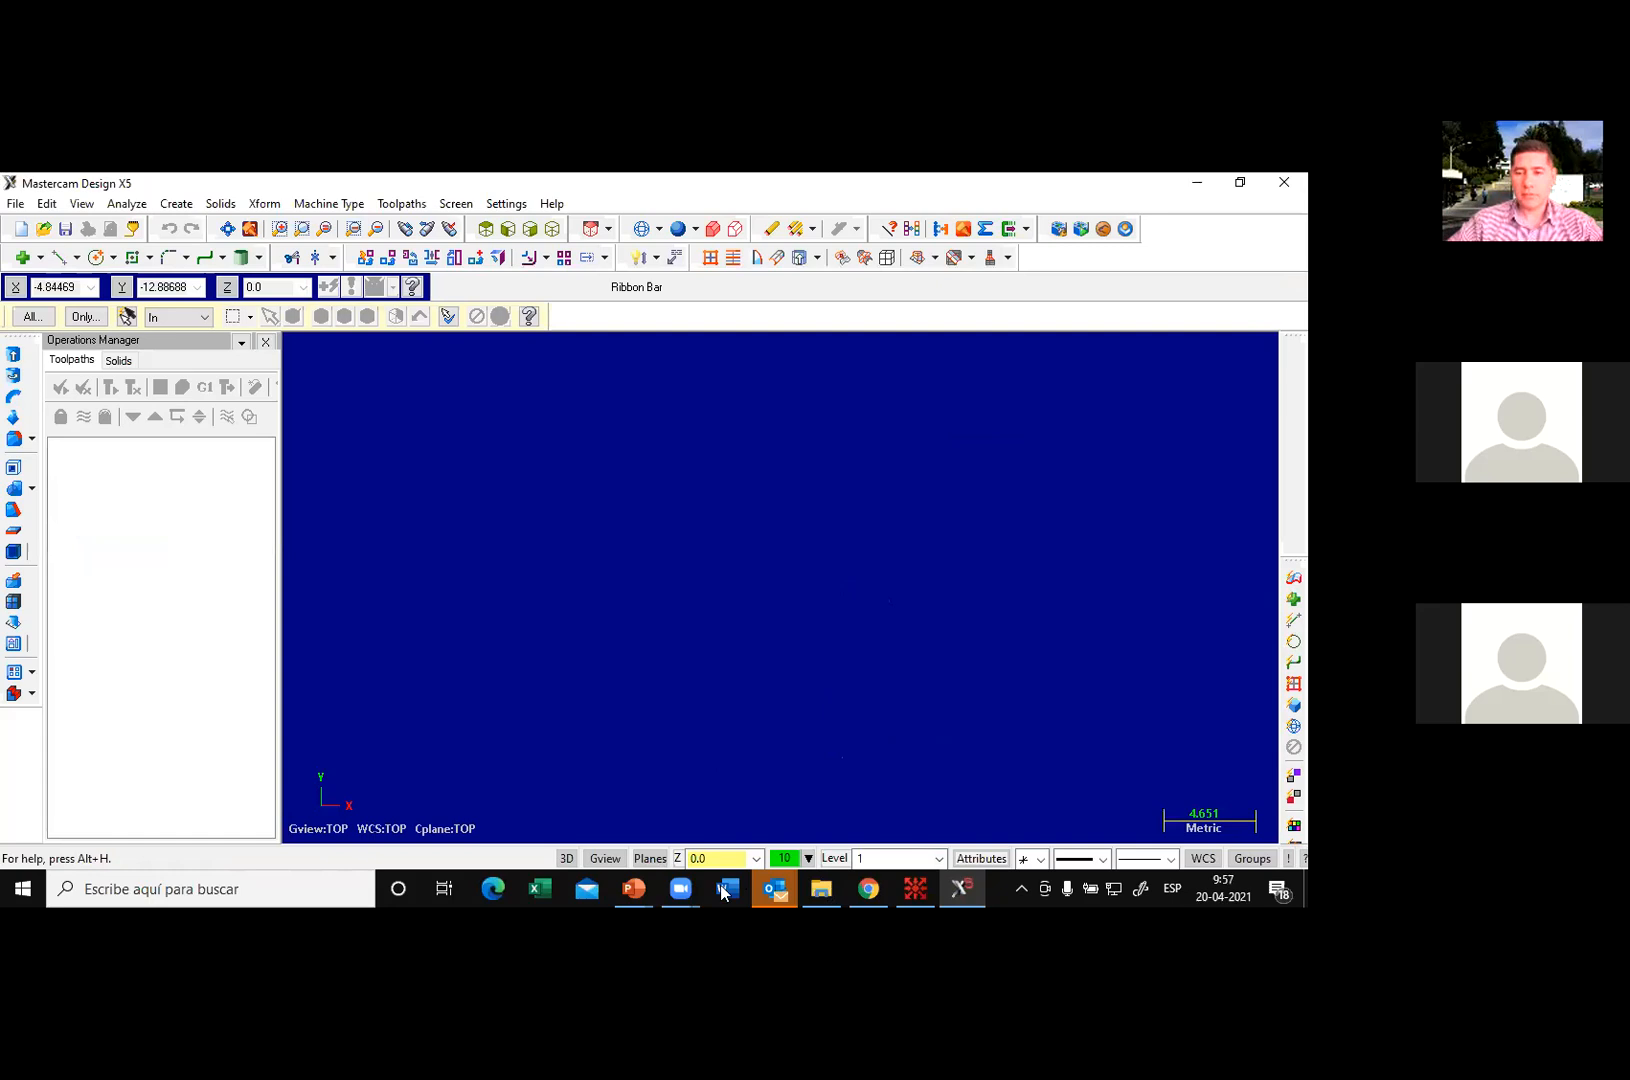
Step: Switch to the PowerPoint presentation, examine the arc-length slide with the developed perimeter drawing, and return to Mastercam
{"action": "left_click", "coordinate": [634, 889]}
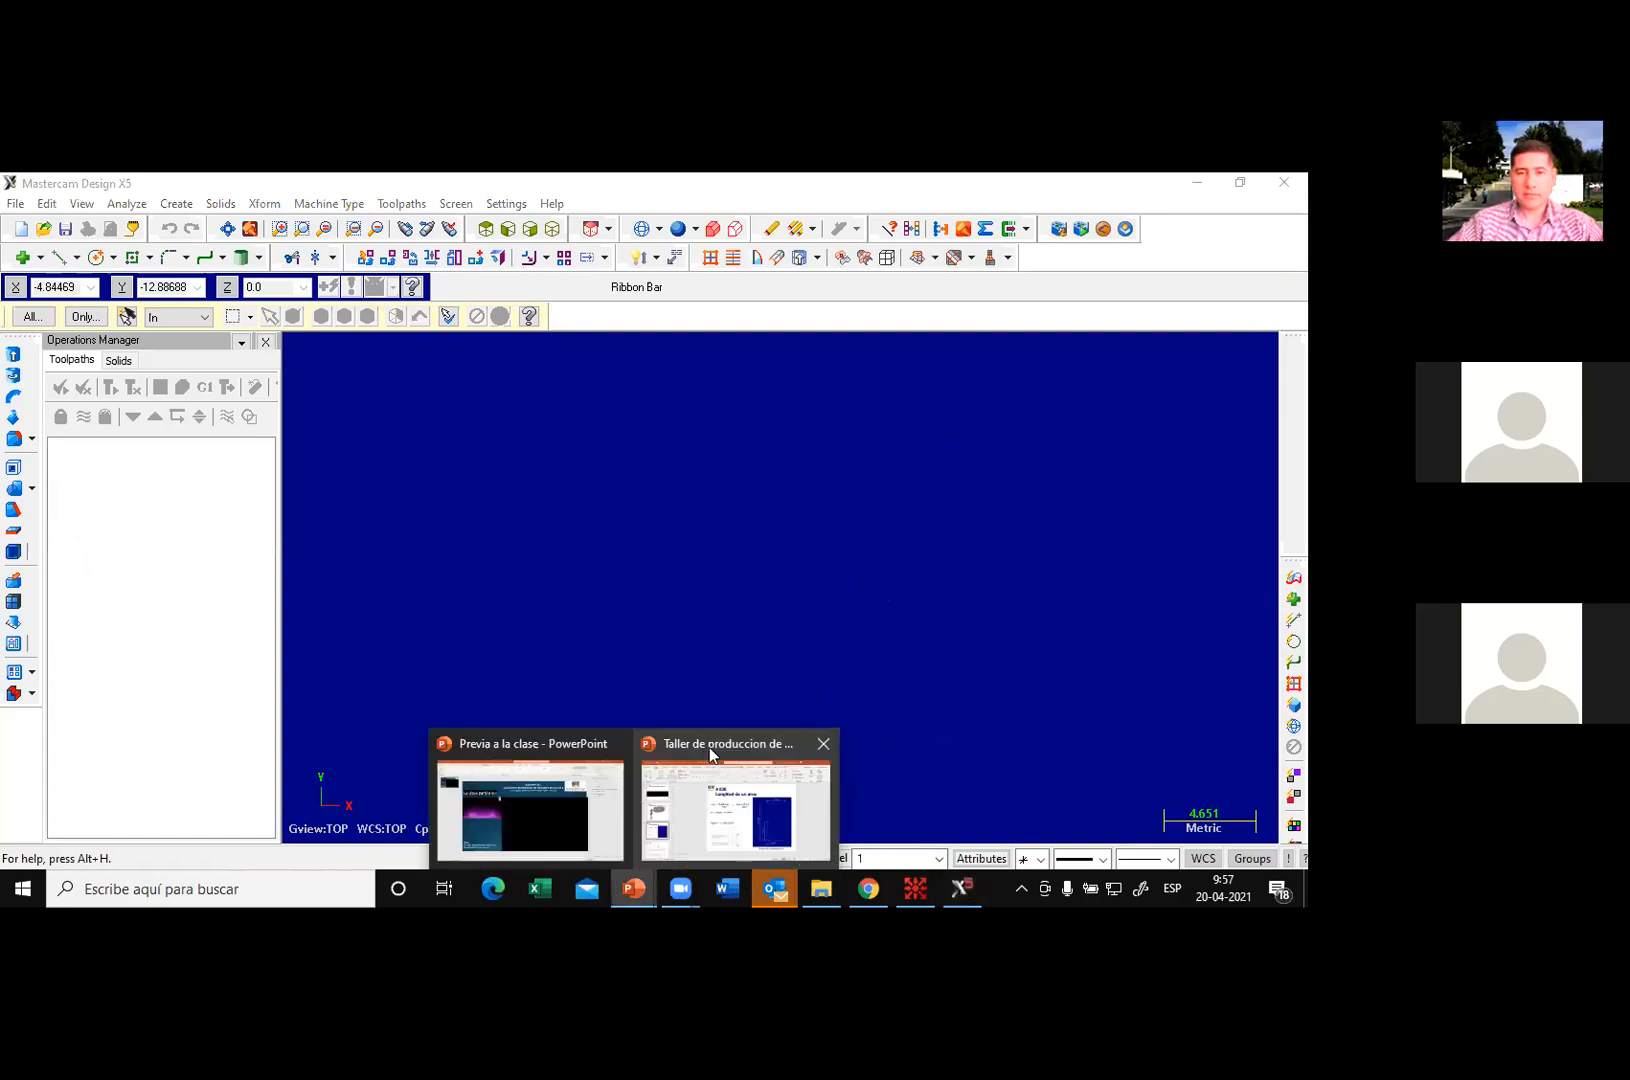
{"action": "left_click", "coordinate": [735, 810]}
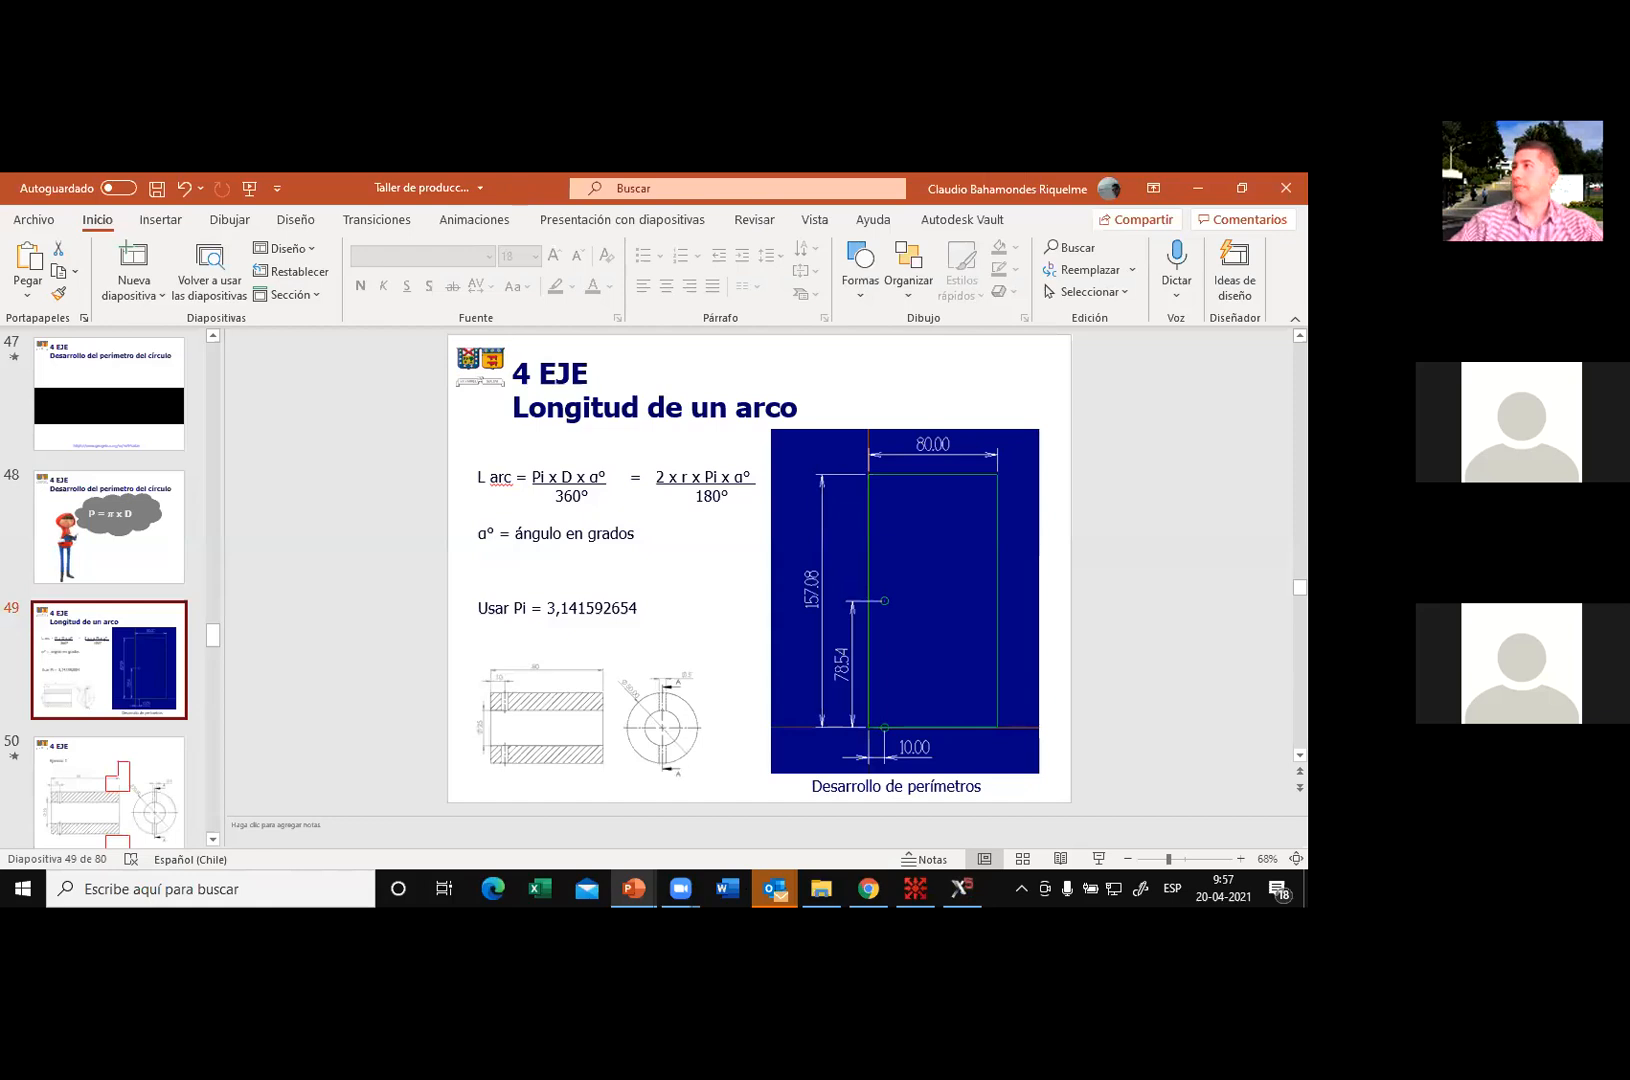
{"action": "key", "text": "alt+Tab"}
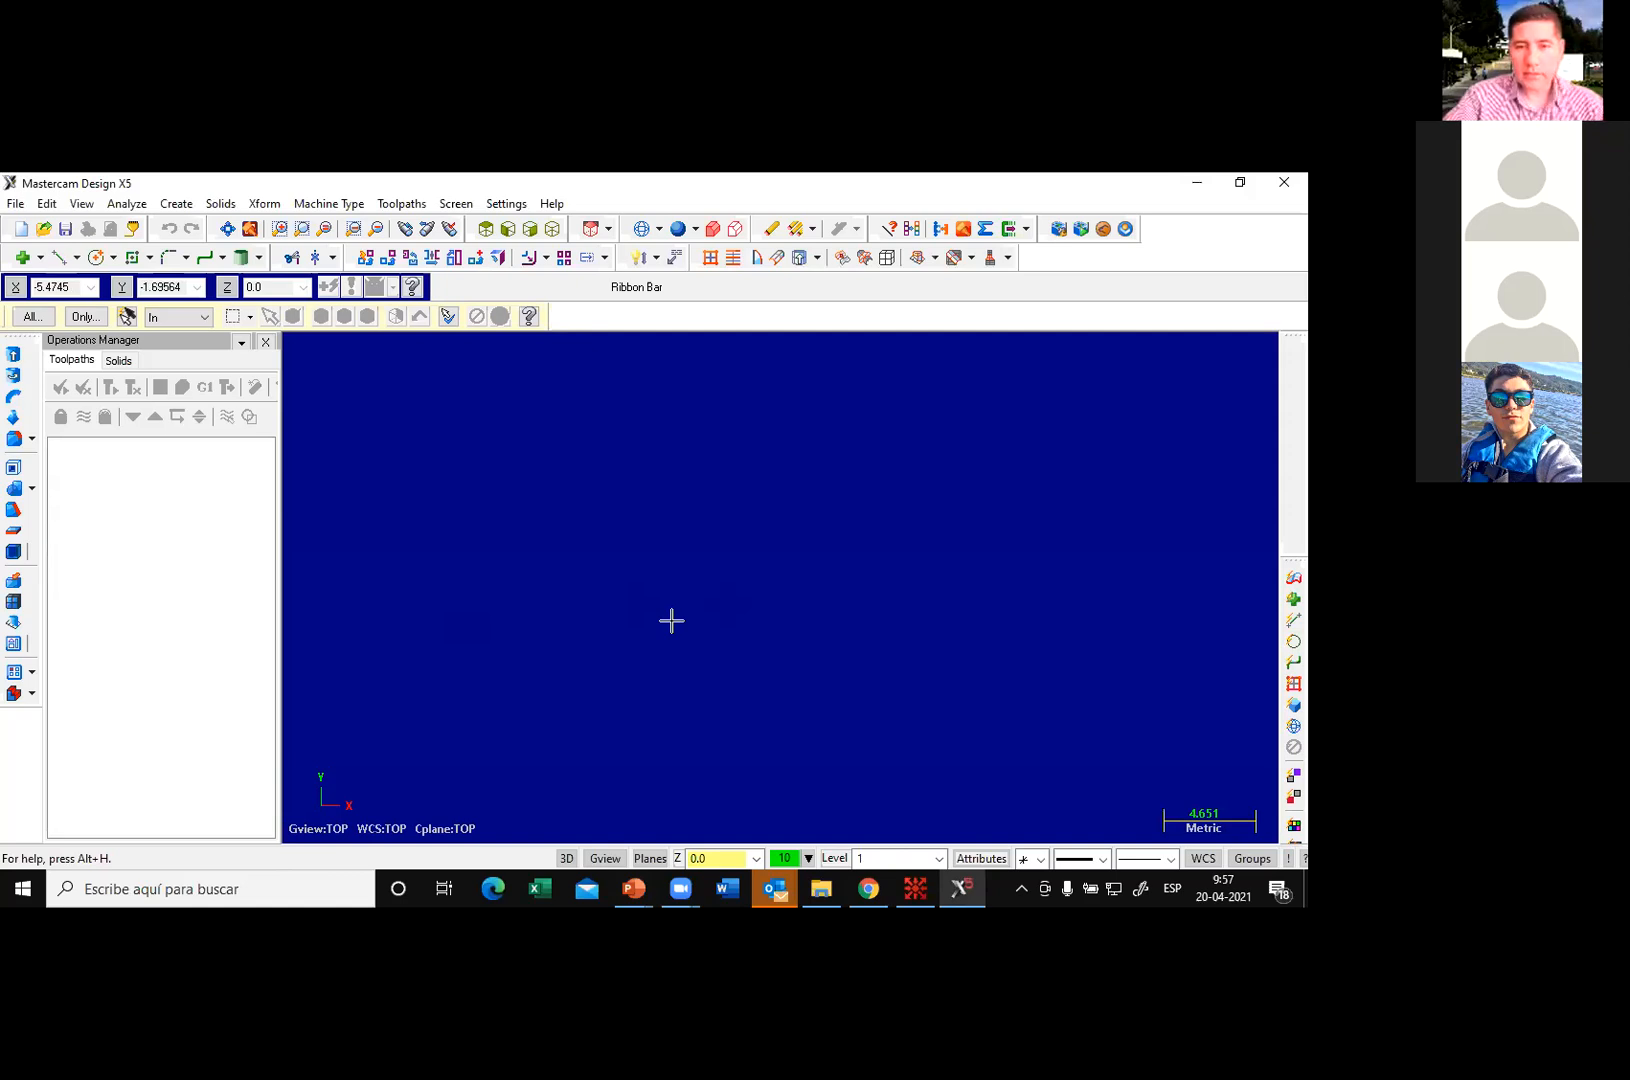
Step: Display the coordinate axes in the graphics area
{"action": "key", "text": "F9"}
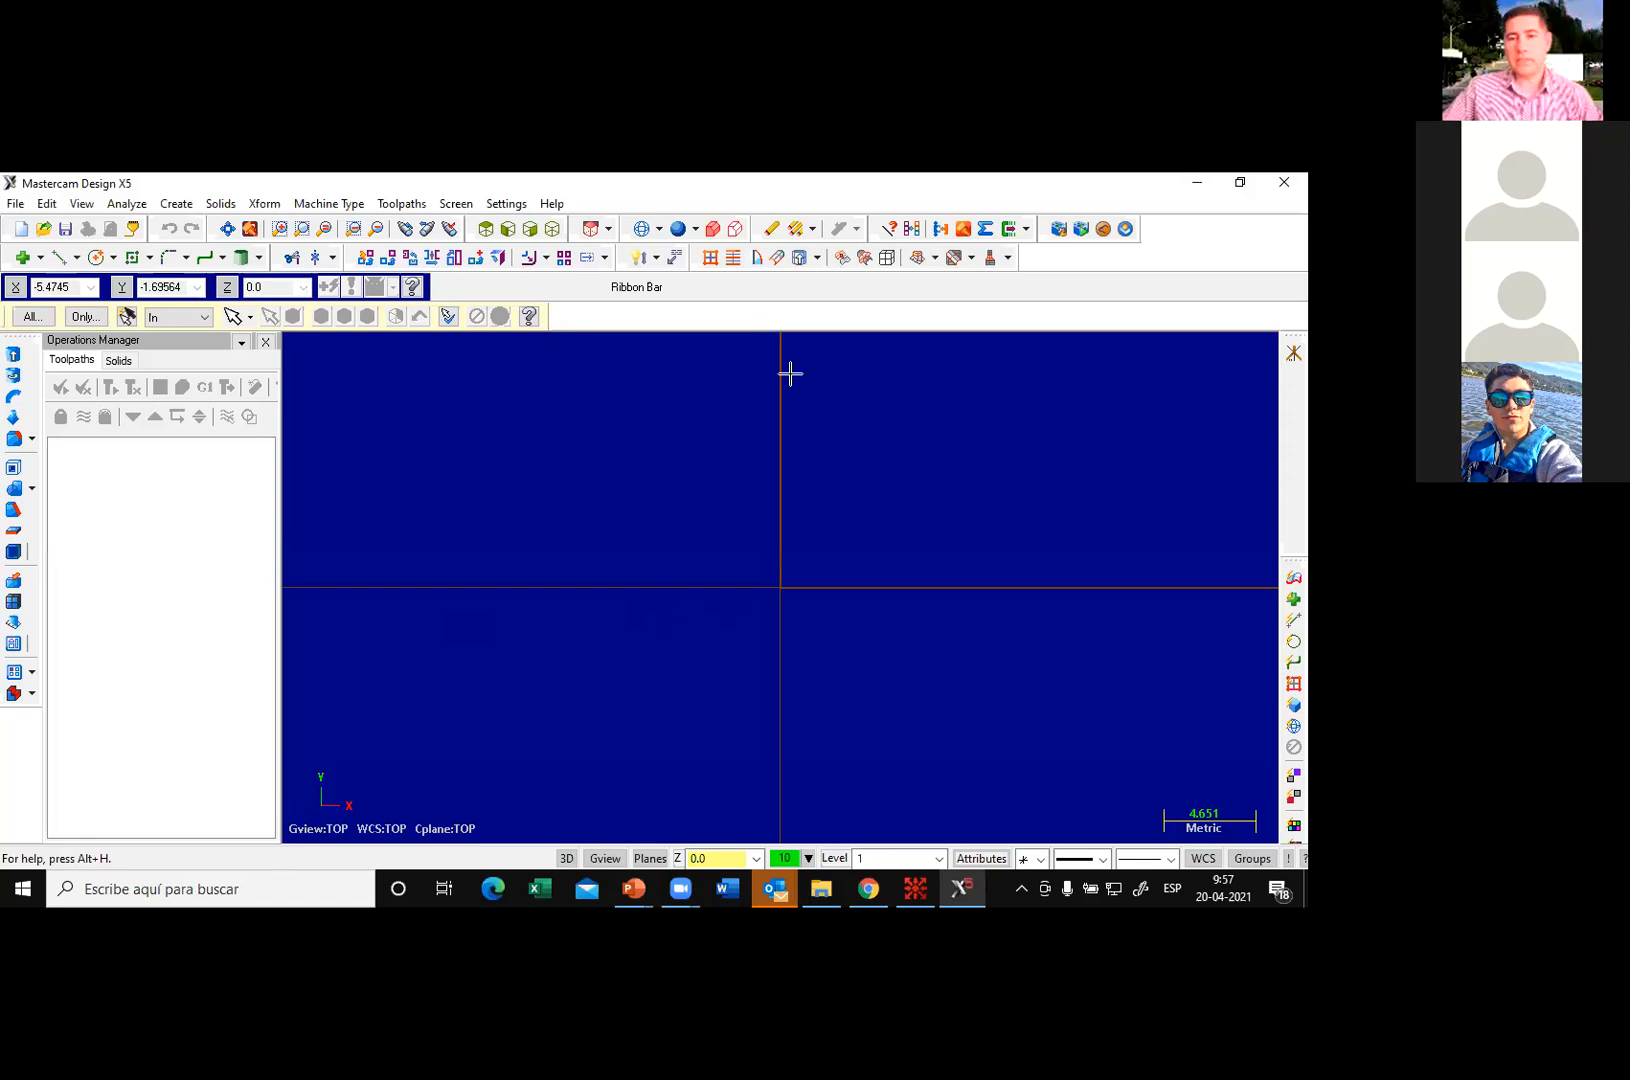
{"action": "scroll", "coordinate": [721, 559], "scroll_direction": "down", "scroll_amount": 1}
{"action": "scroll", "coordinate": [721, 559], "scroll_direction": "down", "scroll_amount": 1}
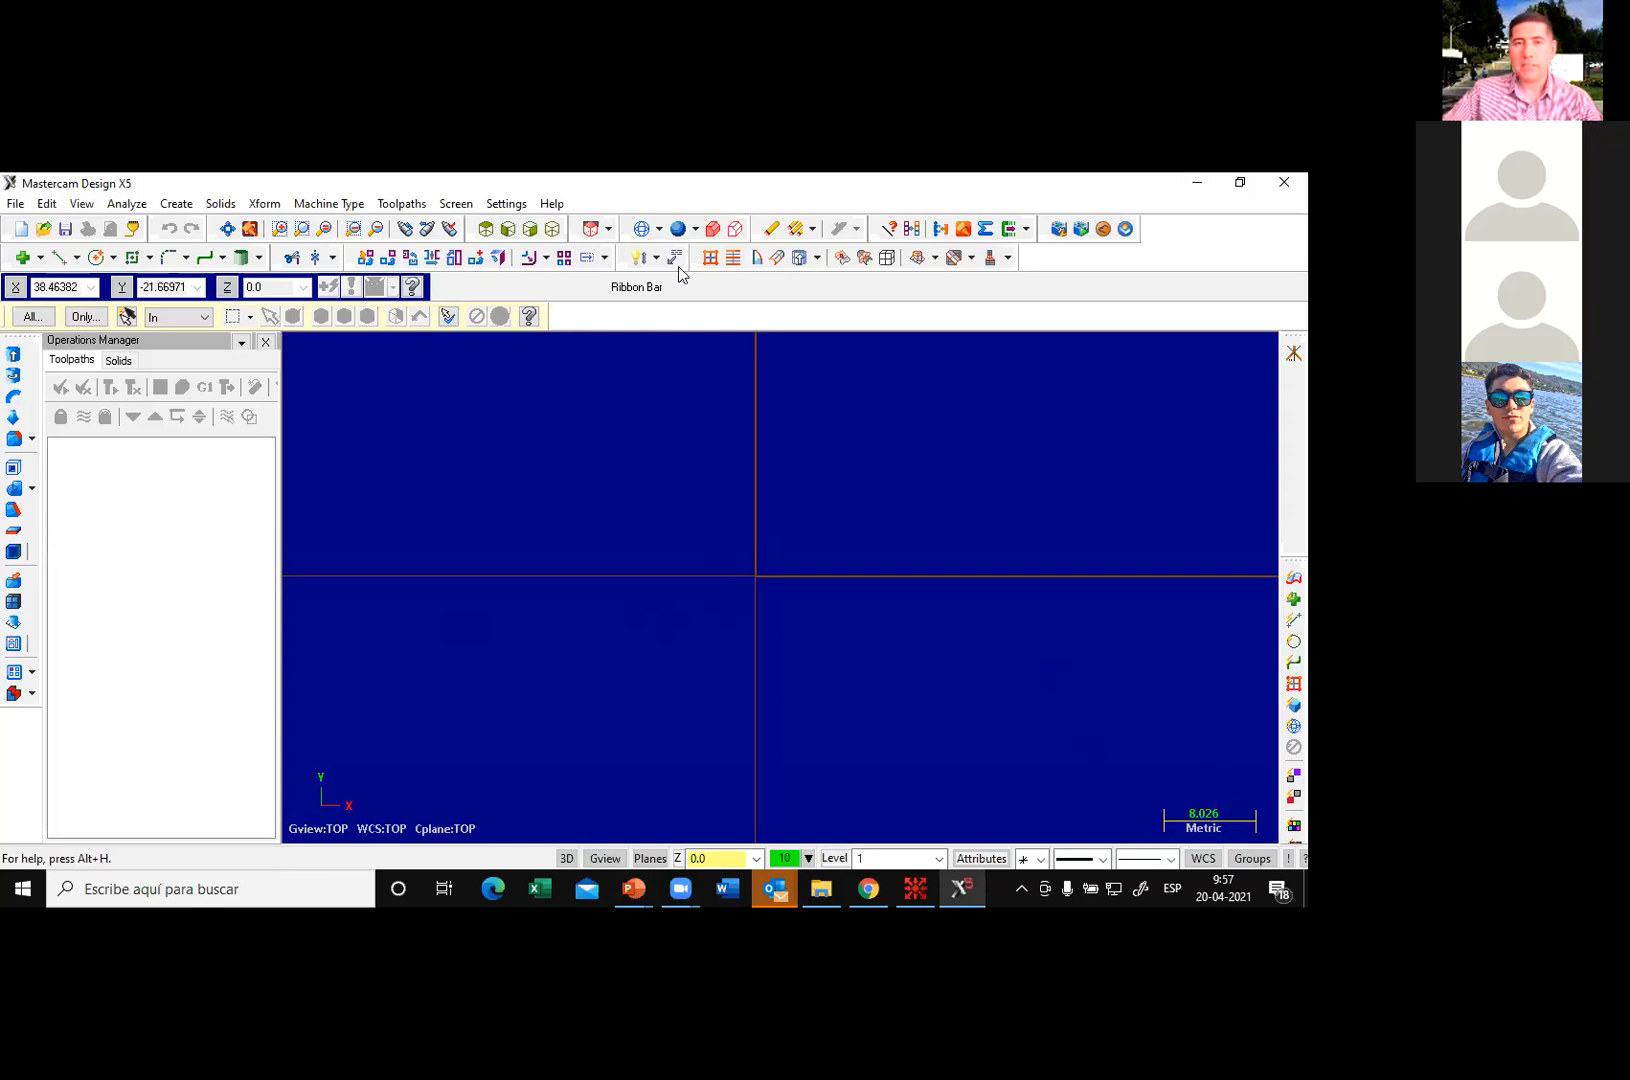
Step: Set the system configuration to the metric startup file mcamxm.config, with millimeters as the units for distance analysis
{"action": "left_click", "coordinate": [490, 205]}
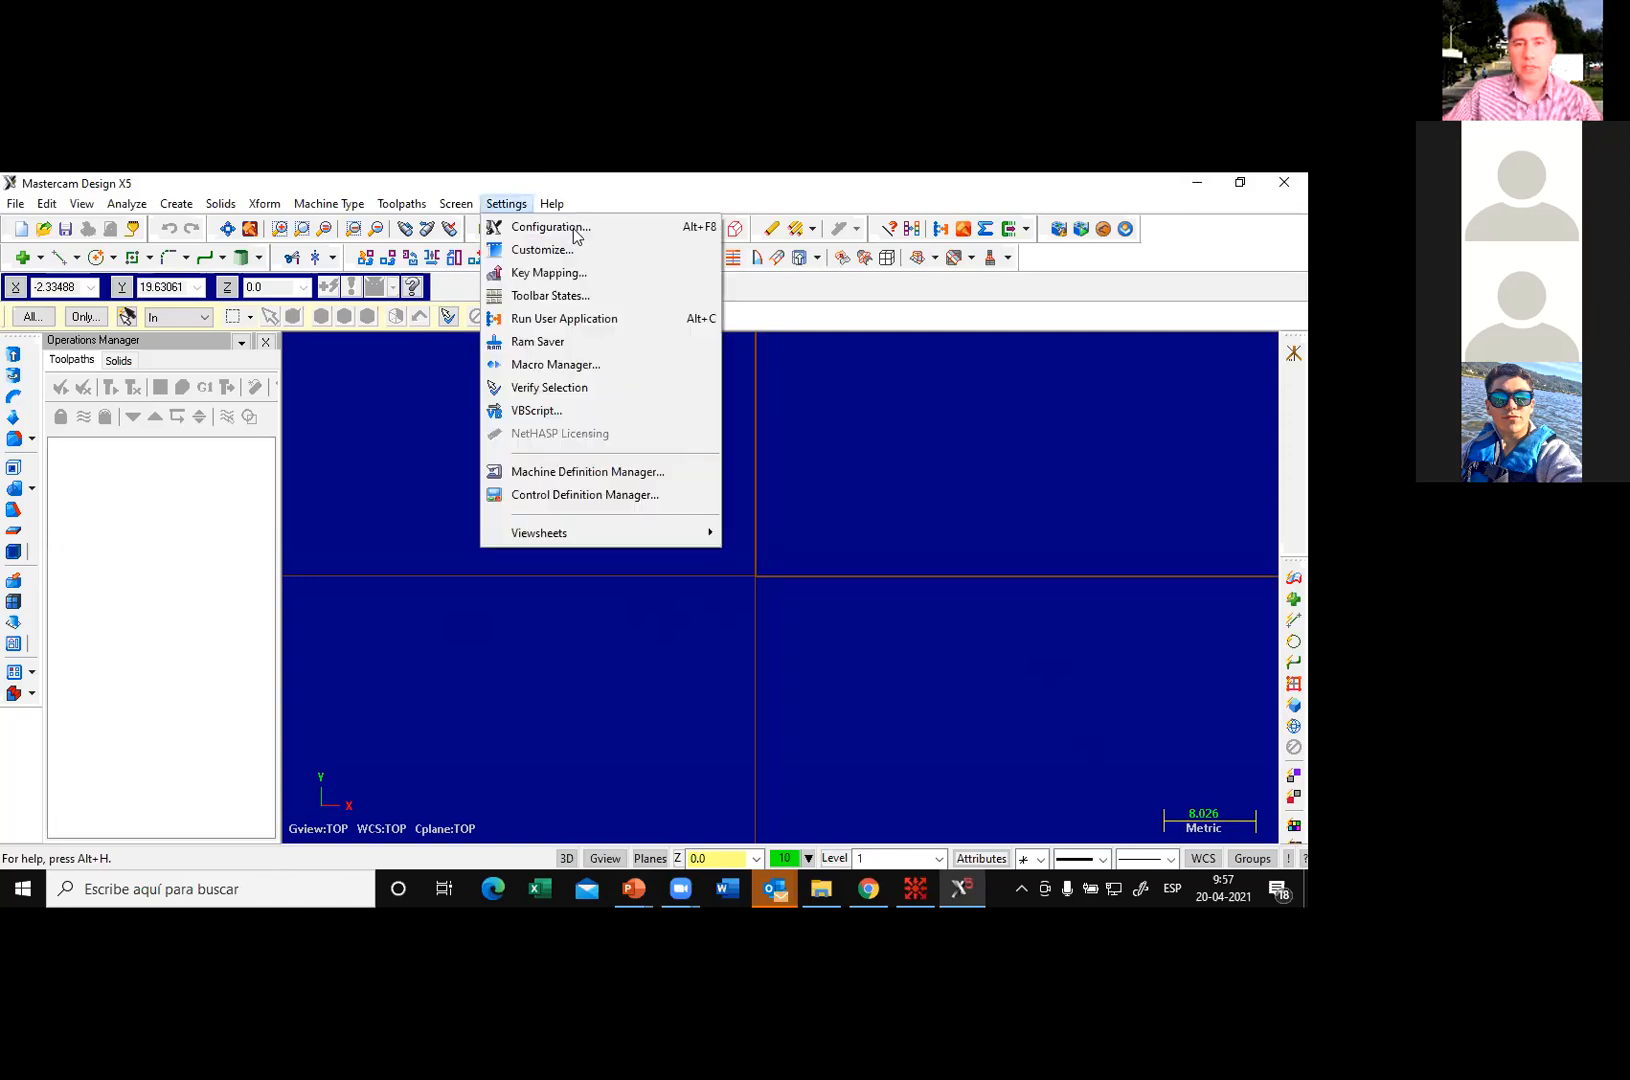
{"action": "left_click", "coordinate": [575, 231]}
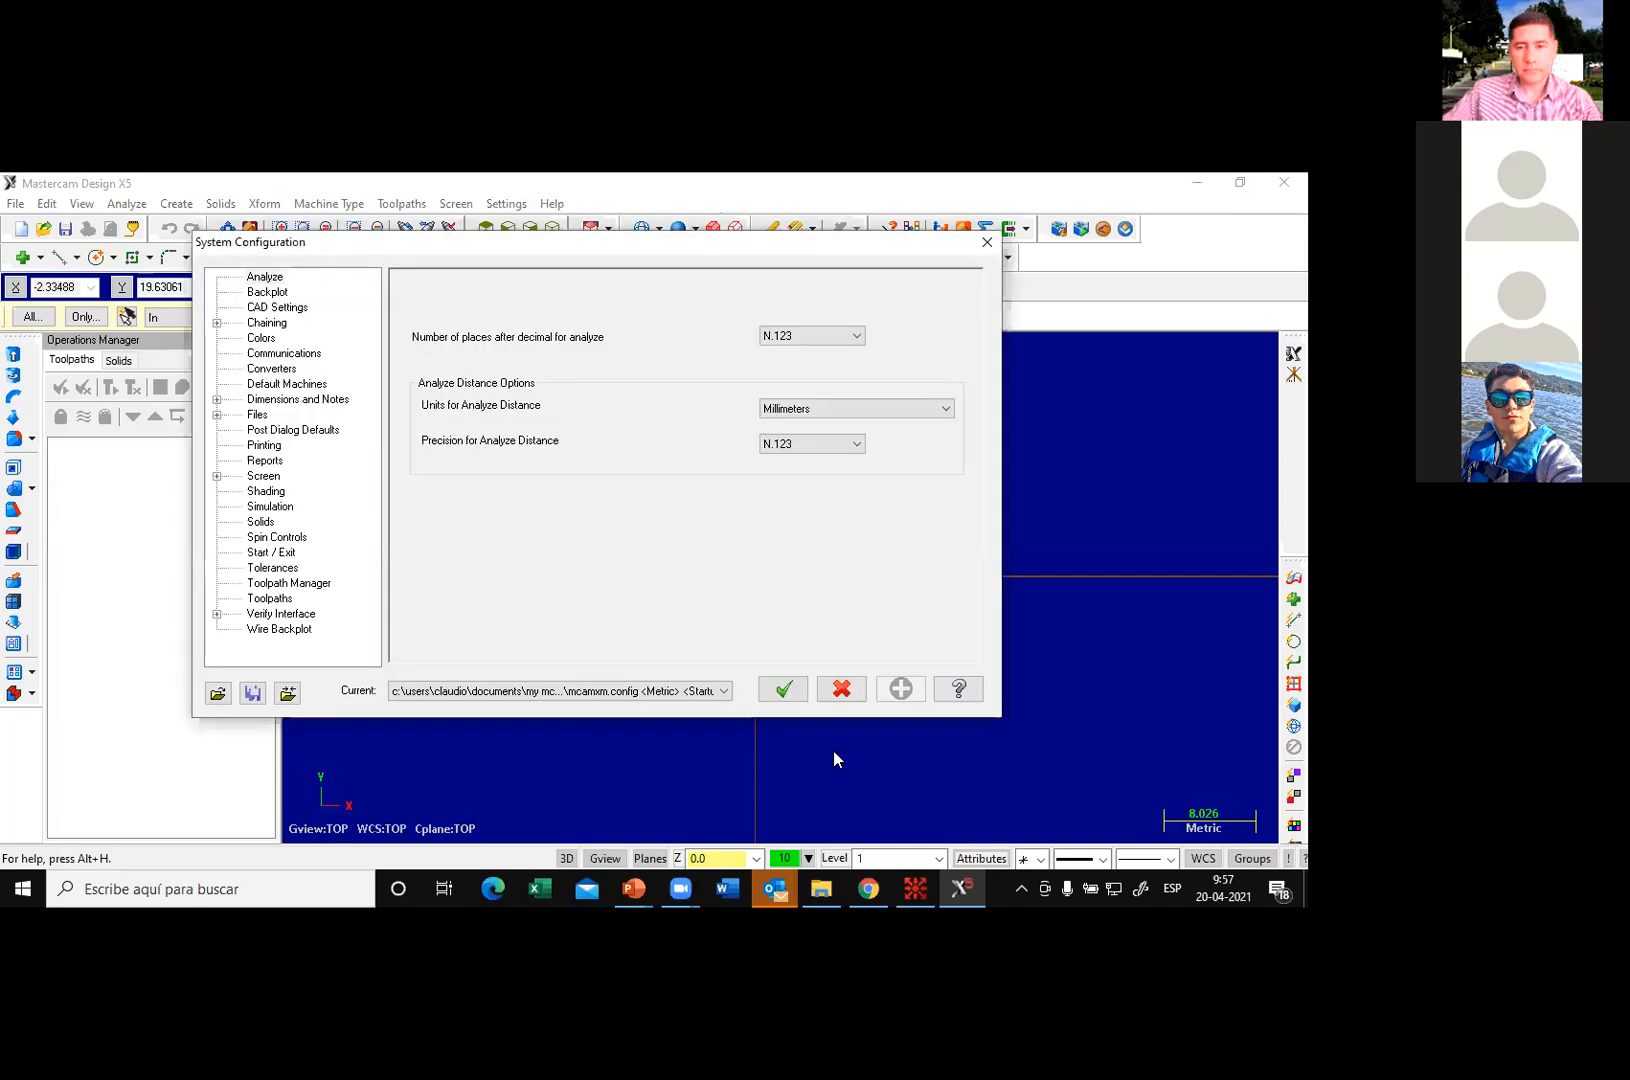
{"action": "left_click", "coordinate": [716, 691]}
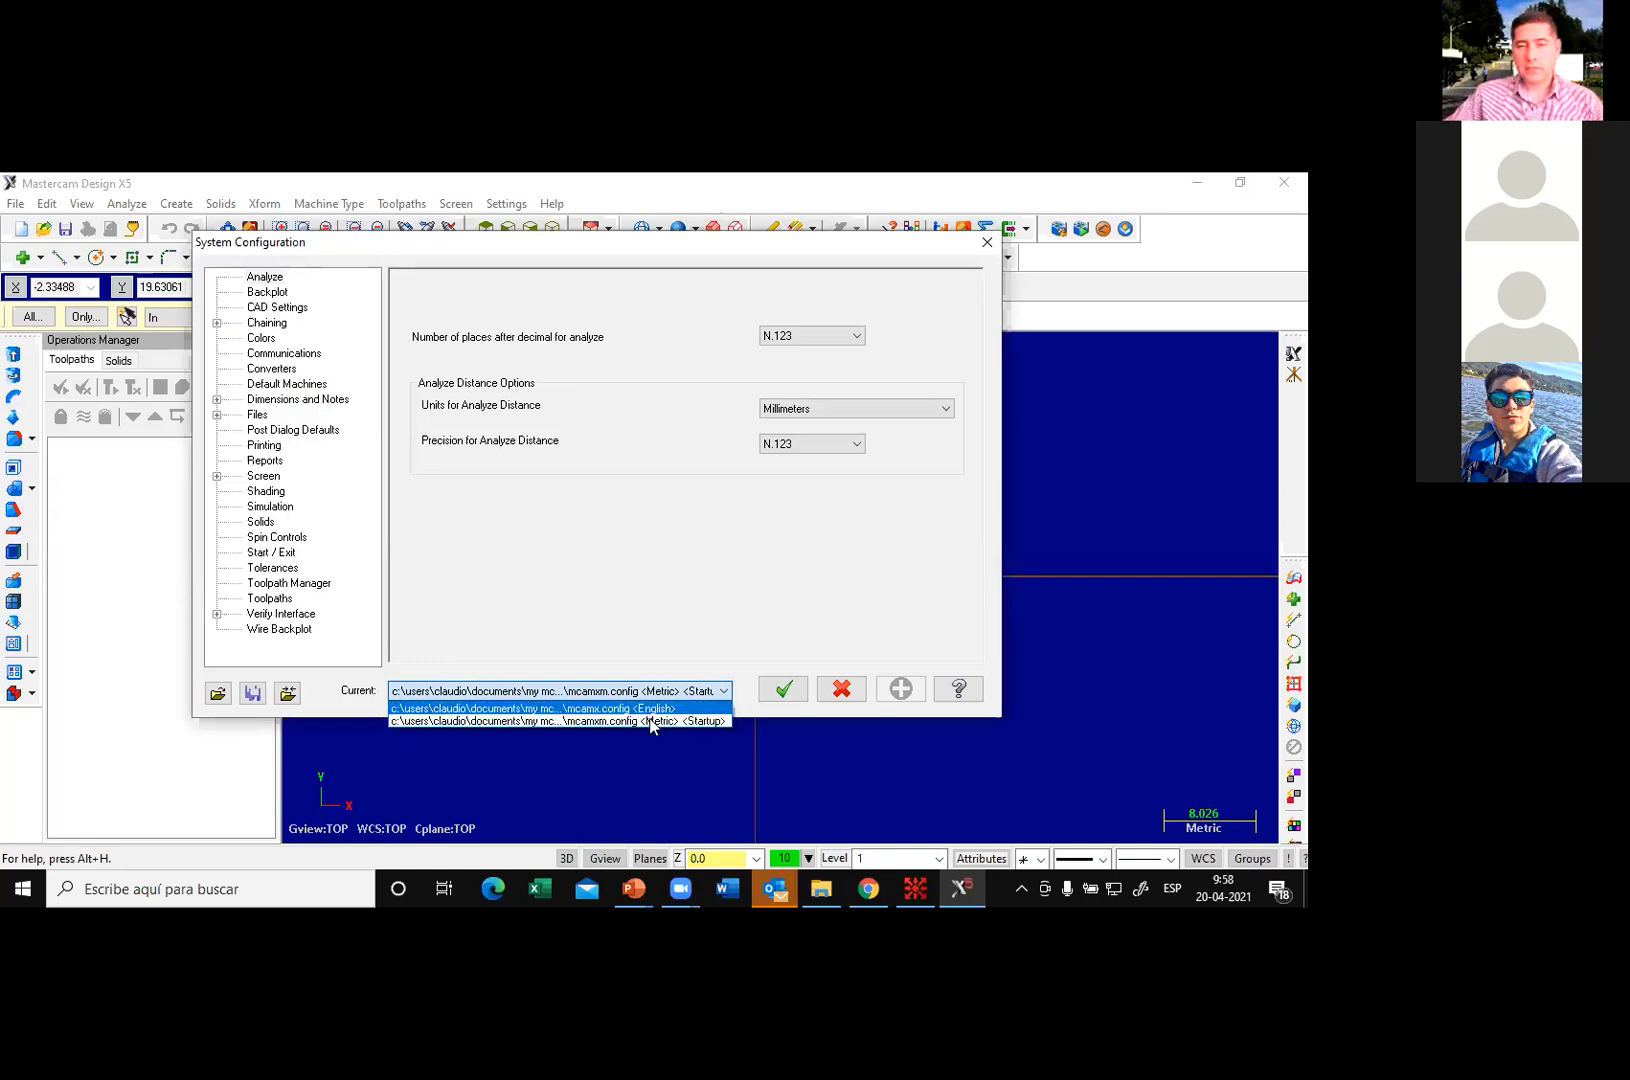
{"action": "left_click", "coordinate": [650, 720]}
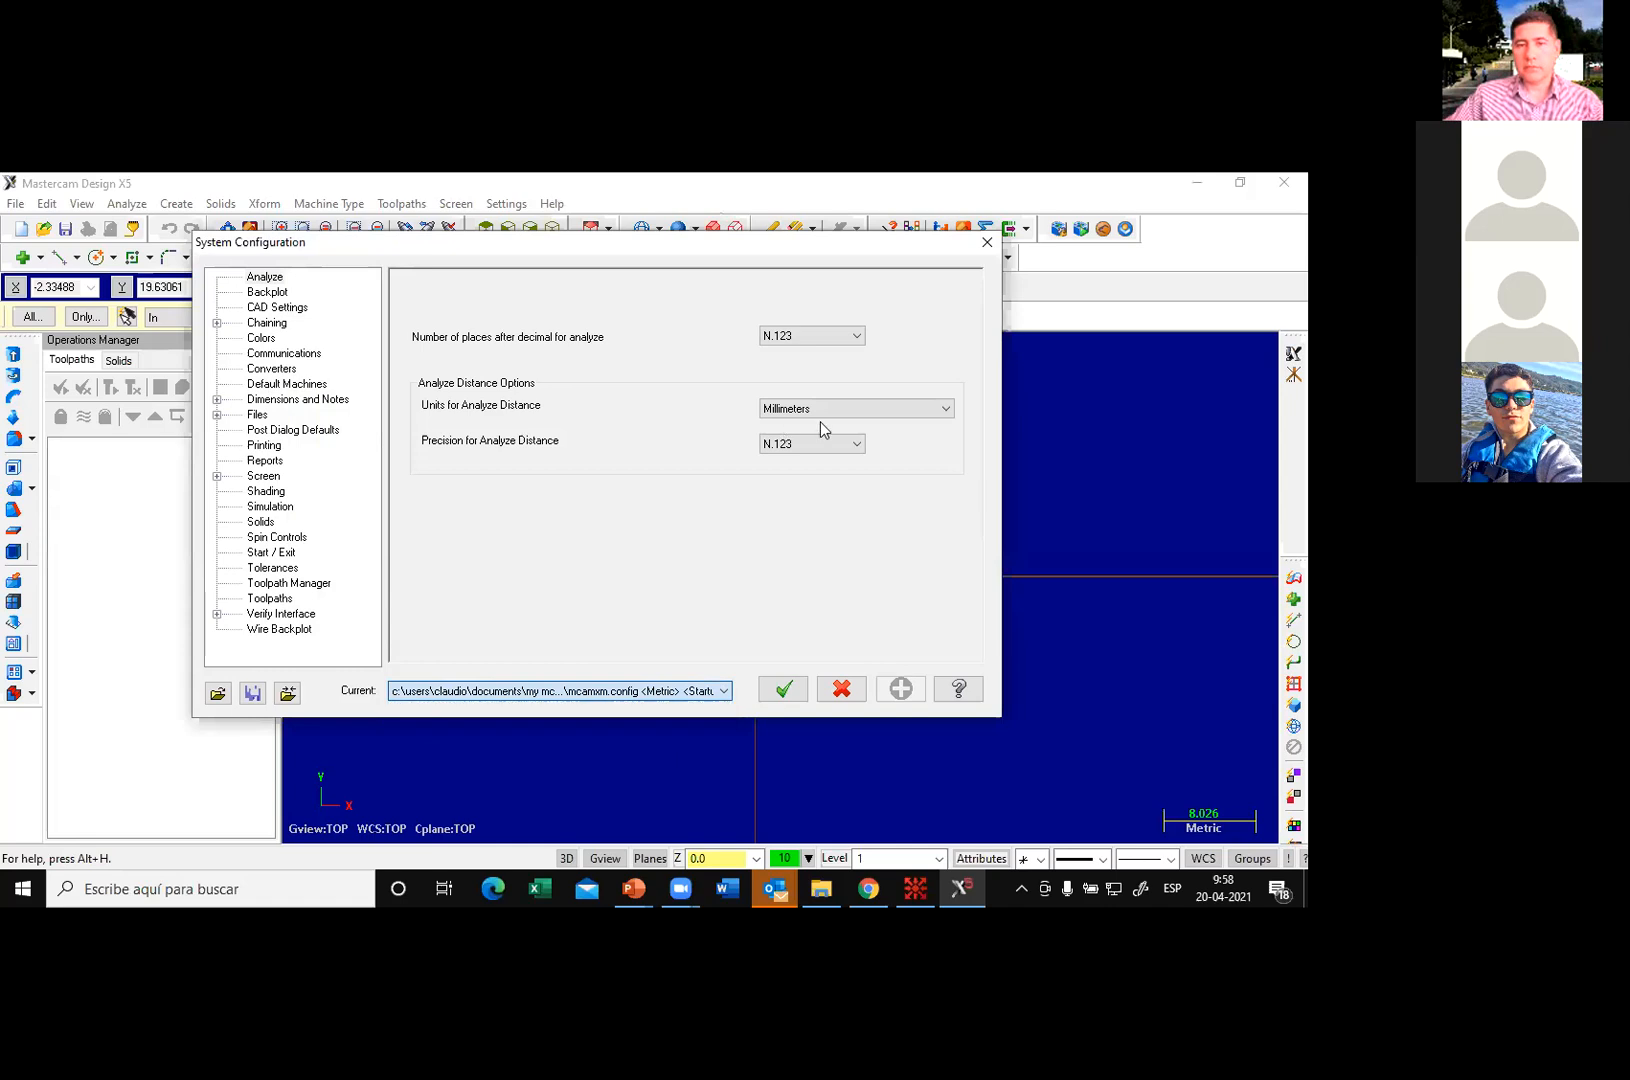
{"action": "left_click", "coordinate": [864, 410]}
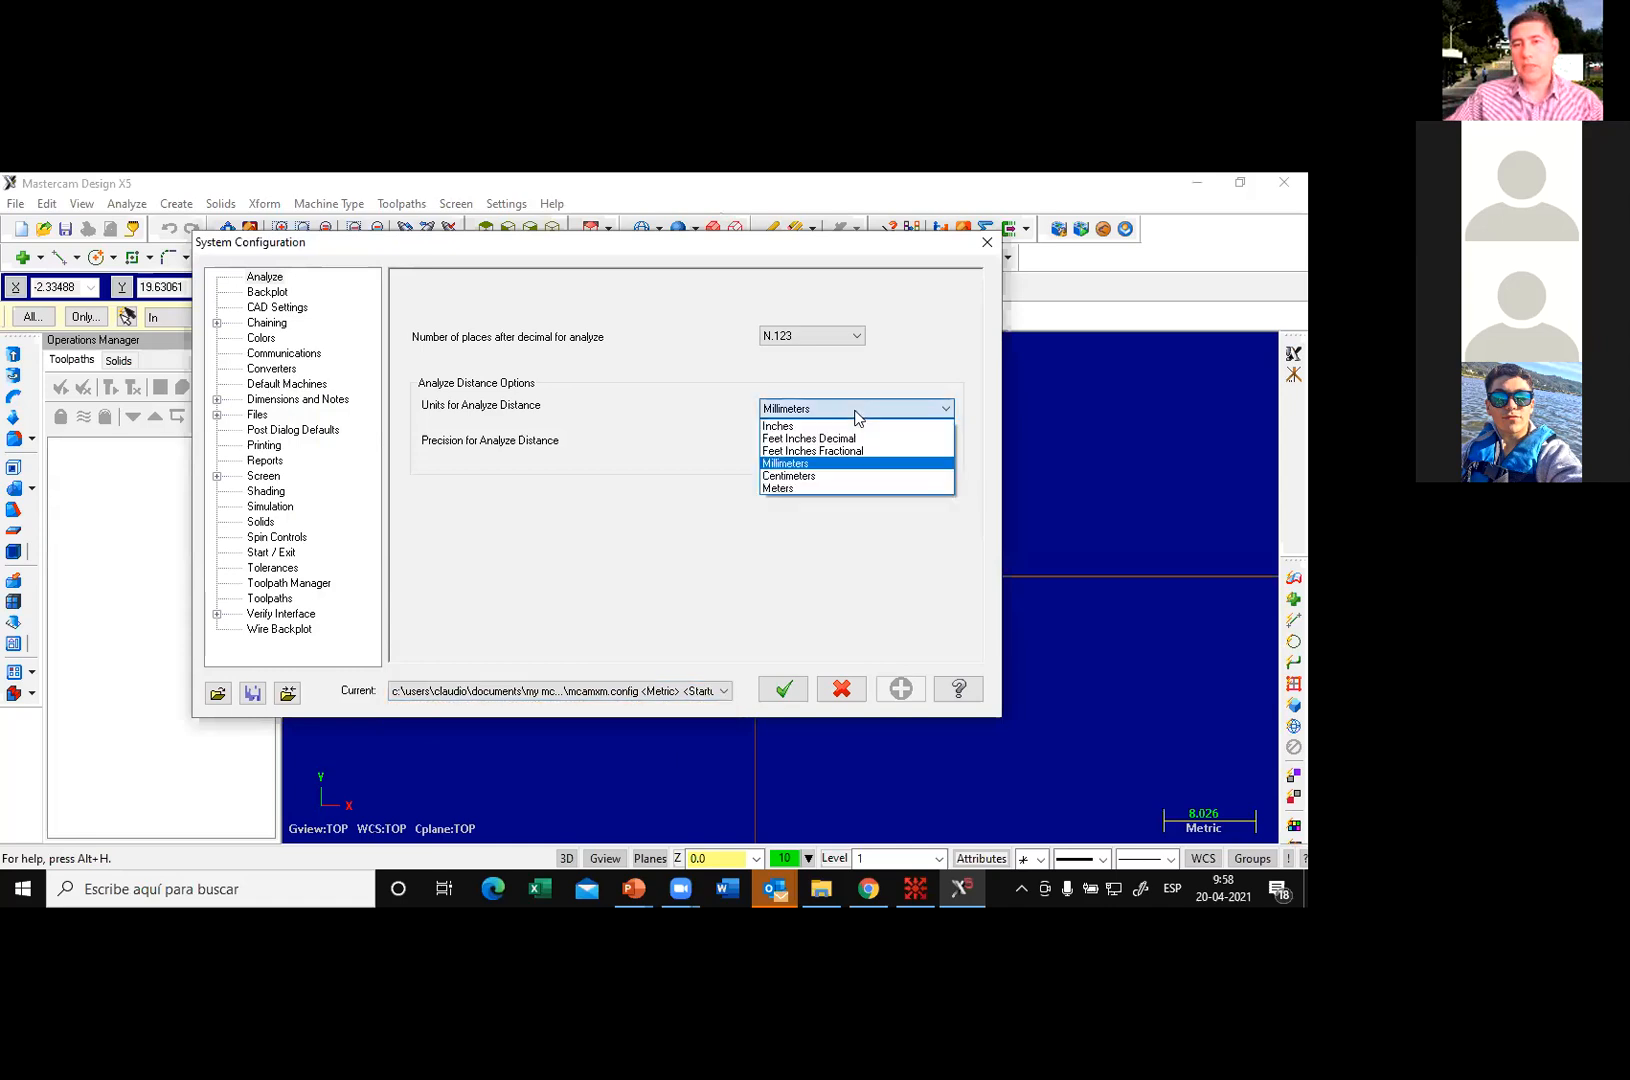
{"action": "left_click", "coordinate": [780, 464]}
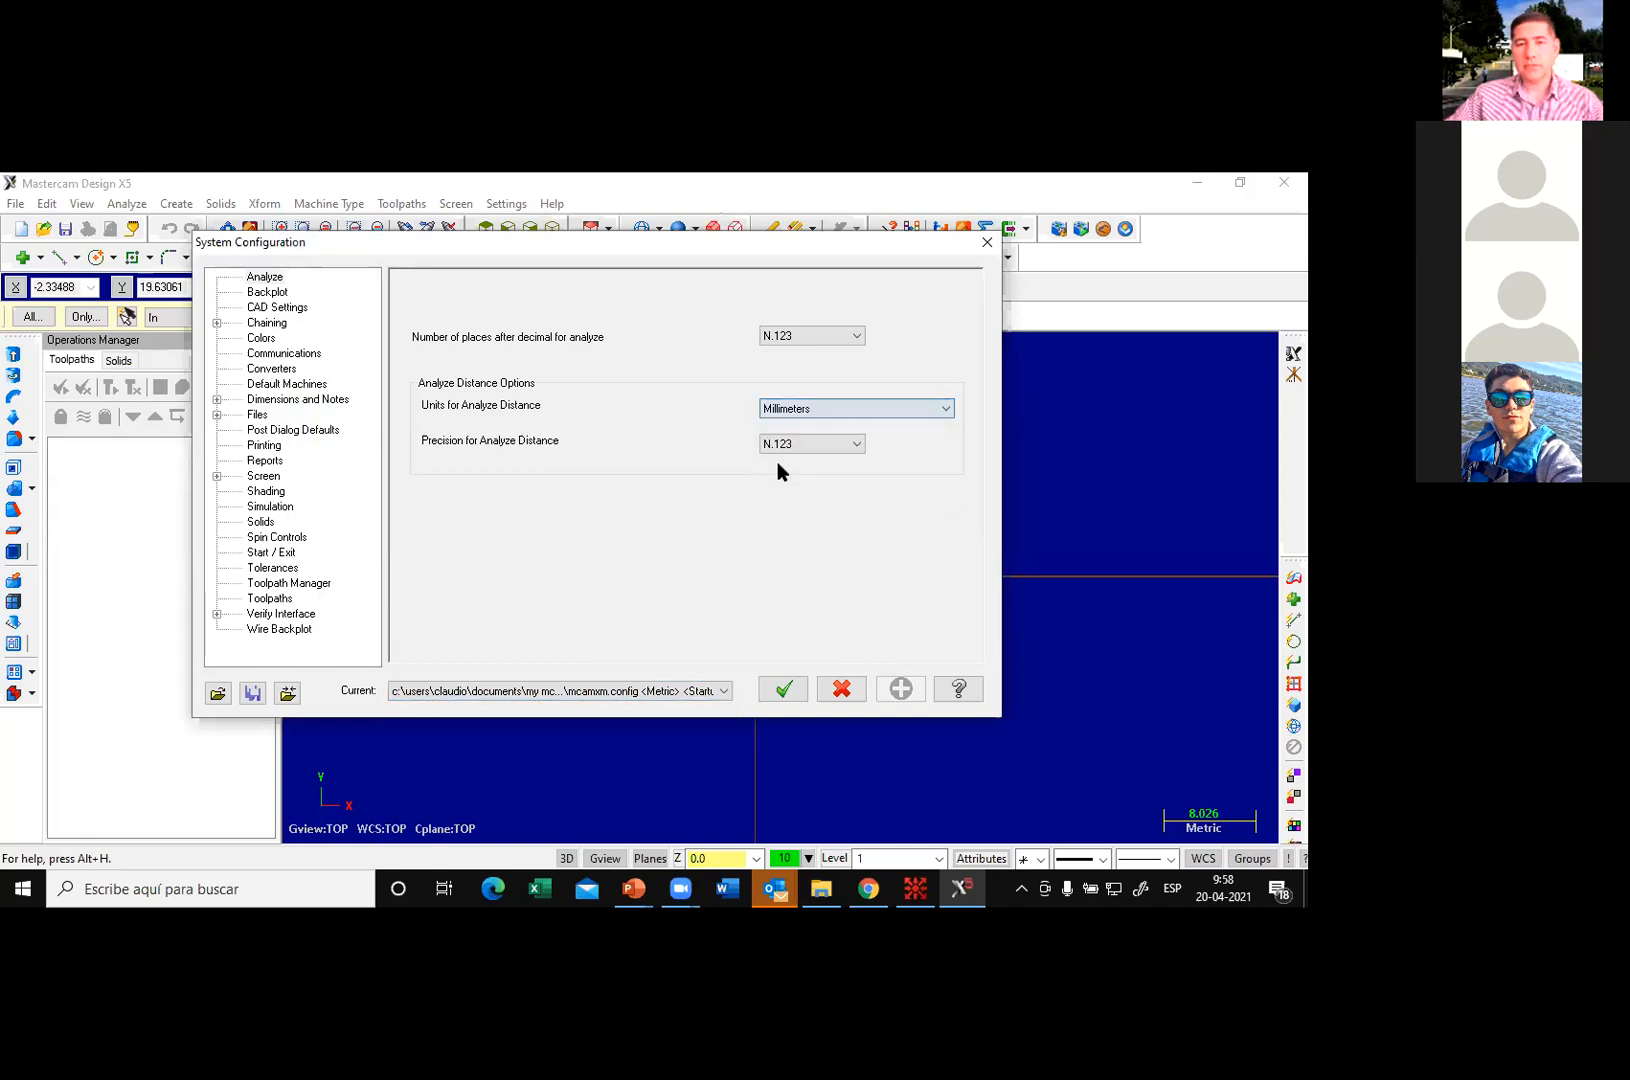
{"action": "left_click", "coordinate": [785, 688]}
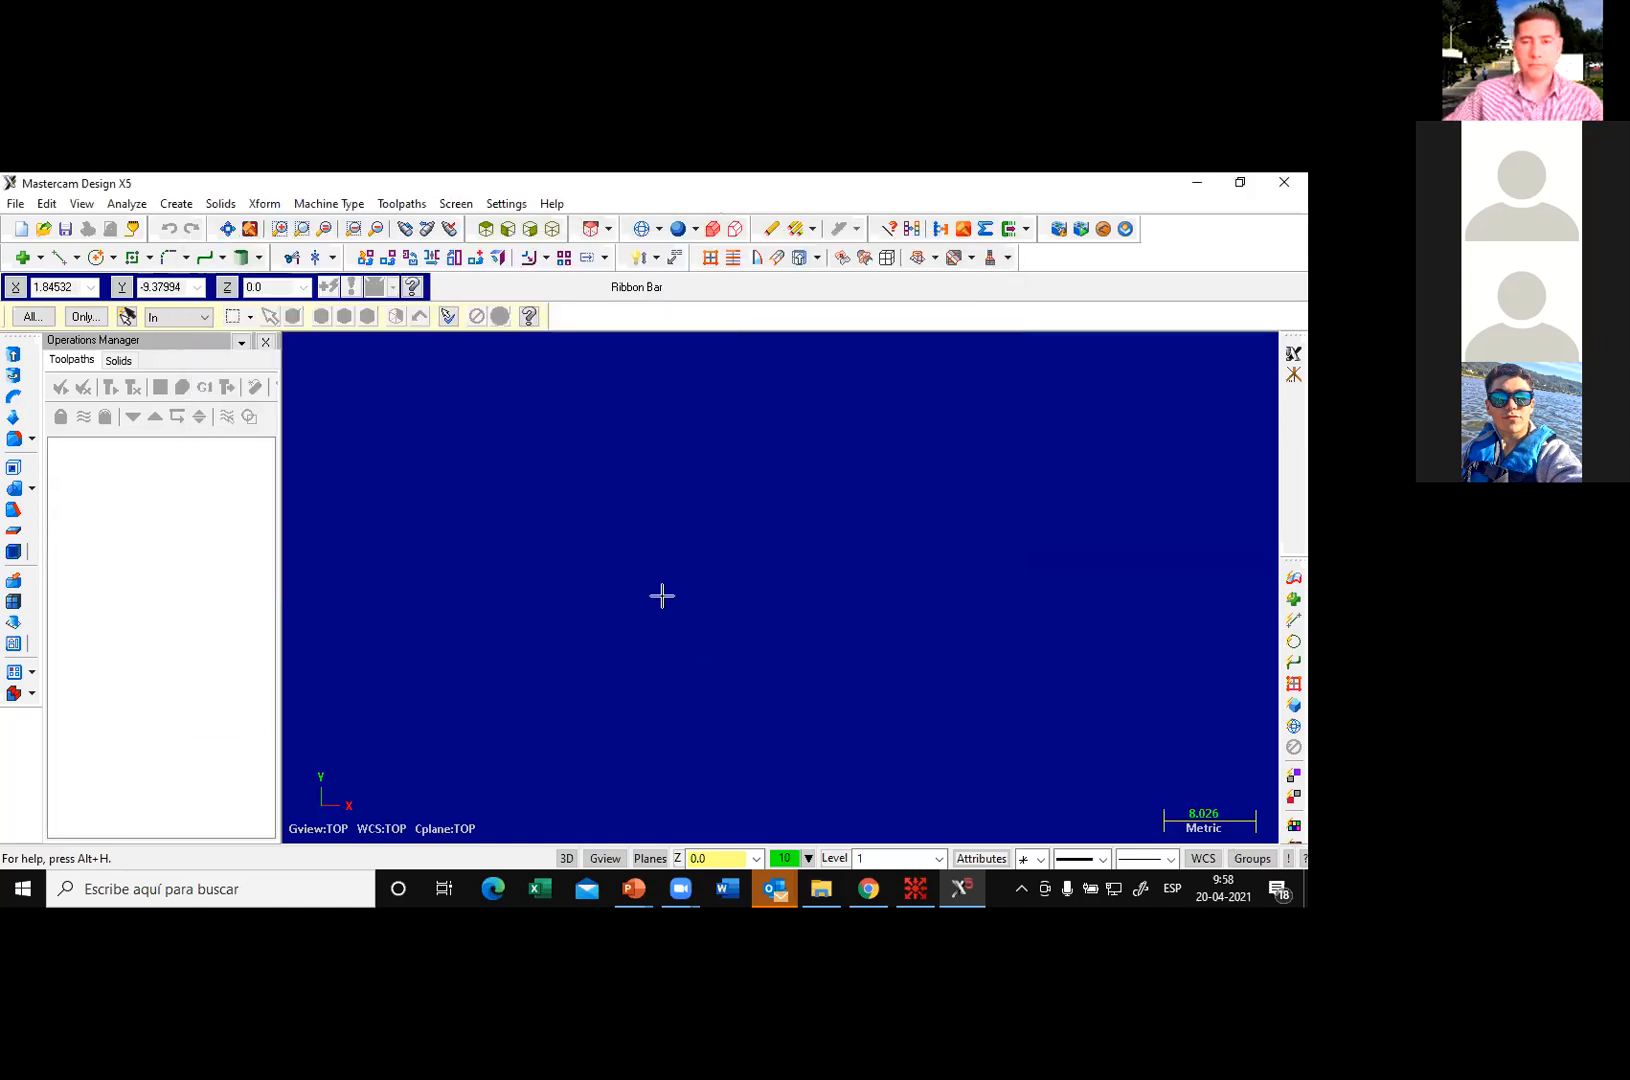
Step: Show the axes again and draw two lines from the origin: one about 26.93 mm along X, one about 18.13 mm along Y
{"action": "key", "text": "F9"}
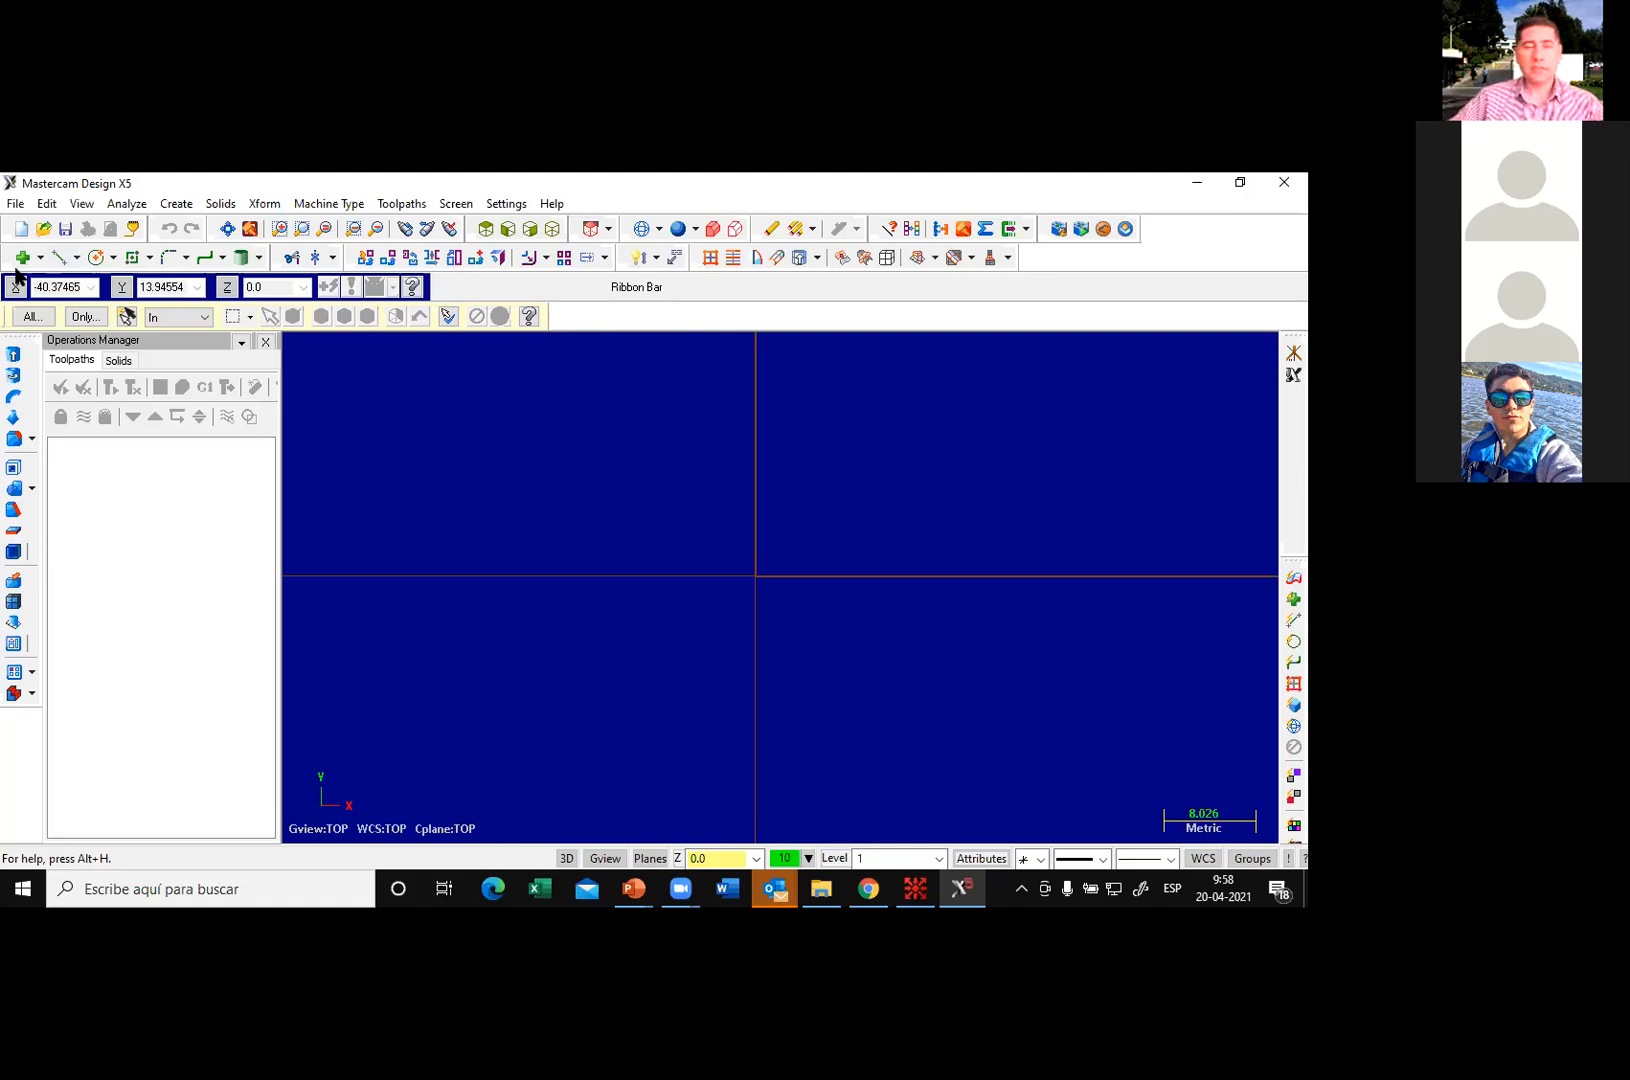
{"action": "left_click", "coordinate": [58, 259]}
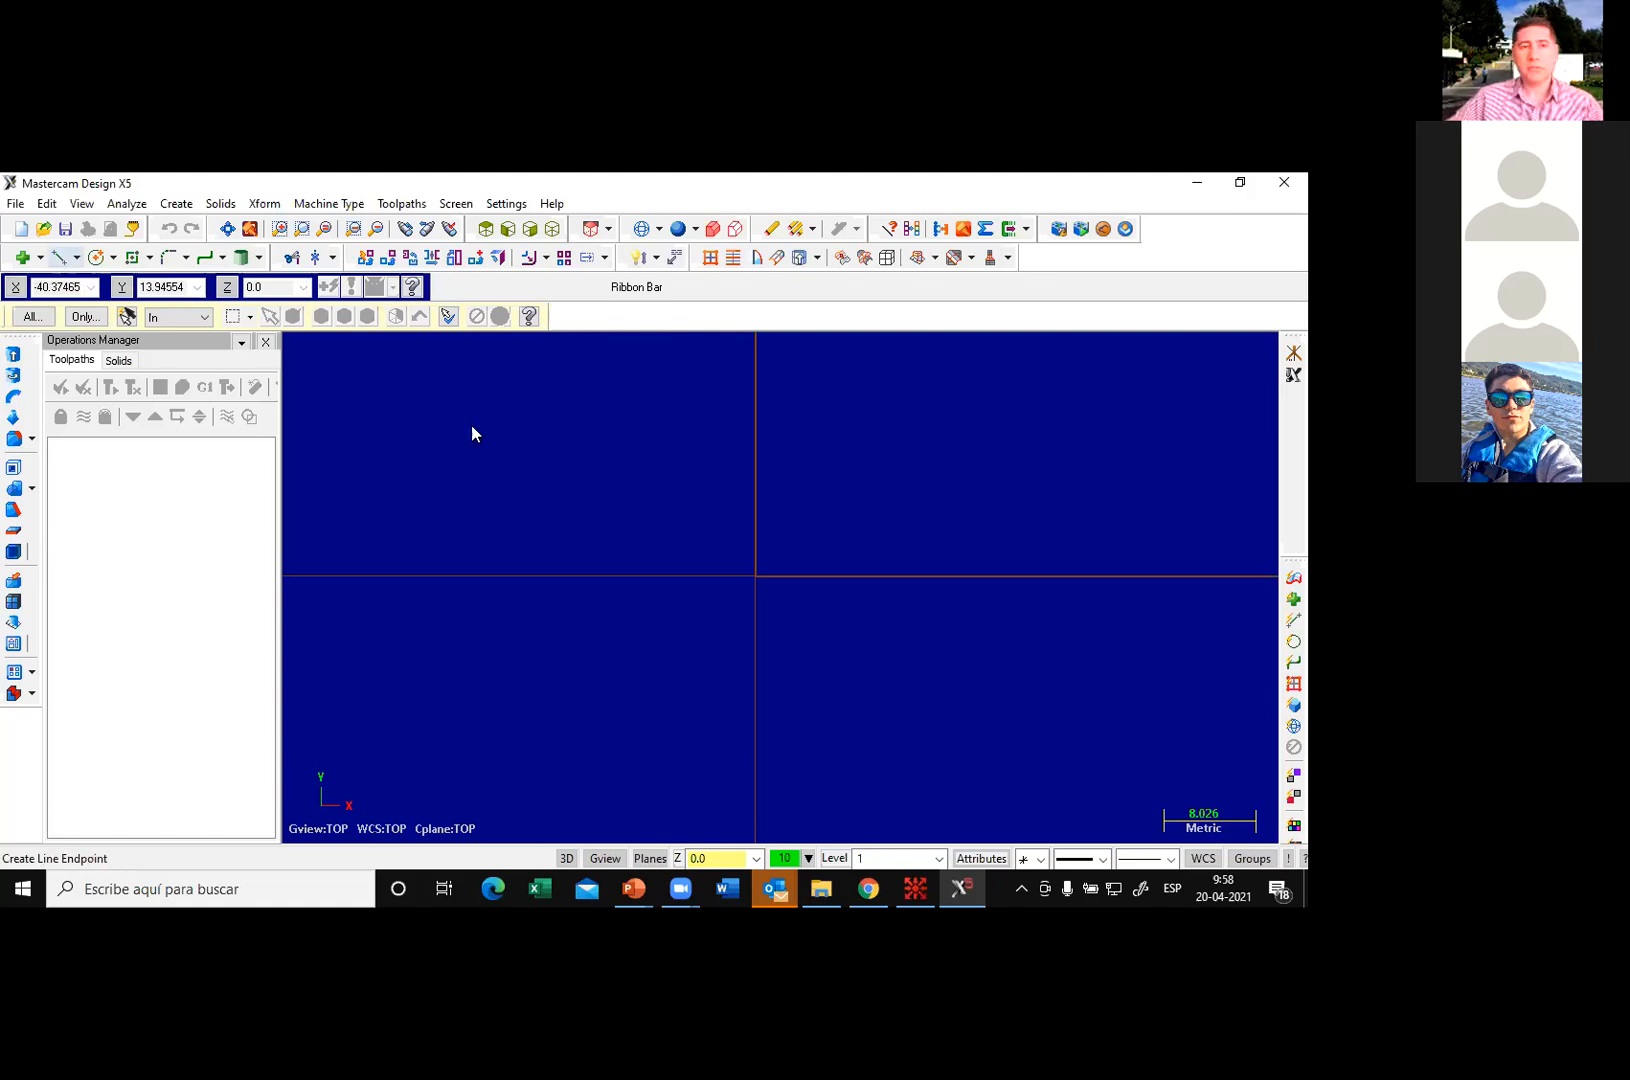
{"action": "left_click", "coordinate": [756, 582]}
{"action": "left_click", "coordinate": [1064, 576]}
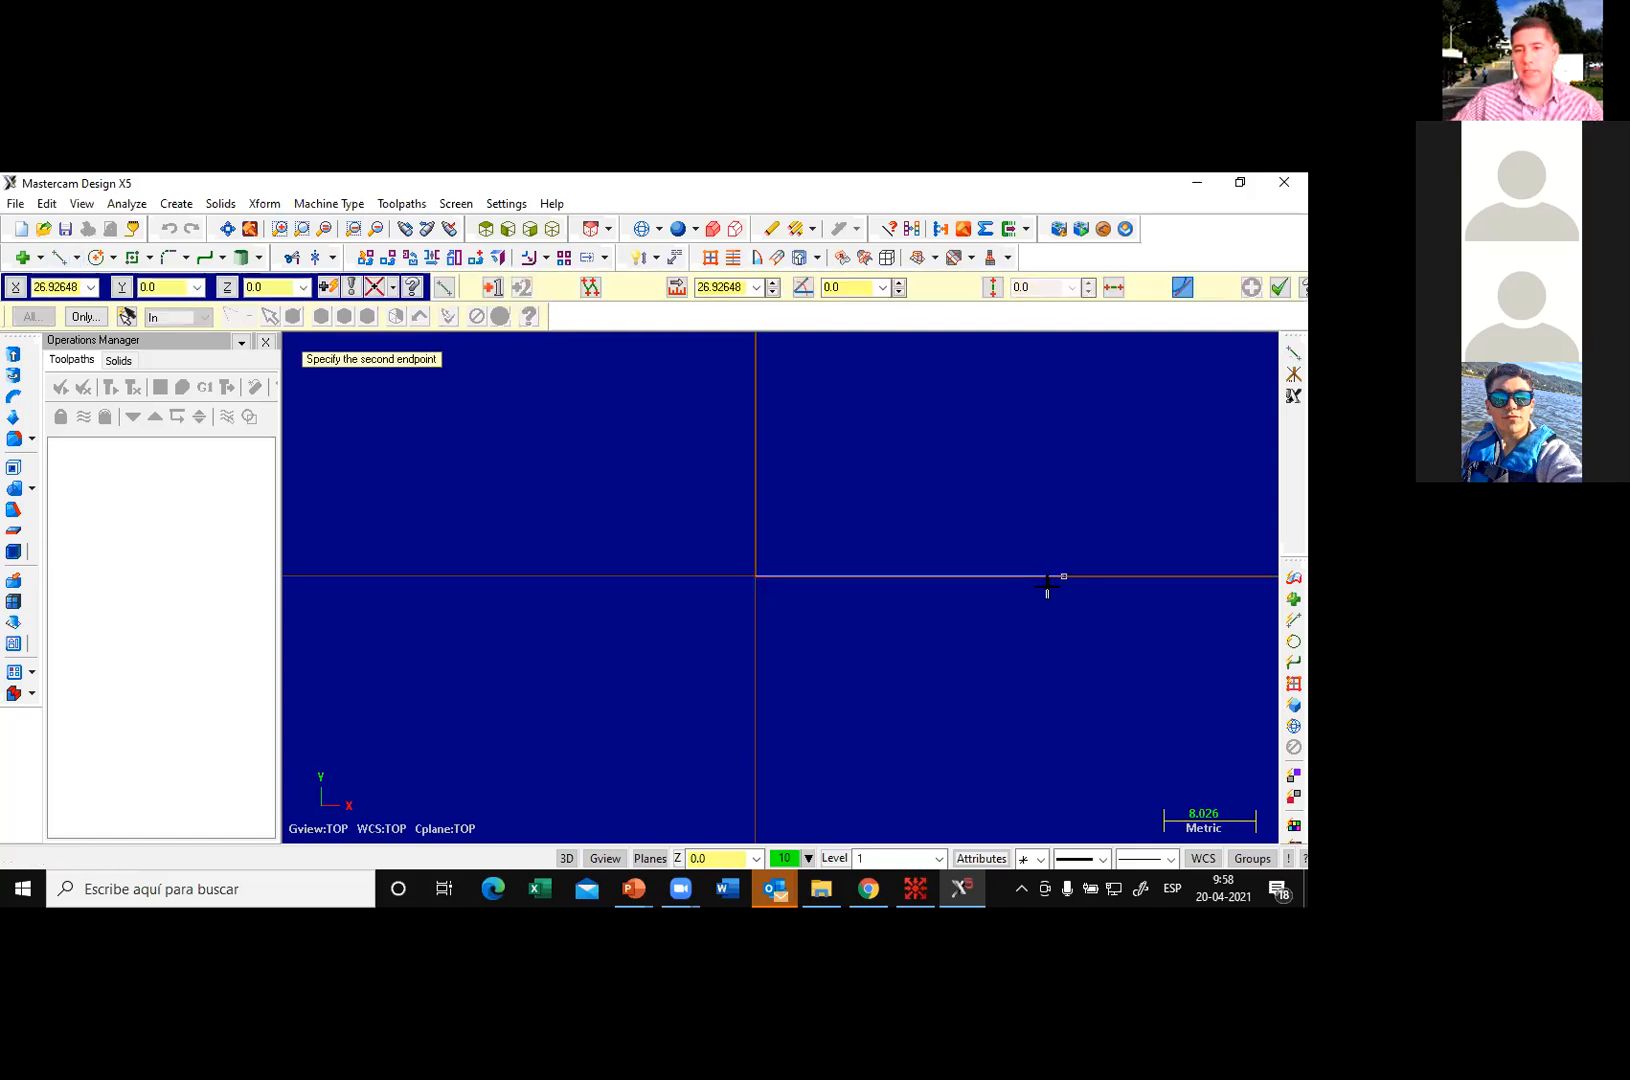
{"action": "left_click", "coordinate": [758, 583]}
{"action": "left_click", "coordinate": [756, 371]}
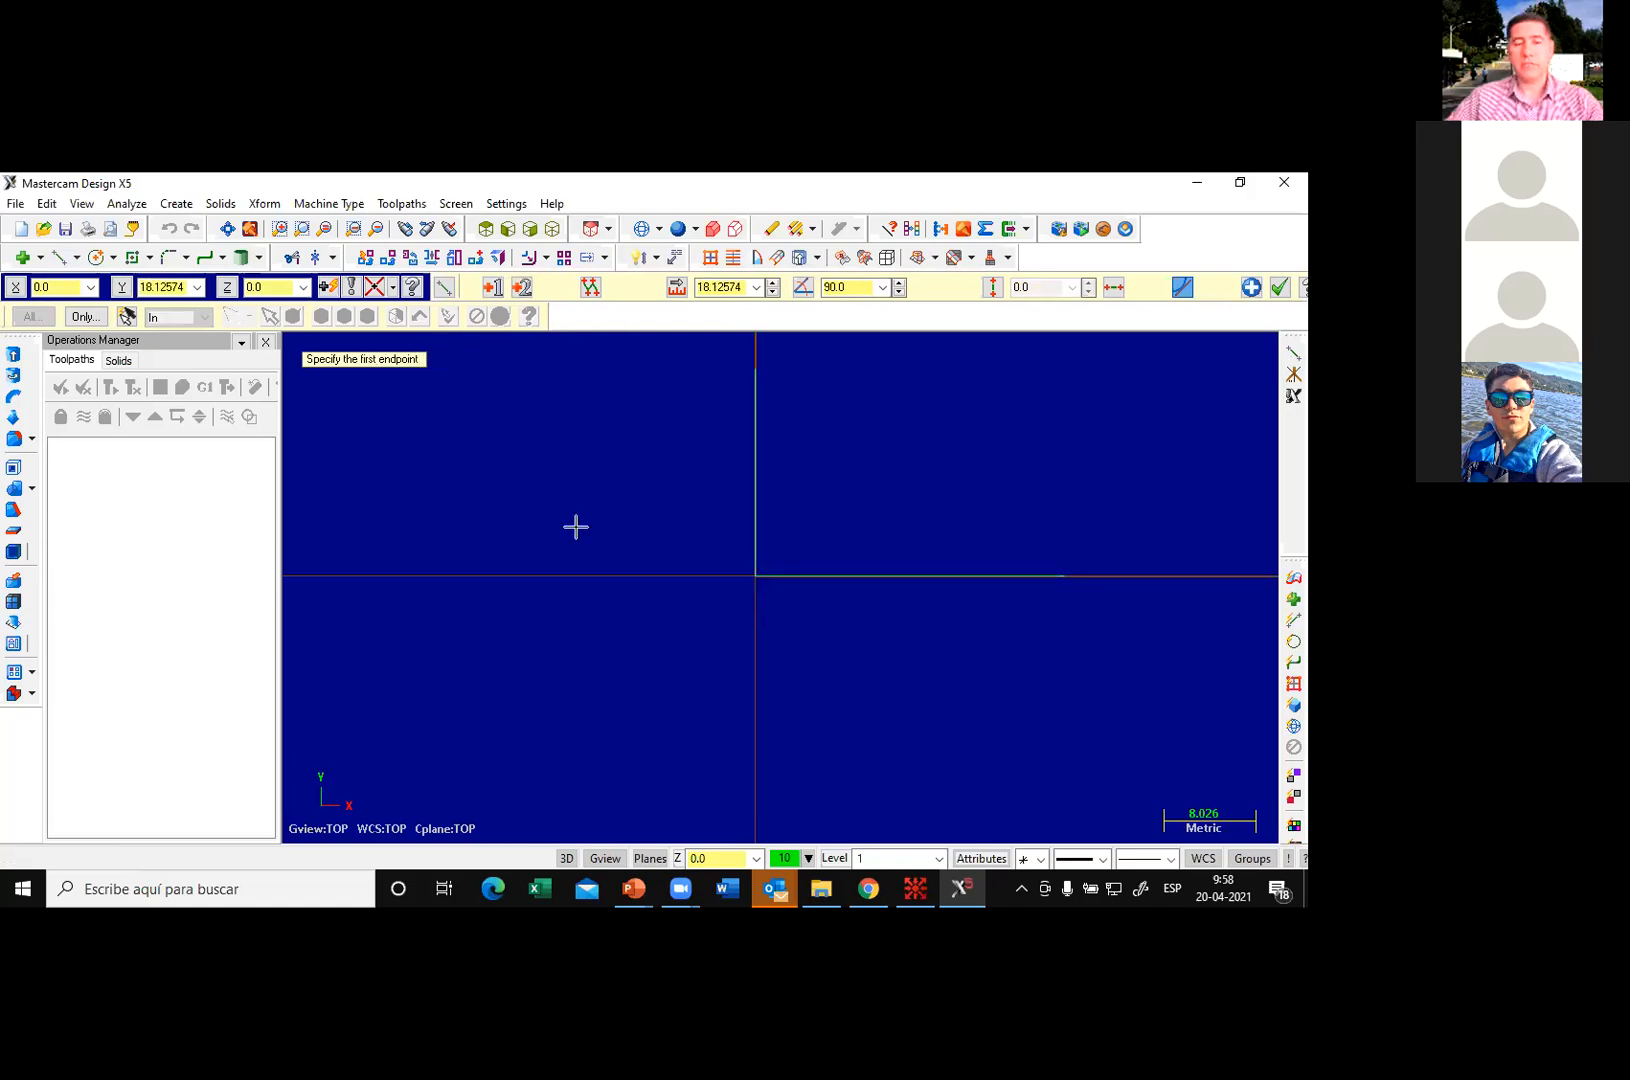
{"action": "key", "text": "Escape"}
Step: Offset one copy of the vertical line 80 mm toward positive X
{"action": "scroll", "coordinate": [844, 500], "scroll_direction": "down", "scroll_amount": 2}
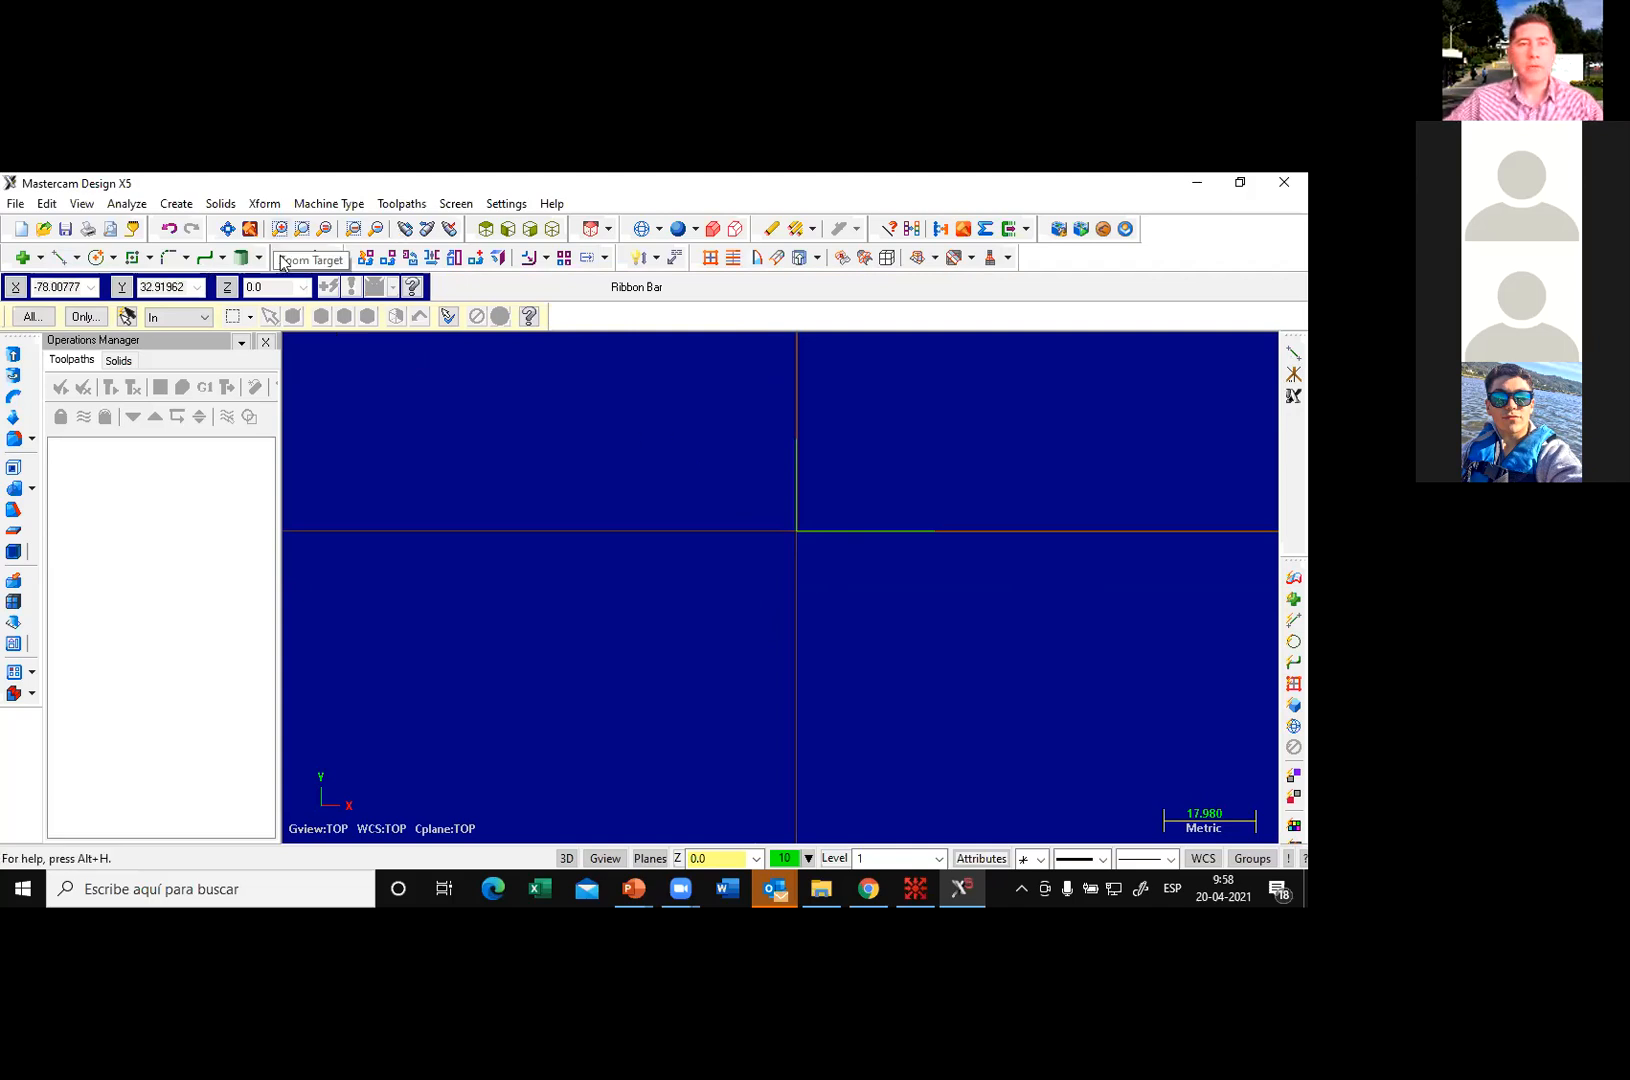
{"action": "left_click", "coordinate": [262, 205]}
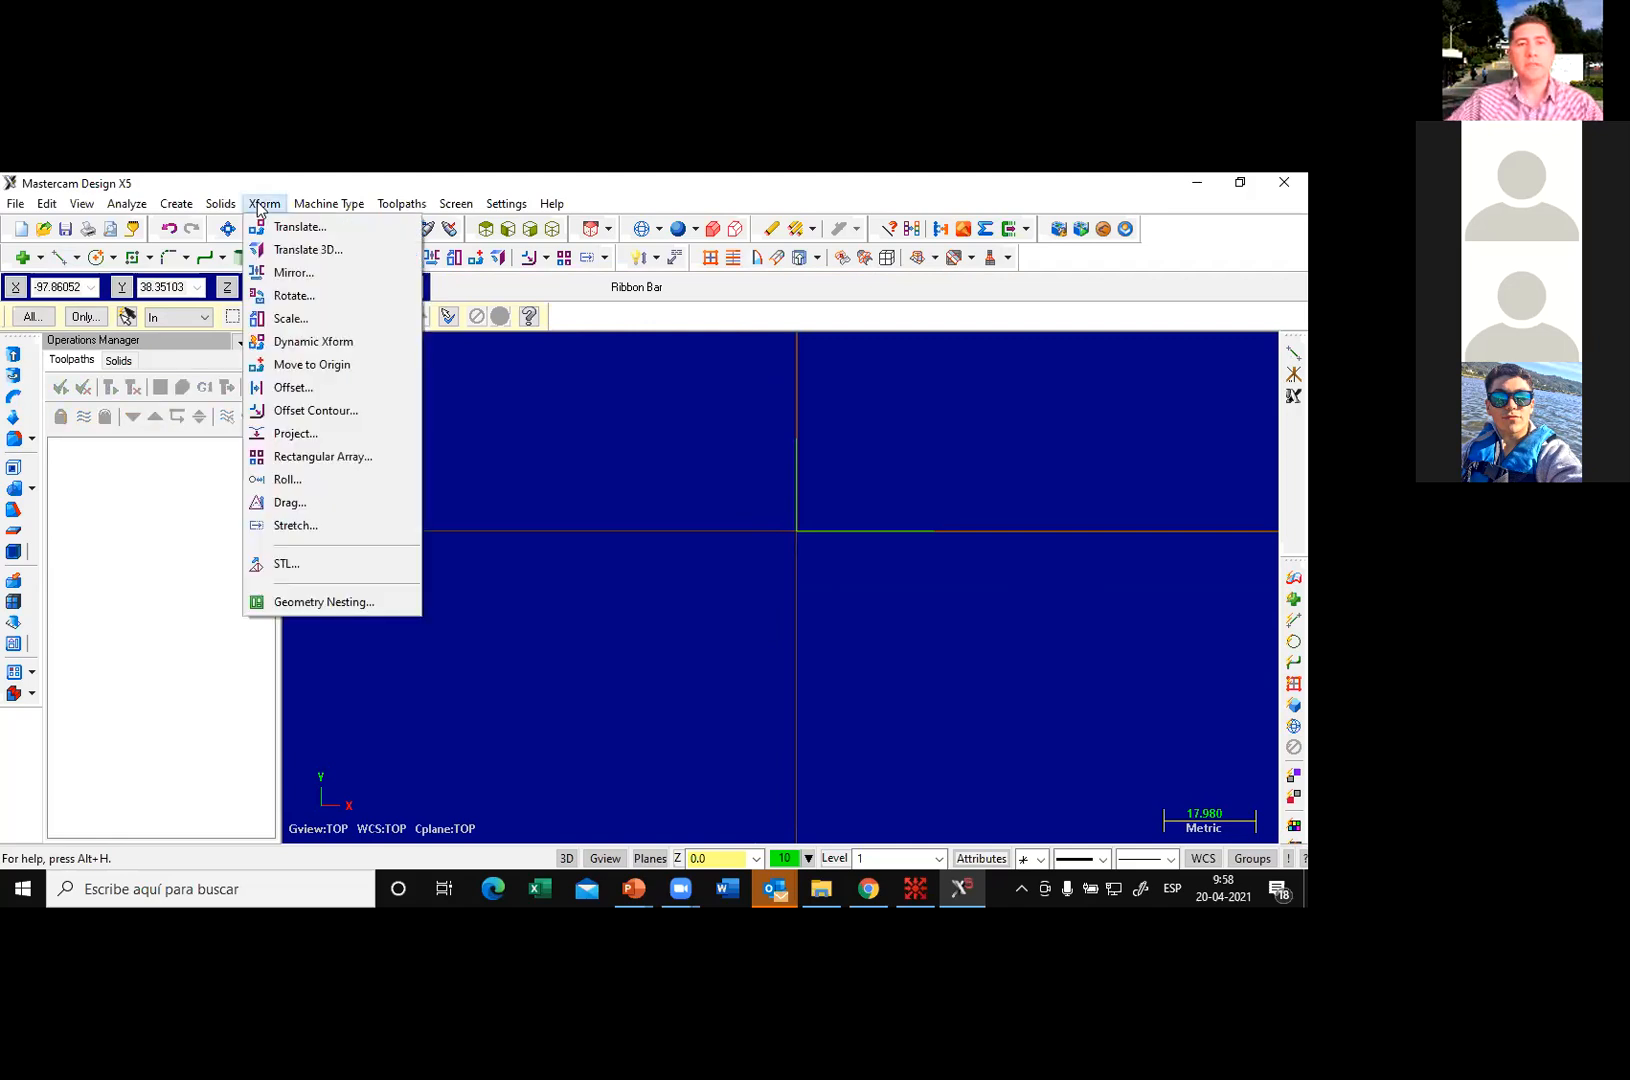
{"action": "left_click", "coordinate": [300, 386]}
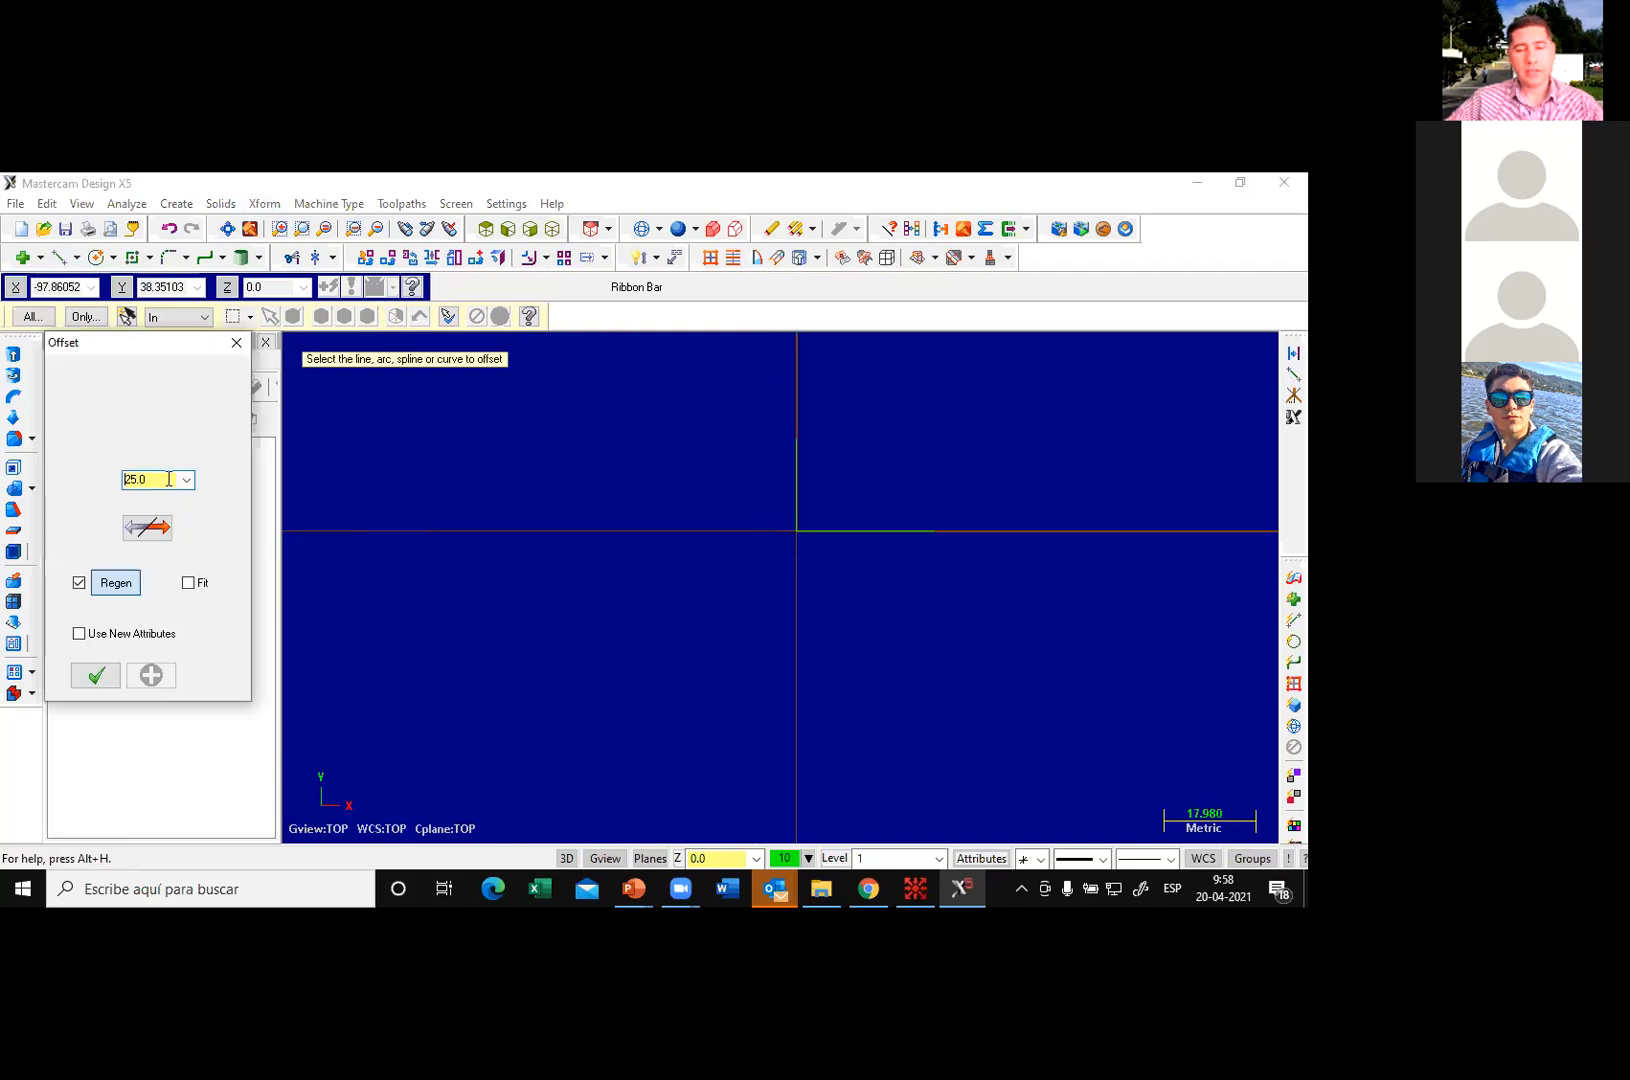
{"action": "type", "text": "80"}
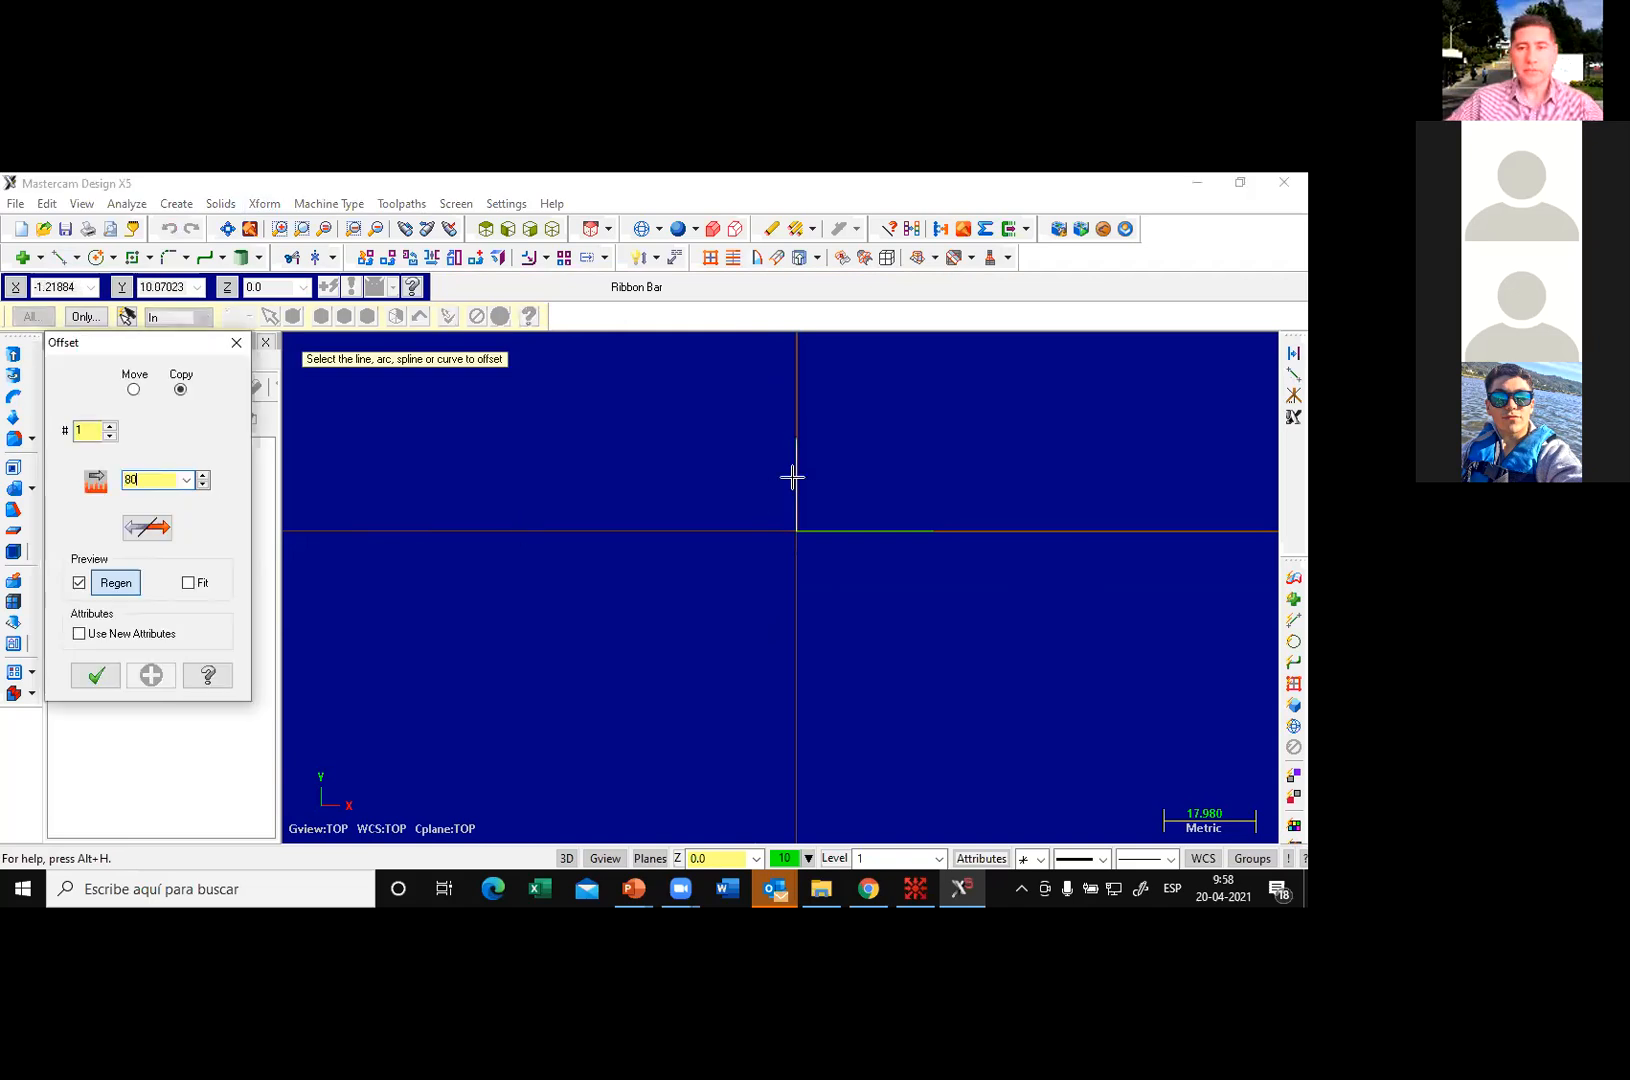
{"action": "left_click", "coordinate": [792, 477]}
{"action": "left_click", "coordinate": [815, 494]}
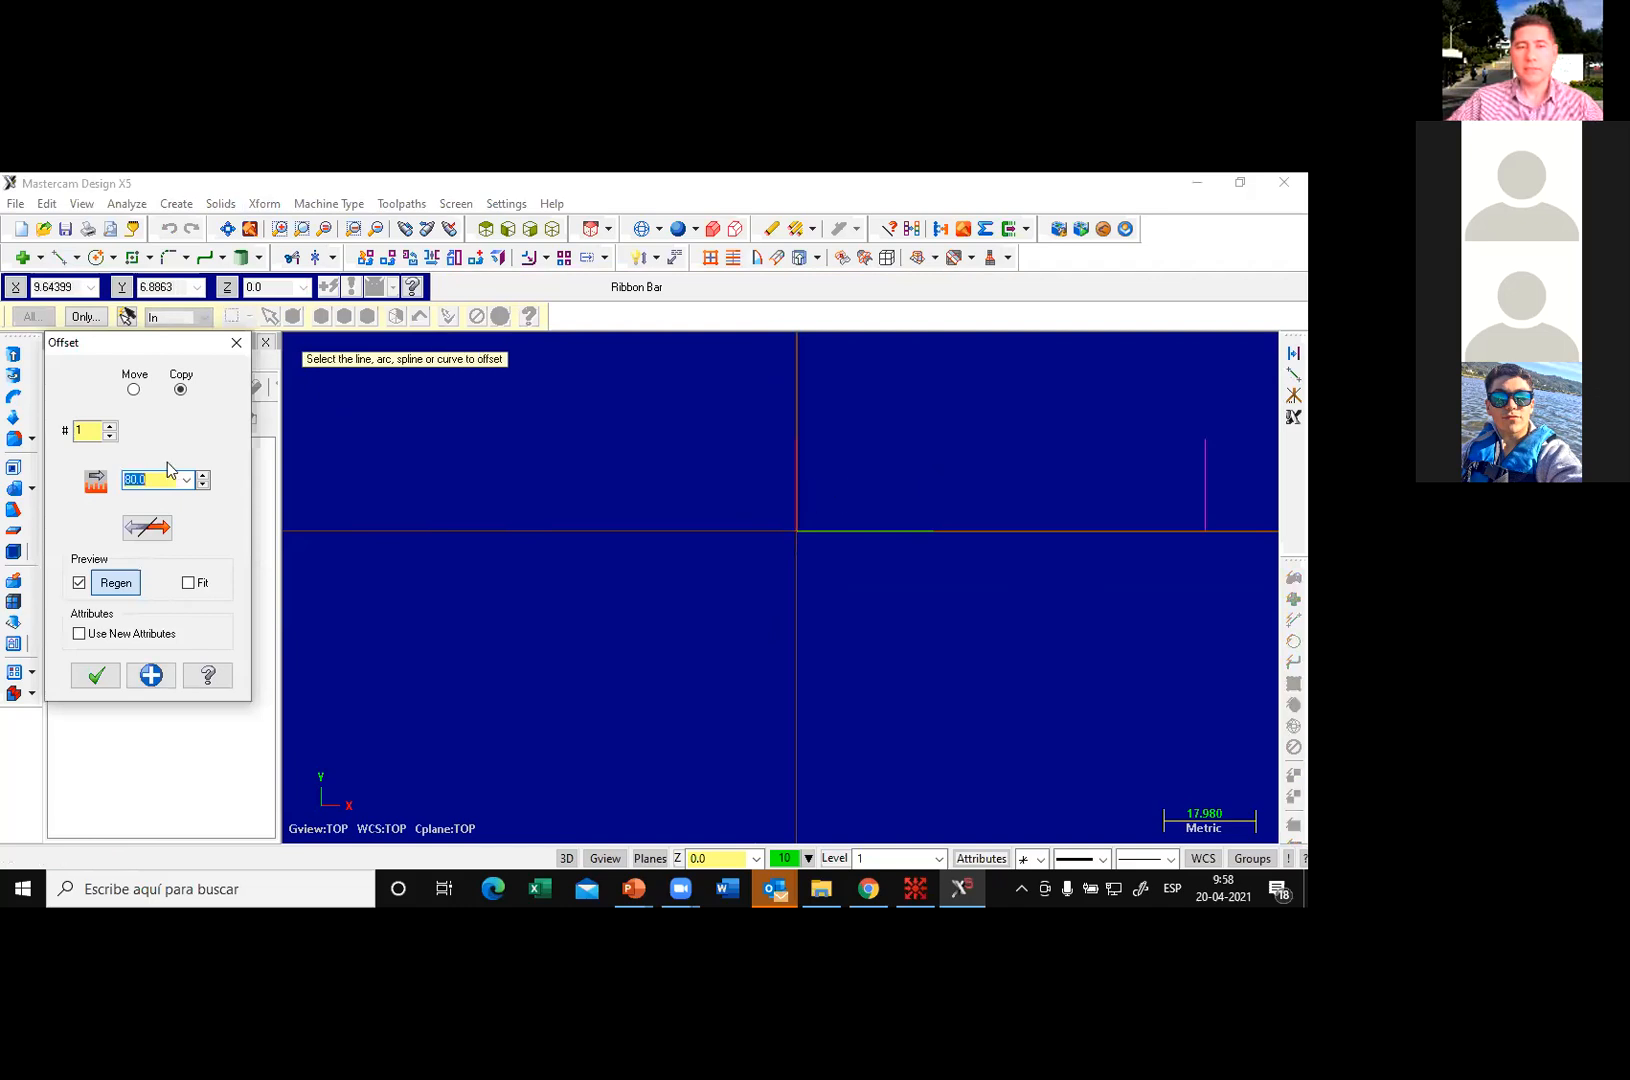
{"action": "left_click", "coordinate": [150, 675]}
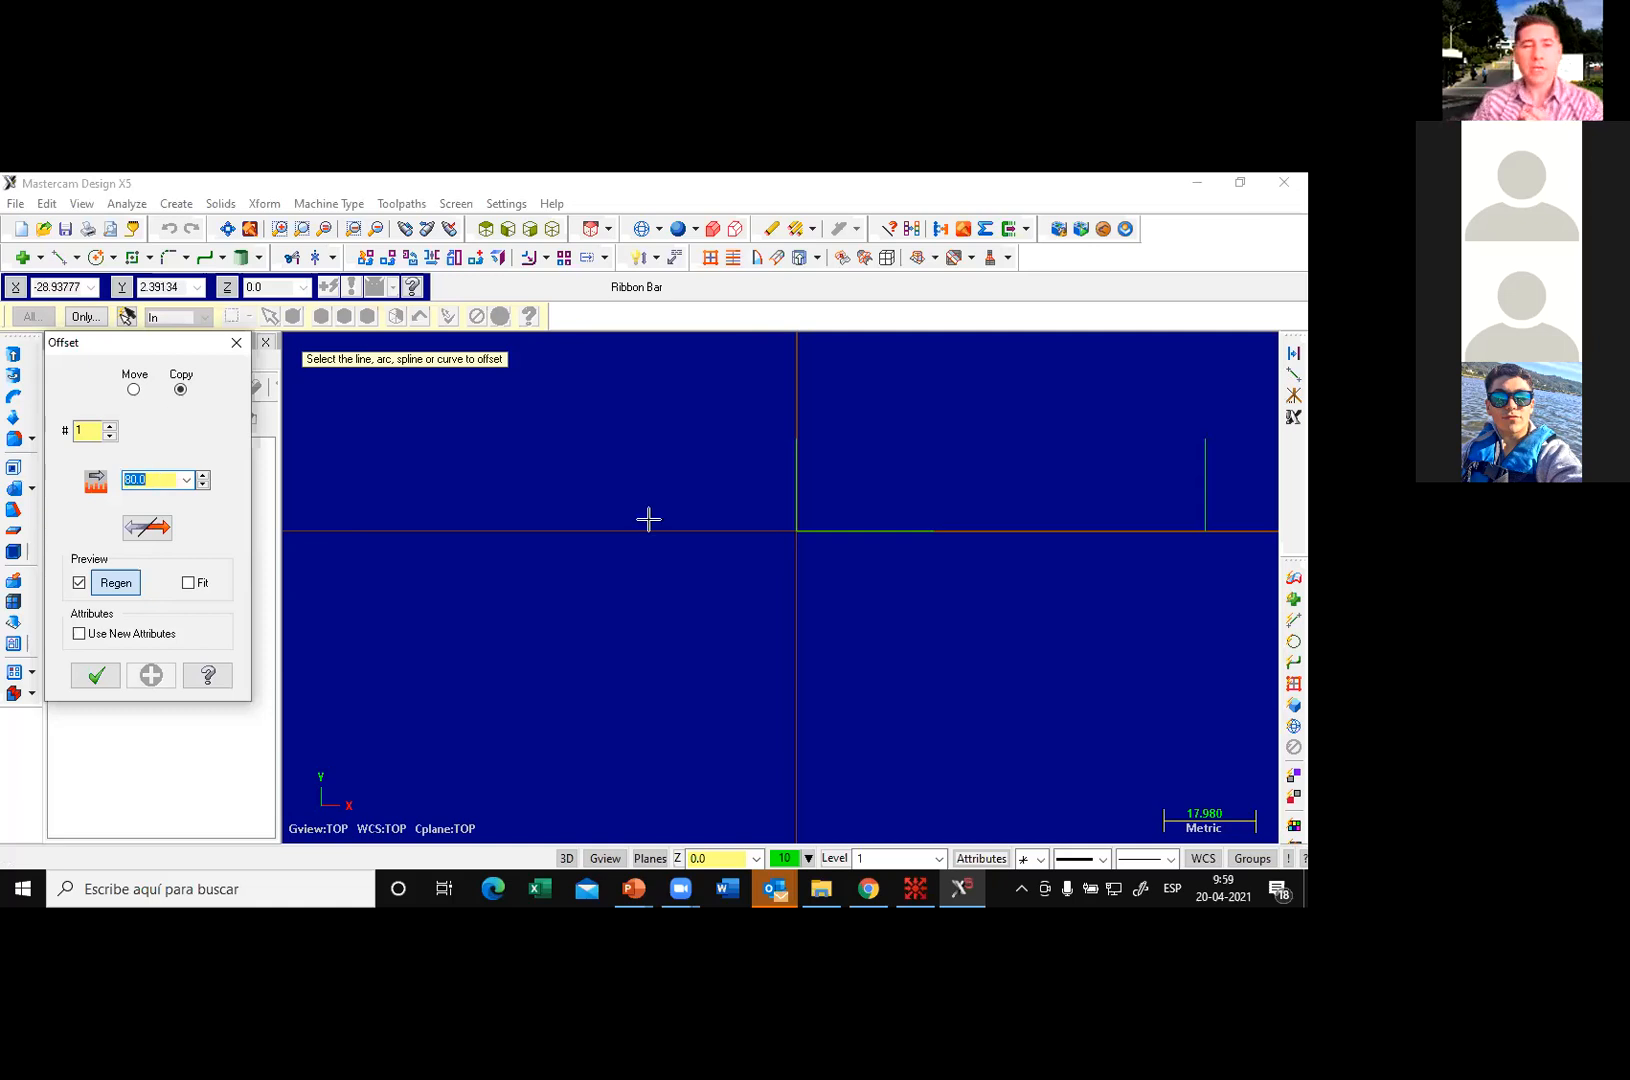
Step: Offset one copy of the horizontal line upward by the circumference 3.141592654*50
{"action": "type", "text": "3"}
{"action": "type", "text": ".141"}
{"action": "type", "text": "592"}
{"action": "type", "text": "6"}
{"action": "type", "text": "54"}
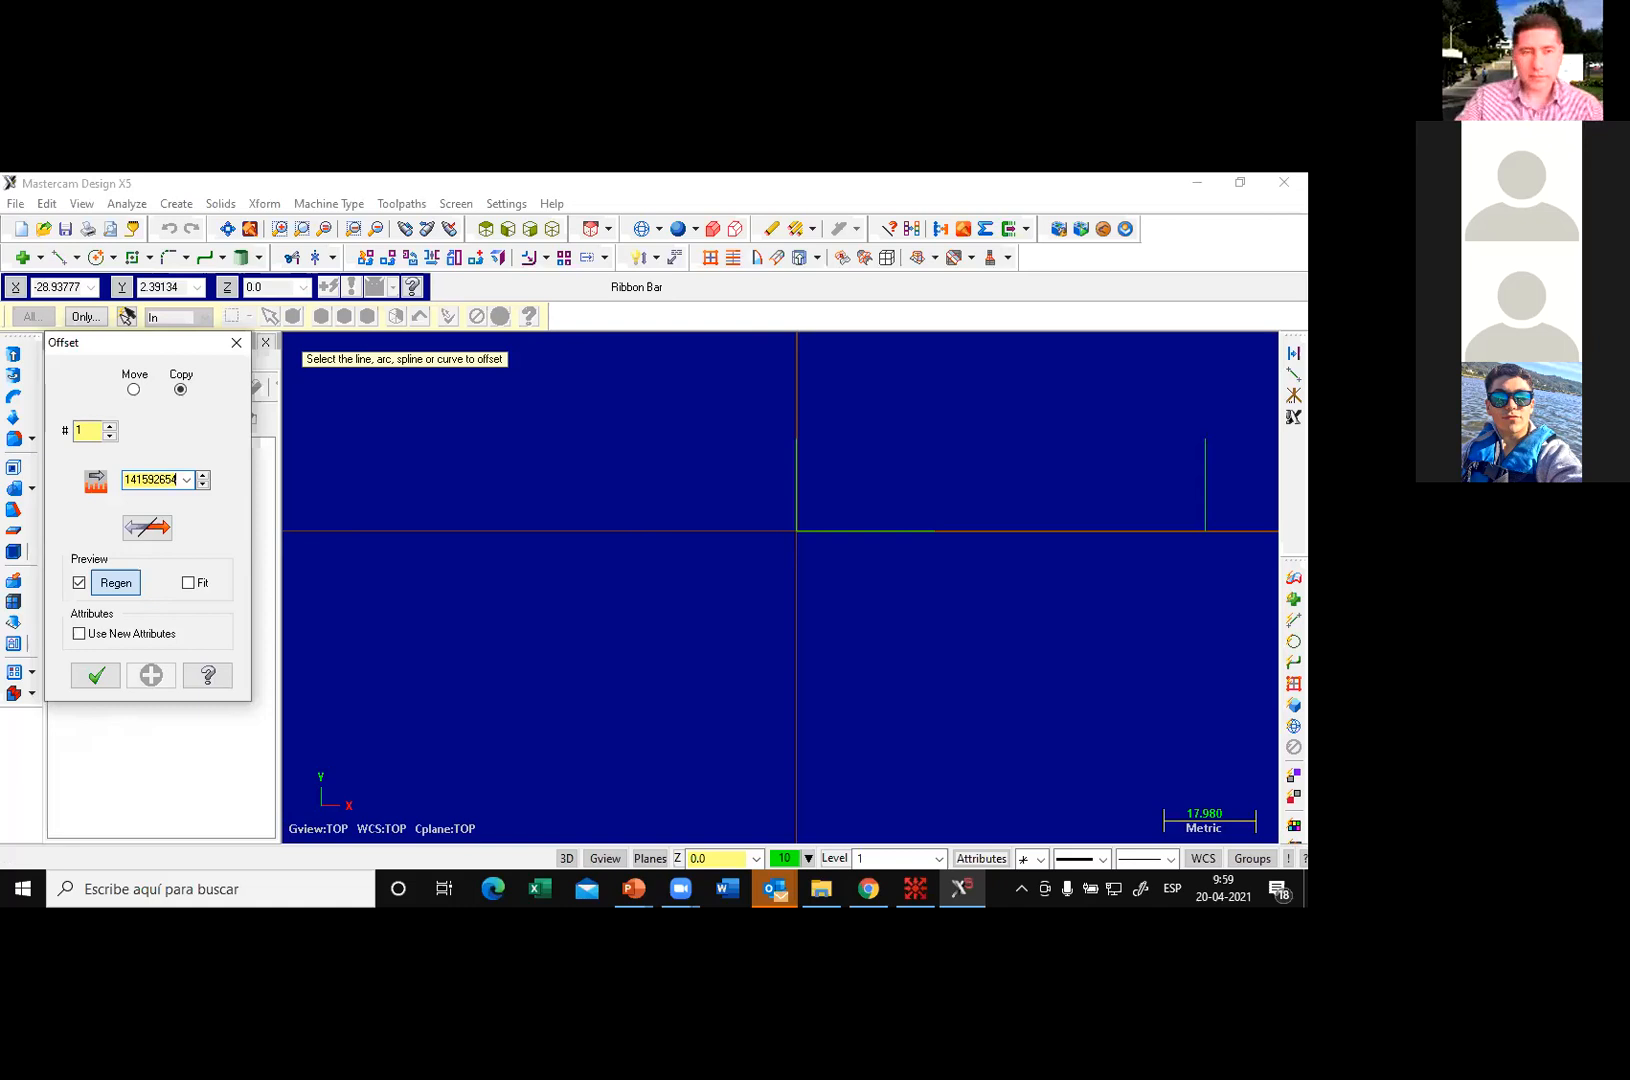
{"action": "type", "text": "*"}
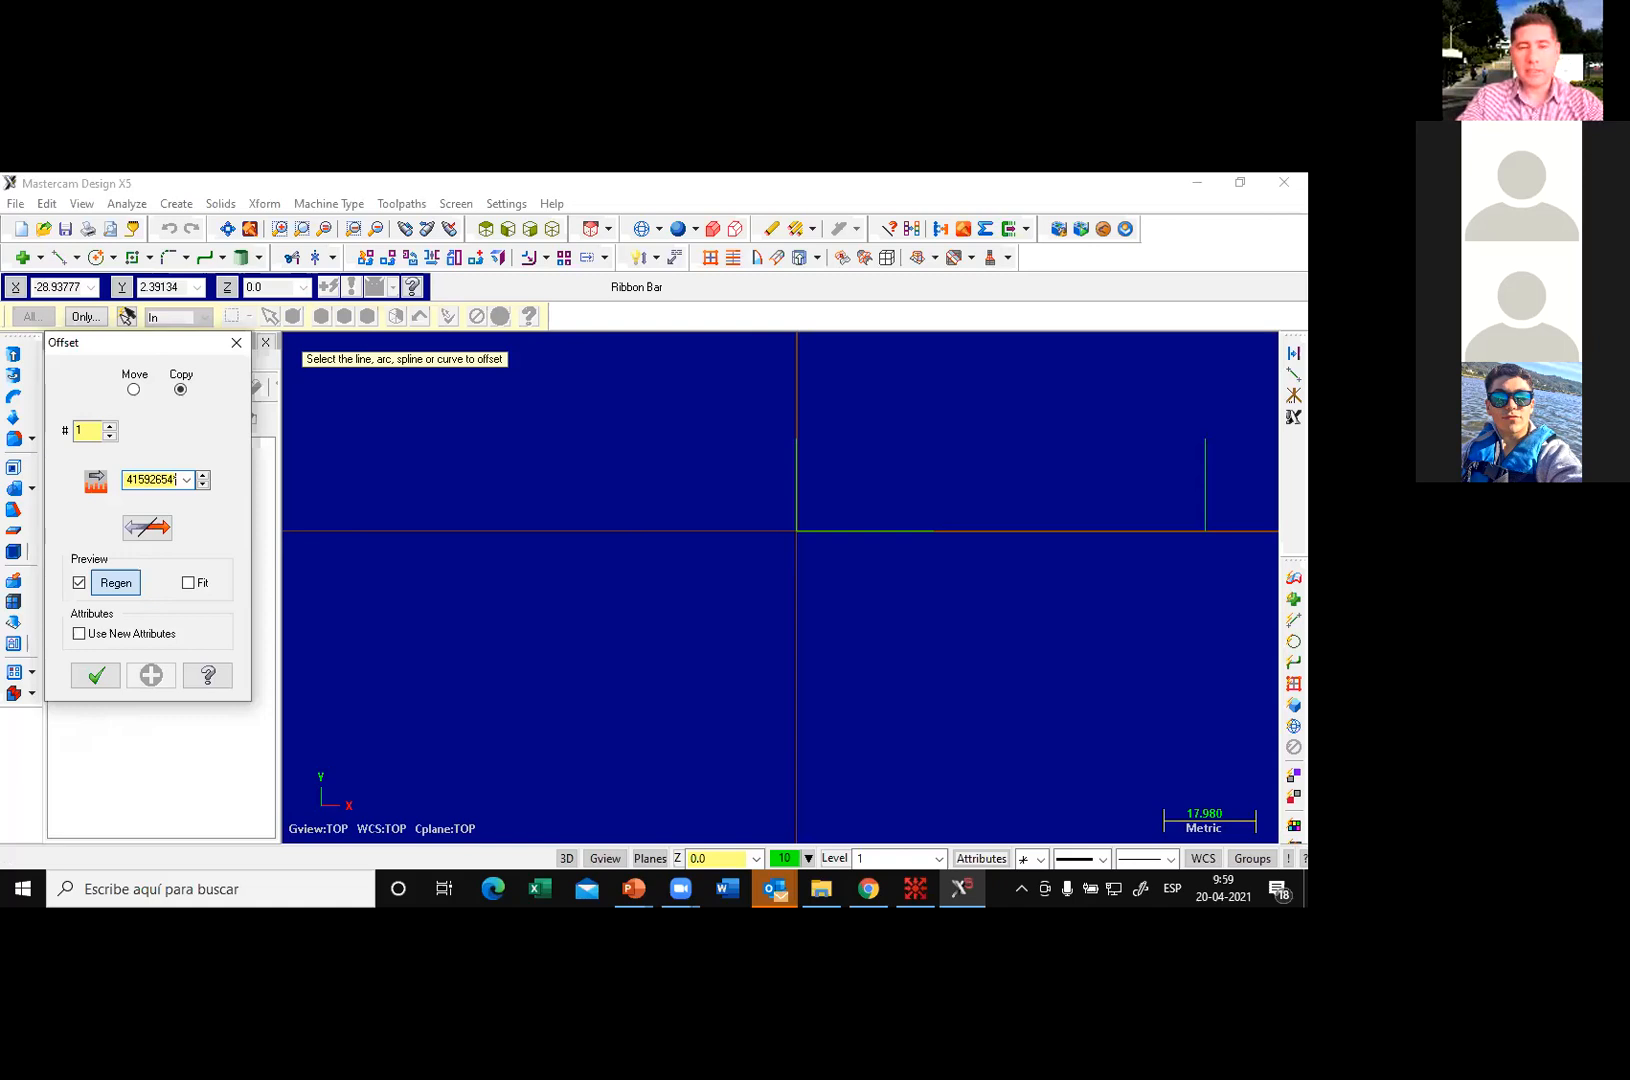
{"action": "type", "text": "50"}
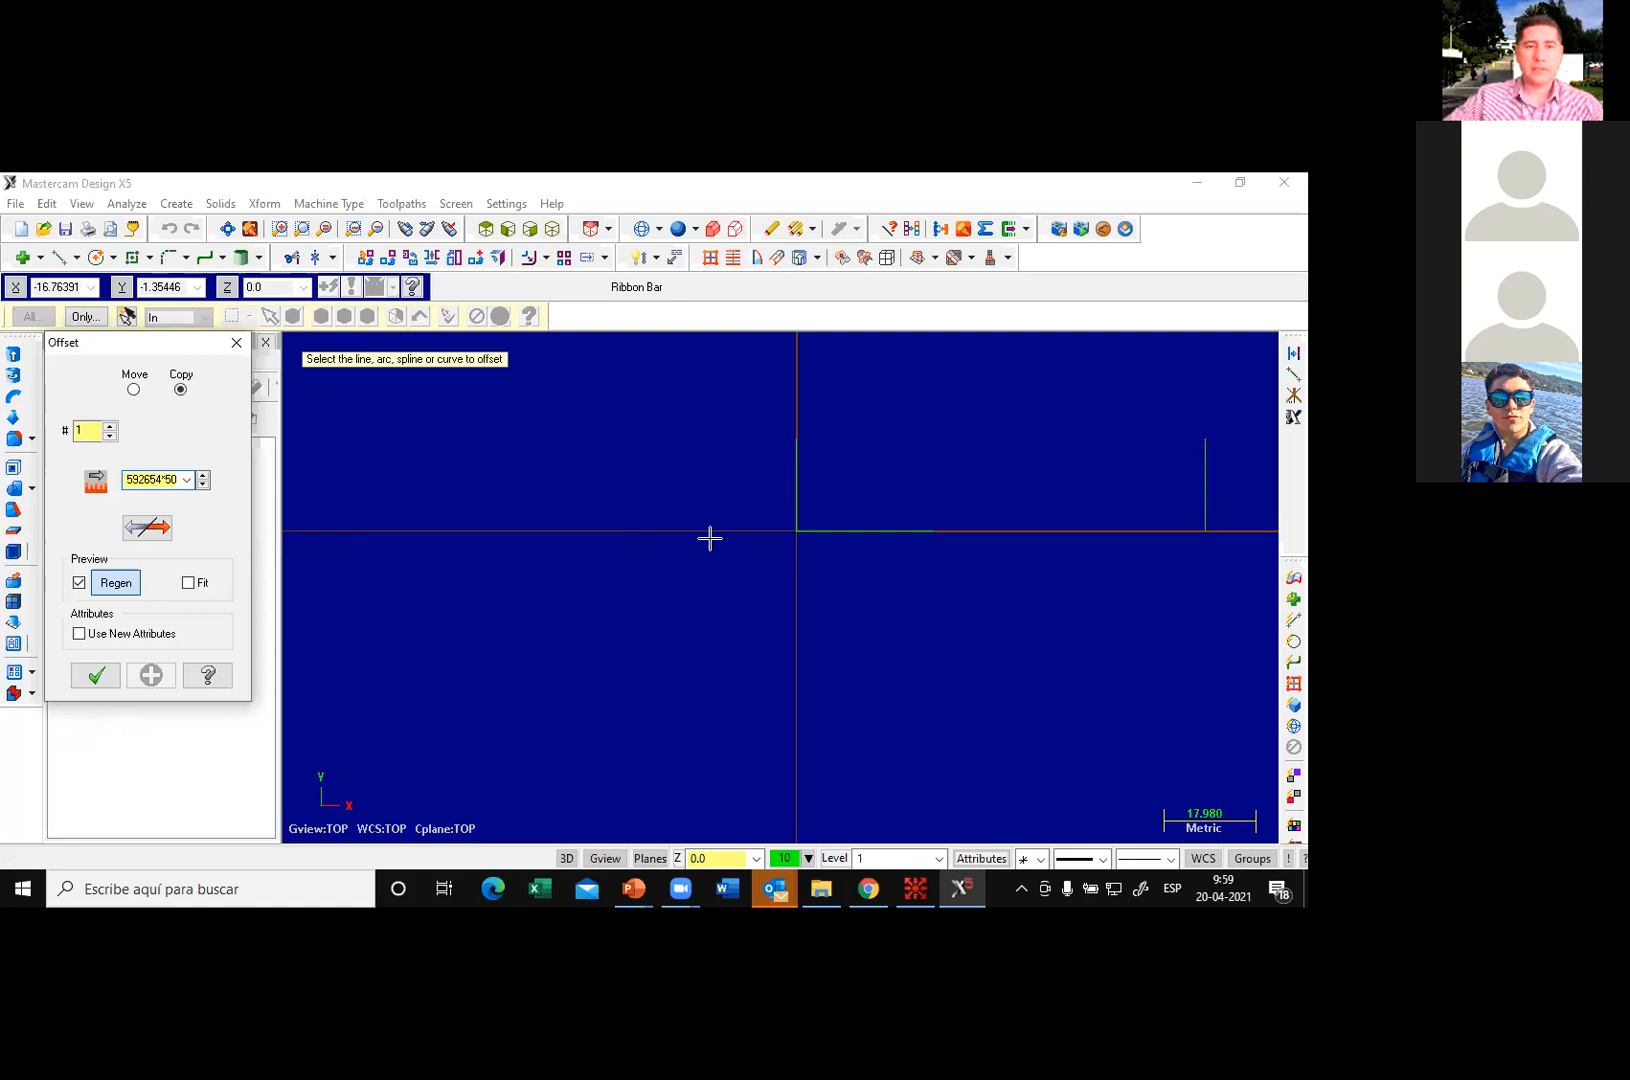
{"action": "key", "text": "Return"}
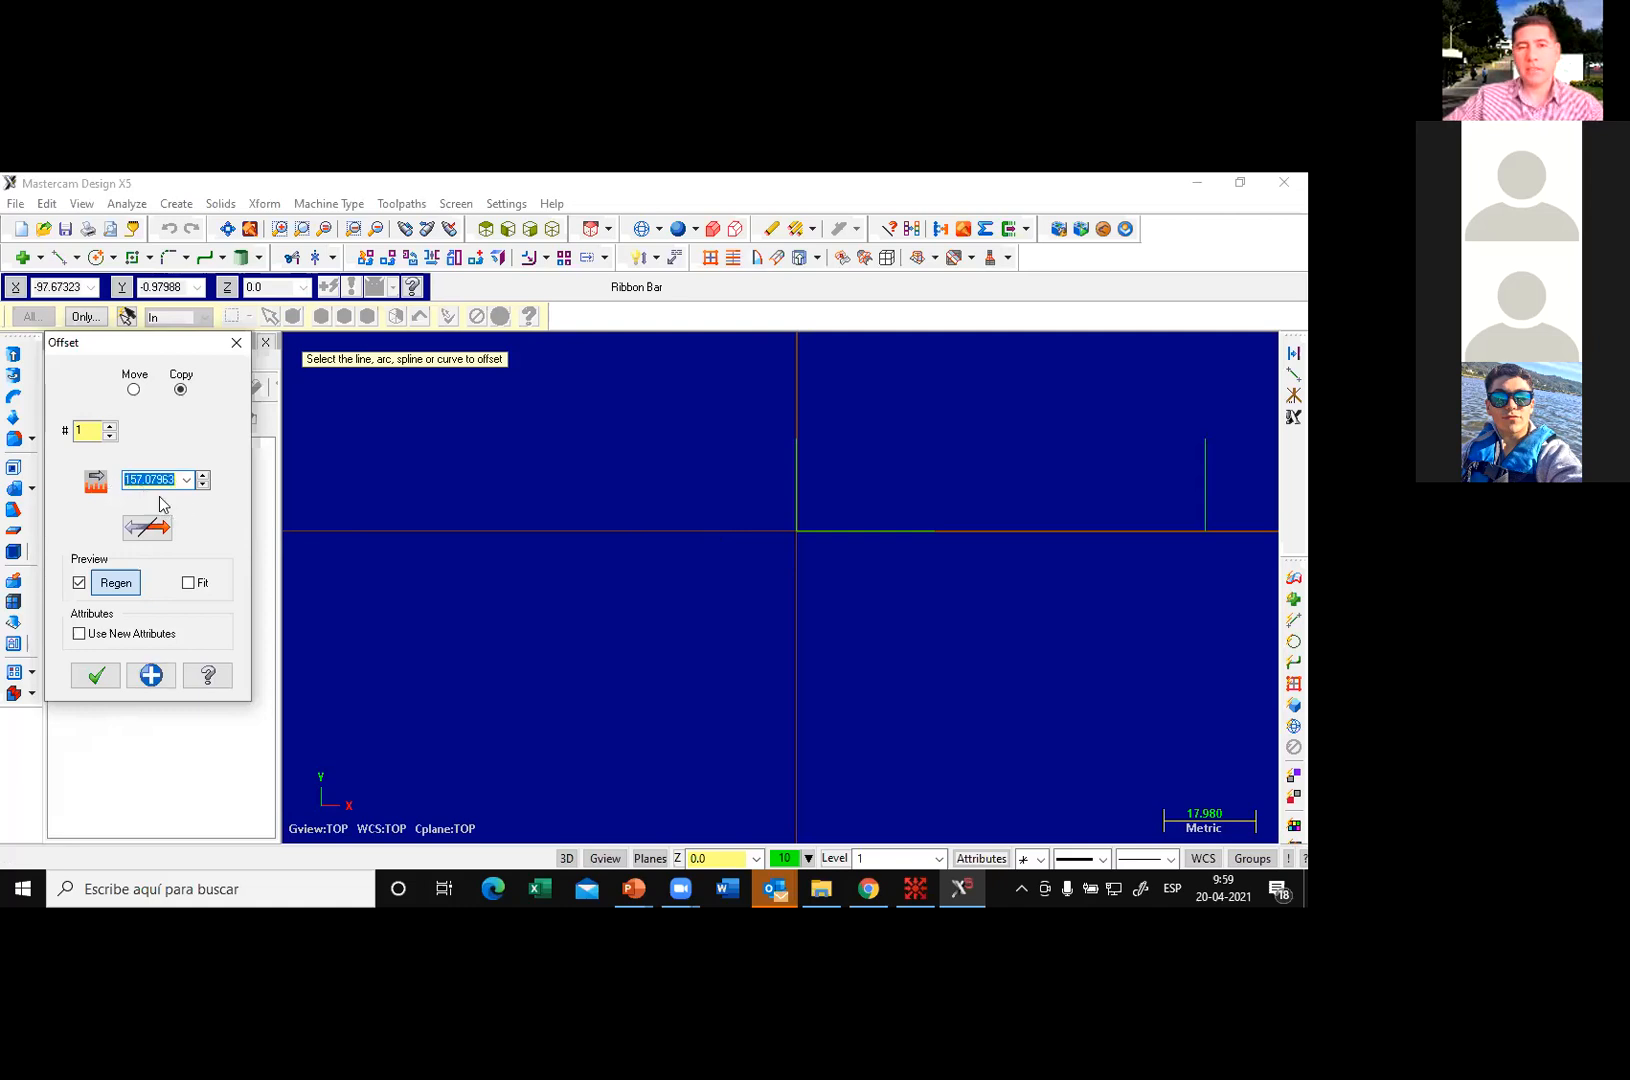
{"action": "left_click", "coordinate": [875, 545]}
{"action": "left_click", "coordinate": [880, 389]}
{"action": "scroll", "coordinate": [870, 452], "scroll_direction": "down", "scroll_amount": 5}
{"action": "scroll", "coordinate": [884, 374], "scroll_direction": "down", "scroll_amount": 3}
{"action": "scroll", "coordinate": [884, 374], "scroll_direction": "up", "scroll_amount": 2}
{"action": "scroll", "coordinate": [613, 470], "scroll_direction": "up", "scroll_amount": 1}
{"action": "left_click", "coordinate": [100, 675]}
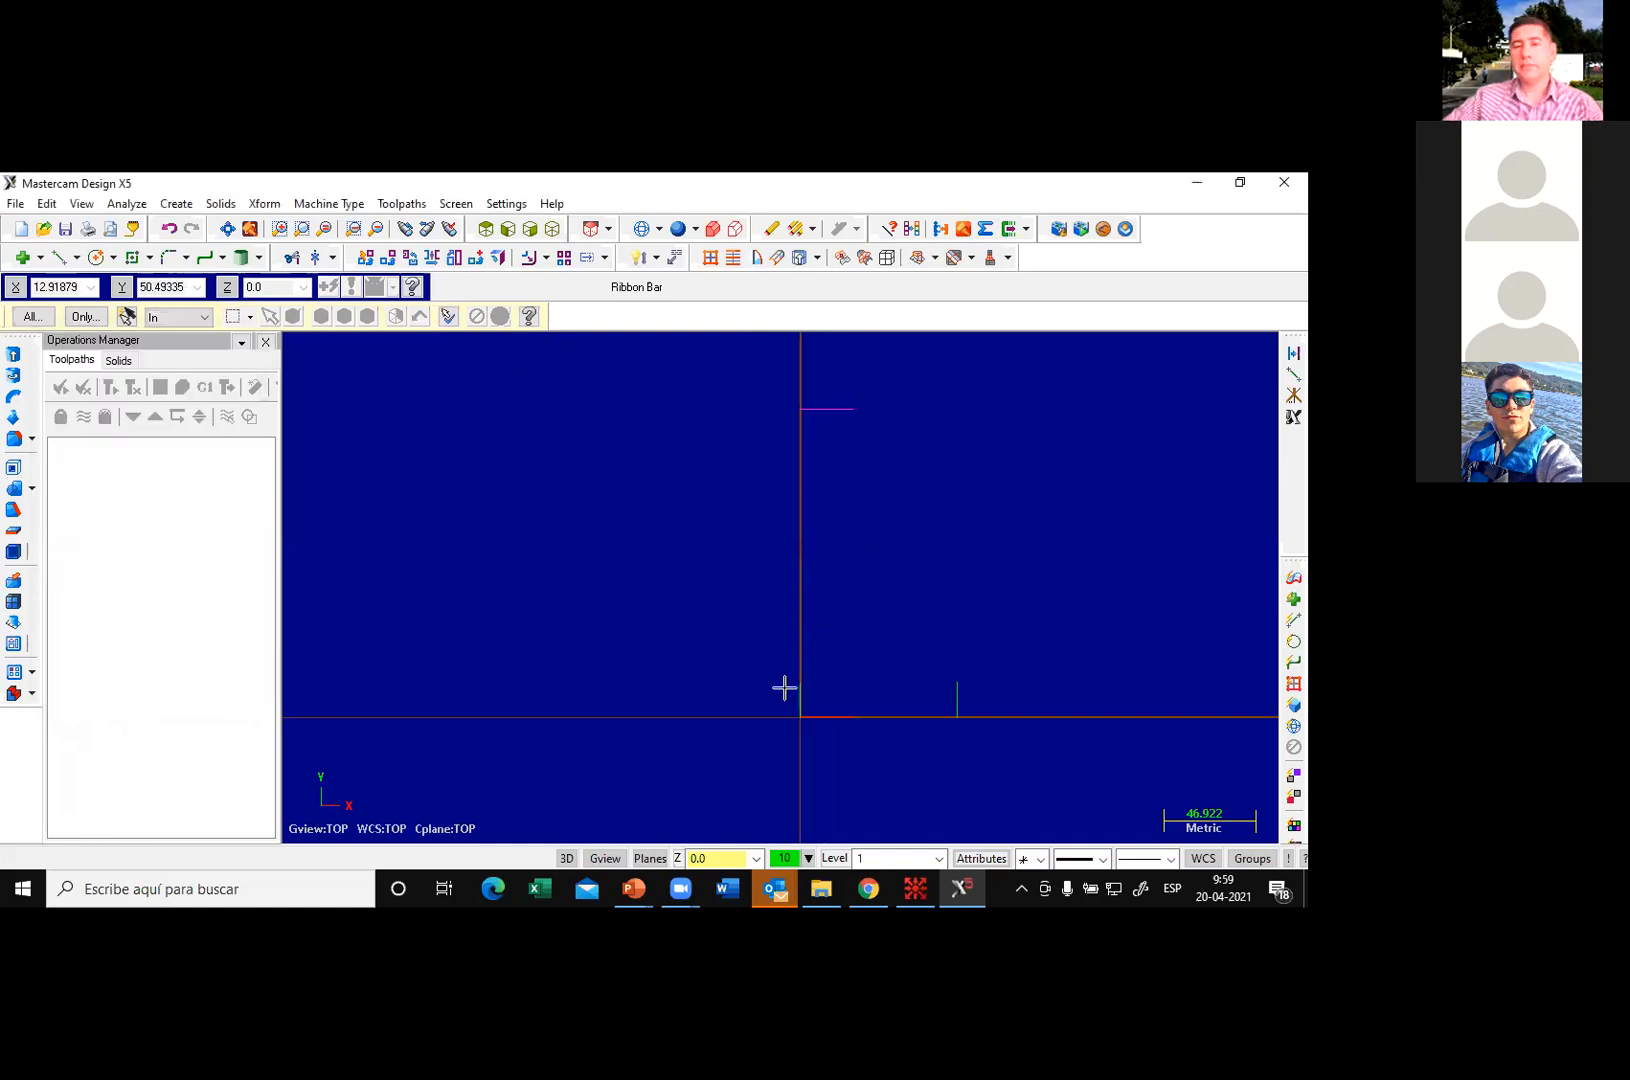
Step: Trim and extend the four lines in pairs at three corners to form a closed rectangle
{"action": "left_click", "coordinate": [289, 261]}
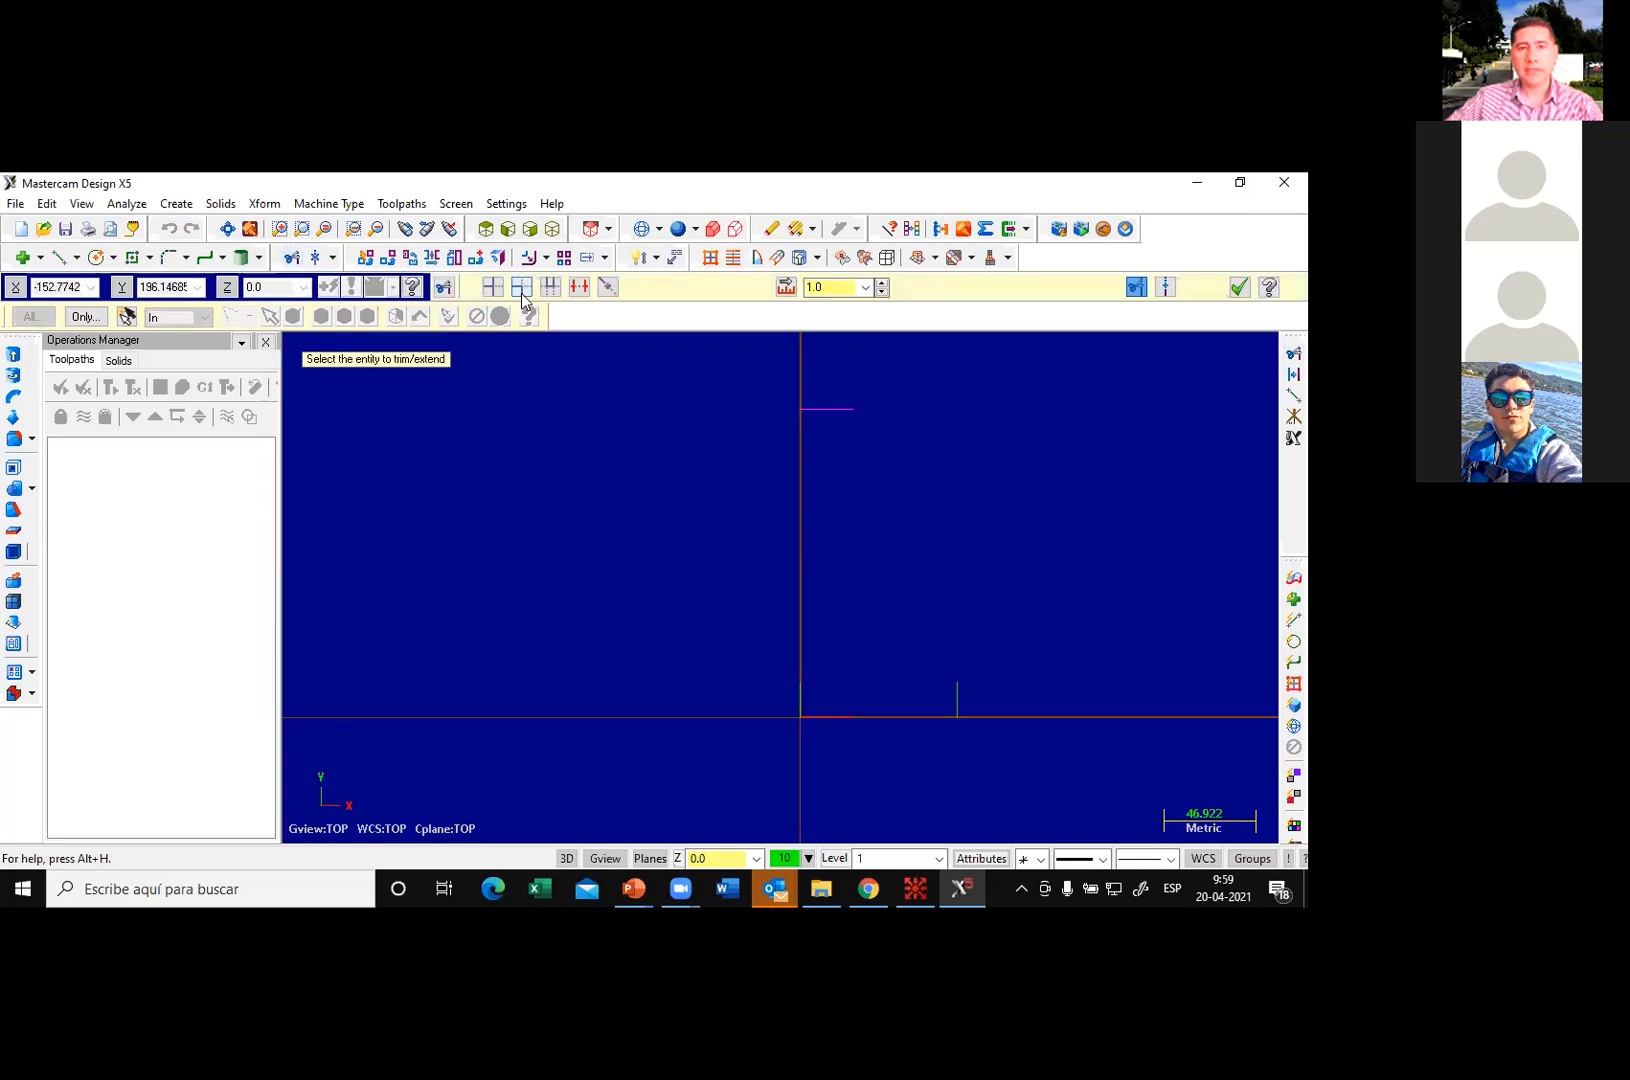
{"action": "left_click", "coordinate": [521, 287]}
{"action": "left_click", "coordinate": [825, 409]}
{"action": "left_click", "coordinate": [799, 682]}
{"action": "left_click", "coordinate": [838, 411]}
{"action": "left_click", "coordinate": [956, 684]}
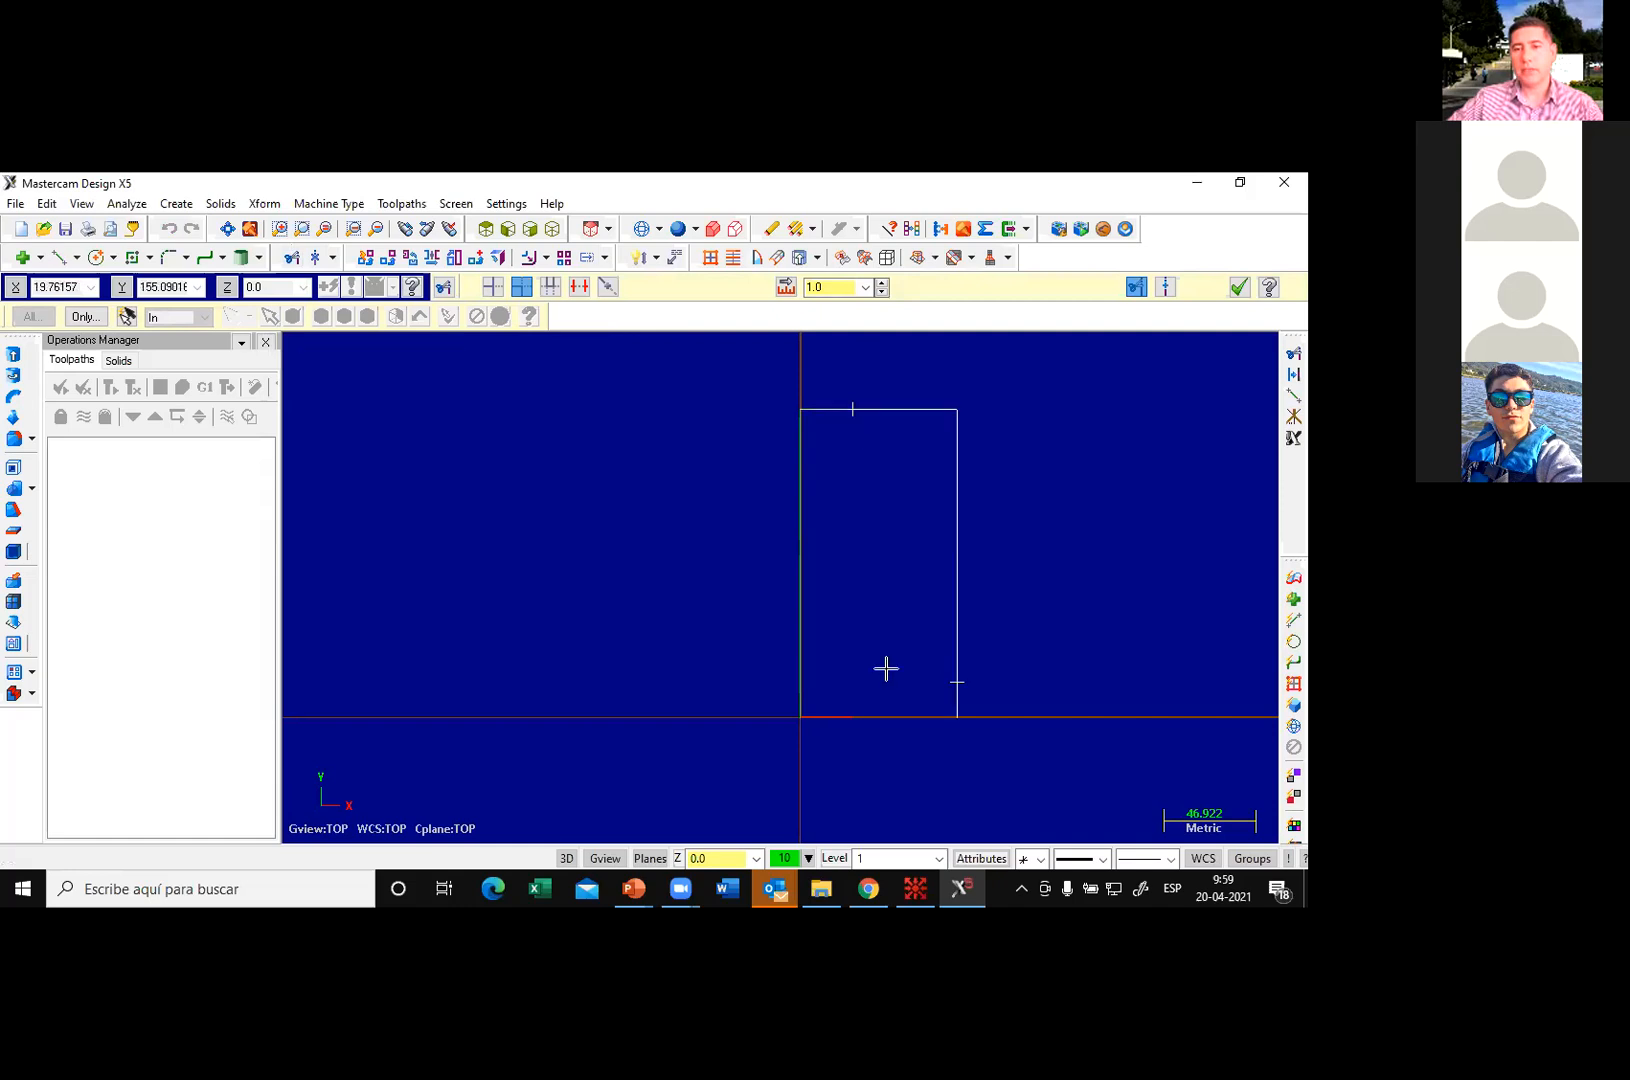
{"action": "left_click", "coordinate": [837, 712]}
{"action": "left_click", "coordinate": [956, 660]}
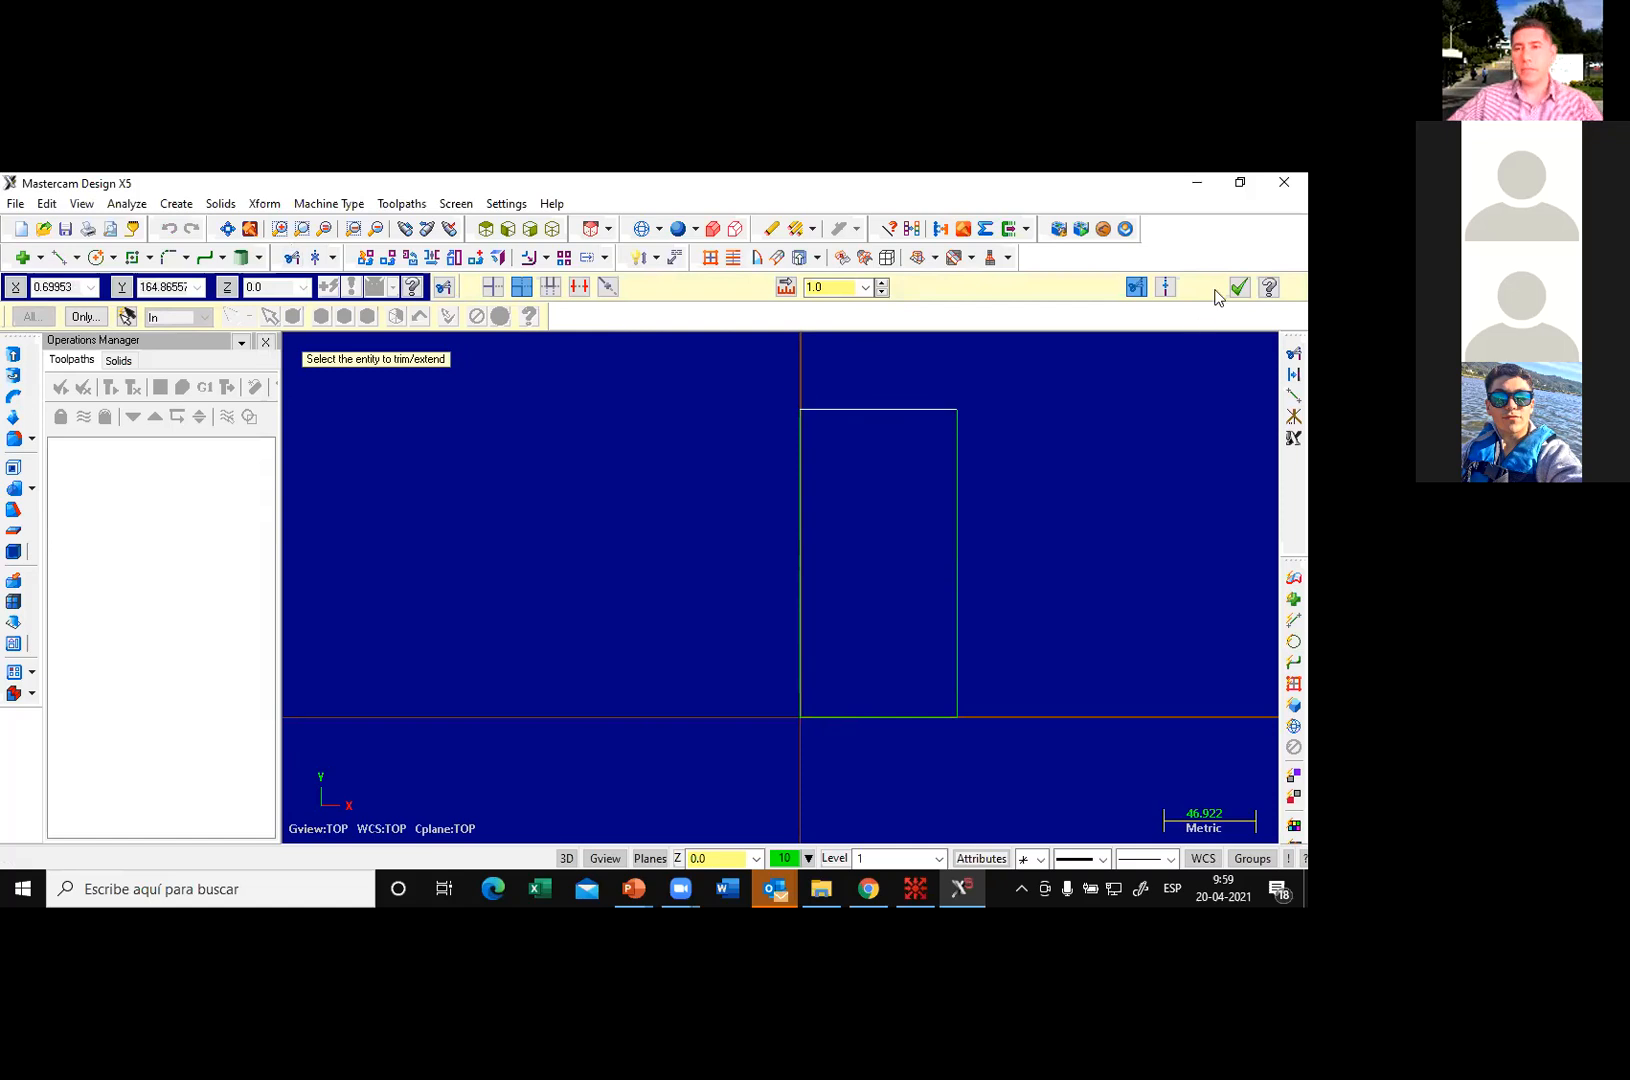
{"action": "key", "text": "Escape"}
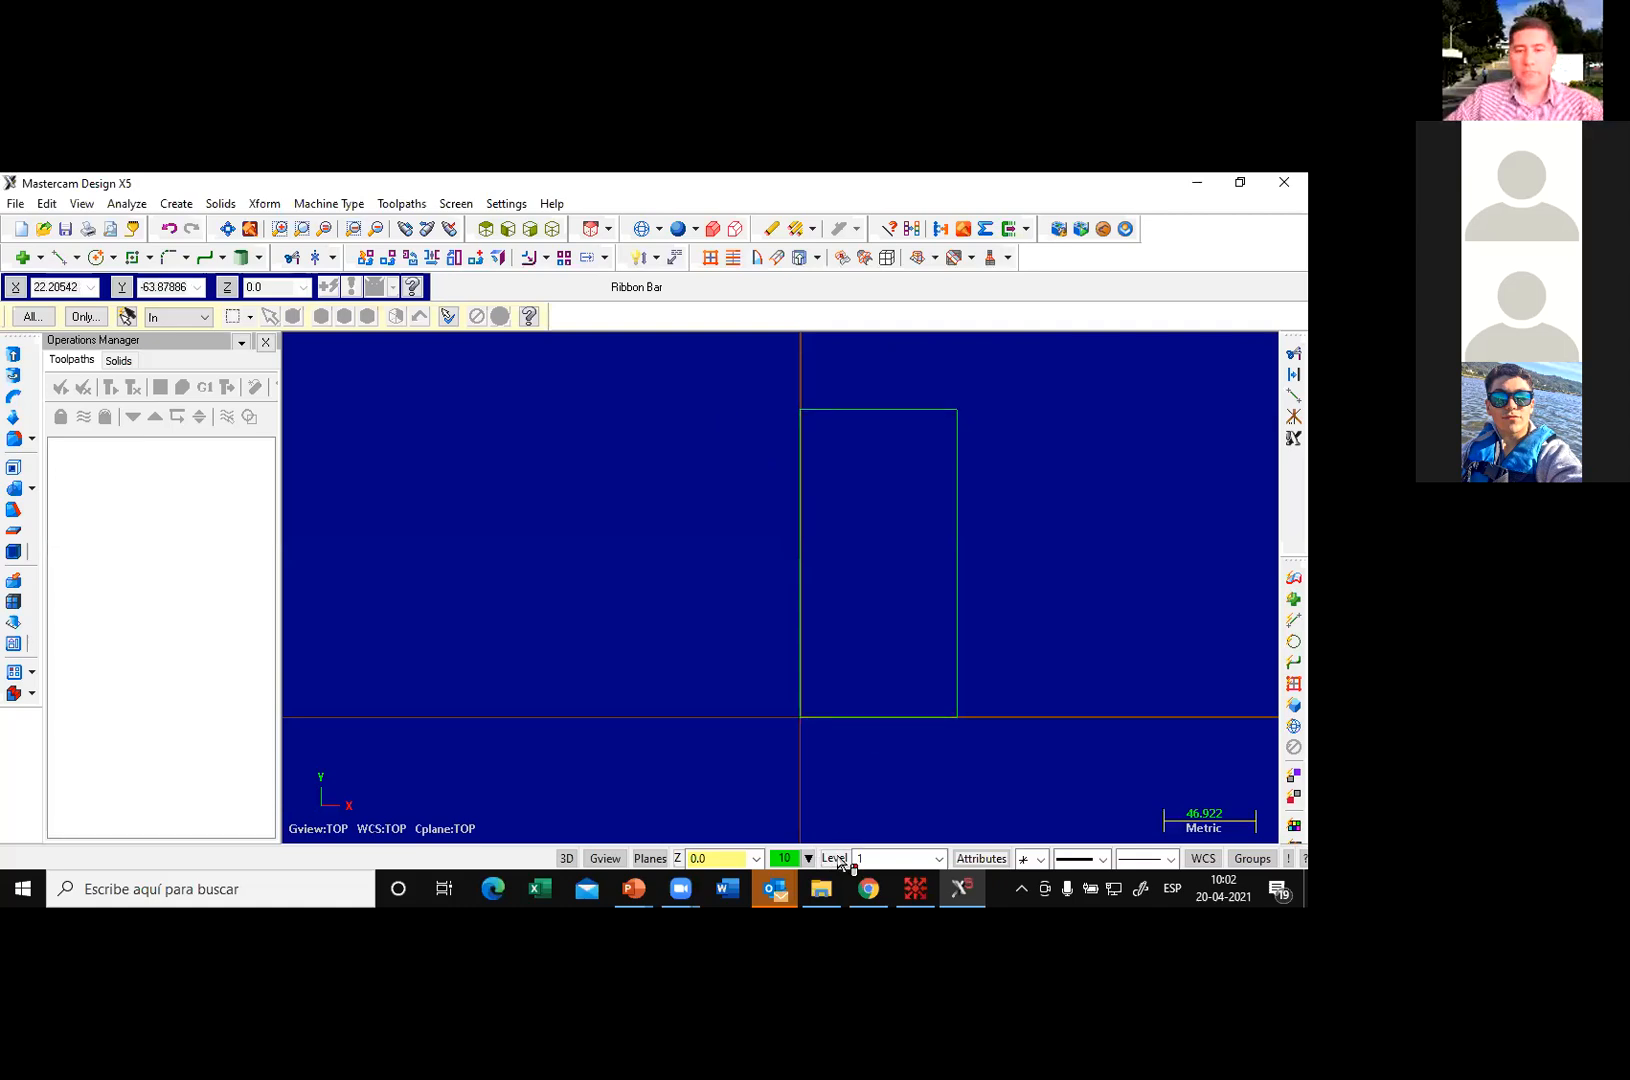
Step: Create level 2 named Cotas as the main level and name level 1 Pieza
{"action": "right_click", "coordinate": [836, 858]}
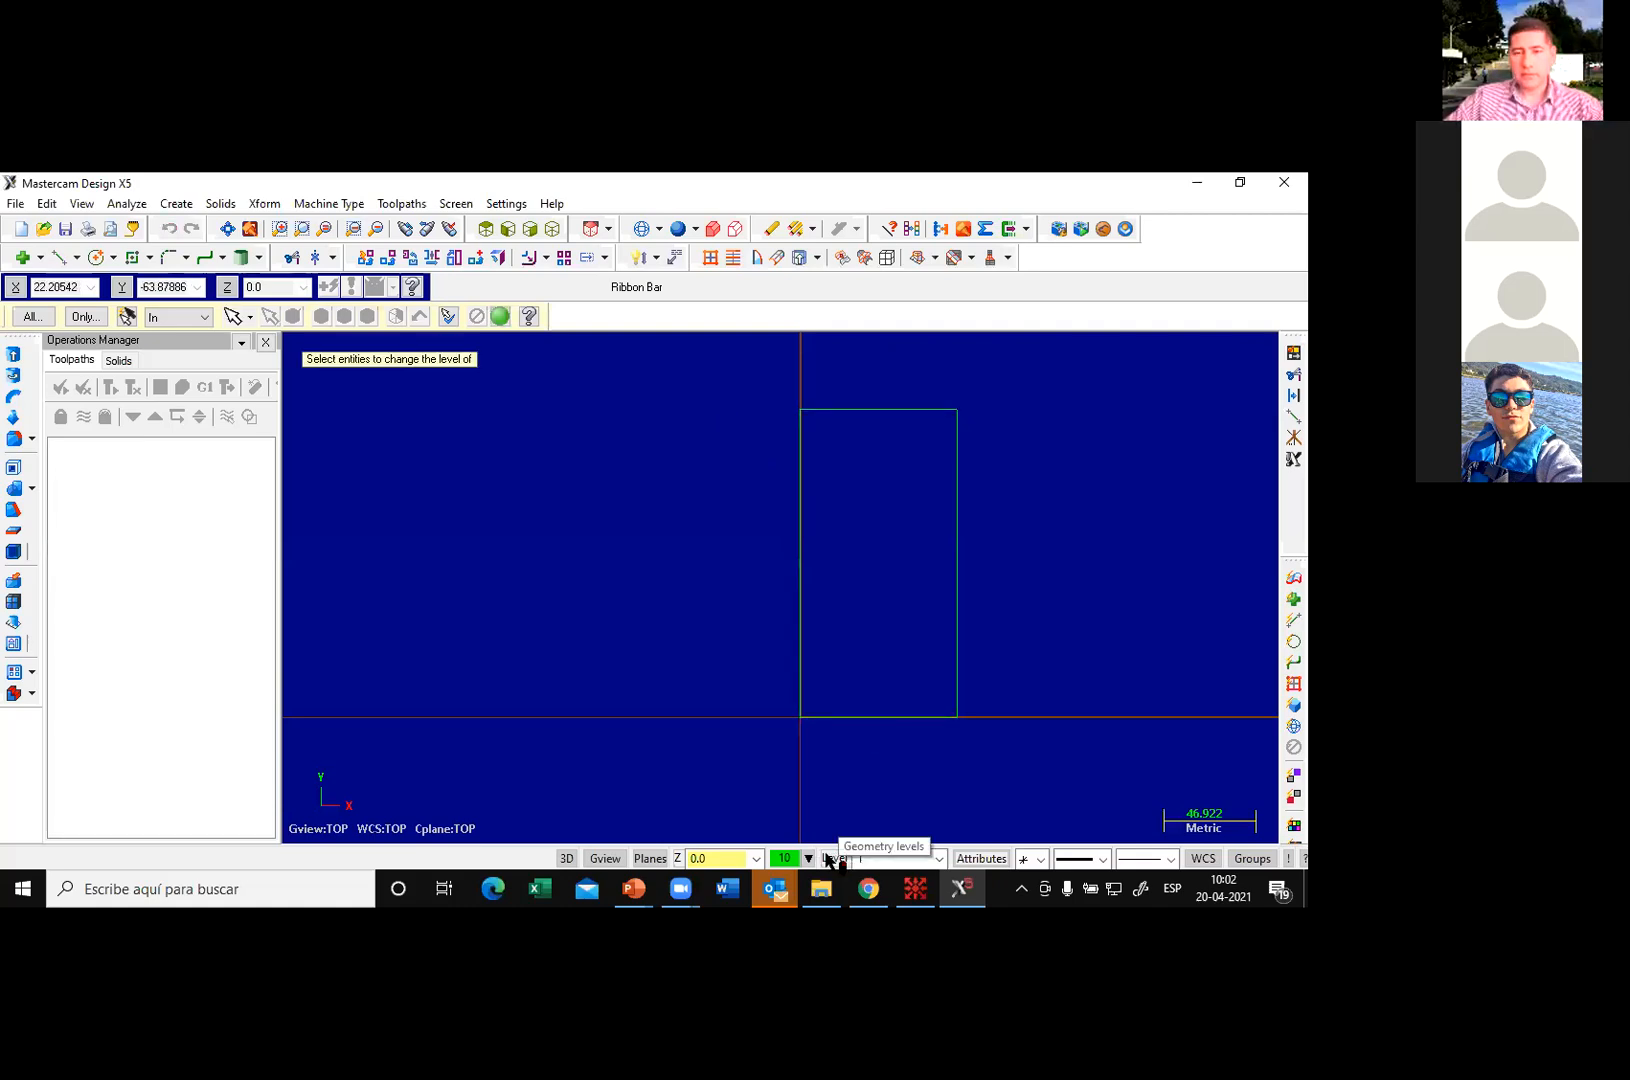
{"action": "left_click", "coordinate": [833, 858]}
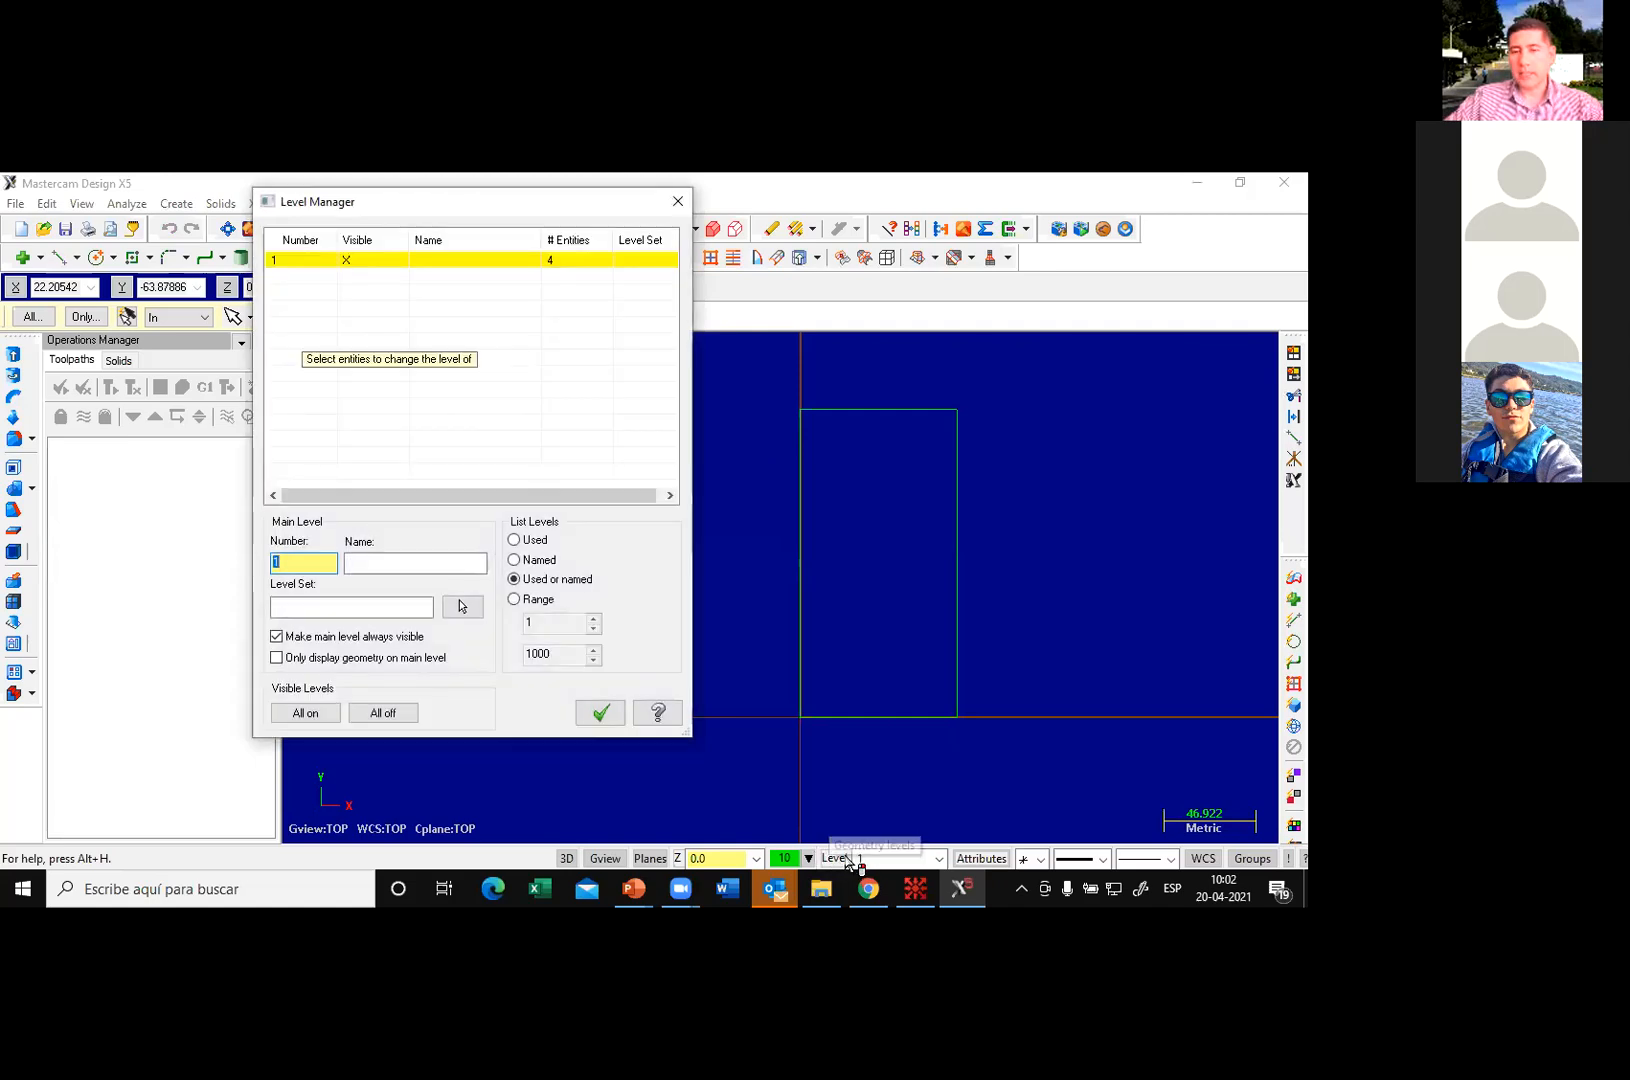
{"action": "type", "text": "2"}
{"action": "key", "text": "Tab"}
{"action": "type", "text": "Cotas"}
{"action": "left_click", "coordinate": [433, 266]}
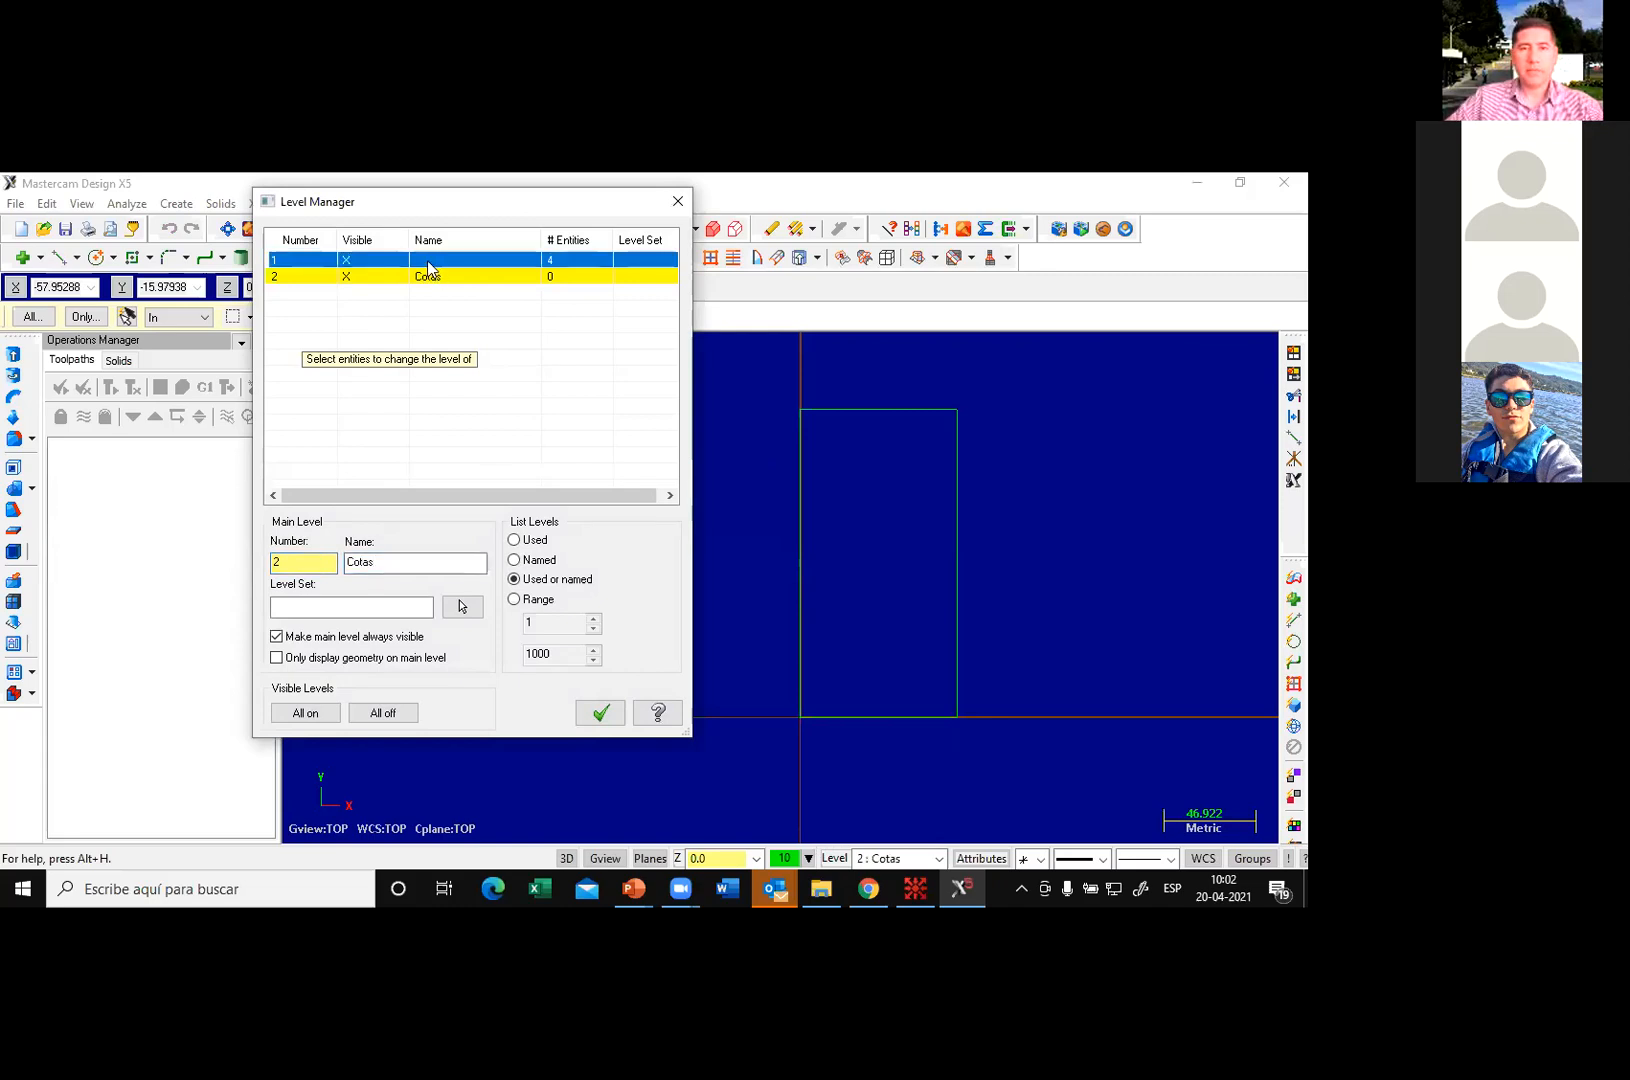
{"action": "left_click", "coordinate": [429, 263]}
{"action": "type", "text": "Pieza"}
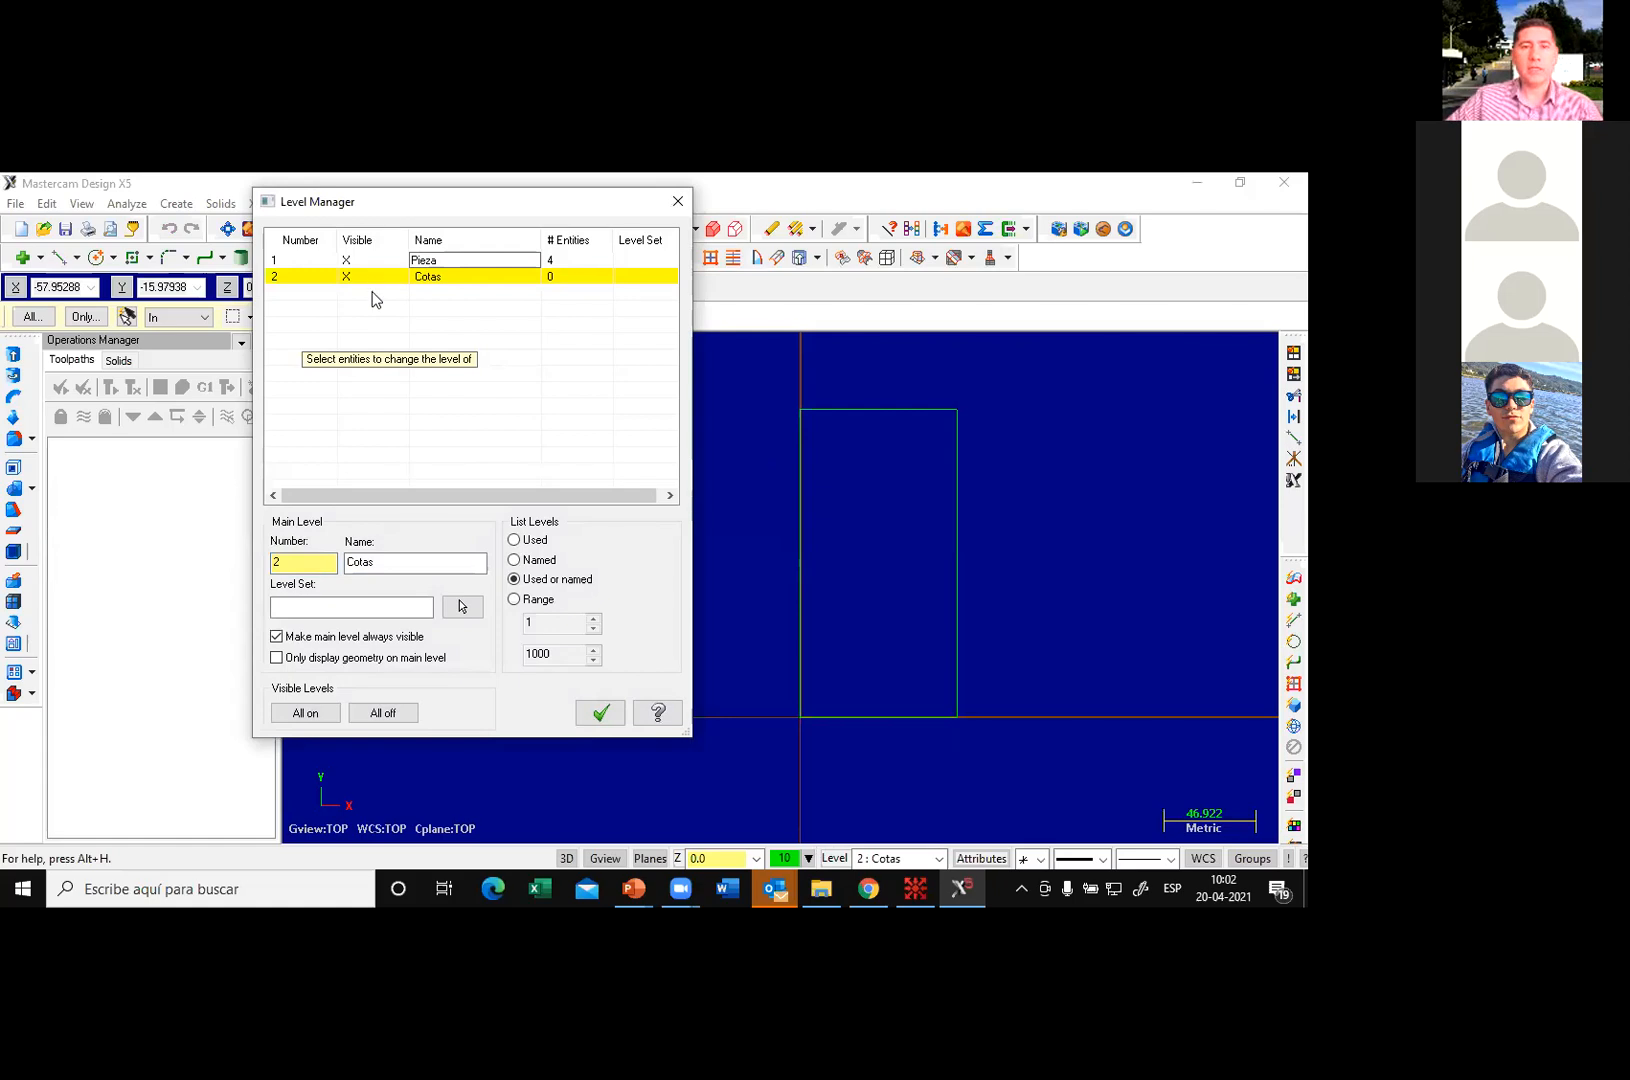
Step: Accept the level setup and set the current system color to 16 (white)
{"action": "left_click", "coordinate": [401, 361]}
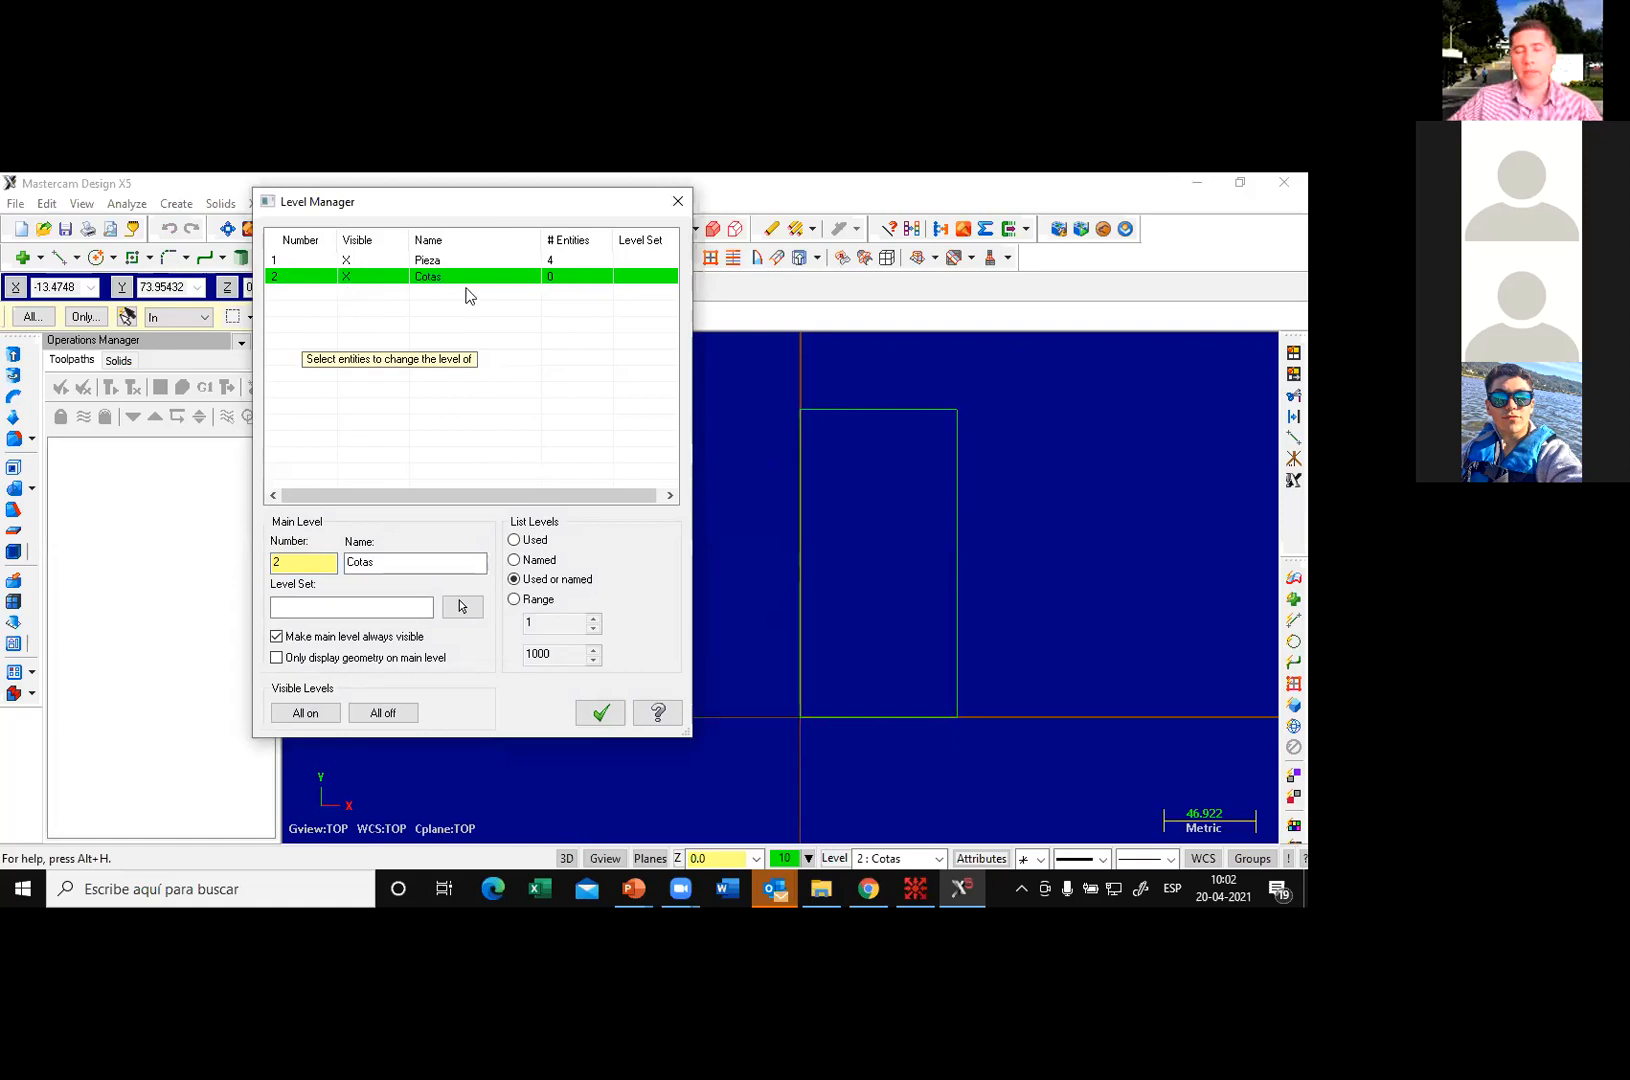
{"action": "left_click", "coordinate": [601, 711]}
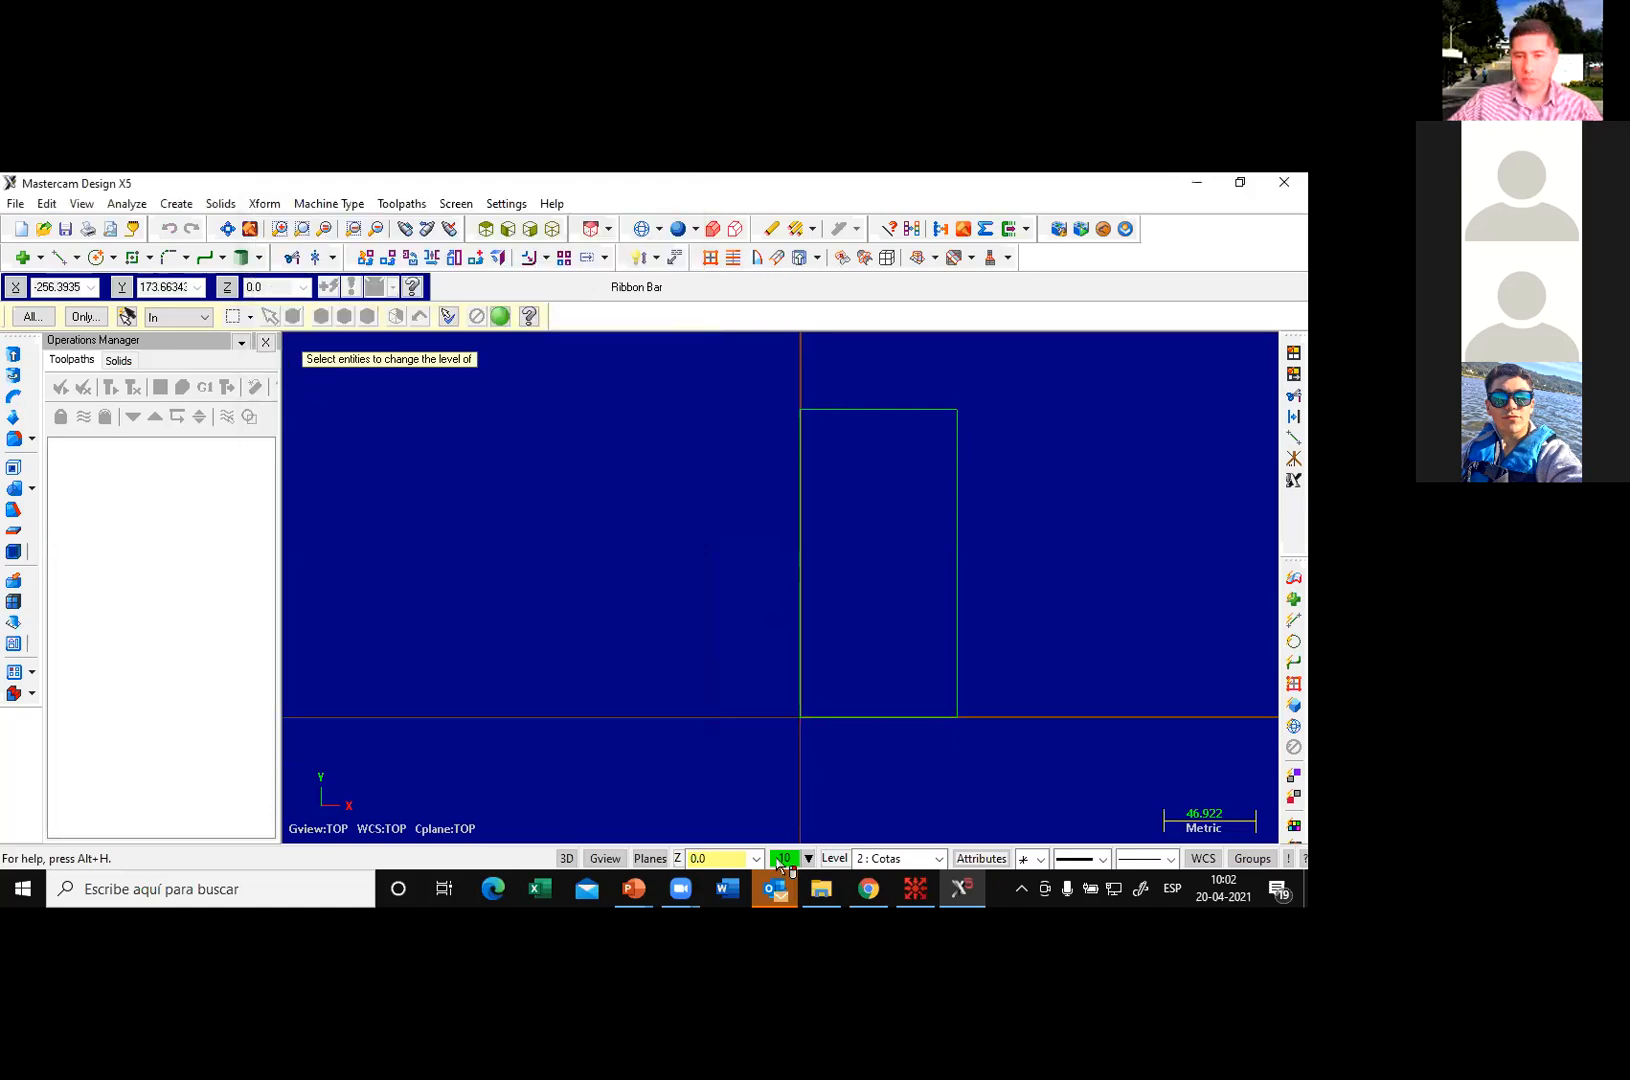
{"action": "right_click", "coordinate": [783, 861]}
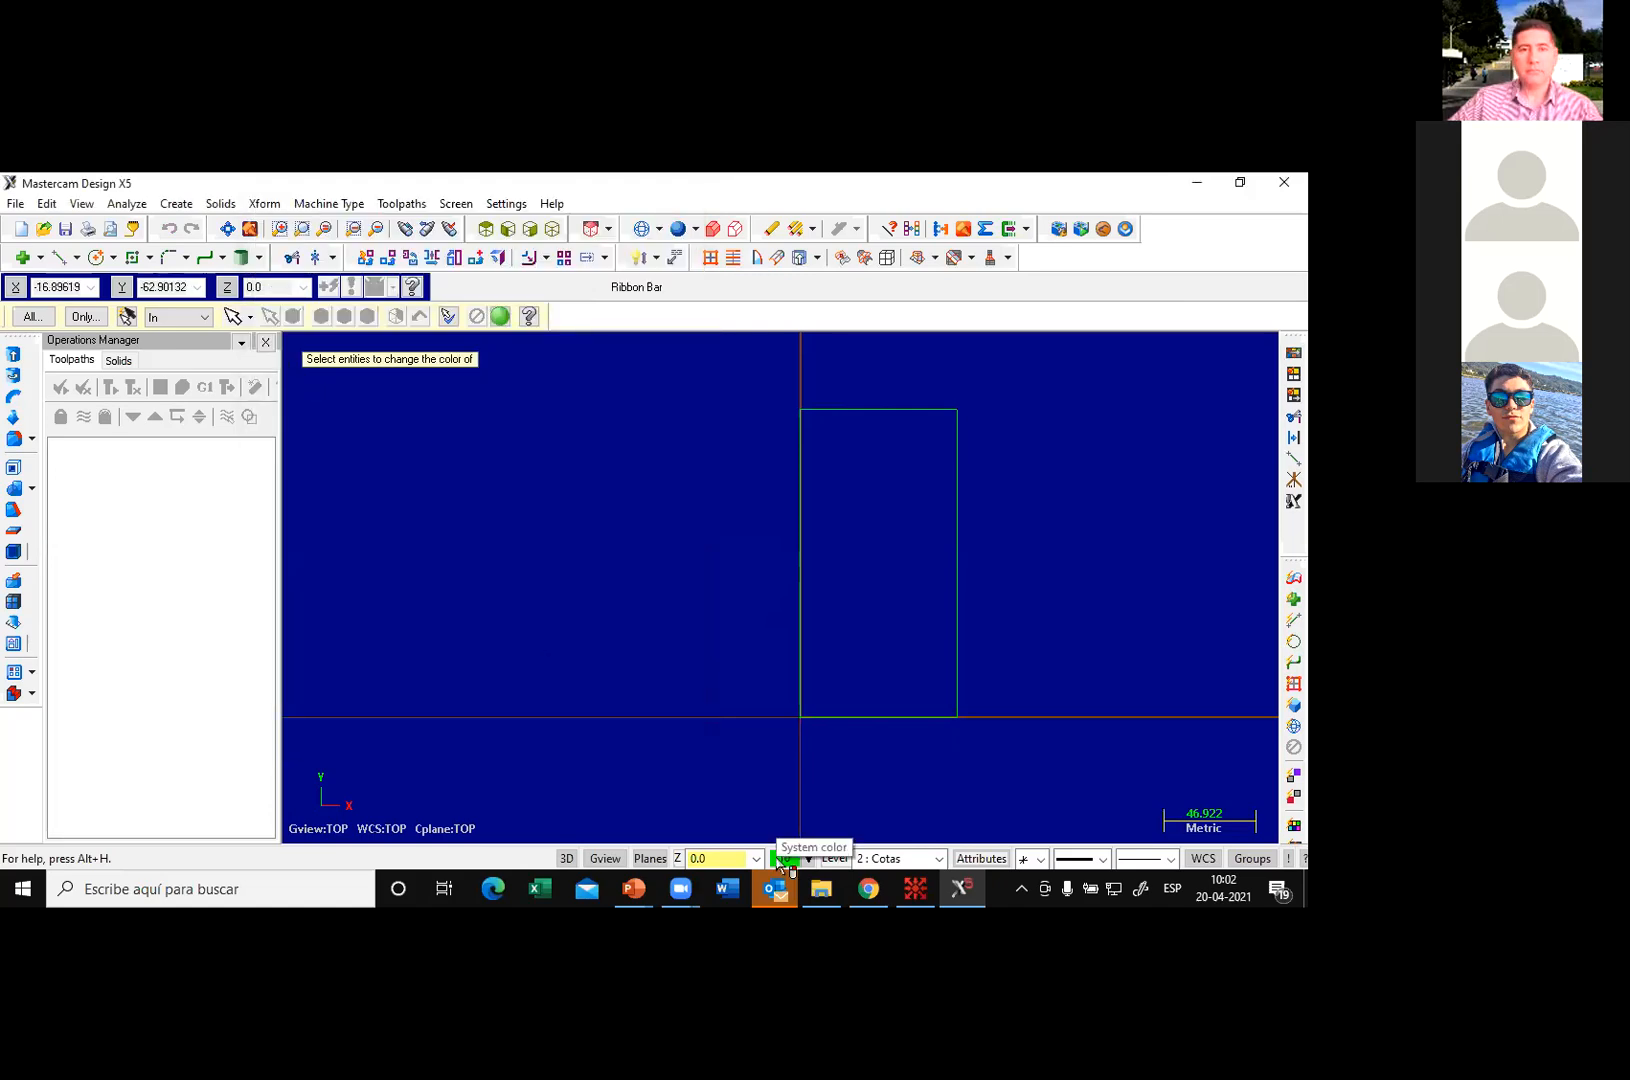
{"action": "left_click", "coordinate": [783, 861]}
{"action": "key", "text": "Escape"}
{"action": "left_click", "coordinate": [783, 861]}
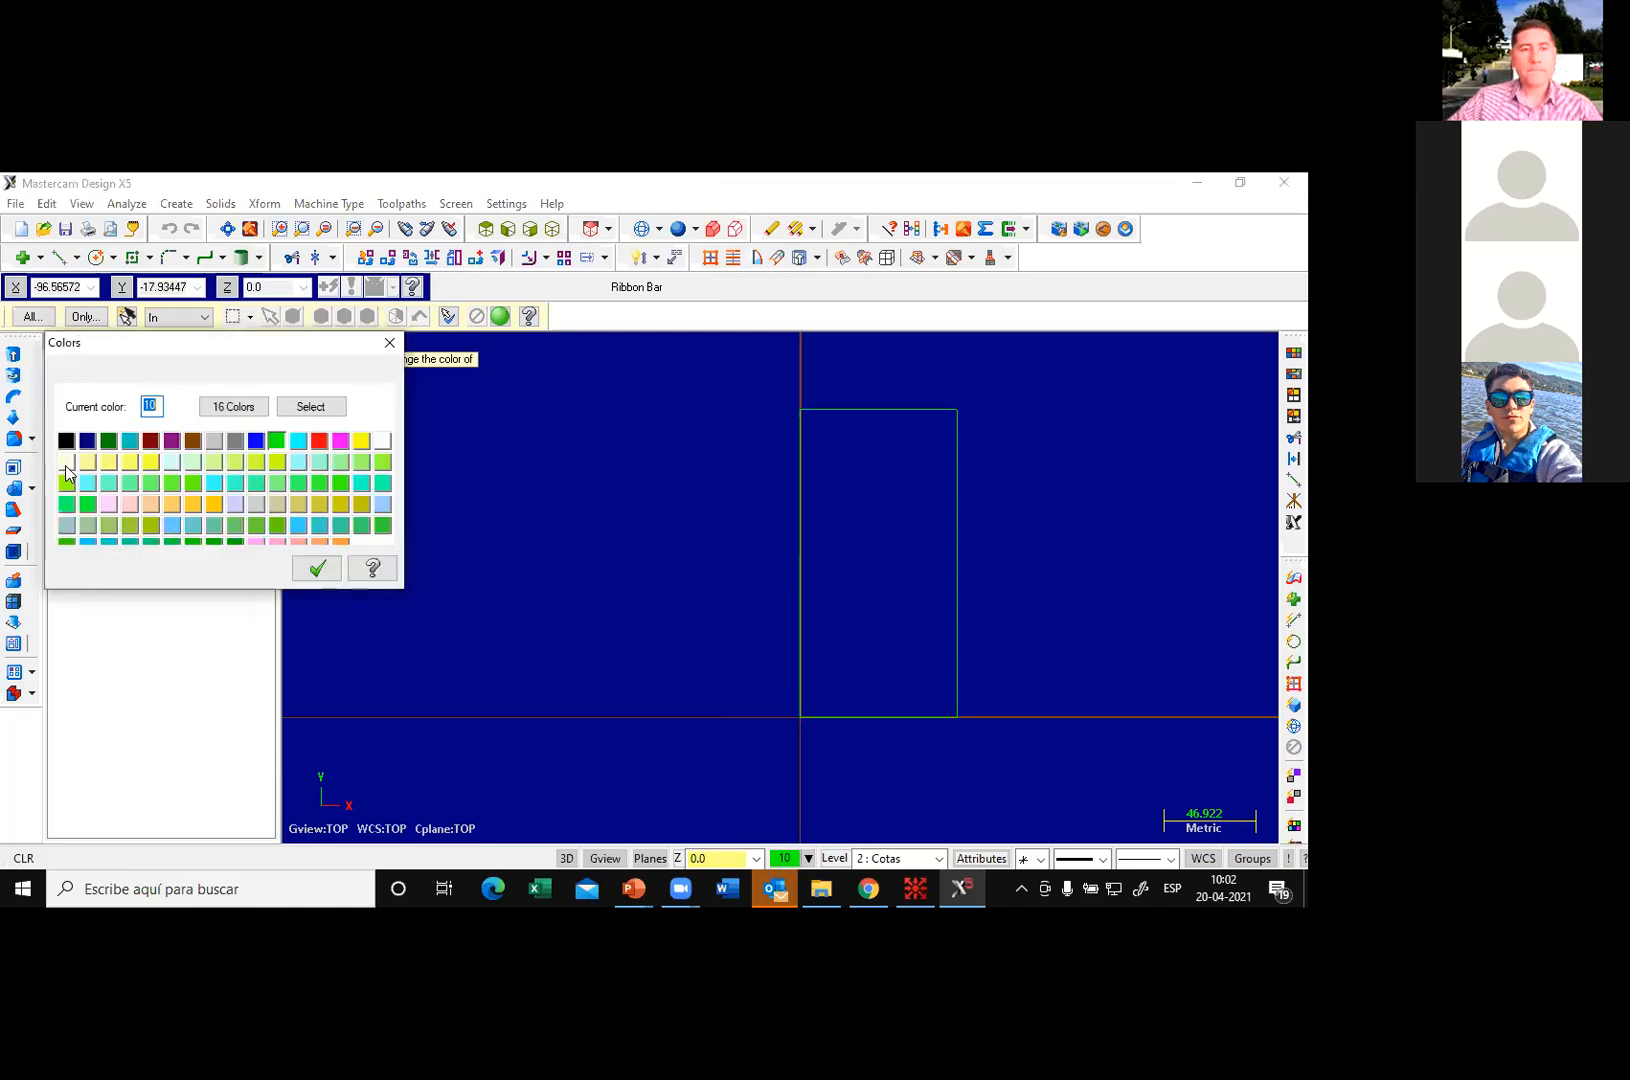
{"action": "left_click", "coordinate": [318, 795]}
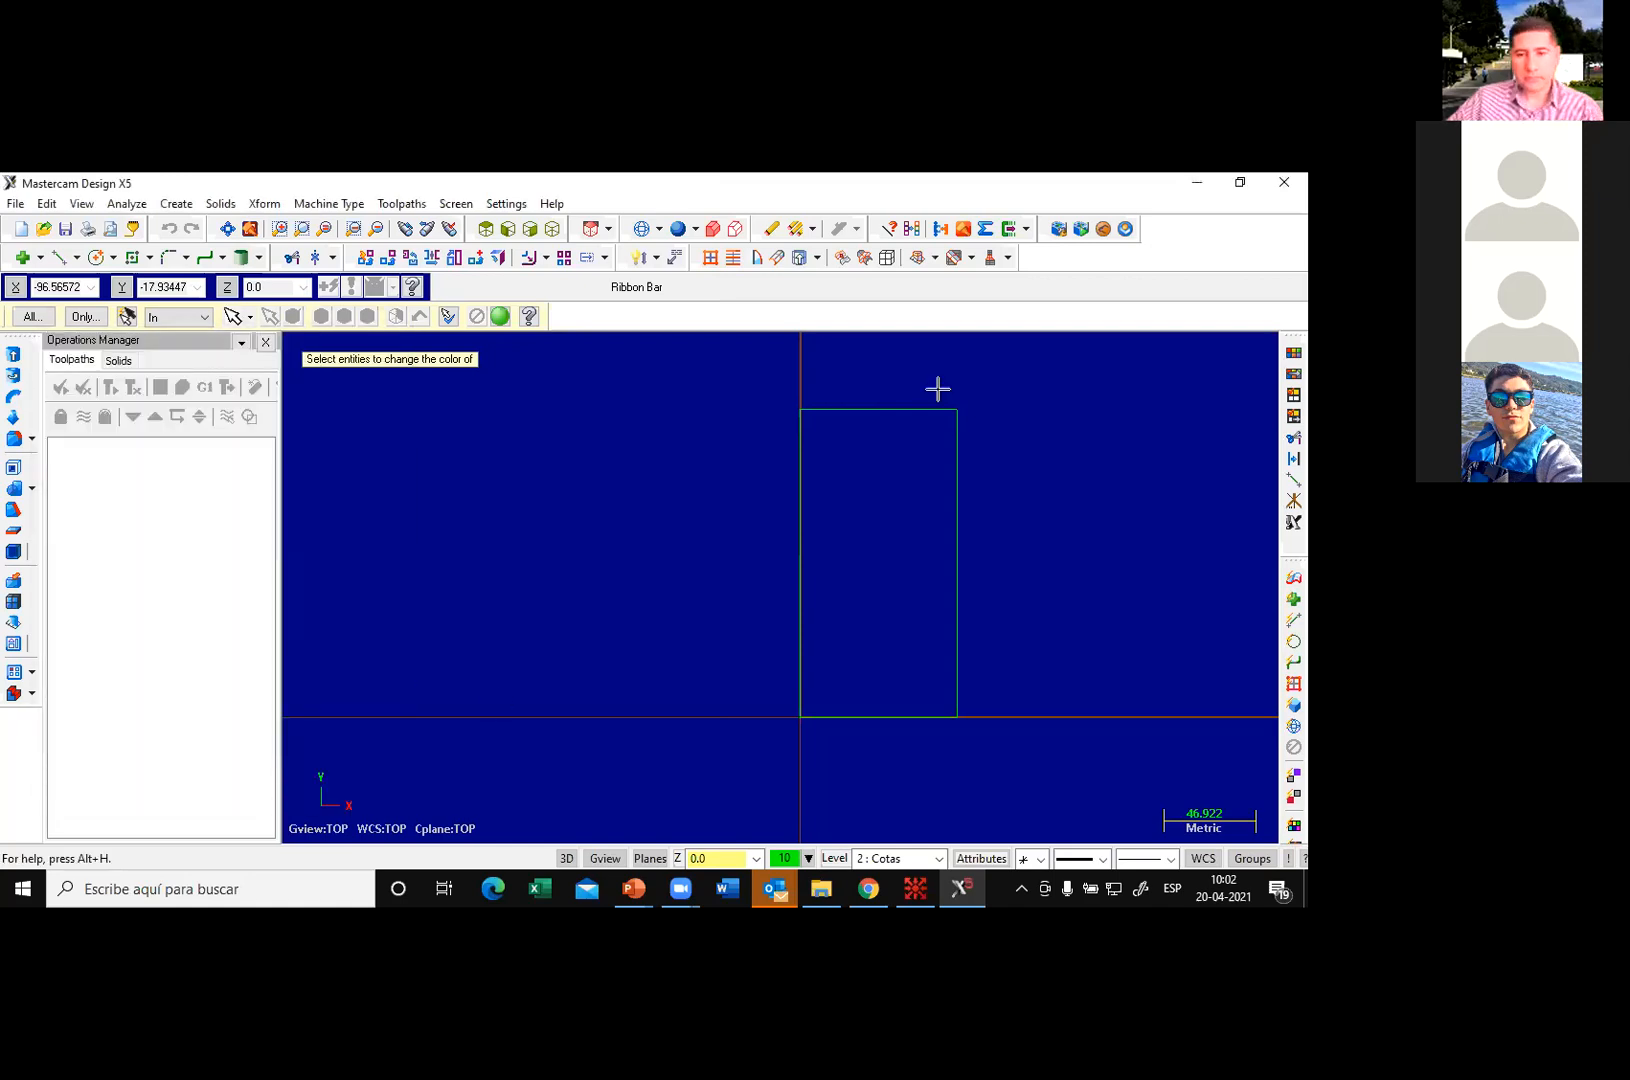
Step: Set the dimension text height to 8 in the drafting options
{"action": "left_click", "coordinate": [172, 206]}
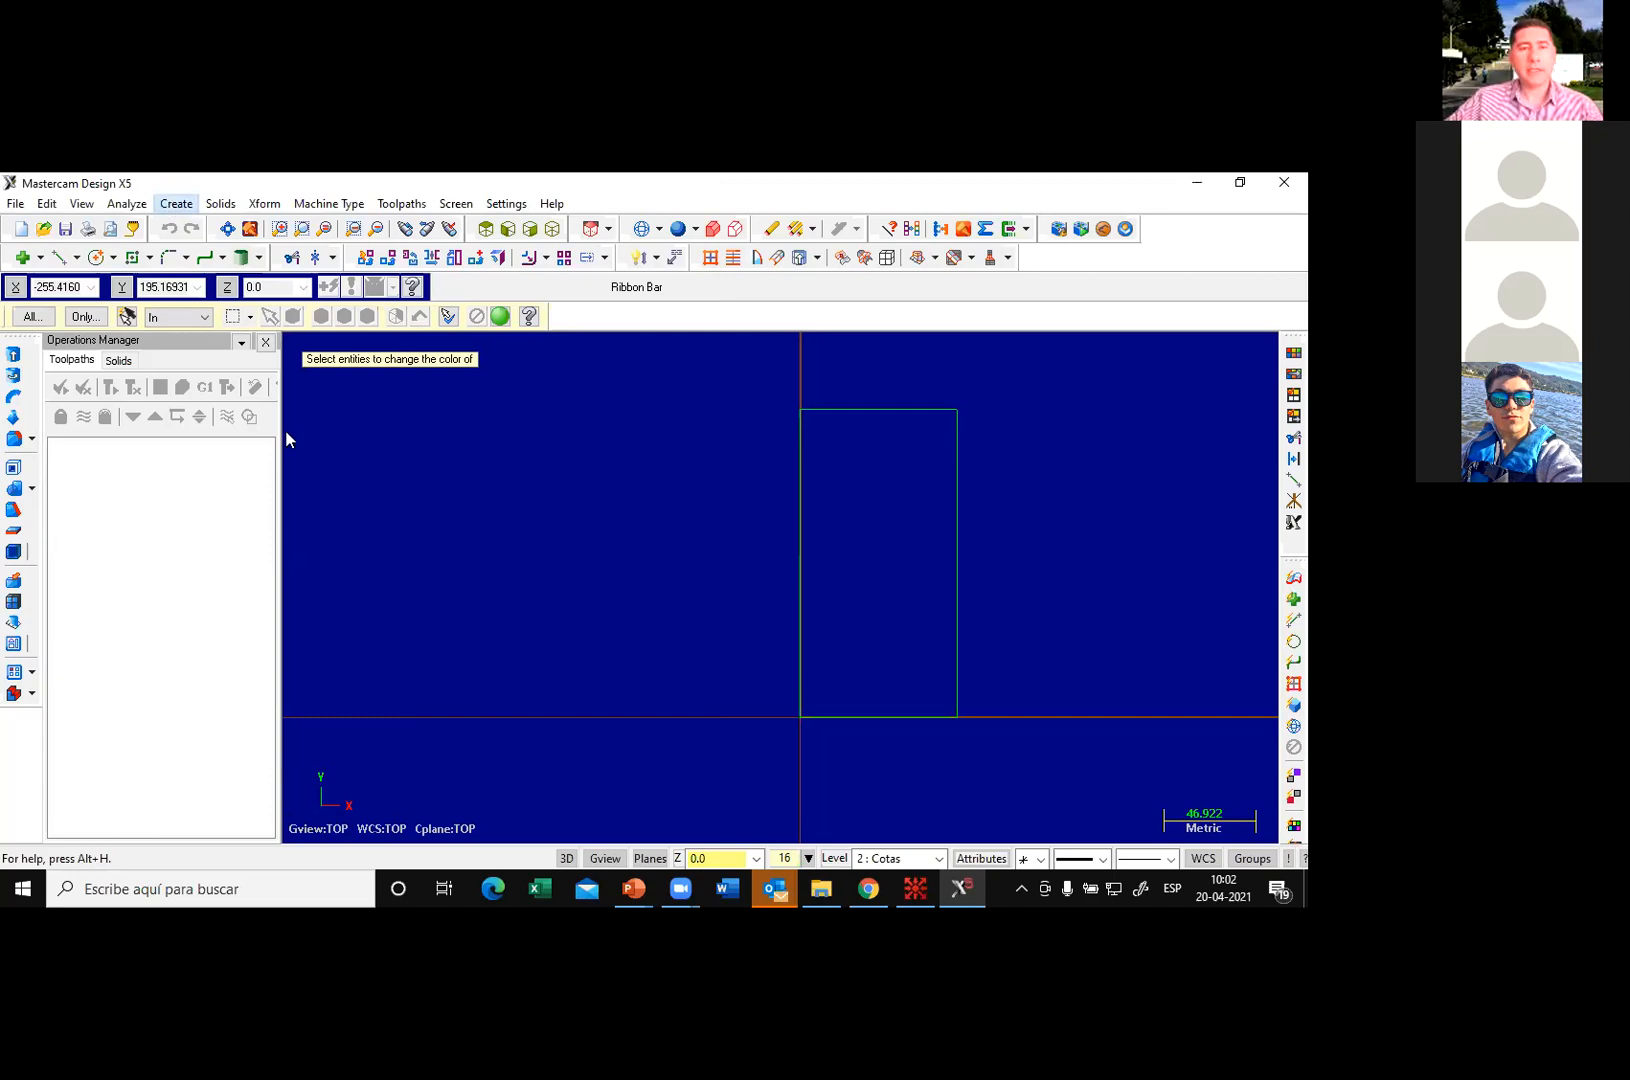
{"action": "mouse_move", "coordinate": [295, 424]}
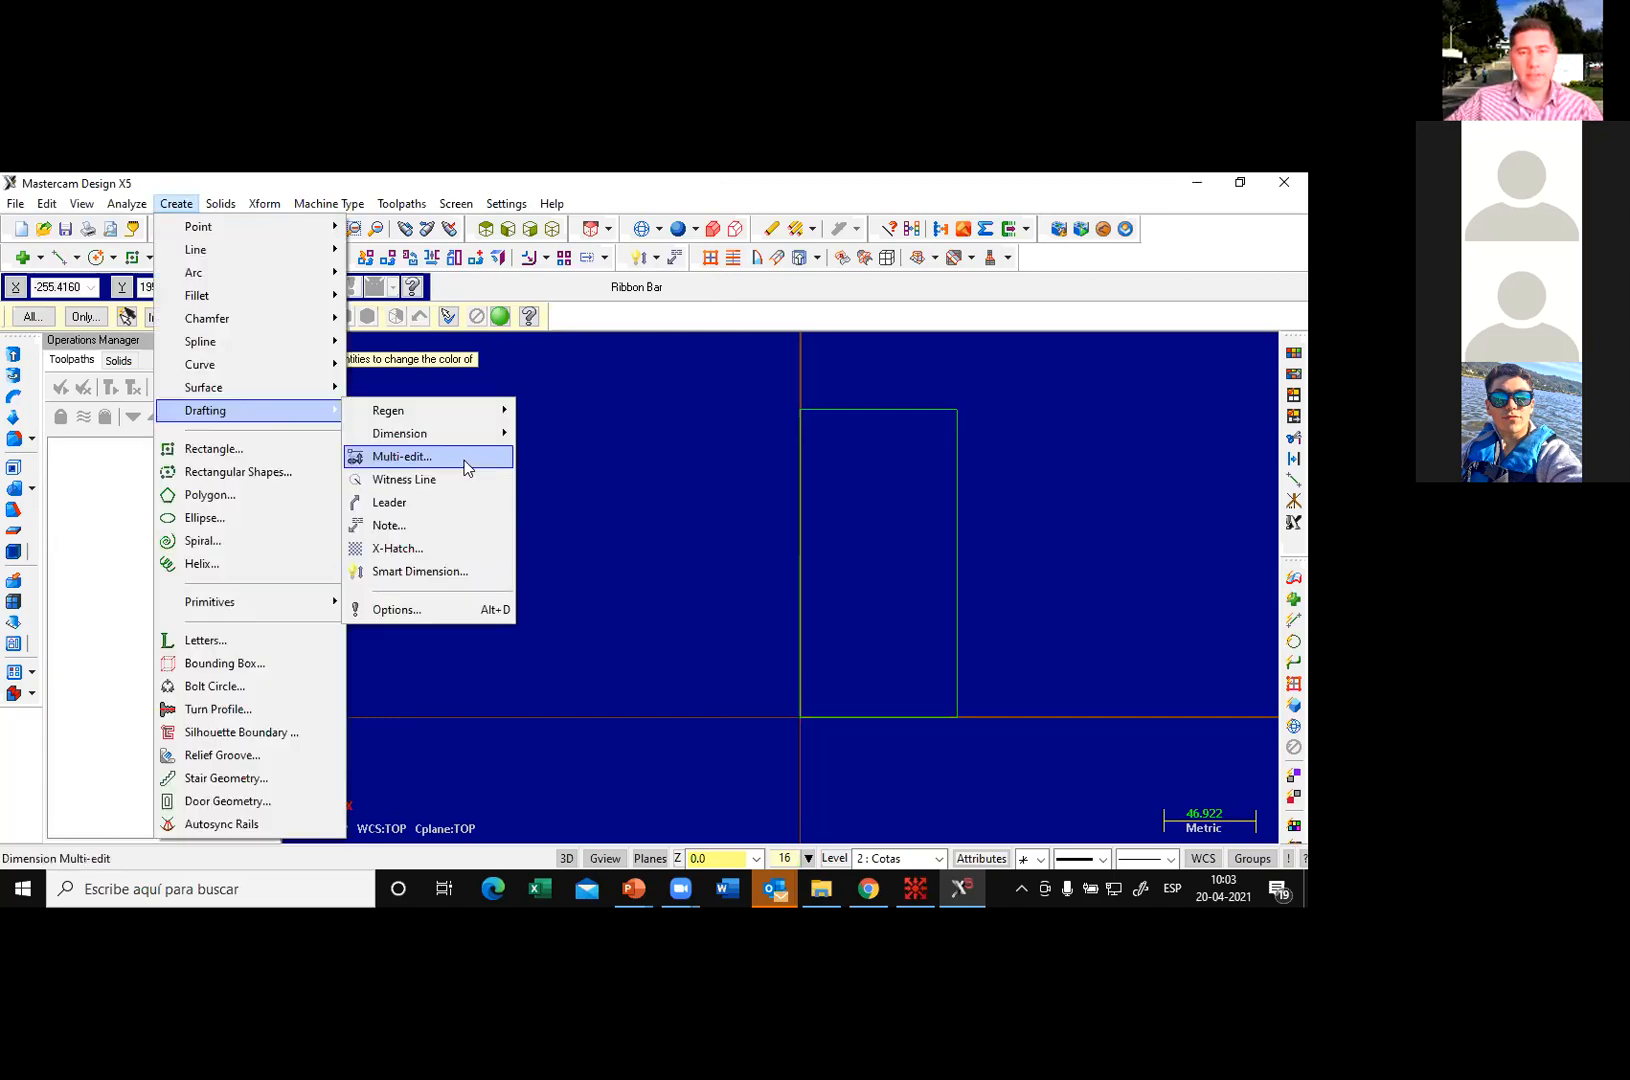
{"action": "left_click", "coordinate": [408, 613]}
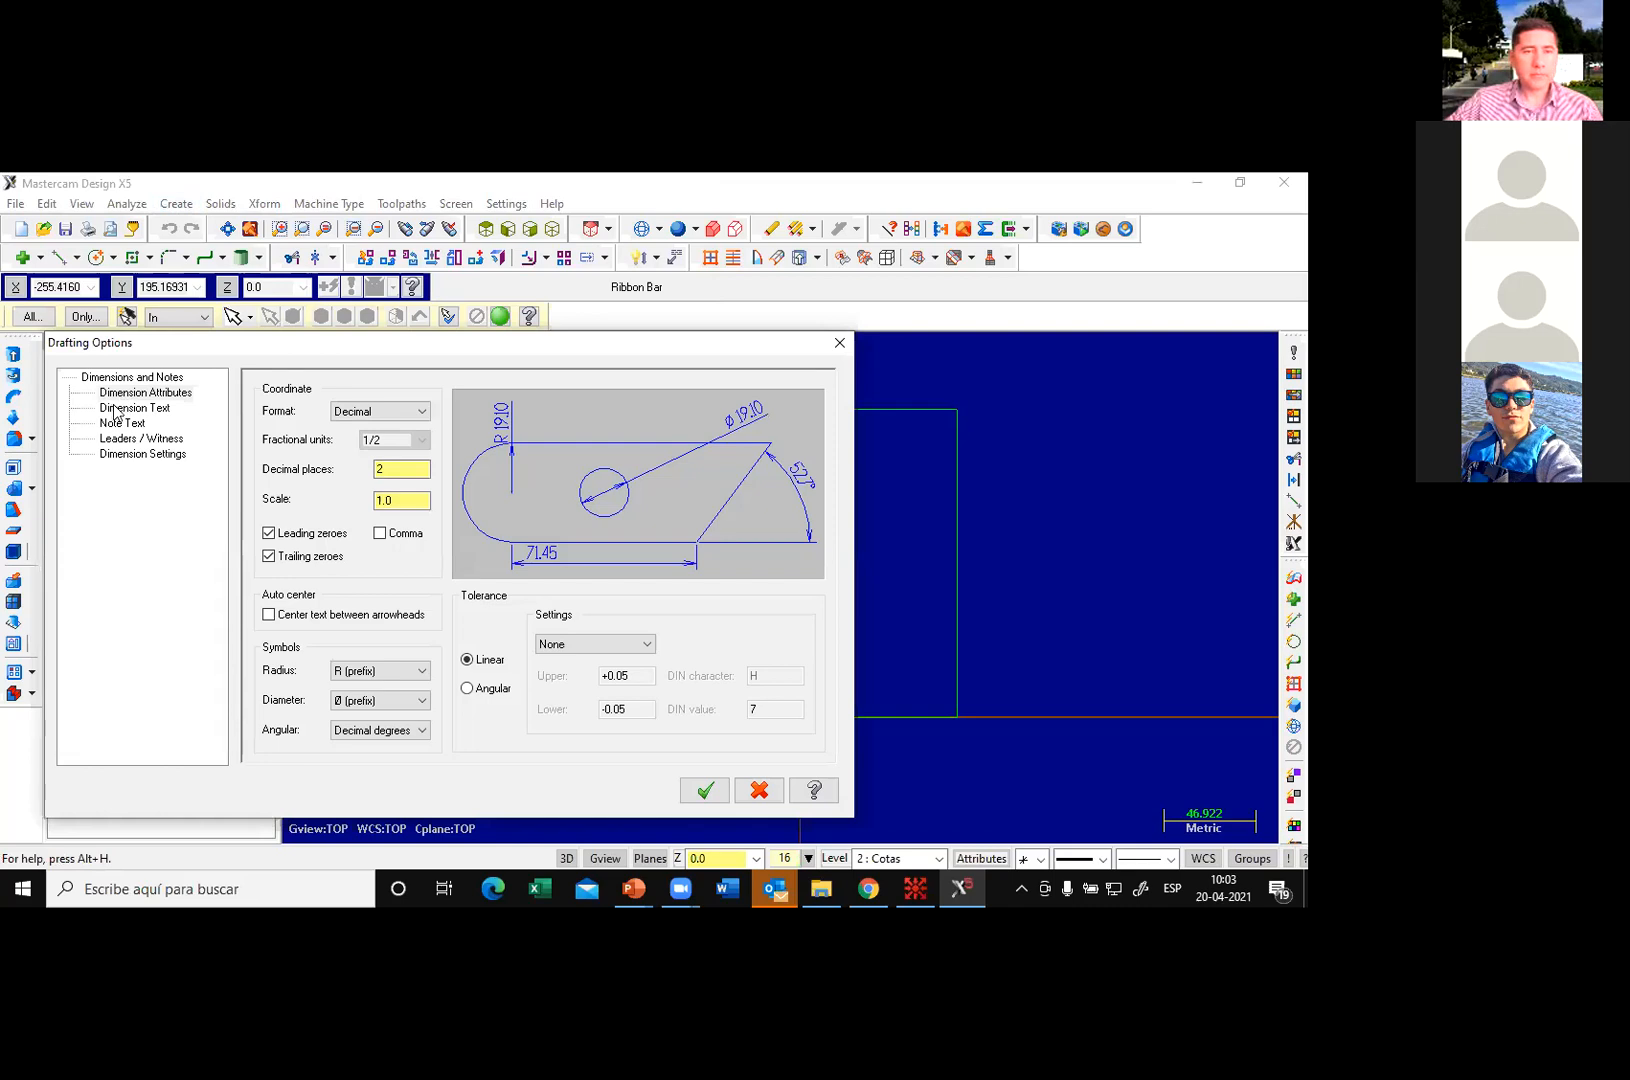
{"action": "left_click", "coordinate": [140, 408]}
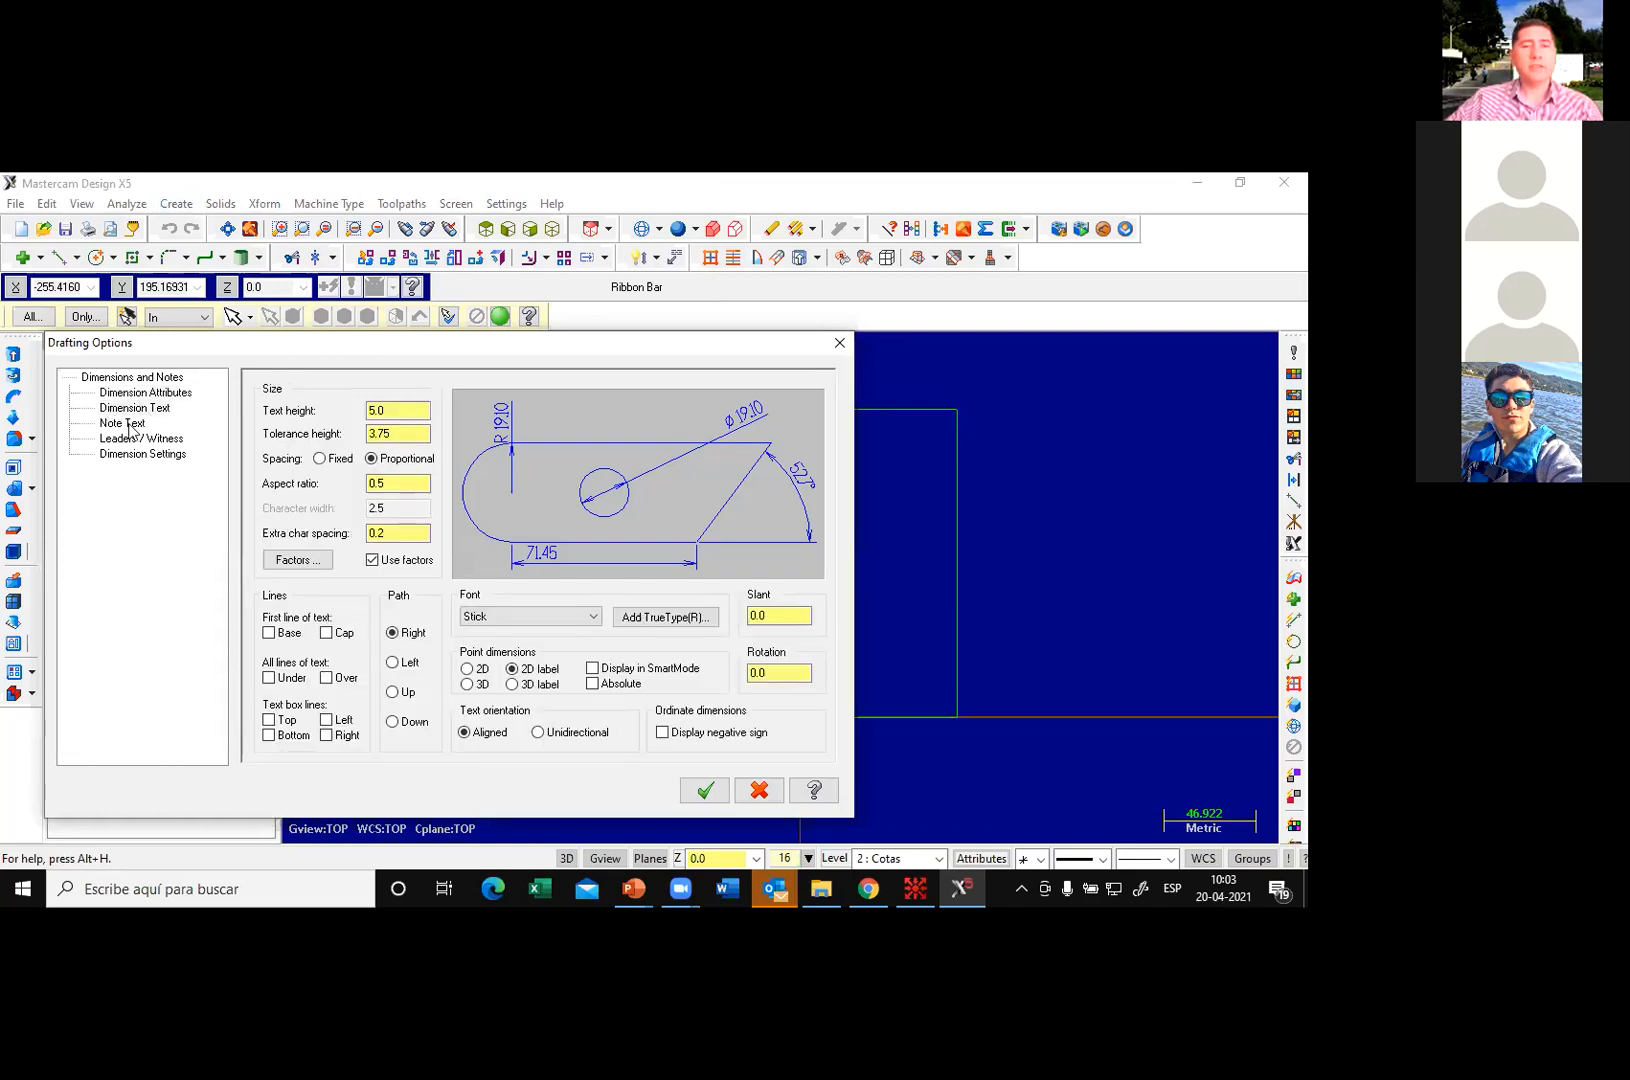
{"action": "type", "text": "8"}
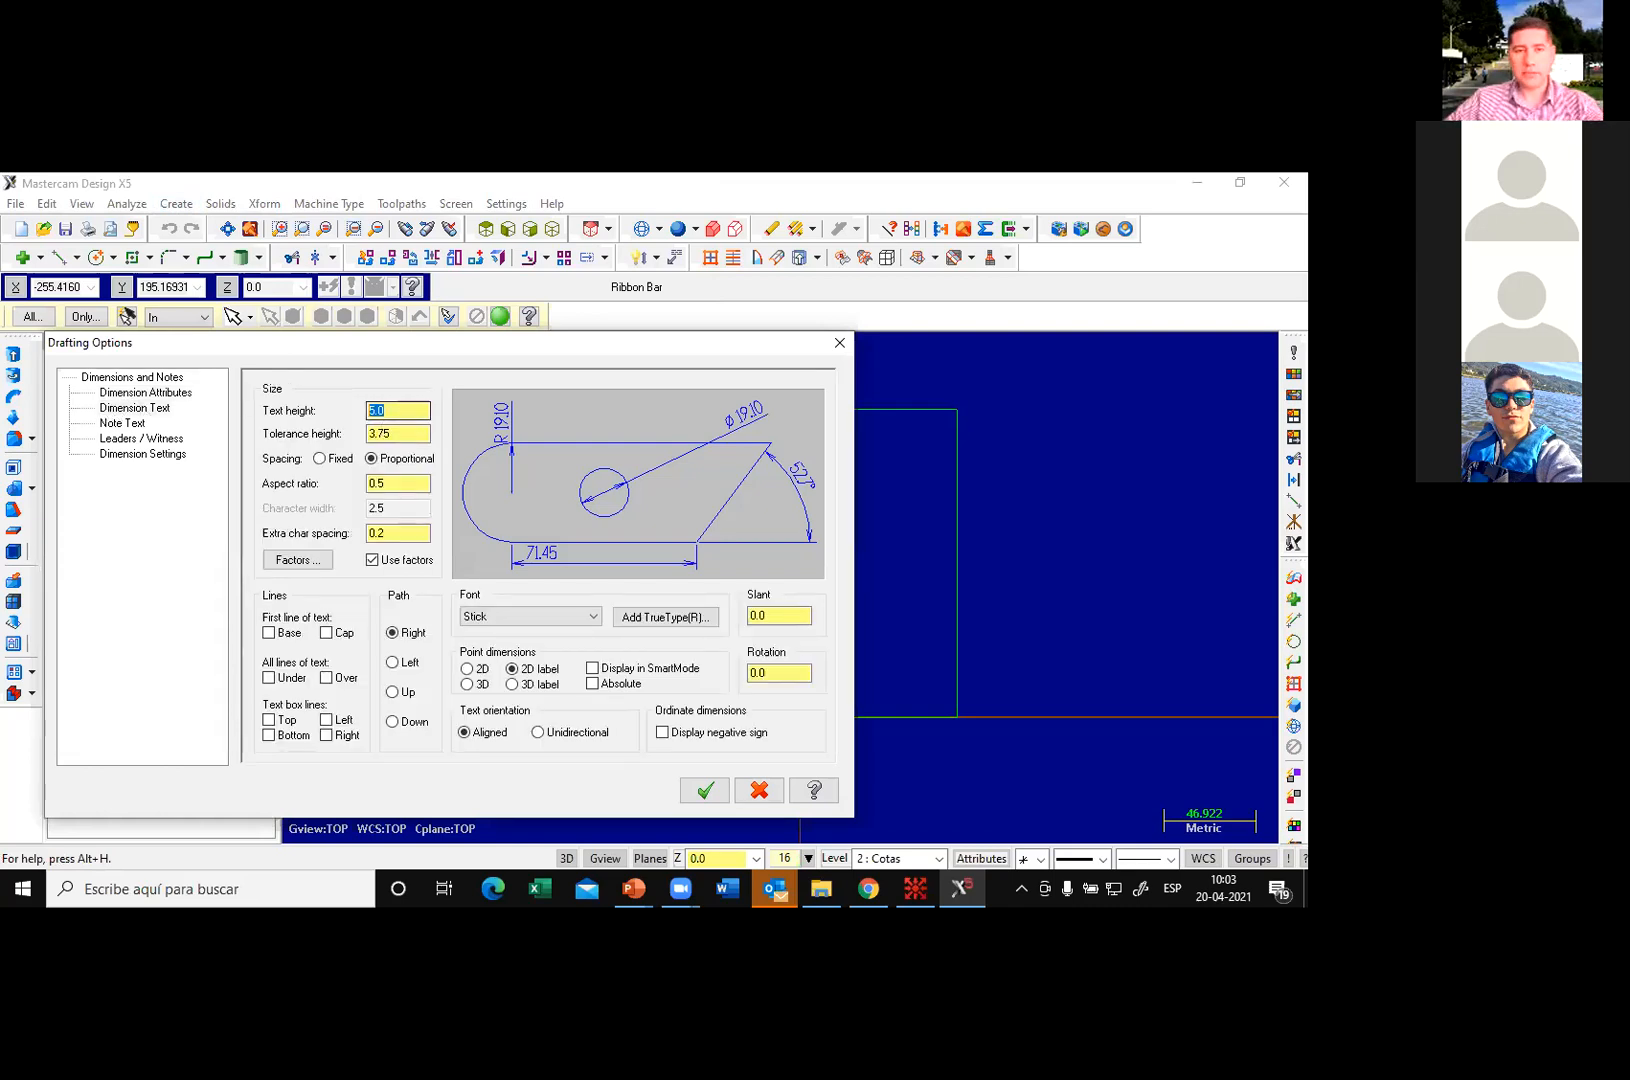
{"action": "left_click", "coordinate": [712, 794]}
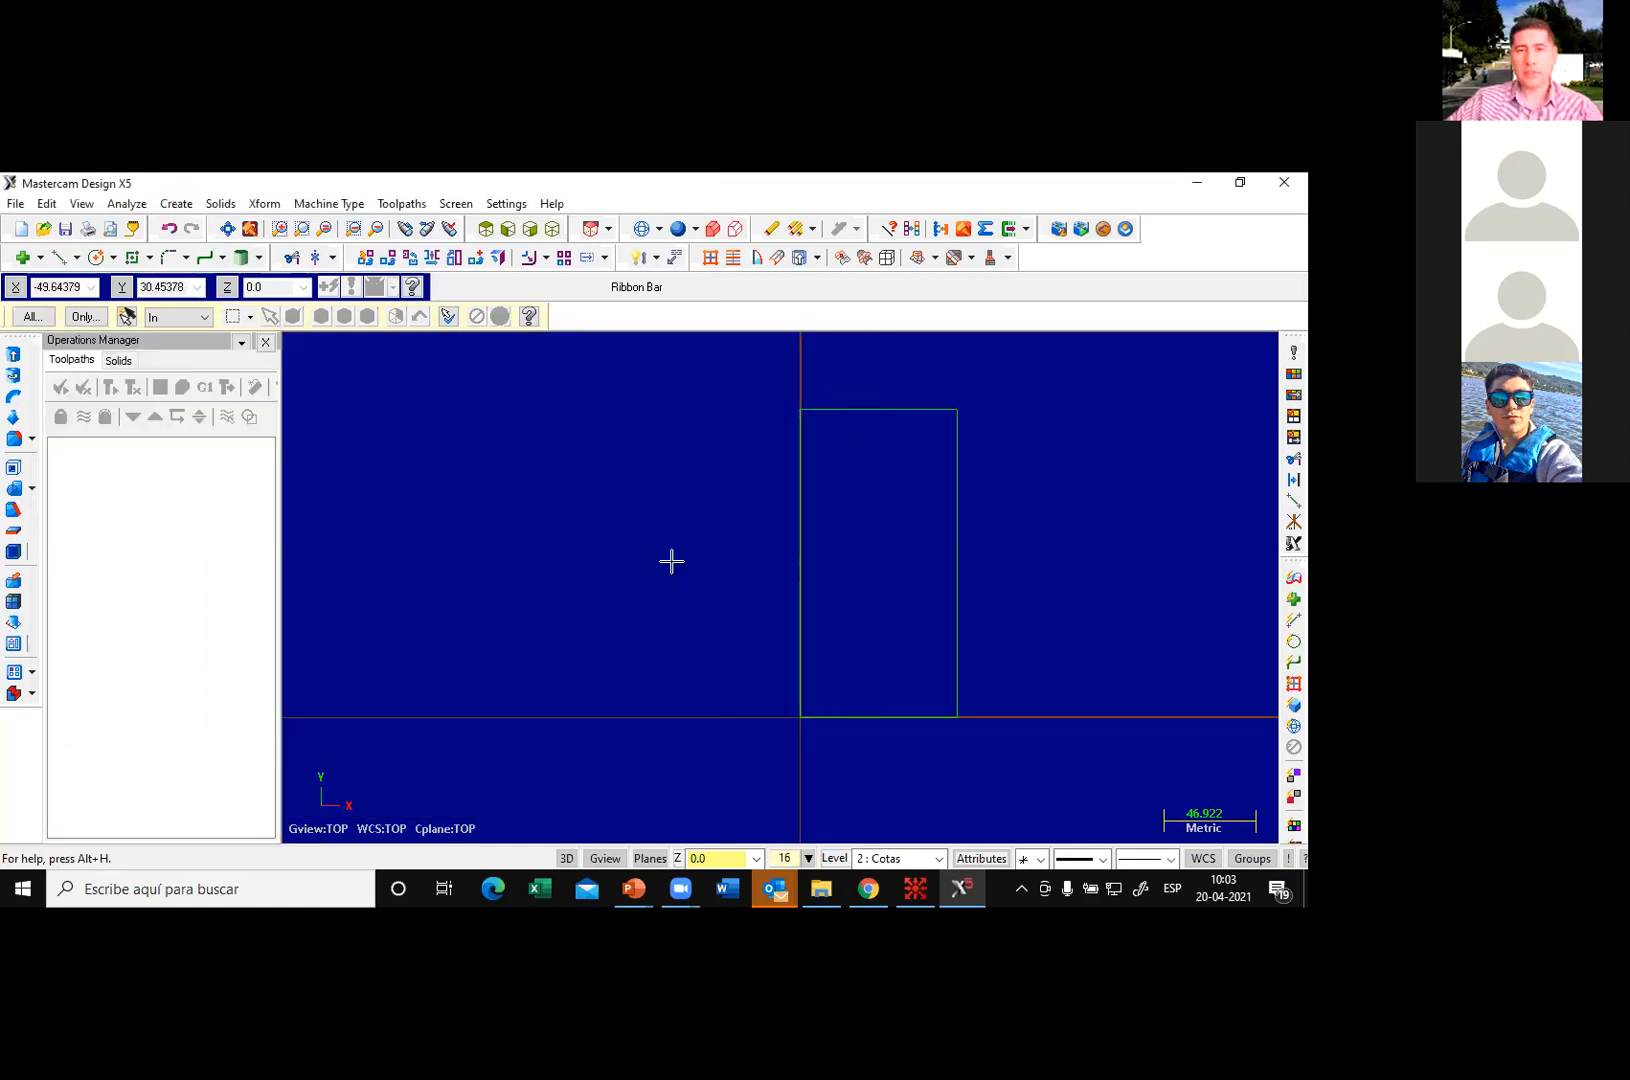
Step: Add a horizontal dimension between the rectangle's two upper corners and place it above the upper edge
{"action": "left_click", "coordinate": [185, 207]}
{"action": "mouse_move", "coordinate": [239, 412]}
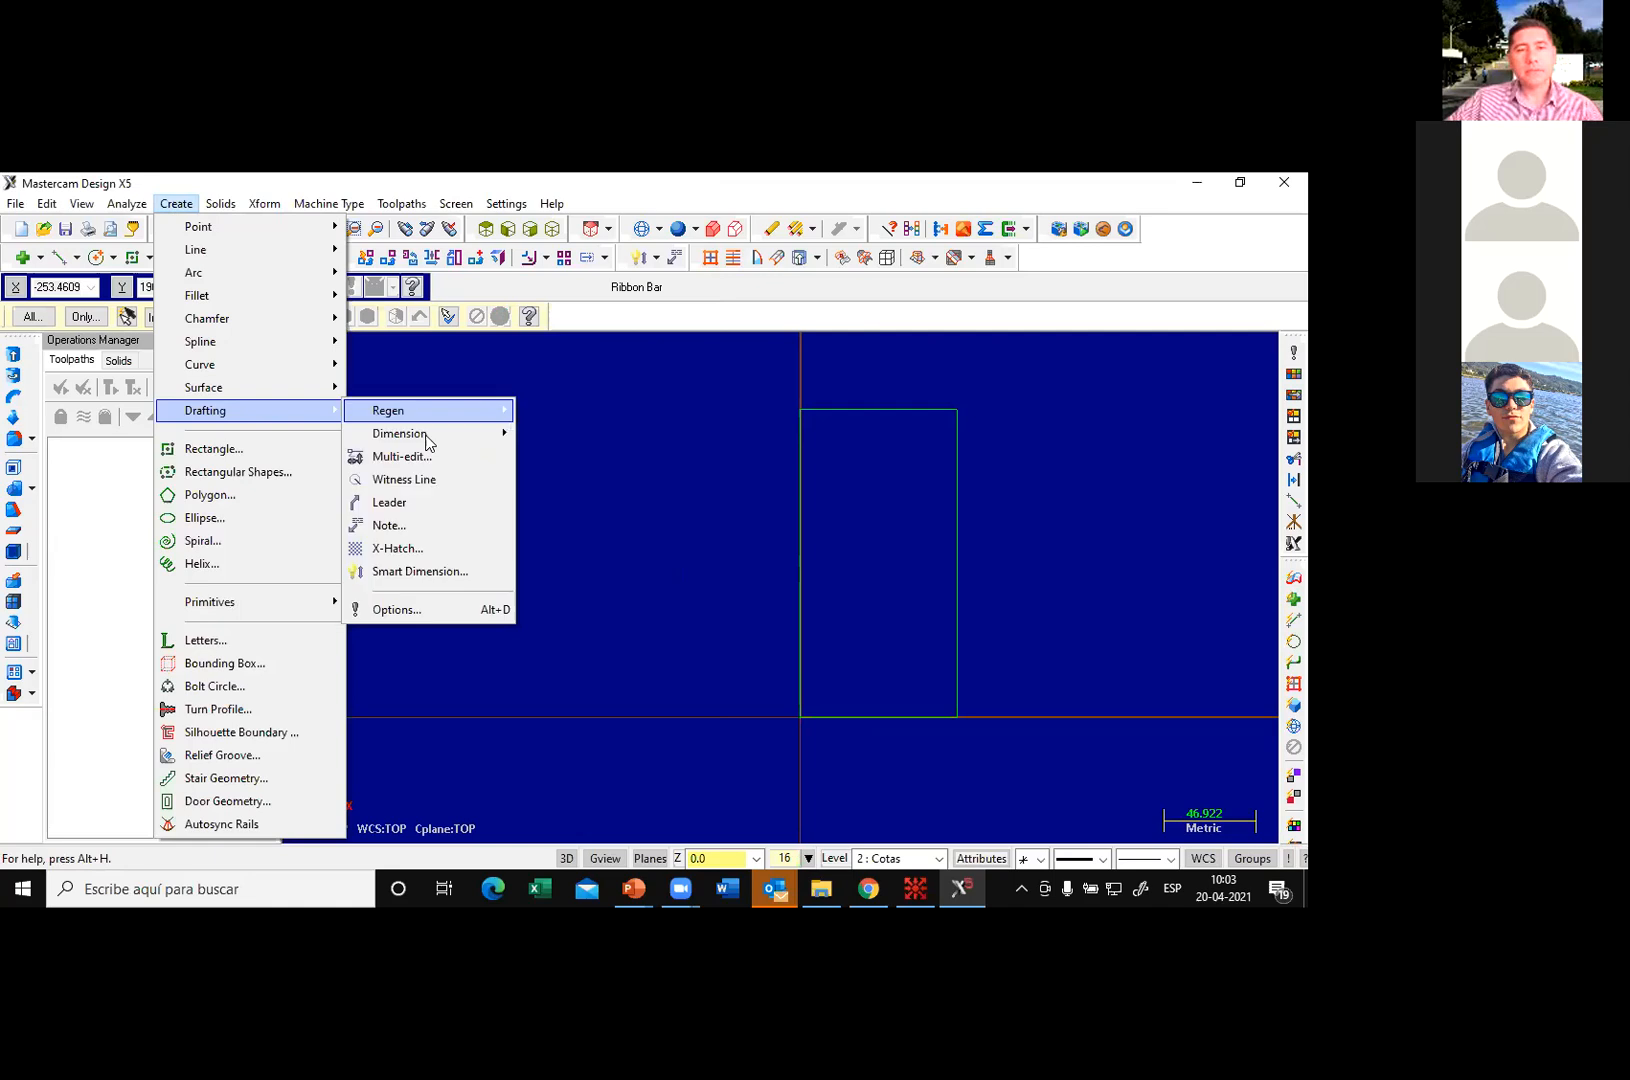
{"action": "mouse_move", "coordinate": [428, 440]}
{"action": "left_click", "coordinate": [580, 434]}
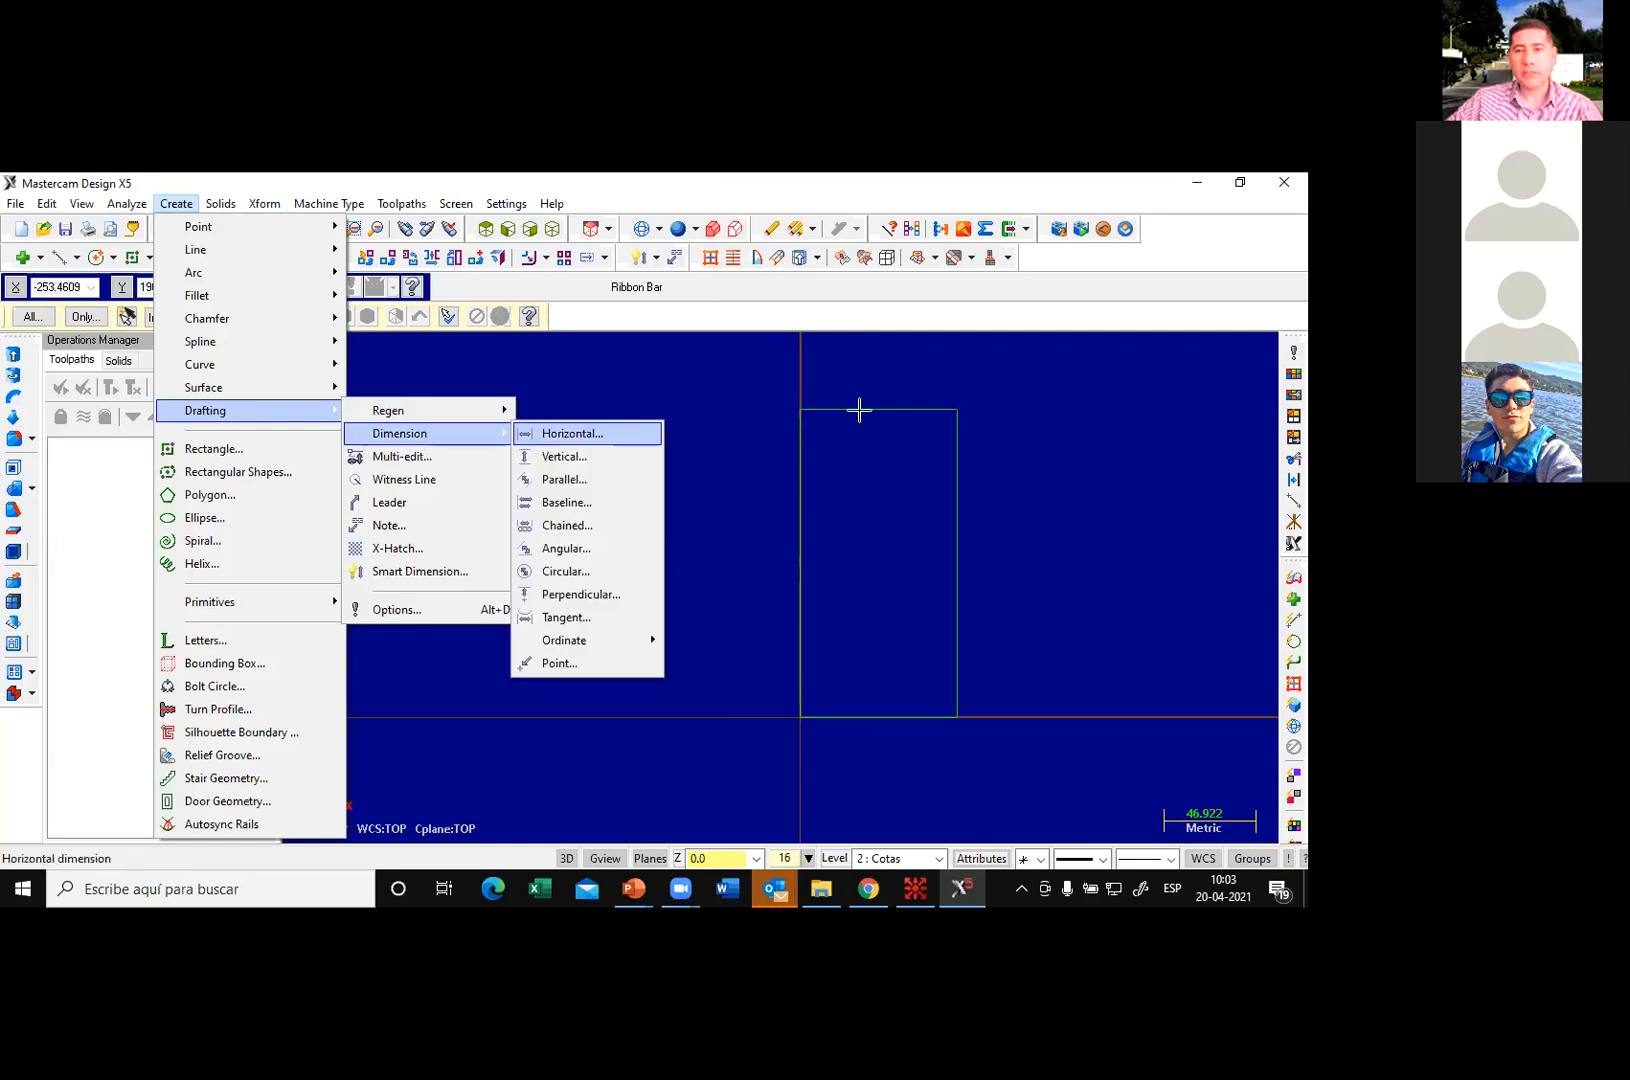
{"action": "left_click", "coordinate": [800, 410]}
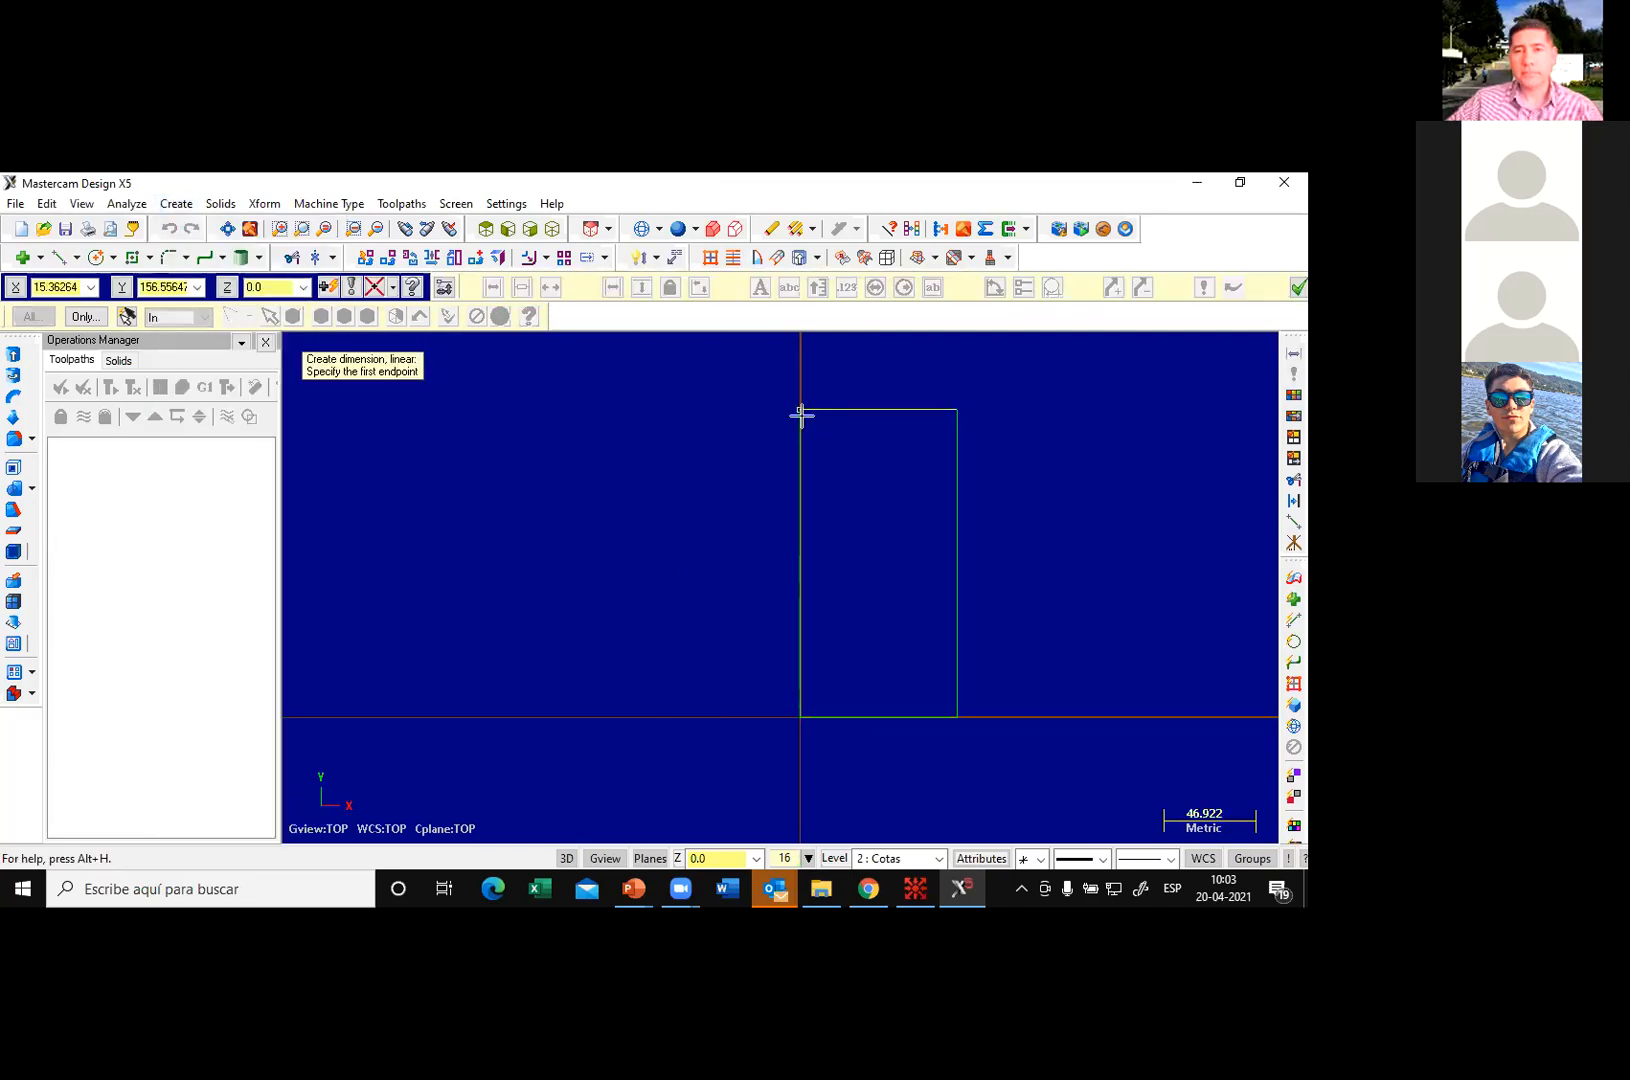
{"action": "left_click", "coordinate": [957, 410]}
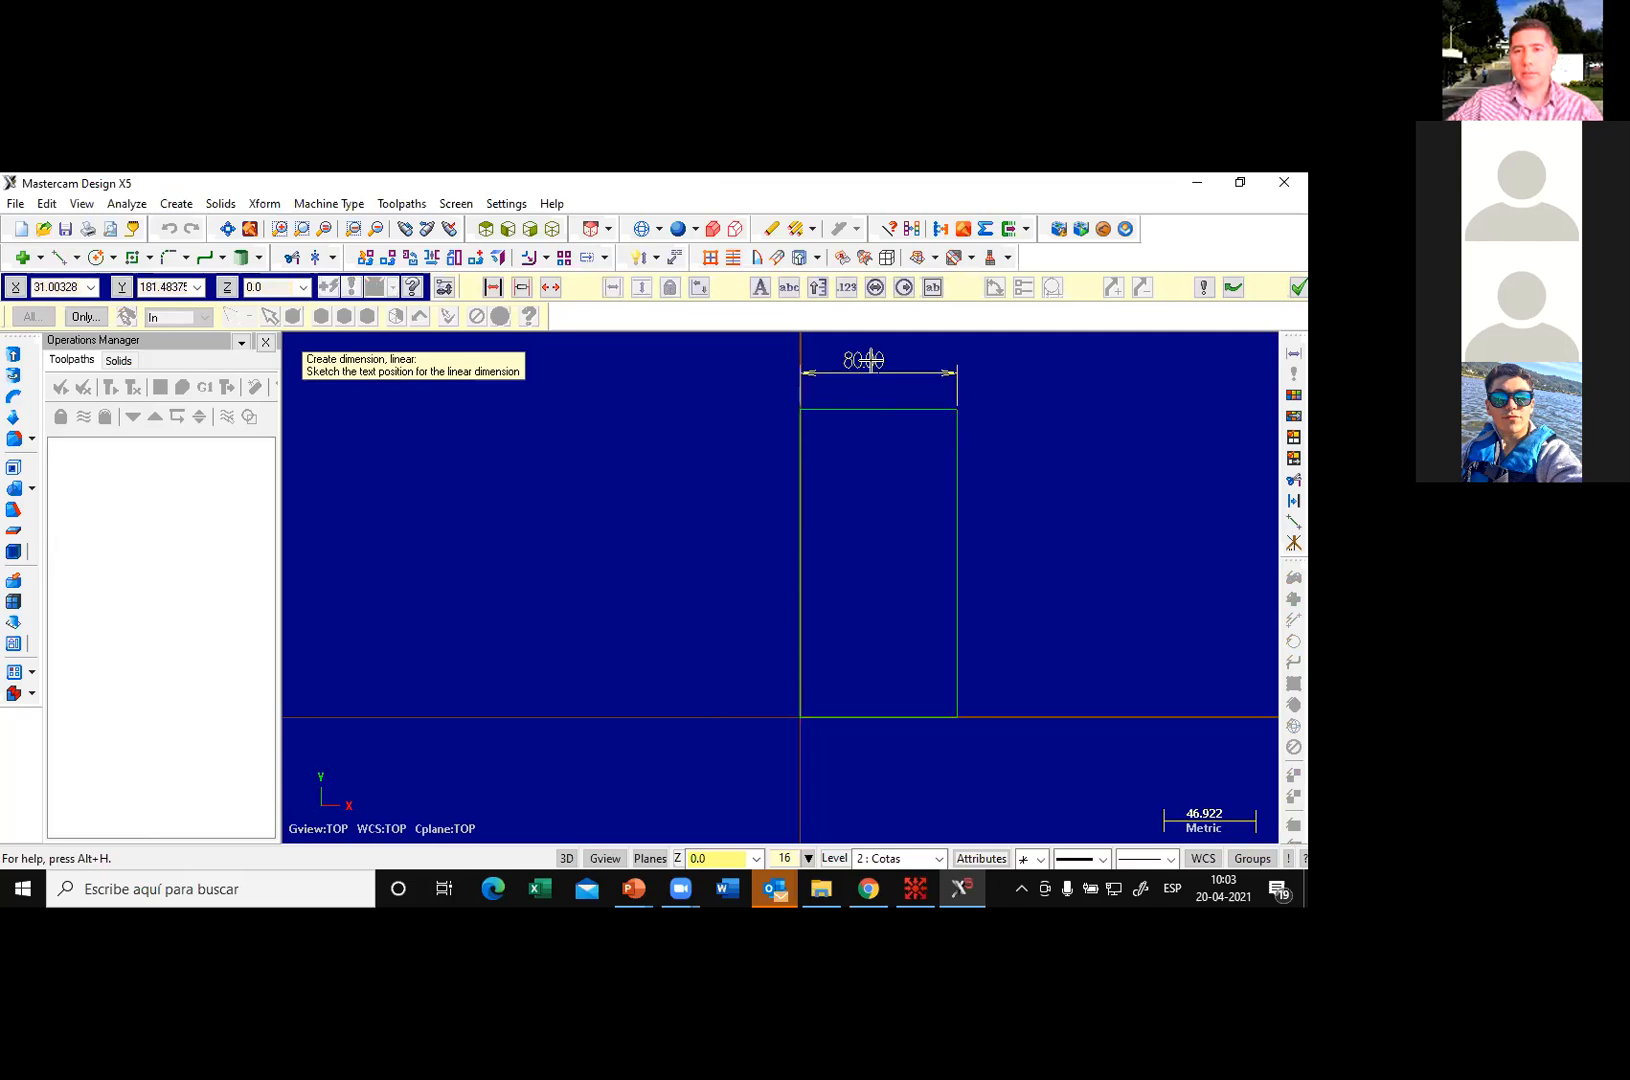
{"action": "left_click", "coordinate": [870, 360]}
{"action": "left_click", "coordinate": [800, 410]}
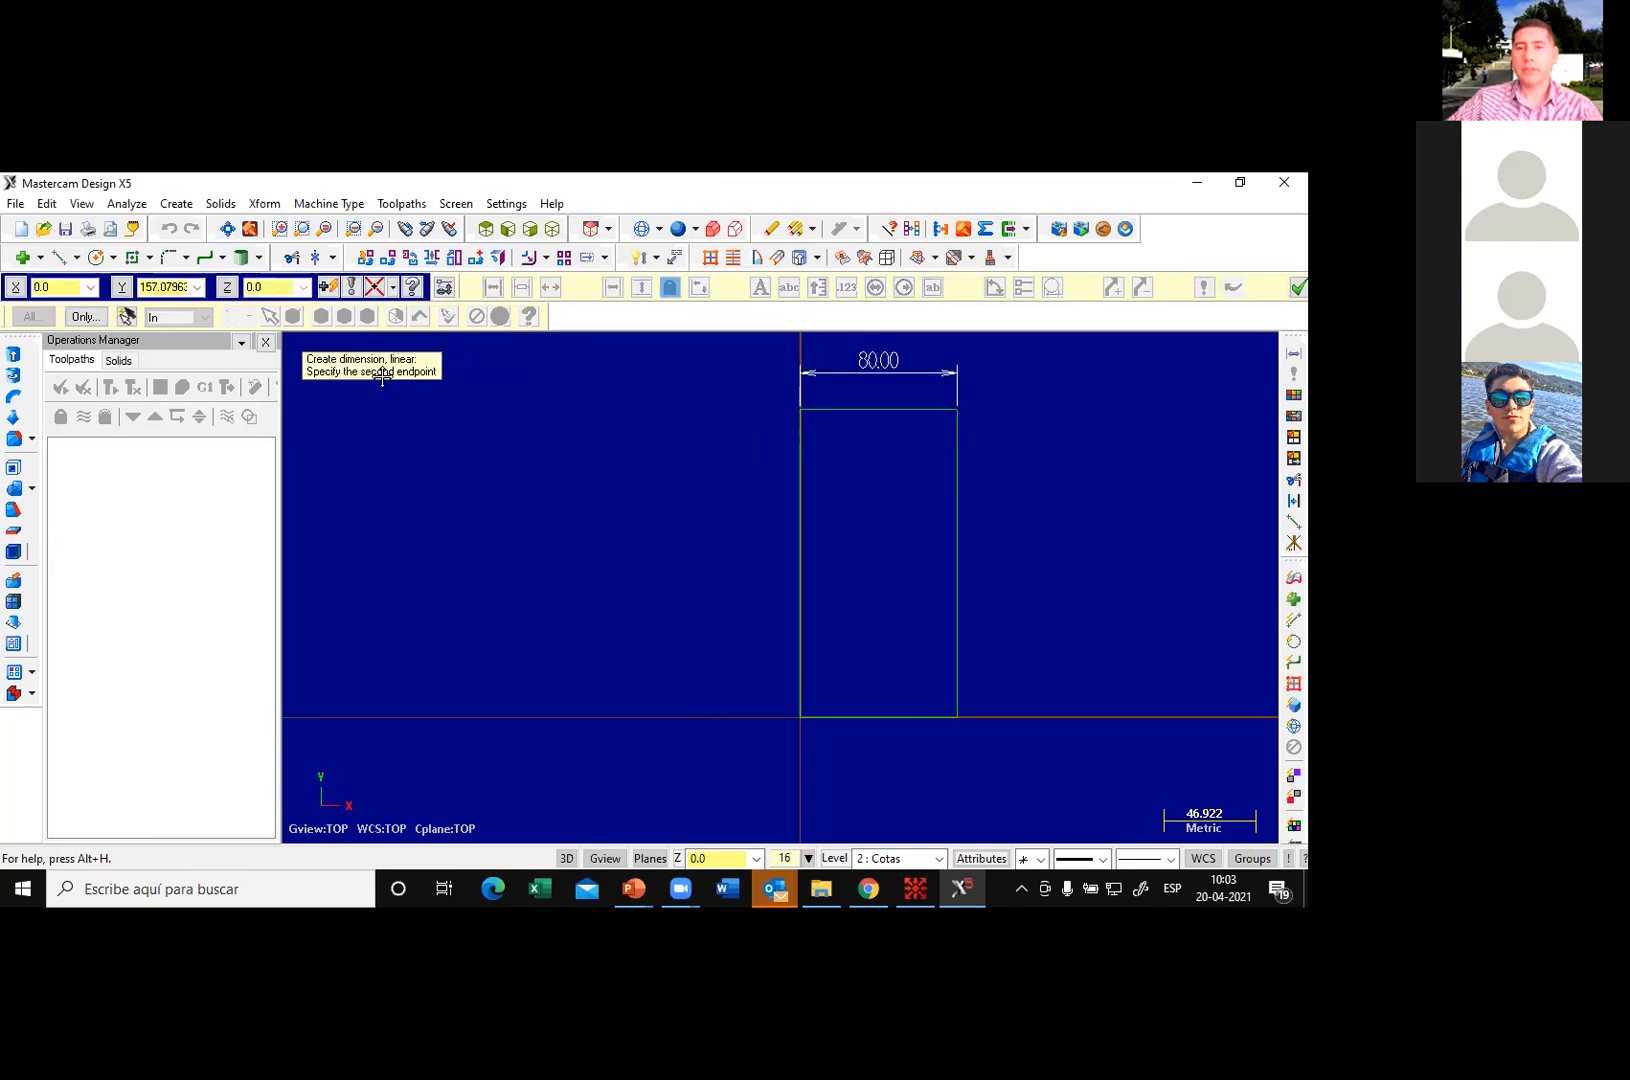
Step: Add a vertical dimension between the upper and lower left corners of the rectangle and place it to its left
{"action": "left_click", "coordinate": [177, 203]}
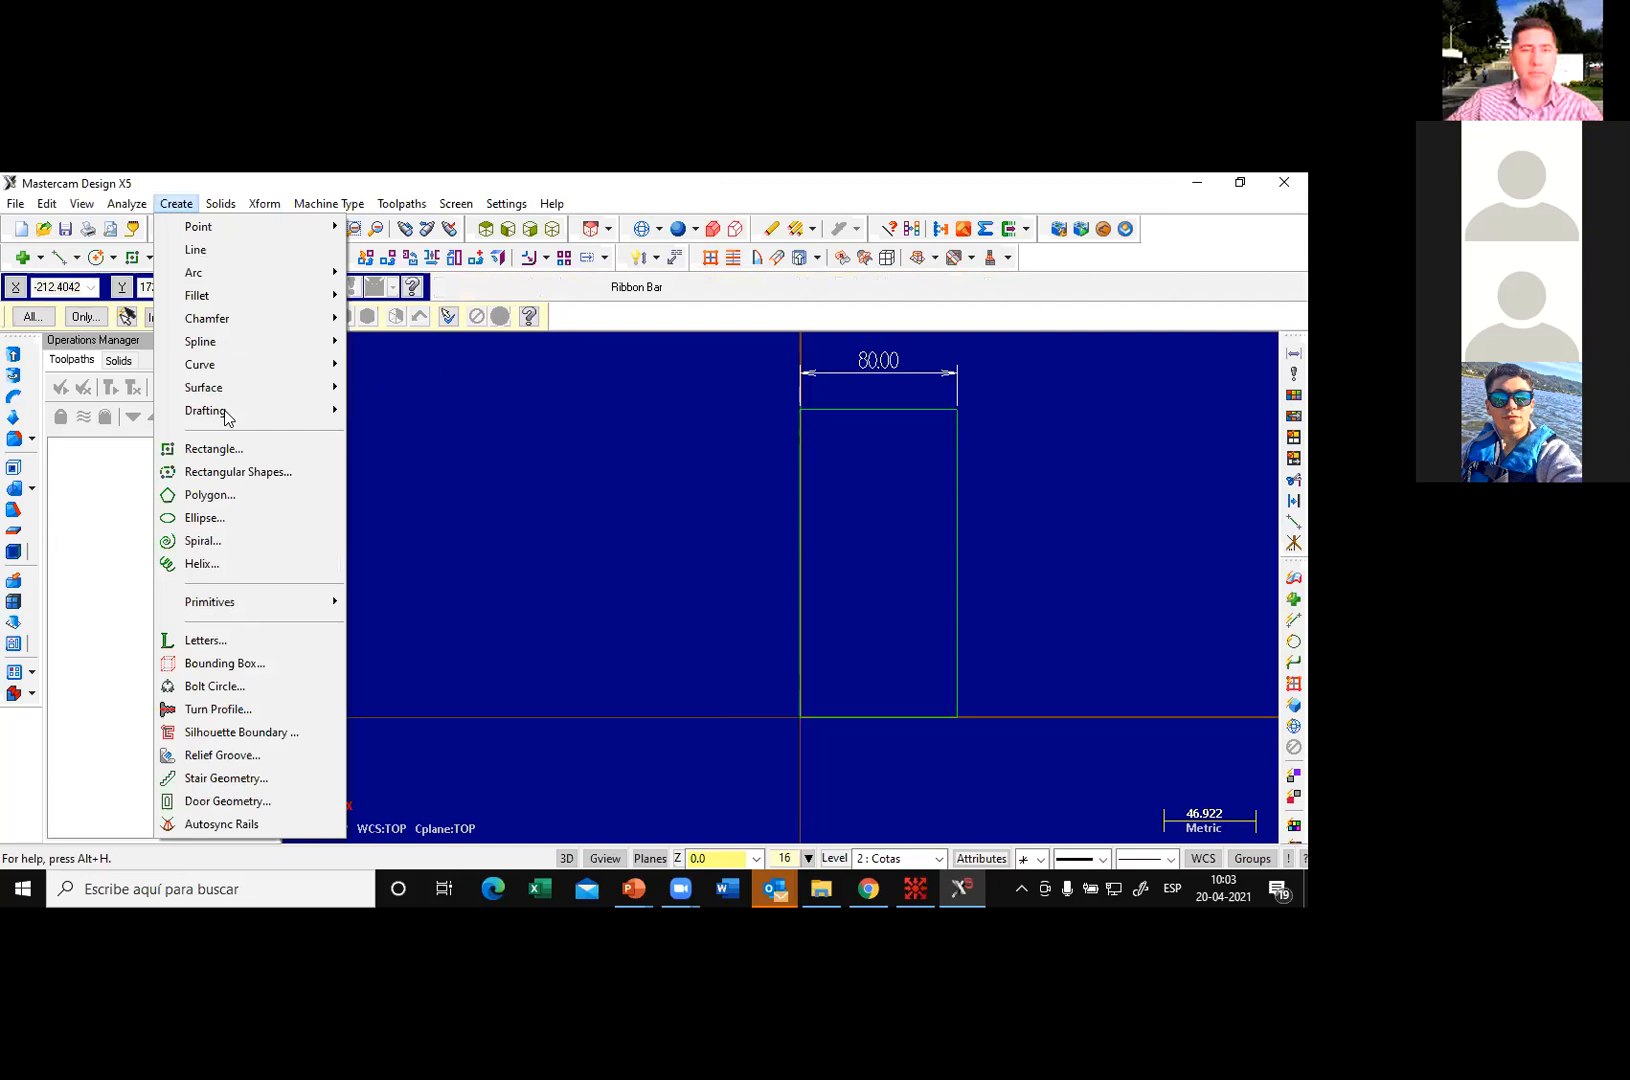
{"action": "mouse_move", "coordinate": [226, 417]}
{"action": "mouse_move", "coordinate": [447, 433]}
{"action": "left_click", "coordinate": [576, 456]}
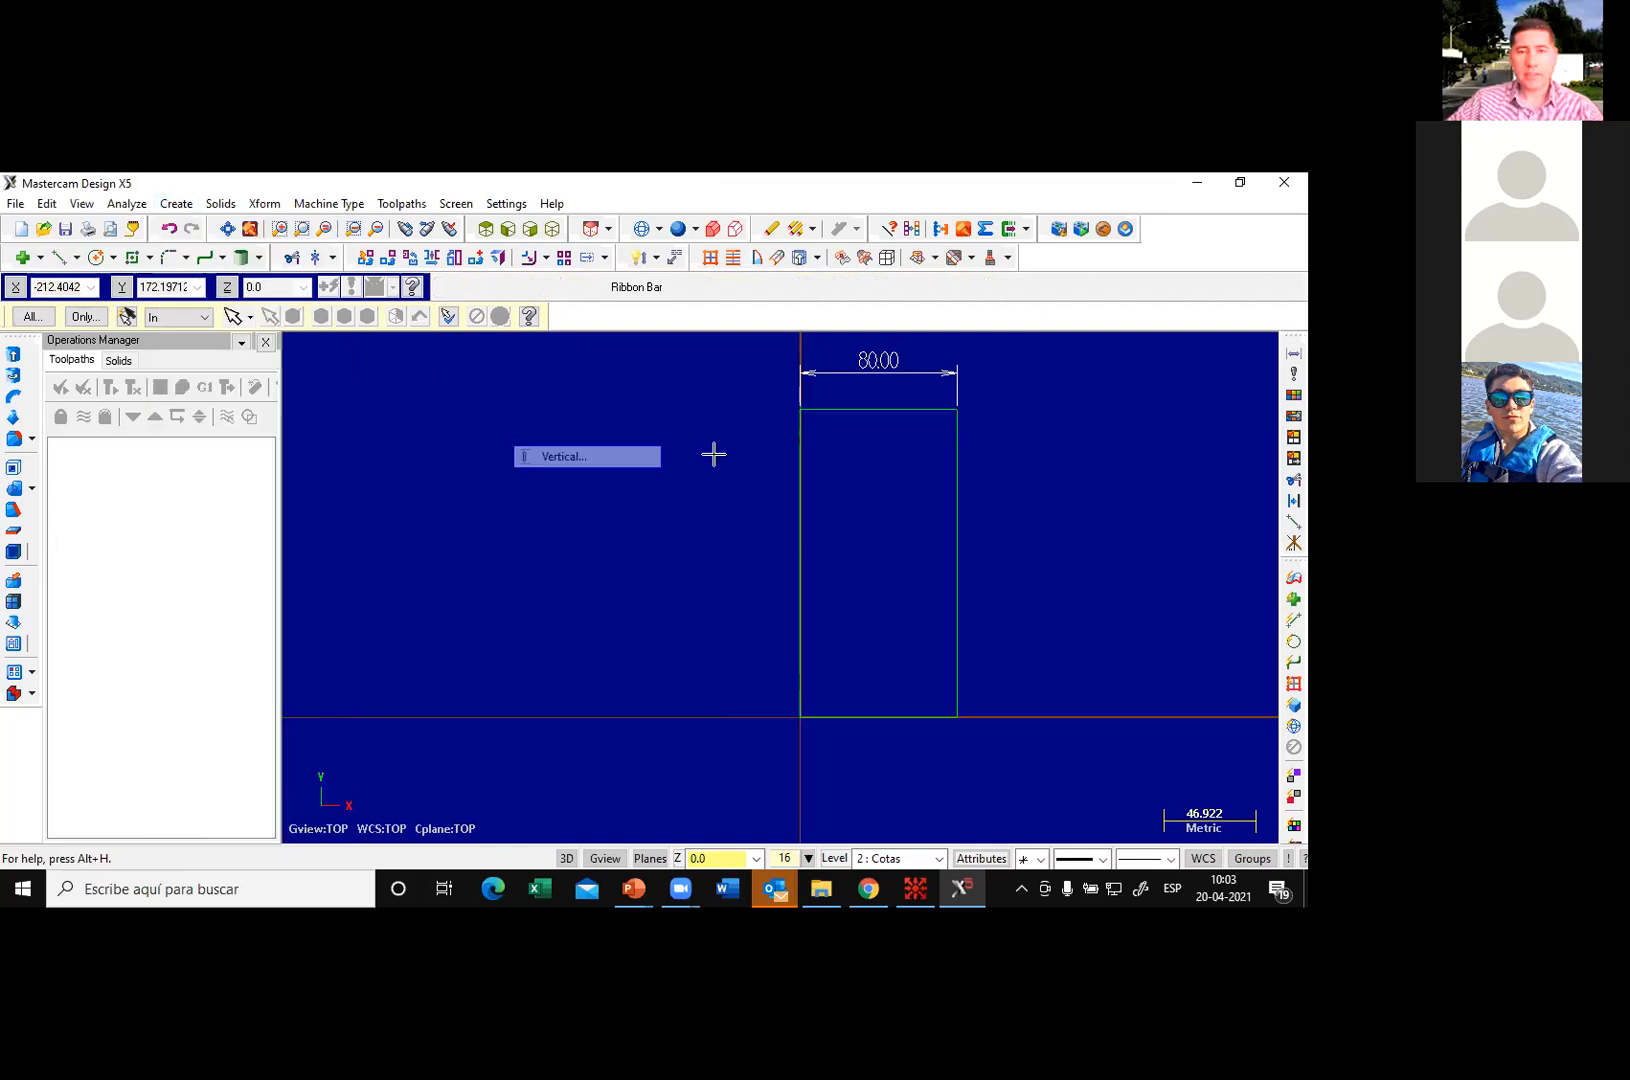
{"action": "left_click", "coordinate": [800, 410]}
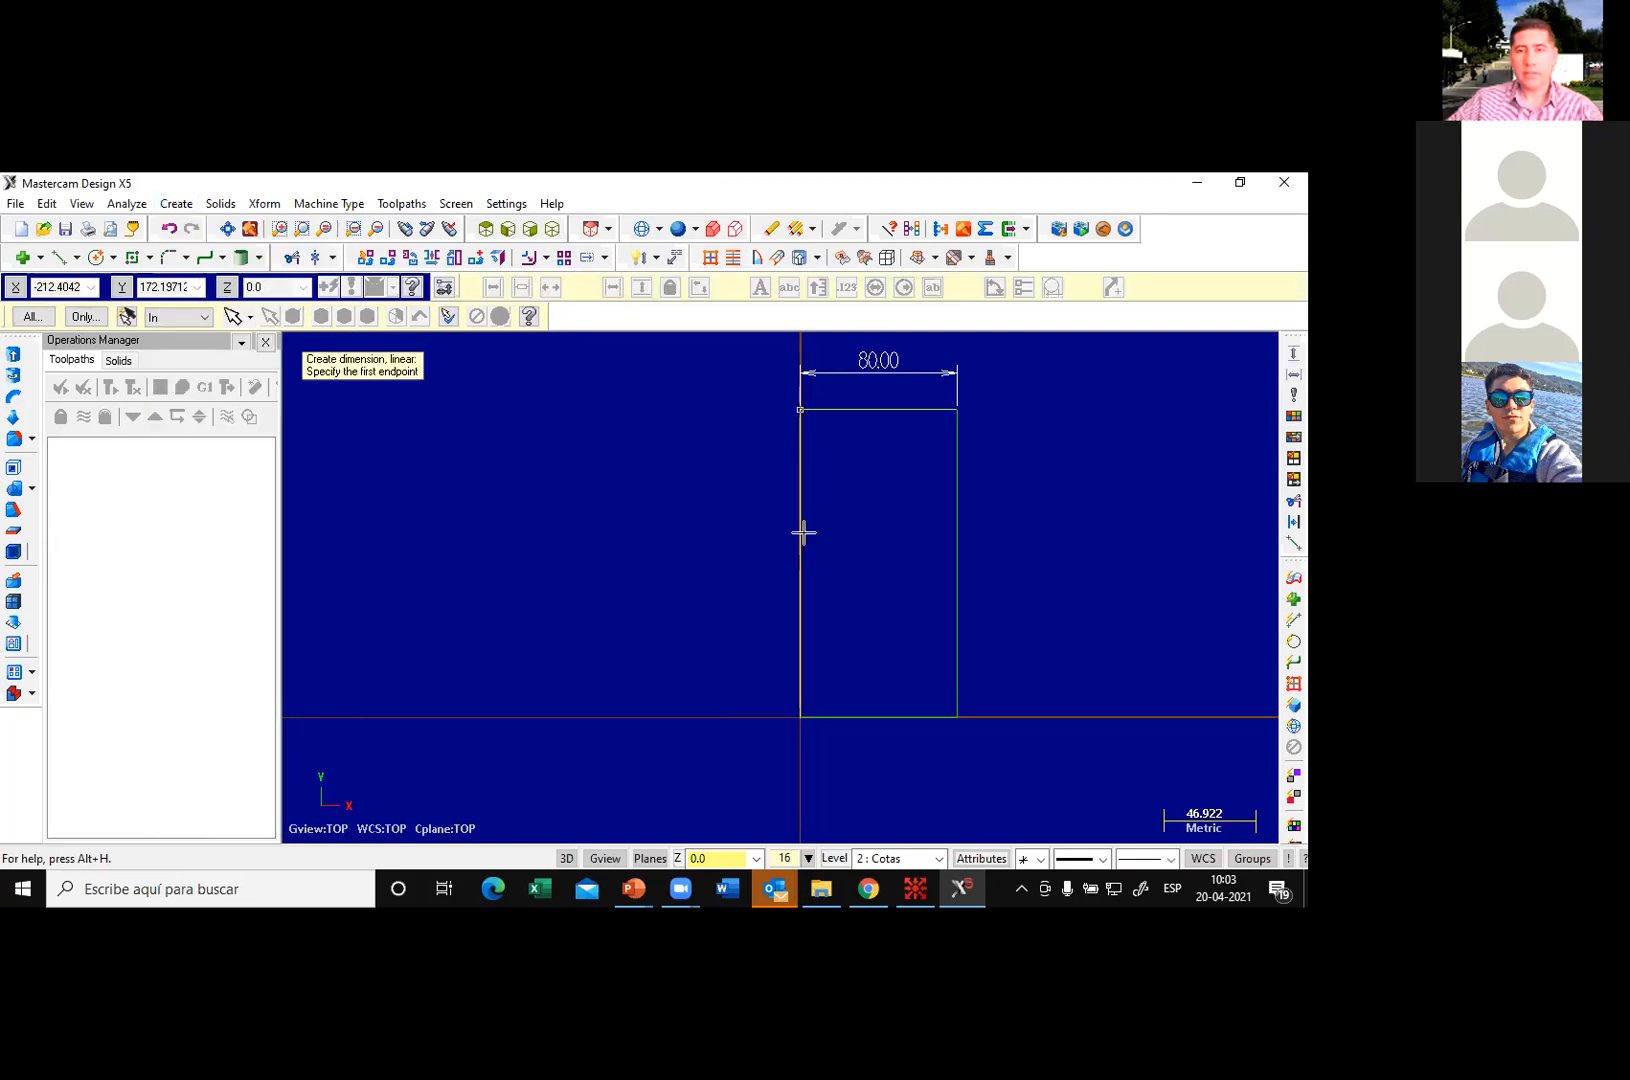
{"action": "left_click", "coordinate": [807, 717]}
{"action": "left_click", "coordinate": [735, 557]}
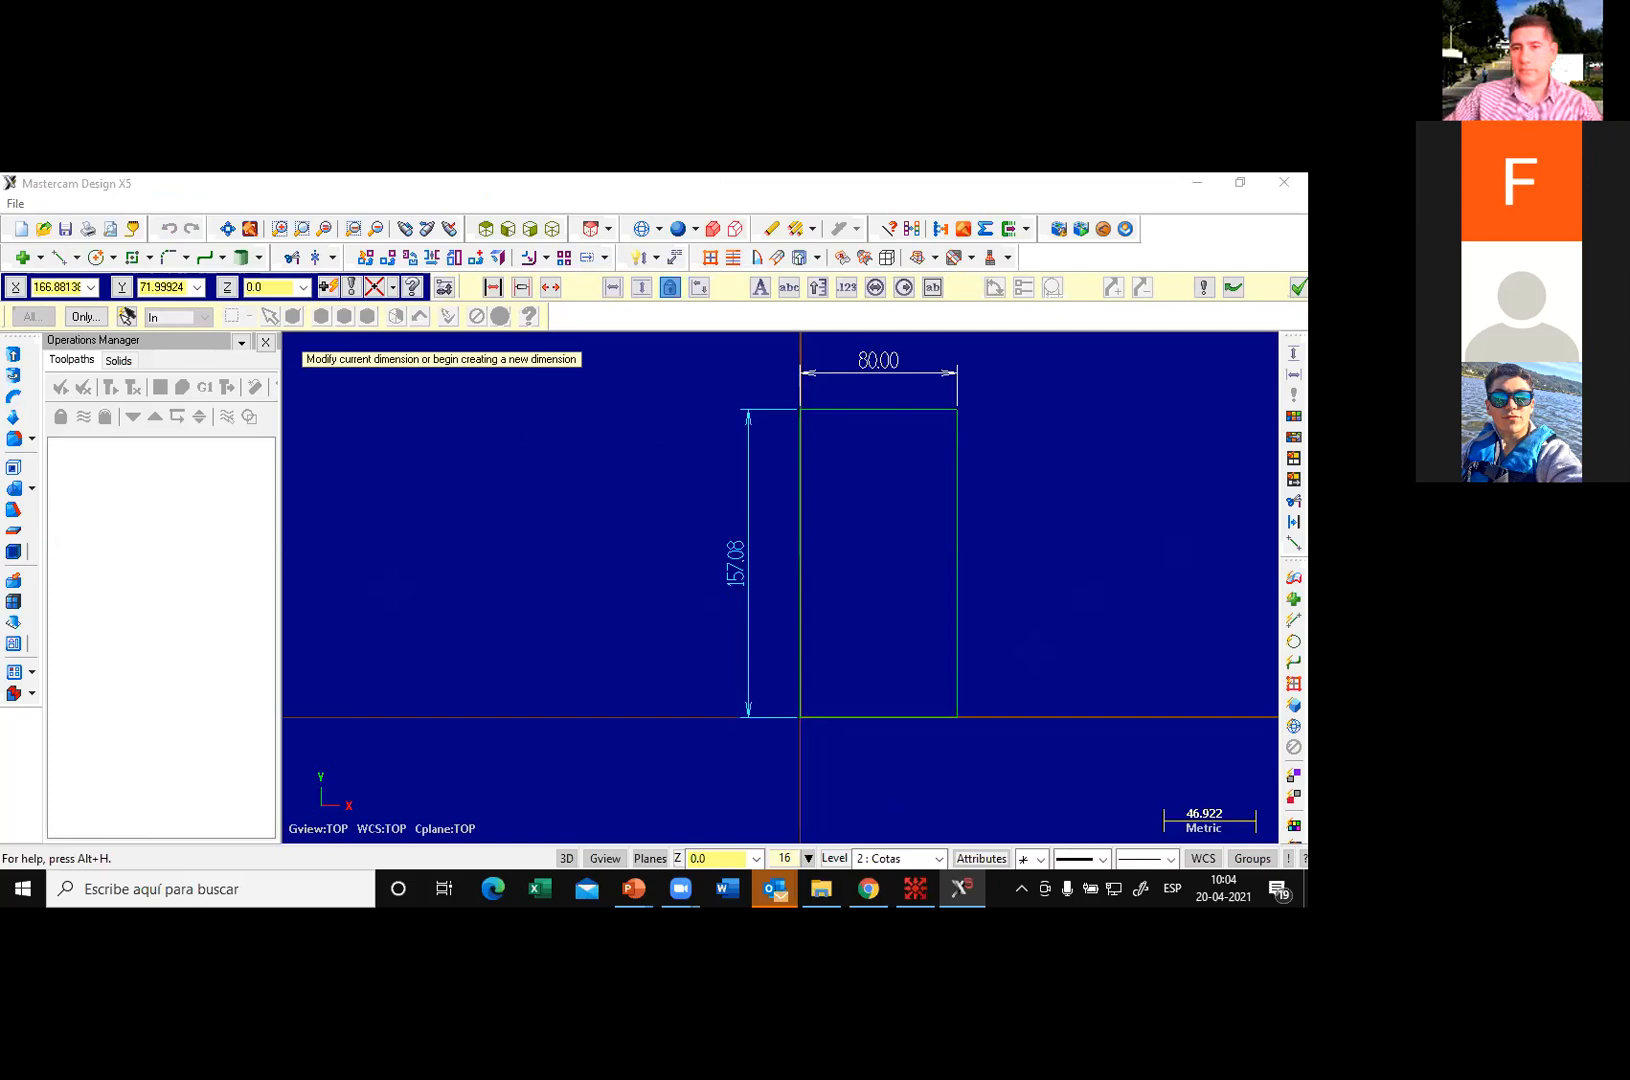
Step: Switch to PowerPoint and examine the part drawing and hole positions on the arc length slide 49
{"action": "key", "text": "alt+Tab"}
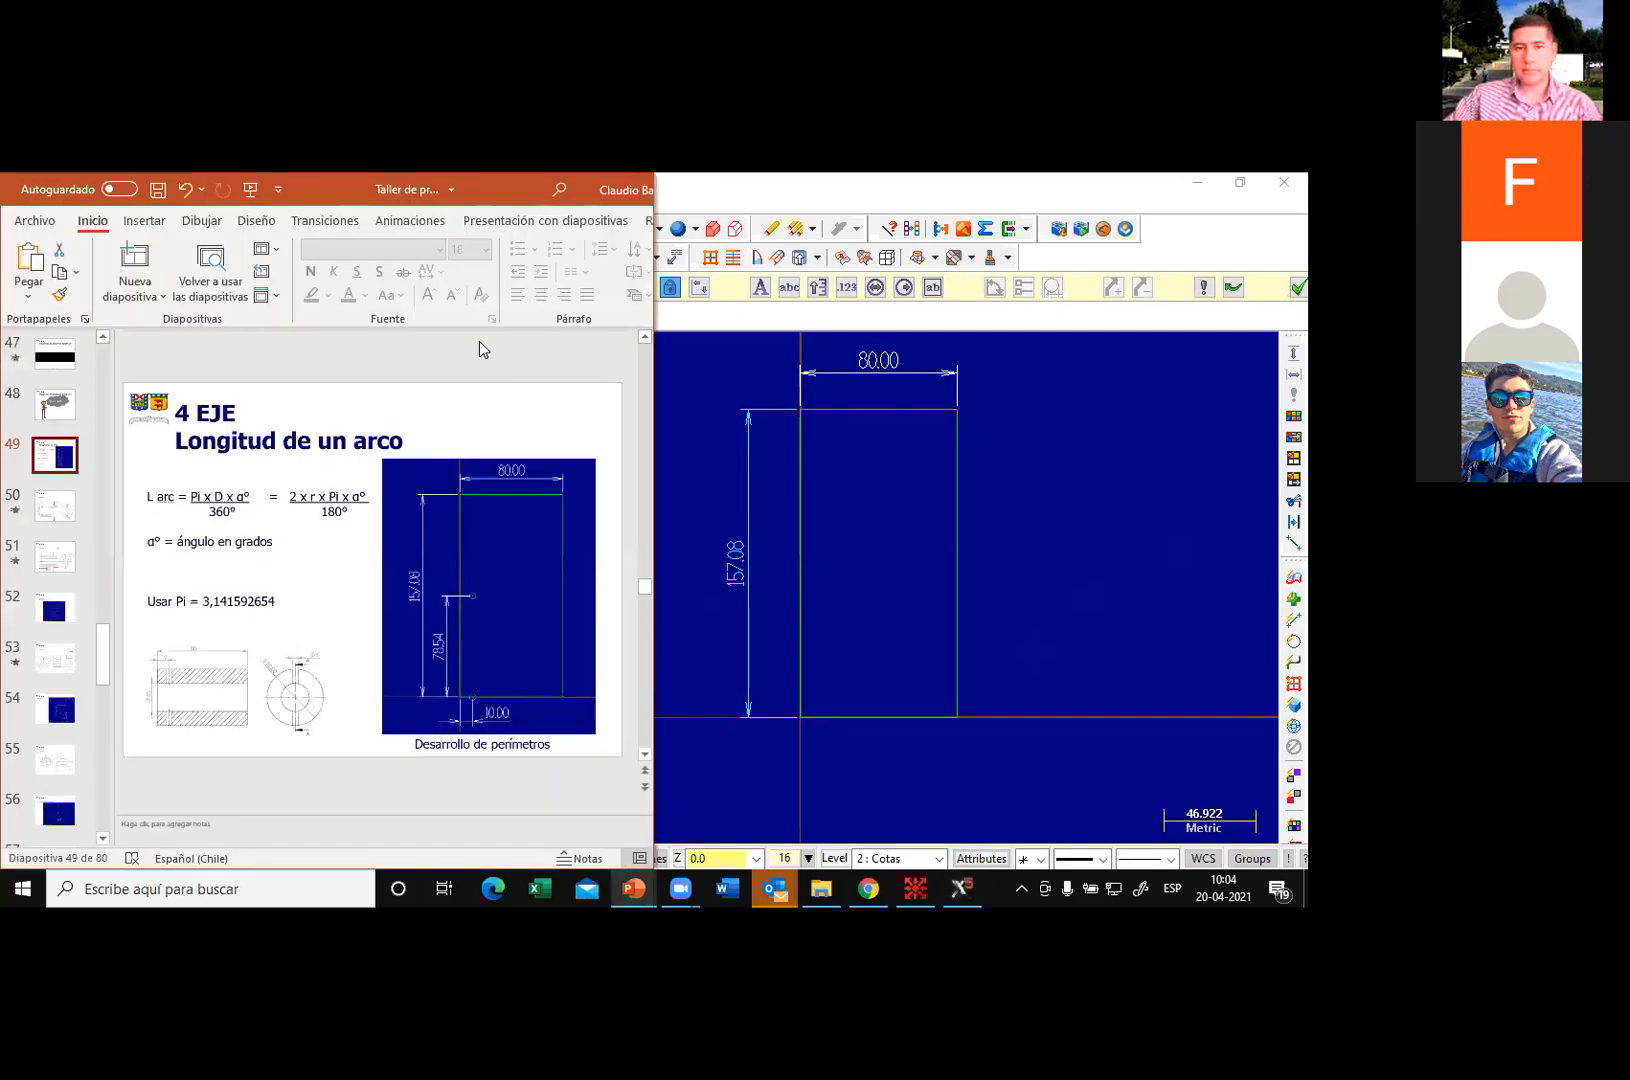
{"action": "key", "text": "super+Left"}
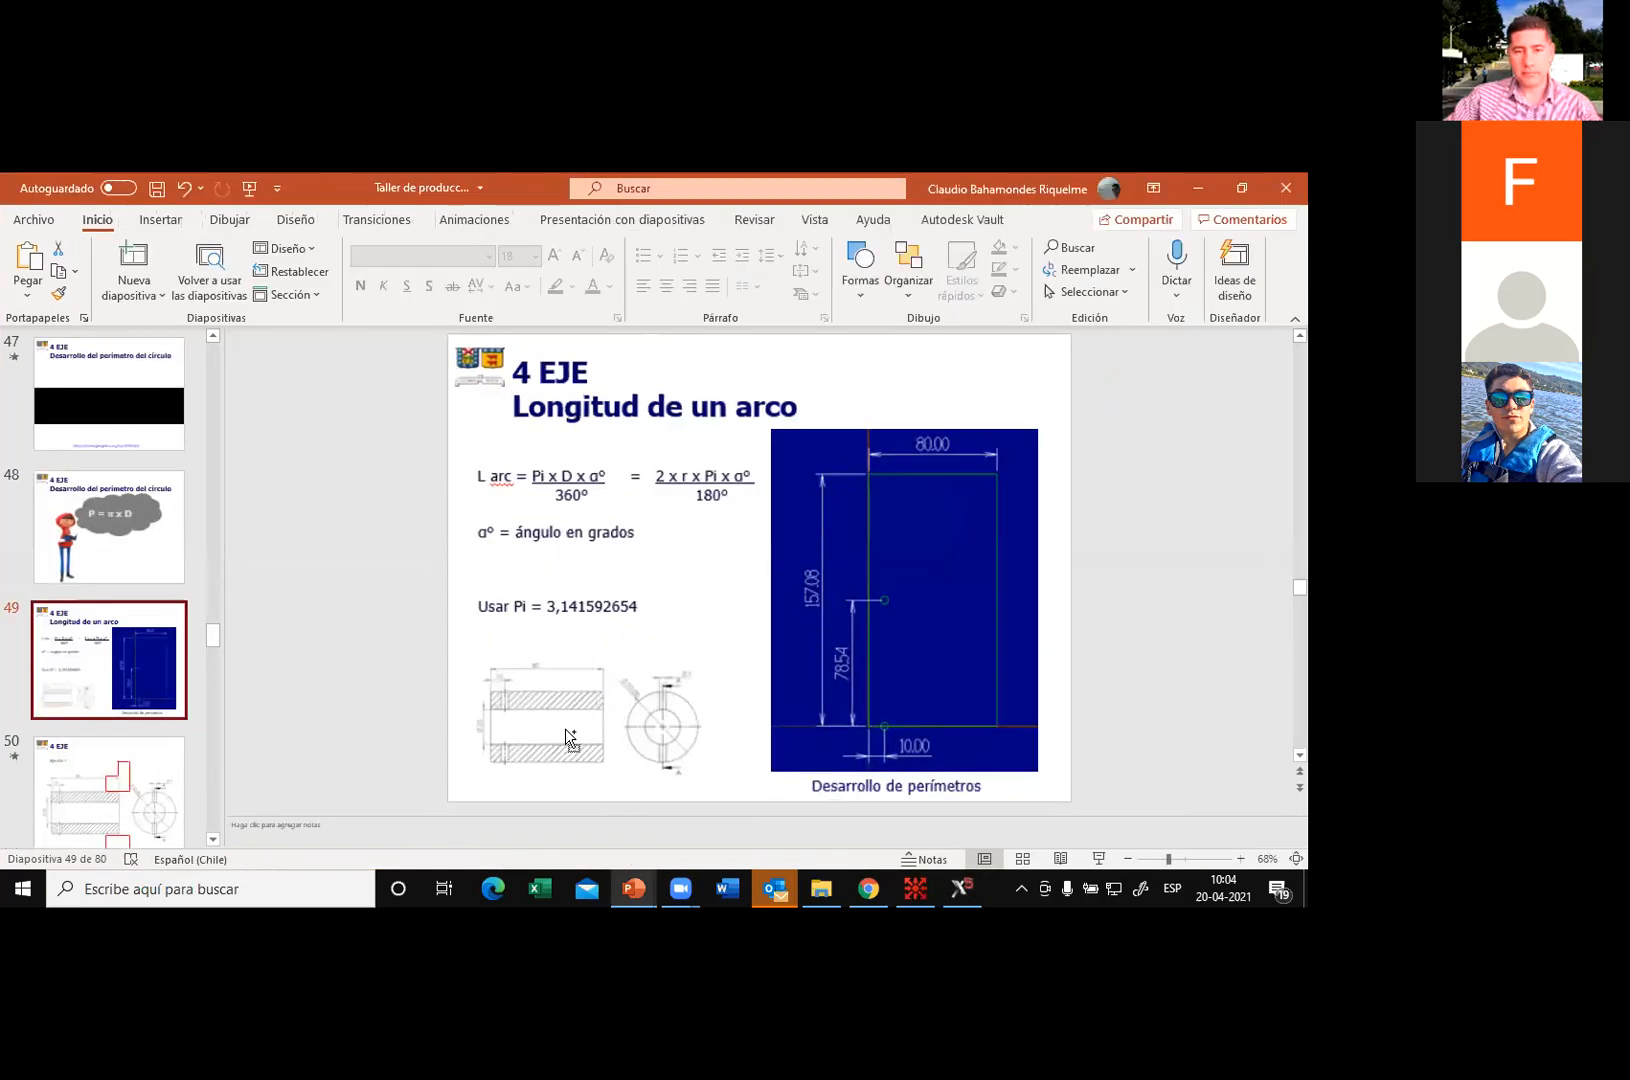
{"action": "scroll", "coordinate": [640, 692], "scroll_direction": "up", "scroll_amount": 4, "text": "ctrl"}
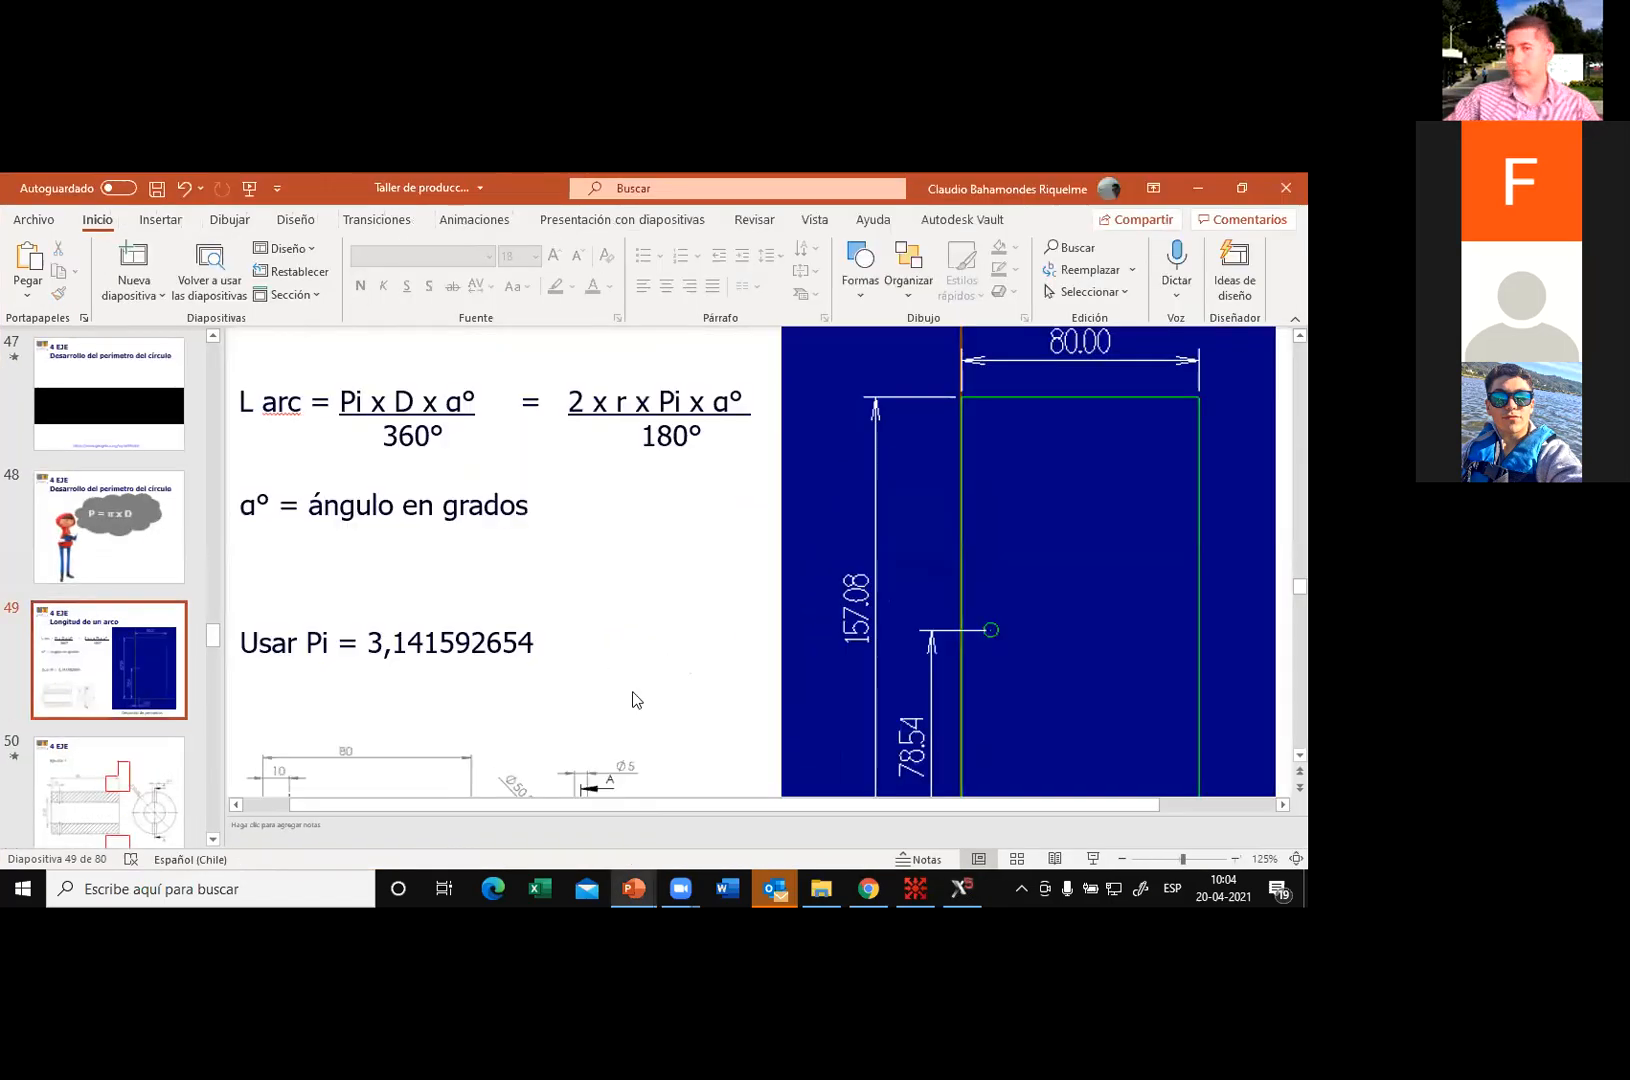
{"action": "scroll", "coordinate": [968, 703], "scroll_direction": "down", "scroll_amount": 1}
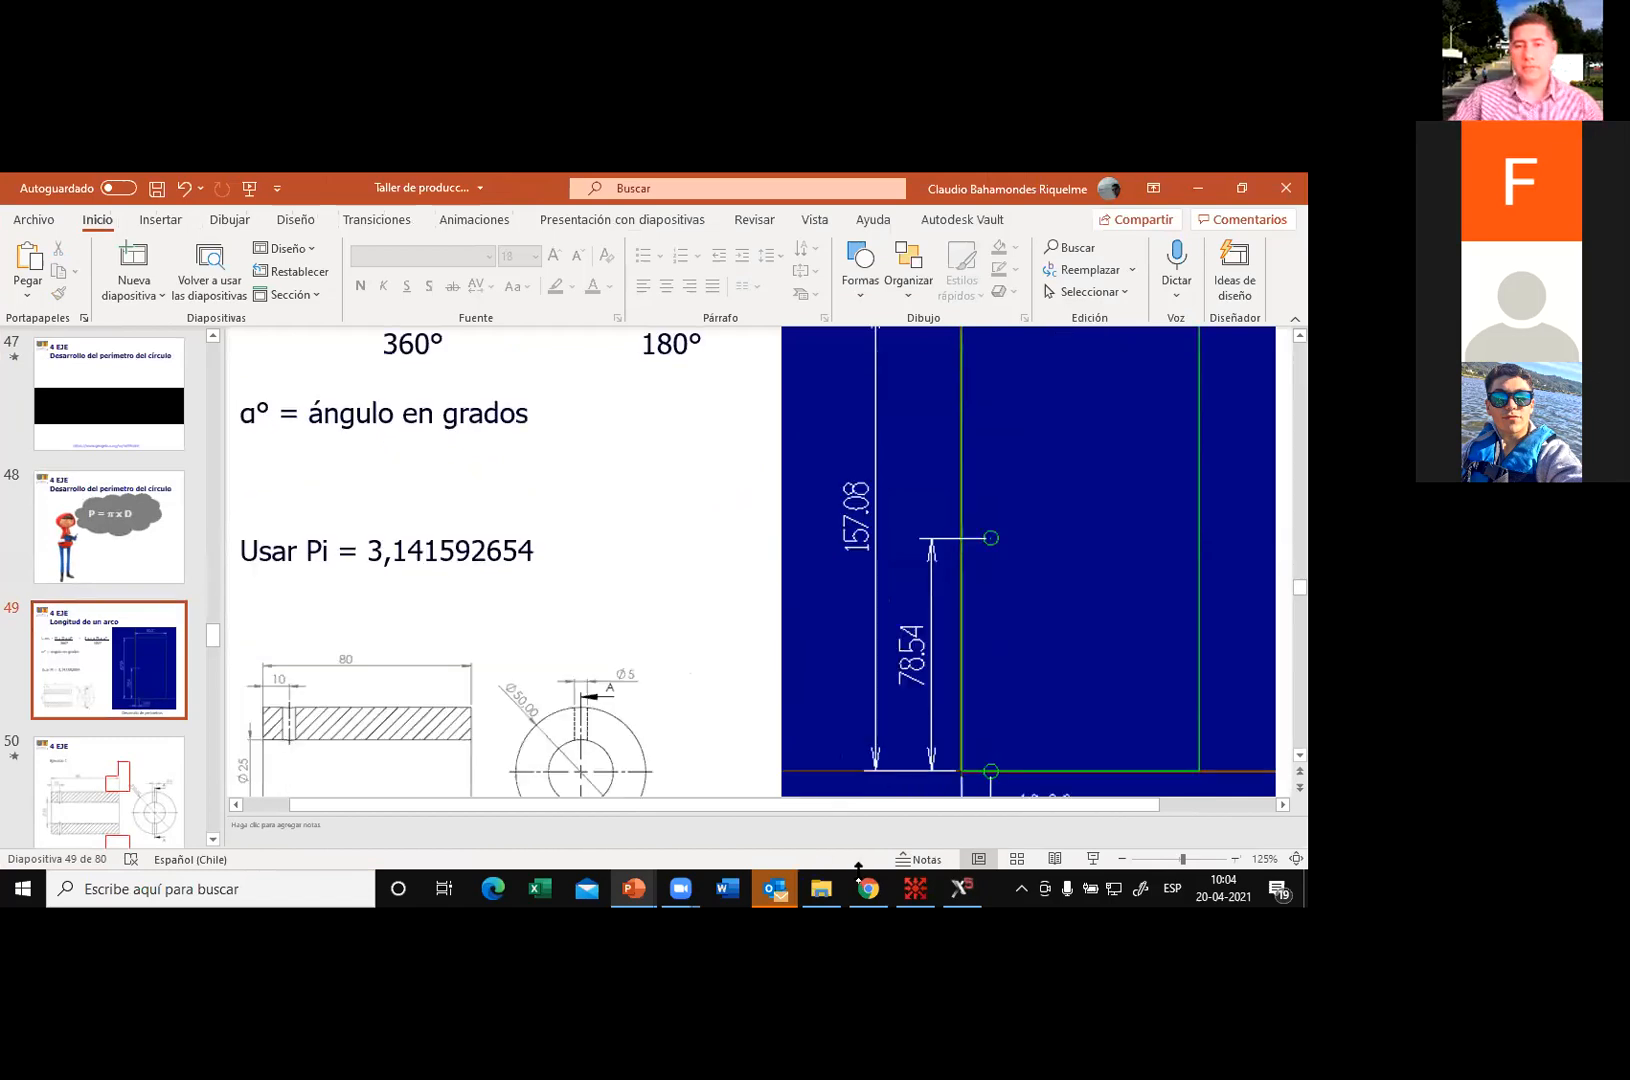
{"action": "scroll", "coordinate": [728, 683], "scroll_direction": "down", "scroll_amount": 1}
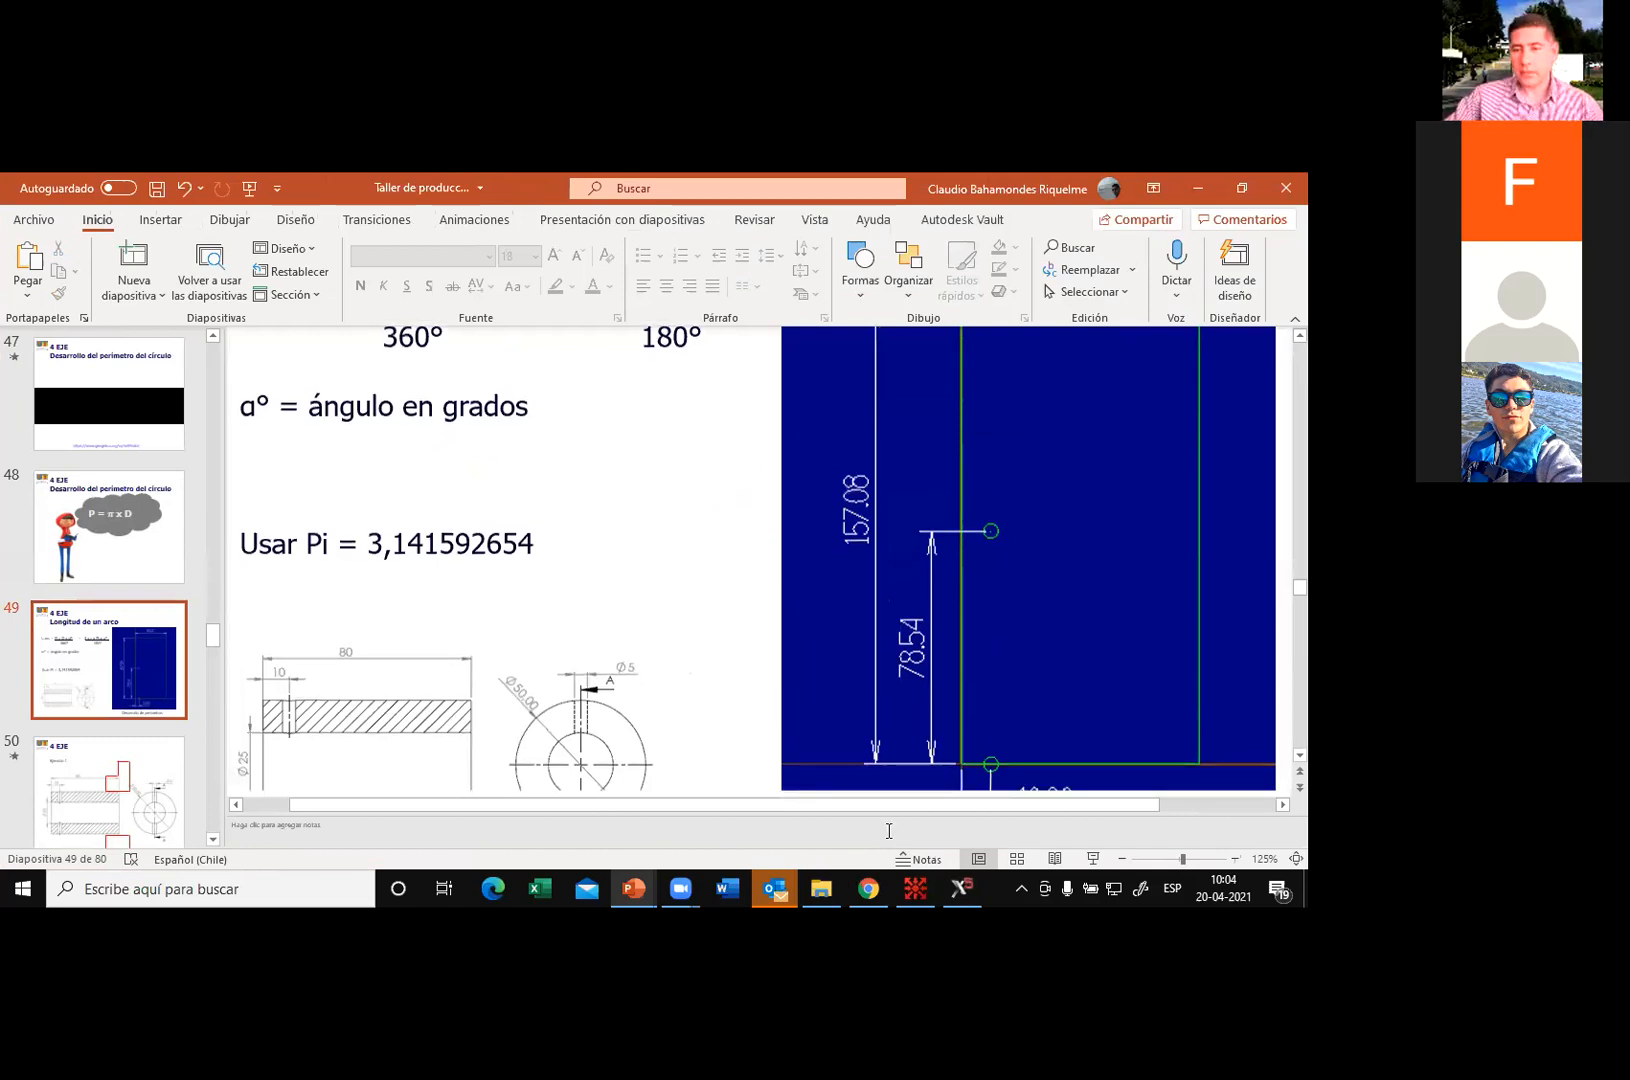
{"action": "scroll", "coordinate": [889, 831], "scroll_direction": "down", "scroll_amount": 1}
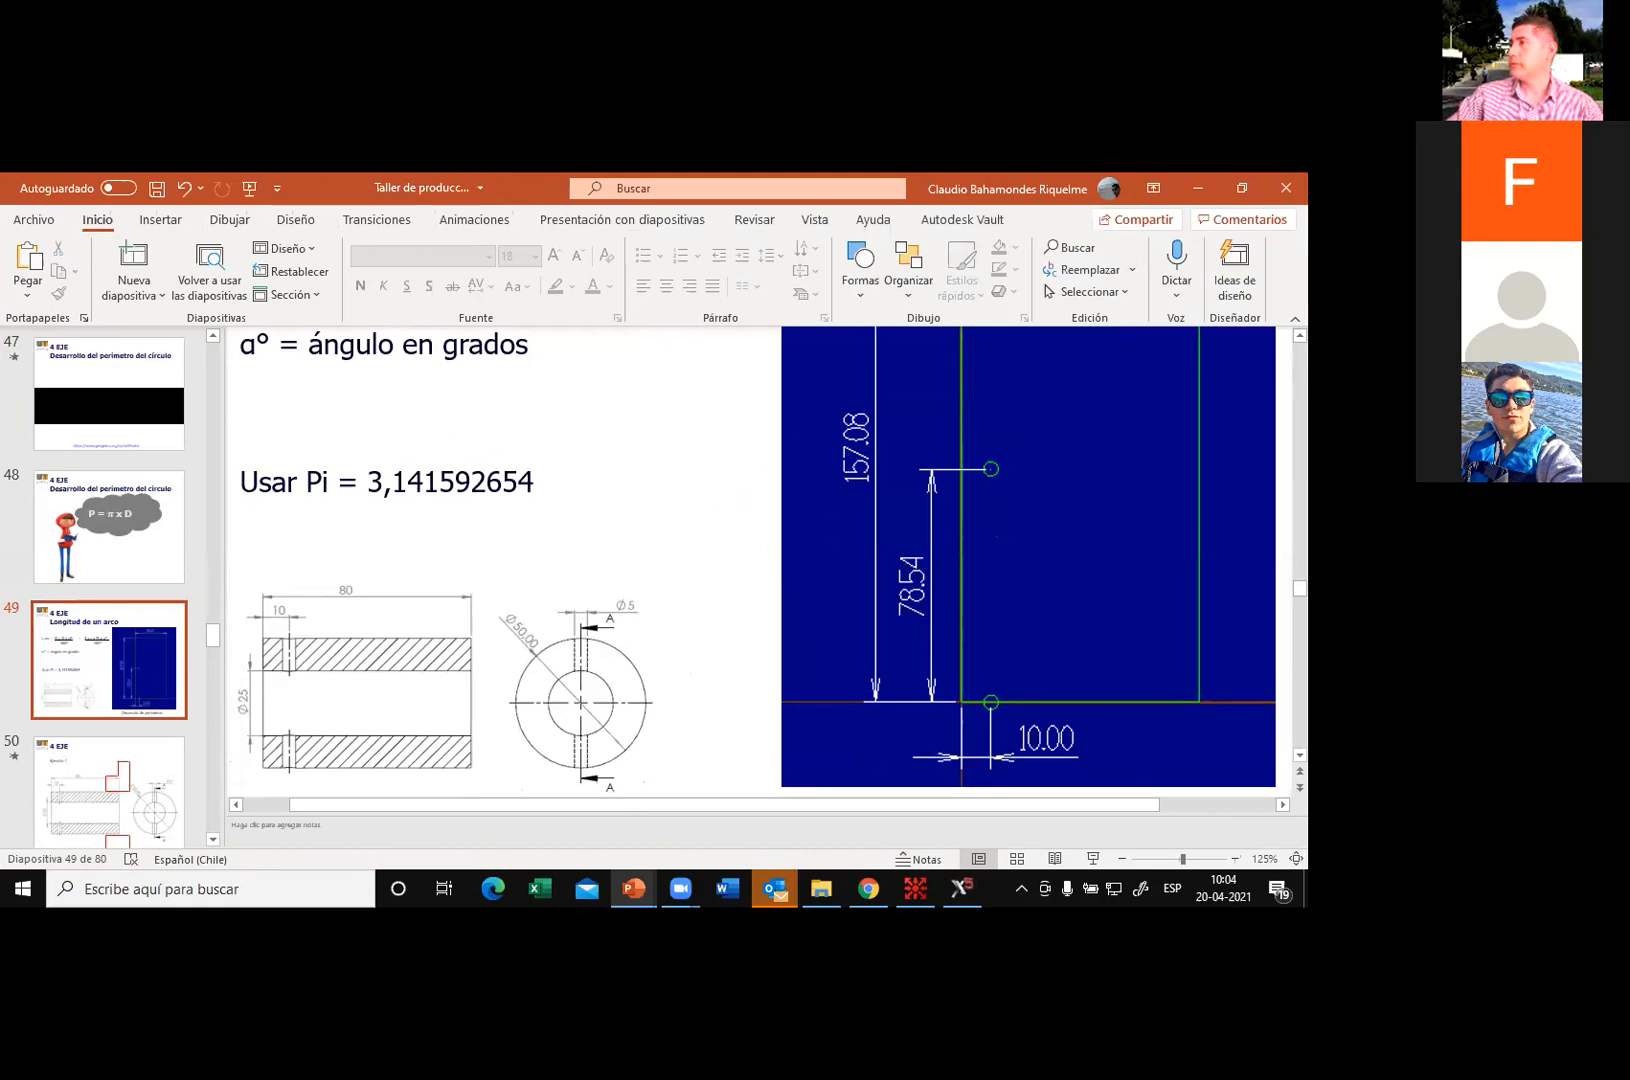
{"action": "key", "text": "shift+F5"}
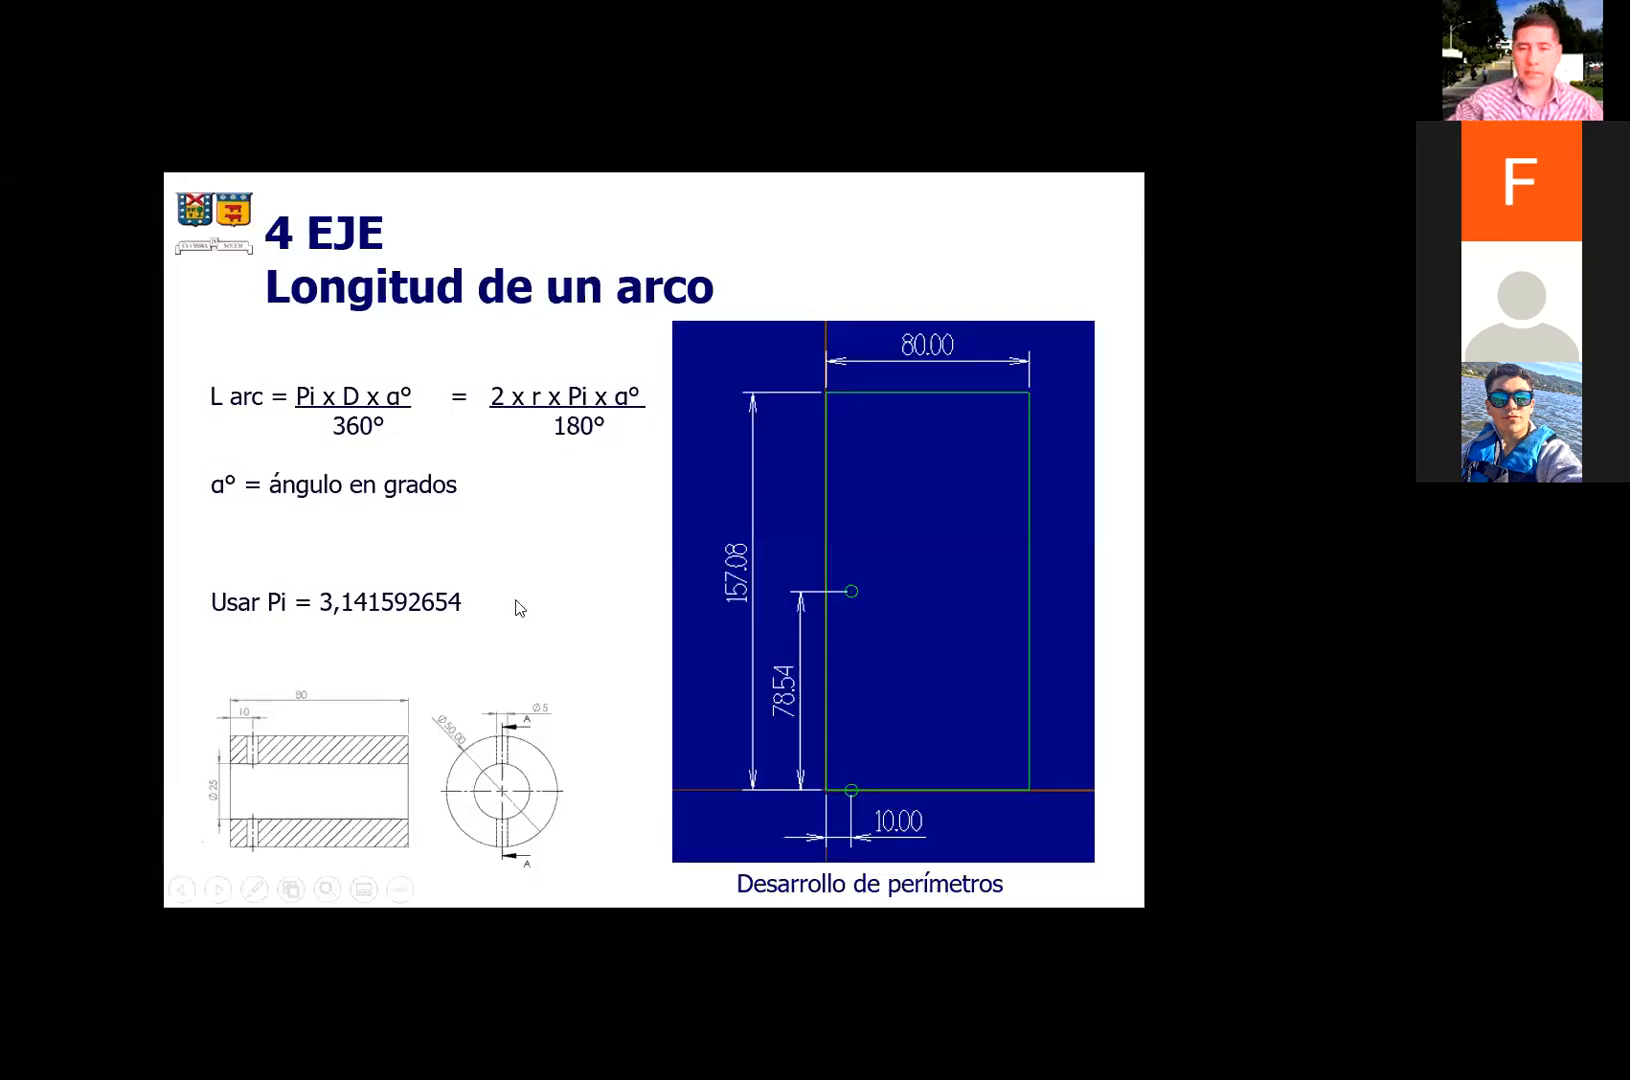
{"action": "key", "text": "Escape"}
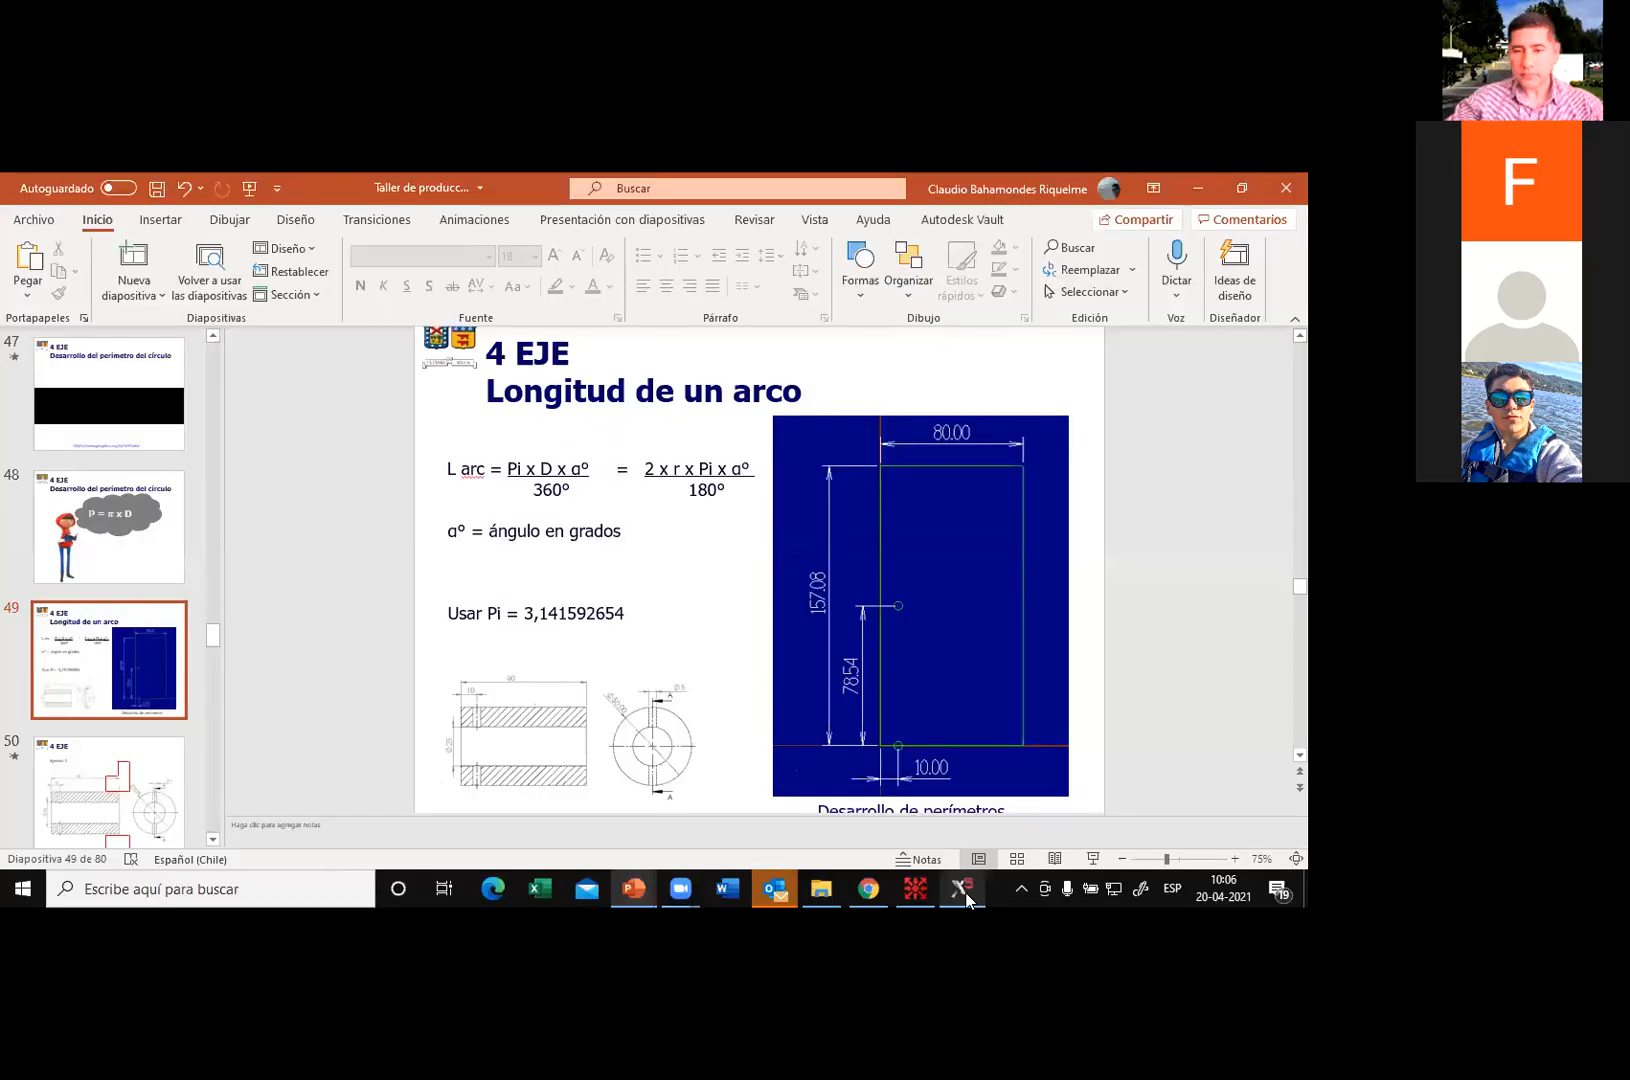
Step: Return to Mastercam and offset one copy of the rectangle's left vertical line 10 mm to the inside
{"action": "key", "text": "alt+Tab"}
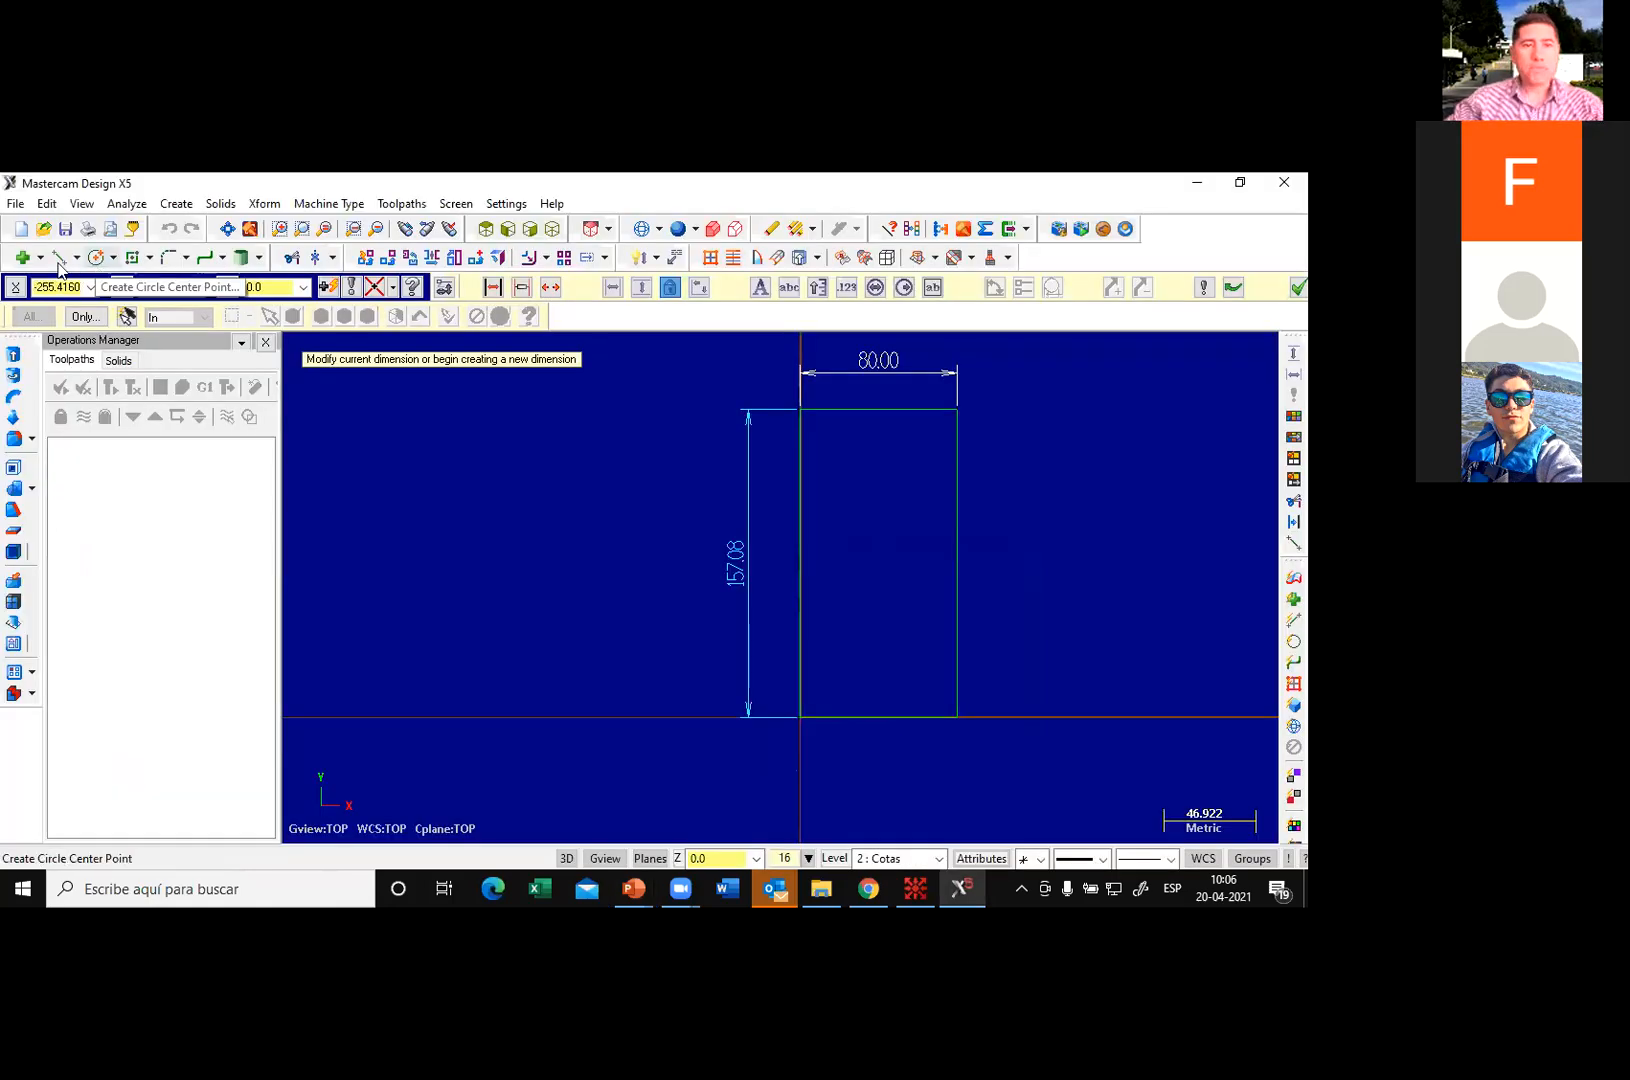
{"action": "left_click", "coordinate": [265, 210]}
{"action": "left_click", "coordinate": [308, 388]}
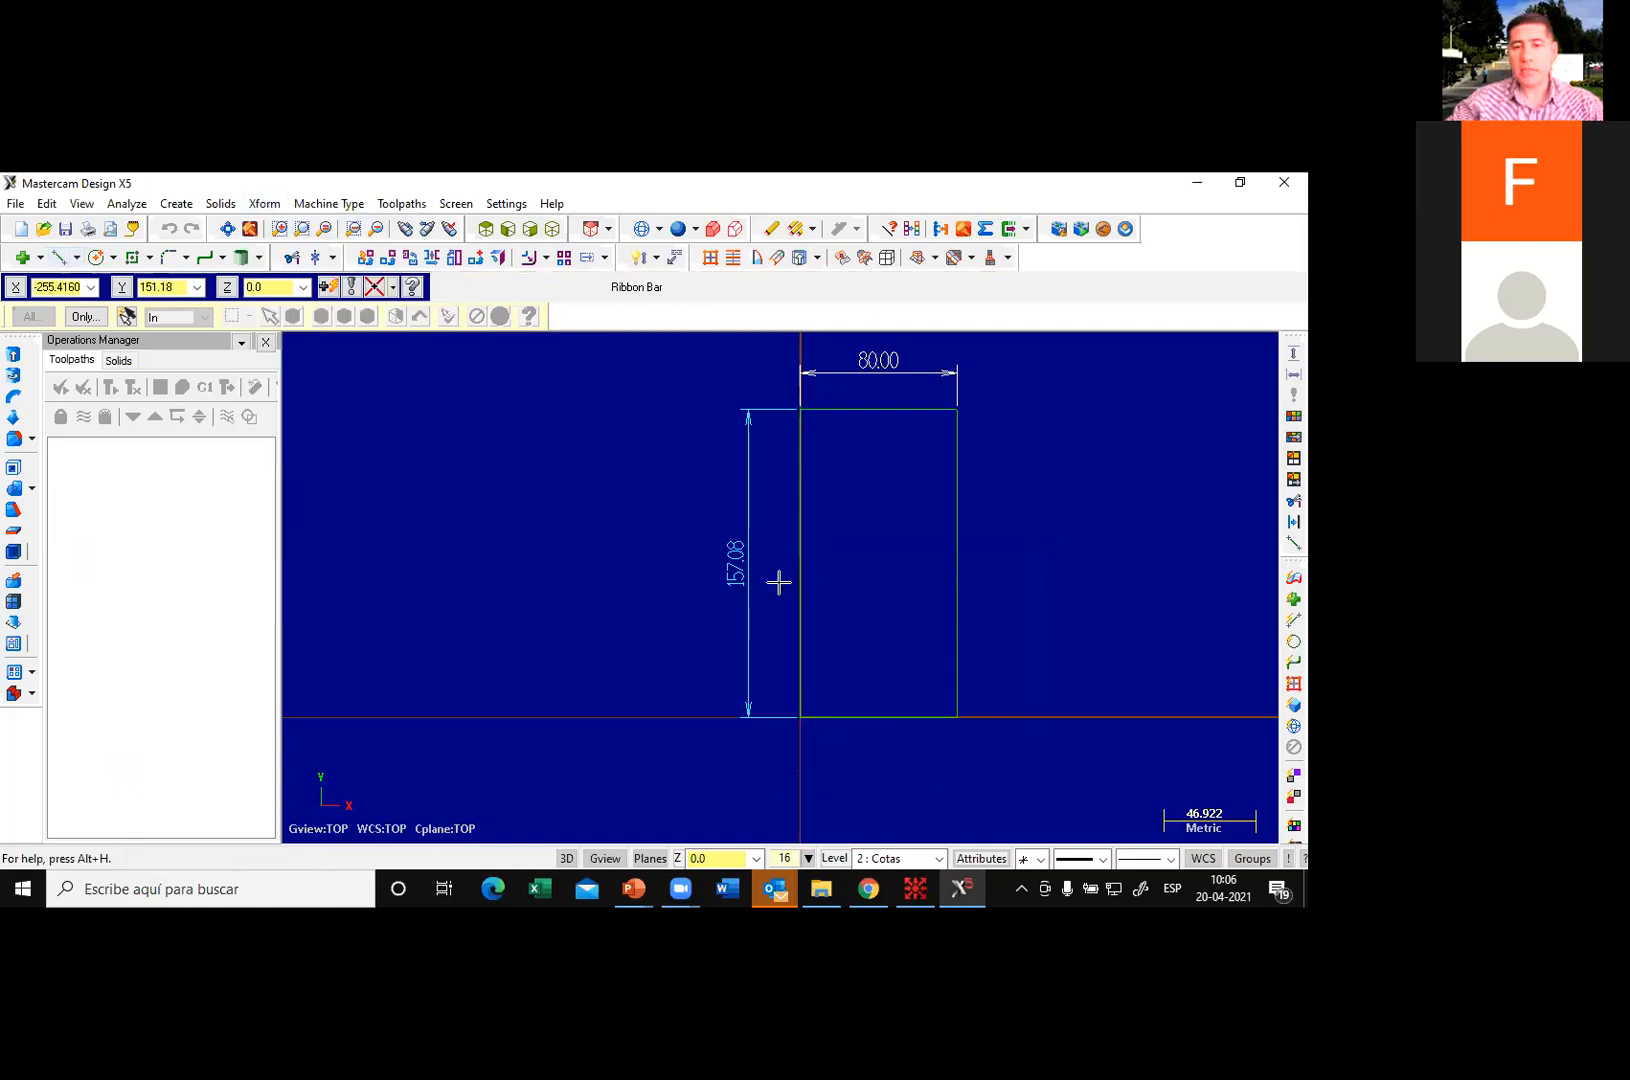
{"action": "type", "text": "10"}
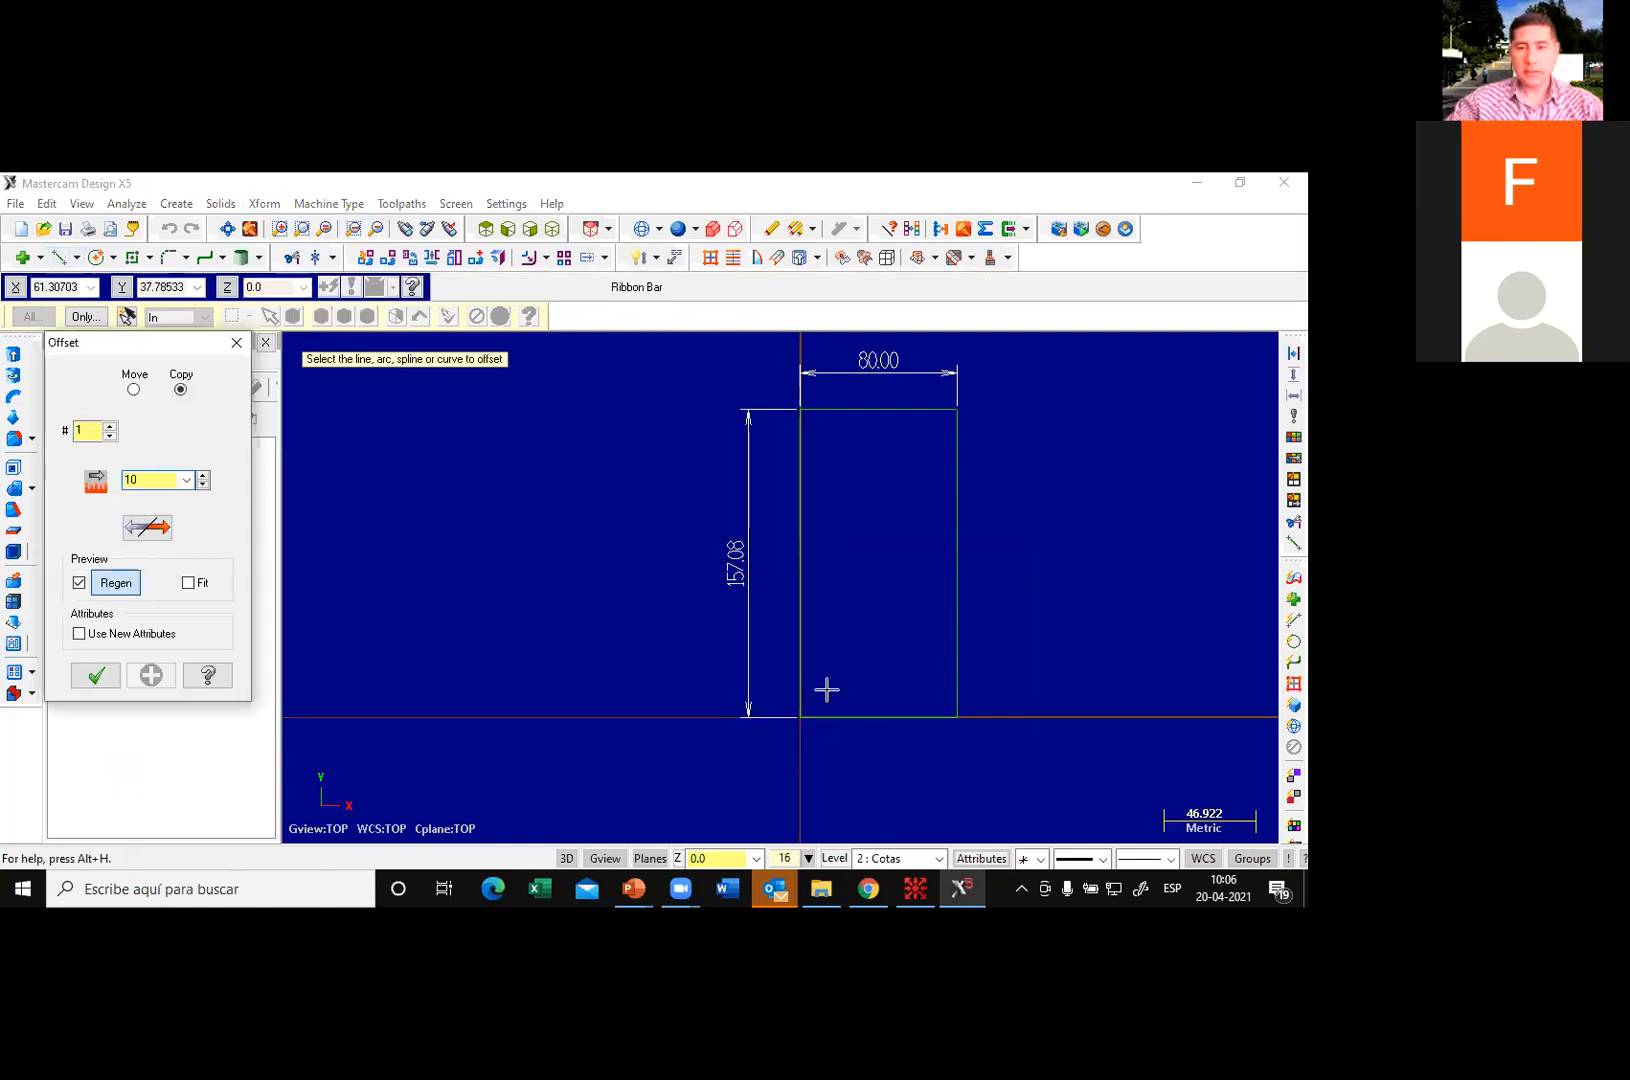
{"action": "left_click", "coordinate": [800, 663]}
{"action": "left_click", "coordinate": [875, 672]}
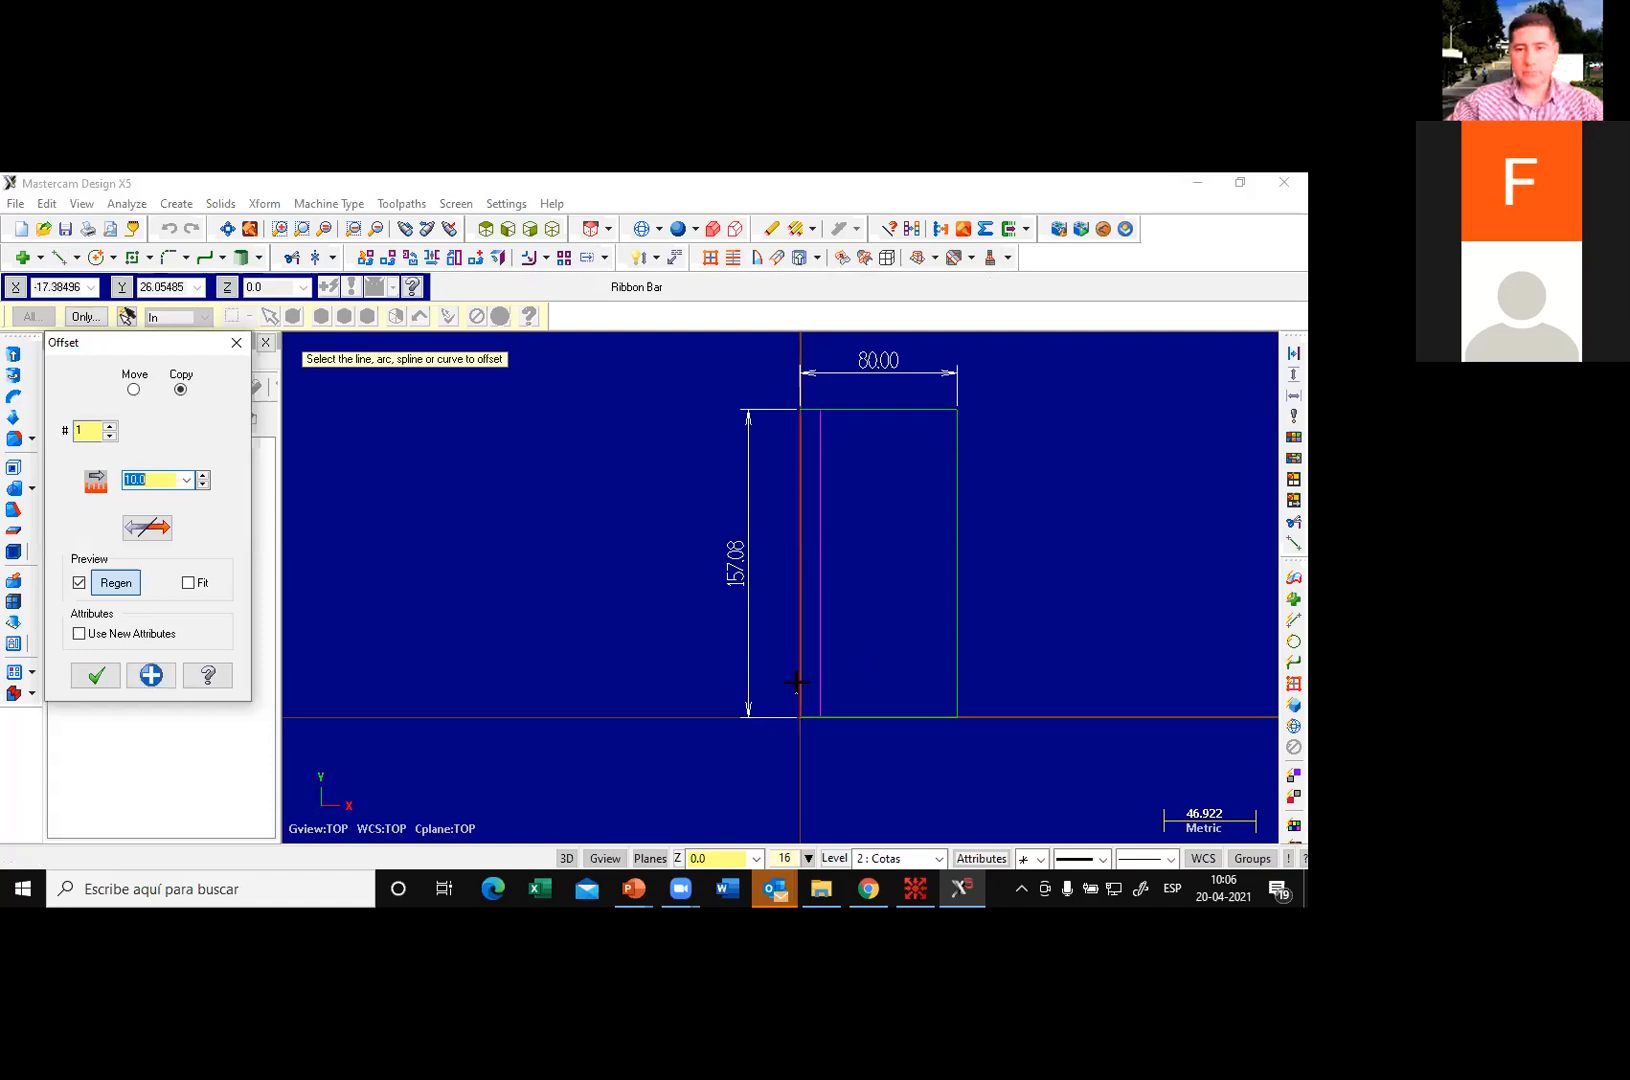
{"action": "left_click", "coordinate": [97, 678]}
{"action": "left_click", "coordinate": [236, 343]}
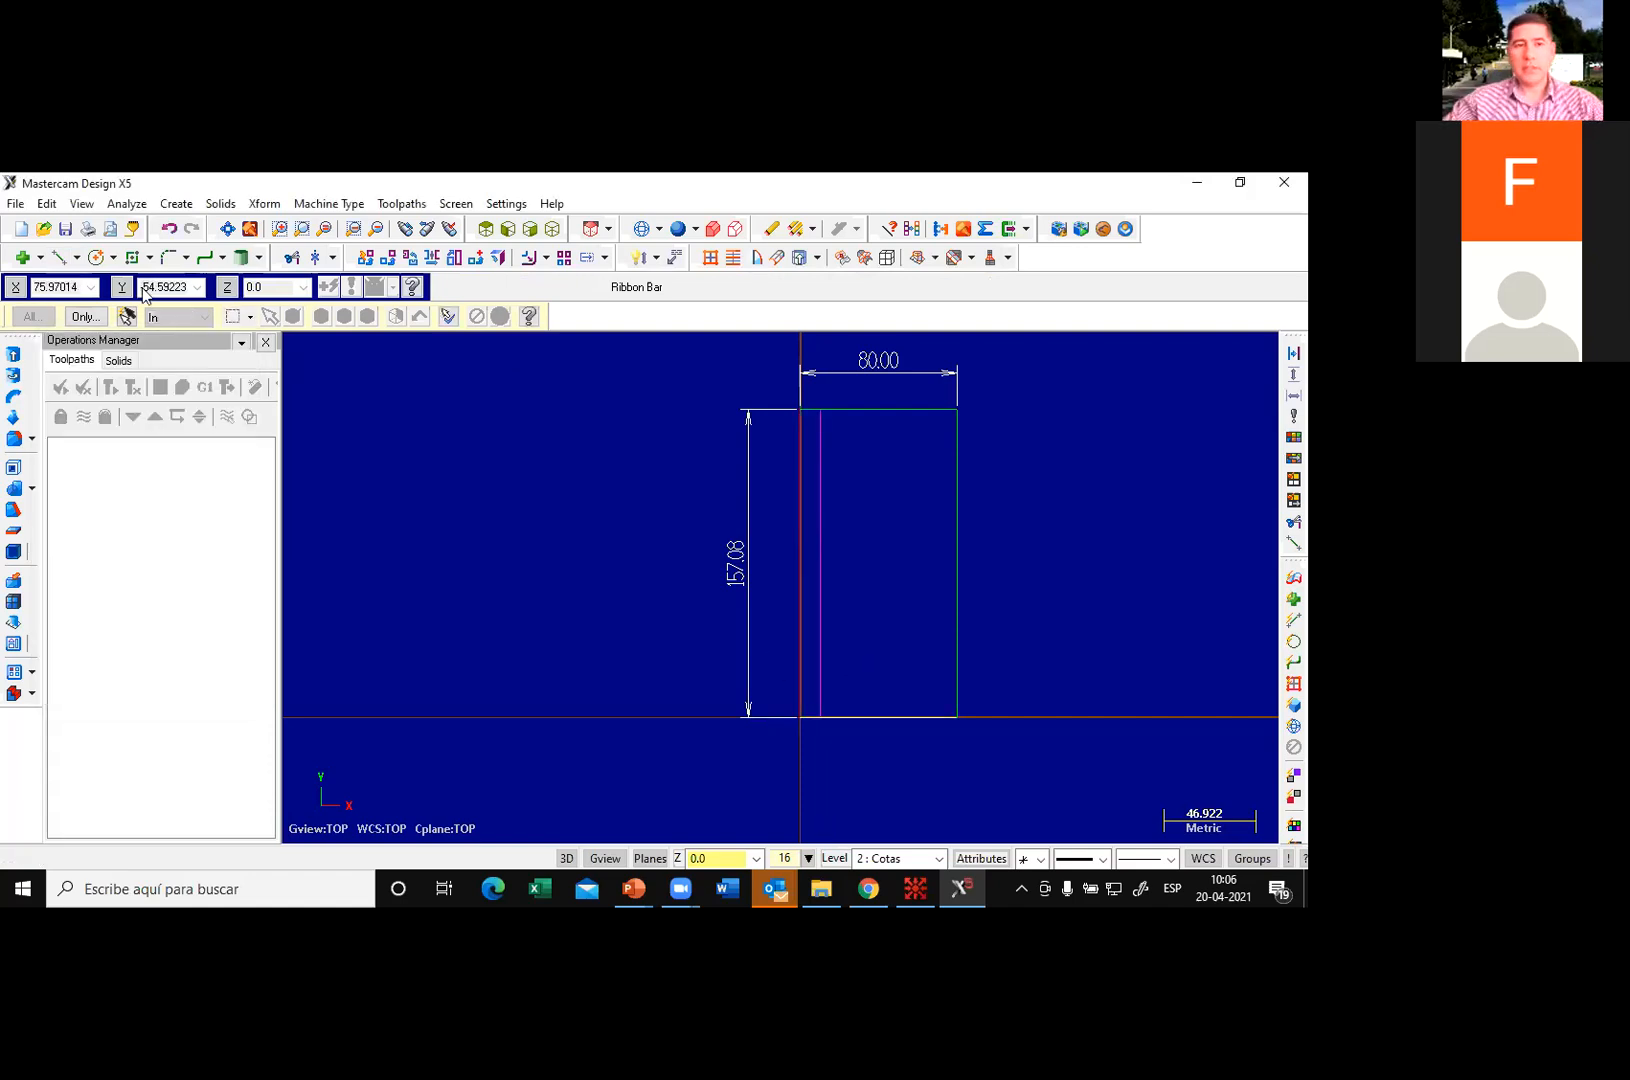
Step: Draw a 5 mm diameter circle centred where the offset vertical line meets the rectangle's lower edge
{"action": "left_click", "coordinate": [820, 717]}
{"action": "left_click", "coordinate": [850, 287]}
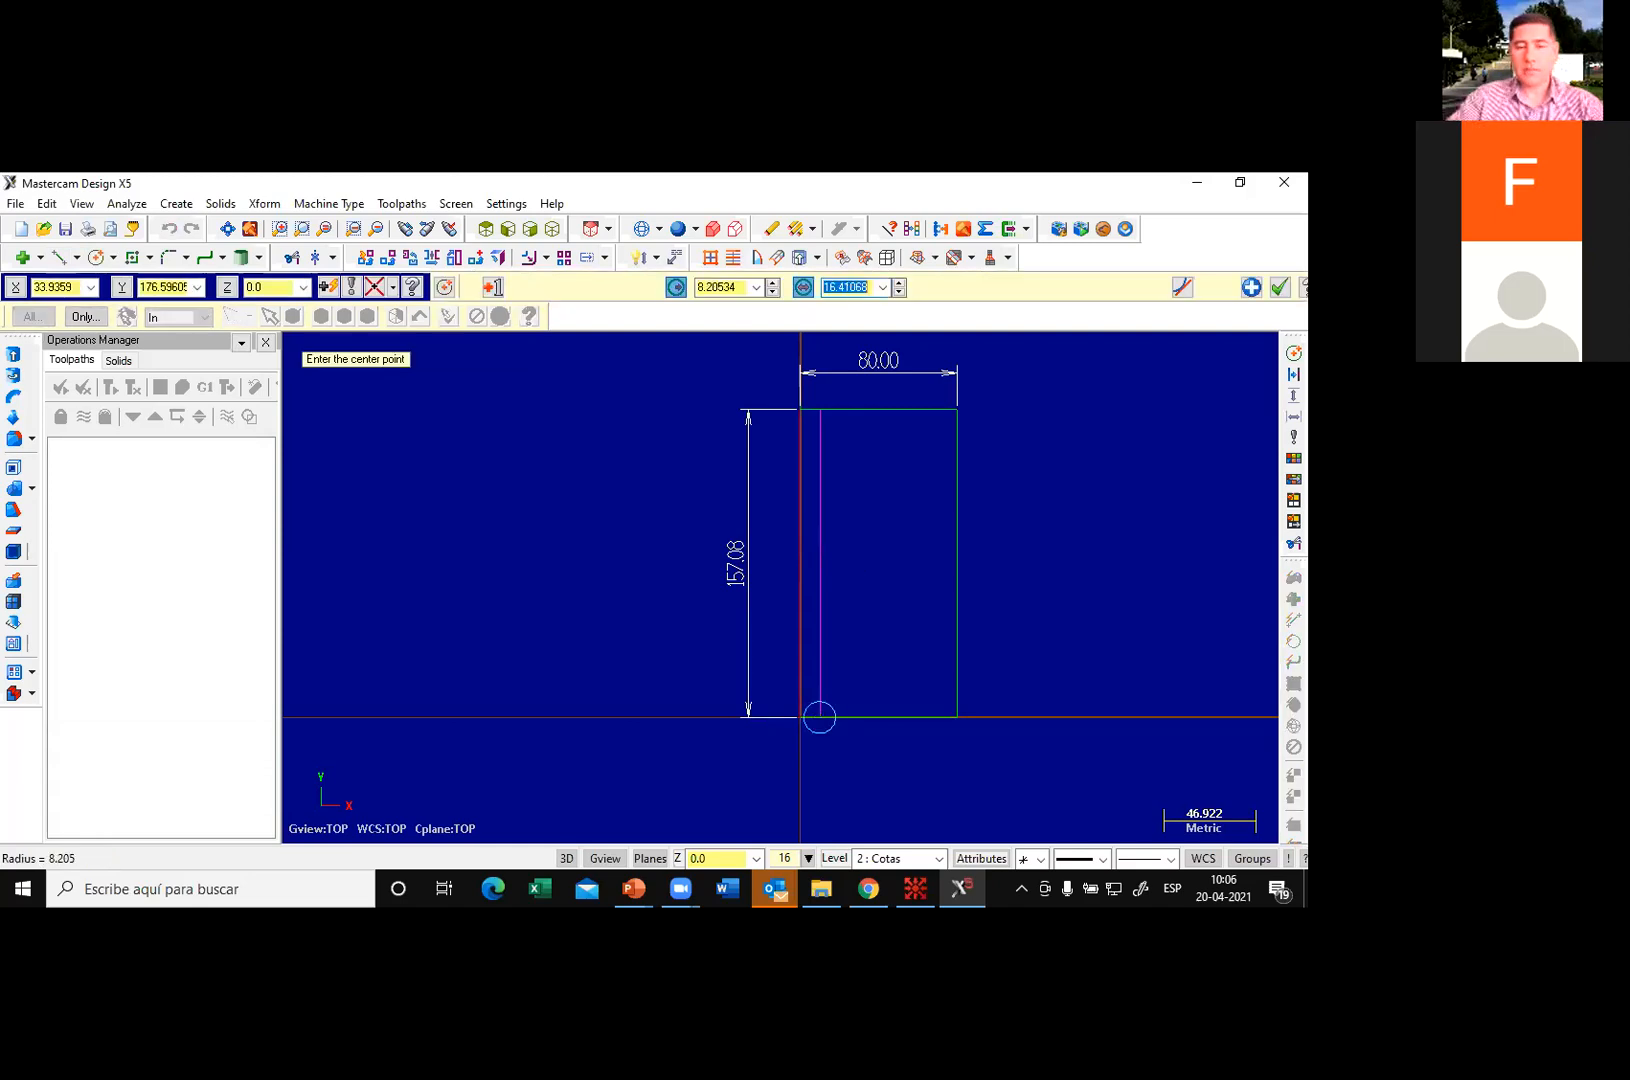
{"action": "type", "text": "10"}
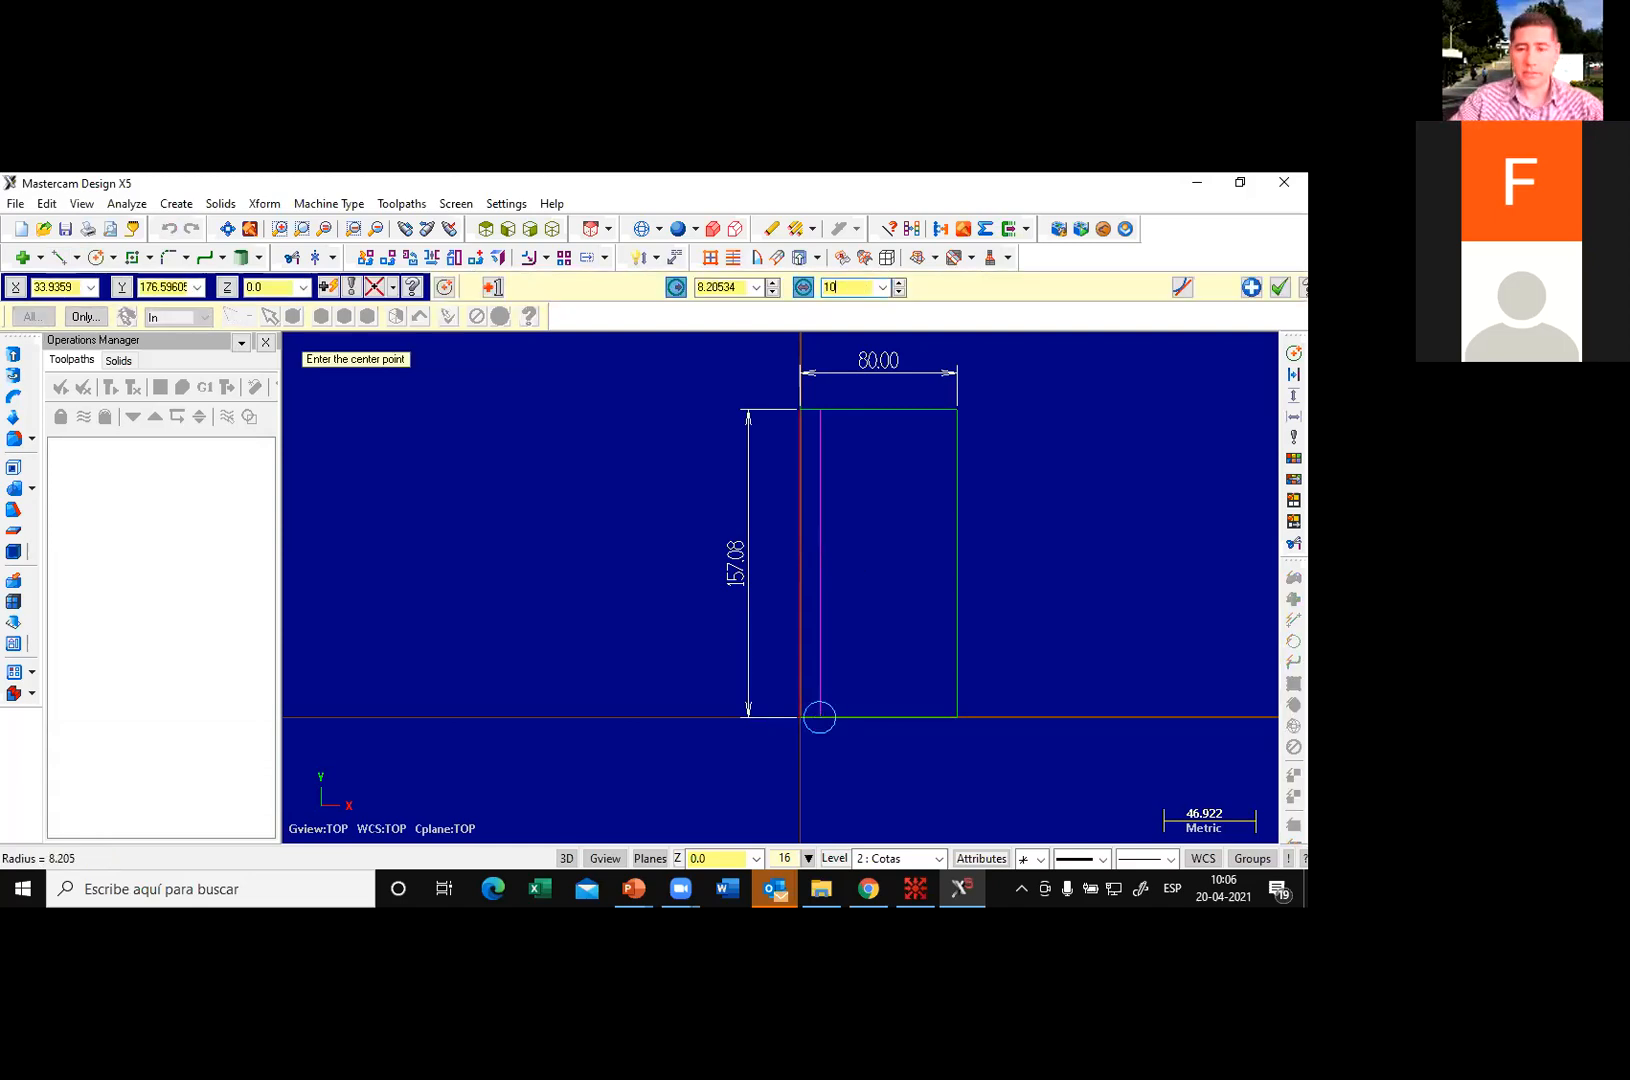
{"action": "key", "text": "BackSpace"}
{"action": "key", "text": "BackSpace"}
{"action": "type", "text": "5"}
{"action": "key", "text": "Return"}
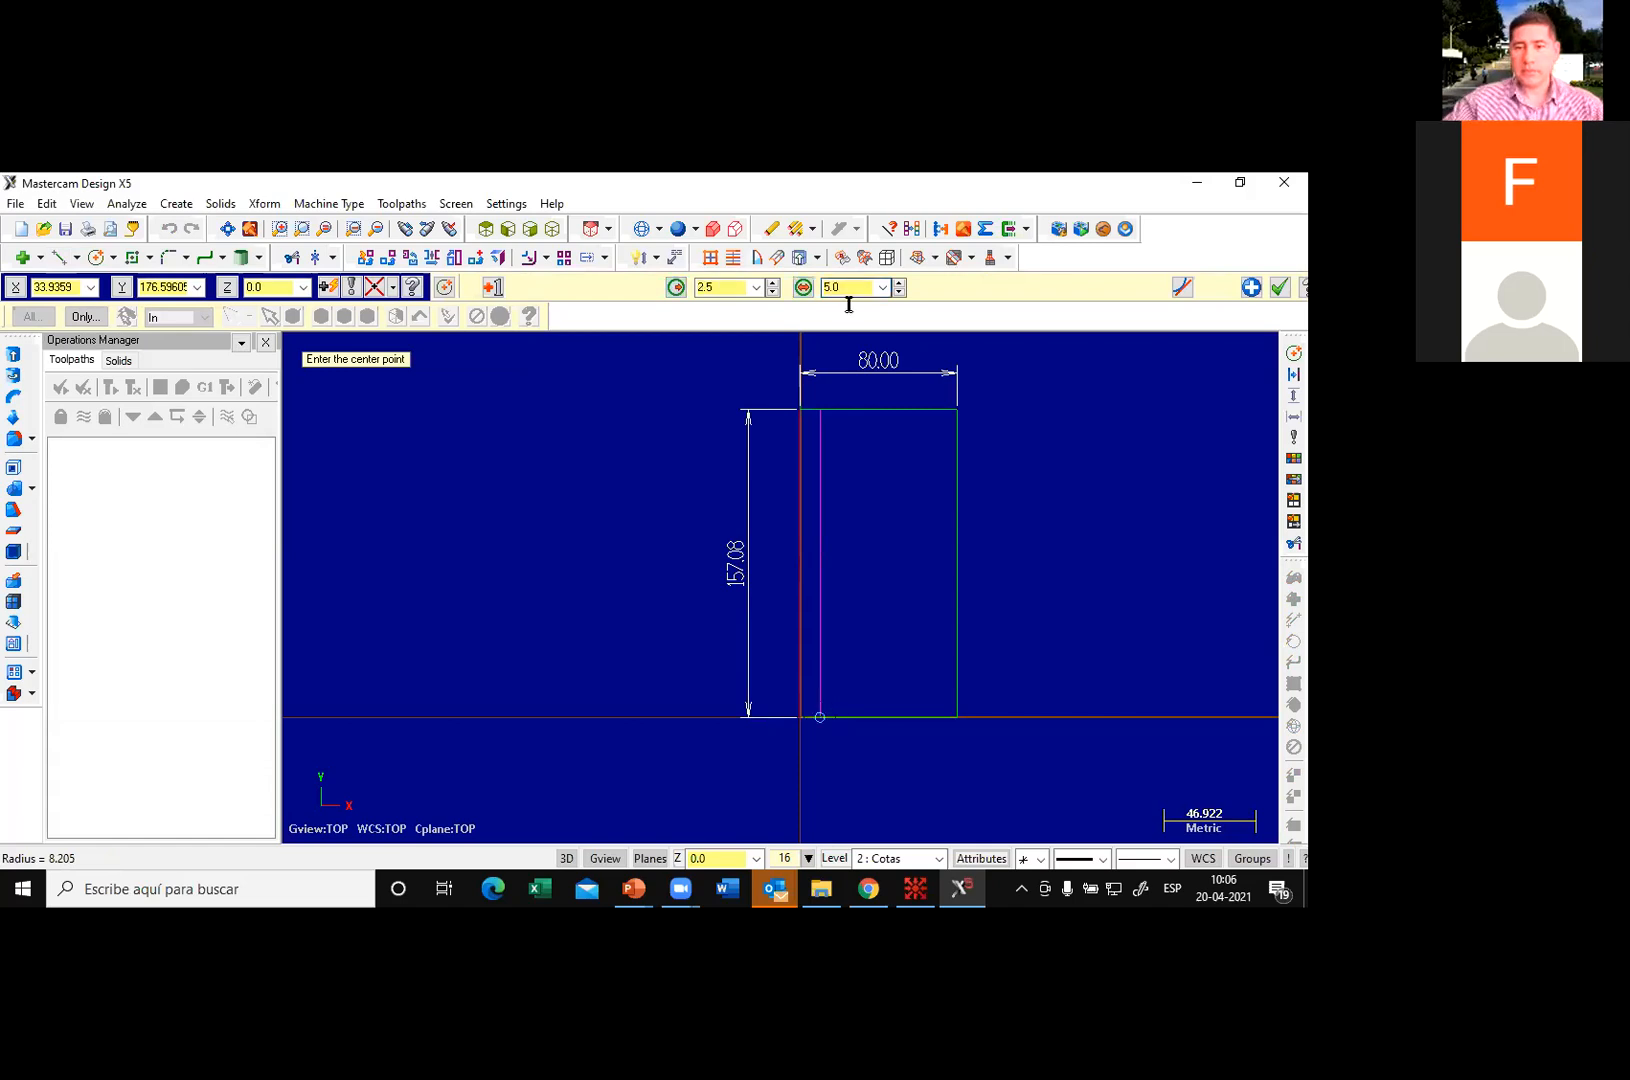
{"action": "scroll", "coordinate": [822, 721], "scroll_direction": "up", "scroll_amount": 2}
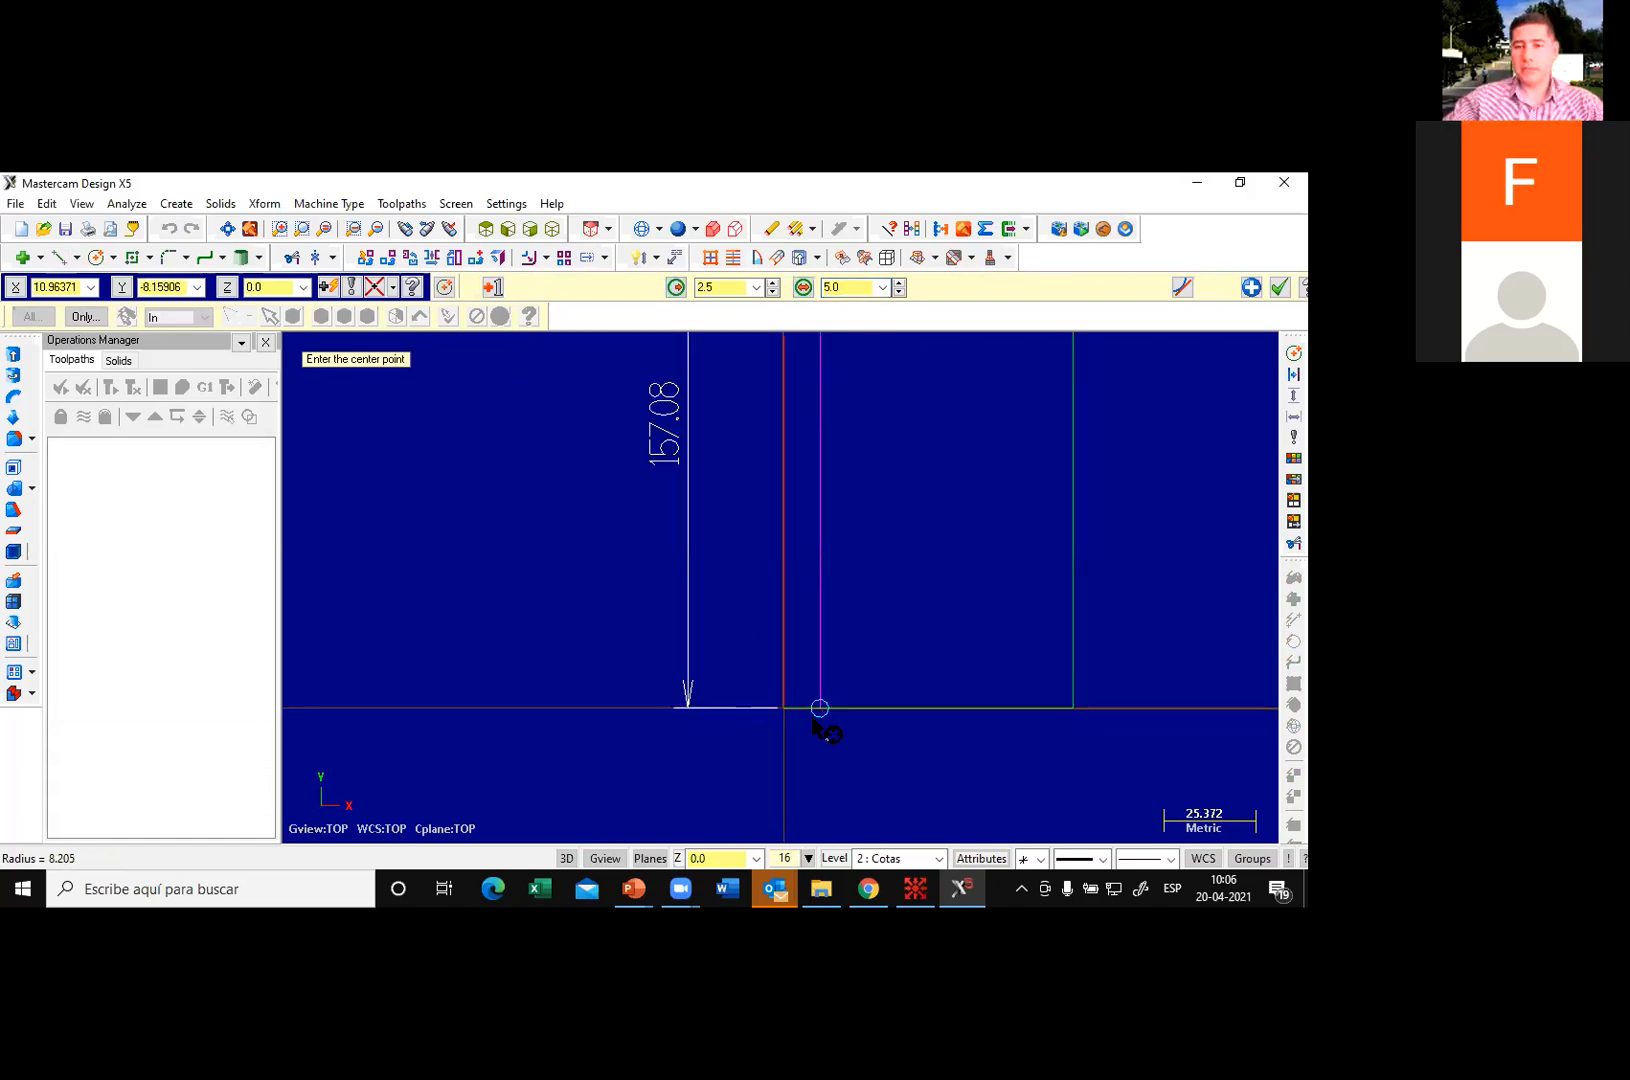
{"action": "scroll", "coordinate": [826, 724], "scroll_direction": "up", "scroll_amount": 1}
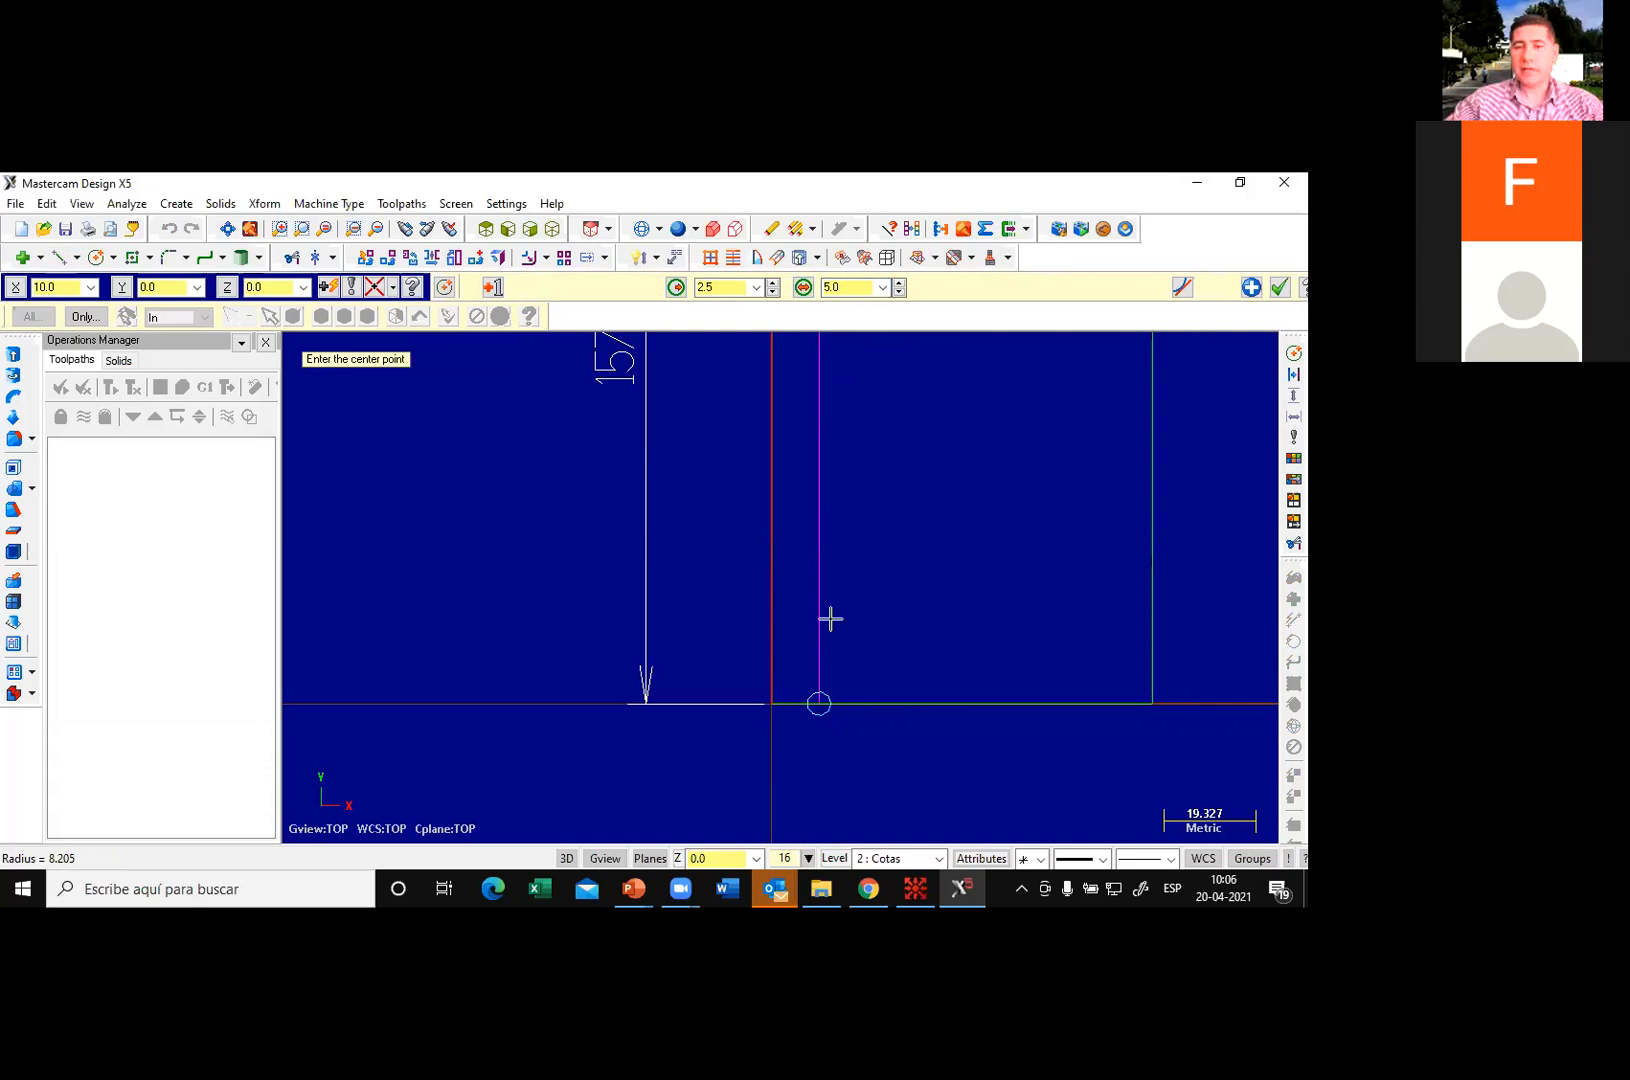
{"action": "scroll", "coordinate": [828, 644], "scroll_direction": "down", "scroll_amount": 1}
{"action": "scroll", "coordinate": [828, 644], "scroll_direction": "down", "scroll_amount": 1}
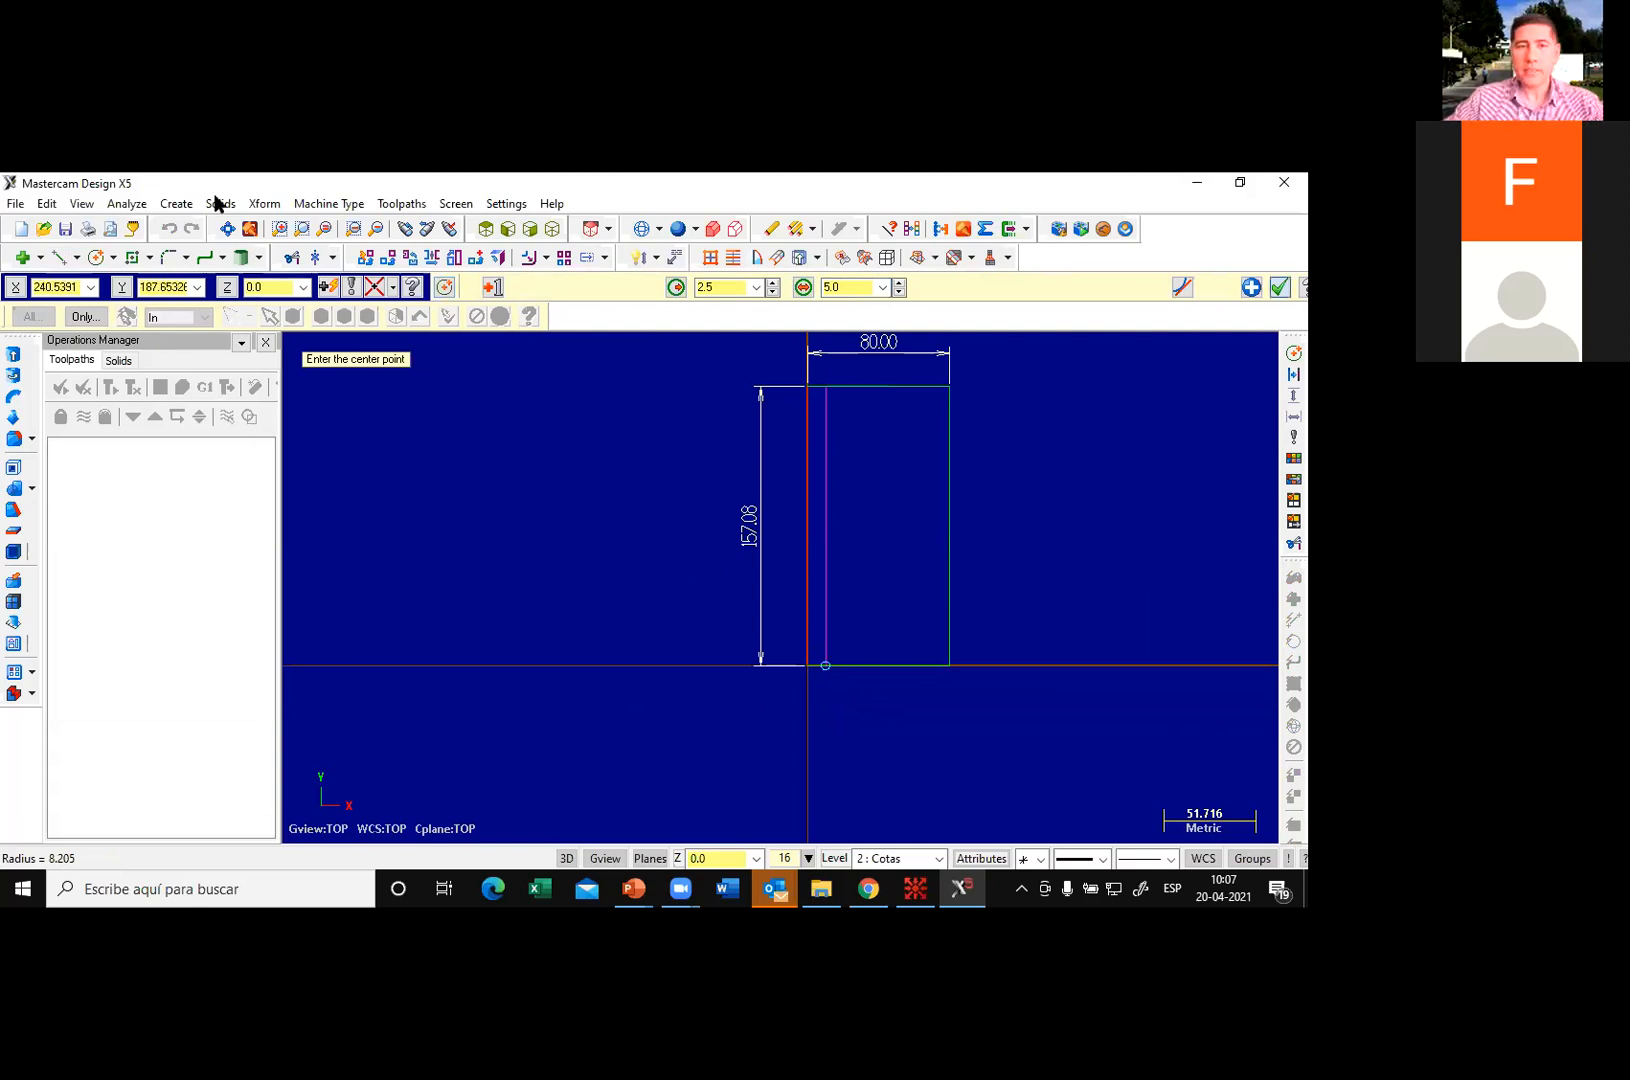
Step: Offset one copy of the rectangle's lower edge upward by 3.141592654*50*180/360
{"action": "left_click", "coordinate": [264, 203]}
{"action": "left_click", "coordinate": [293, 397]}
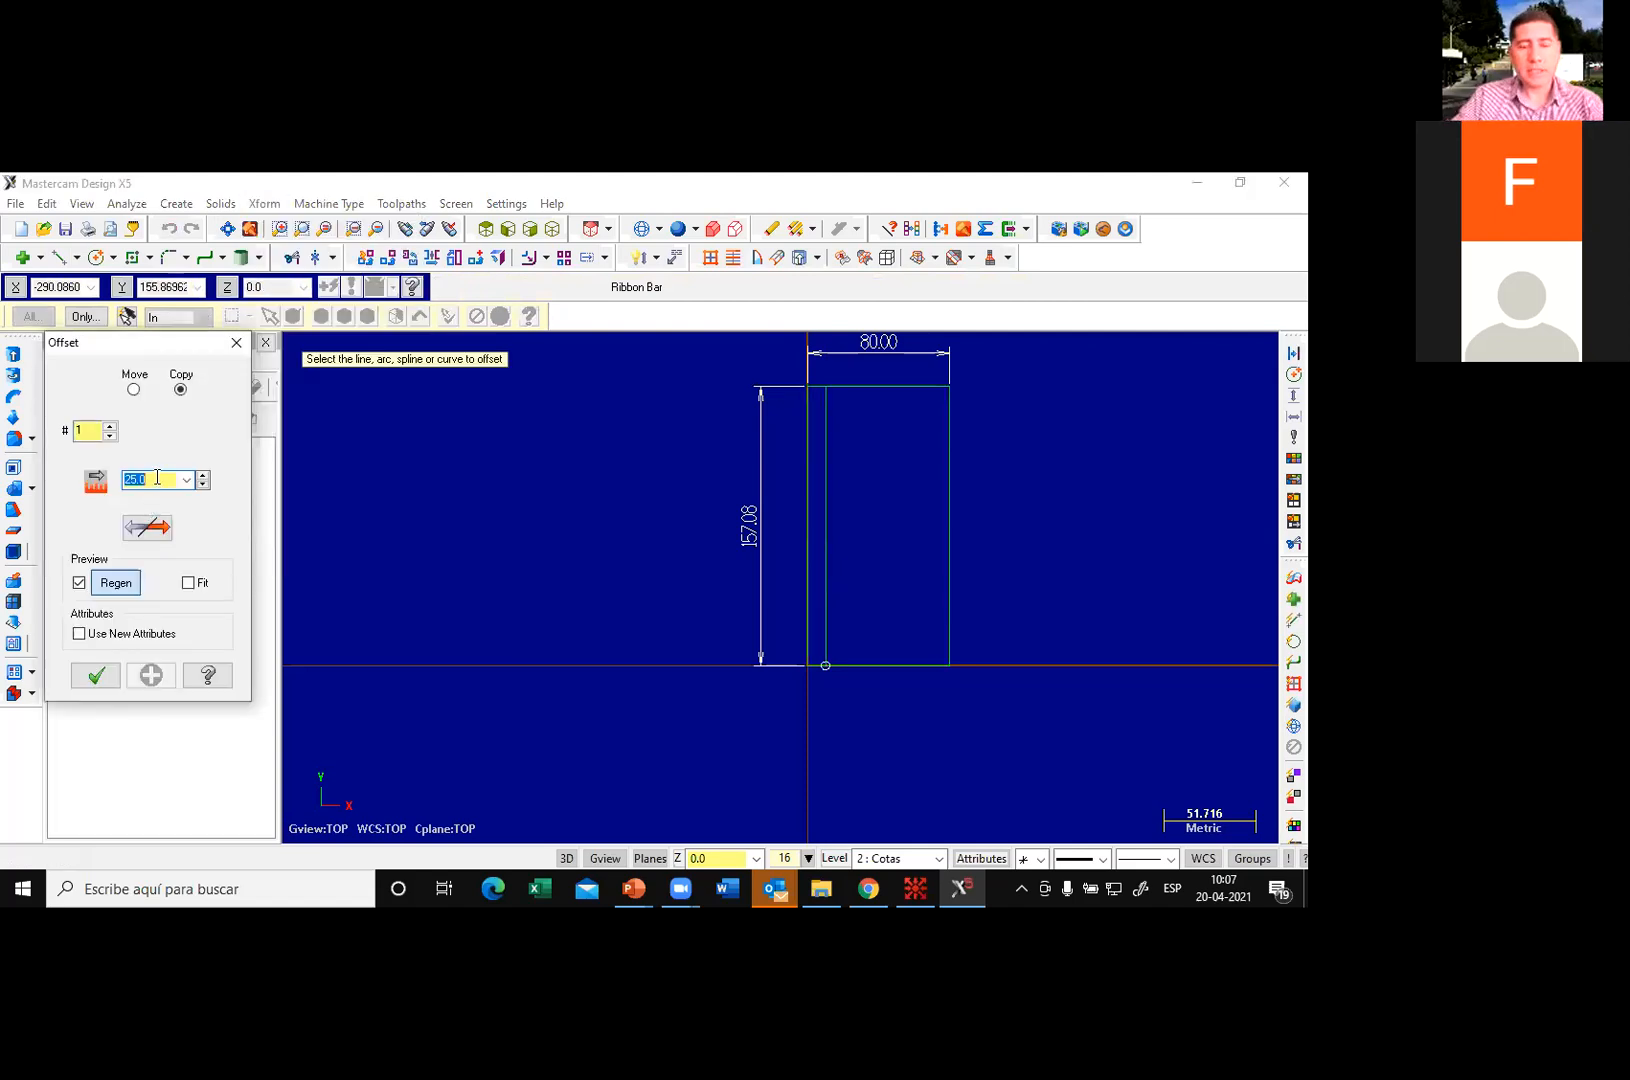
{"action": "type", "text": "3"}
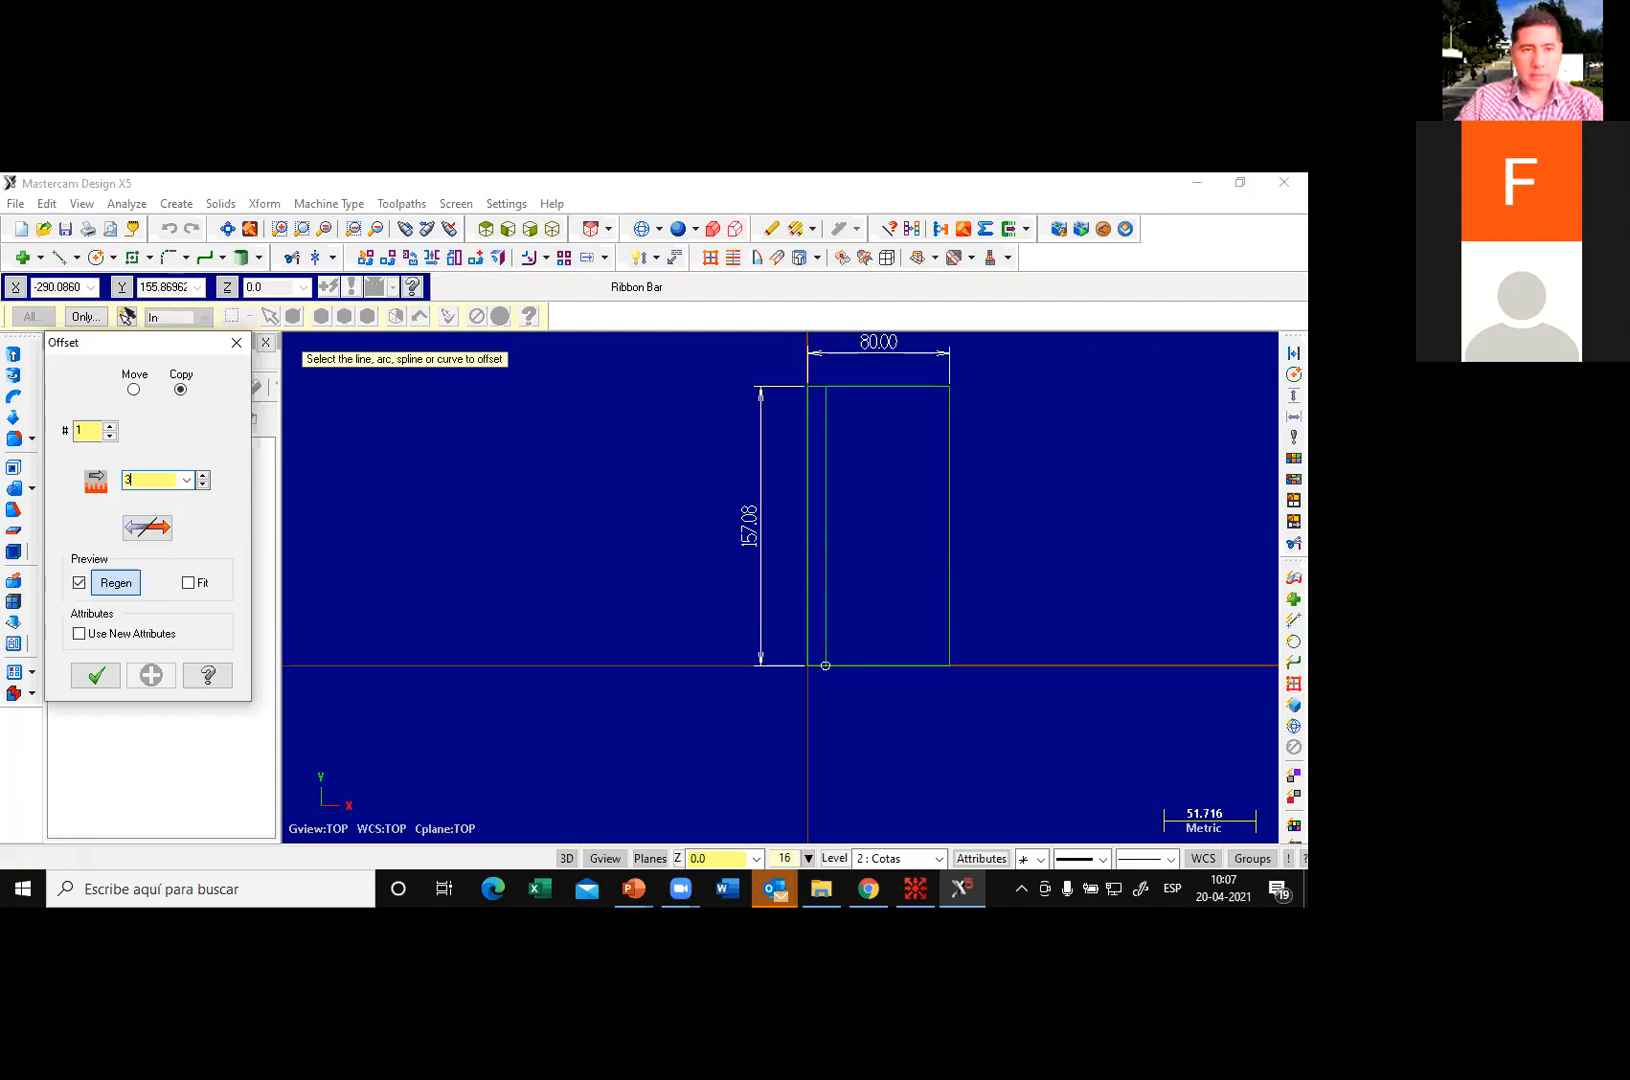
{"action": "type", "text": ".1415"}
{"action": "type", "text": "92"}
{"action": "type", "text": "6535"}
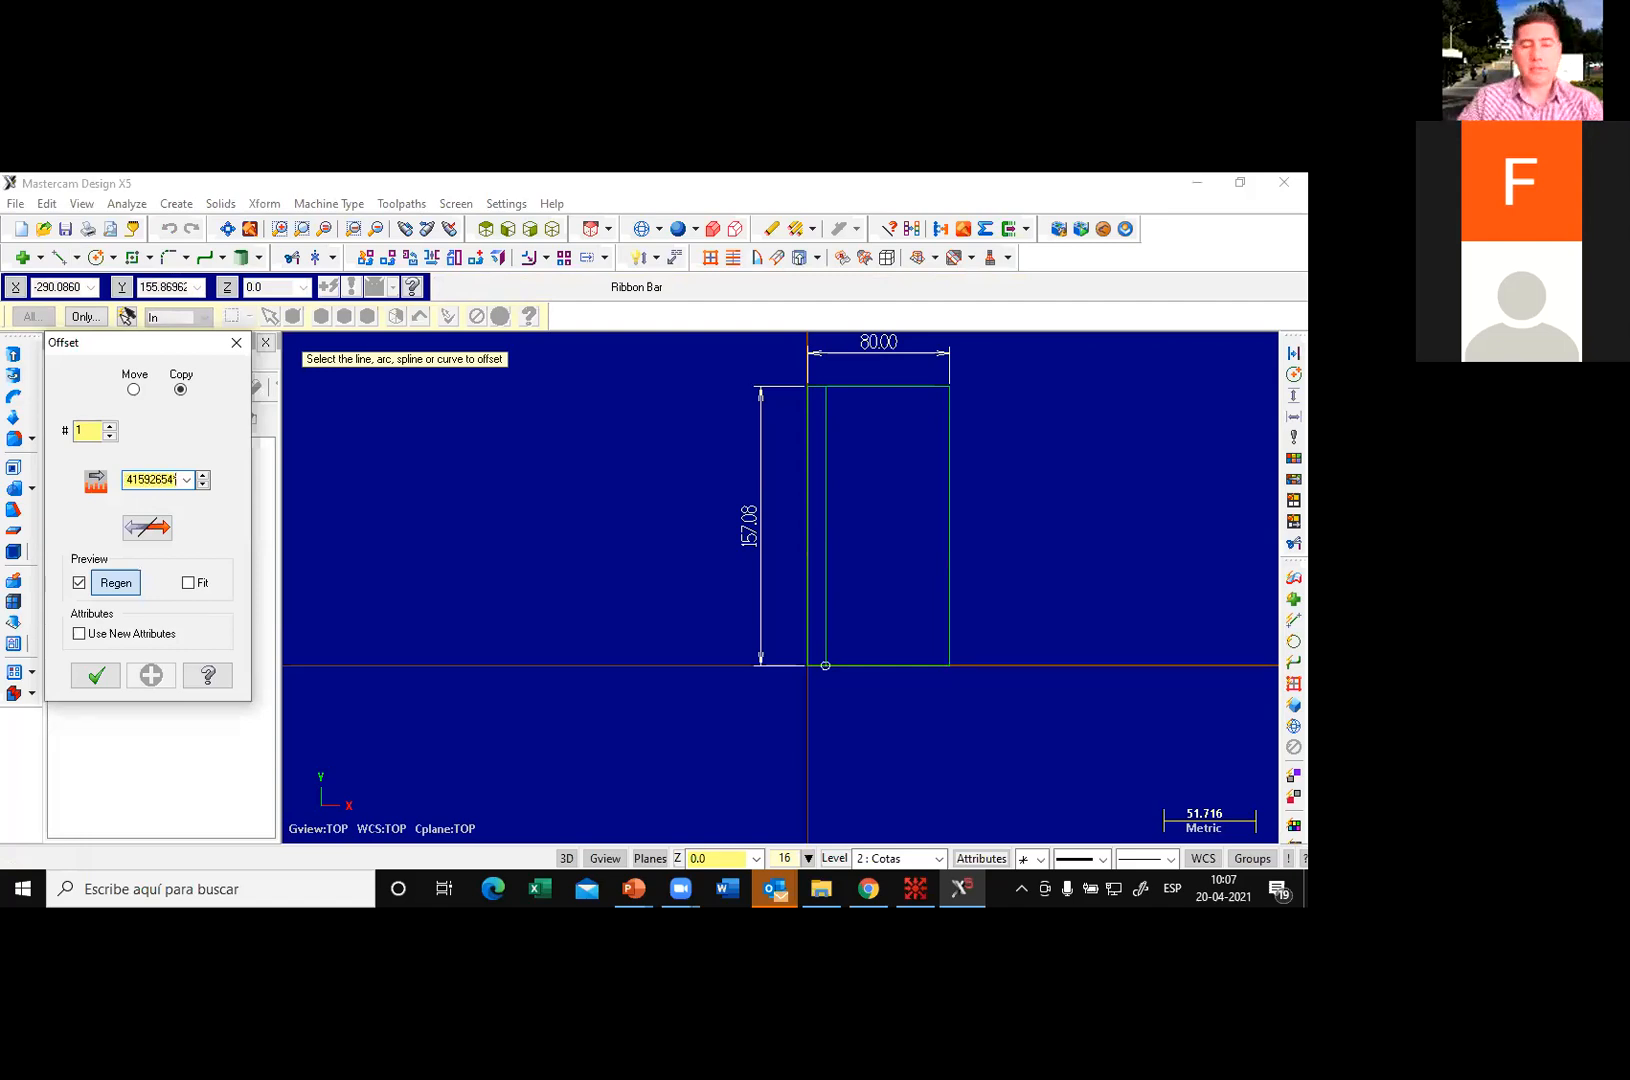
{"action": "type", "text": "*50"}
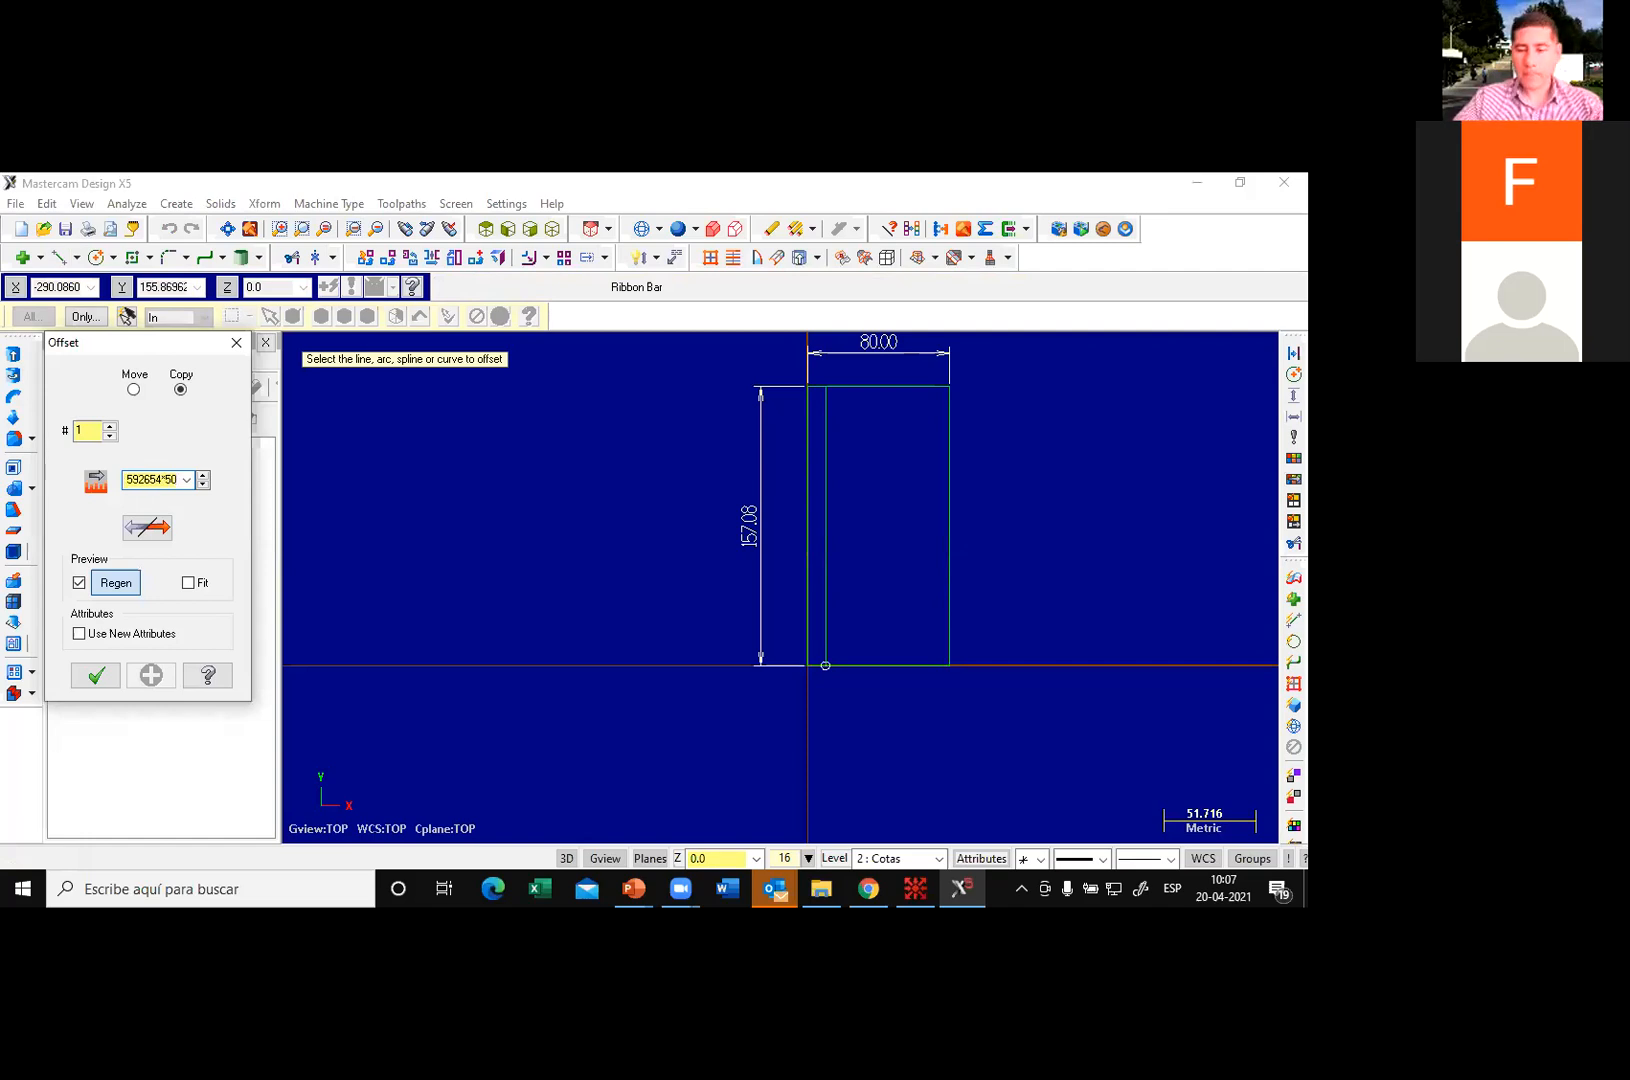
{"action": "type", "text": "*"}
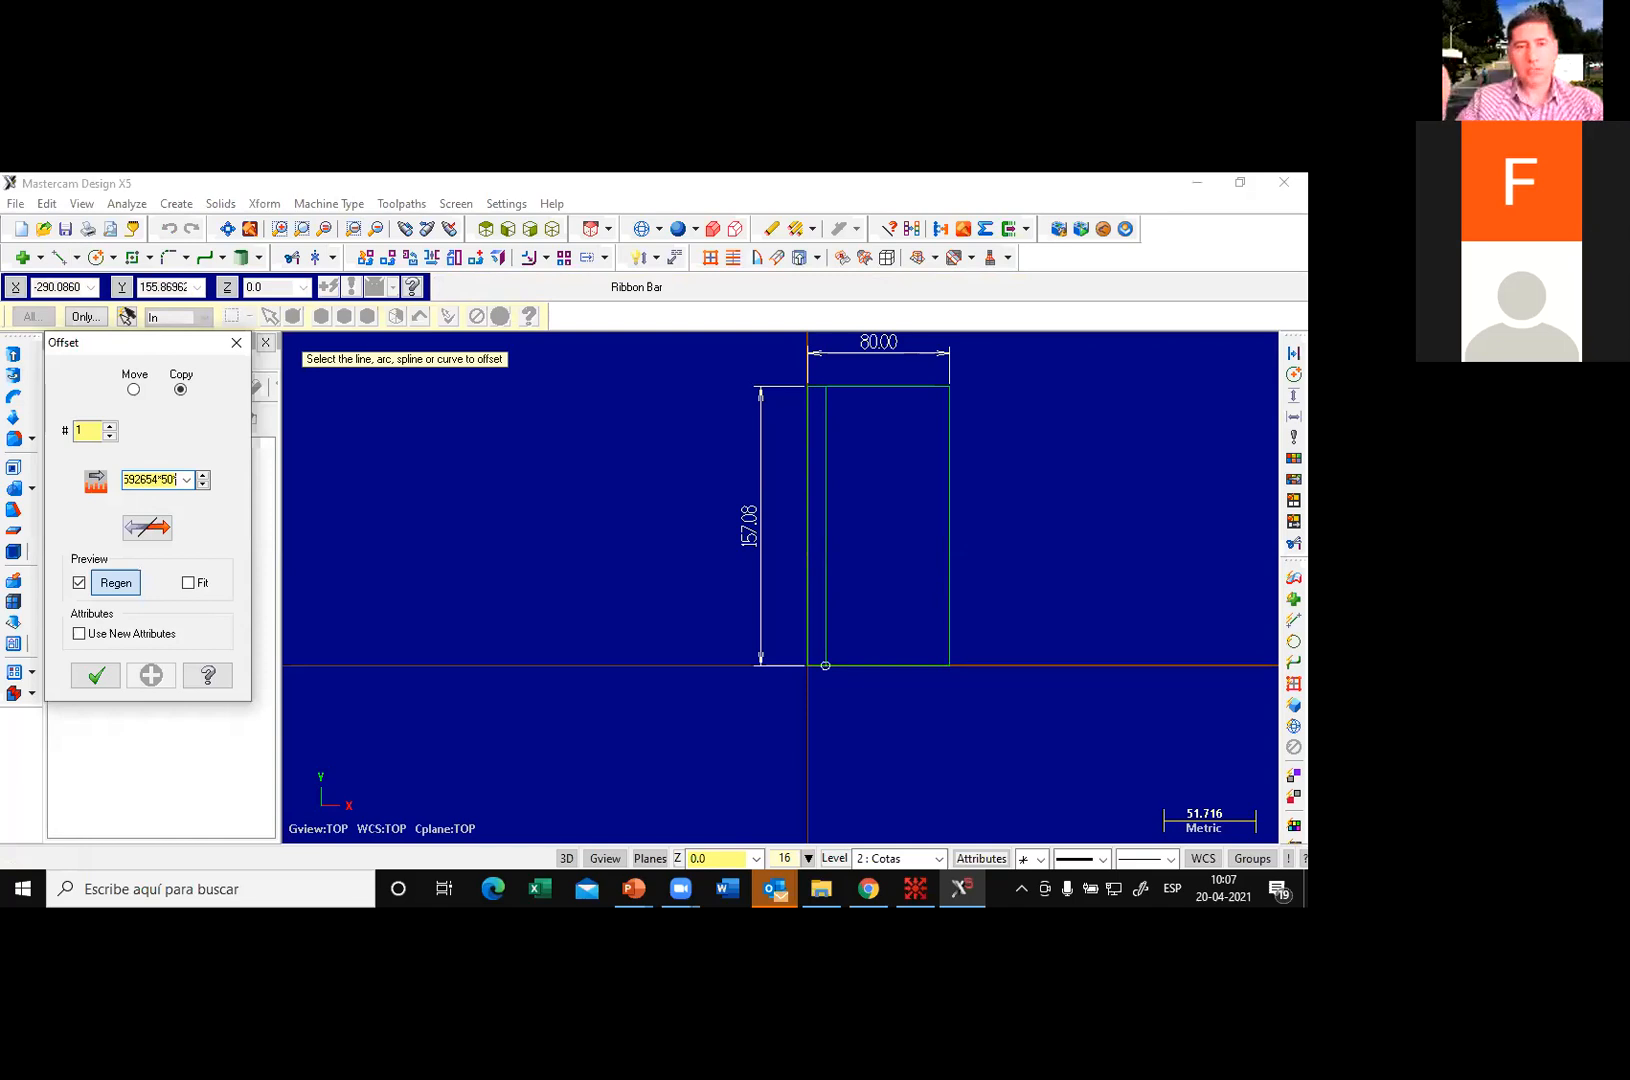
{"action": "type", "text": "180"}
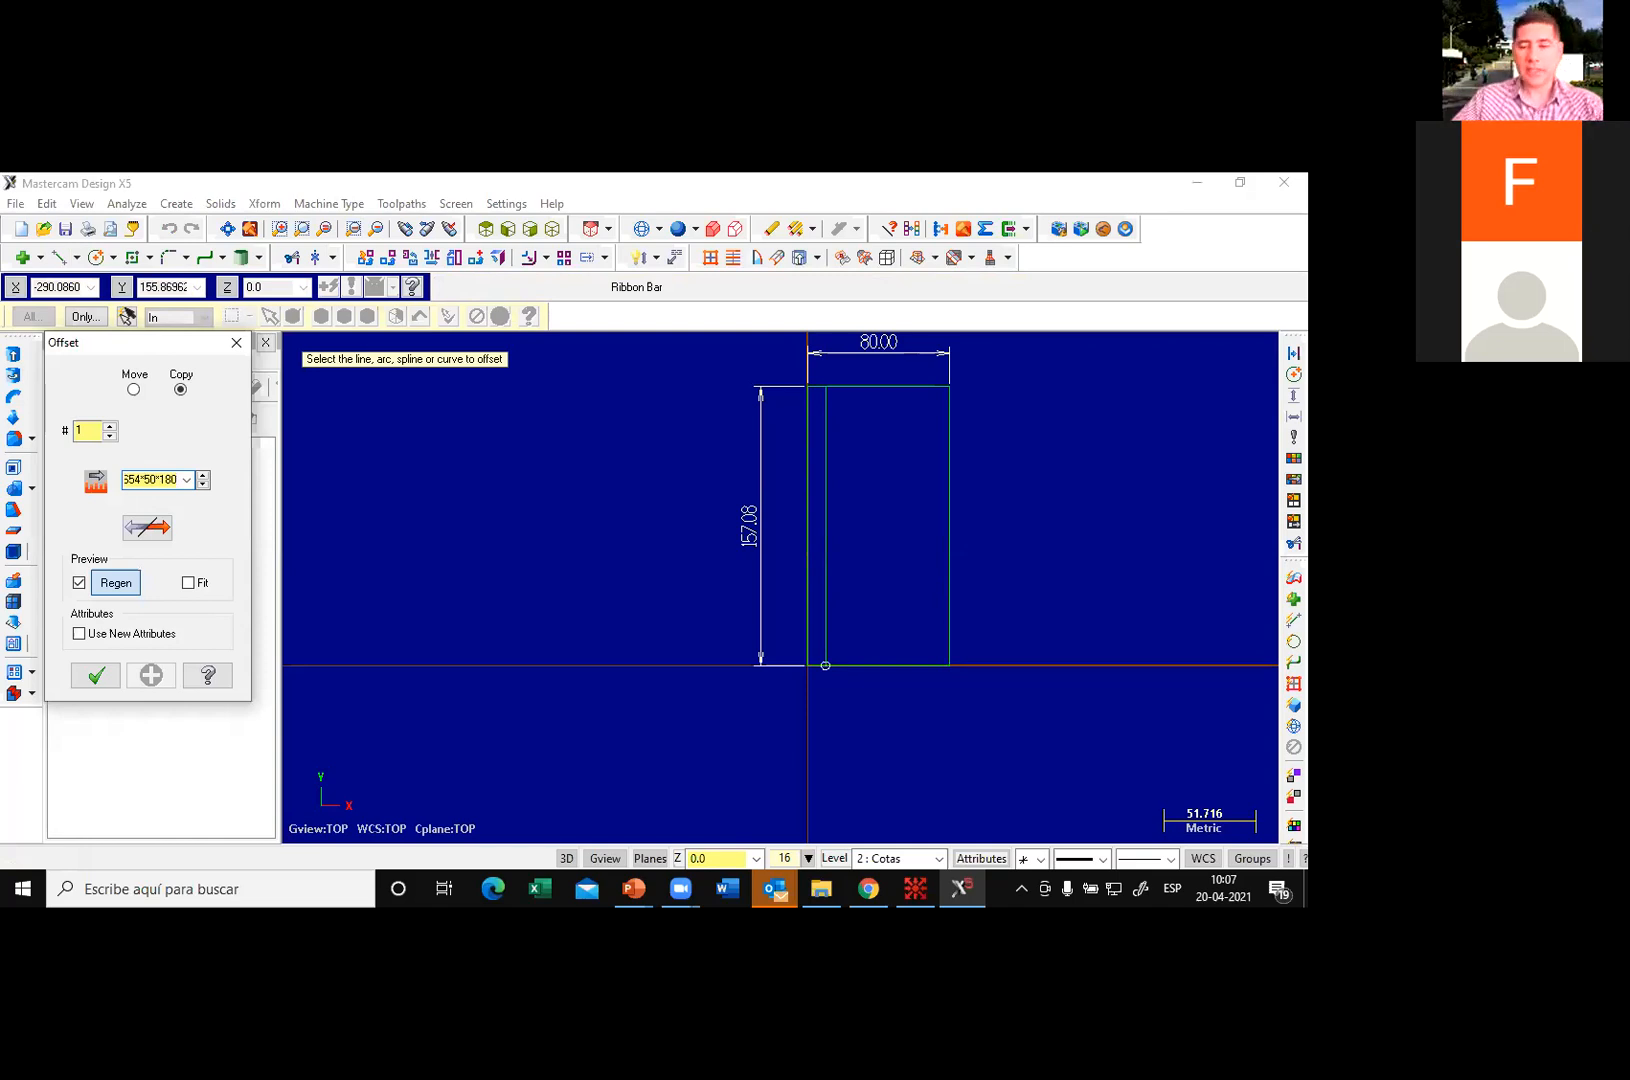
{"action": "key", "text": "Return"}
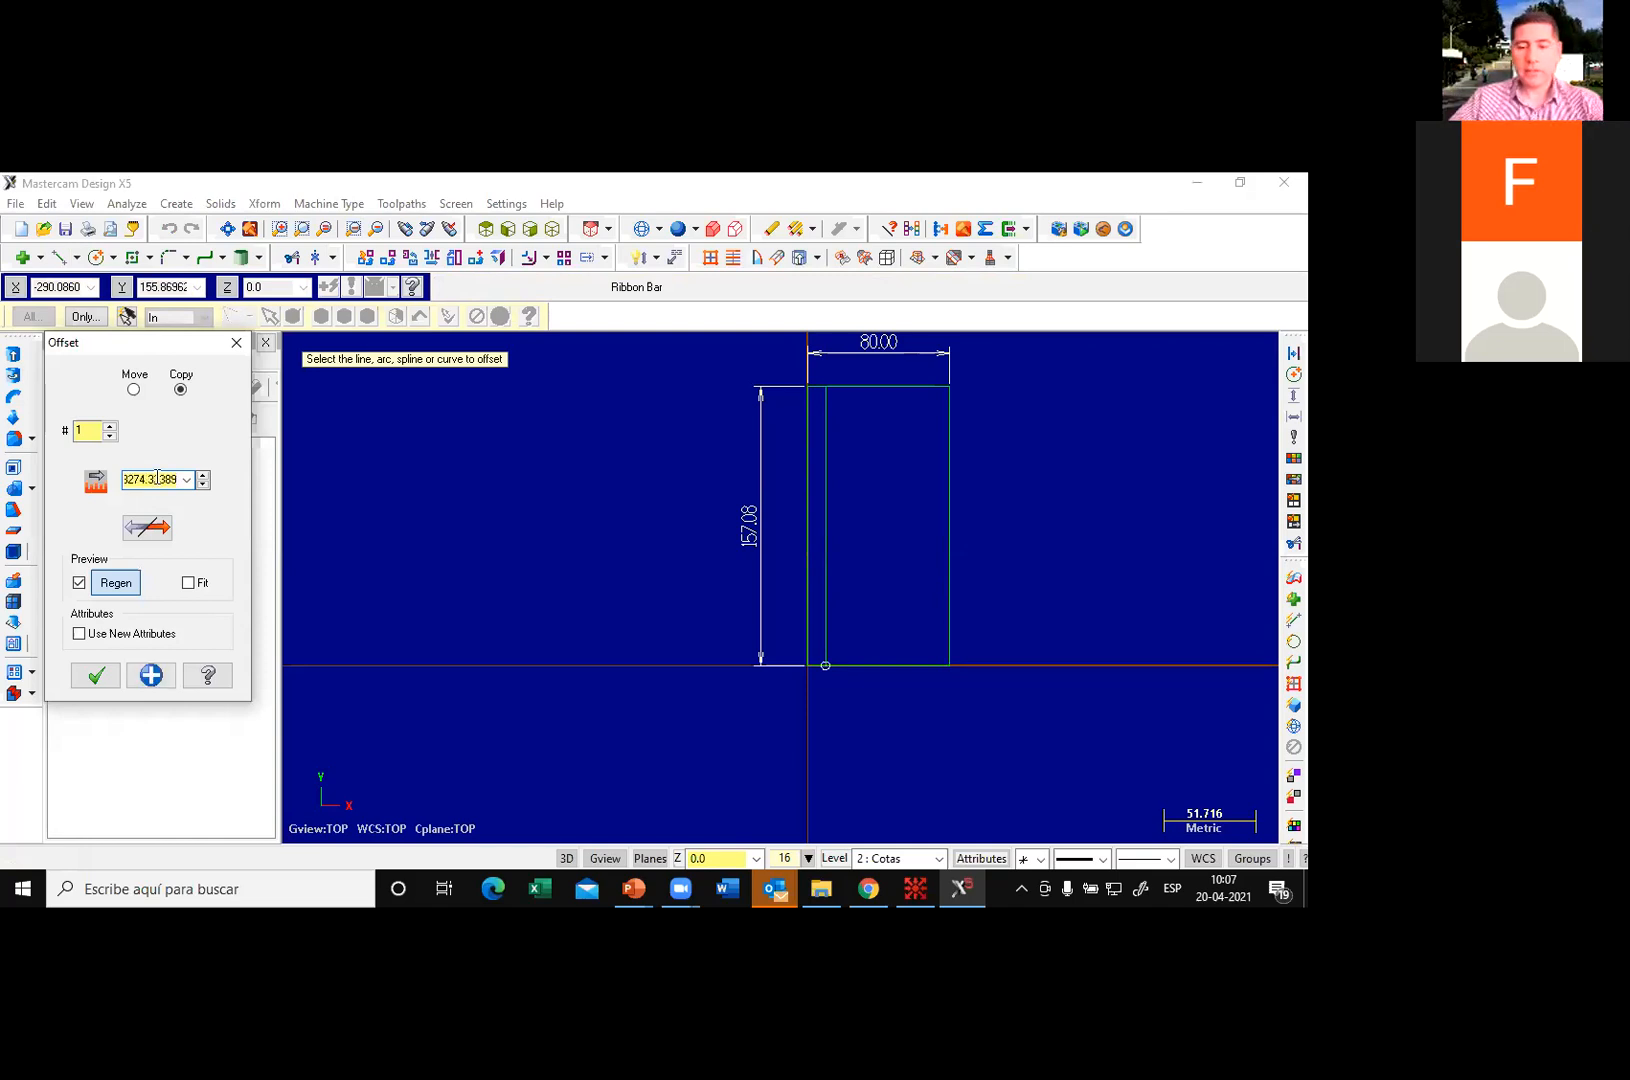
{"action": "type", "text": "/"}
{"action": "type", "text": "360"}
{"action": "key", "text": "Return"}
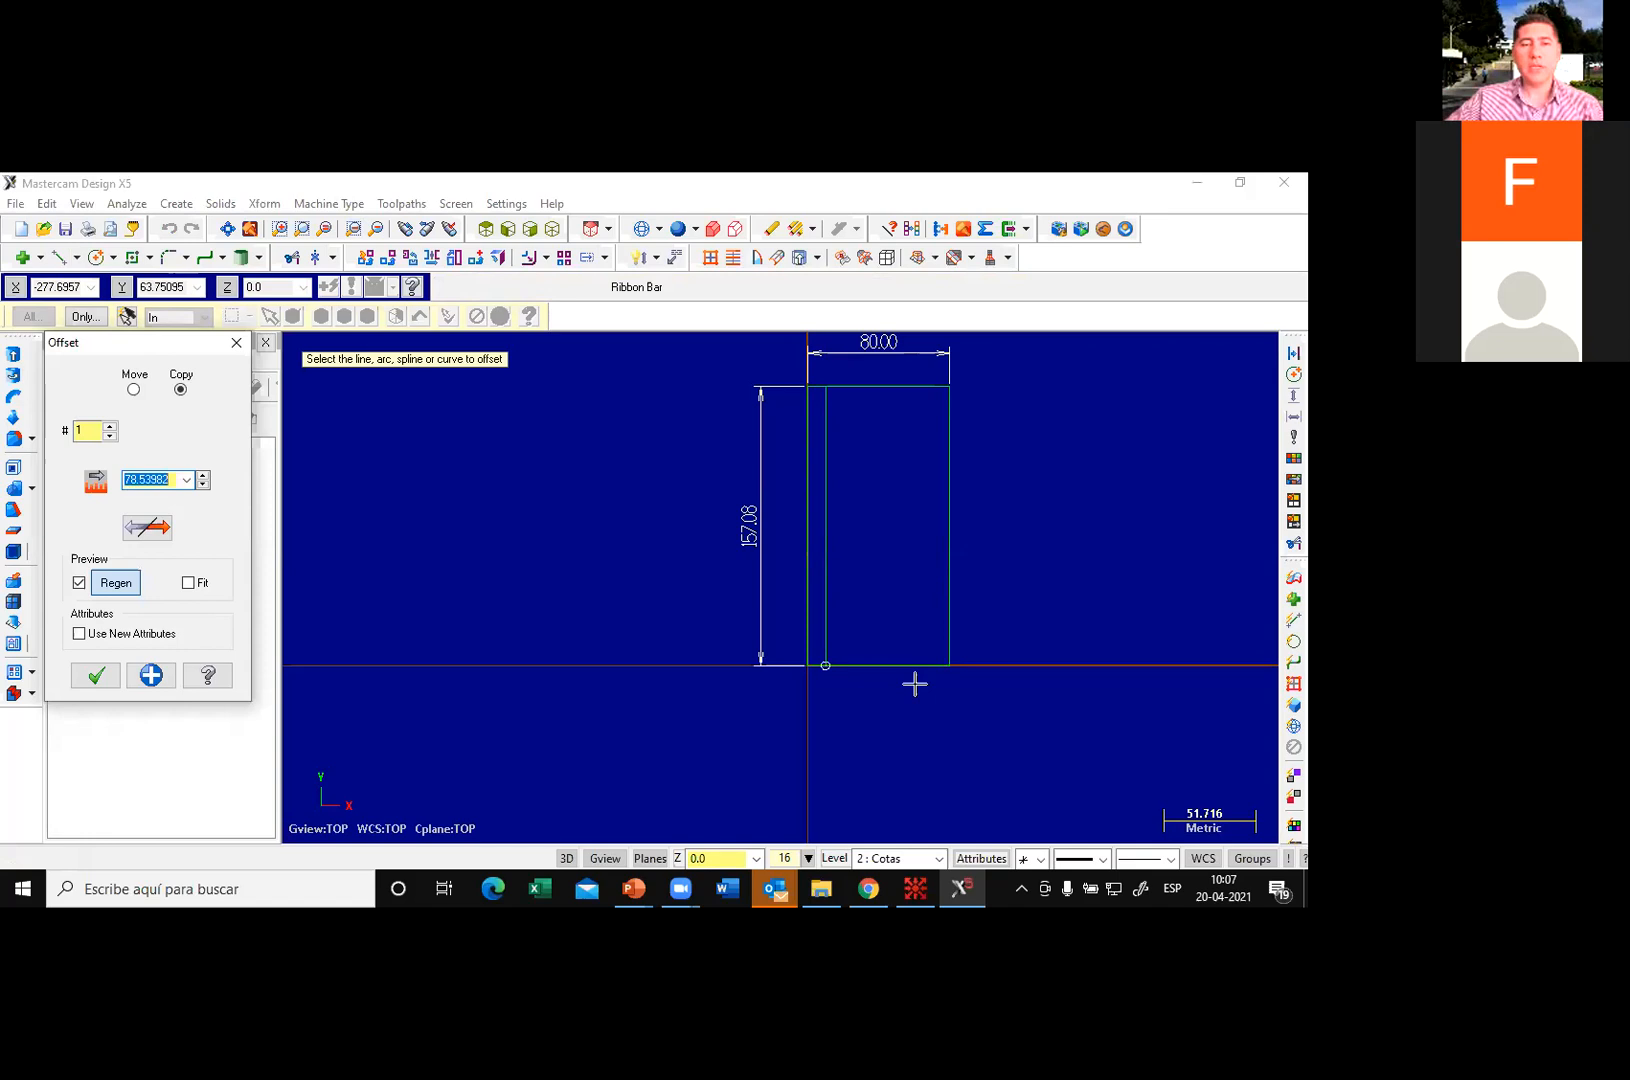
{"action": "left_click", "coordinate": [848, 664]}
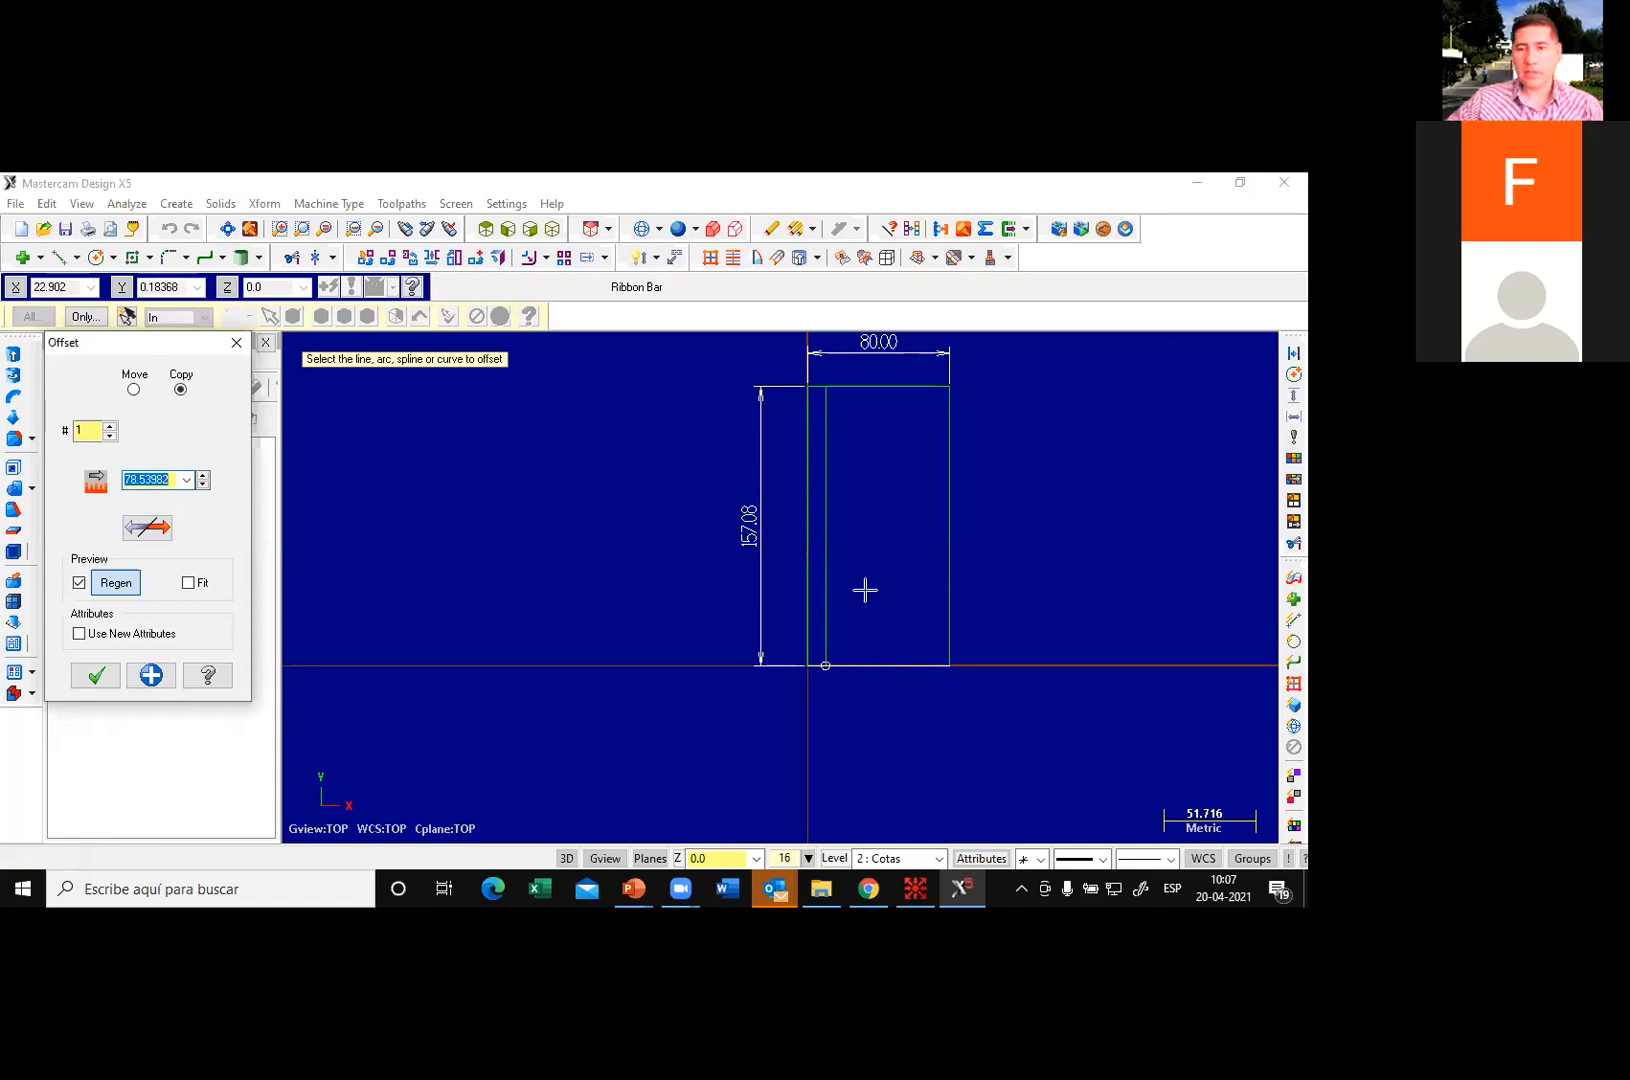
{"action": "left_click", "coordinate": [899, 626]}
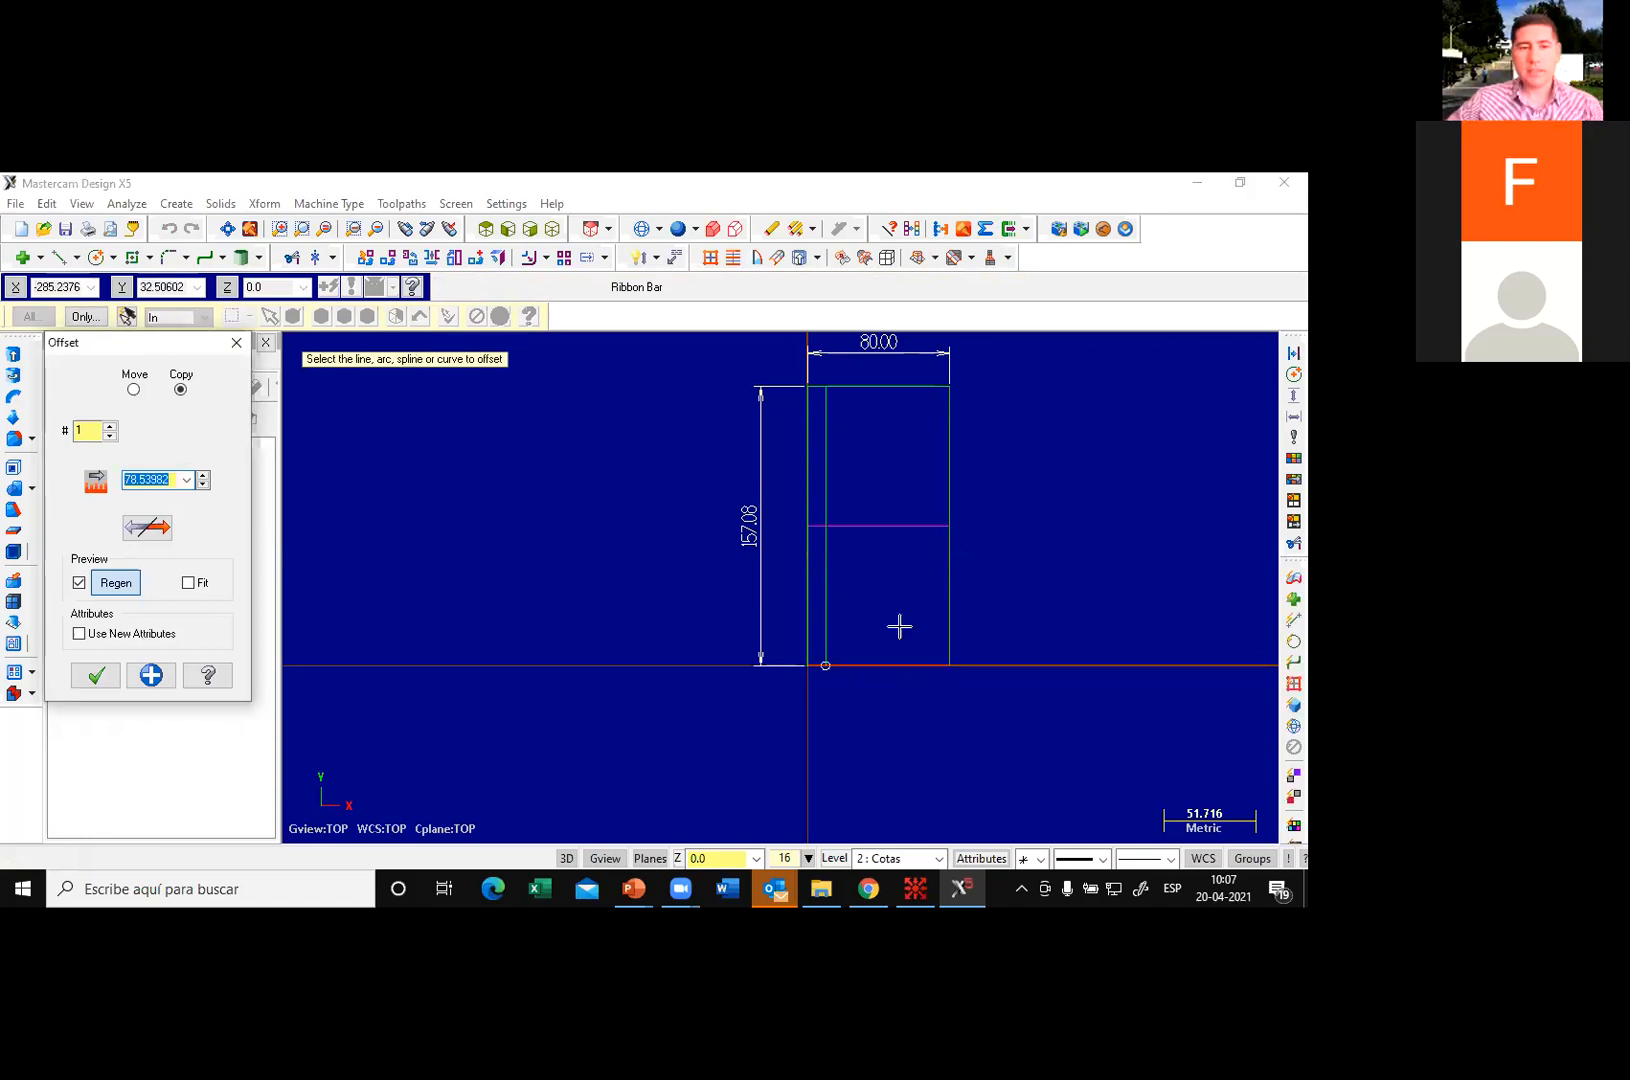
{"action": "key", "text": "Escape"}
Step: Draw a 5 mm diameter circle at the intersection of the horizontal and vertical offset lines
{"action": "scroll", "coordinate": [827, 520], "scroll_direction": "up", "scroll_amount": 2}
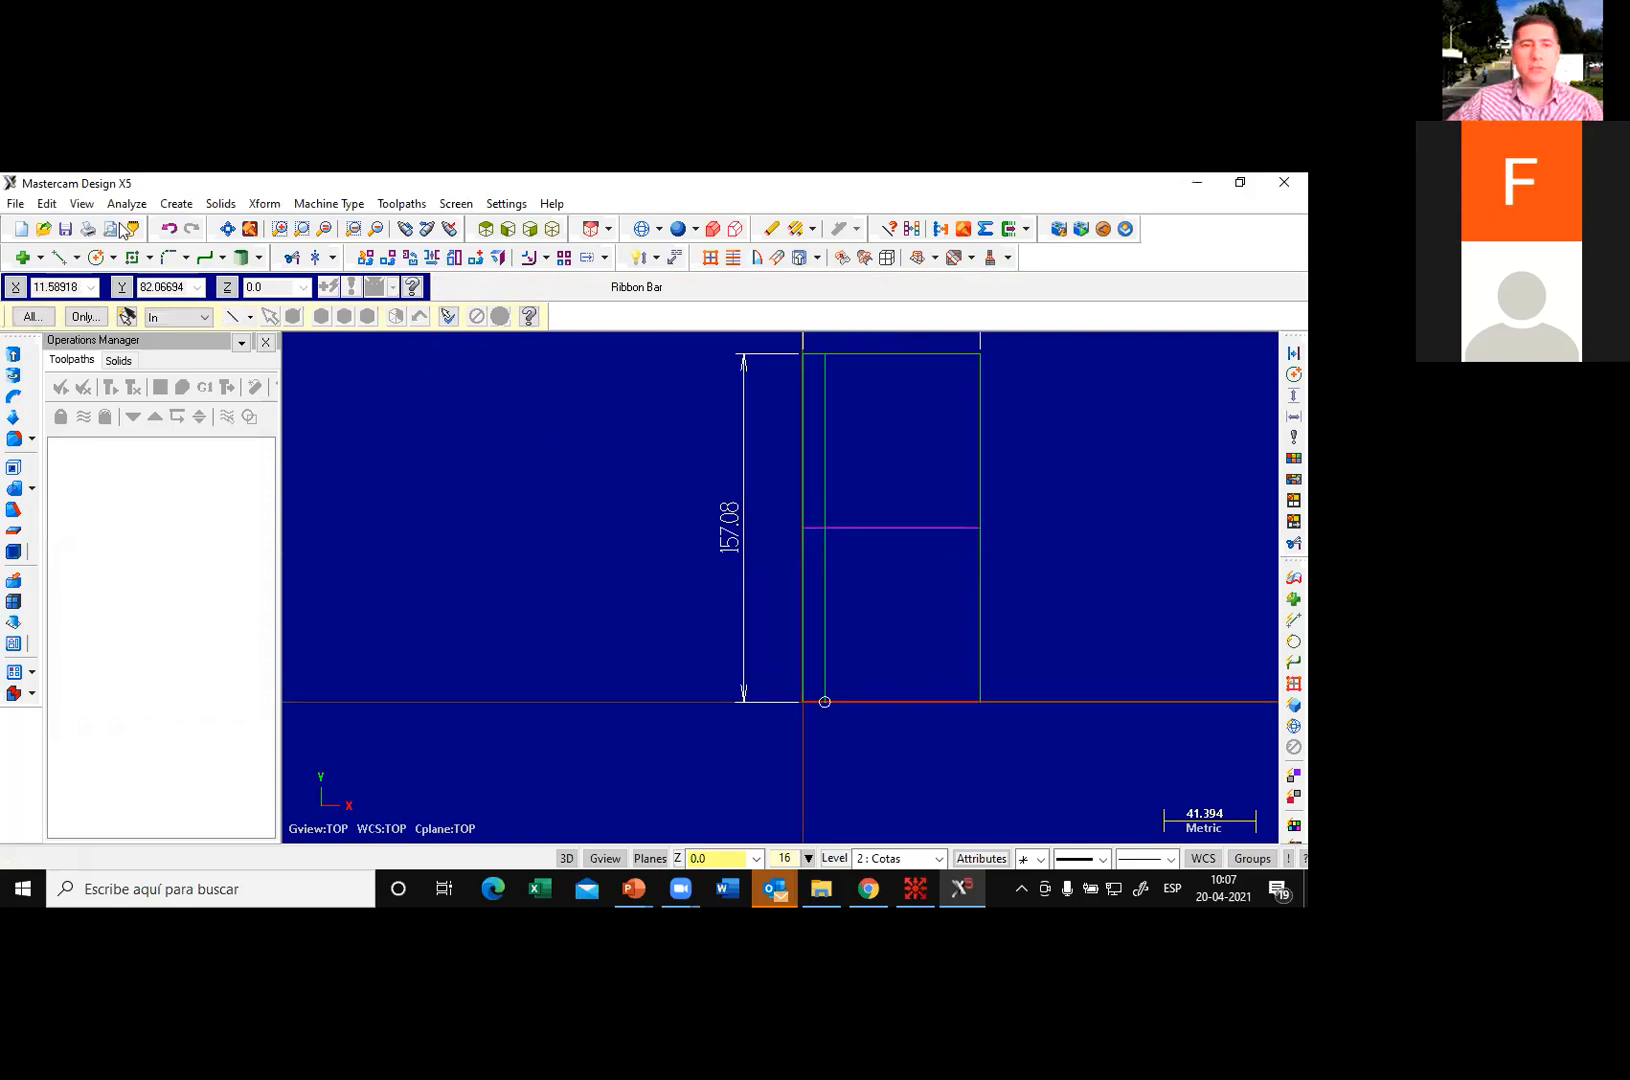
{"action": "left_click", "coordinate": [824, 529]}
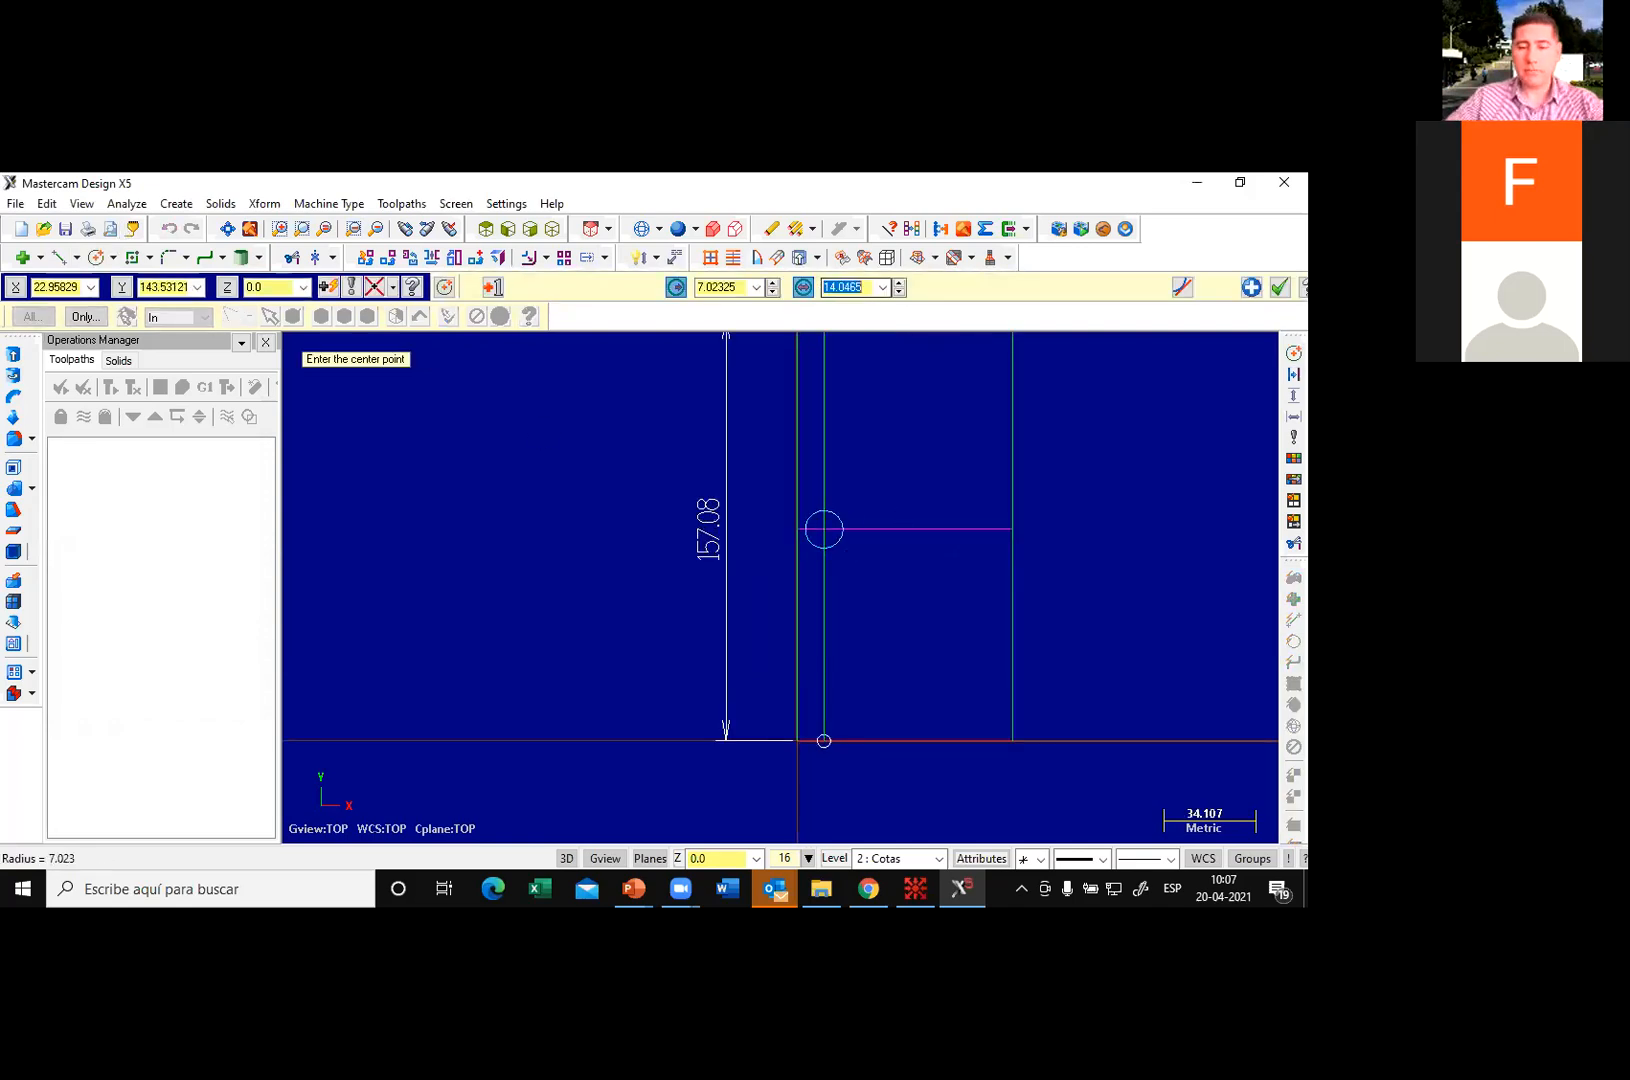
{"action": "type", "text": "5"}
{"action": "key", "text": "Return"}
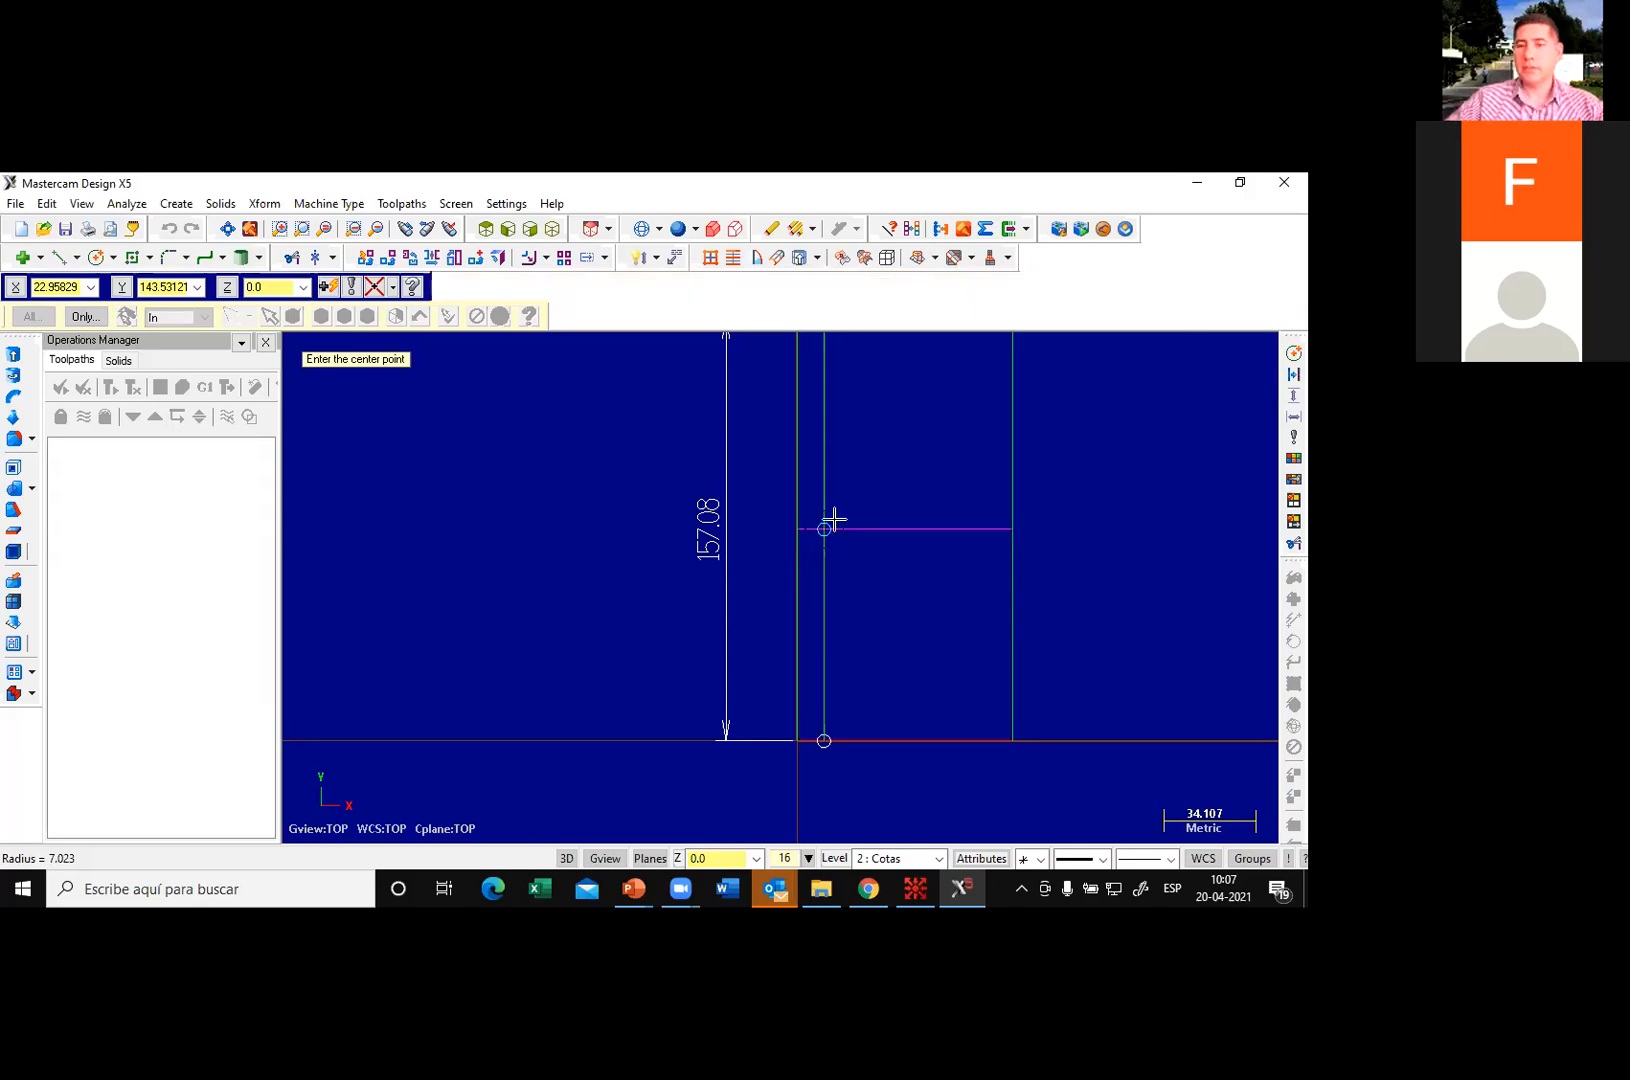
{"action": "key", "text": "Escape"}
Step: Add a vertical dimension from the rectangle's lower left corner to the upper circle's centre, placed between the rectangle and its overall height dimension
{"action": "scroll", "coordinate": [833, 520], "scroll_direction": "down", "scroll_amount": 1}
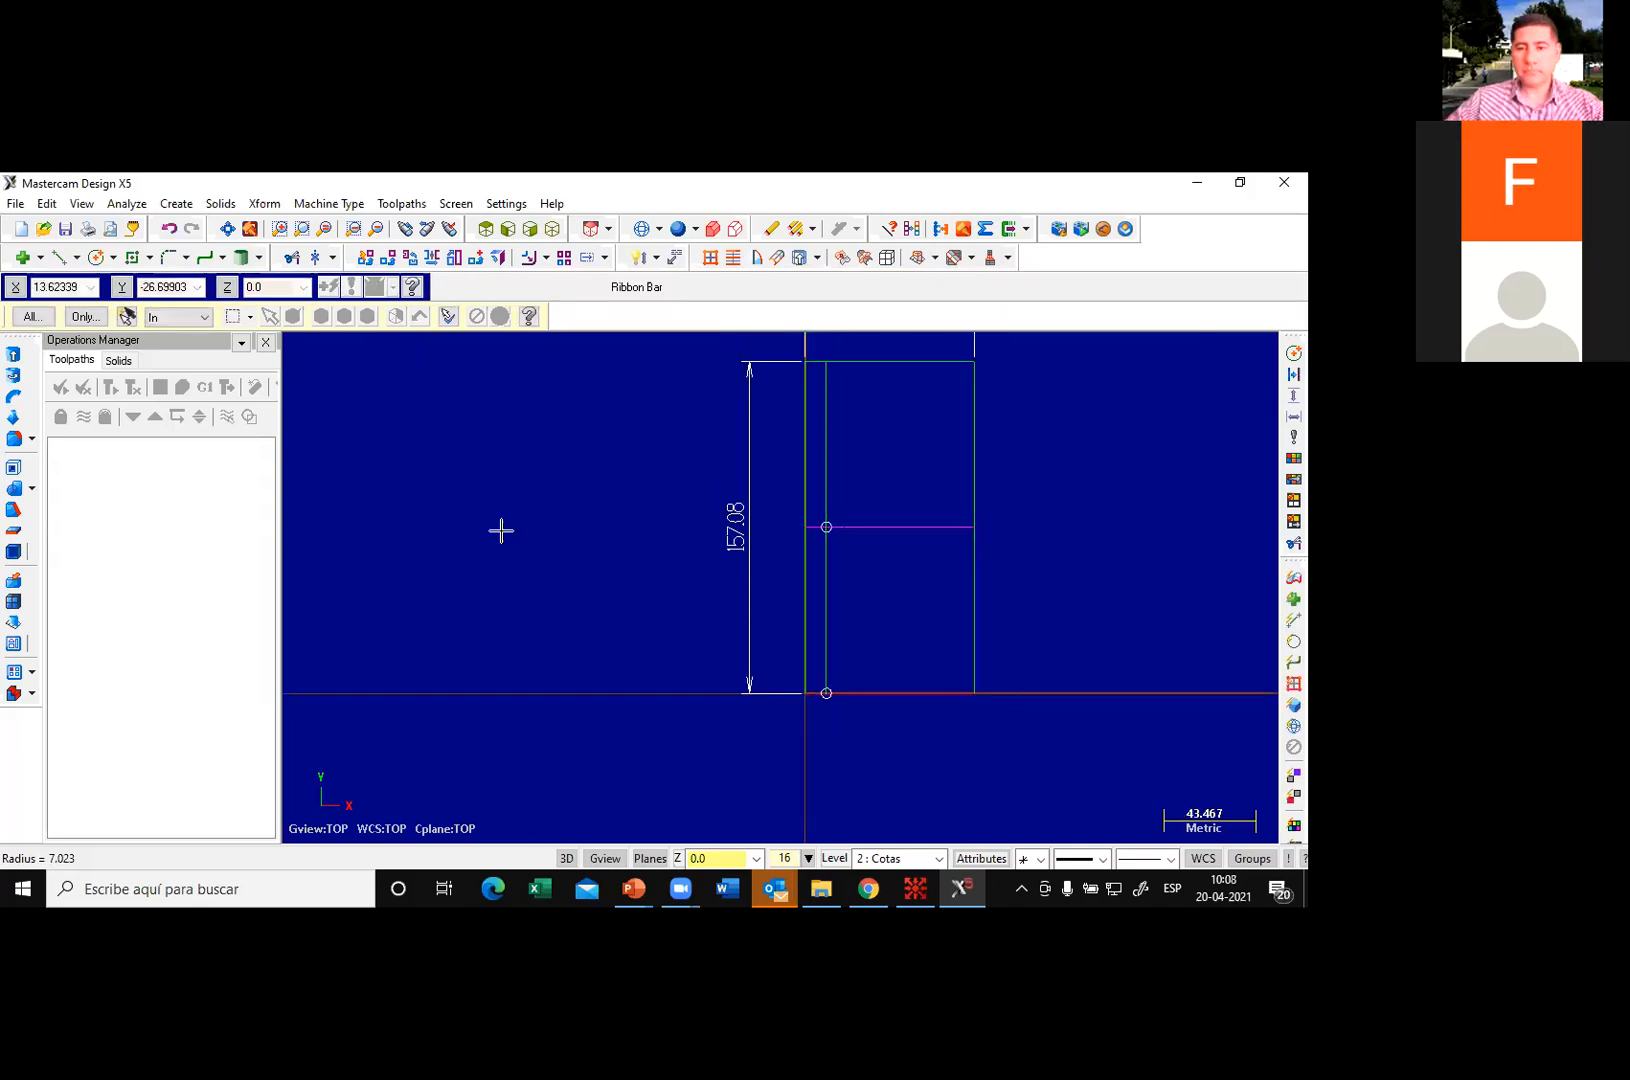
{"action": "left_click", "coordinate": [176, 203]}
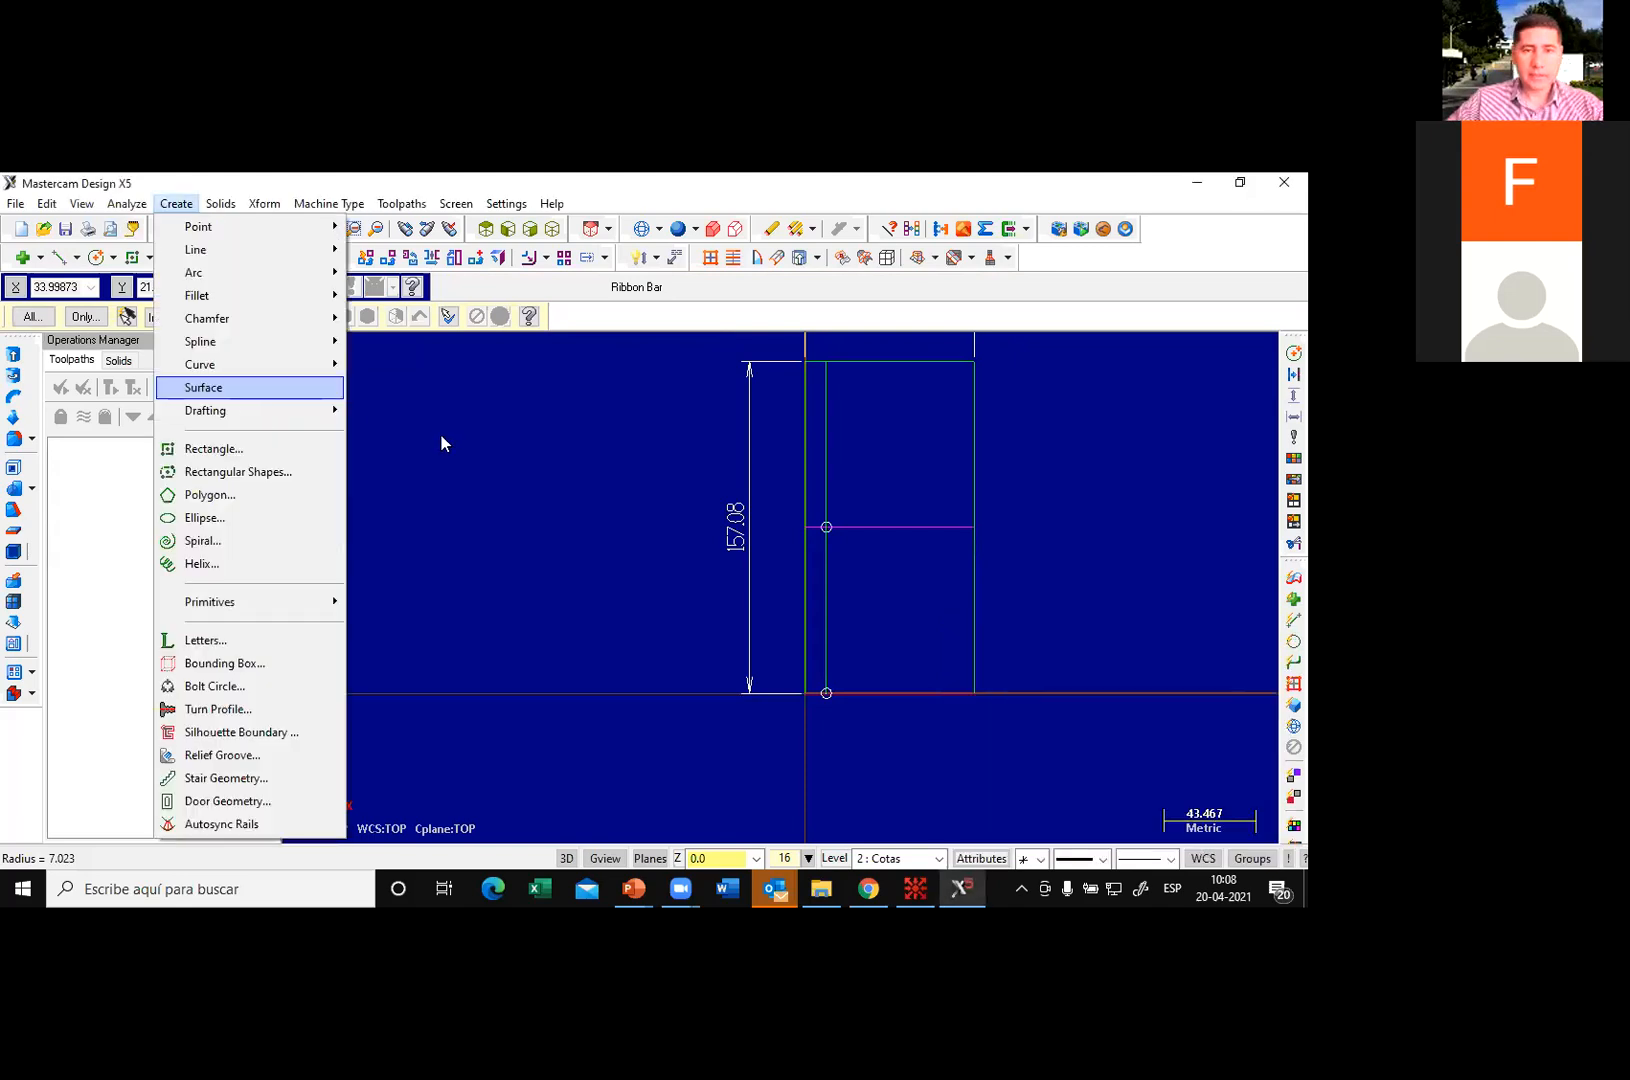
{"action": "mouse_move", "coordinate": [250, 410]}
{"action": "mouse_move", "coordinate": [430, 433]}
{"action": "left_click", "coordinate": [565, 456]}
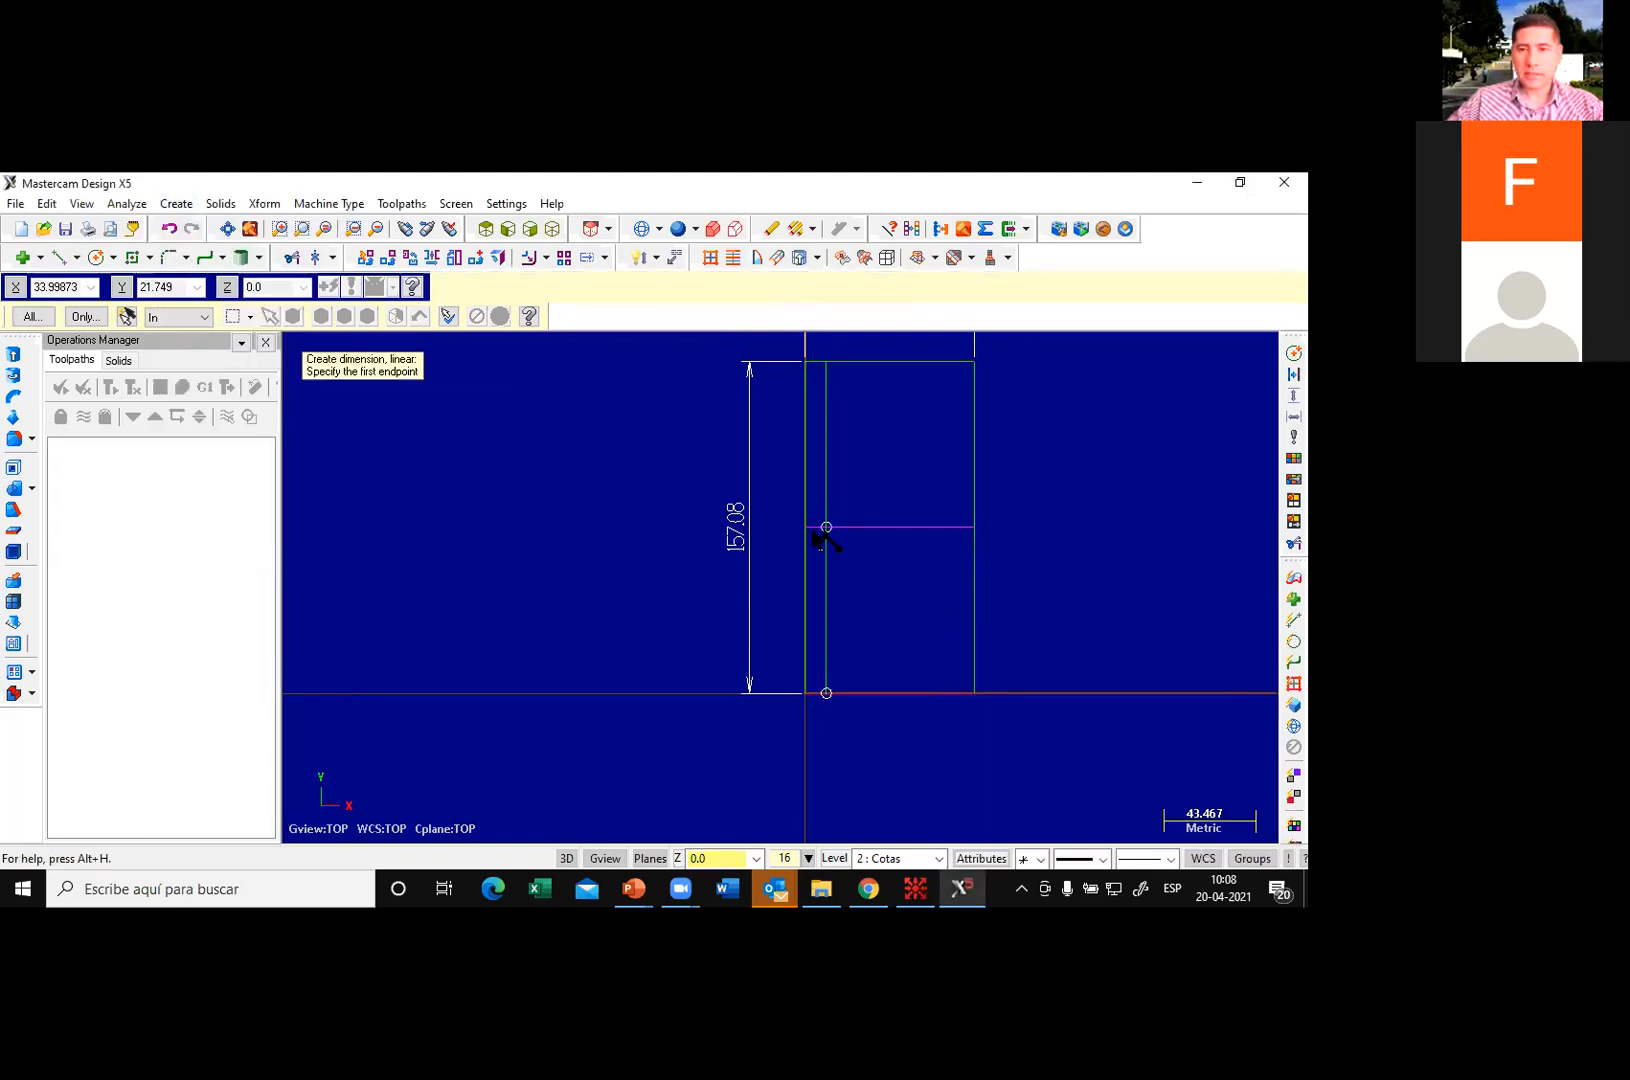
{"action": "left_click", "coordinate": [809, 716]}
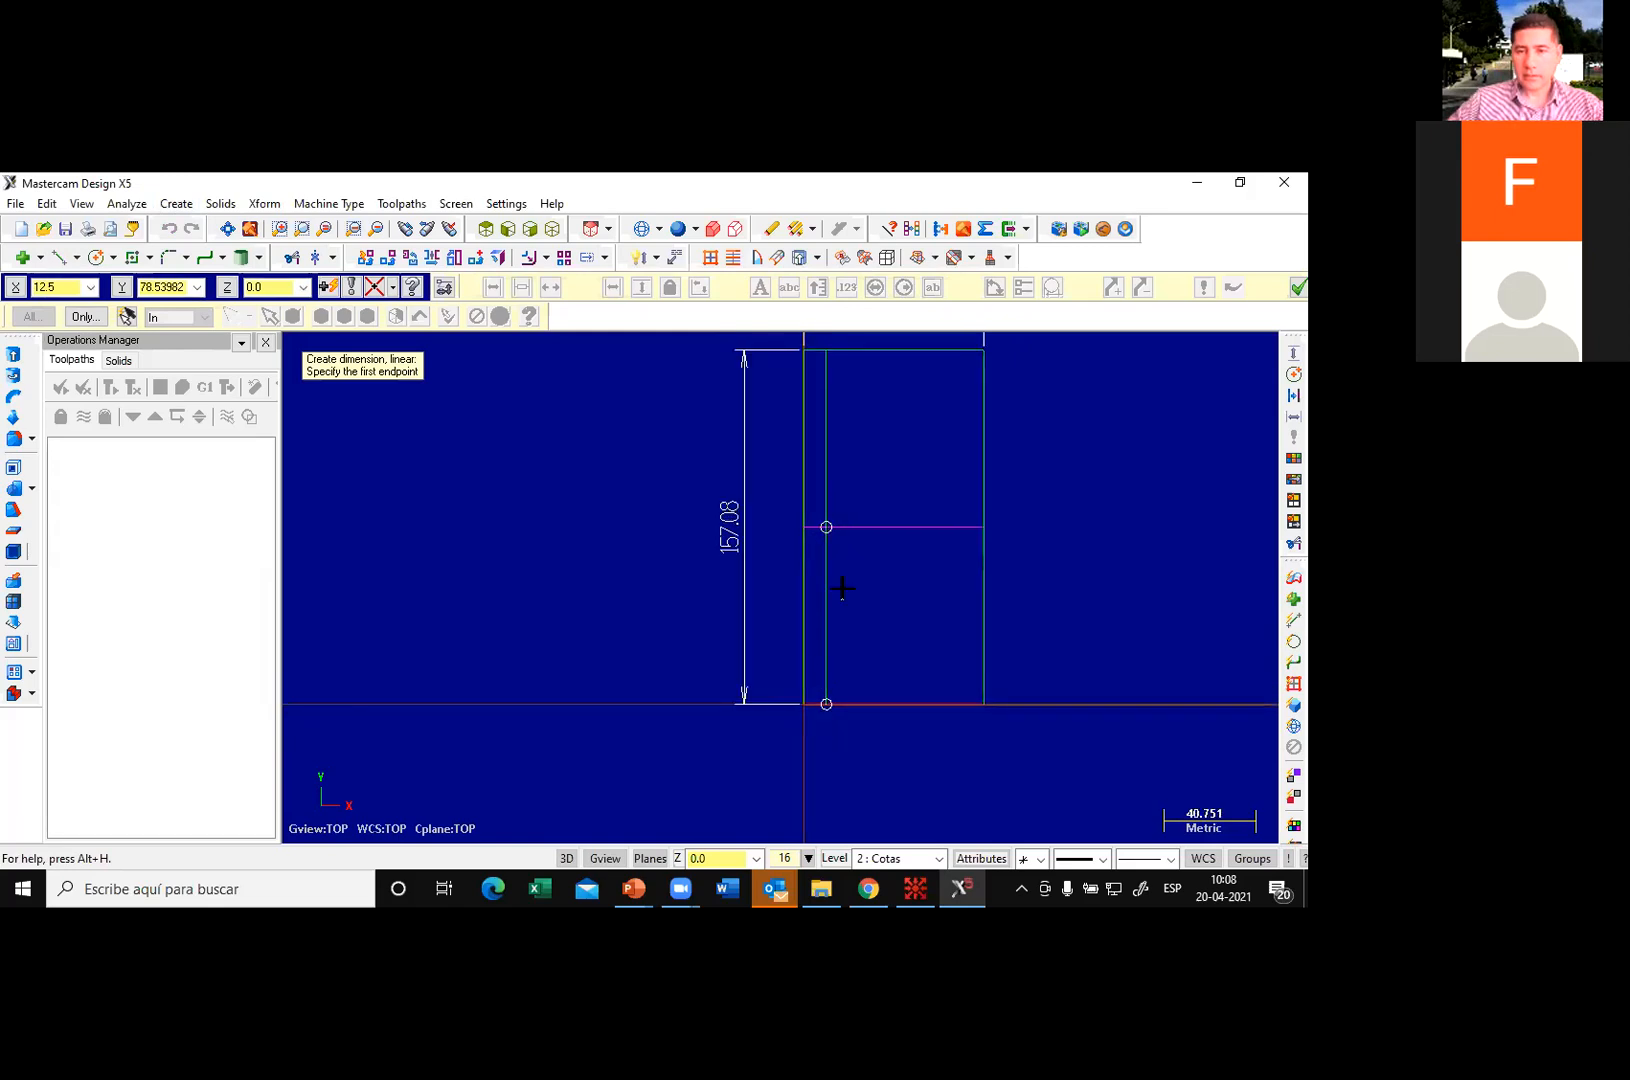
{"action": "scroll", "coordinate": [849, 503], "scroll_direction": "up", "scroll_amount": 3}
{"action": "scroll", "coordinate": [855, 540], "scroll_direction": "up", "scroll_amount": 2}
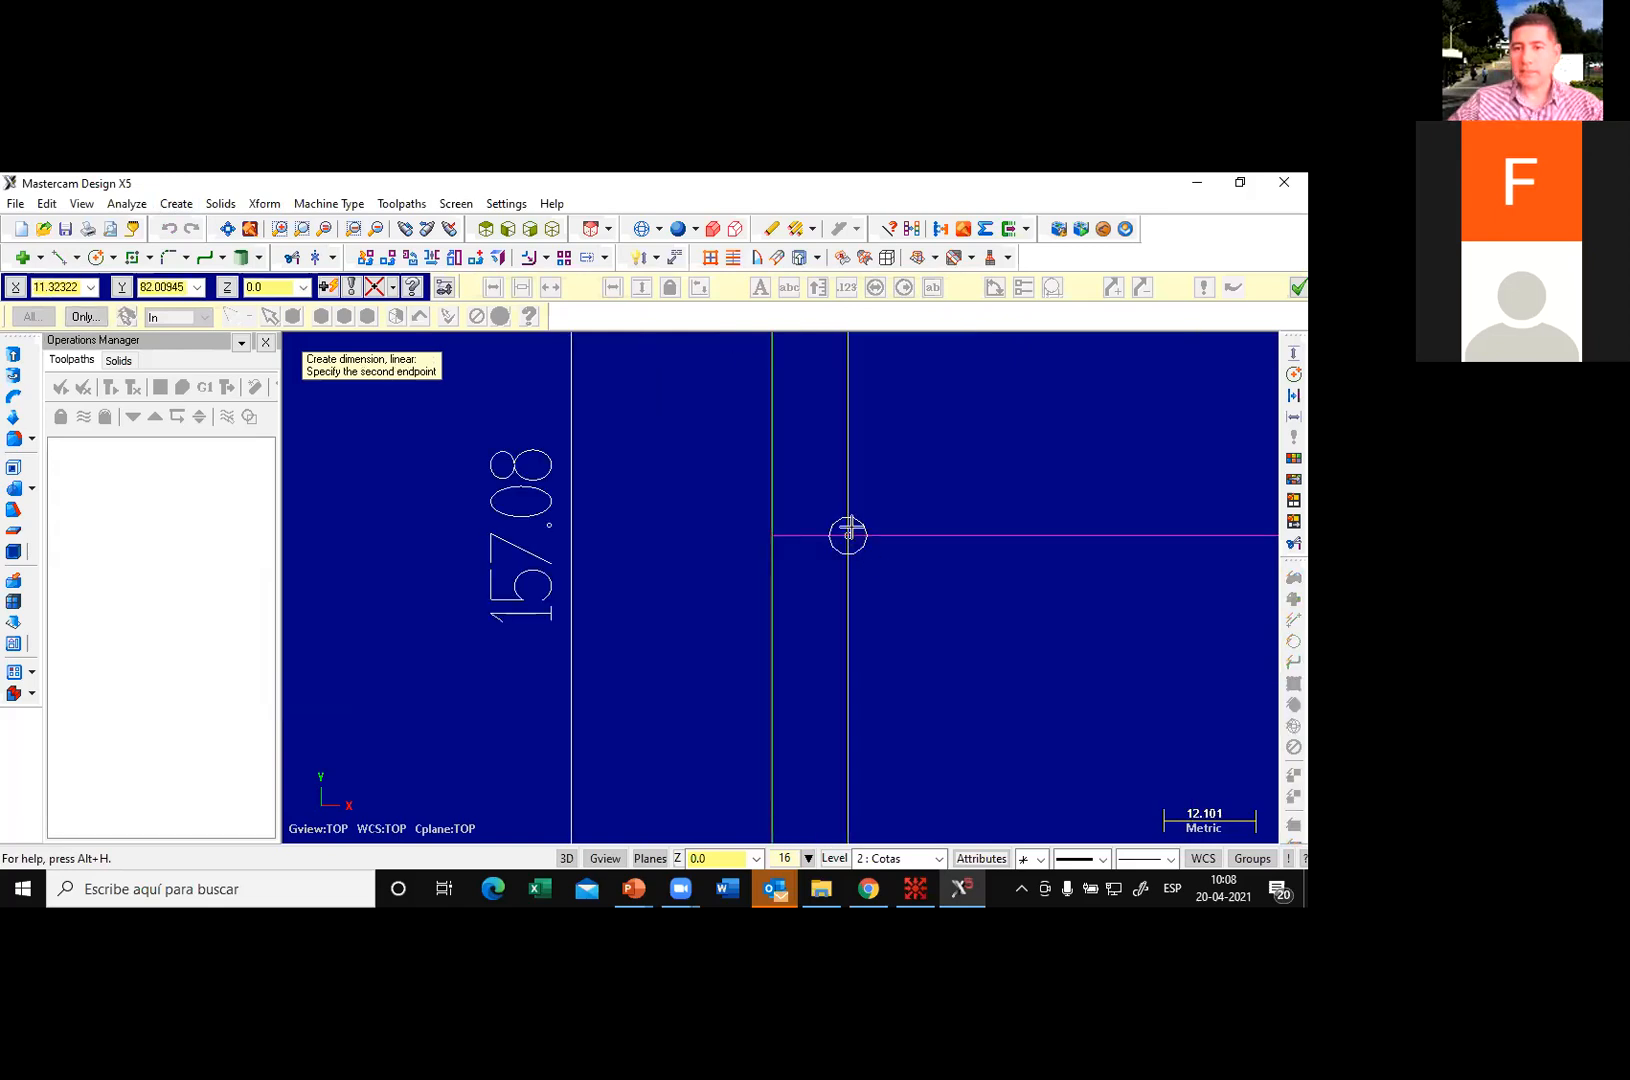
{"action": "left_click", "coordinate": [849, 534]}
{"action": "scroll", "coordinate": [835, 540], "scroll_direction": "down", "scroll_amount": 3}
{"action": "scroll", "coordinate": [765, 568], "scroll_direction": "down", "scroll_amount": 1}
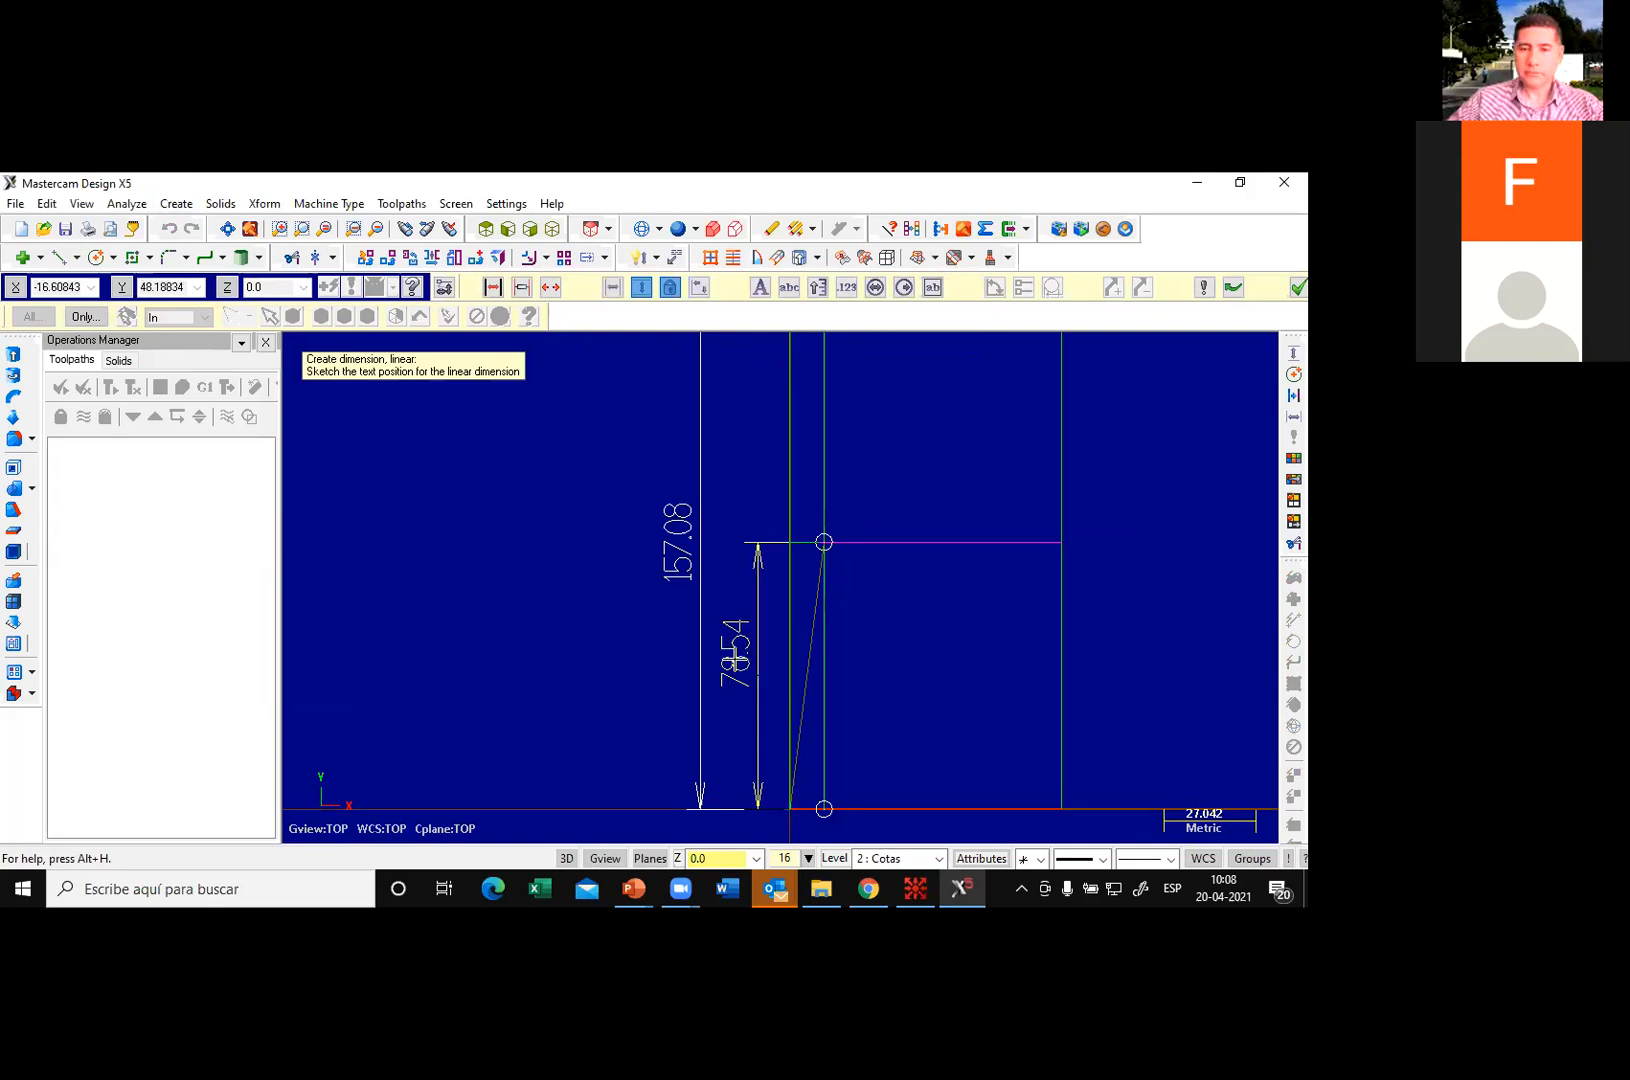
{"action": "left_click", "coordinate": [730, 652]}
{"action": "scroll", "coordinate": [605, 607], "scroll_direction": "up", "scroll_amount": 2}
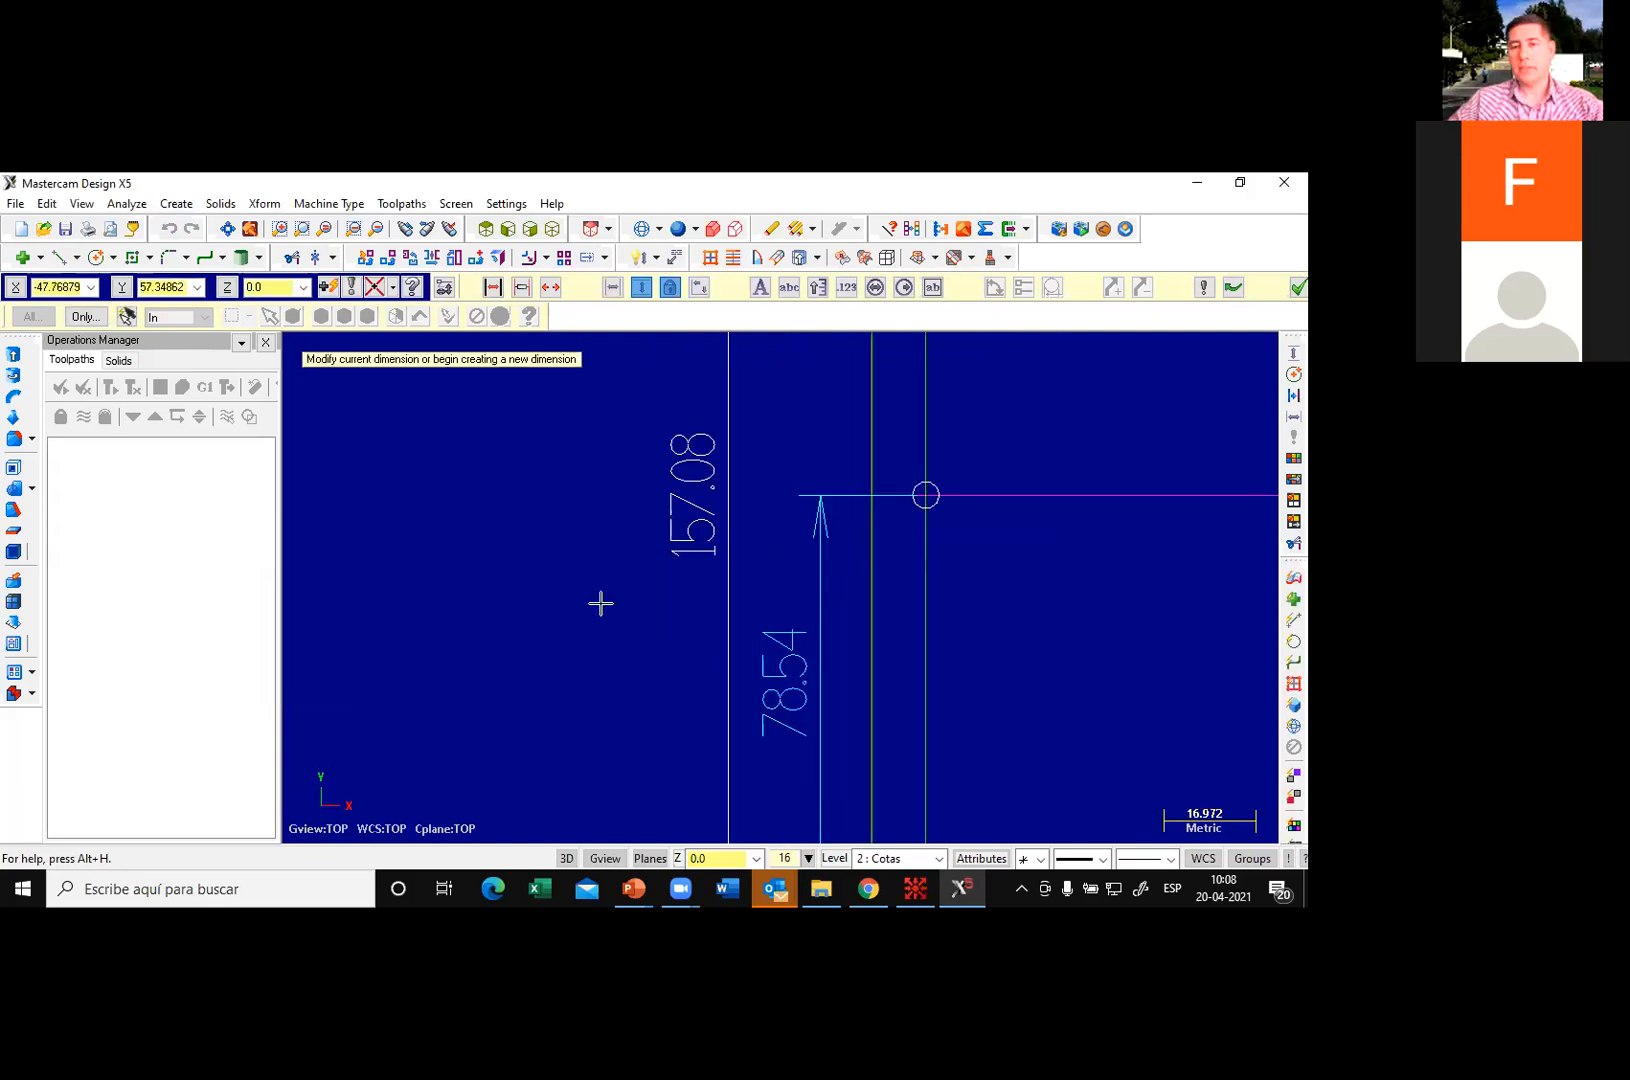
{"action": "scroll", "coordinate": [742, 593], "scroll_direction": "down", "scroll_amount": 4}
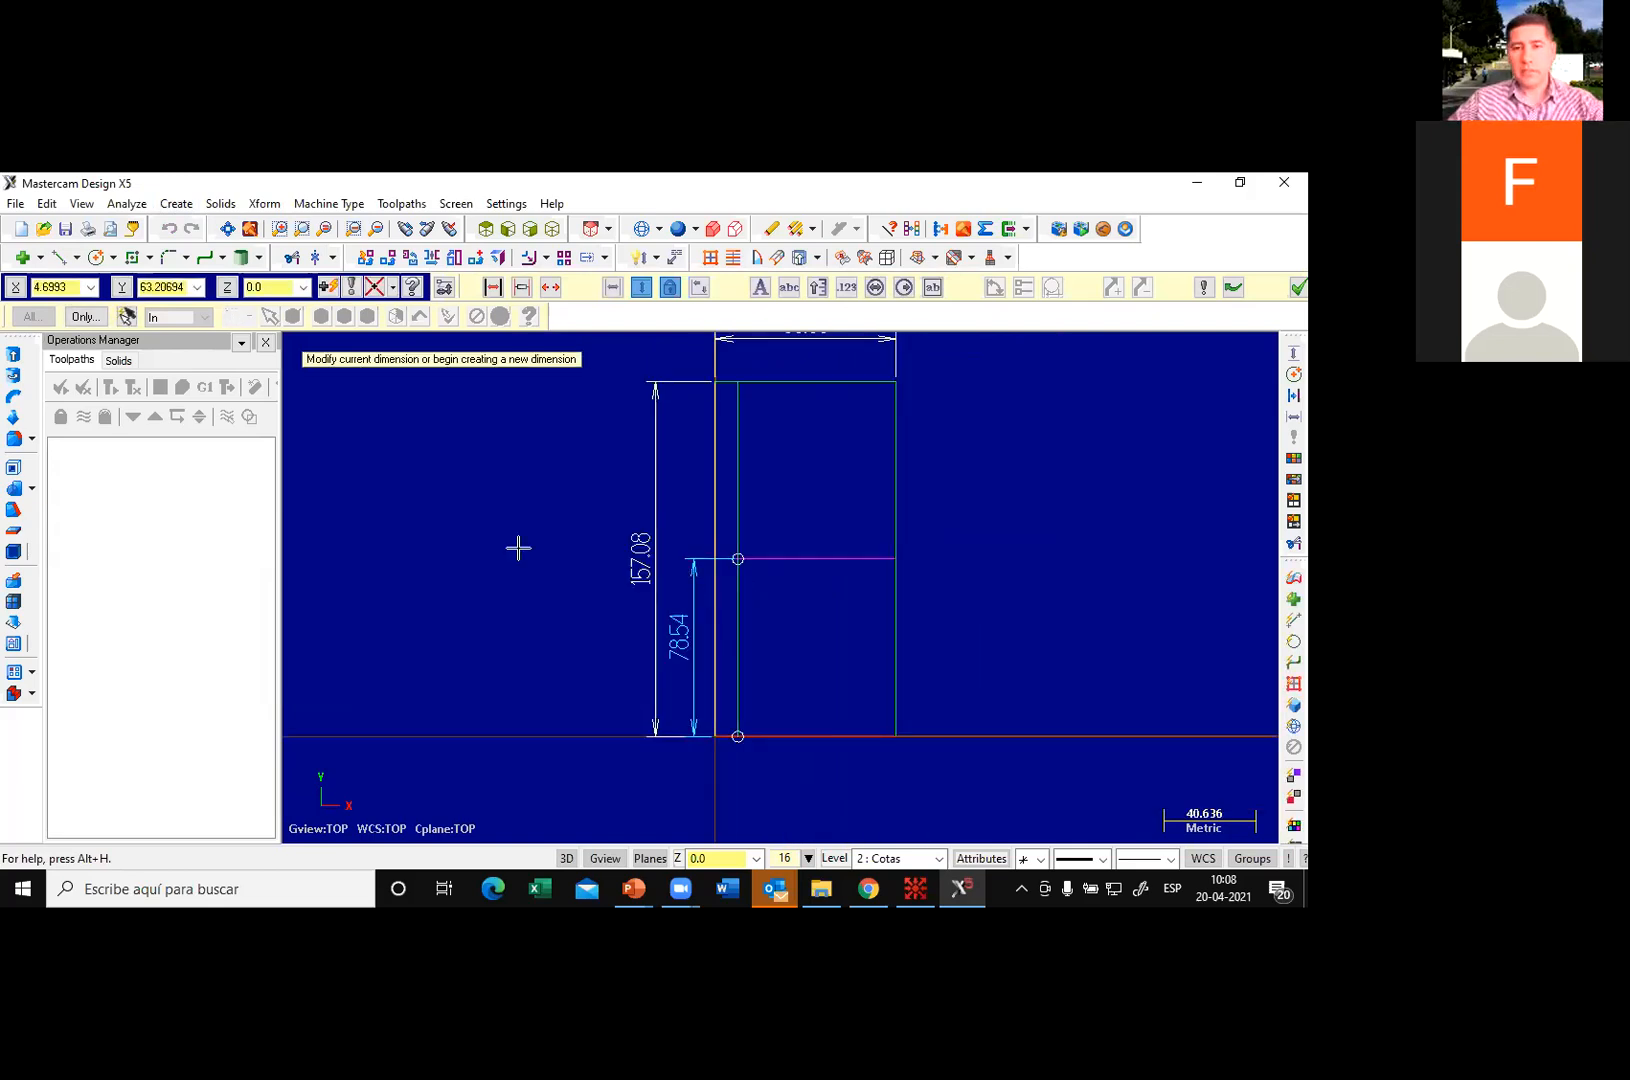
{"action": "key", "text": "Escape"}
{"action": "key", "text": "Escape"}
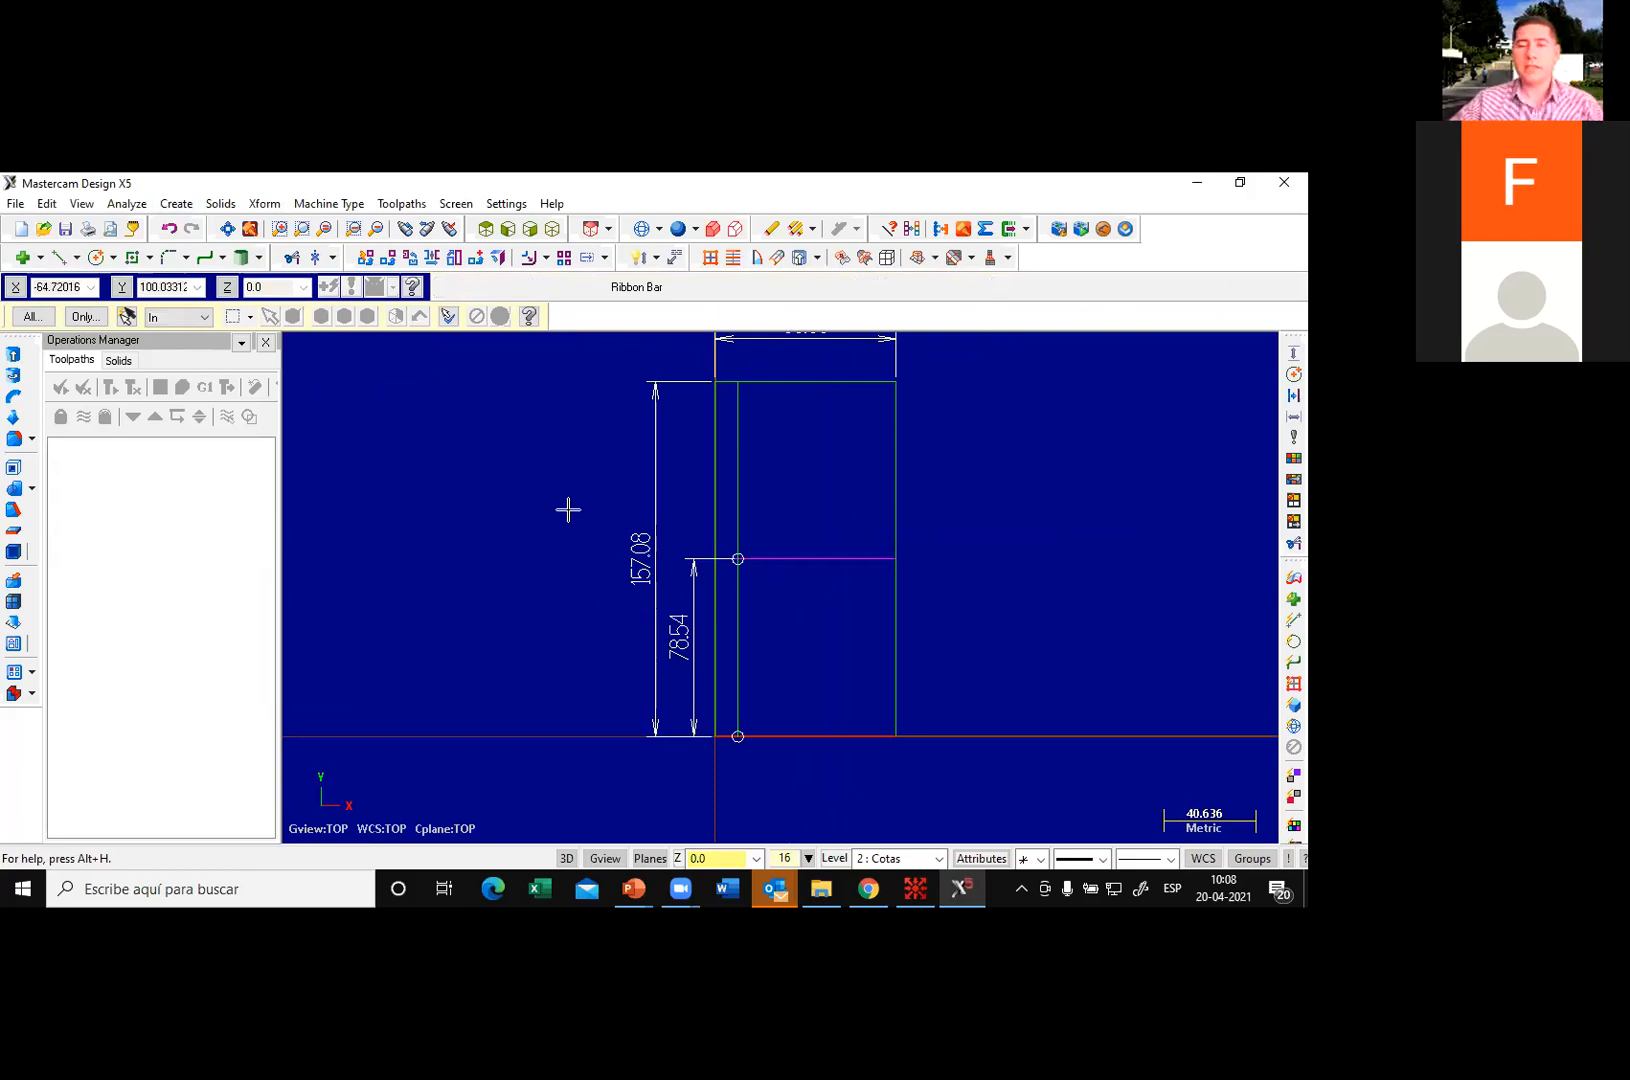
Step: Delete the horizontal and vertical offset lines and the vertical dimension to the upper circle
{"action": "left_click", "coordinate": [770, 553]}
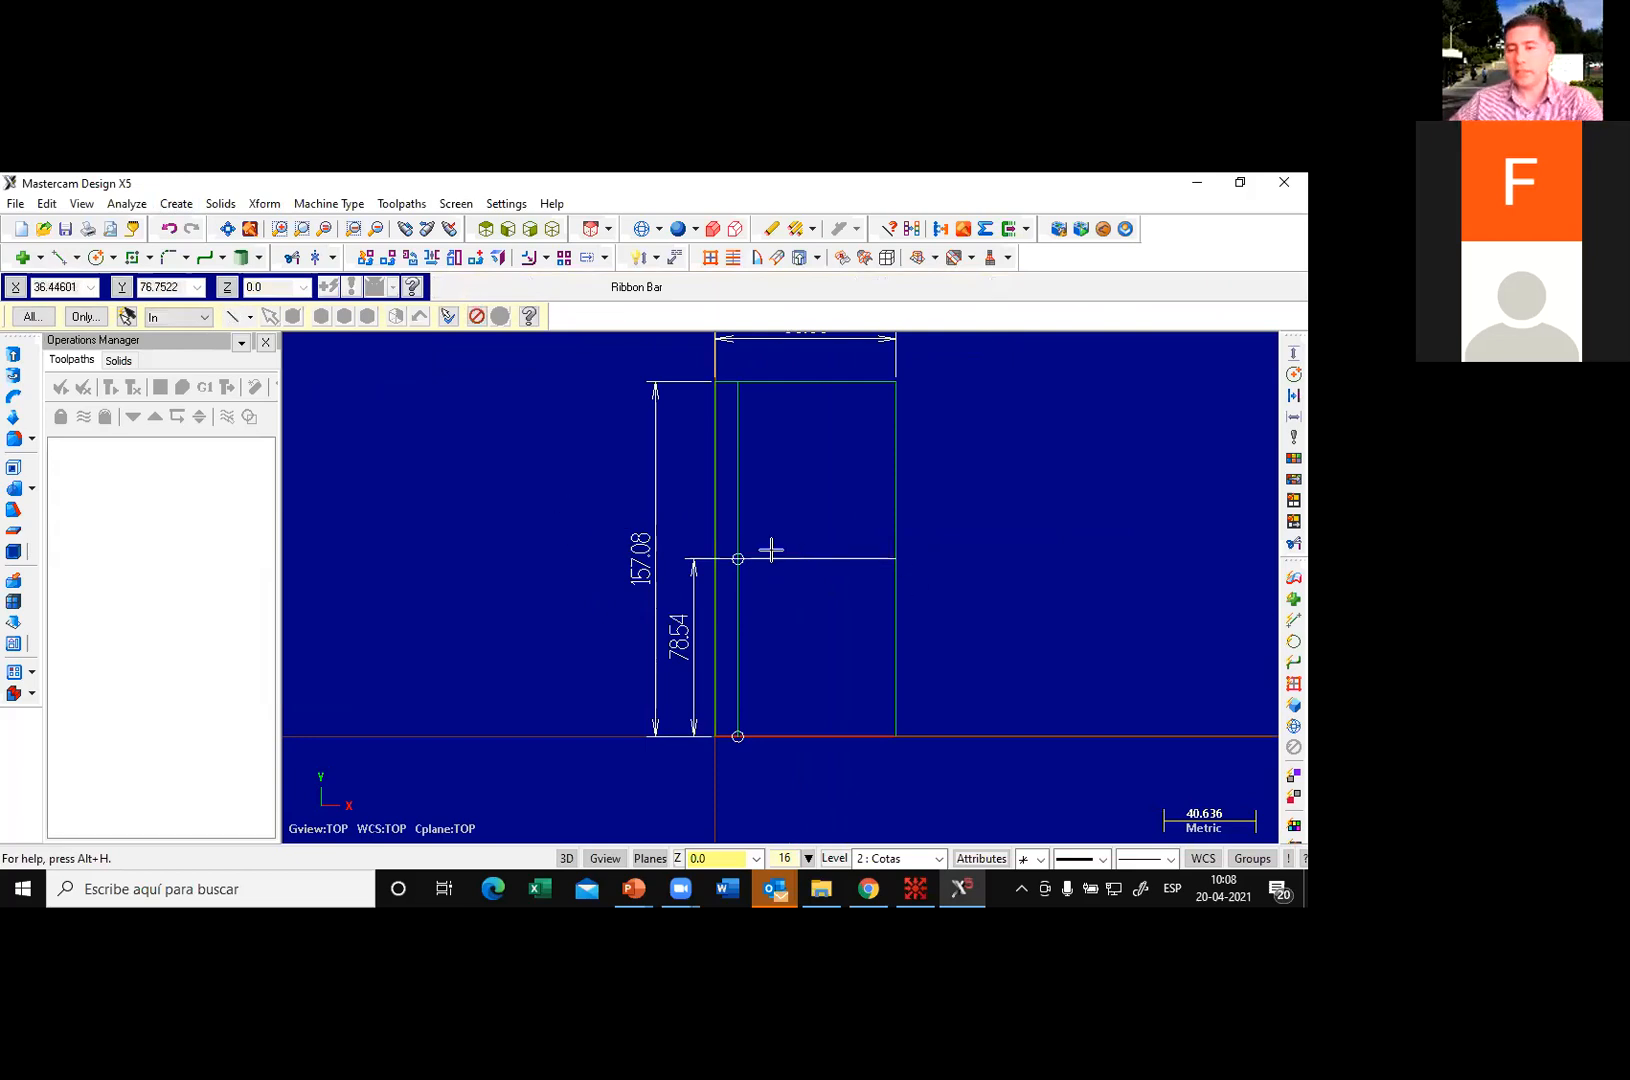
{"action": "key", "text": "Delete"}
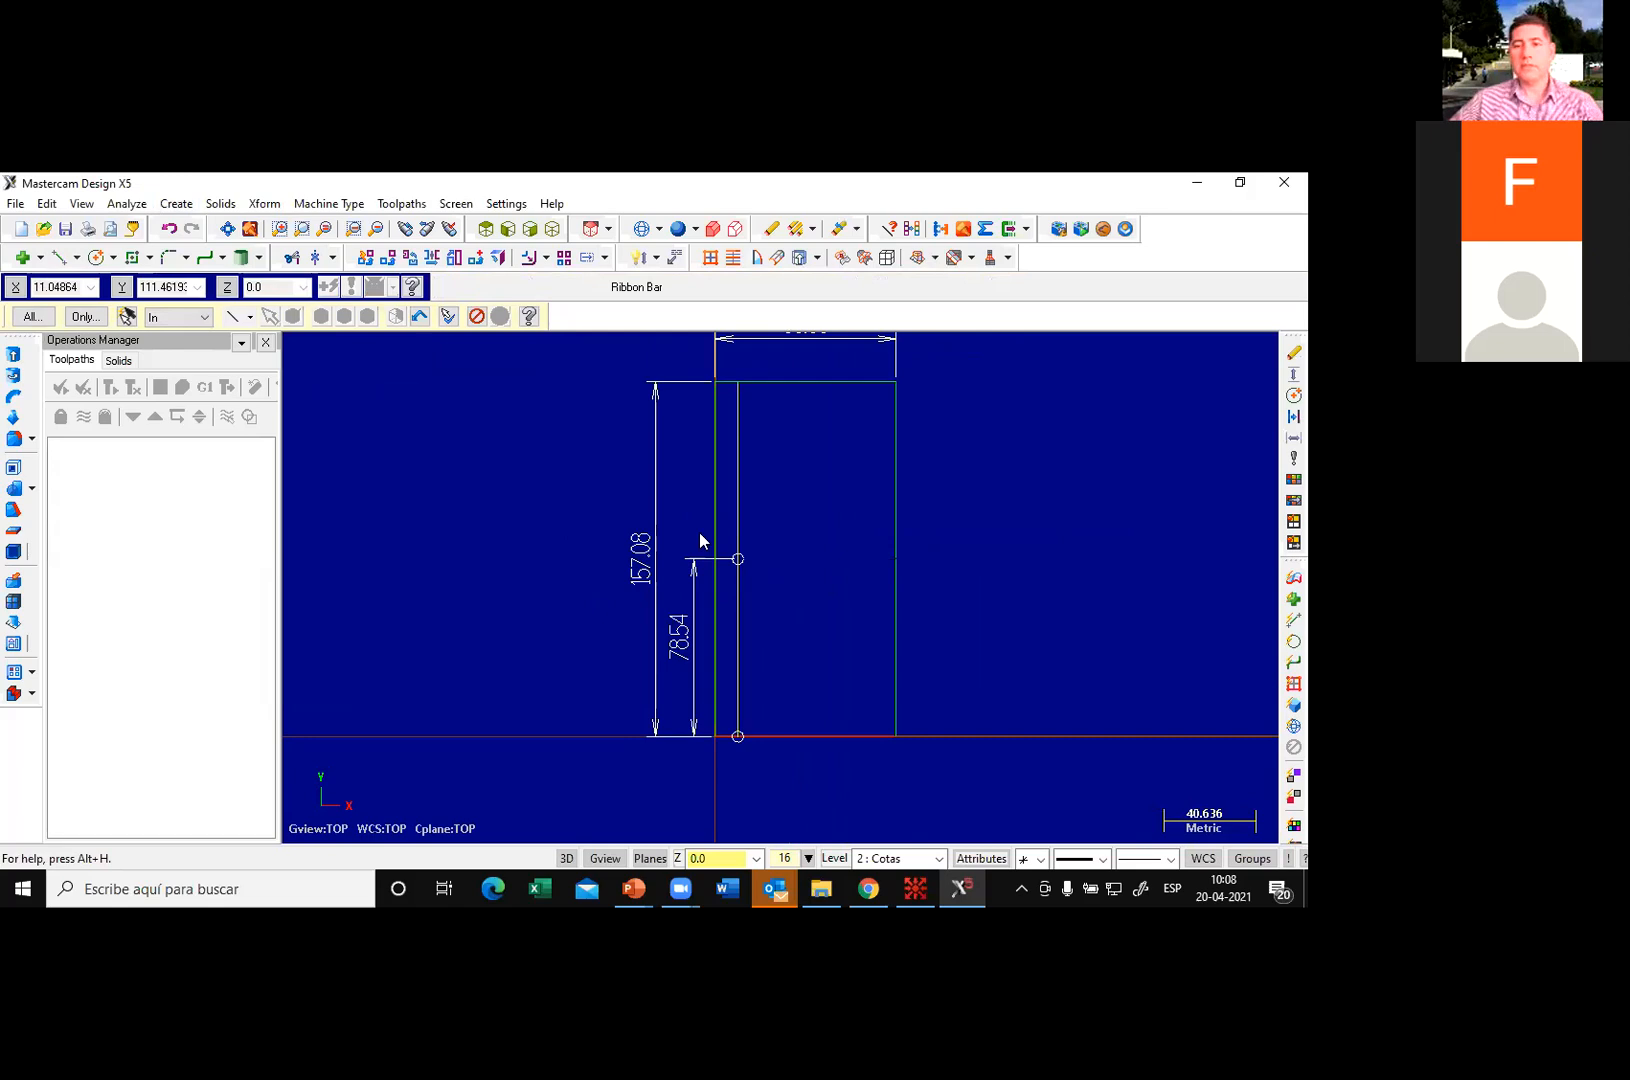
{"action": "left_click", "coordinate": [289, 598]}
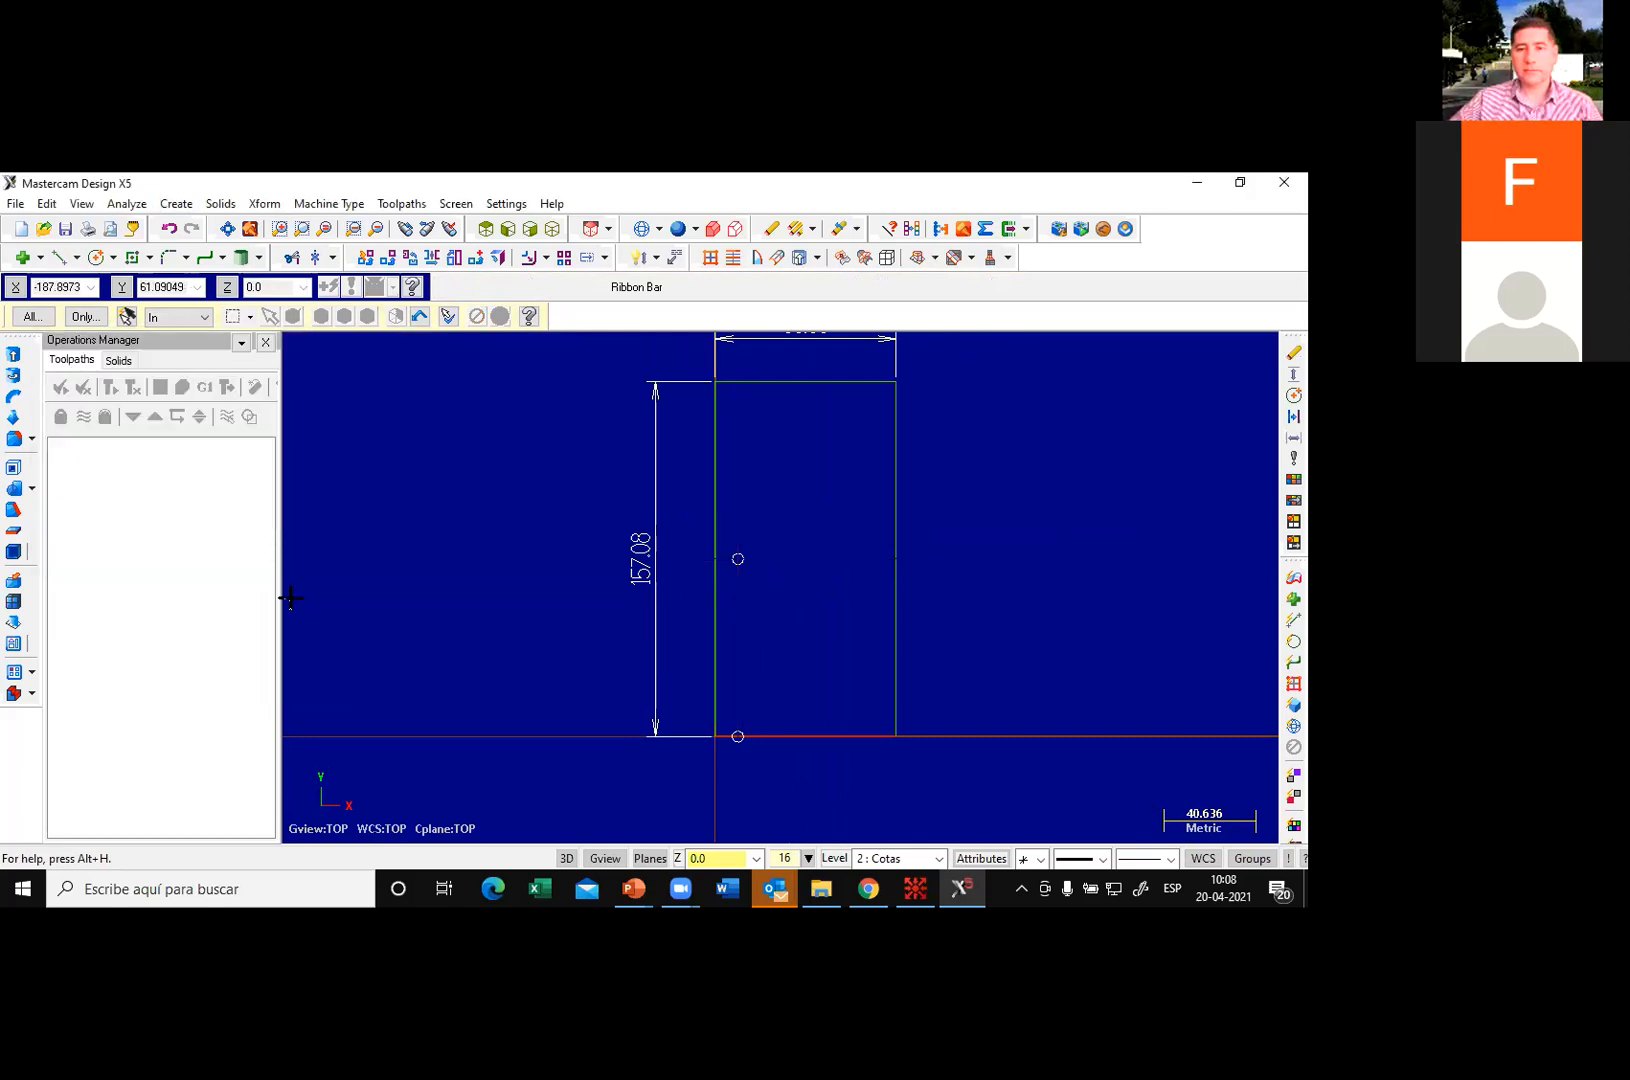
Step: Add a vertical dimension from the rectangle's lower left corner to the upper circle's centre, placed between the rectangle and its overall height dimension
{"action": "left_click", "coordinate": [176, 204]}
{"action": "mouse_move", "coordinate": [418, 434]}
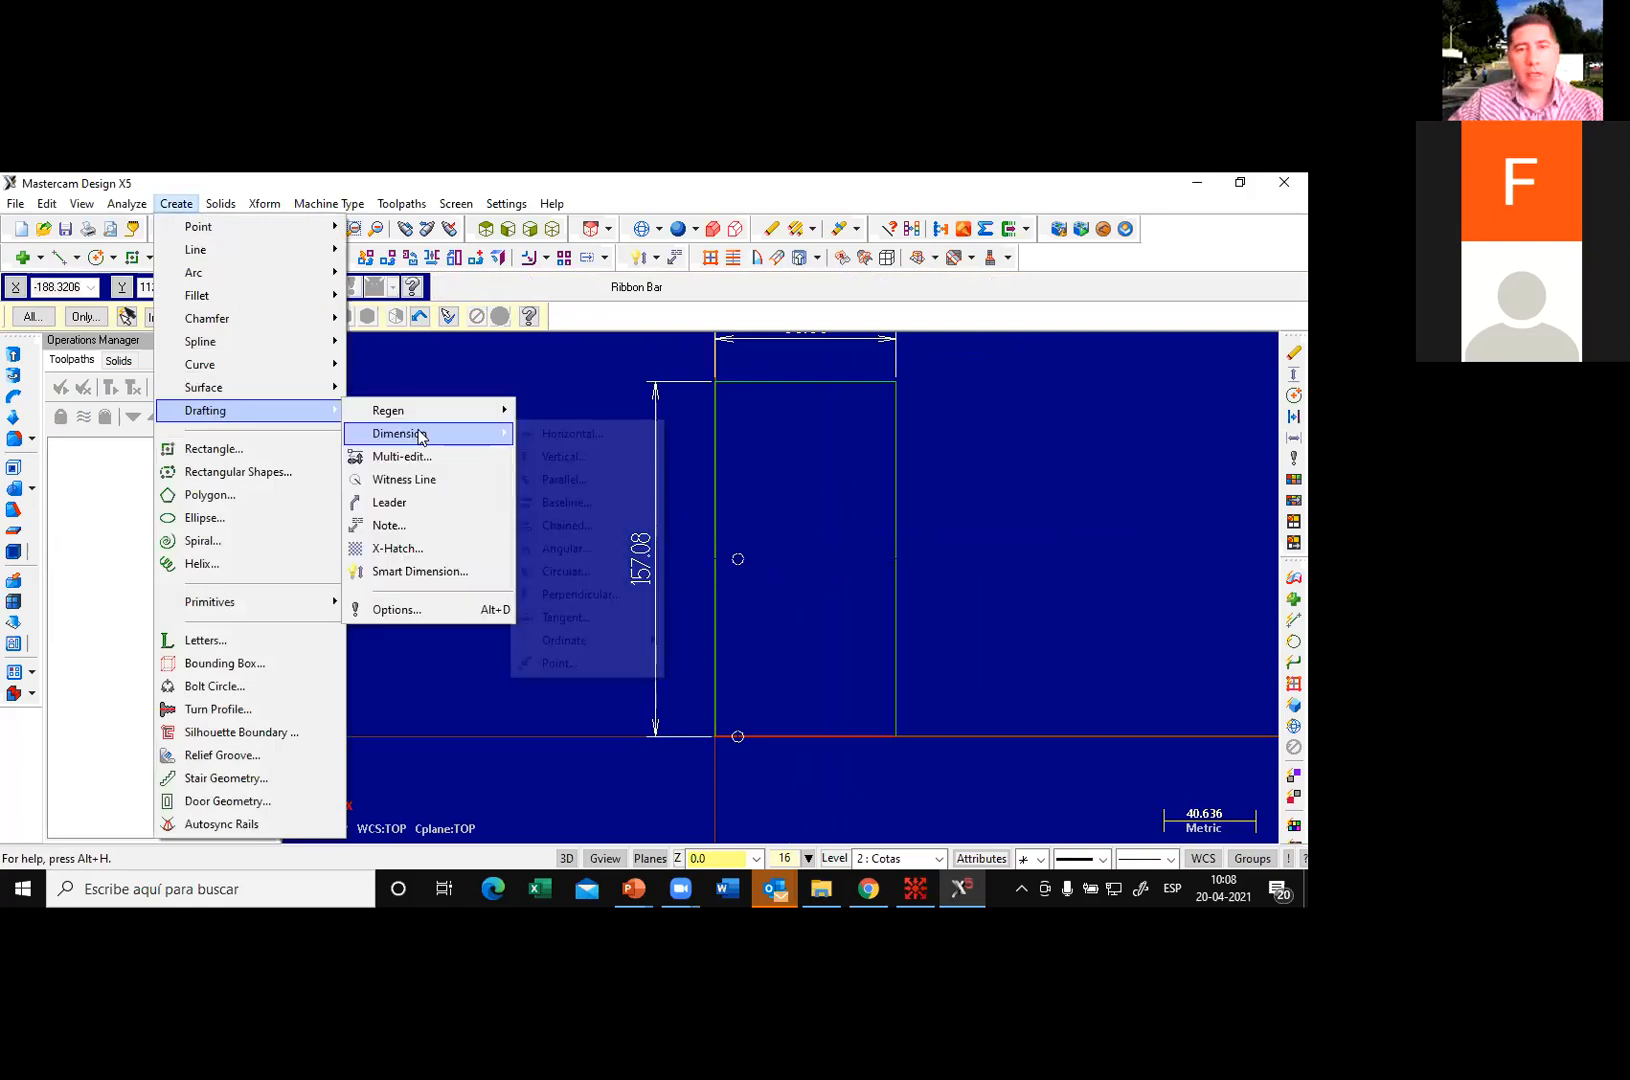
{"action": "left_click", "coordinate": [565, 456]}
{"action": "left_click", "coordinate": [170, 204]}
{"action": "left_click", "coordinate": [176, 204]}
{"action": "mouse_move", "coordinate": [240, 410]}
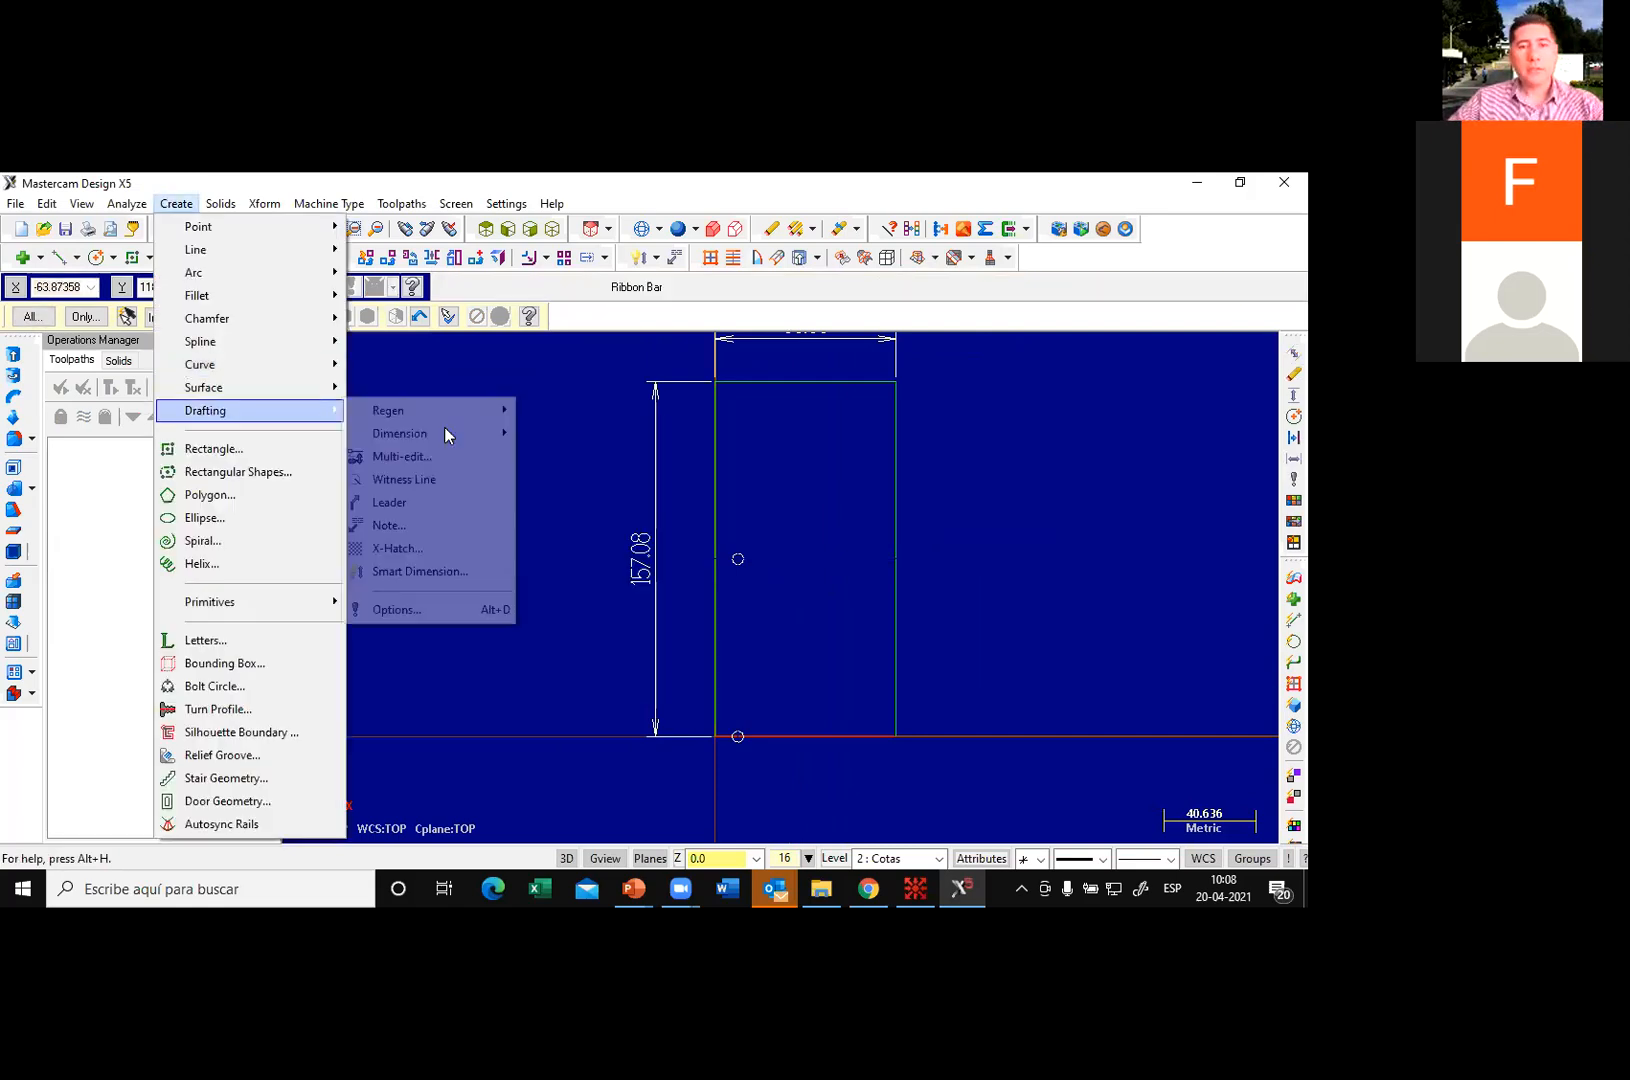
{"action": "mouse_move", "coordinate": [443, 430]}
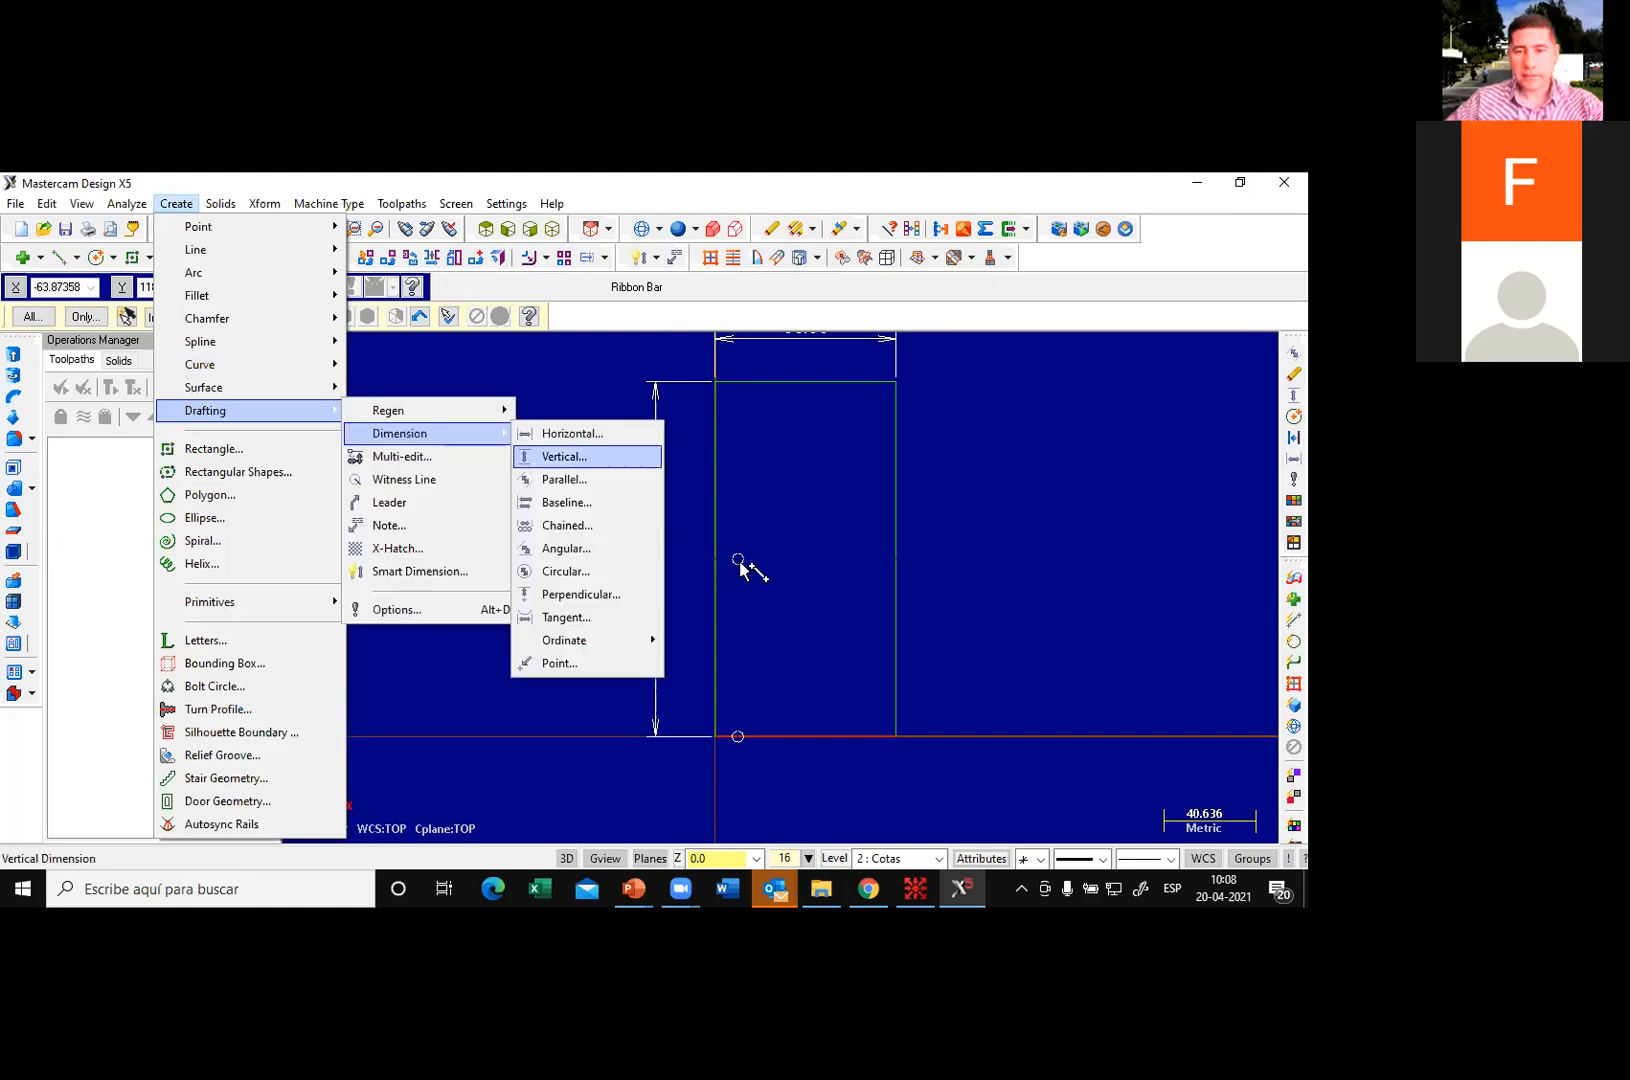
{"action": "left_click", "coordinate": [564, 457]}
{"action": "left_click", "coordinate": [719, 731]}
{"action": "scroll", "coordinate": [737, 545], "scroll_direction": "down", "scroll_amount": 3}
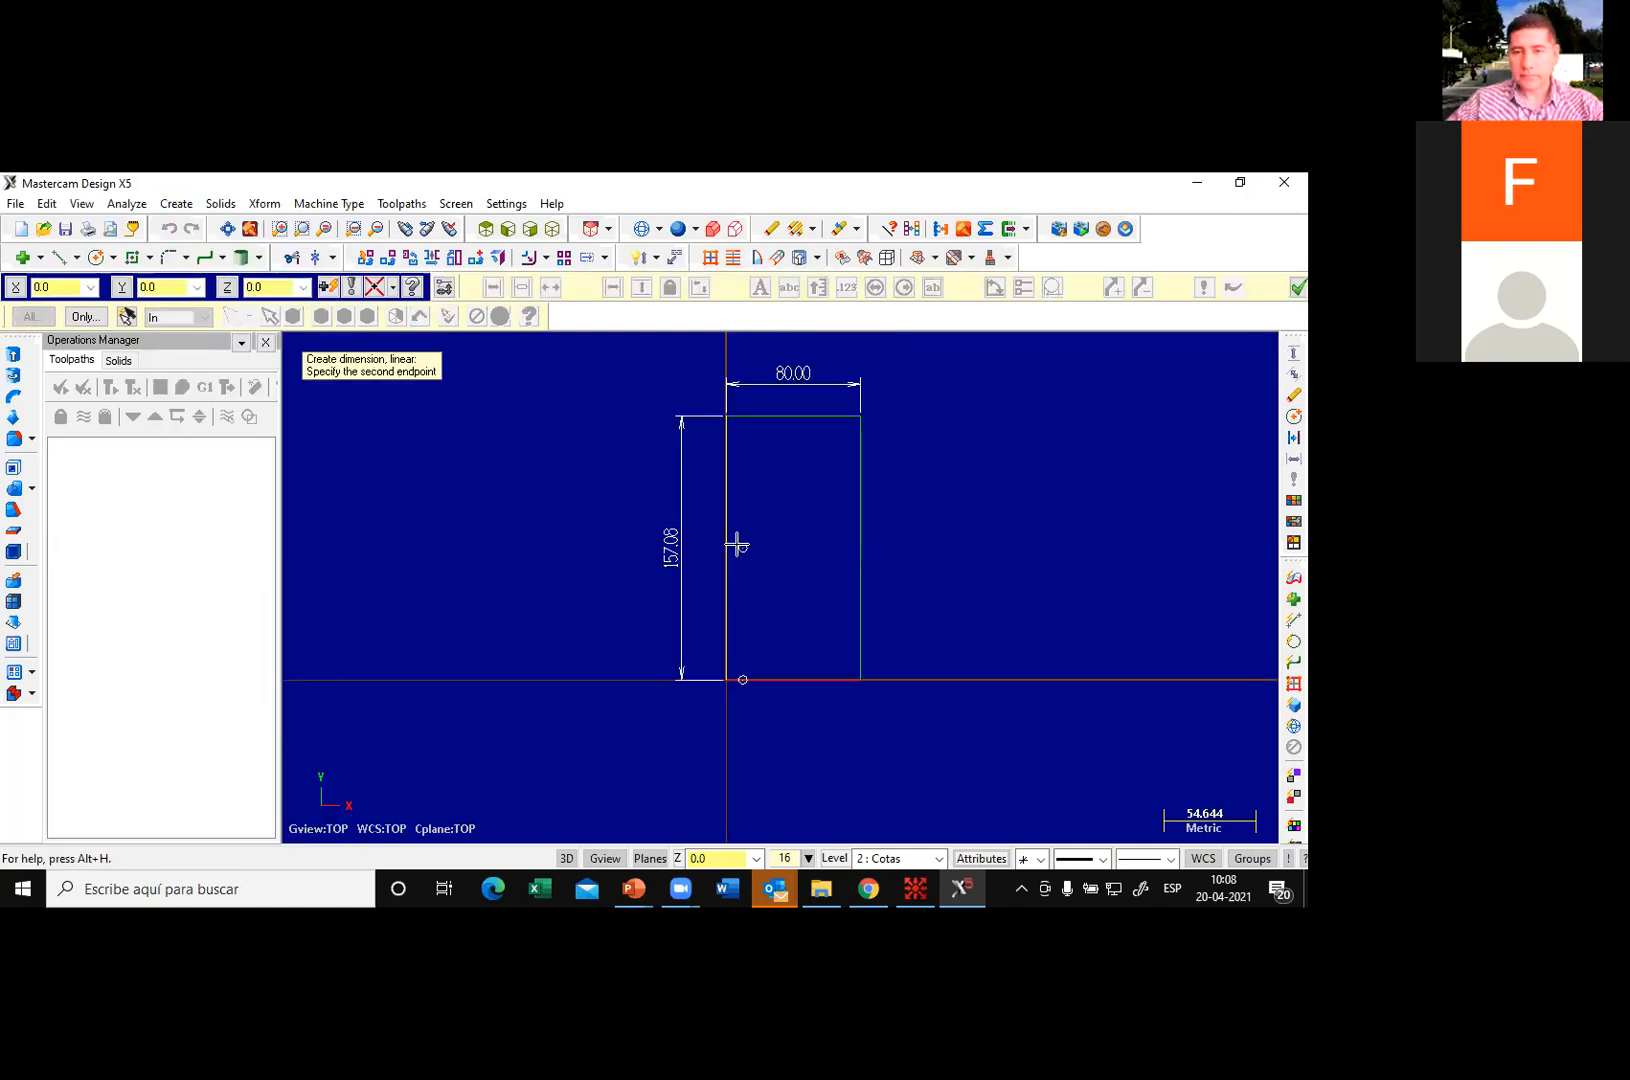
{"action": "scroll", "coordinate": [757, 560], "scroll_direction": "up", "scroll_amount": 4}
{"action": "left_click", "coordinate": [715, 564]}
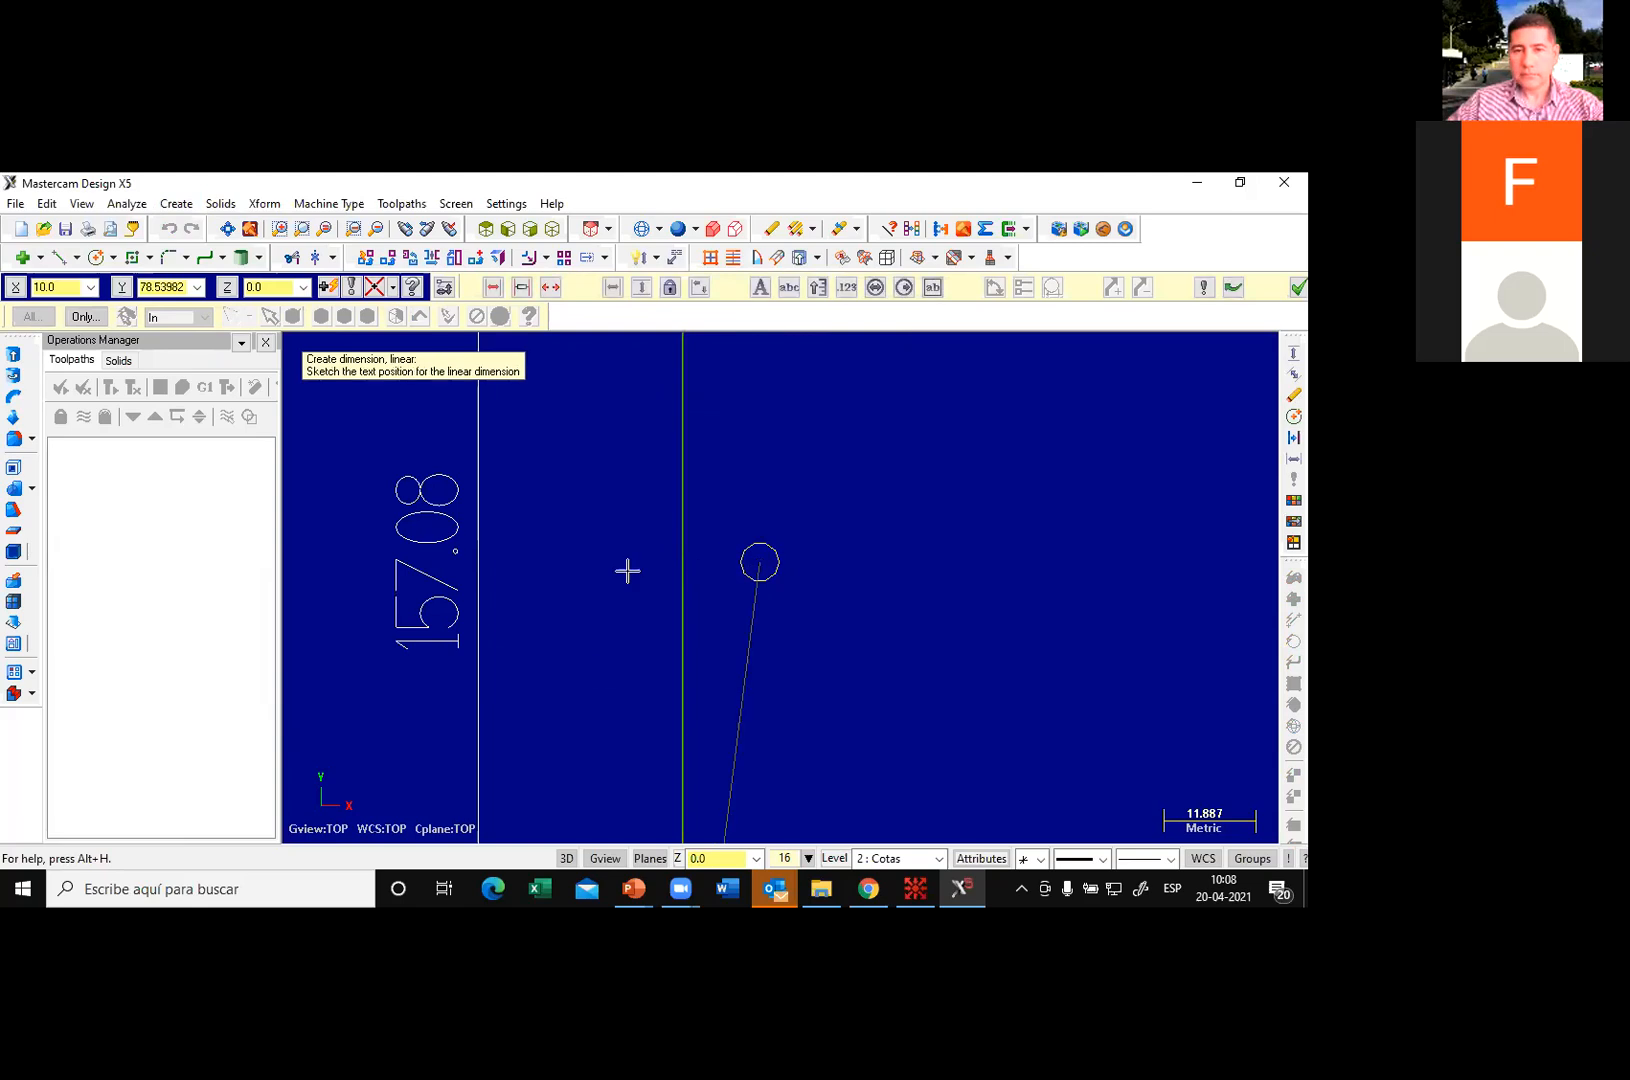
{"action": "scroll", "coordinate": [603, 697], "scroll_direction": "down", "scroll_amount": 1}
{"action": "left_click", "coordinate": [600, 722]}
{"action": "scroll", "coordinate": [540, 600], "scroll_direction": "down", "scroll_amount": 2}
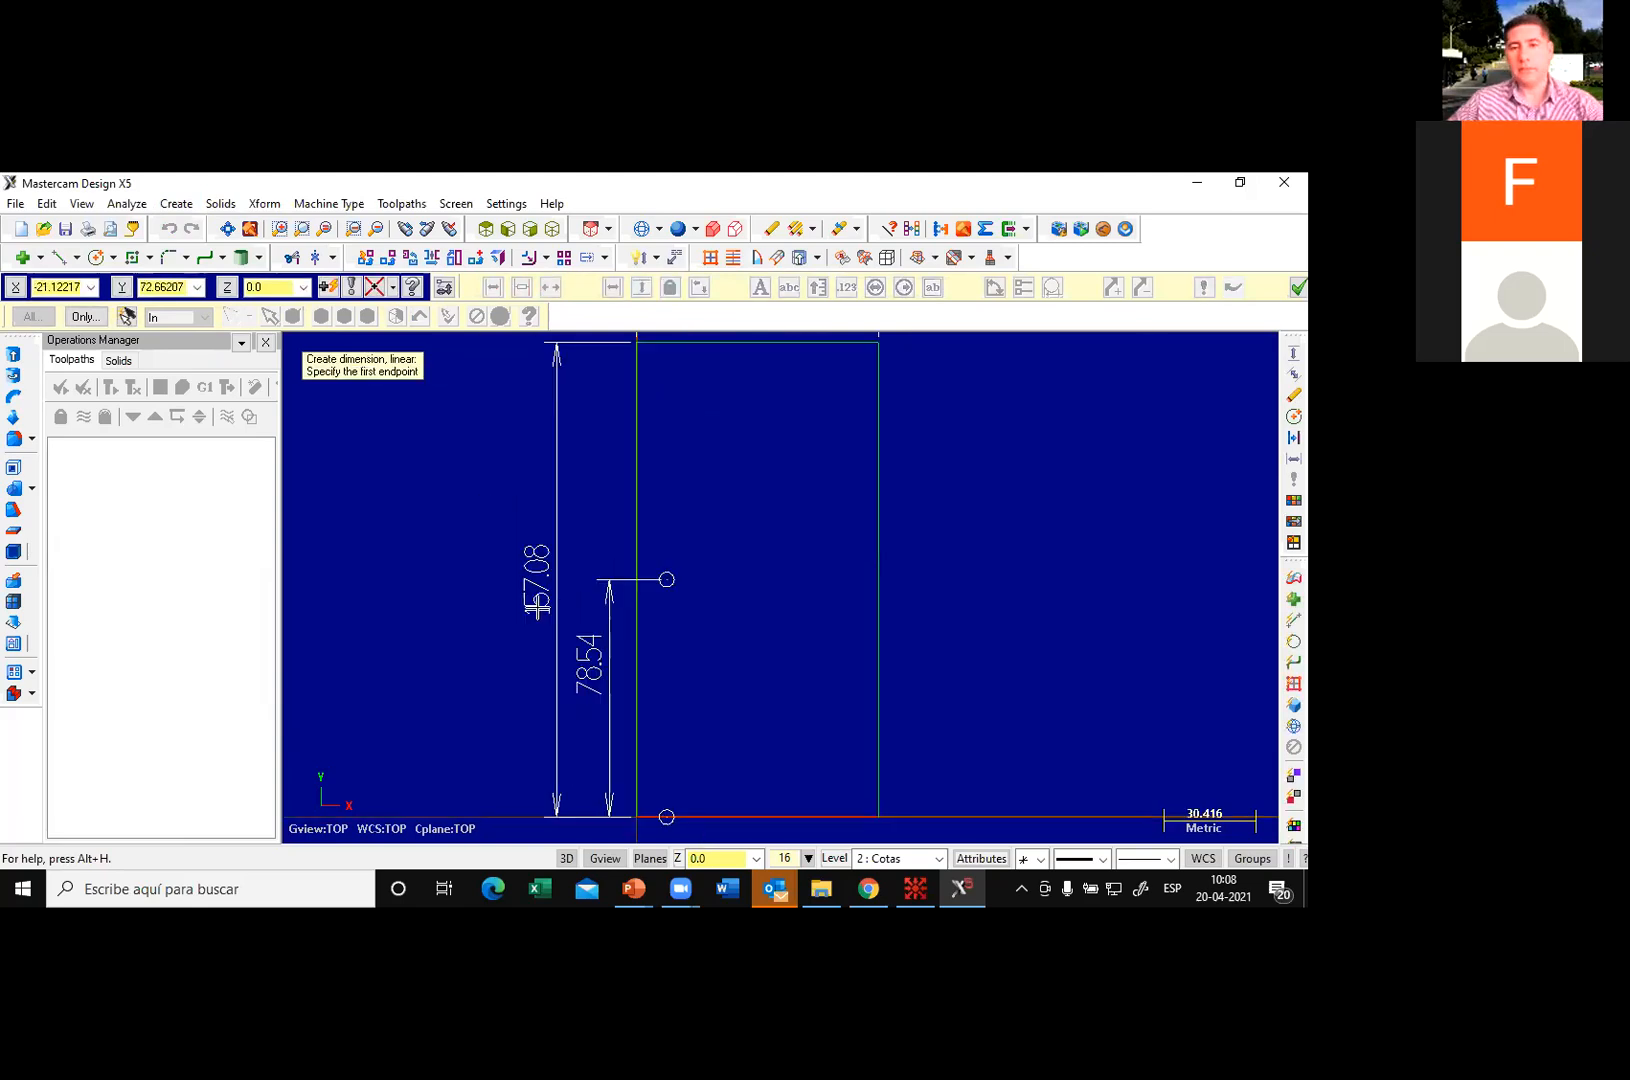
{"action": "scroll", "coordinate": [607, 651], "scroll_direction": "down", "scroll_amount": 2}
{"action": "scroll", "coordinate": [600, 670], "scroll_direction": "up", "scroll_amount": 2}
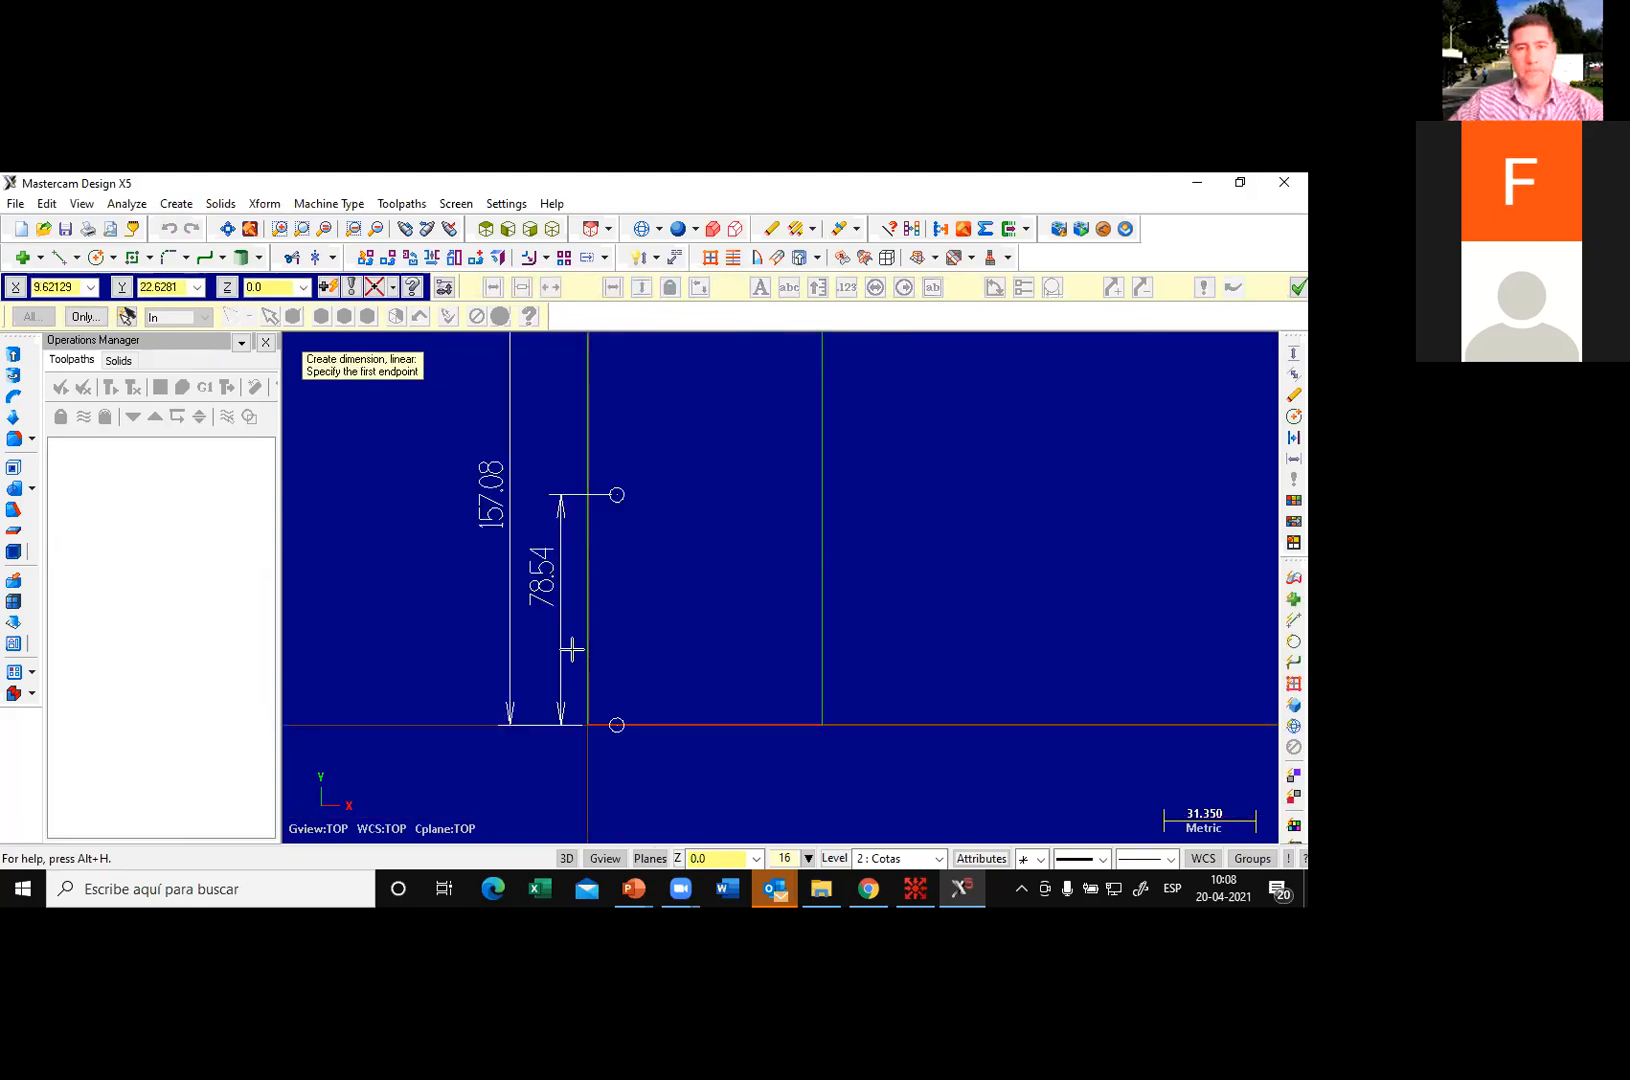
{"action": "key", "text": "Escape"}
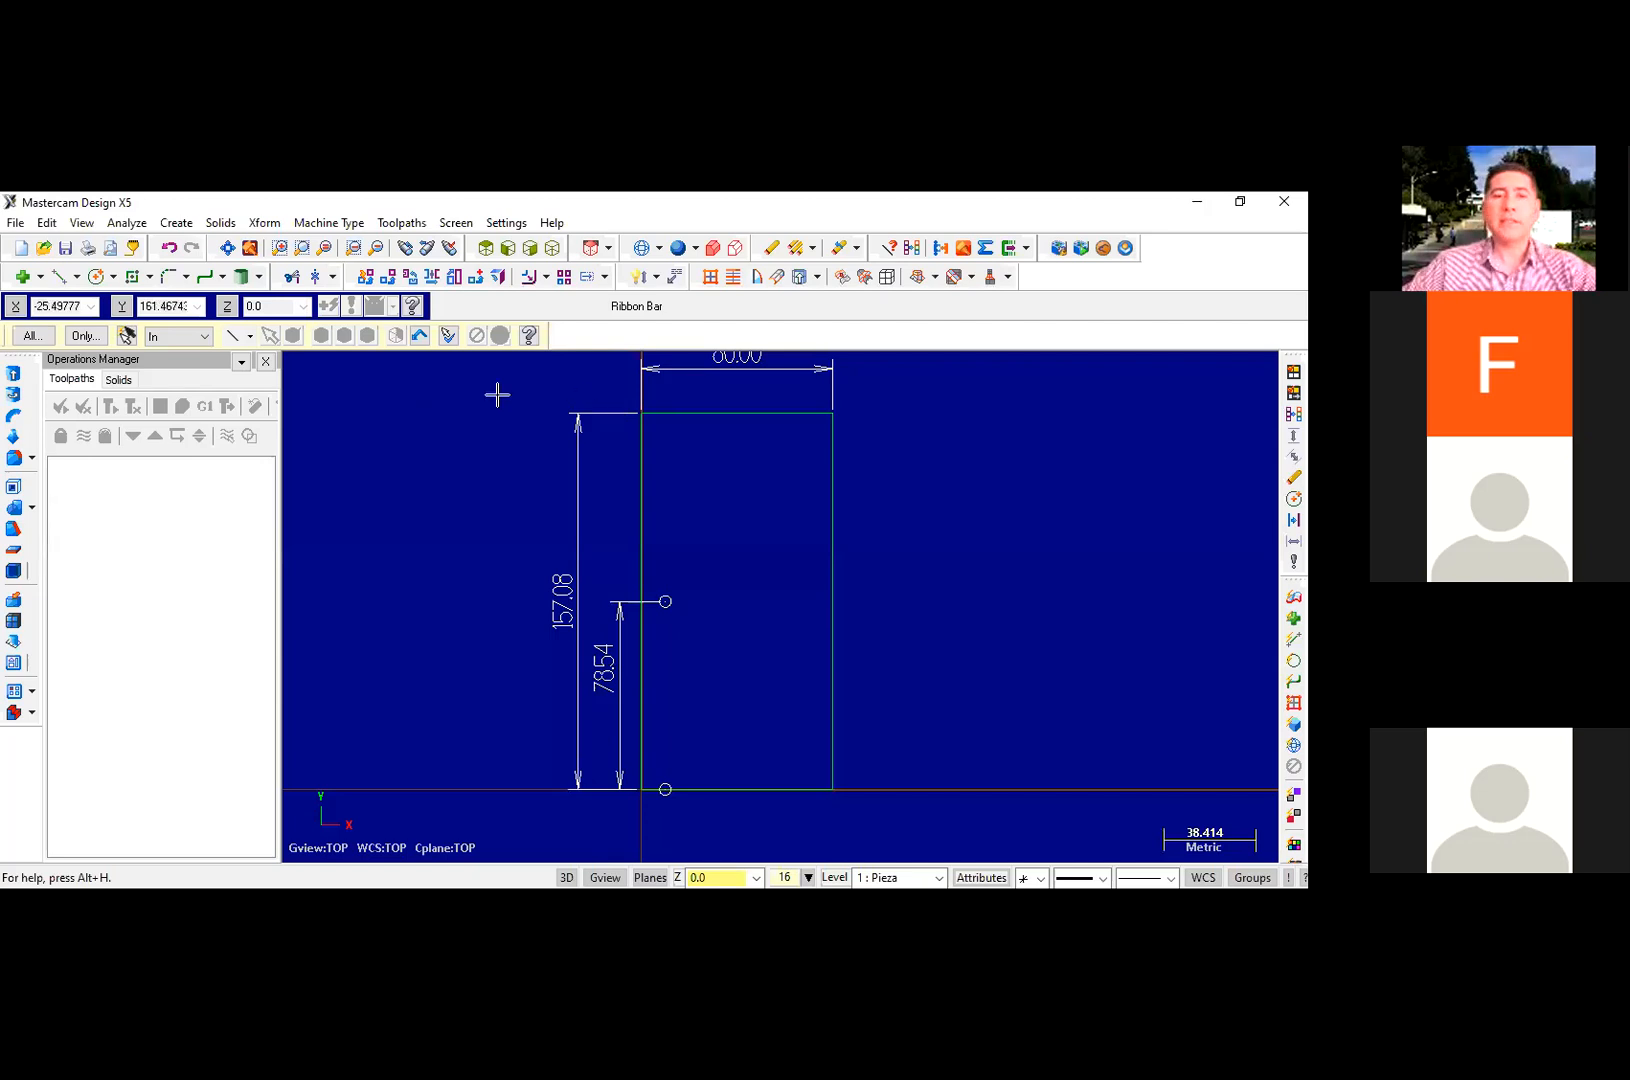
Step: Set the machine type to the default mill
{"action": "left_click", "coordinate": [314, 226]}
{"action": "mouse_move", "coordinate": [343, 250]}
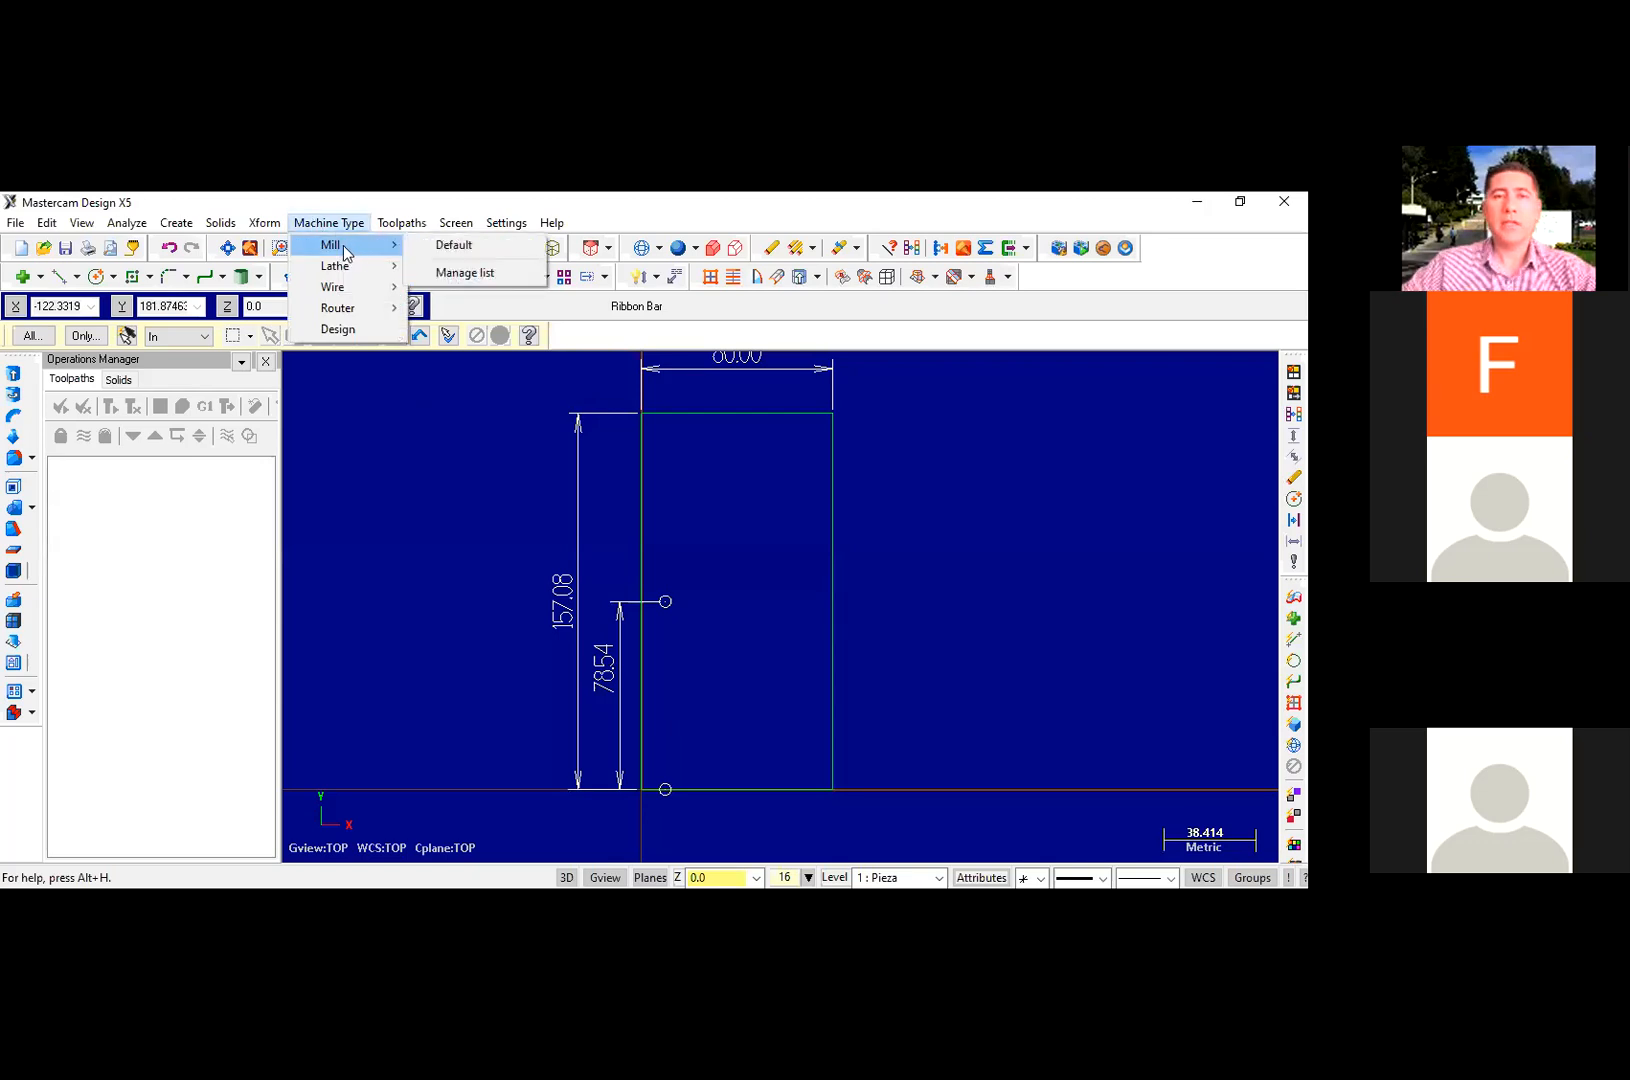
{"action": "left_click", "coordinate": [455, 246]}
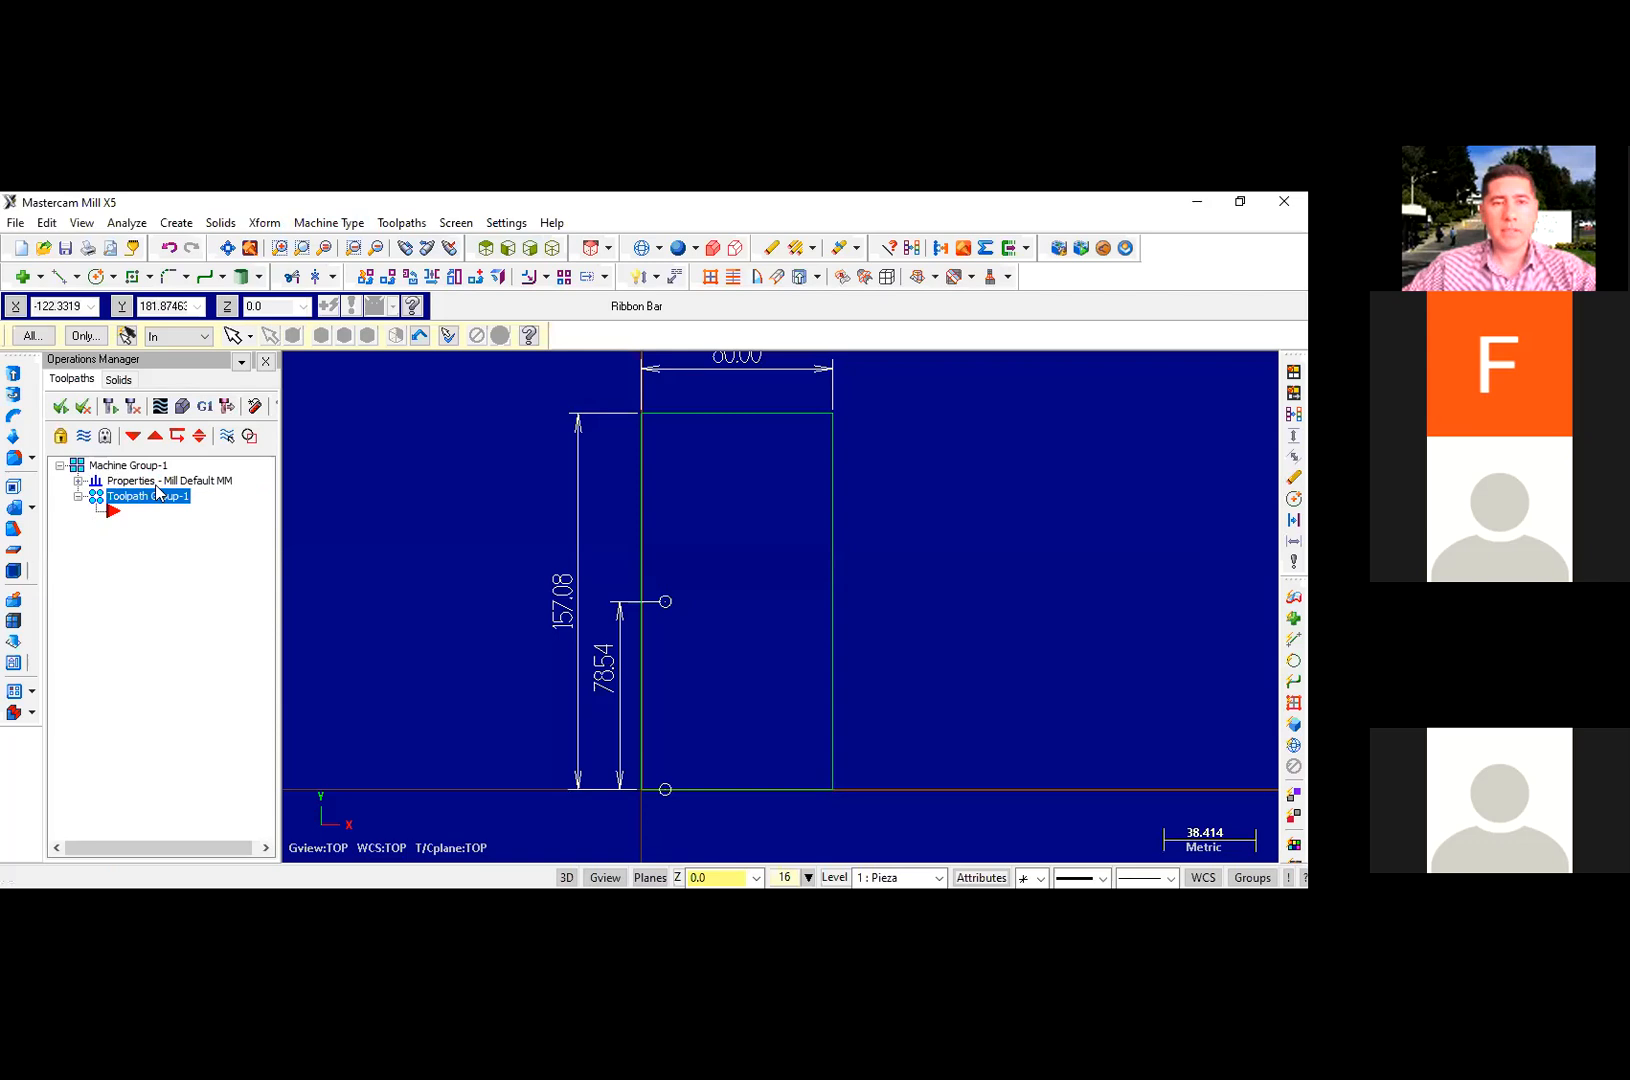
Step: Create a Drill toolpath and accept T as the NC name
{"action": "left_click", "coordinate": [403, 228]}
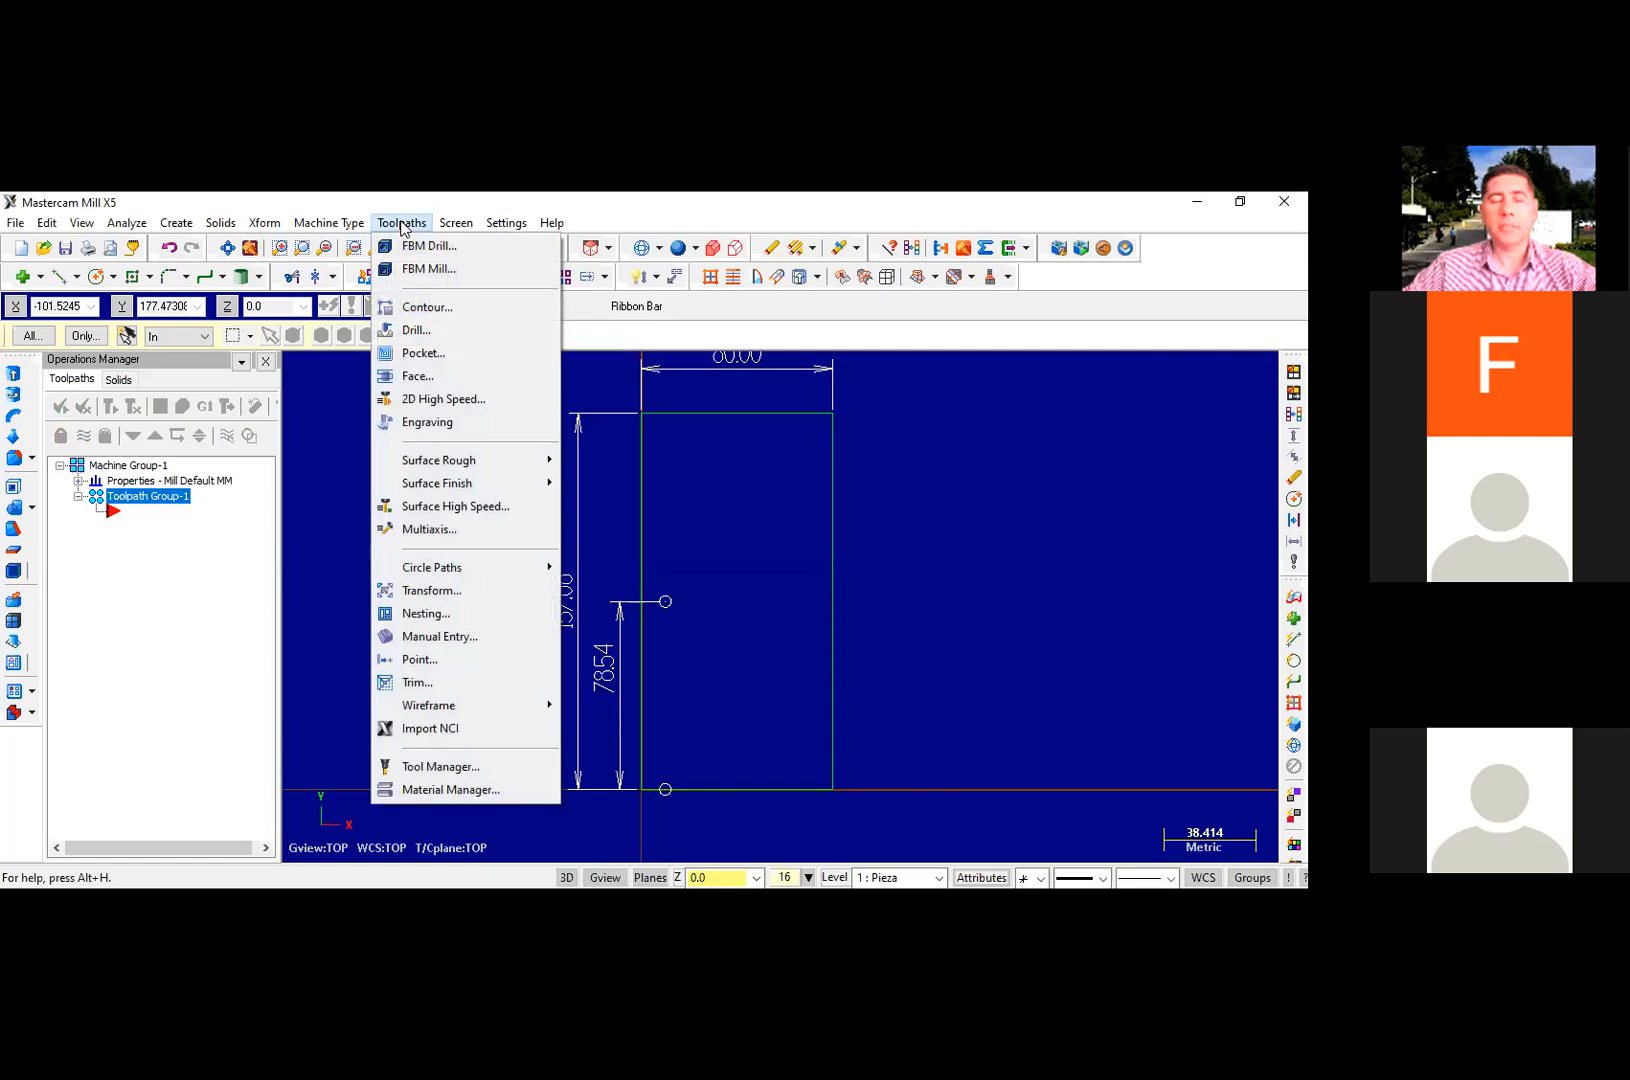
{"action": "mouse_move", "coordinate": [440, 567]}
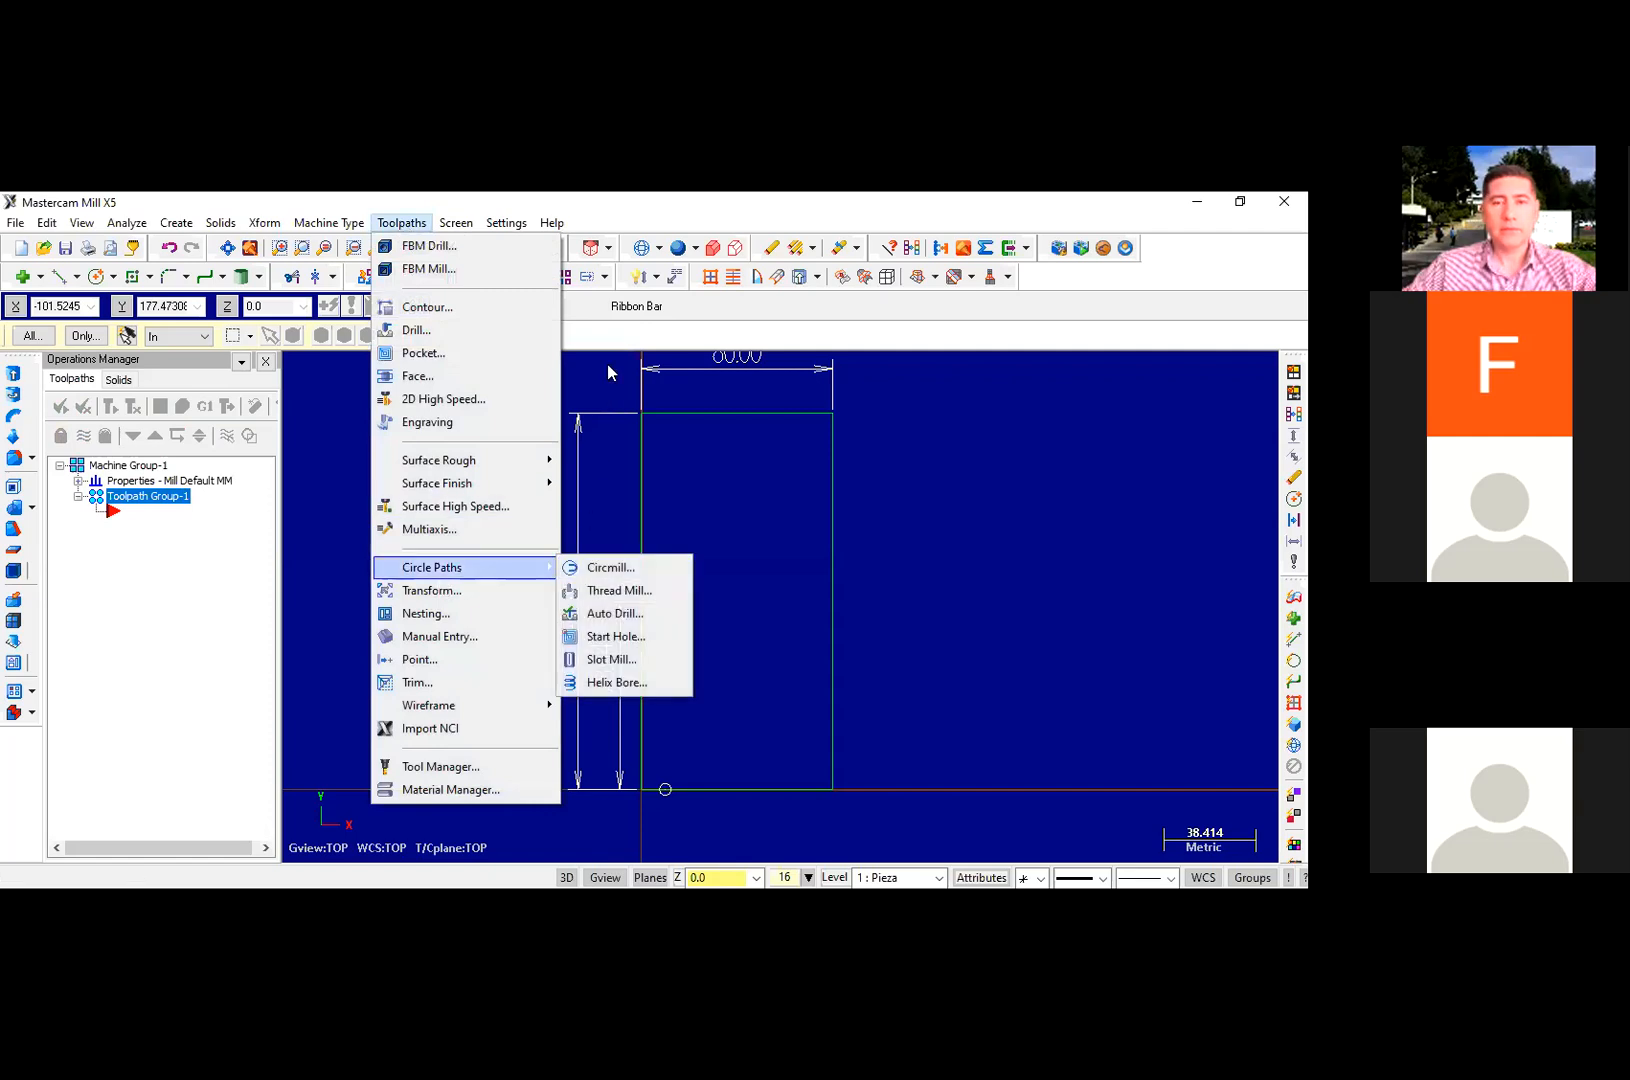
{"action": "left_click", "coordinate": [428, 341]}
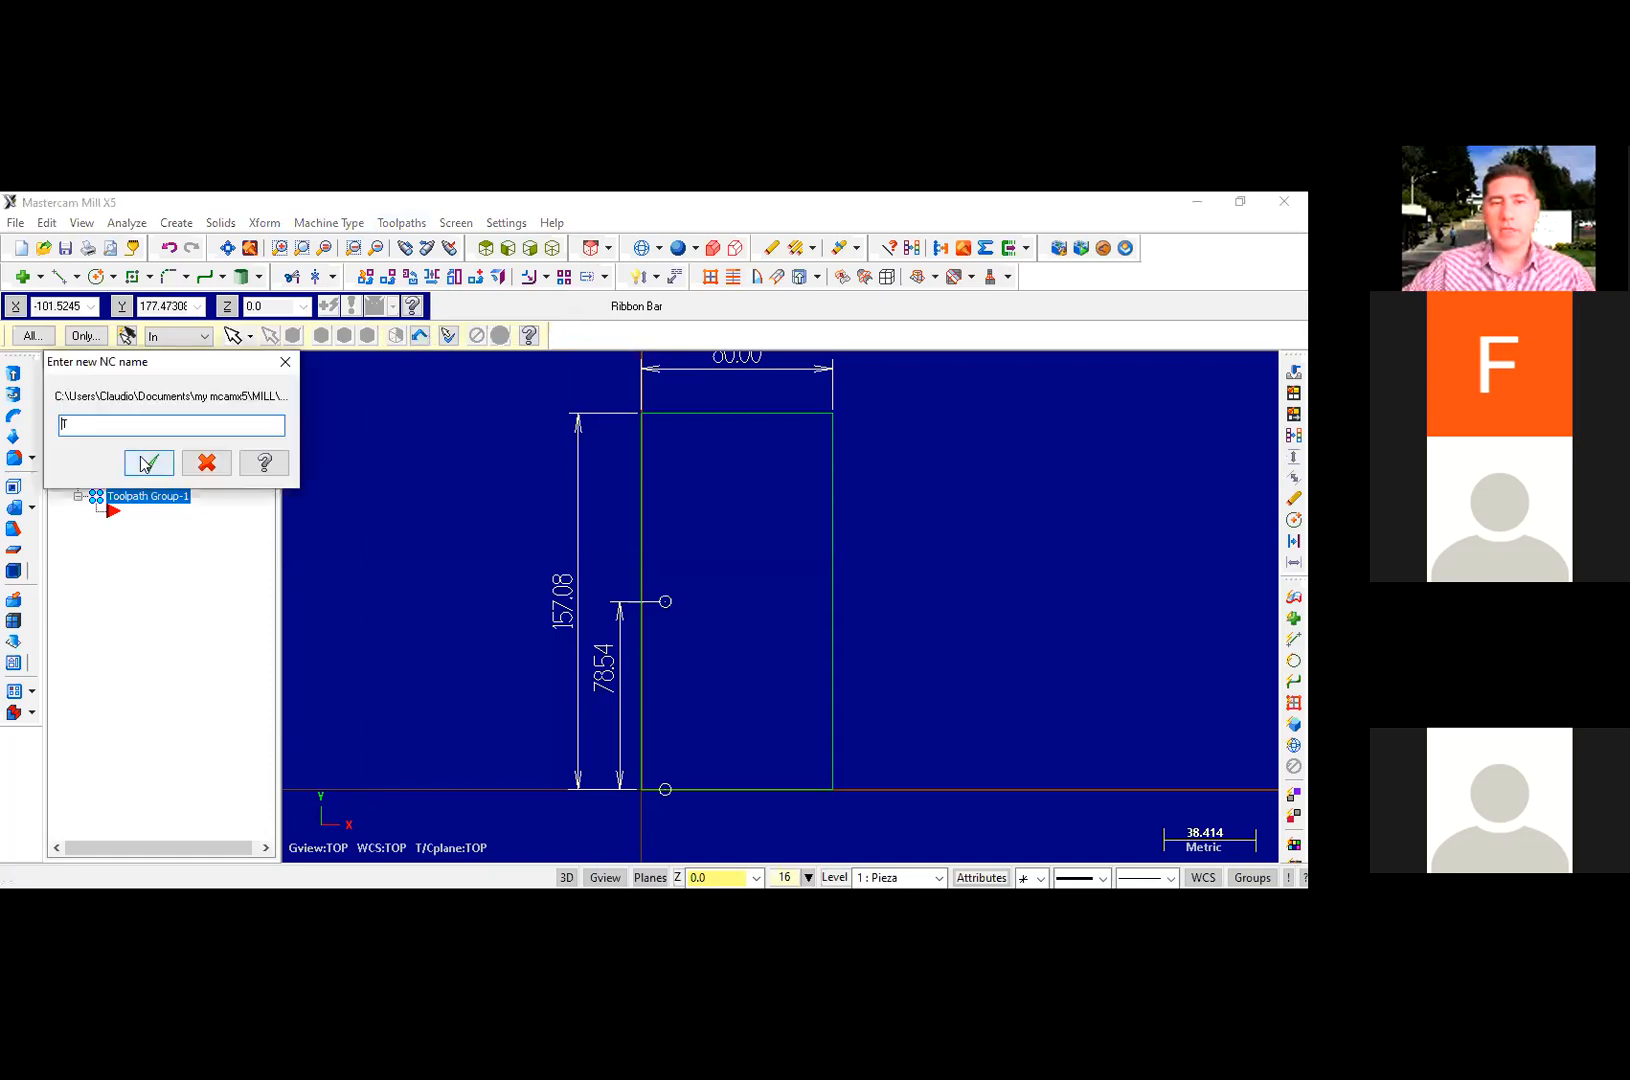
{"action": "left_click", "coordinate": [145, 466]}
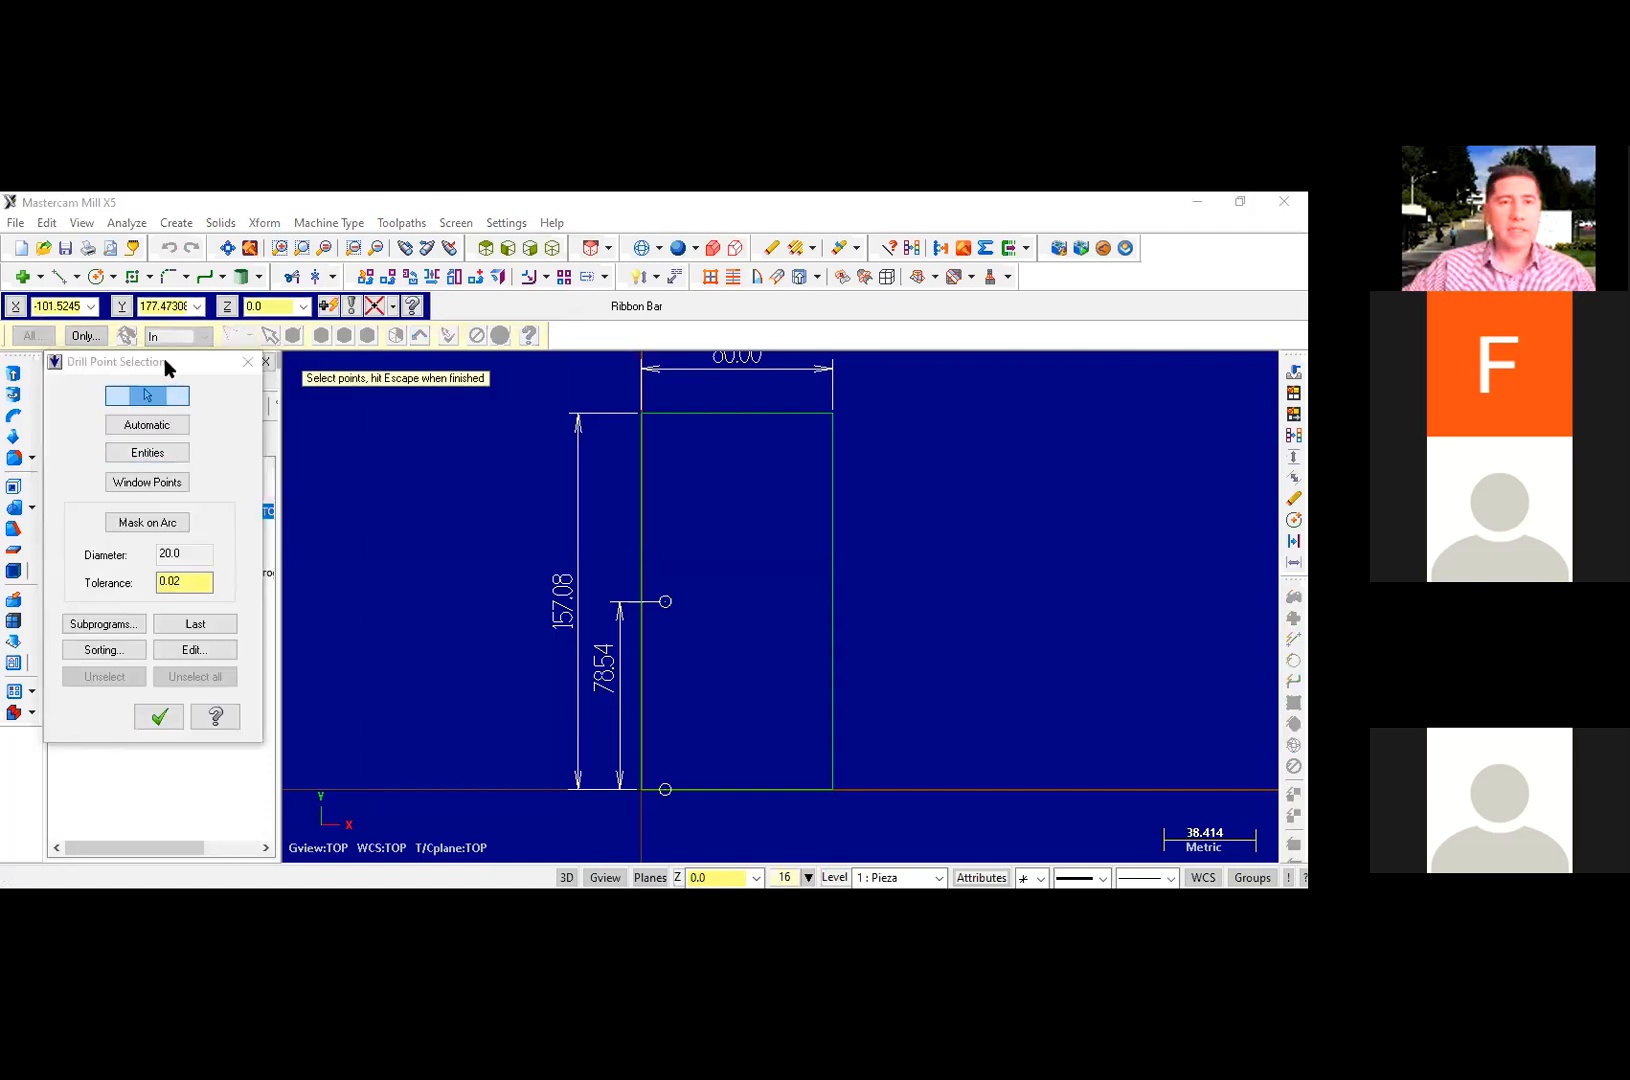
Step: Pick the centres of the lower and upper circles as drill points and confirm the selection
{"action": "left_click_drag", "start_coordinate": [166, 369], "coordinate": [385, 348]}
{"action": "scroll", "coordinate": [648, 791], "scroll_direction": "up", "scroll_amount": 6}
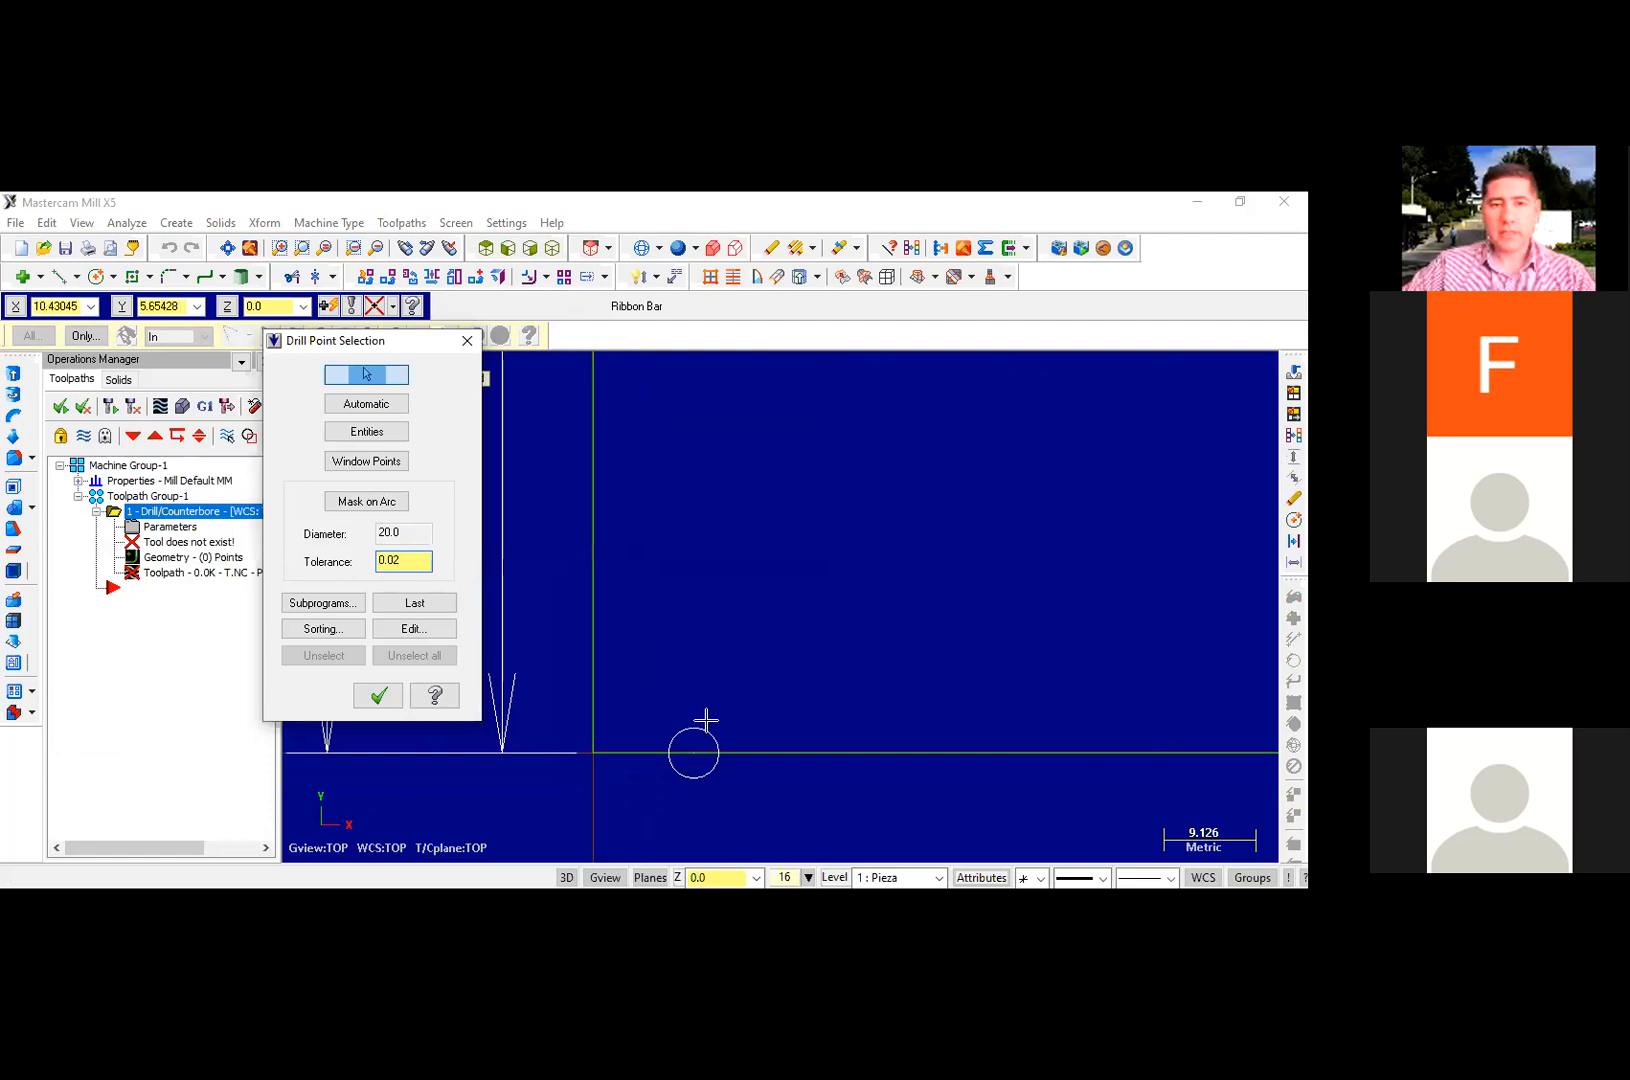
{"action": "left_click", "coordinate": [696, 758]}
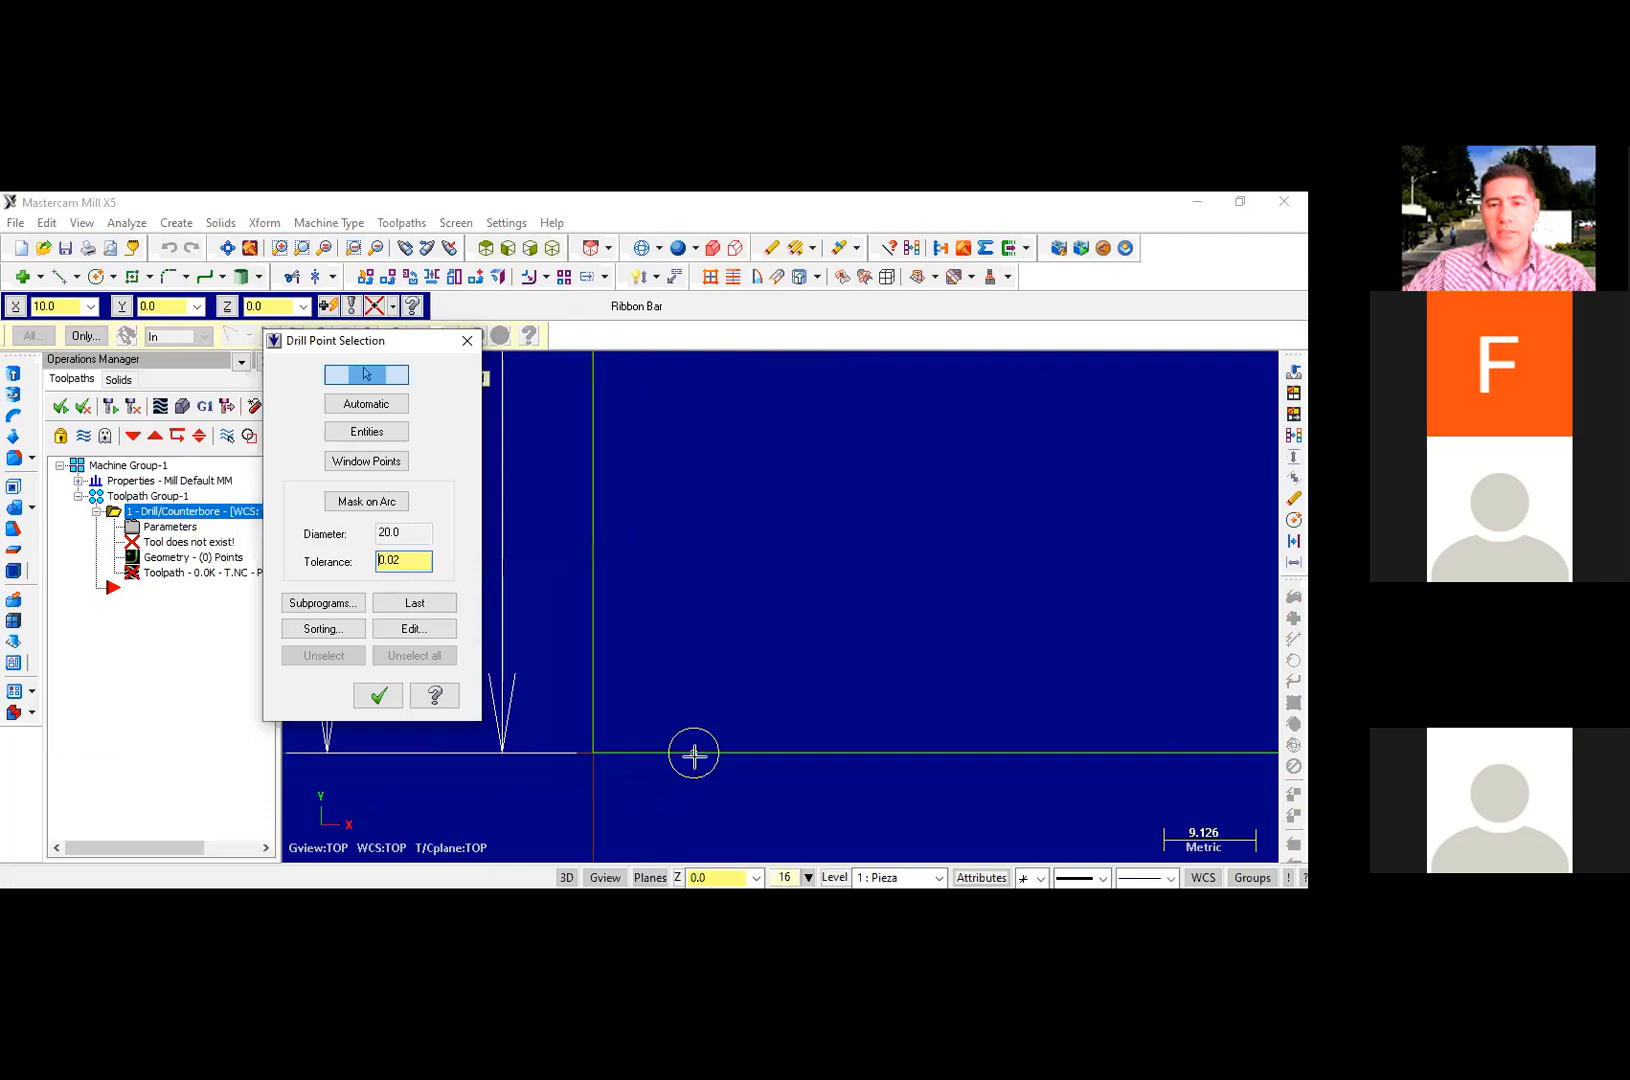
{"action": "scroll", "coordinate": [712, 695], "scroll_direction": "down", "scroll_amount": 2}
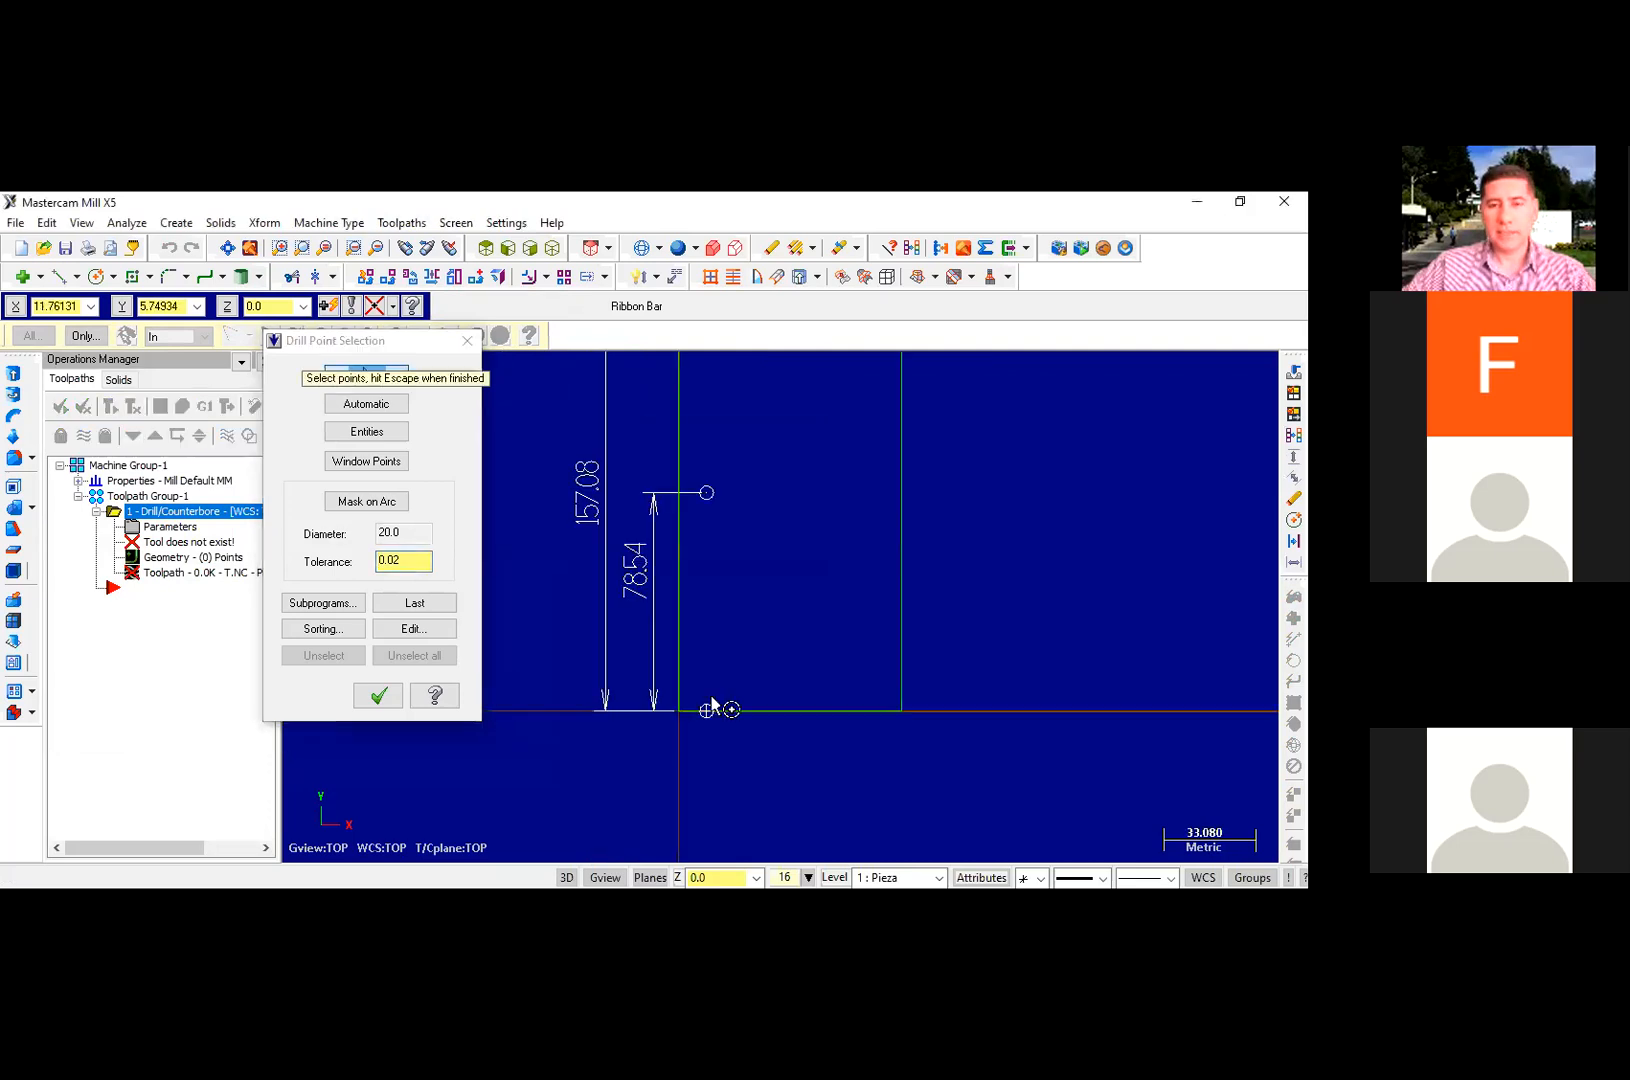
{"action": "scroll", "coordinate": [702, 476], "scroll_direction": "up", "scroll_amount": 3}
{"action": "left_click", "coordinate": [712, 450]}
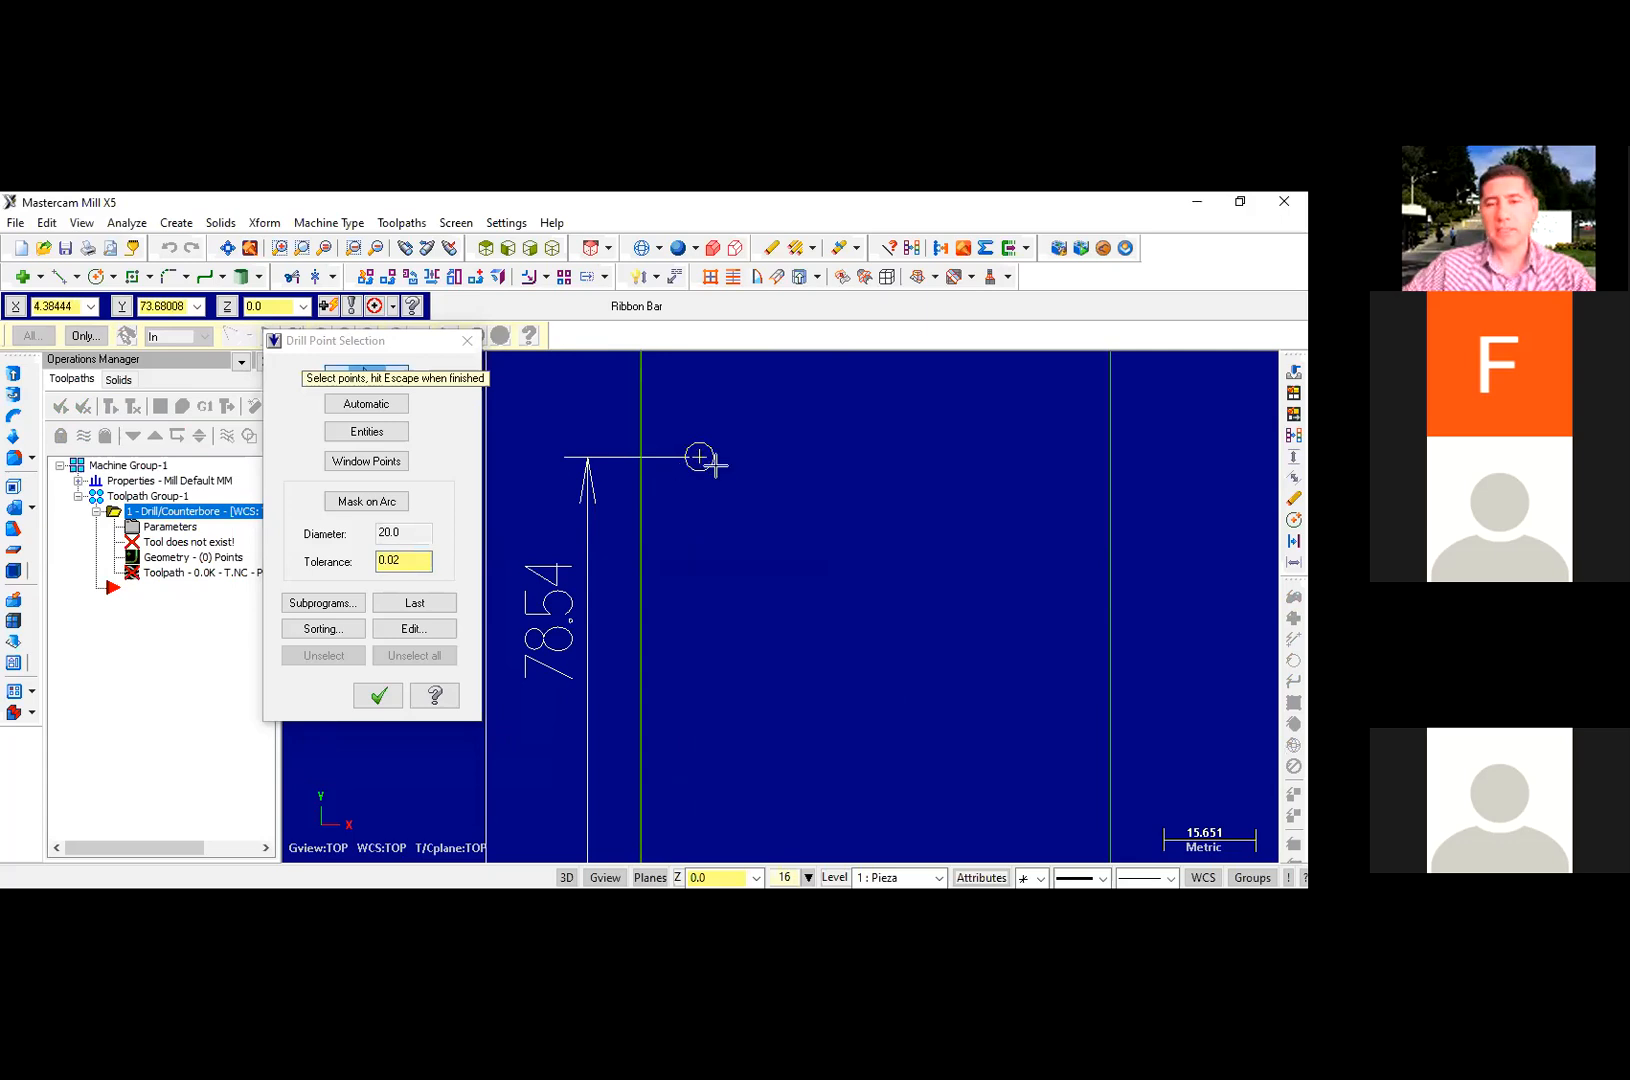
{"action": "scroll", "coordinate": [700, 460], "scroll_direction": "up", "scroll_amount": 2}
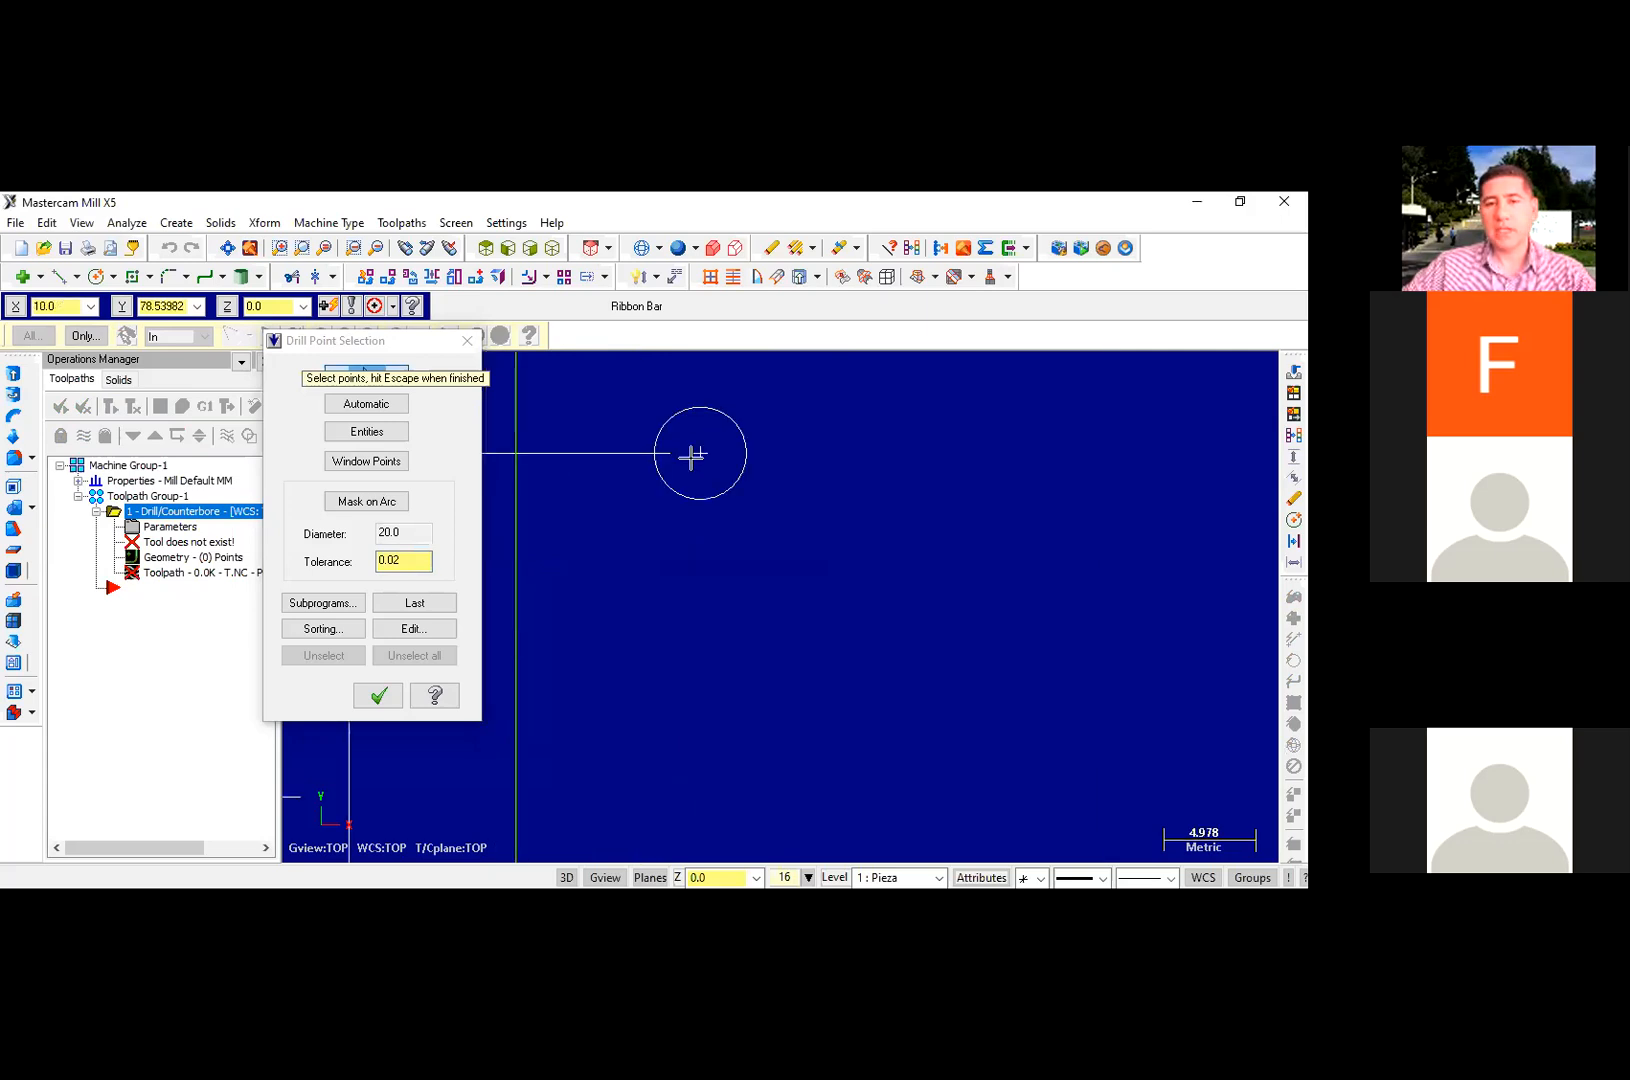
{"action": "scroll", "coordinate": [721, 478], "scroll_direction": "down", "scroll_amount": 2}
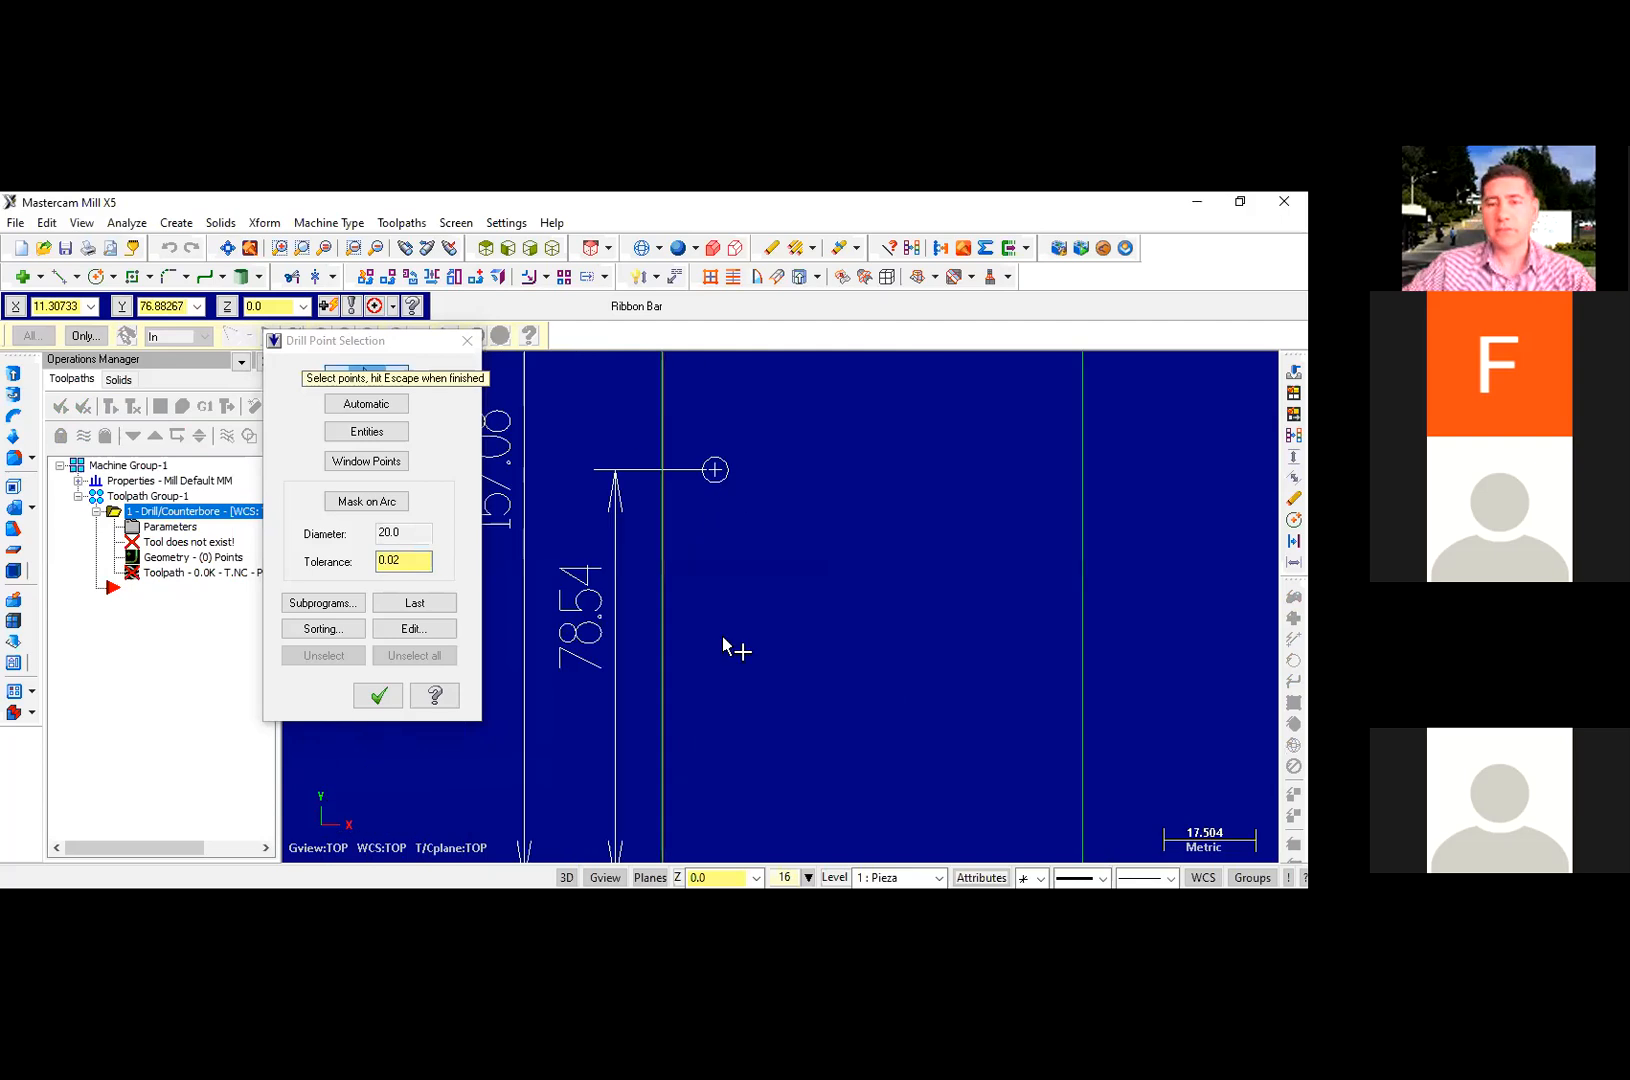
{"action": "scroll", "coordinate": [716, 644], "scroll_direction": "down", "scroll_amount": 1}
{"action": "scroll", "coordinate": [719, 631], "scroll_direction": "down", "scroll_amount": 1}
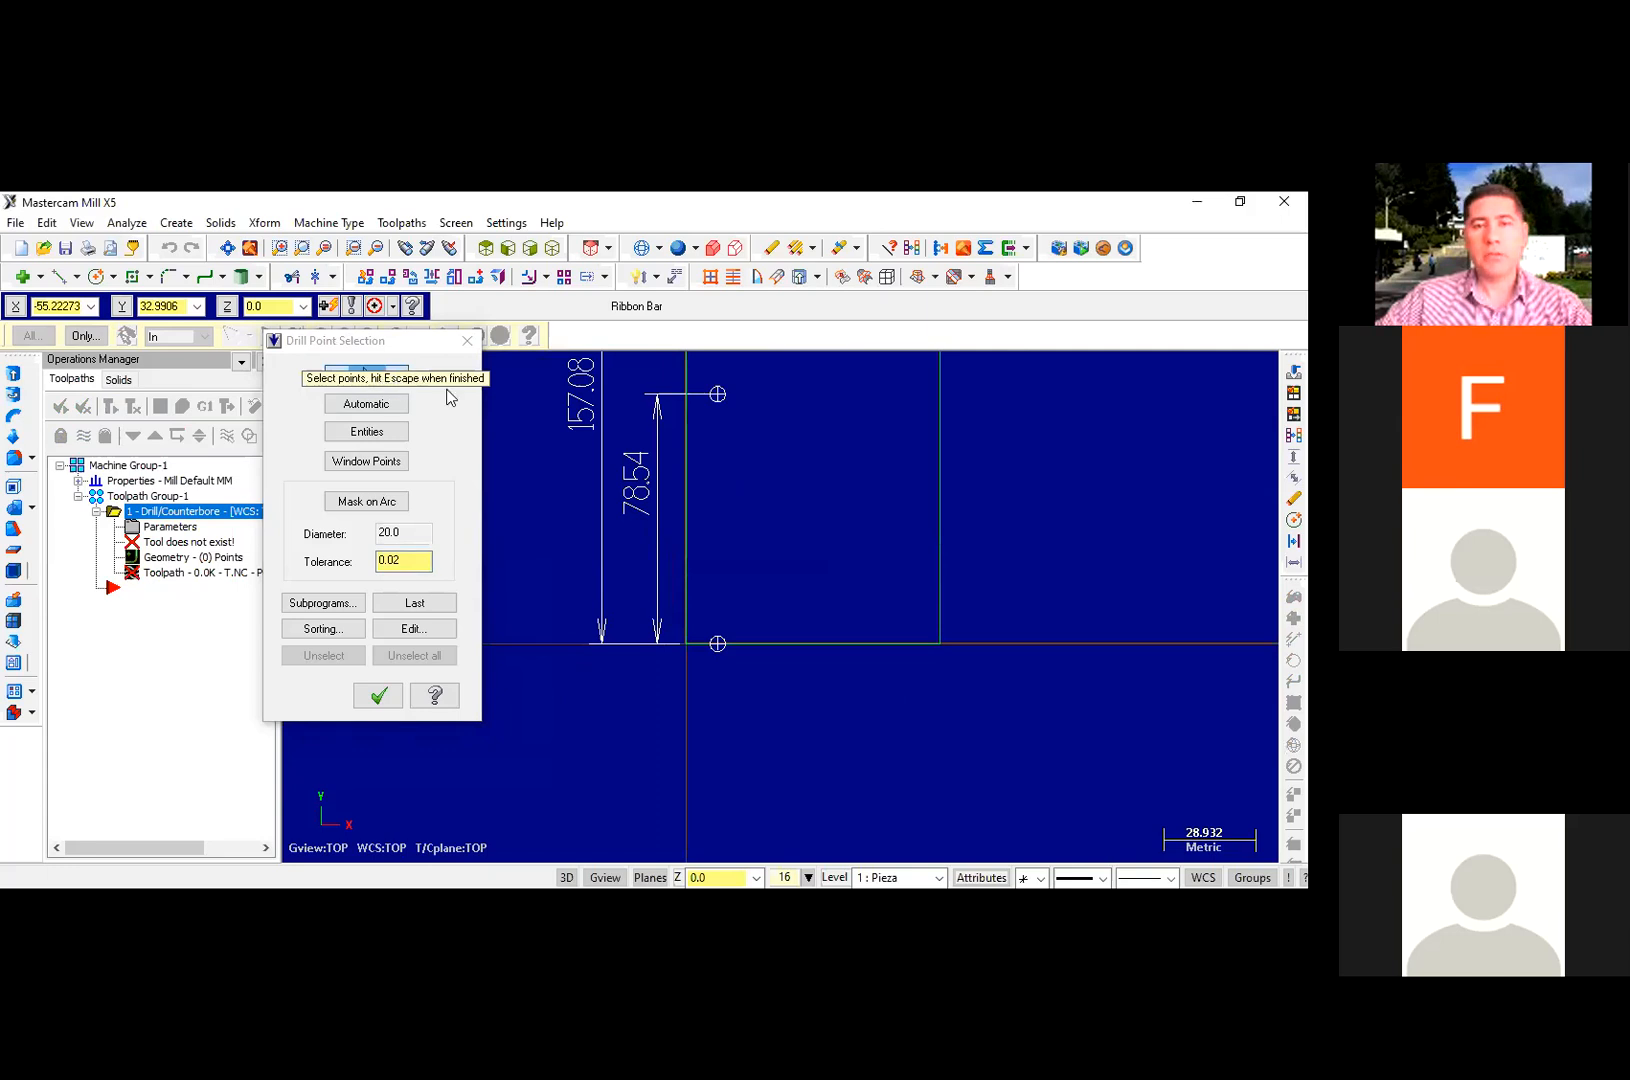
{"action": "left_click", "coordinate": [398, 403]}
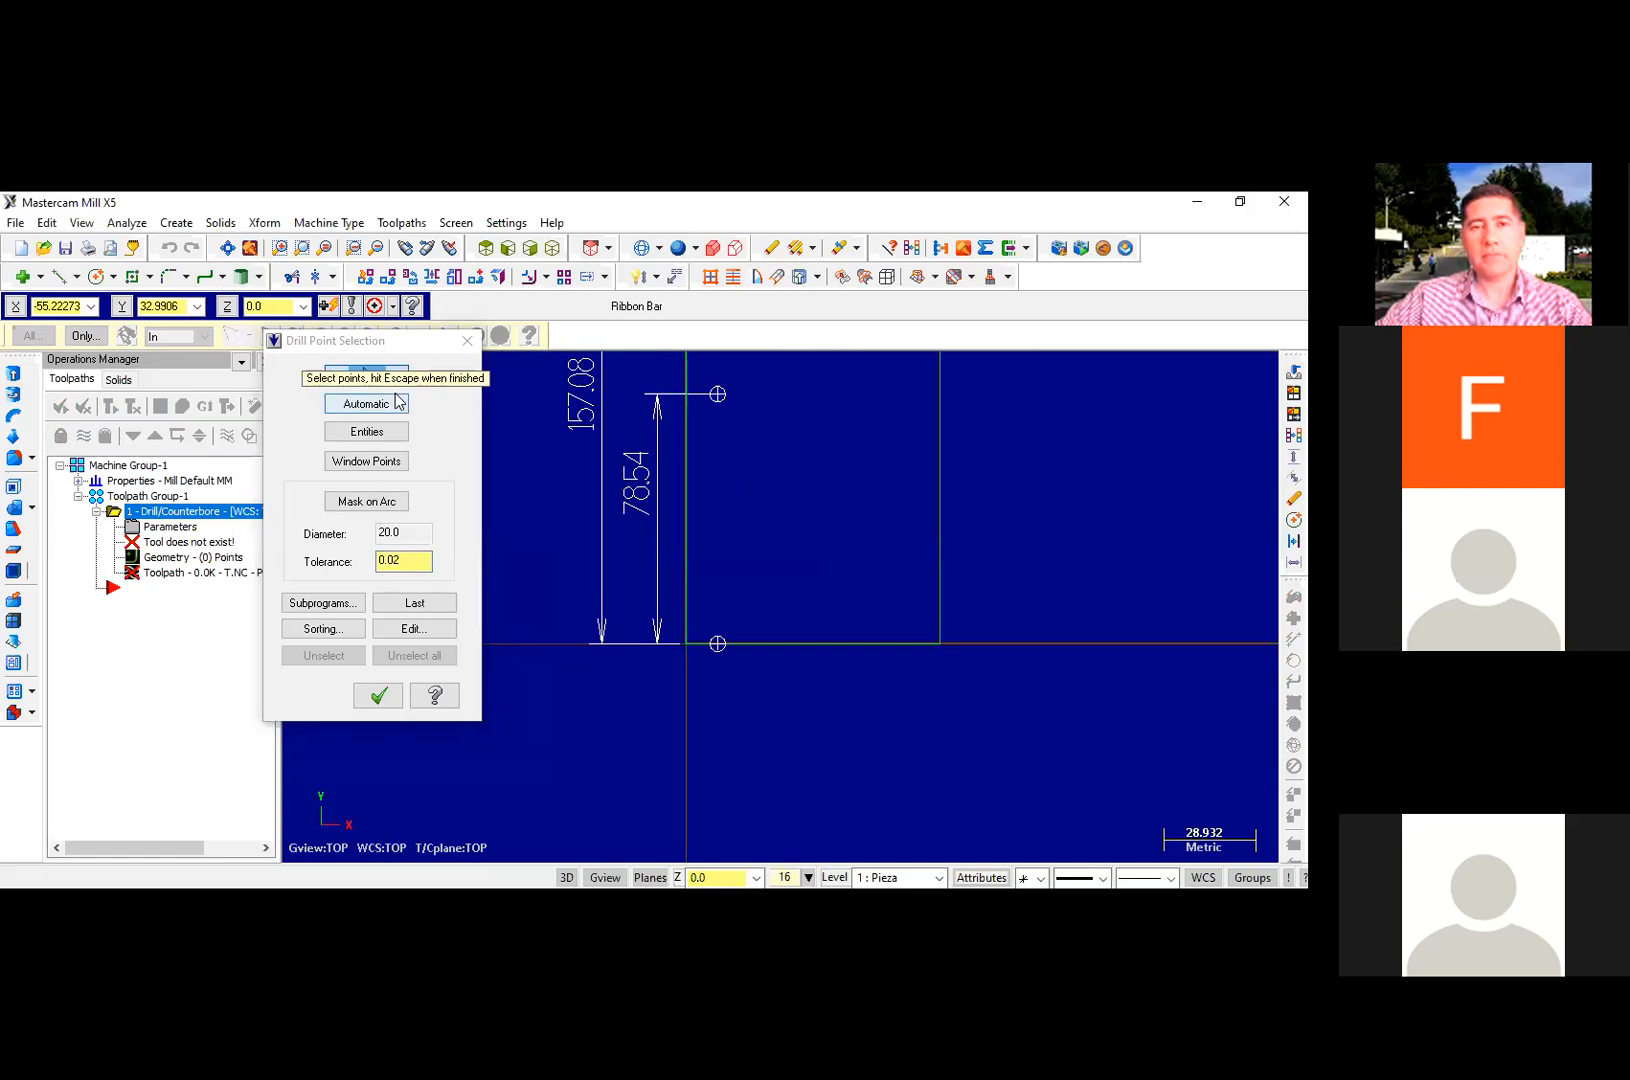
{"action": "left_click", "coordinate": [378, 697]}
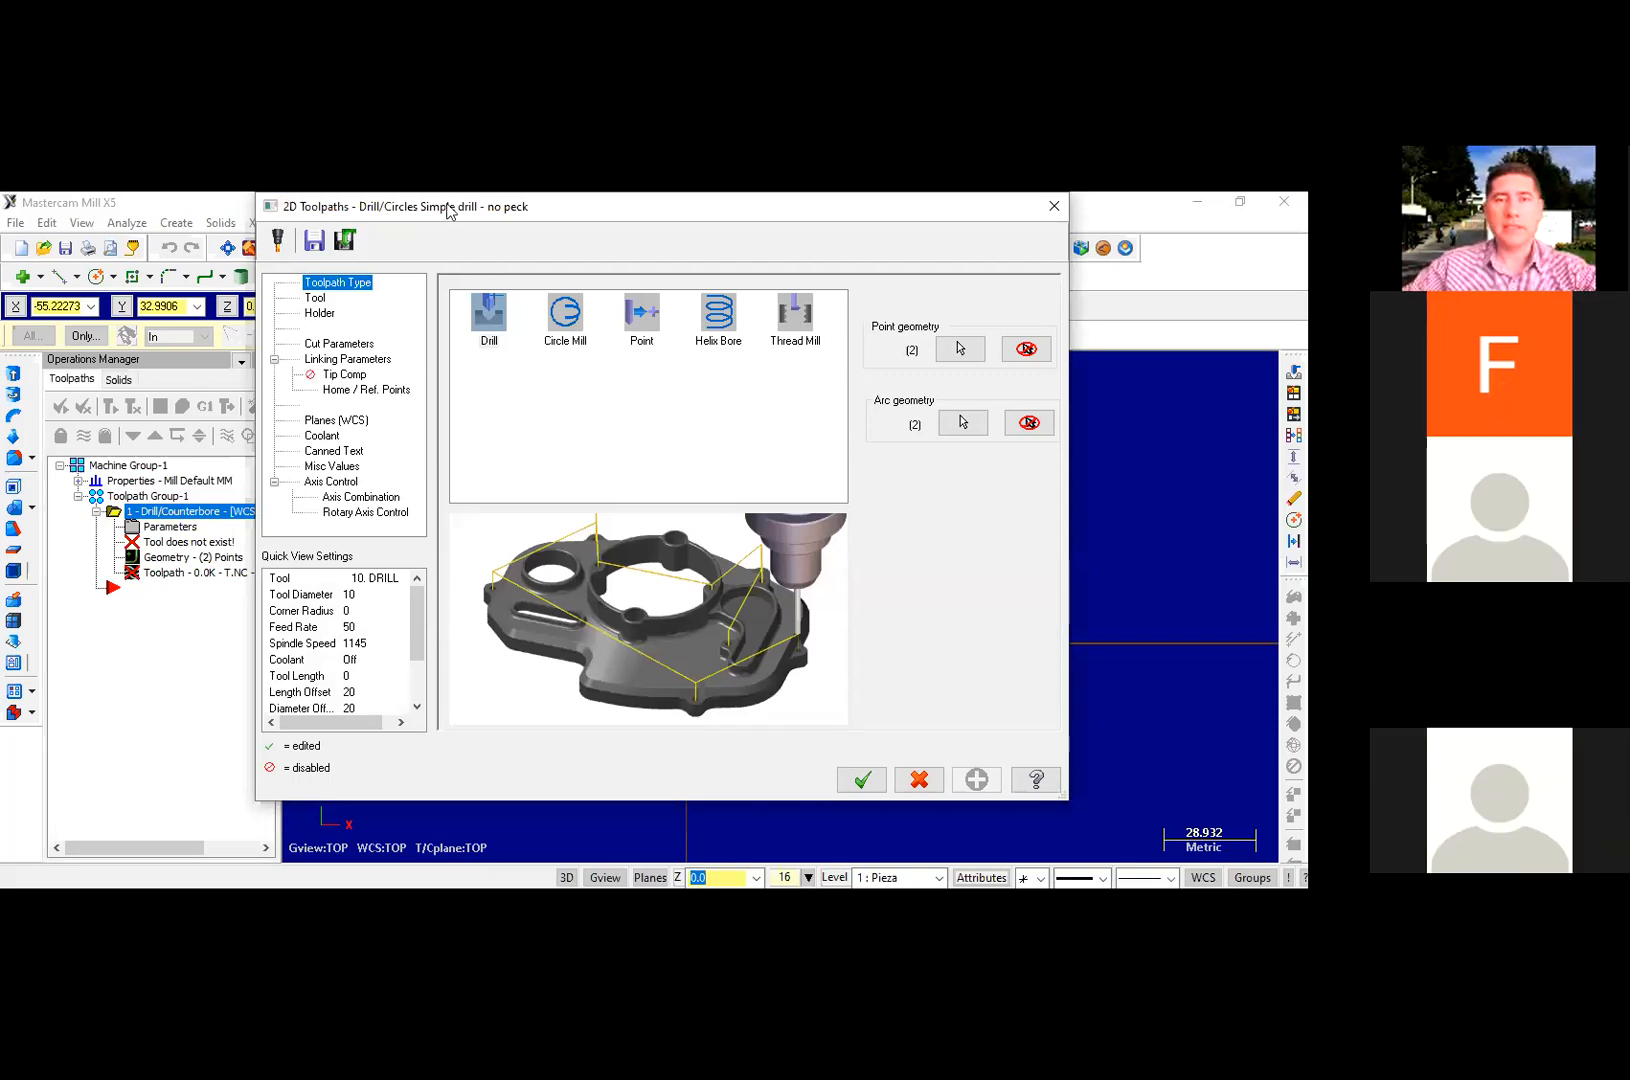
Step: Create a new centre drill tool with a 3 mm diameter for the drill toolpath
{"action": "left_click_drag", "start_coordinate": [449, 211], "coordinate": [439, 212]}
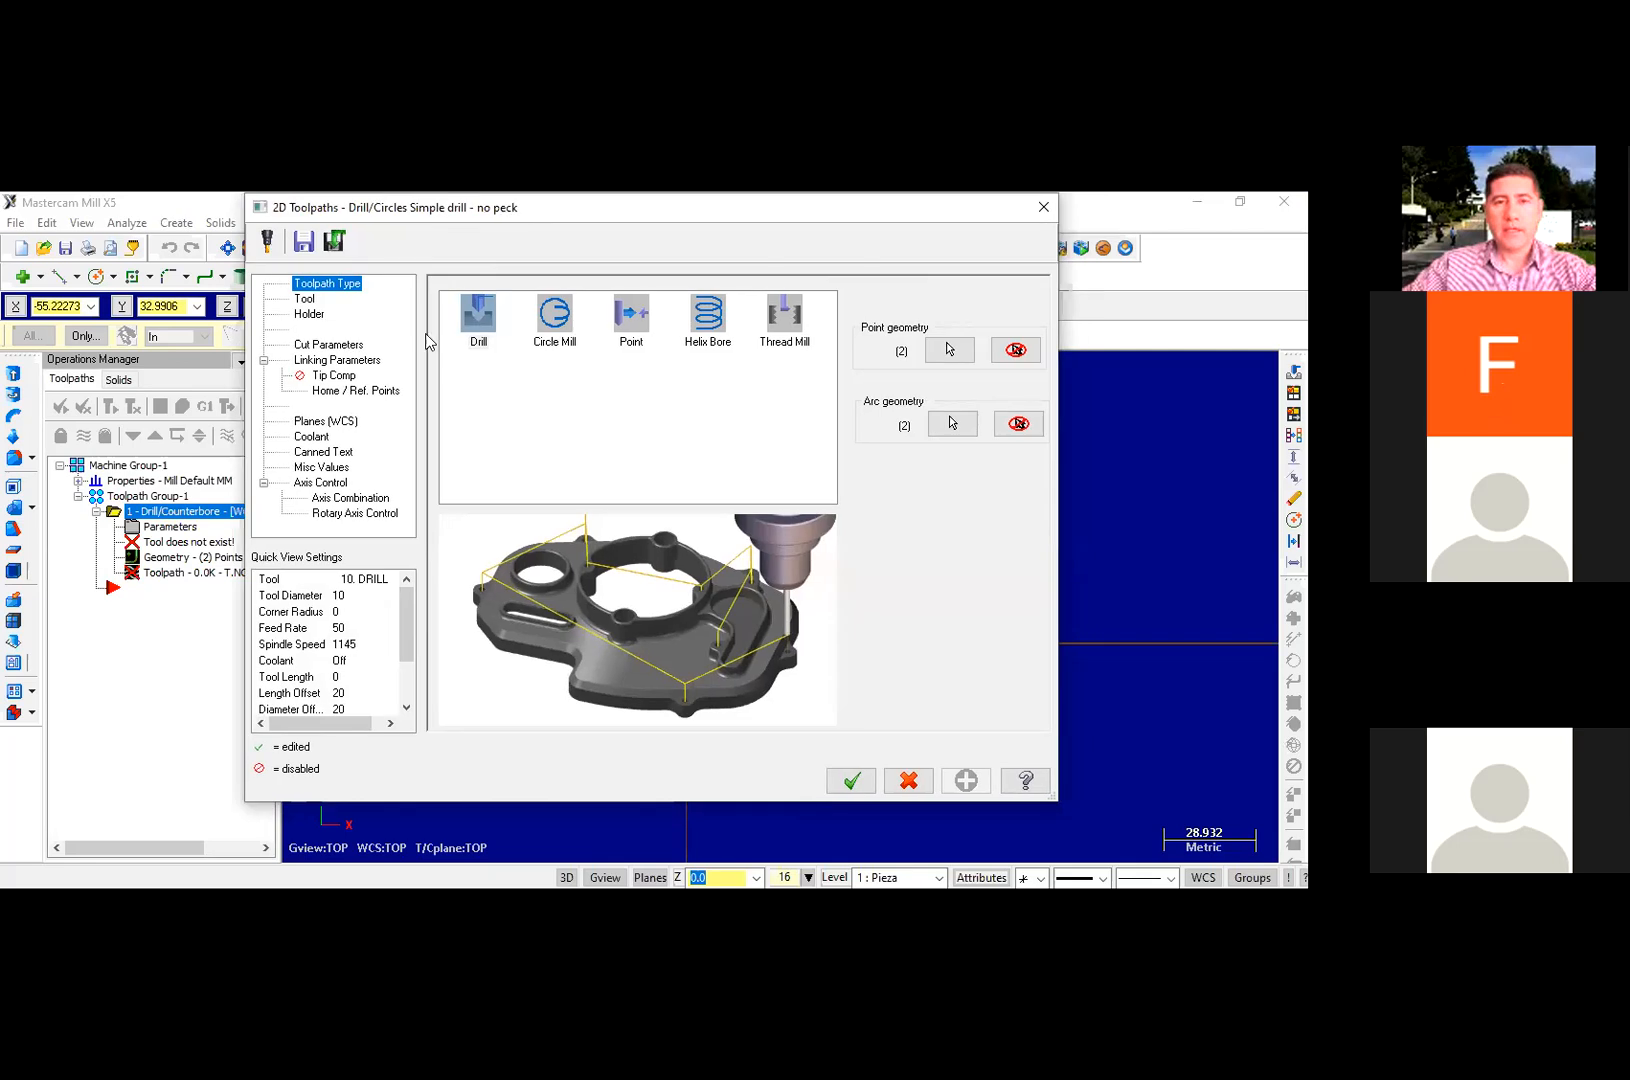
{"action": "left_click", "coordinate": [305, 300]}
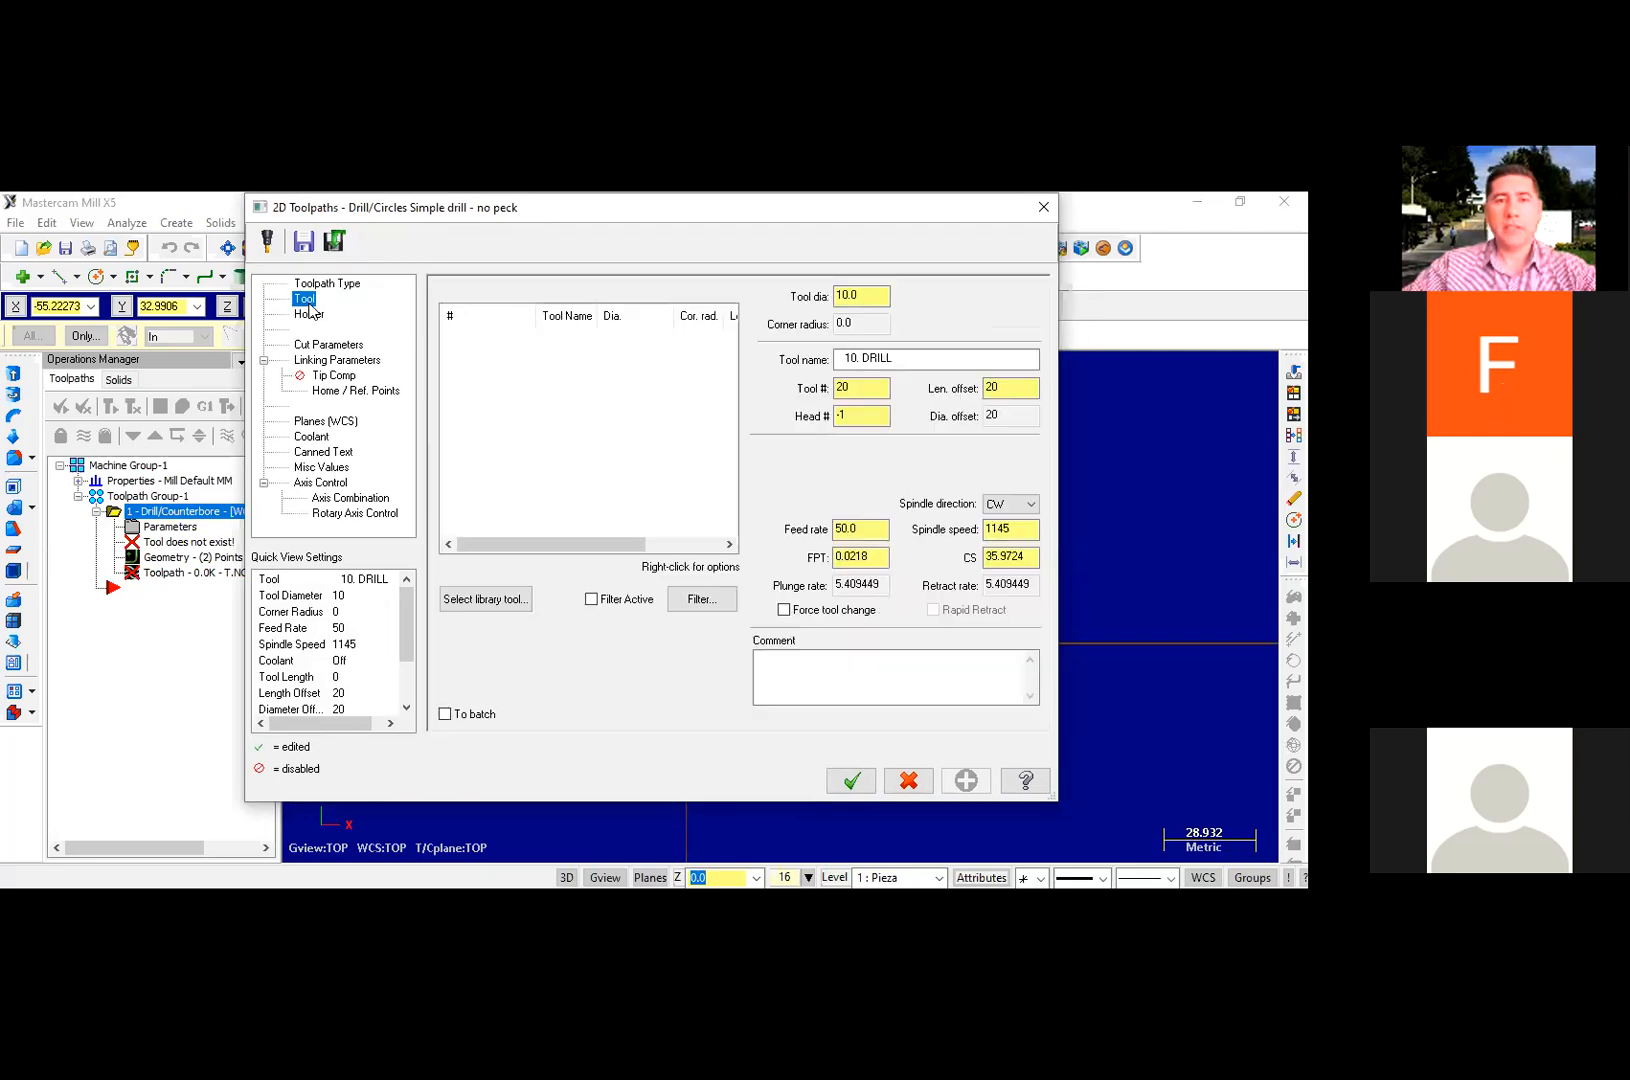
{"action": "right_click", "coordinate": [506, 371]}
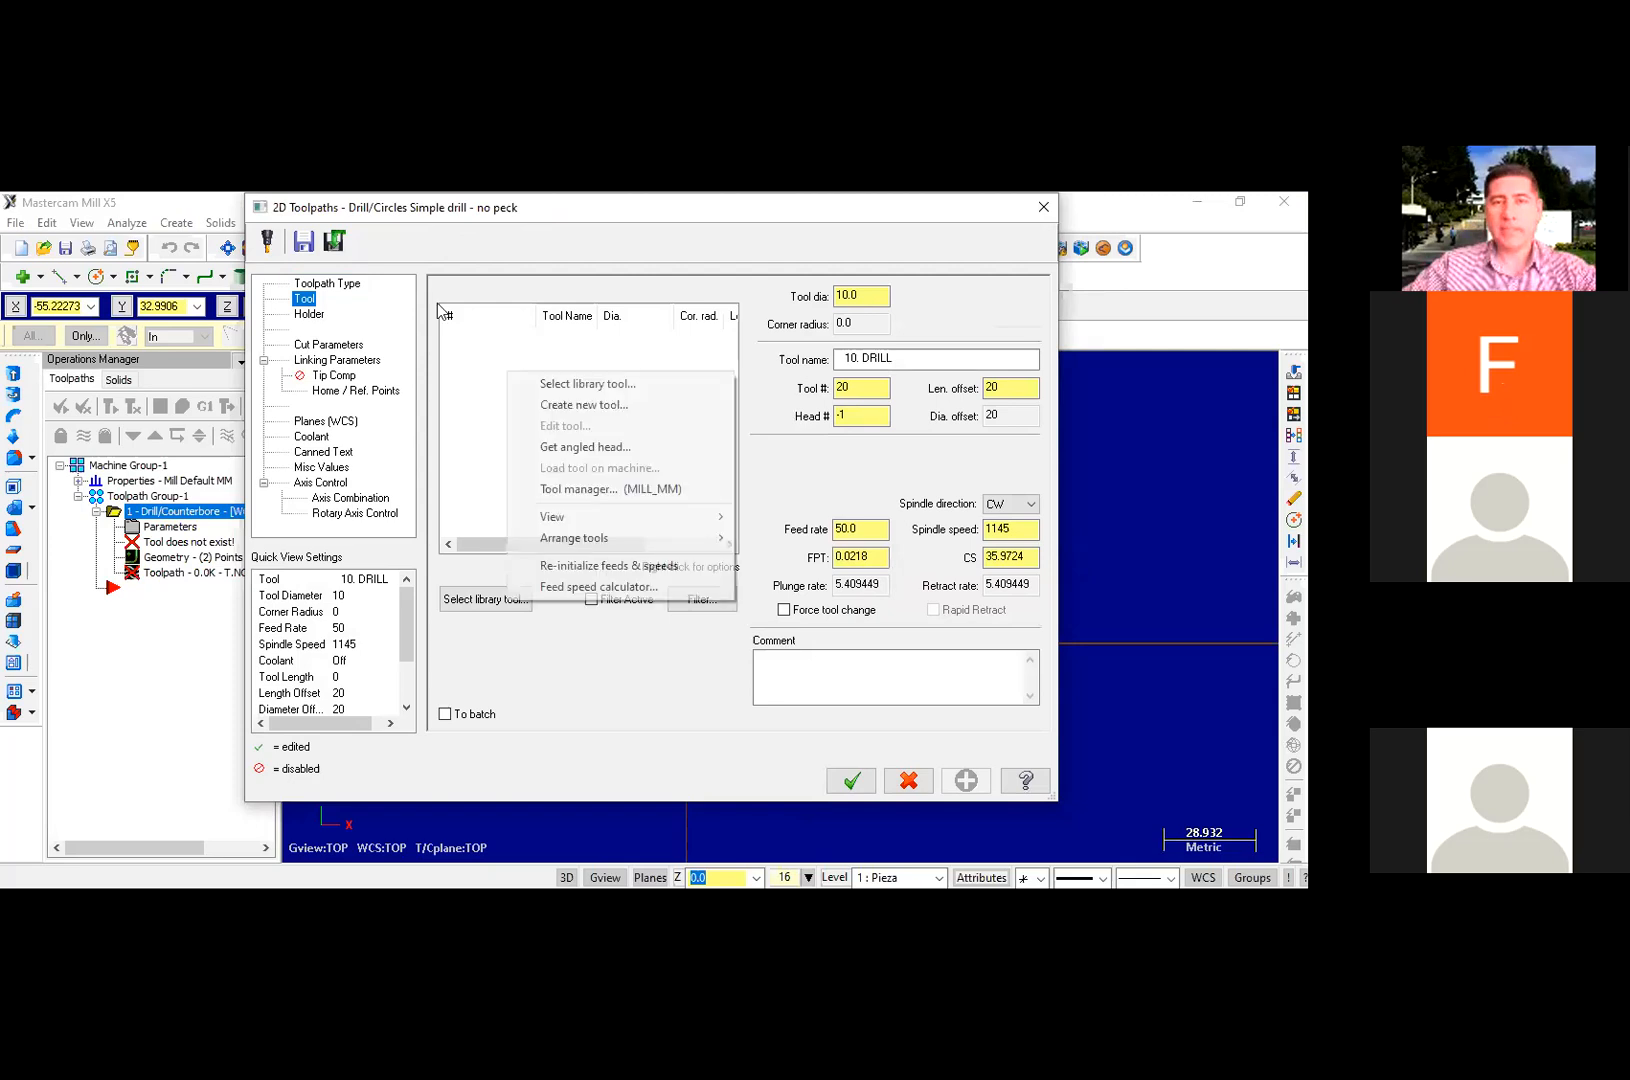
{"action": "left_click", "coordinate": [501, 358]}
{"action": "right_click", "coordinate": [497, 359]}
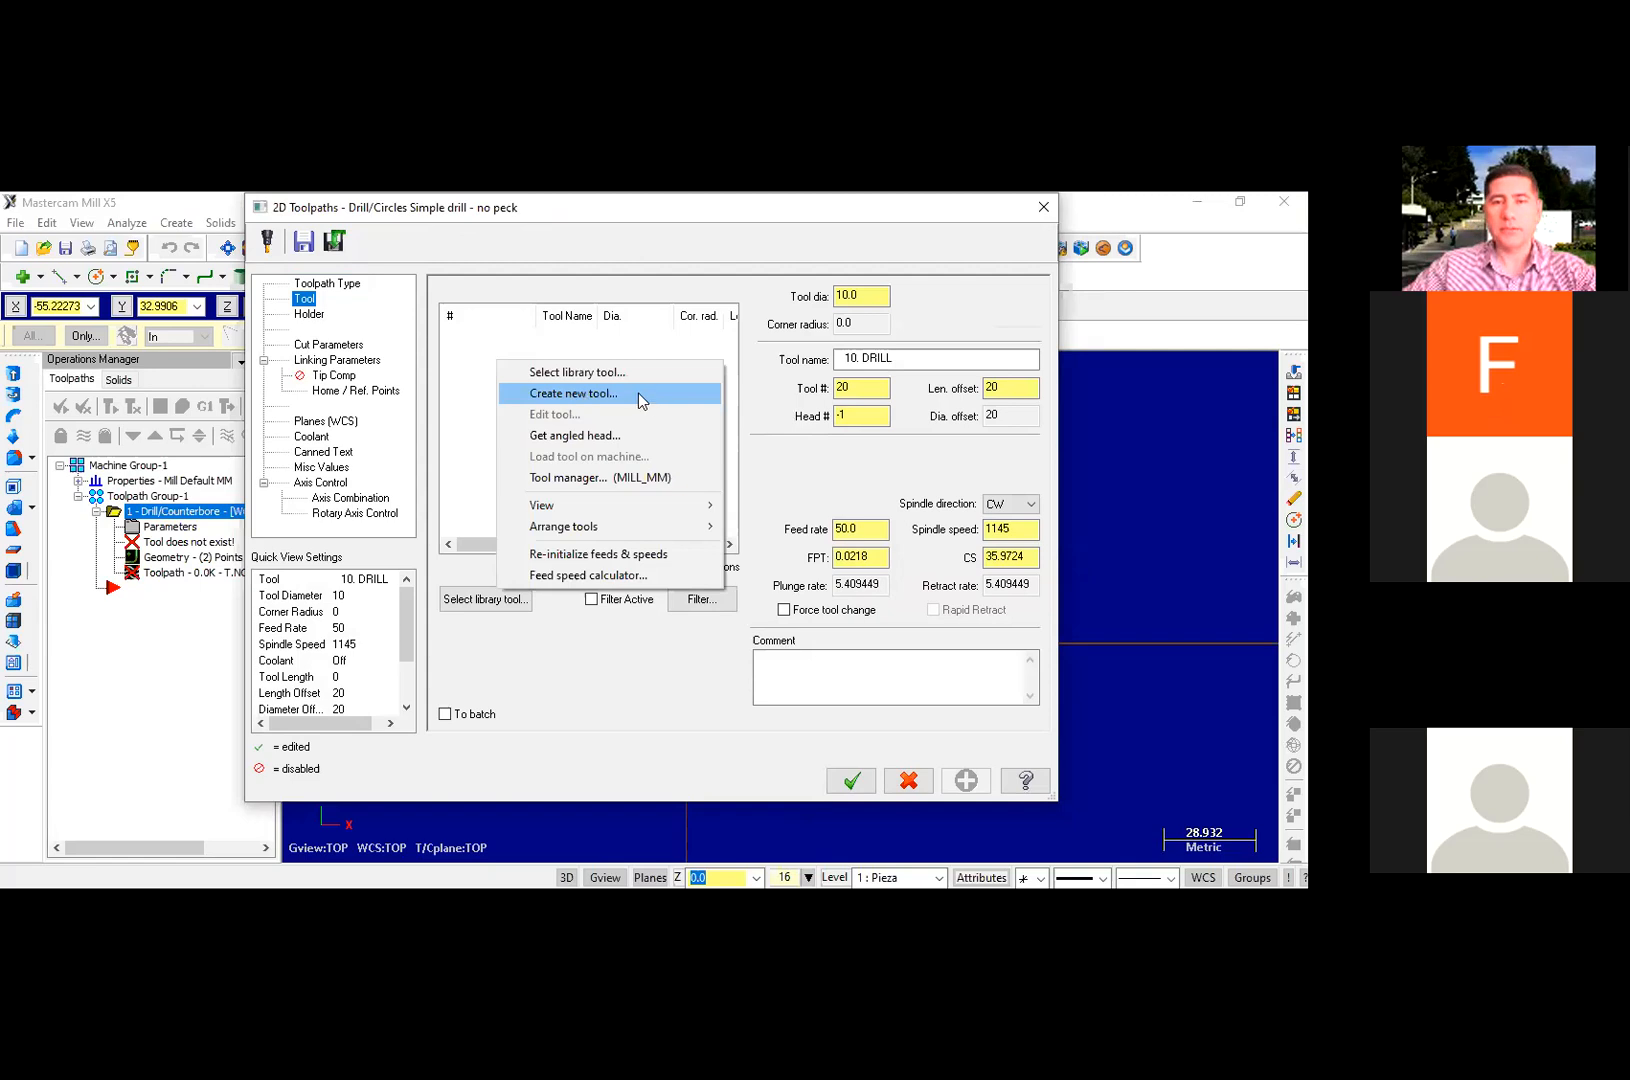
{"action": "left_click", "coordinate": [641, 400]}
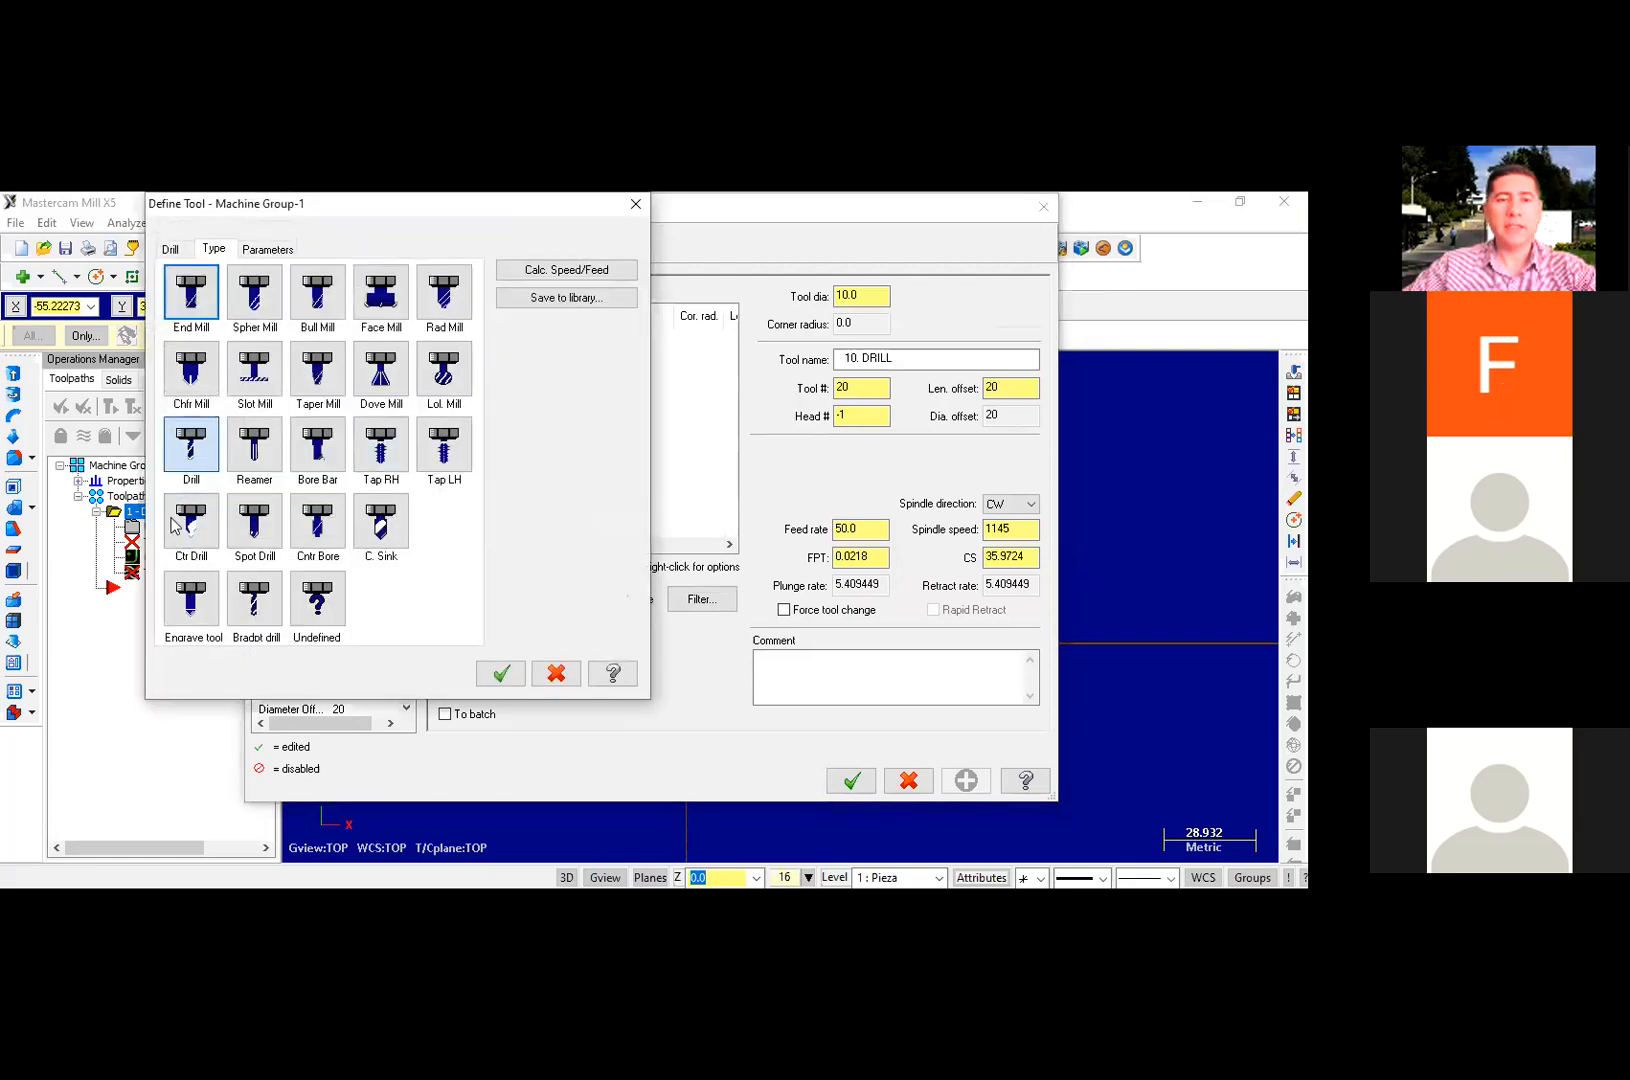
{"action": "left_click", "coordinate": [188, 529]}
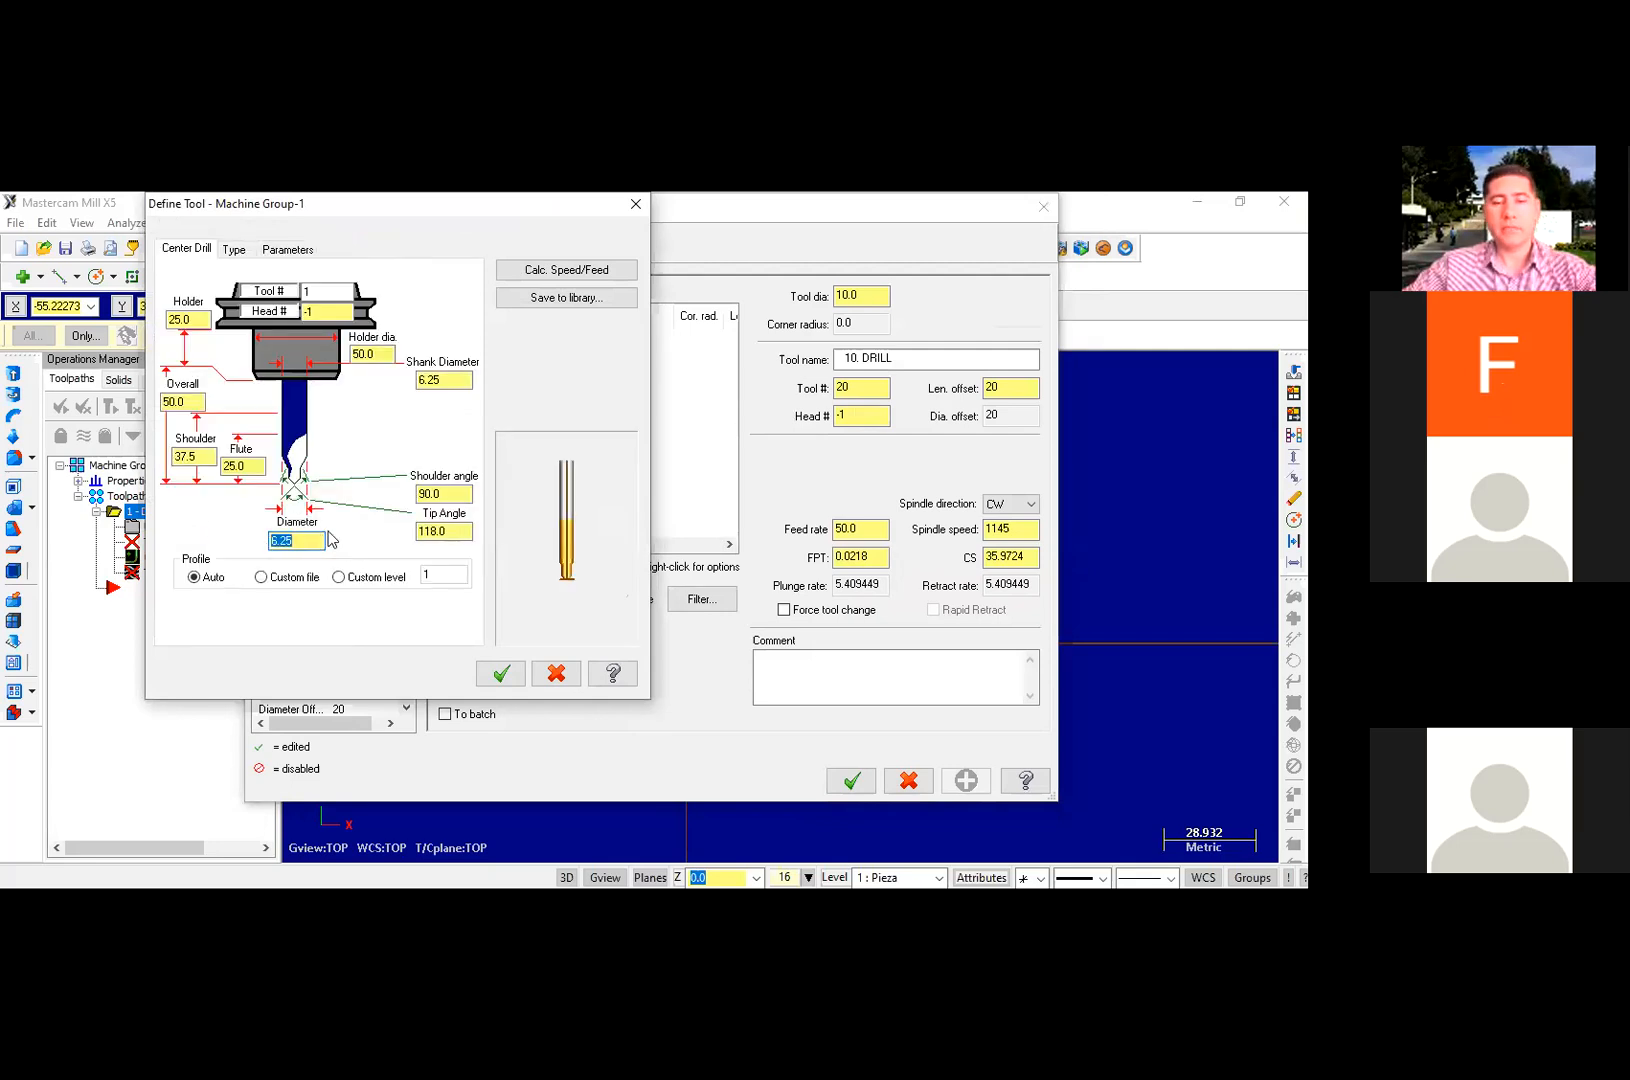
{"action": "type", "text": "3"}
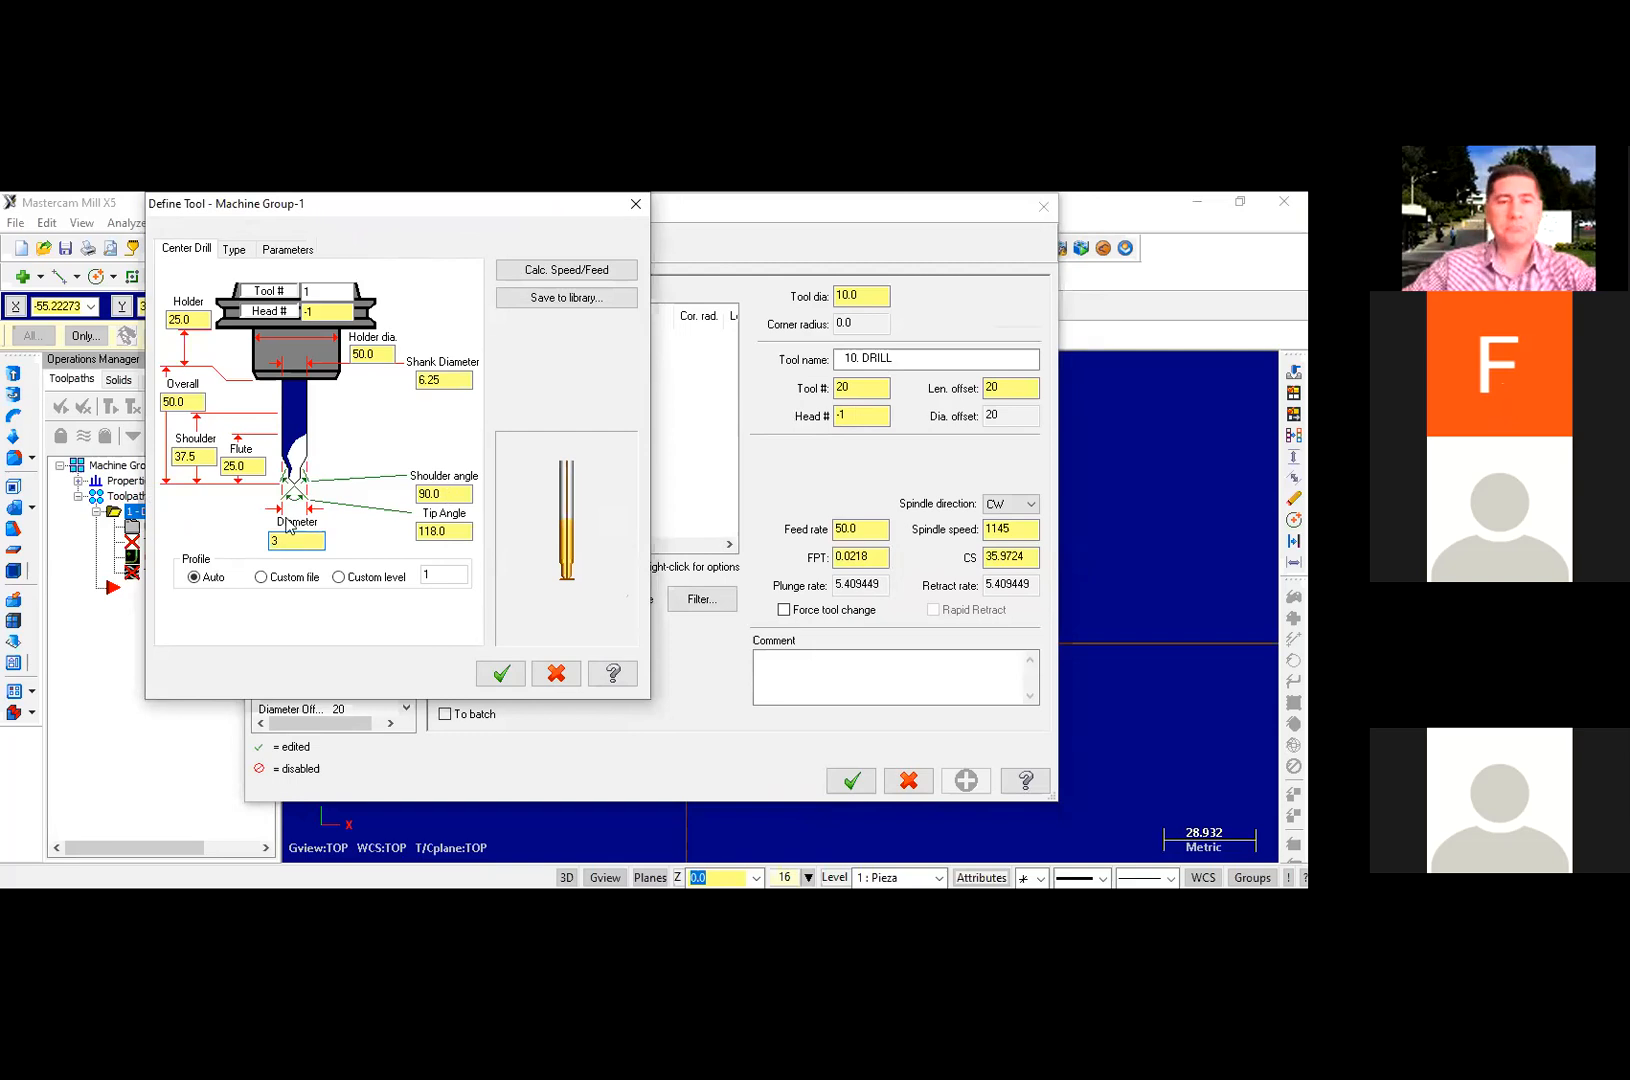
{"action": "left_click", "coordinate": [502, 677]}
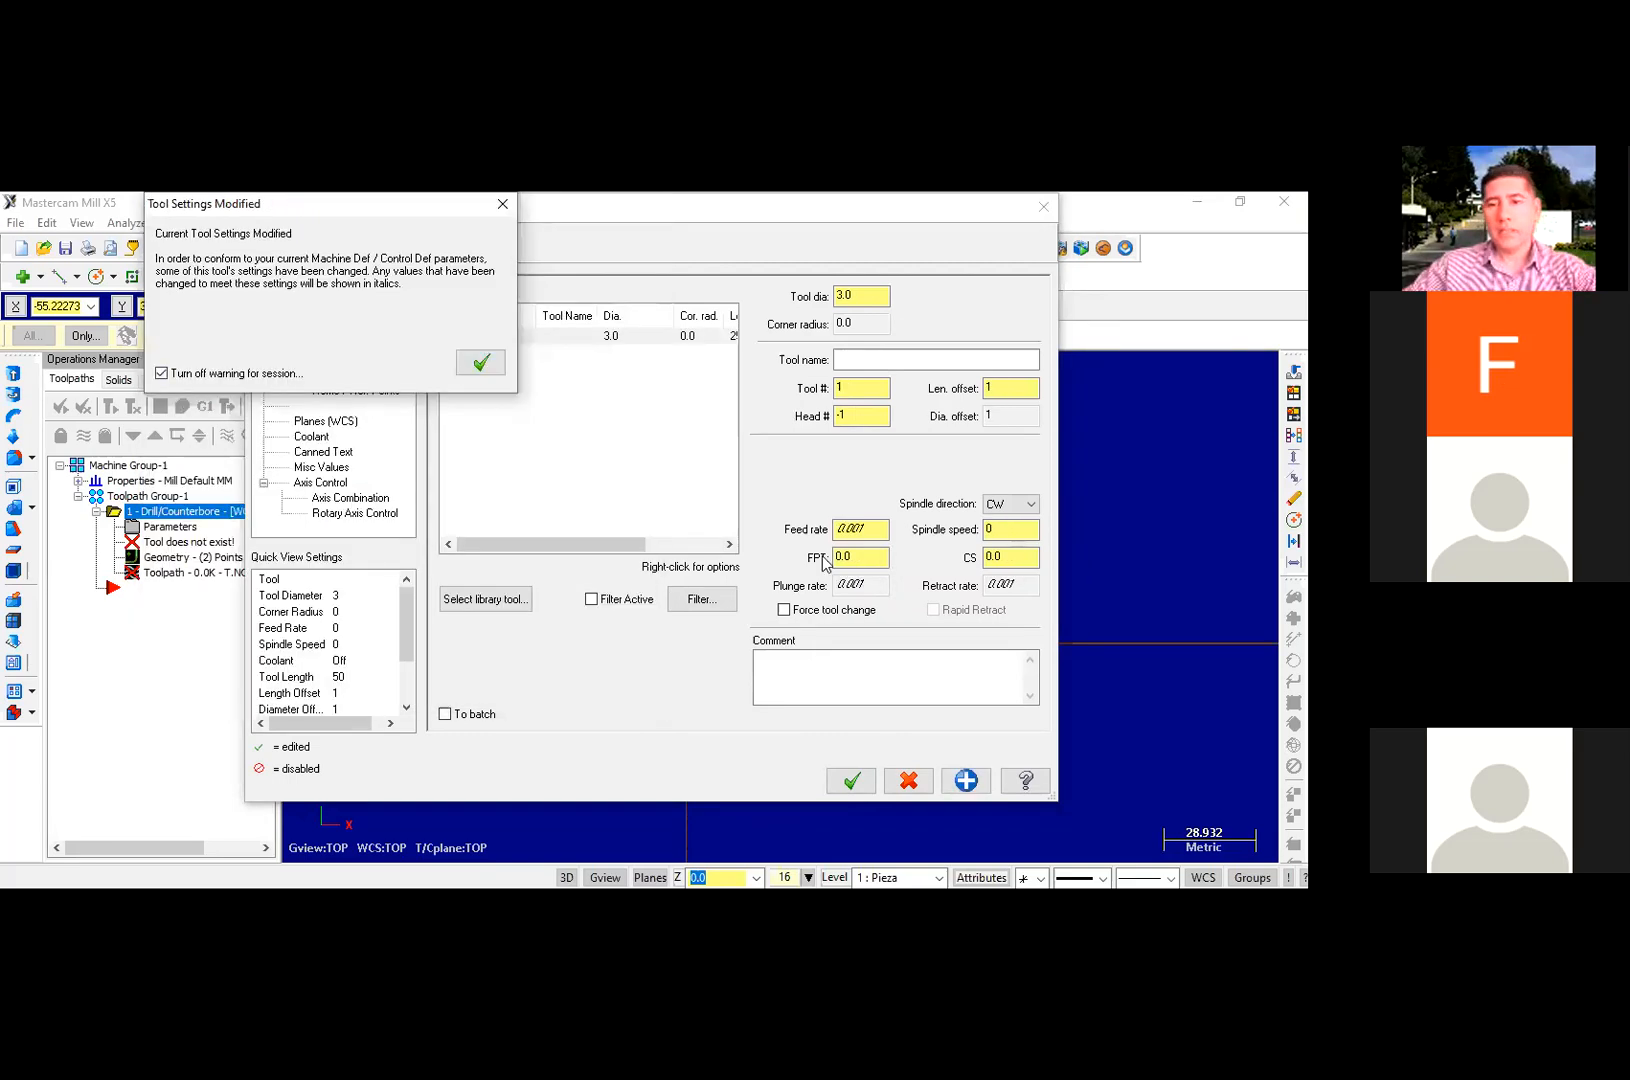
{"action": "key", "text": "Return"}
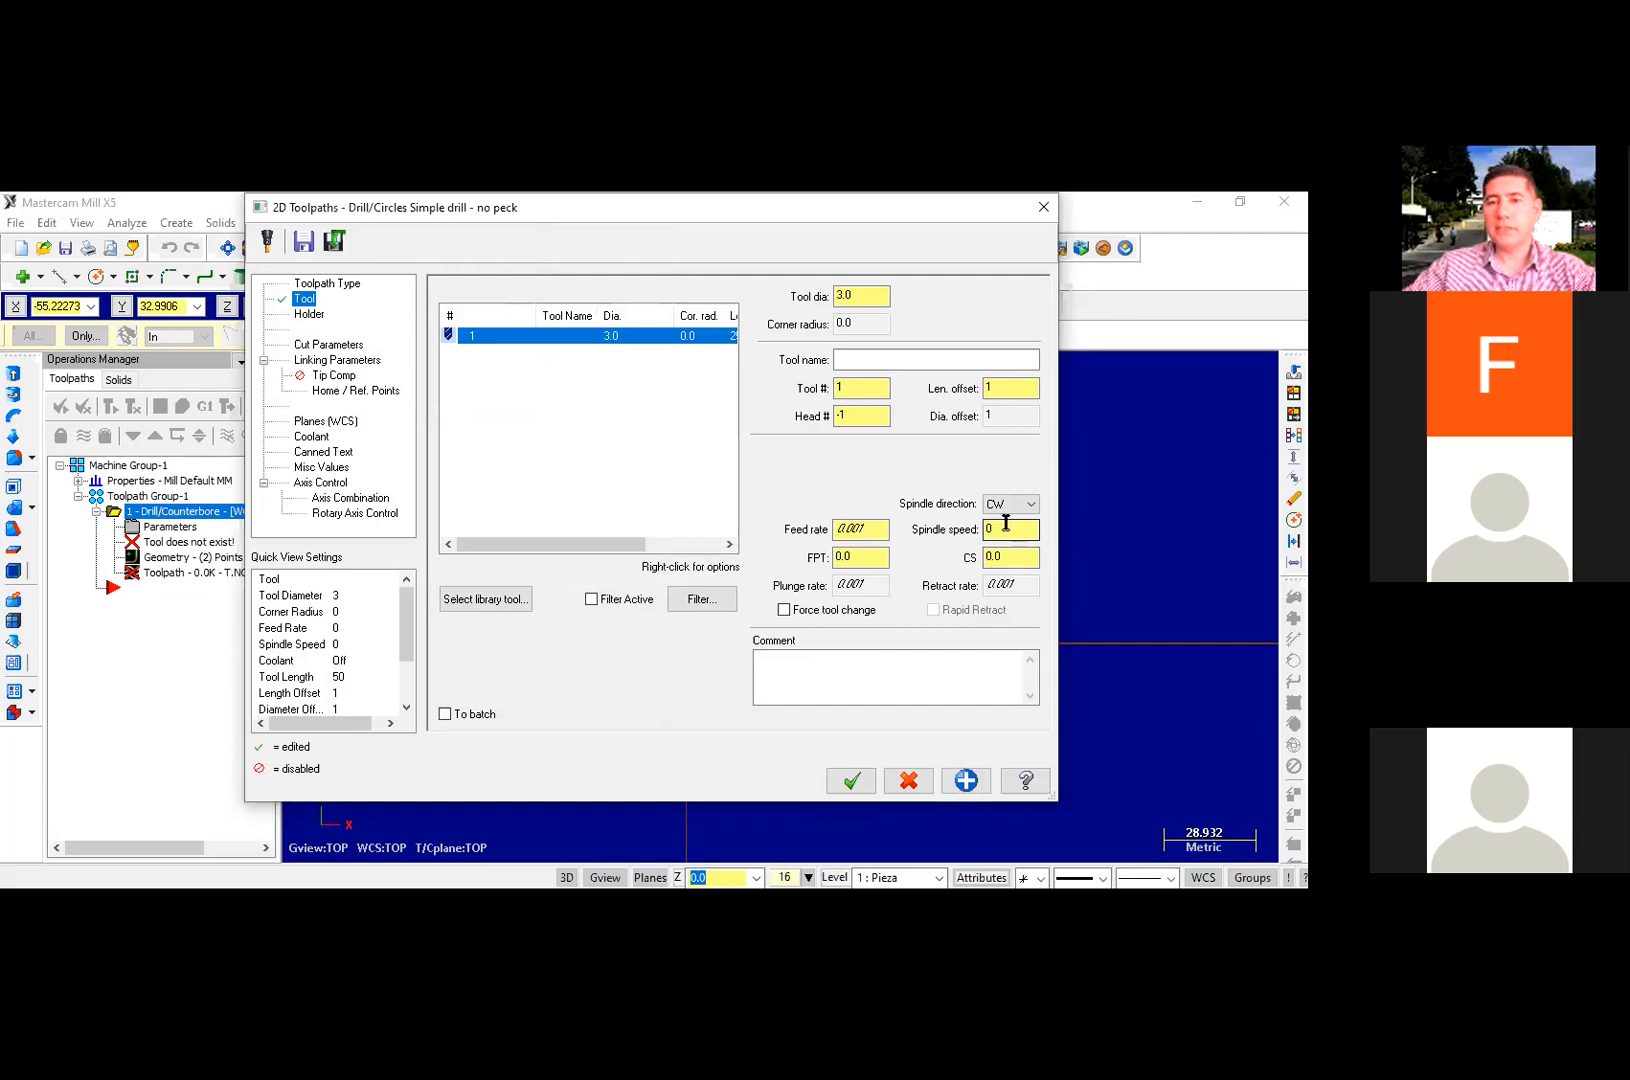
Step: Name the 3 mm centre drill tool BROCA CENTRO
{"action": "left_click", "coordinate": [864, 358]}
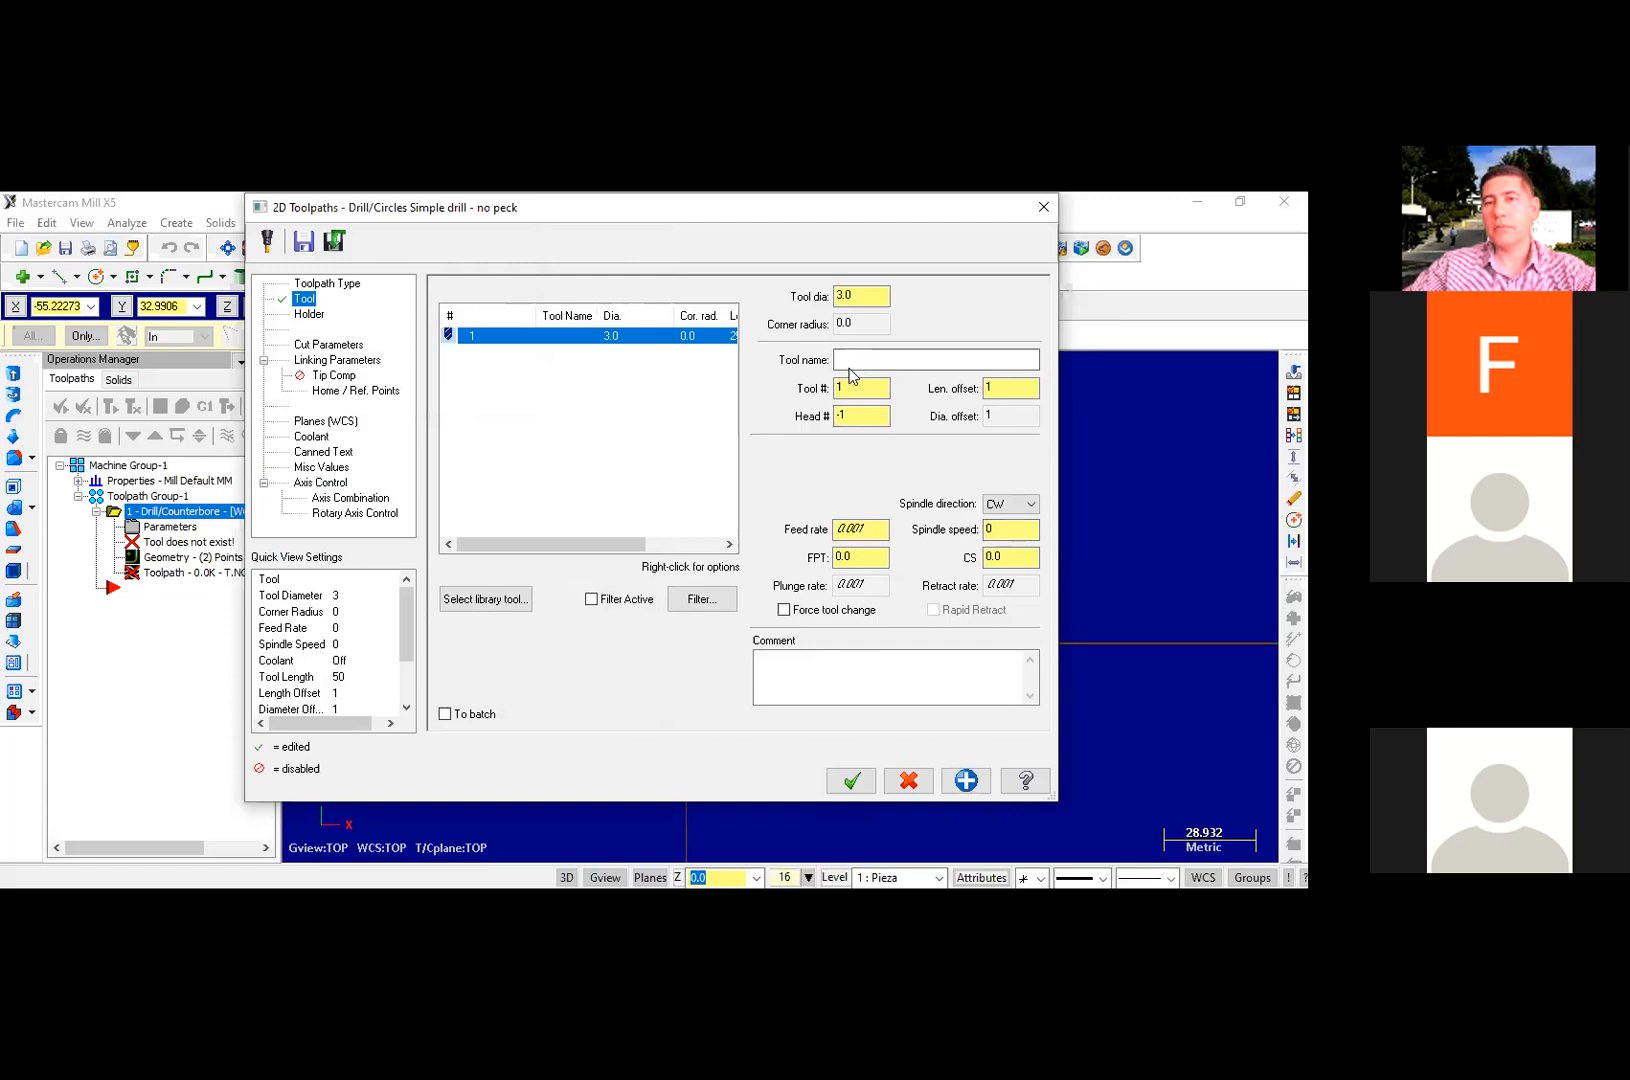
{"action": "left_click", "coordinate": [856, 364]}
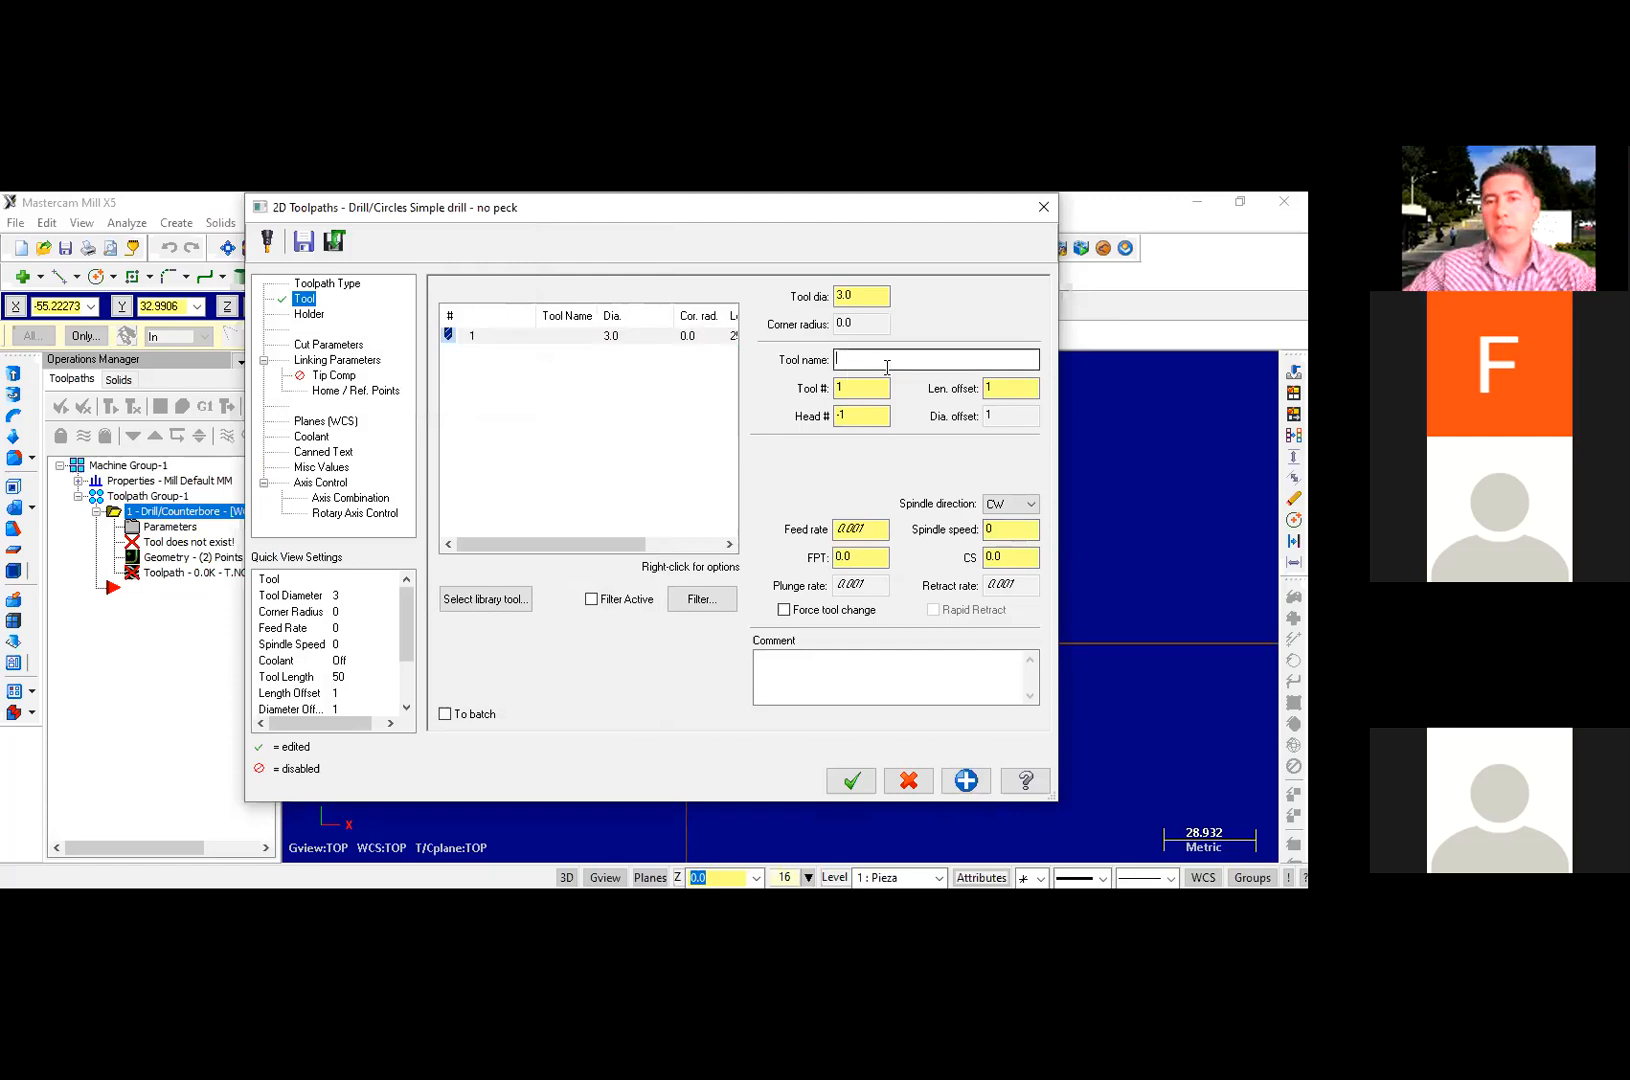
{"action": "type", "text": "BROCA CENTRO"}
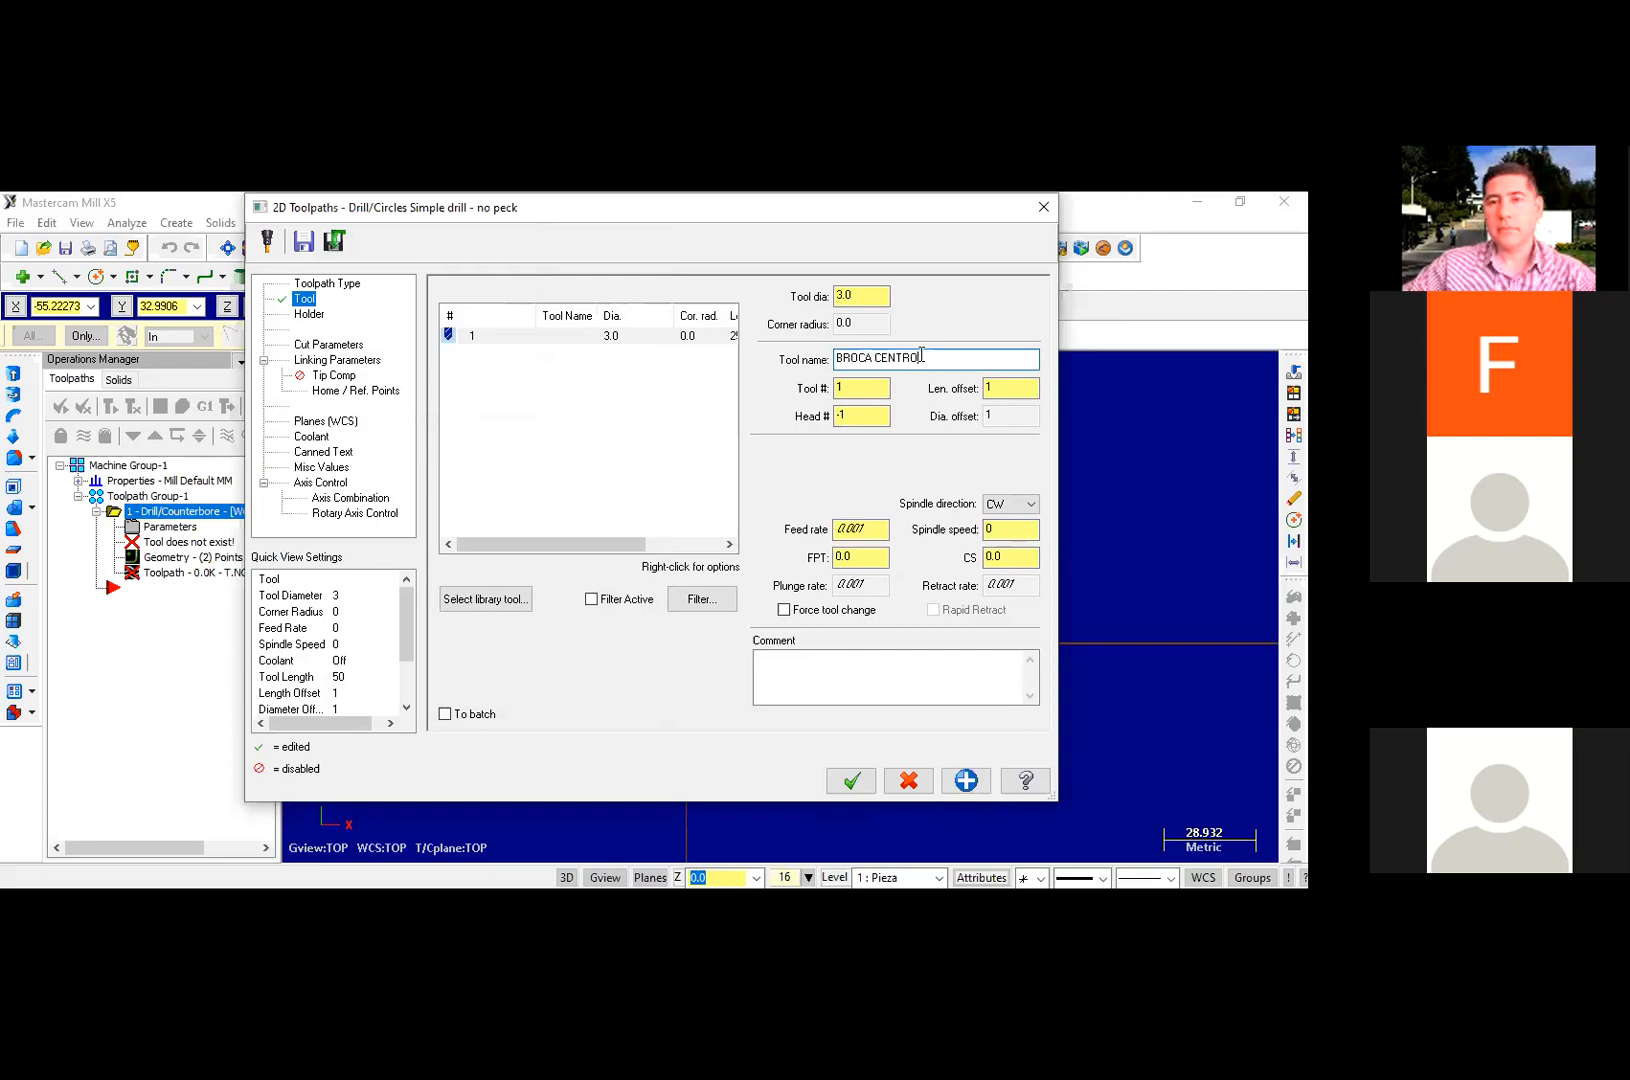
Step: Copy the tool name BROCA CENTRO into the drill toolpath's comment
{"action": "left_click_drag", "start_coordinate": [923, 355], "coordinate": [662, 340]}
{"action": "key", "text": "ctrl+c"}
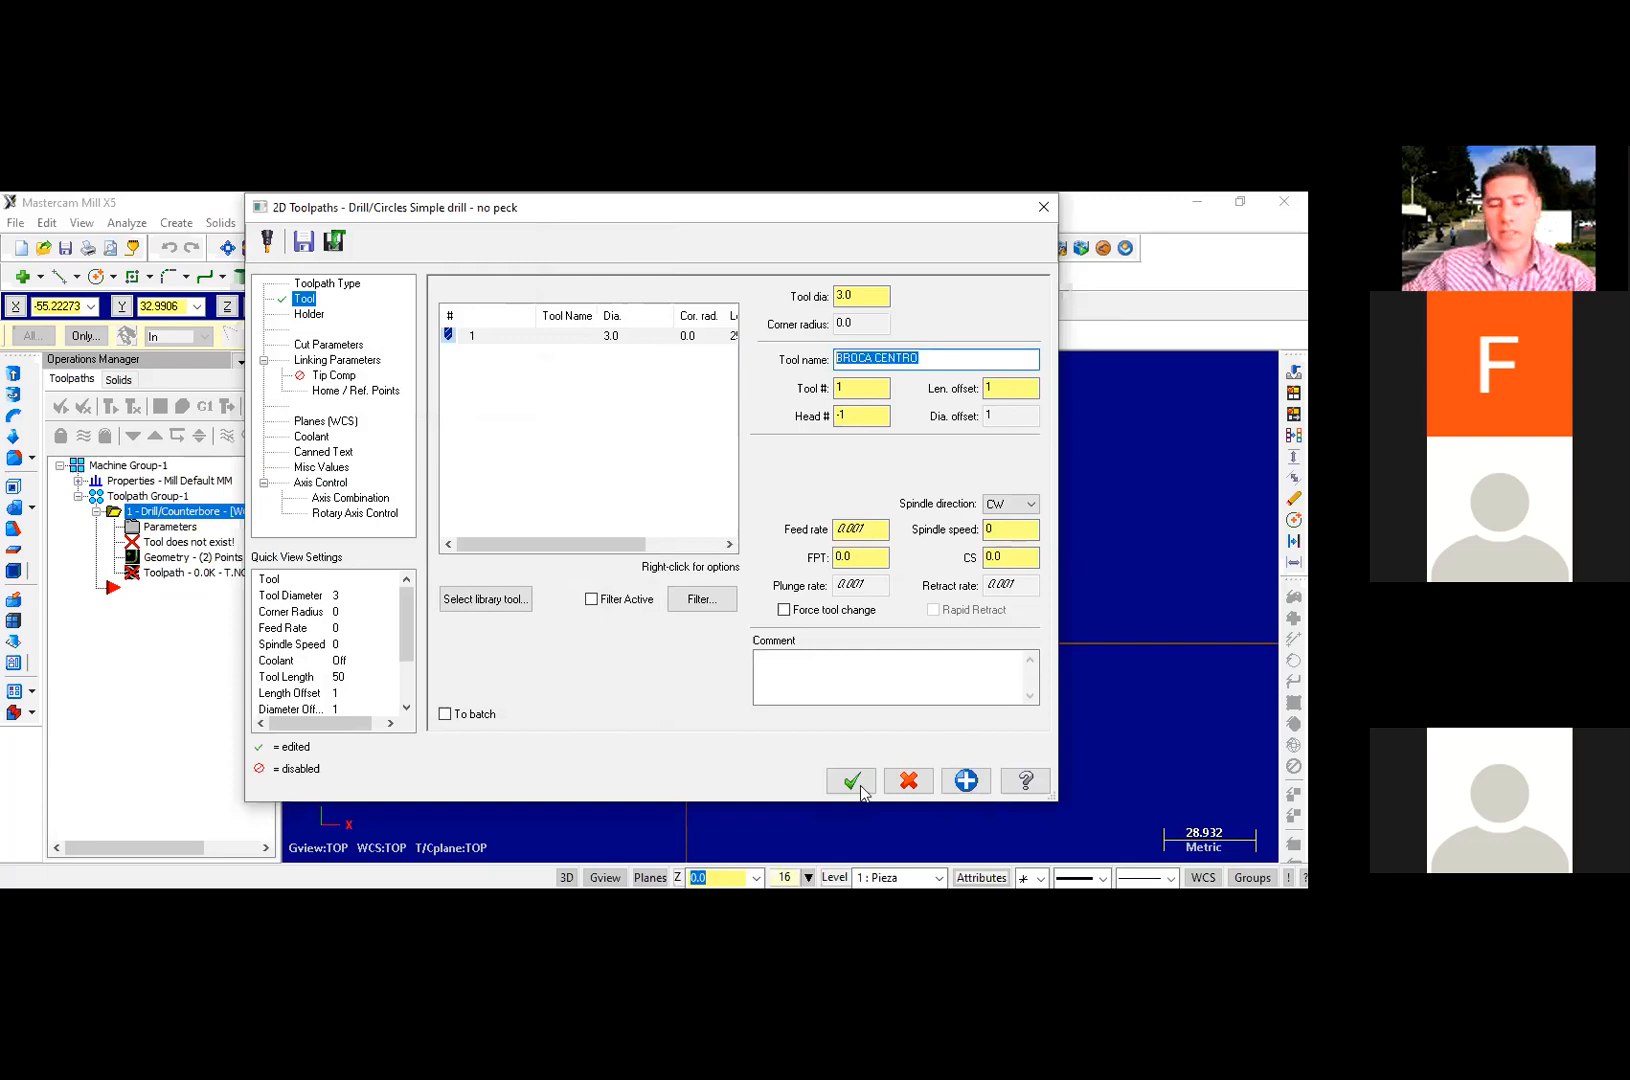
{"action": "left_click", "coordinate": [915, 684]}
{"action": "key", "text": "ctrl+v"}
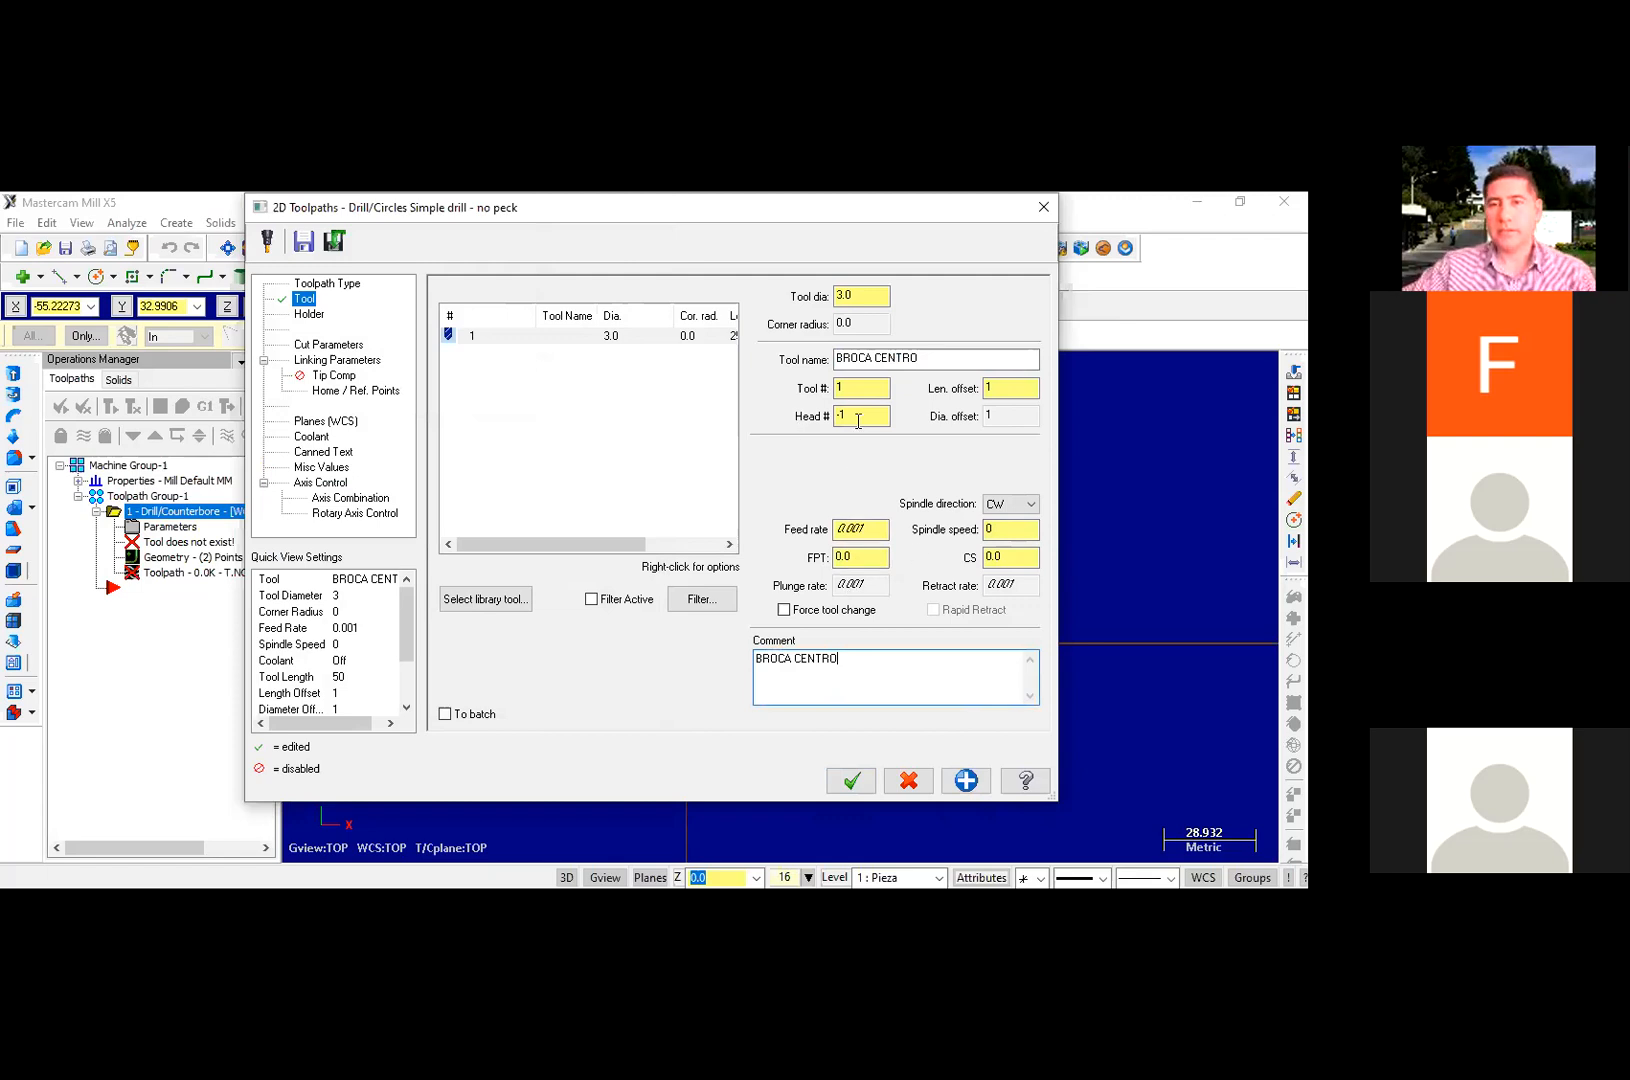
Step: Set the centre drill's spindle speed to 1000
{"action": "double_click", "coordinate": [869, 385]}
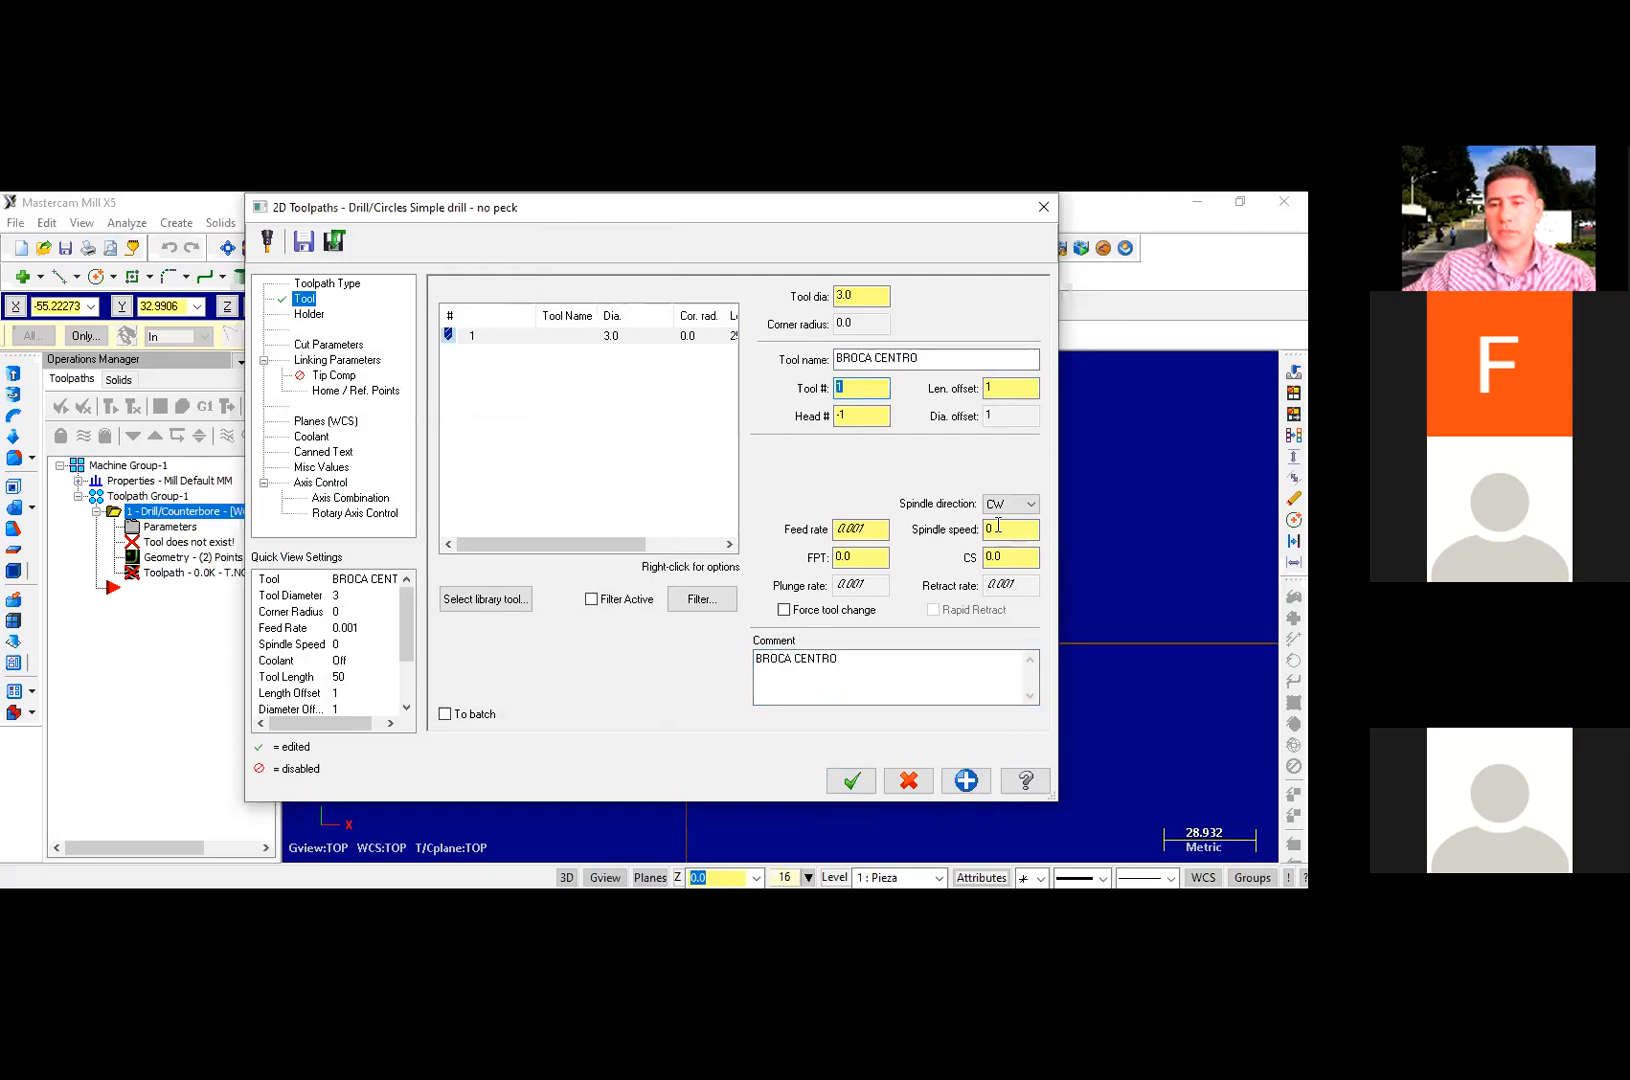
{"action": "key", "text": "Tab"}
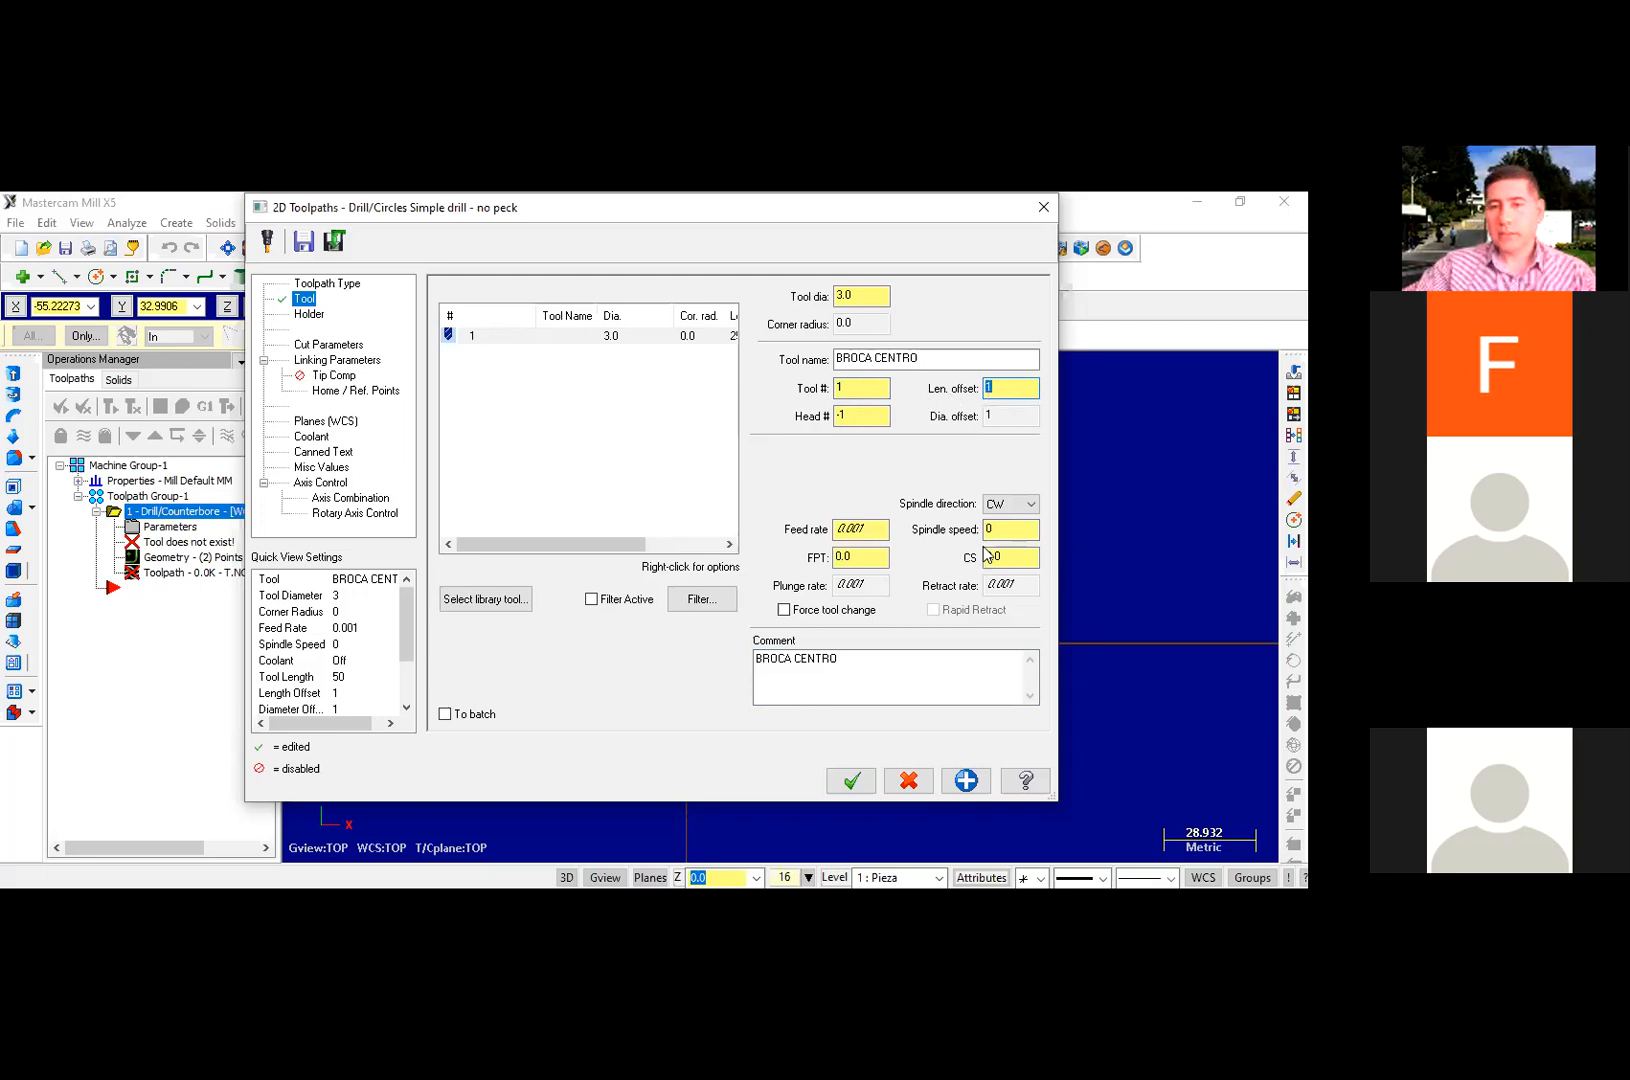
{"action": "key", "text": "Tab"}
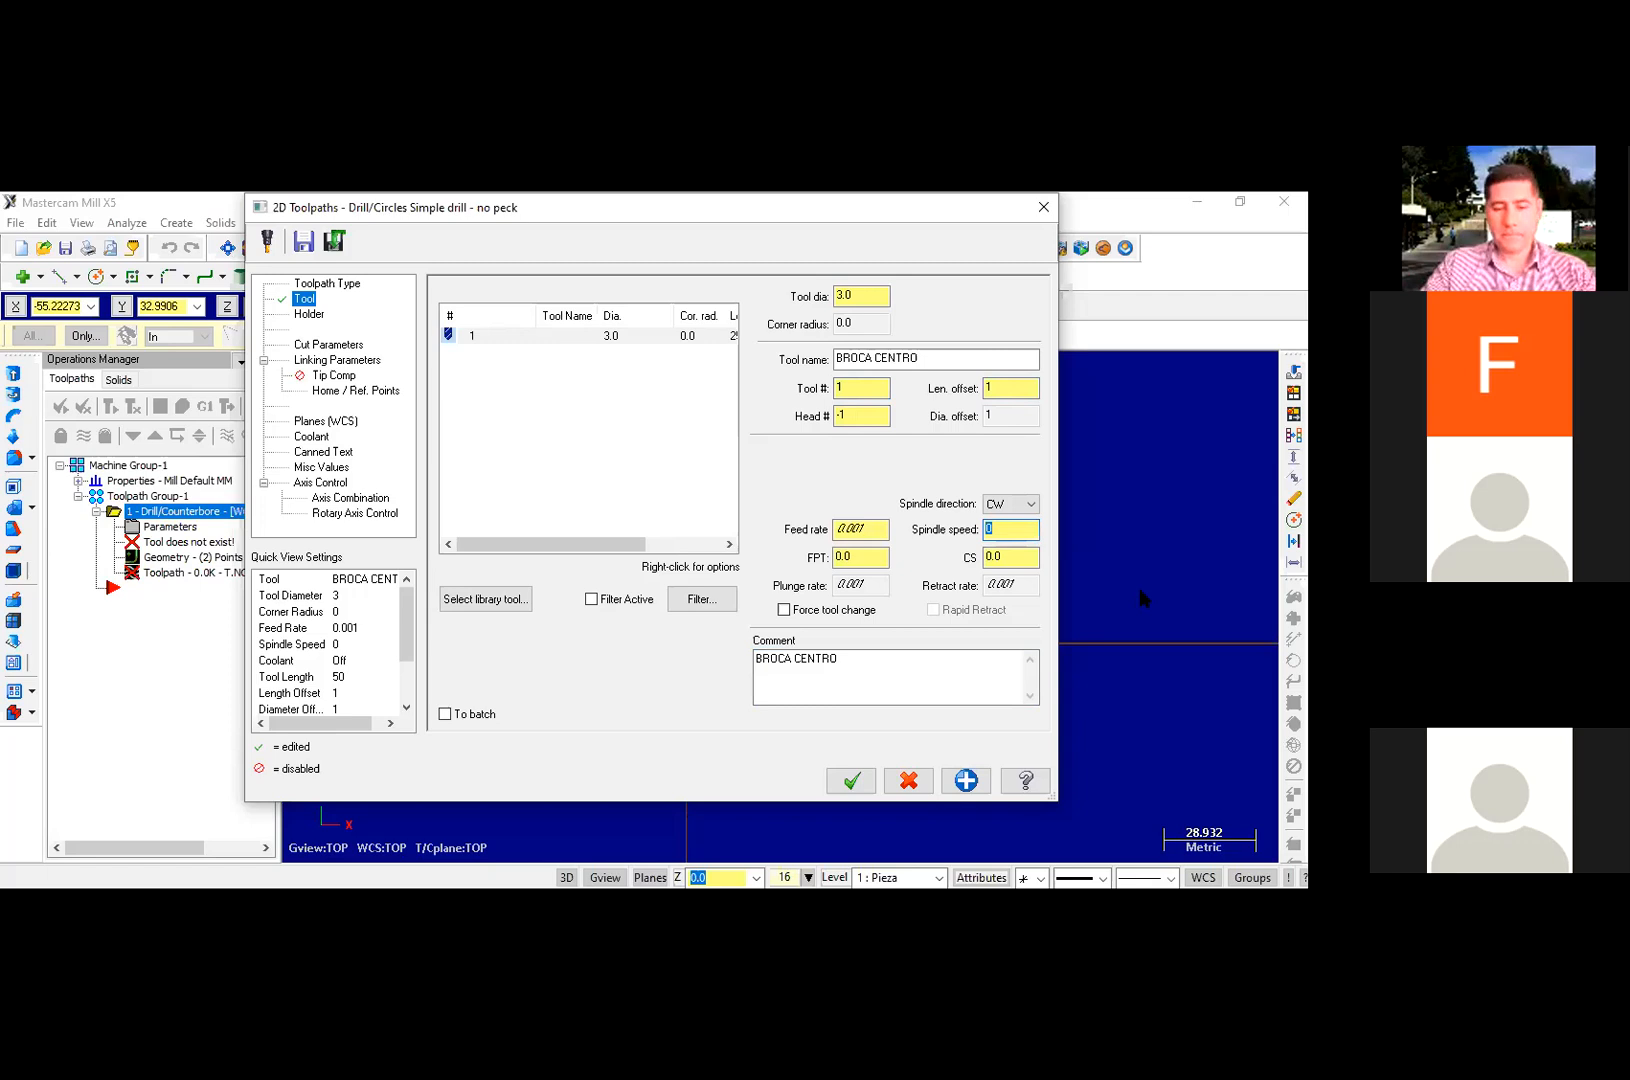
{"action": "type", "text": "1000"}
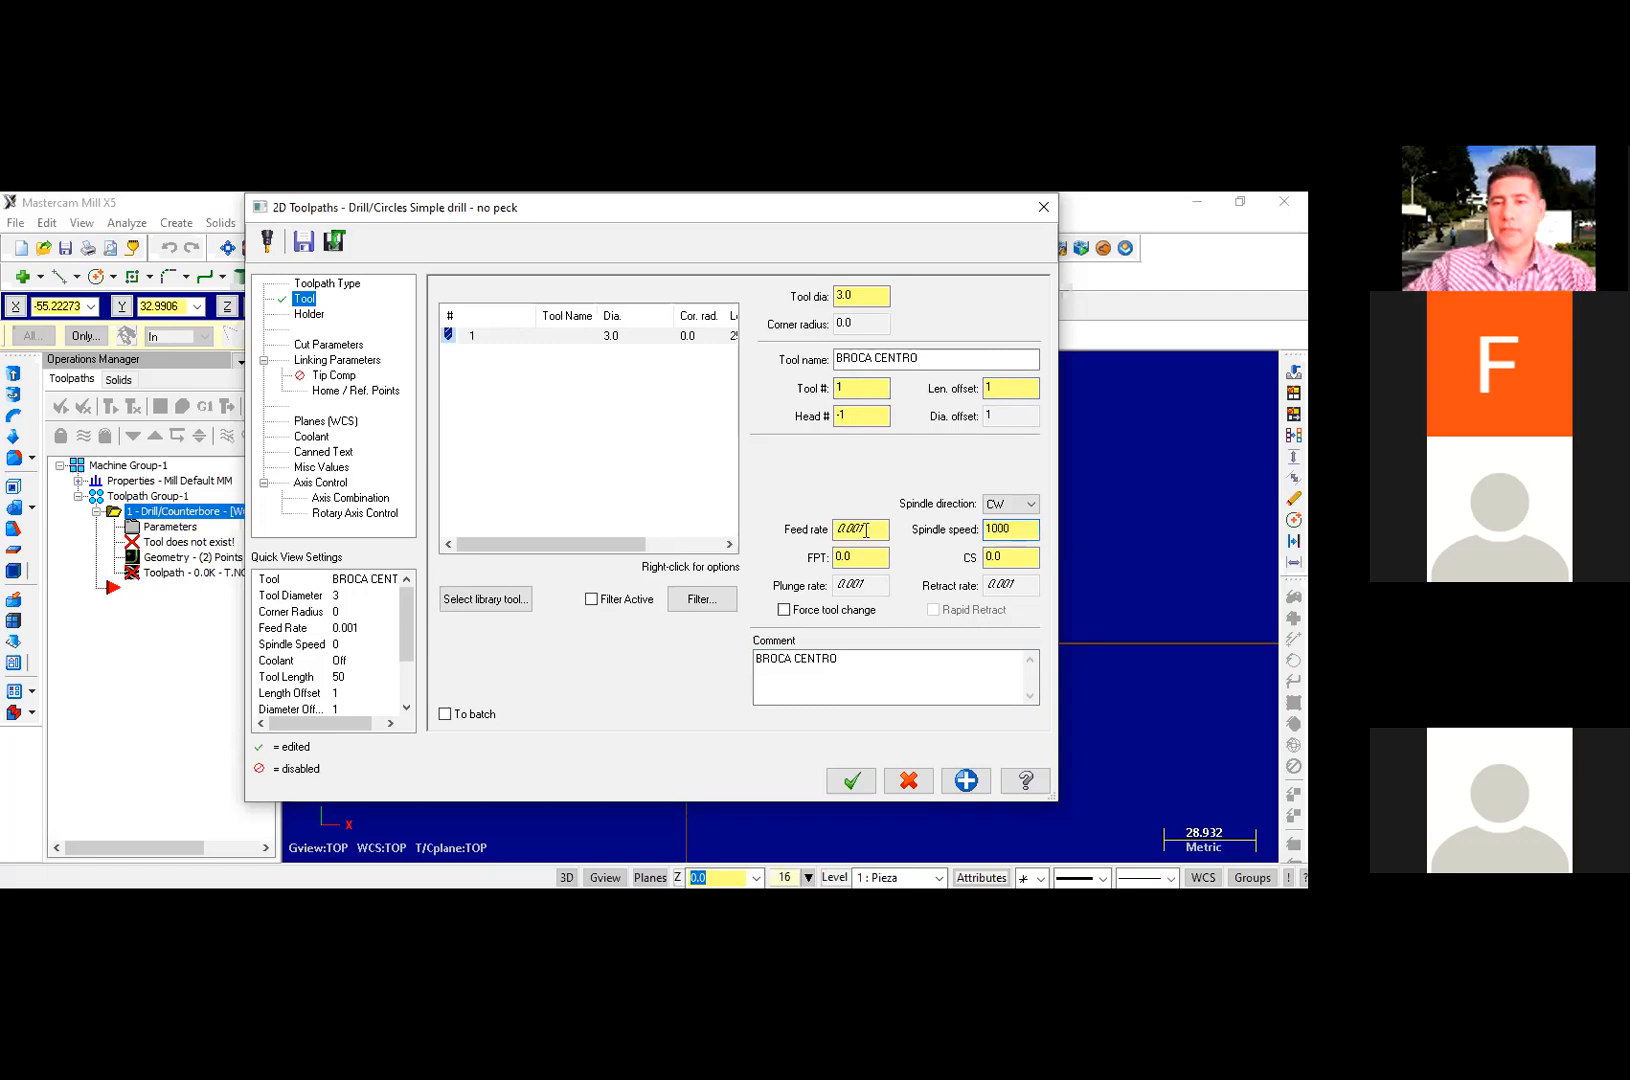
Step: Set the centre drill's feed per tooth to 0.05 so the feed rate updates
{"action": "left_click", "coordinate": [868, 527]}
{"action": "left_click", "coordinate": [868, 562]}
{"action": "key", "text": "shift+Tab"}
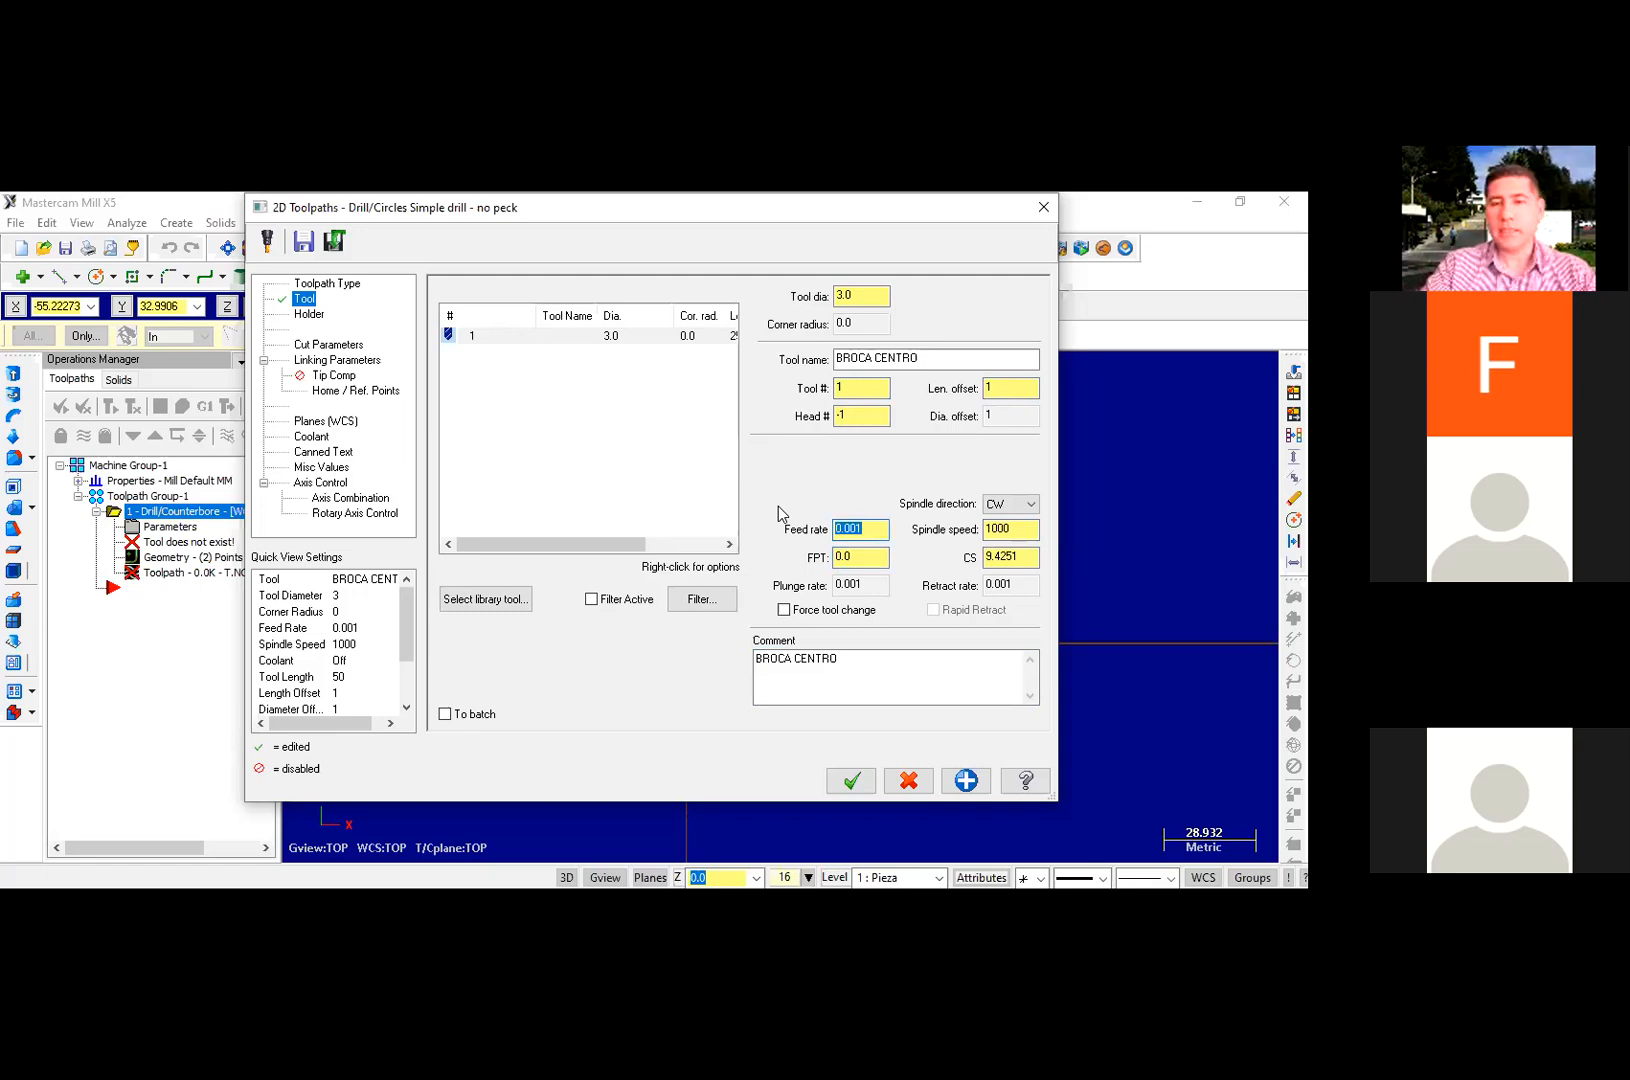
{"action": "left_click", "coordinate": [873, 560]}
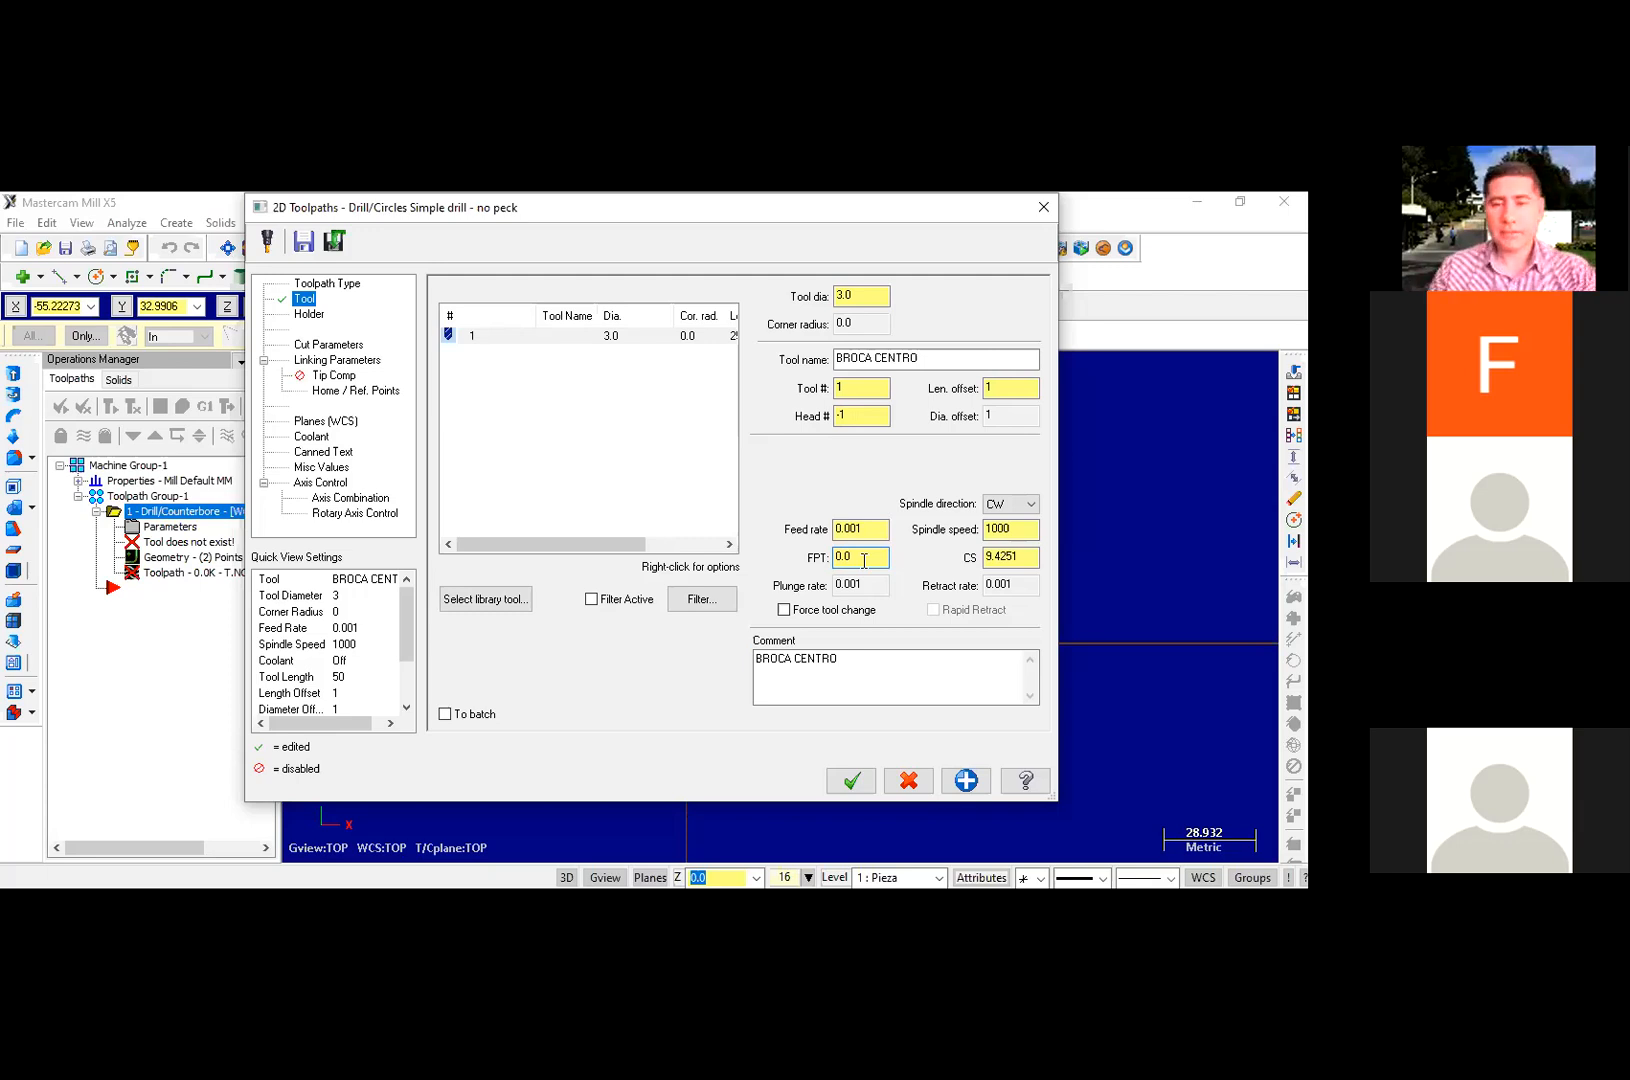
{"action": "type", "text": "5"}
{"action": "left_click", "coordinate": [873, 529]}
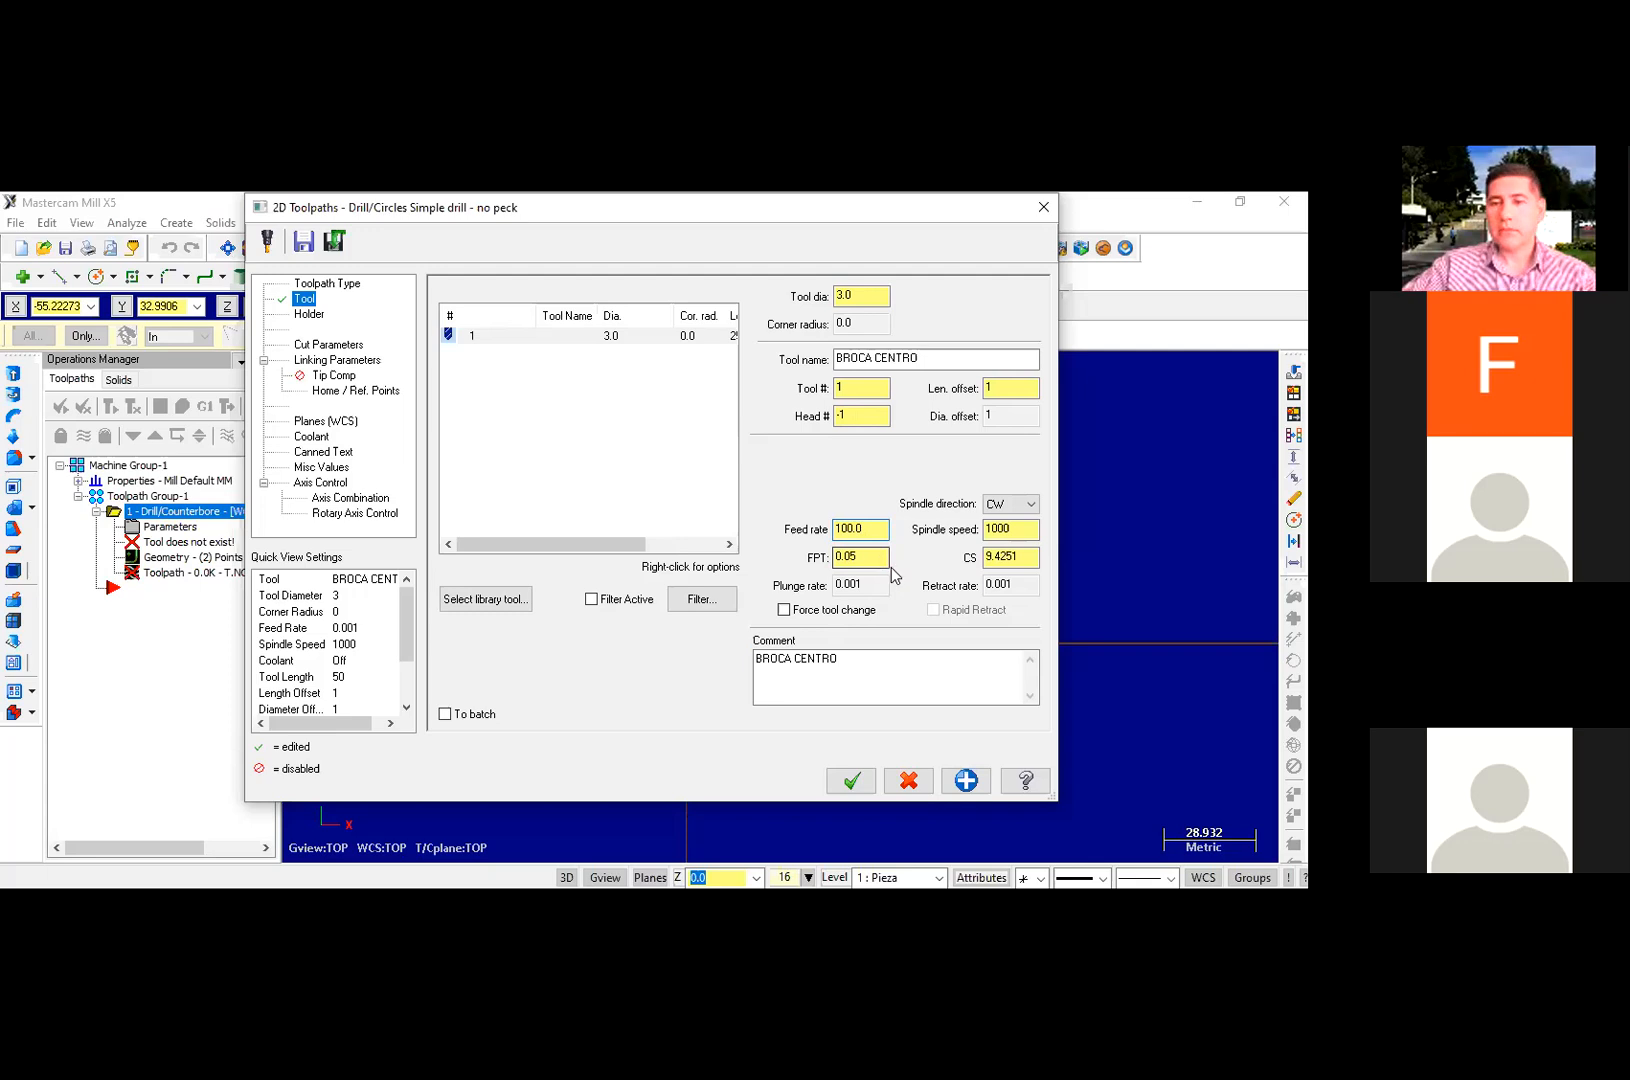
{"action": "left_click_drag", "start_coordinate": [873, 530], "coordinate": [795, 537]}
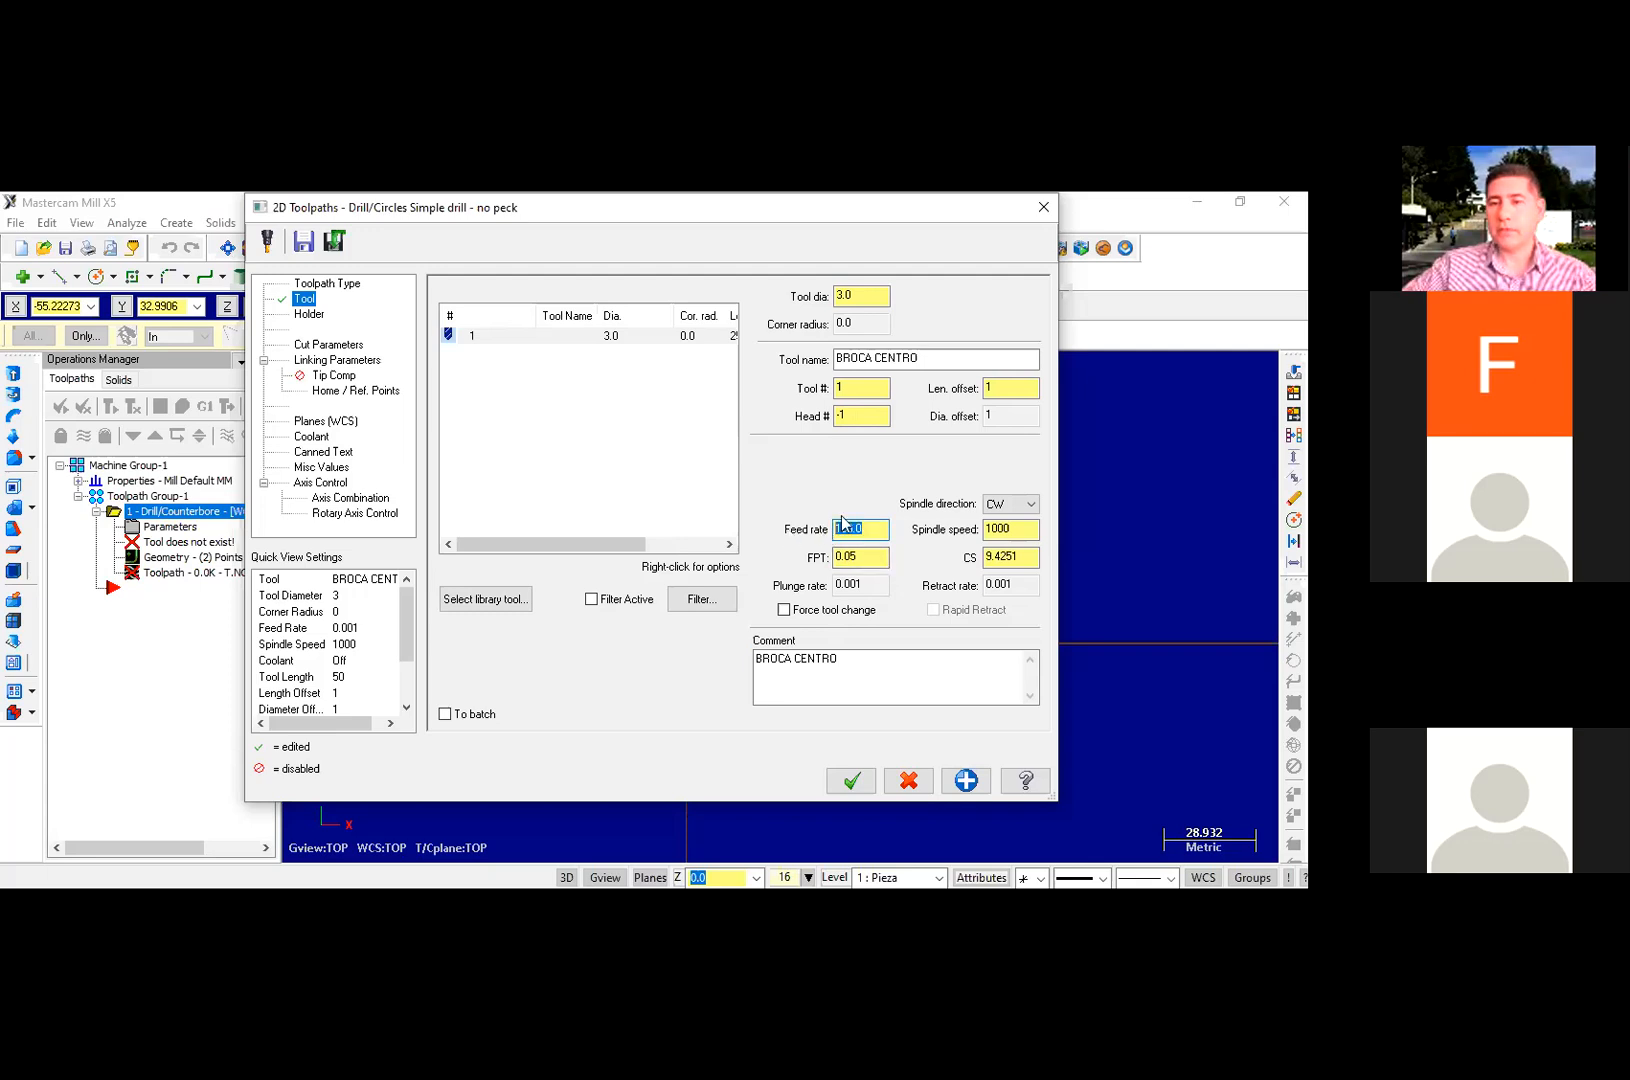
Step: Set the centre drill's feed per tooth to 0.025 and update the feed rate from it
{"action": "left_click", "coordinate": [866, 560]}
{"action": "key", "text": "BackSpace"}
{"action": "key", "text": "BackSpace"}
{"action": "type", "text": "025"}
{"action": "left_click", "coordinate": [879, 531]}
{"action": "left_click_drag", "start_coordinate": [877, 530], "coordinate": [835, 558]}
{"action": "key", "text": "Tab"}
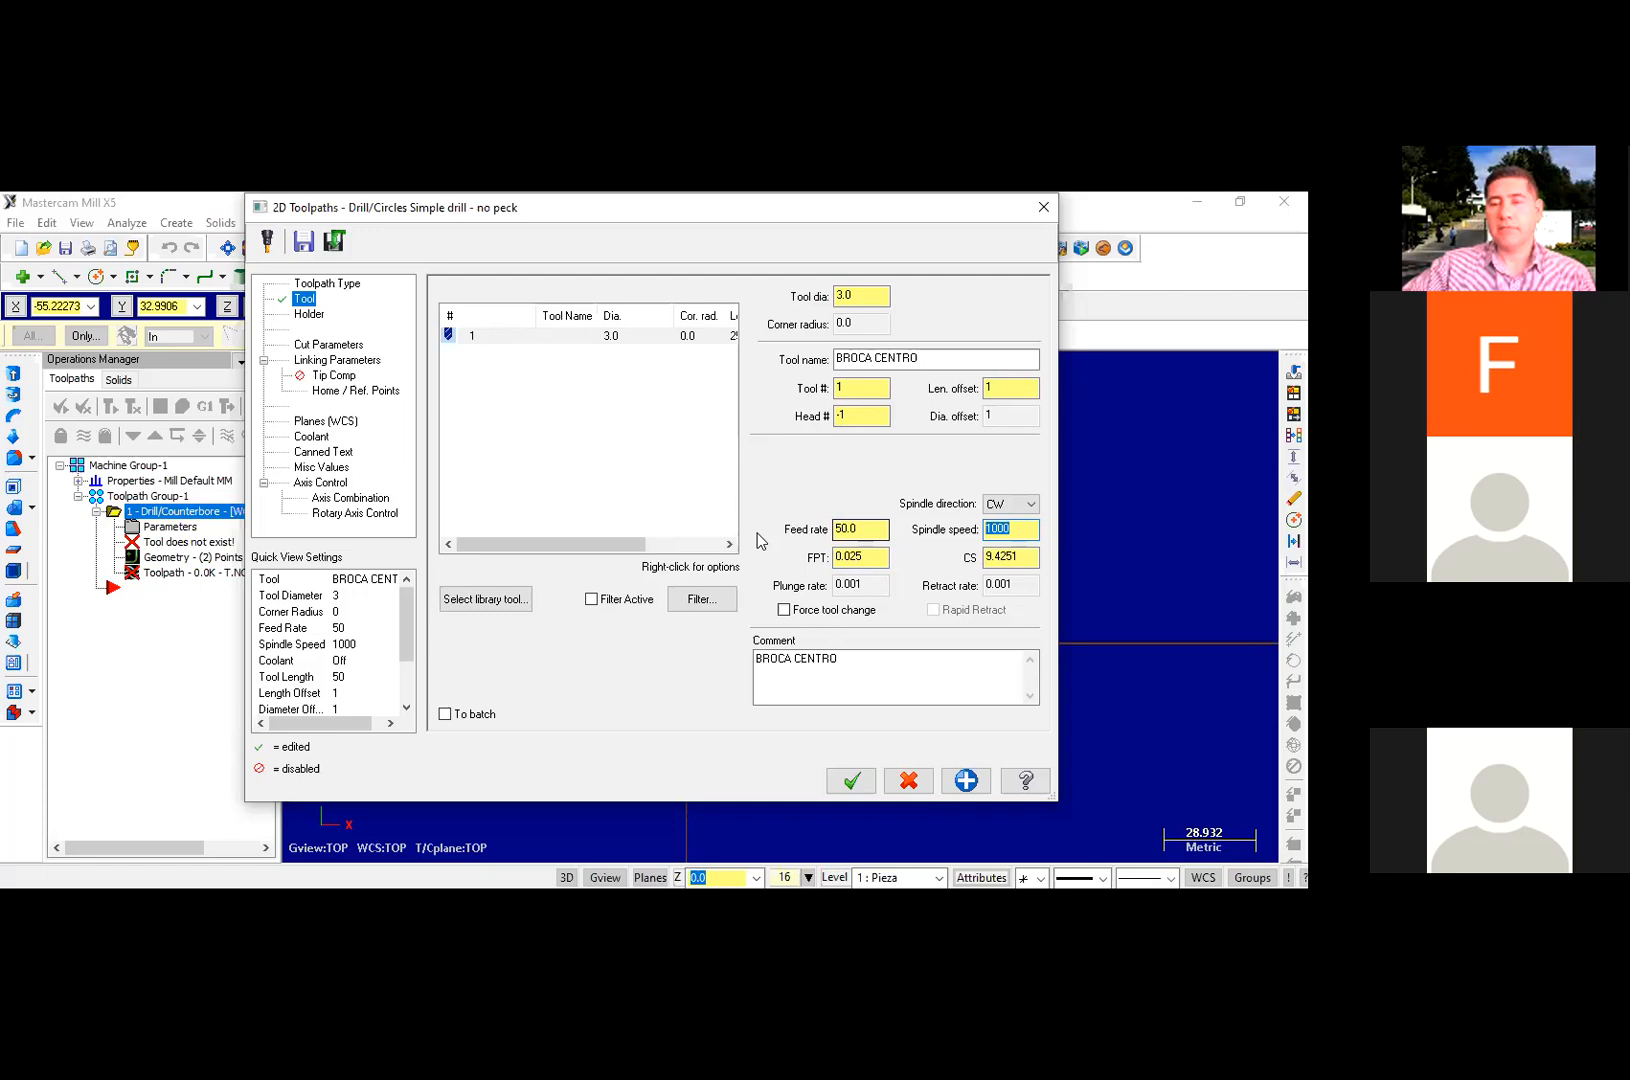
{"action": "left_click", "coordinate": [866, 531]}
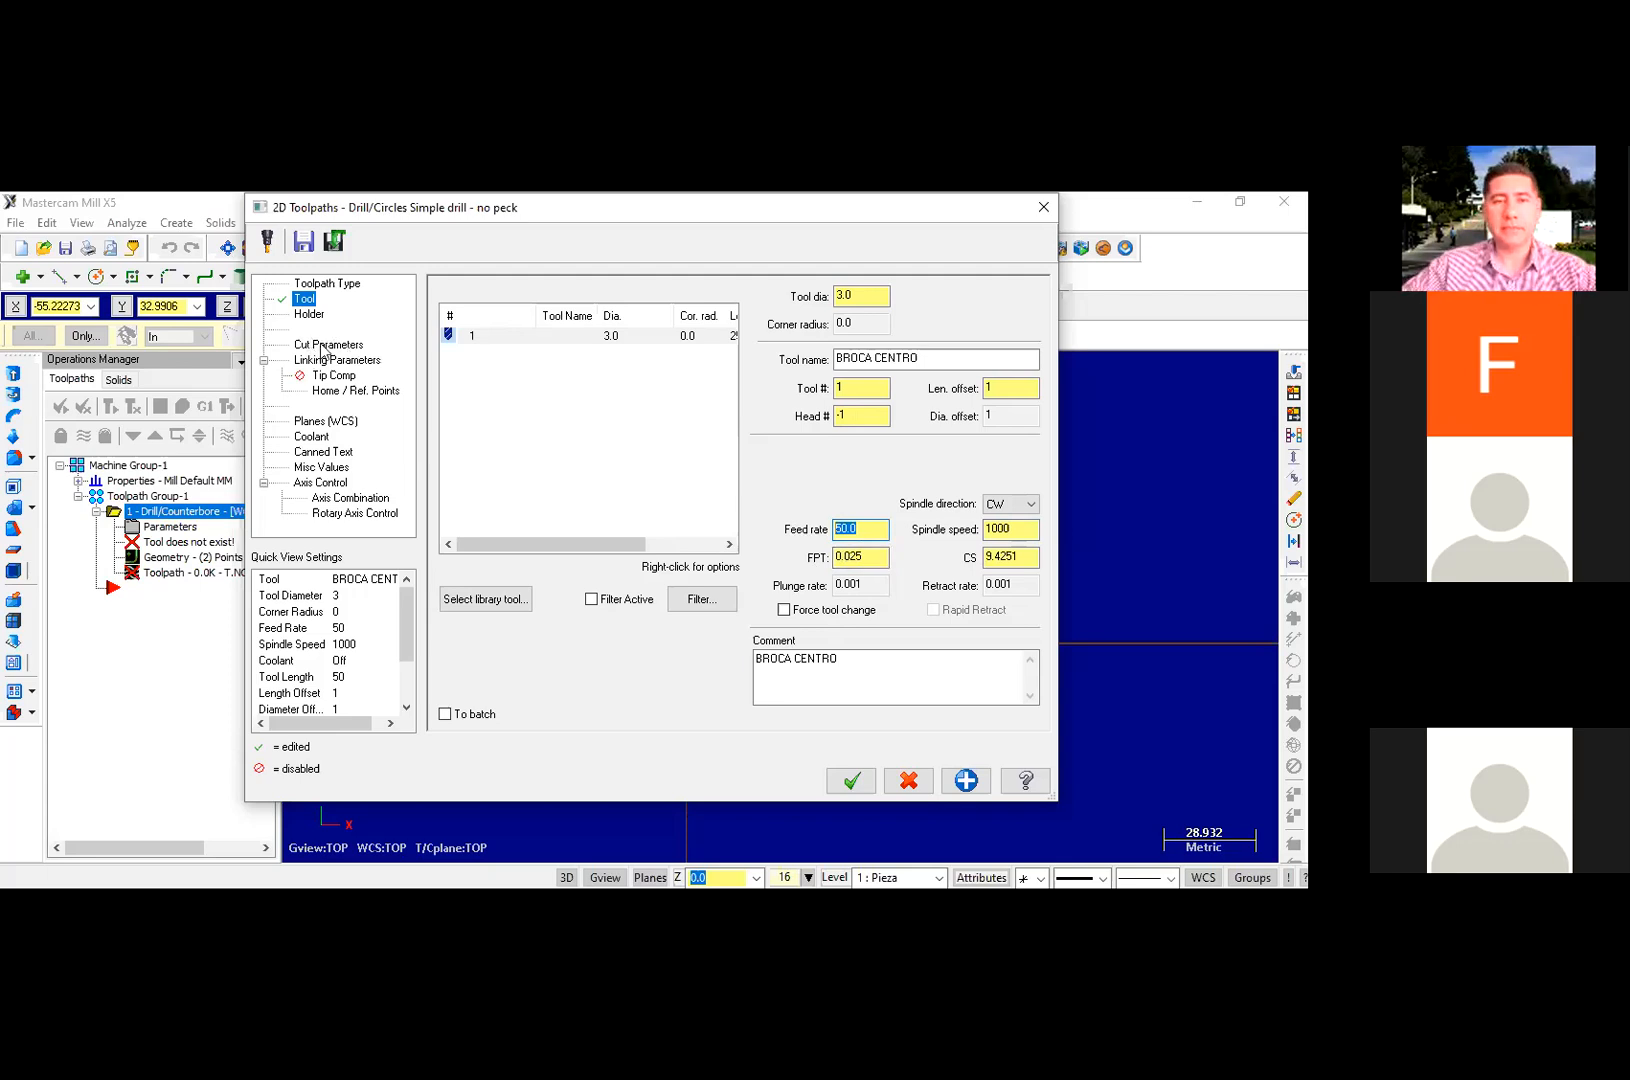
Step: Load the BT30 holder library and assign the first B2C3-0032 holder to the centre drill
{"action": "left_click", "coordinate": [312, 316]}
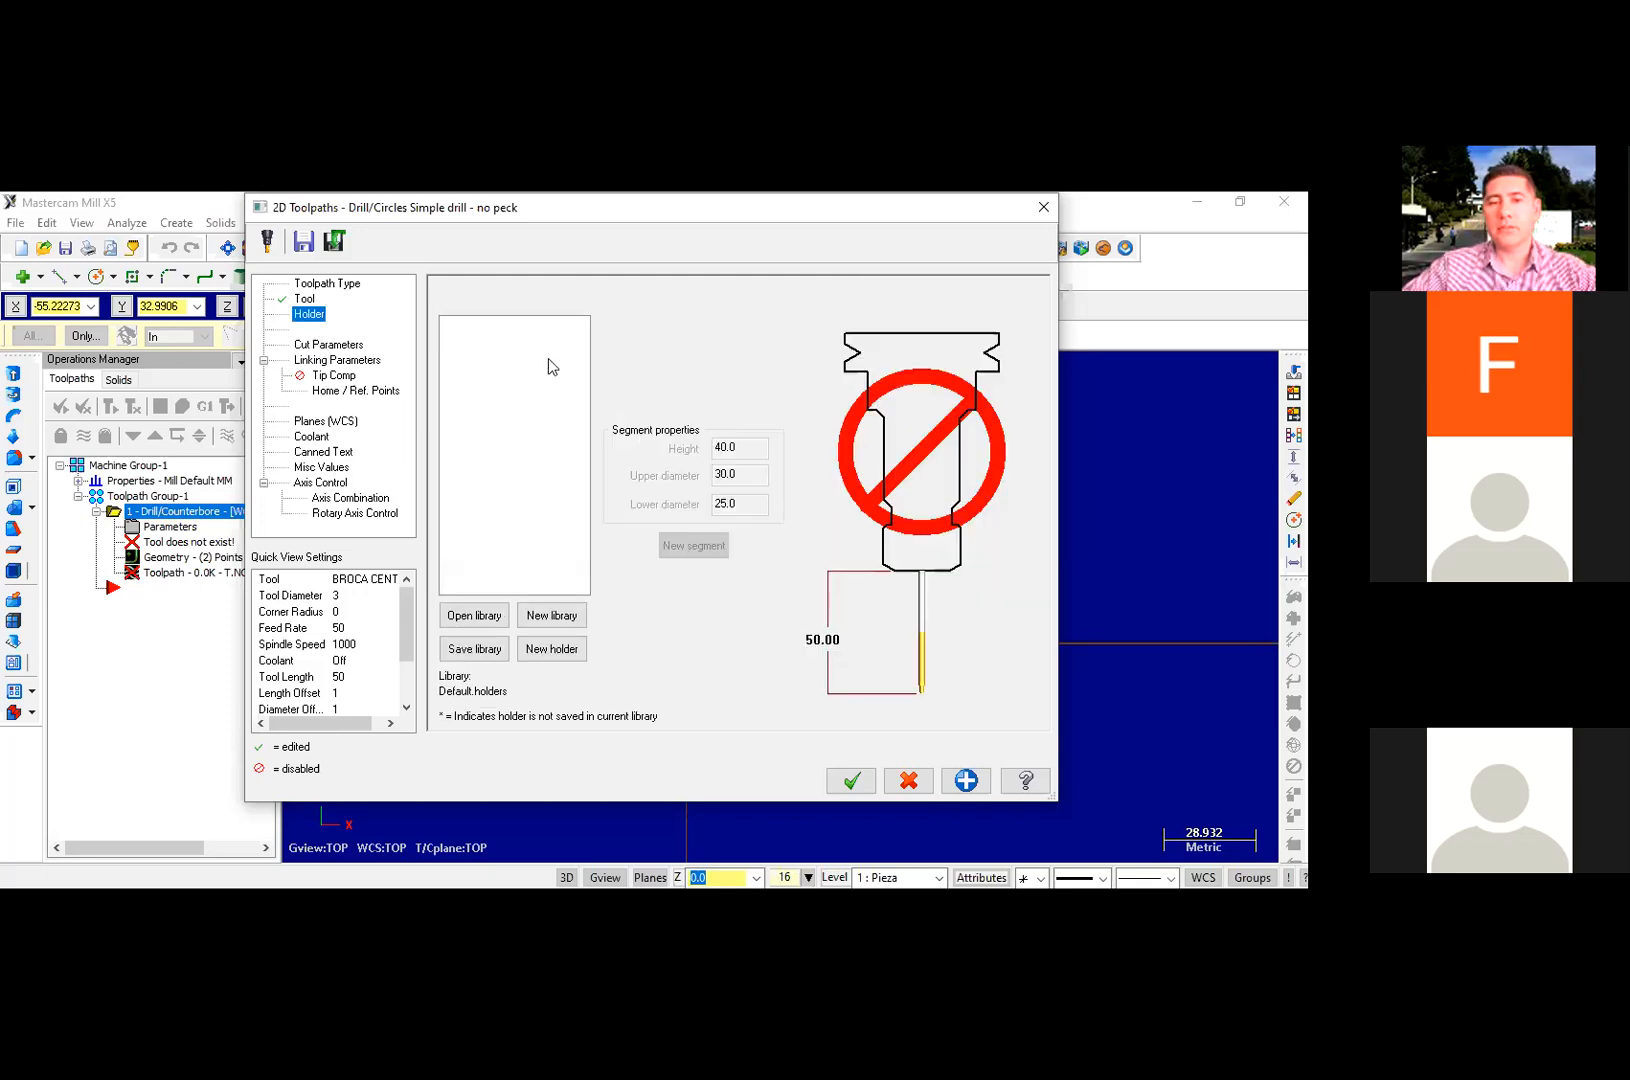
{"action": "left_click", "coordinate": [462, 616]}
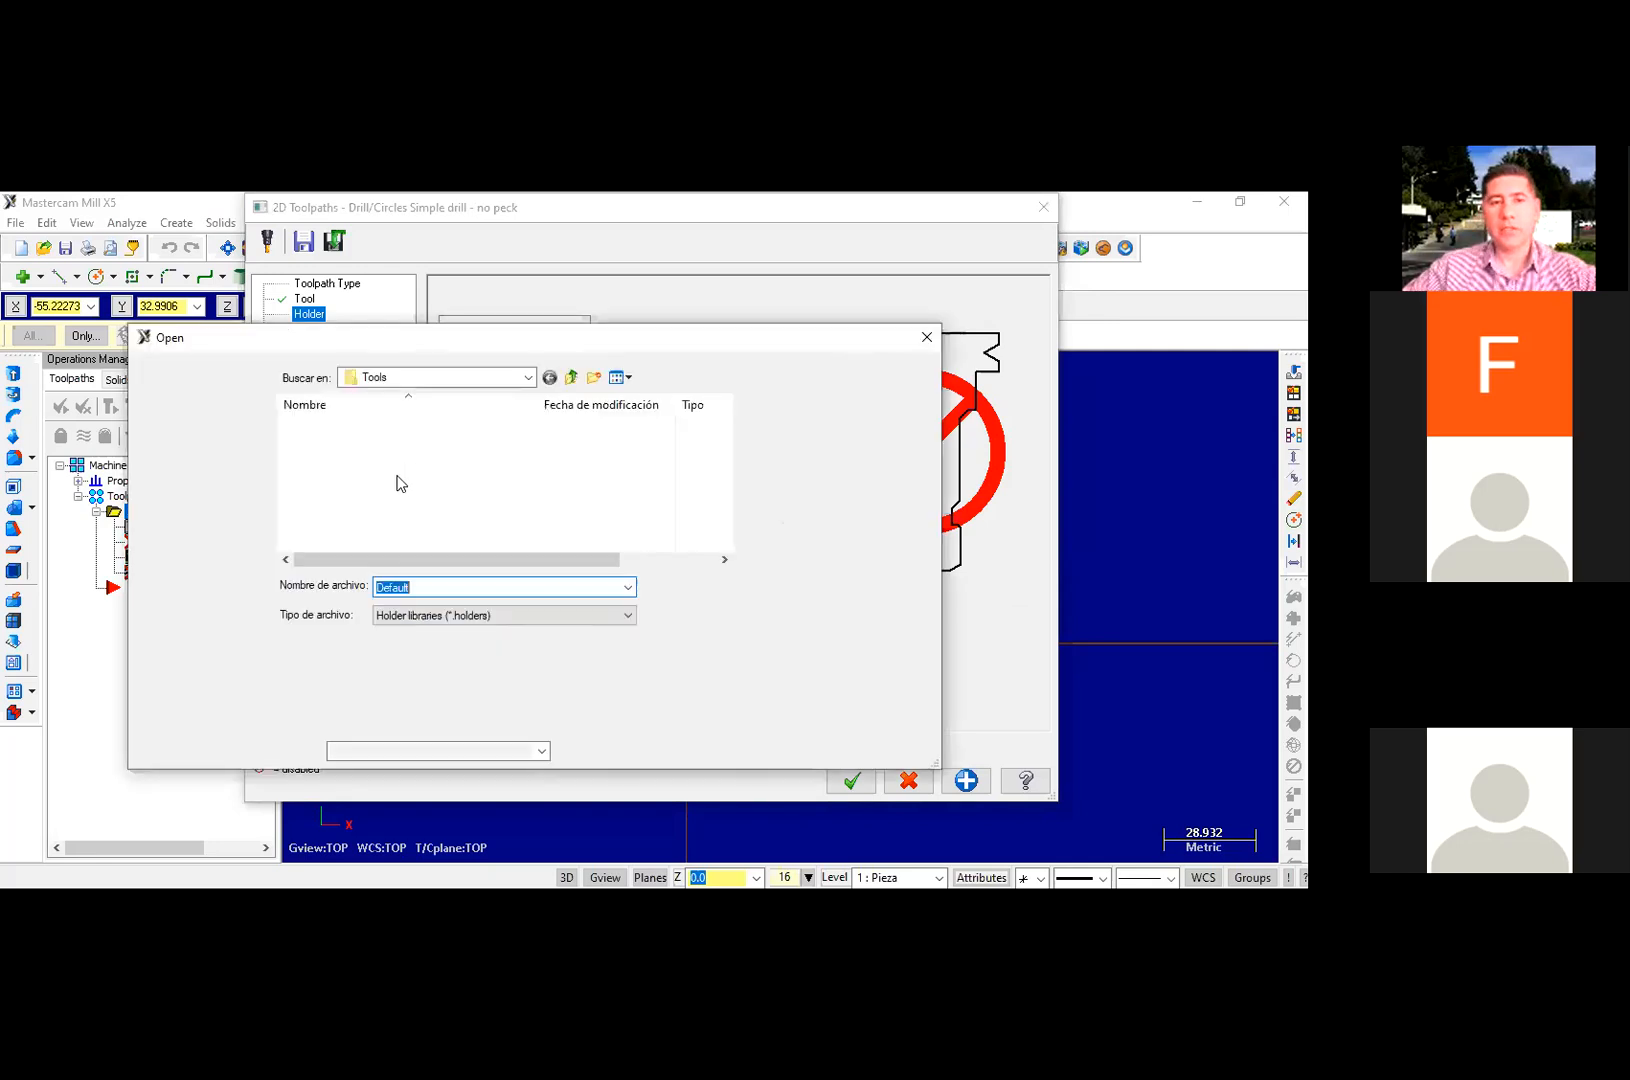
{"action": "left_click", "coordinate": [337, 429]}
{"action": "left_click", "coordinate": [779, 752]}
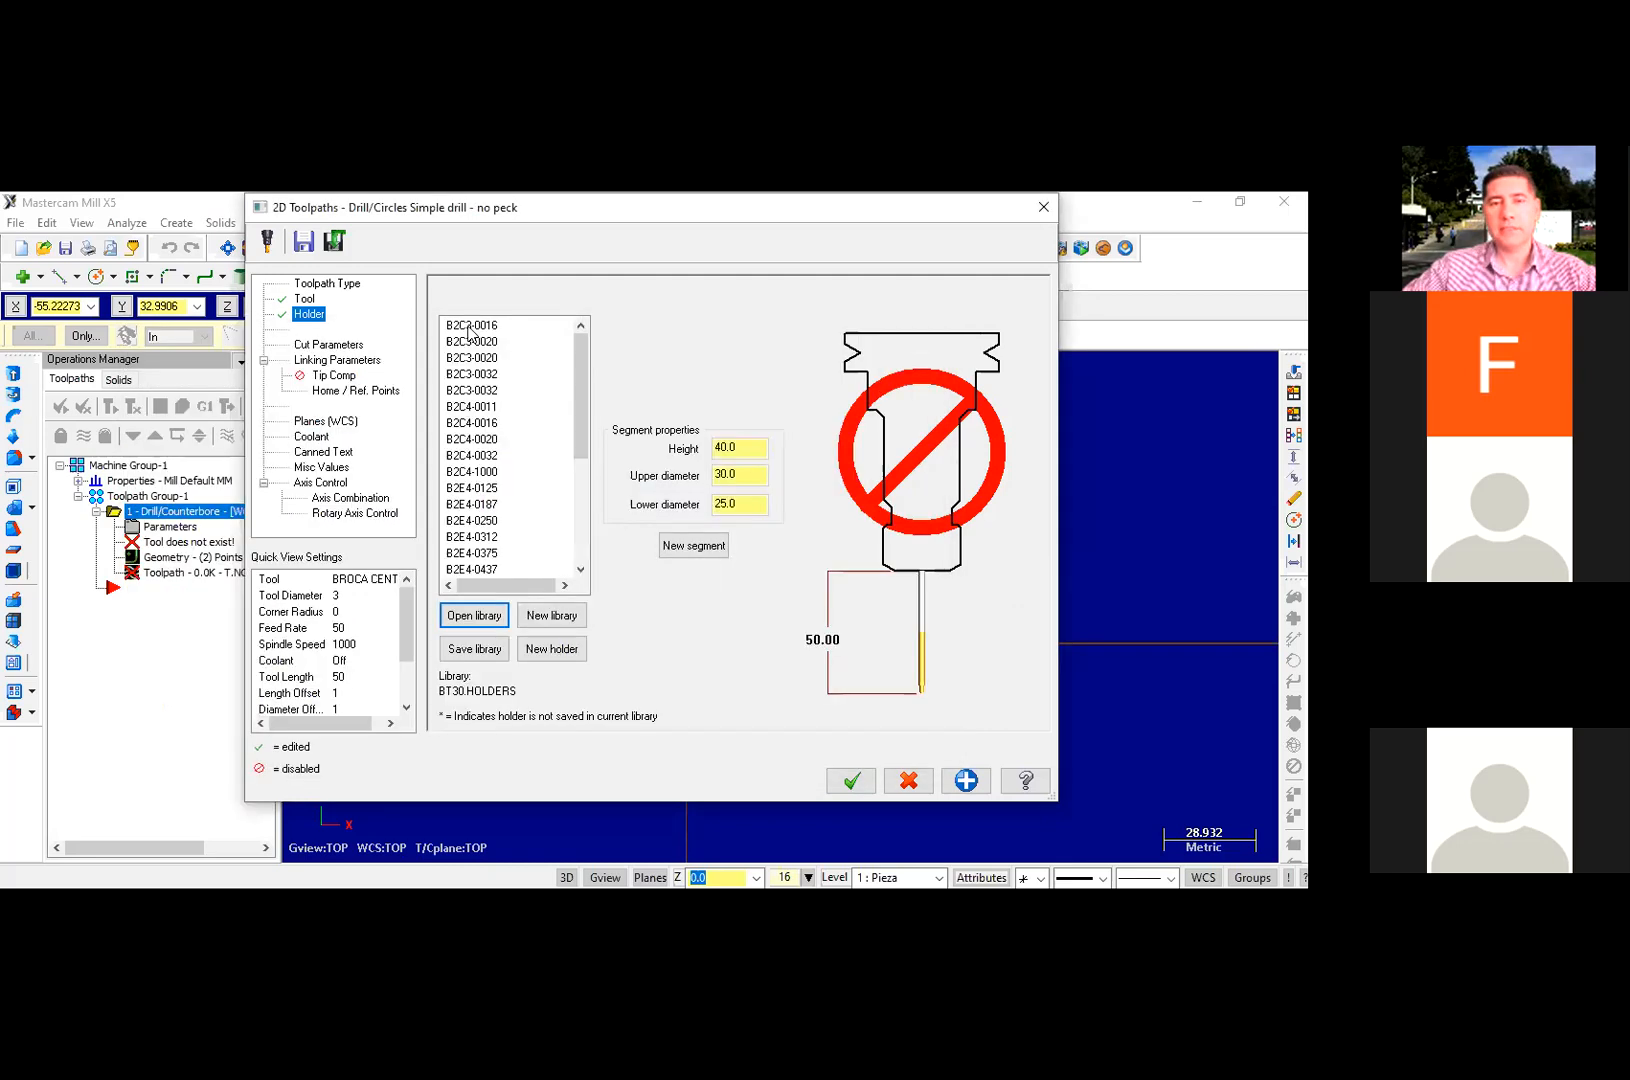
{"action": "left_click", "coordinate": [462, 344]}
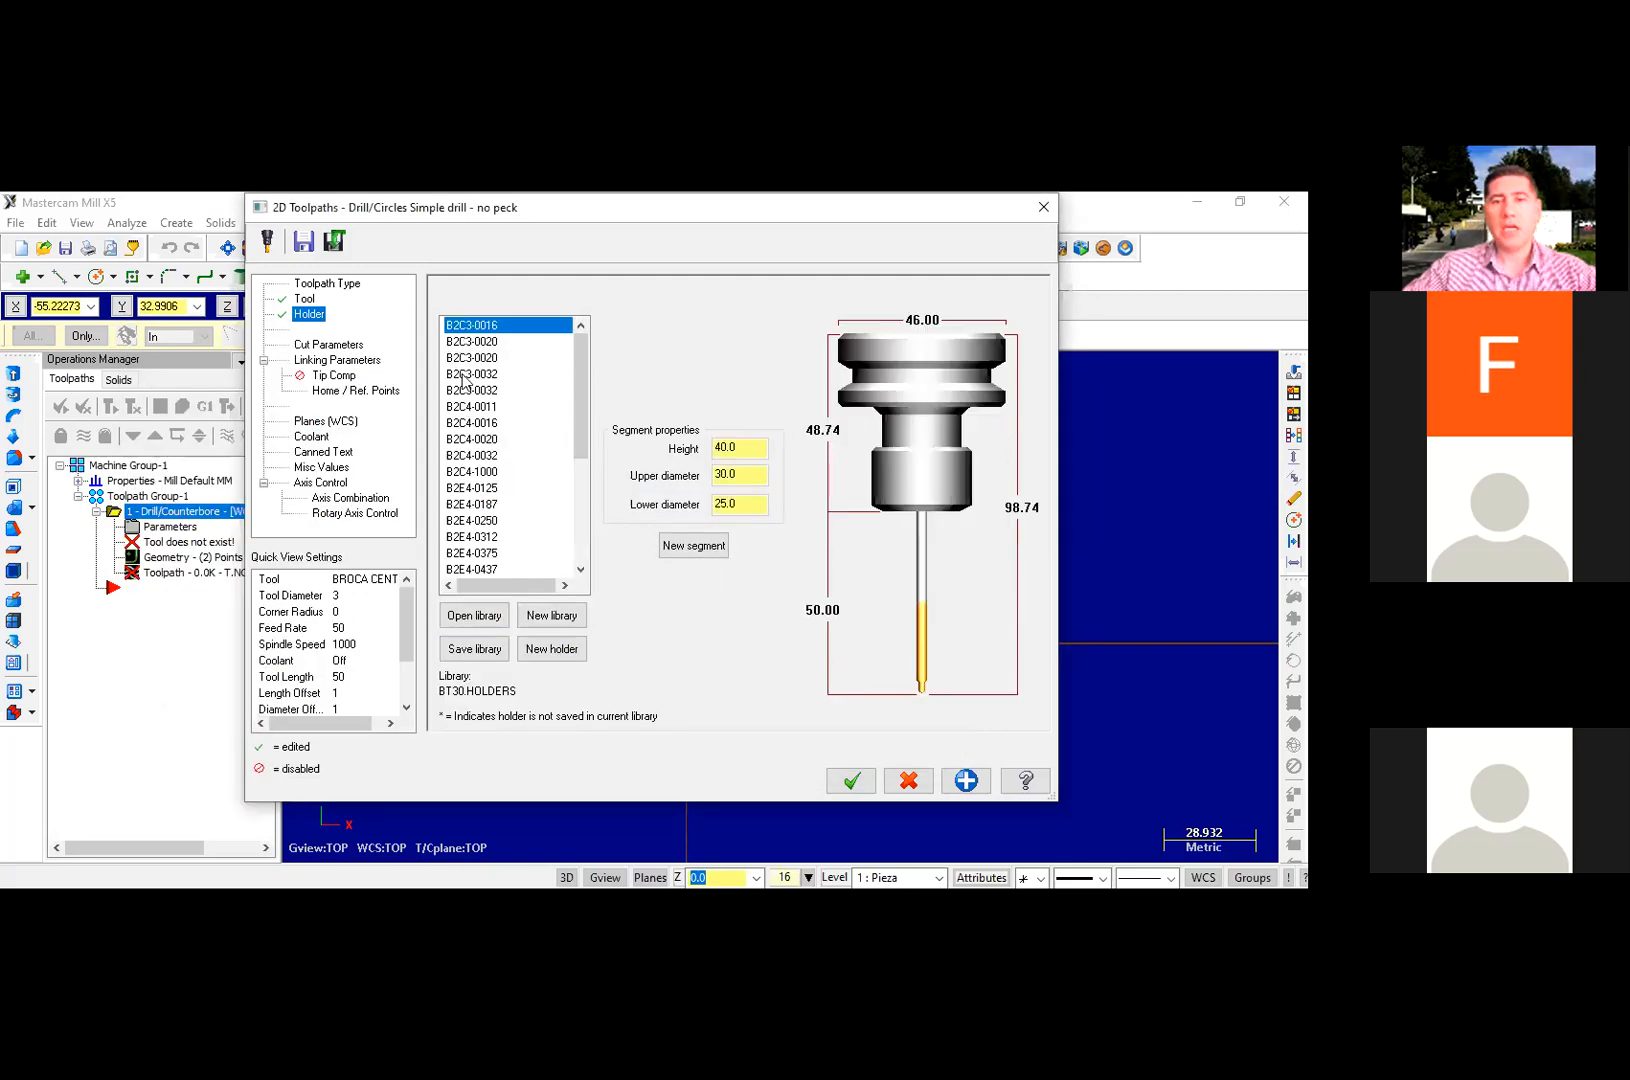
{"action": "left_click", "coordinate": [500, 372]}
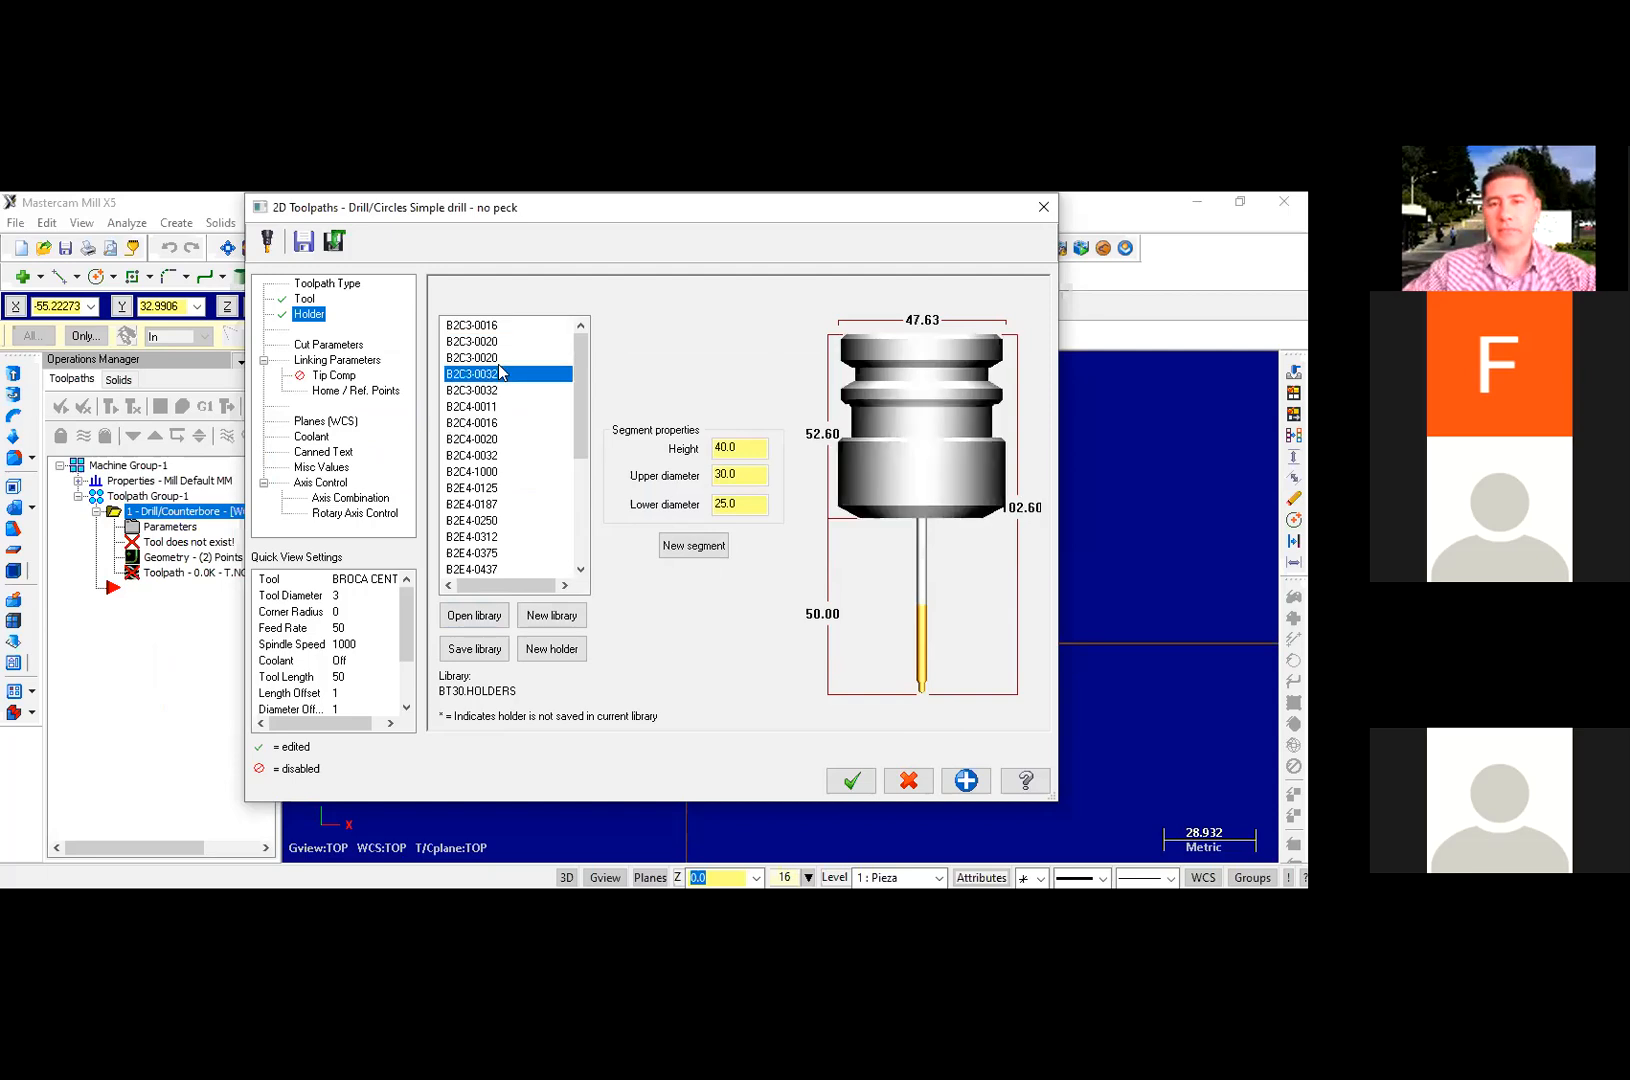
Step: Try the Peck Drill cycle in the cut parameters, then restore the Drill/Counterbore cycle and review the available cycles
{"action": "left_click", "coordinate": [318, 346]}
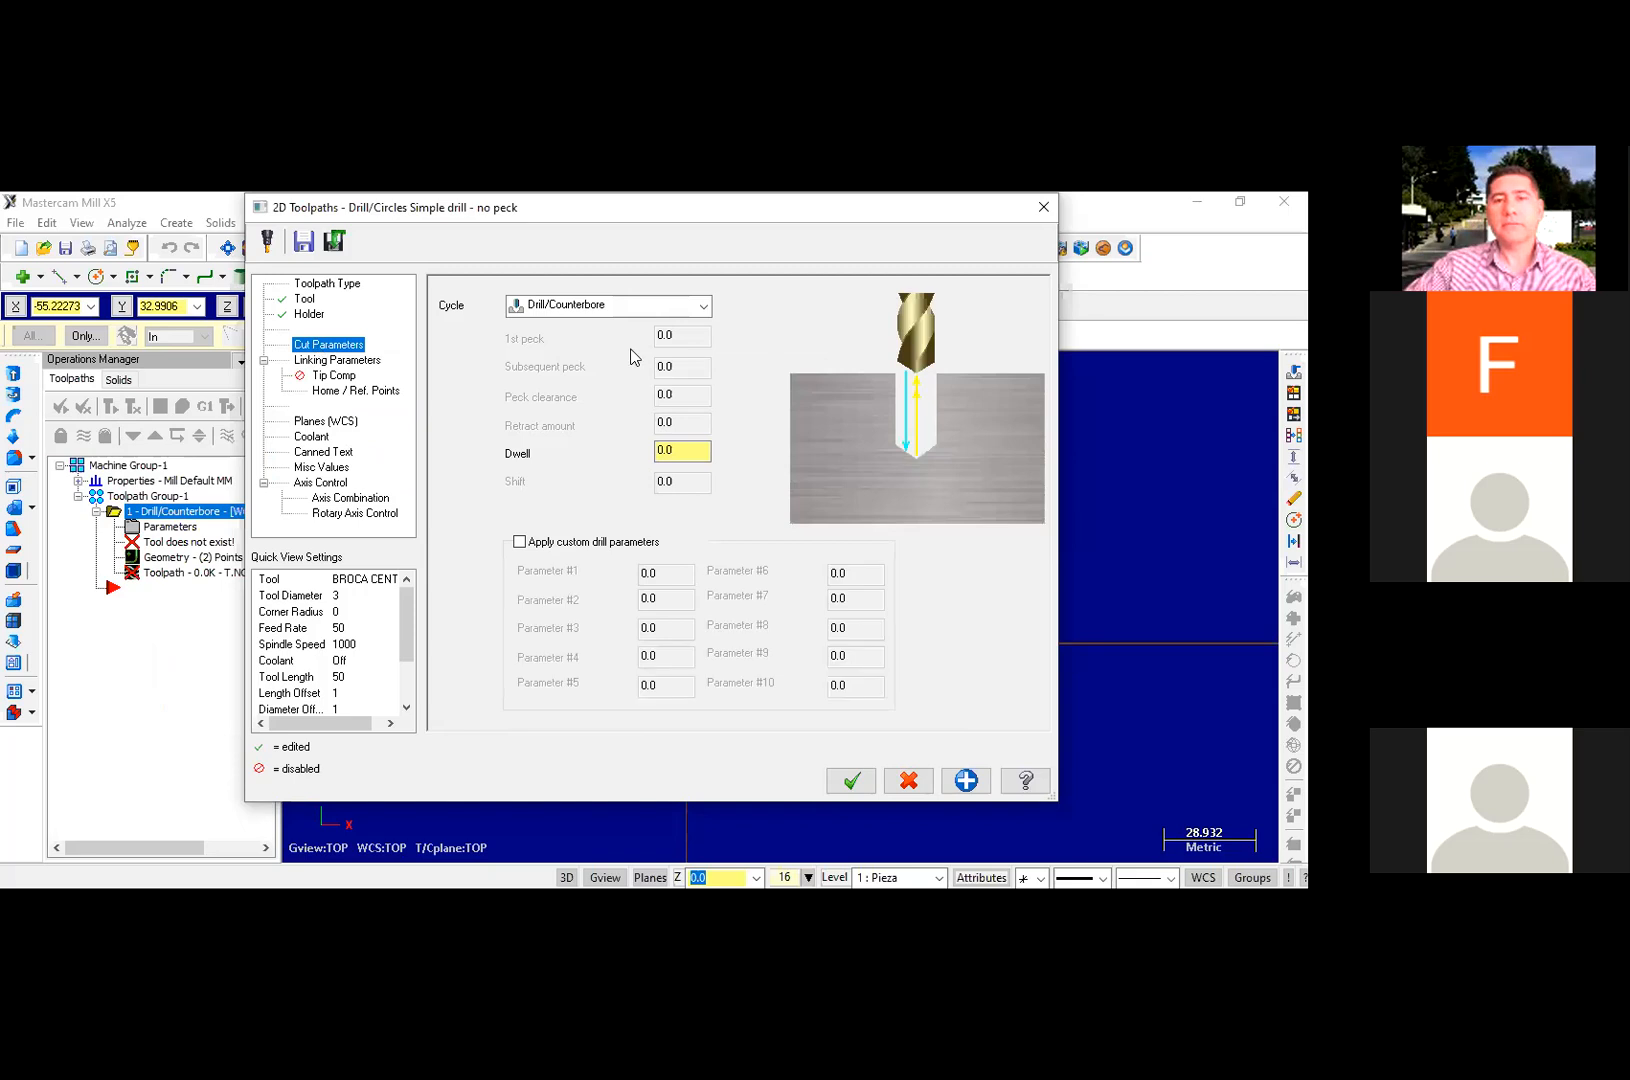
{"action": "left_click", "coordinate": [704, 310]}
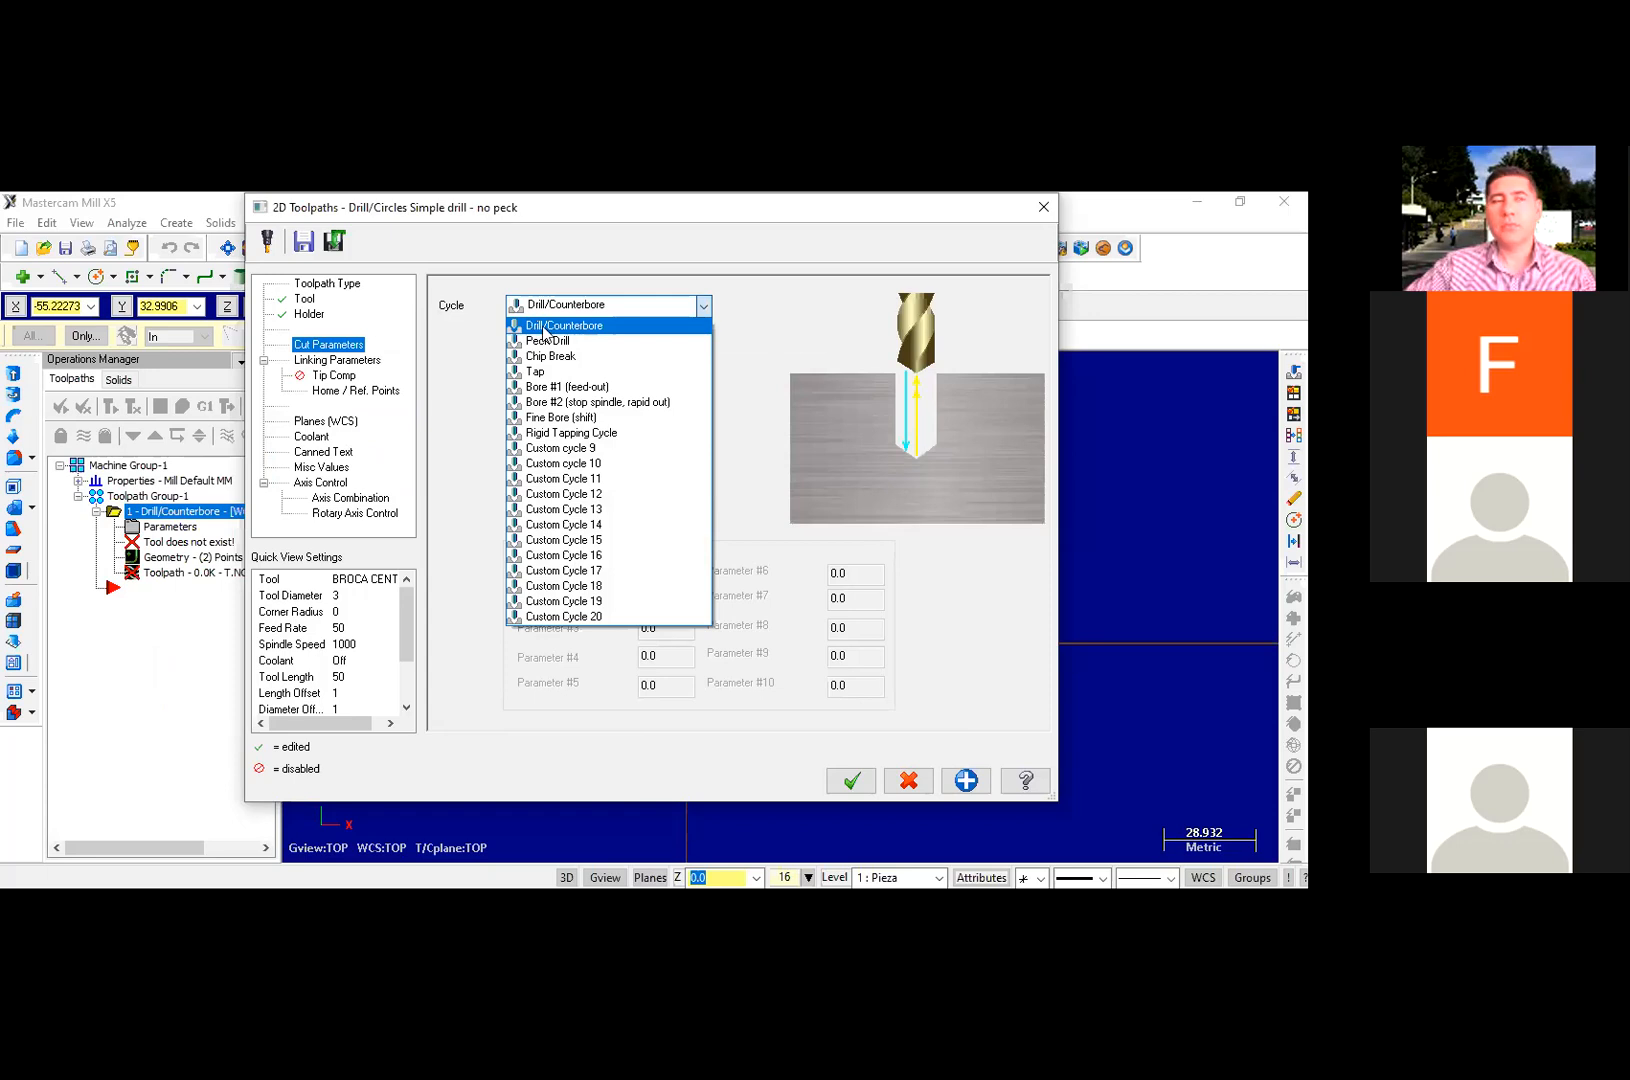
{"action": "left_click", "coordinate": [564, 344]}
{"action": "left_click", "coordinate": [598, 313]}
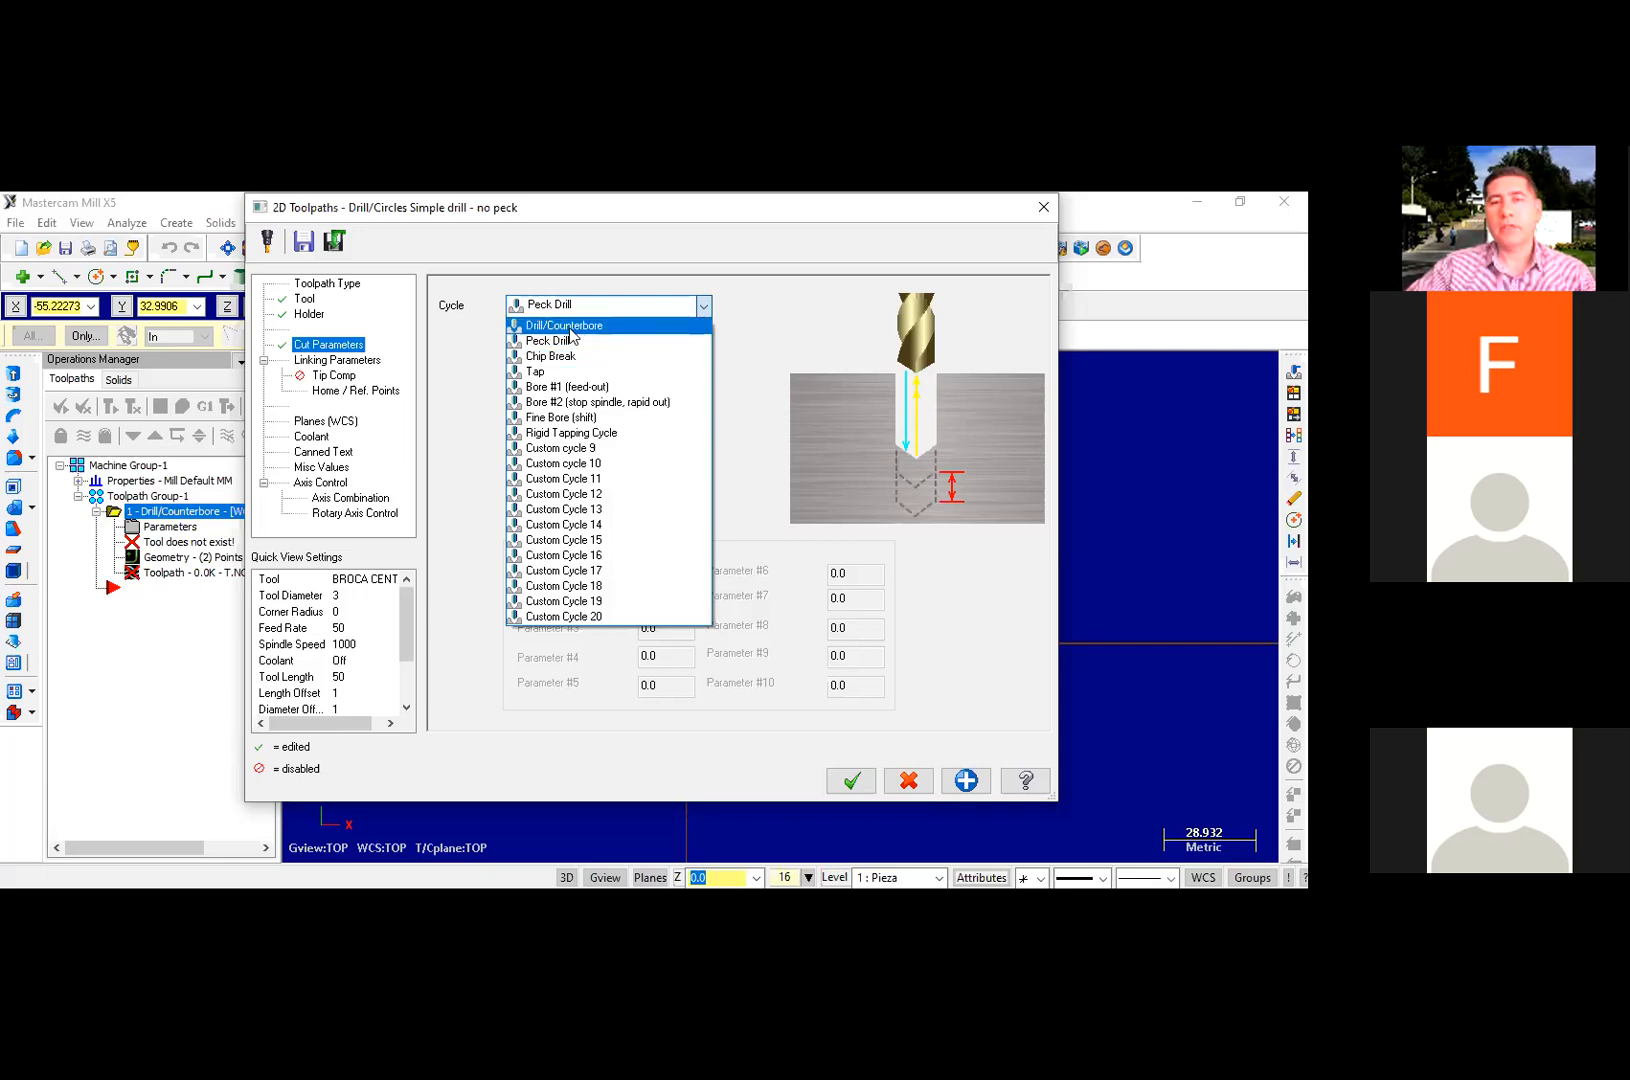
{"action": "left_click", "coordinate": [568, 333]}
{"action": "left_click", "coordinate": [680, 452]}
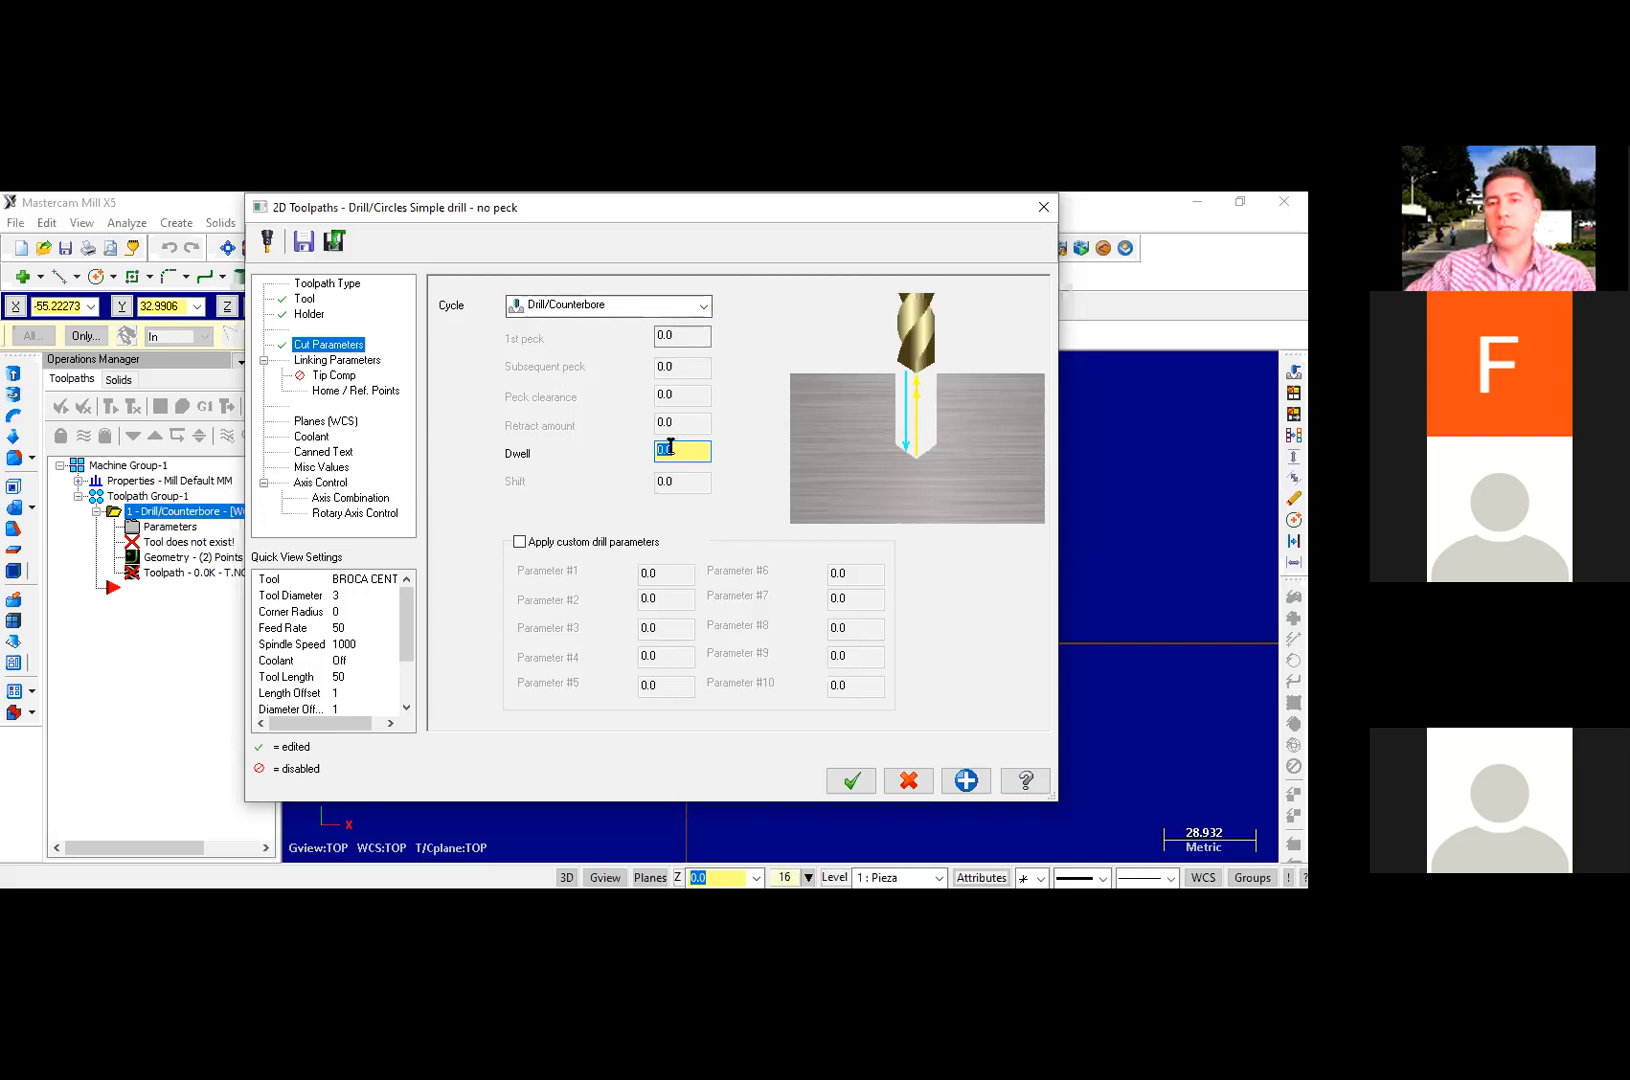
{"action": "left_click", "coordinate": [622, 314]}
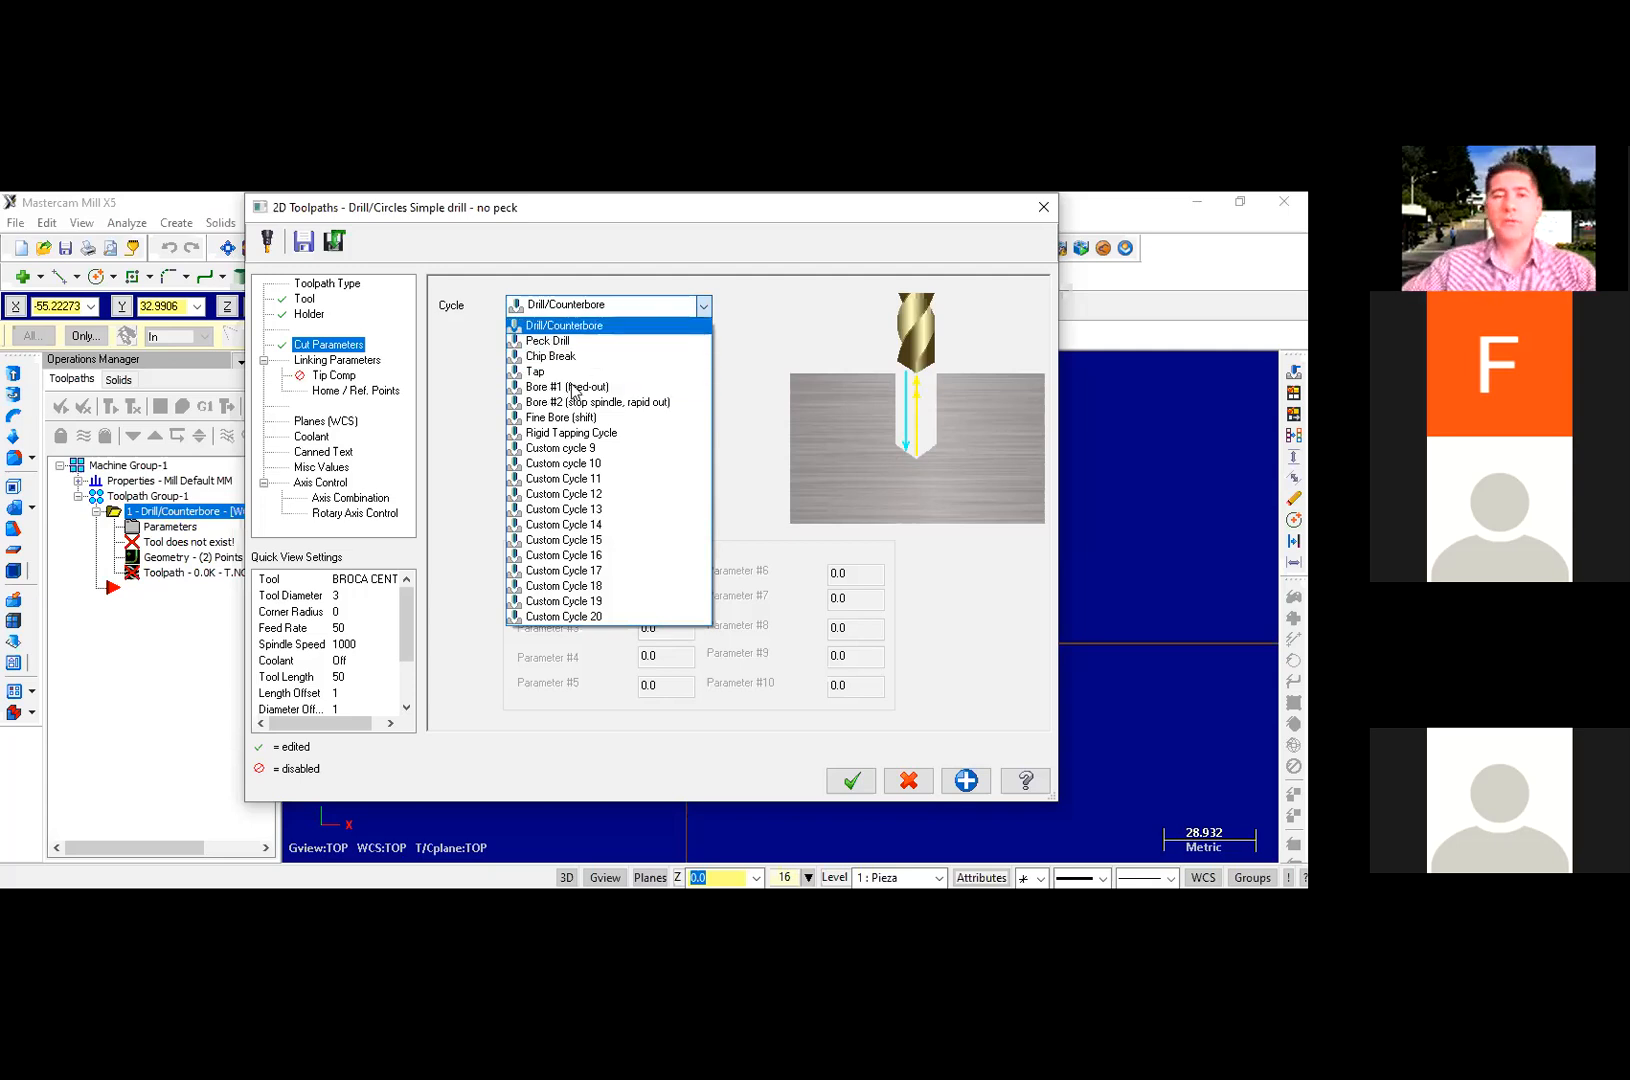
Step: Enable the absolute clearance height of 50 mm in the drill toolpath's linking parameters
{"action": "left_click", "coordinate": [337, 364]}
{"action": "left_click", "coordinate": [330, 362]}
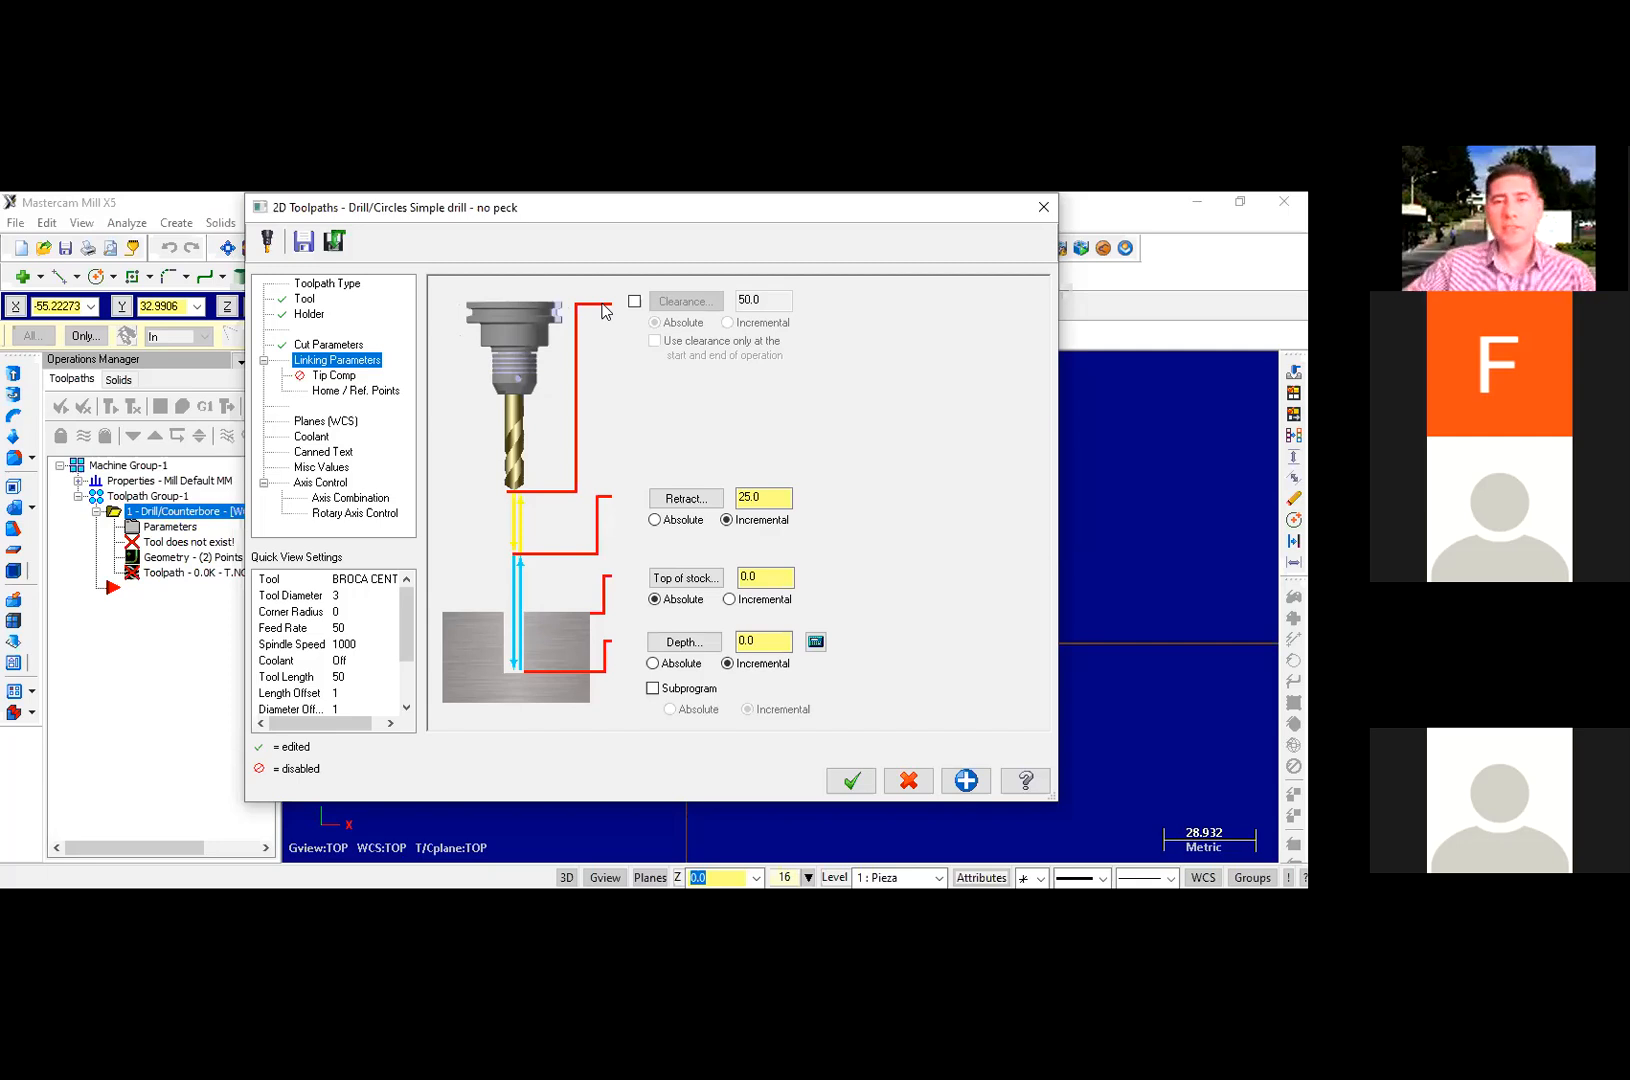
{"action": "left_click", "coordinate": [634, 302]}
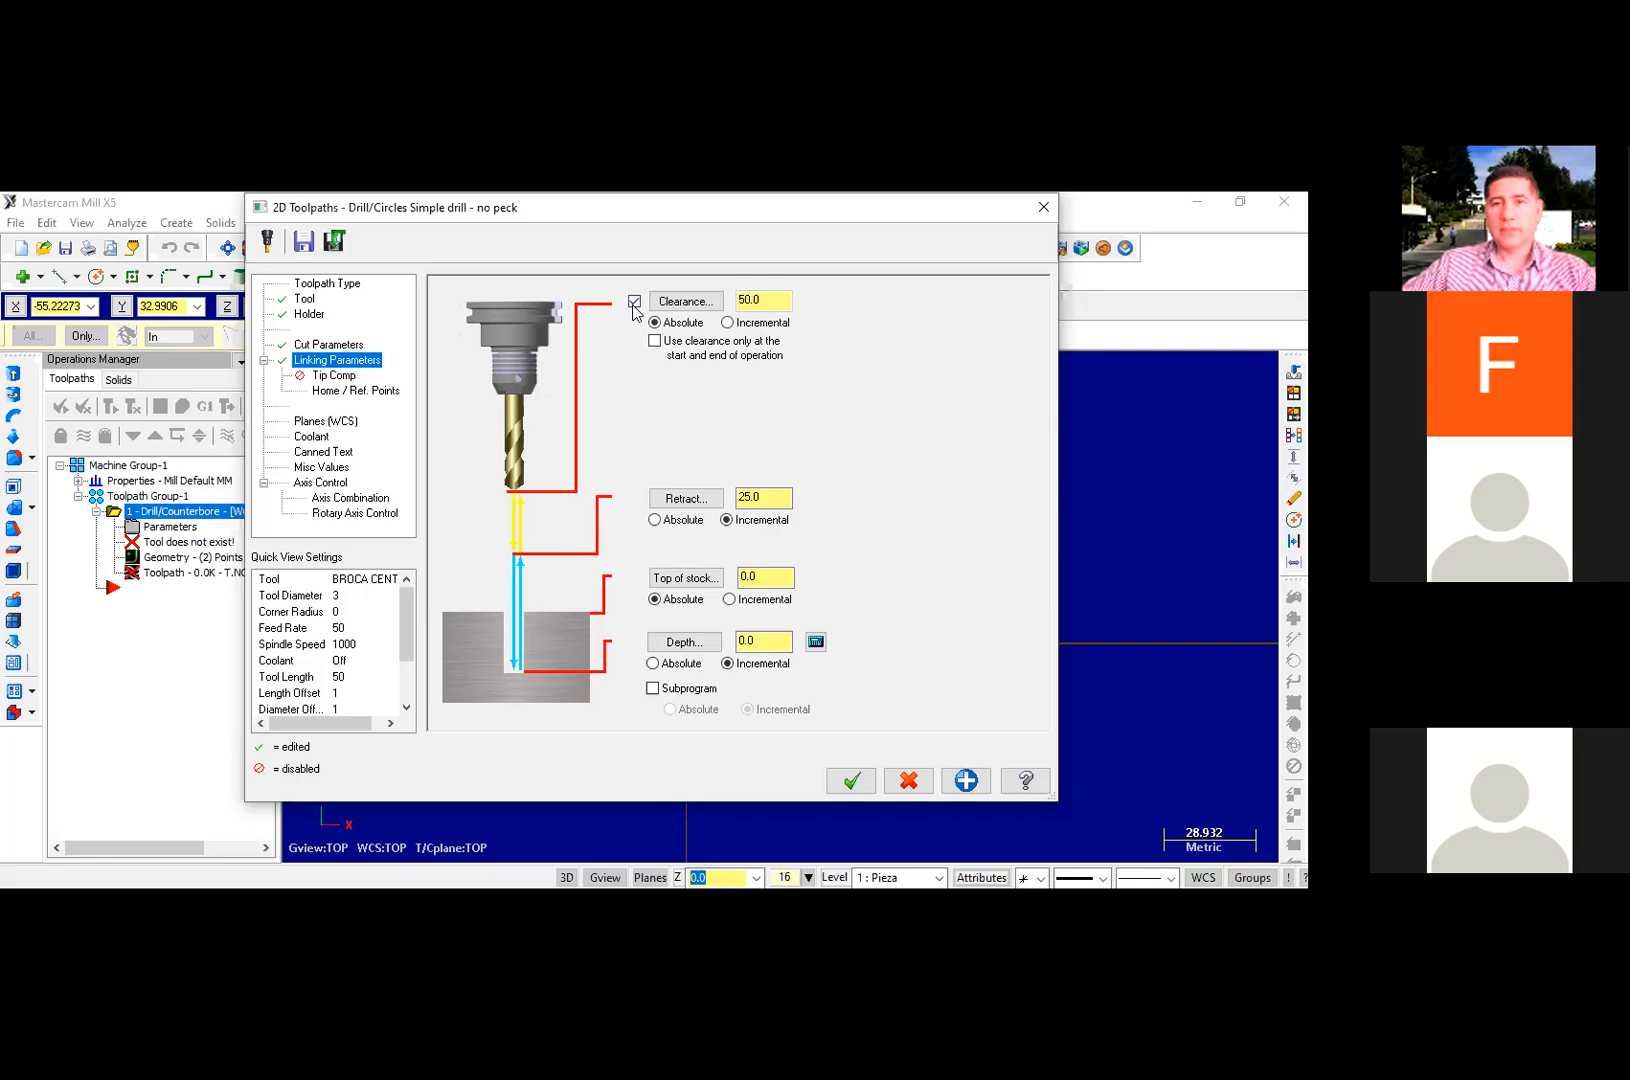
{"action": "left_click", "coordinate": [634, 303]}
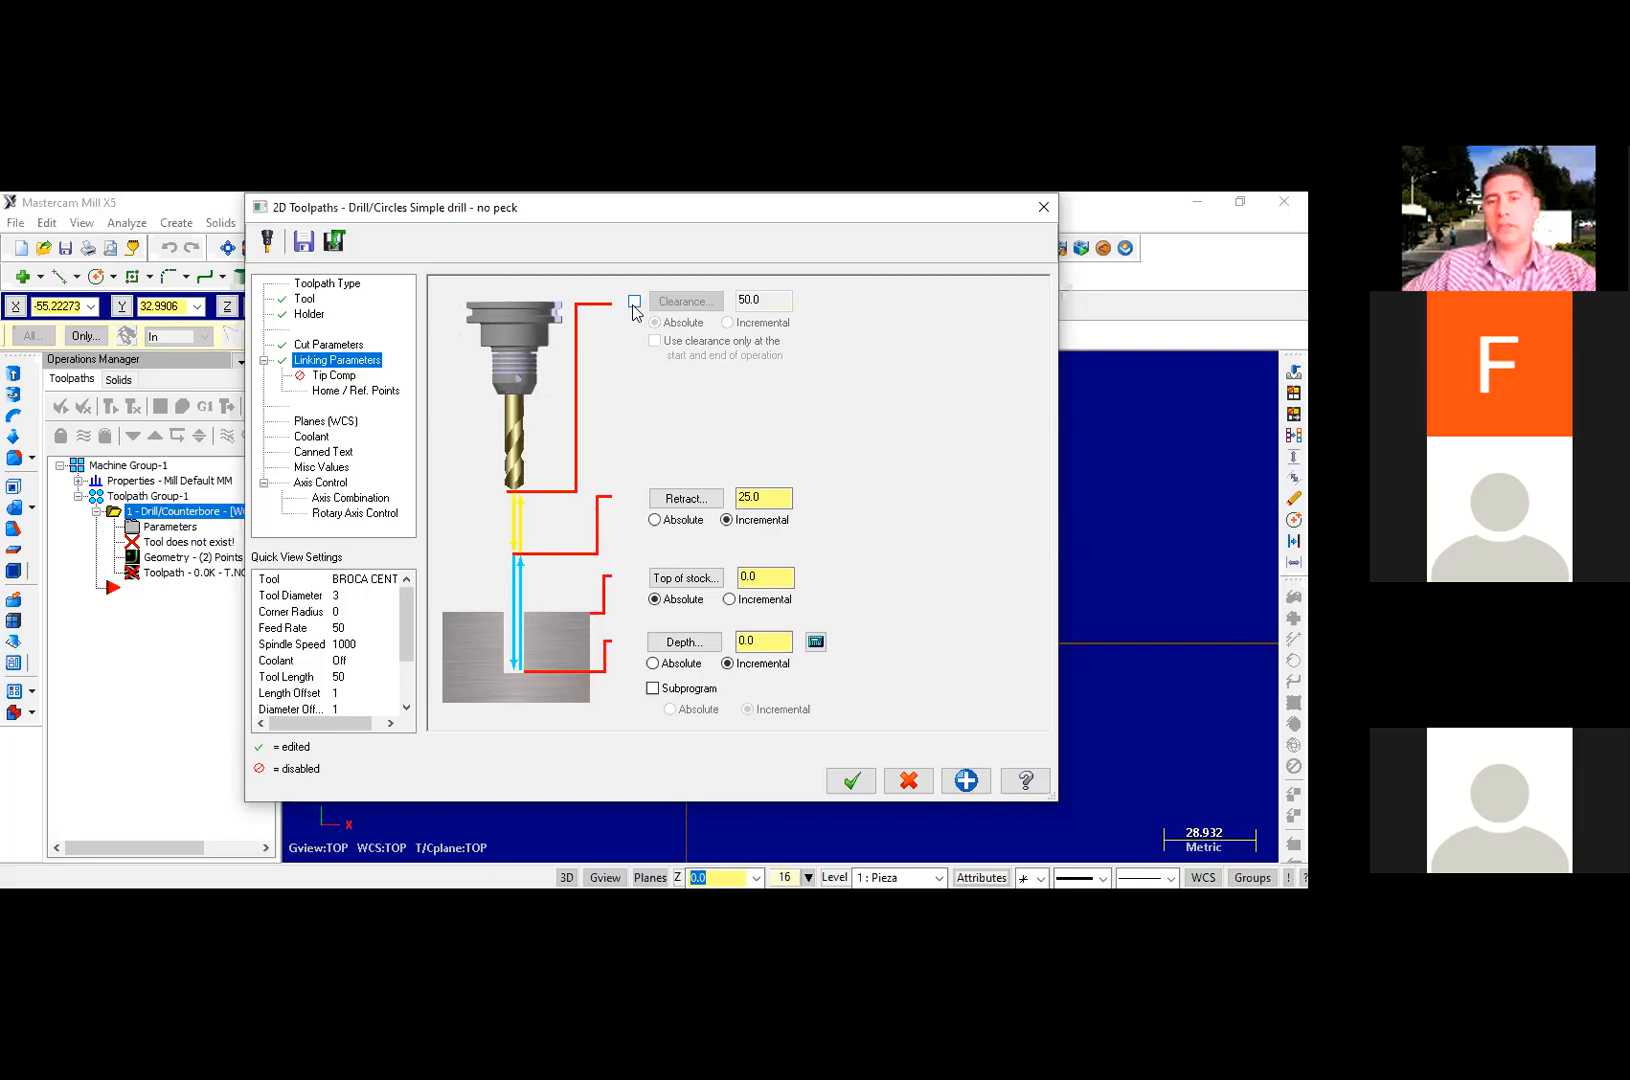
{"action": "left_click", "coordinate": [634, 303]}
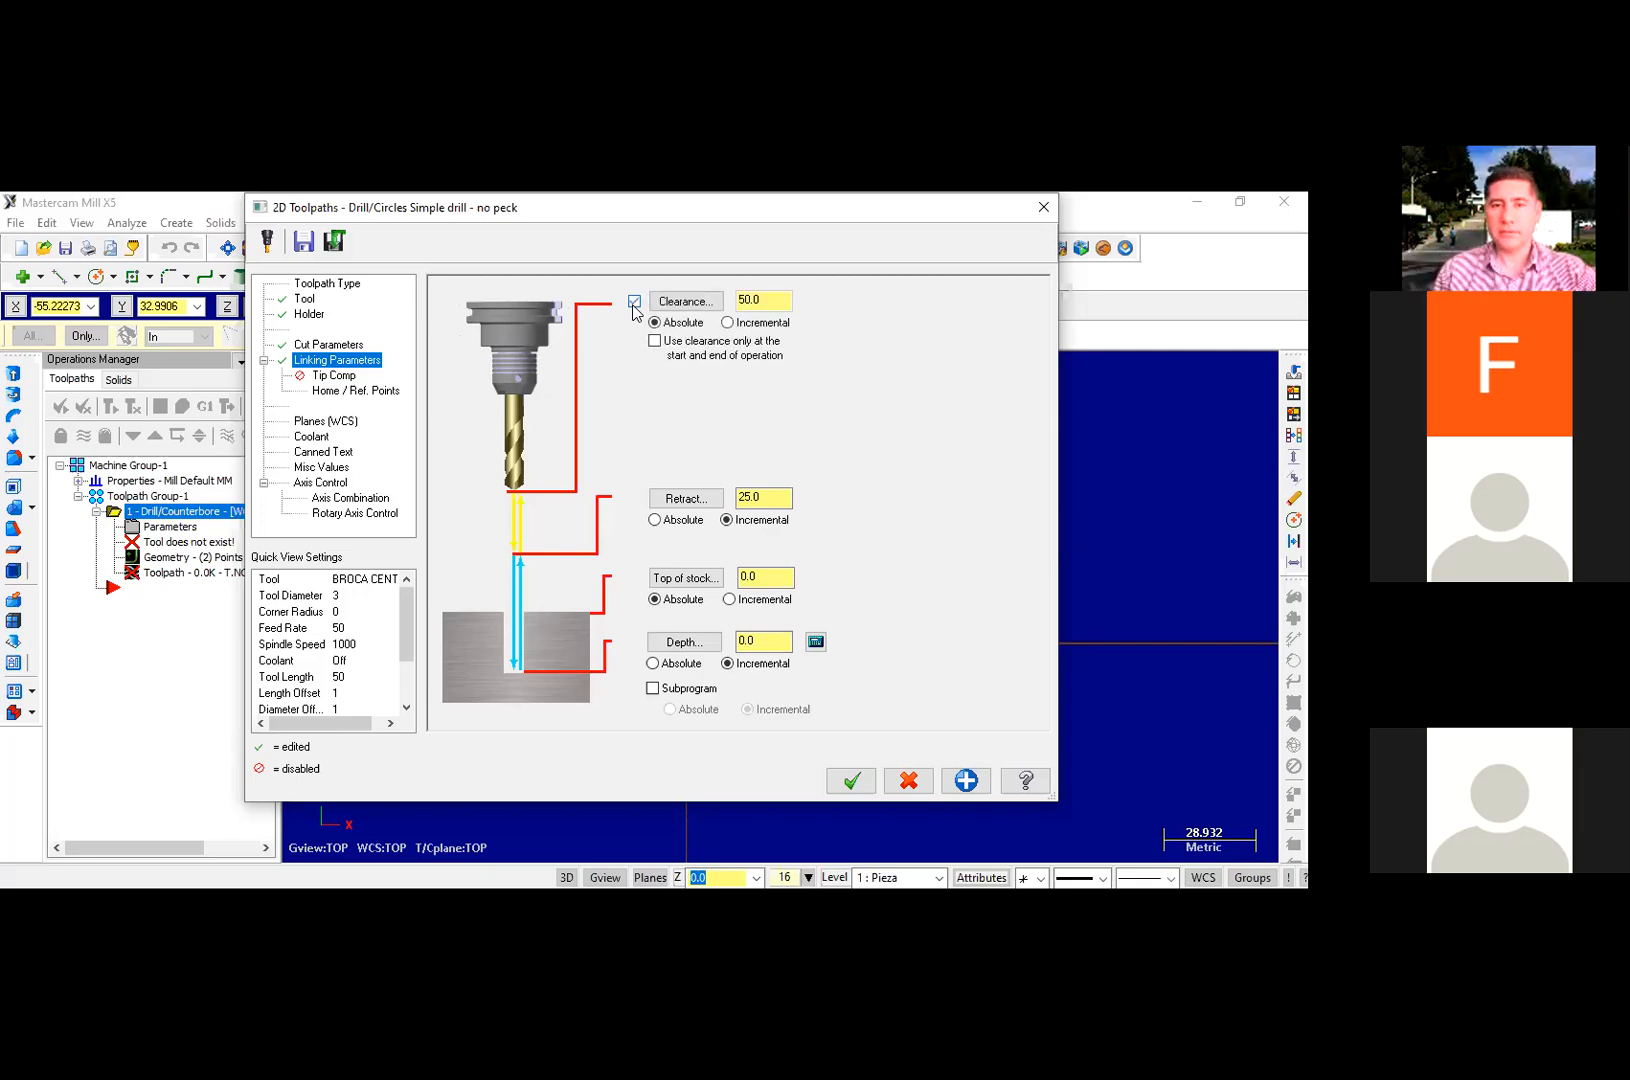
{"action": "left_click", "coordinate": [634, 302]}
{"action": "left_click", "coordinate": [634, 304]}
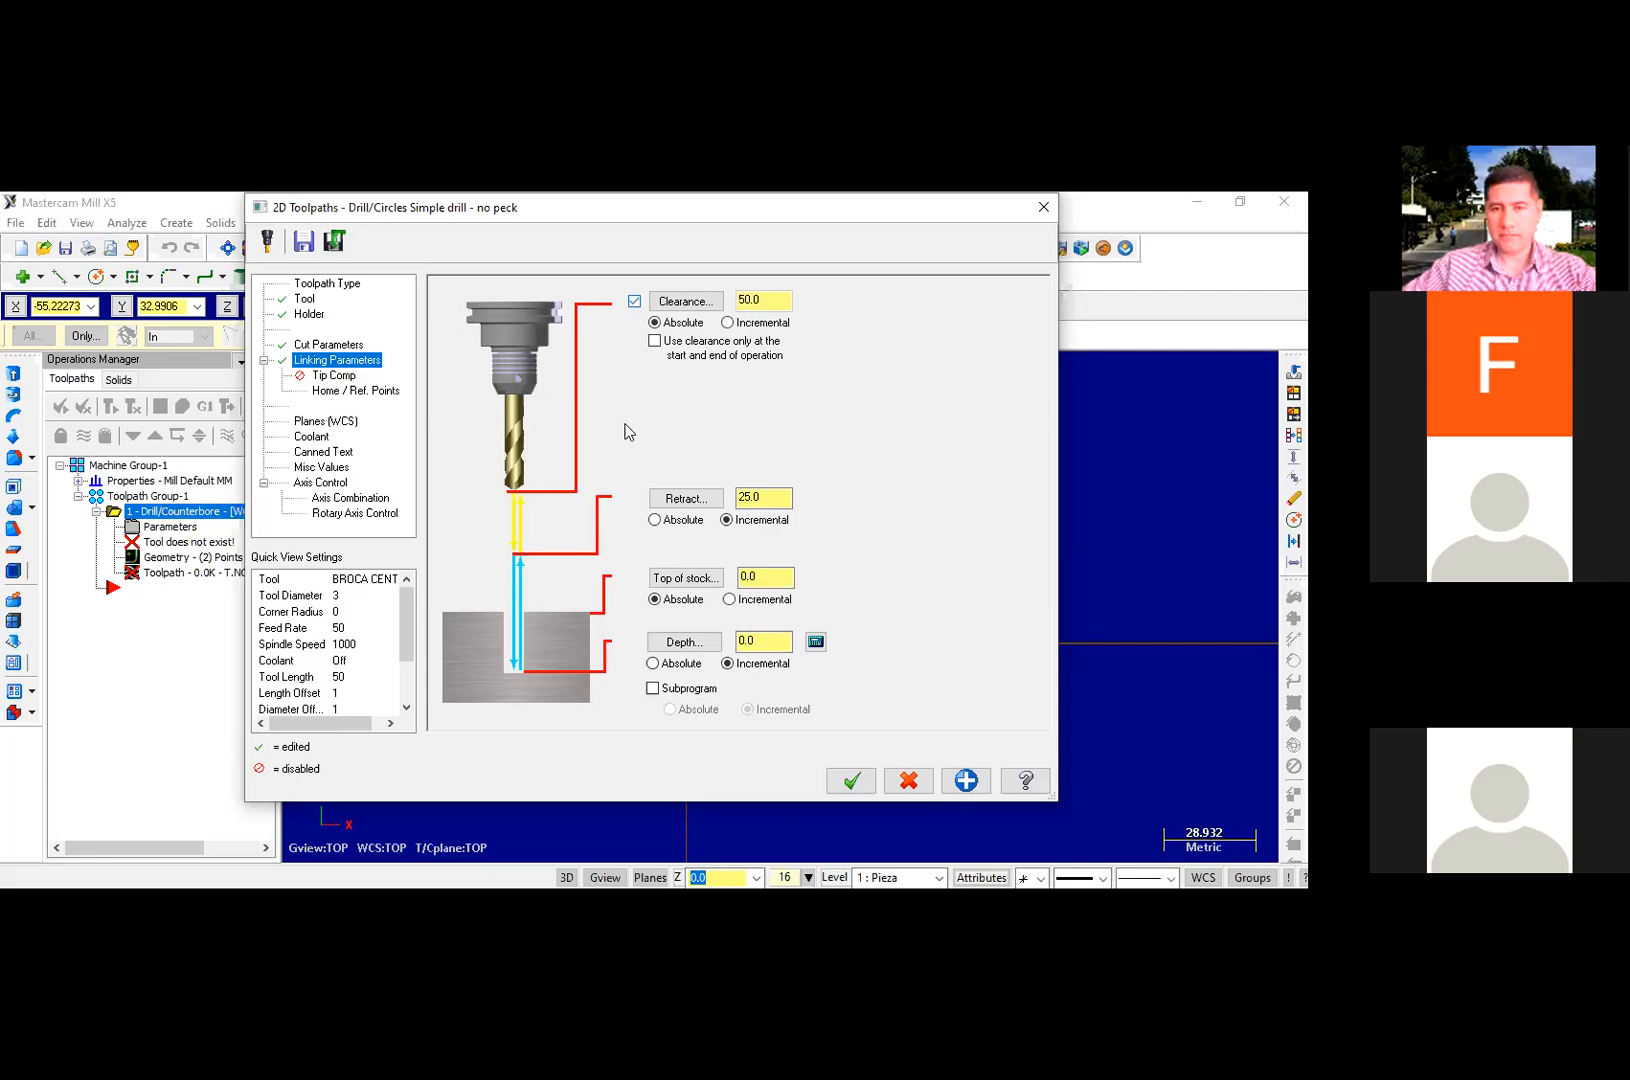
Step: Make the retract and depth absolute, with the retract at 2 mm and the depth at -3 mm
{"action": "left_click", "coordinate": [656, 520]}
{"action": "left_click", "coordinate": [655, 663]}
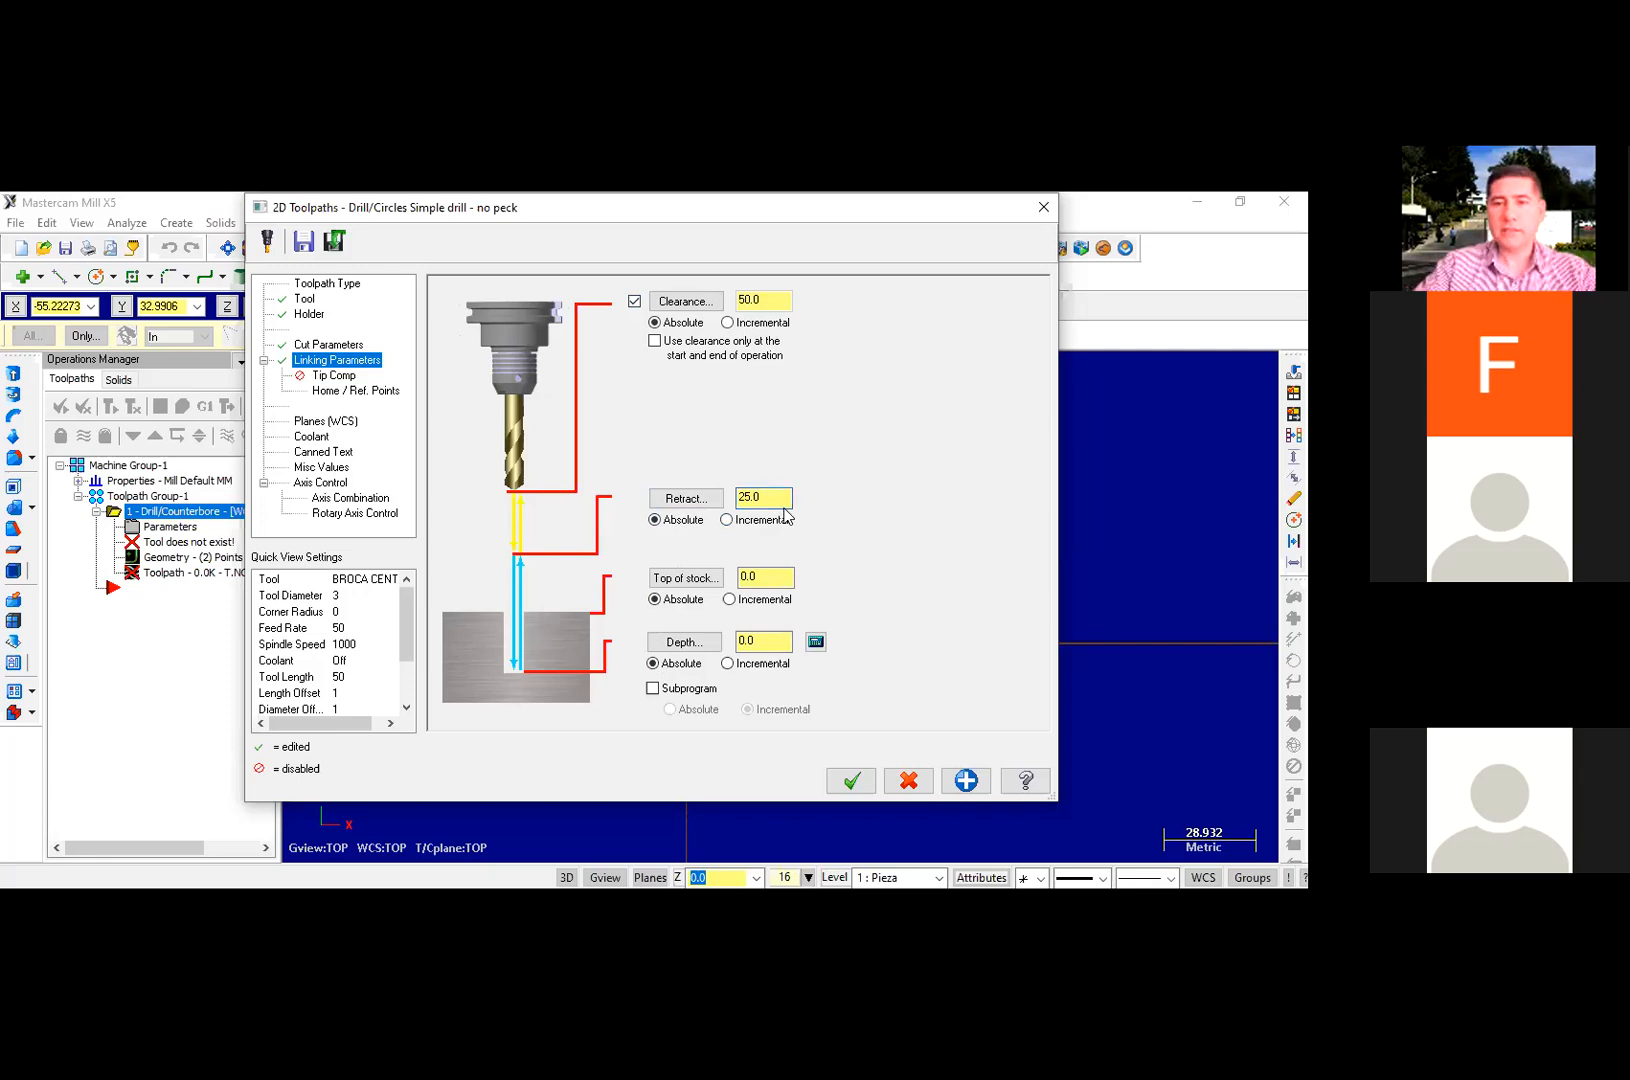
{"action": "type", "text": "2"}
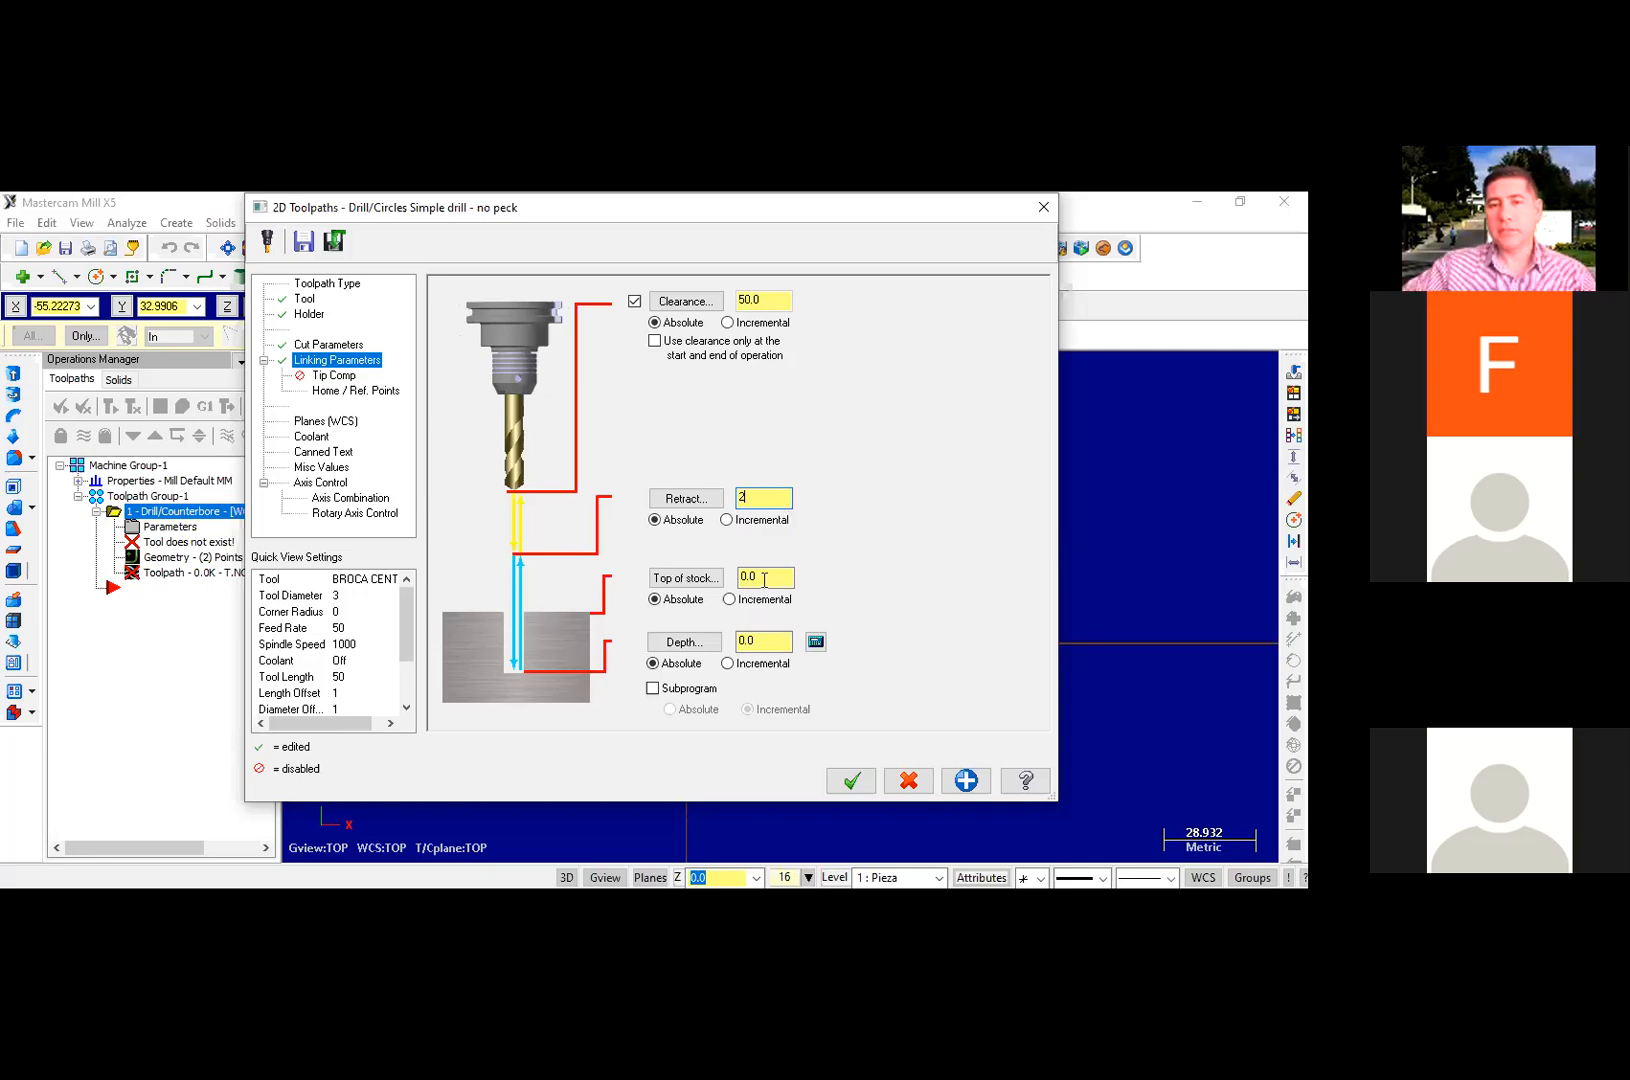
{"action": "double_click", "coordinate": [770, 643]}
{"action": "type", "text": "-3"}
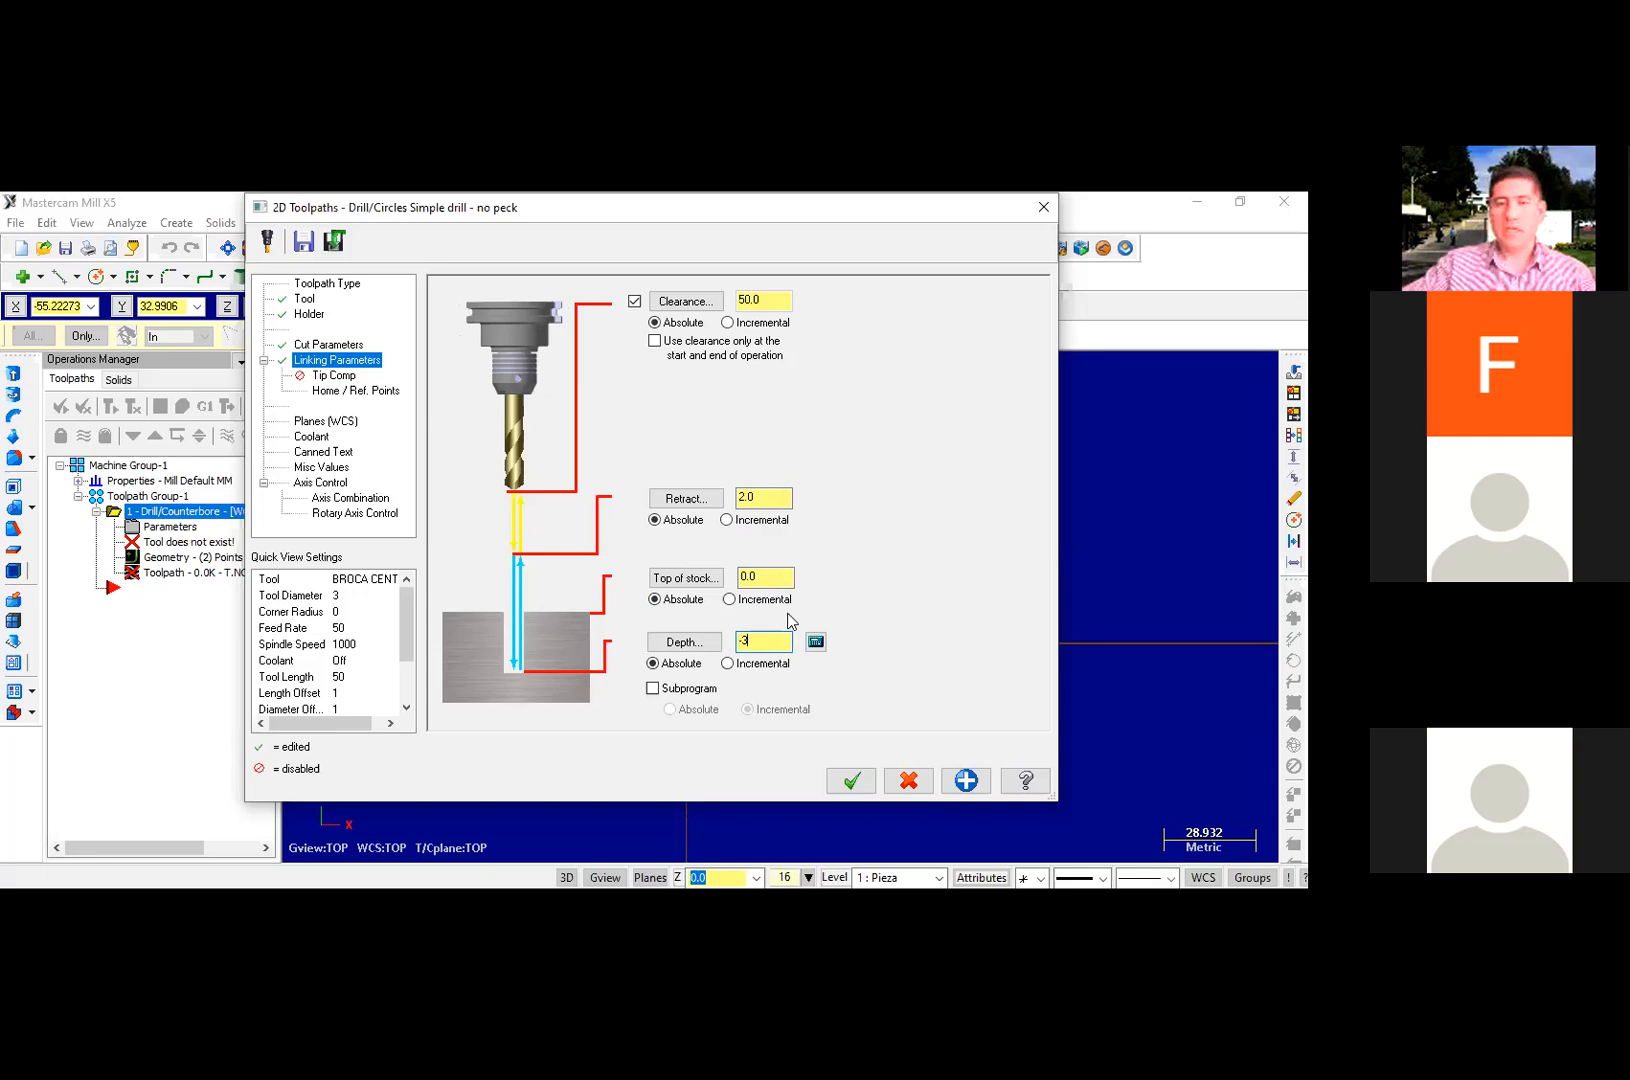
{"action": "key", "text": "Return"}
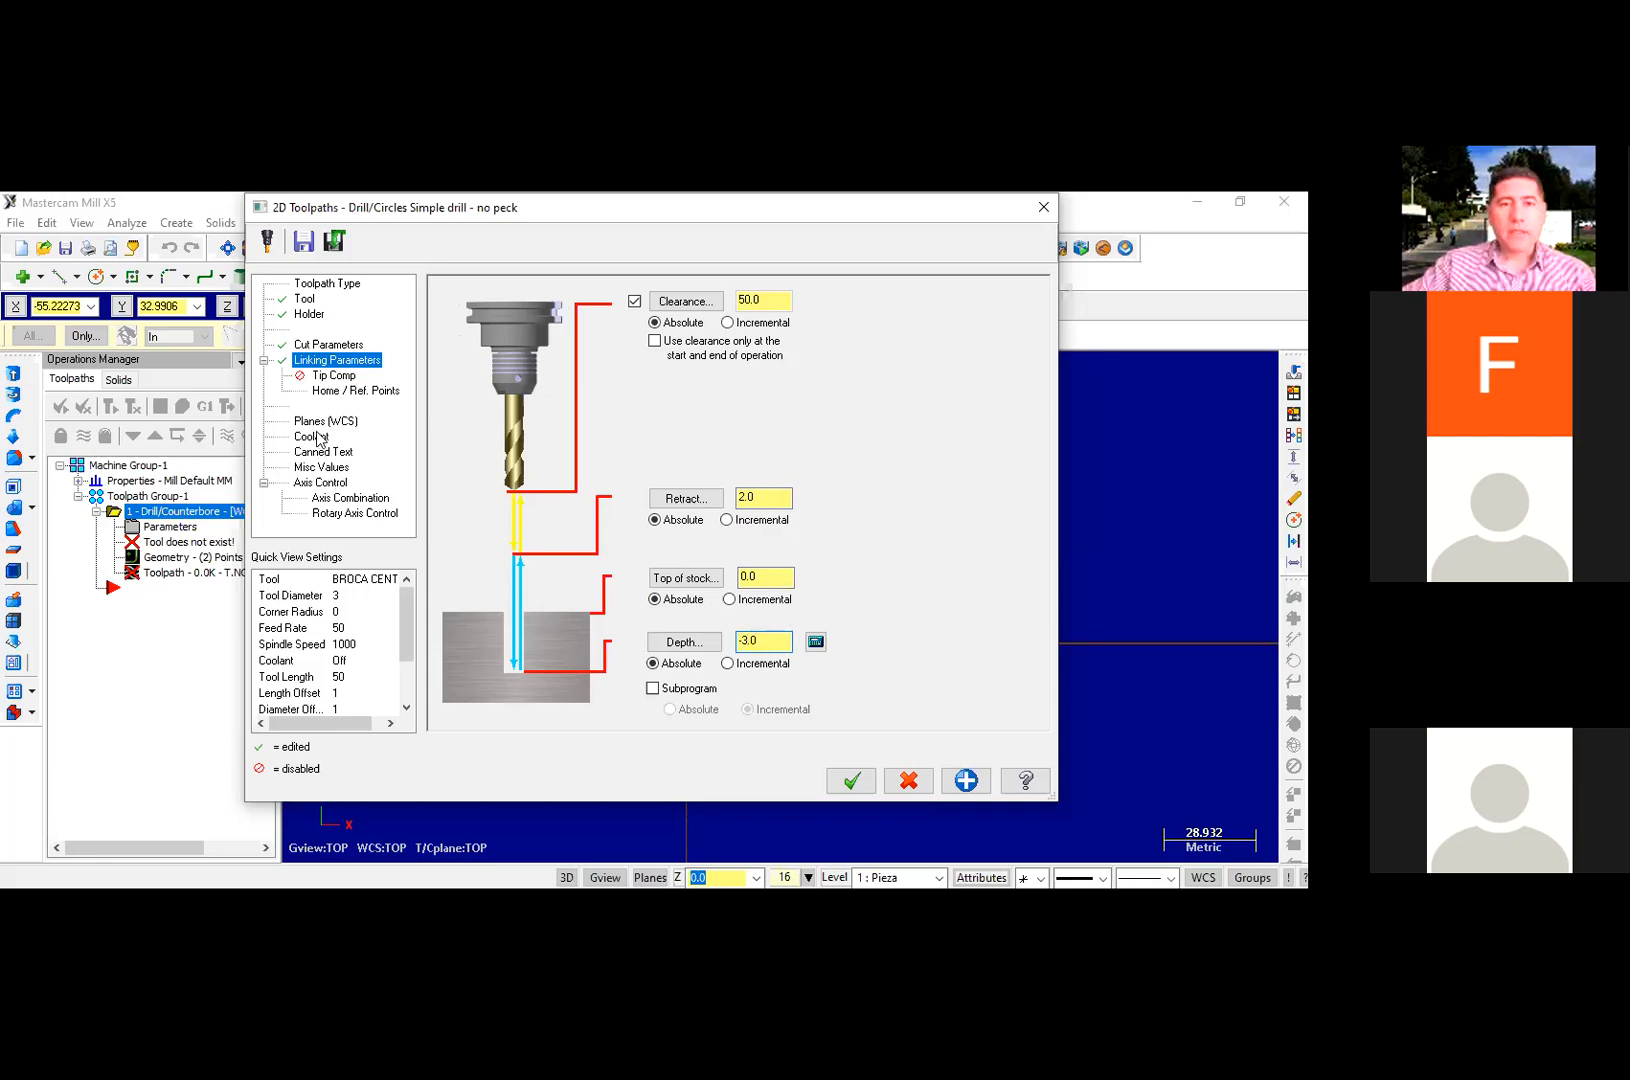
Step: Turn on flood coolant for the drill toolpath
{"action": "left_click", "coordinate": [311, 442]}
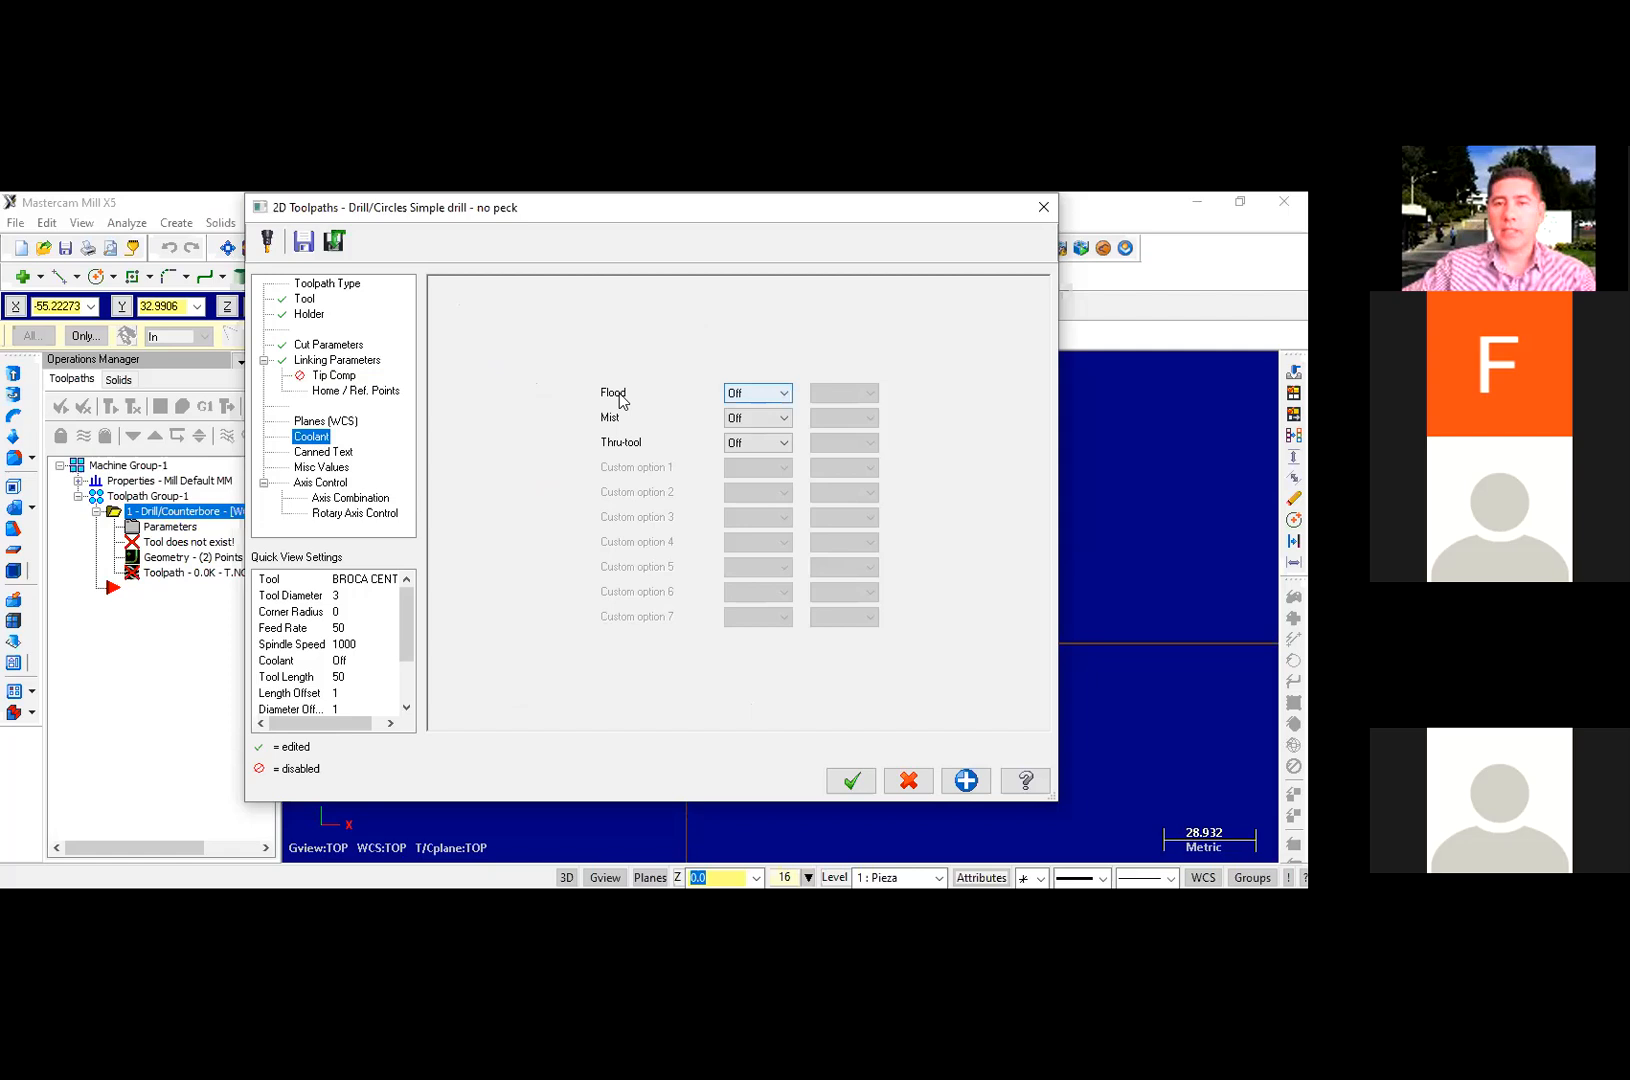
{"action": "left_click", "coordinate": [768, 396]}
{"action": "key", "text": "Return"}
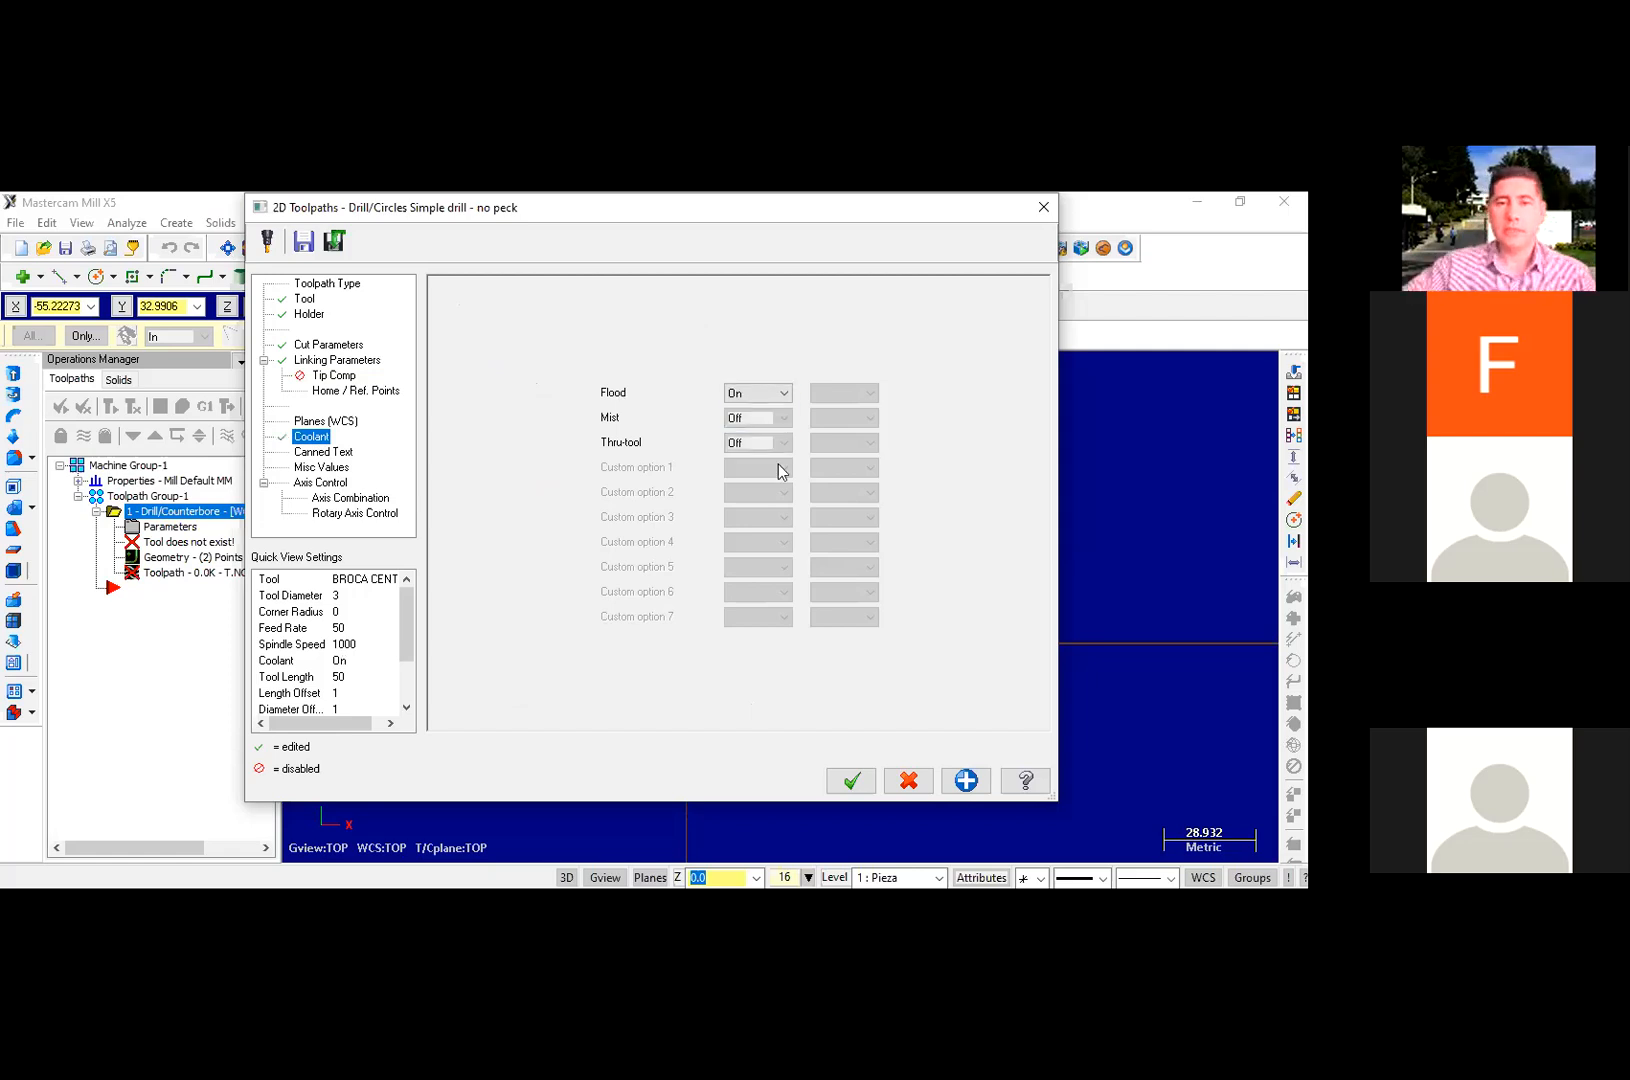
Step: Set the drill toolpath's rotary axis control to axis substitution for the Y axis, with a 50 mm rotary diameter and Unroll disabled
{"action": "left_click", "coordinate": [361, 523]}
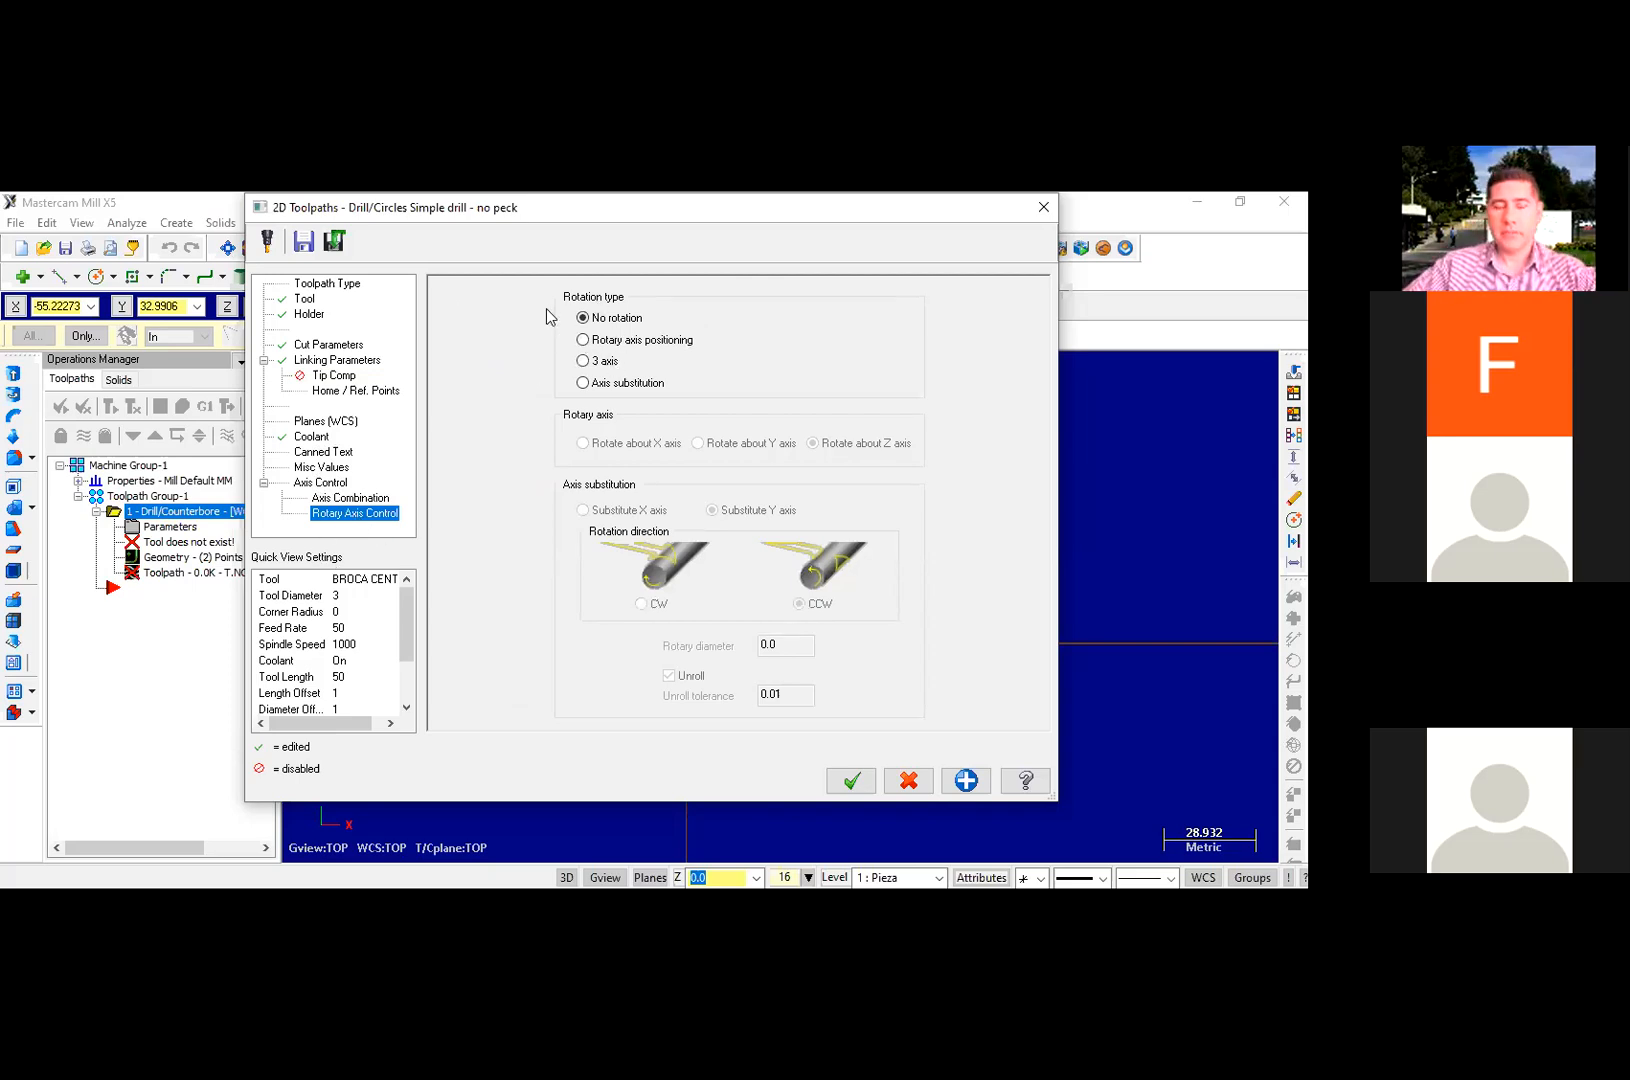
{"action": "left_click_drag", "start_coordinate": [609, 222], "coordinate": [364, 221]}
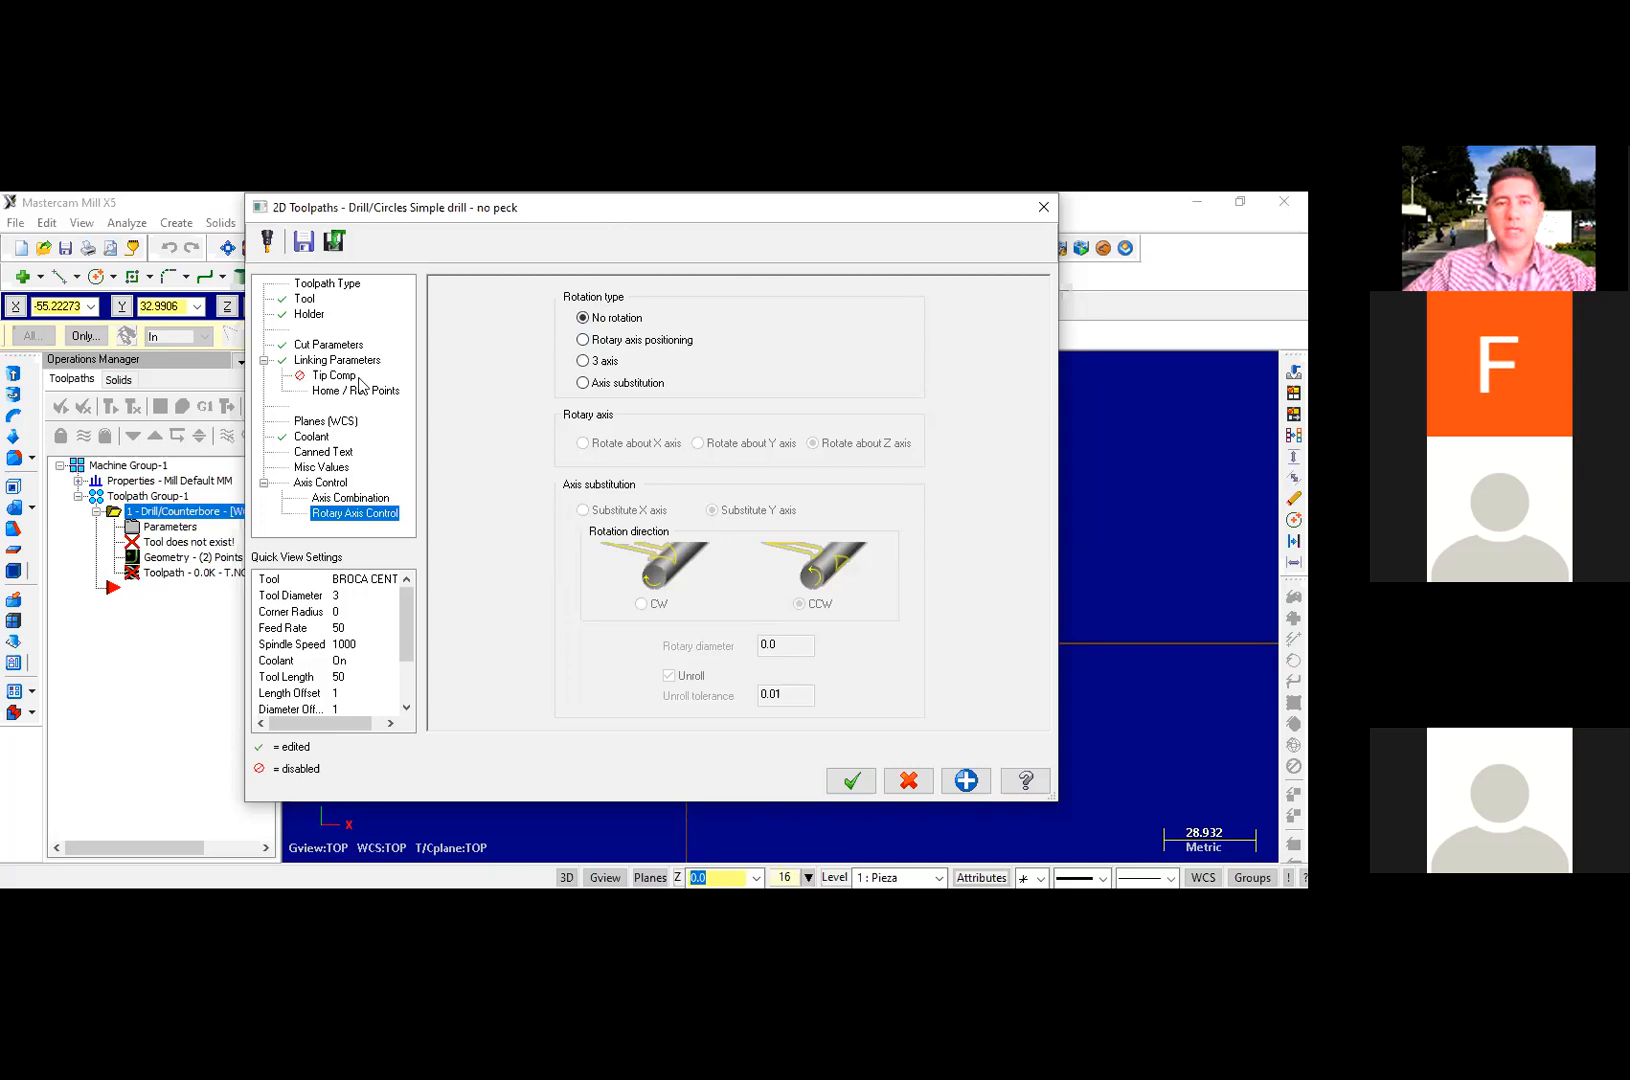
{"action": "left_click", "coordinate": [337, 382]}
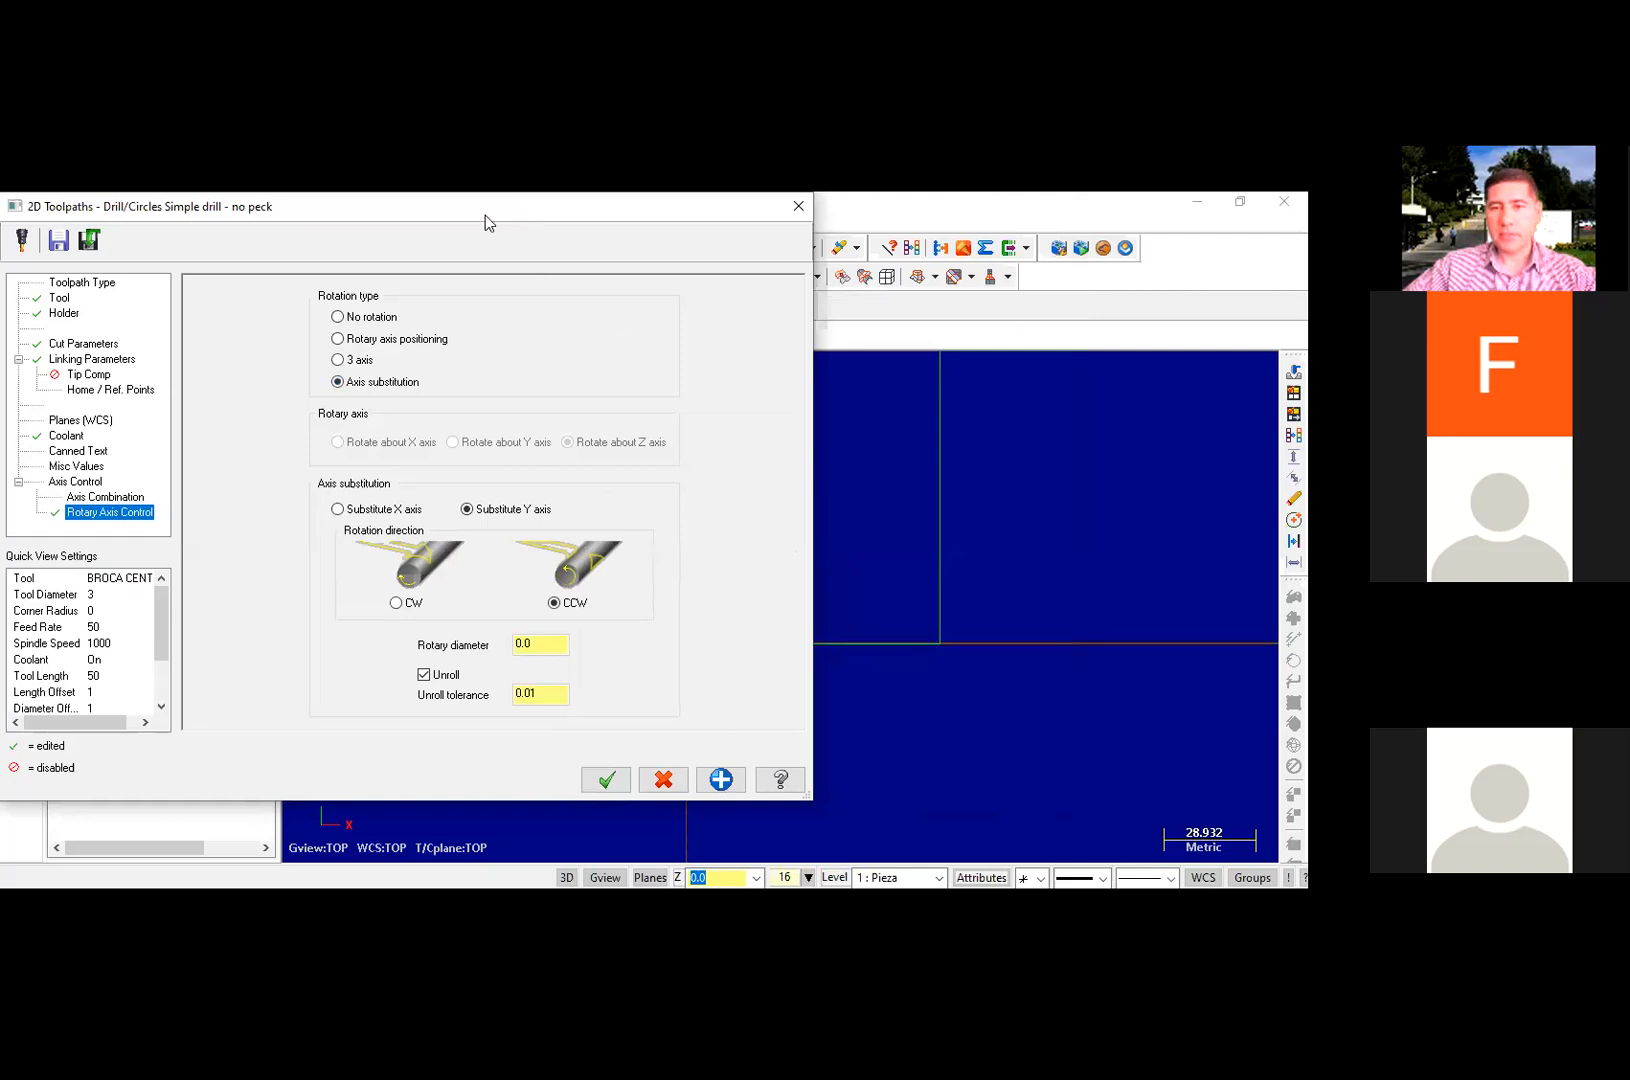
{"action": "left_click_drag", "start_coordinate": [485, 215], "coordinate": [285, 232]}
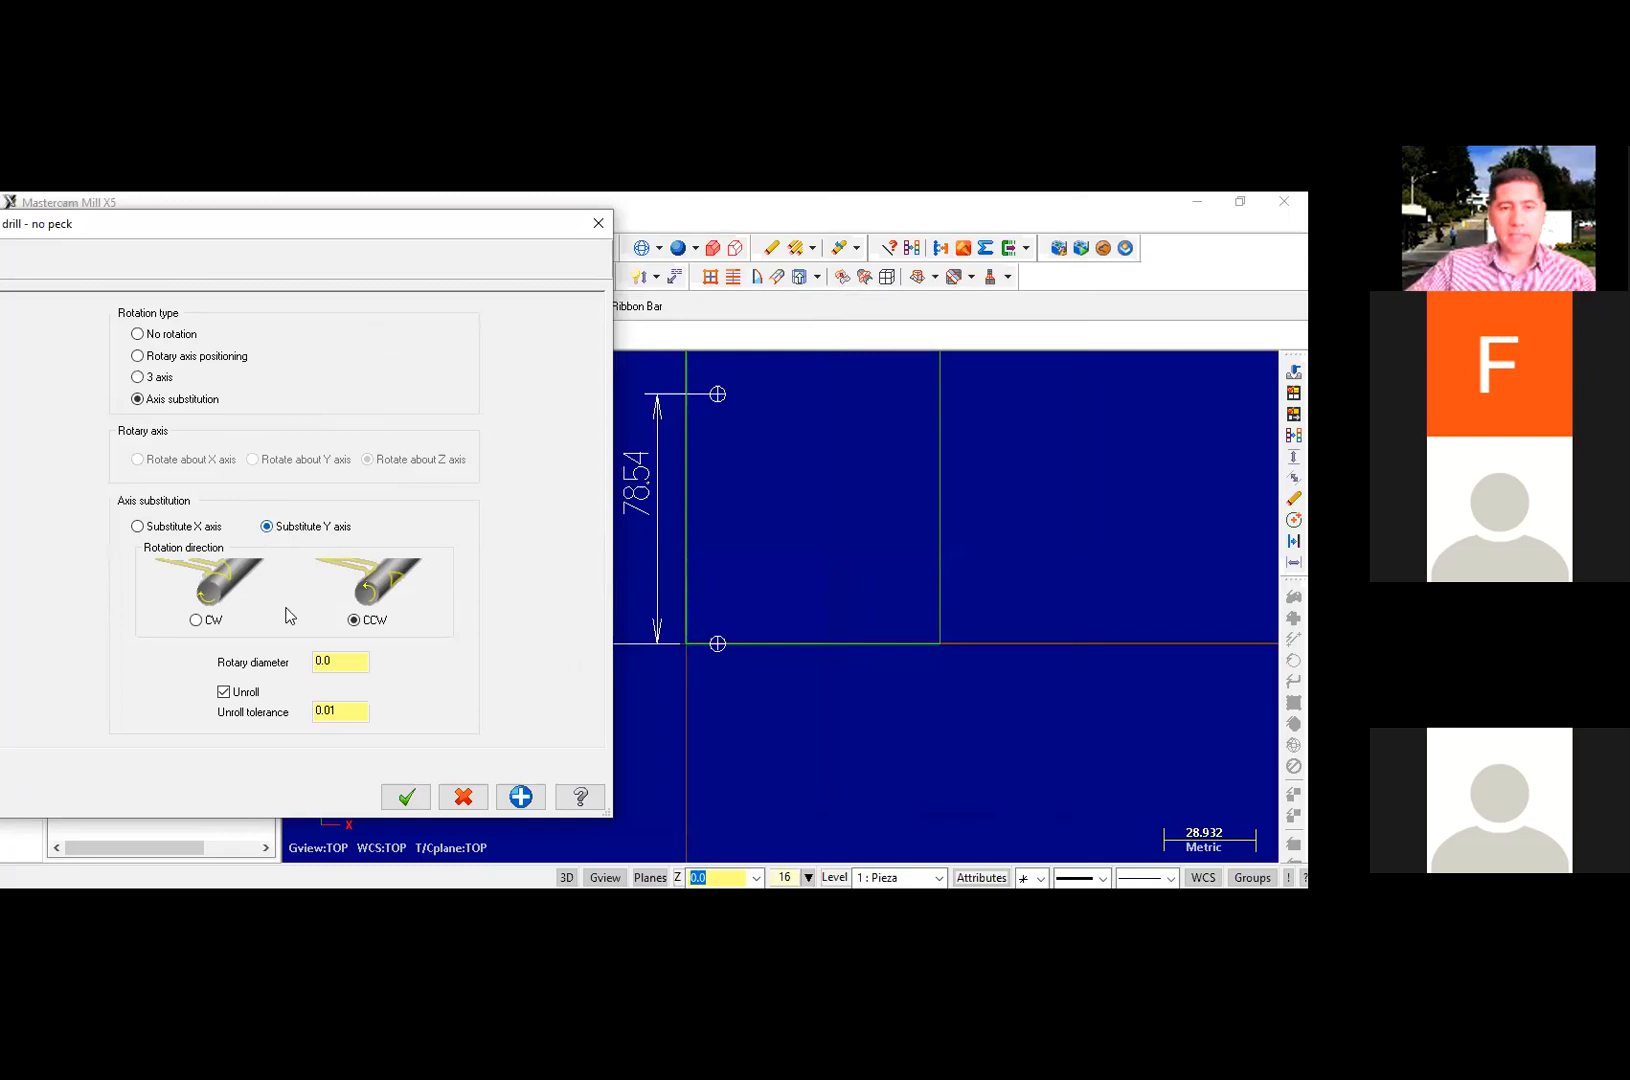
{"action": "key", "text": "Tab"}
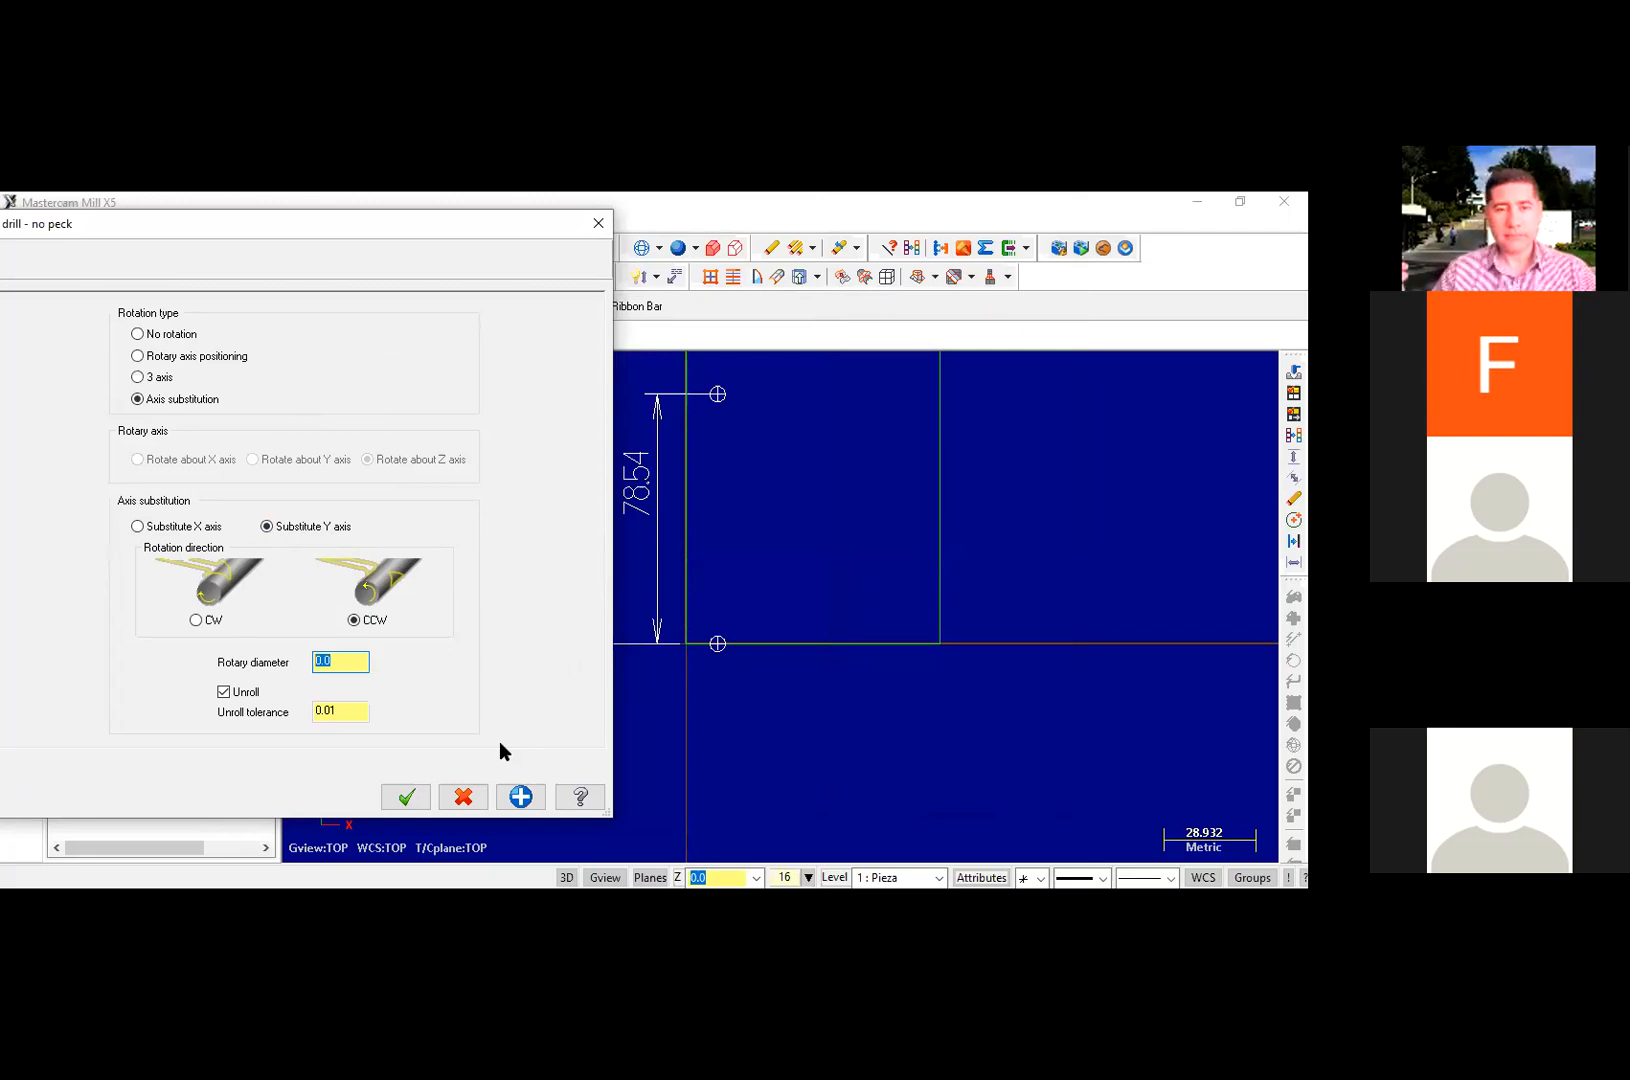
{"action": "type", "text": "50"}
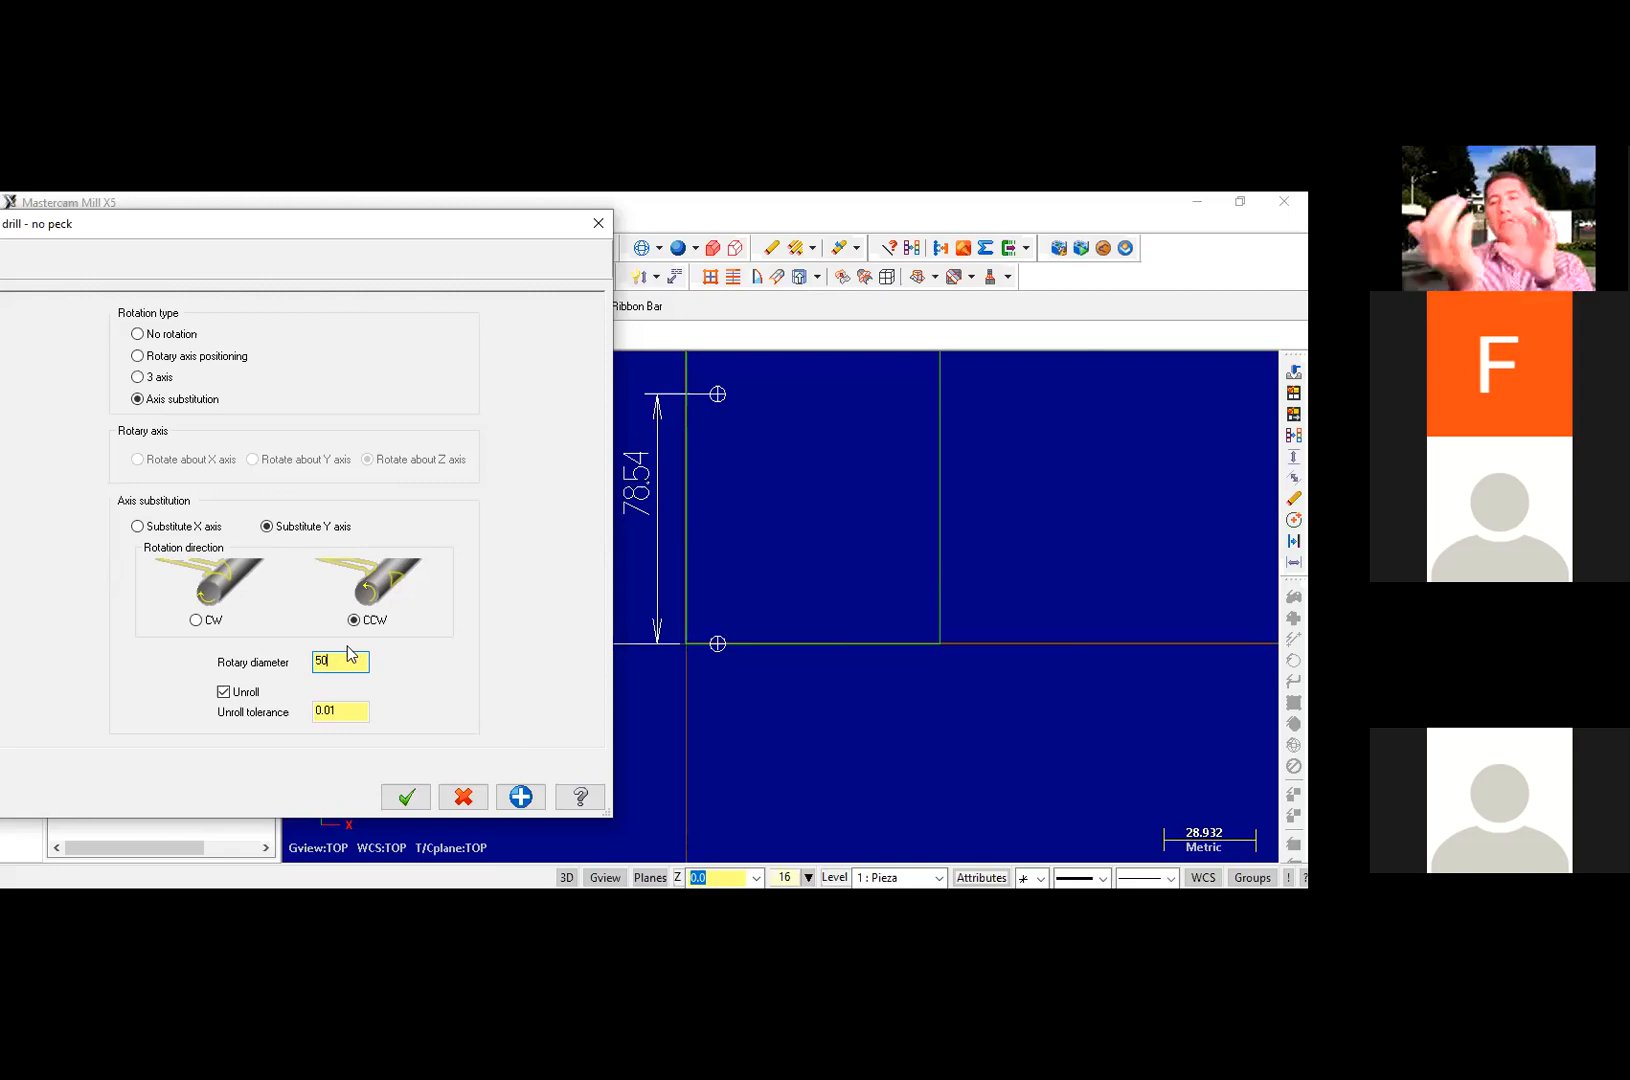
{"action": "left_click", "coordinate": [225, 696]}
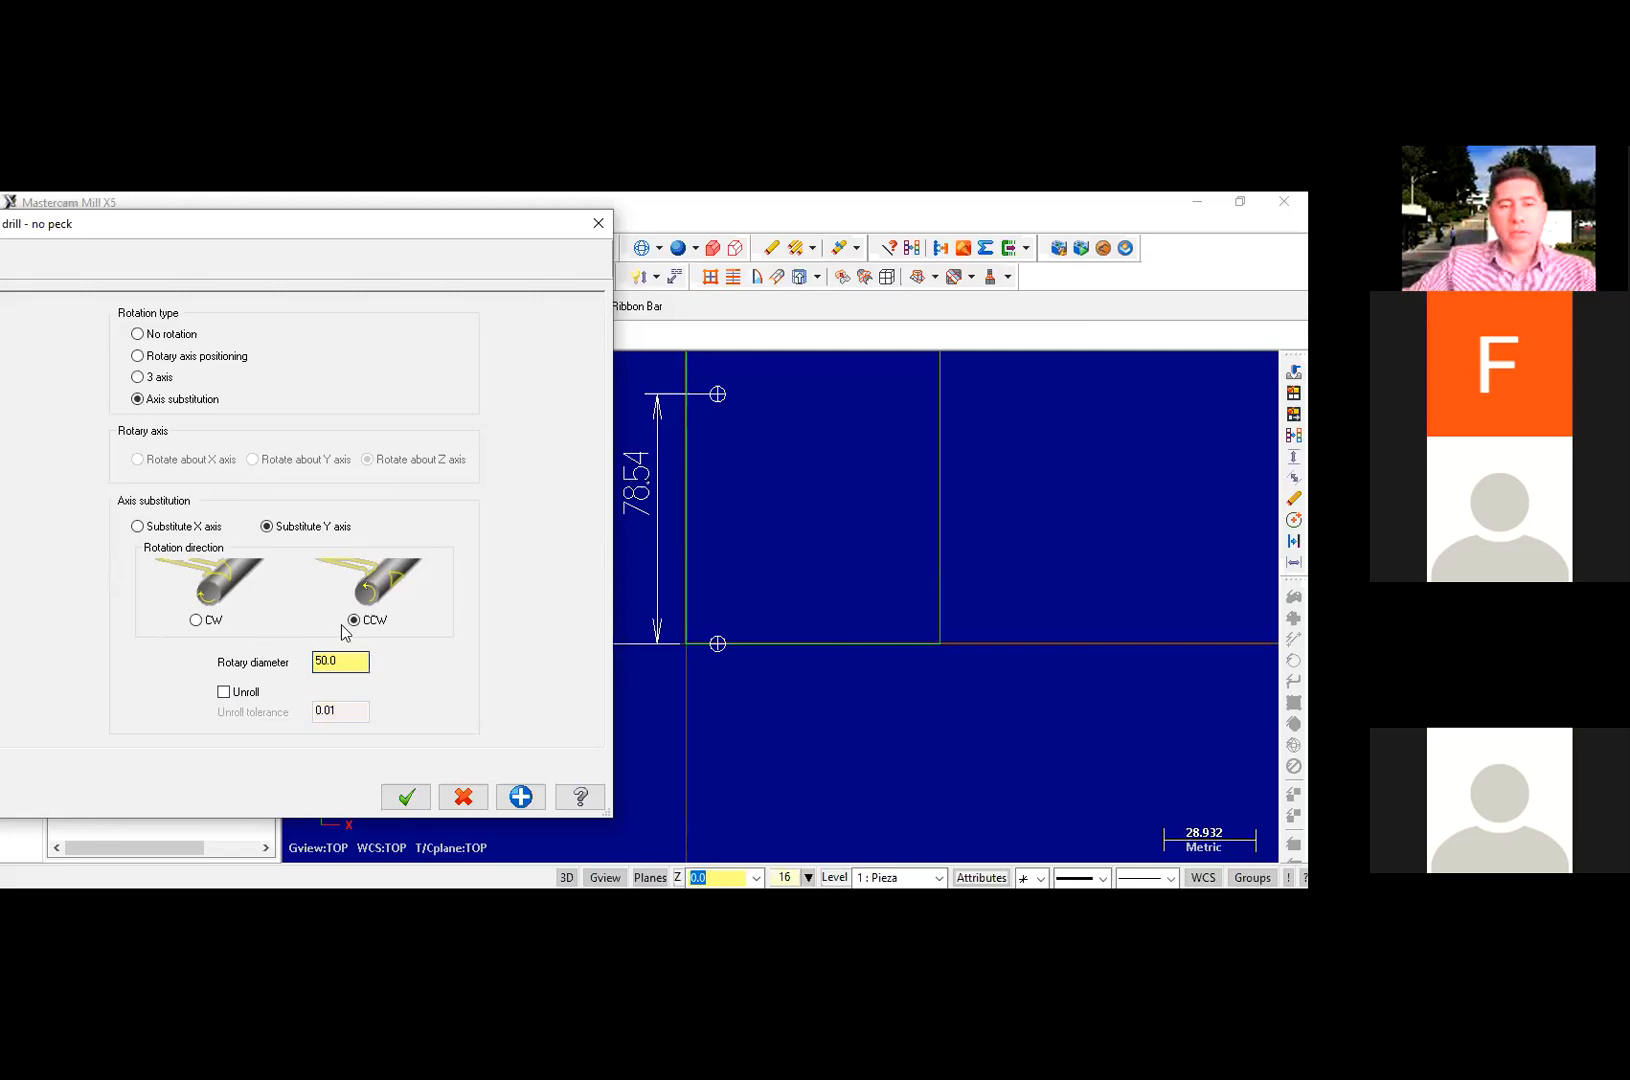
Step: Compare the CW and CCW rotation directions for the substituted axis and select CW
{"action": "left_click", "coordinate": [209, 628]}
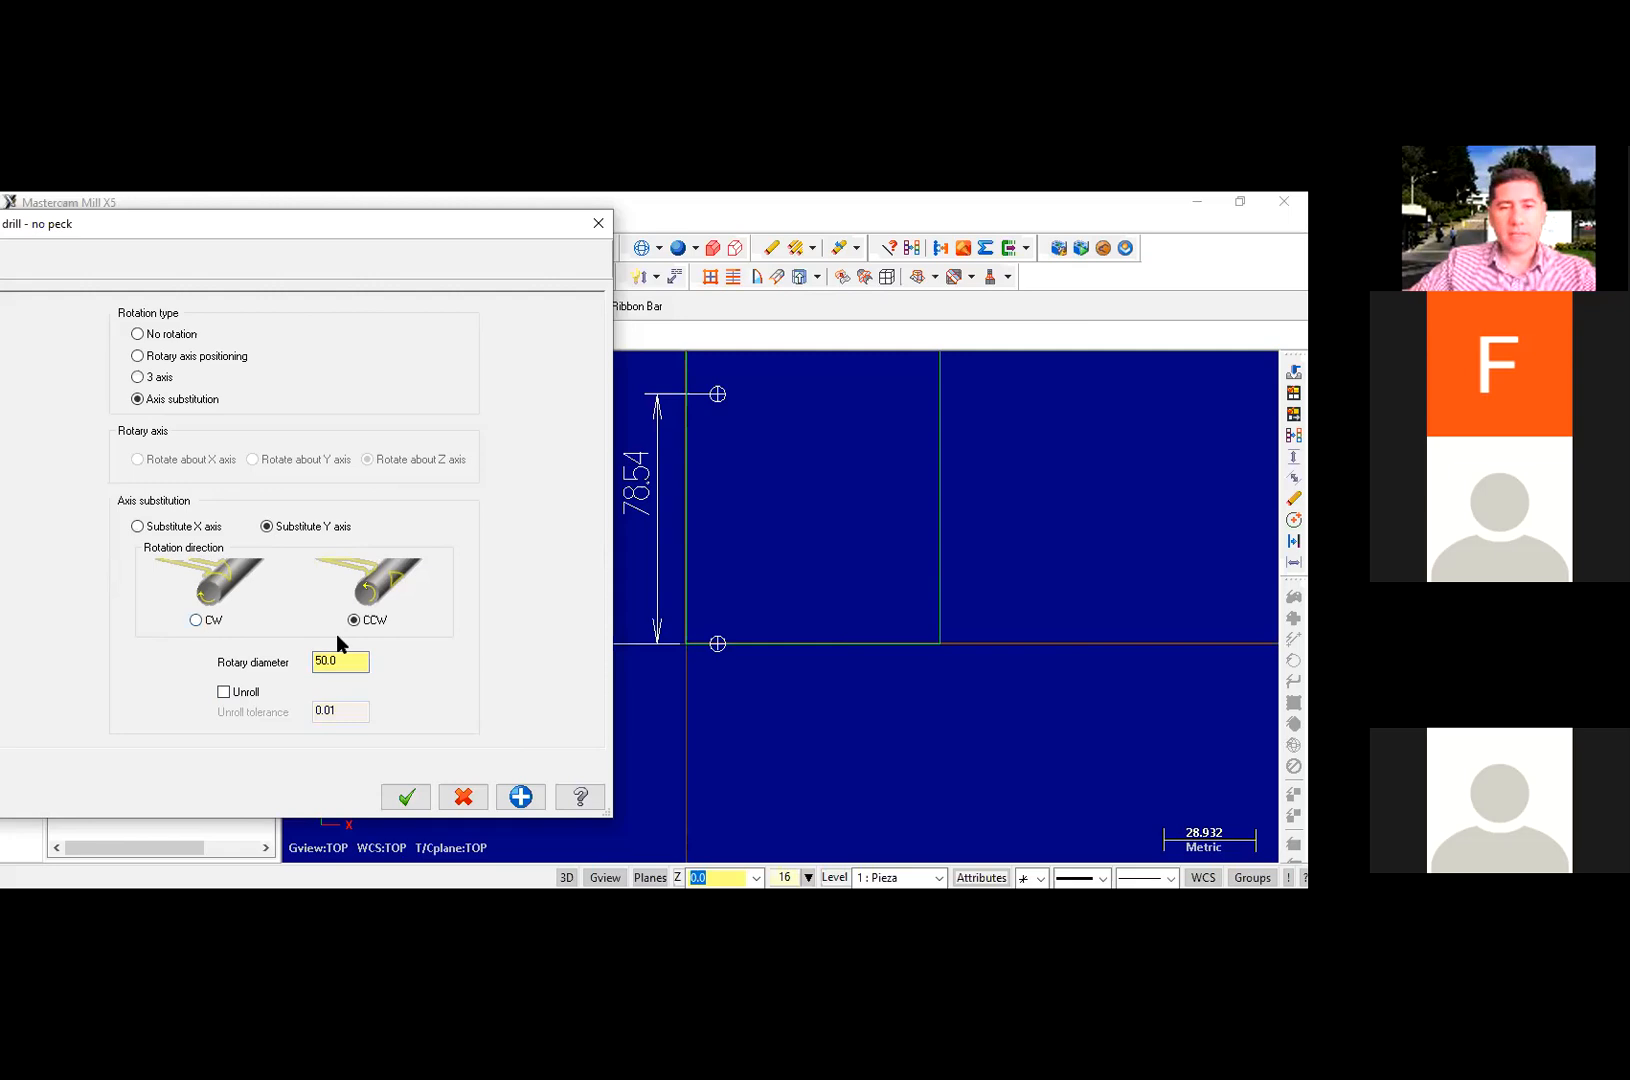
{"action": "left_click", "coordinate": [358, 624]}
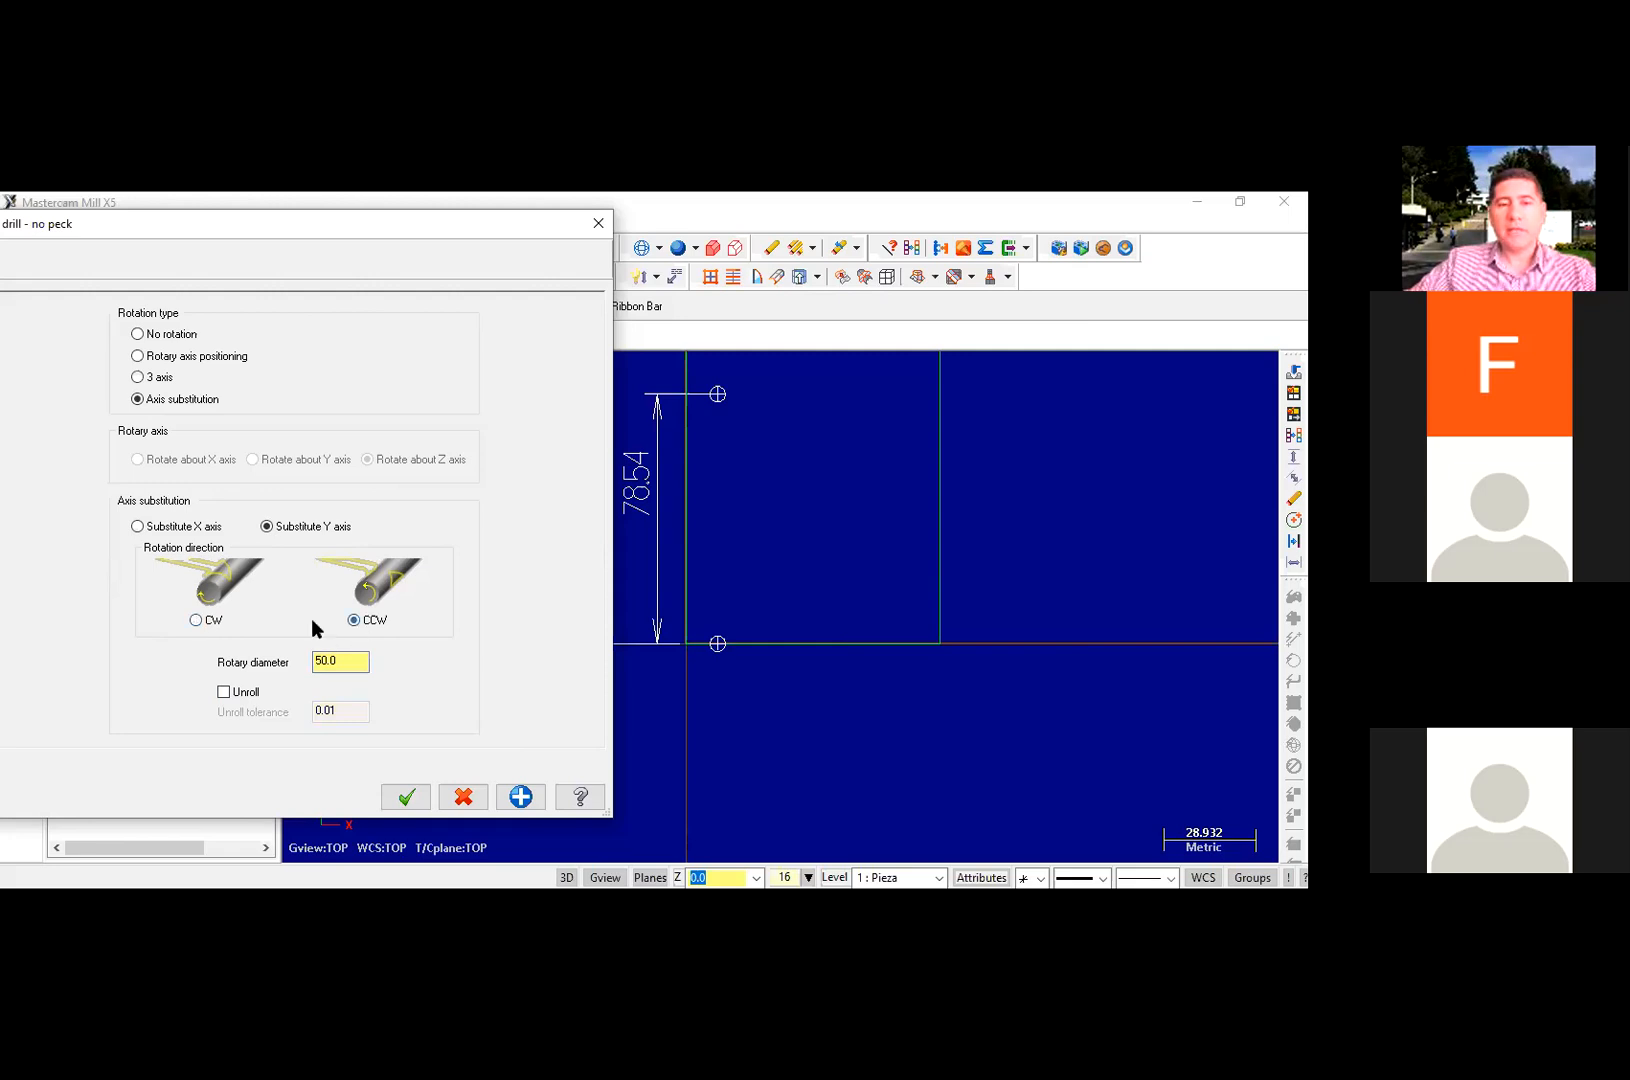
{"action": "left_click", "coordinate": [220, 625]}
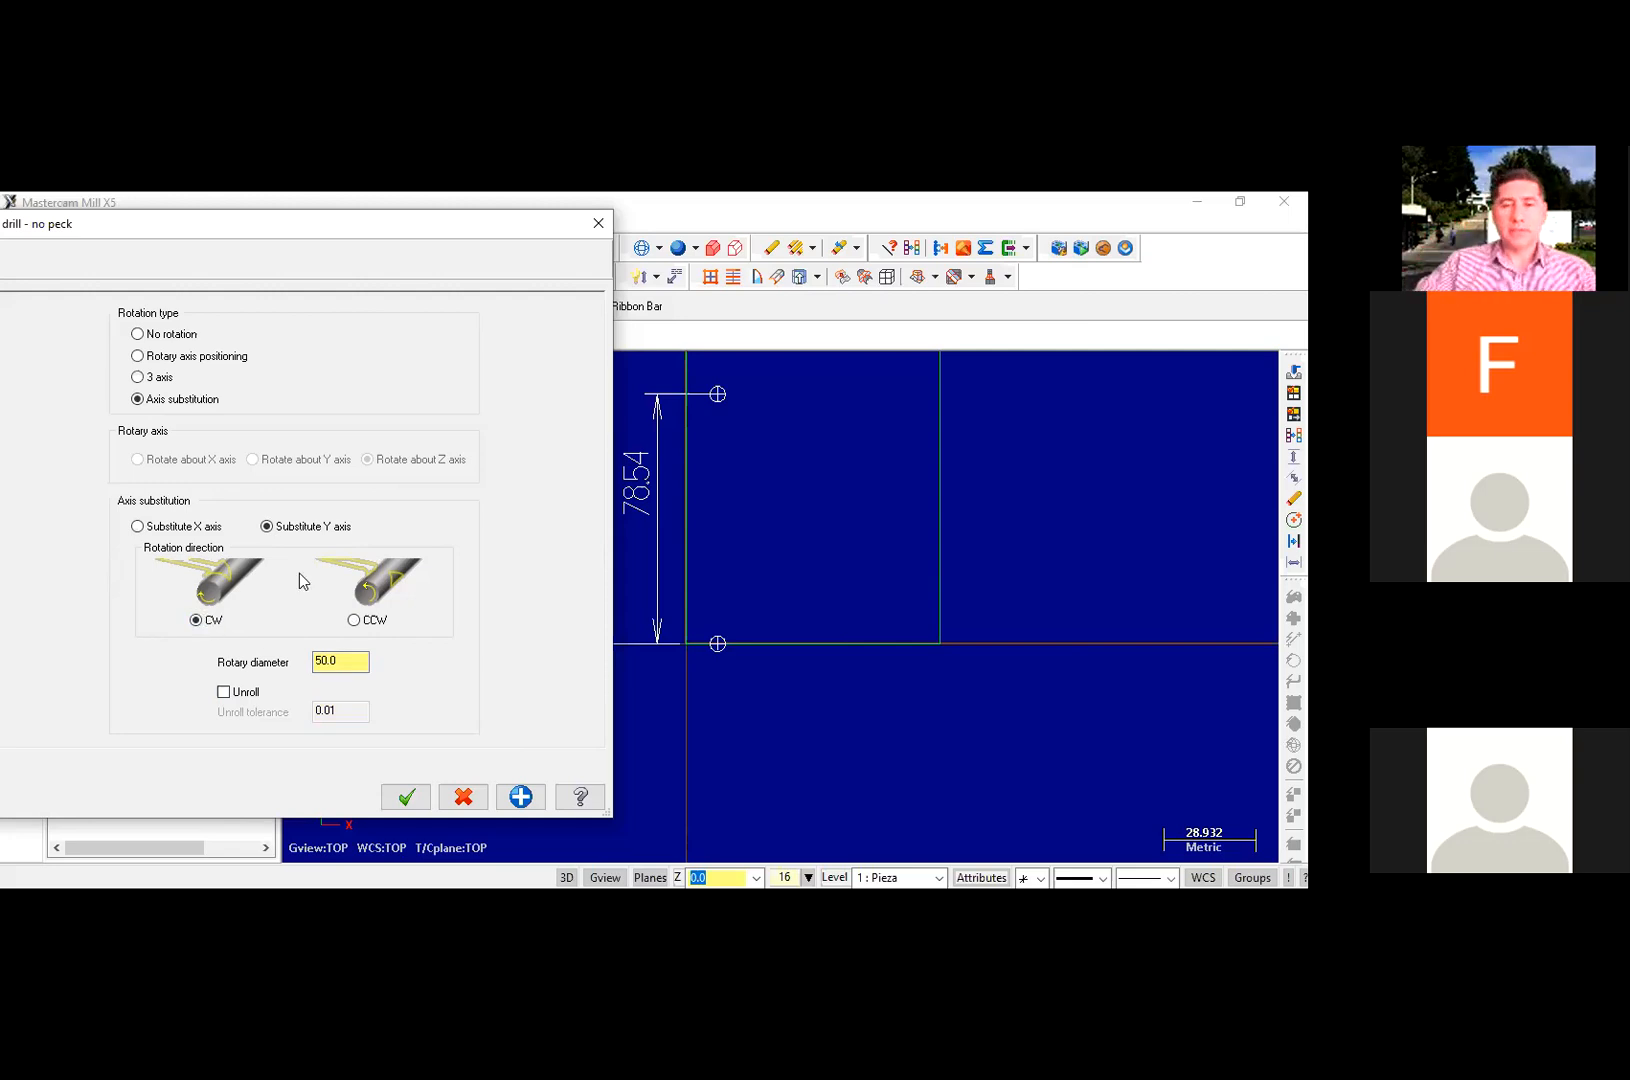
{"action": "left_click", "coordinate": [352, 620]}
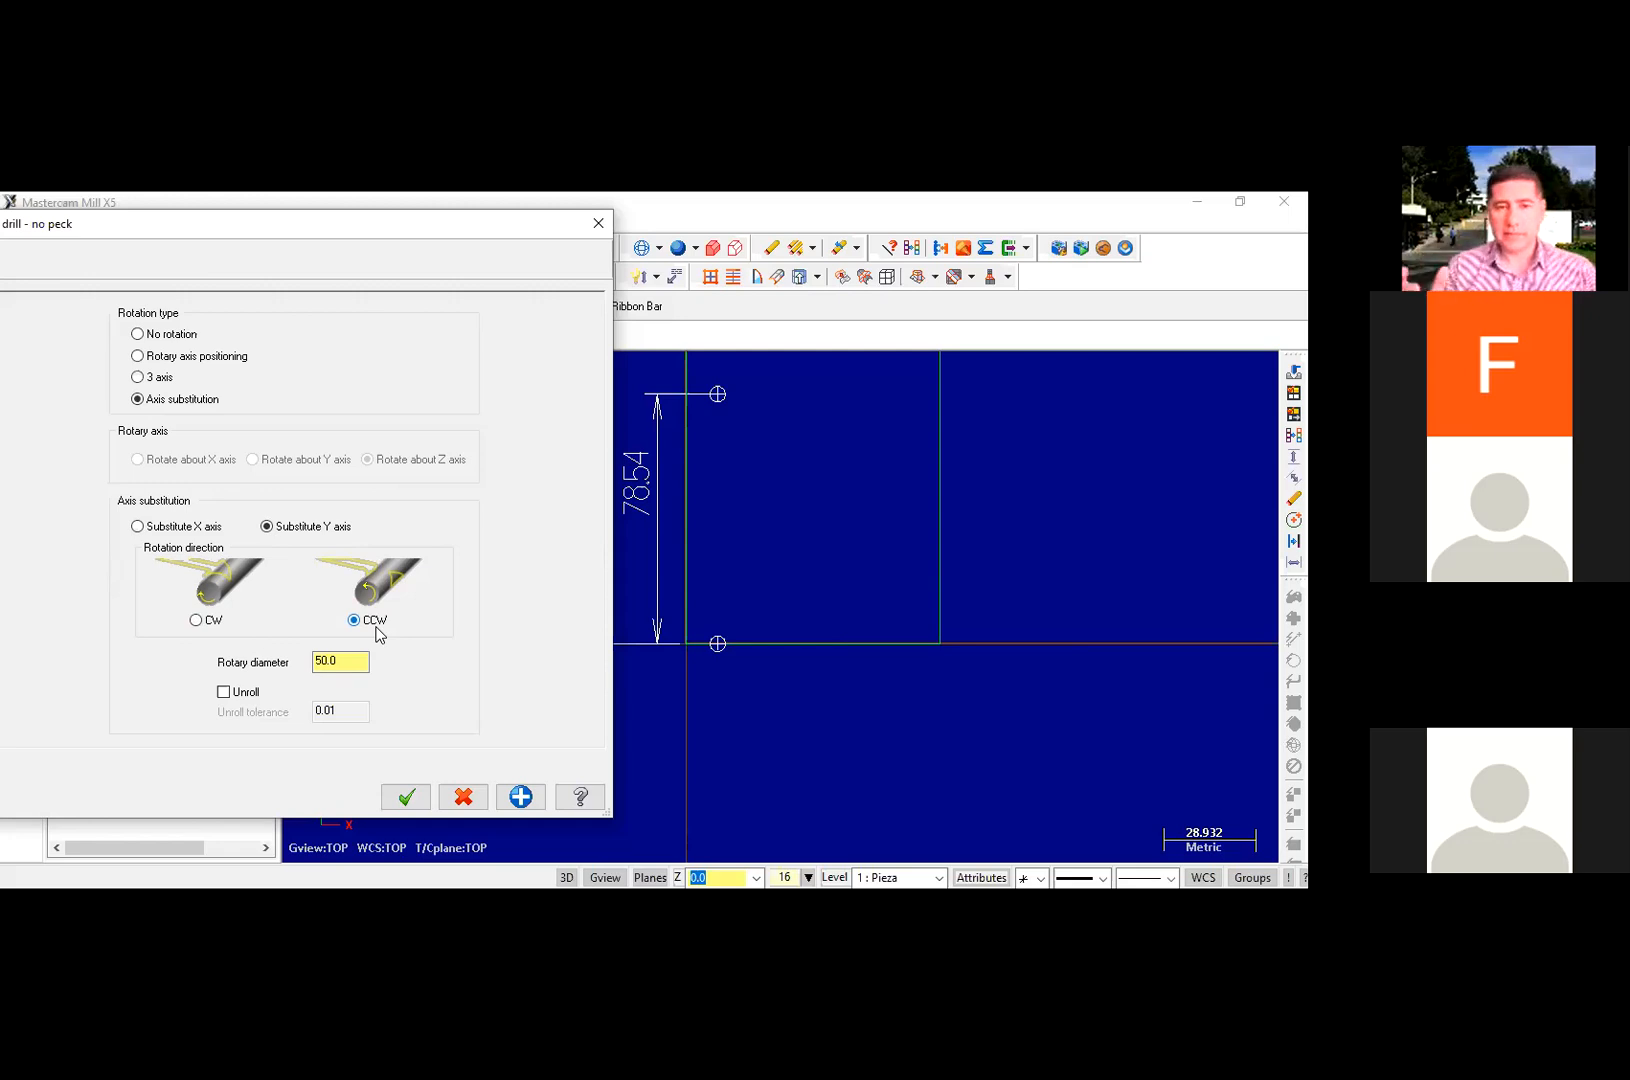
{"action": "left_click", "coordinate": [196, 620]}
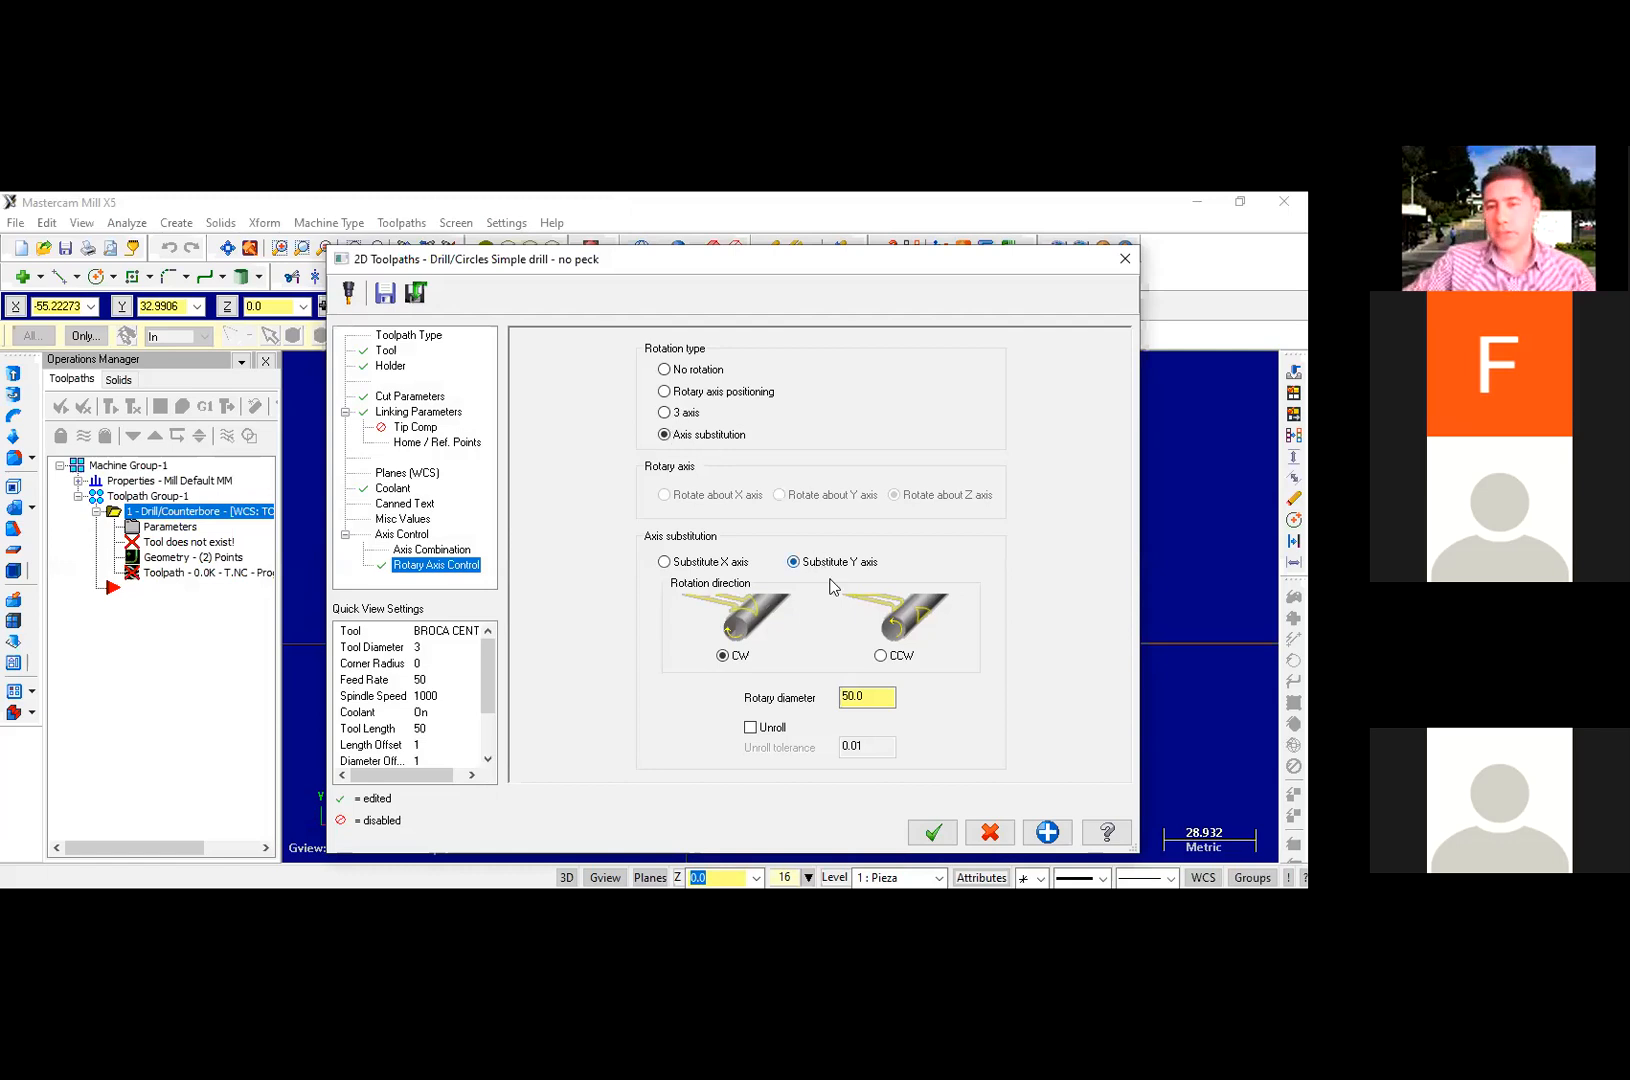
Step: Try substituting the X axis, restore the Y axis substitution, and accept the drill toolpath parameters
{"action": "left_click", "coordinate": [672, 563]}
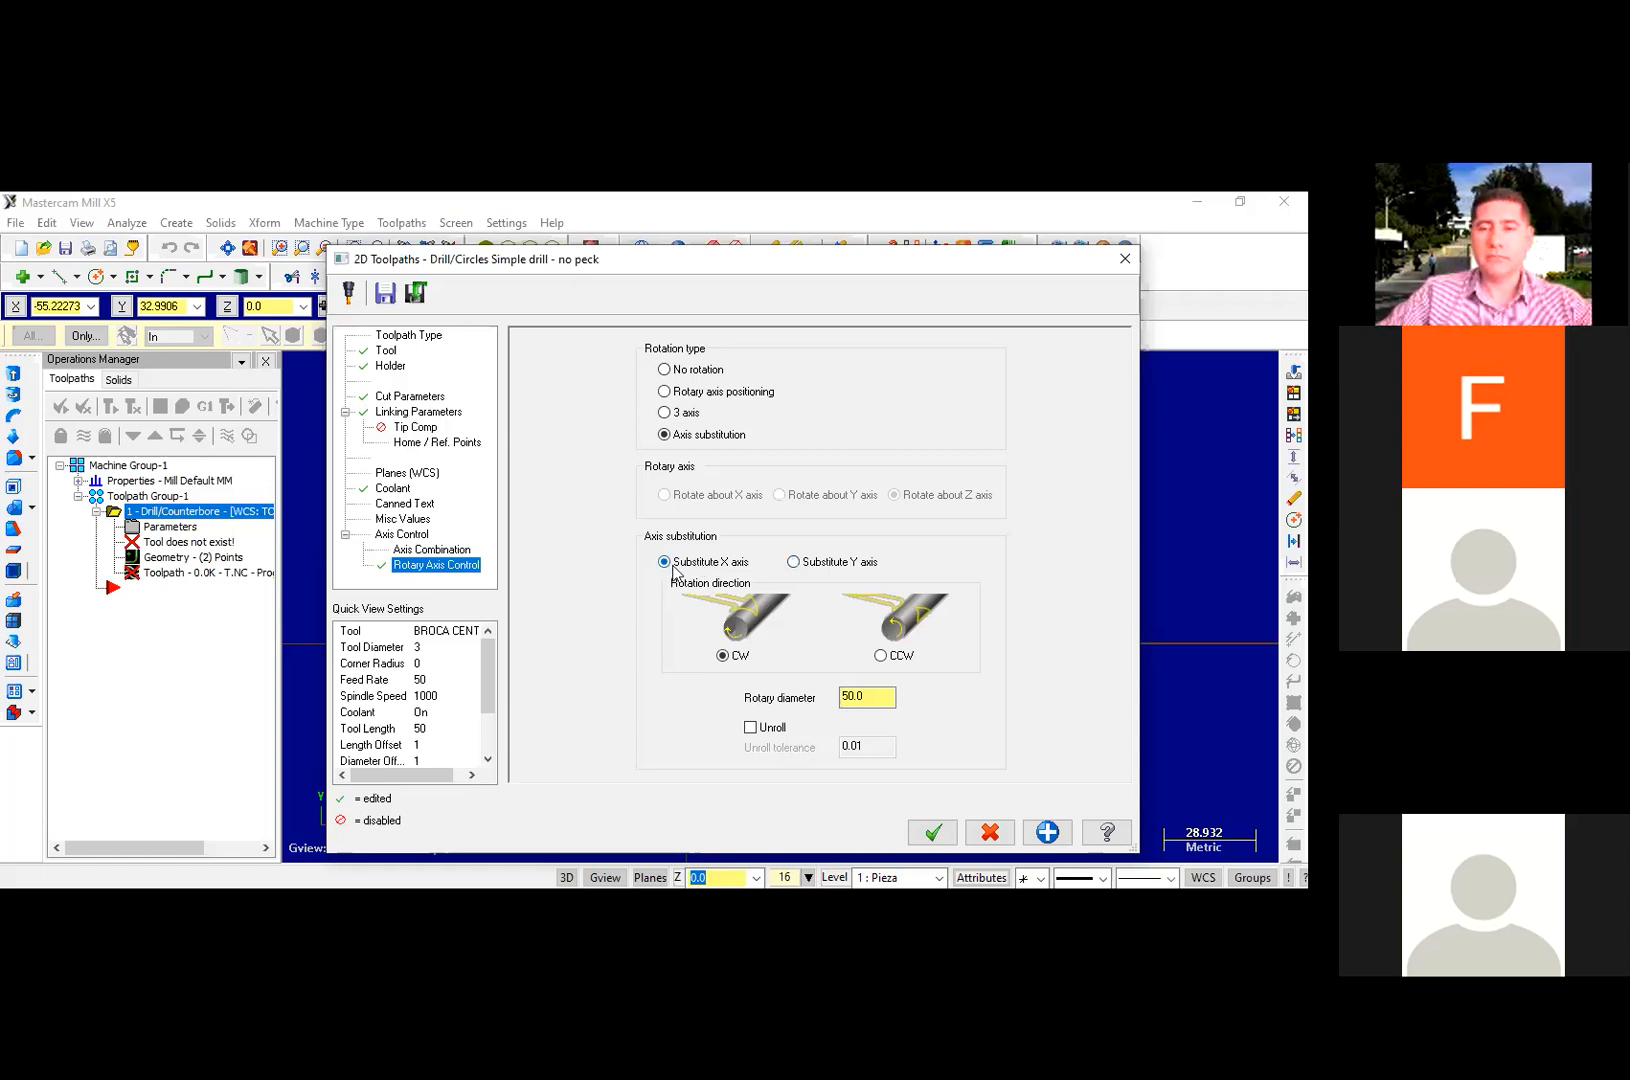
{"action": "left_click", "coordinate": [836, 563]}
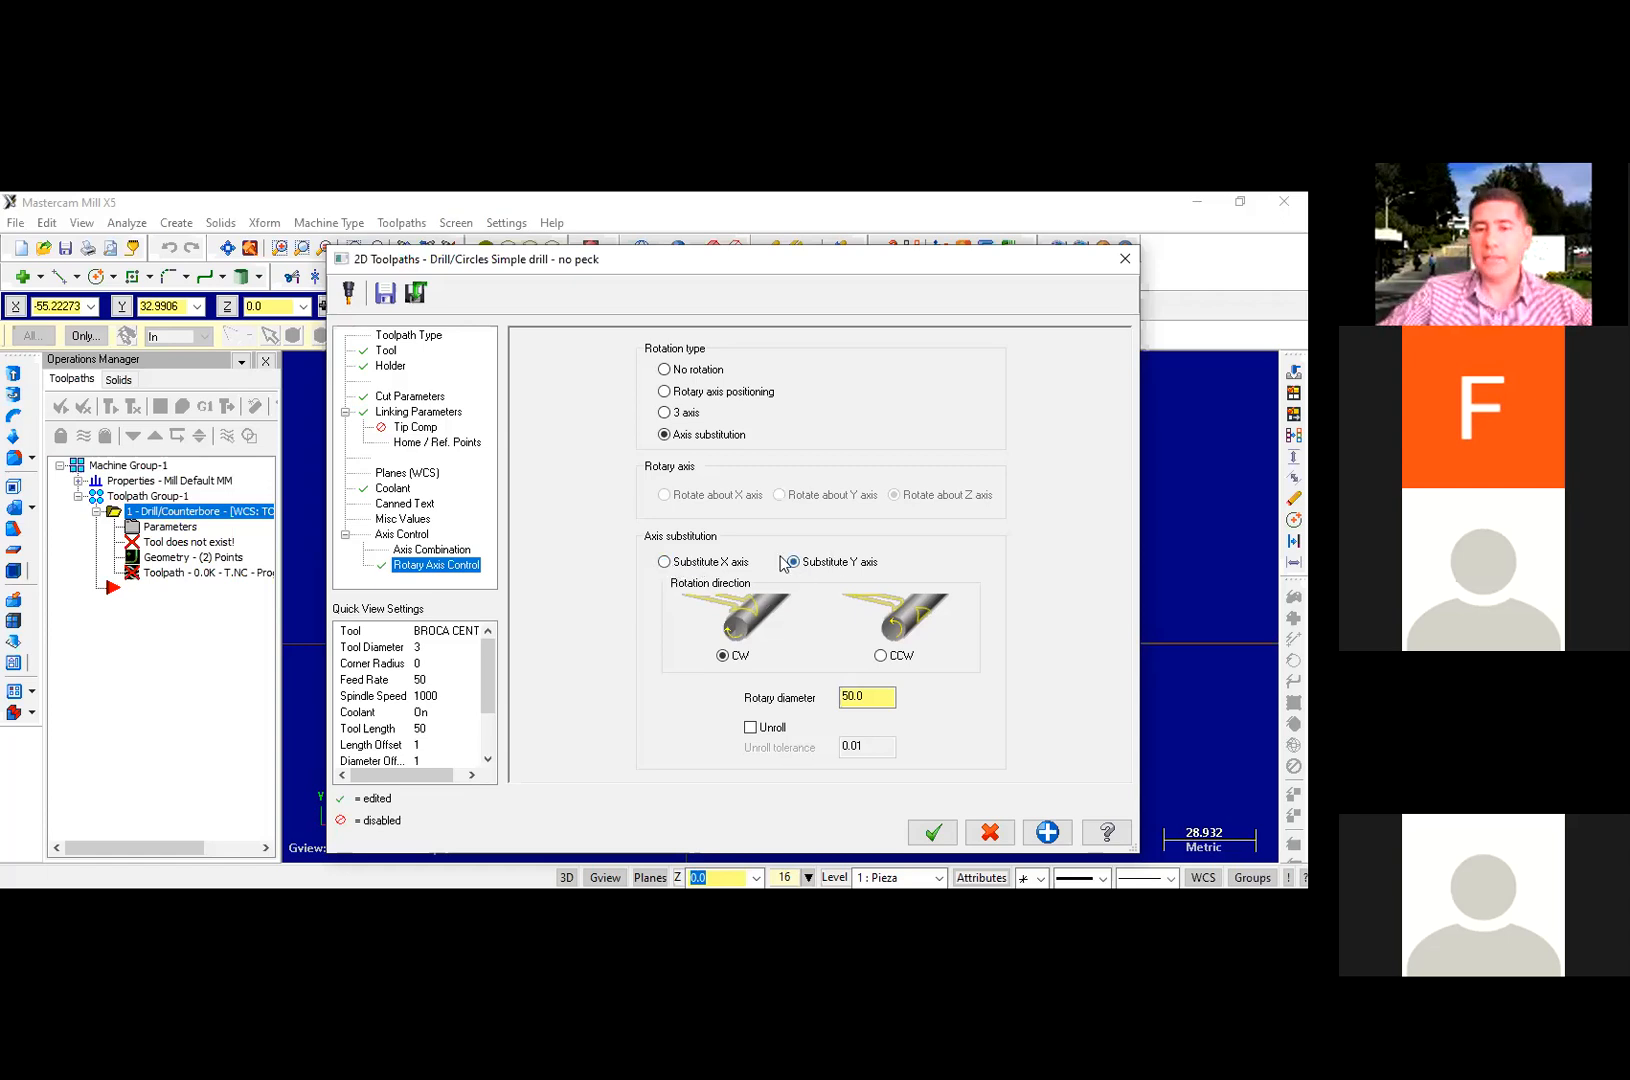
{"action": "double_click", "coordinate": [873, 696]}
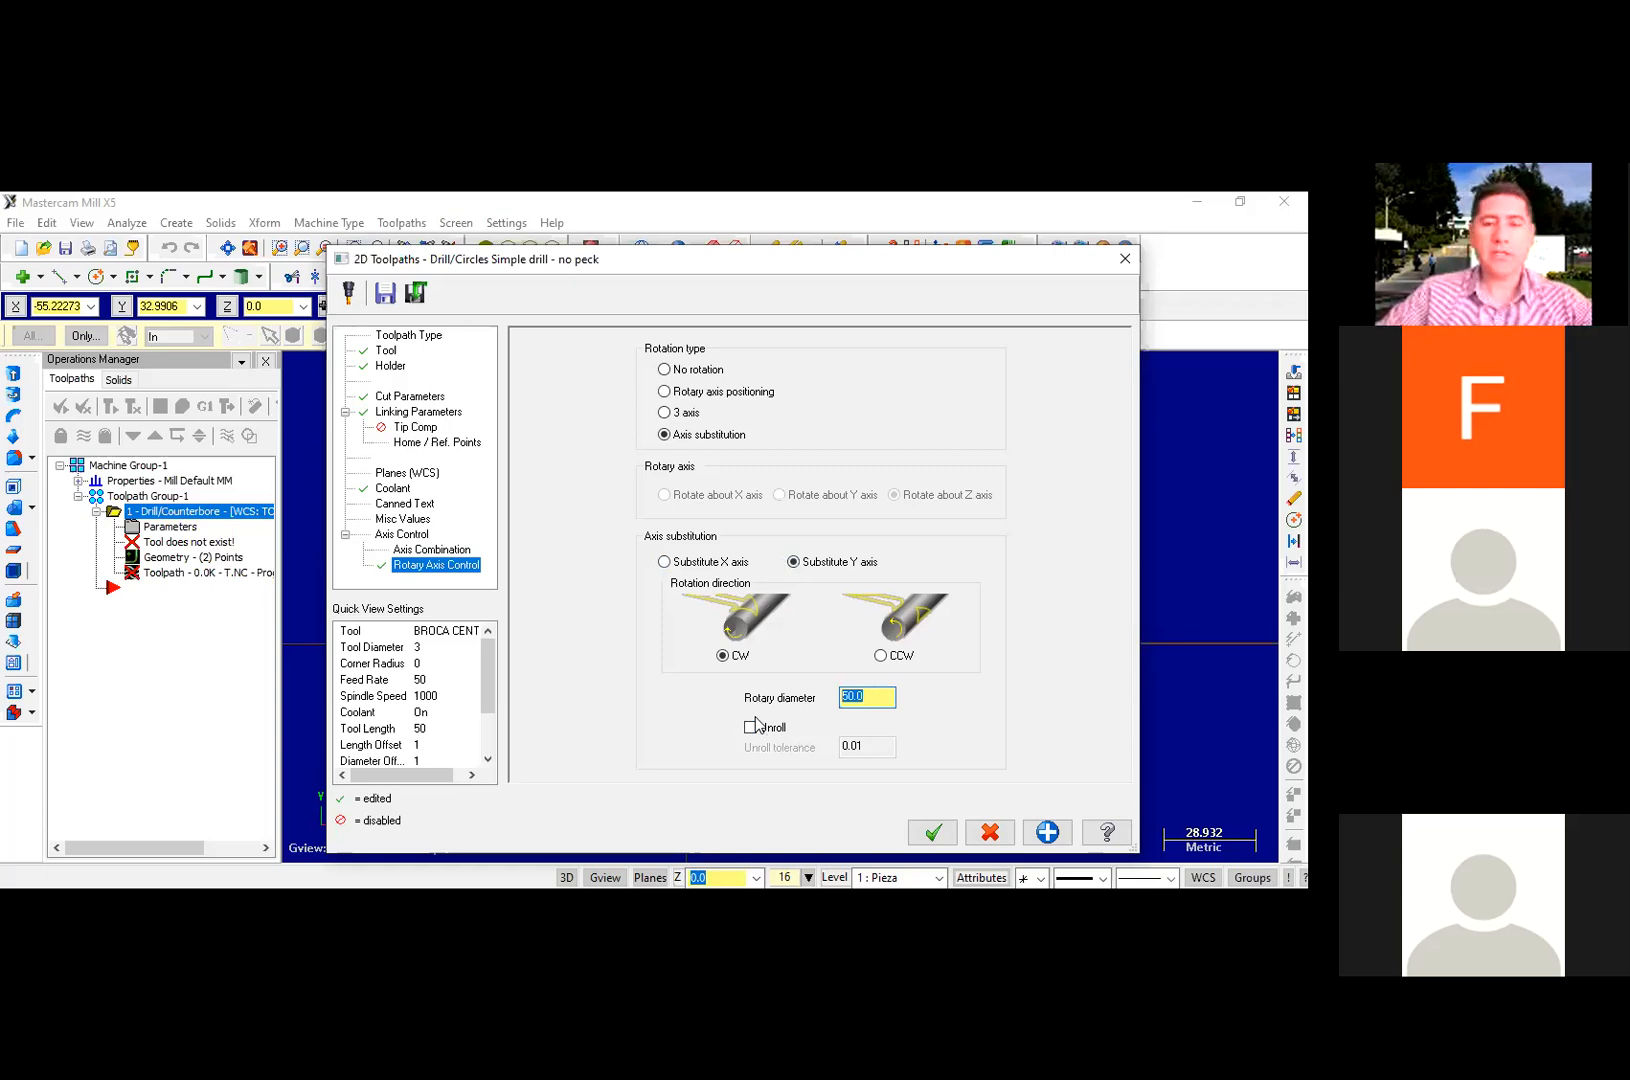
{"action": "left_click", "coordinate": [931, 841]}
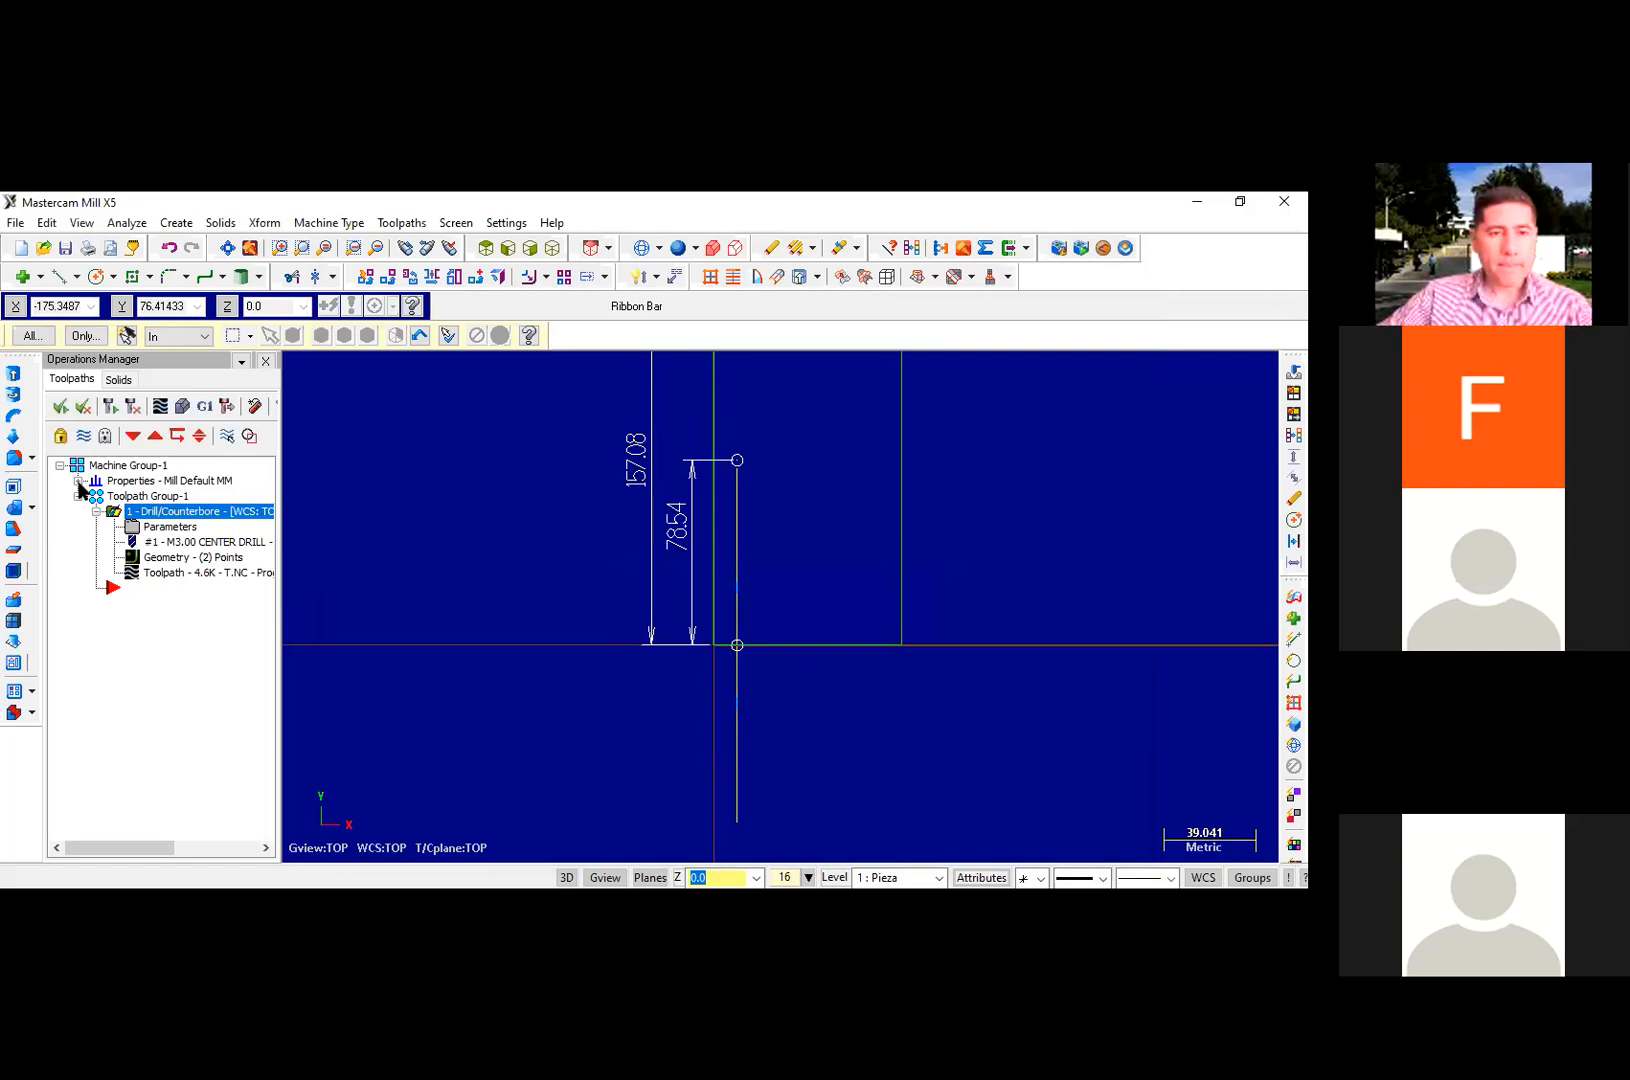
Step: Define the machine group's stock as a cylinder along the X axis, 50 mm in diameter and 80 mm long
{"action": "left_click", "coordinate": [78, 481]}
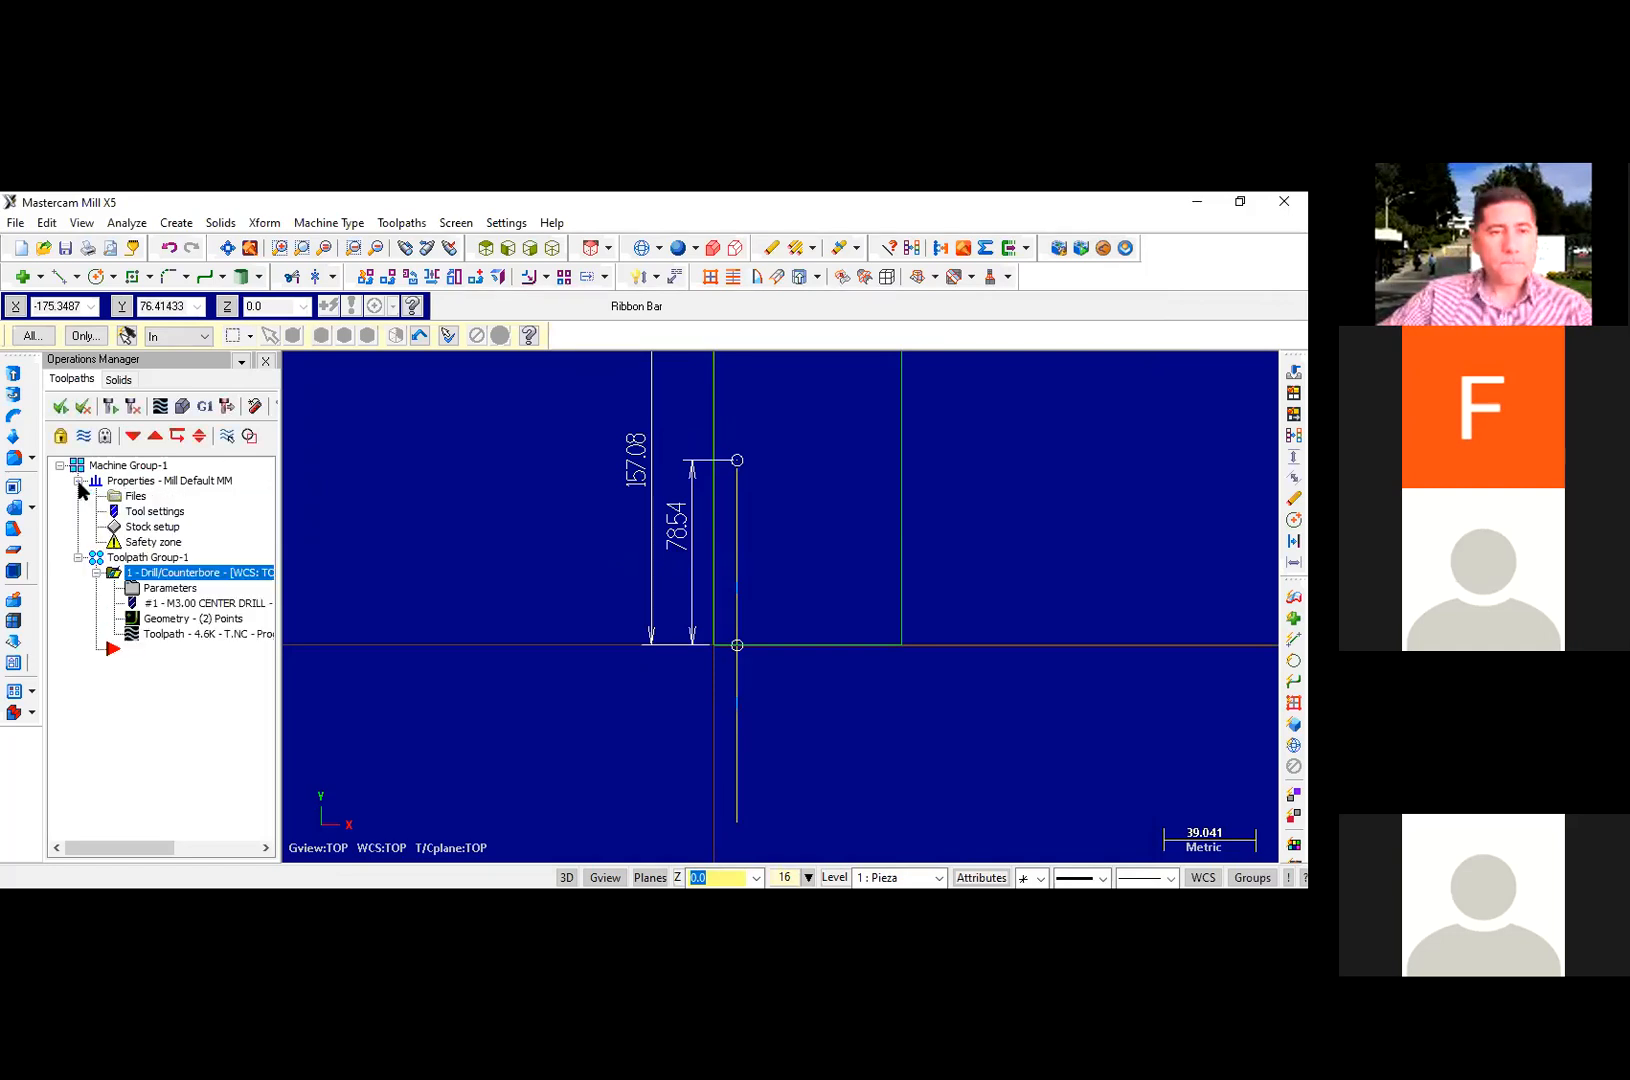
{"action": "left_click", "coordinate": [138, 530]}
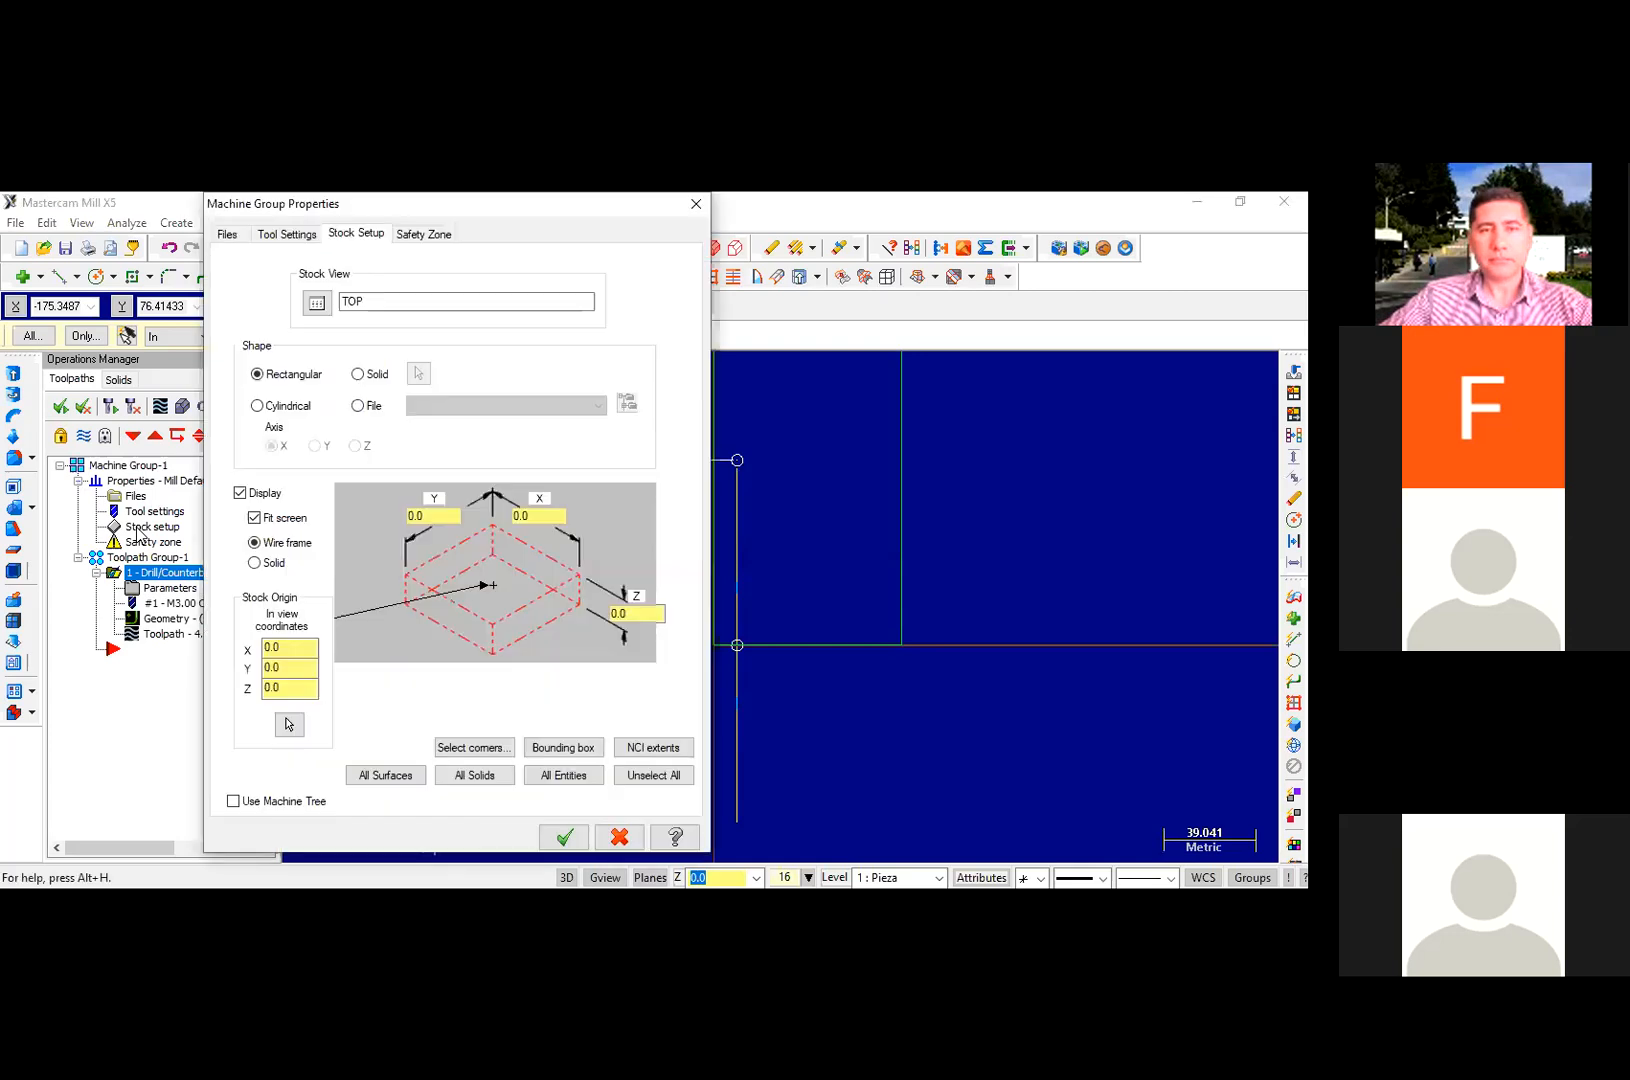
{"action": "left_click", "coordinate": [277, 417]}
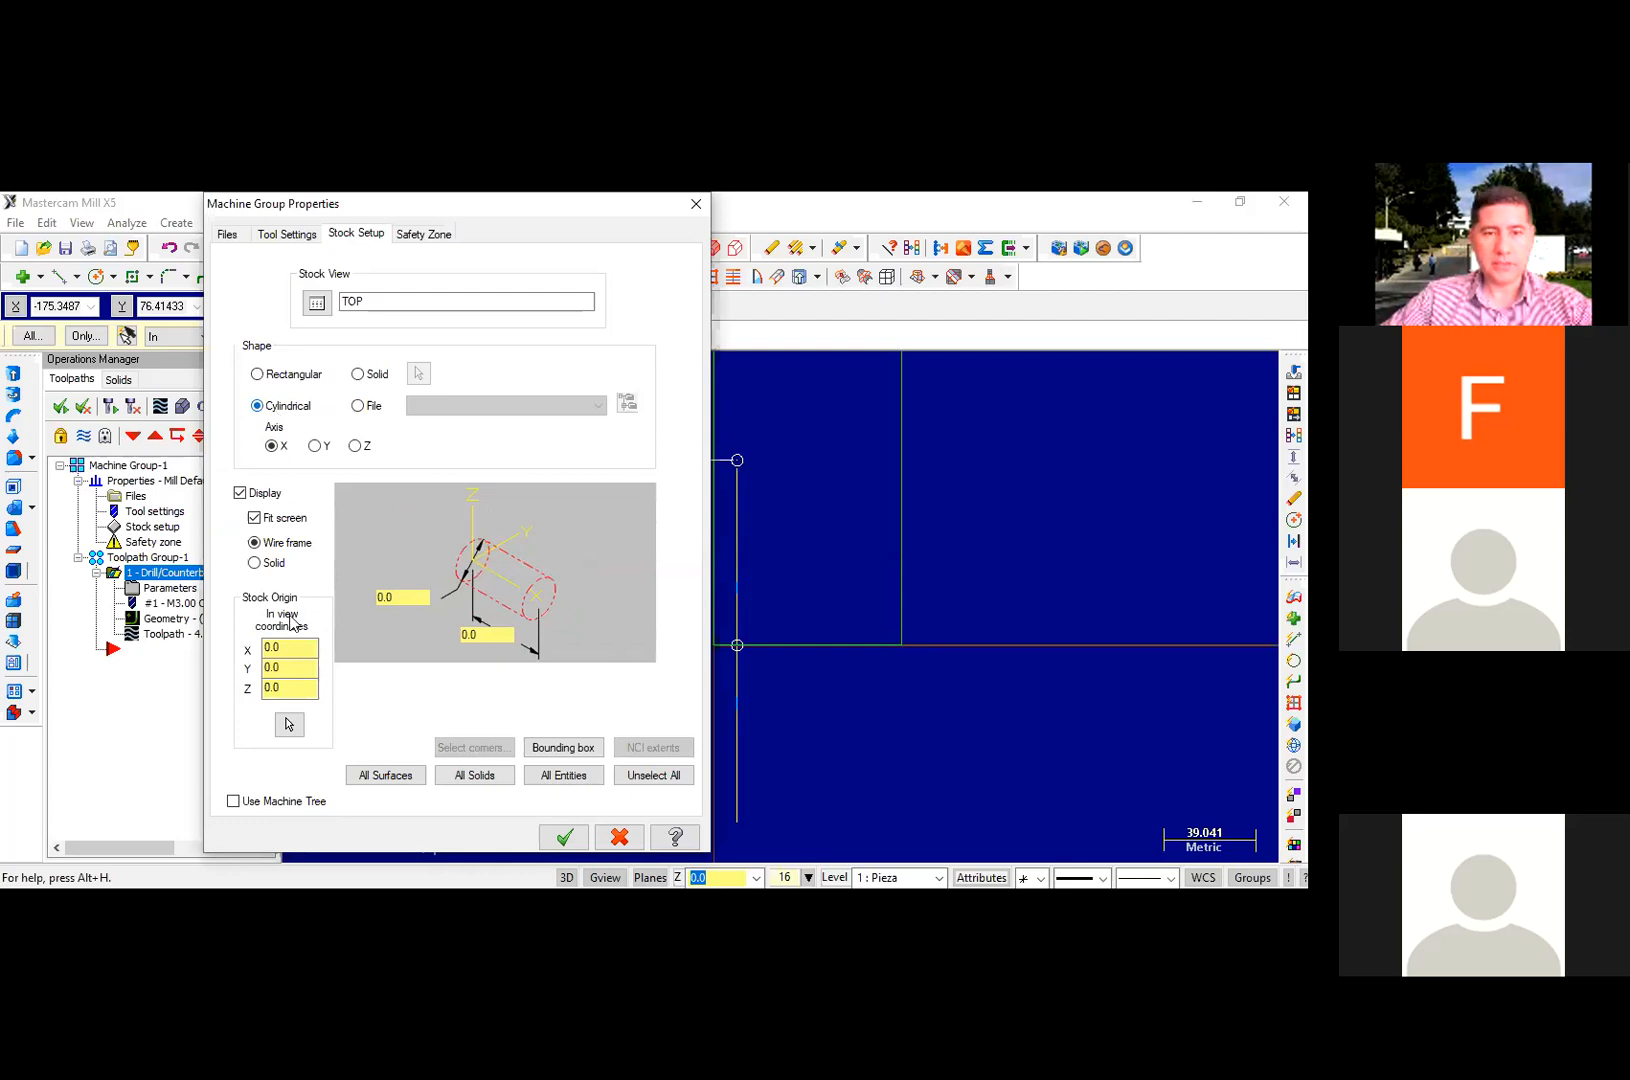
{"action": "double_click", "coordinate": [400, 600]}
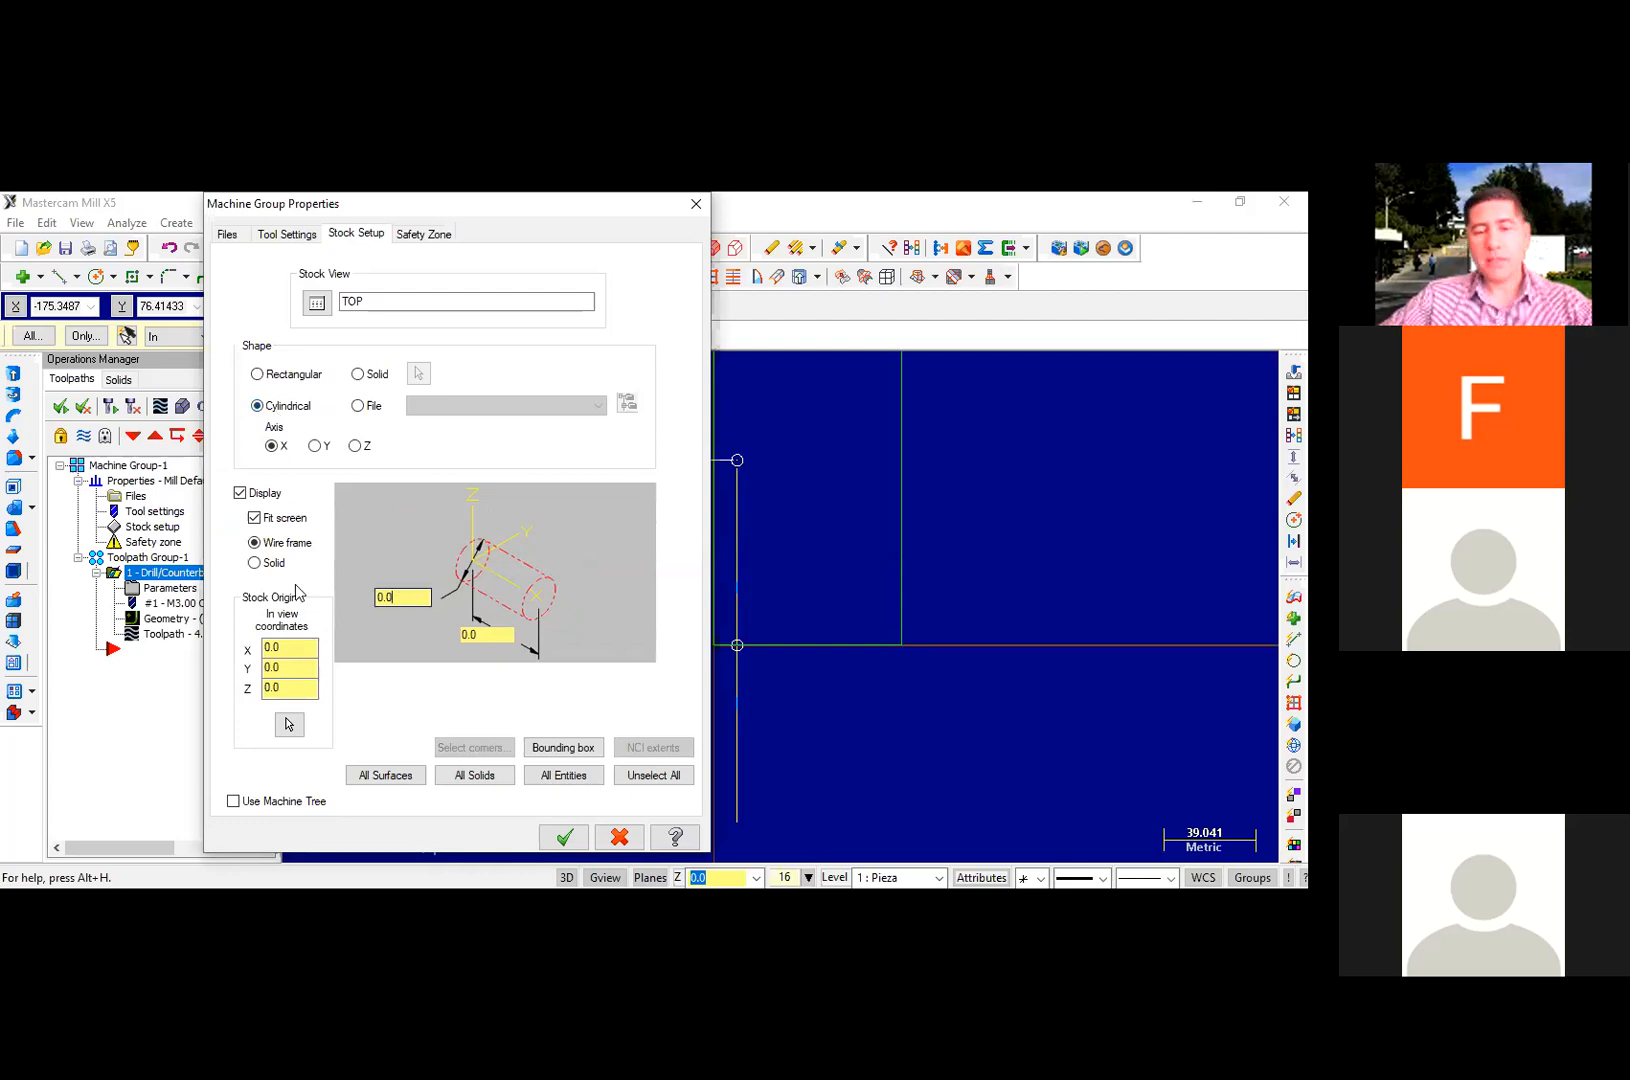
{"action": "key", "text": "Tab"}
{"action": "type", "text": "80"}
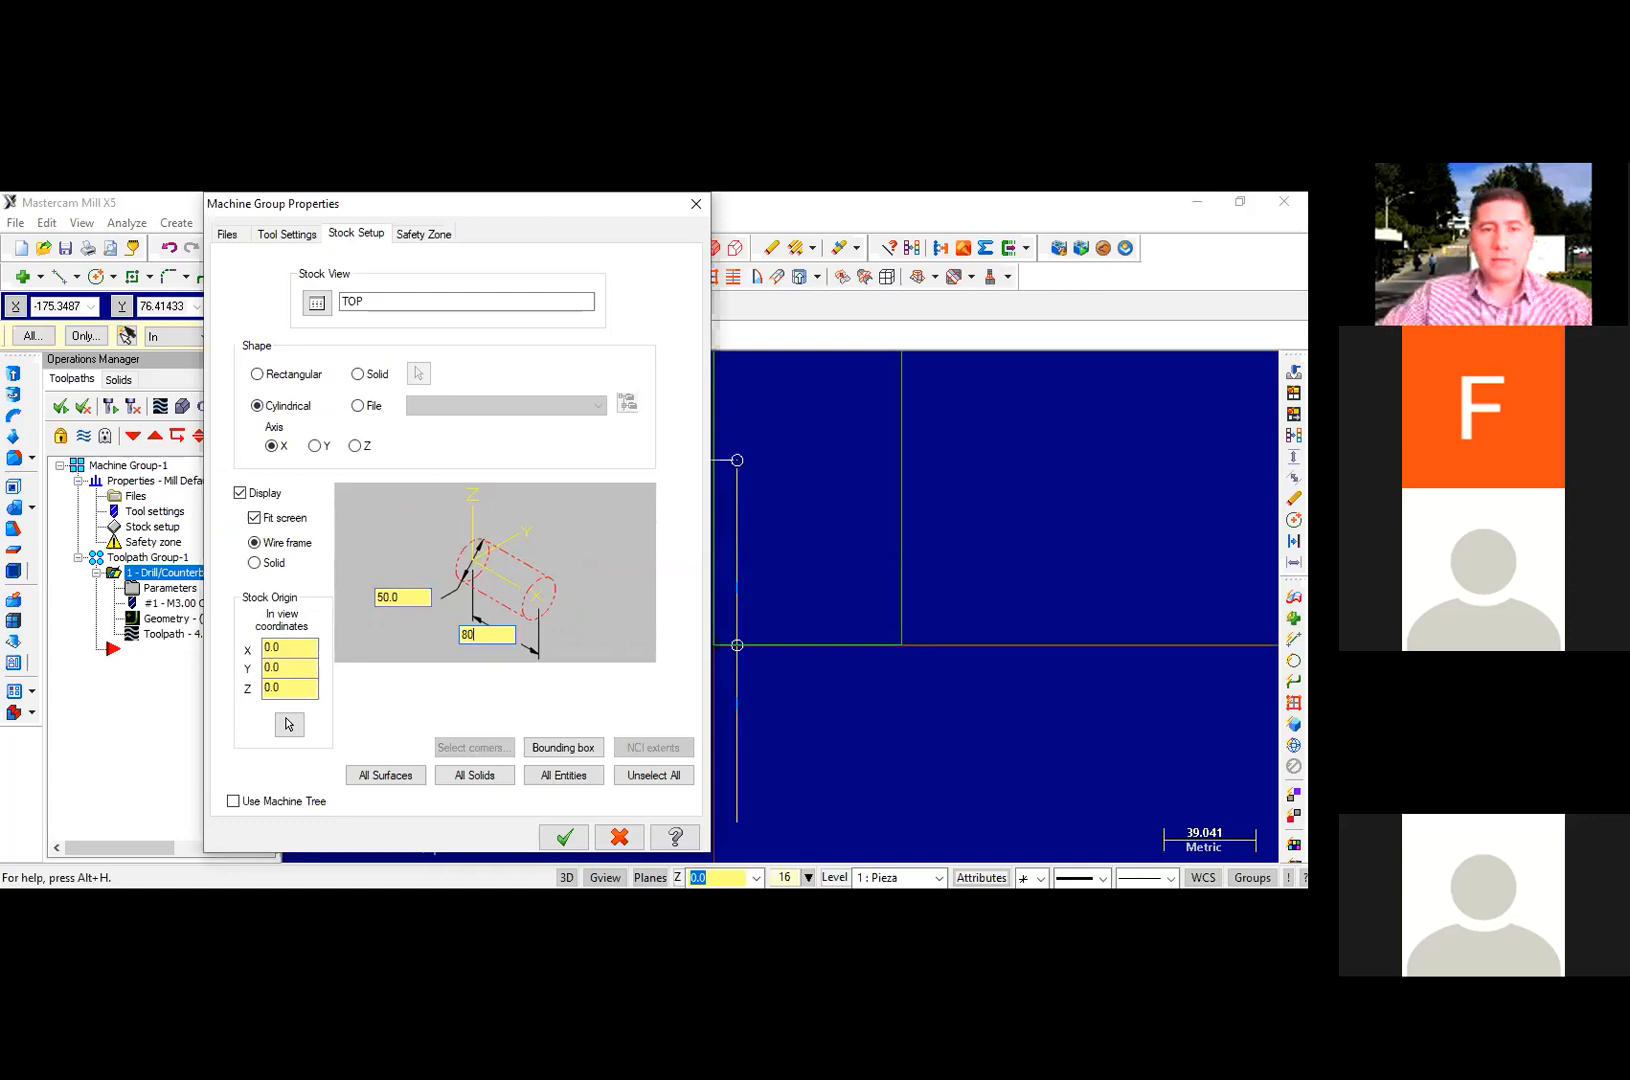
{"action": "left_click", "coordinate": [566, 838]}
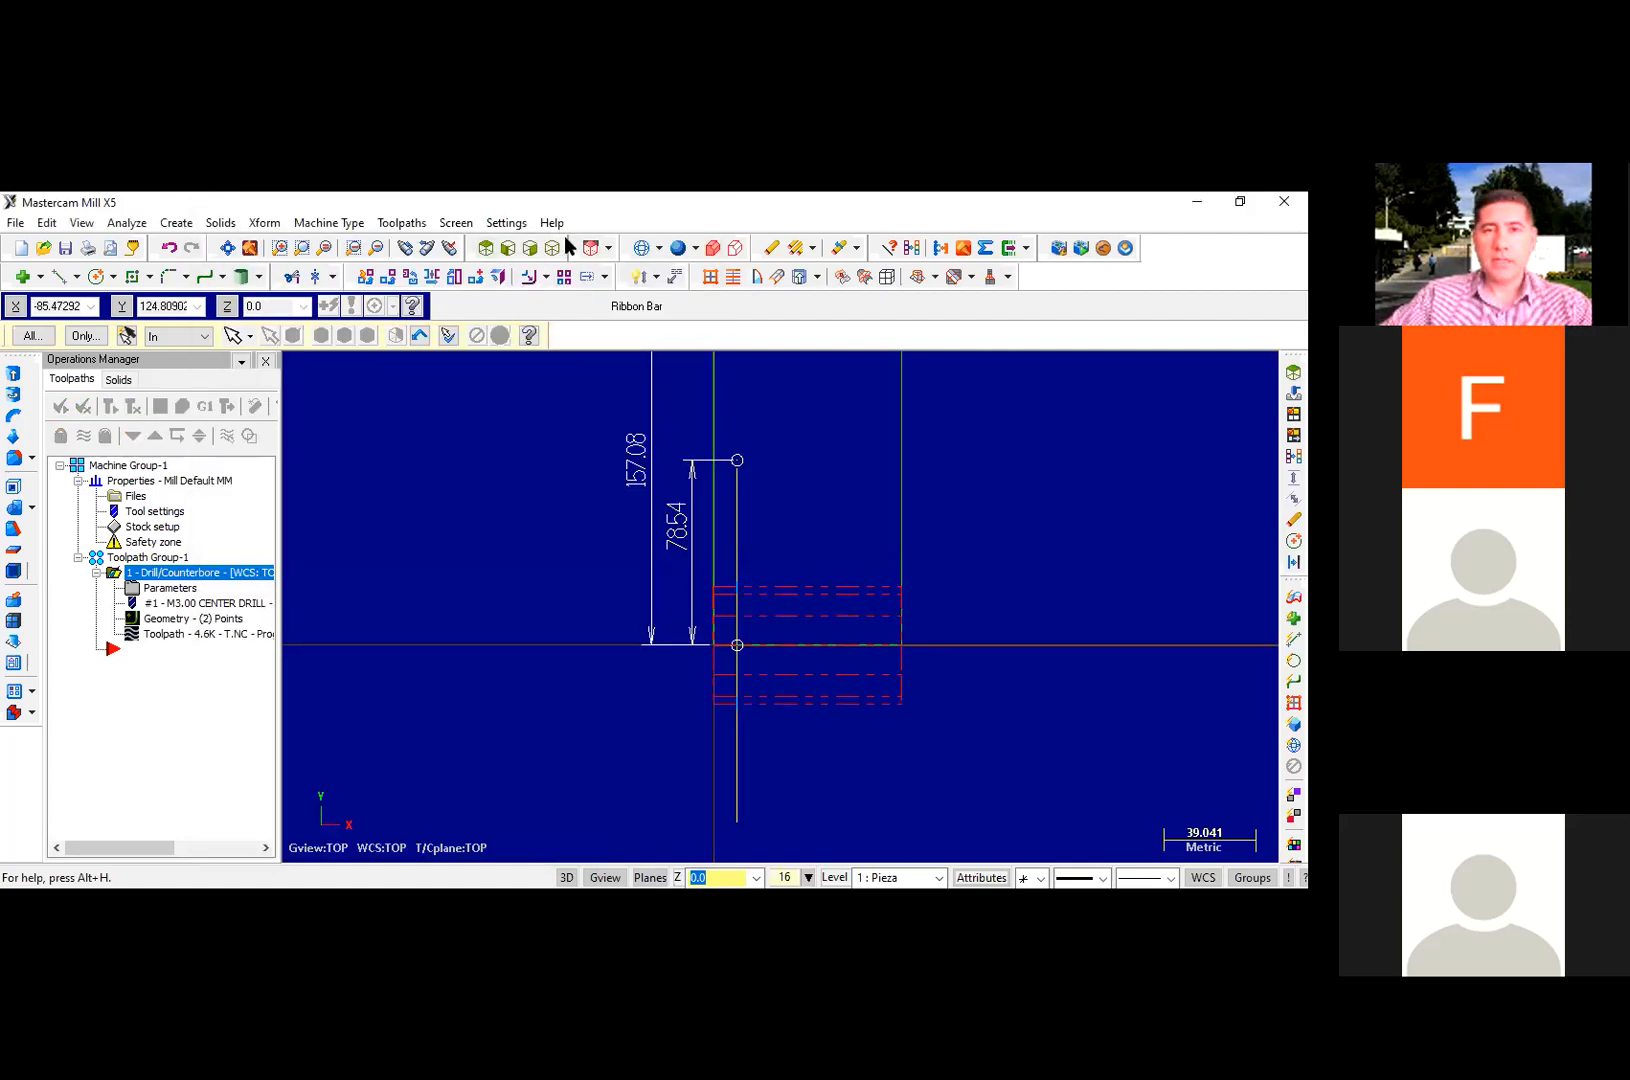
Step: Examine how the cylindrical stock sits relative to the drill toolpath and the developed perimeter in isometric, rotated and top views
{"action": "left_click", "coordinate": [553, 248]}
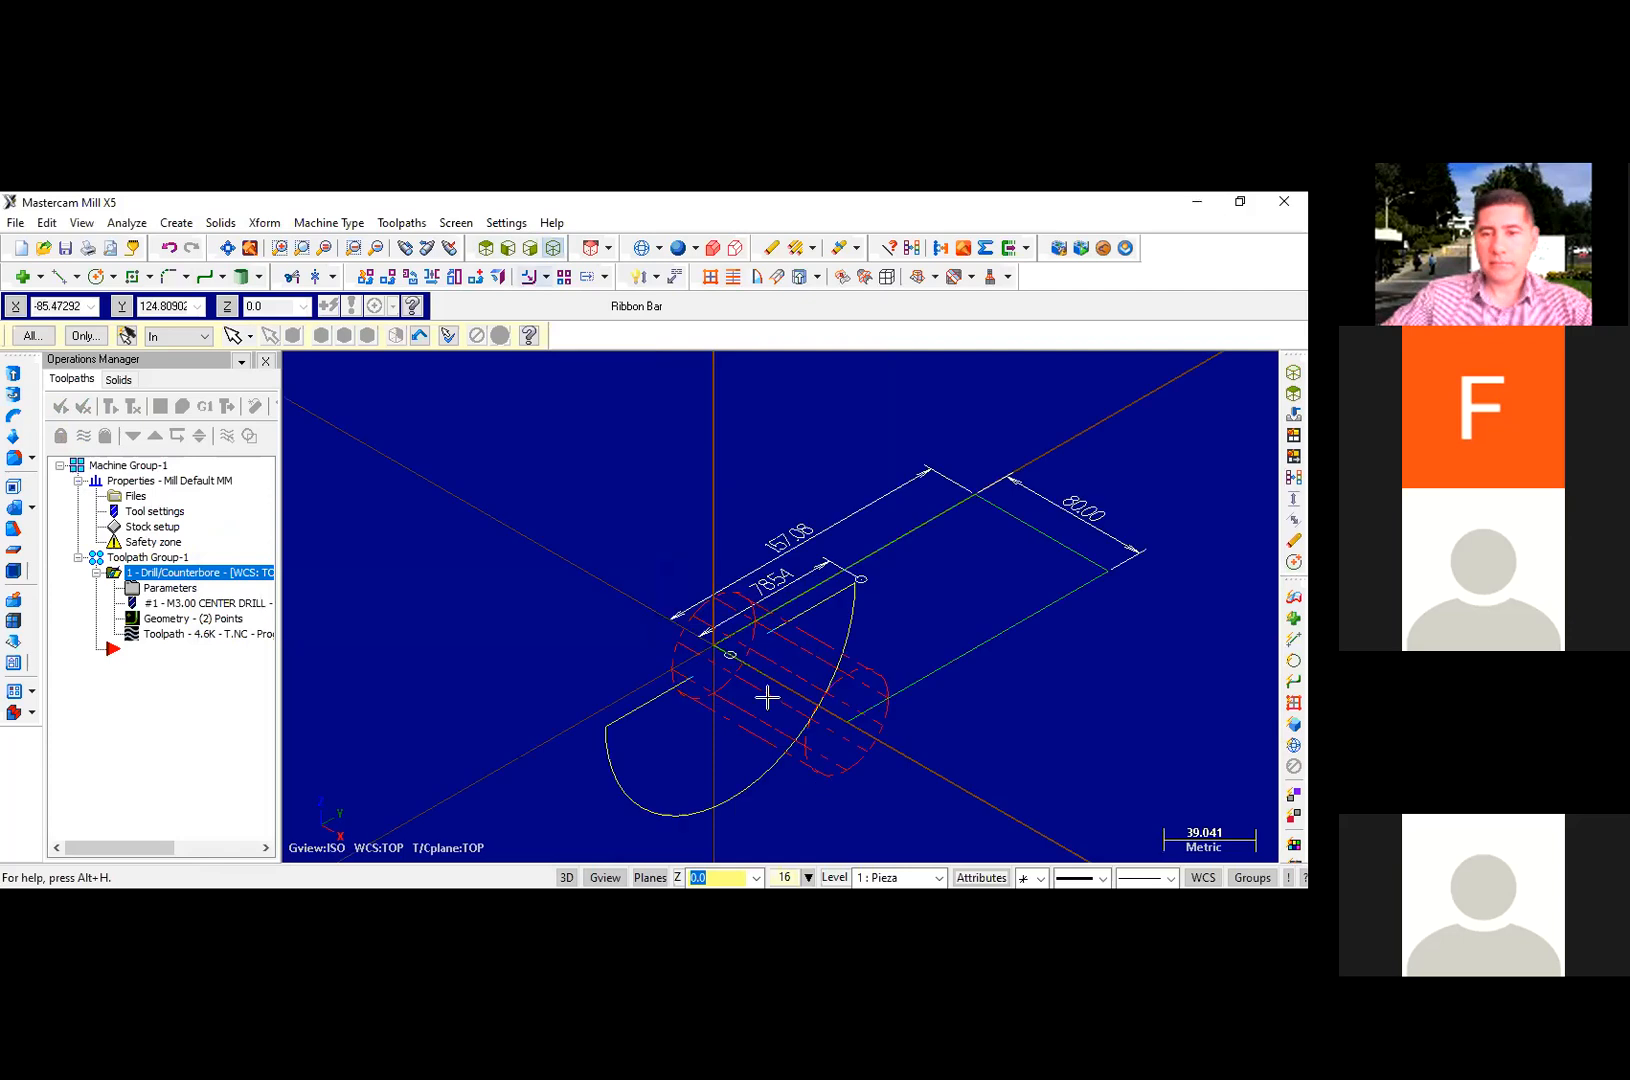
{"action": "middle_click_drag", "start_coordinate": [793, 648], "coordinate": [569, 661]}
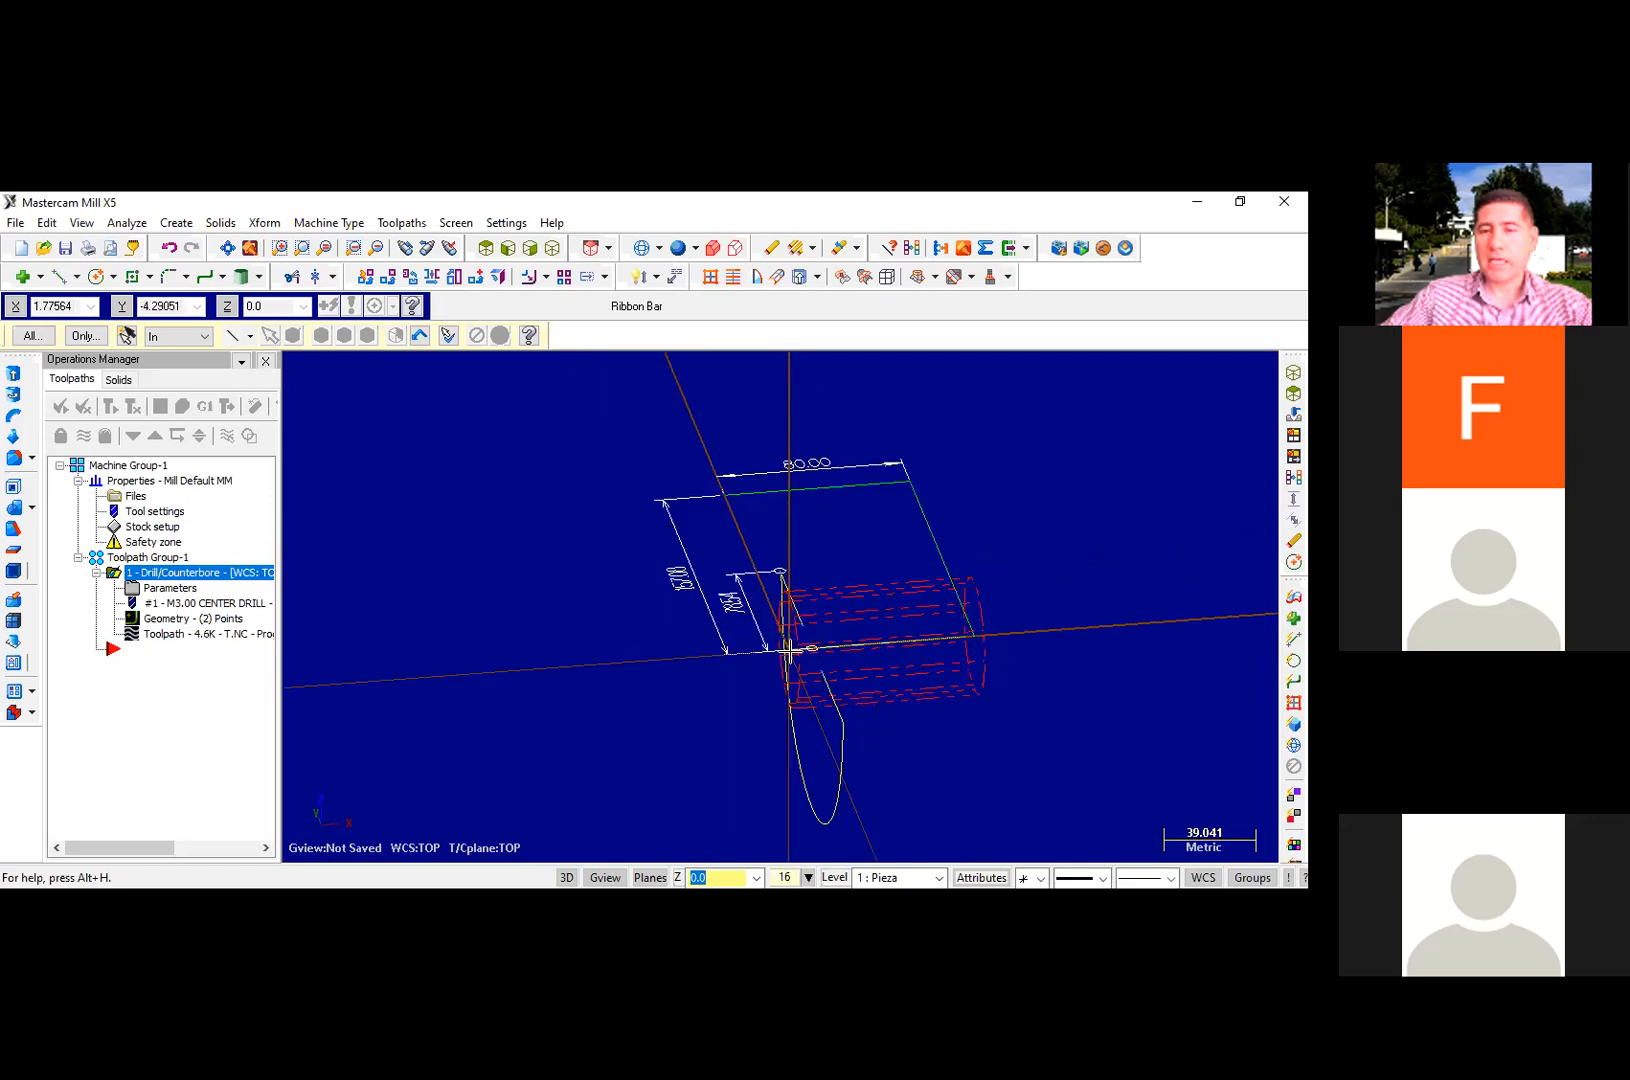
{"action": "scroll", "coordinate": [790, 650], "scroll_direction": "up", "scroll_amount": 3}
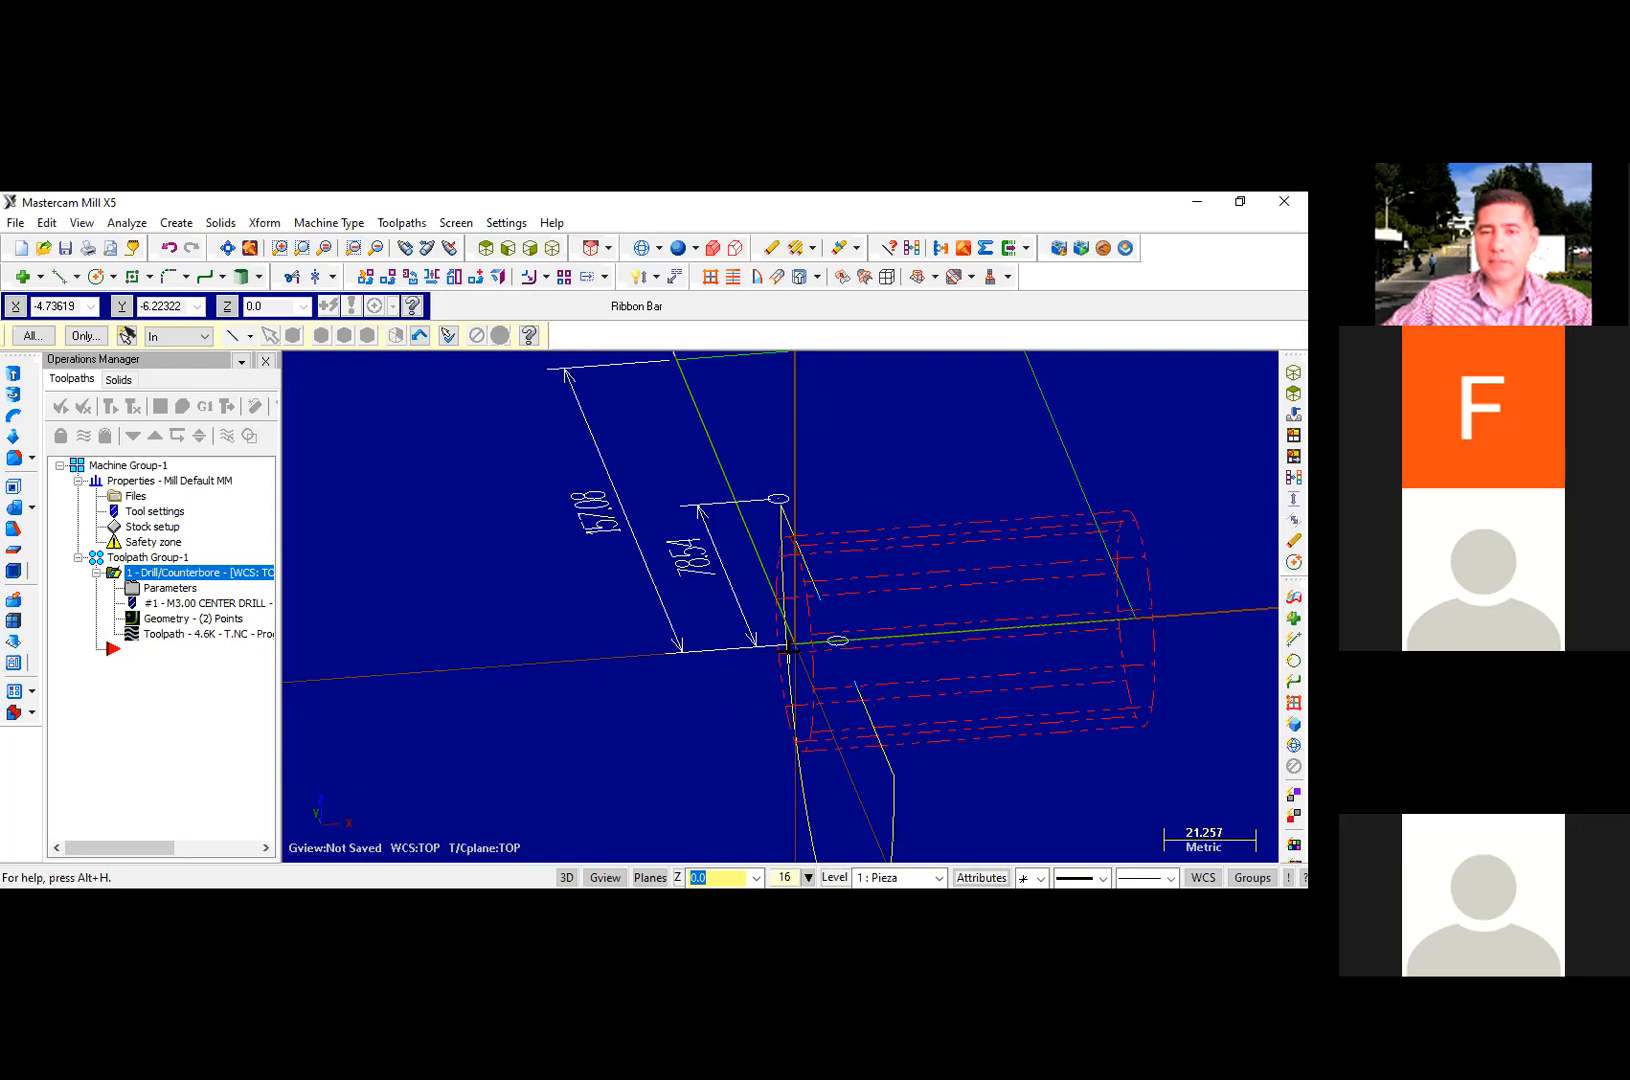
{"action": "scroll", "coordinate": [800, 640], "scroll_direction": "up", "scroll_amount": 2}
{"action": "middle_click_drag", "start_coordinate": [684, 637], "coordinate": [651, 643]}
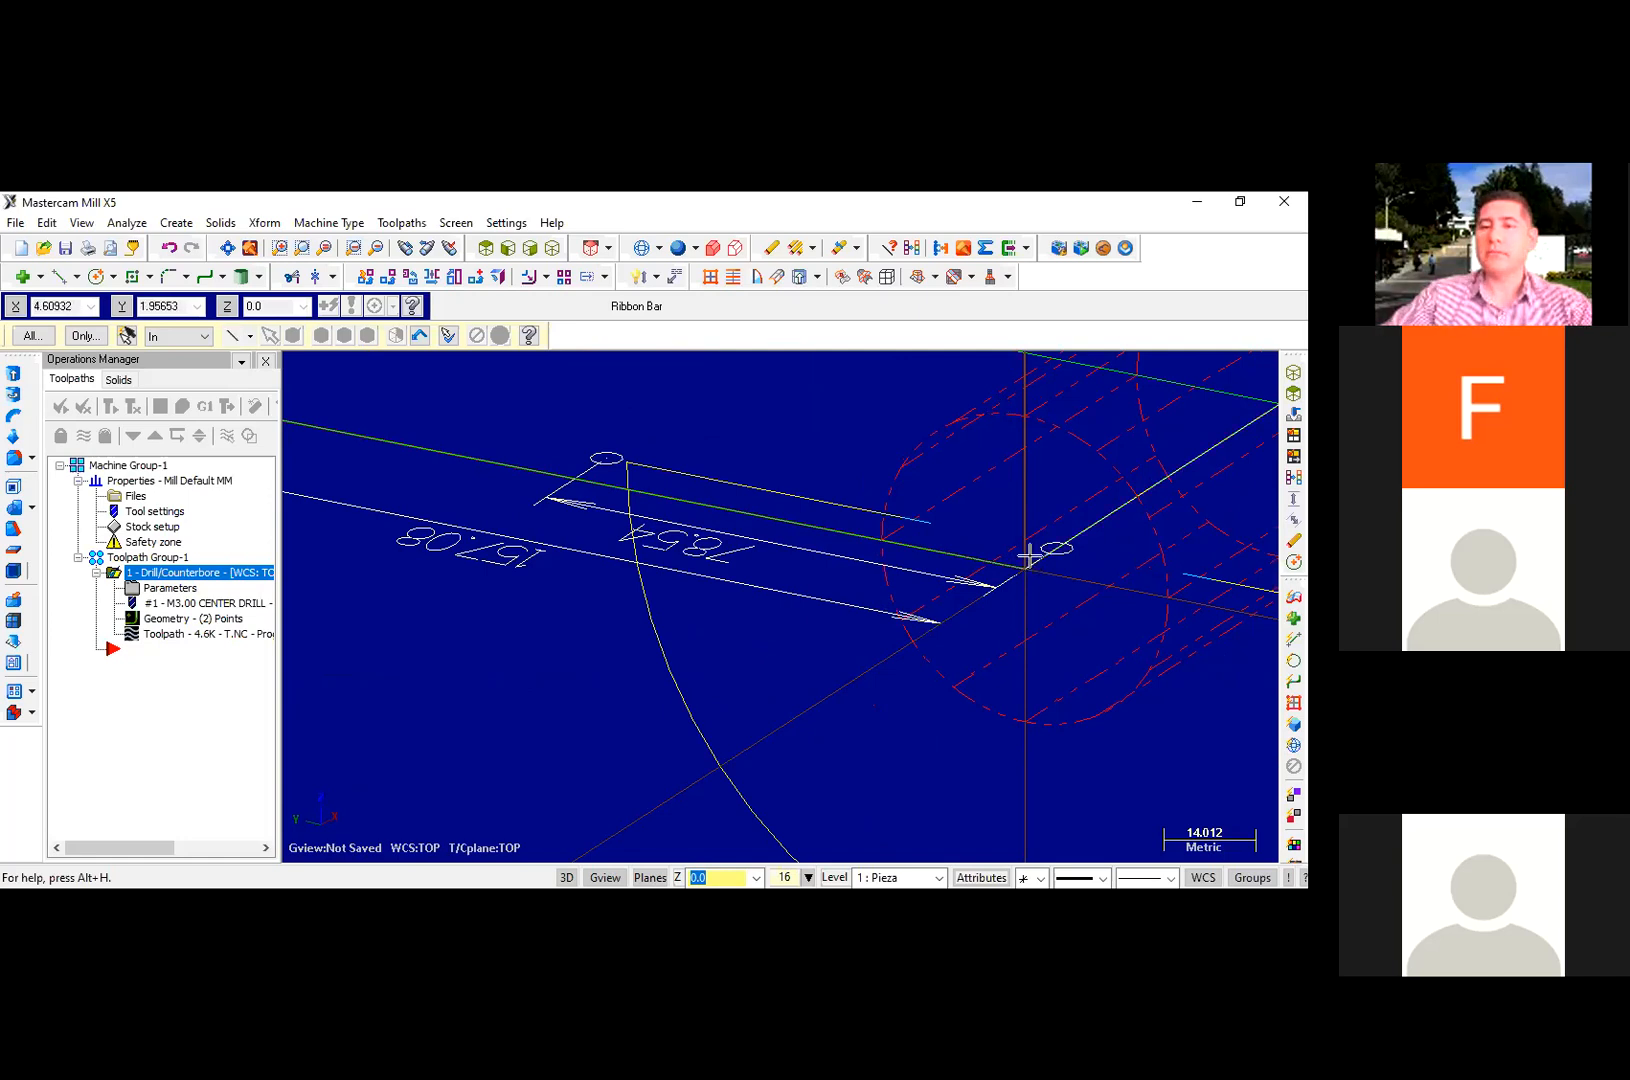
{"action": "key", "text": "alt+t"}
{"action": "mouse_move", "coordinate": [1069, 542]}
{"action": "middle_mouse_down"}
{"action": "mouse_move", "coordinate": [1172, 546]}
{"action": "mouse_move", "coordinate": [1126, 557]}
{"action": "mouse_move", "coordinate": [1212, 578]}
{"action": "mouse_move", "coordinate": [1157, 611]}
{"action": "mouse_move", "coordinate": [1202, 597]}
{"action": "middle_mouse_up"}
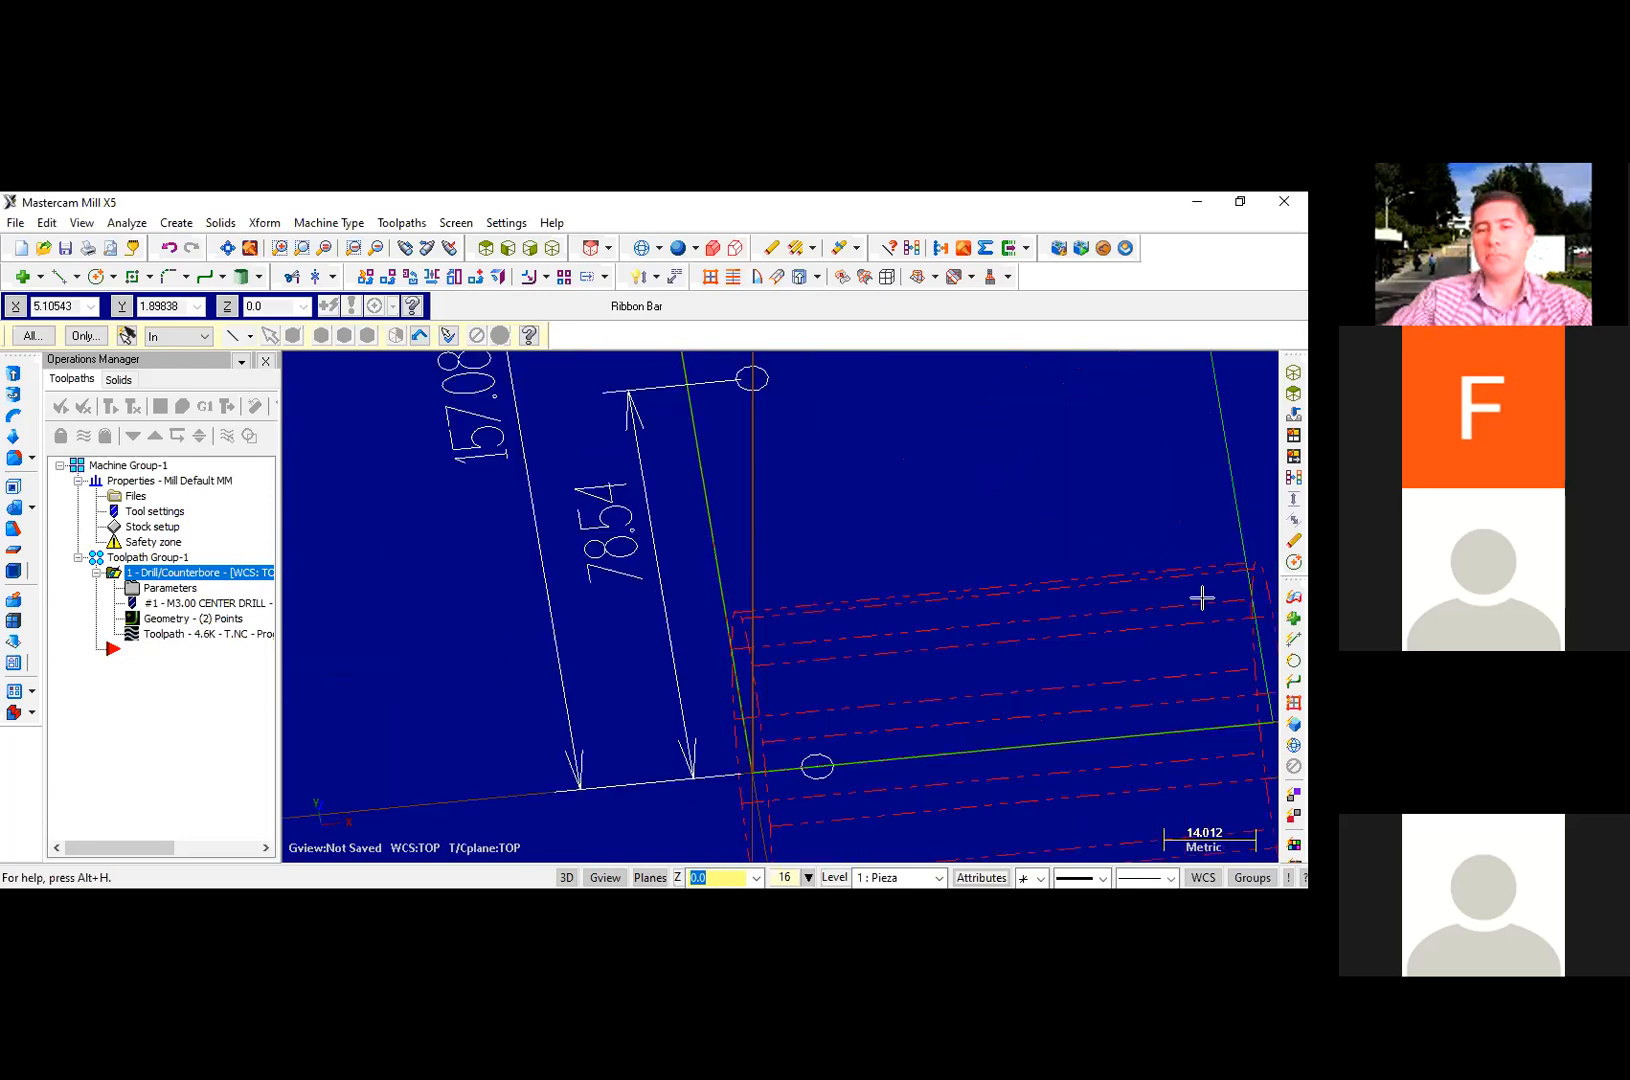
{"action": "left_click", "coordinate": [486, 248]}
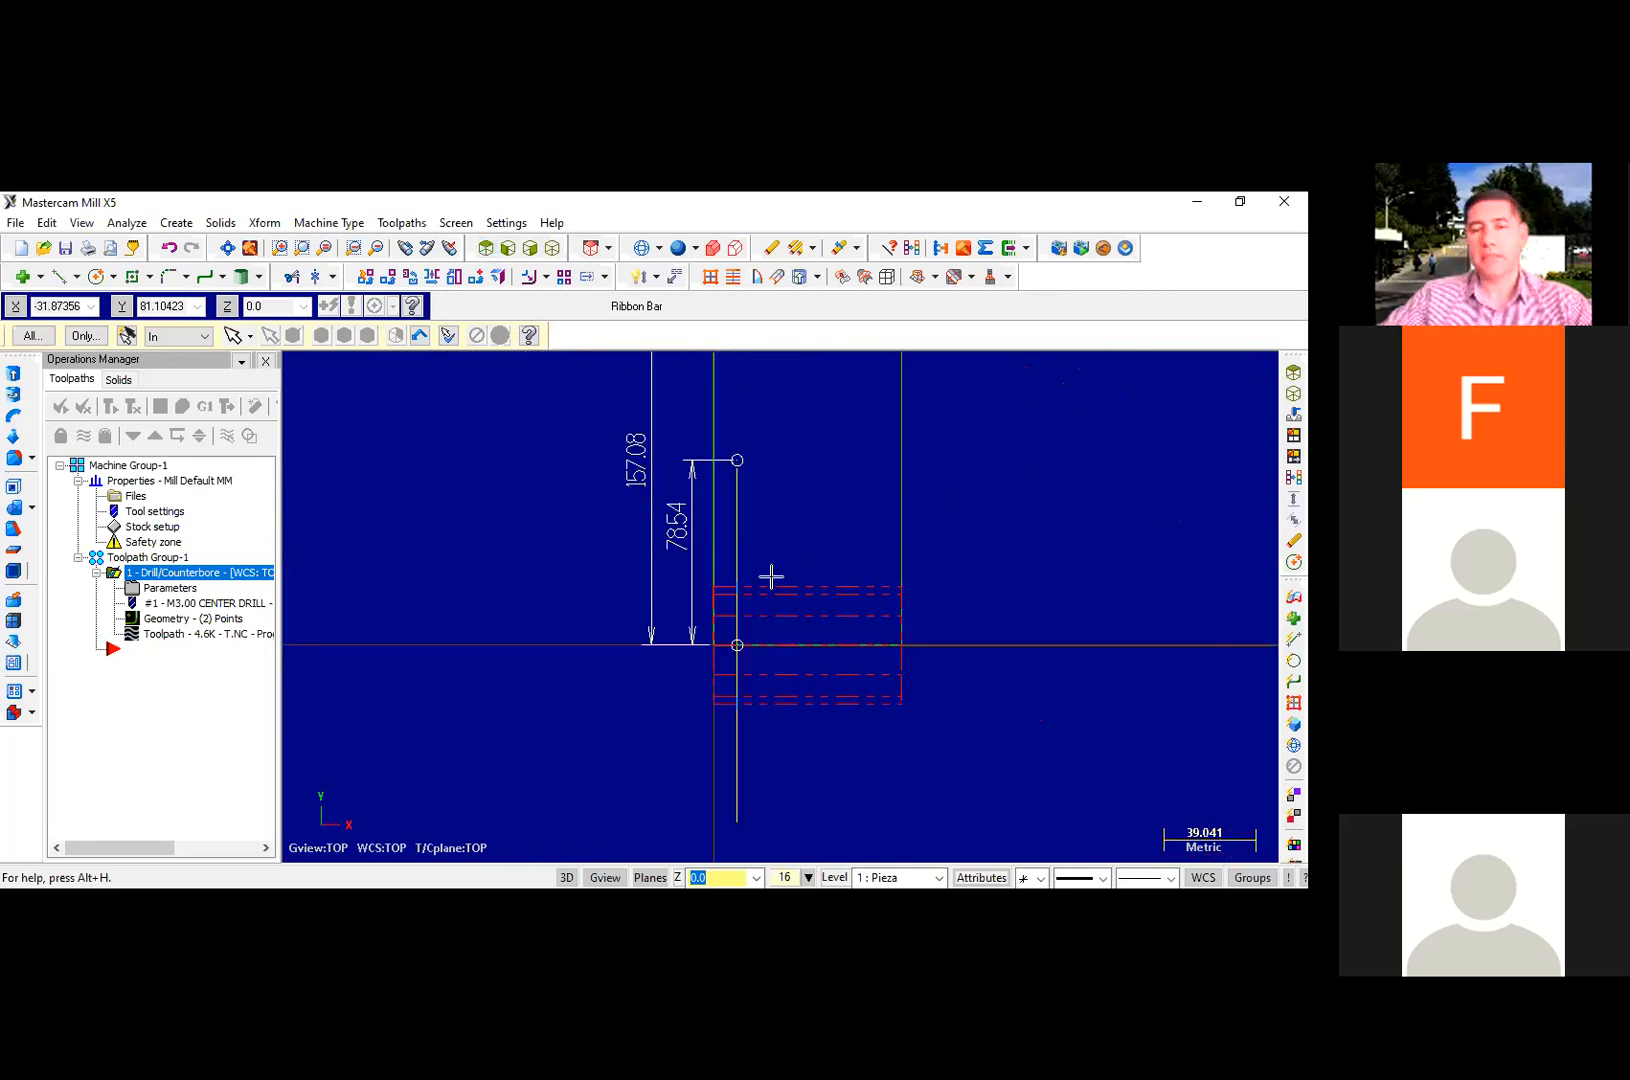
{"action": "scroll", "coordinate": [771, 575], "scroll_direction": "down", "scroll_amount": 2}
{"action": "scroll", "coordinate": [815, 500], "scroll_direction": "down", "scroll_amount": 2}
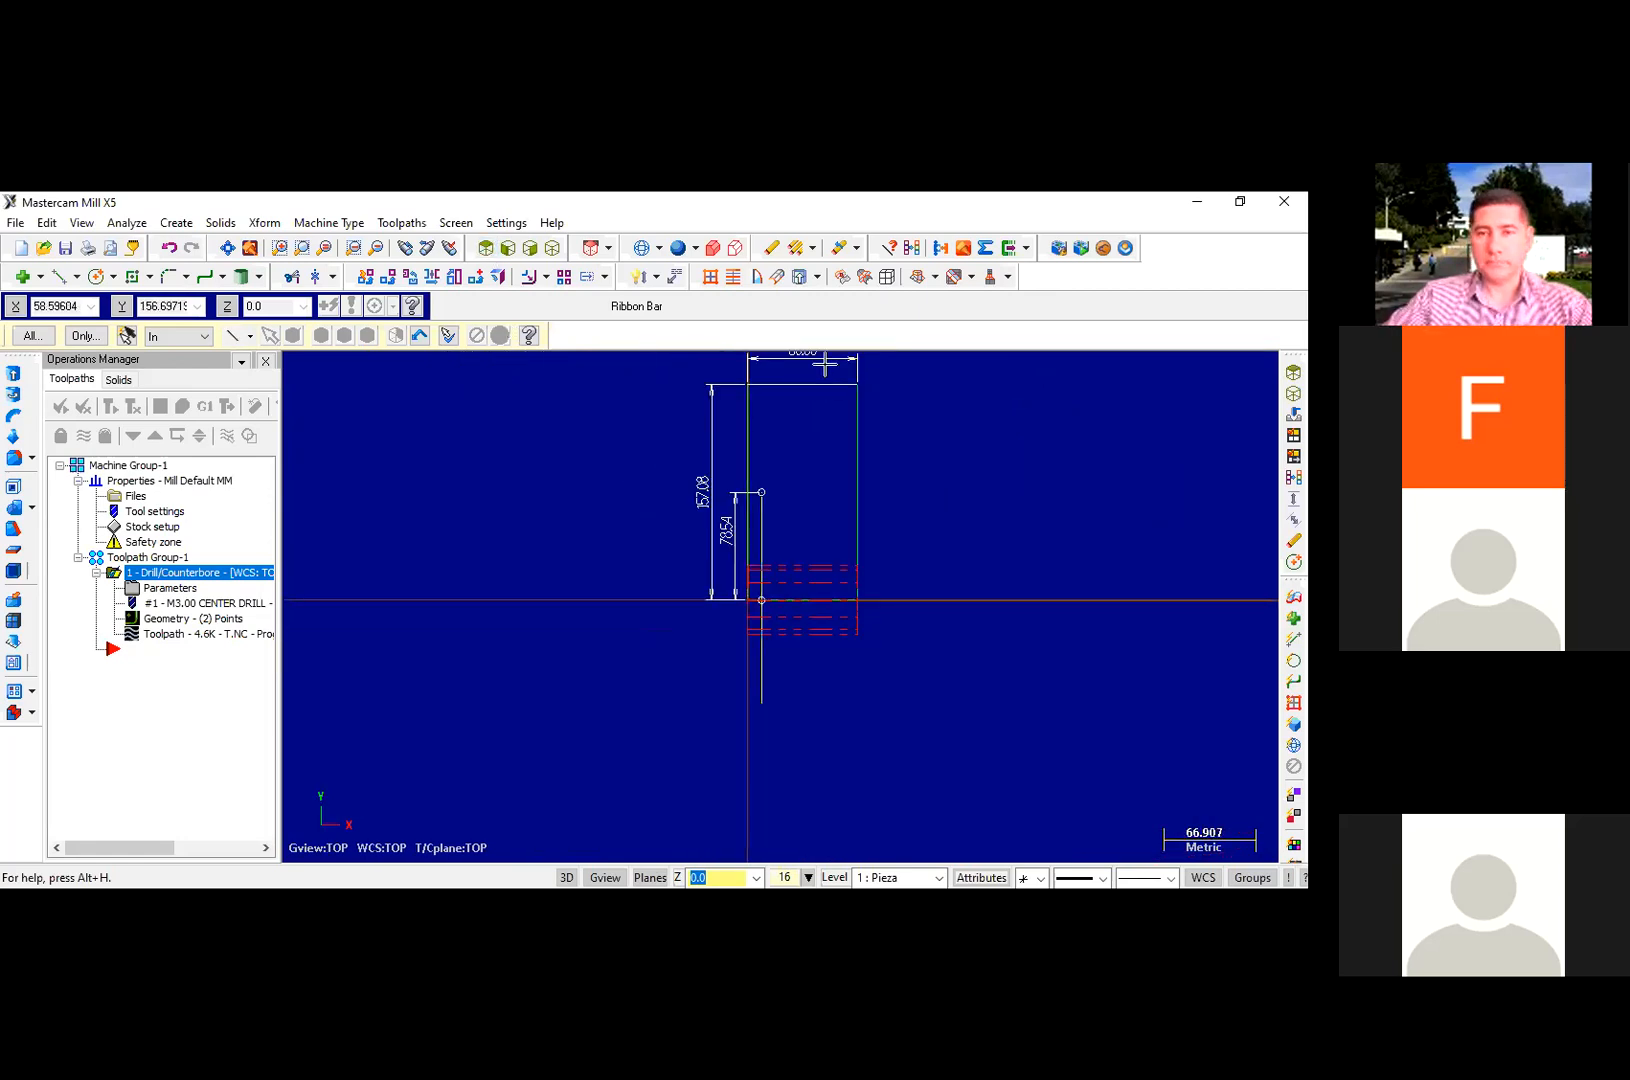
{"action": "scroll", "coordinate": [825, 362], "scroll_direction": "up", "scroll_amount": 2}
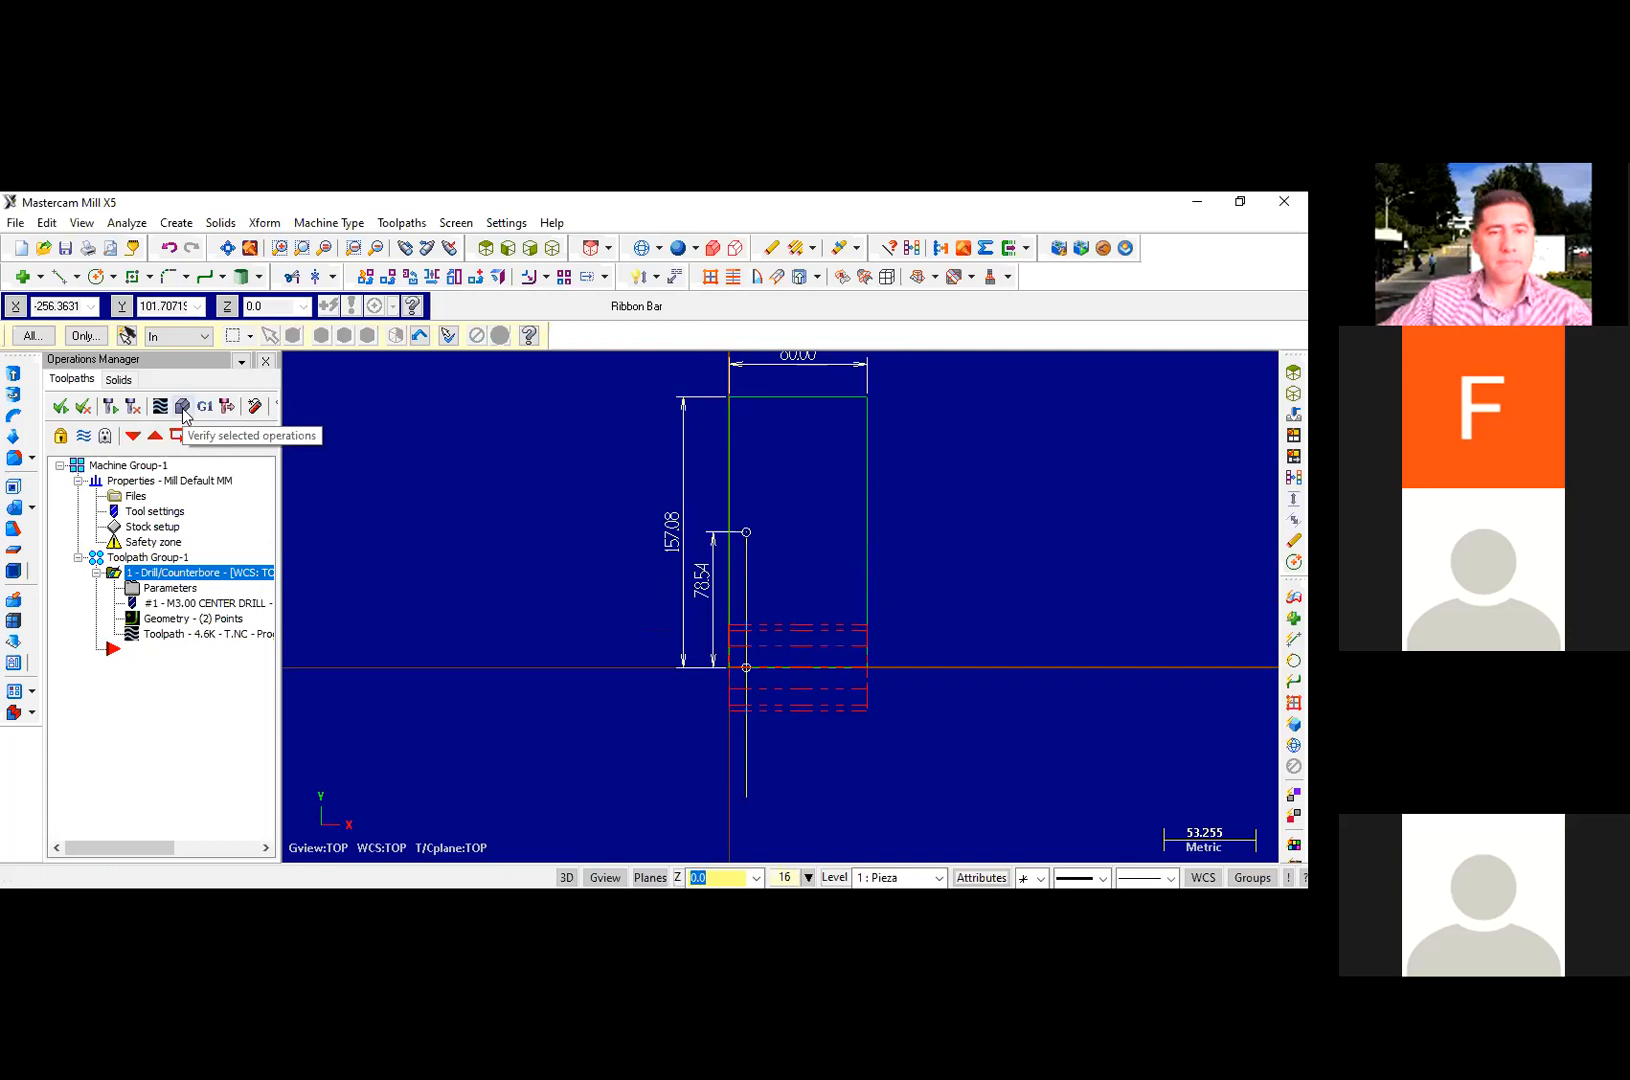
Step: Run the Verify simulation of the drilling operation in isometric view, with 10 moves per refresh and a slow playback speed
{"action": "left_click", "coordinate": [183, 408]}
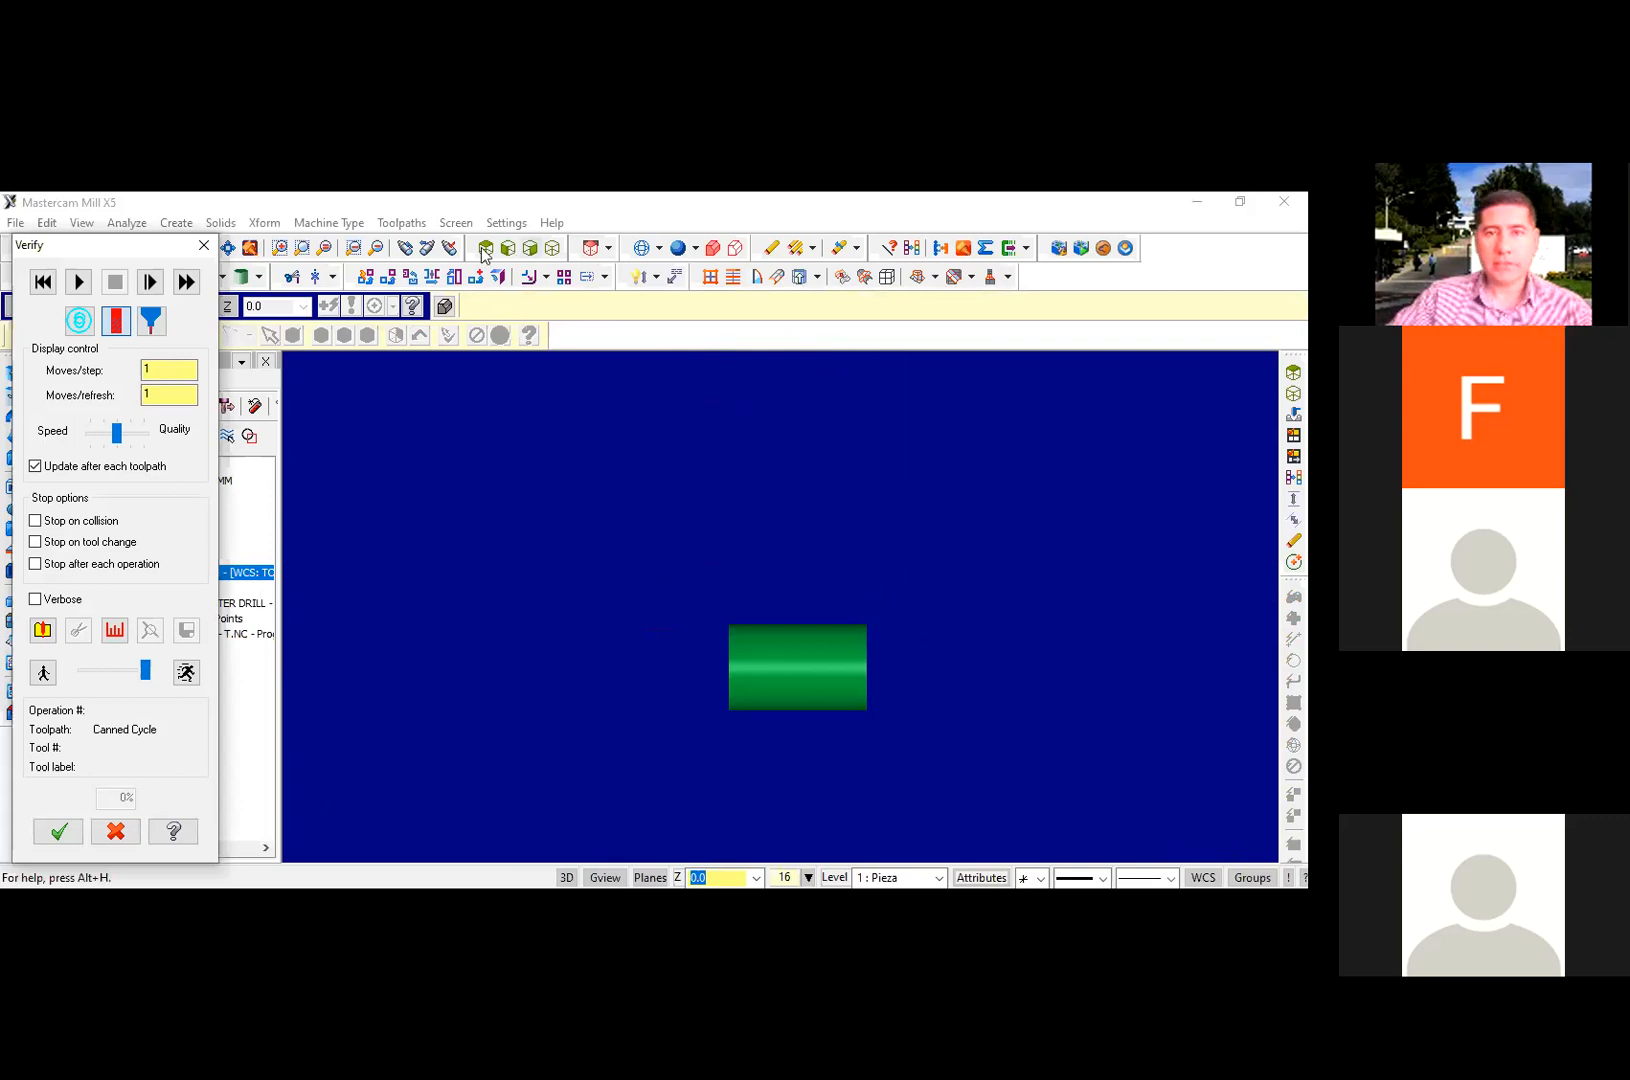
{"action": "left_click", "coordinate": [553, 250]}
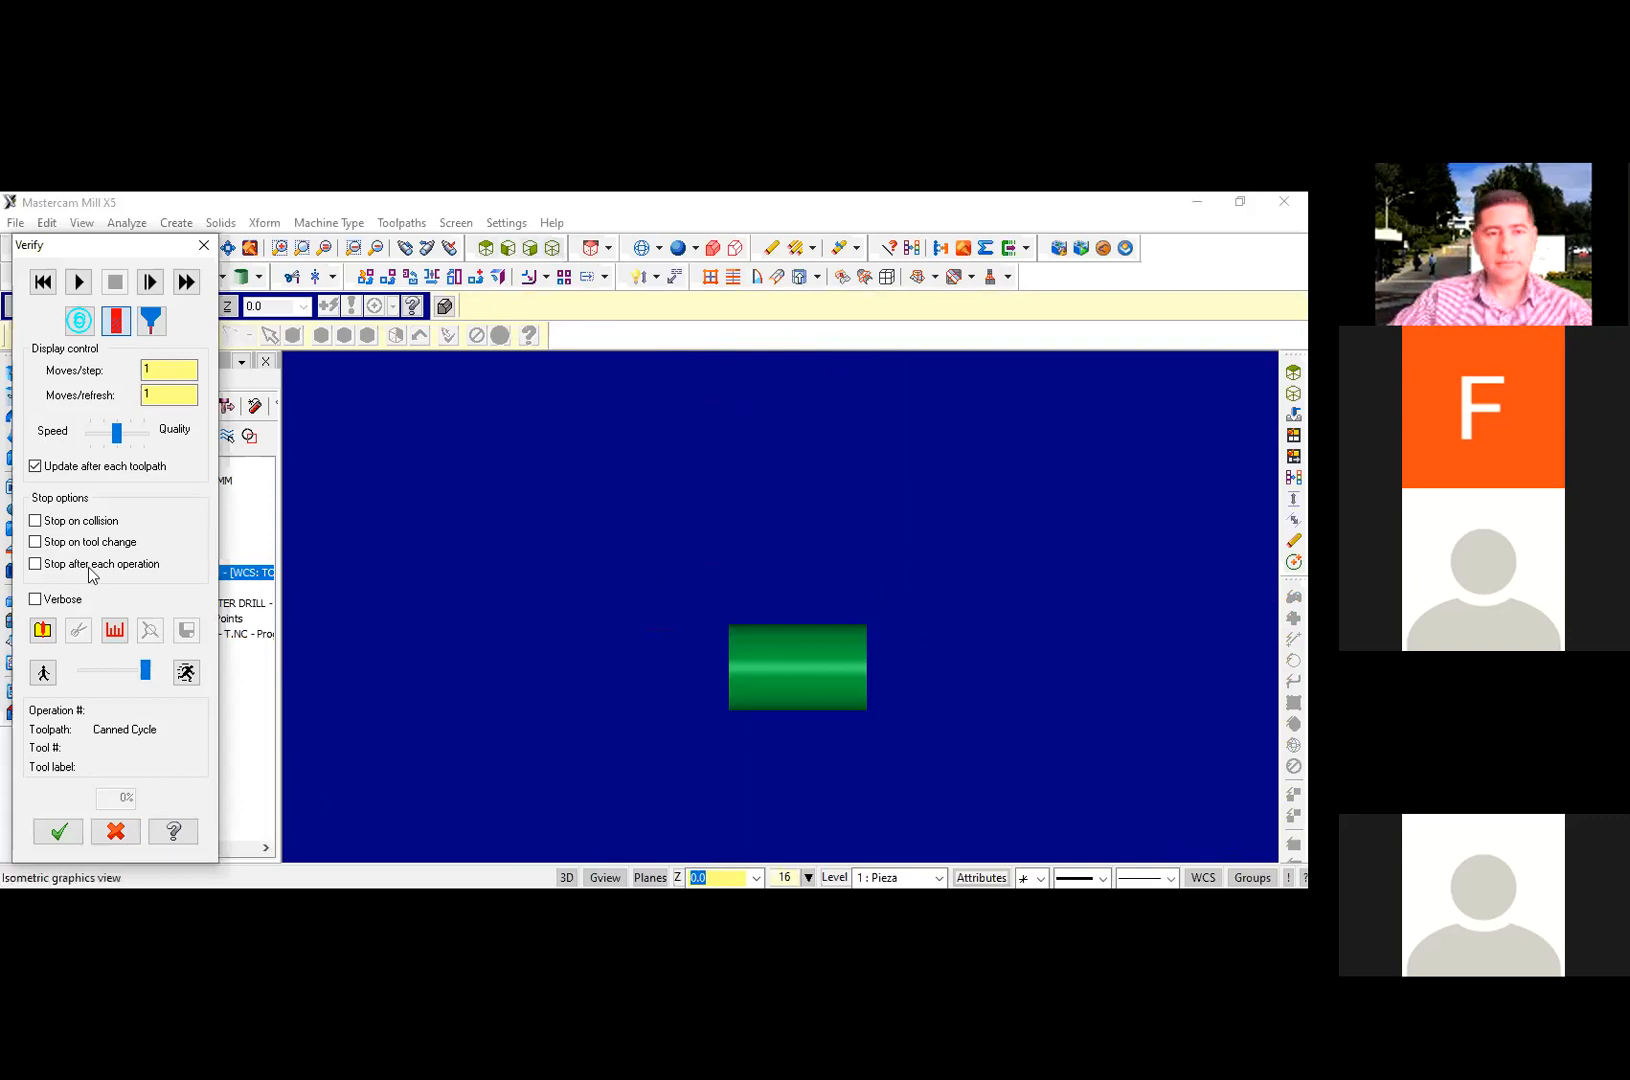
{"action": "left_click_drag", "start_coordinate": [117, 432], "coordinate": [90, 432]}
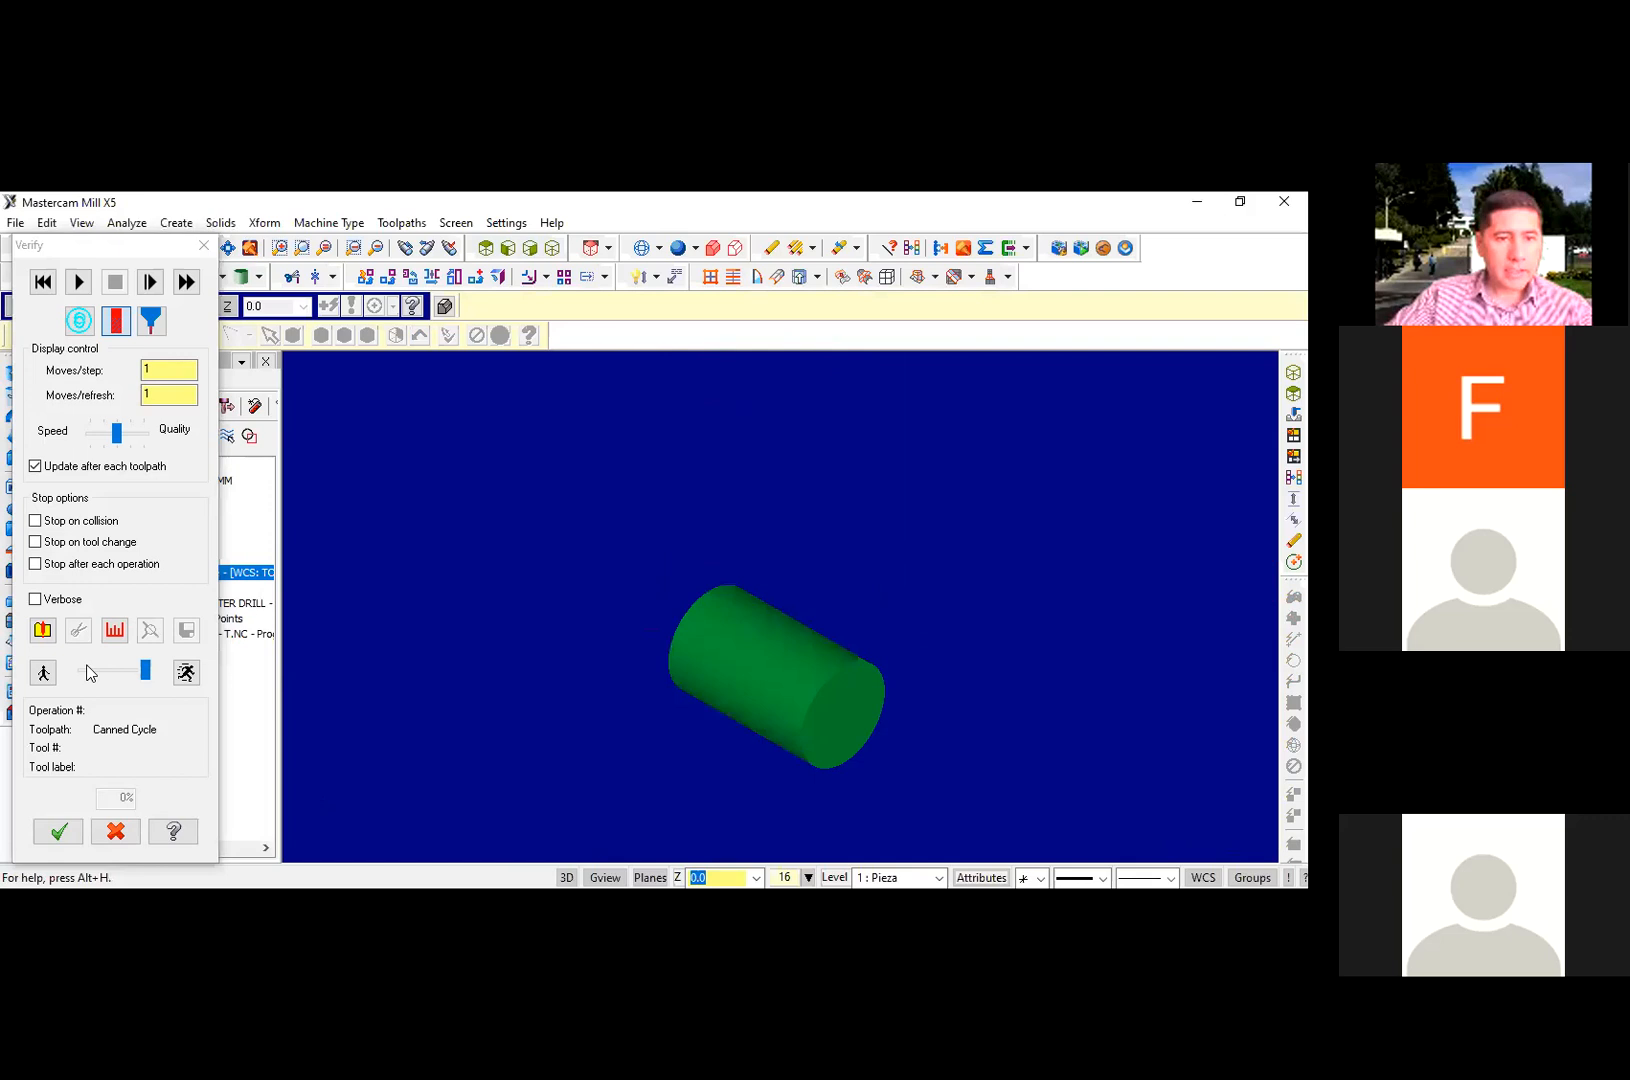
{"action": "left_click", "coordinate": [88, 672]}
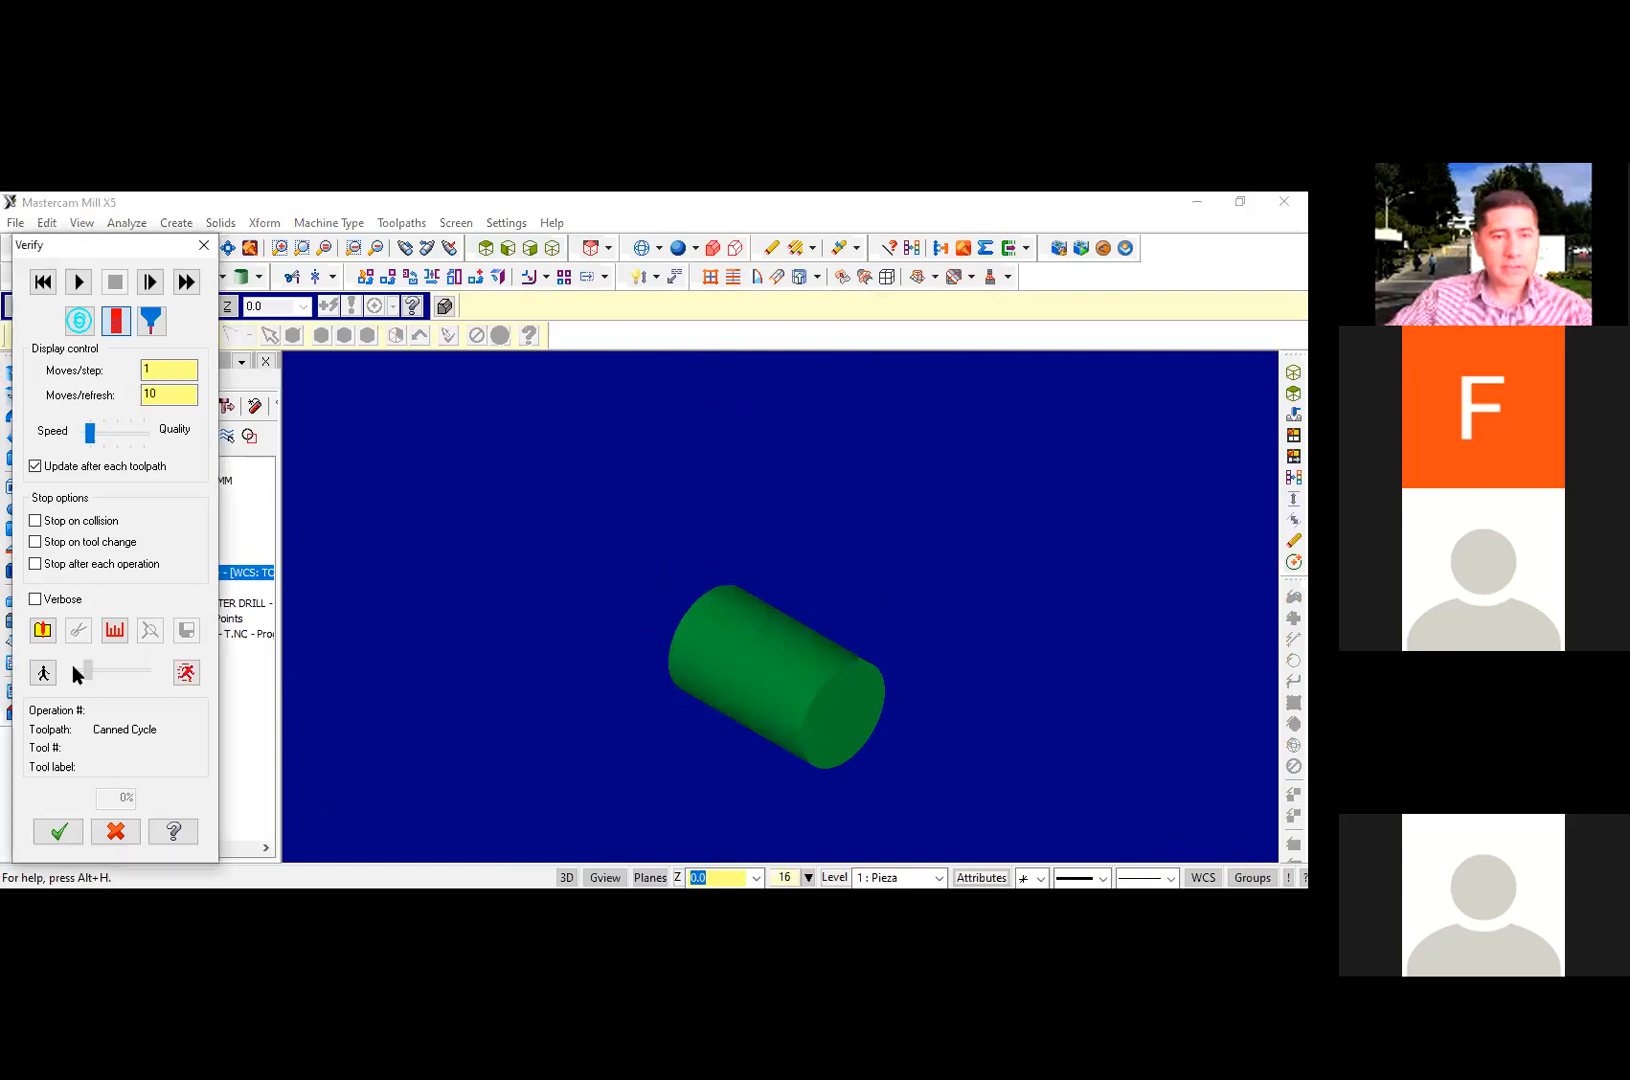
{"action": "left_click", "coordinate": [80, 283]}
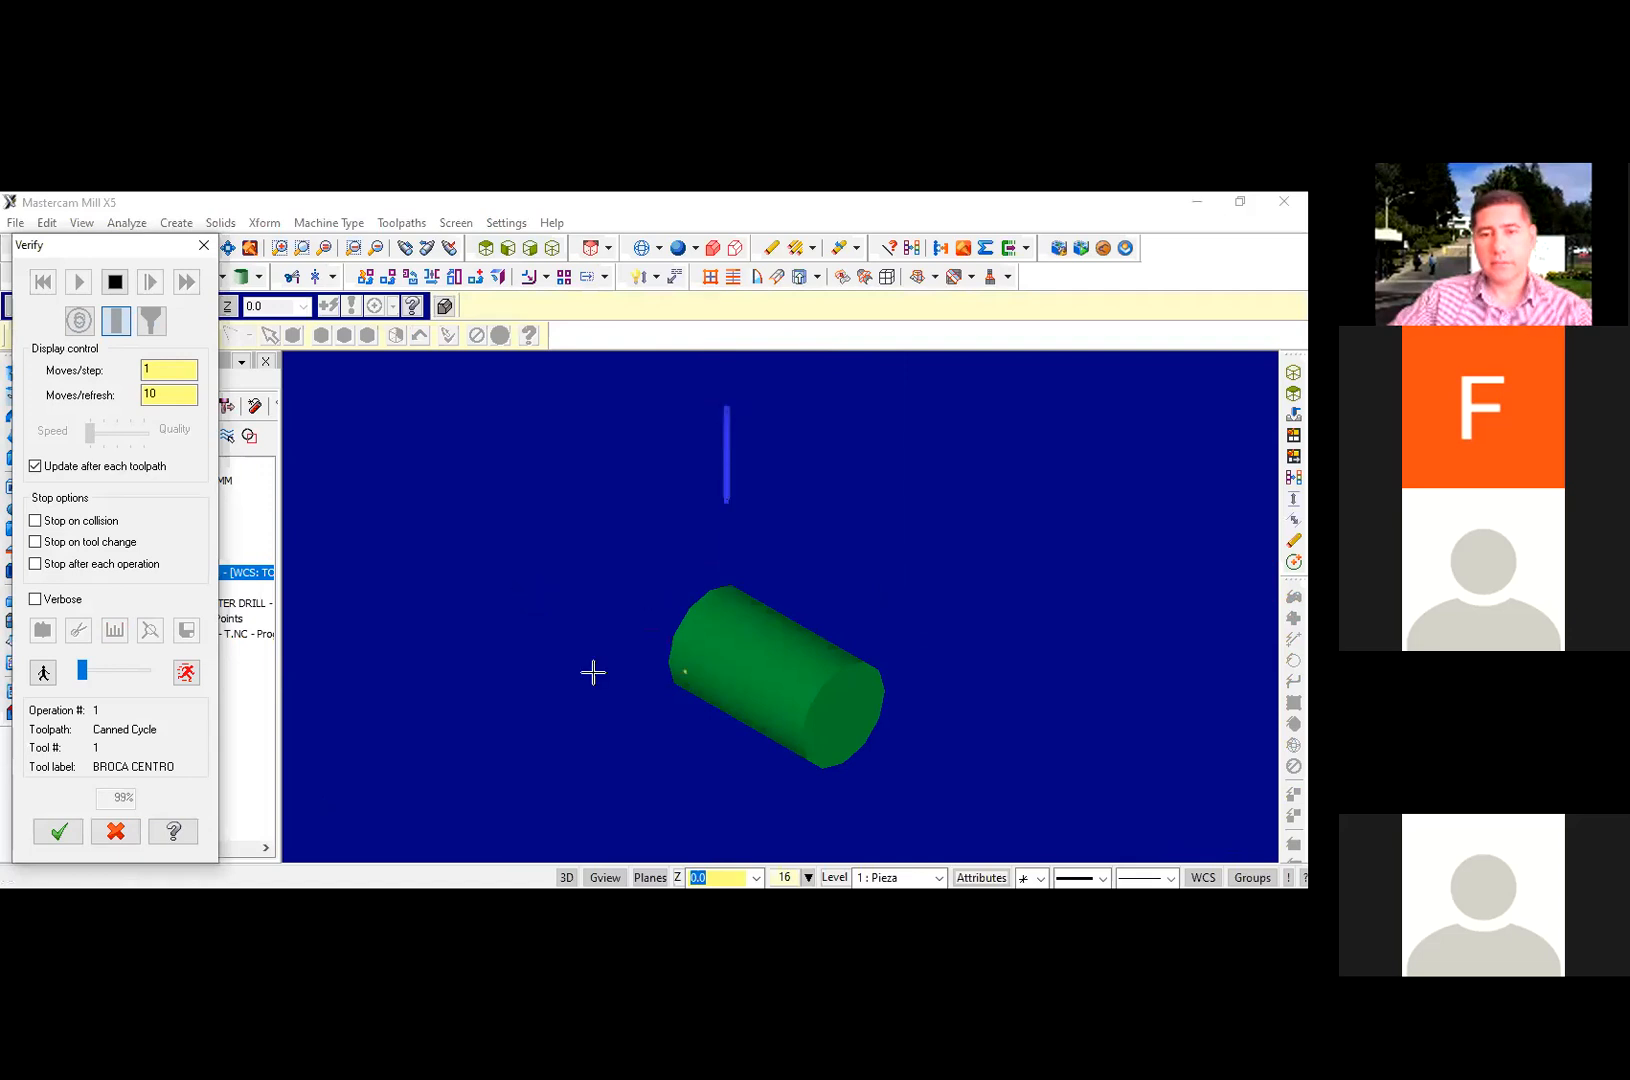
Step: Examine the center-drilled holes on both sides of the verified cylinder and replay the Verify simulation
{"action": "middle_click_drag", "start_coordinate": [559, 638], "coordinate": [859, 598]}
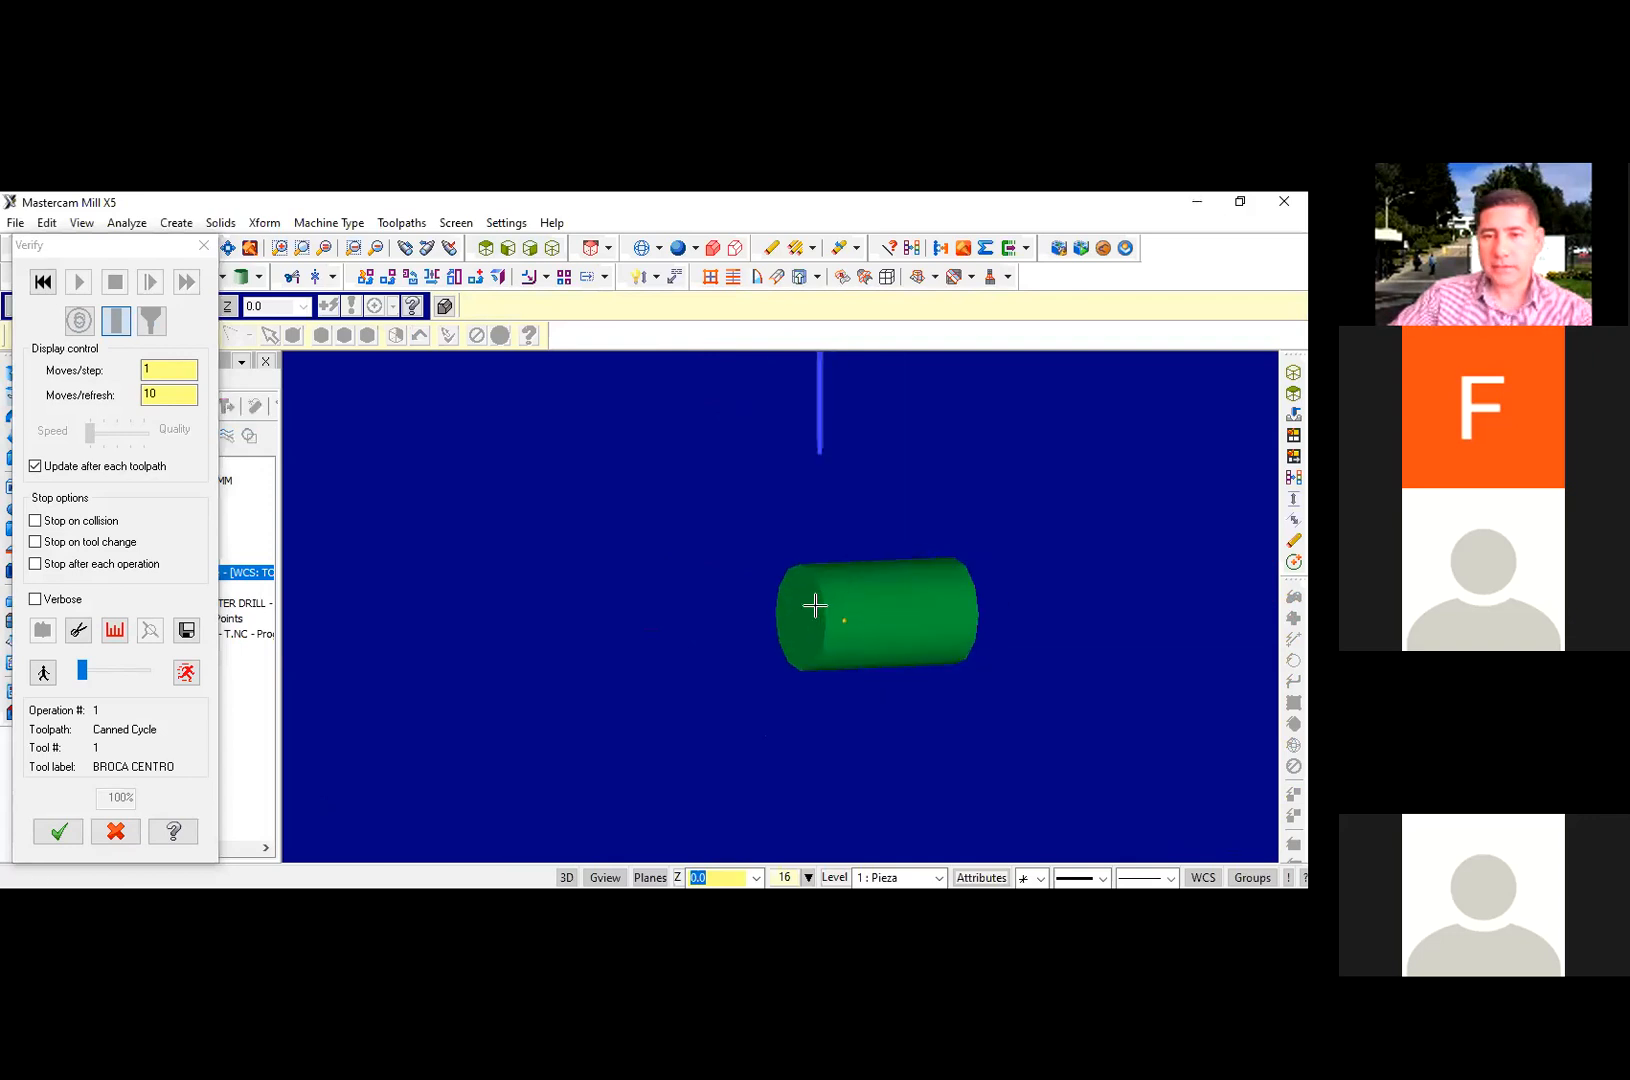
{"action": "scroll", "coordinate": [818, 615], "scroll_direction": "up", "scroll_amount": 3}
{"action": "scroll", "coordinate": [800, 647], "scroll_direction": "up", "scroll_amount": 2}
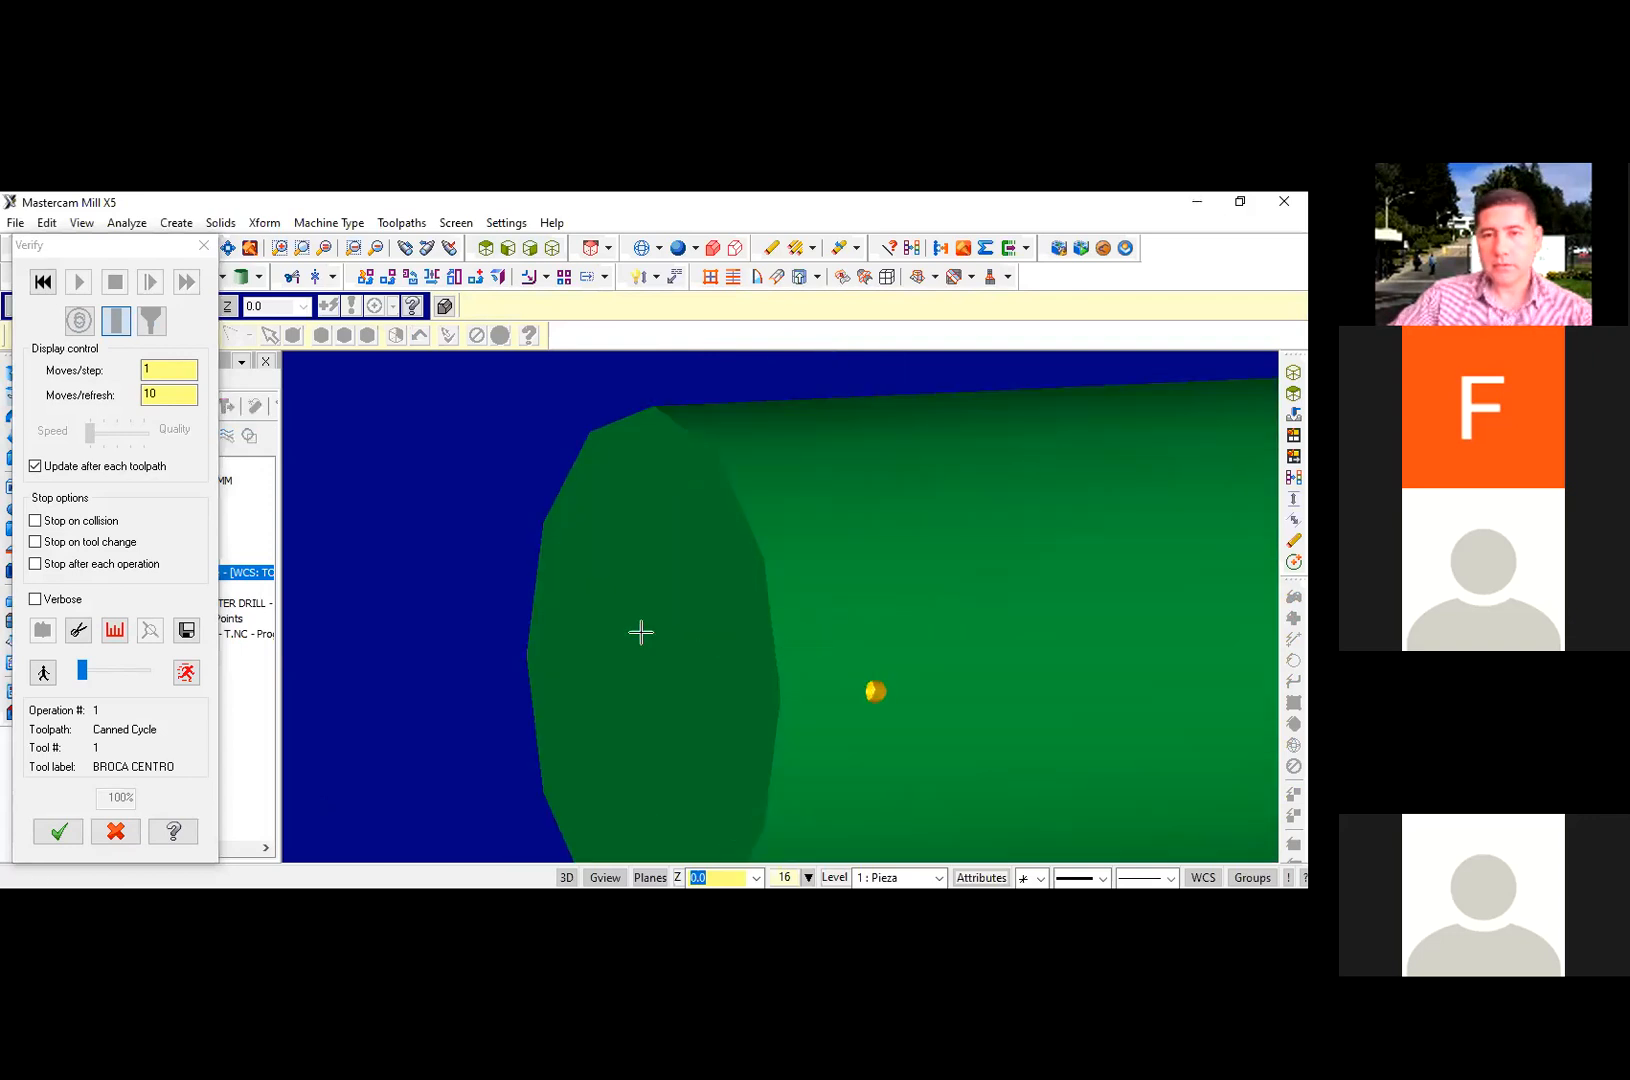
{"action": "scroll", "coordinate": [684, 629], "scroll_direction": "up", "scroll_amount": 3}
{"action": "scroll", "coordinate": [830, 633], "scroll_direction": "down", "scroll_amount": 2}
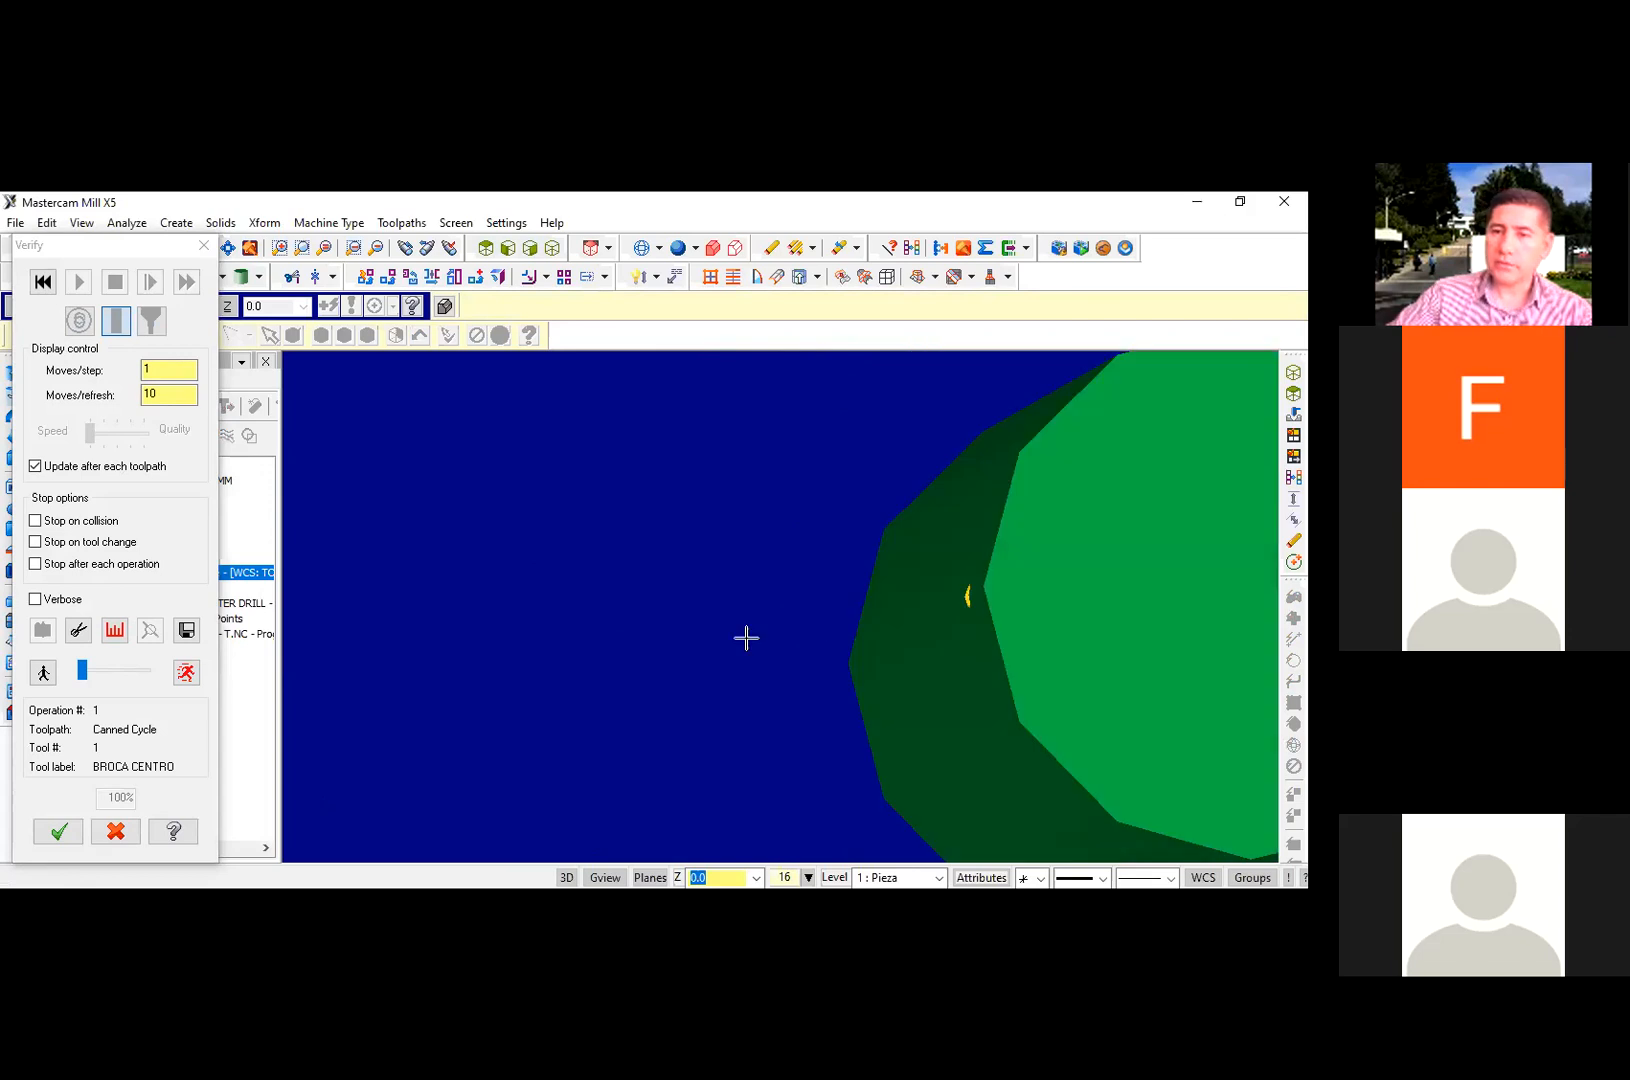
{"action": "scroll", "coordinate": [760, 632], "scroll_direction": "down", "scroll_amount": 3}
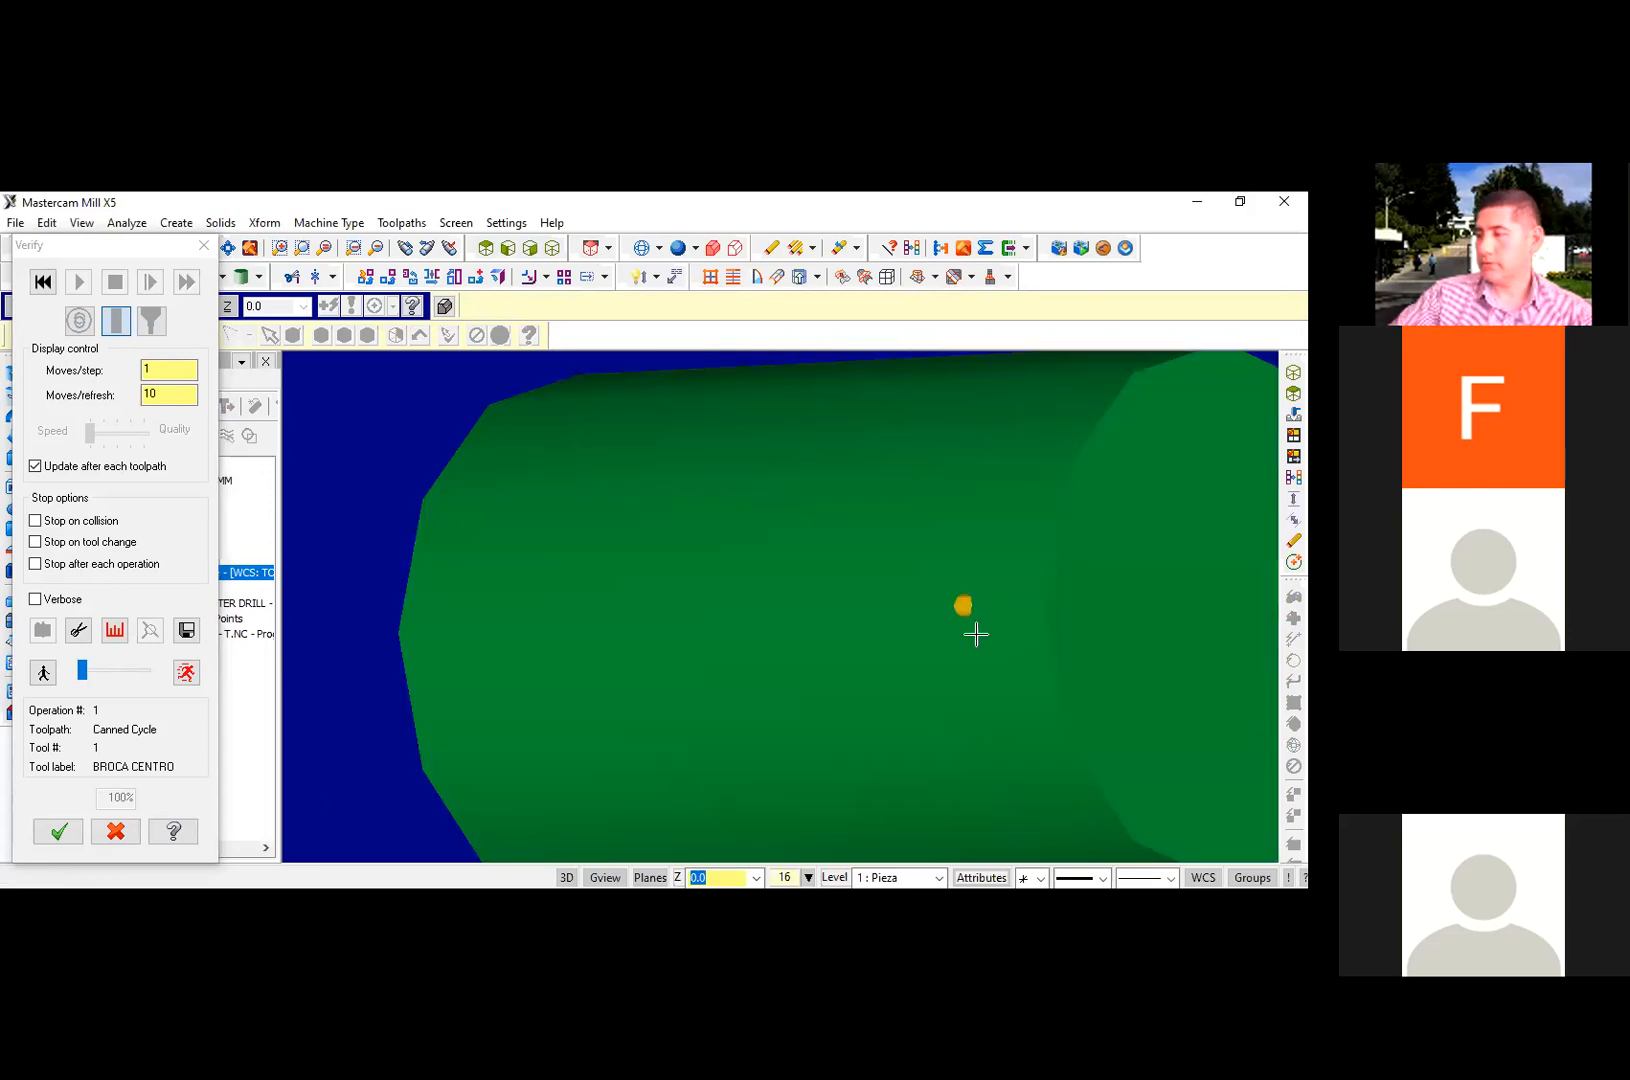
{"action": "scroll", "coordinate": [1000, 638], "scroll_direction": "up", "scroll_amount": 3}
{"action": "scroll", "coordinate": [1040, 646], "scroll_direction": "down", "scroll_amount": 2}
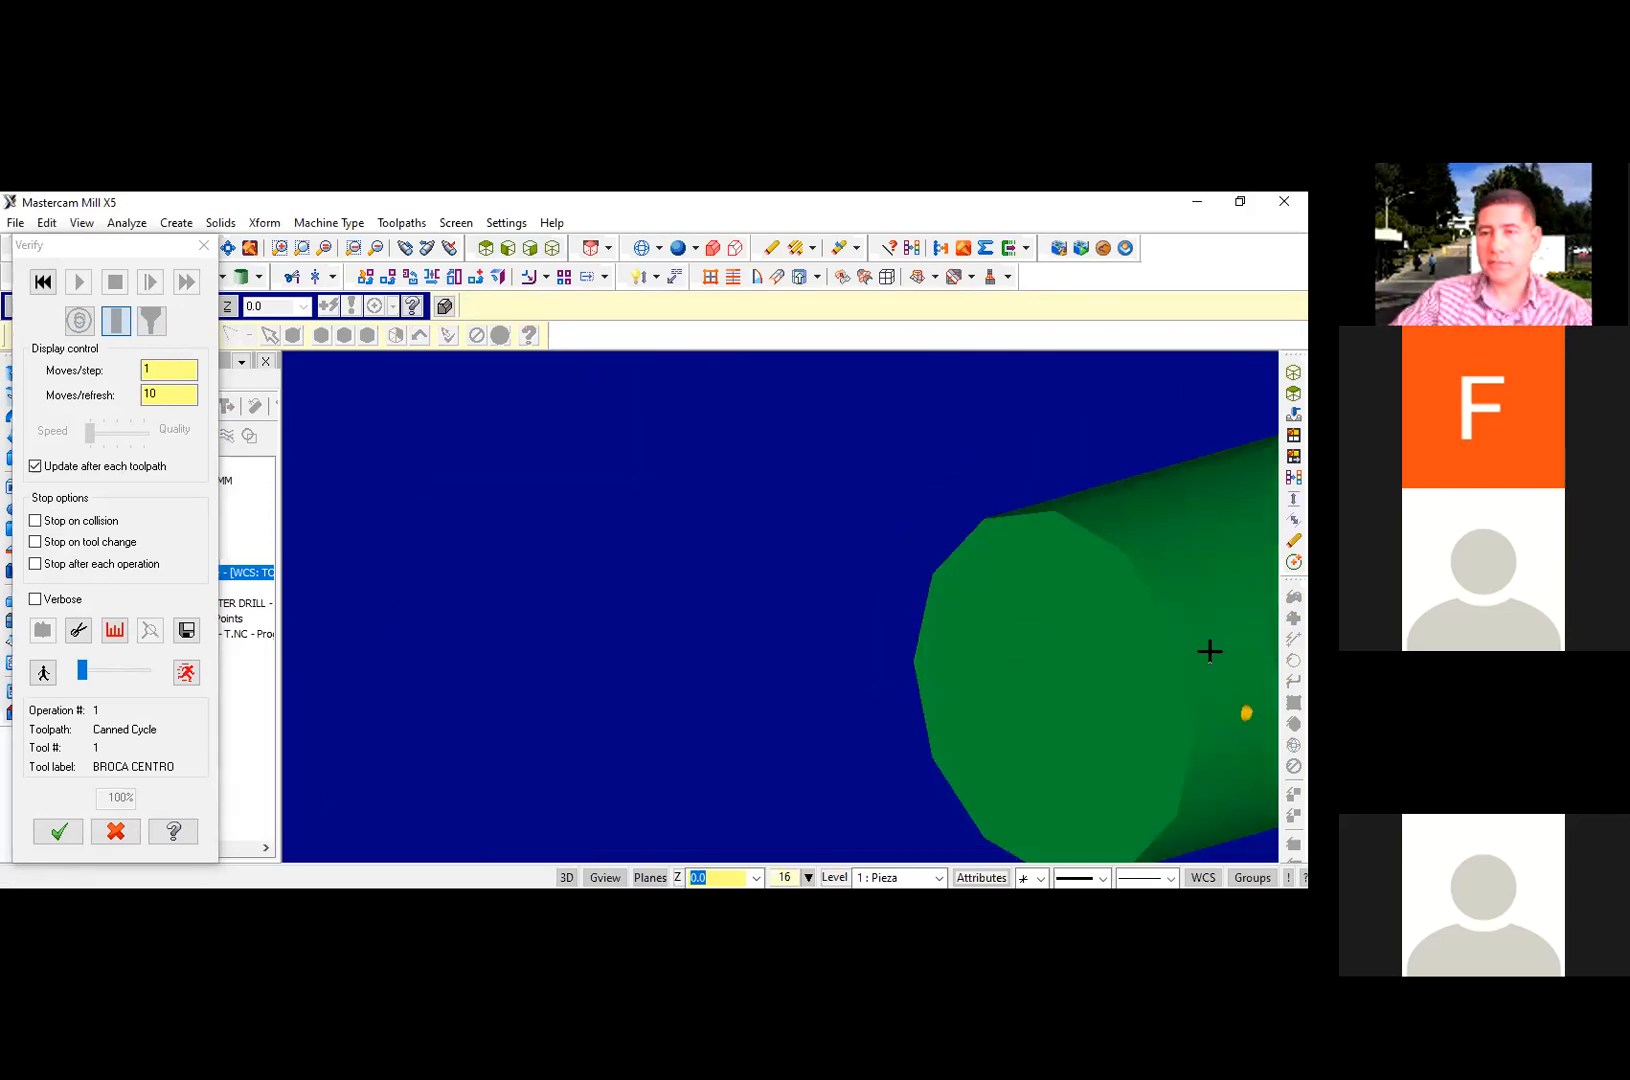
{"action": "scroll", "coordinate": [1210, 652], "scroll_direction": "down", "scroll_amount": 3}
{"action": "scroll", "coordinate": [1255, 628], "scroll_direction": "up", "scroll_amount": 3}
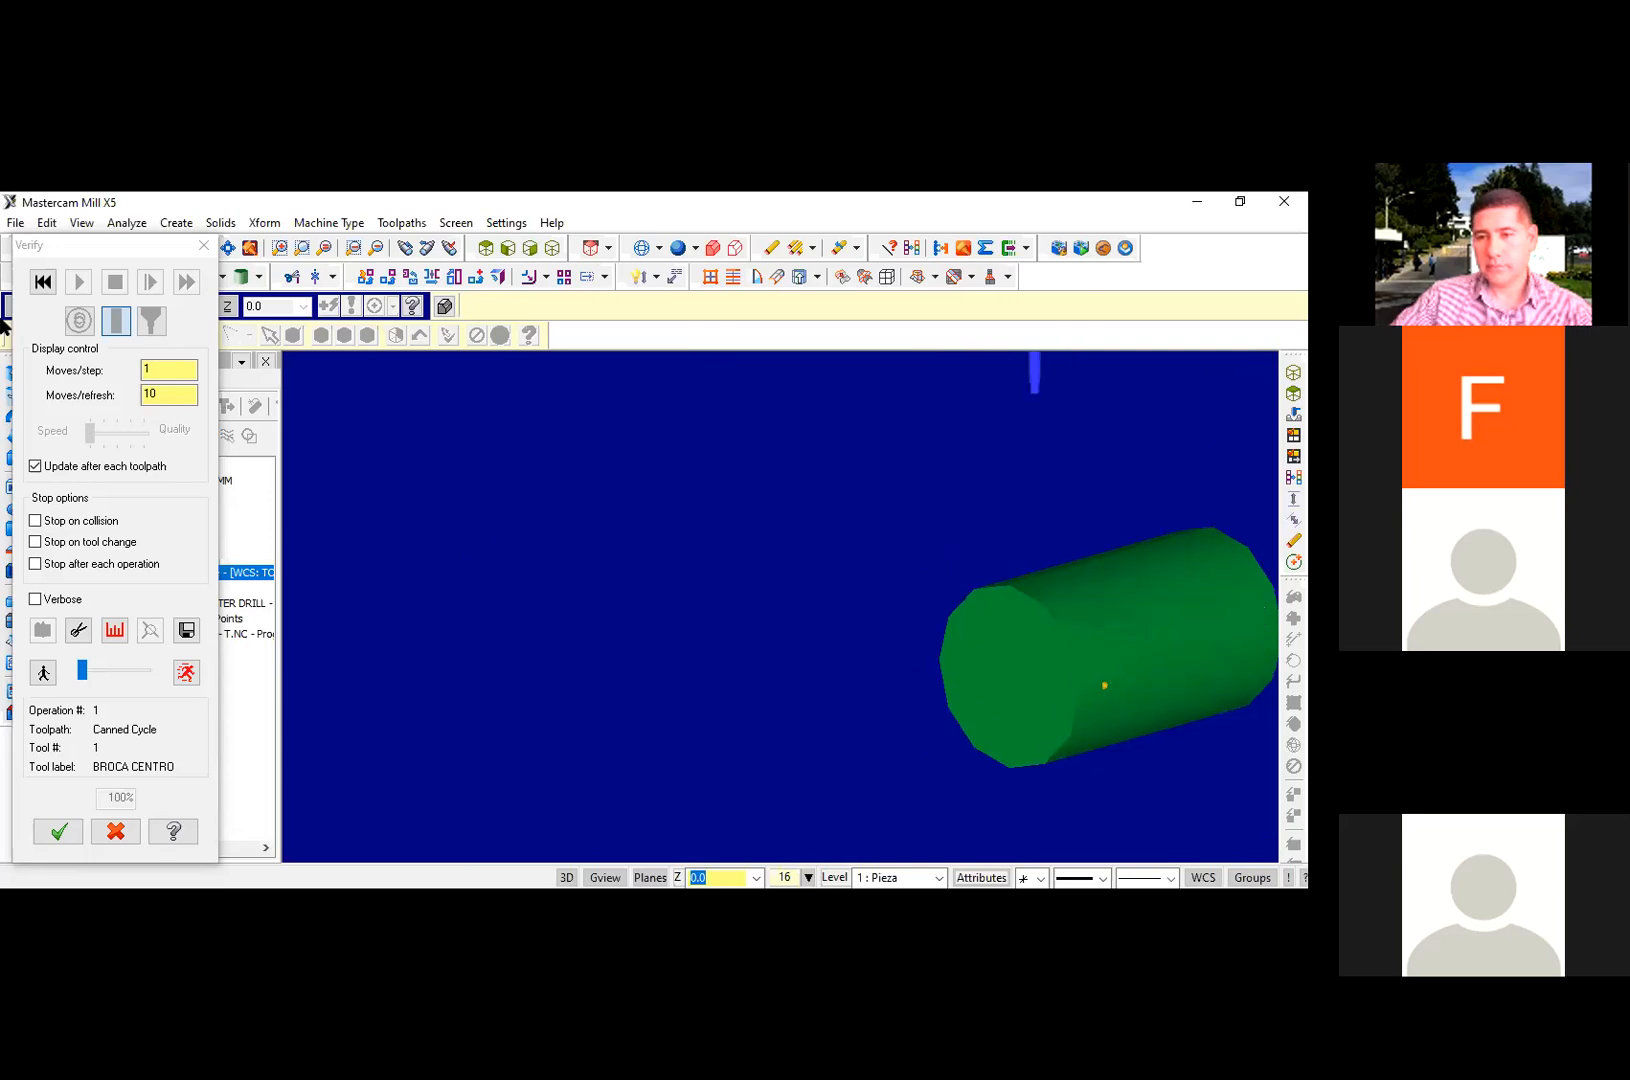
{"action": "left_click", "coordinate": [79, 282]}
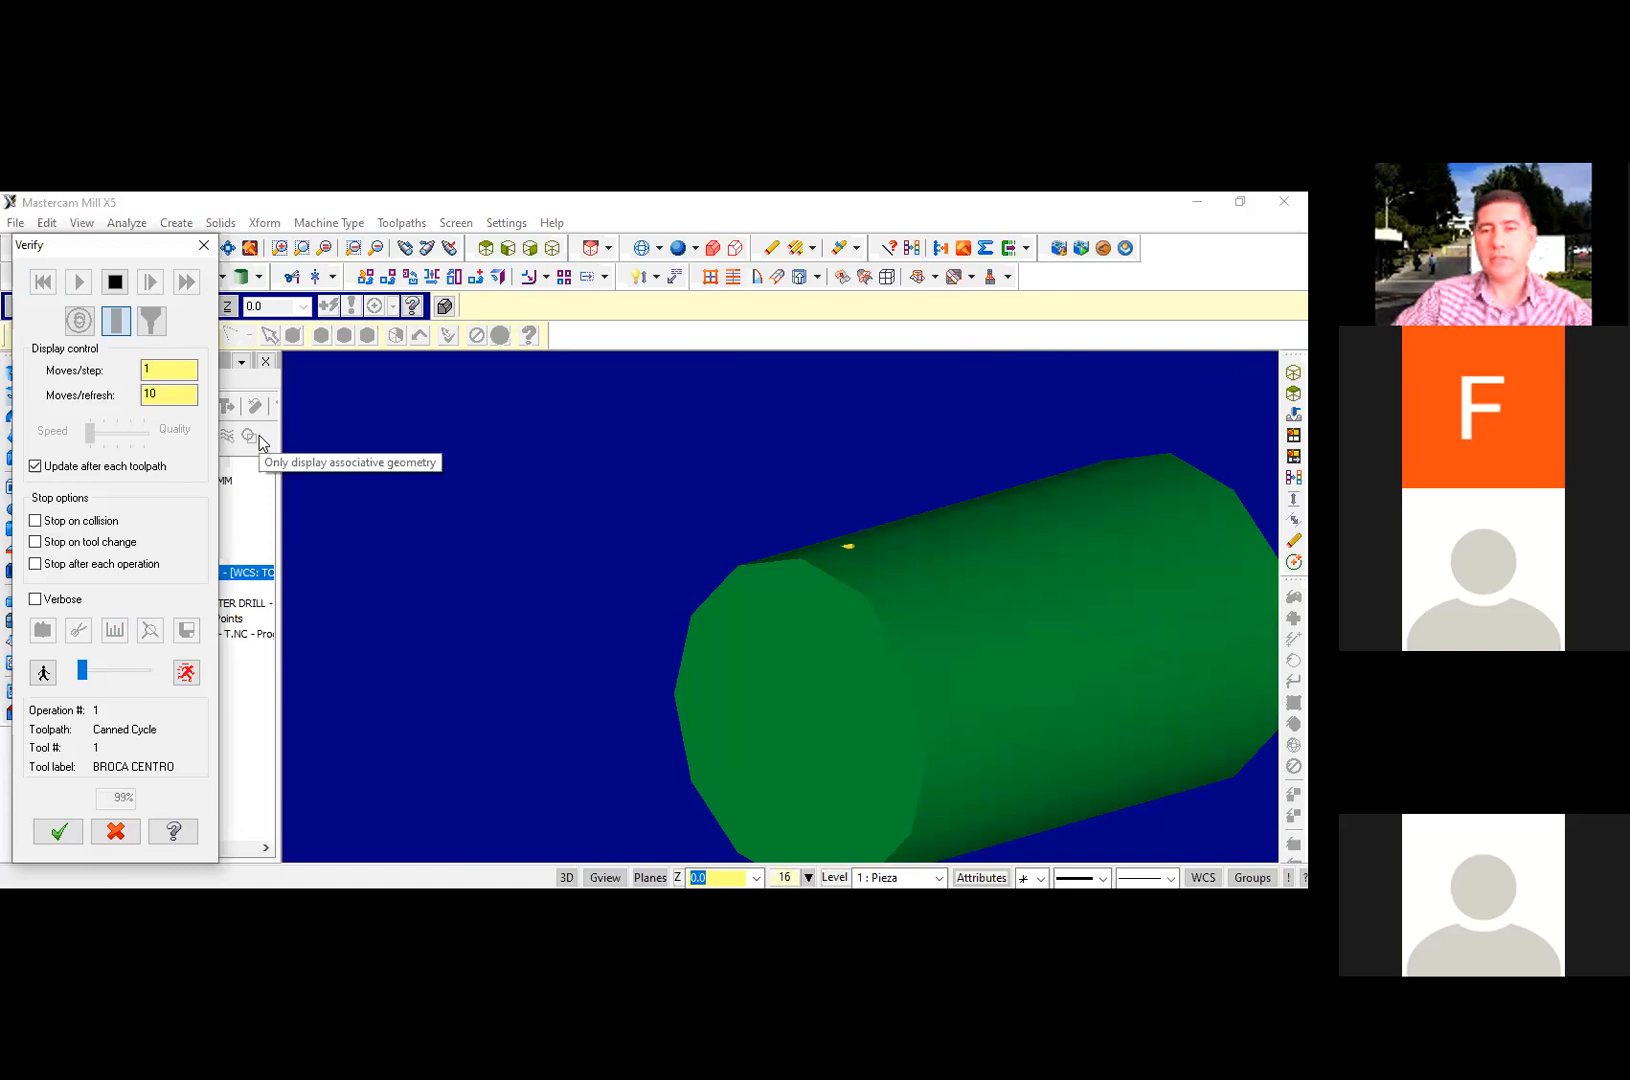
{"action": "left_click", "coordinate": [60, 835]}
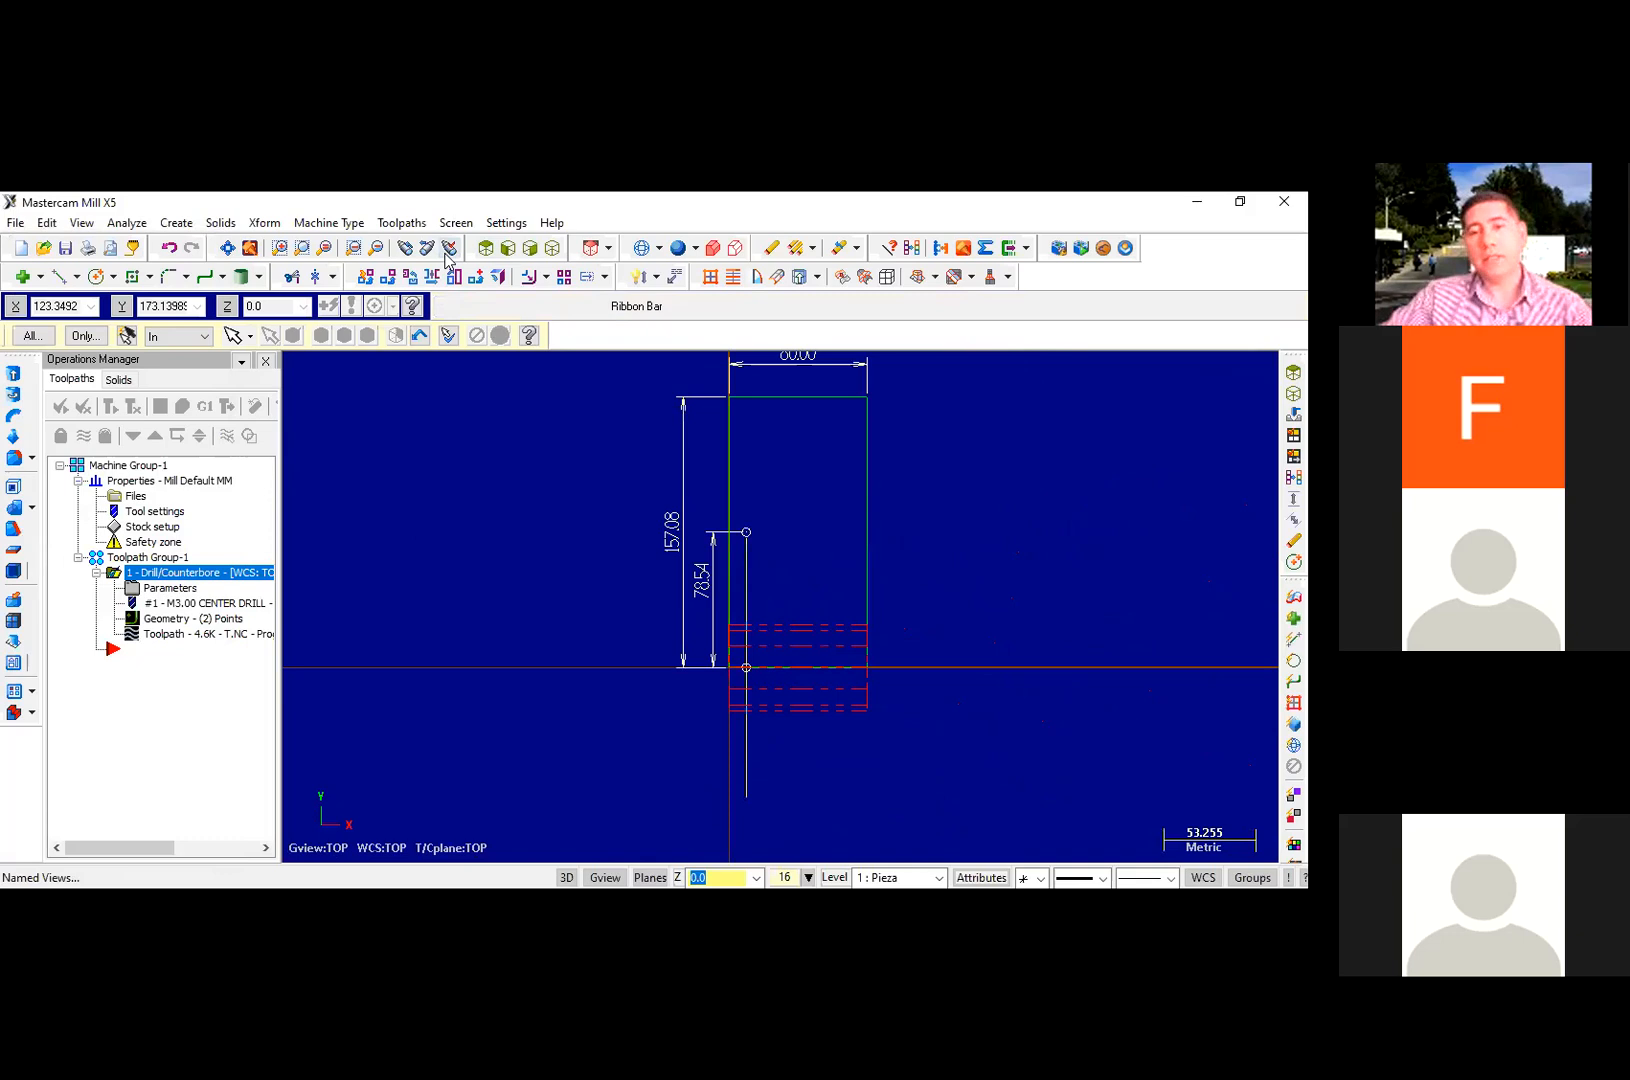
Step: Create a second drill toolpath reusing the last operation's two drill points
{"action": "left_click", "coordinate": [384, 228]}
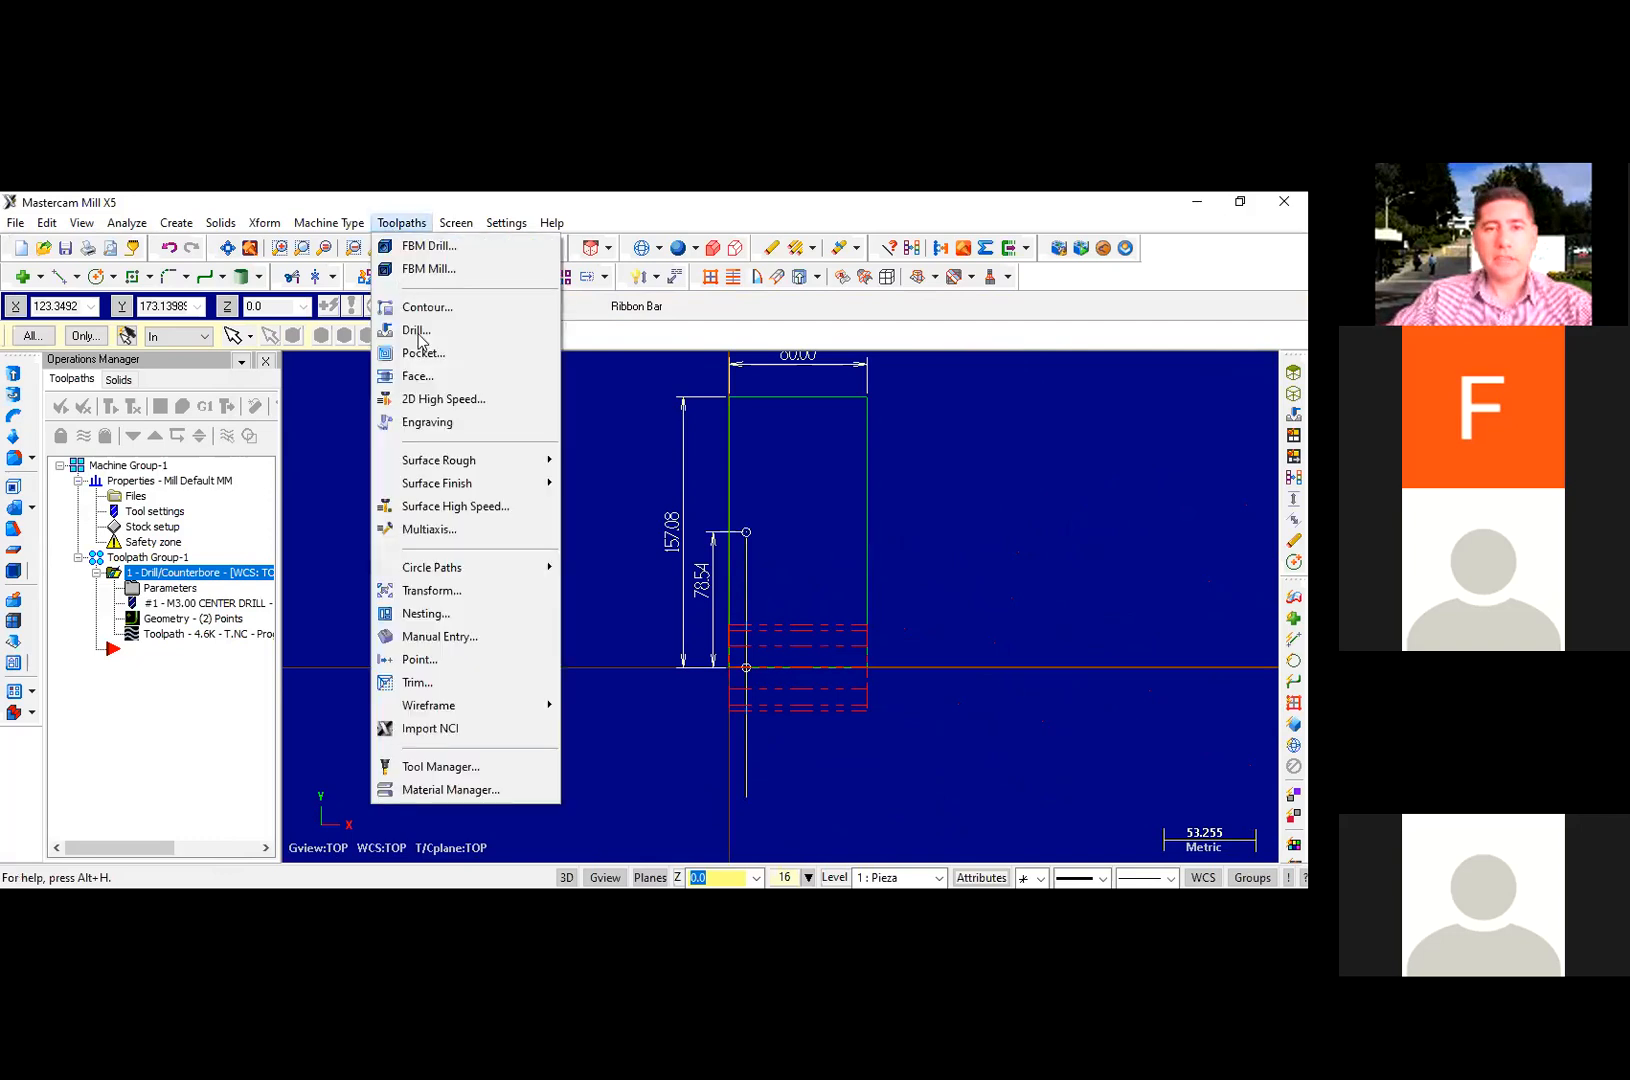
{"action": "left_click", "coordinate": [418, 325]}
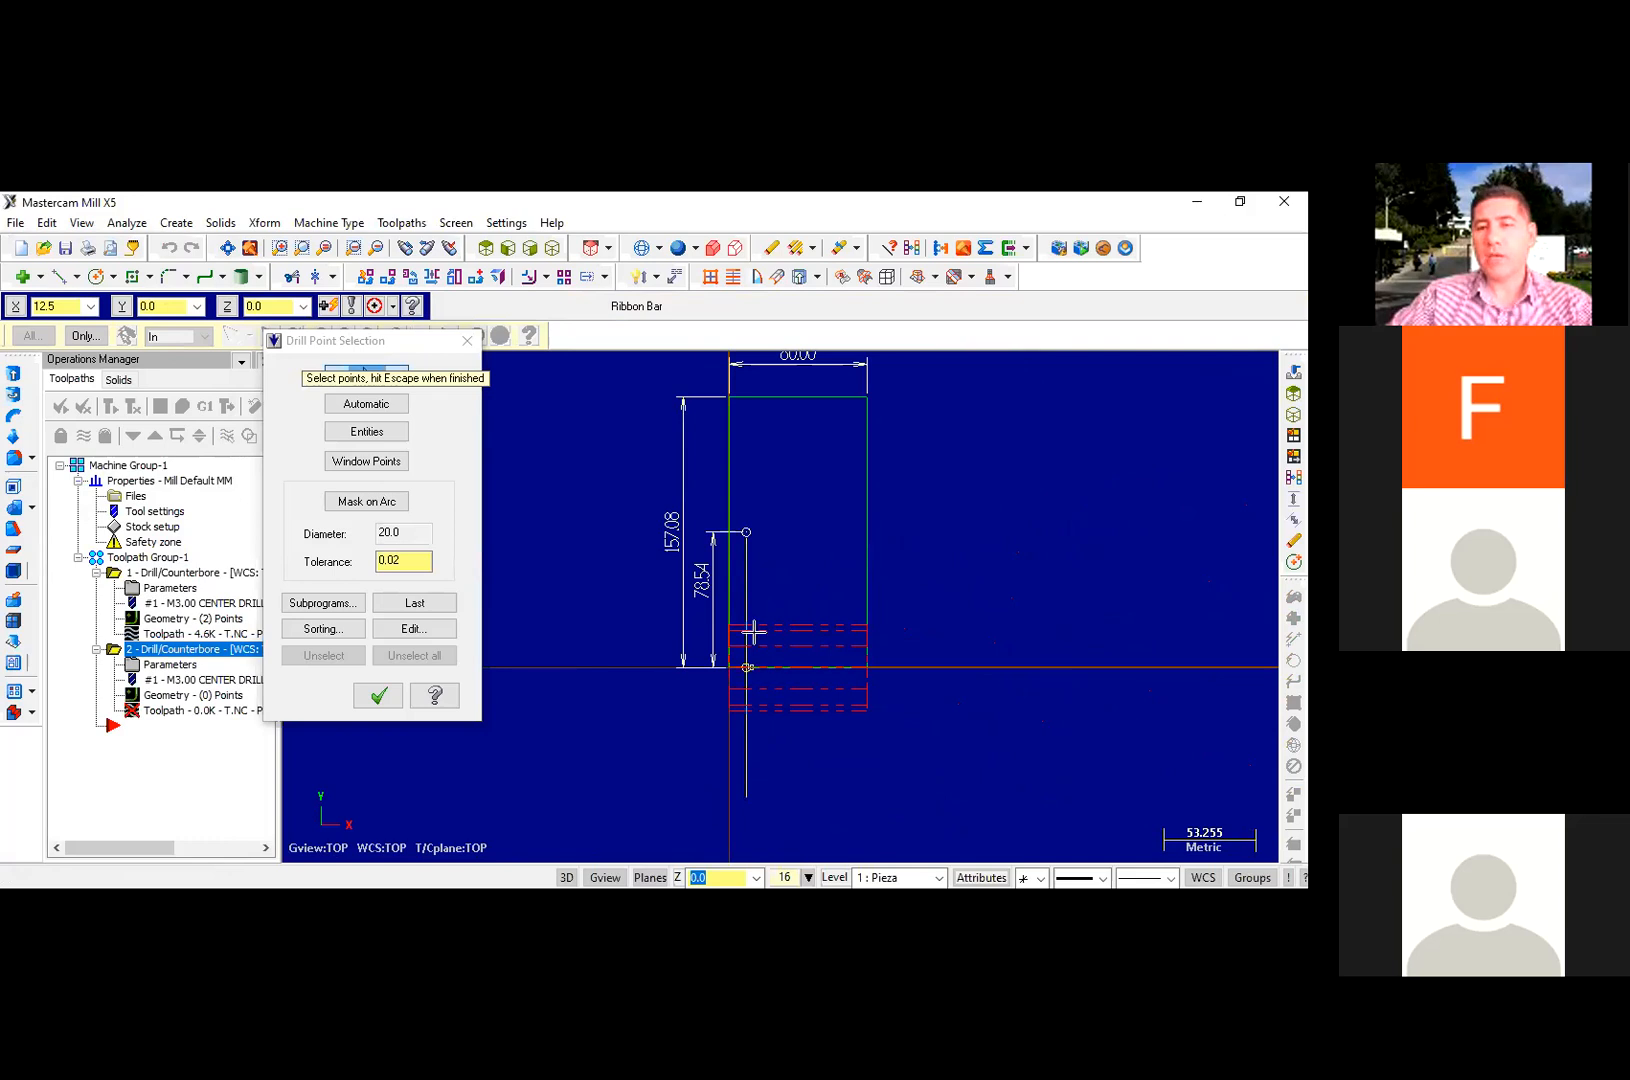
{"action": "left_click", "coordinate": [435, 606]}
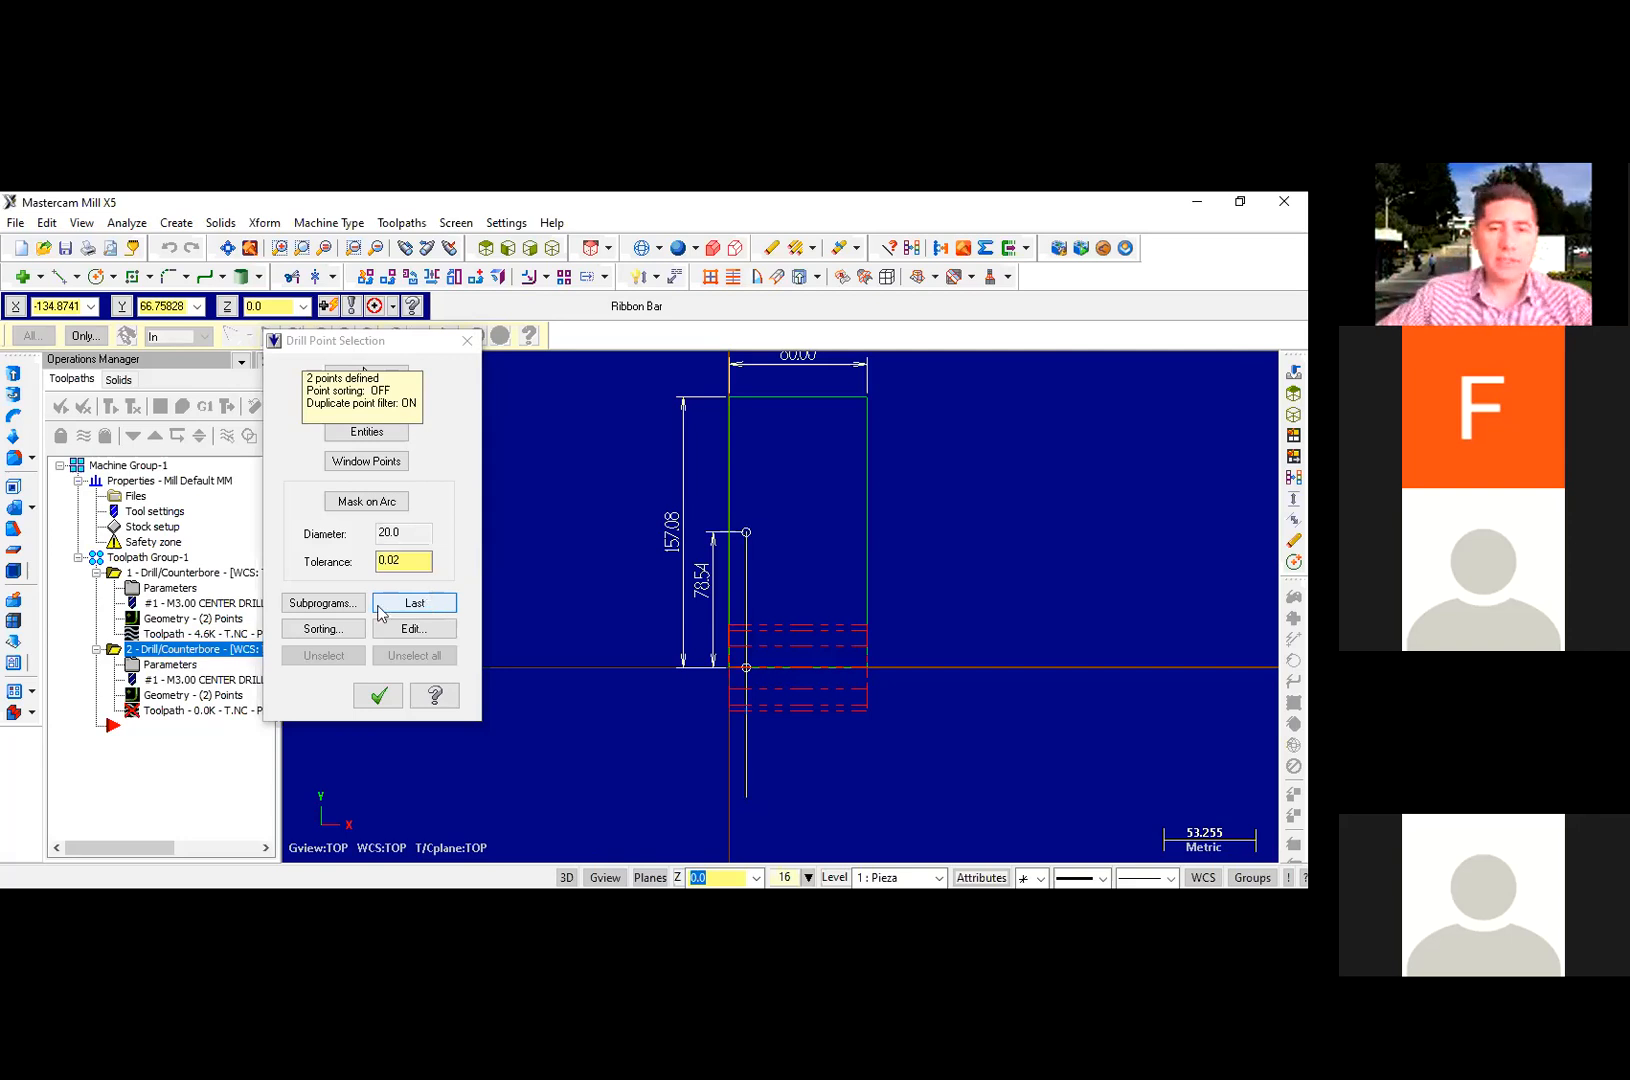
{"action": "left_click", "coordinate": [366, 699]}
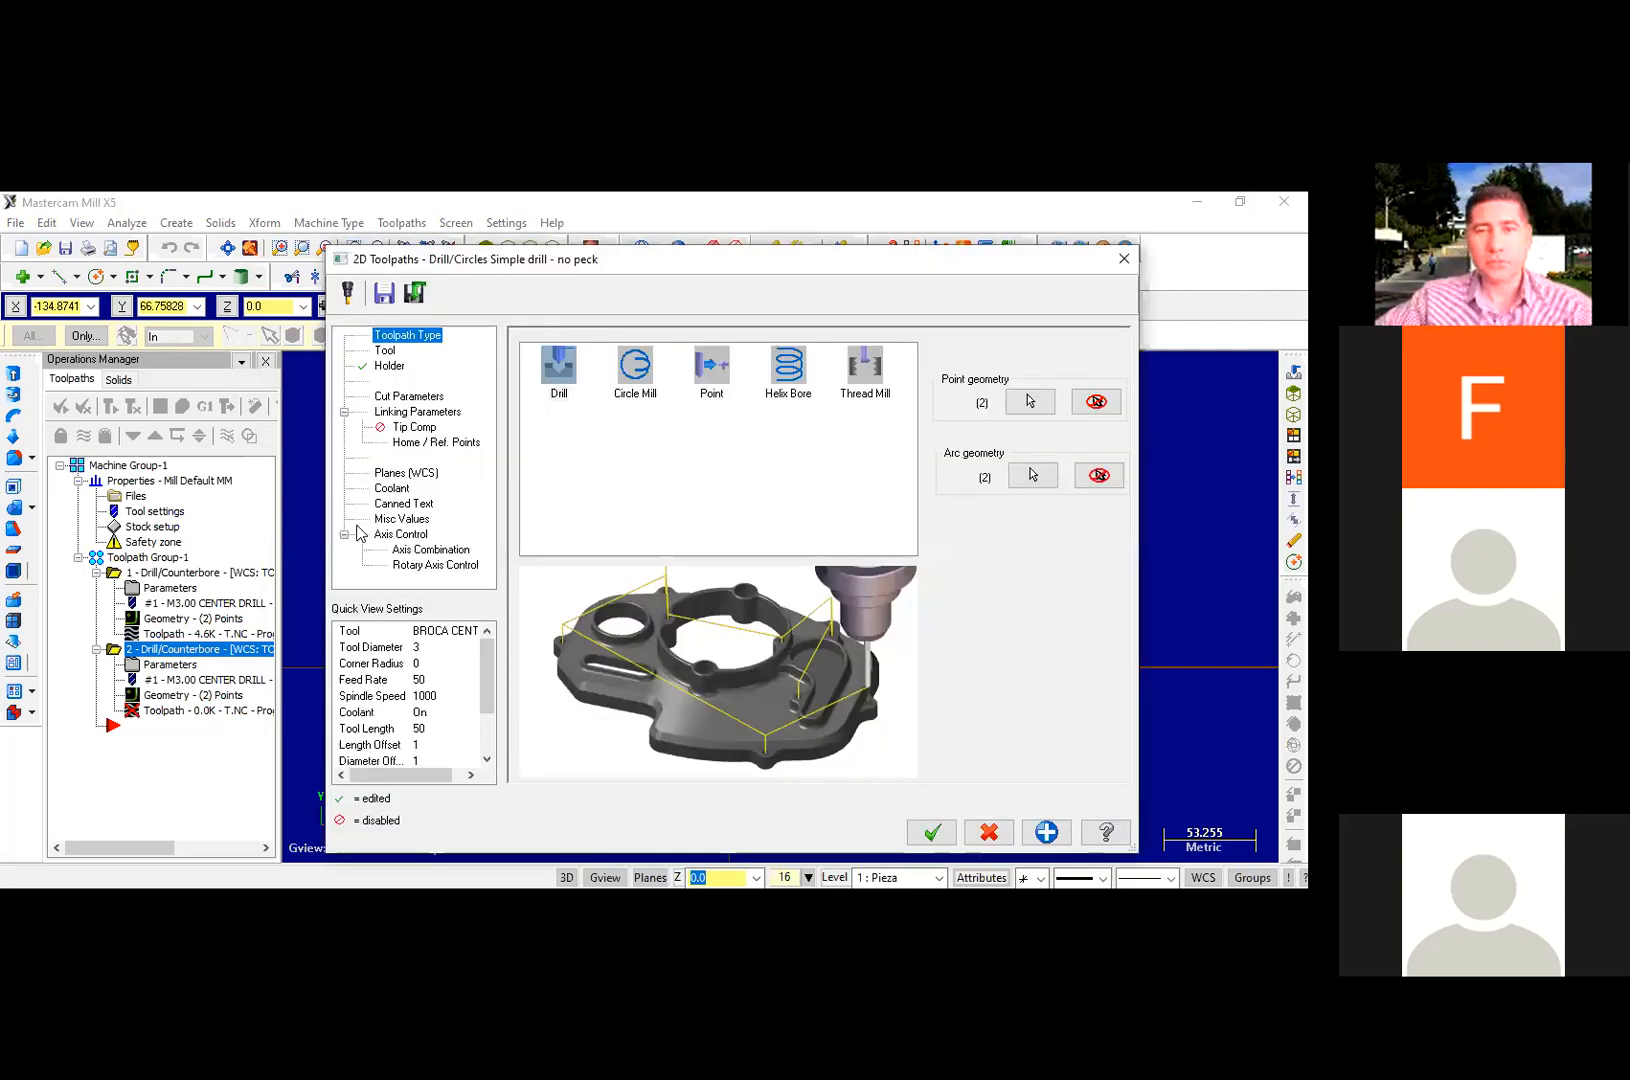
Step: Create a new drill tool for the second operation with a 5 mm diameter and 45 mm overall length
{"action": "left_click", "coordinate": [392, 354]}
{"action": "right_click", "coordinate": [546, 427]}
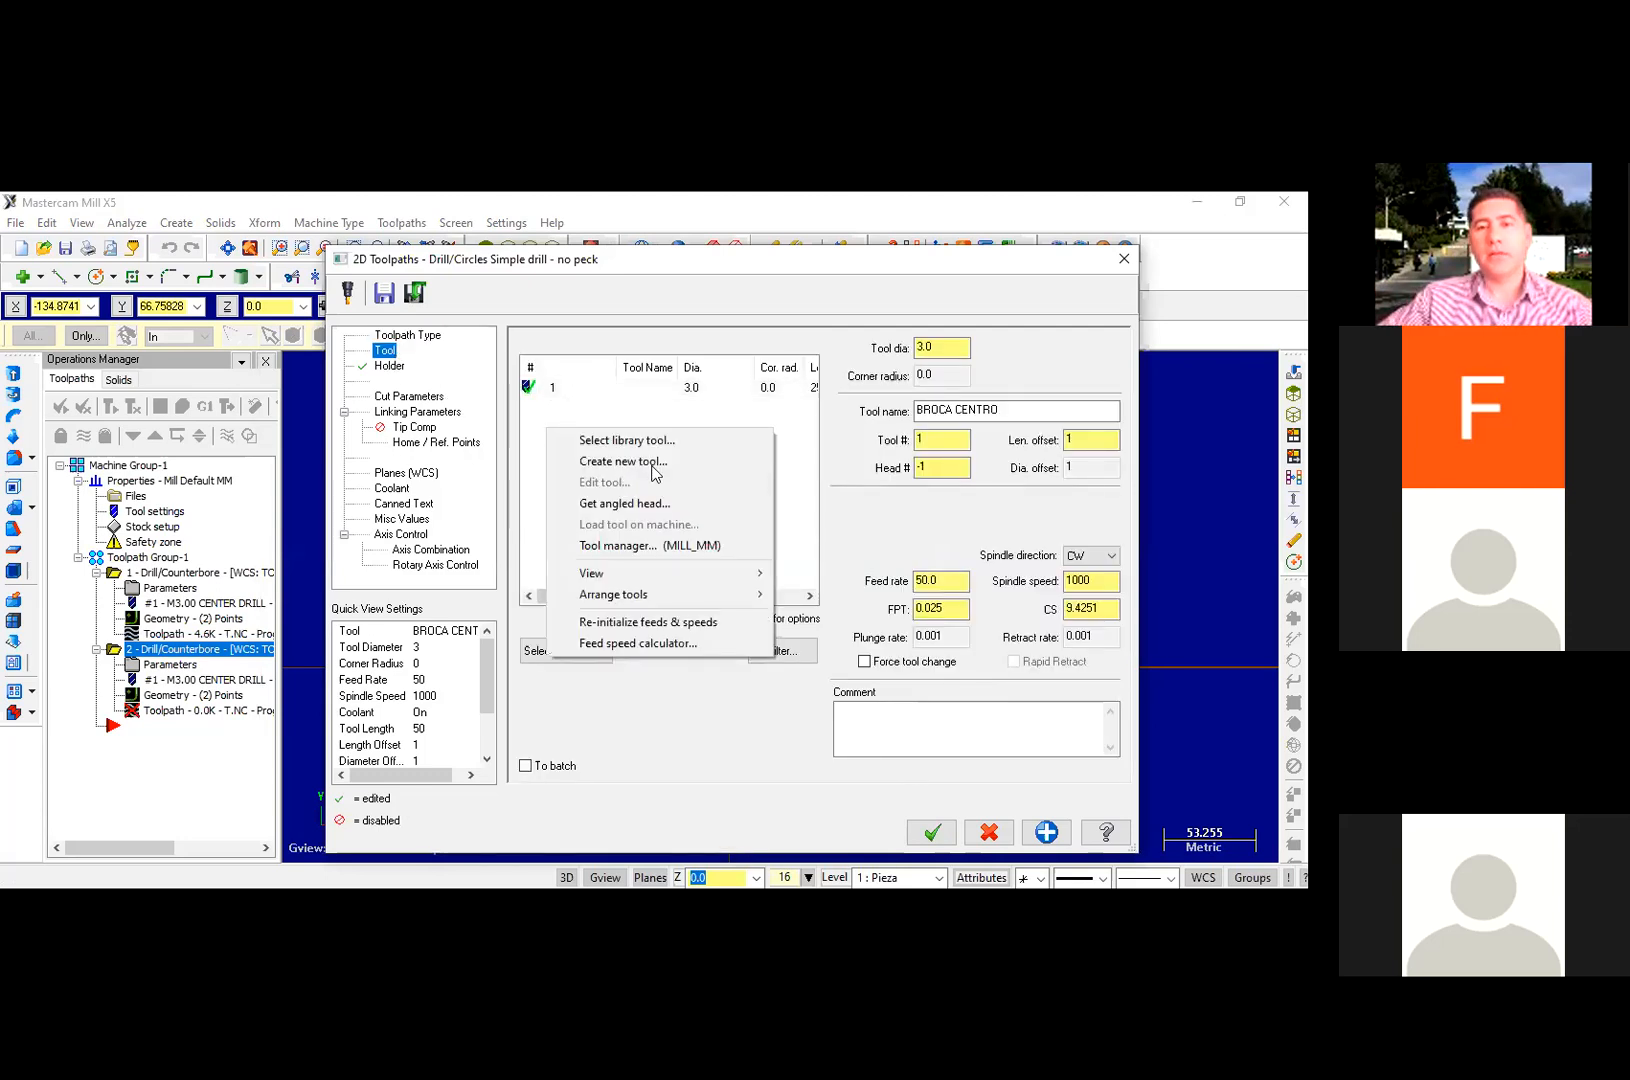
{"action": "left_click", "coordinate": [622, 461]}
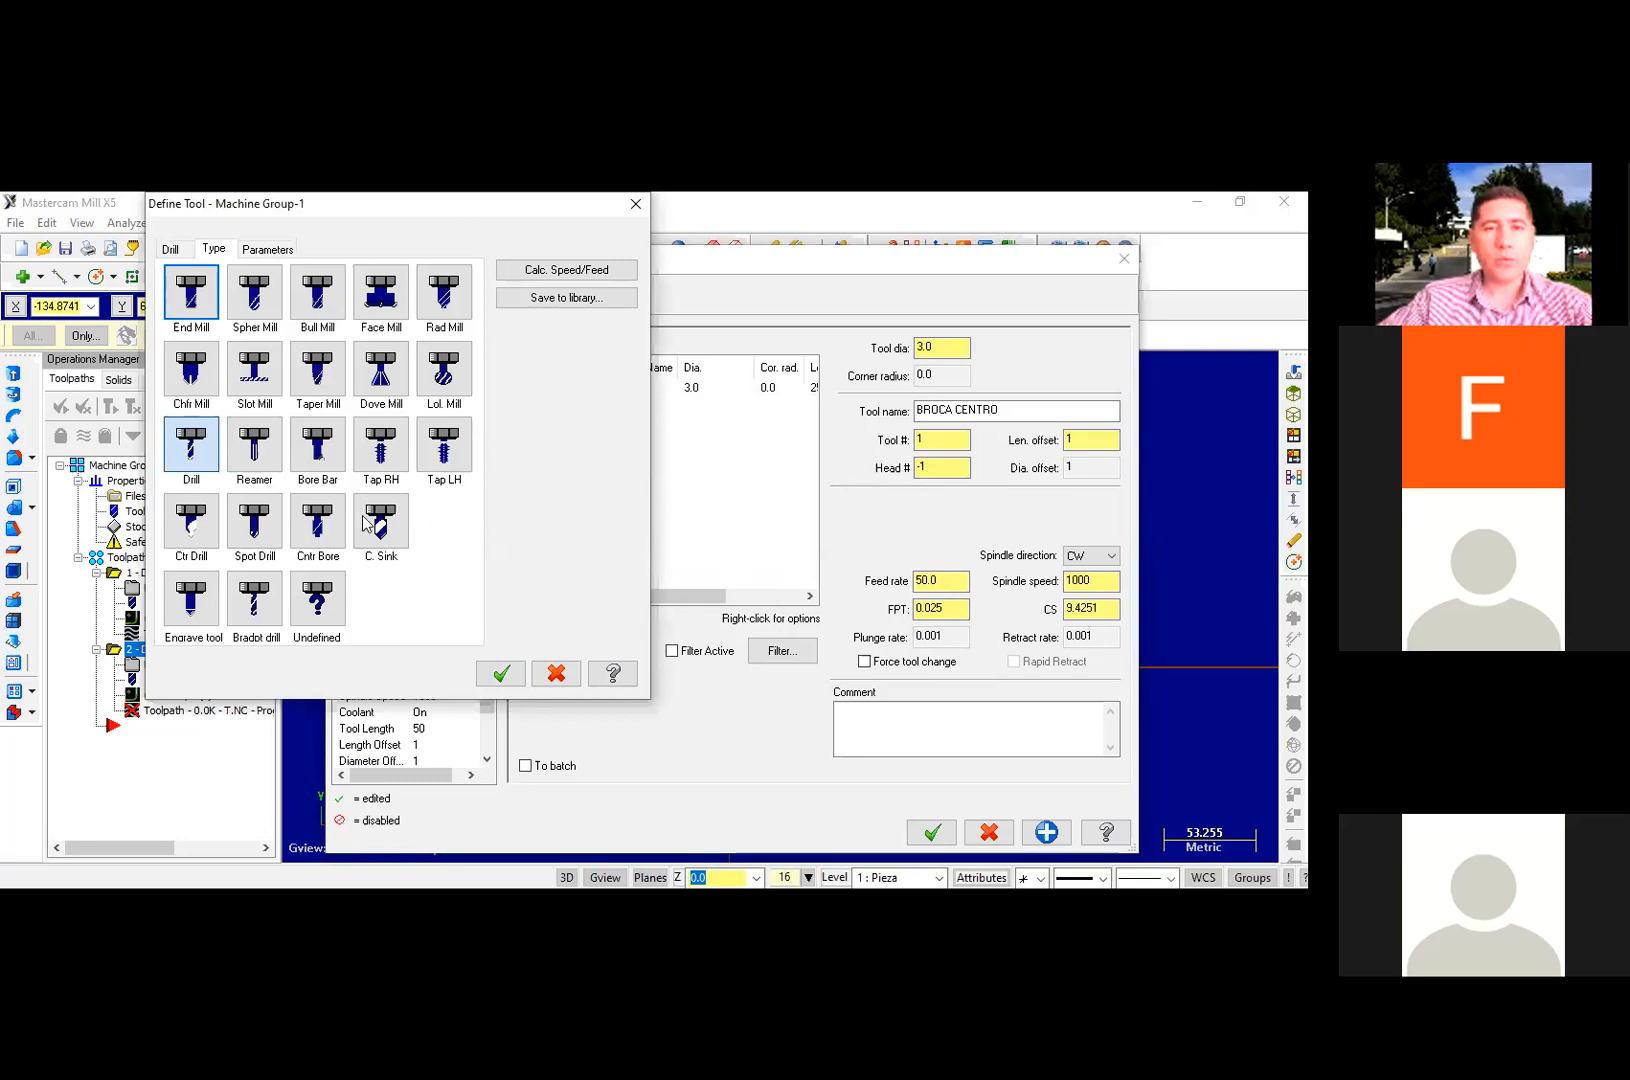
{"action": "left_click", "coordinate": [195, 452]}
{"action": "type", "text": "5"}
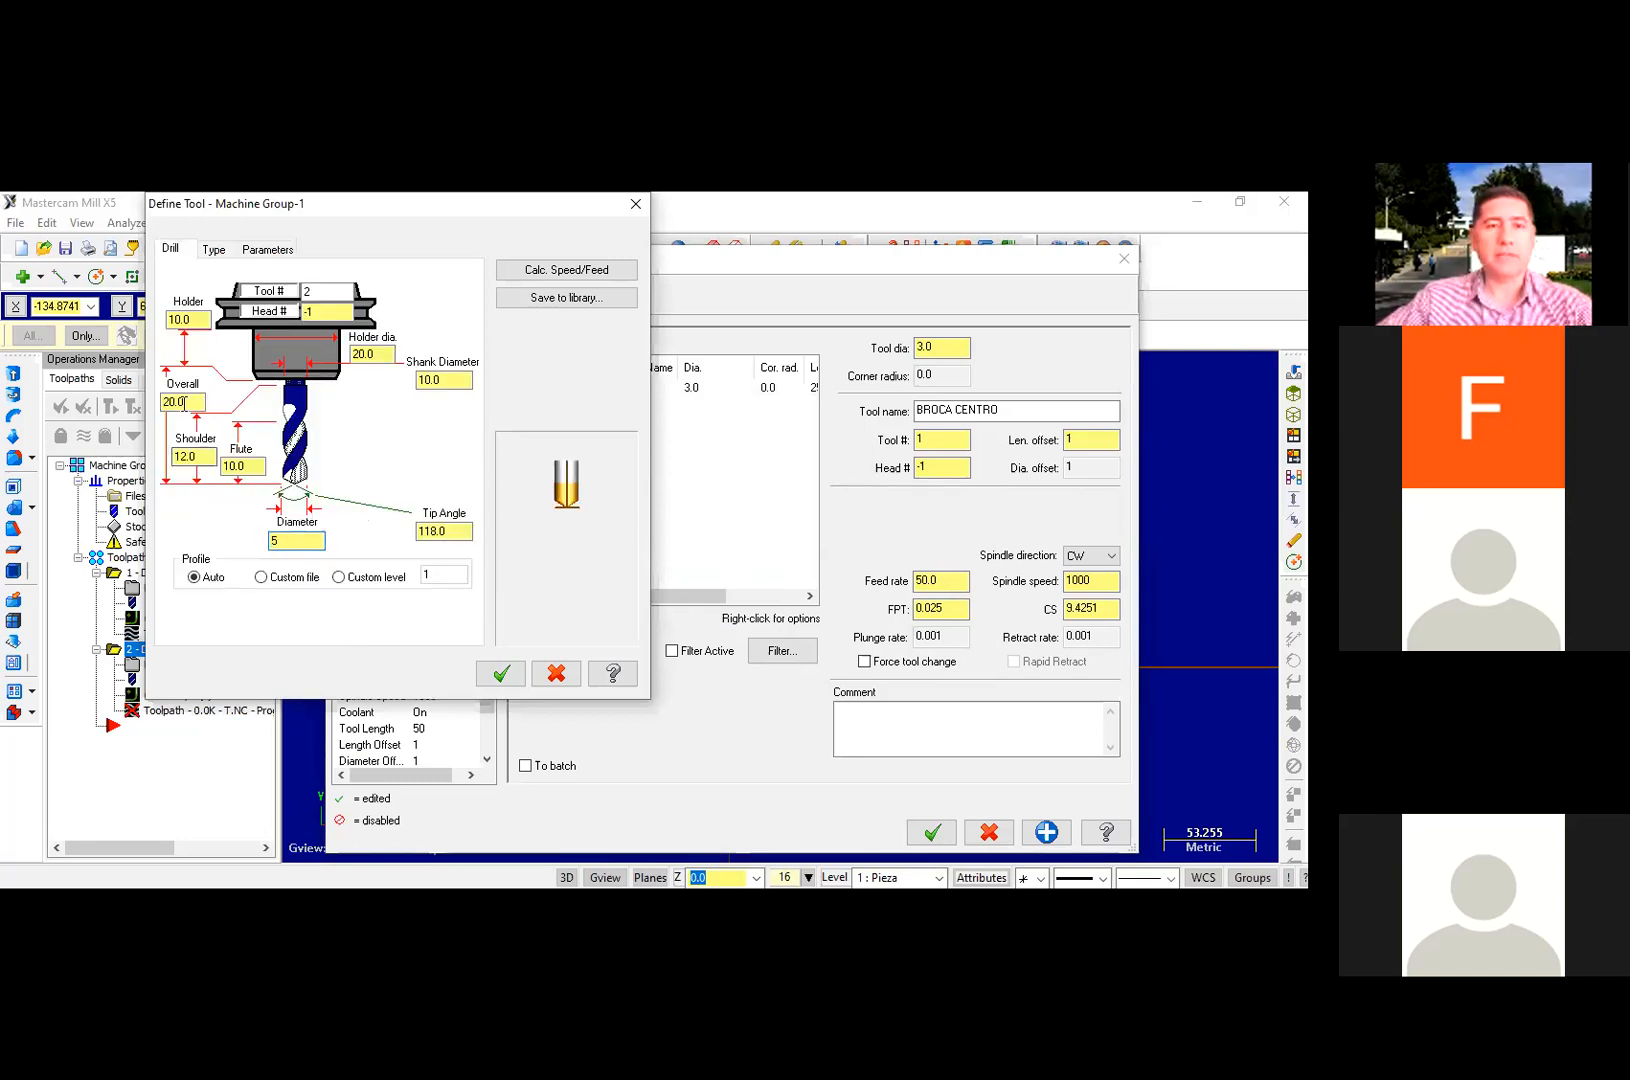
{"action": "key", "text": "Tab"}
{"action": "type", "text": "45"}
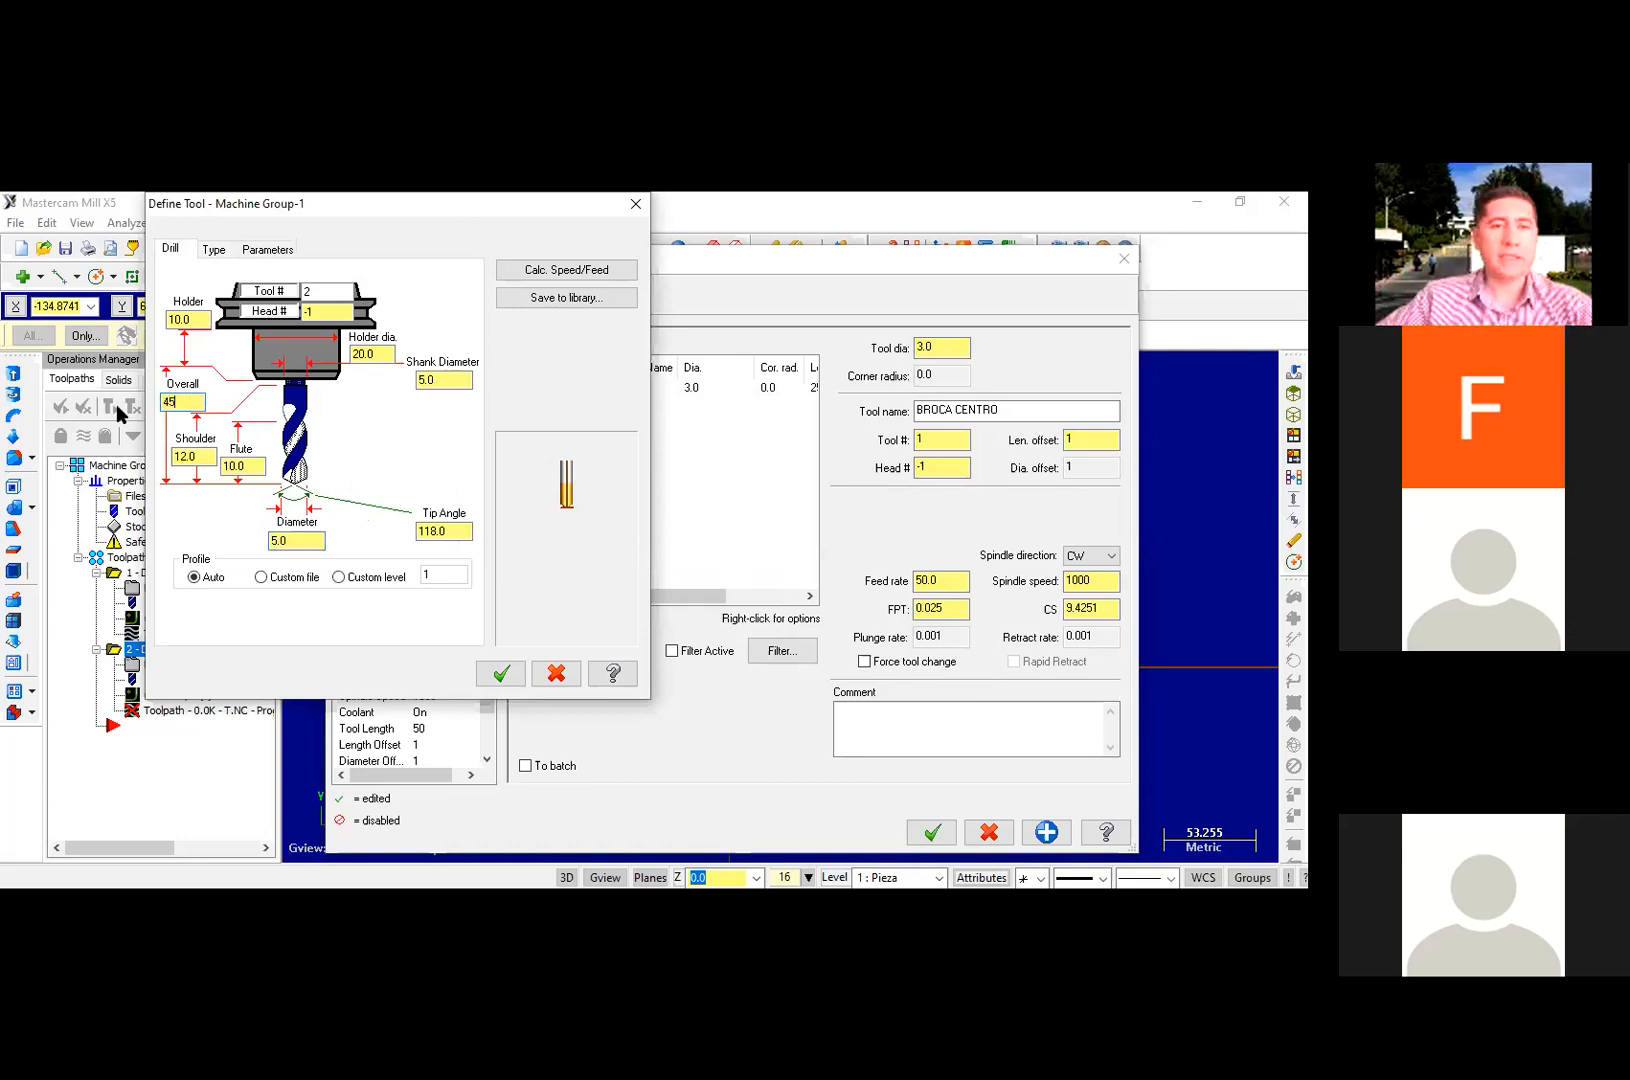
Step: Set the new drill's shoulder length to 40 mm and flute length to 35 mm, and accept the tool definition
{"action": "left_click", "coordinate": [206, 455]}
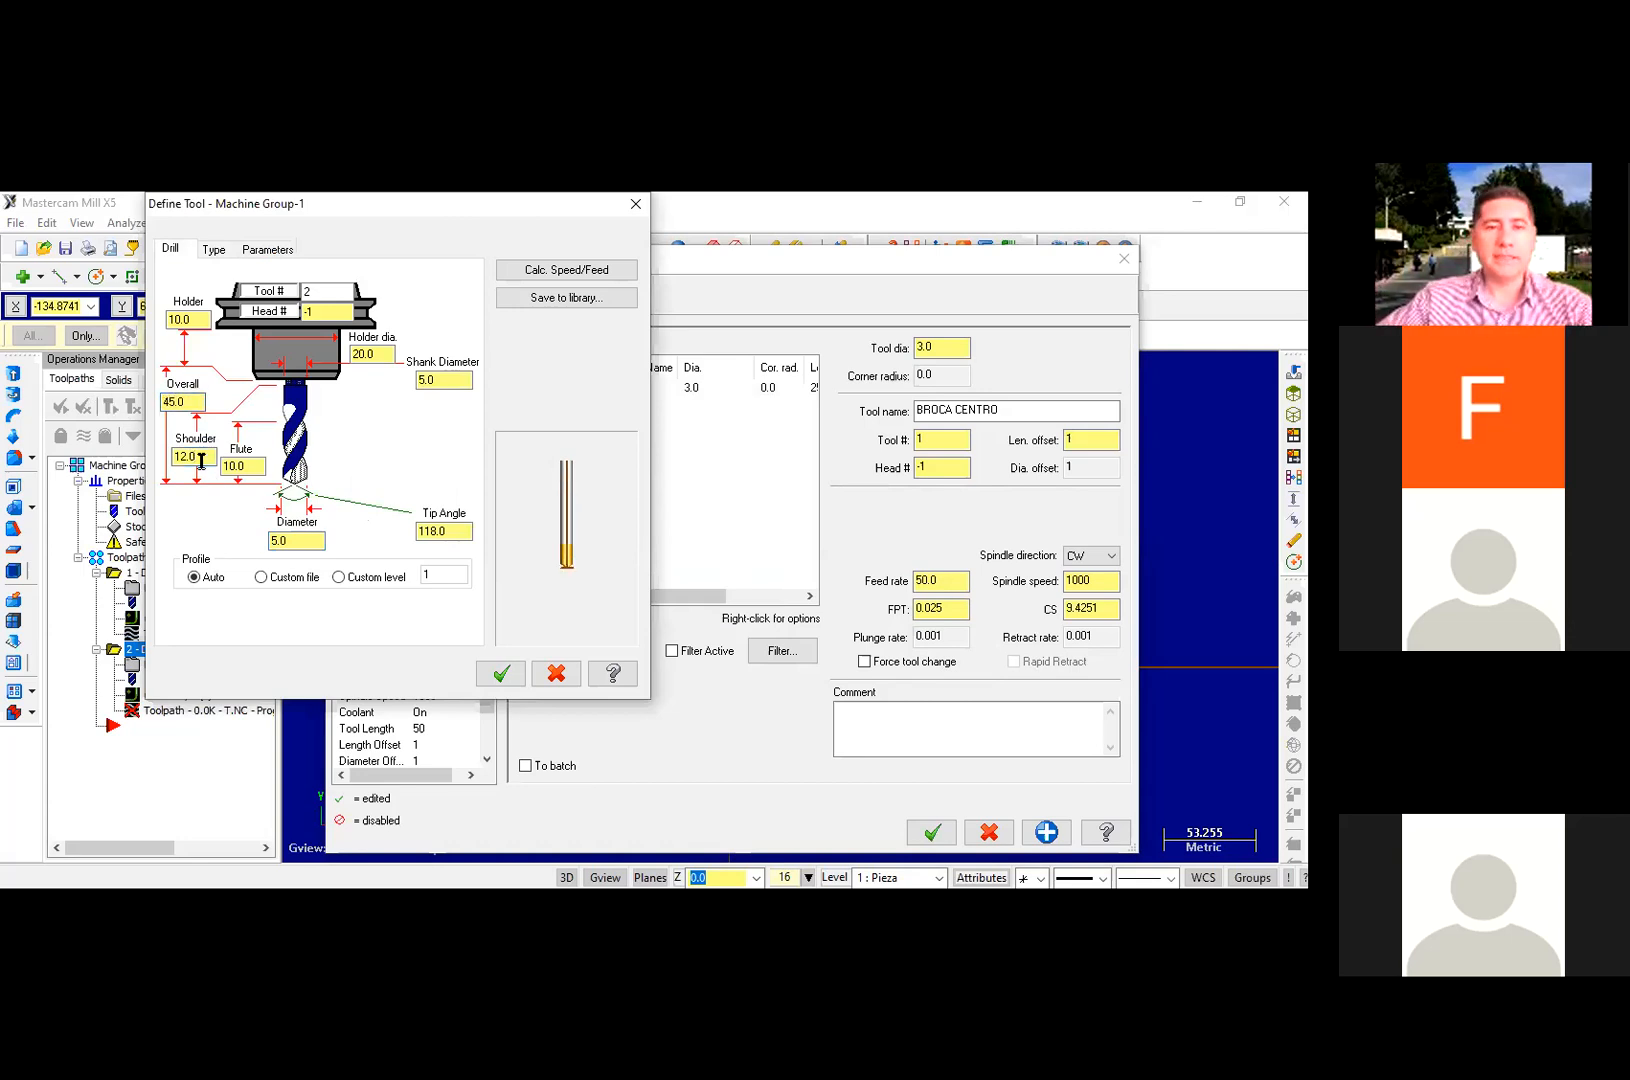
{"action": "double_click", "coordinate": [195, 456]}
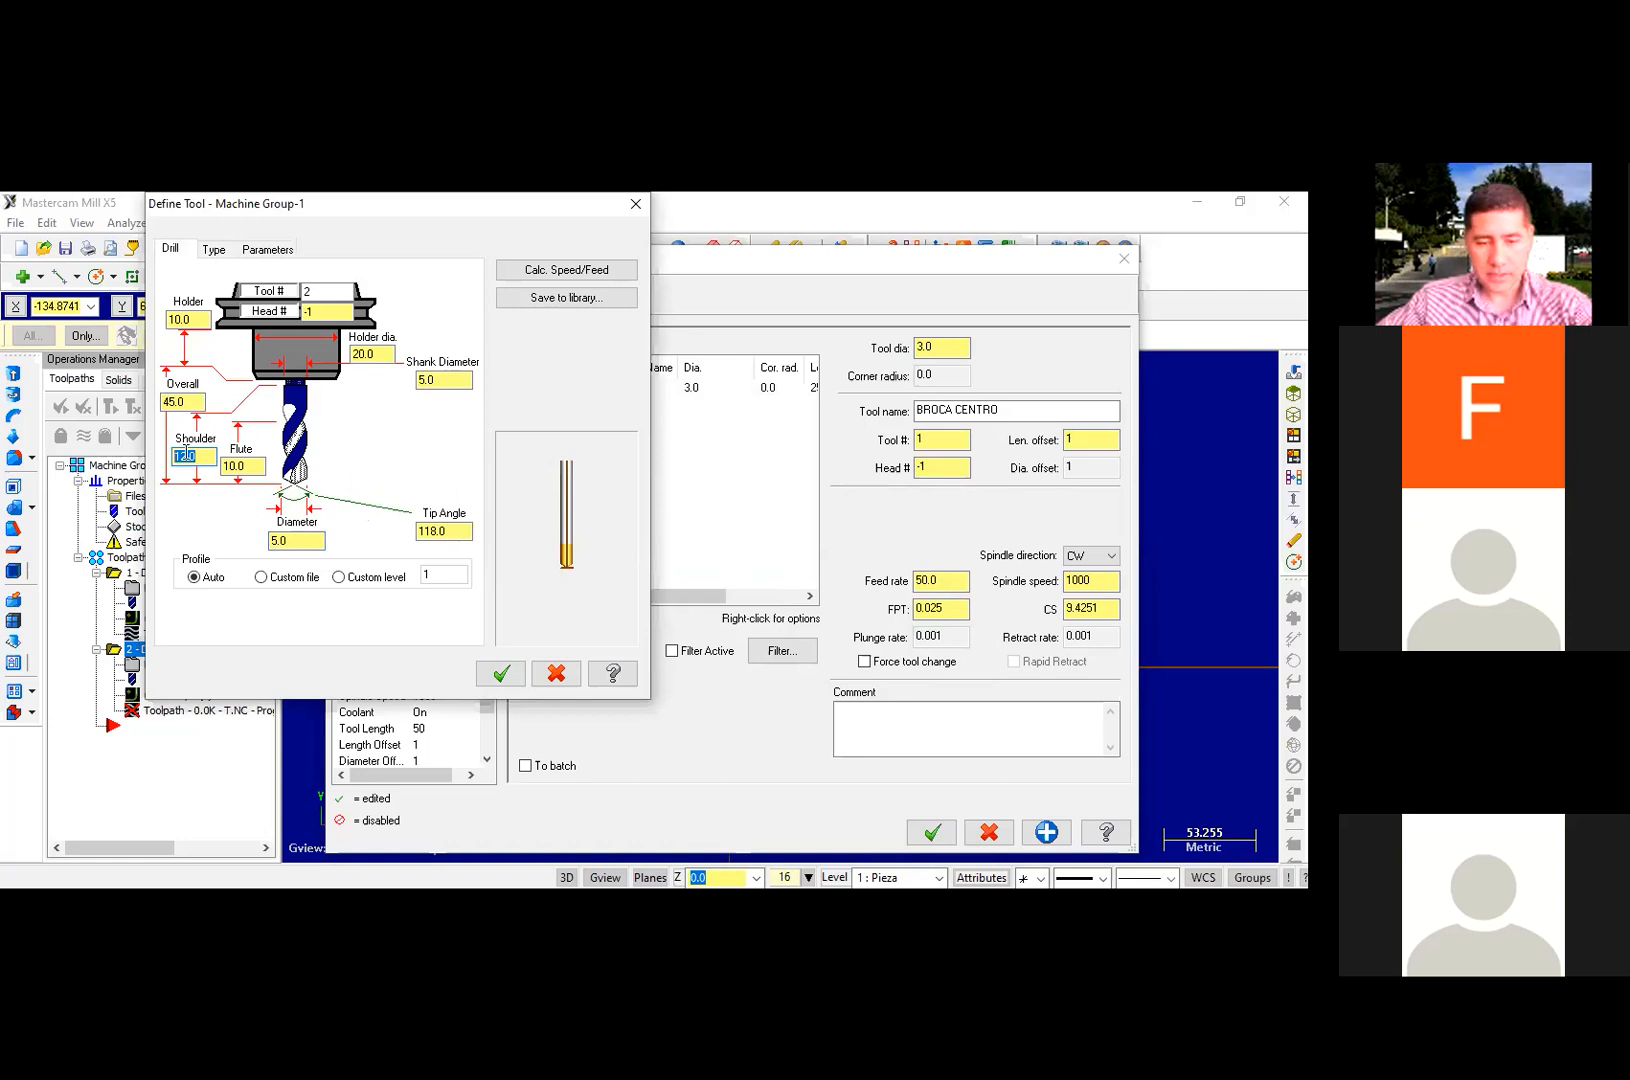
{"action": "type", "text": "40"}
{"action": "double_click", "coordinate": [240, 468]}
{"action": "type", "text": "35"}
{"action": "double_click", "coordinate": [197, 460]}
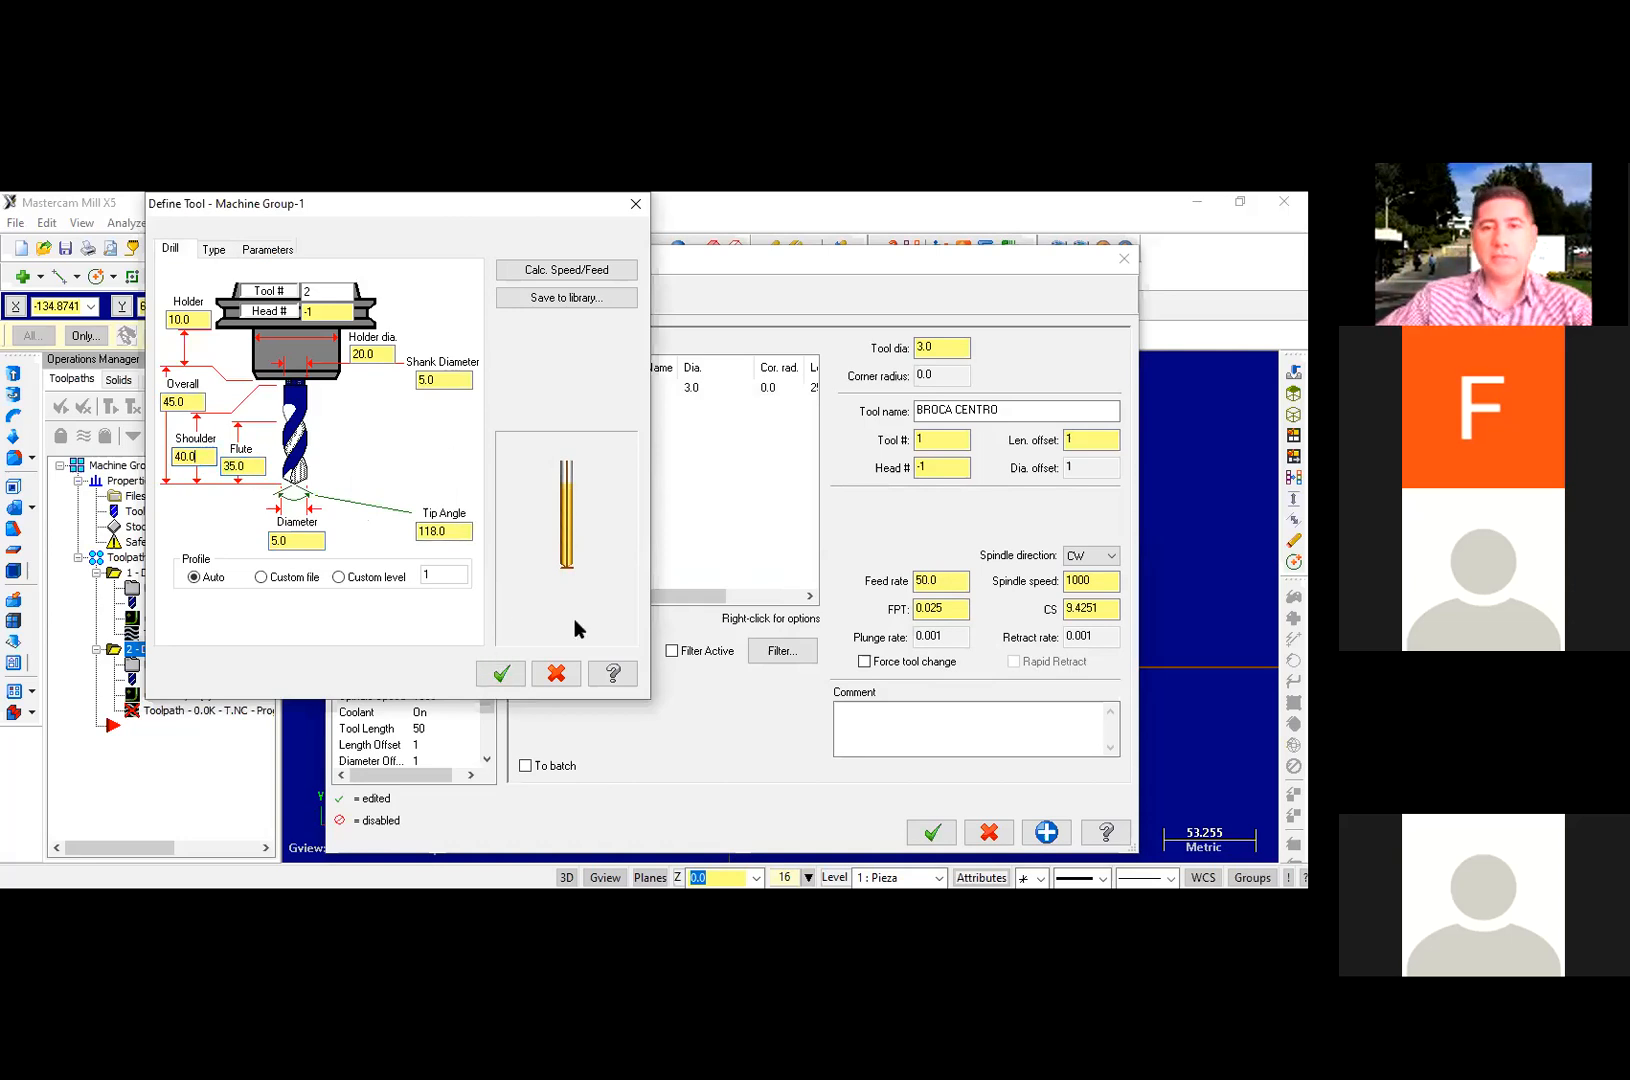
{"action": "key", "text": "Return"}
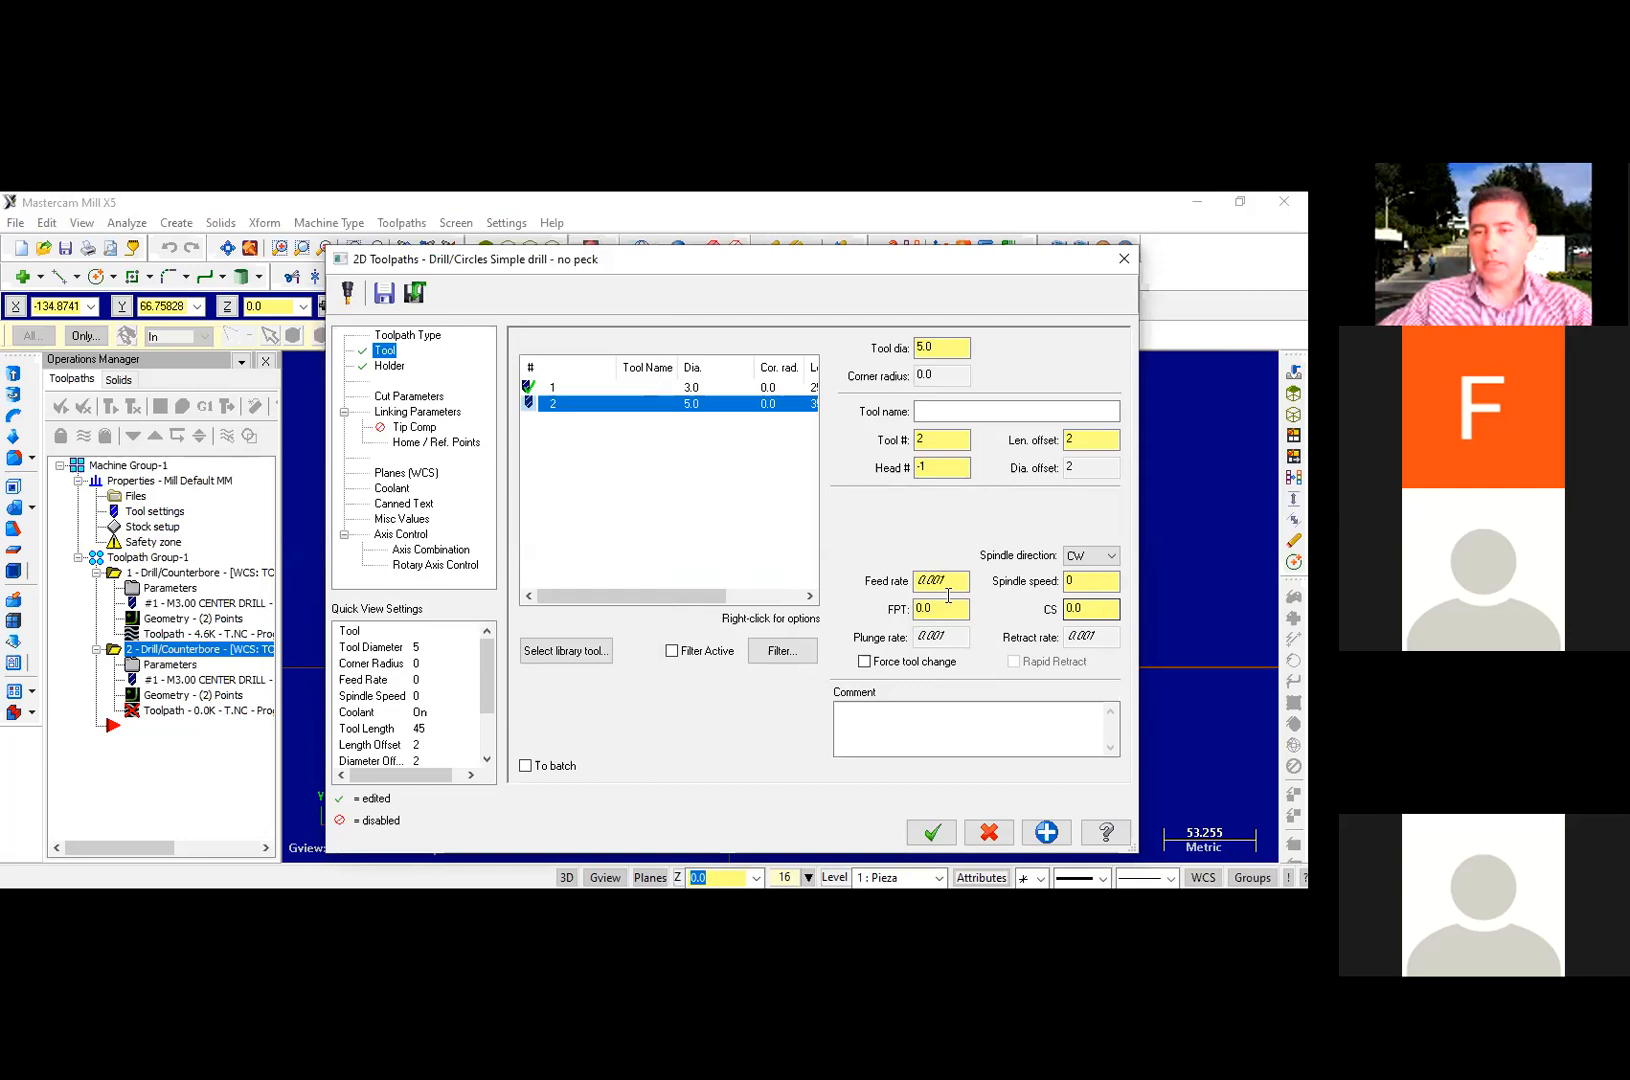
Step: Try a cutting speed (CS) of 30 for the 5 mm drill
{"action": "double_click", "coordinate": [1093, 607]}
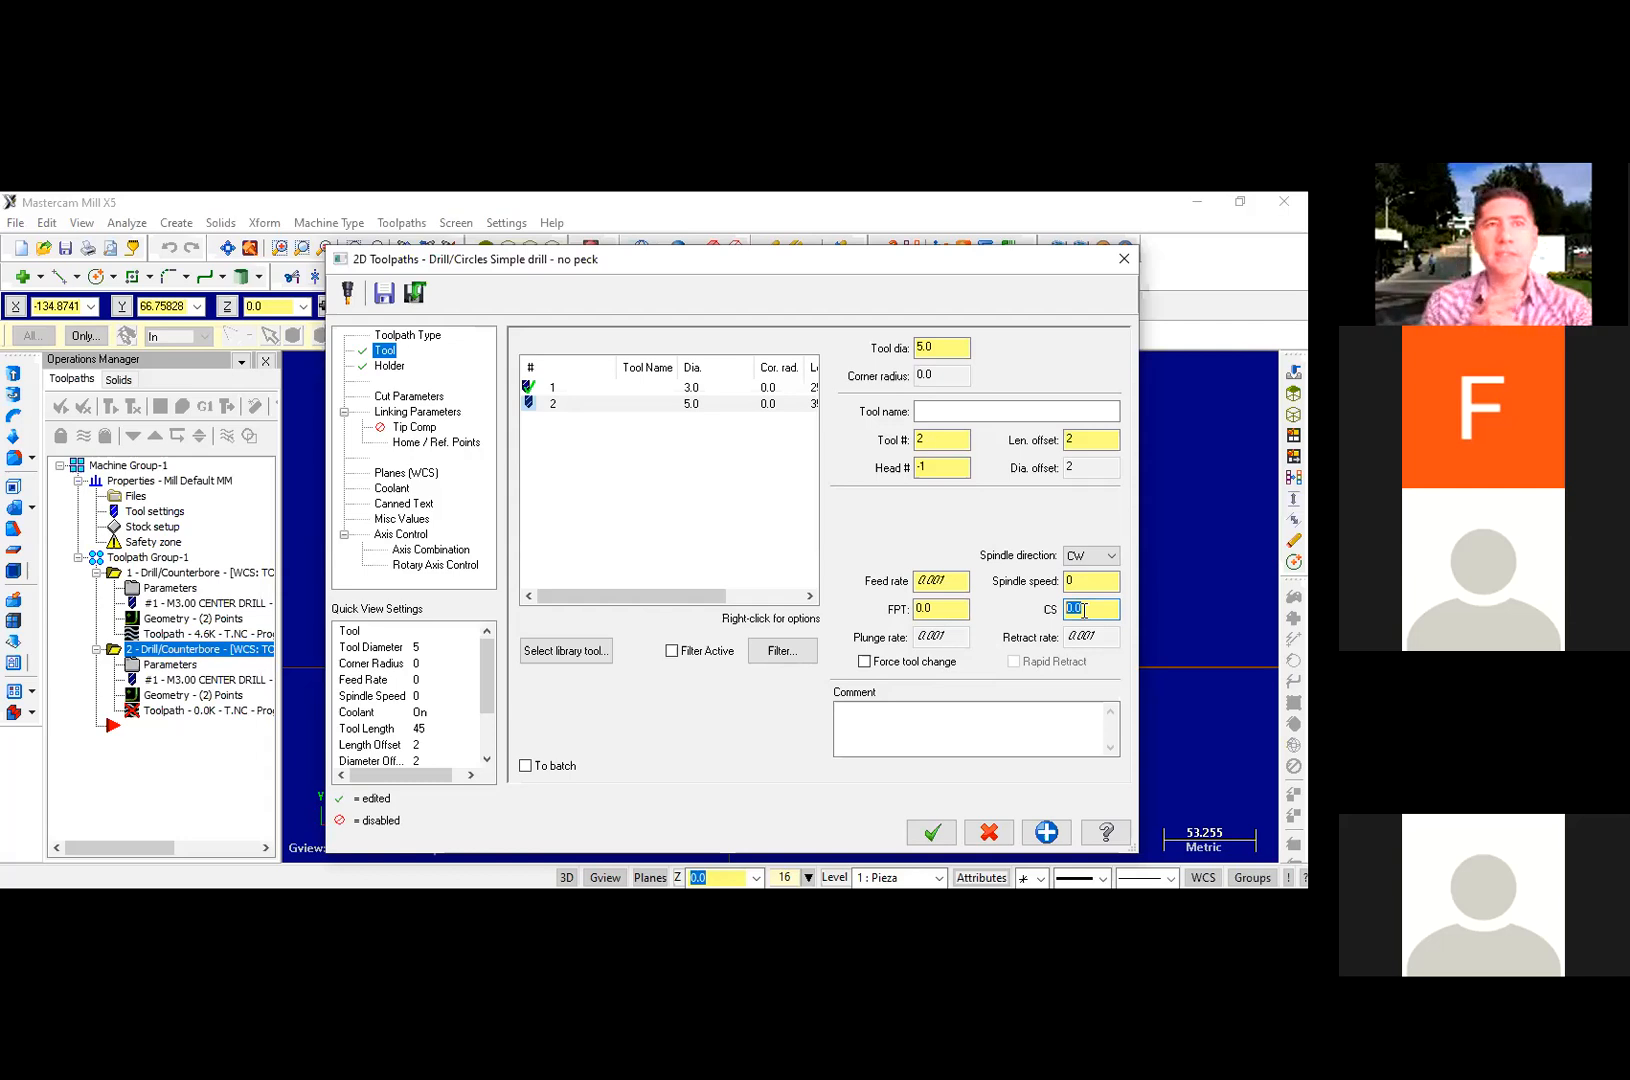
{"action": "type", "text": "30"}
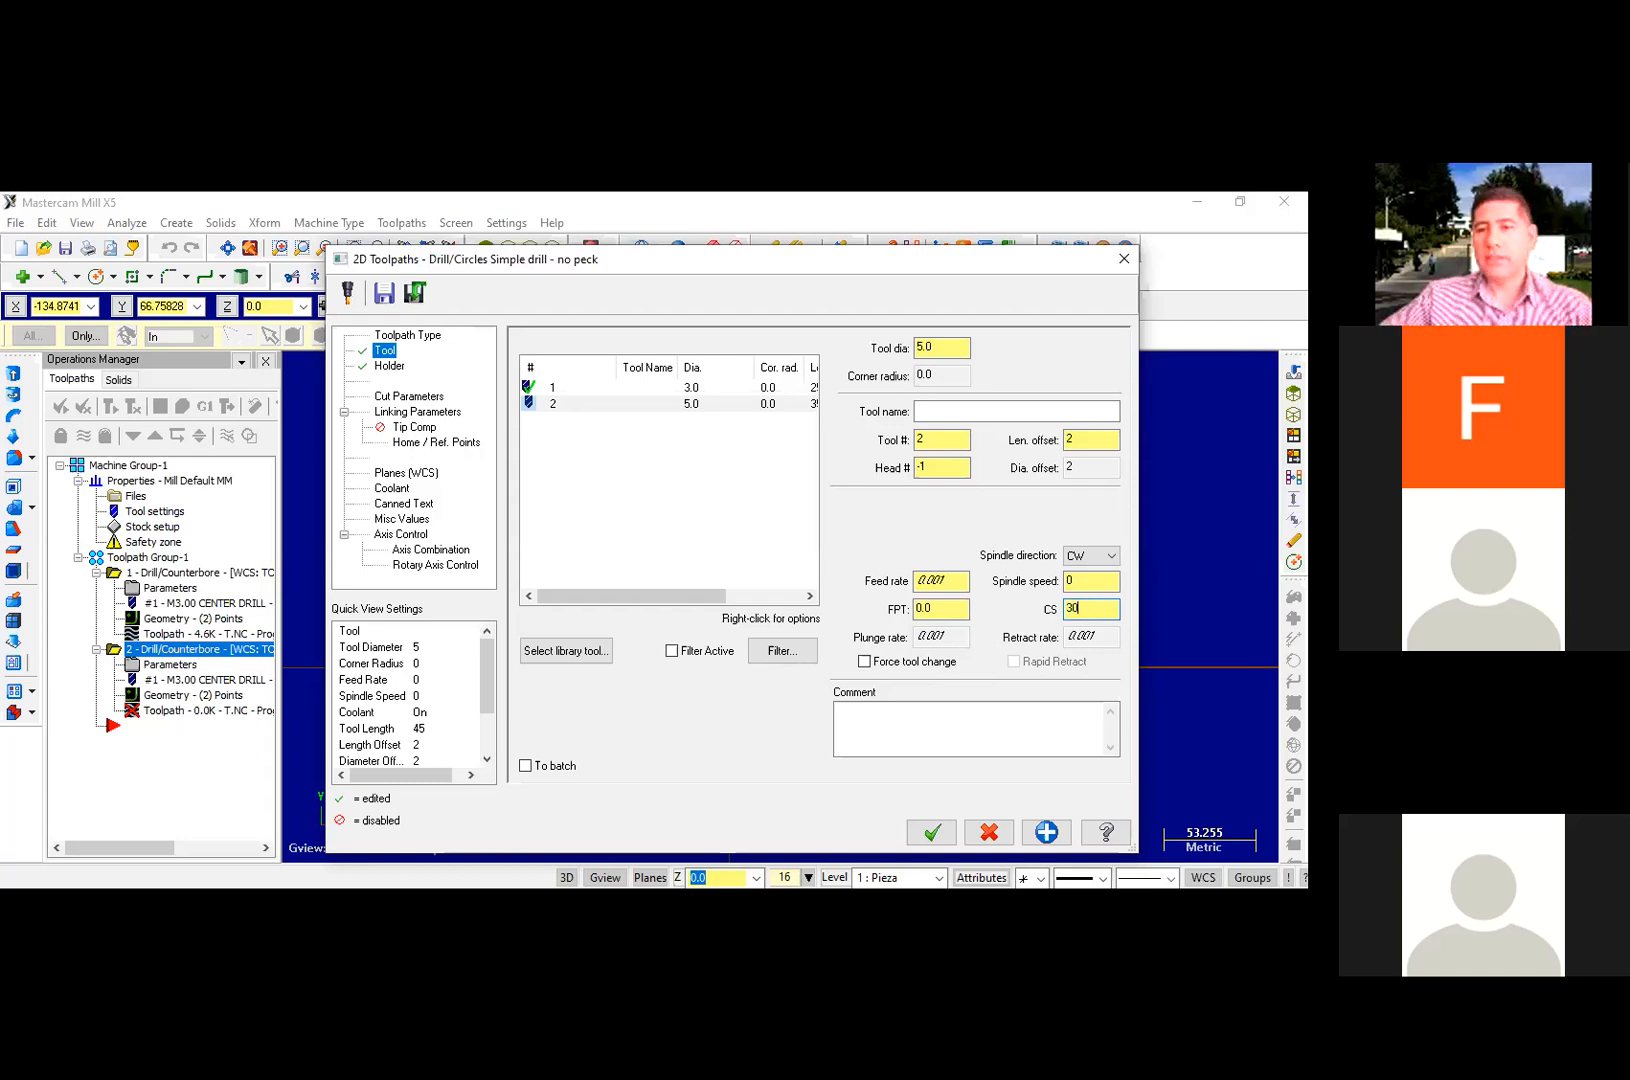
{"action": "left_click", "coordinate": [1082, 578]}
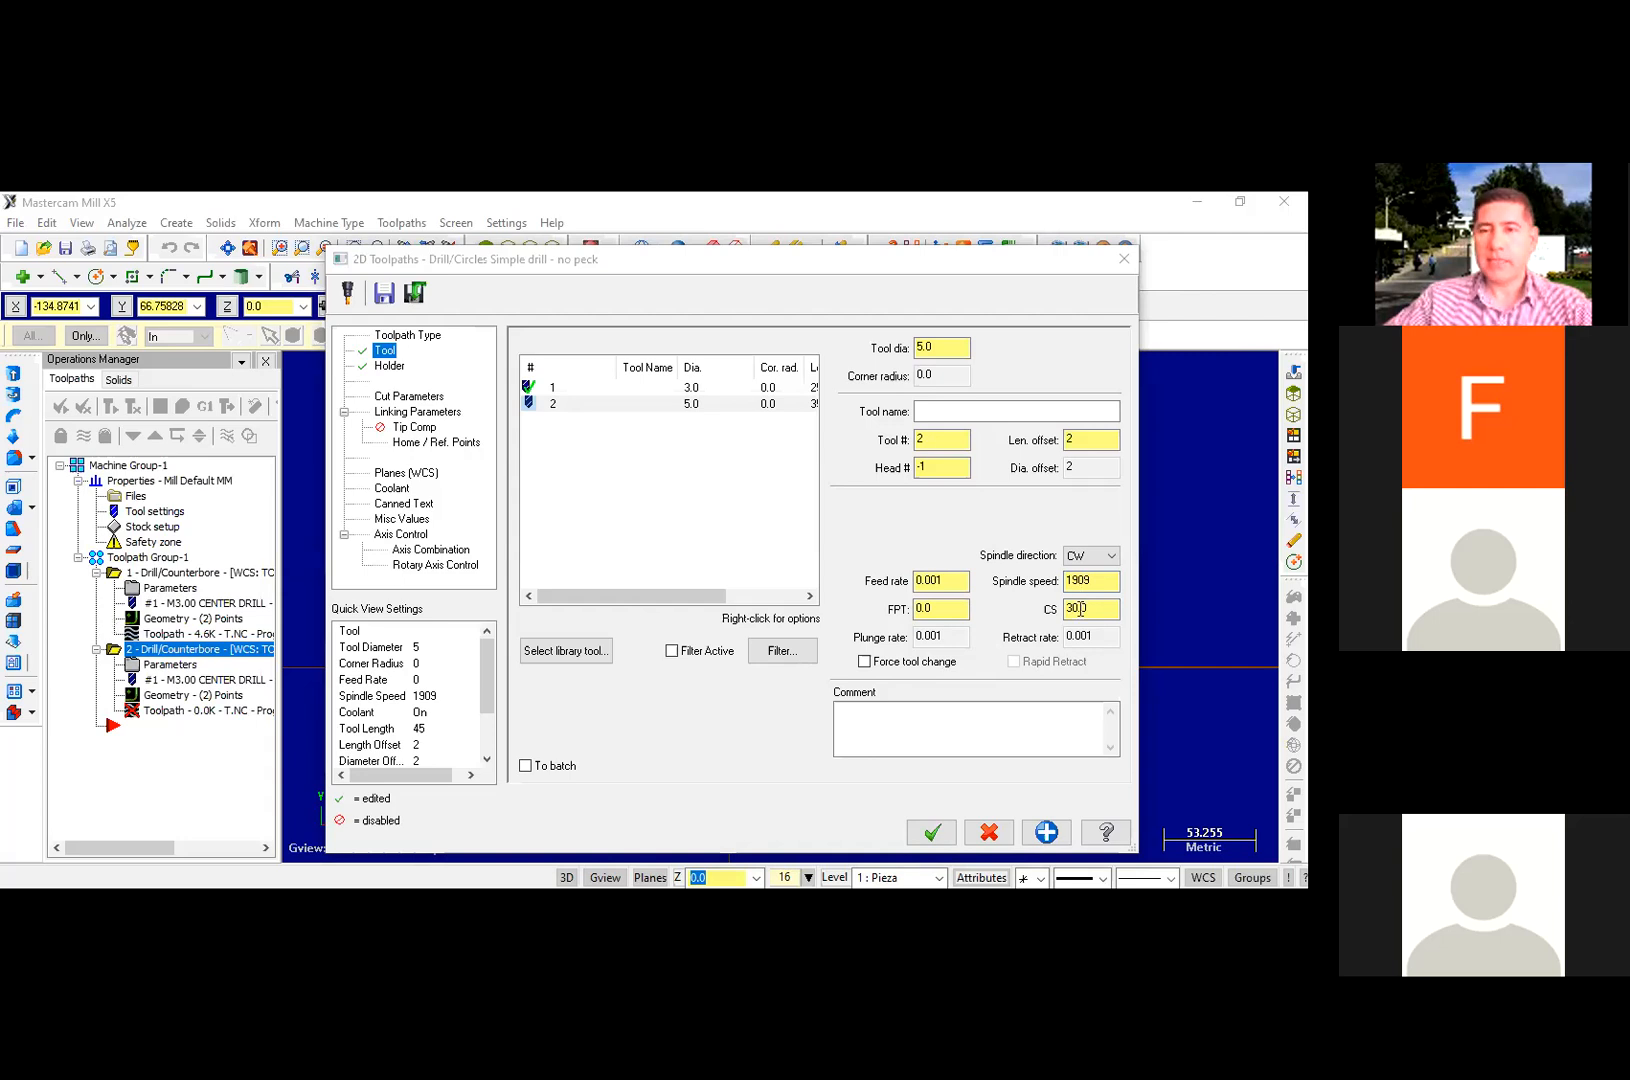
Step: Set the 5 mm drill's cutting speed (CS) to 20 and update the spindle speed from it
{"action": "left_click", "coordinate": [1104, 642]}
{"action": "left_click", "coordinate": [1078, 609]}
{"action": "key", "text": "BackSpace"}
{"action": "key", "text": "BackSpace"}
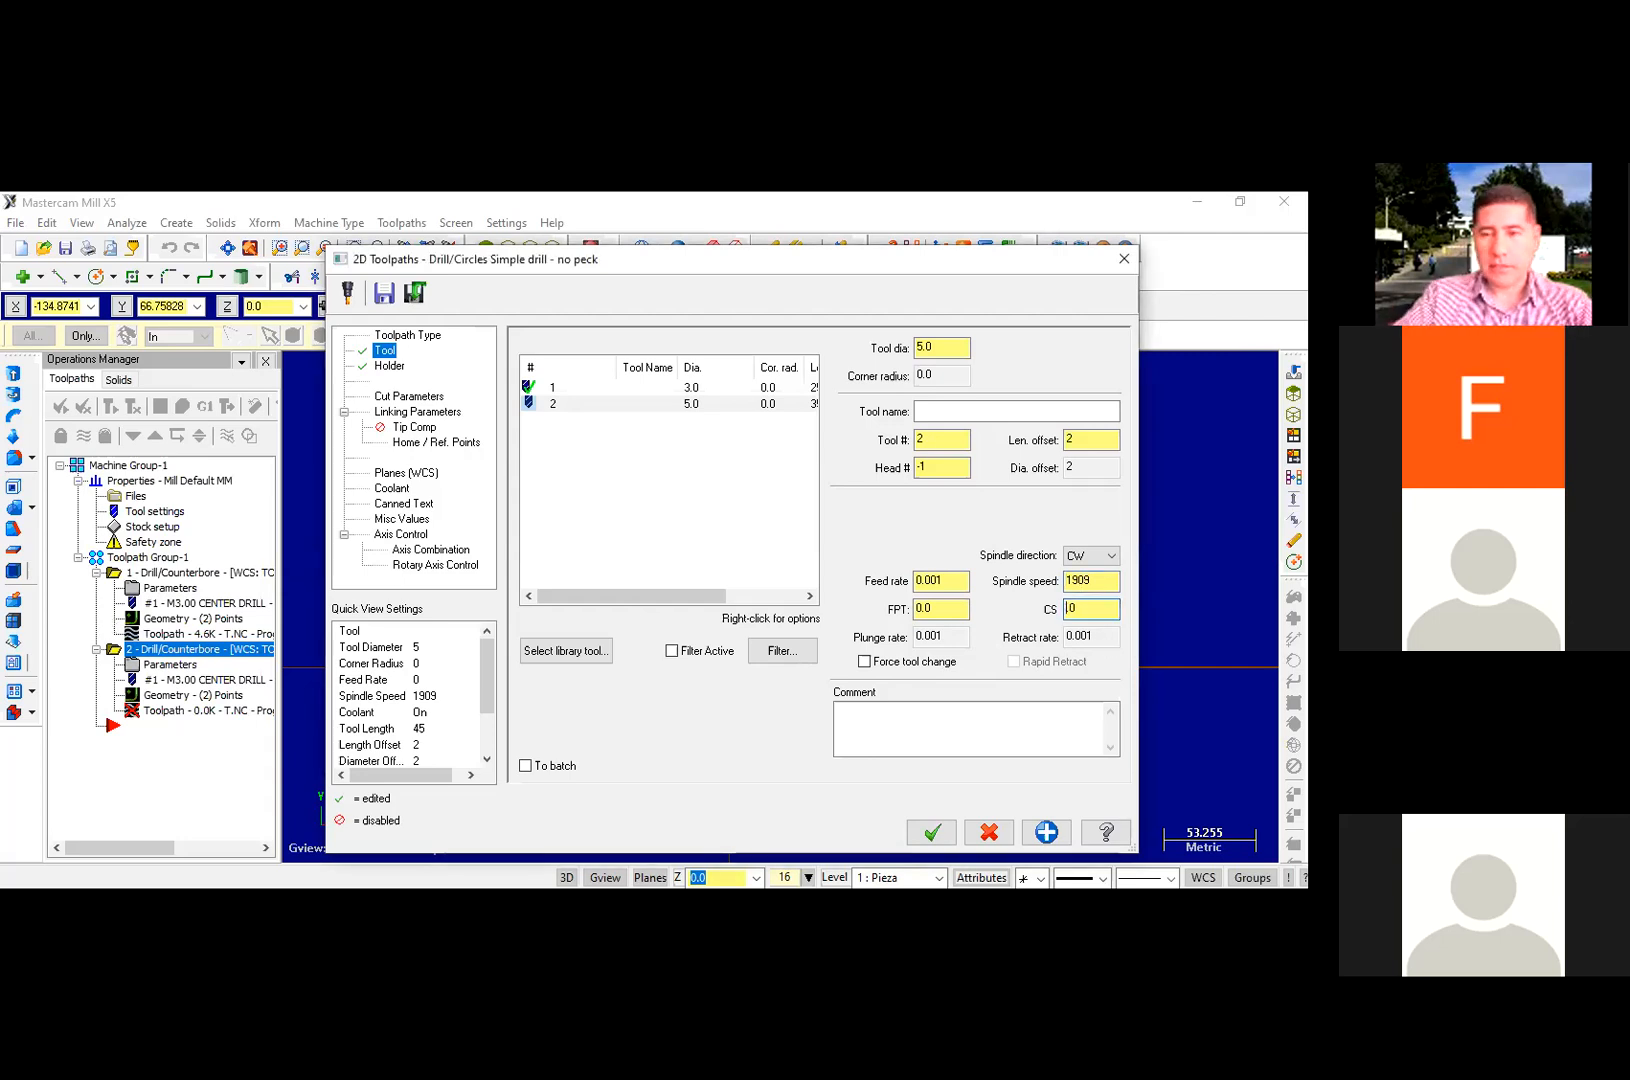
{"action": "type", "text": "200"}
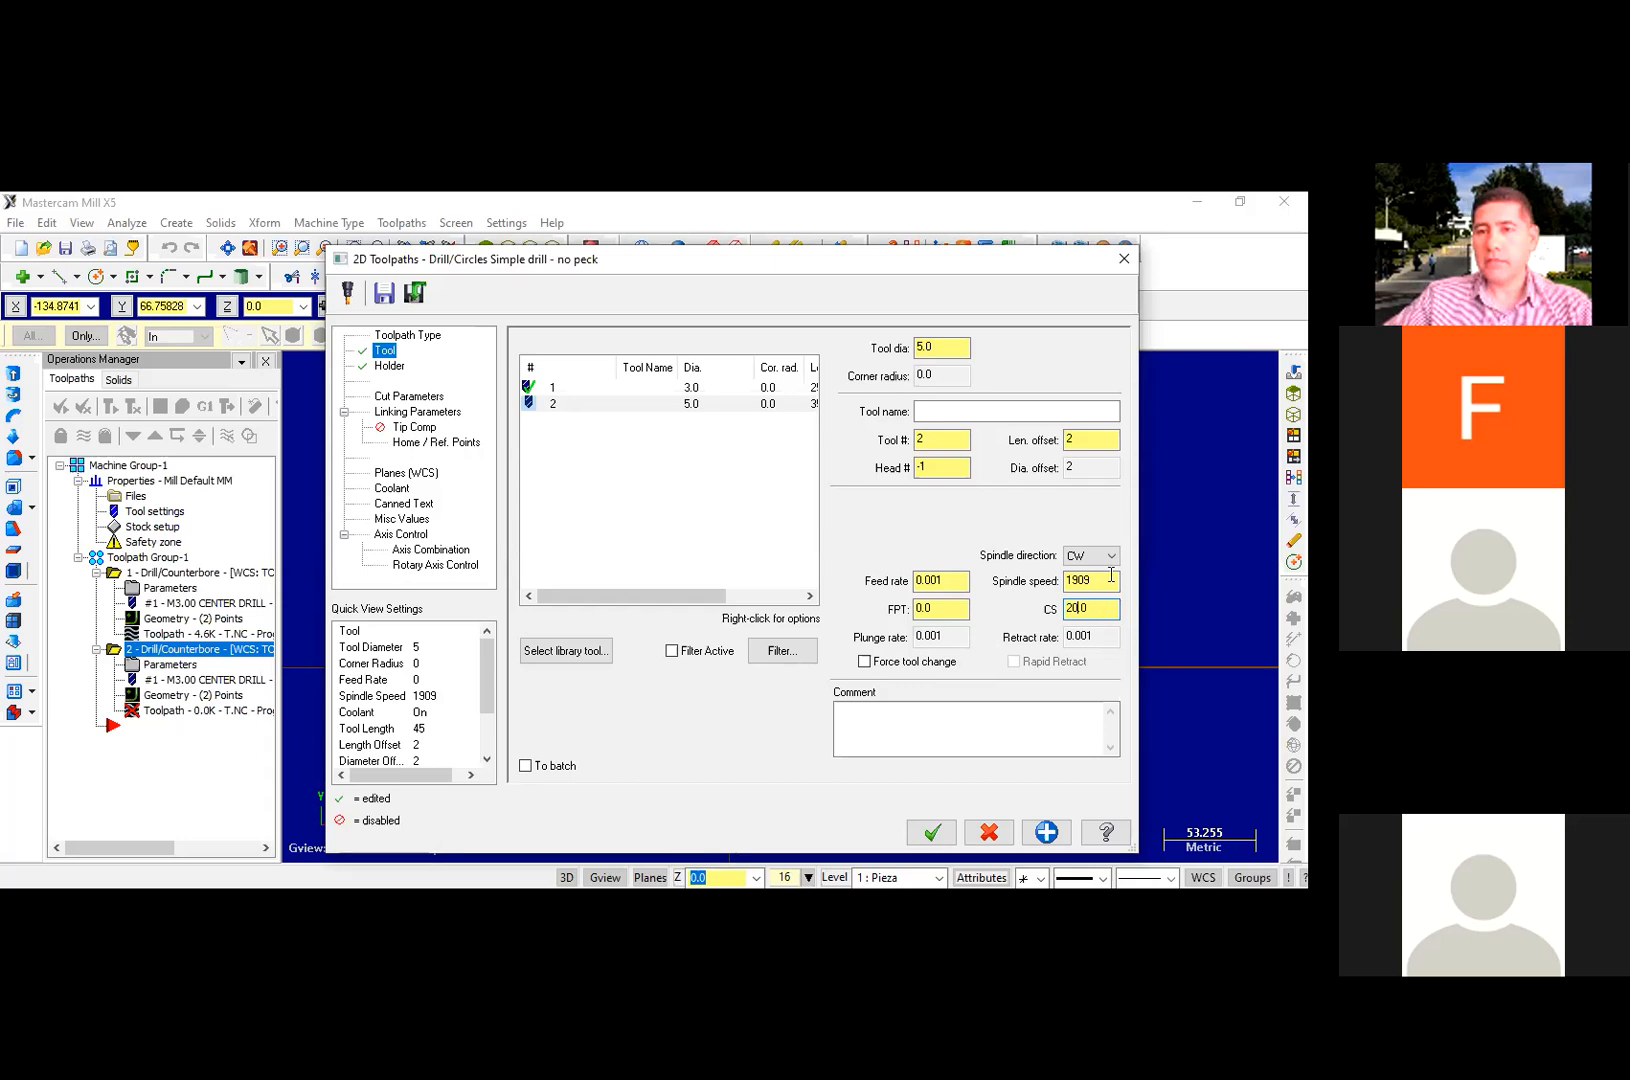
{"action": "left_click", "coordinate": [1097, 580]}
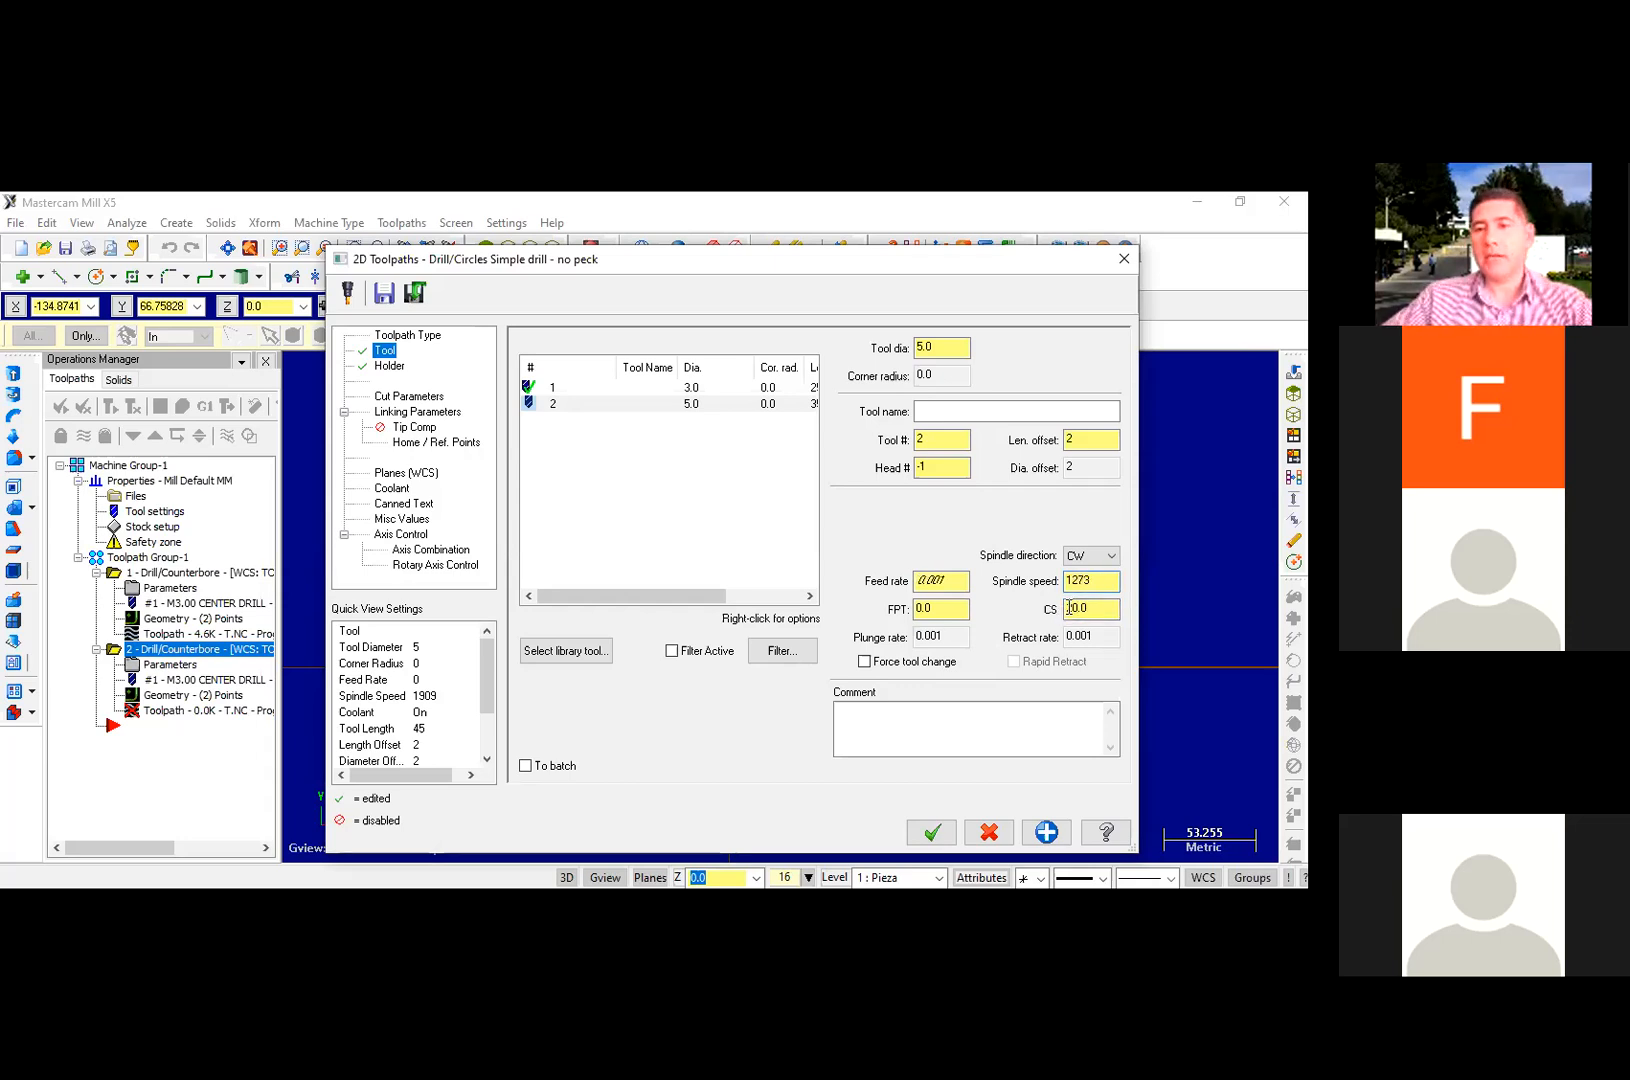
Step: Try a feed per tooth (FPT) of 0.025 for the 5 mm drill
{"action": "left_click", "coordinate": [955, 612]}
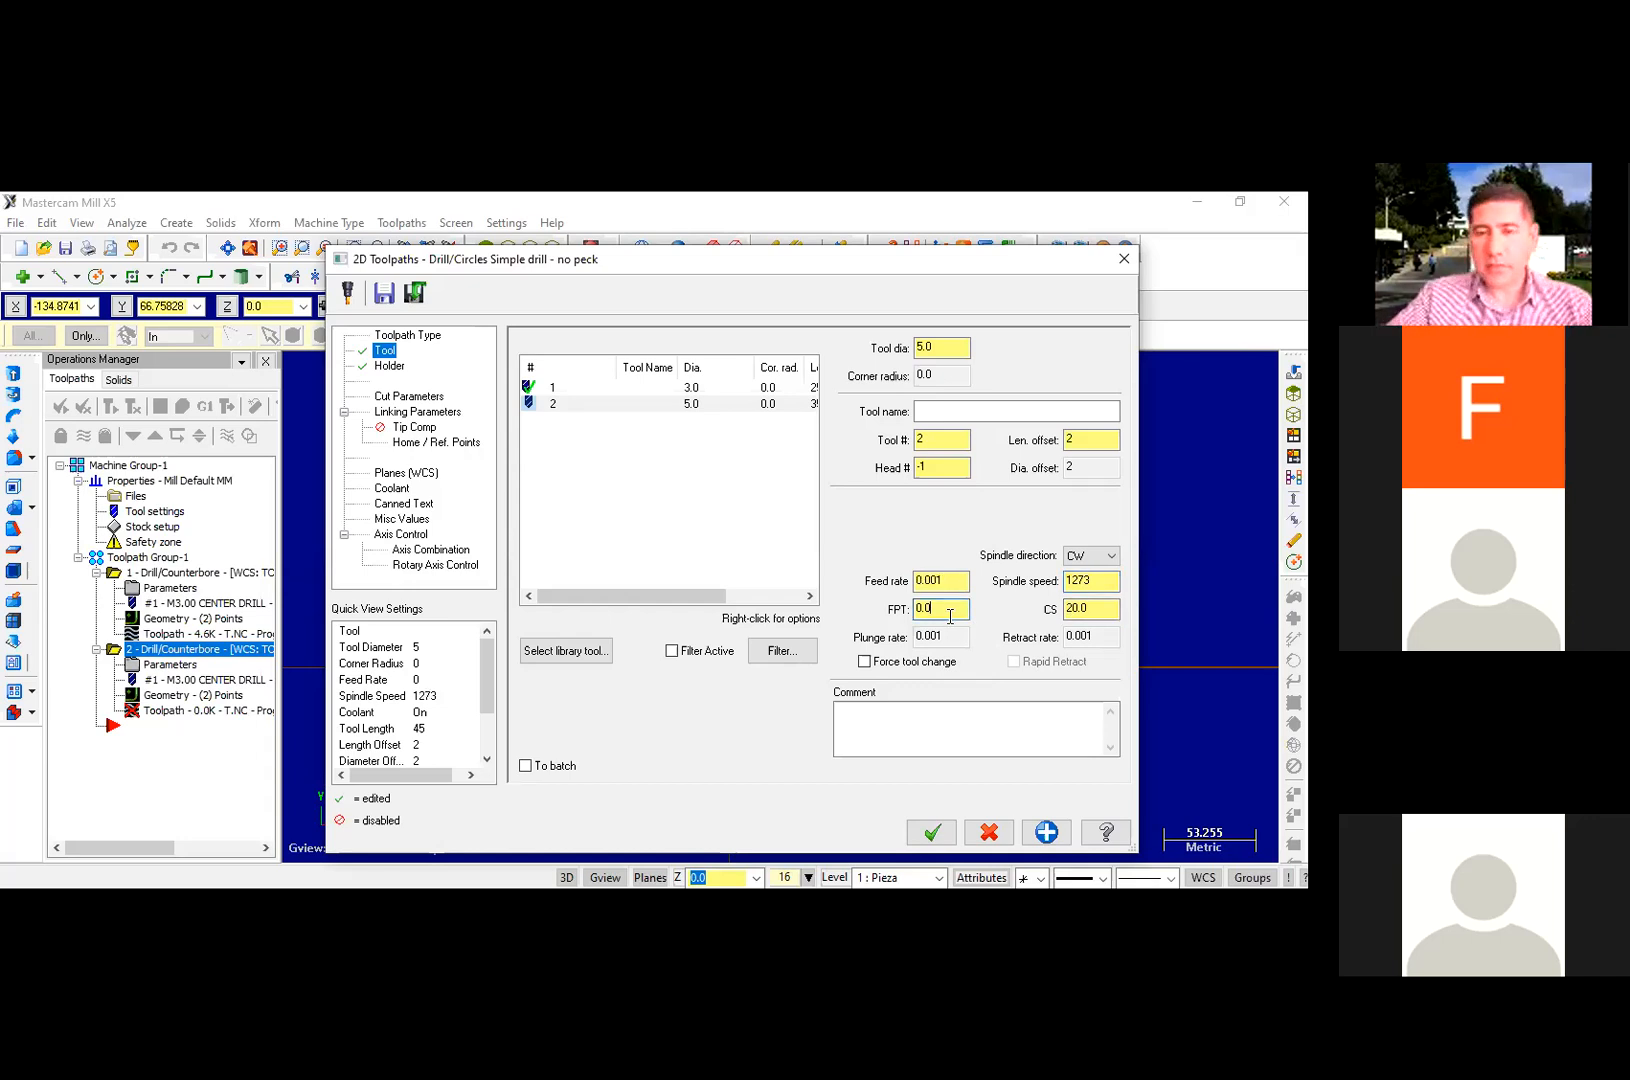
{"action": "type", "text": "2"}
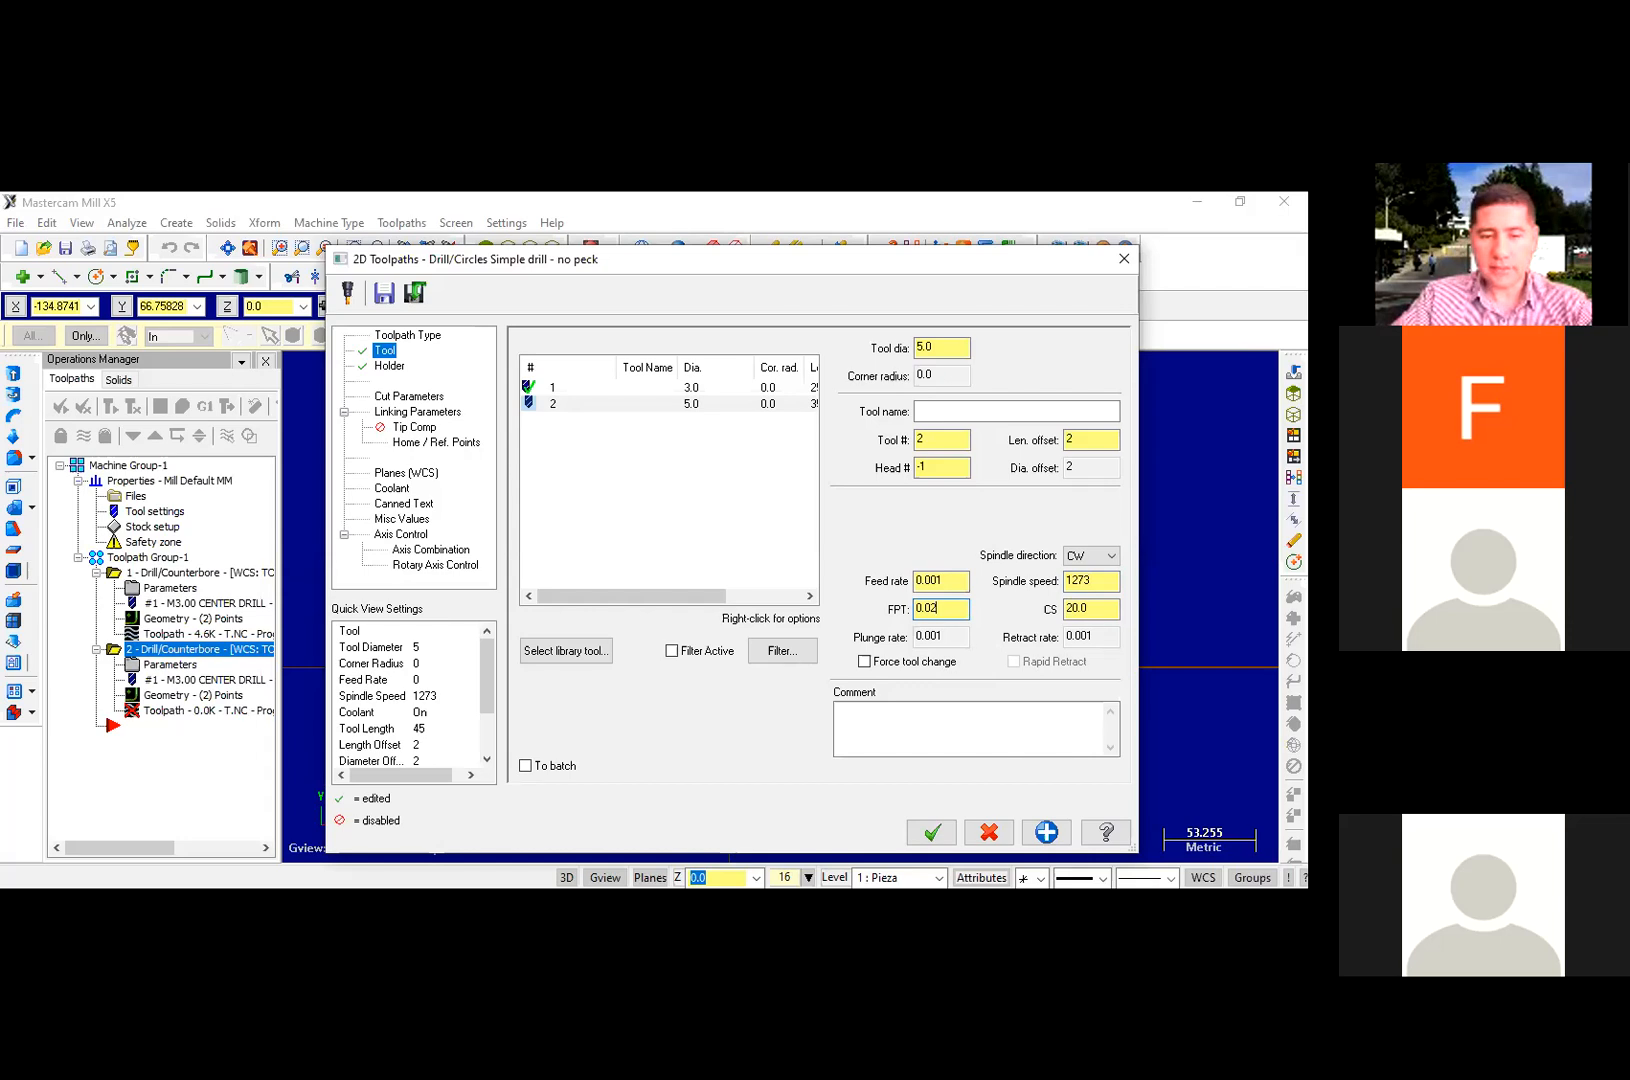
{"action": "type", "text": "5"}
{"action": "left_click", "coordinate": [956, 586]}
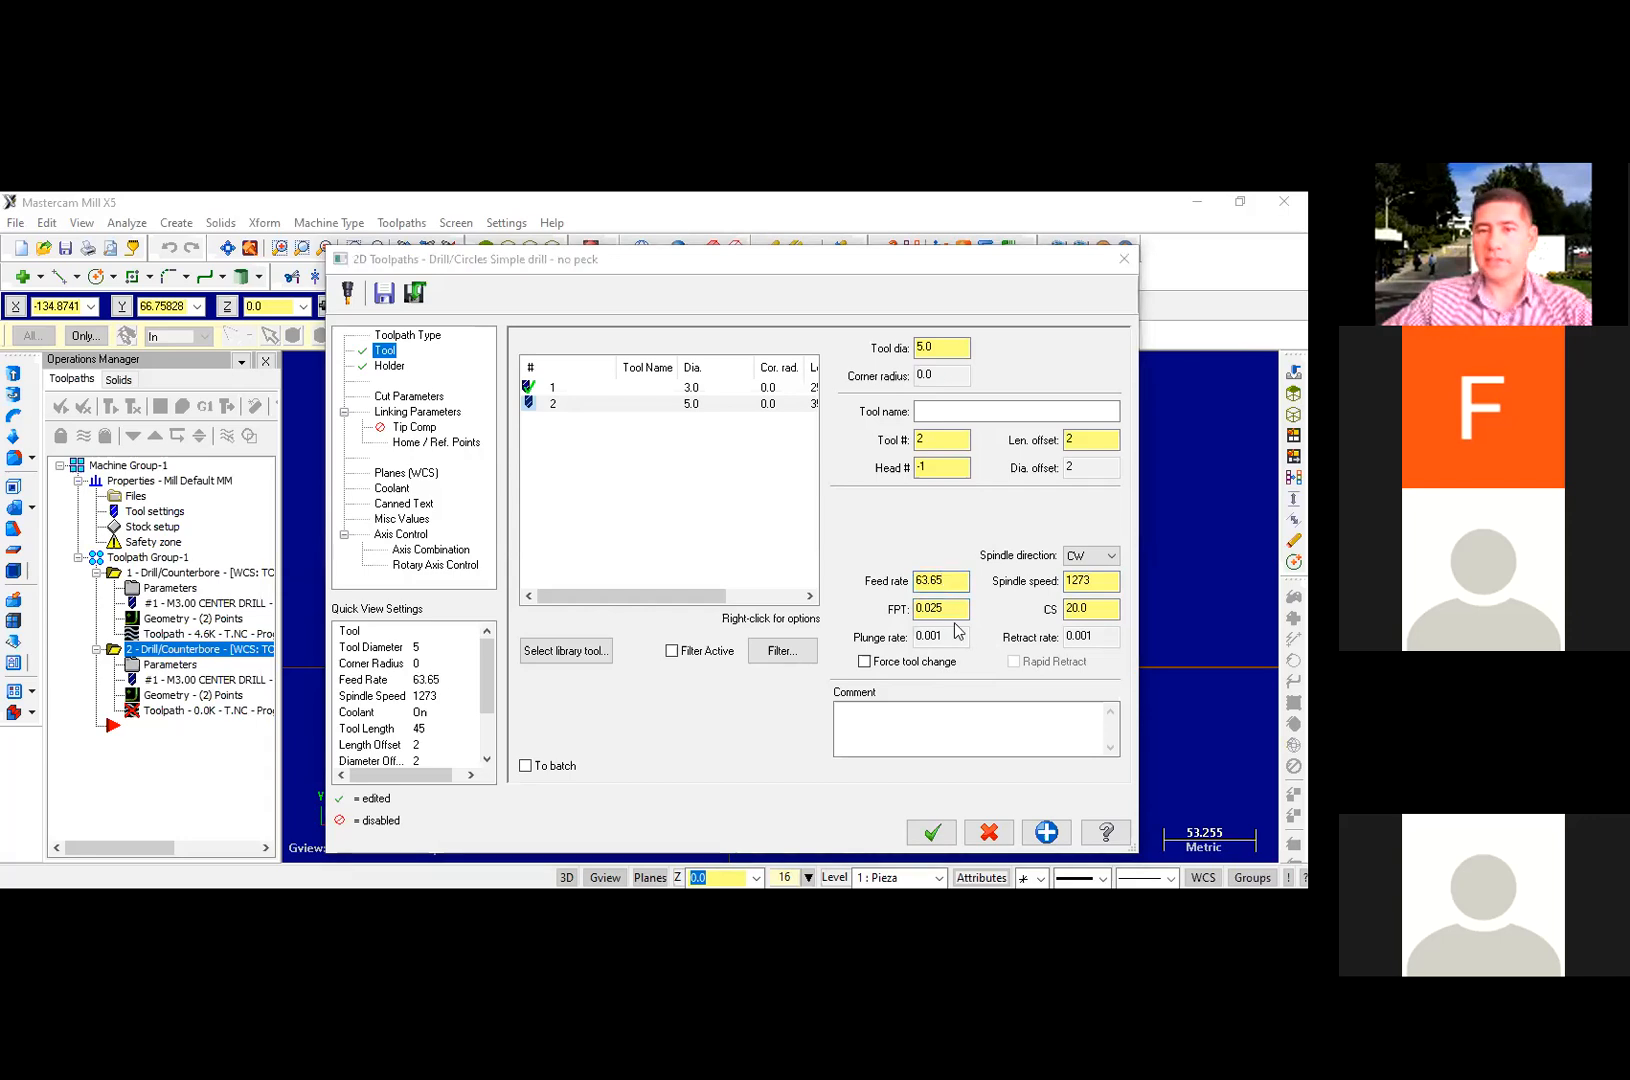
Step: Set the 5 mm drill's feed per tooth (FPT) to 0.05 and select its spindle speed for editing
{"action": "left_click", "coordinate": [929, 607]}
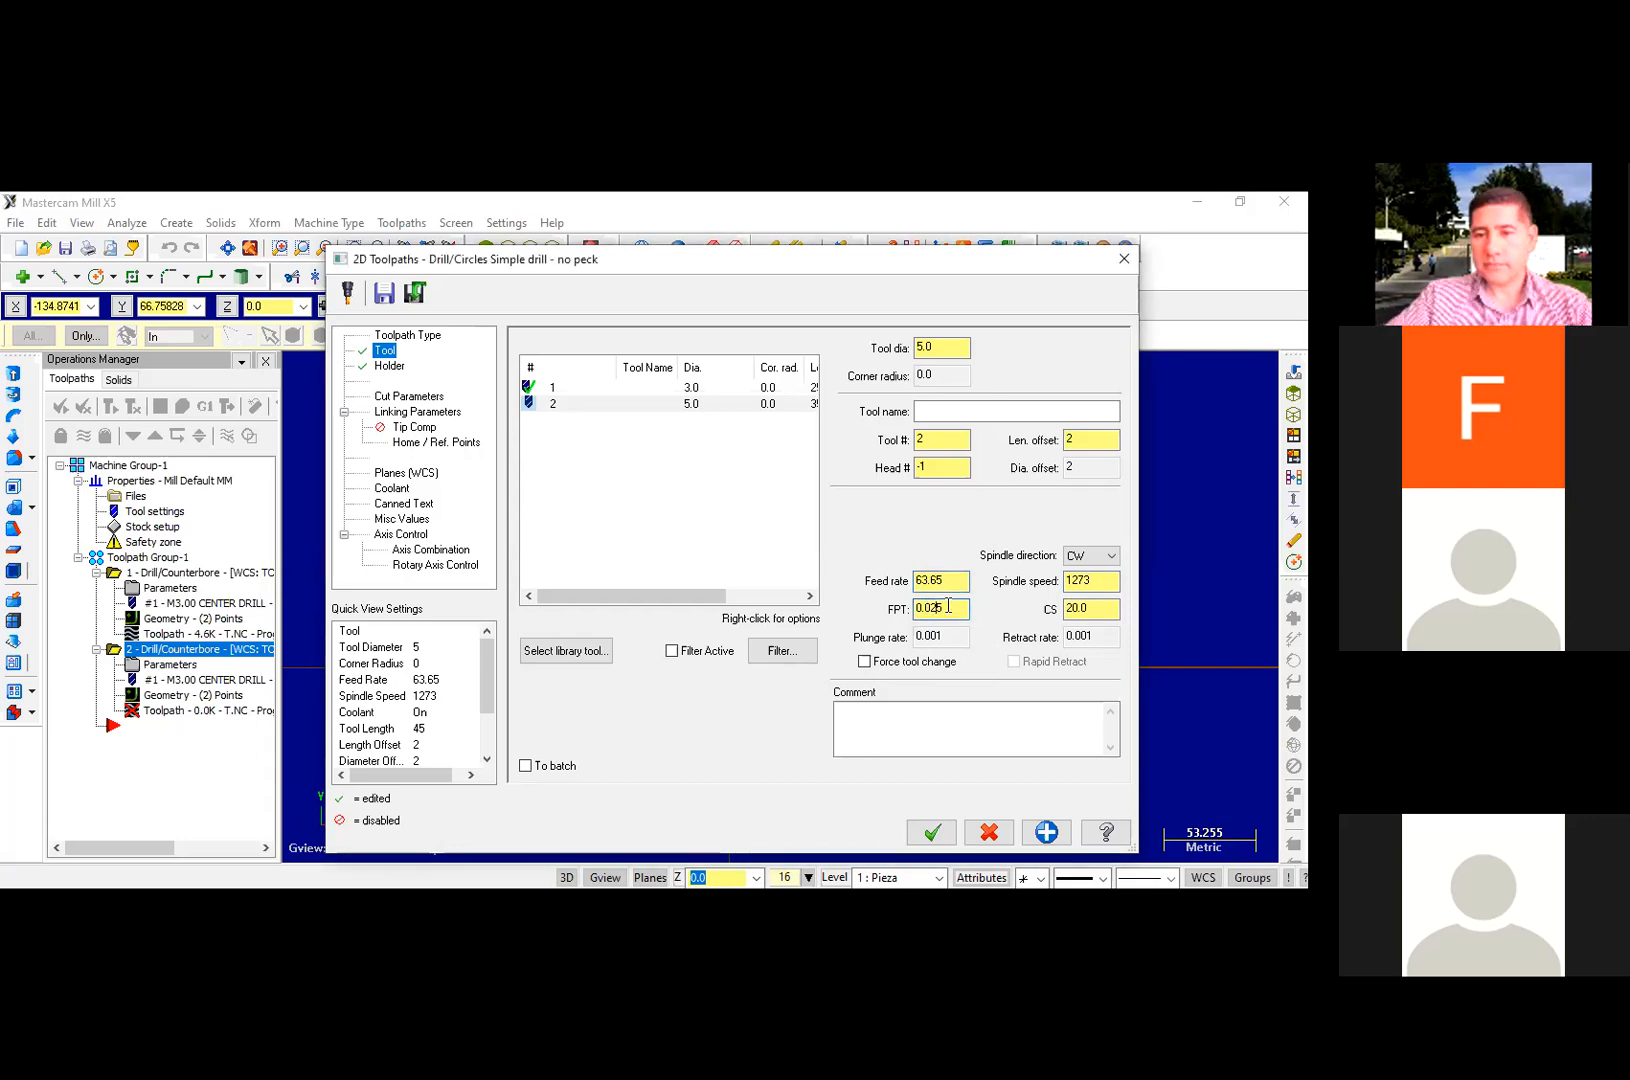
{"action": "key", "text": "BackSpace"}
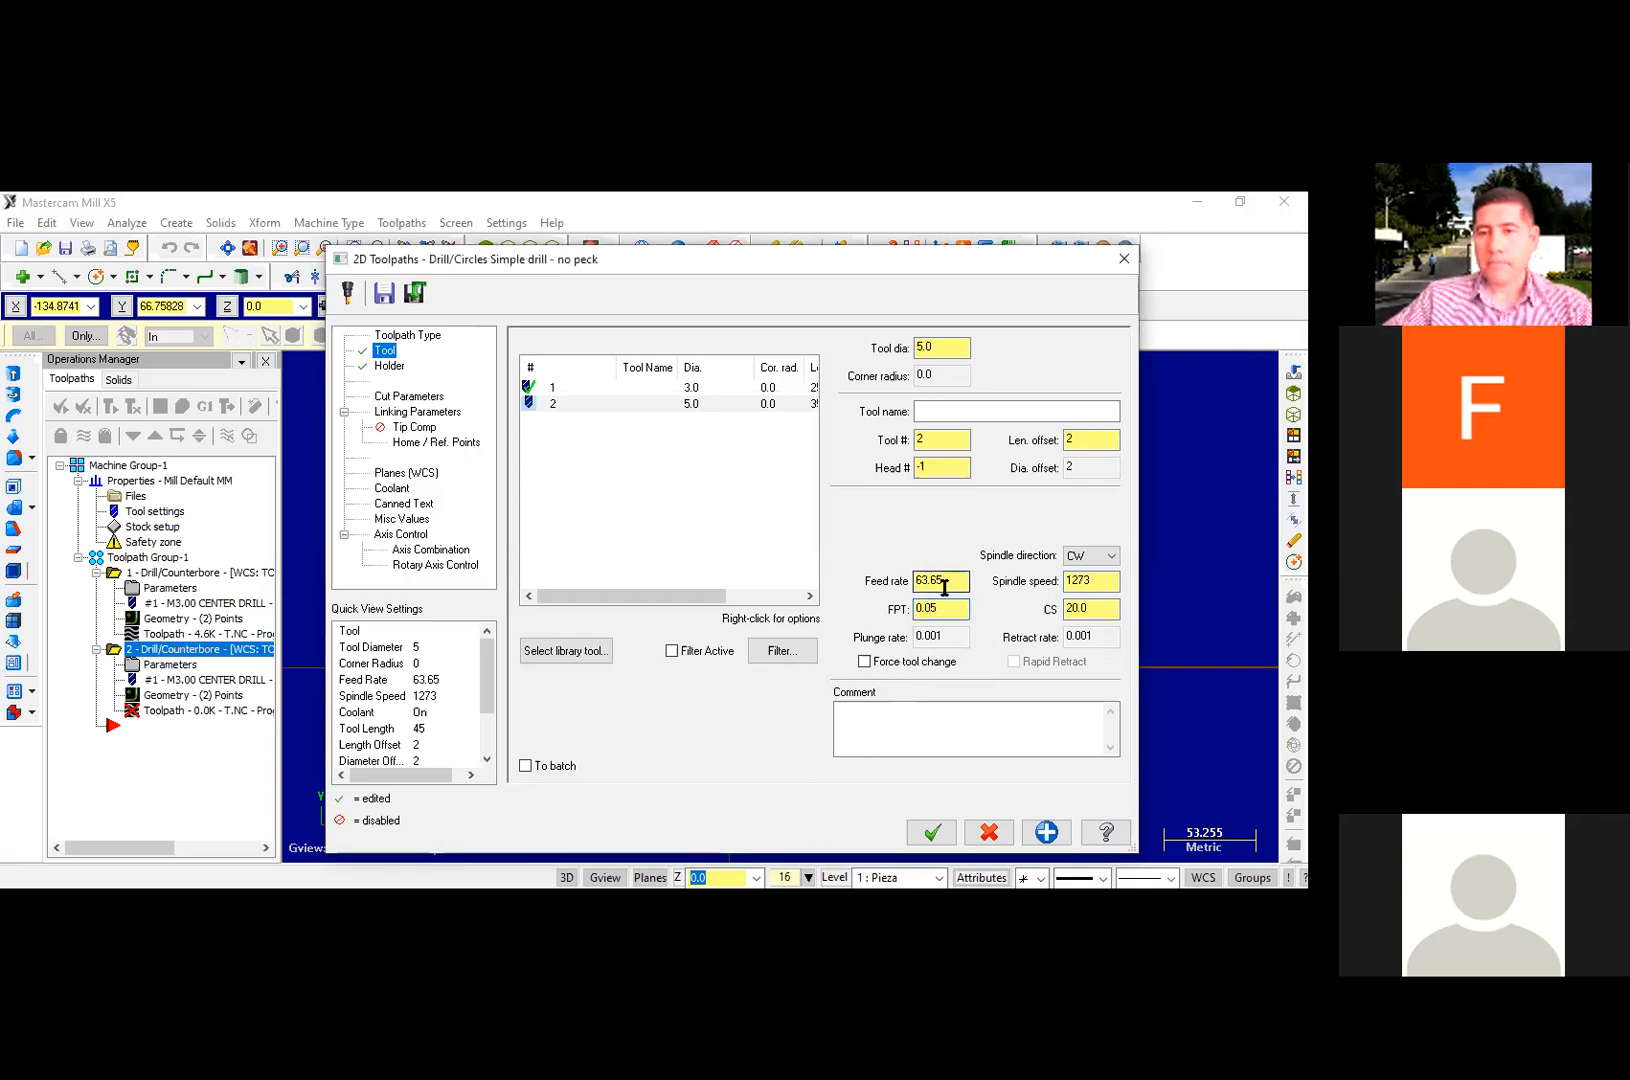
{"action": "key", "text": "shift+Tab"}
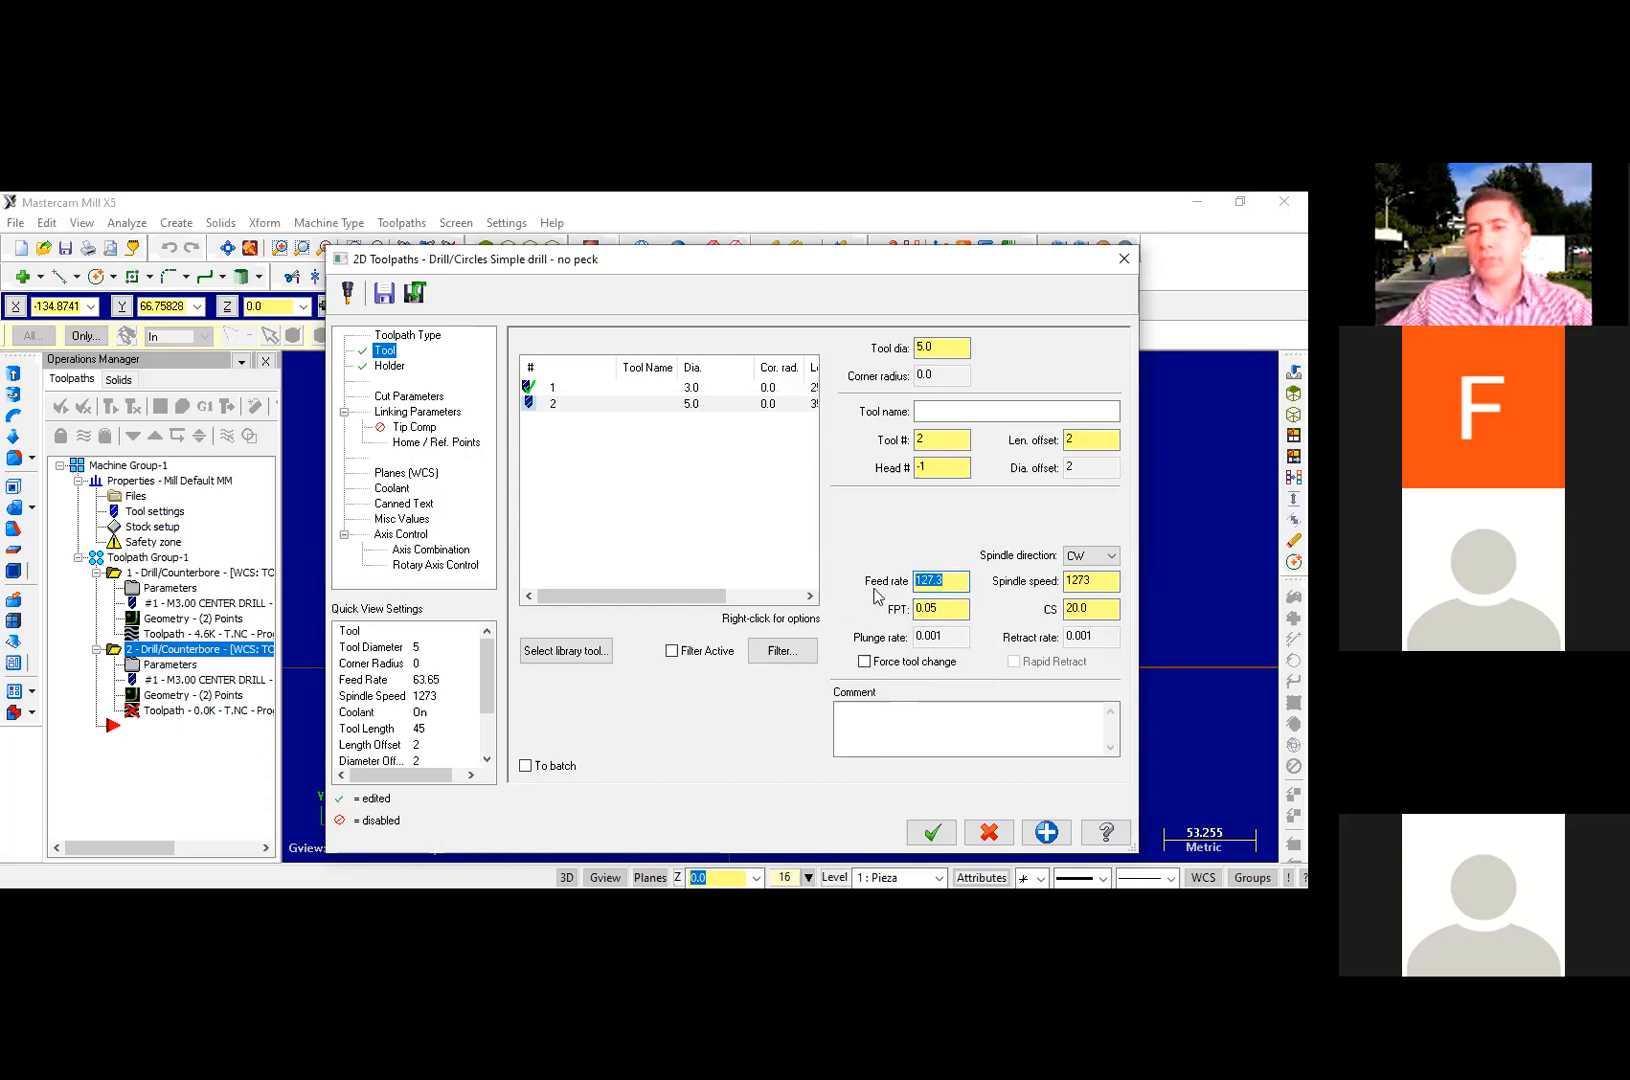
{"action": "left_click", "coordinate": [1099, 612]}
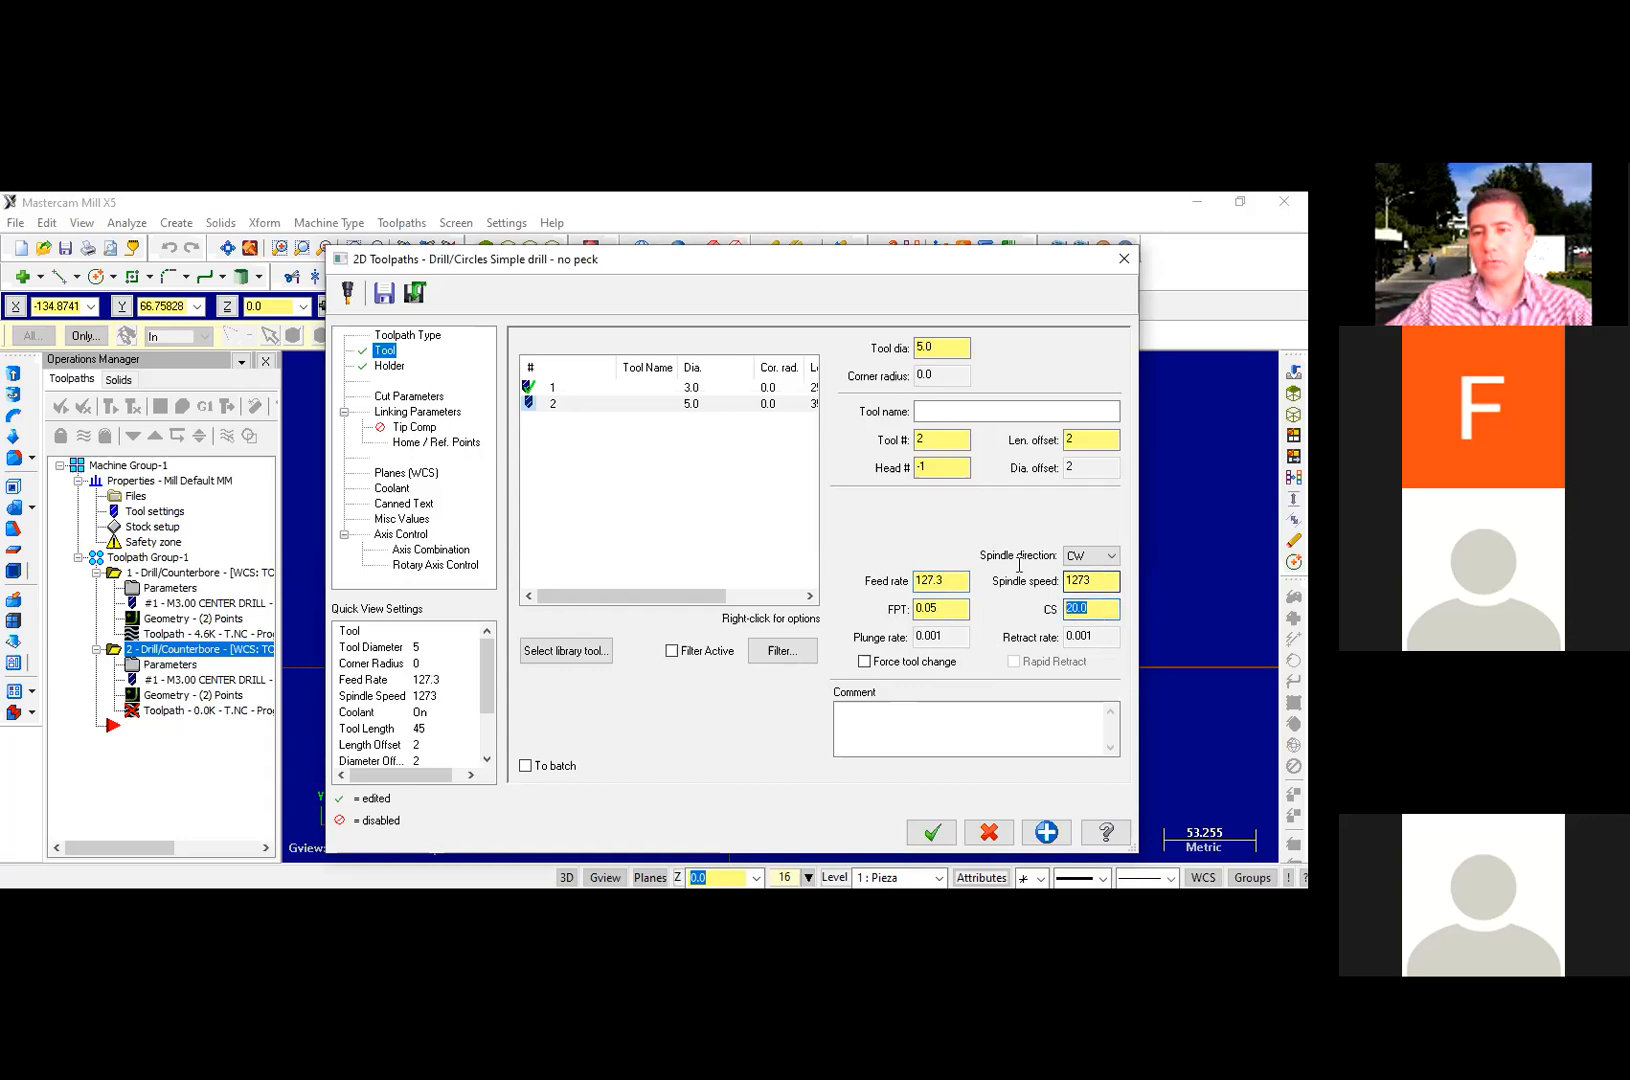
{"action": "key", "text": "shift+Tab"}
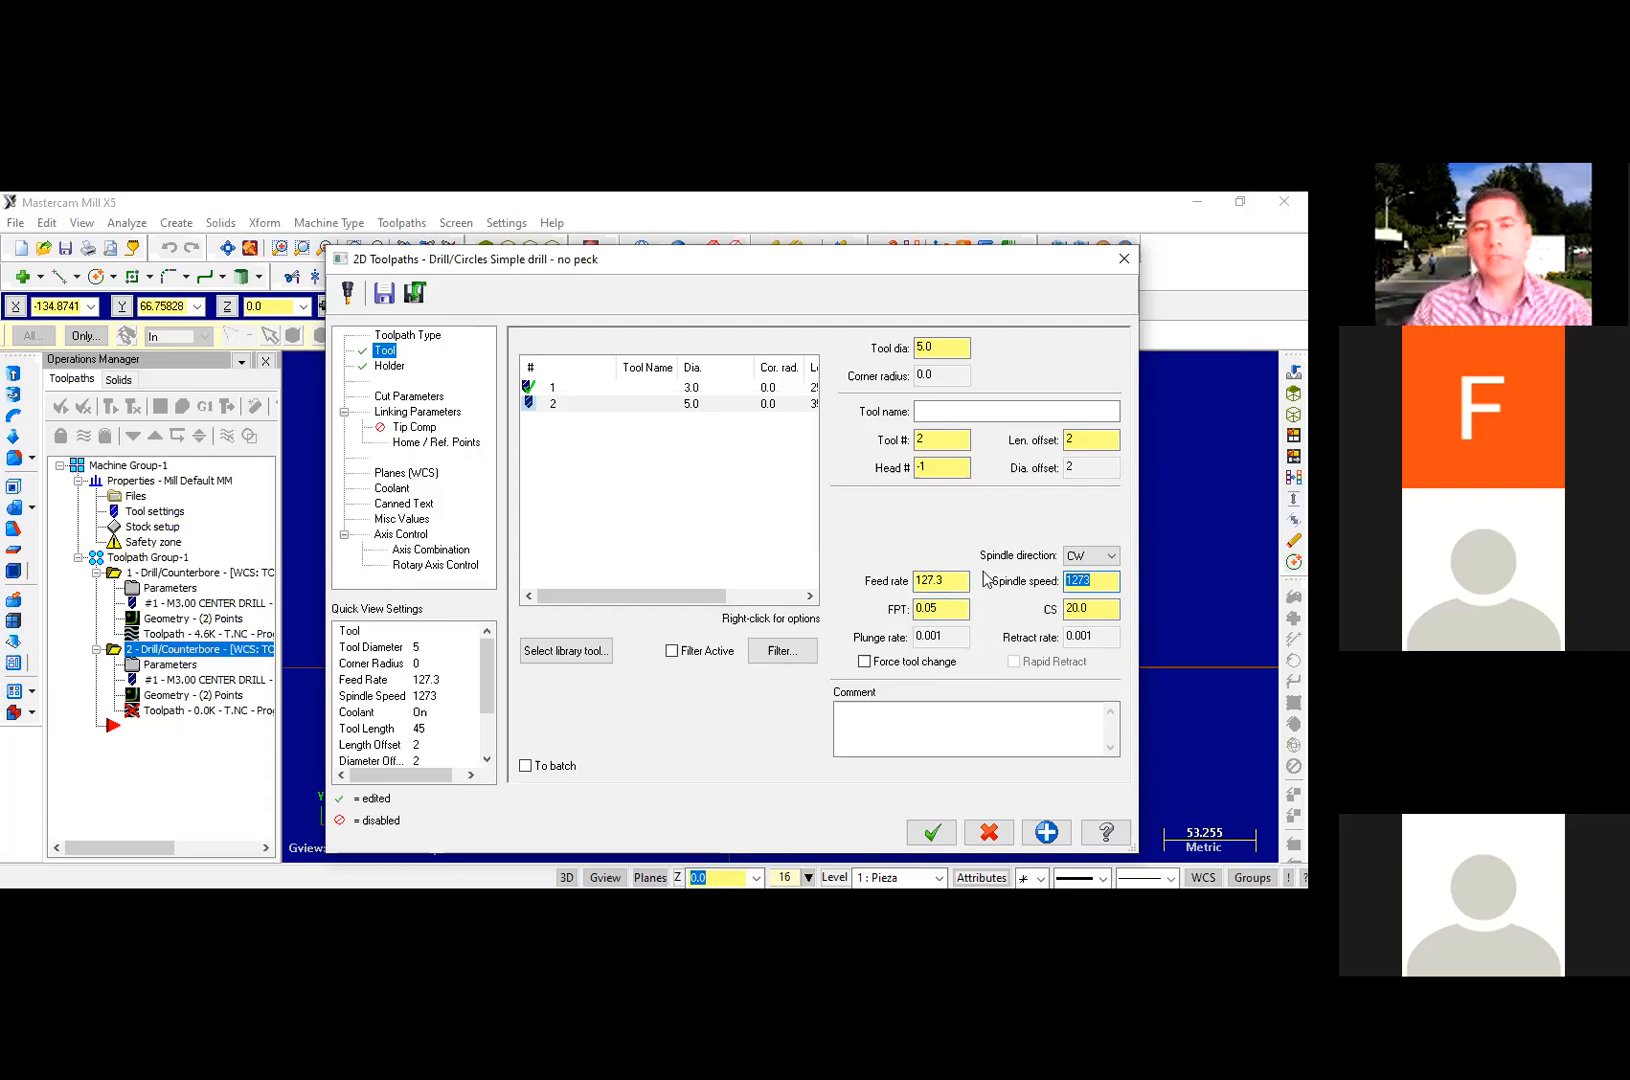
Step: Set the feed rate of the 5 mm drill to 100 in the second drilling operation's tool parameters
{"action": "key", "text": "Tab"}
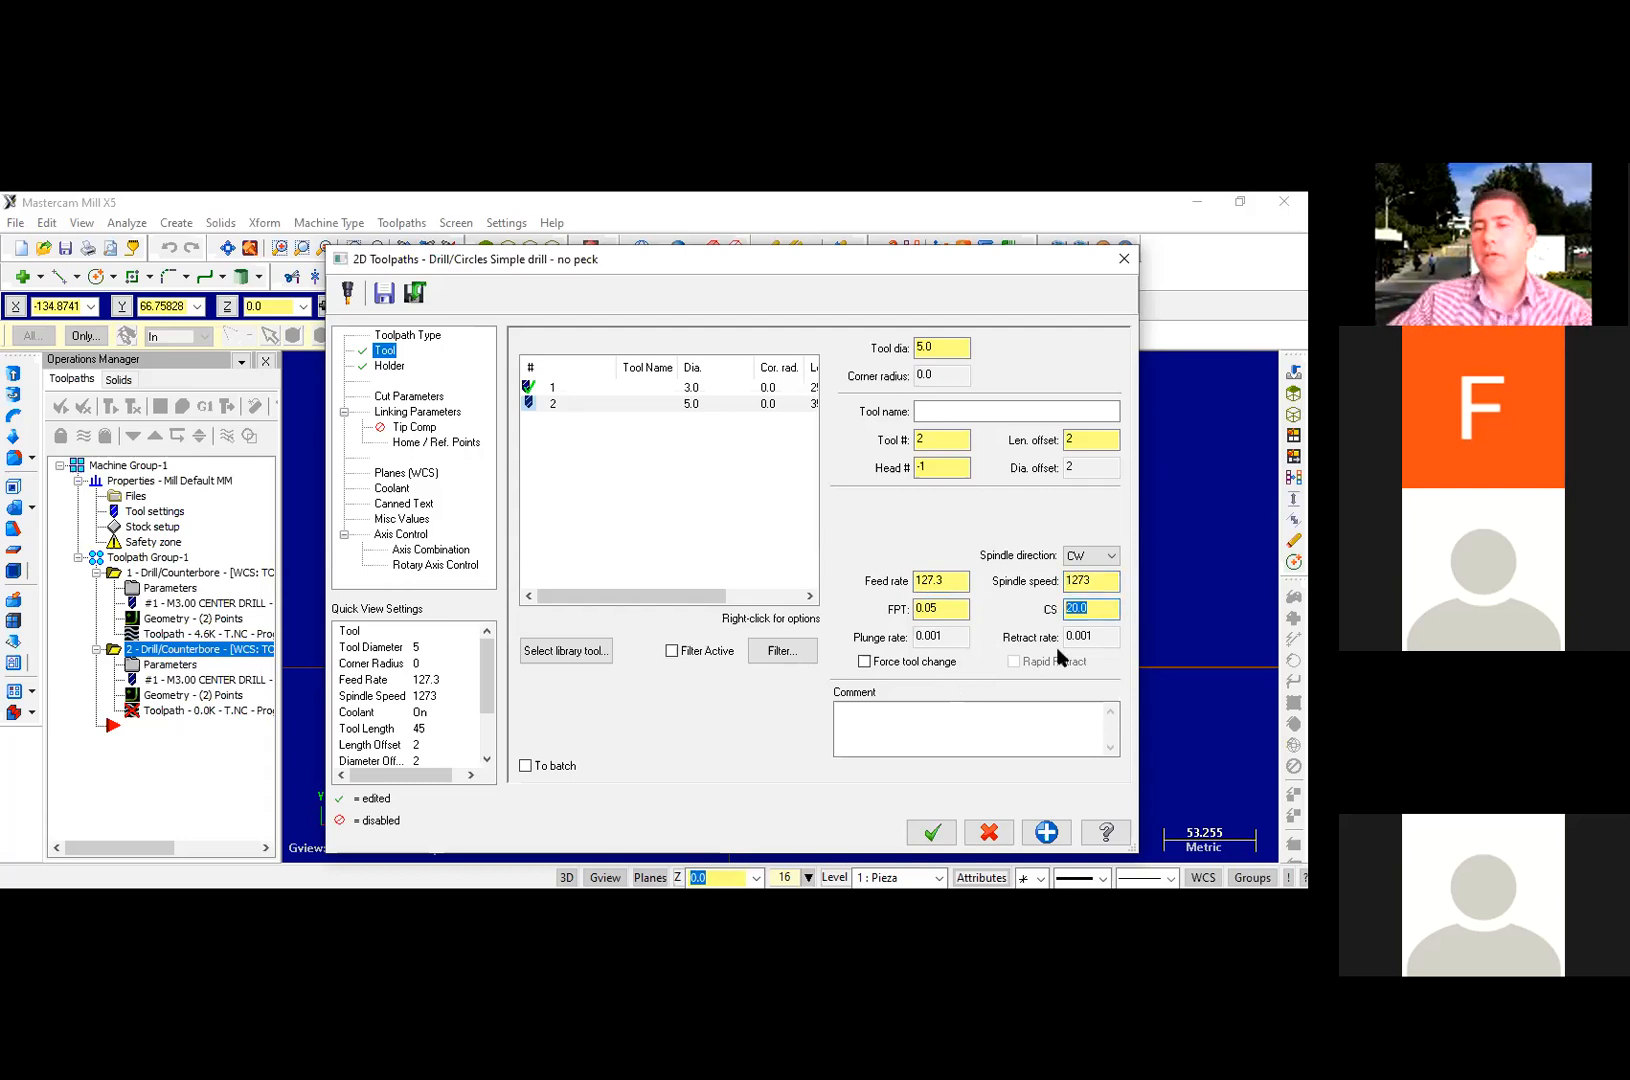
{"action": "double_click", "coordinate": [950, 609]}
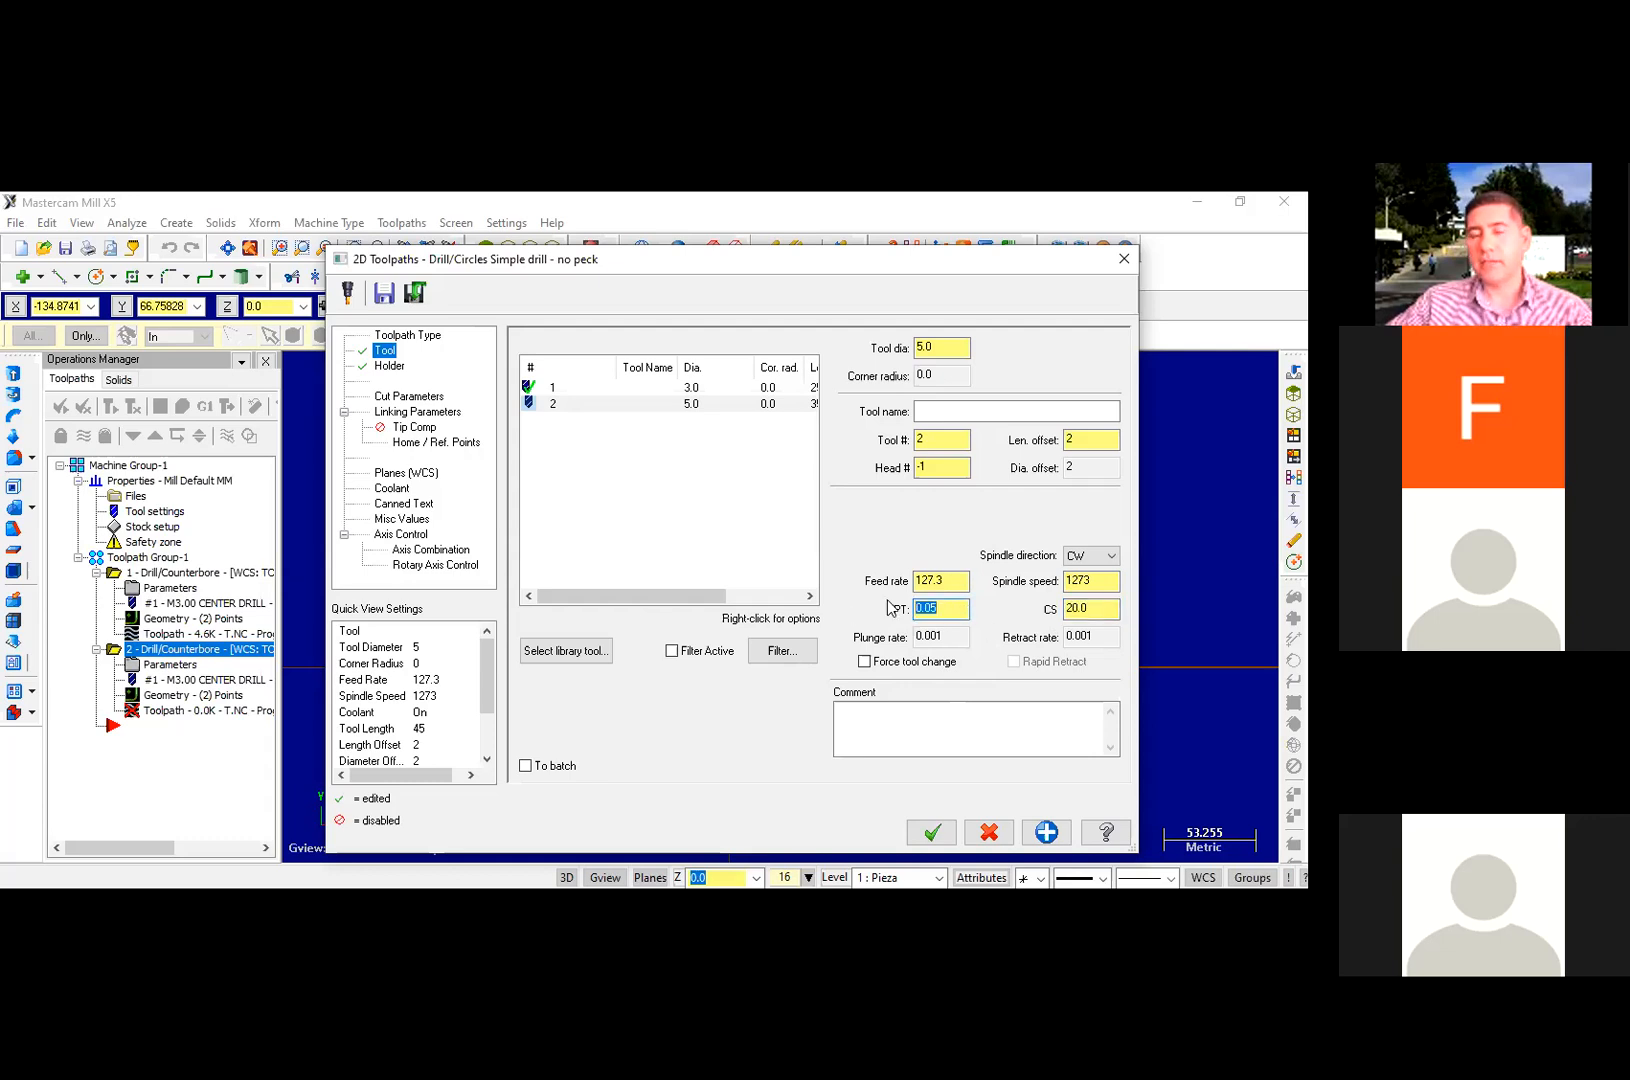
{"action": "left_click_drag", "start_coordinate": [963, 583], "coordinate": [736, 554]}
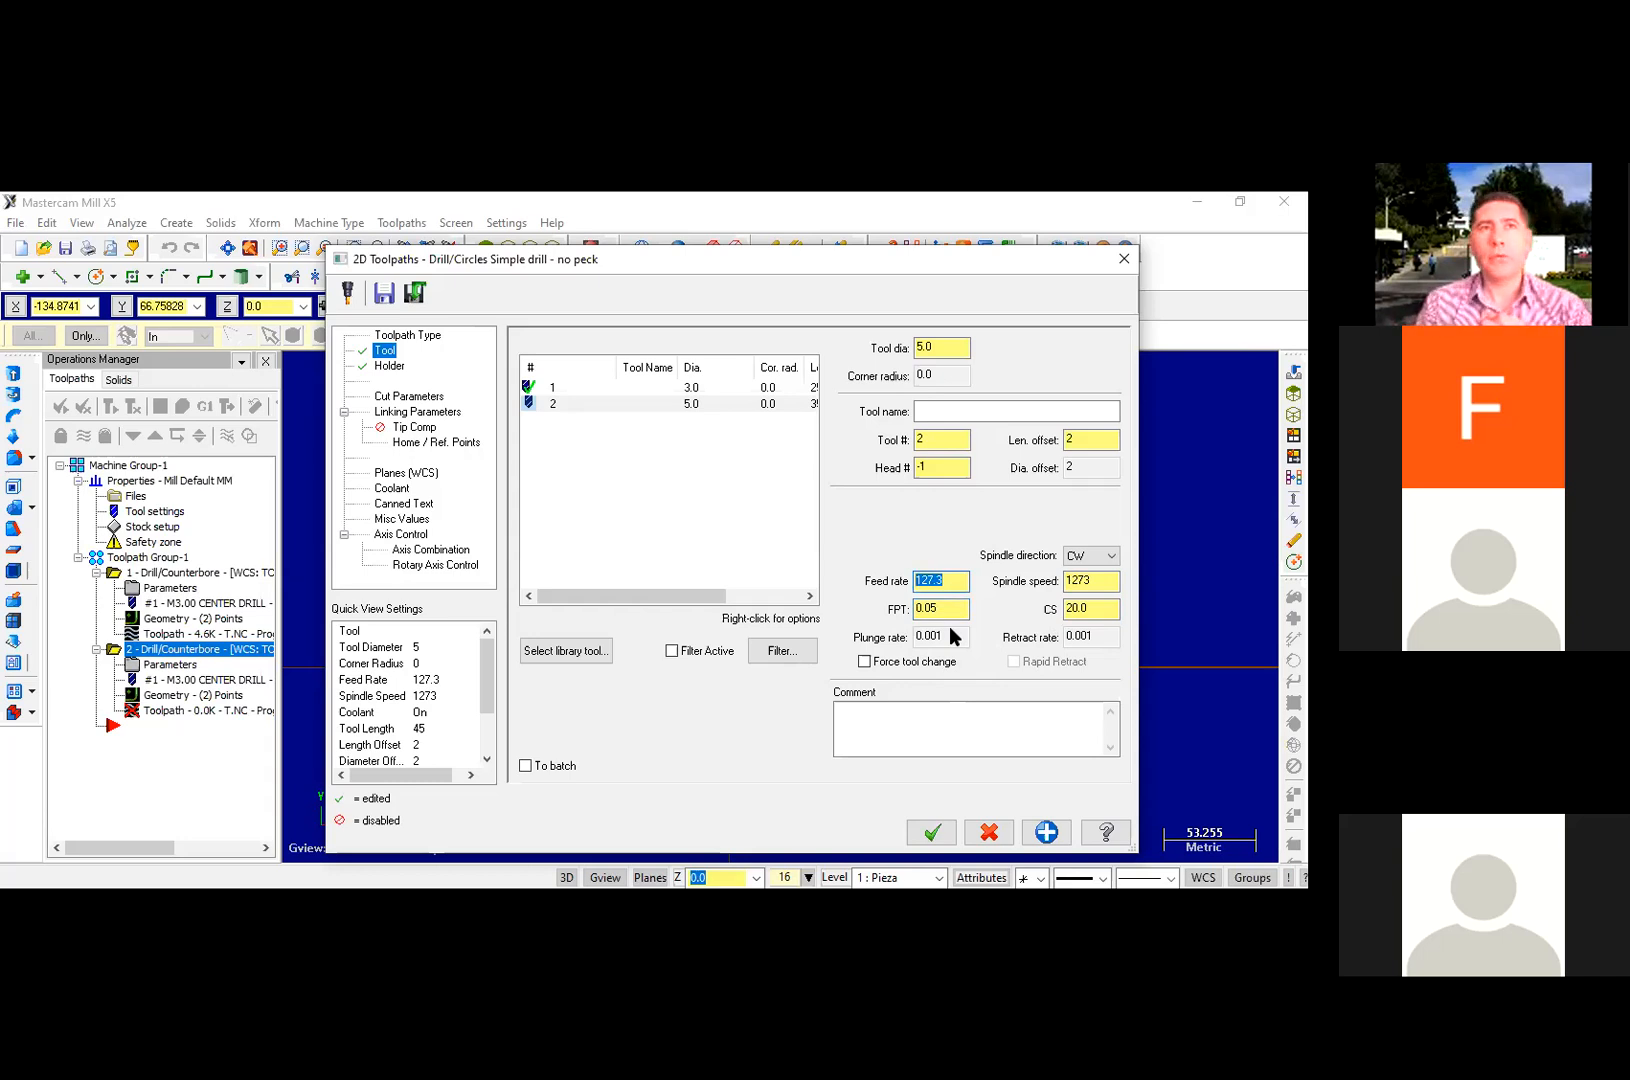
{"action": "type", "text": "100"}
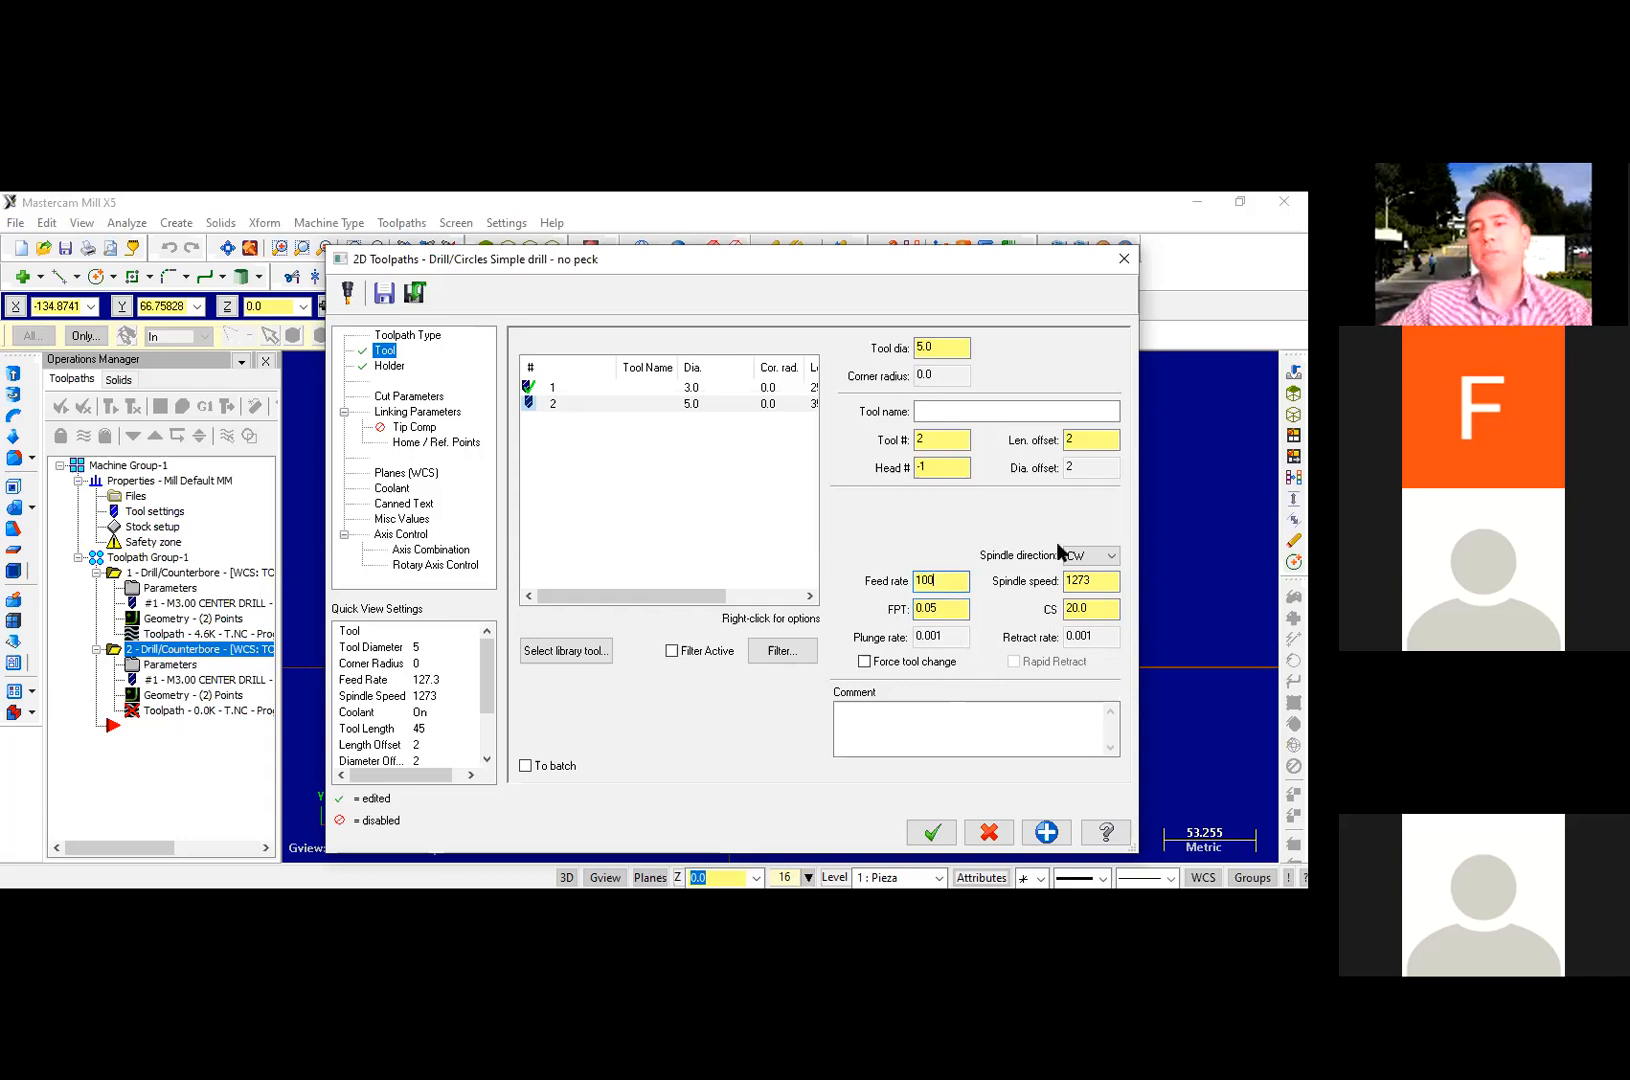
{"action": "left_click", "coordinate": [936, 611]}
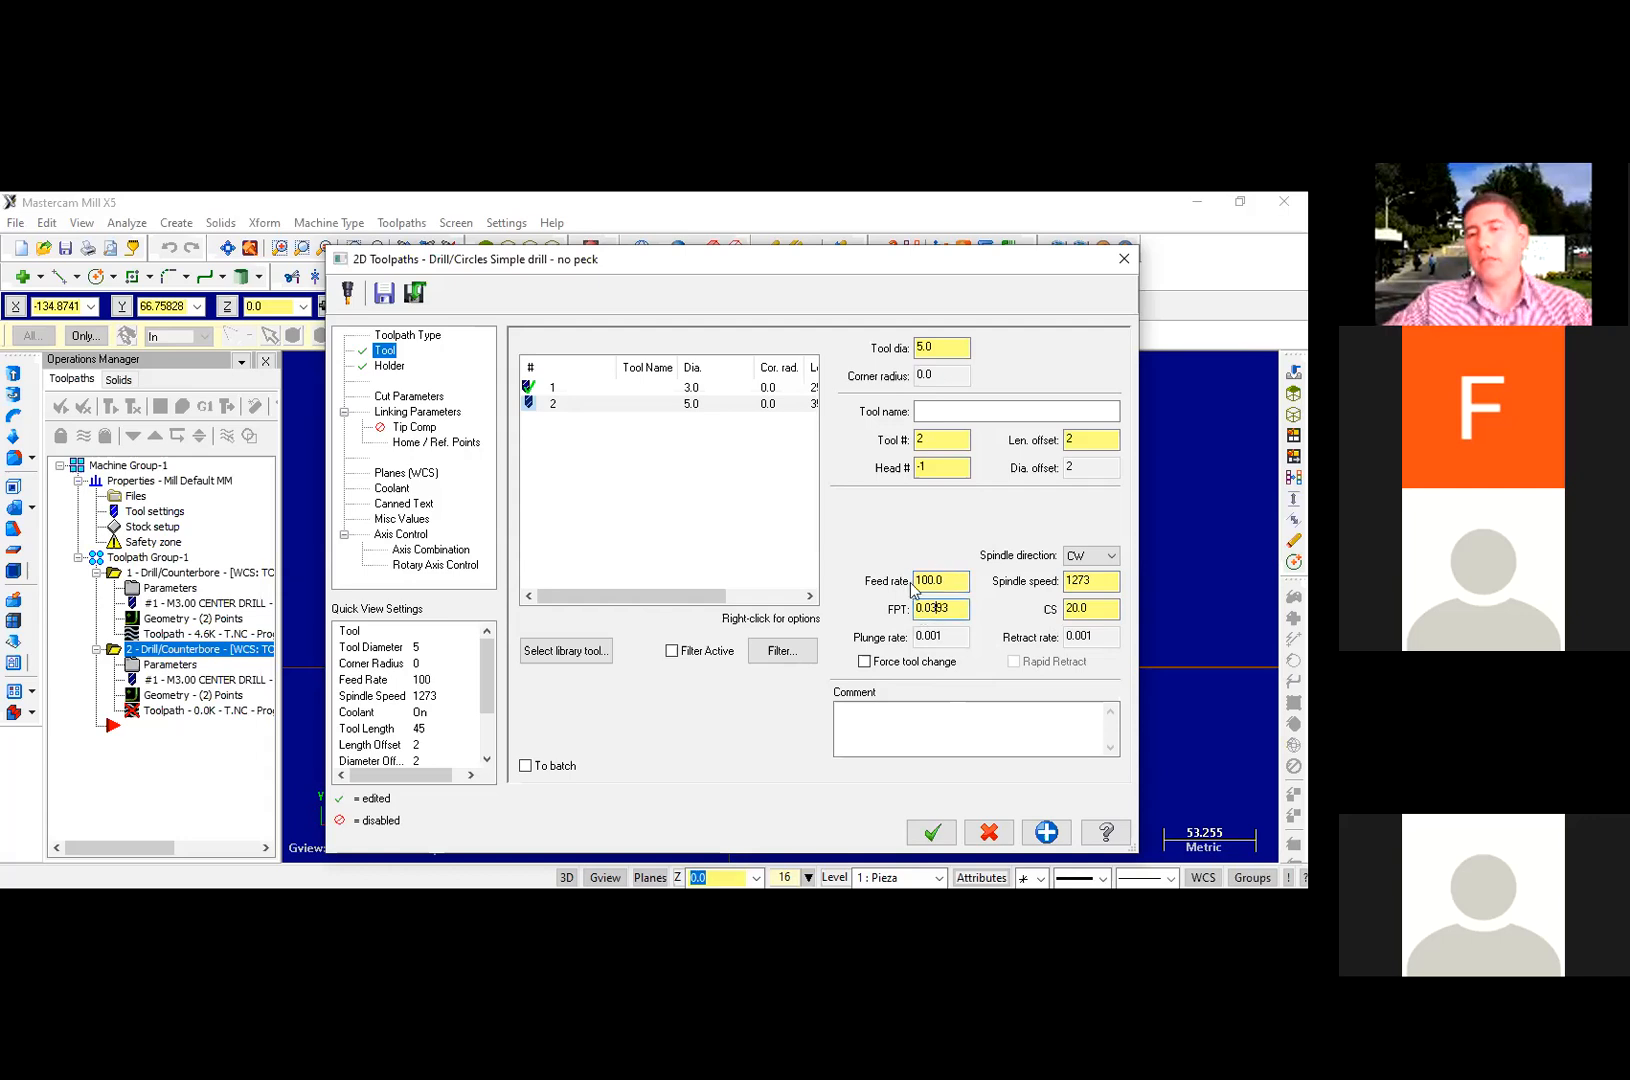
Step: Try a feed per tooth of 100 for the 5 mm drill, and restore its feed rate to 100
{"action": "double_click", "coordinate": [936, 612]}
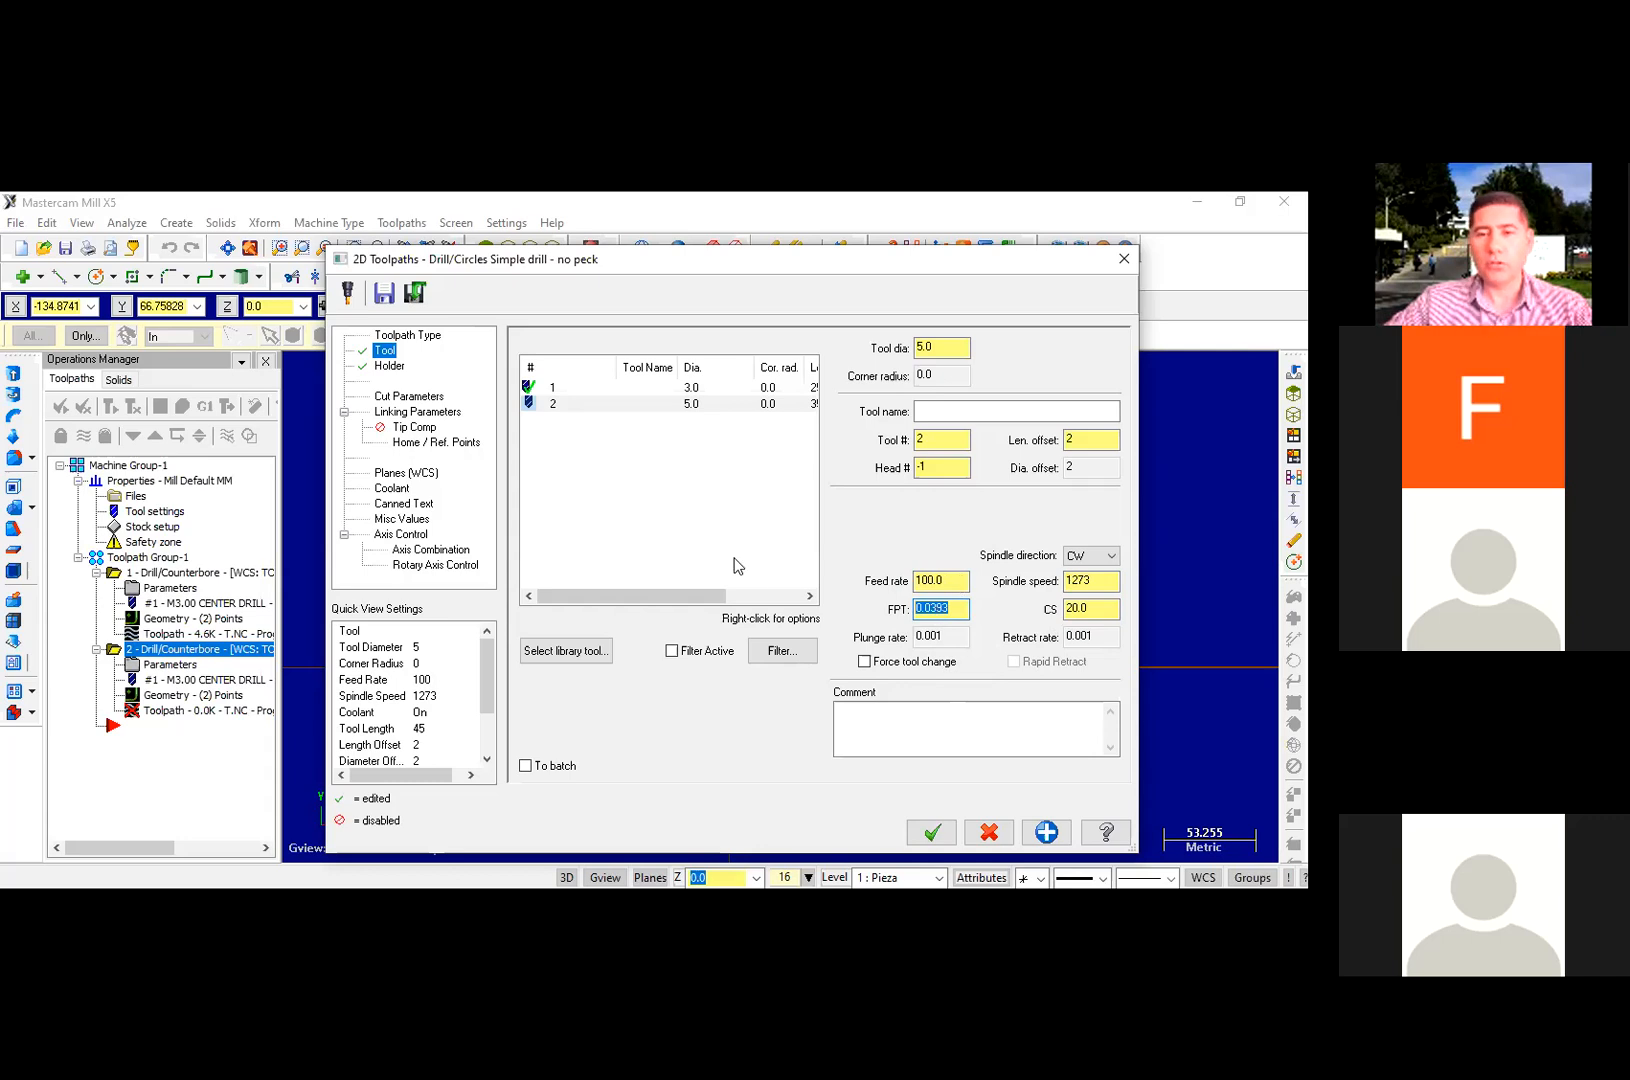
{"action": "key", "text": "shift+Tab"}
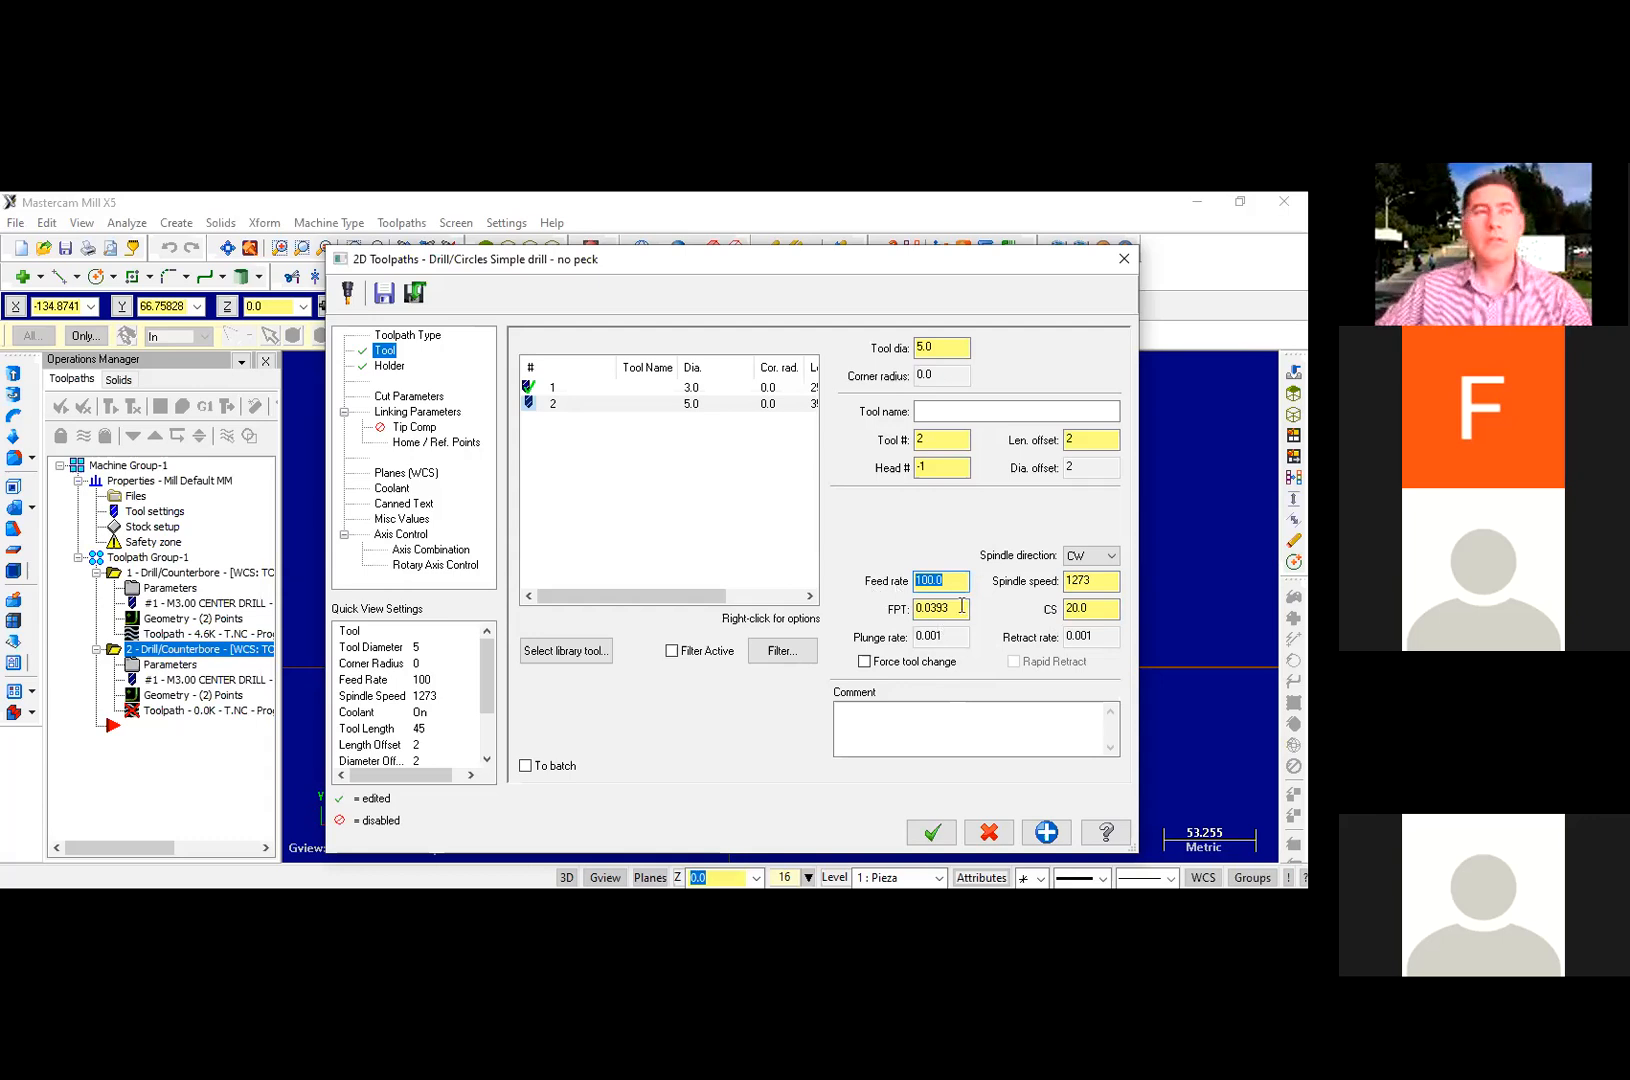
{"action": "key", "text": "Tab"}
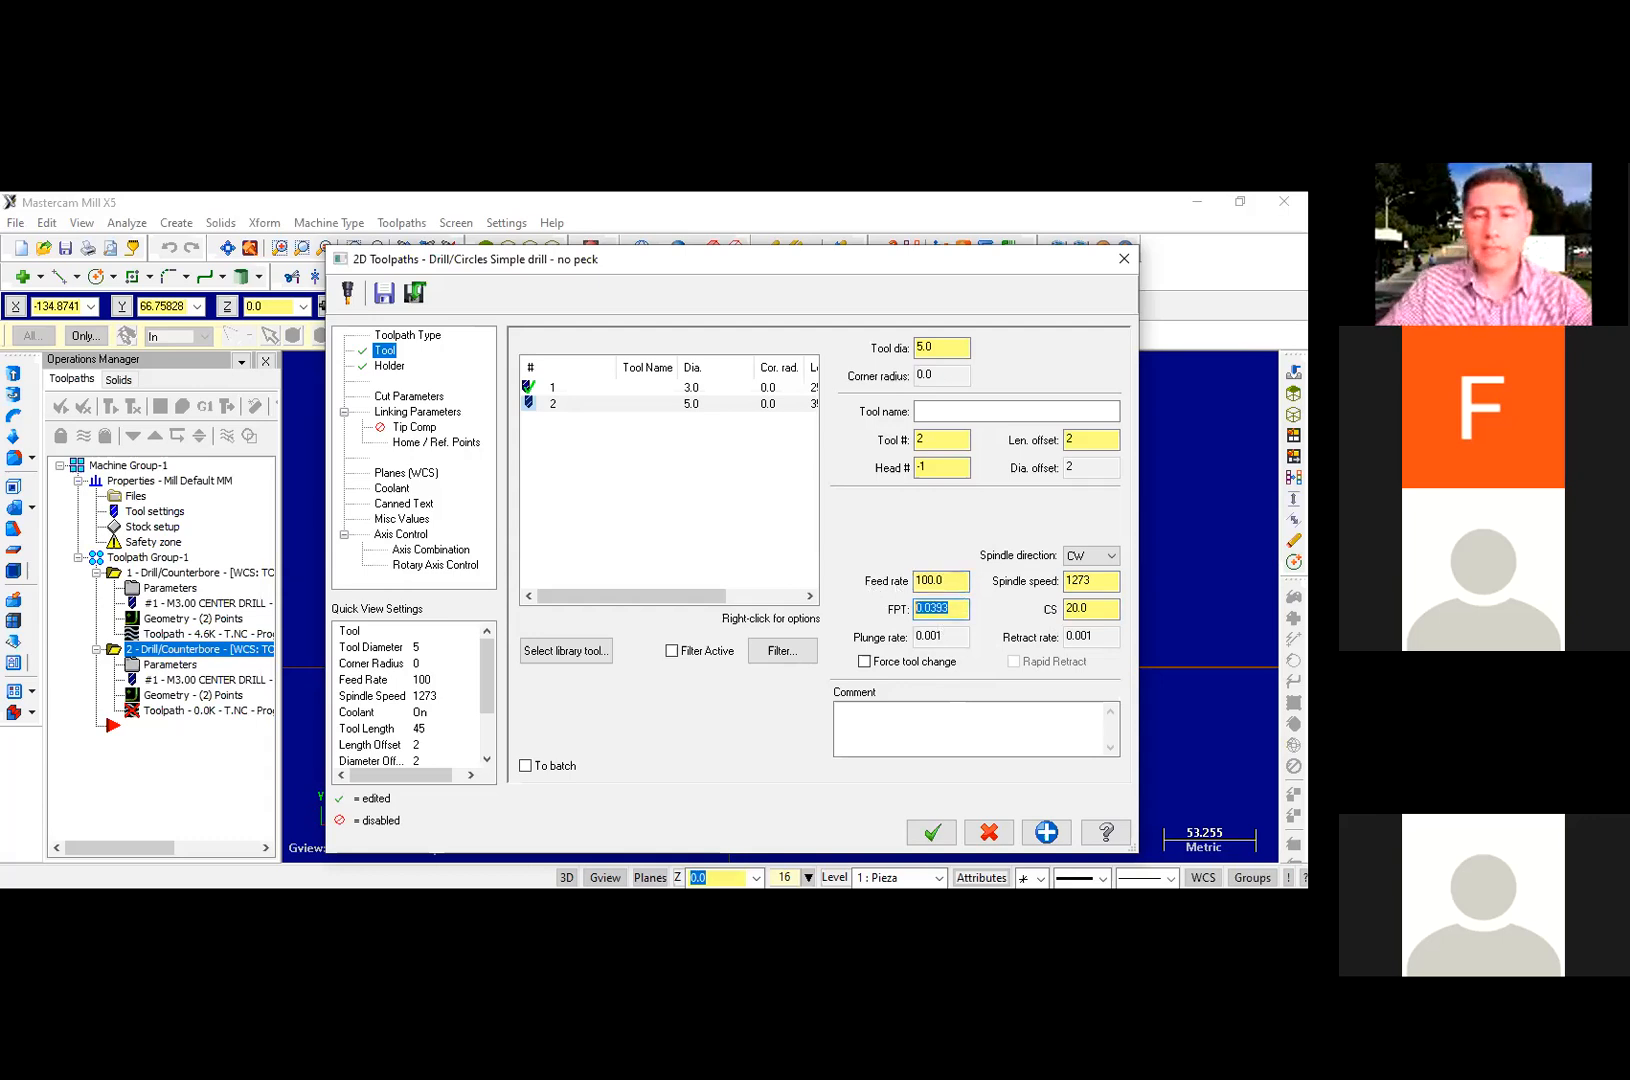
{"action": "type", "text": "100.0"}
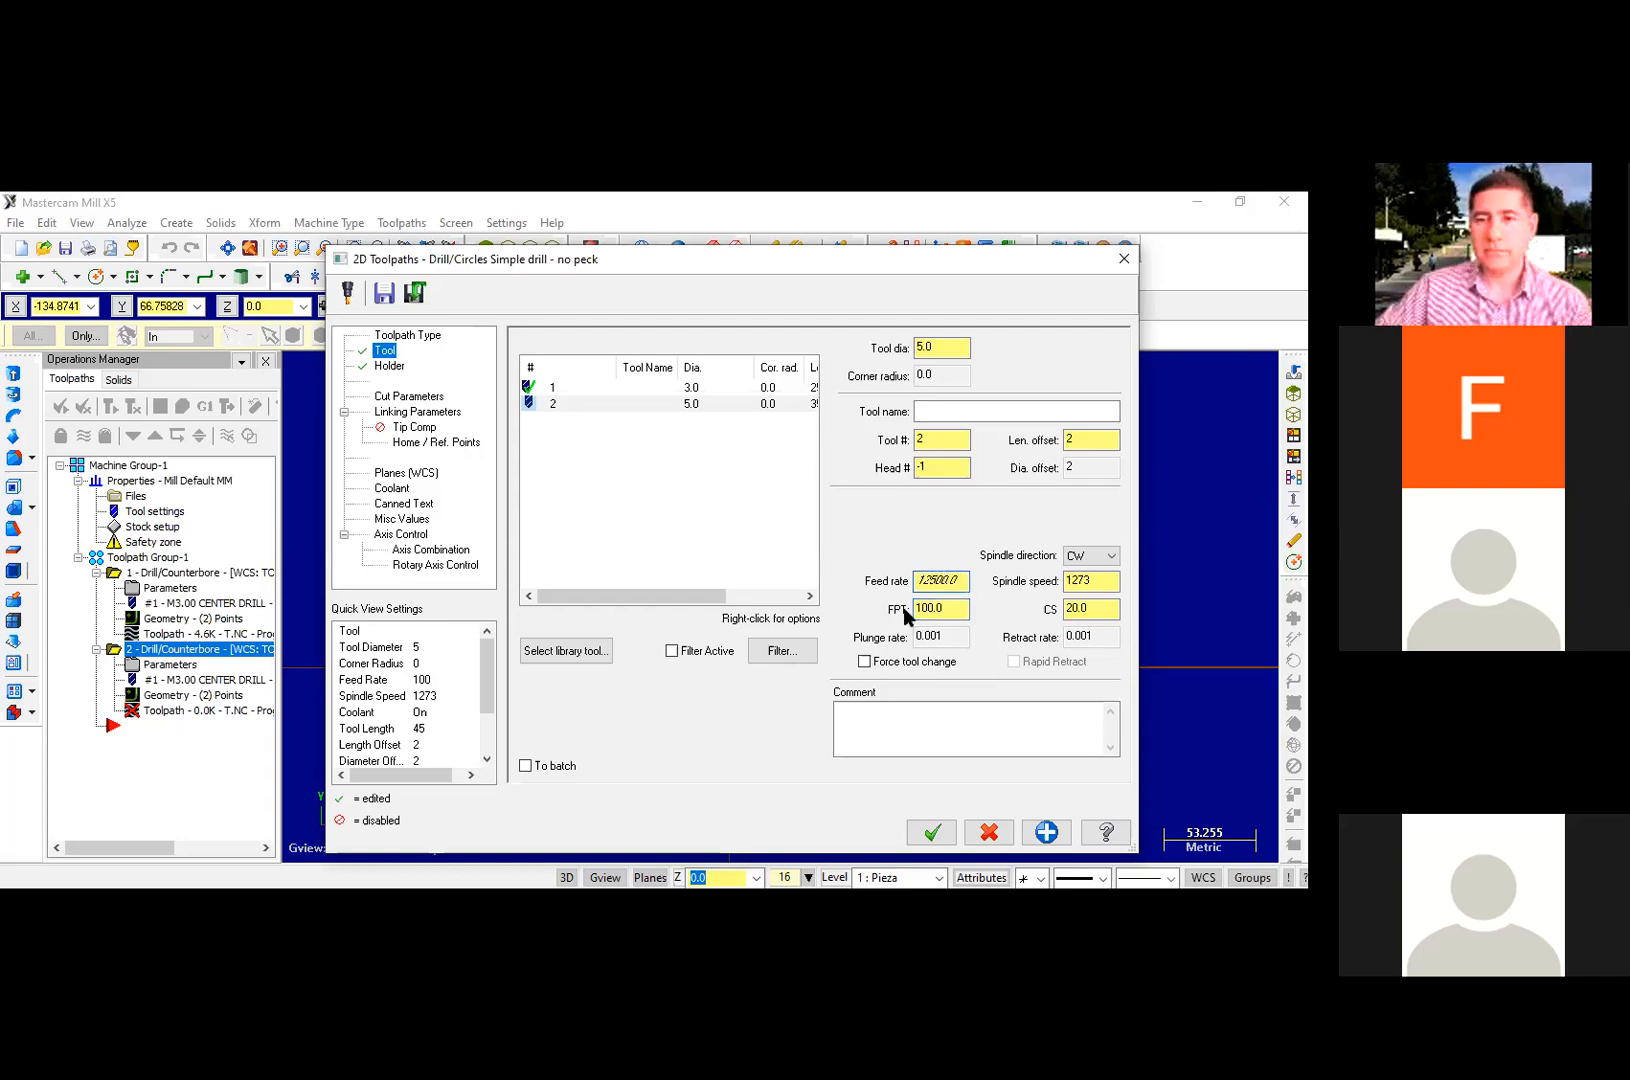
{"action": "key", "text": "shift+Tab"}
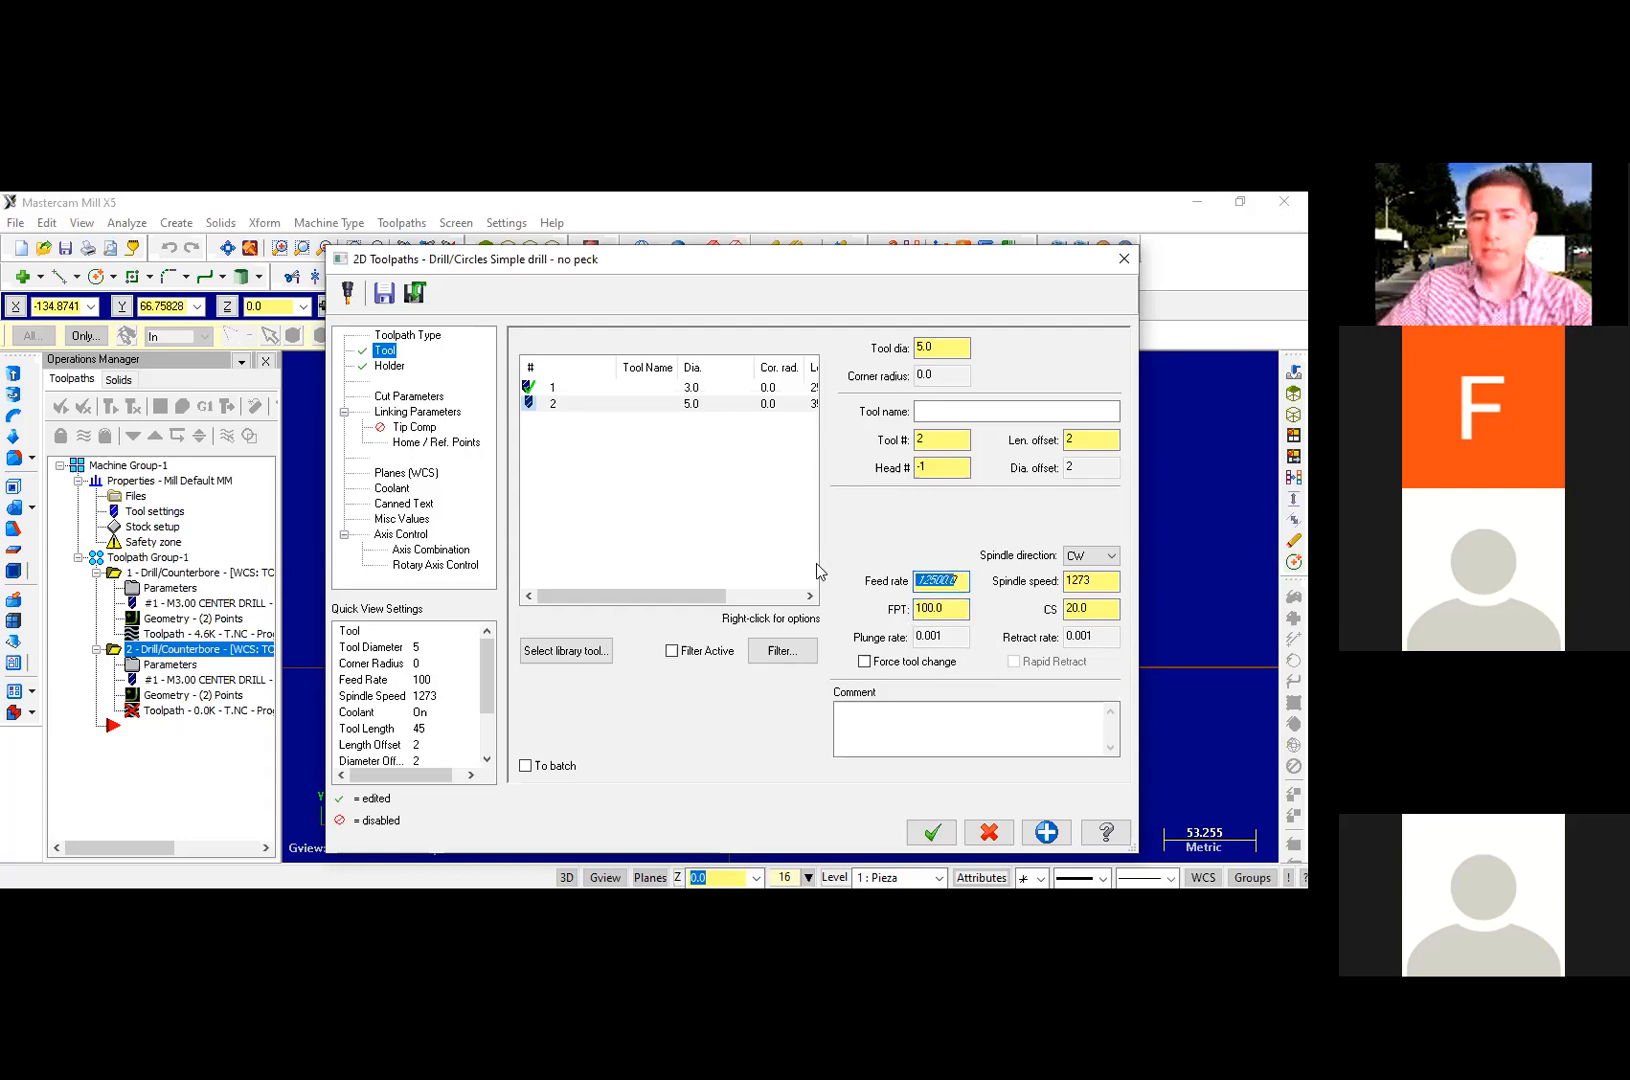
{"action": "type", "text": "100"}
{"action": "key", "text": "Tab"}
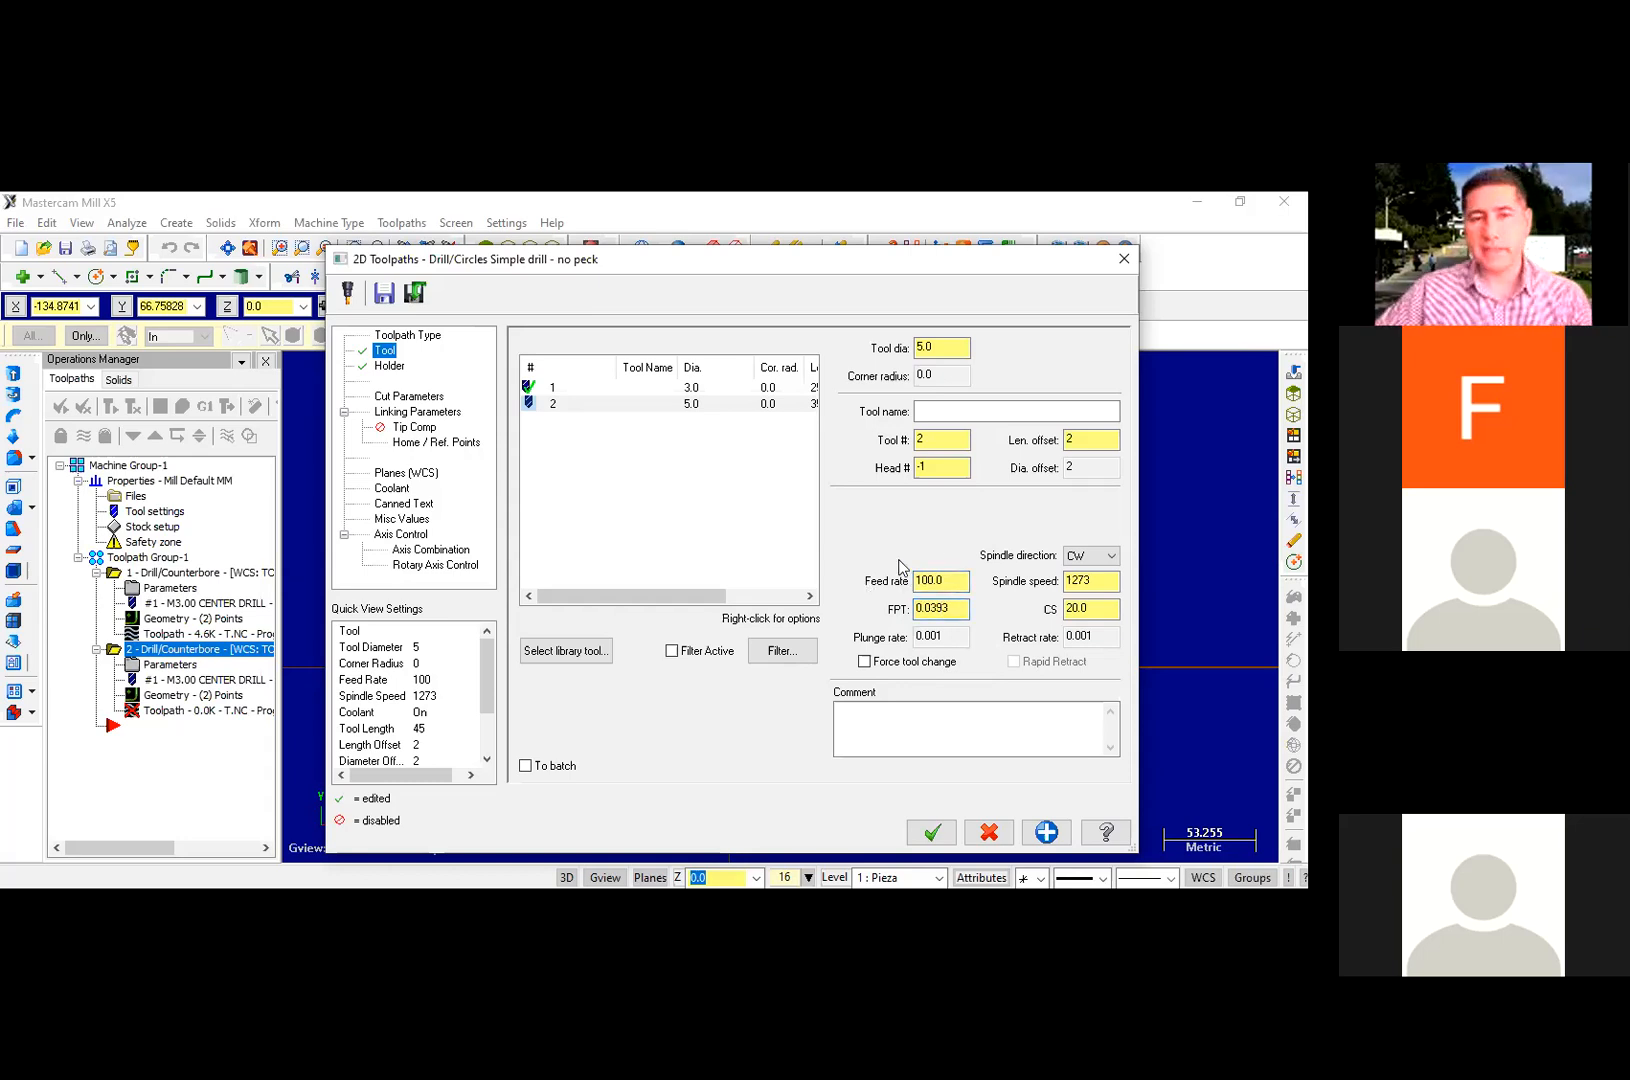
Step: Change the drilling cycle in the cut parameters to Peck Drill with a peck of 2
{"action": "left_click", "coordinate": [402, 397]}
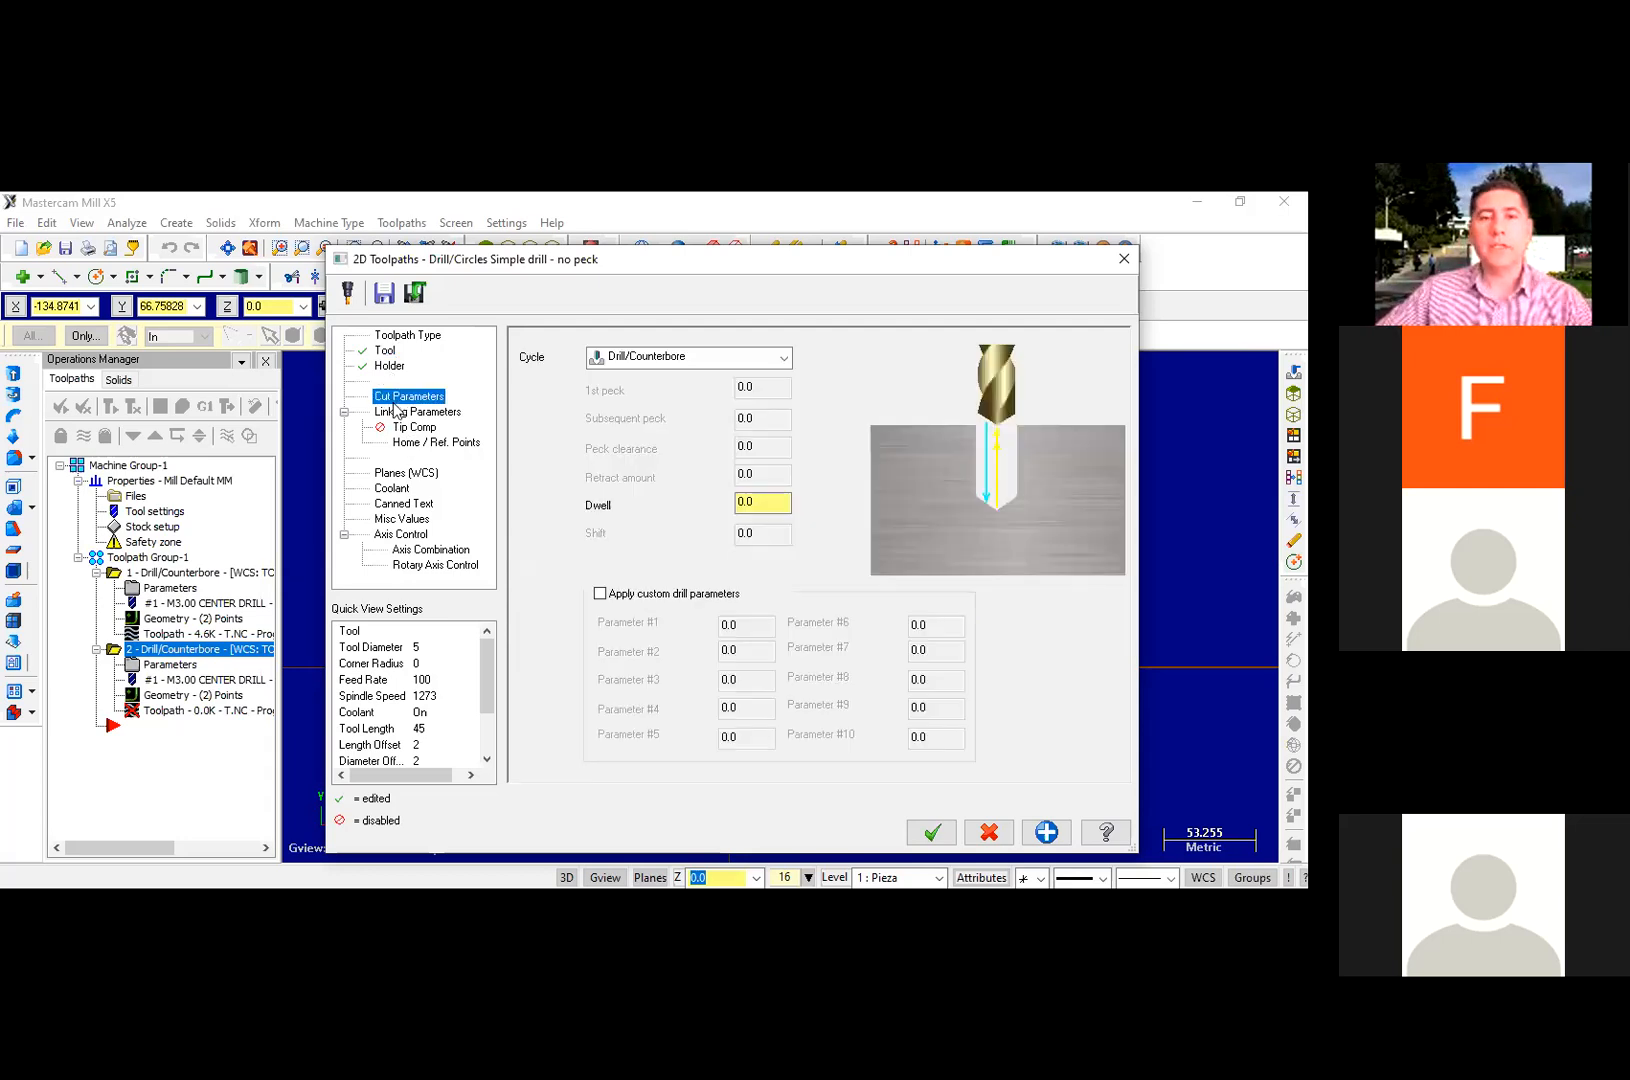
{"action": "left_click", "coordinate": [767, 360]}
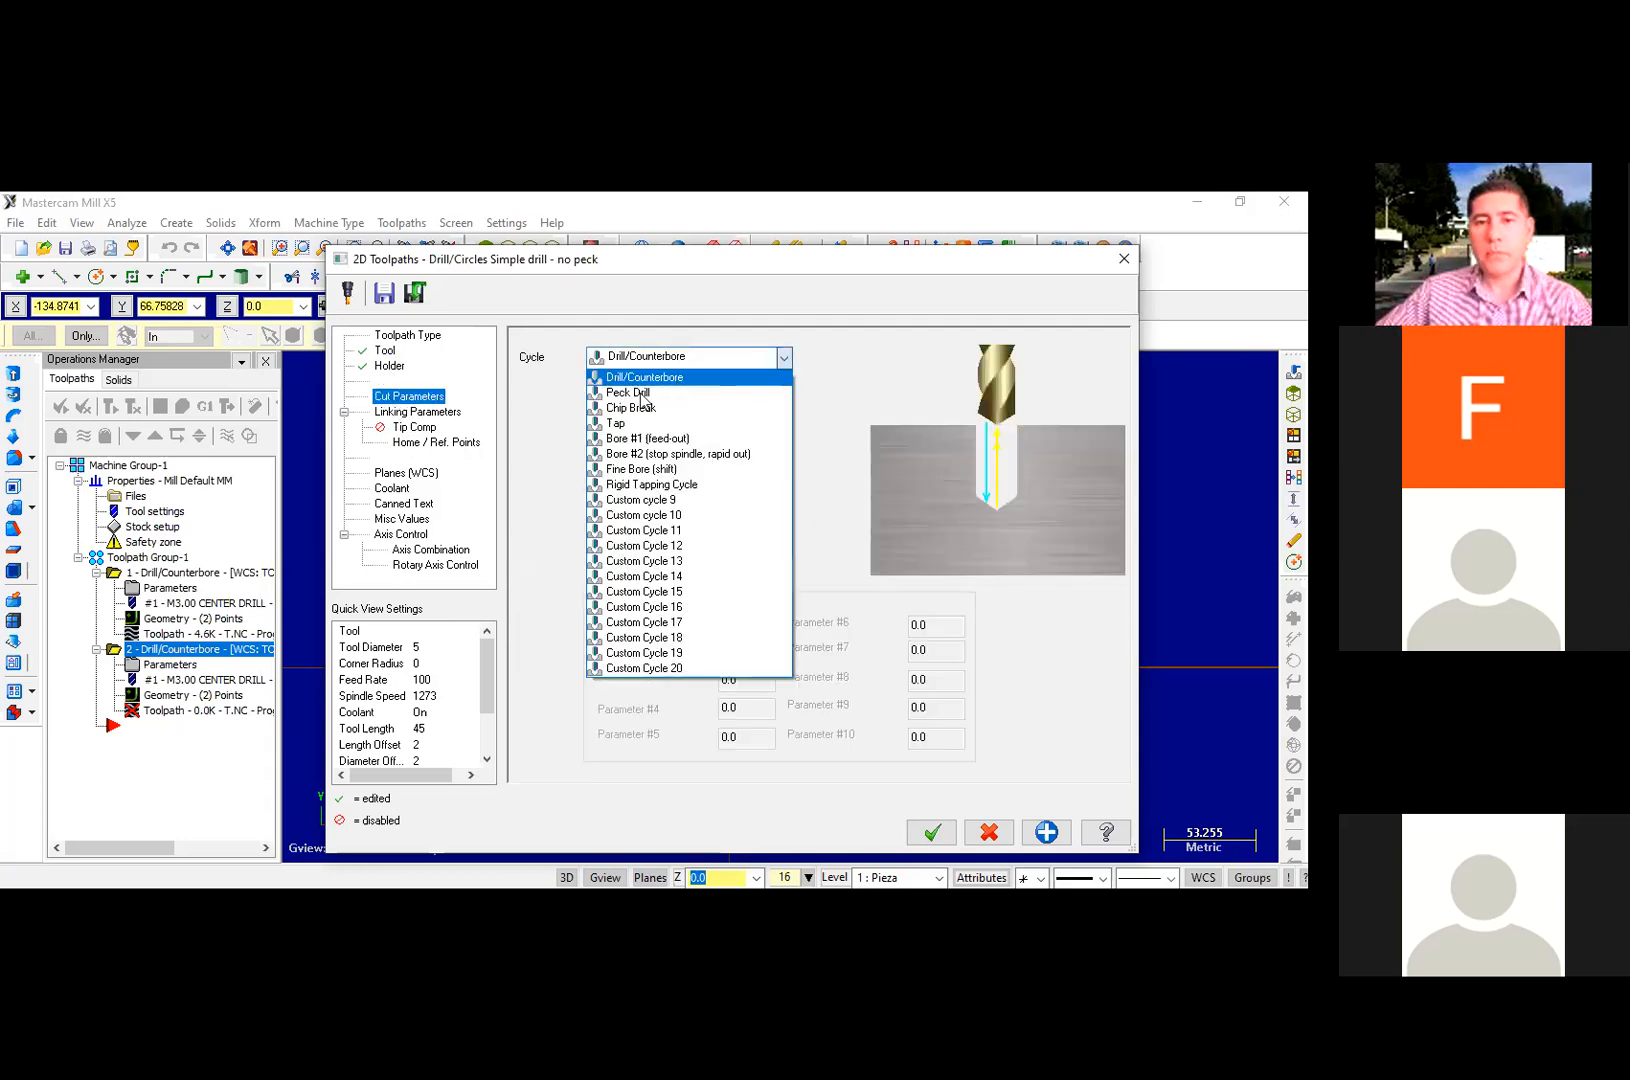
{"action": "left_click", "coordinate": [780, 393]}
{"action": "key", "text": "Tab"}
{"action": "type", "text": "2"}
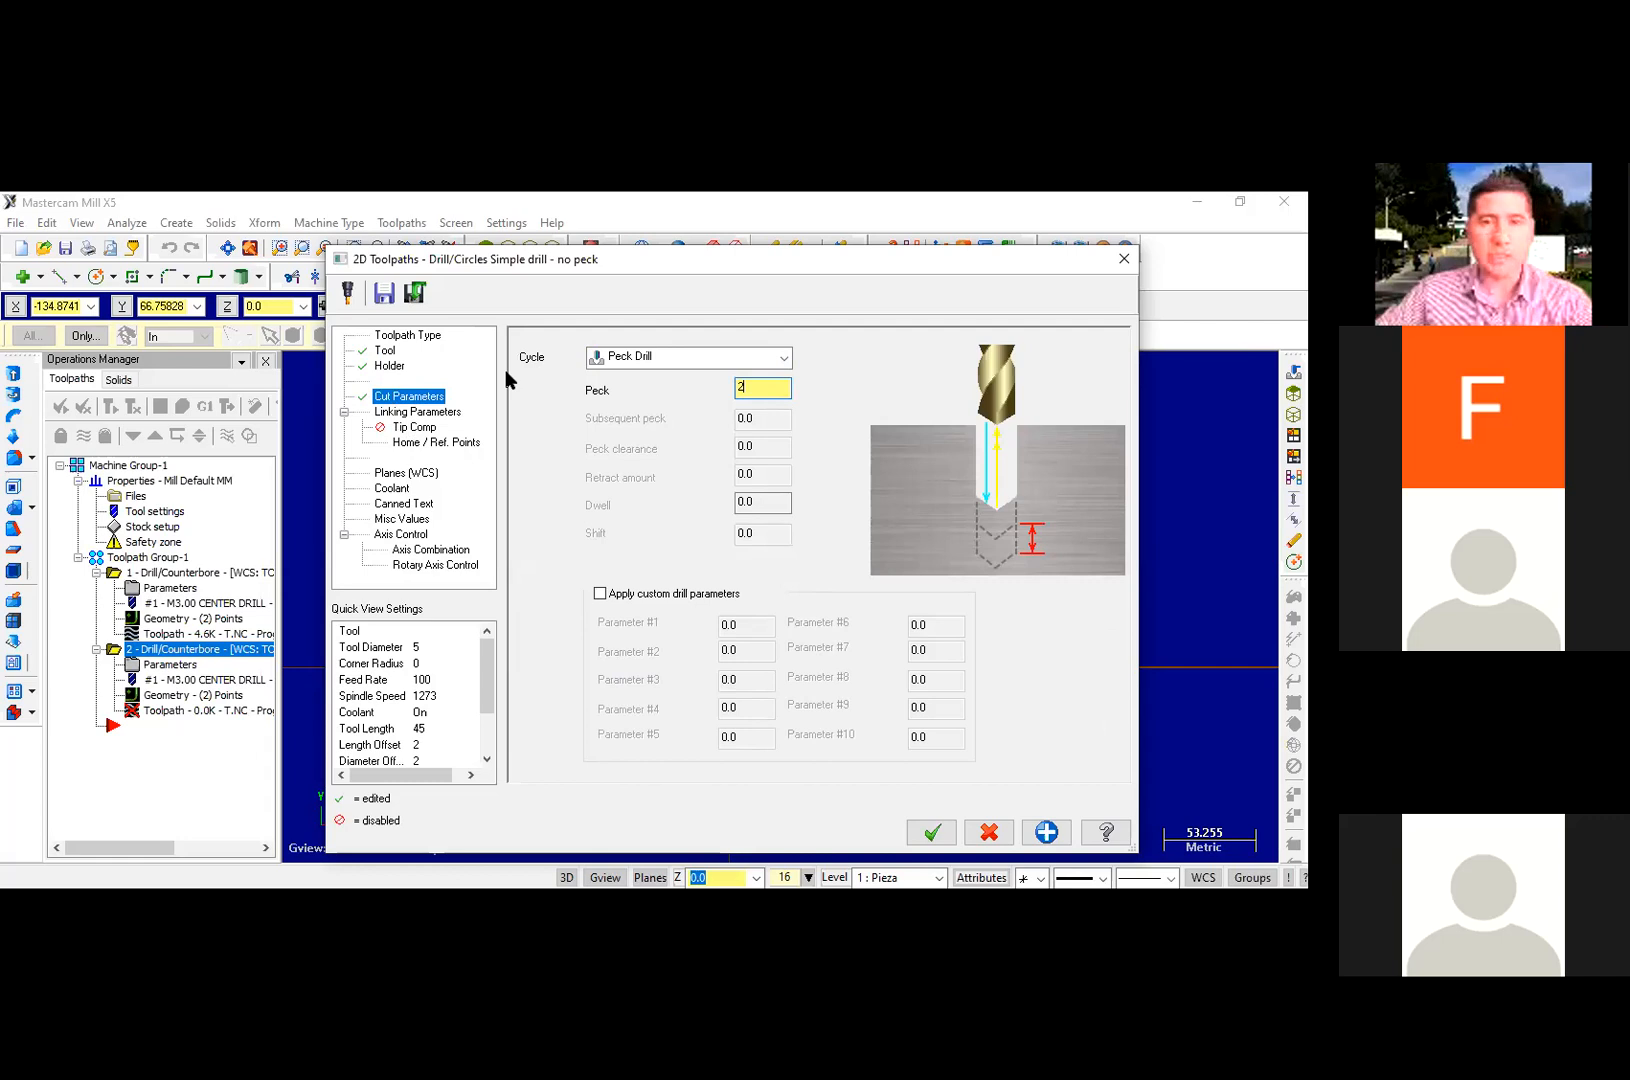
Step: Set the absolute drilling depth to -15.5 in the linking parameters
{"action": "left_click", "coordinate": [420, 412]}
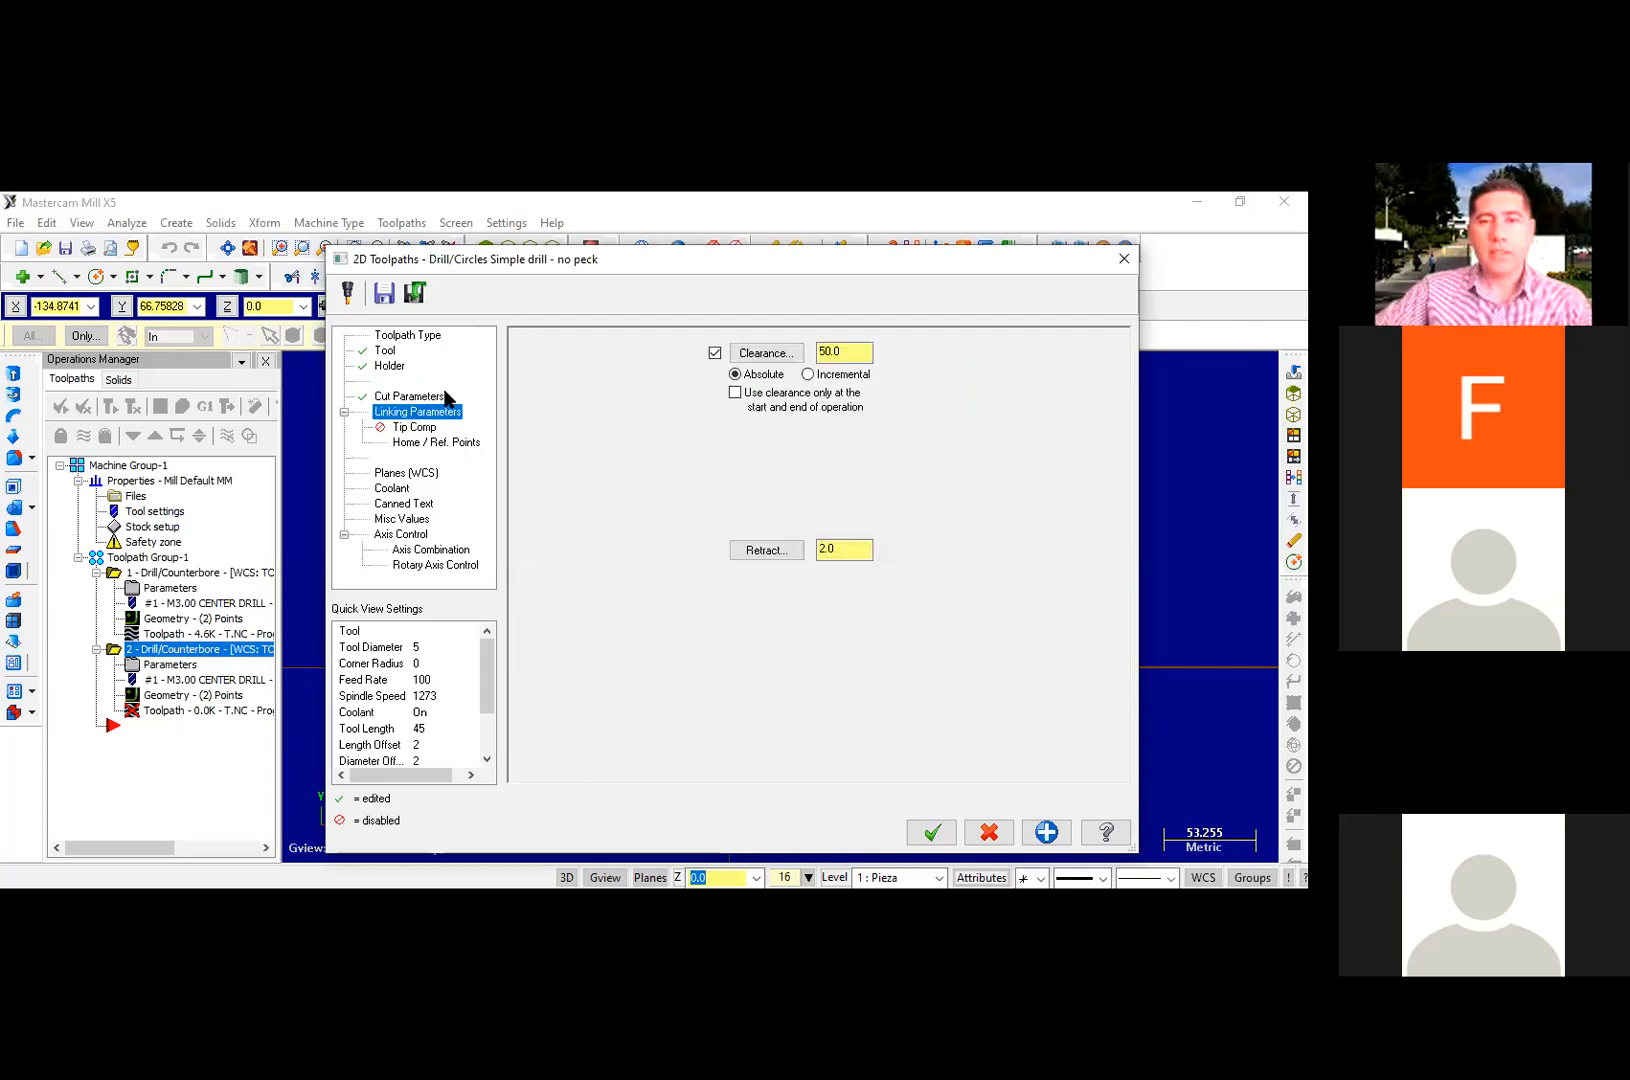
{"action": "left_click", "coordinate": [711, 352]}
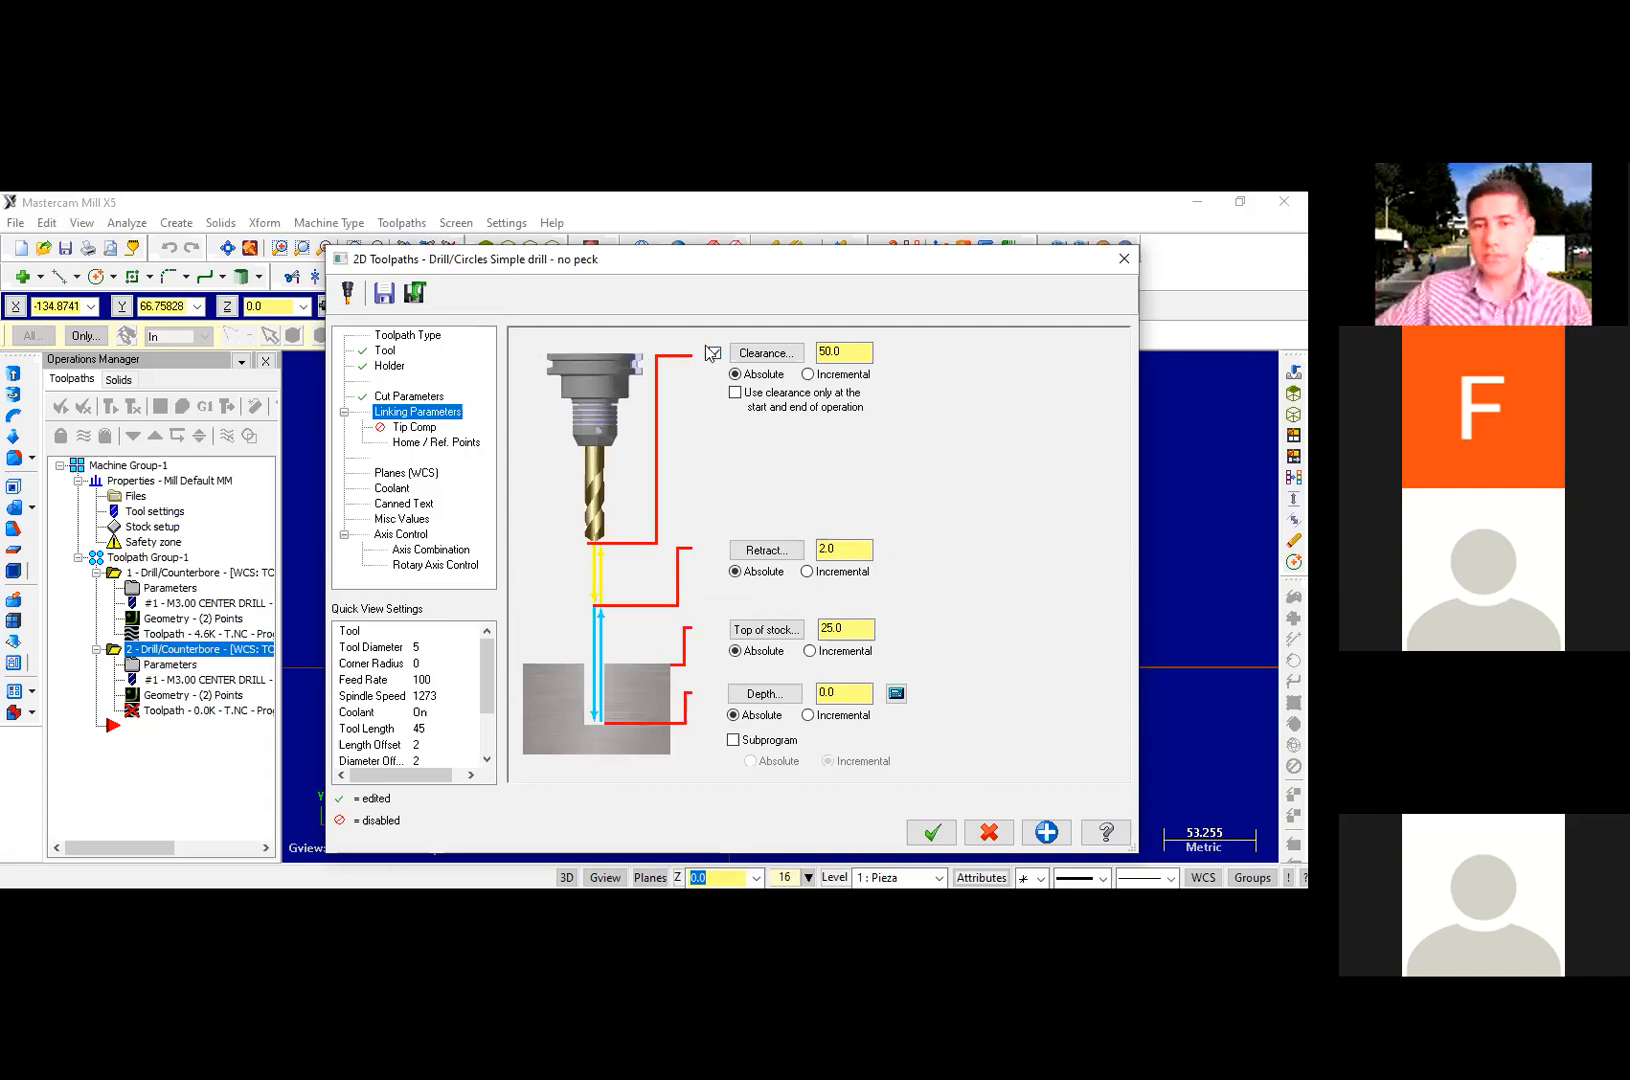
{"action": "left_click_drag", "start_coordinate": [850, 697], "coordinate": [912, 703]}
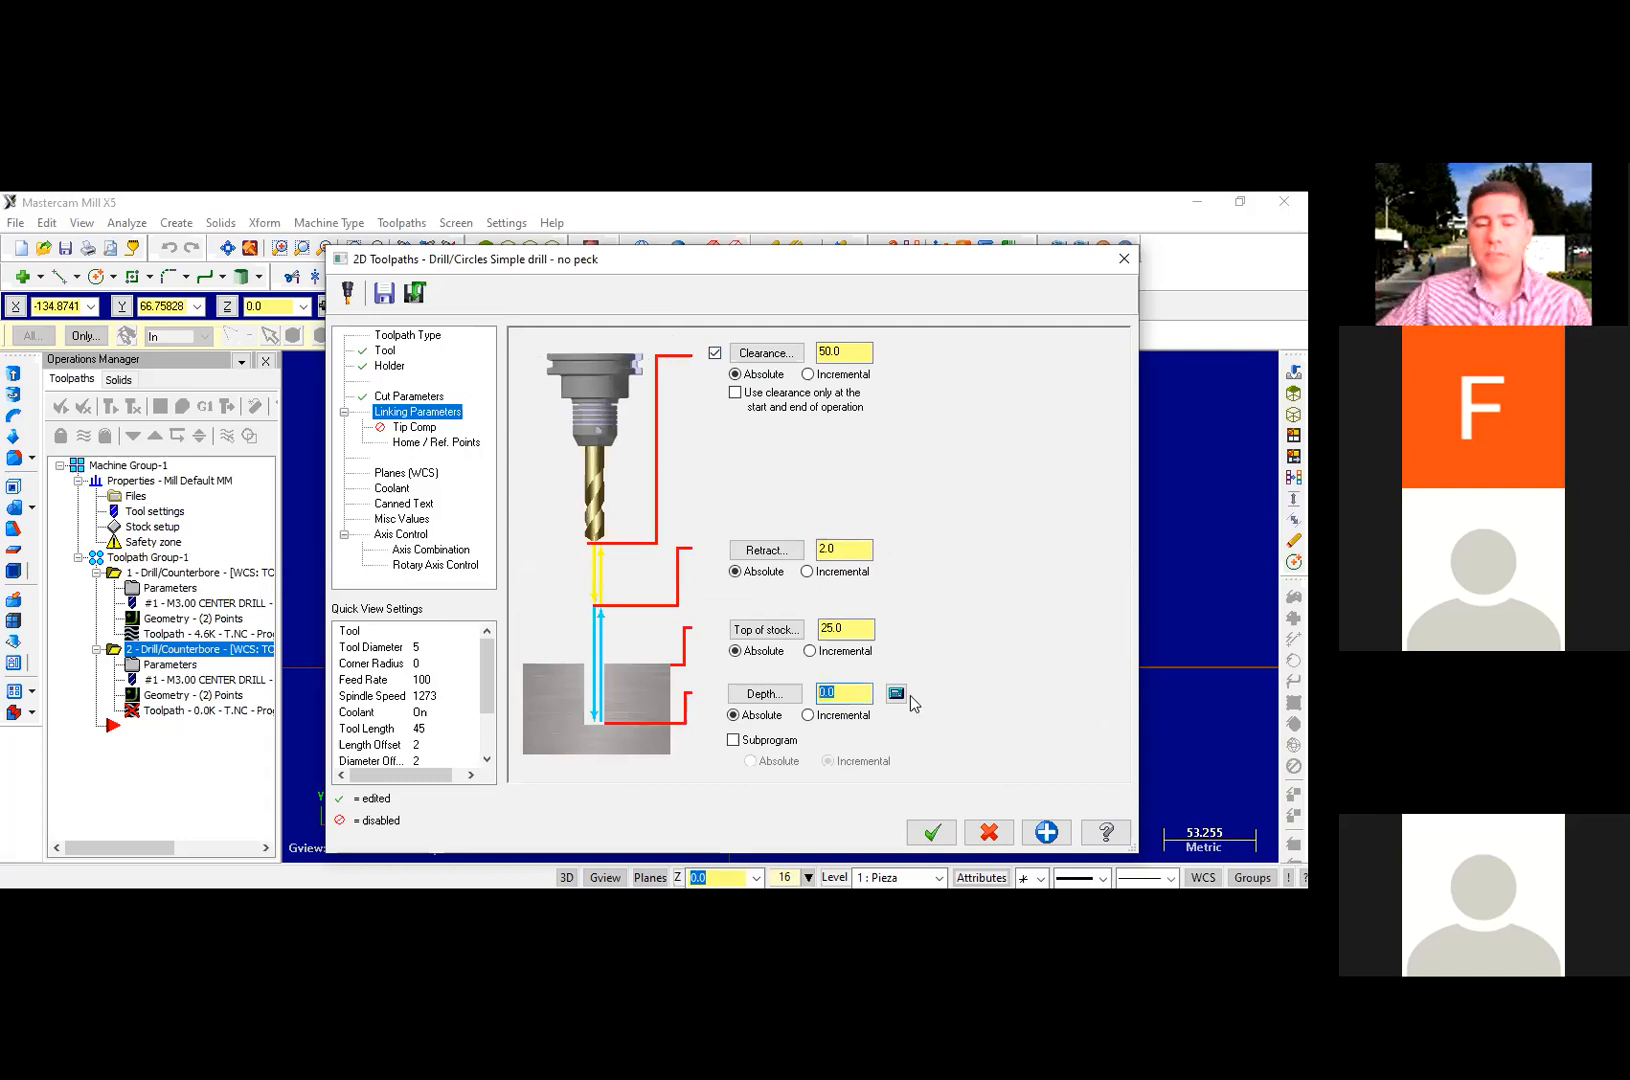
{"action": "type", "text": "-15.5"}
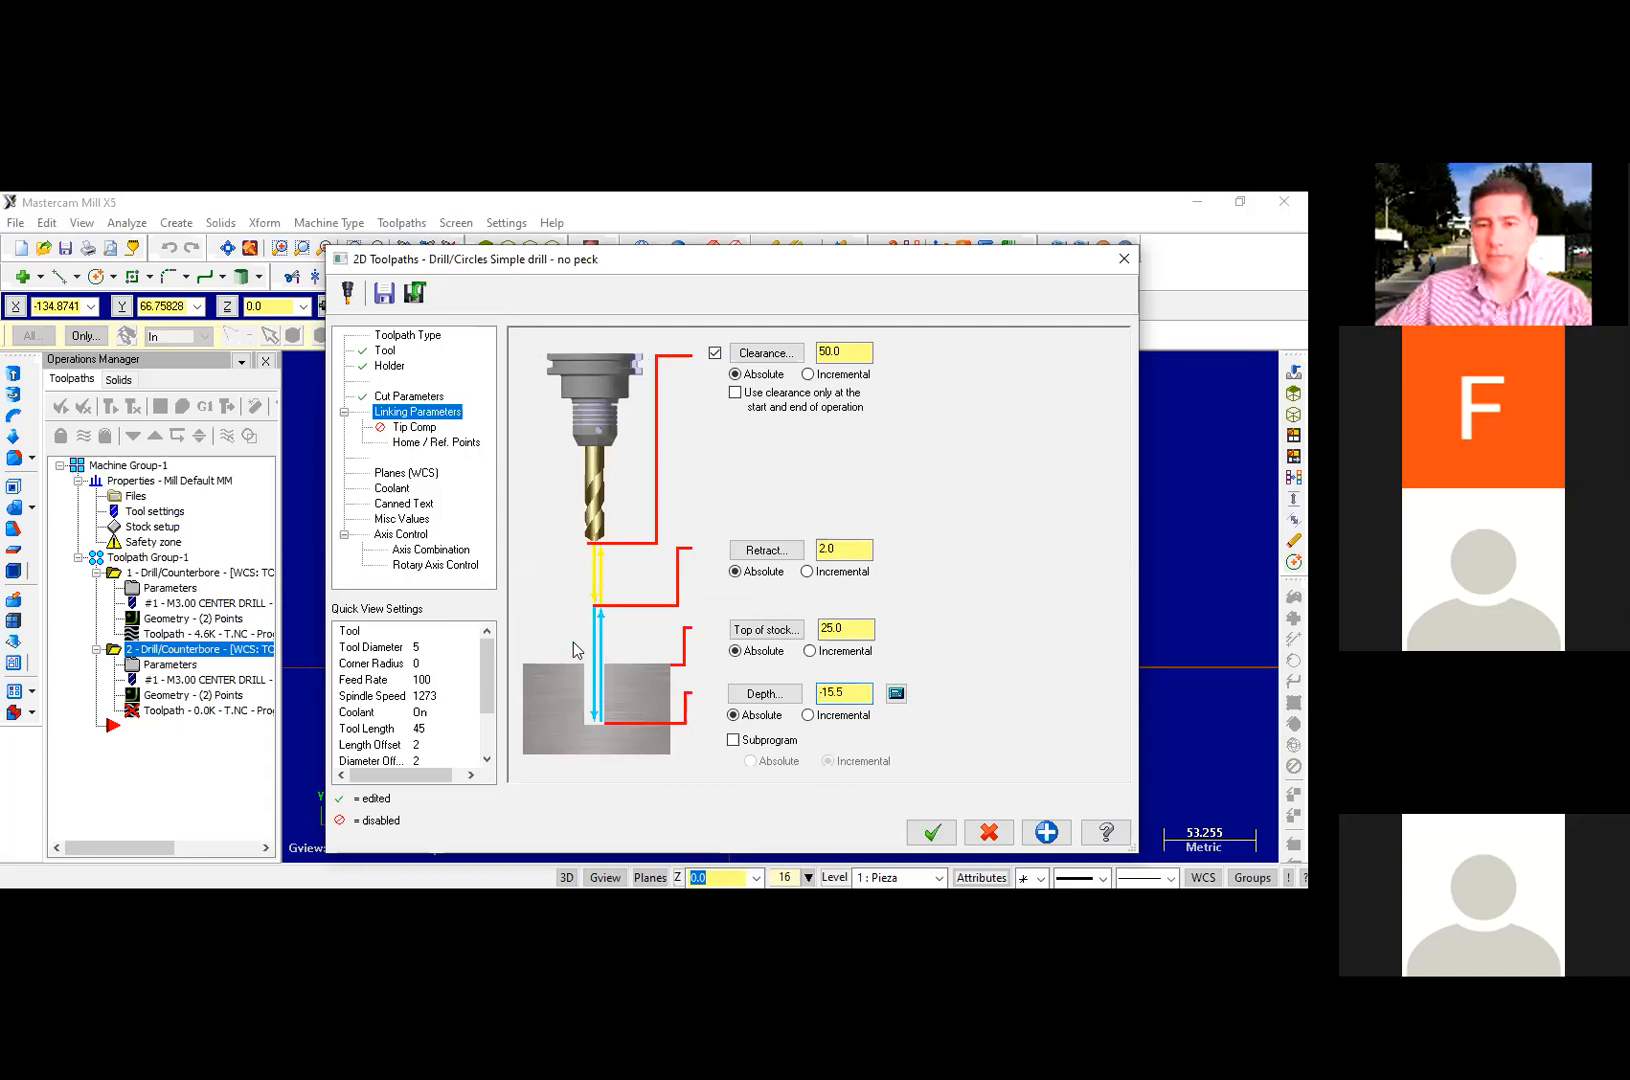
Step: Check the coolant settings, set the rotary diameter to 50 for the Y-axis substitution, and accept the peck drill parameters
{"action": "left_click", "coordinate": [392, 488]}
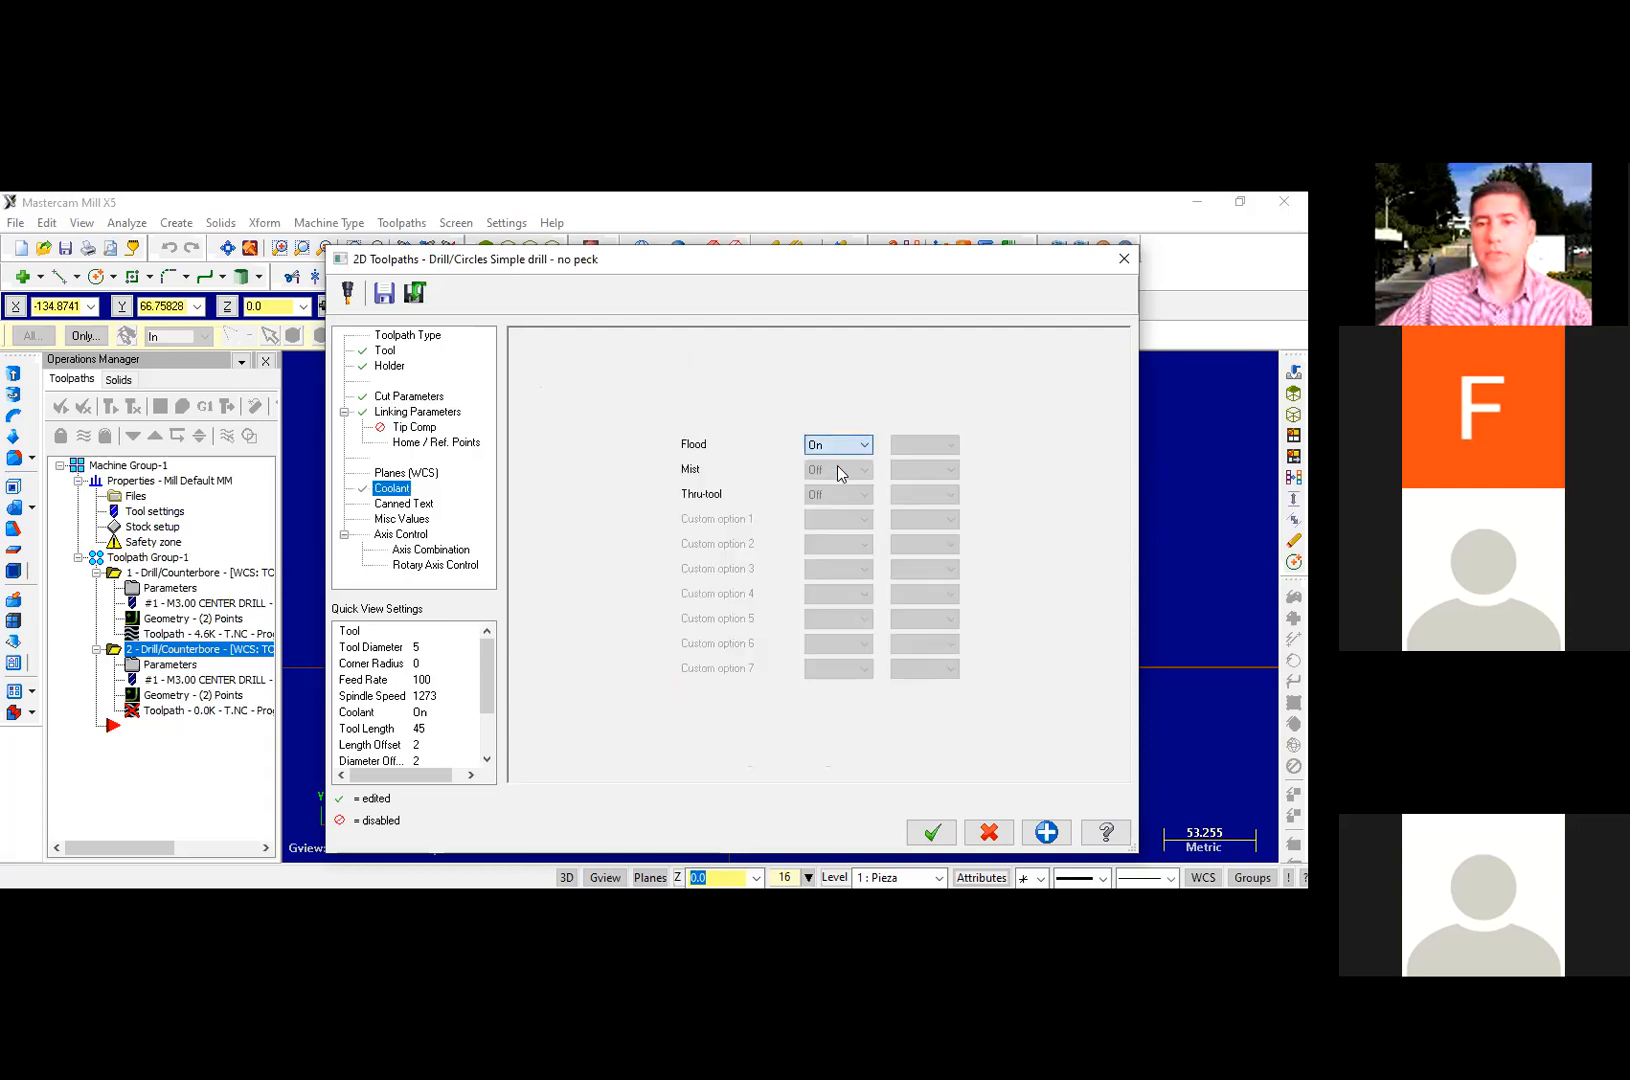
{"action": "left_click", "coordinate": [410, 567]}
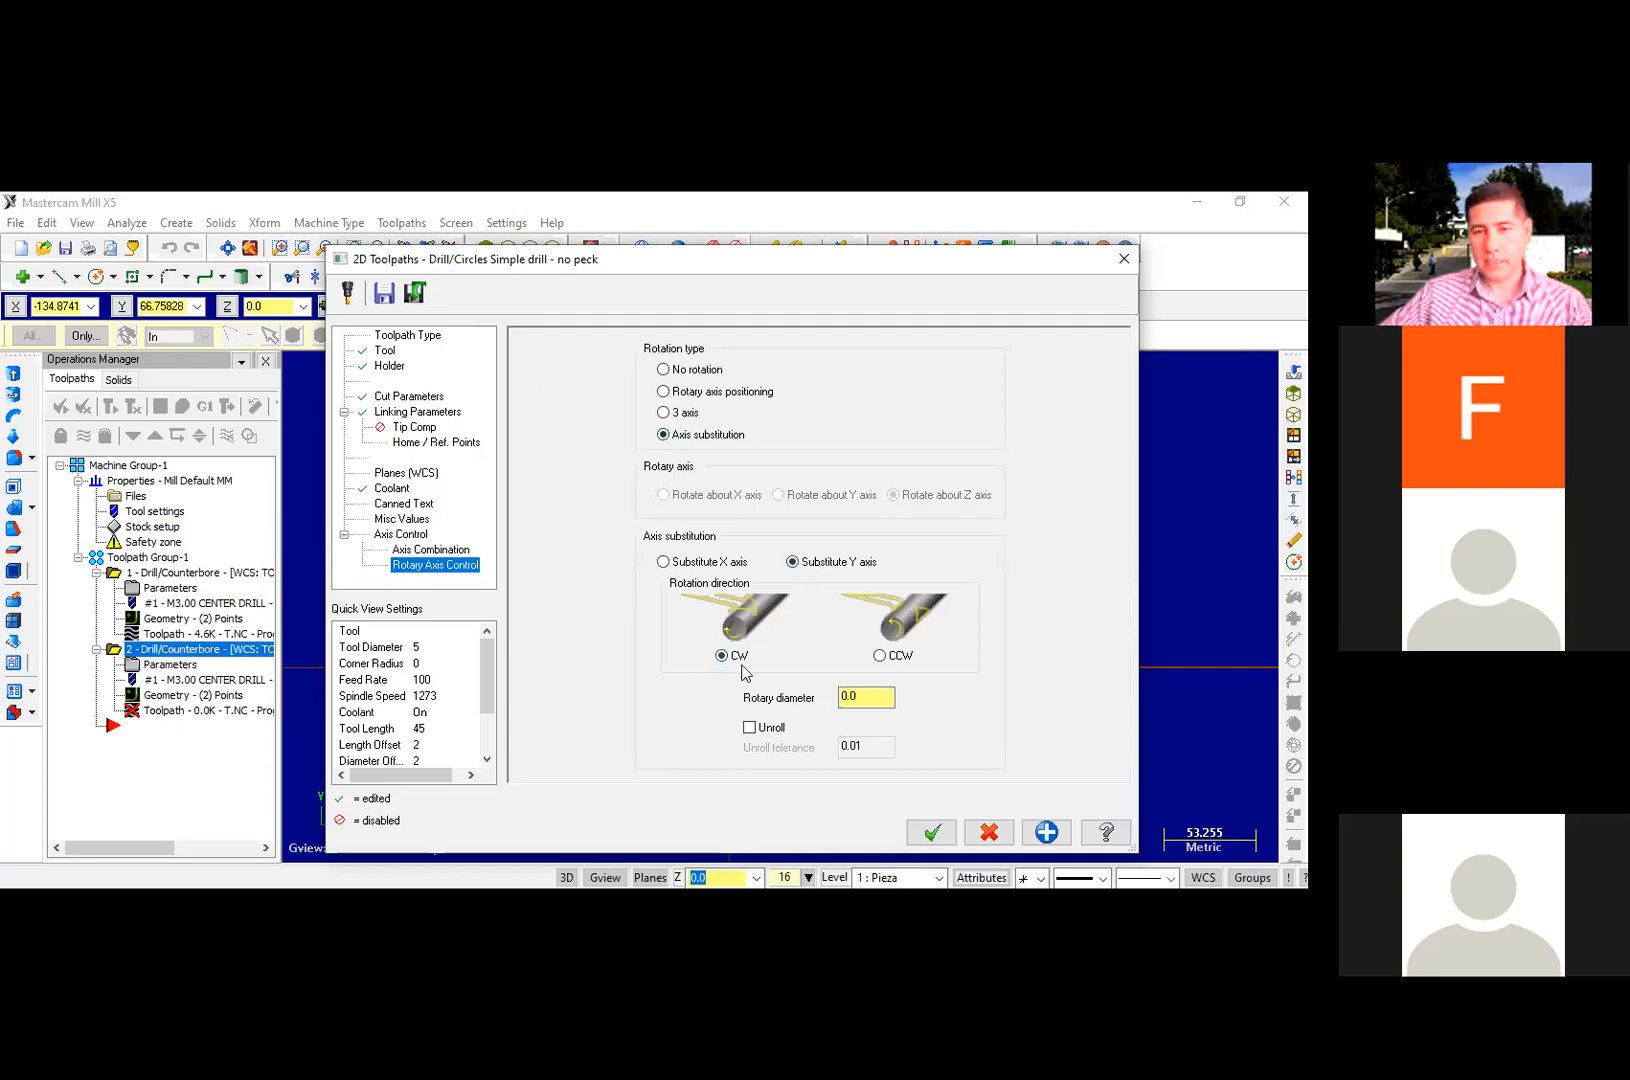
{"action": "double_click", "coordinate": [852, 697]}
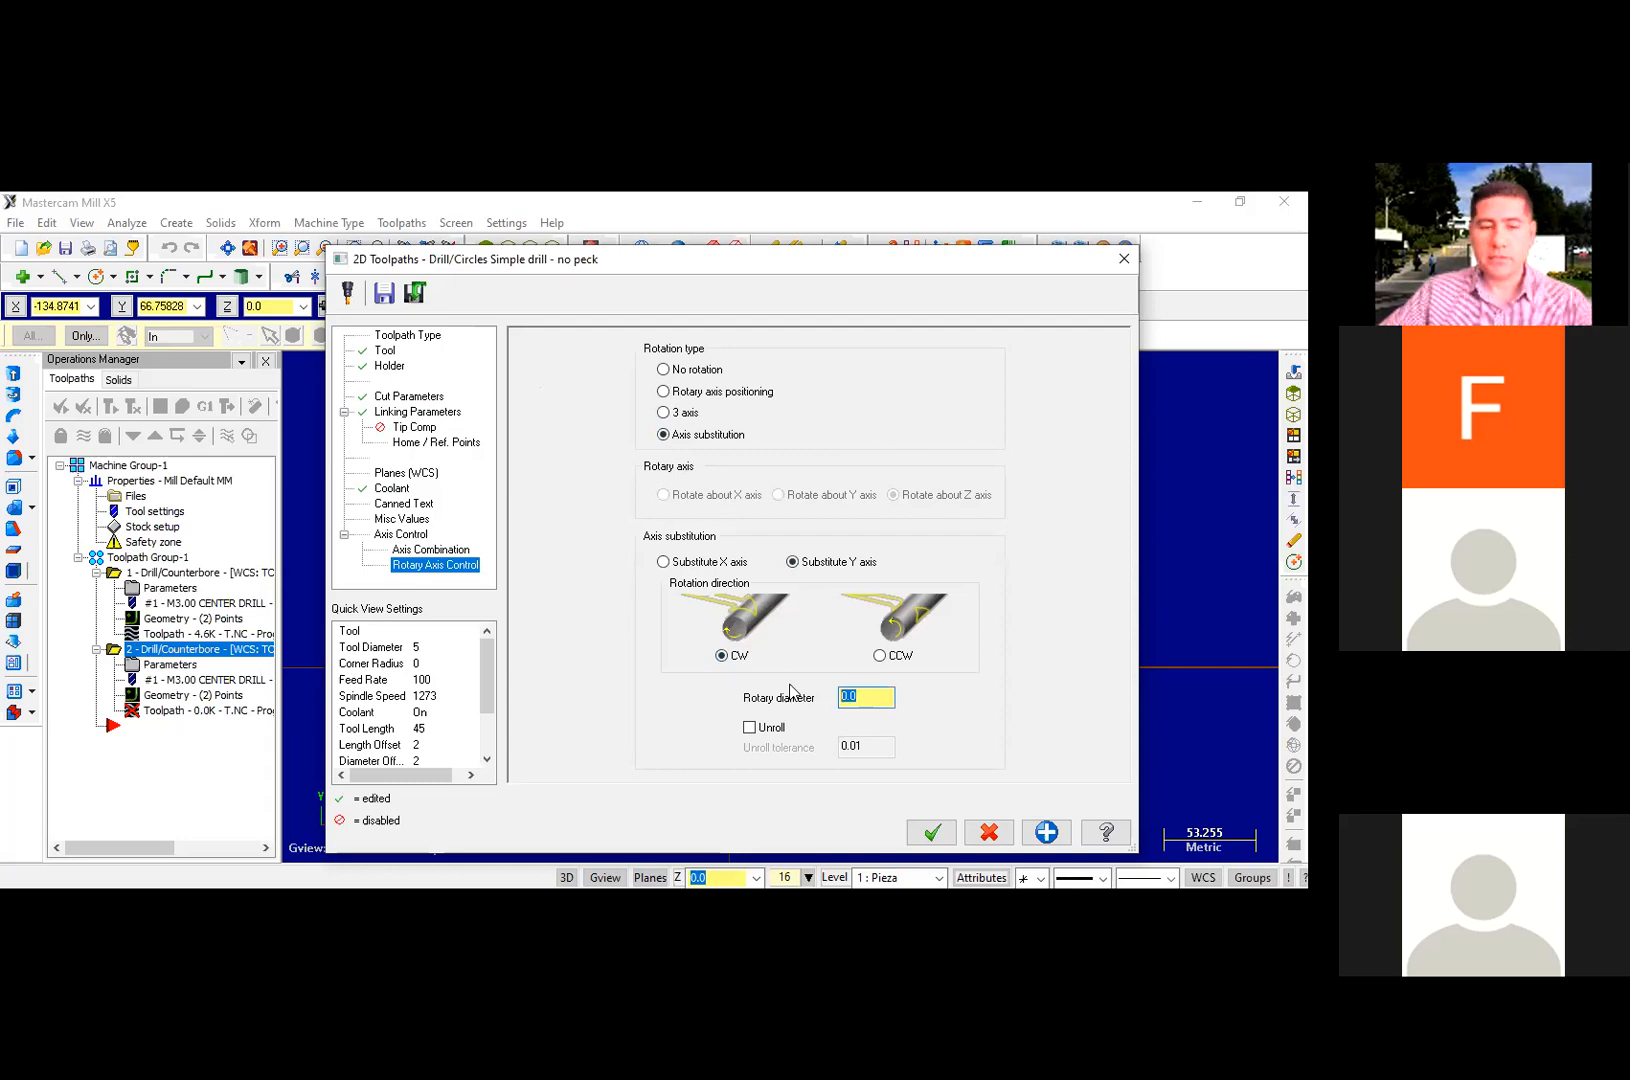
{"action": "type", "text": "50.0"}
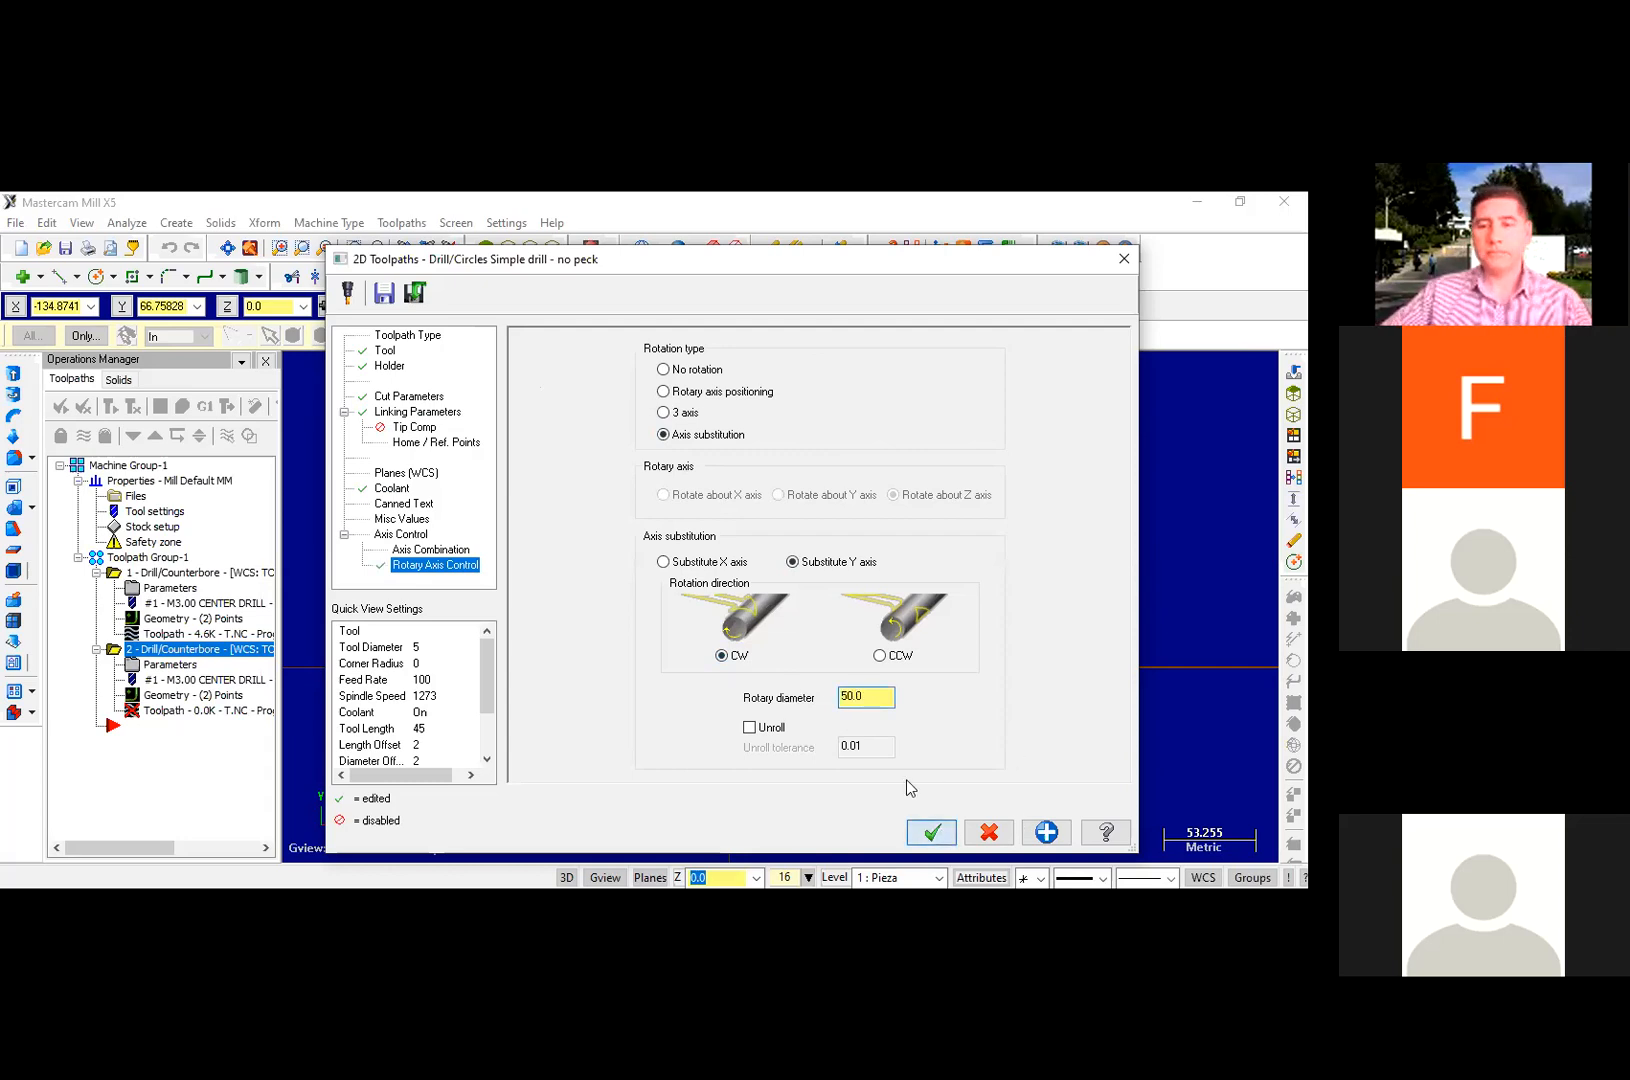
{"action": "left_click", "coordinate": [931, 832]}
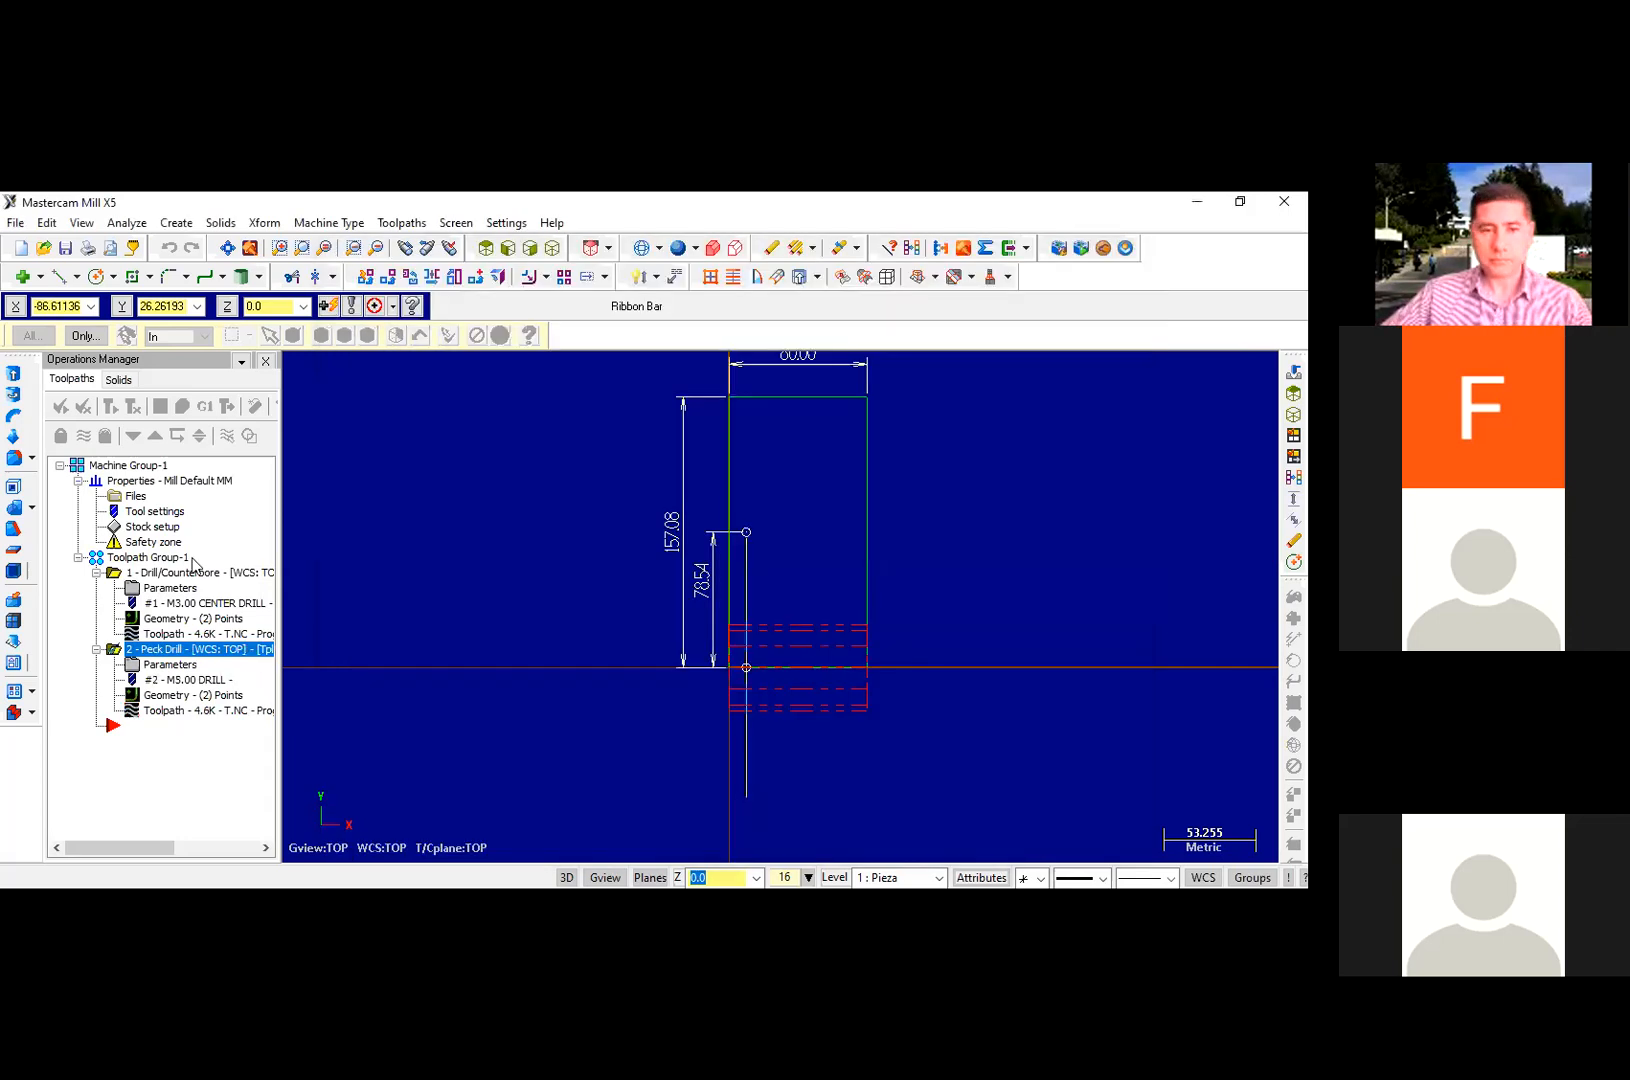
Step: Run the Verify simulation of all operations in isometric view and inspect the drilled holes around the cylindrical stock
{"action": "left_click", "coordinate": [61, 407]}
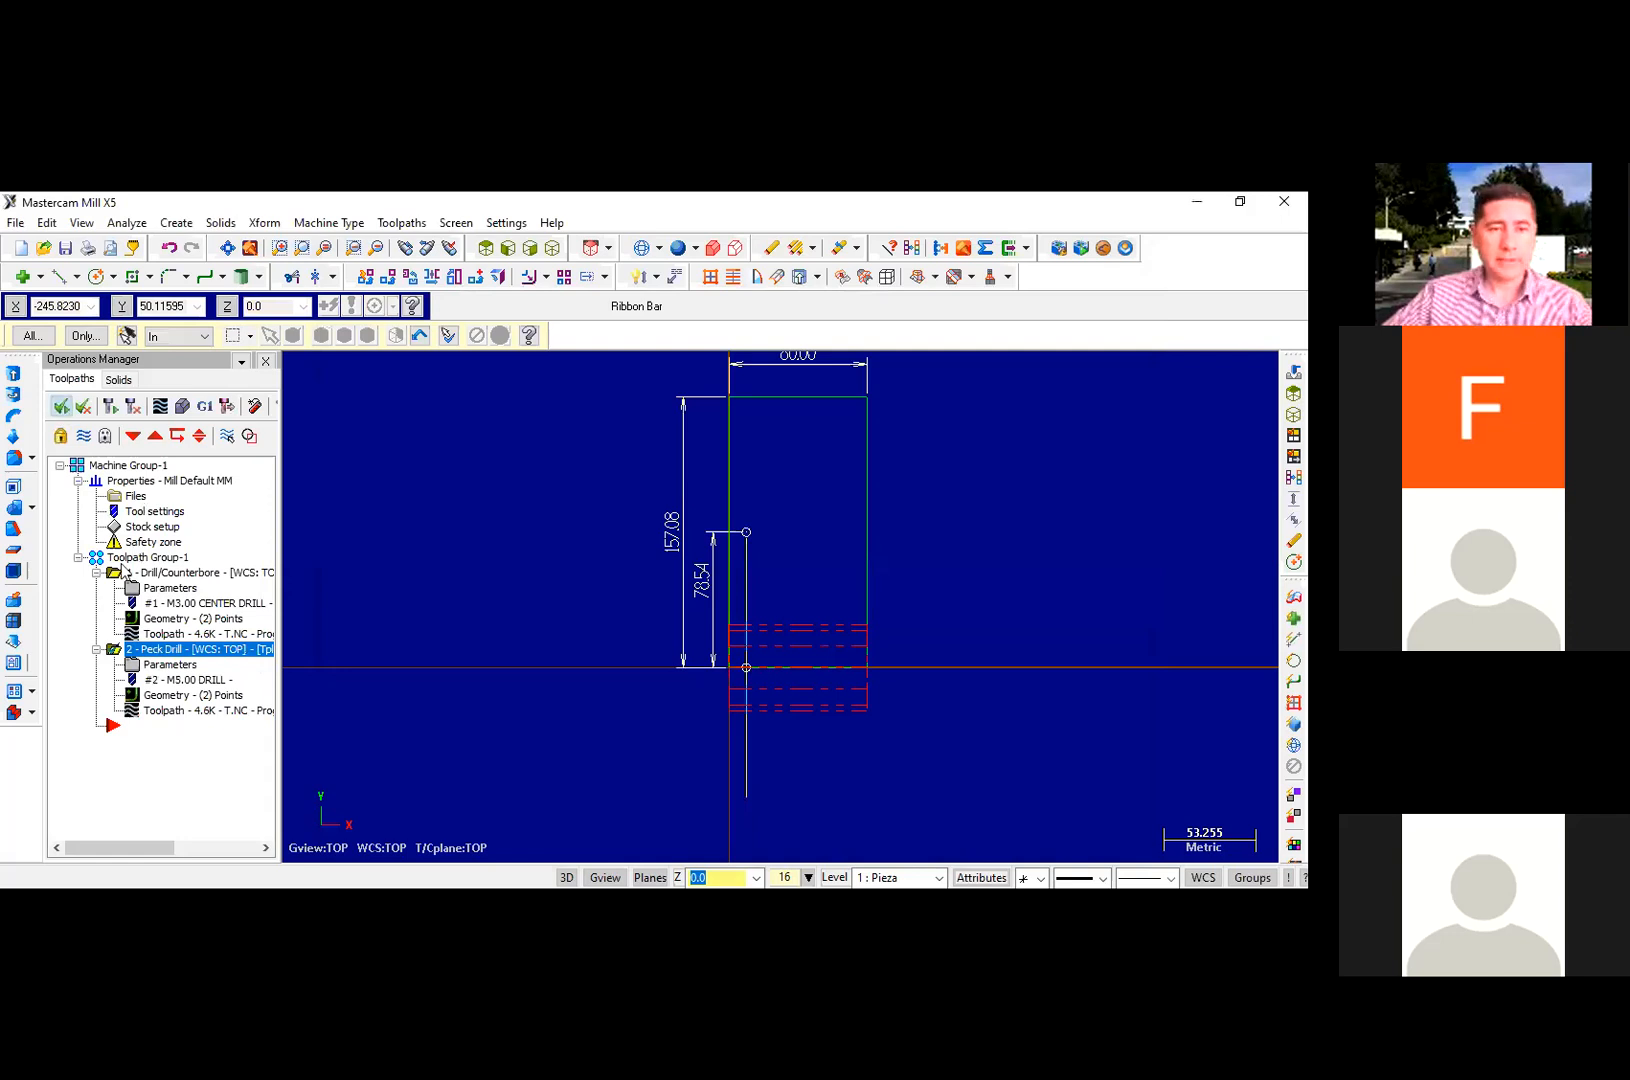
{"action": "left_click", "coordinate": [182, 407]}
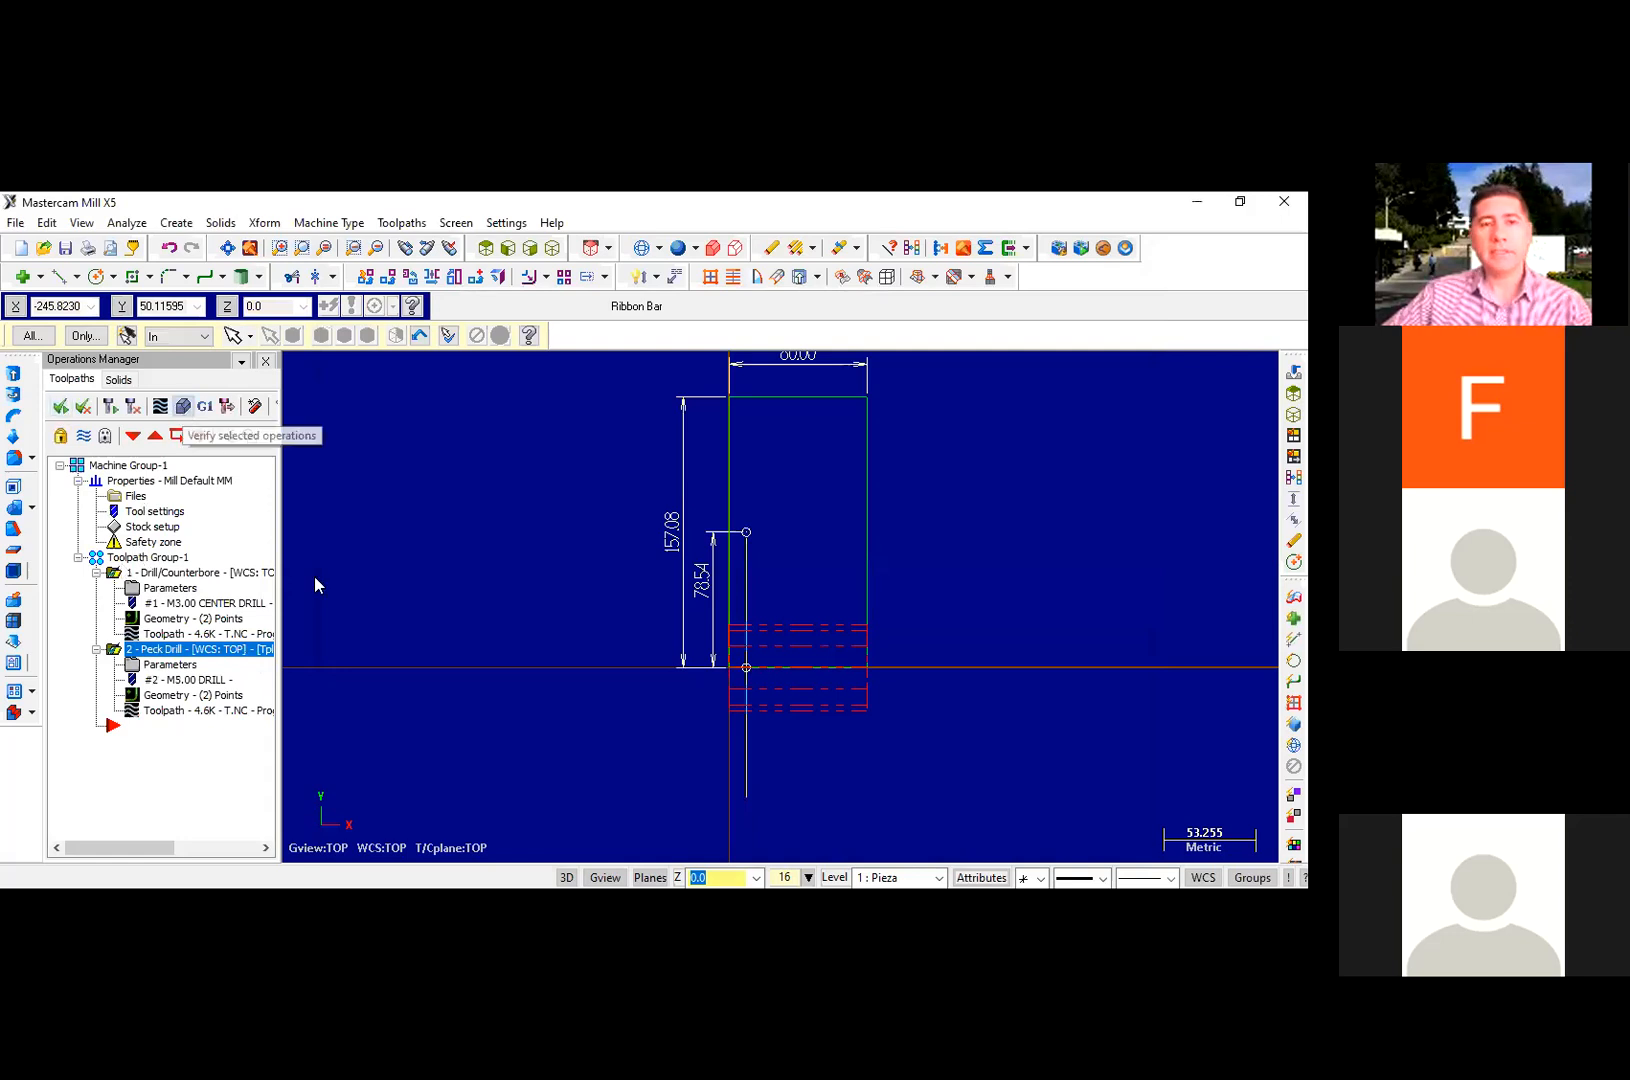
{"action": "left_click", "coordinate": [555, 248]}
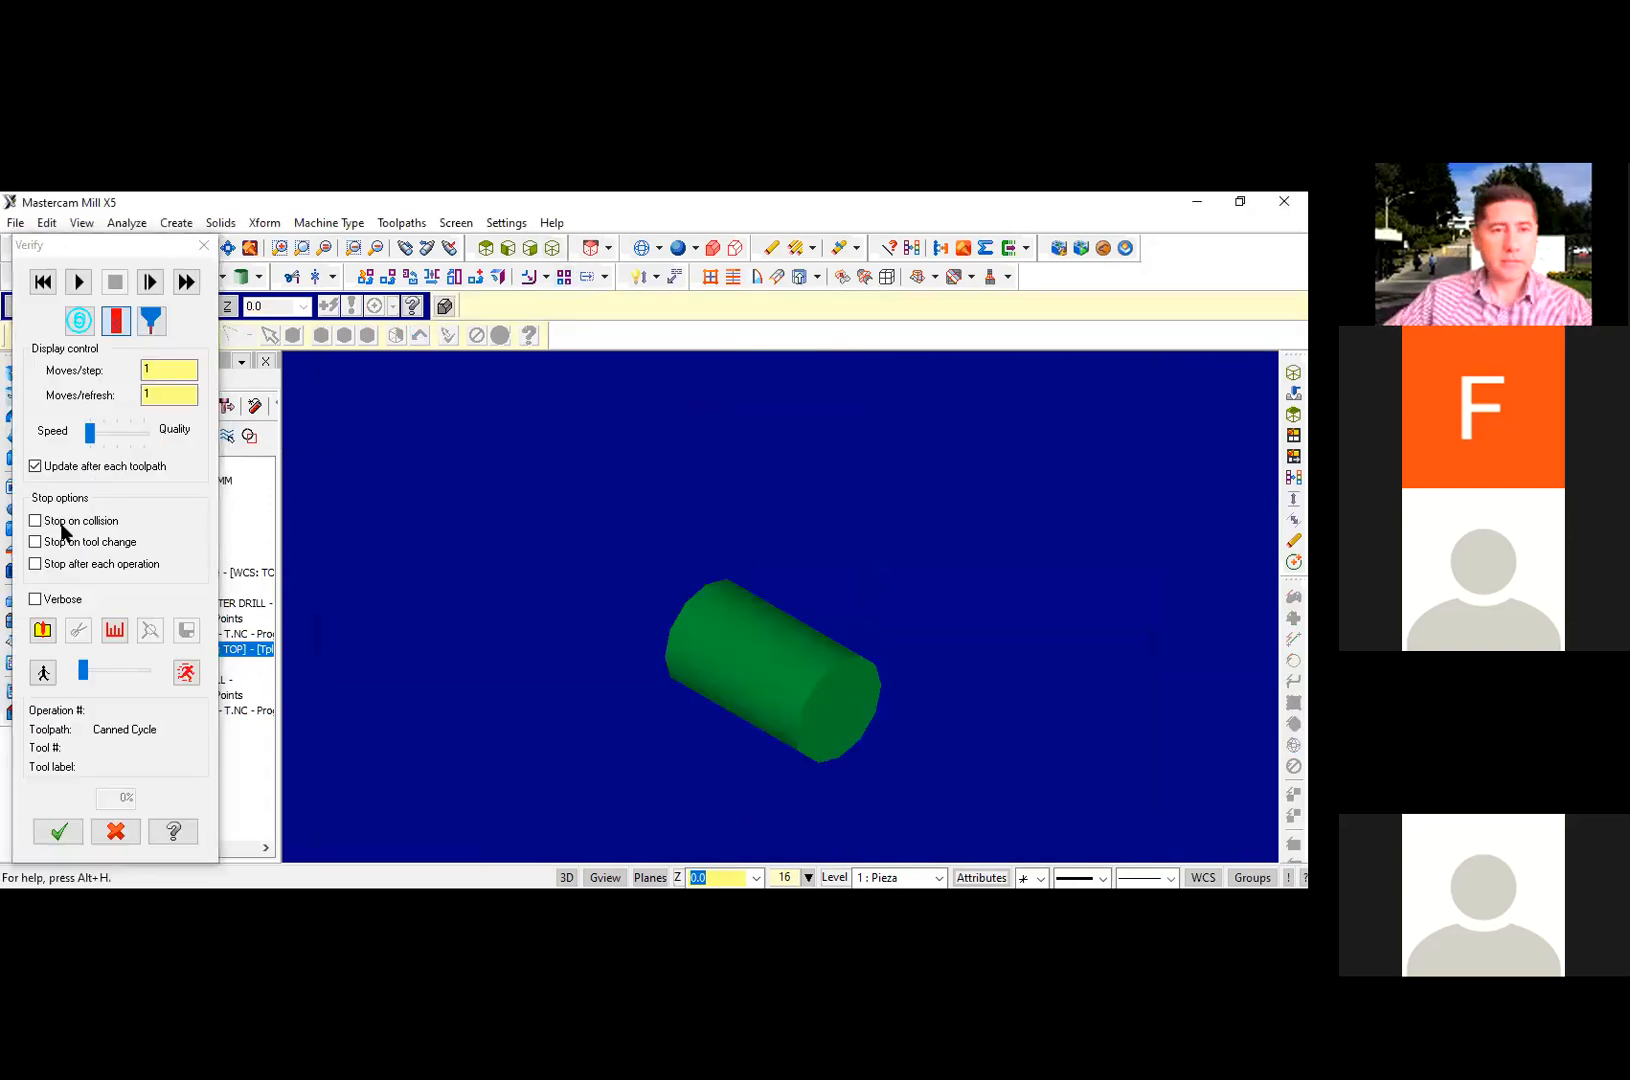
{"action": "left_click", "coordinate": [79, 284]}
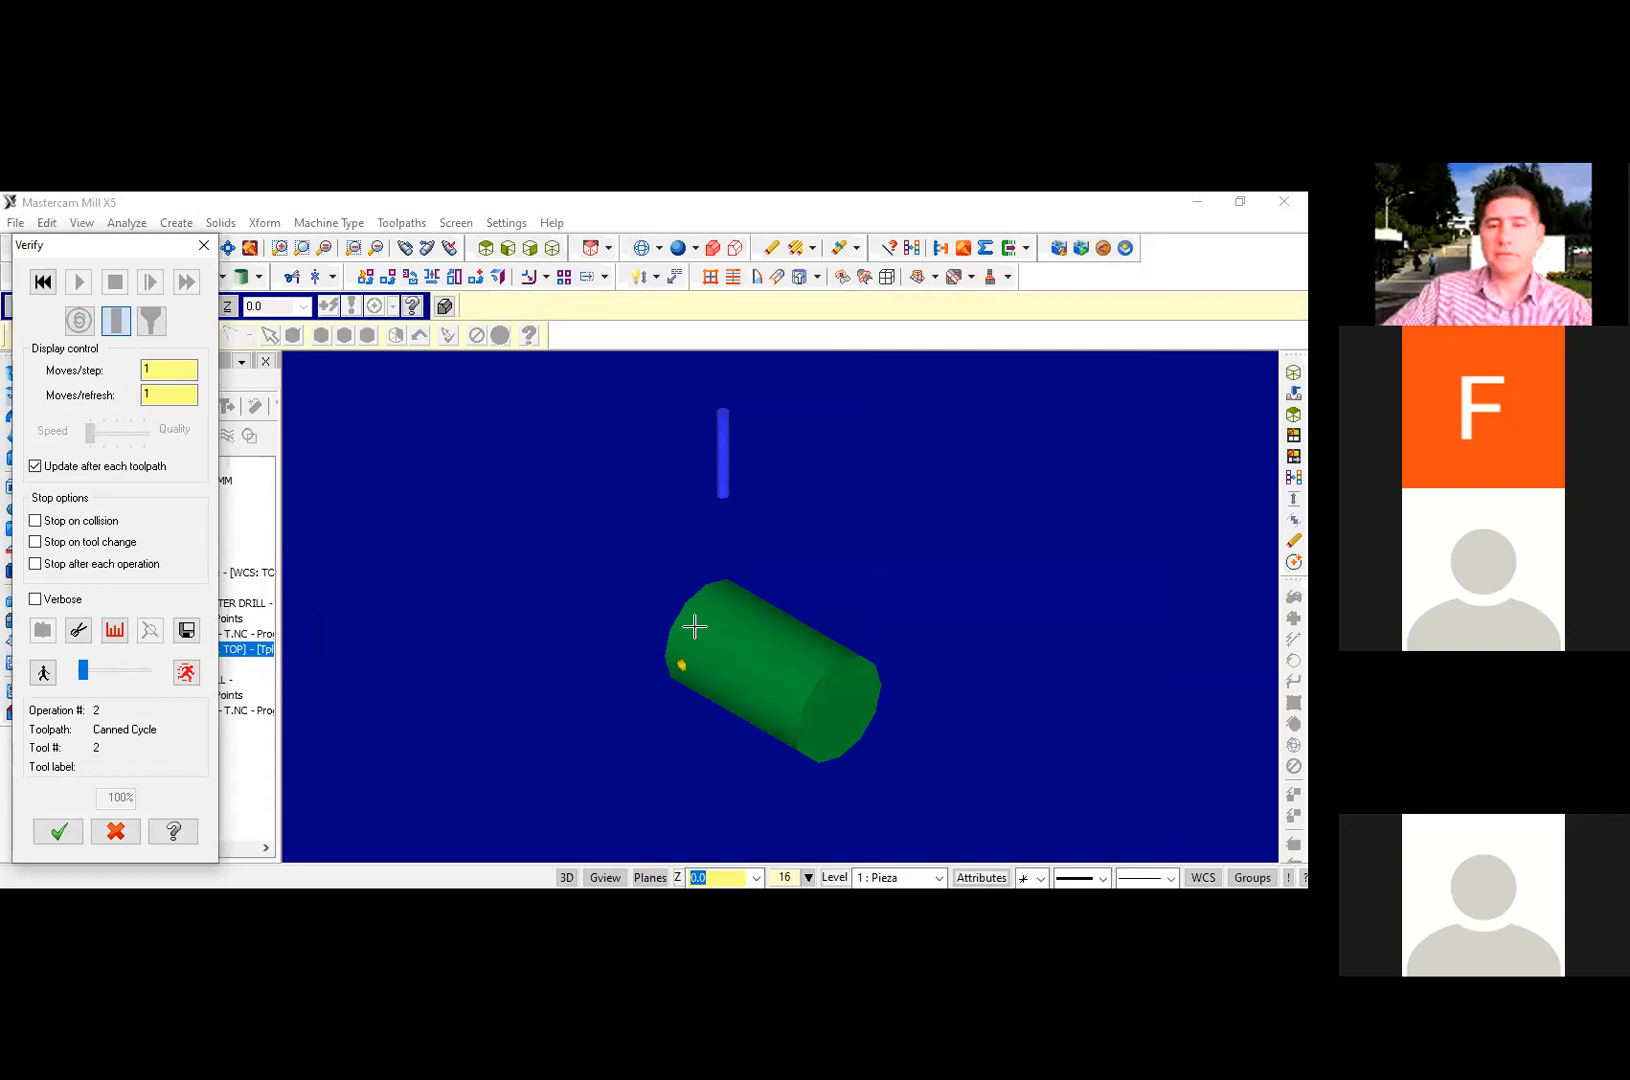
{"action": "middle_click_drag", "start_coordinate": [700, 626], "coordinate": [629, 593]}
{"action": "scroll", "coordinate": [941, 638], "scroll_direction": "up", "scroll_amount": 3}
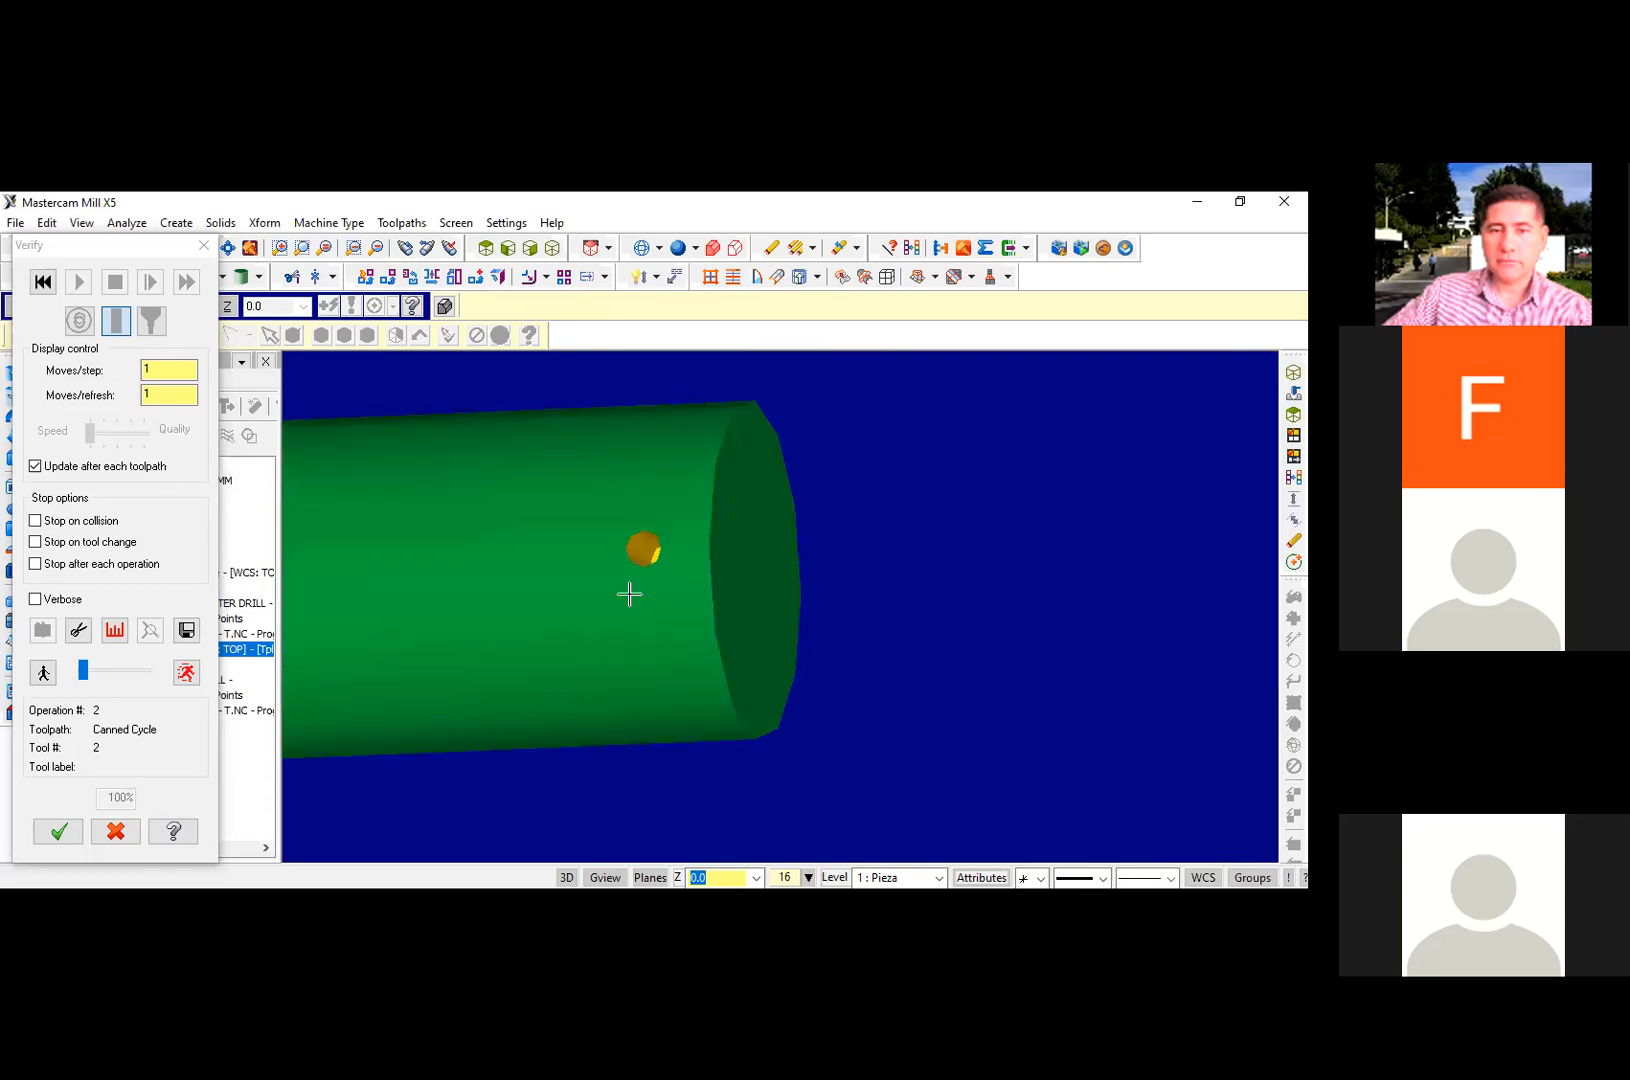
{"action": "middle_click_drag", "start_coordinate": [917, 644], "coordinate": [910, 645]}
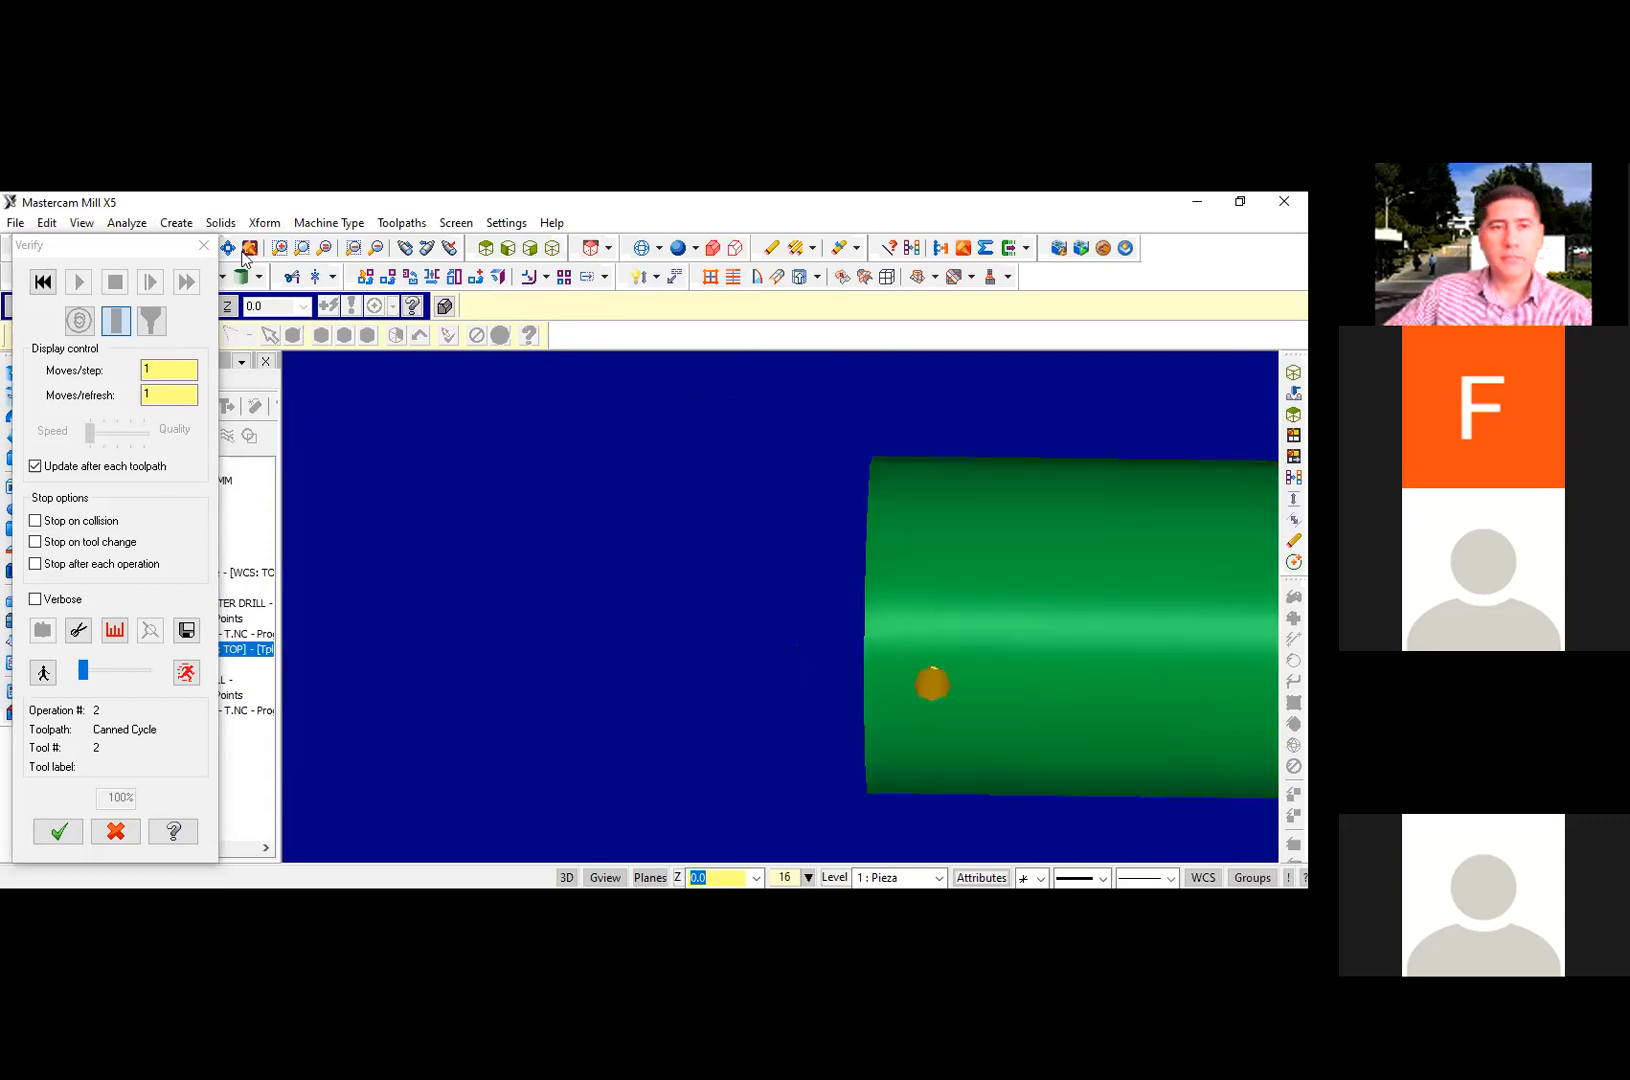
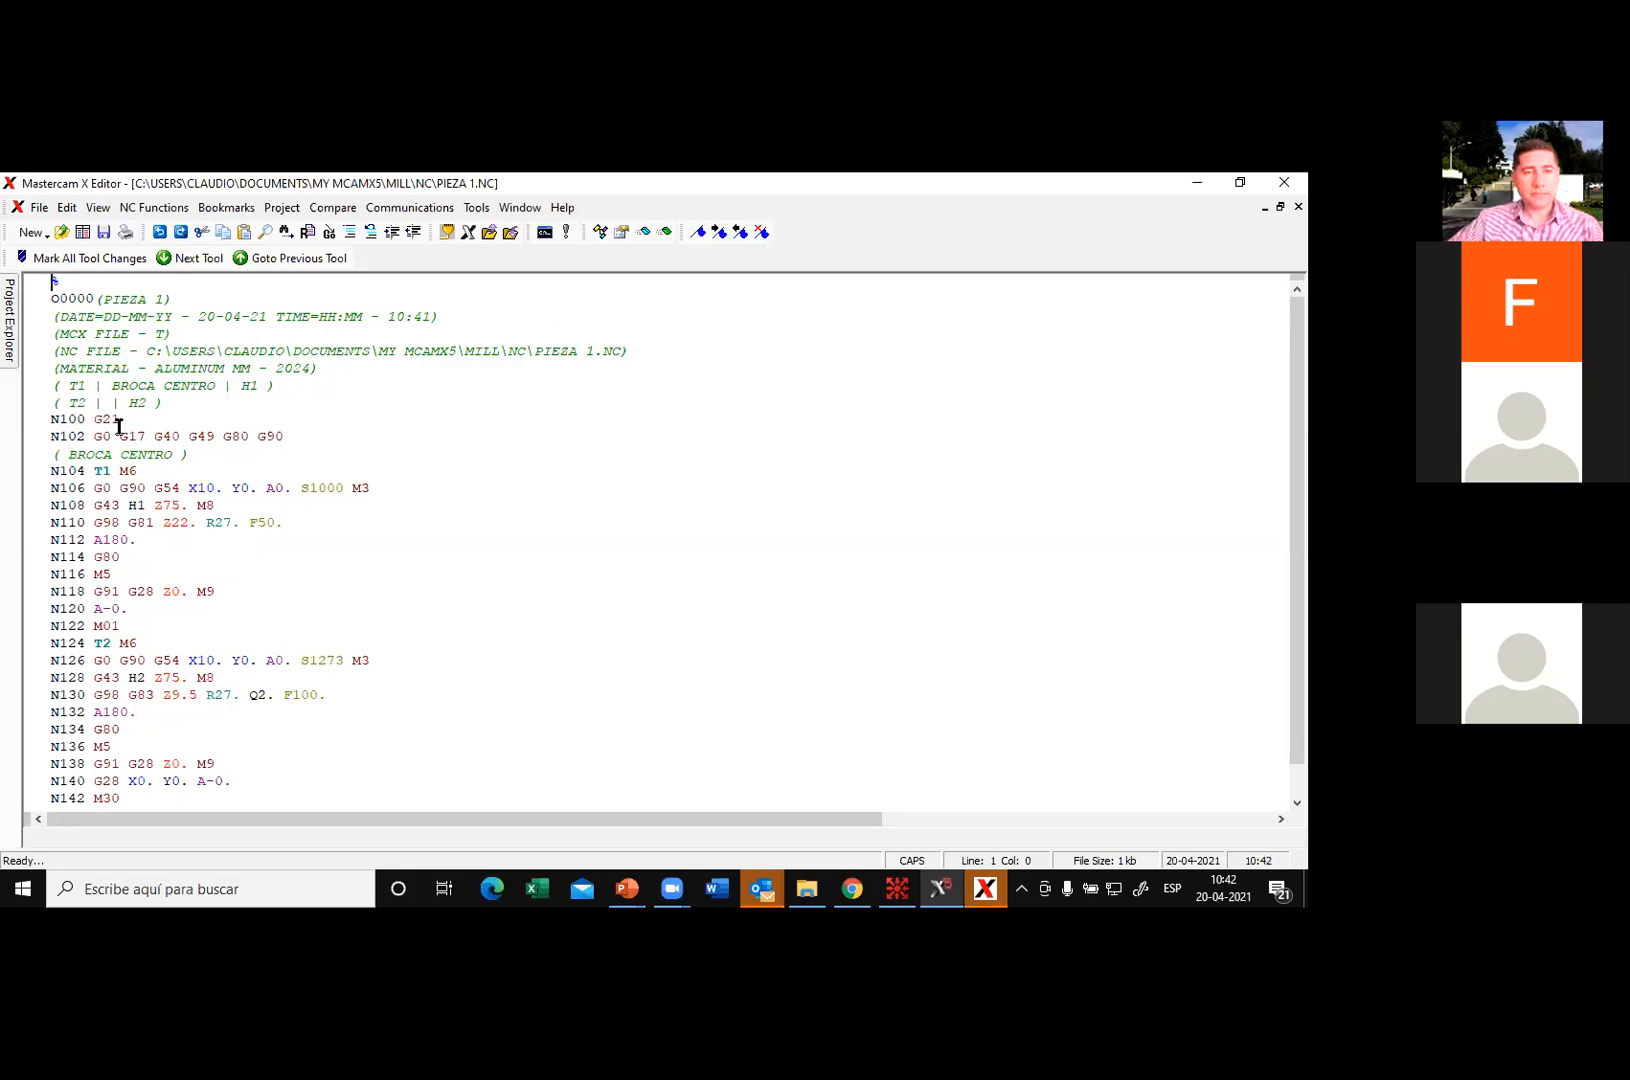
Step: Examine the G21 units, initialization codes, A0 start position and G98 G81 drilling cycle values of the center drill block
{"action": "double_click", "coordinate": [112, 419]}
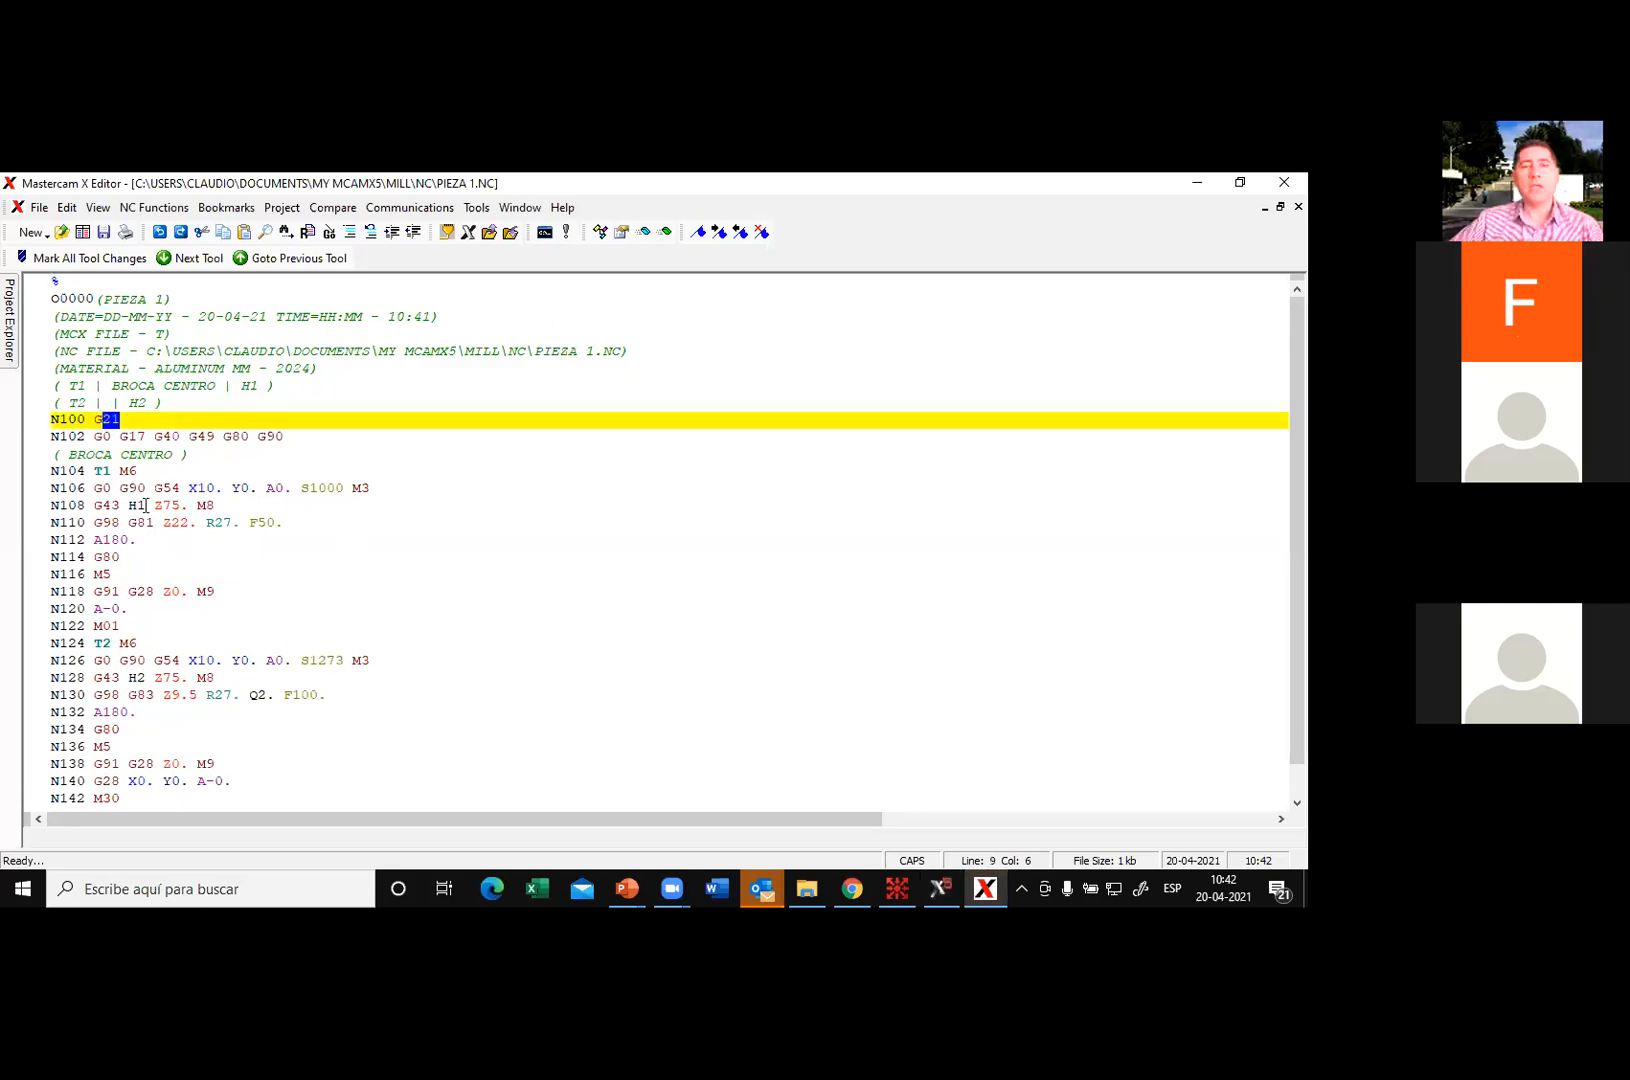
{"action": "left_click_drag", "start_coordinate": [295, 438], "coordinate": [88, 438]}
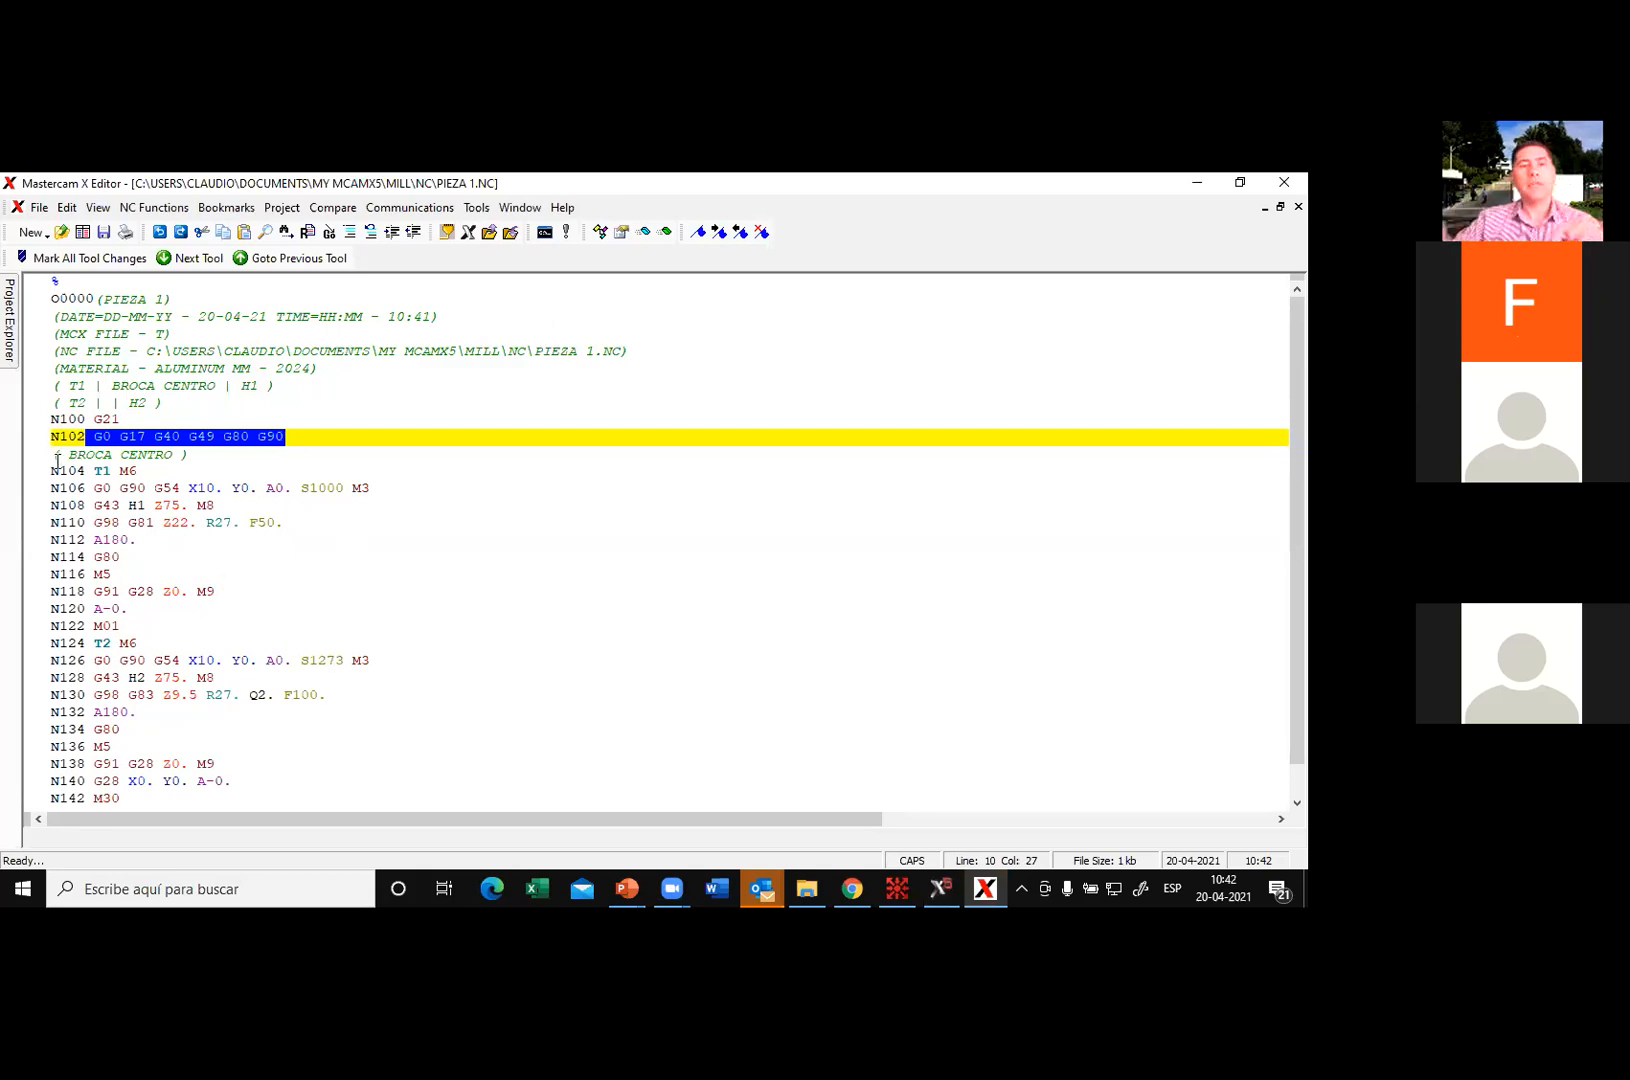
{"action": "left_click_drag", "start_coordinate": [53, 455], "coordinate": [197, 456]}
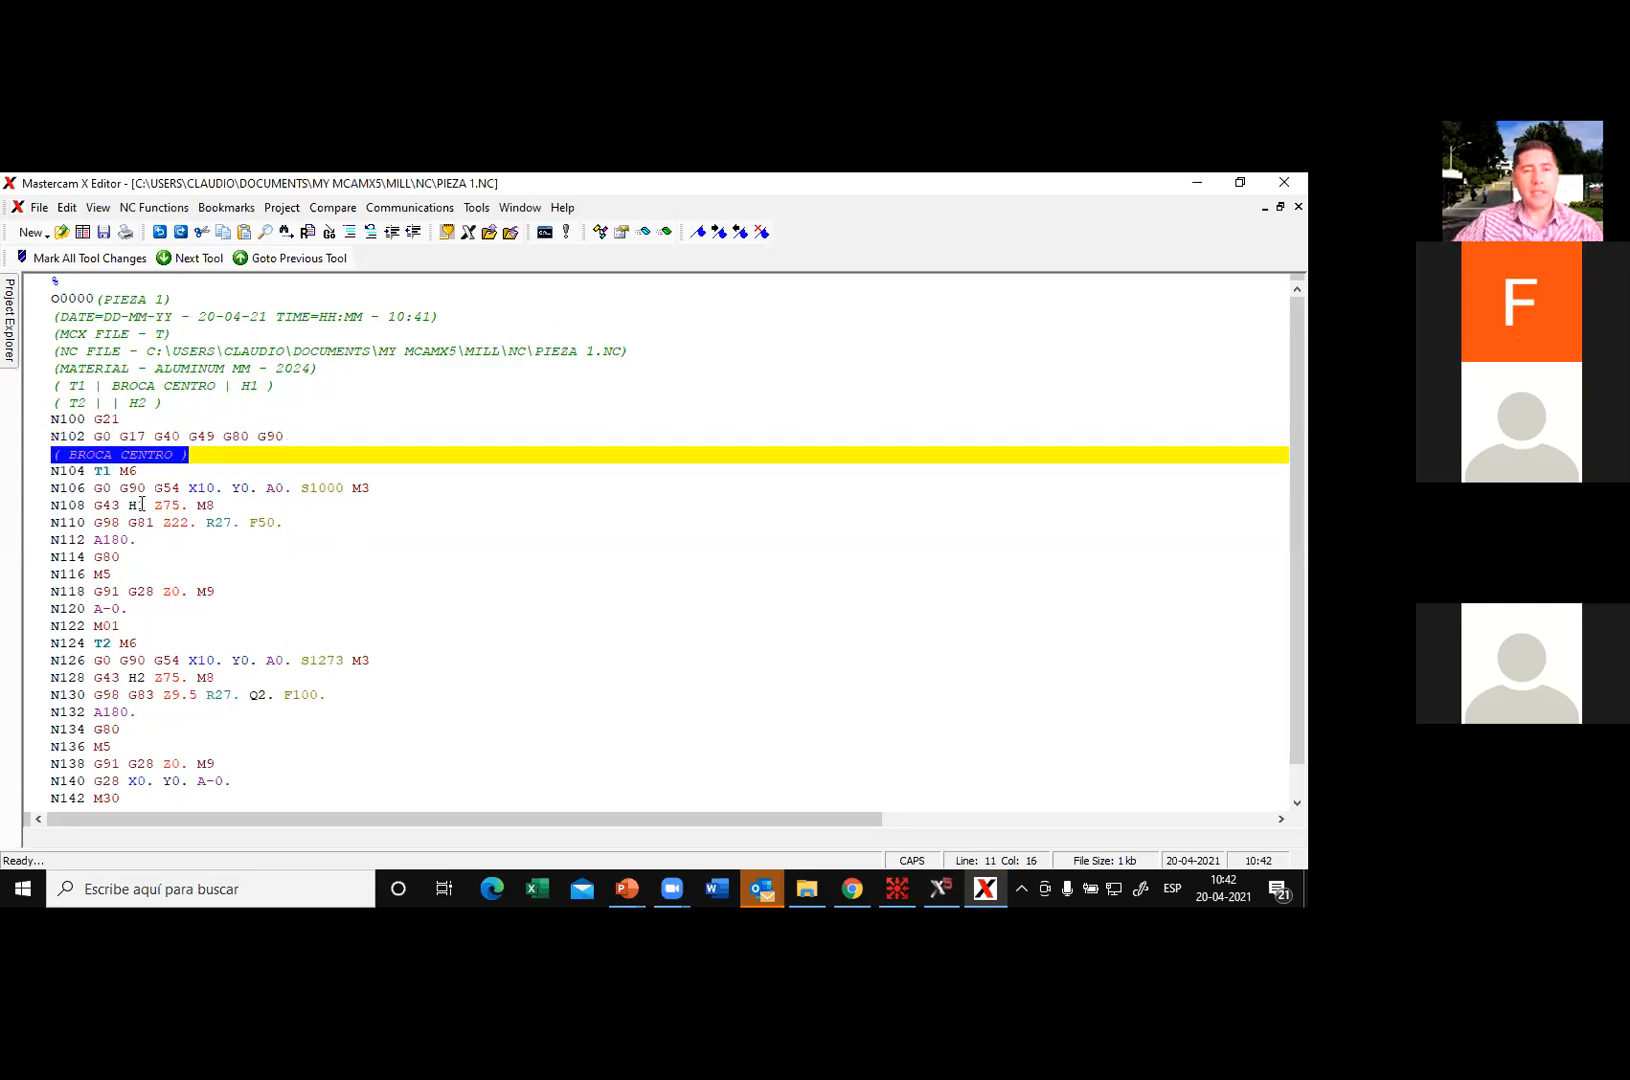
{"action": "left_click_drag", "start_coordinate": [290, 488], "coordinate": [267, 488]}
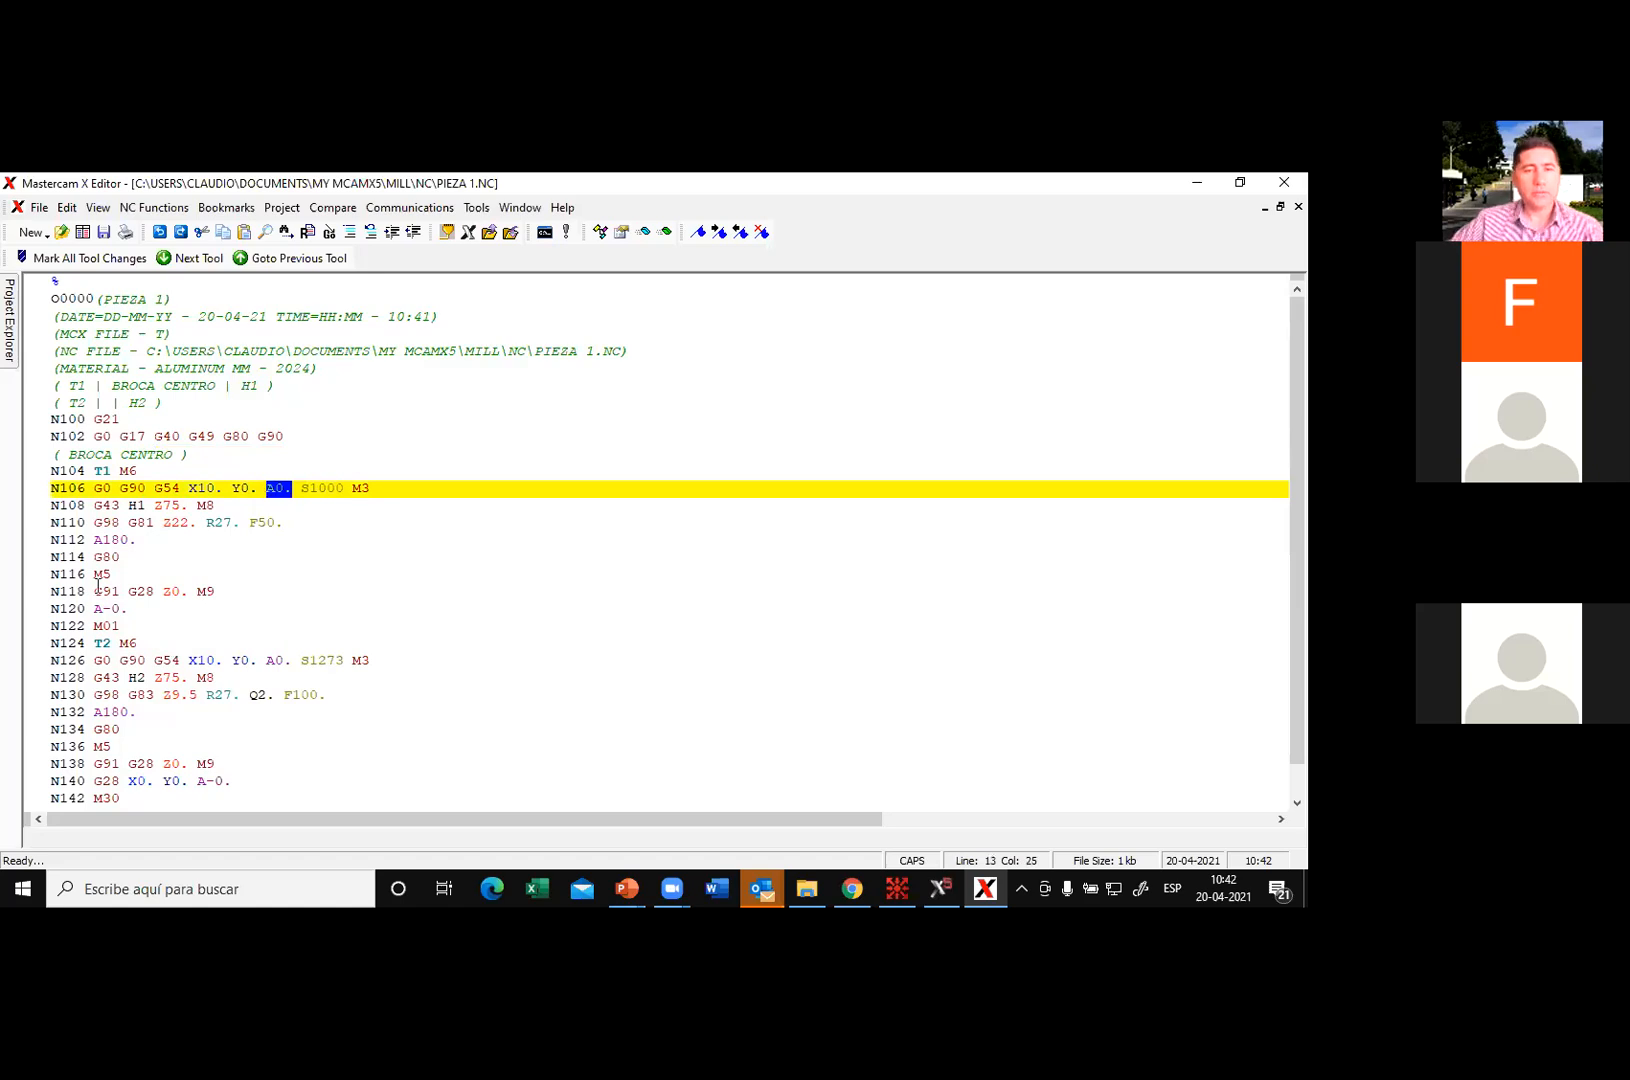
{"action": "double_click", "coordinate": [100, 522]}
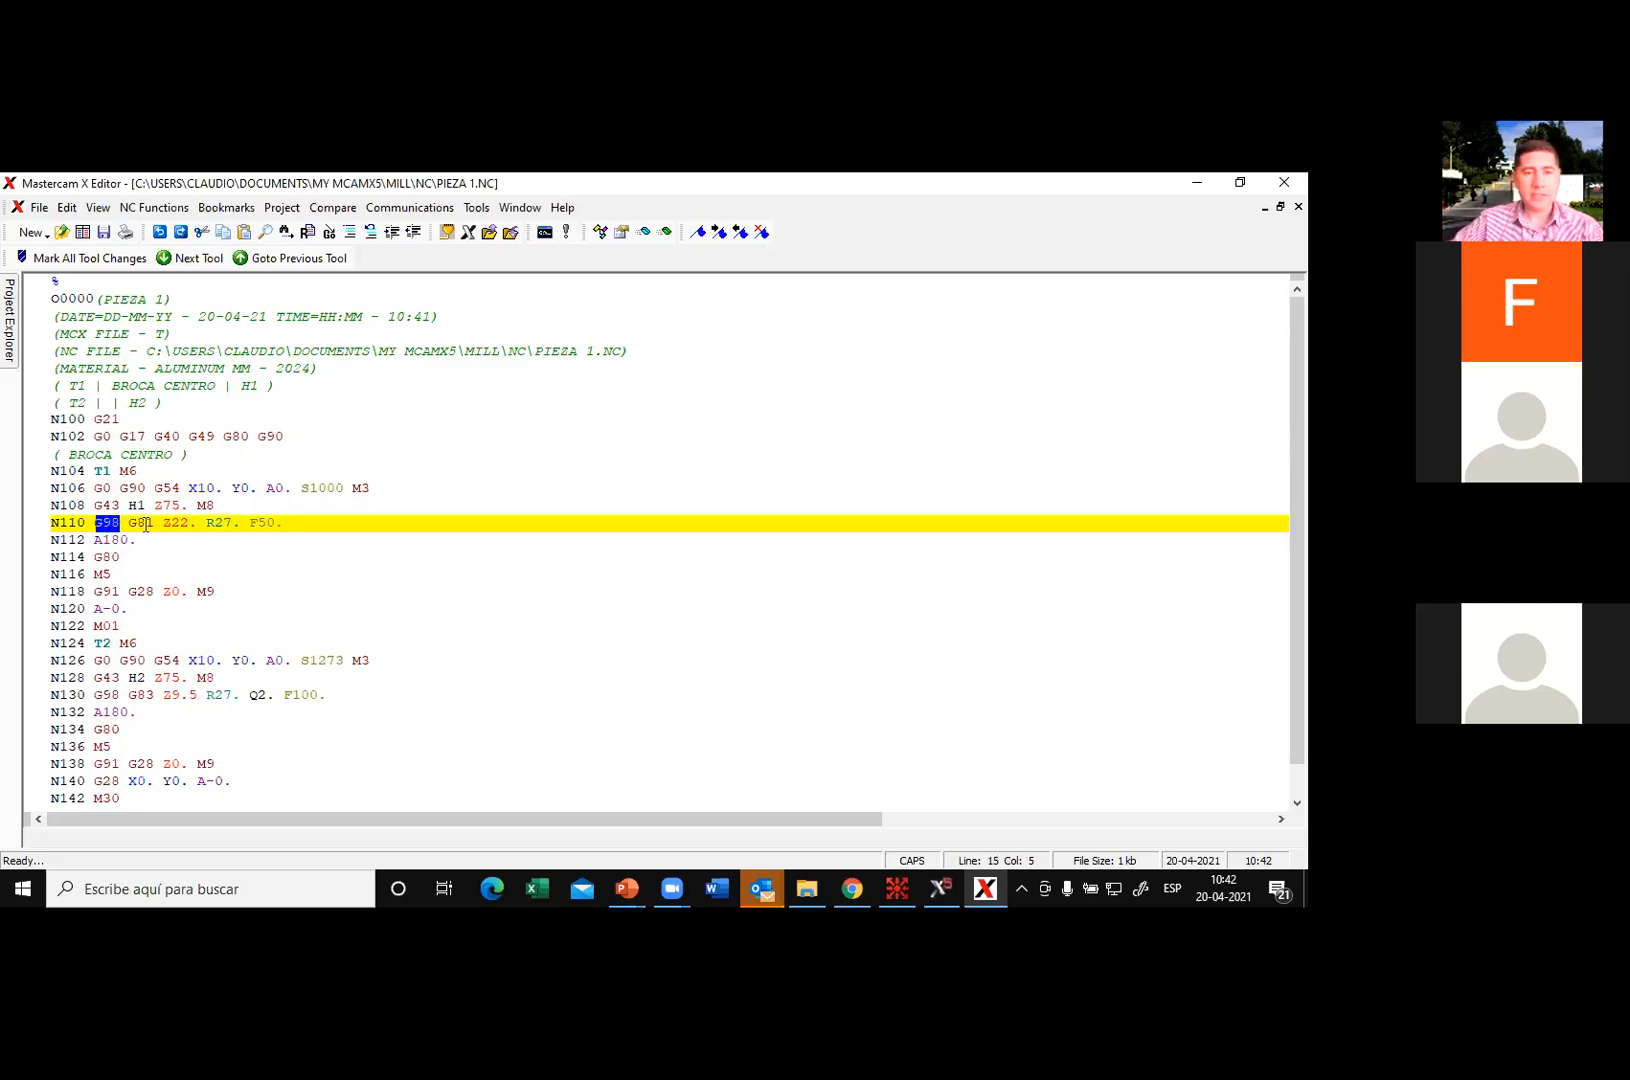
{"action": "double_click", "coordinate": [192, 524]}
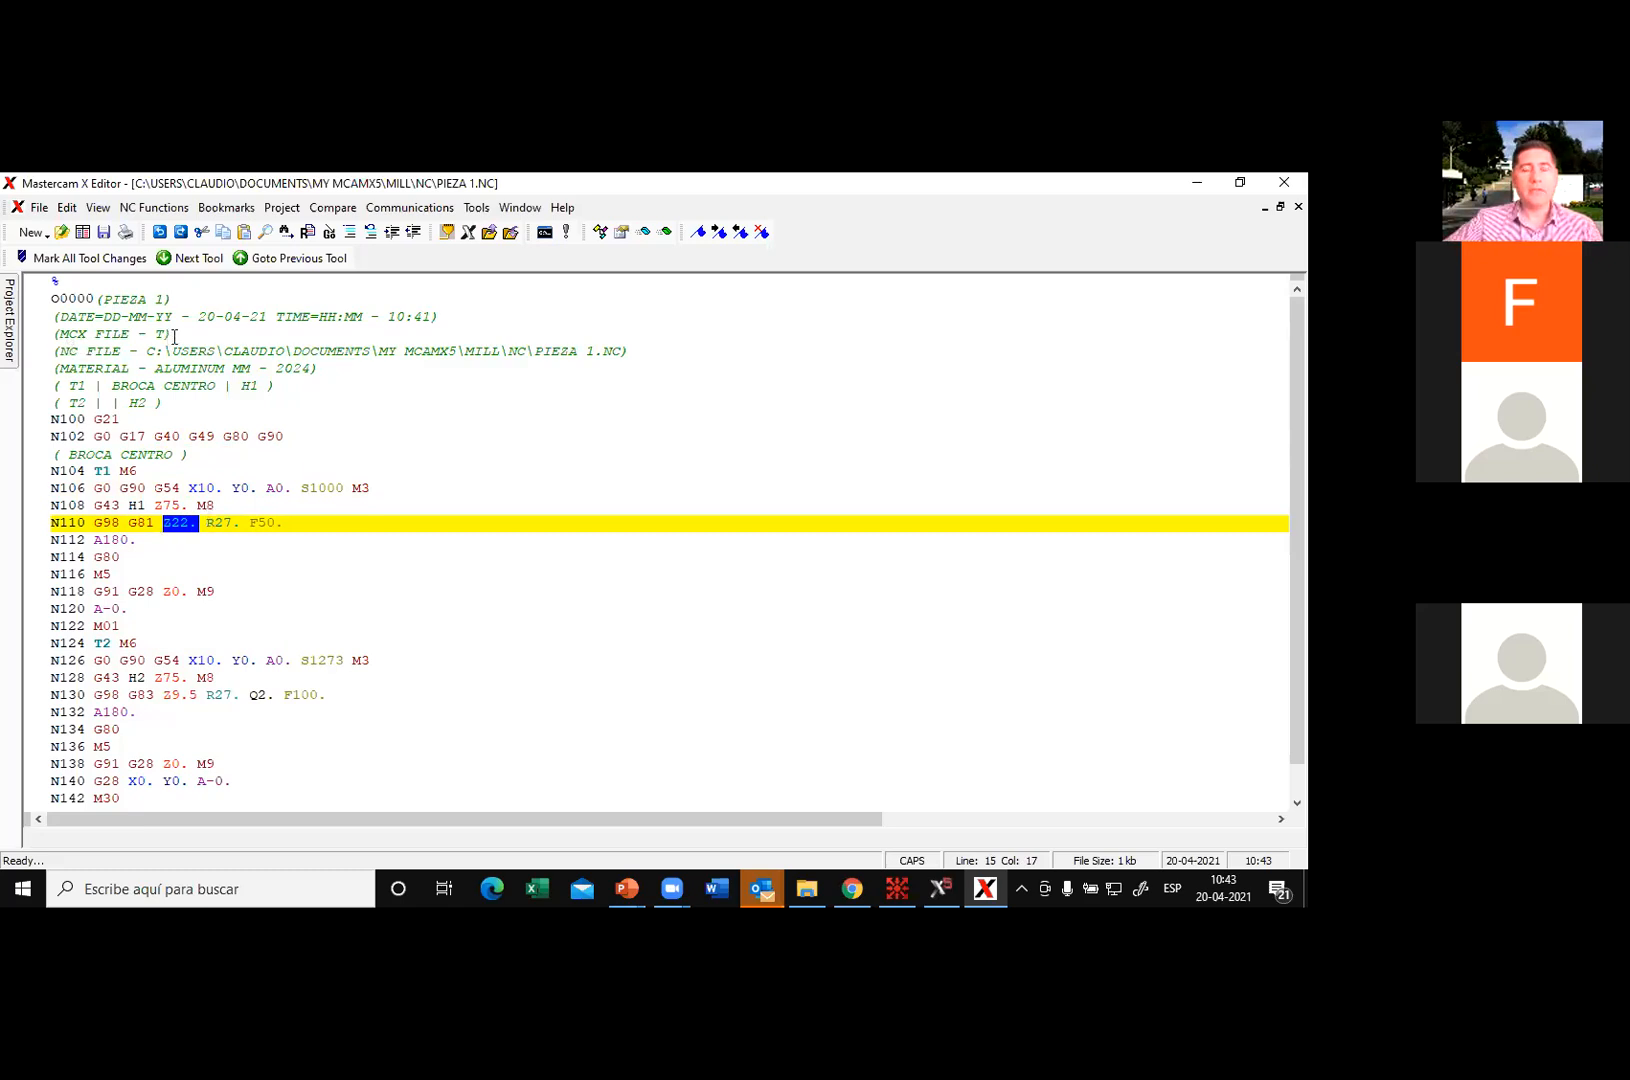
Step: Replace the date and time comment in the program header with (TOMAR OFFSET Z0 AL CENTRO DE LA PIEZA), followed by a blank line
{"action": "left_click", "coordinate": [230, 336]}
{"action": "left_click_drag", "start_coordinate": [454, 316], "coordinate": [53, 318]}
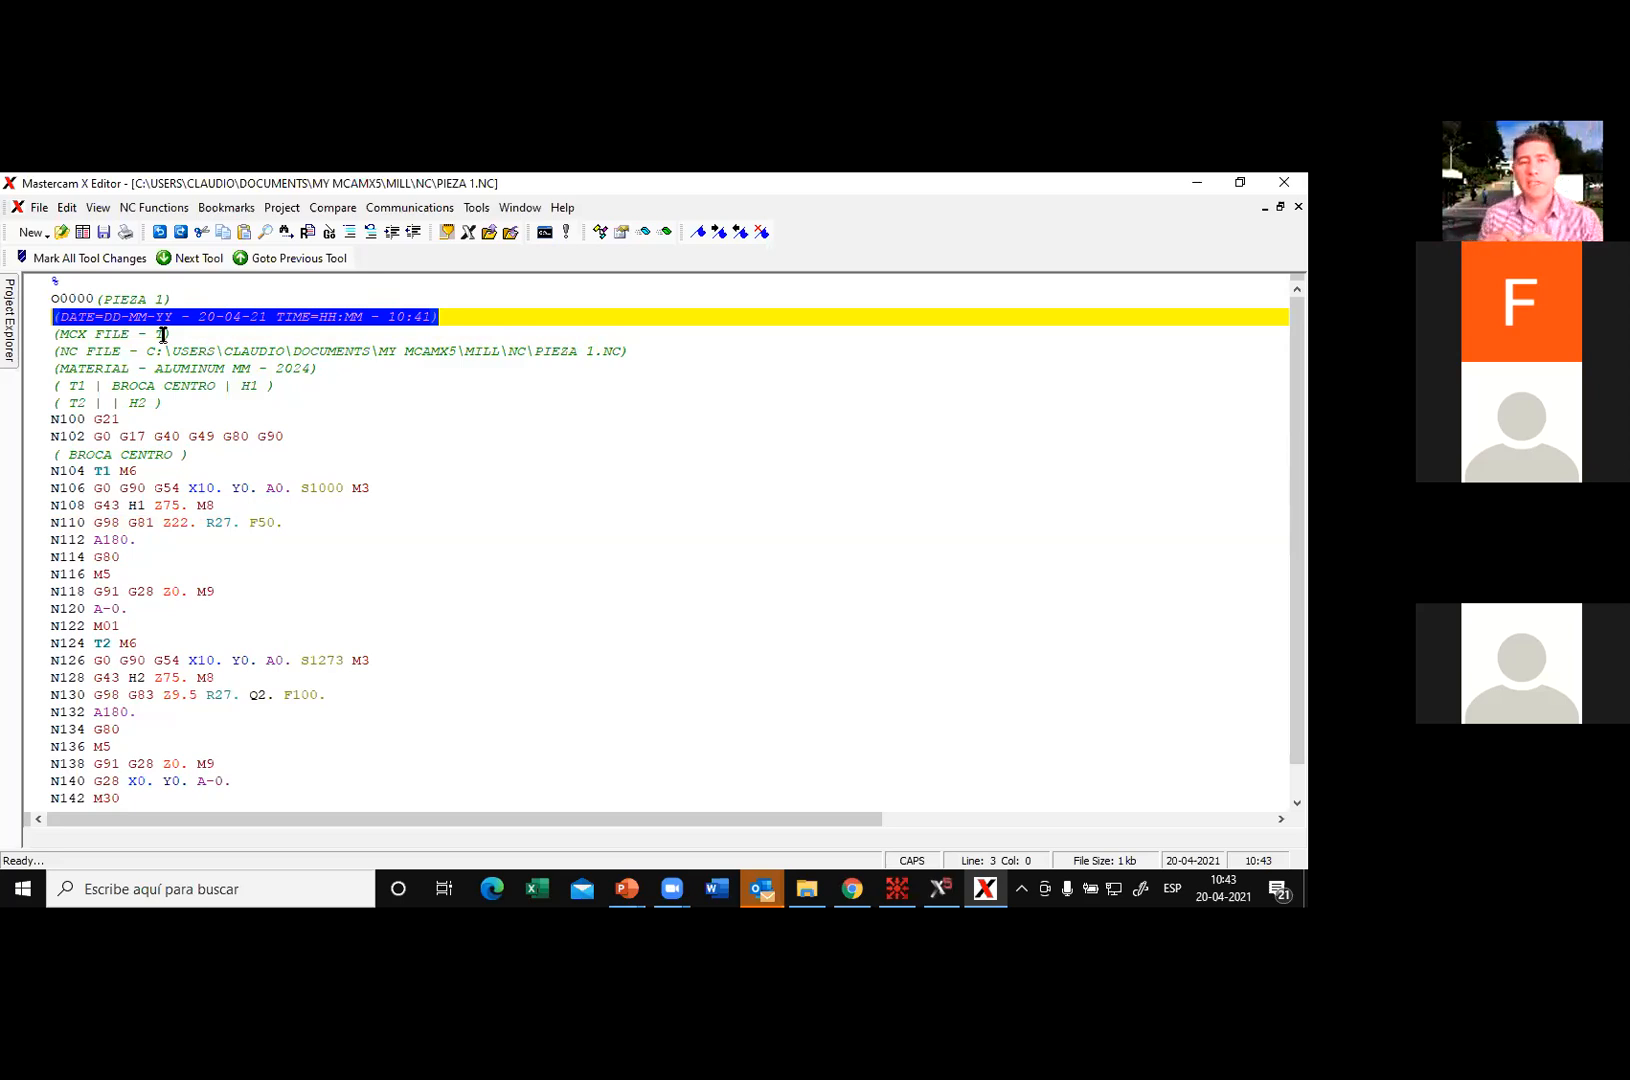
{"action": "type", "text": "("}
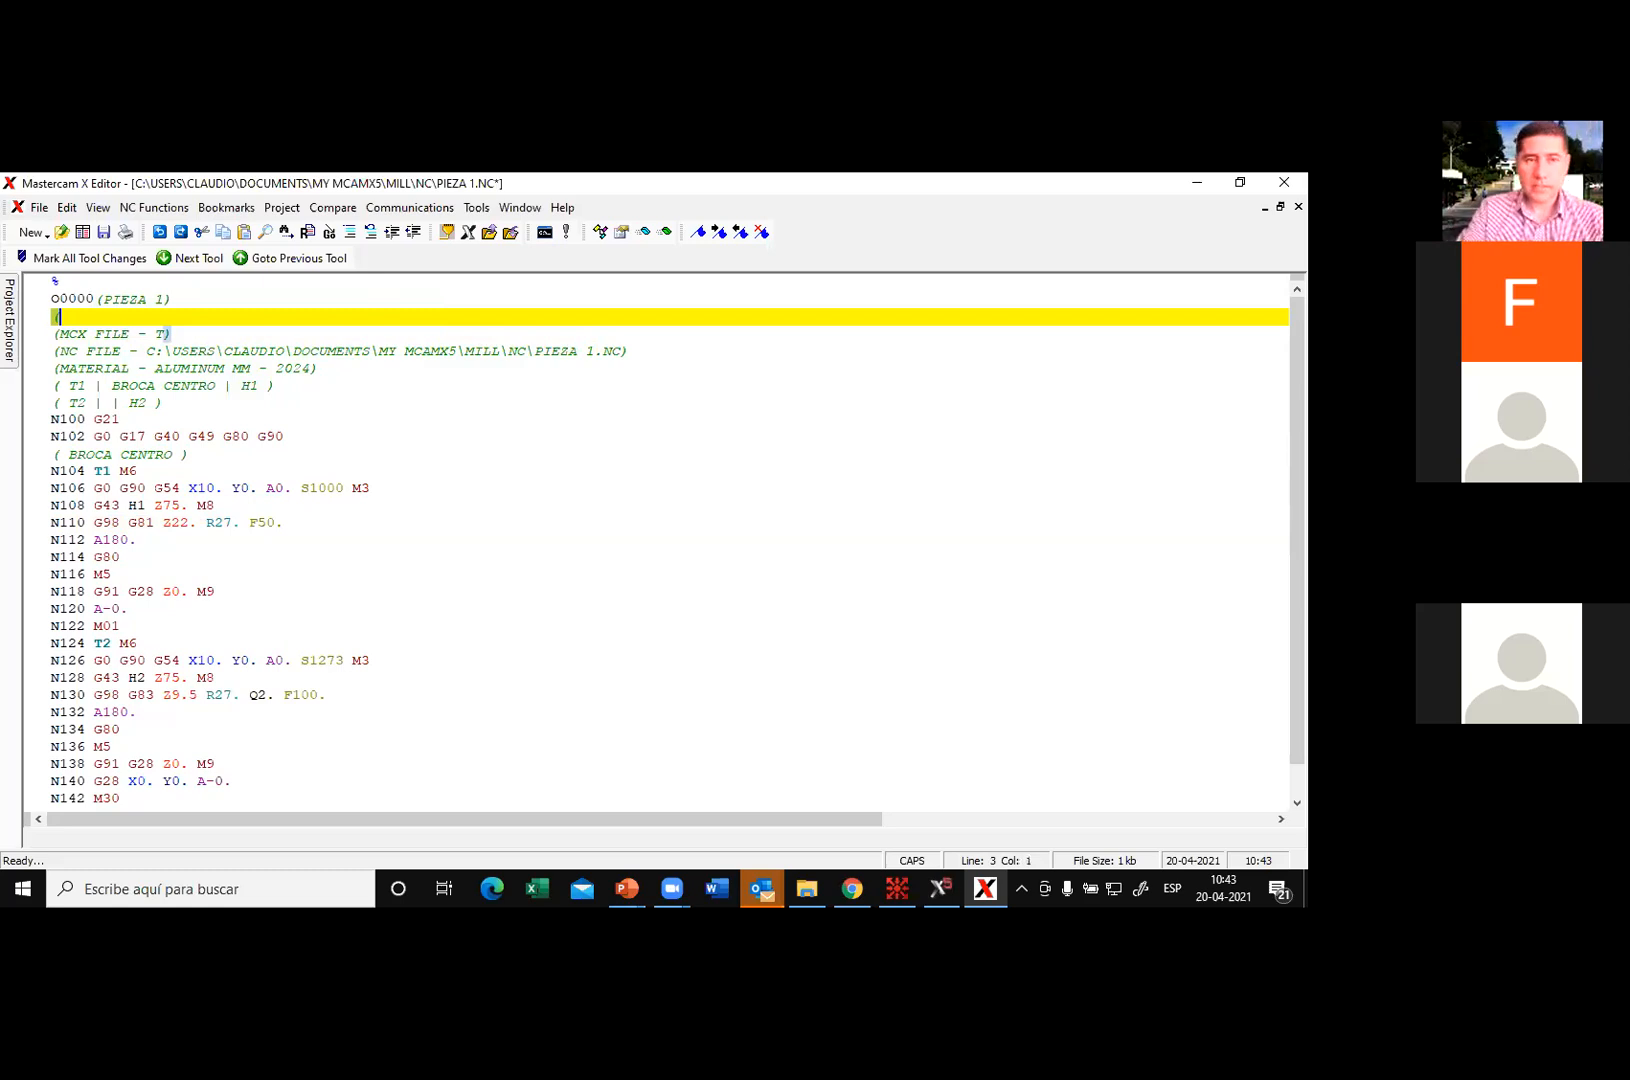
{"action": "type", "text": "TOMAR "}
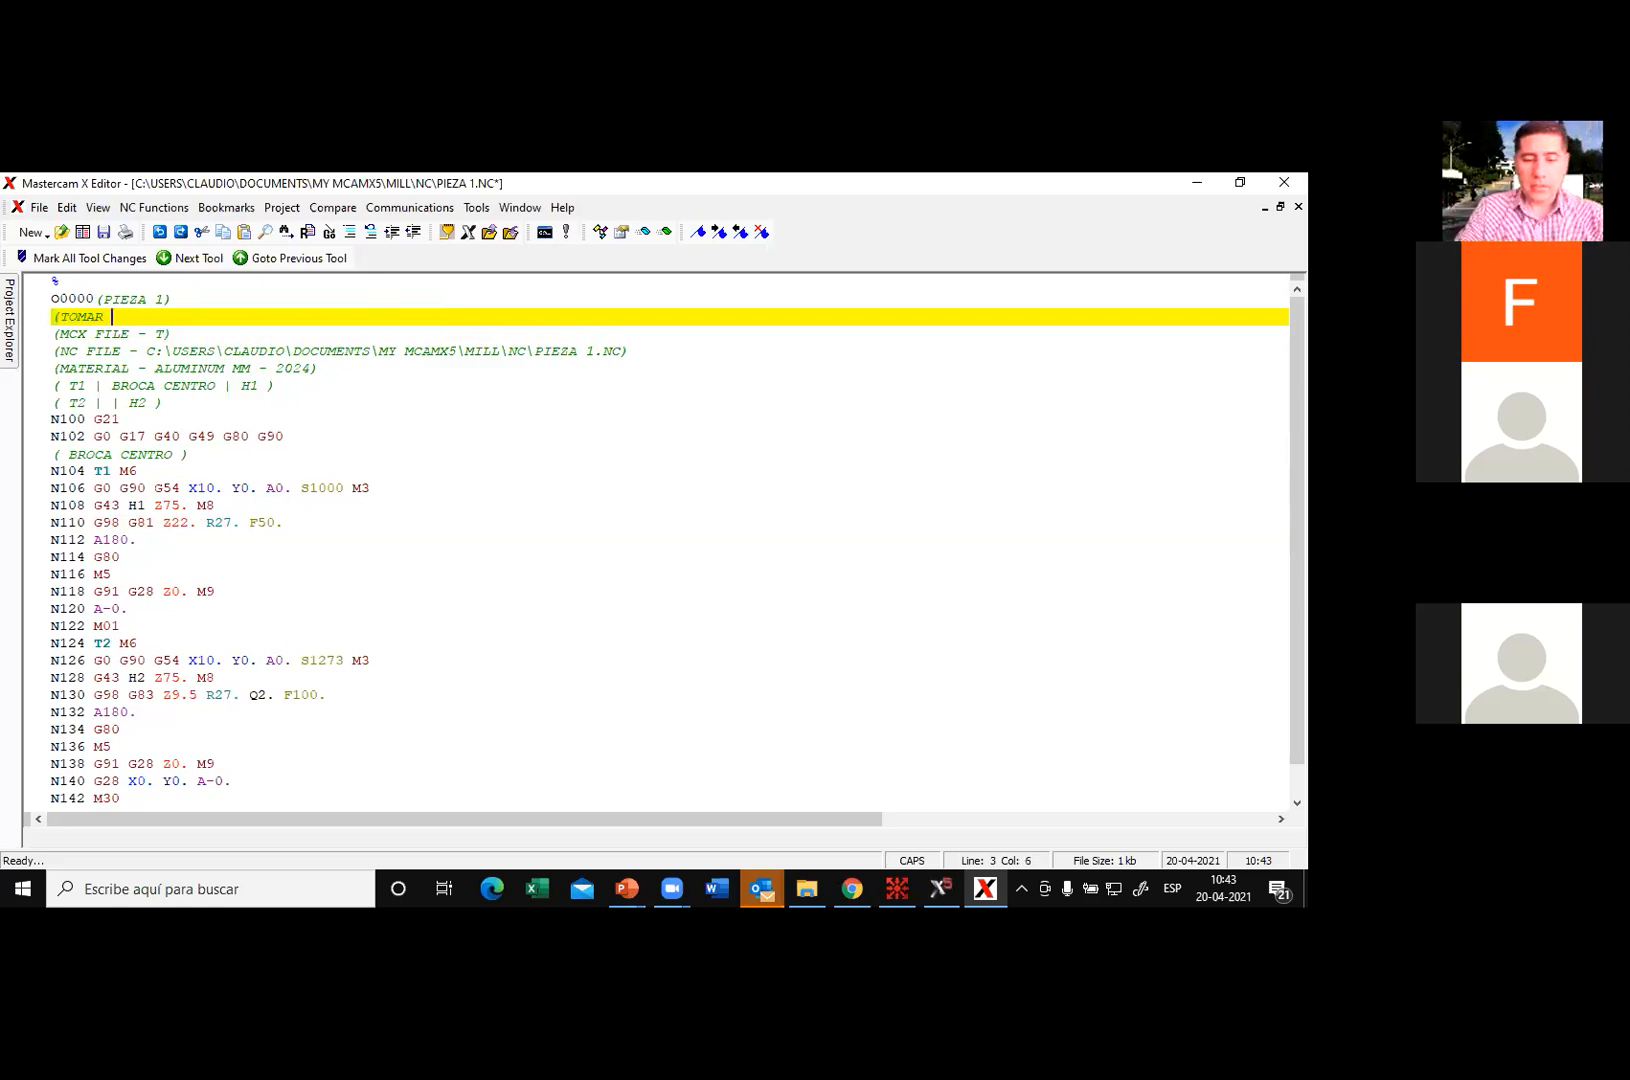
{"action": "type", "text": "OFFSET Z0 "}
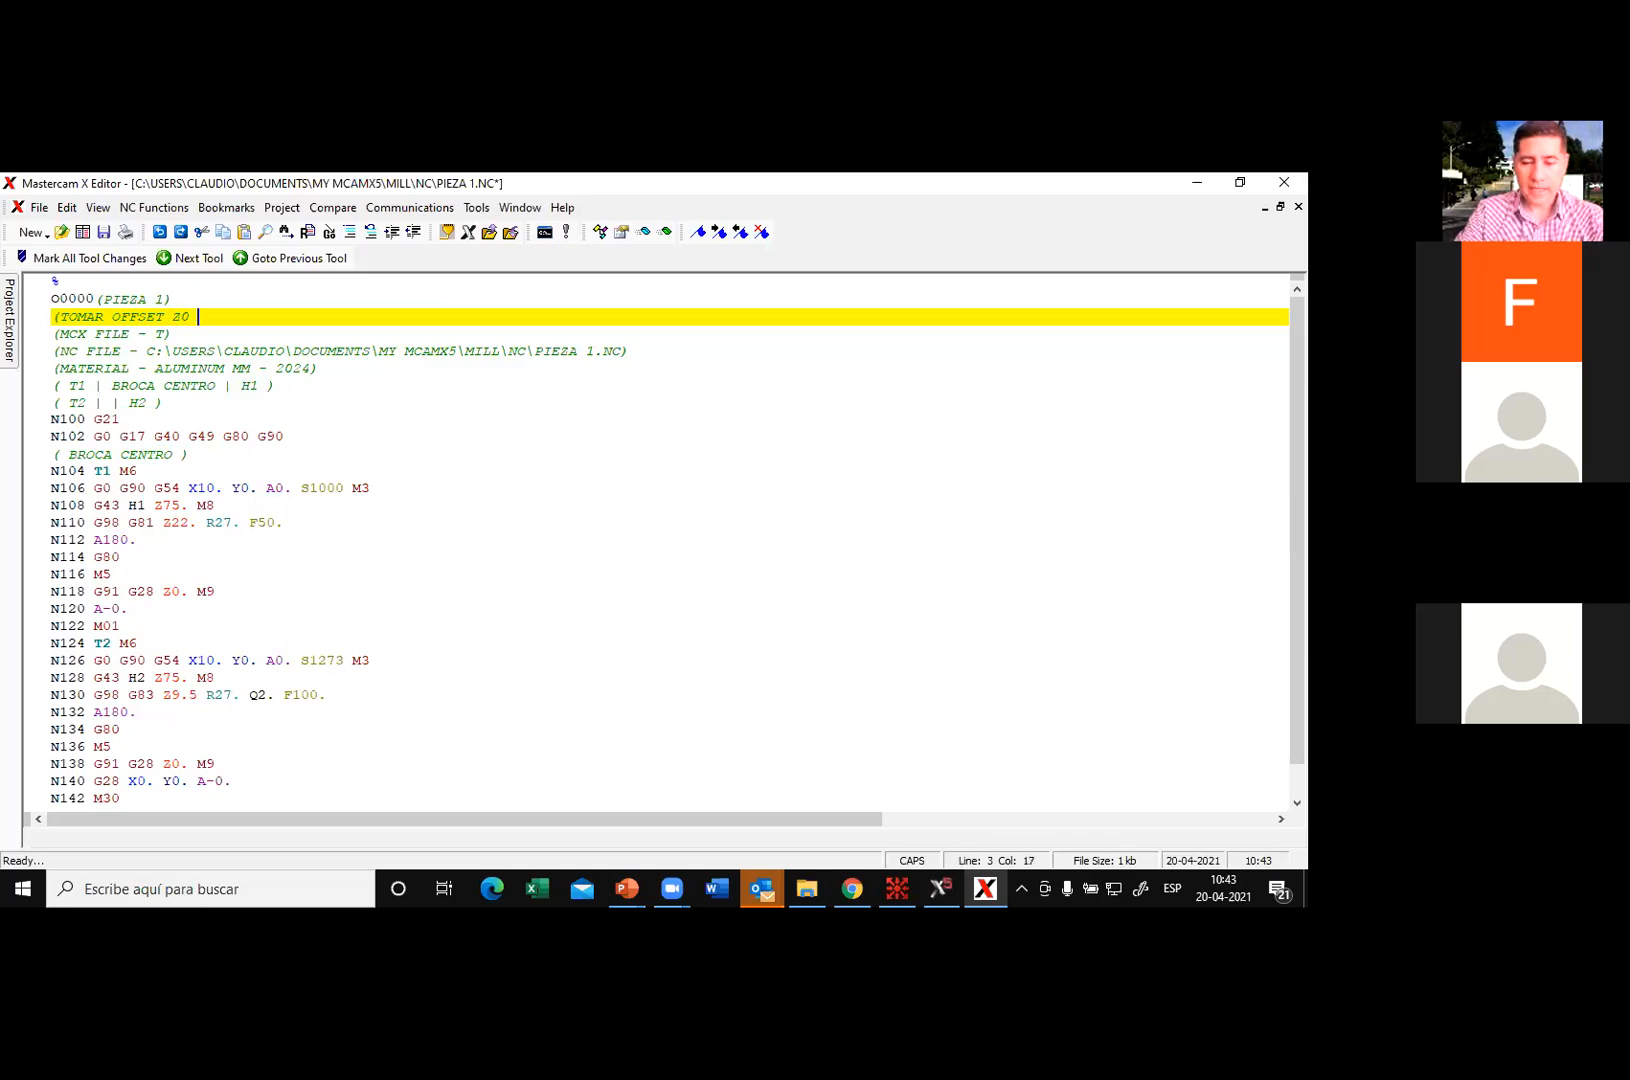
{"action": "type", "text": "AL CENTRO DE LA PIEZA("}
{"action": "key", "text": "BackSpace"}
{"action": "type", "text": ")"}
{"action": "key", "text": "Return"}
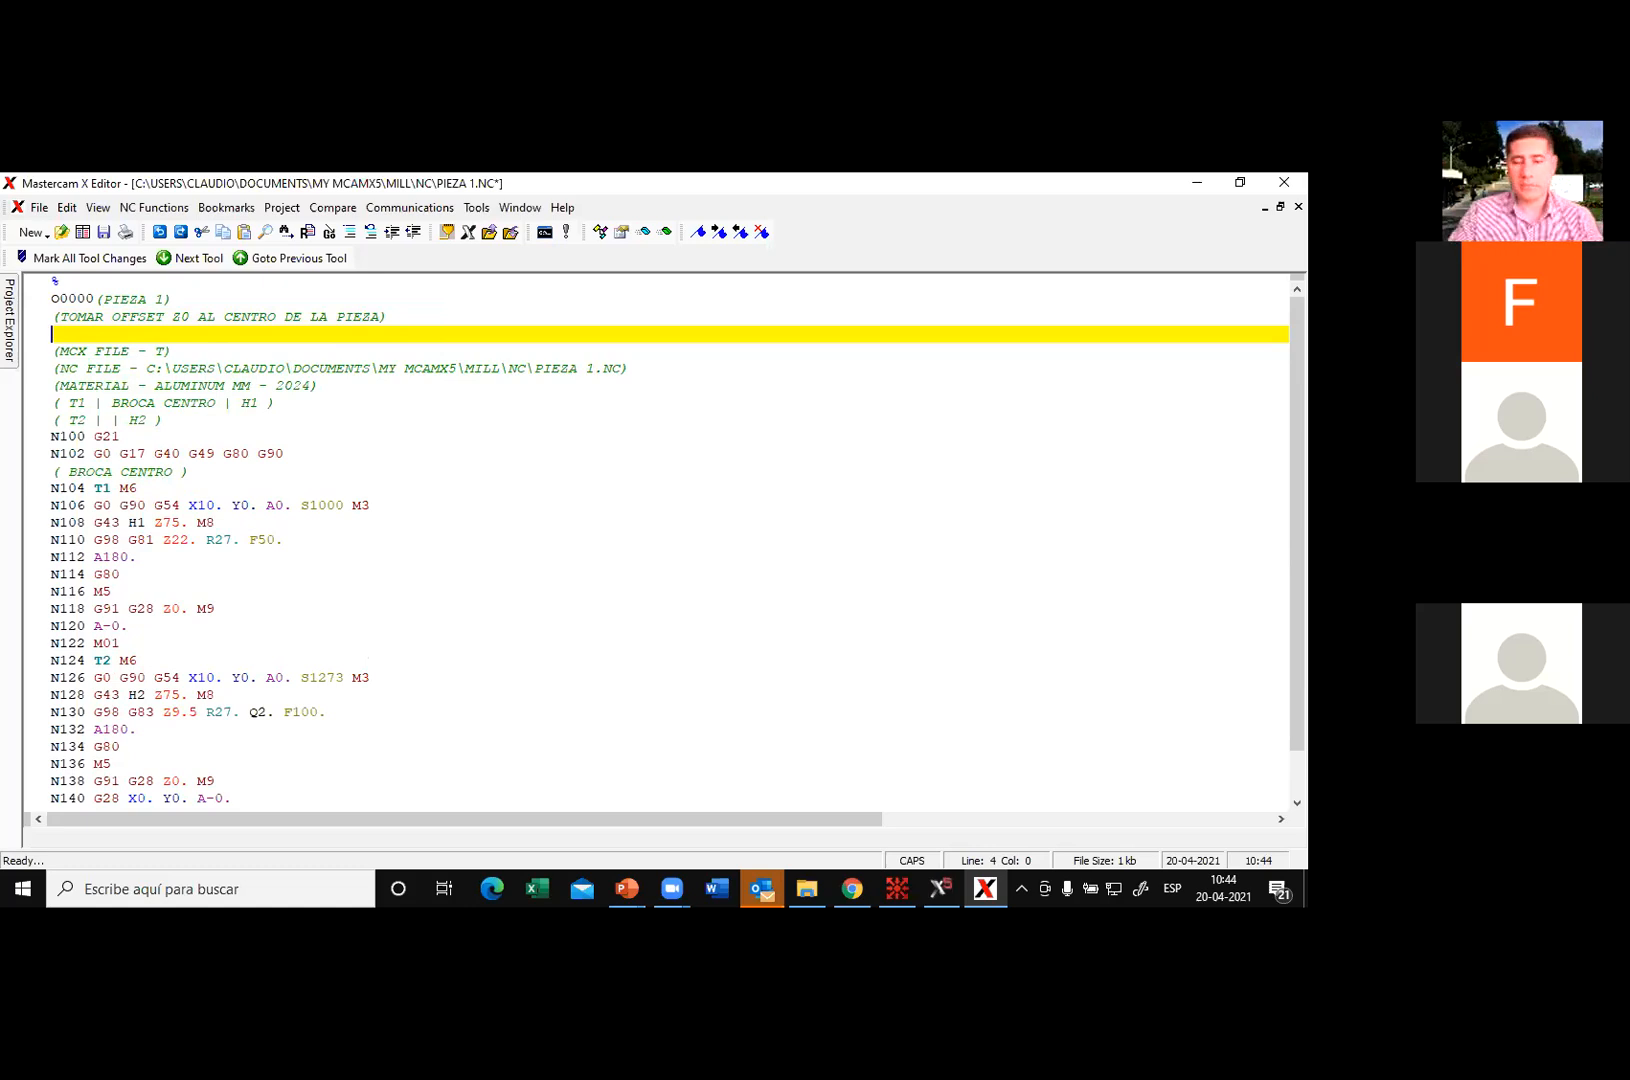
Step: Check the offset comment against the R value in line N110 and the A-axis rotation in line N112
{"action": "left_click_drag", "start_coordinate": [52, 317], "coordinate": [379, 317]}
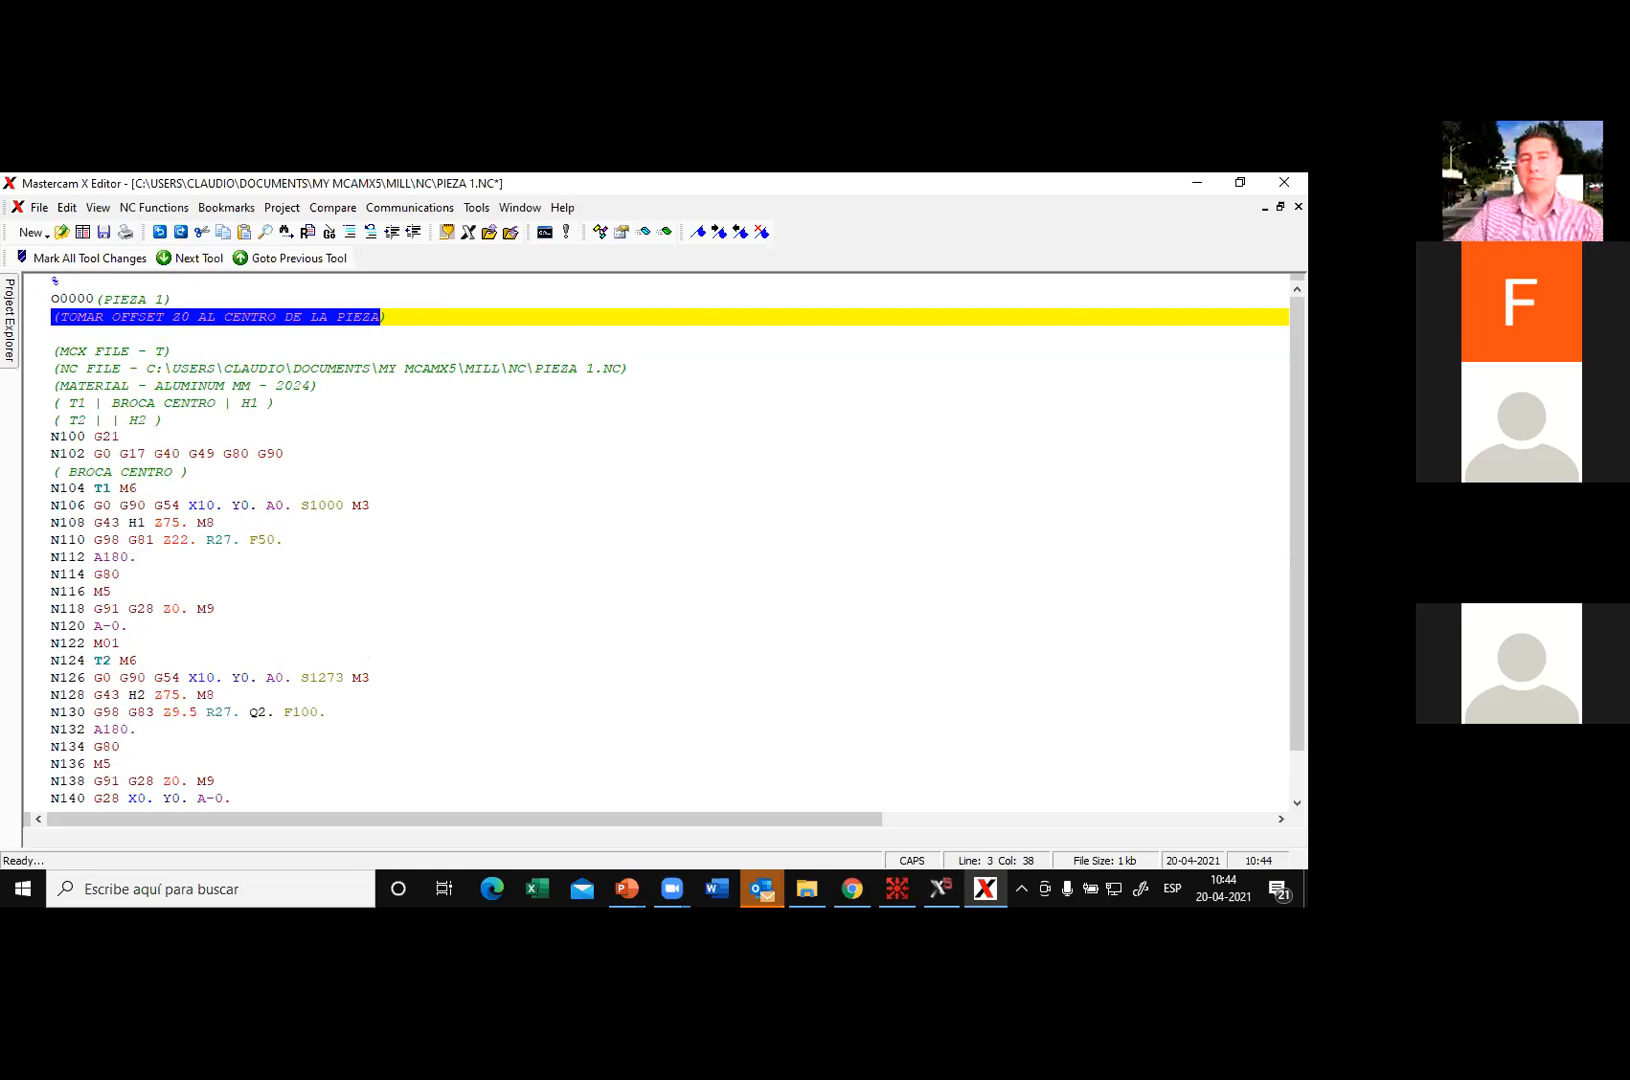
{"action": "left_click", "coordinate": [218, 539]}
{"action": "left_click_drag", "start_coordinate": [218, 539], "coordinate": [233, 539]}
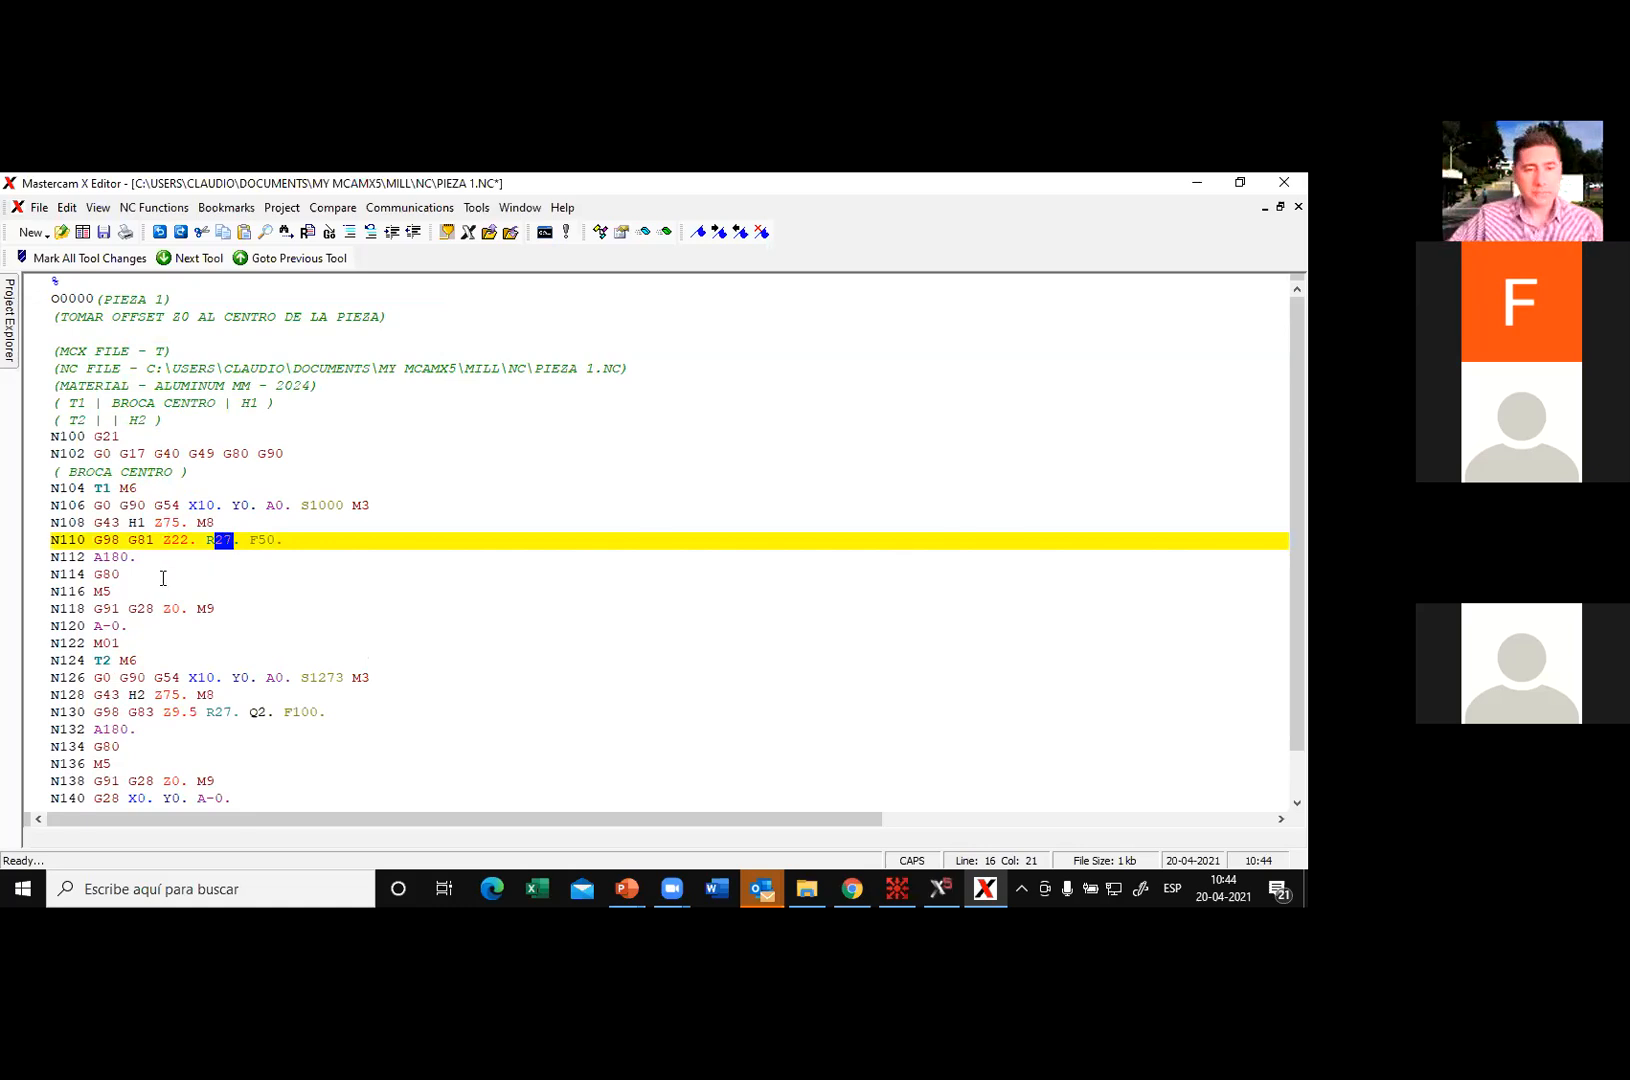
{"action": "left_click_drag", "start_coordinate": [87, 557], "coordinate": [137, 557]}
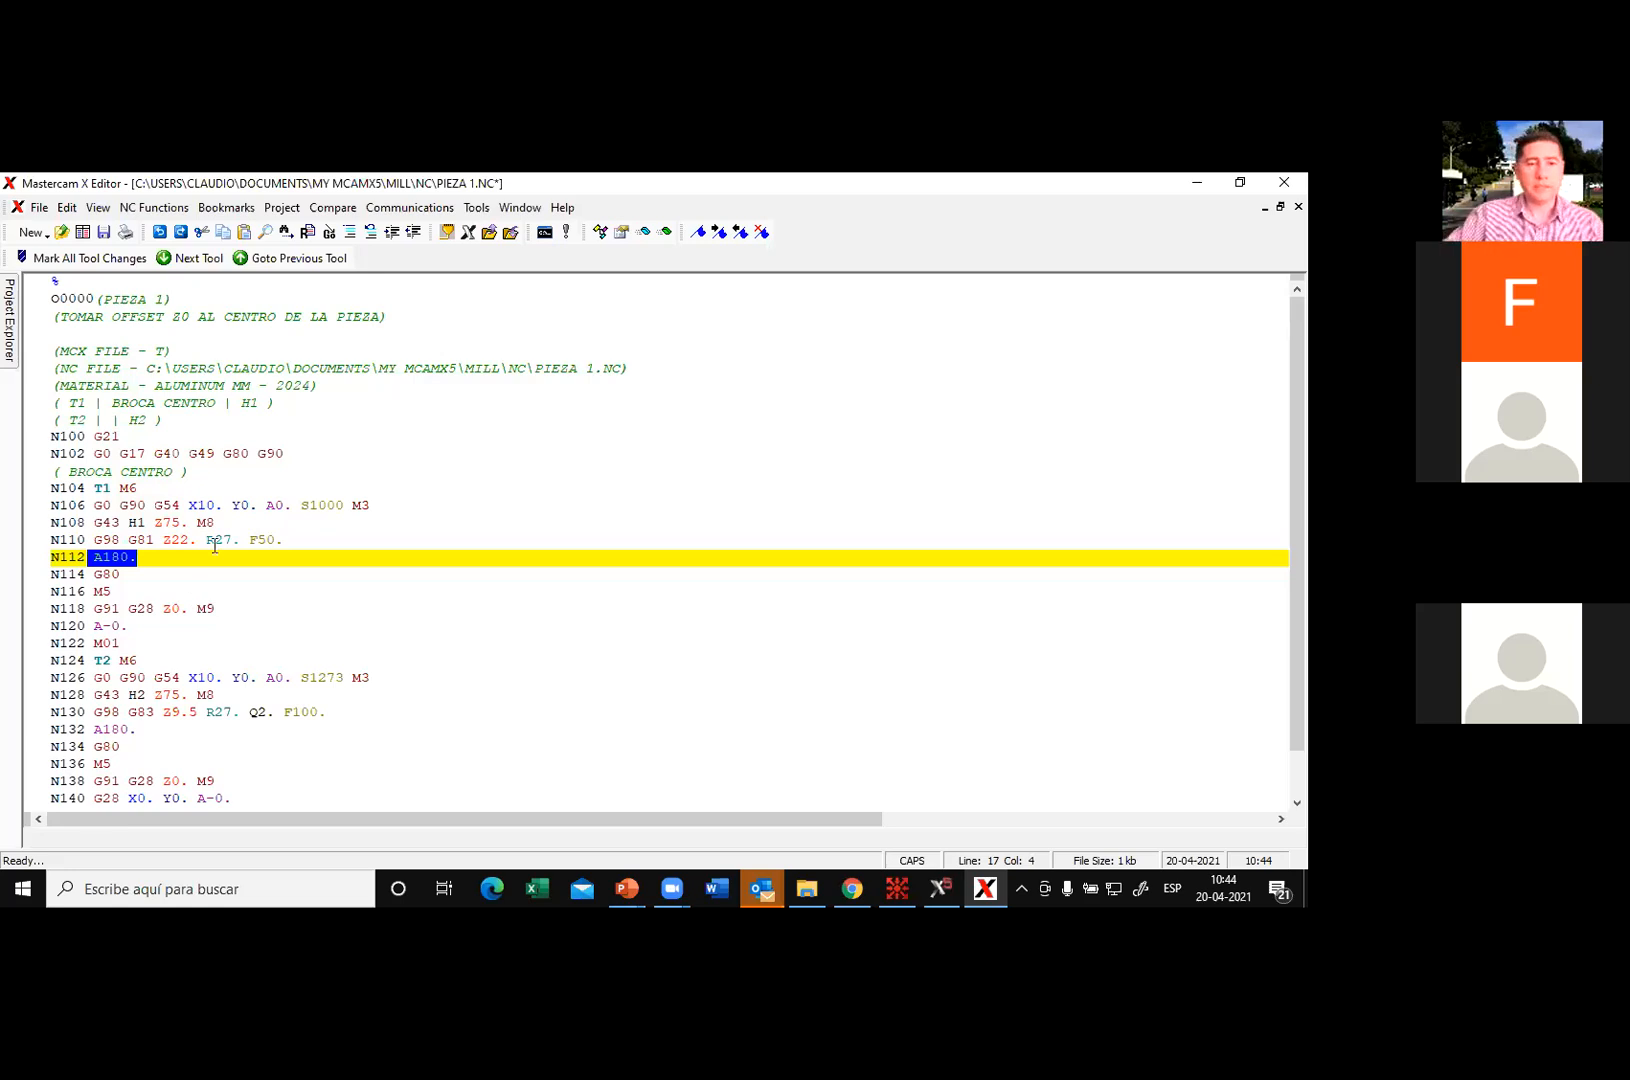
Step: Replace the A-axis return in line N120 with G90 and change the stop code in line N122 to M0
{"action": "scroll", "coordinate": [159, 600], "scroll_direction": "down", "scroll_amount": 2}
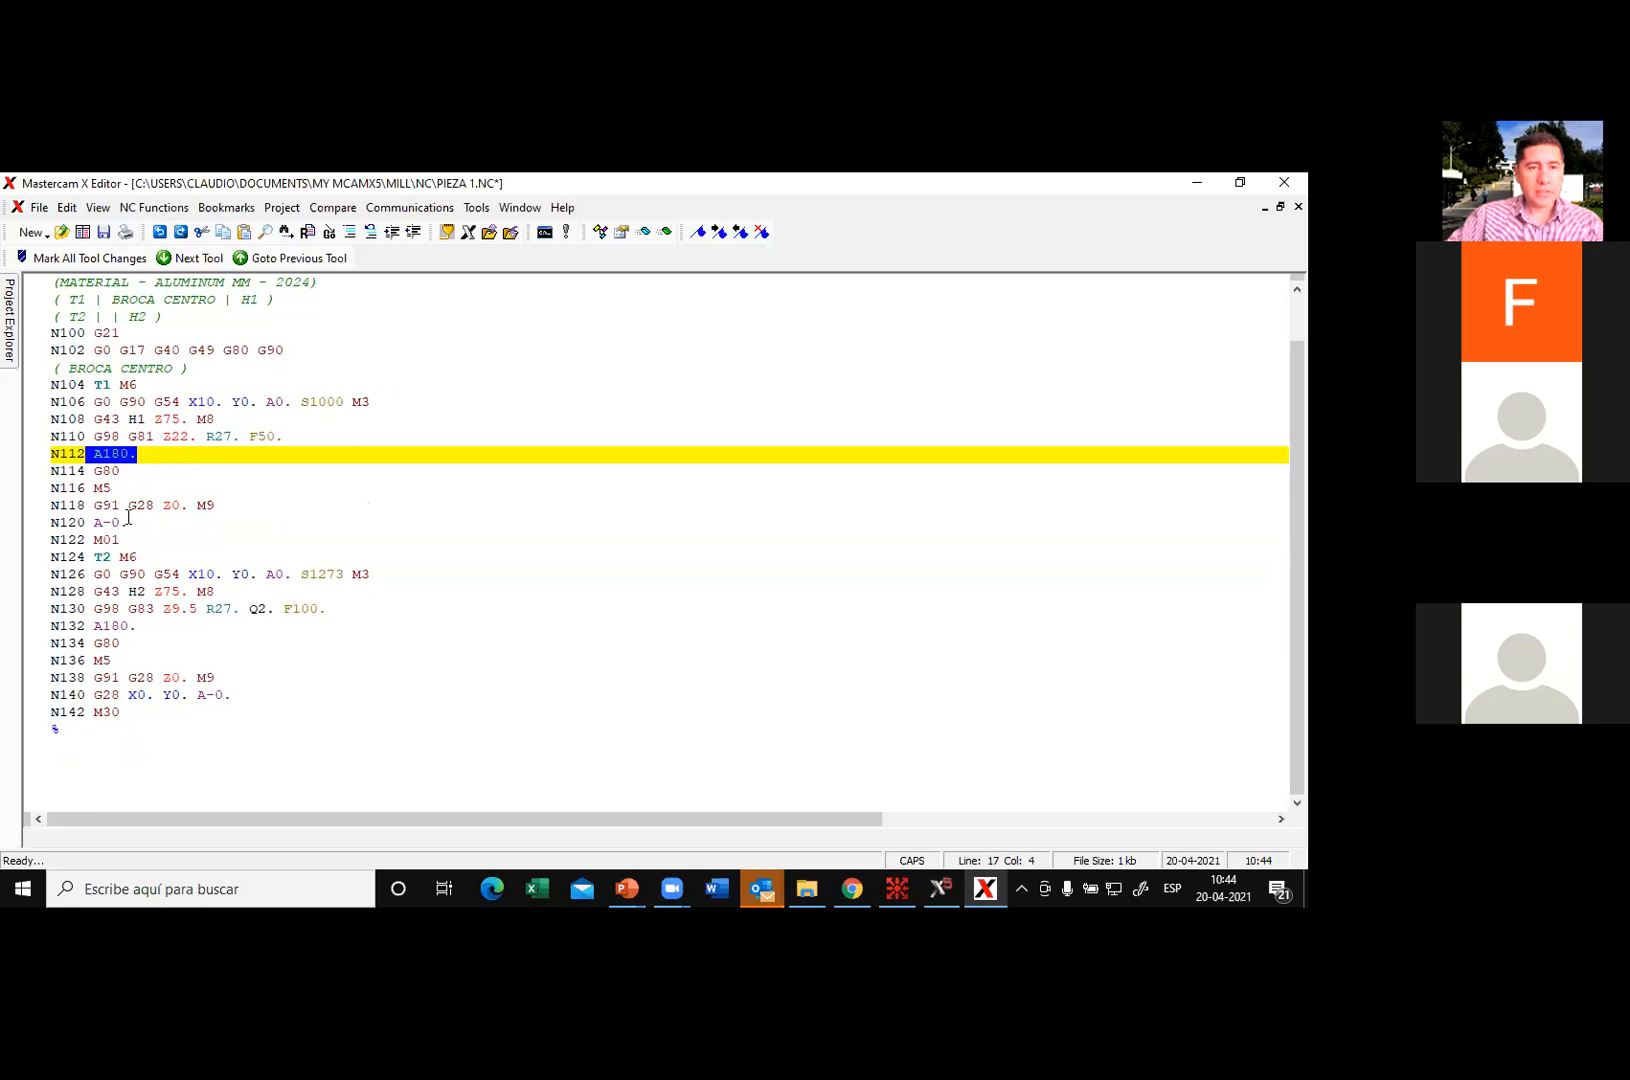
{"action": "left_click_drag", "start_coordinate": [128, 518], "coordinate": [93, 518]}
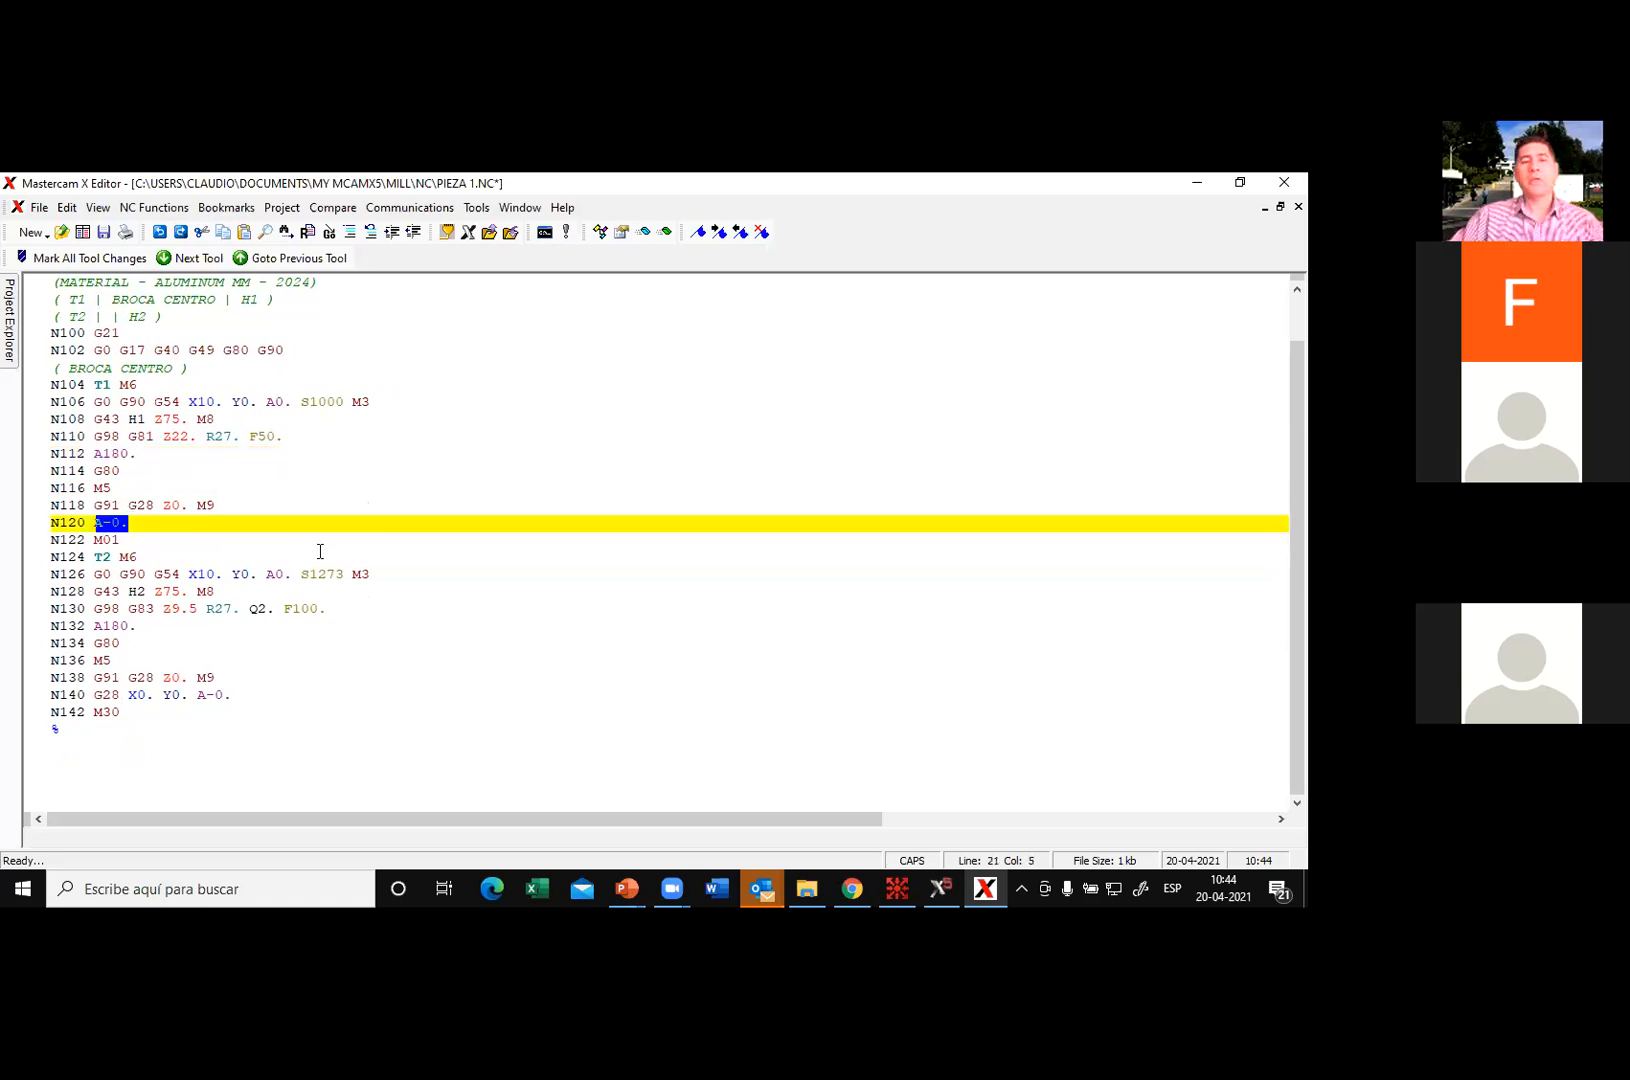
{"action": "type", "text": "G90"}
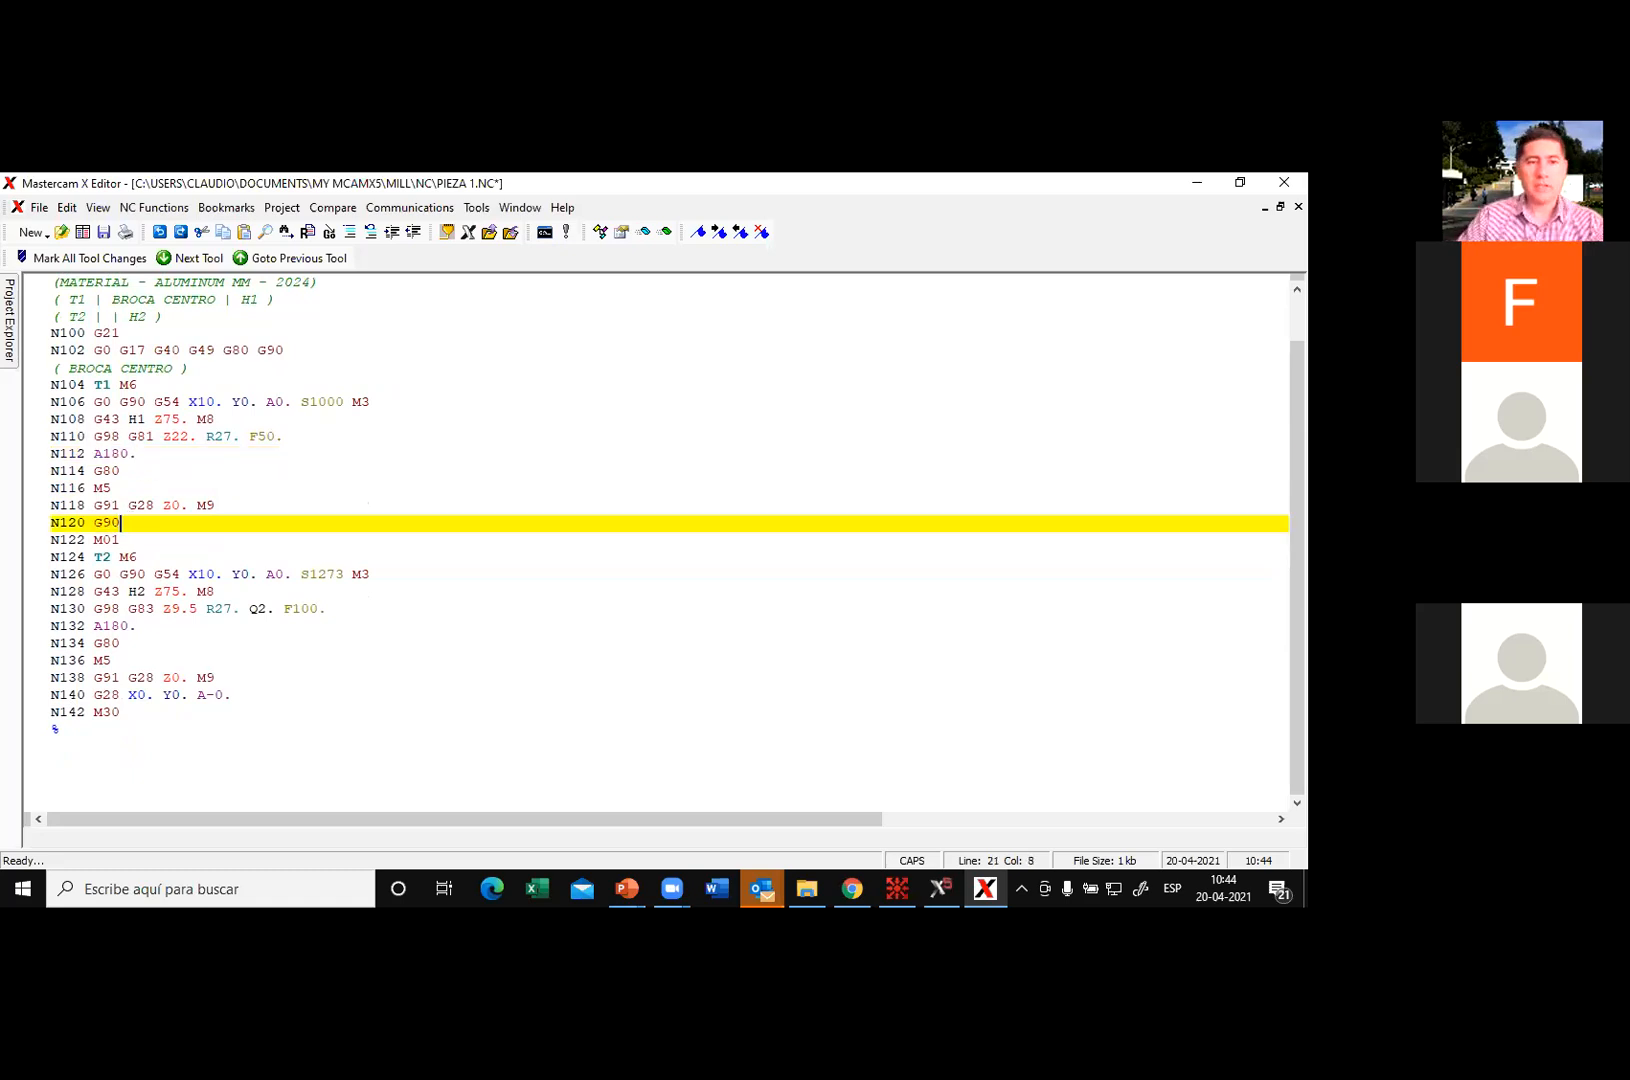
{"action": "key", "text": "Down"}
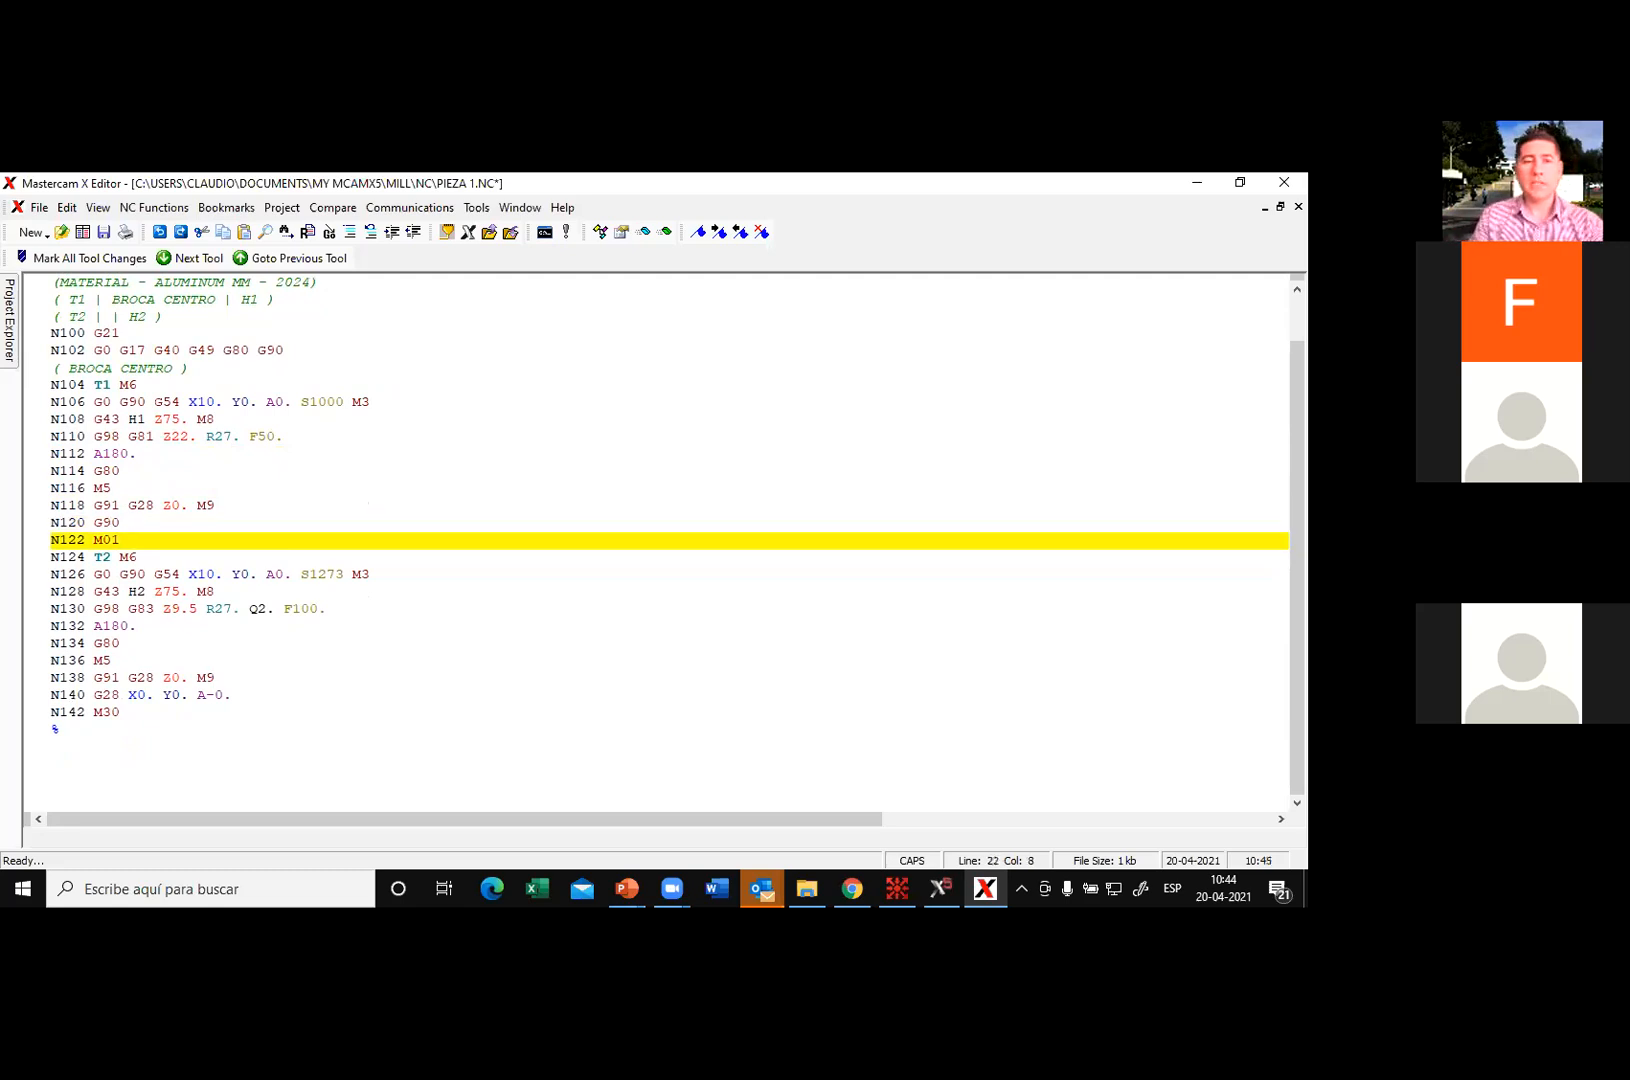
{"action": "key", "text": "BackSpace"}
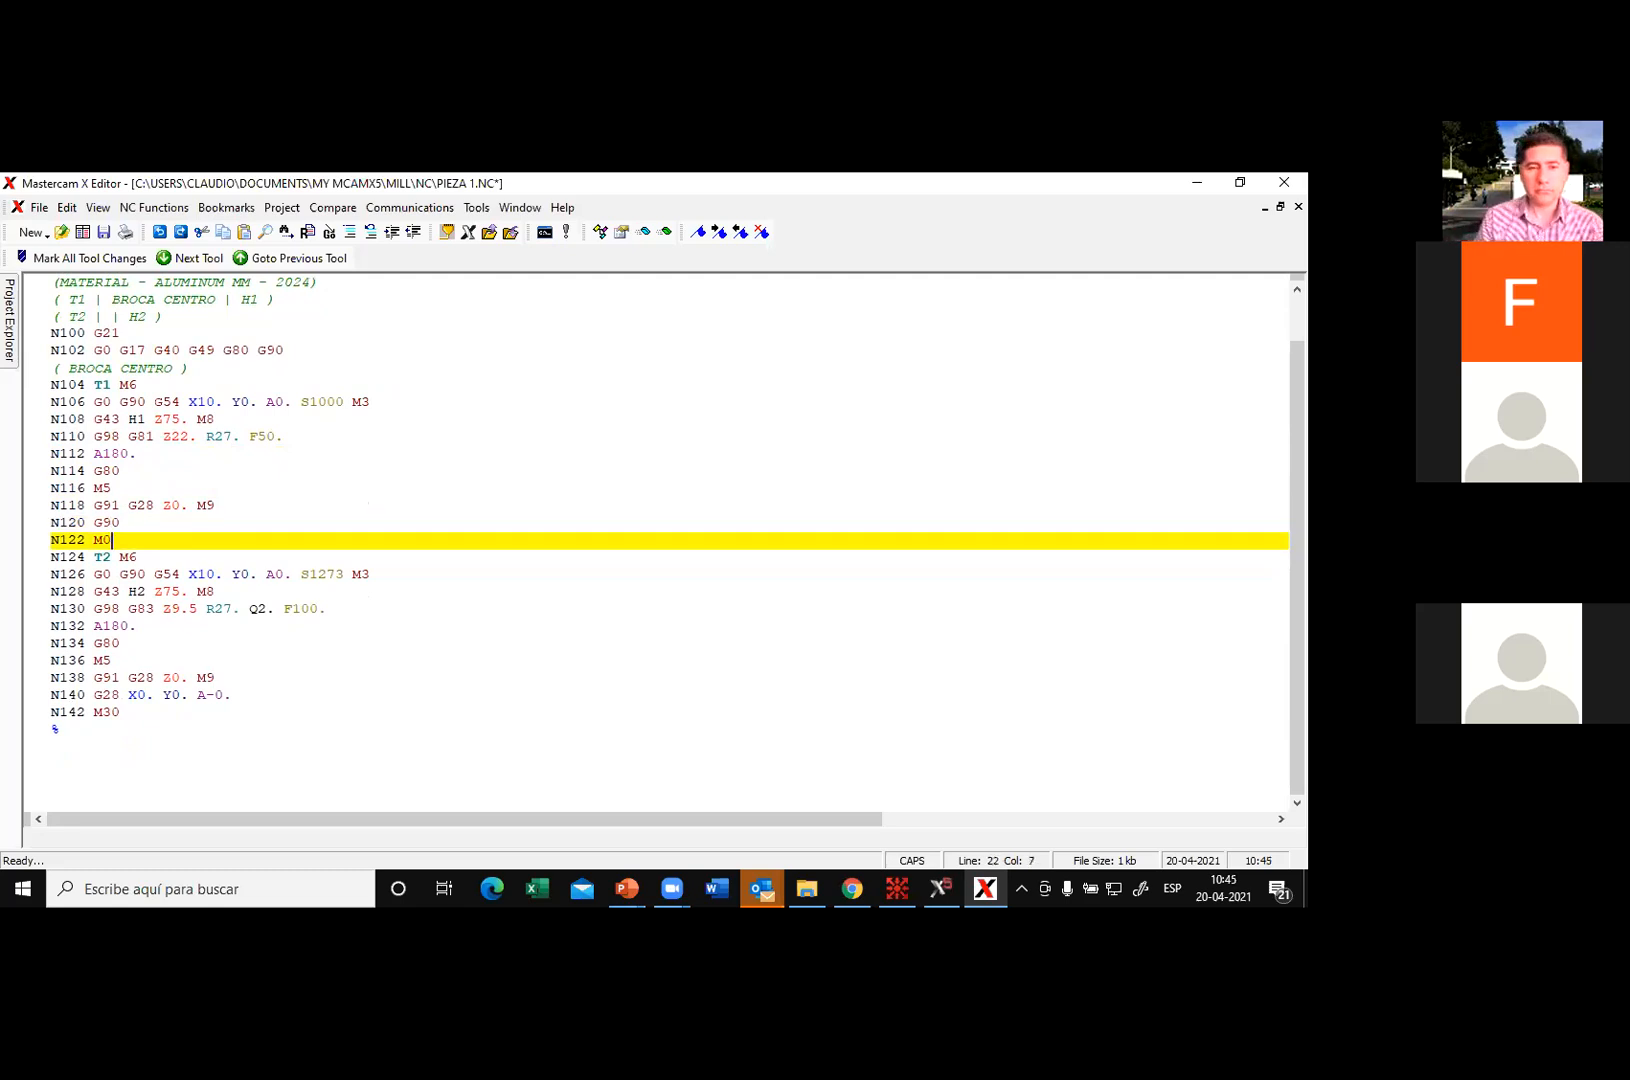
Step: Insert the comment line (BROCA D 5 MM) between line N122 and the T2 tool change
{"action": "key", "text": "Return"}
{"action": "key", "text": "ctrl+End"}
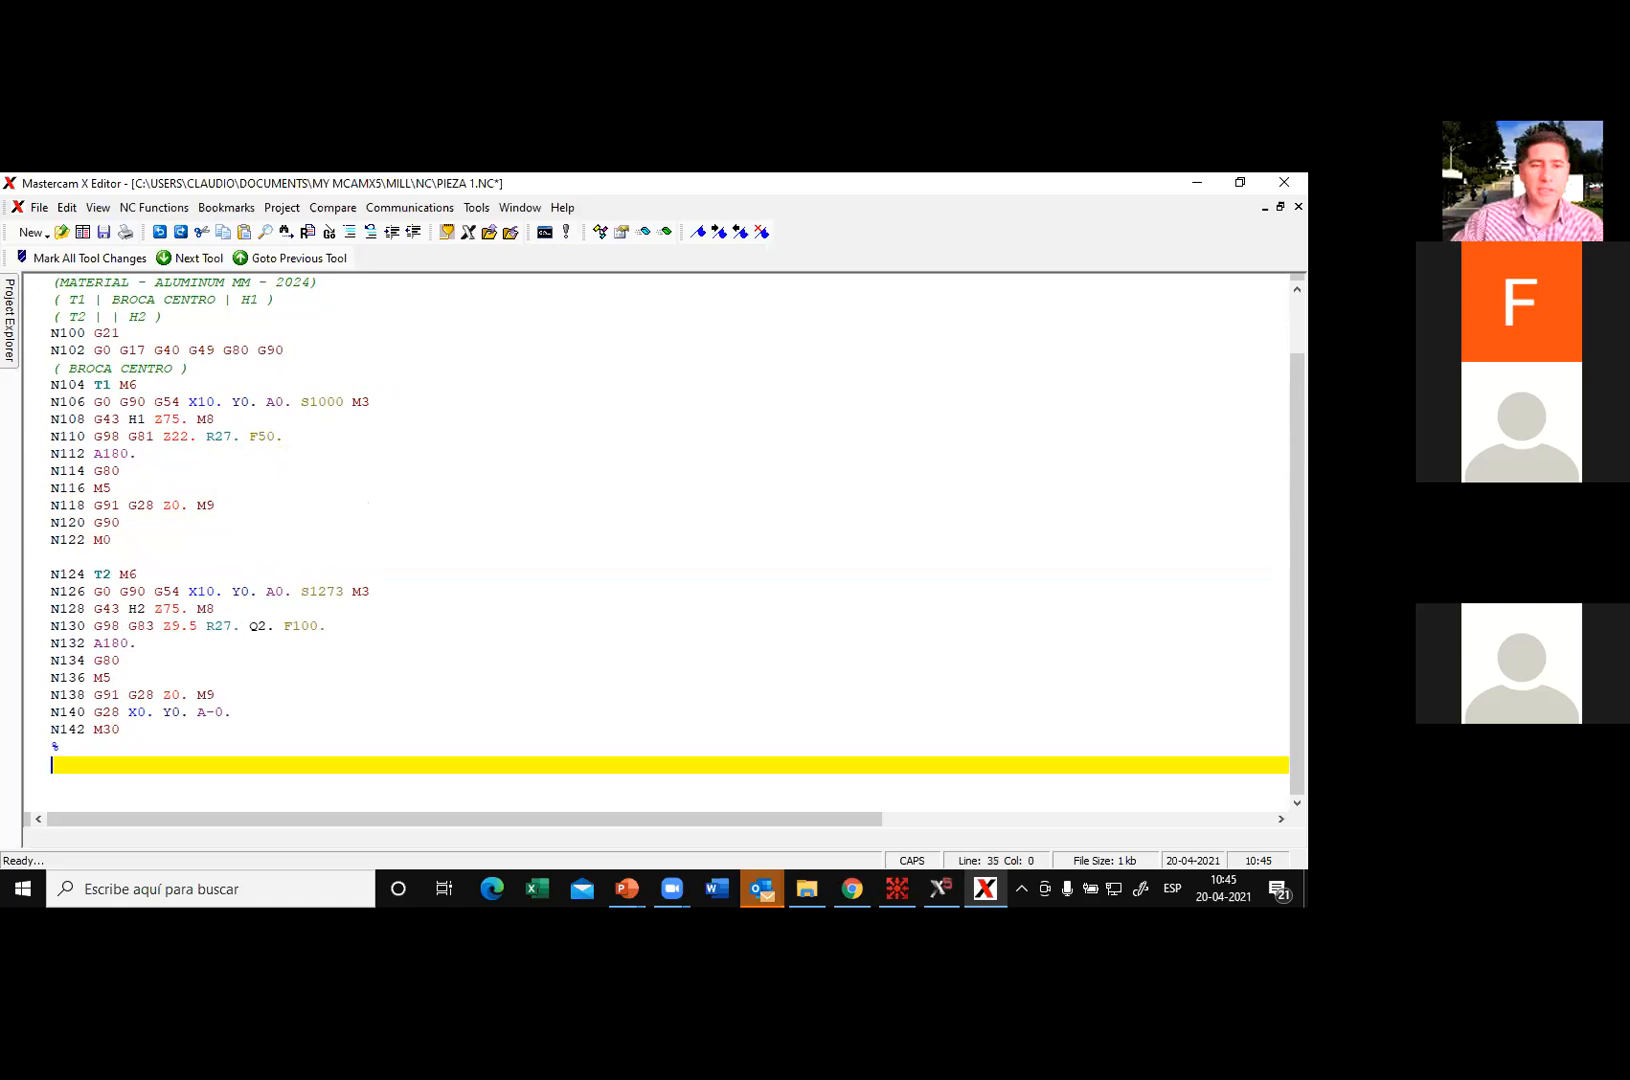
{"action": "left_click", "coordinate": [72, 560]}
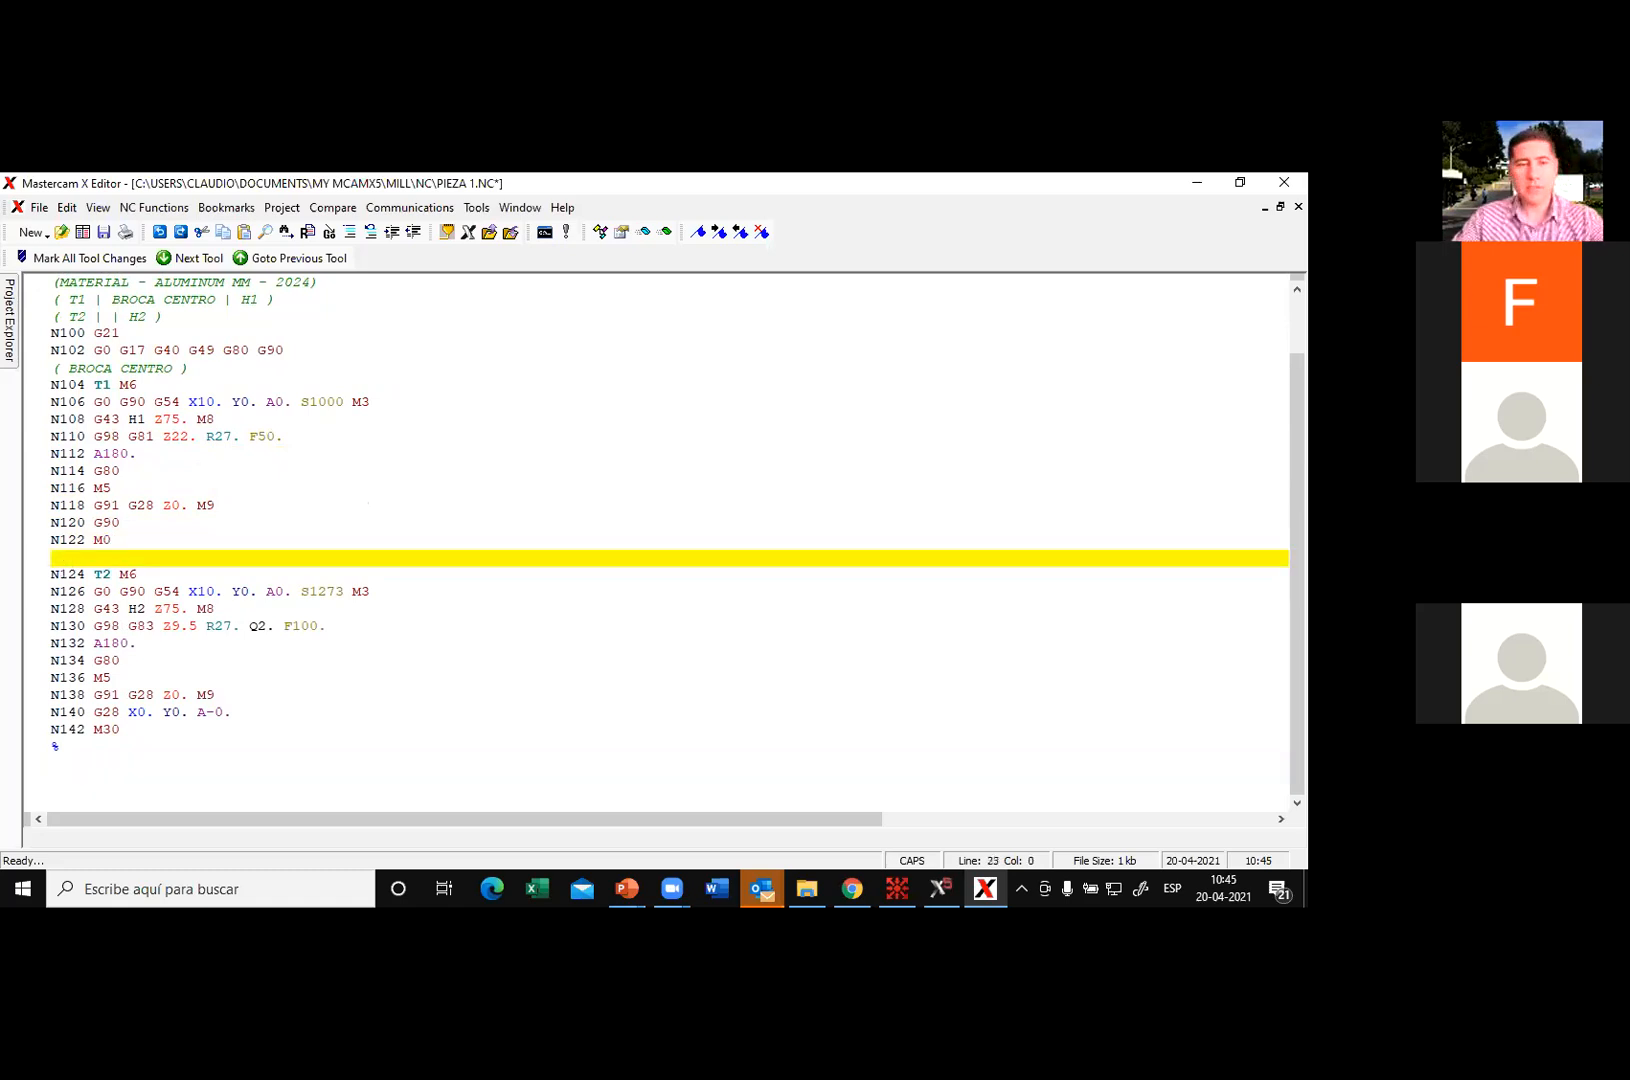
{"action": "type", "text": "(BROCA D 5 MM"}
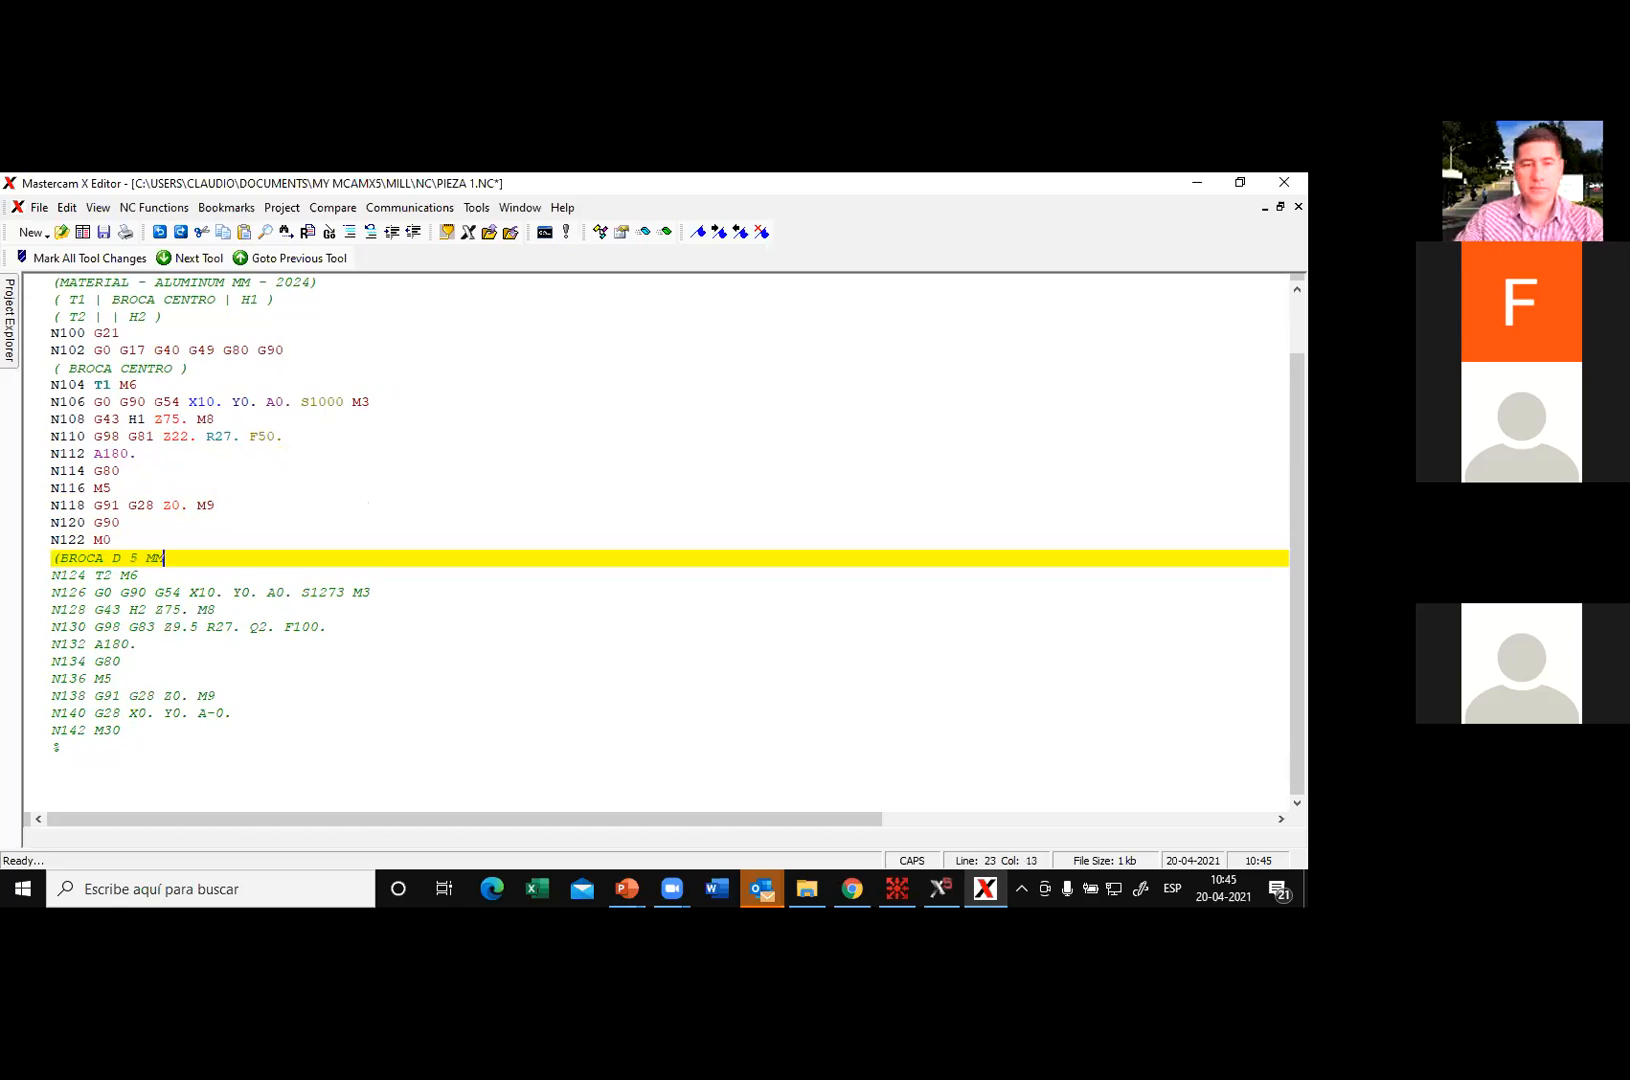
{"action": "type", "text": ")"}
Step: Examine the second tool's positioning and spindle codes in line N126 and the tool length compensation in line N128
{"action": "key", "text": "Right"}
{"action": "key", "text": "Right"}
{"action": "key", "text": "Right"}
{"action": "key", "text": "Right"}
{"action": "key", "text": "Right"}
{"action": "key", "text": "Right"}
{"action": "key", "text": "Right"}
{"action": "key", "text": "Right"}
{"action": "key", "text": "Right"}
{"action": "key", "text": "Right"}
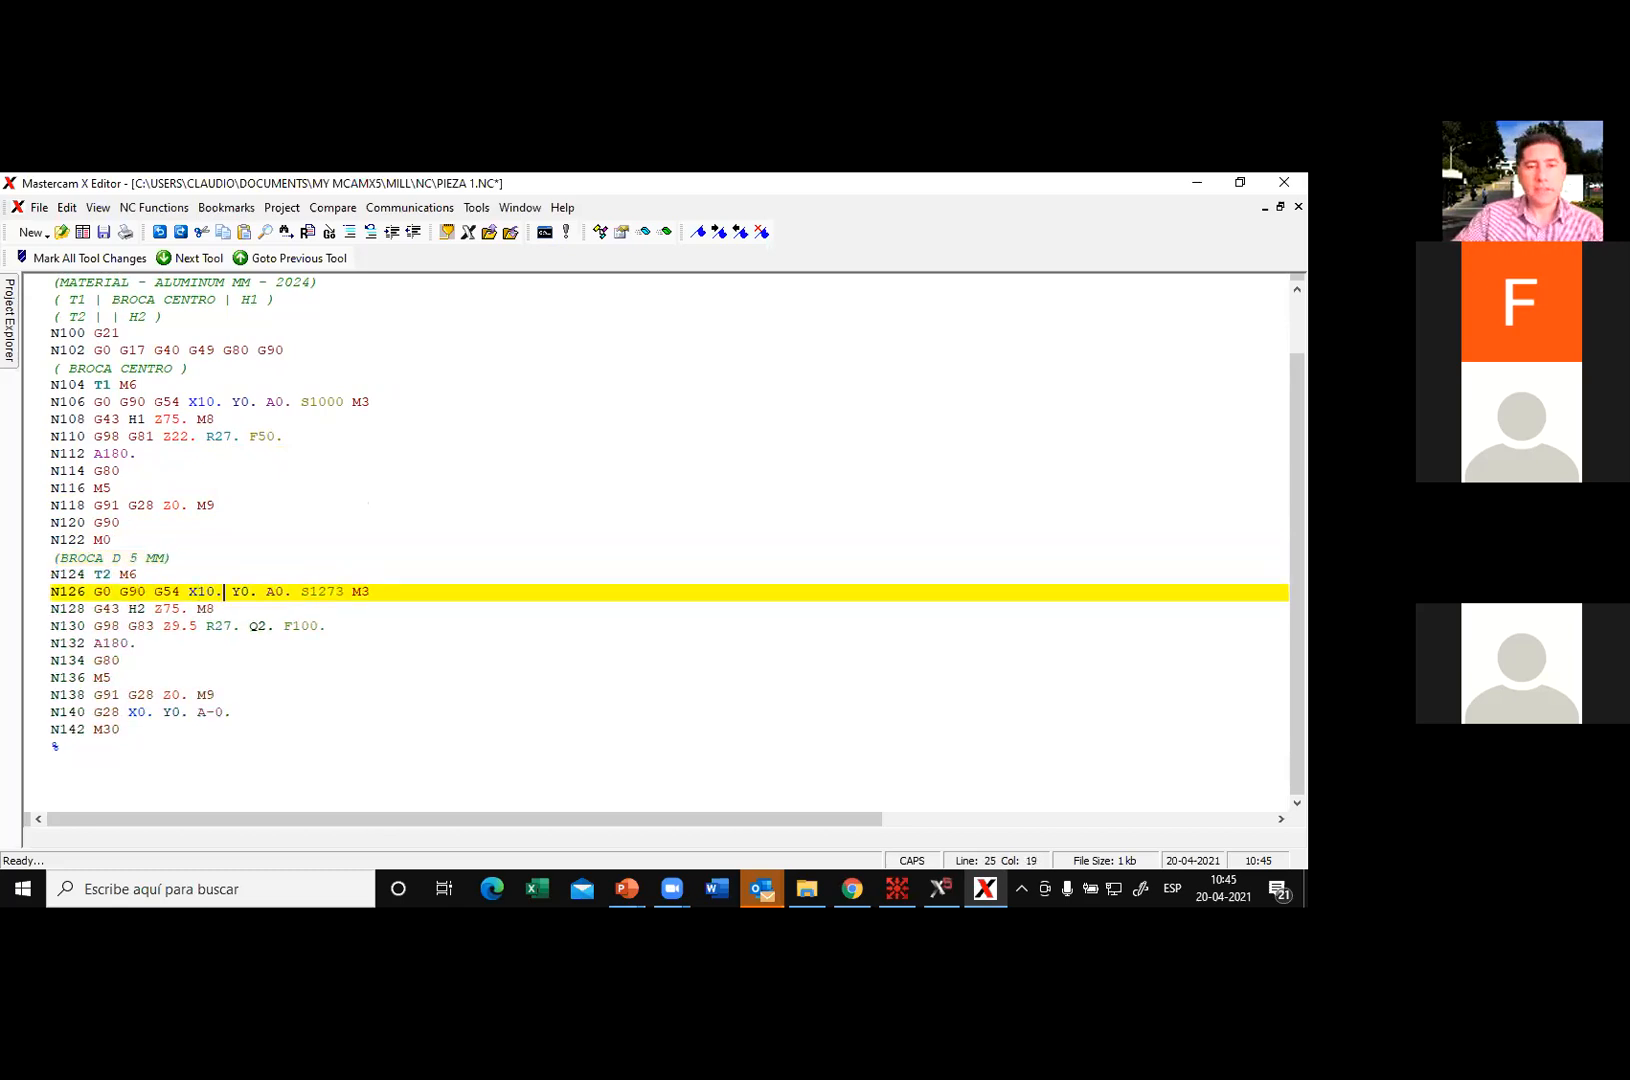
{"action": "key", "text": "Right"}
{"action": "key", "text": "Right"}
{"action": "key", "text": "Right"}
{"action": "key", "text": "Right"}
{"action": "key", "text": "Right"}
{"action": "key", "text": "Right"}
{"action": "key", "text": "Right"}
{"action": "key", "text": "Right"}
{"action": "key", "text": "Right"}
{"action": "key", "text": "Right"}
{"action": "key", "text": "Right"}
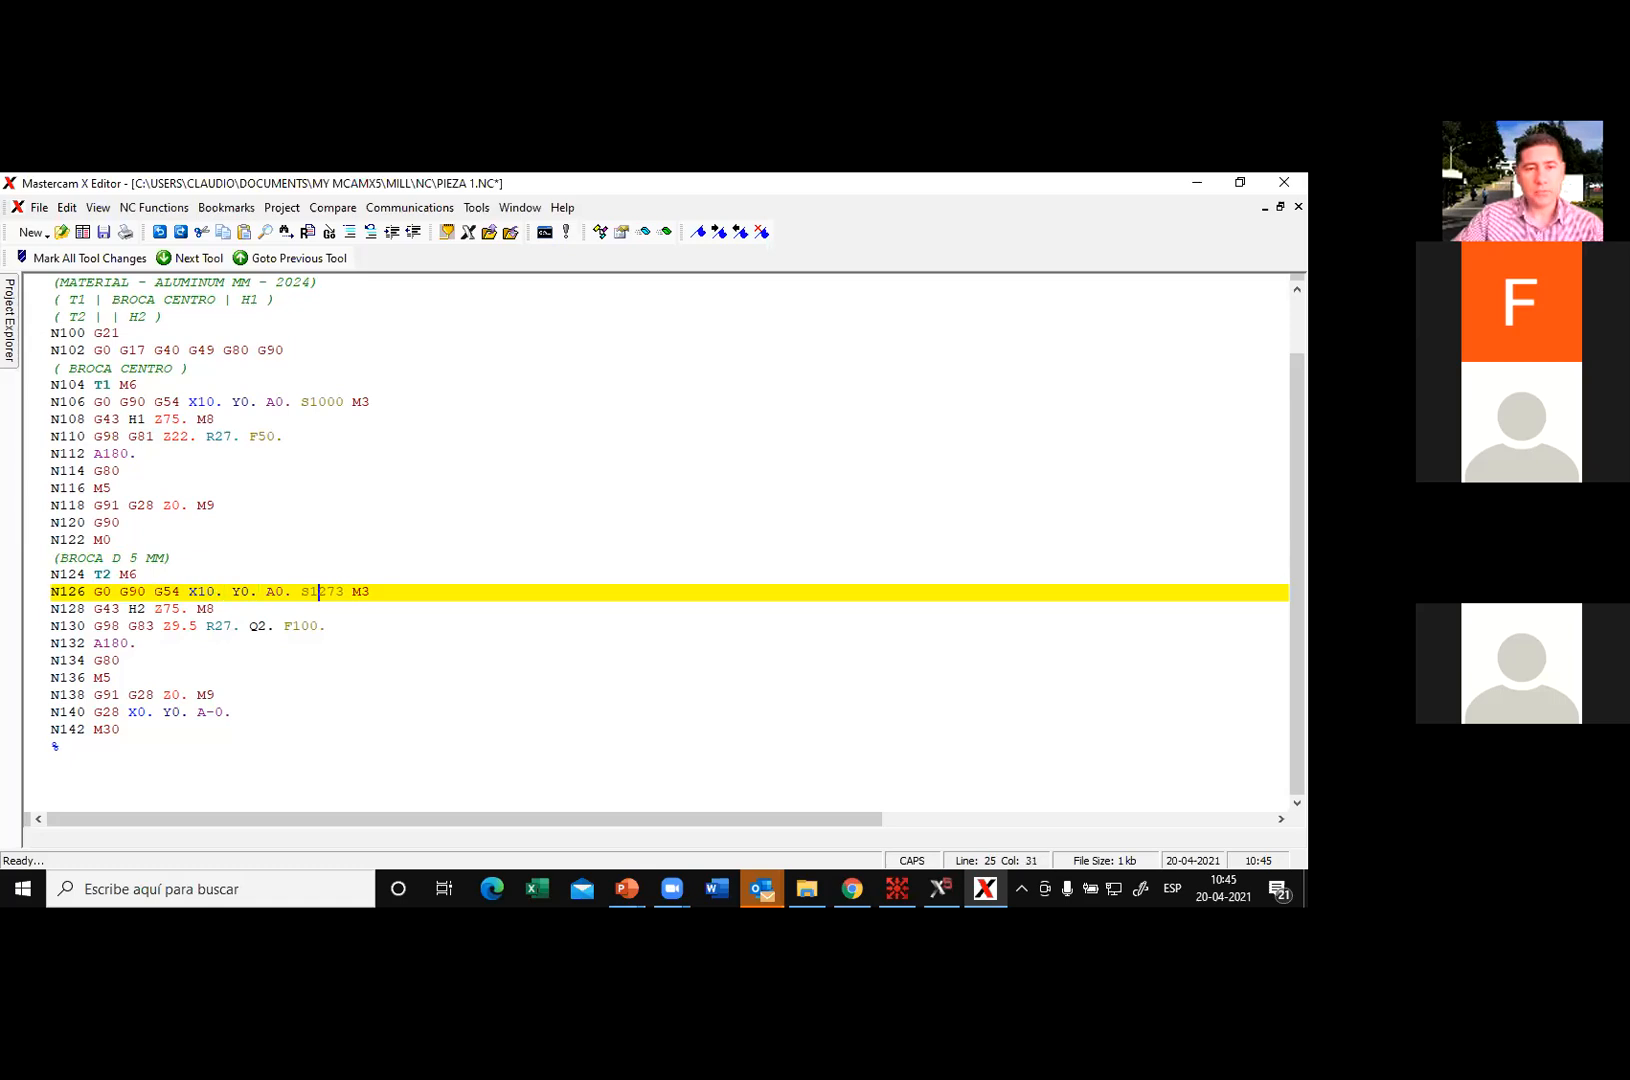
{"action": "key", "text": "Down"}
{"action": "key", "text": "Left"}
{"action": "key", "text": "Left"}
{"action": "key", "text": "Left"}
{"action": "key", "text": "Left"}
{"action": "key", "text": "Left"}
{"action": "key", "text": "Left"}
{"action": "key", "text": "Left"}
{"action": "key", "text": "Right"}
{"action": "key", "text": "Right"}
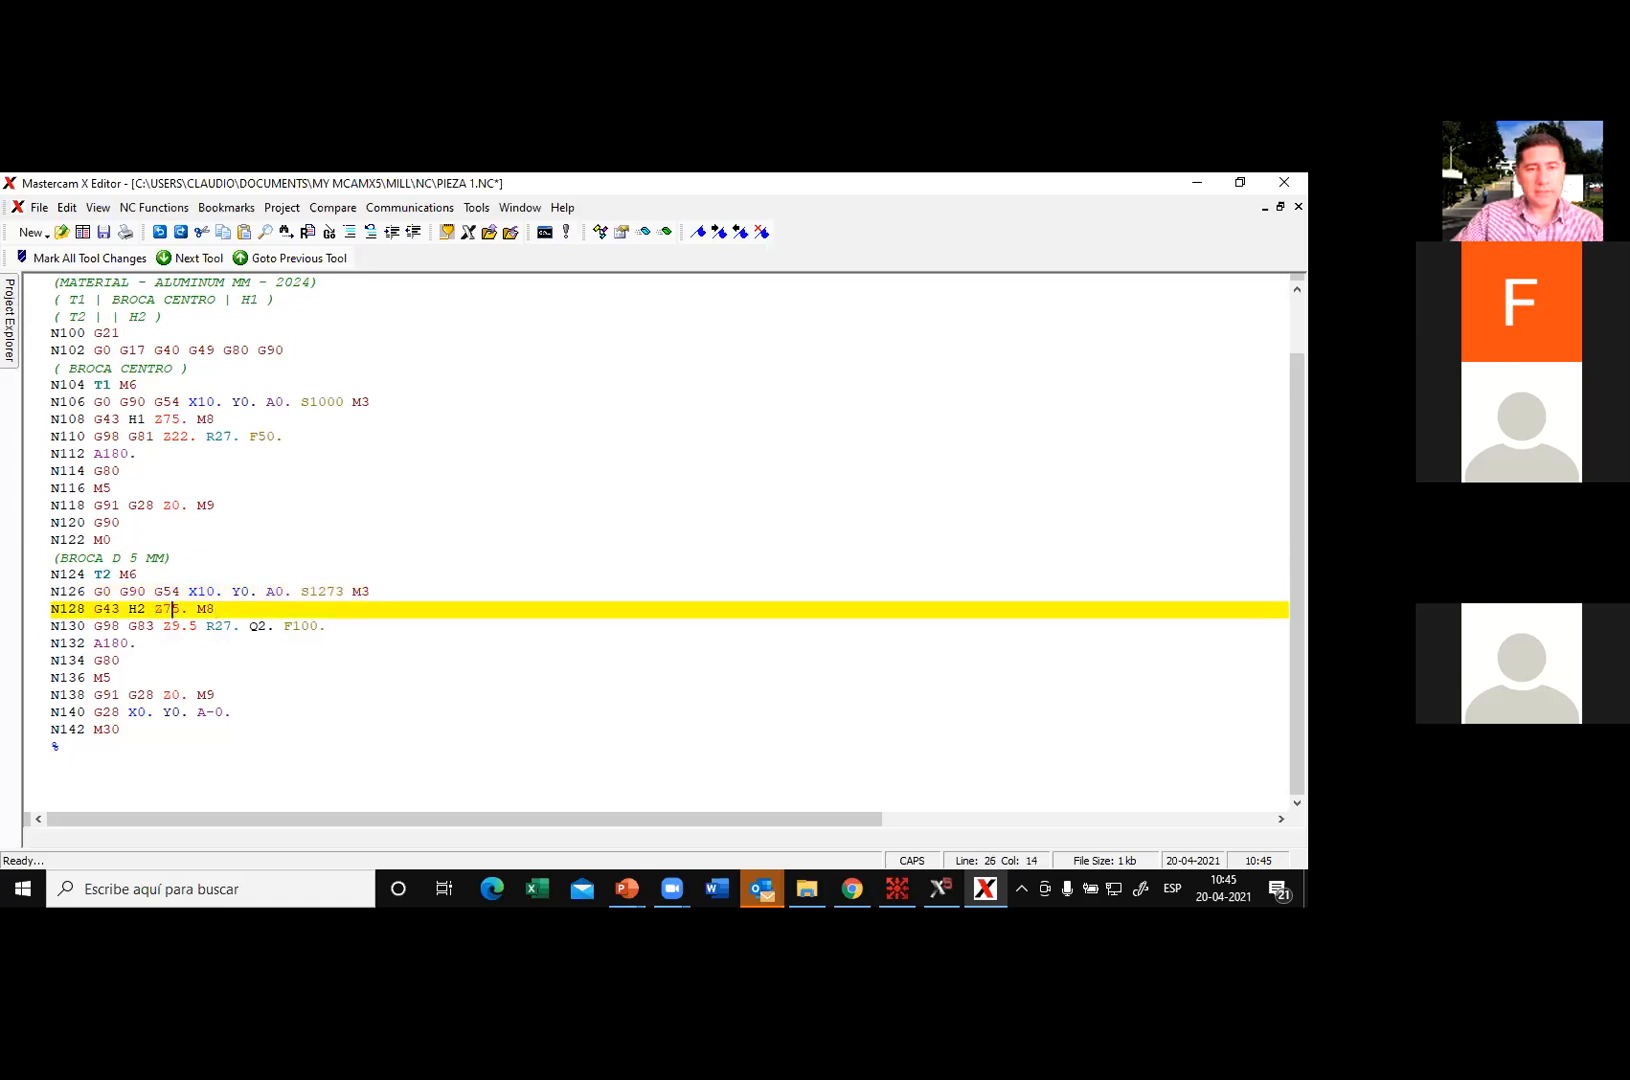
Step: Examine the peck drilling cycle in line N130, checking the G83 code, the Z depth and the Q peck value
{"action": "key", "text": "Down"}
{"action": "key", "text": "Left"}
{"action": "key", "text": "Left"}
{"action": "key", "text": "Left"}
{"action": "key", "text": "Left"}
{"action": "key", "text": "Left"}
{"action": "key", "text": "Left"}
{"action": "key", "text": "Left"}
{"action": "key", "text": "Left"}
{"action": "key", "text": "Right"}
{"action": "key", "text": "Right"}
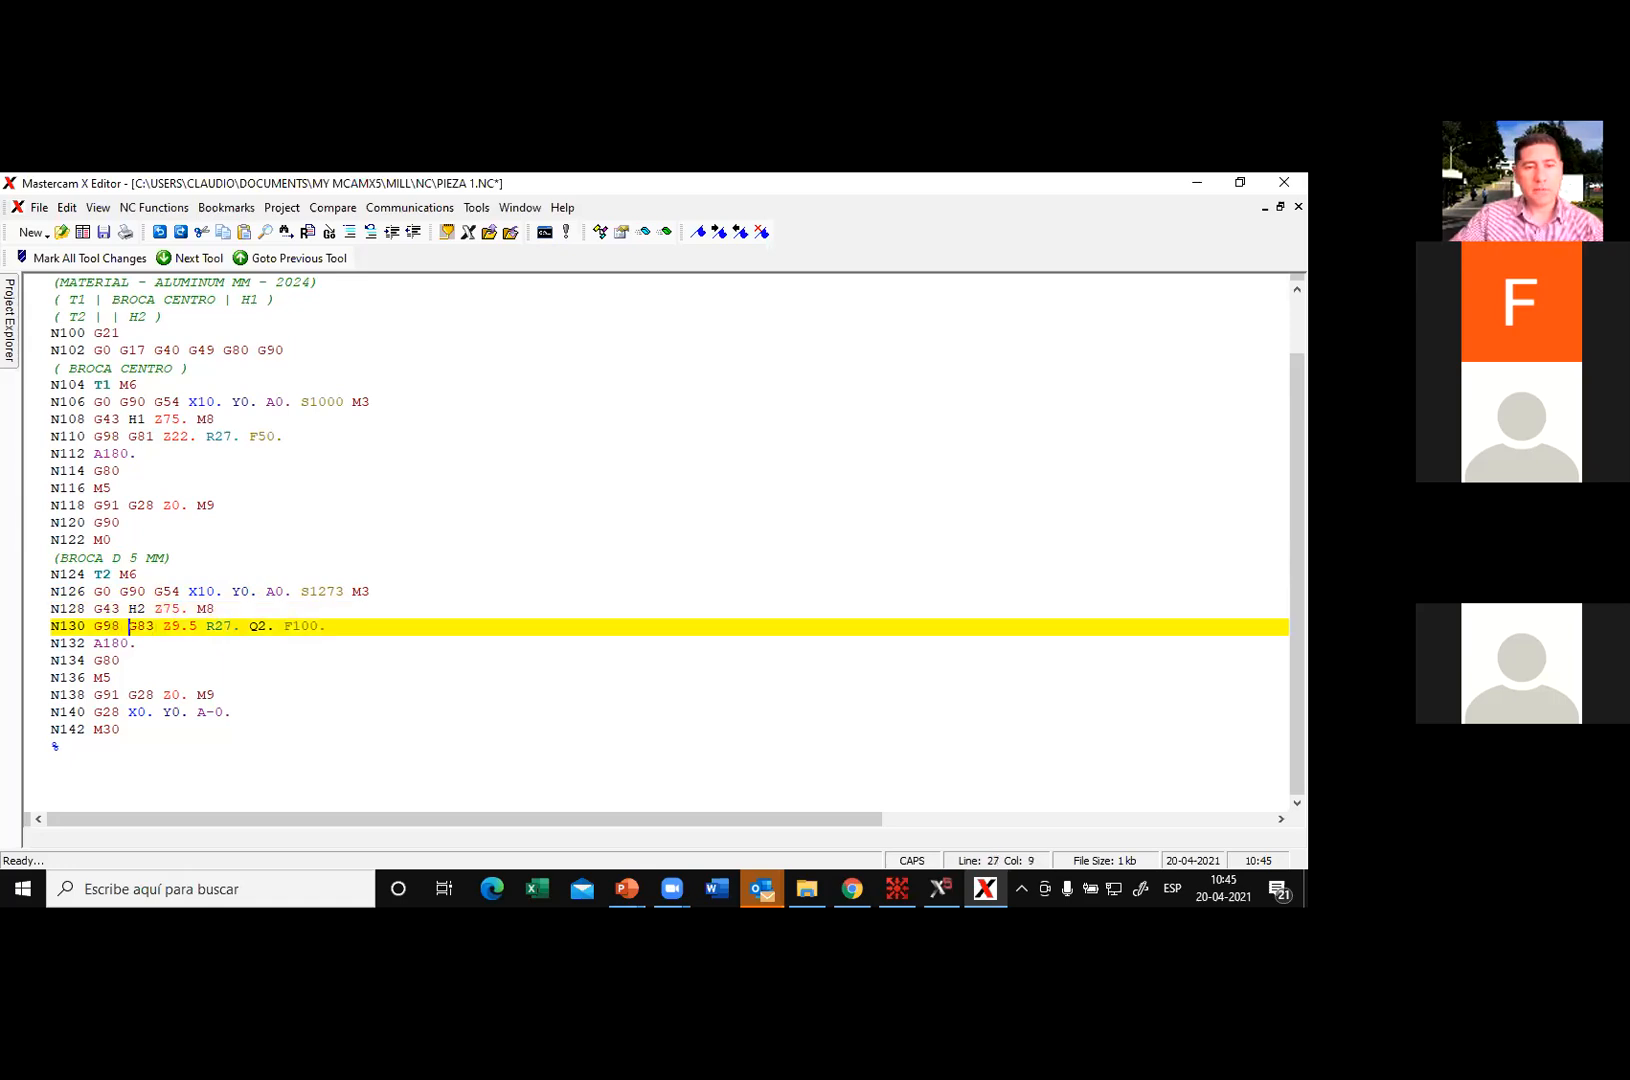
{"action": "key", "text": "shift+Right"}
{"action": "key", "text": "shift+Right"}
{"action": "key", "text": "shift+Right"}
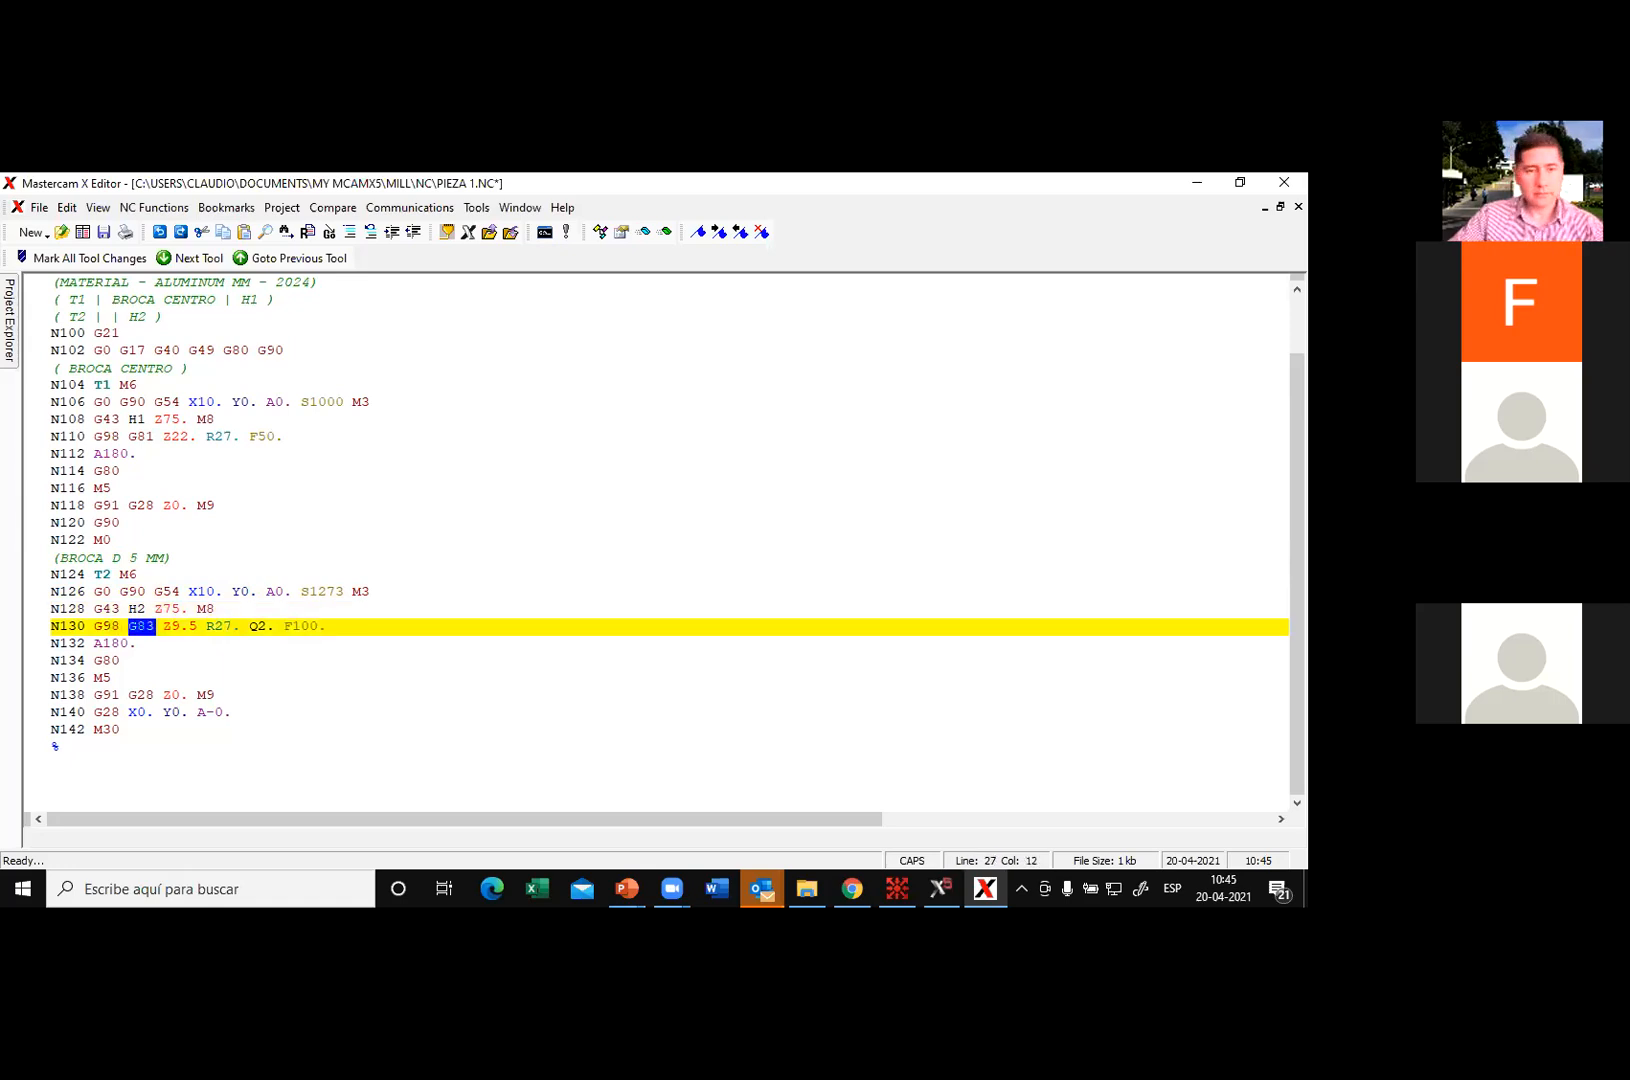
{"action": "key", "text": "Right"}
{"action": "key", "text": "shift+Right"}
{"action": "key", "text": "shift+Right"}
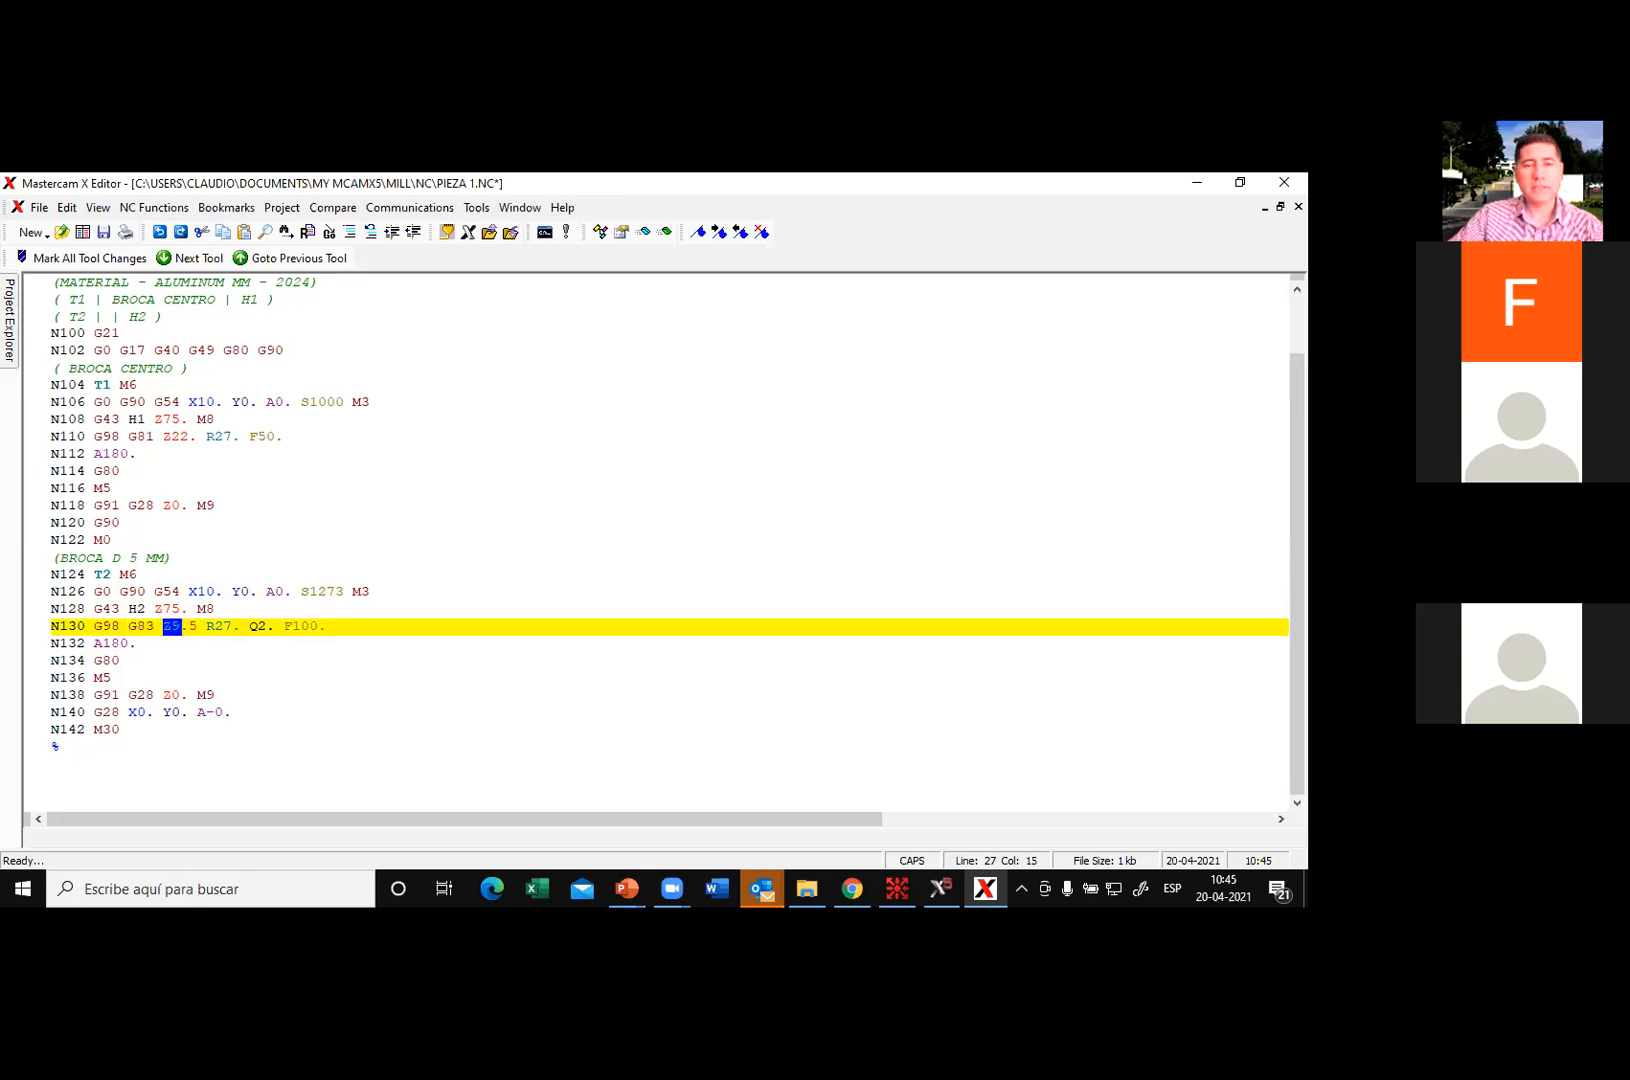
{"action": "key", "text": "shift+Right"}
{"action": "key", "text": "shift+Right"}
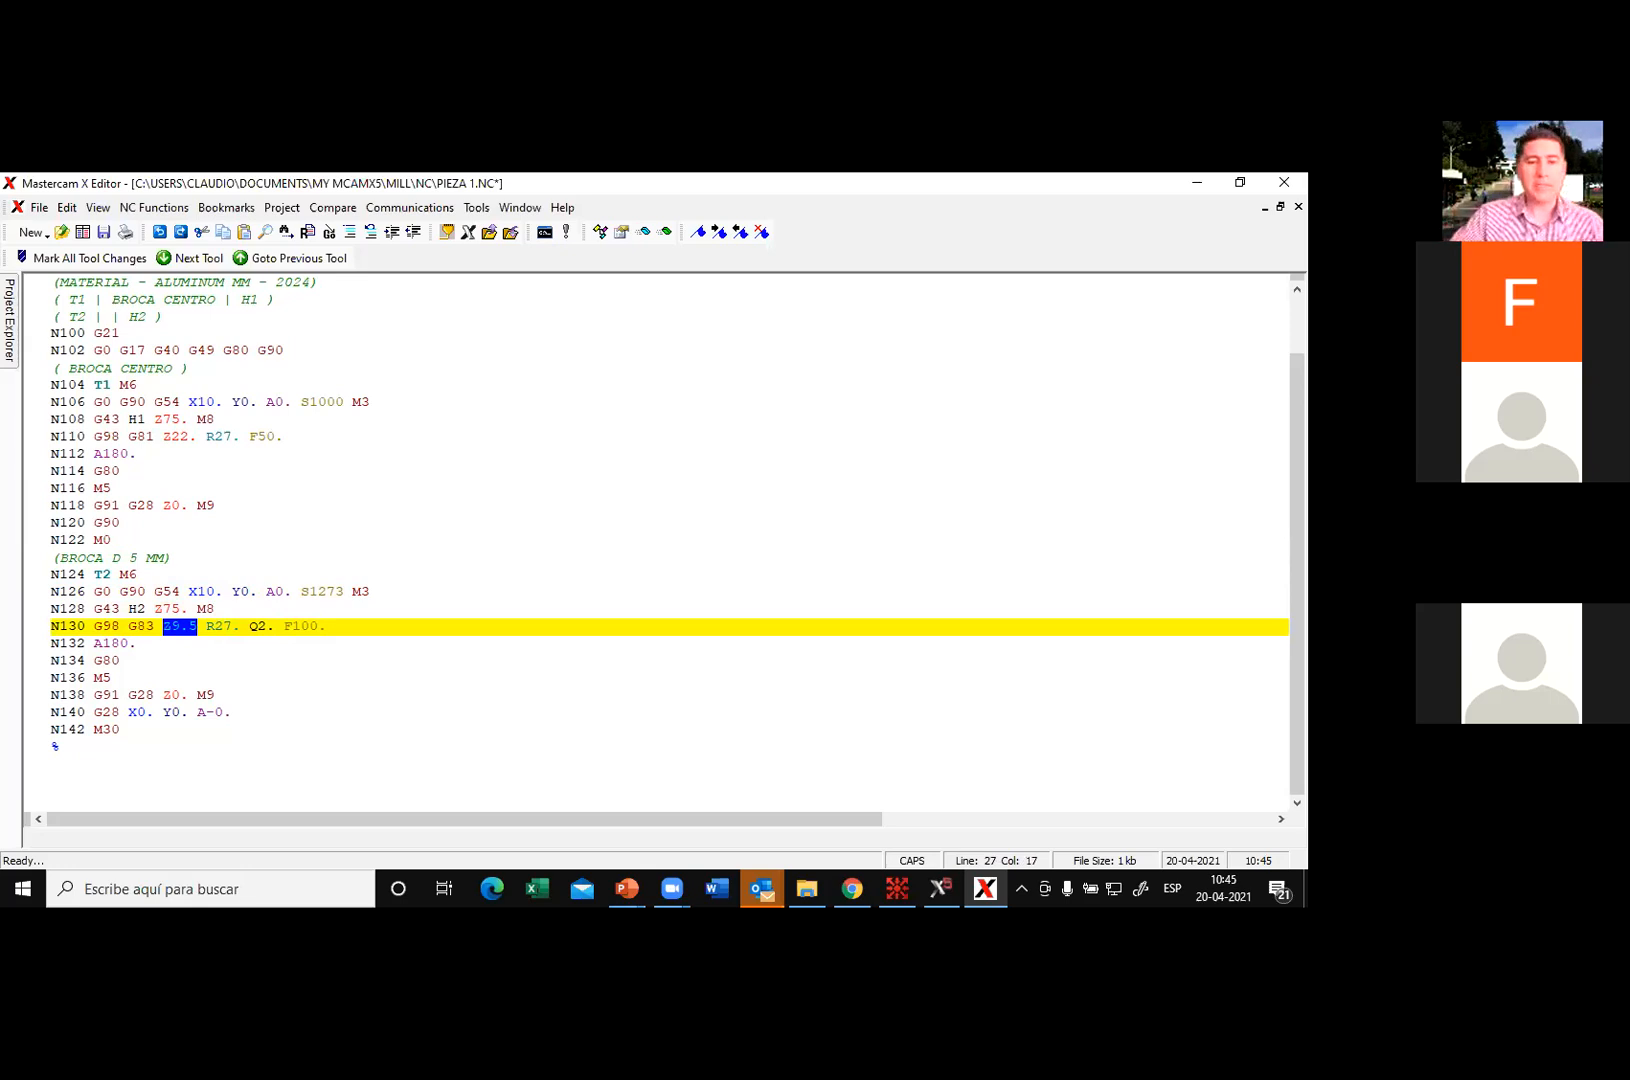
{"action": "key", "text": "Right"}
{"action": "key", "text": "Right"}
{"action": "key", "text": "Right"}
{"action": "key", "text": "Right"}
{"action": "key", "text": "Right"}
{"action": "key", "text": "Right"}
{"action": "key", "text": "Right"}
{"action": "key", "text": "shift+Right"}
{"action": "key", "text": "shift+Right"}
{"action": "key", "text": "shift+Right"}
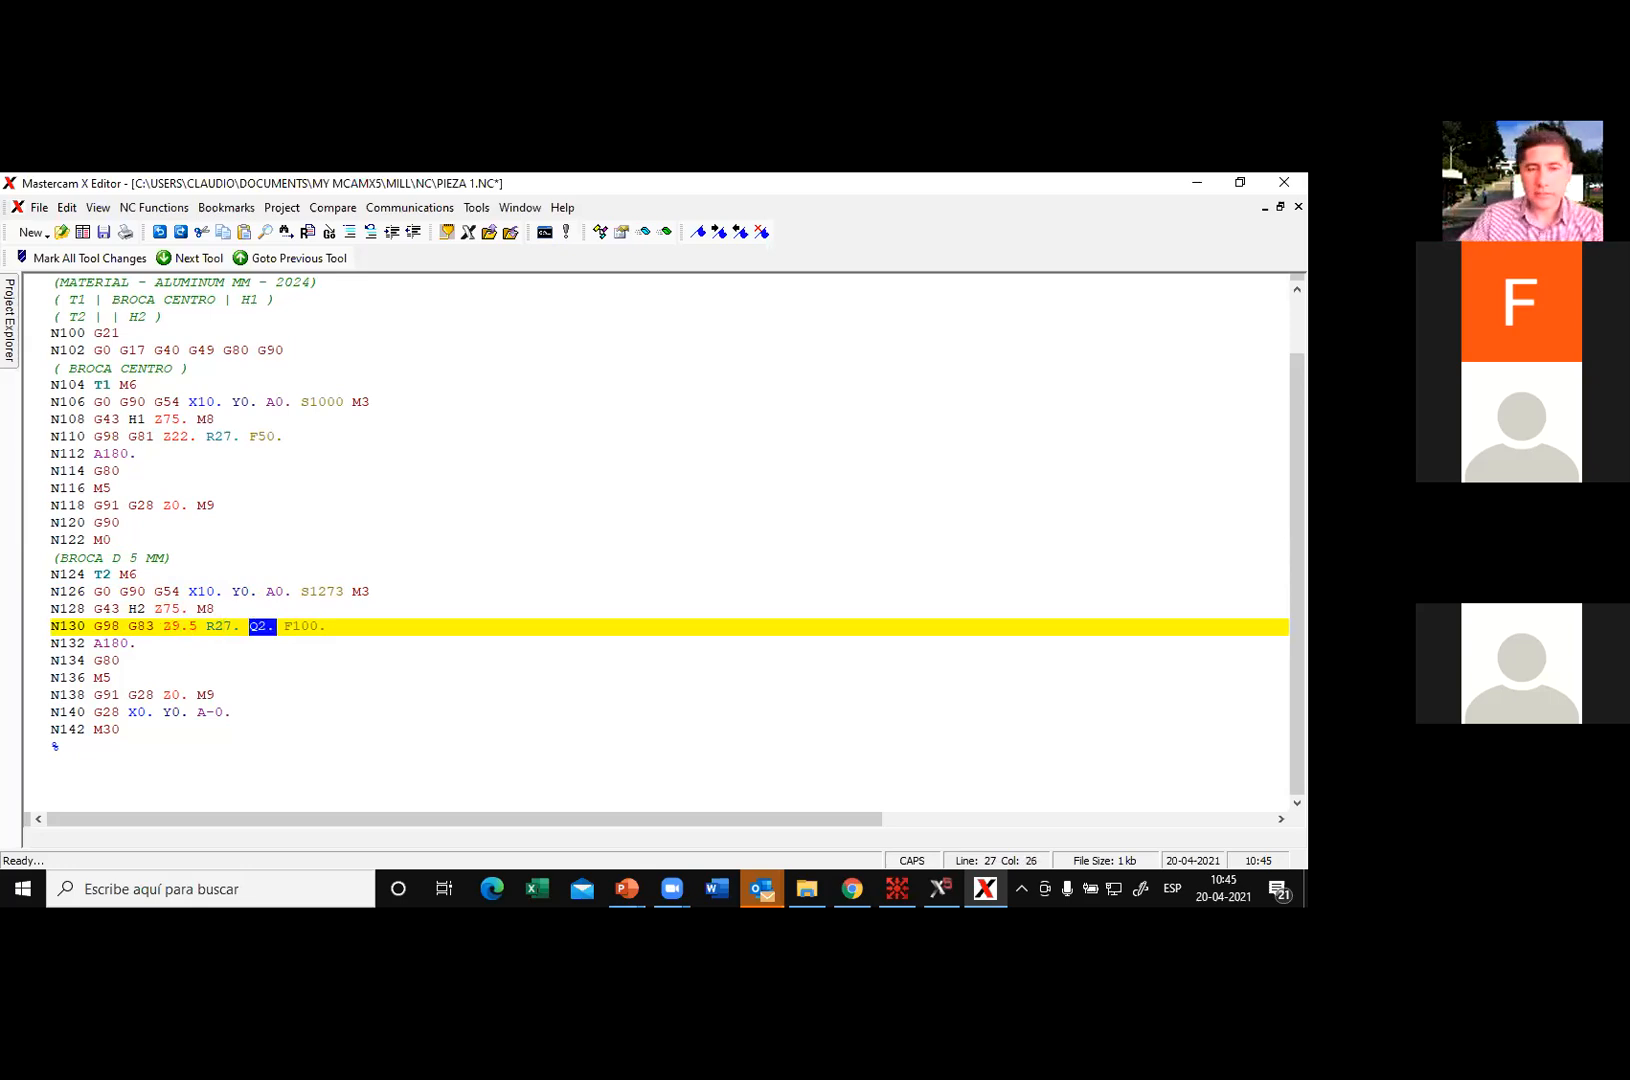
Step: Examine the closing lines N132 to N140, covering the second hole's rotation, cycle cancel, spindle and coolant stop, and home return
{"action": "left_click", "coordinate": [121, 661]}
{"action": "key", "text": "Up"}
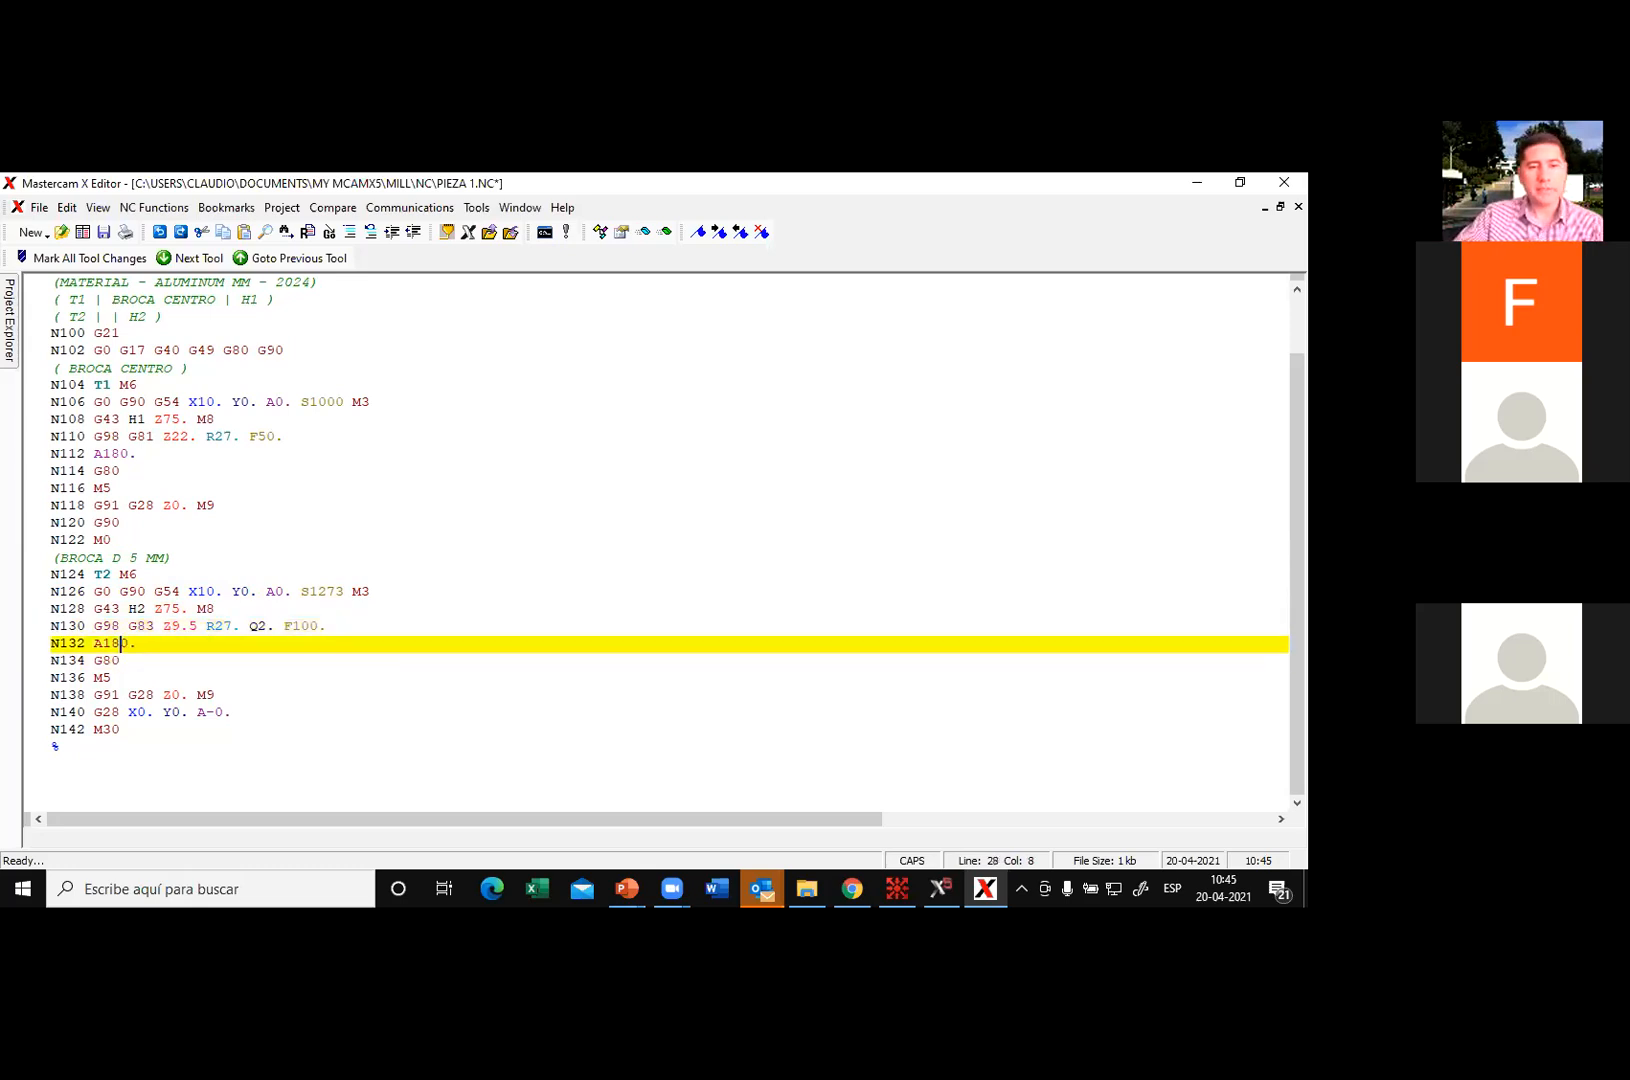
{"action": "key", "text": "Down"}
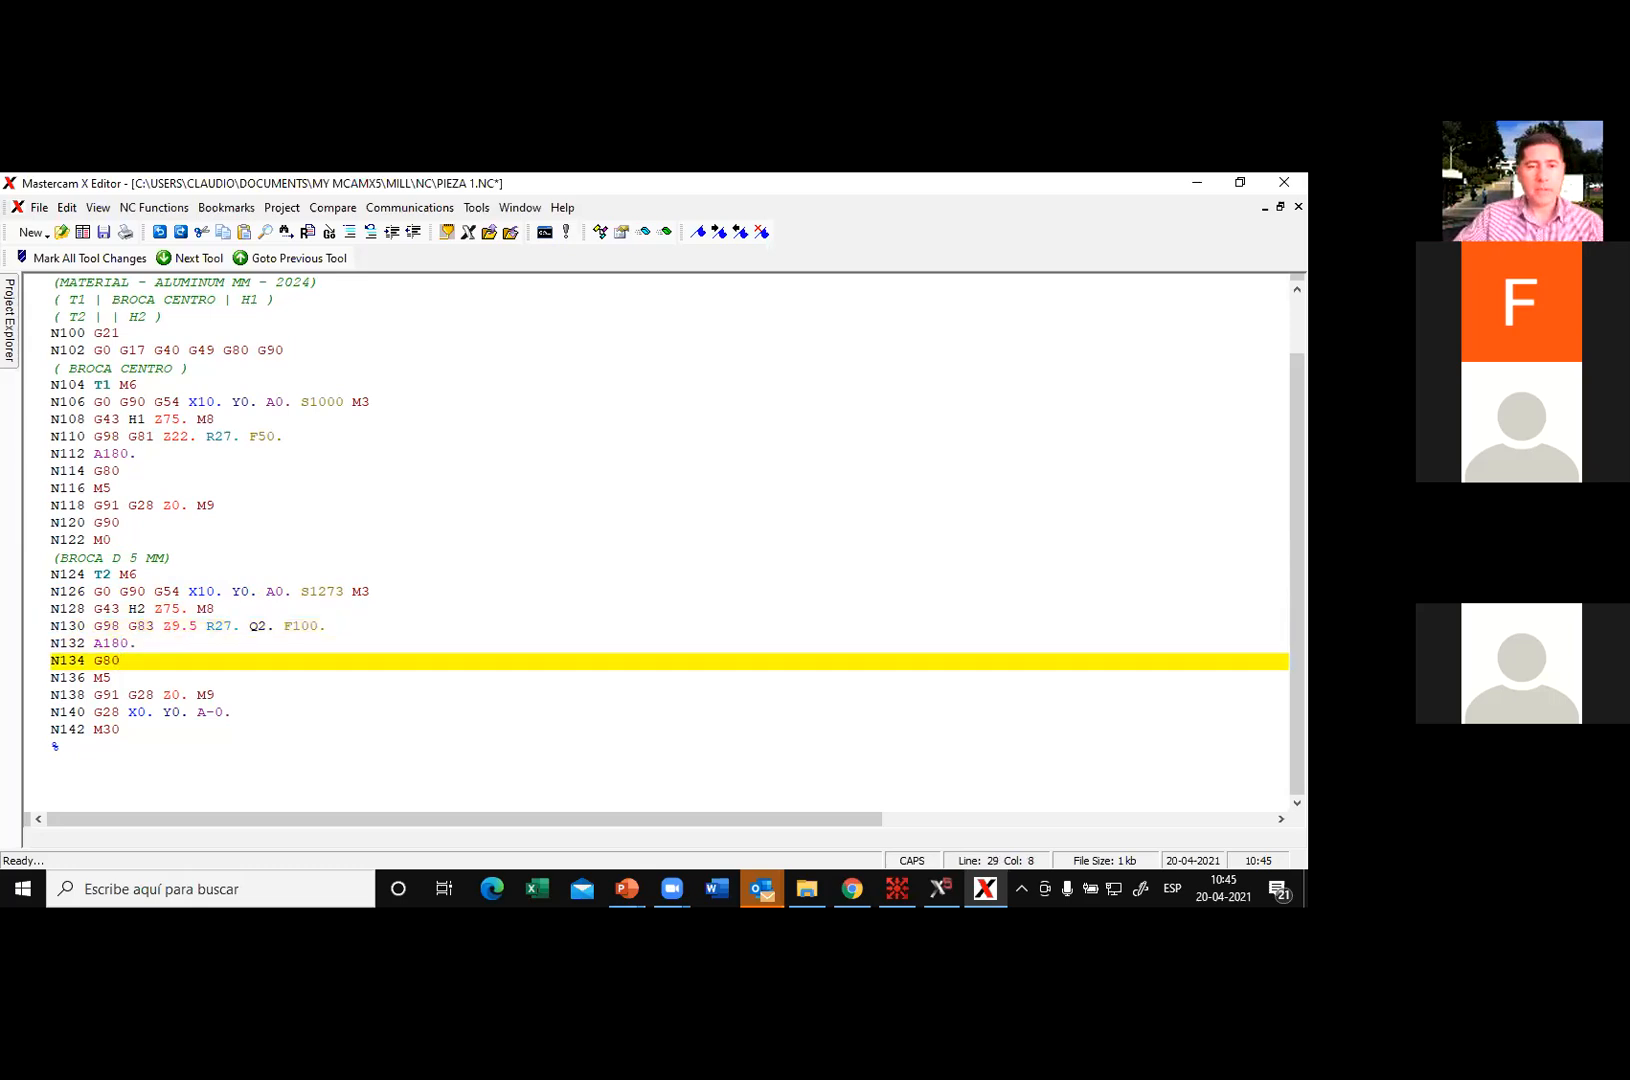
{"action": "key", "text": "Down"}
{"action": "left_click", "coordinate": [198, 694]}
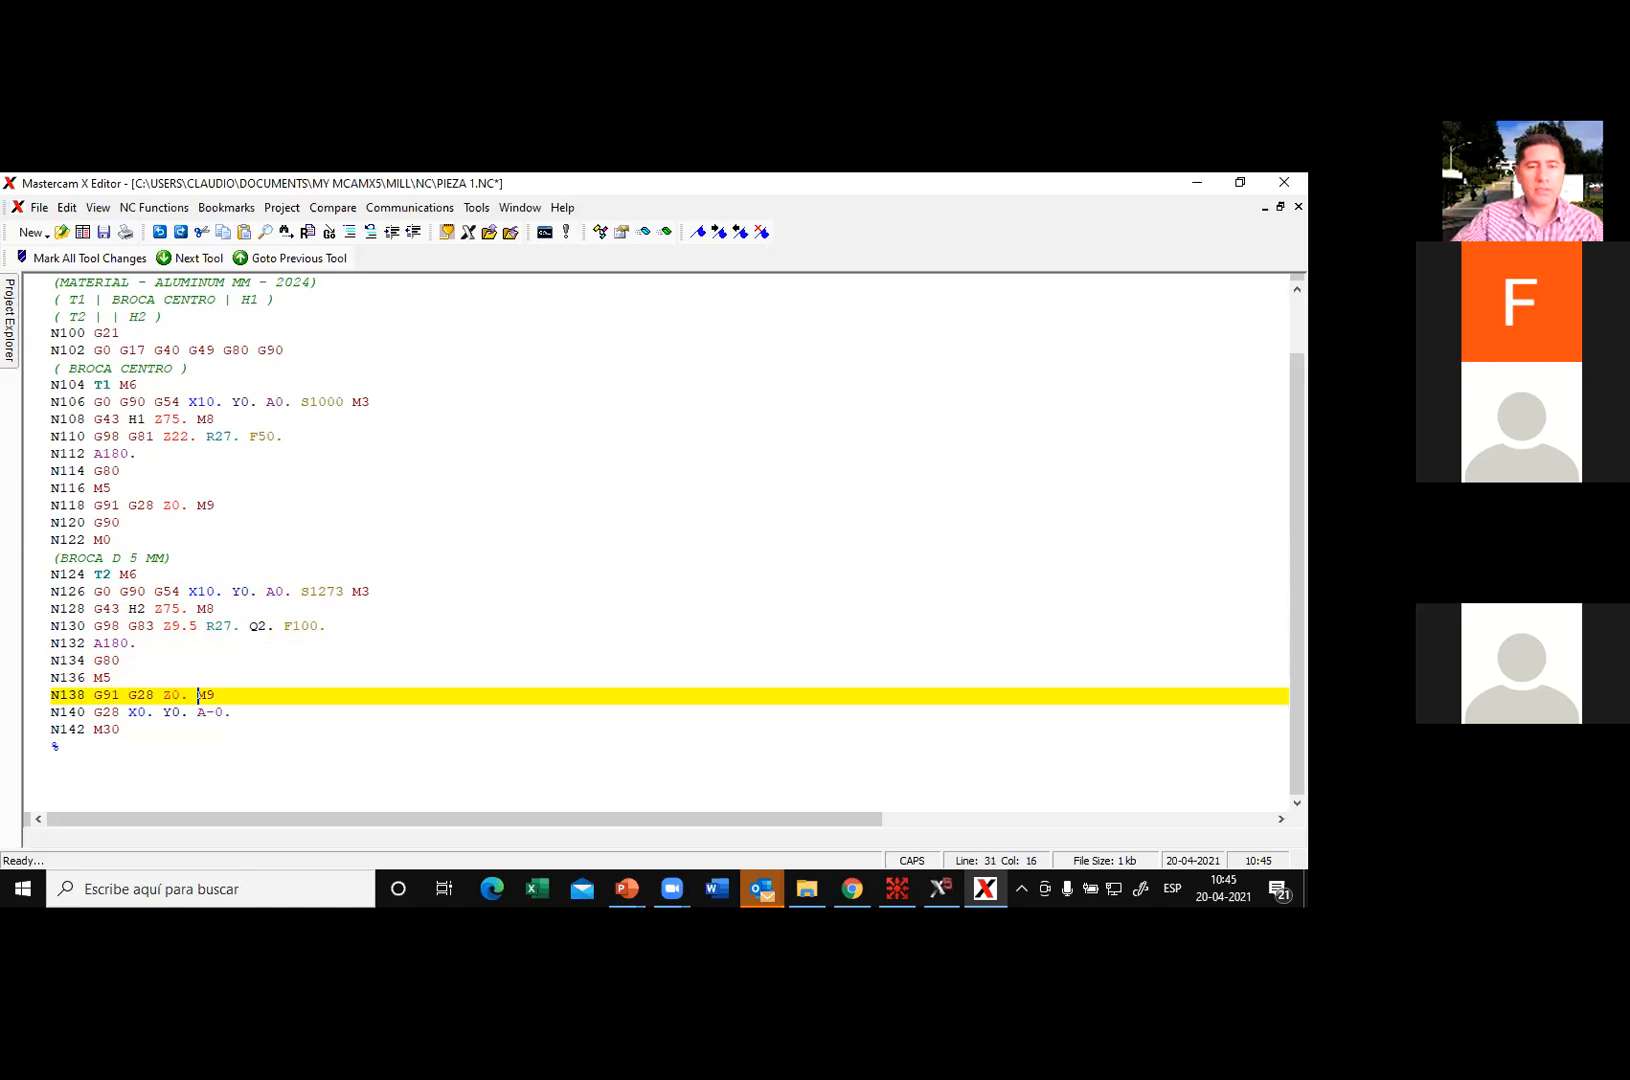
{"action": "double_click", "coordinate": [204, 694]}
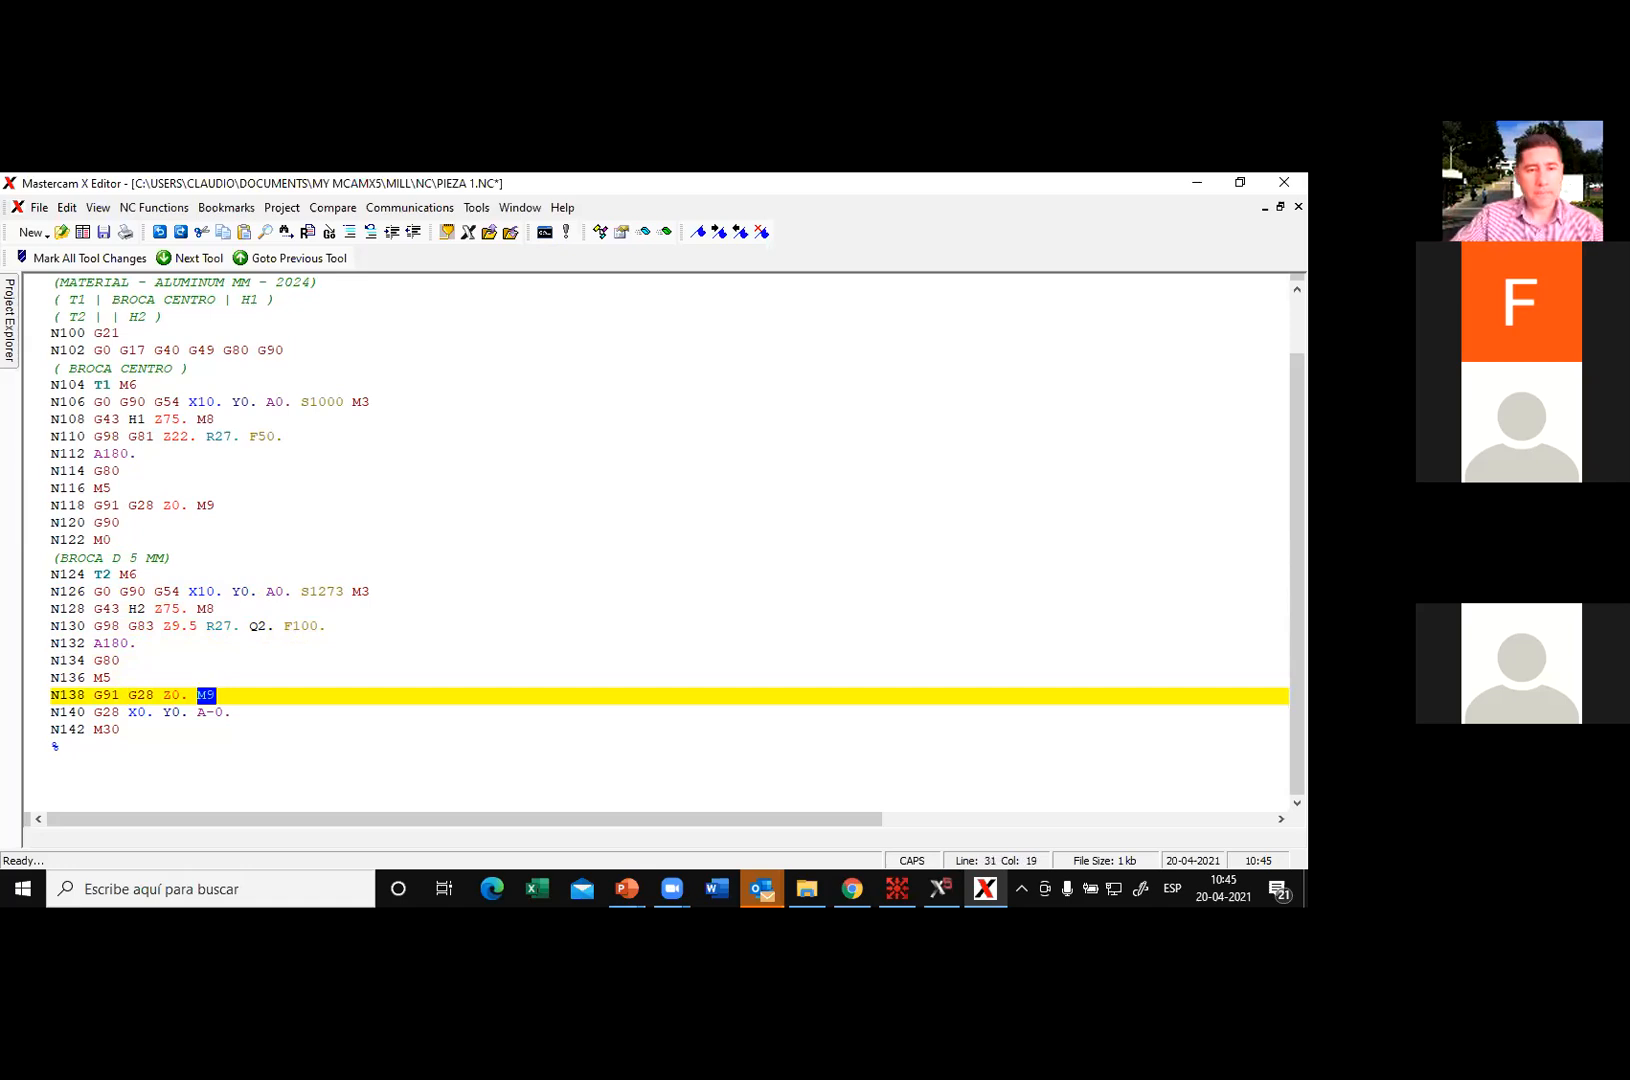
{"action": "left_click", "coordinate": [215, 712]}
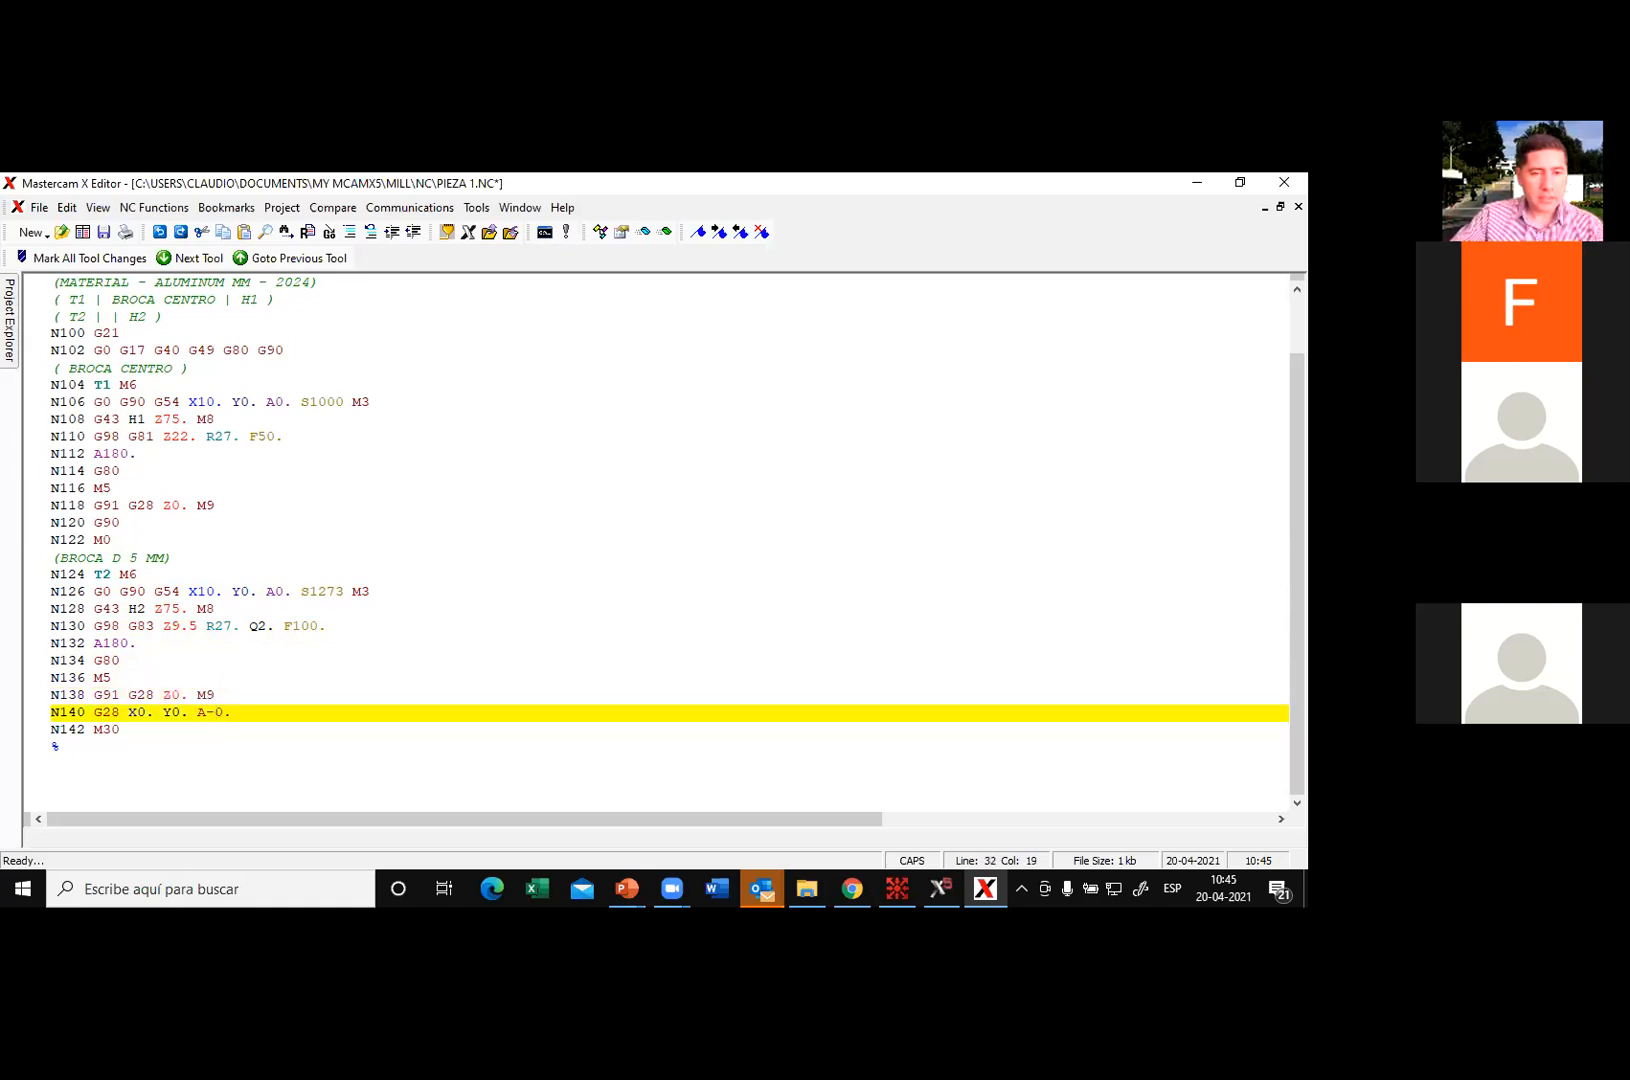
Step: Remove the minus sign from the A value in line N140 and insert a G90 line before N142
{"action": "key", "text": "BackSpace"}
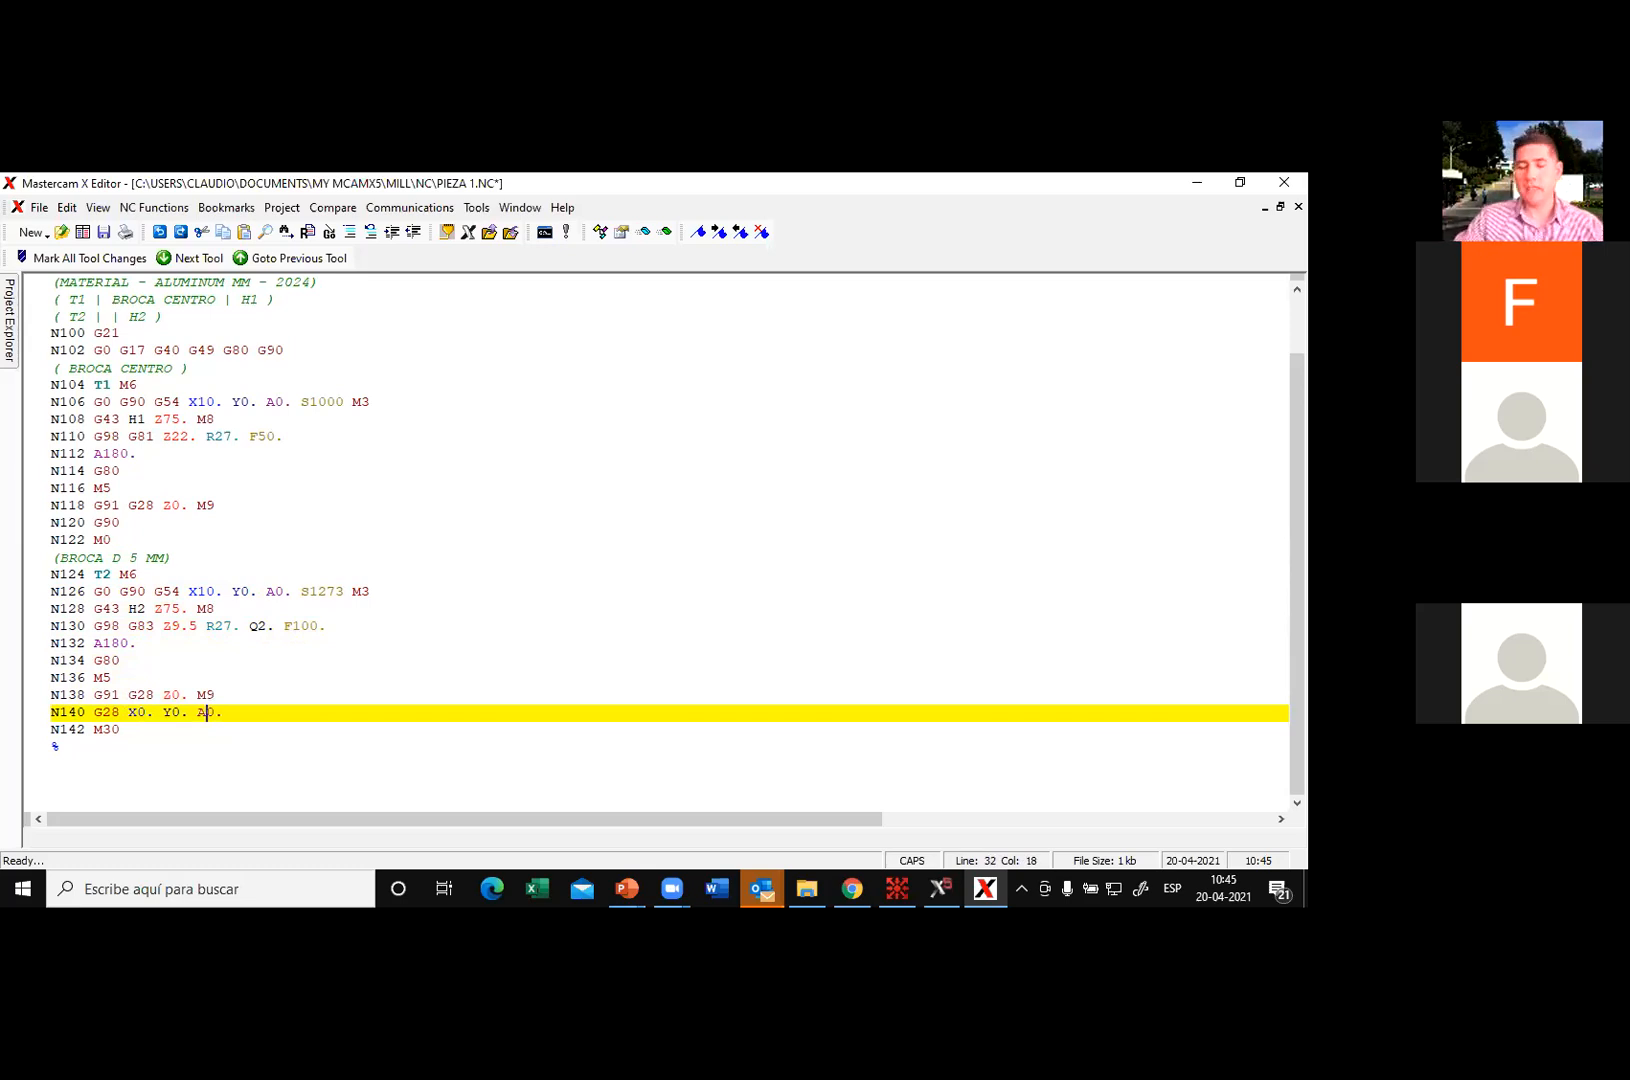
{"action": "key", "text": "Right"}
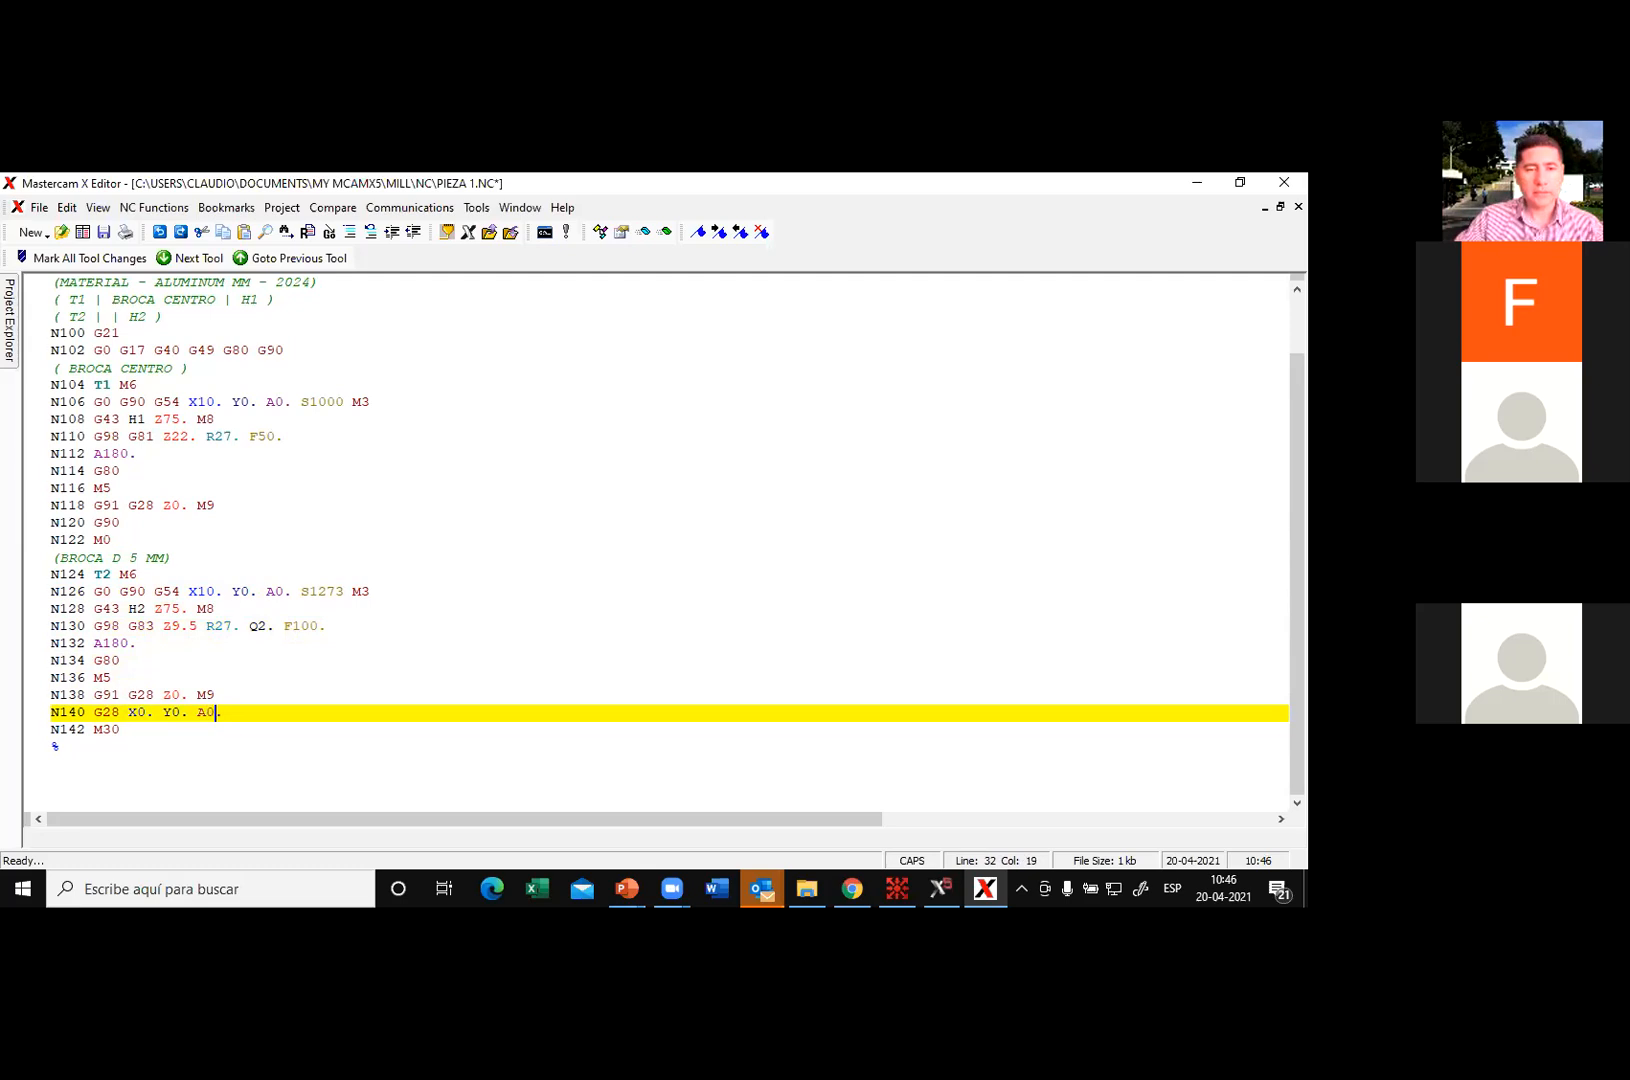
{"action": "key", "text": "End"}
{"action": "key", "text": "Return"}
{"action": "type", "text": "G90"}
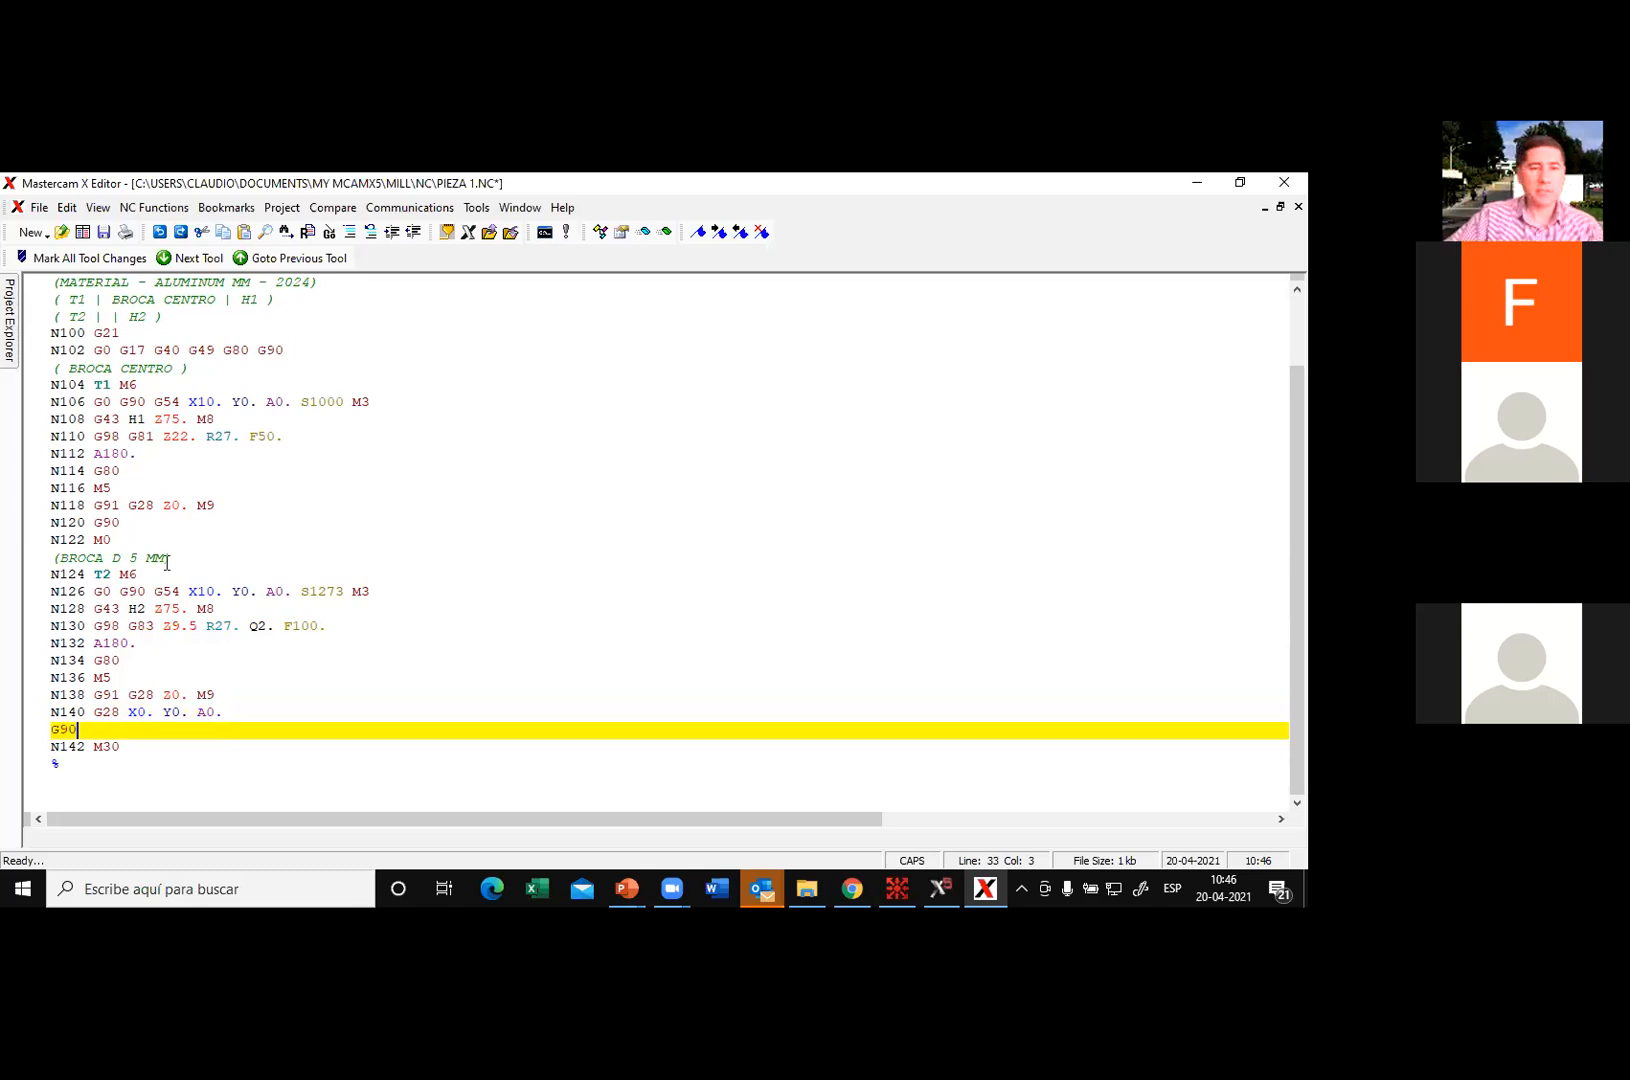
Step: Examine lines N118 to N122, covering the incremental home return, the G90 absolute mode and the M0 stop
{"action": "left_click", "coordinate": [122, 522]}
{"action": "left_click_drag", "start_coordinate": [94, 509], "coordinate": [181, 508]}
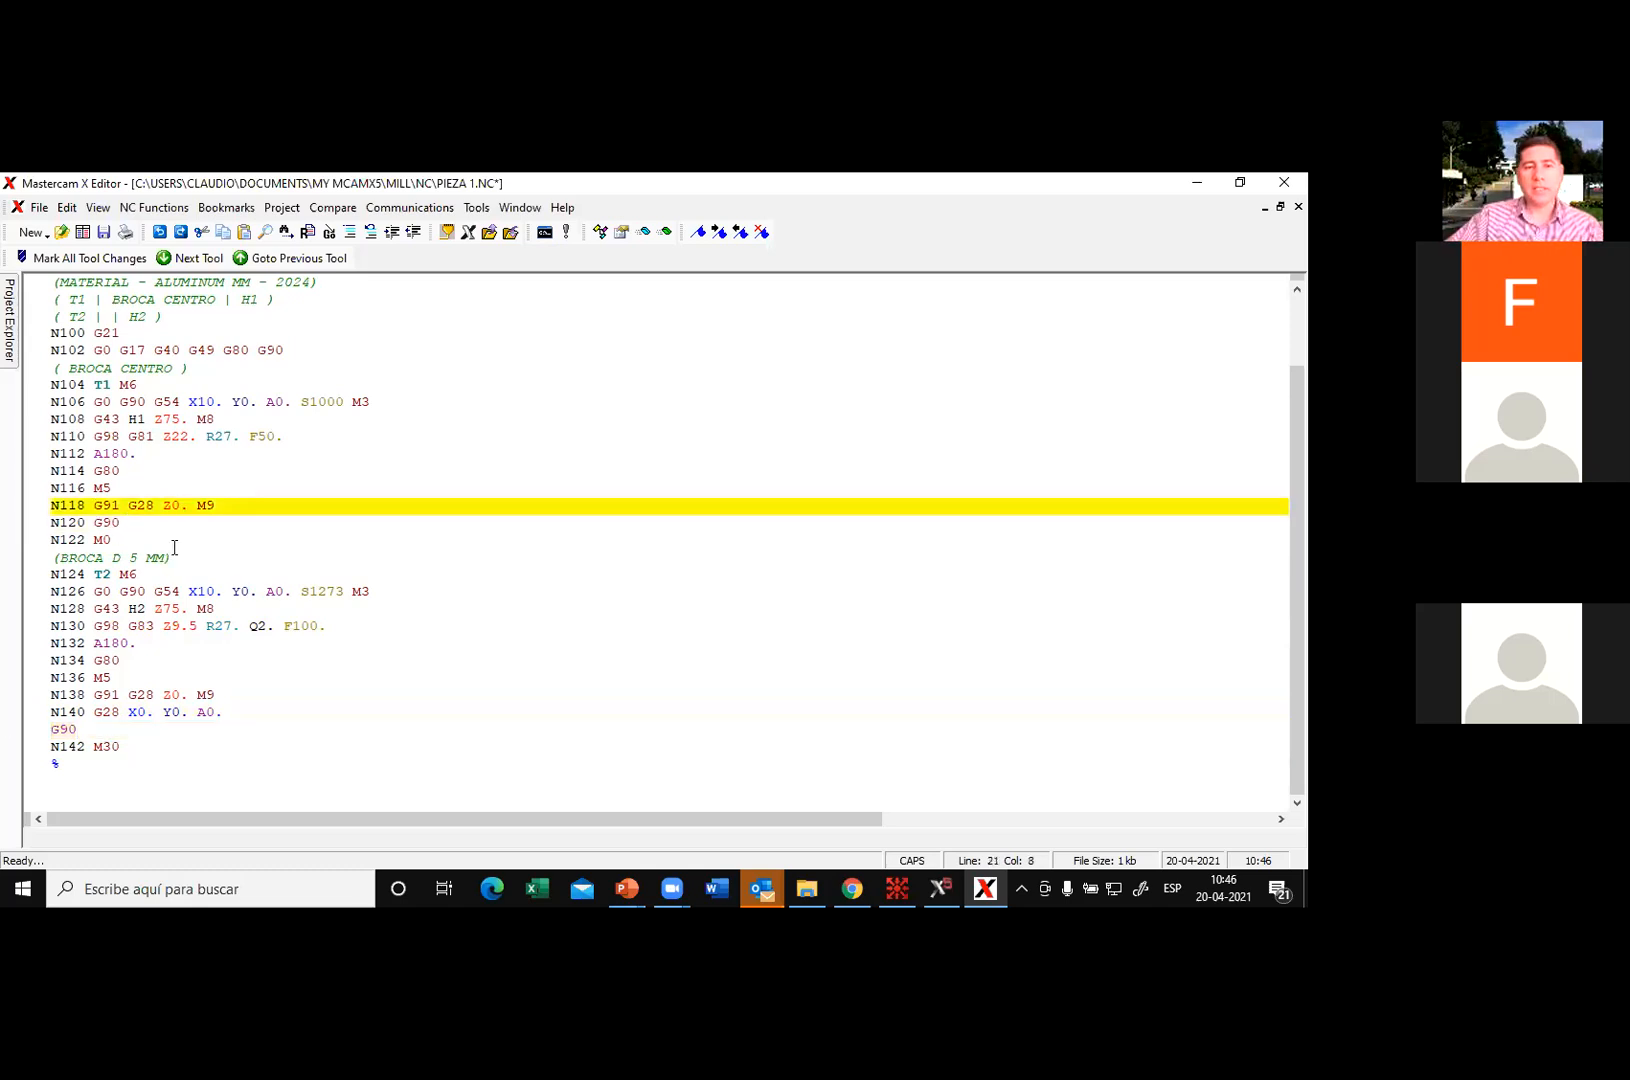
{"action": "double_click", "coordinate": [97, 524]}
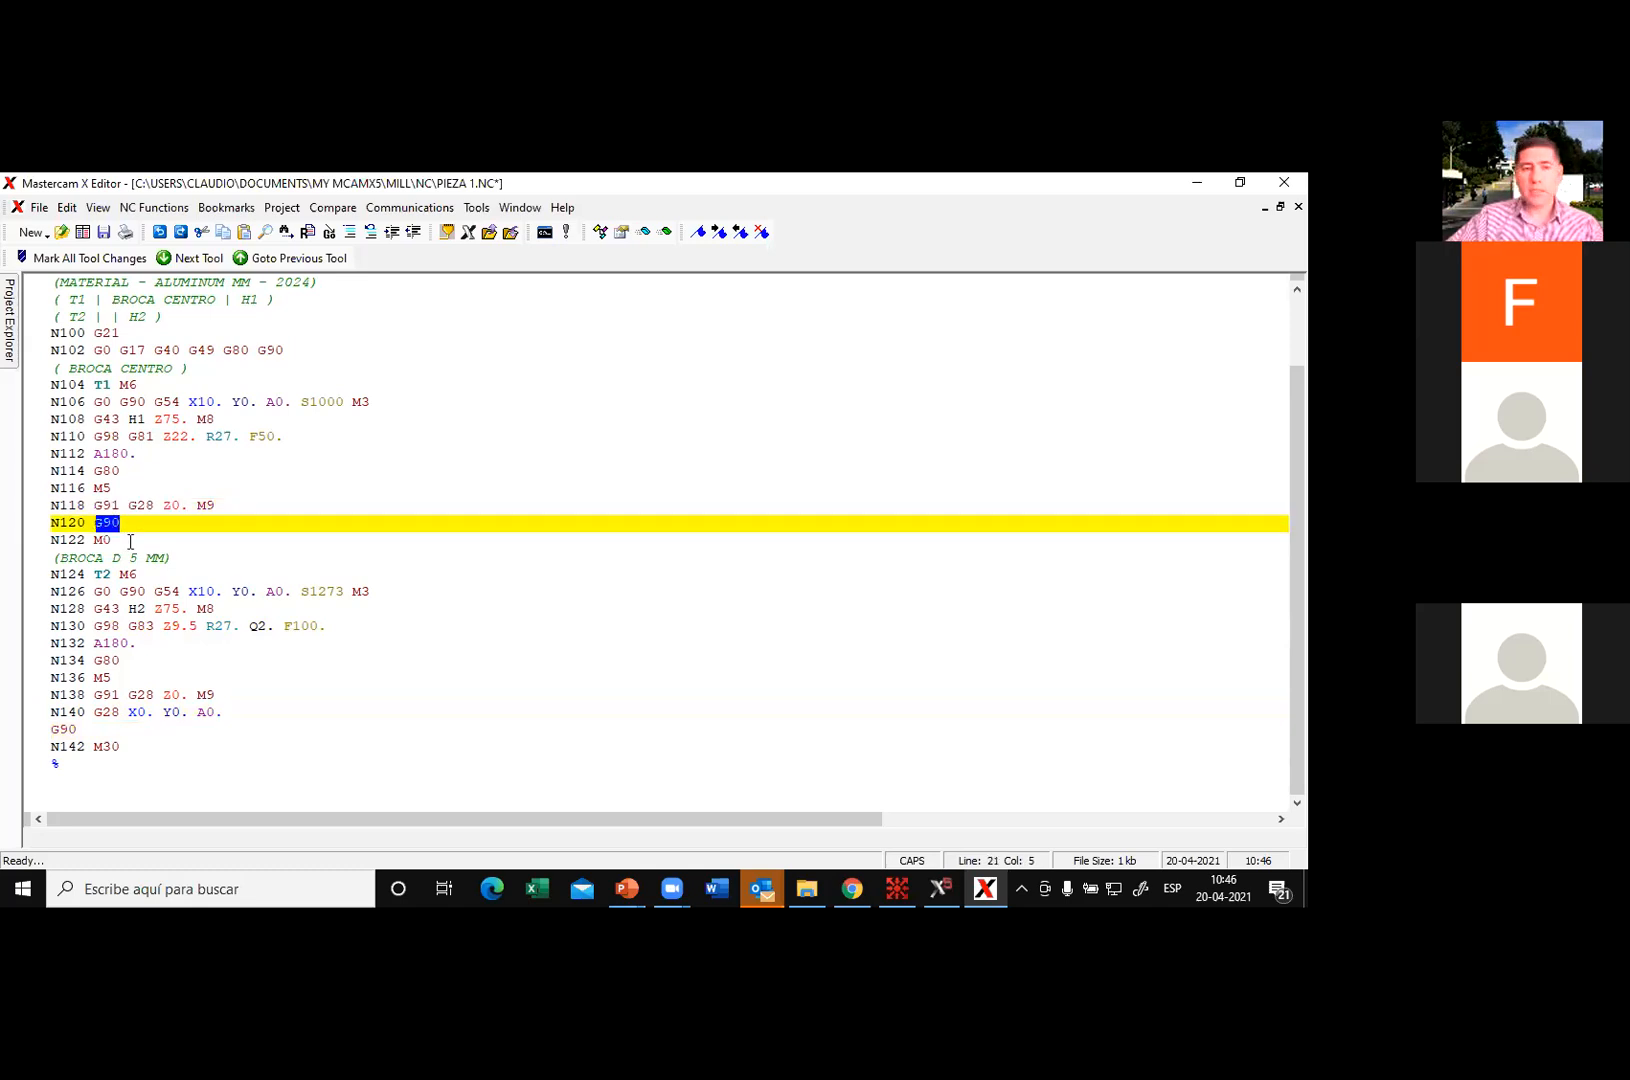
{"action": "double_click", "coordinate": [101, 540]}
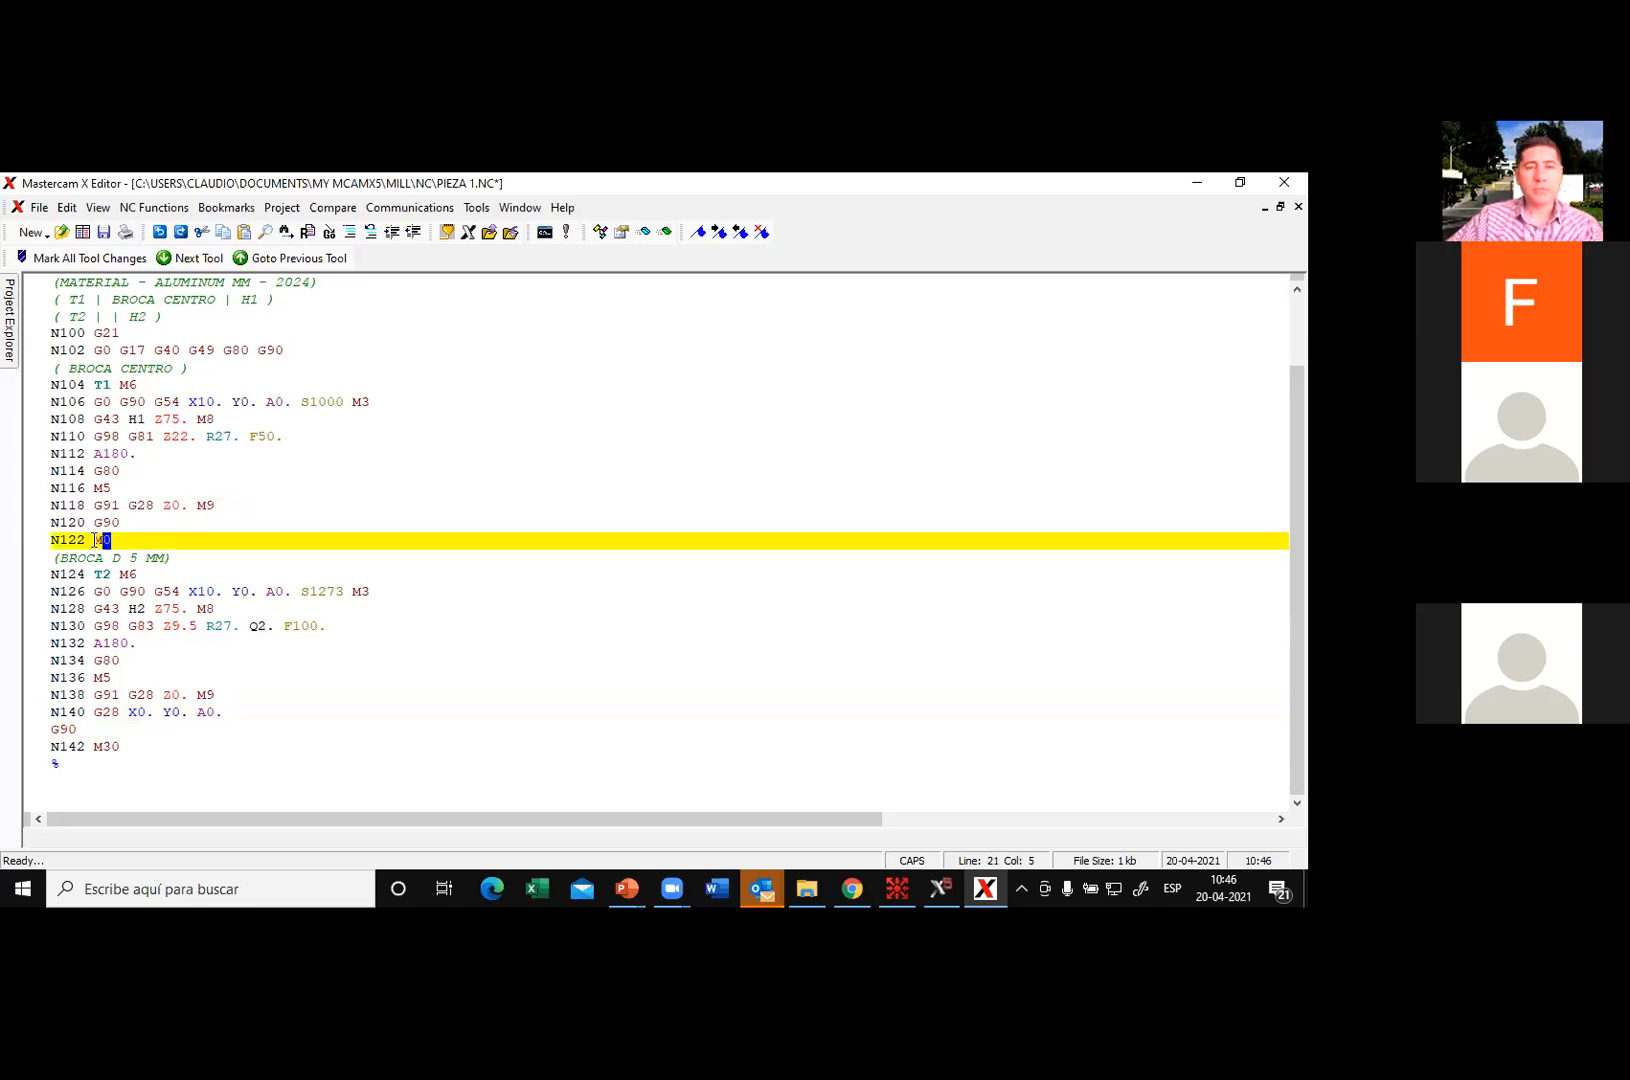
{"action": "left_click", "coordinate": [127, 540]}
Step: Duplicate the header's Z0 offset comment on the blank line below and edit it to (TOMAR OFFSET X0 AL INICIO DE LA PIEZA)
{"action": "scroll", "coordinate": [125, 530], "scroll_direction": "up", "scroll_amount": 2}
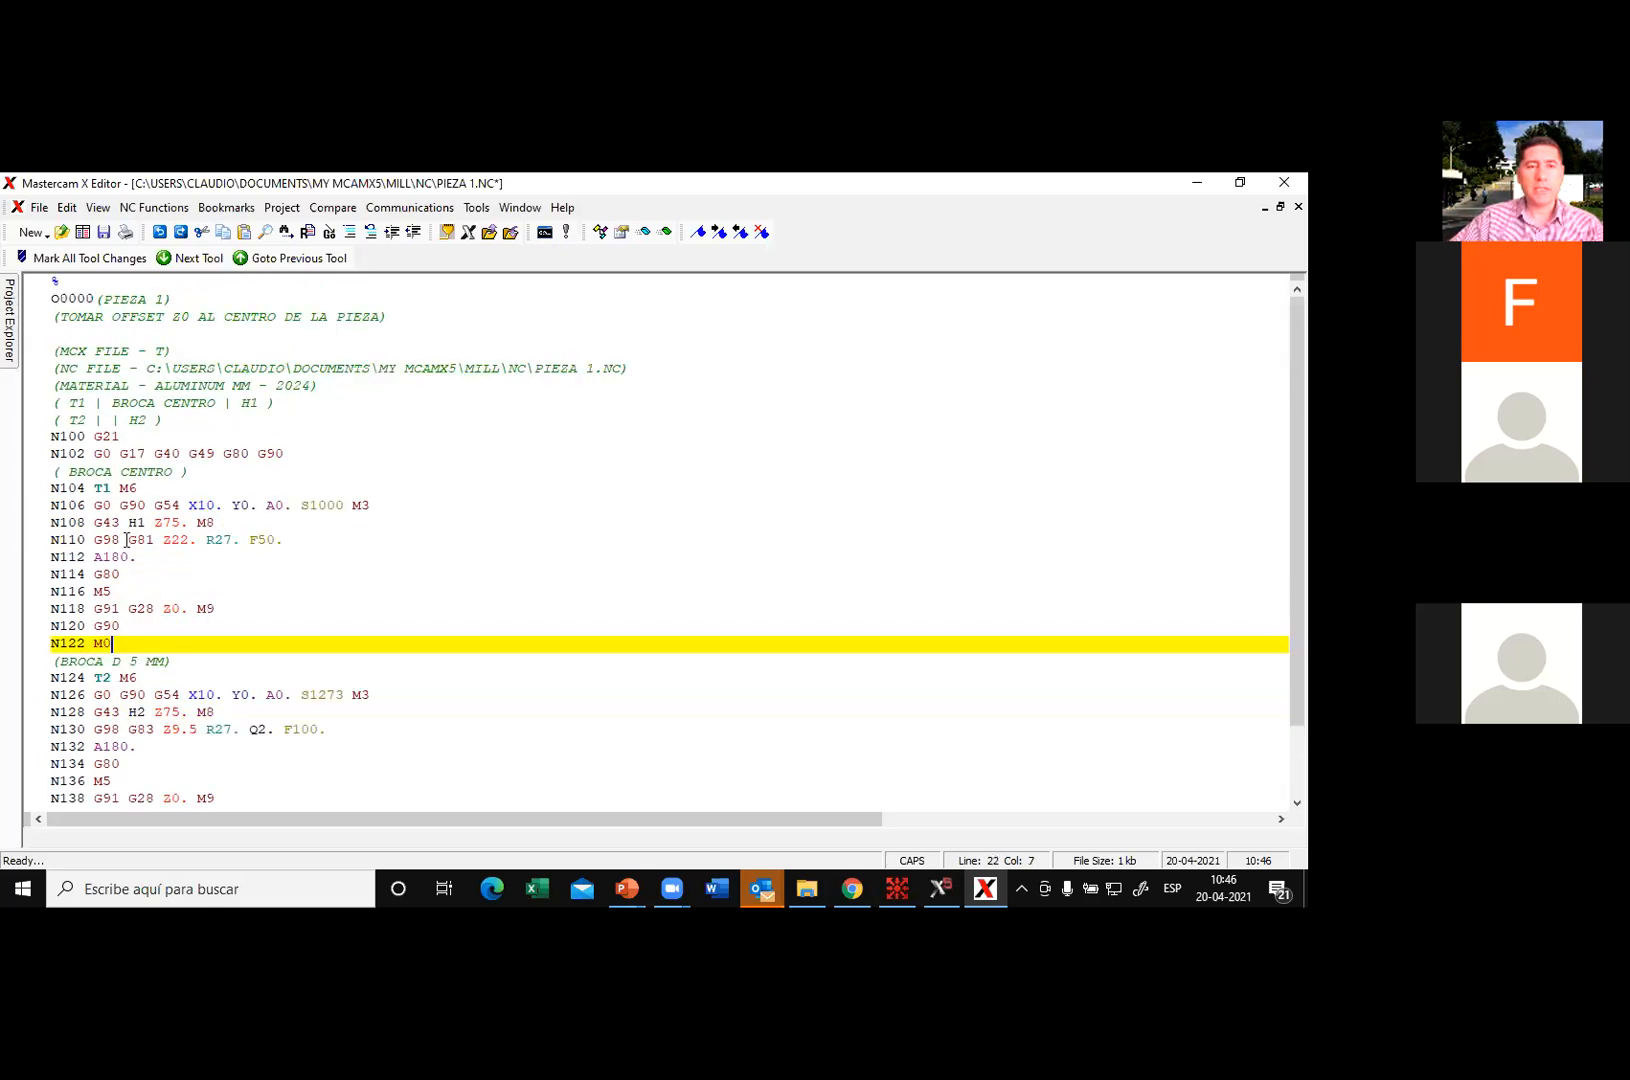
{"action": "left_click_drag", "start_coordinate": [59, 318], "coordinate": [390, 317]}
{"action": "key", "text": "ctrl+c"}
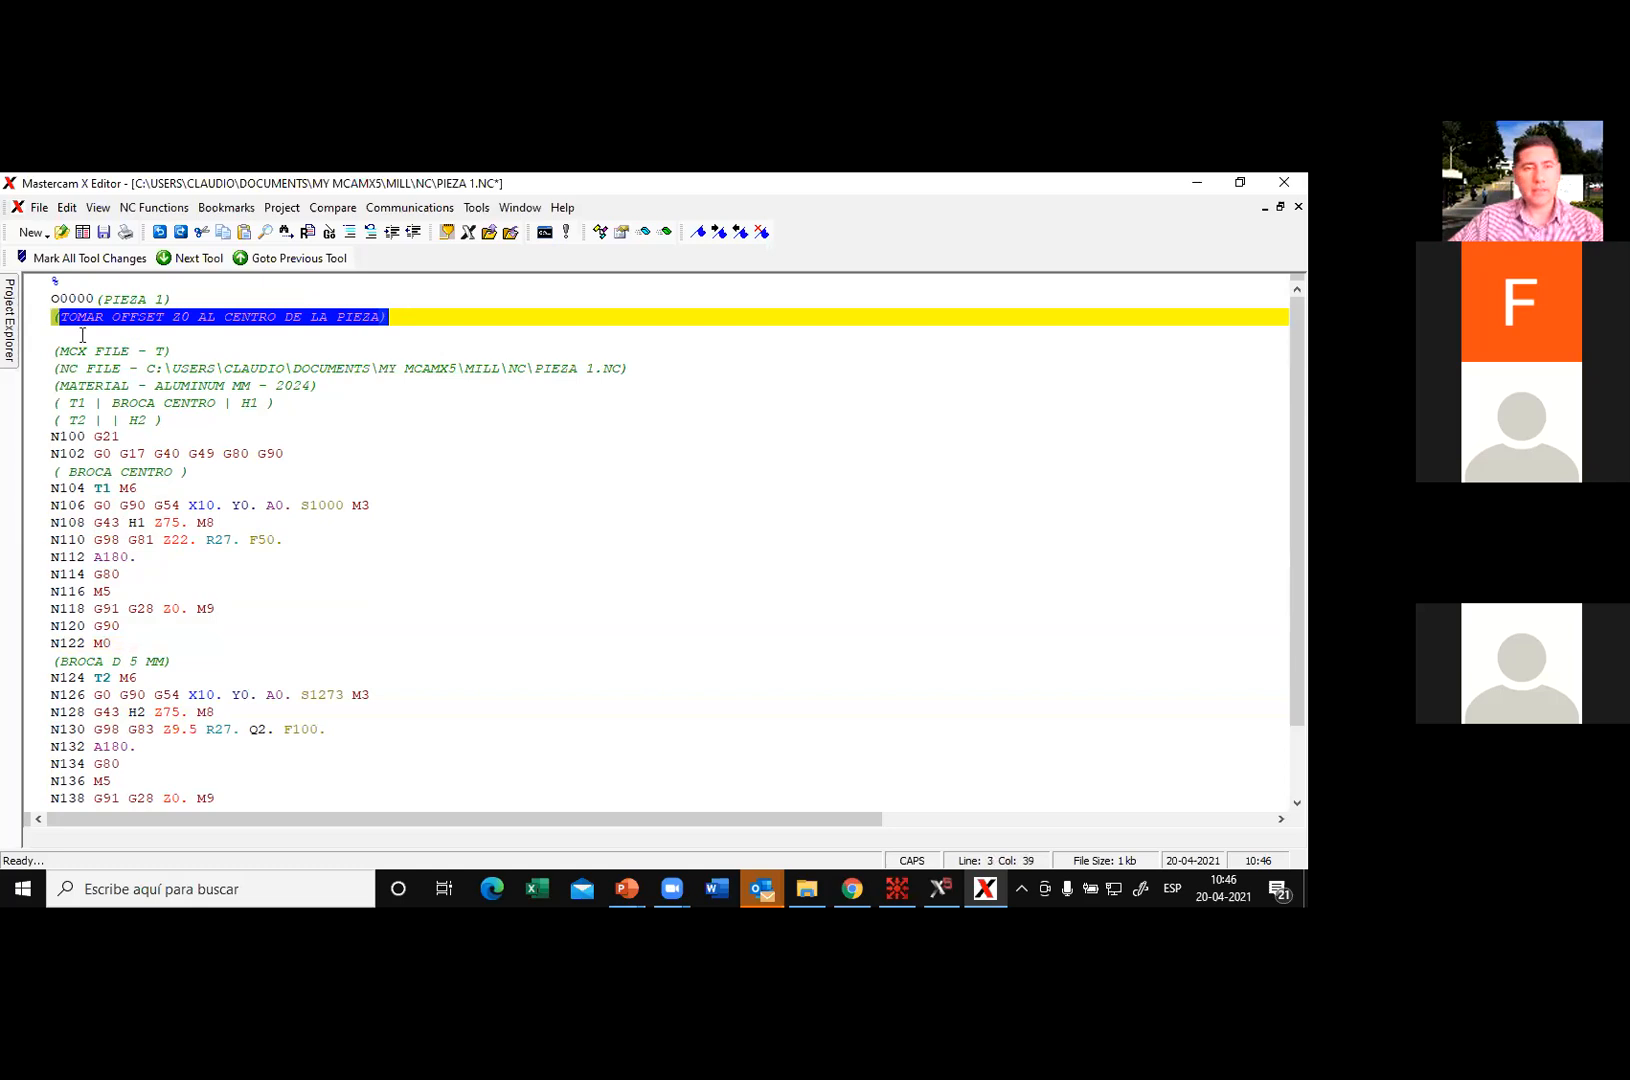
{"action": "left_click", "coordinate": [58, 333]}
{"action": "key", "text": "ctrl+v"}
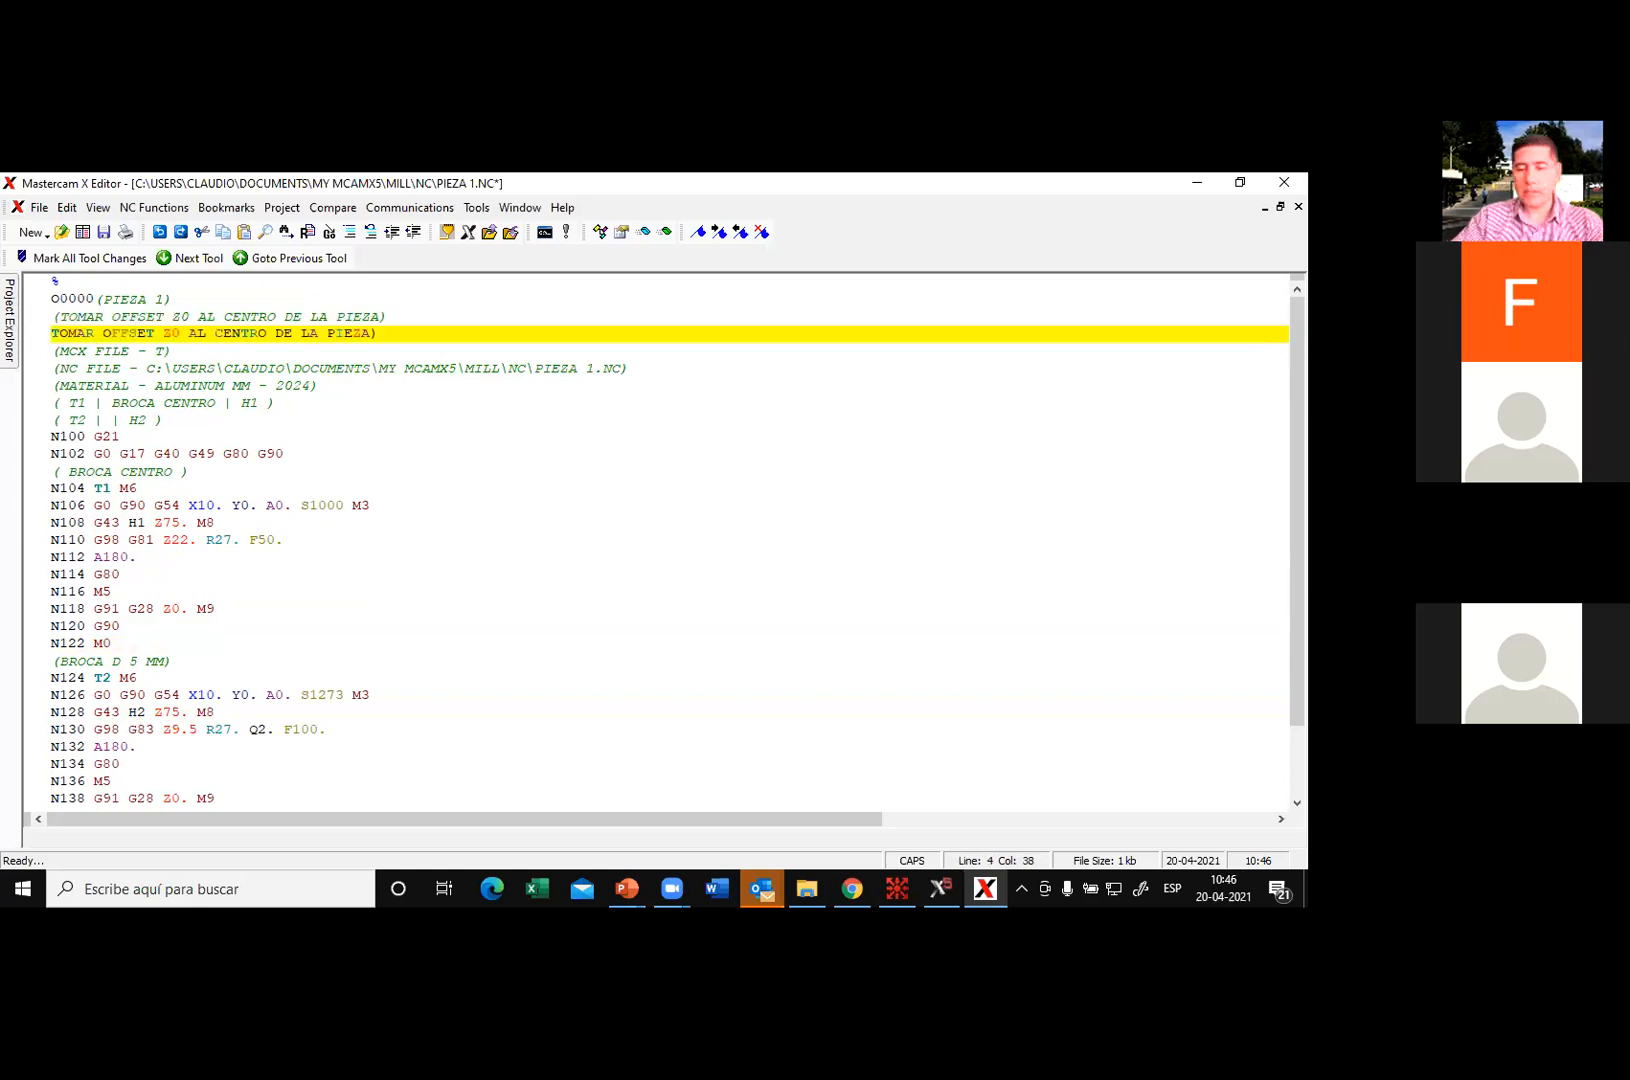
{"action": "triple_click", "coordinate": [187, 334]}
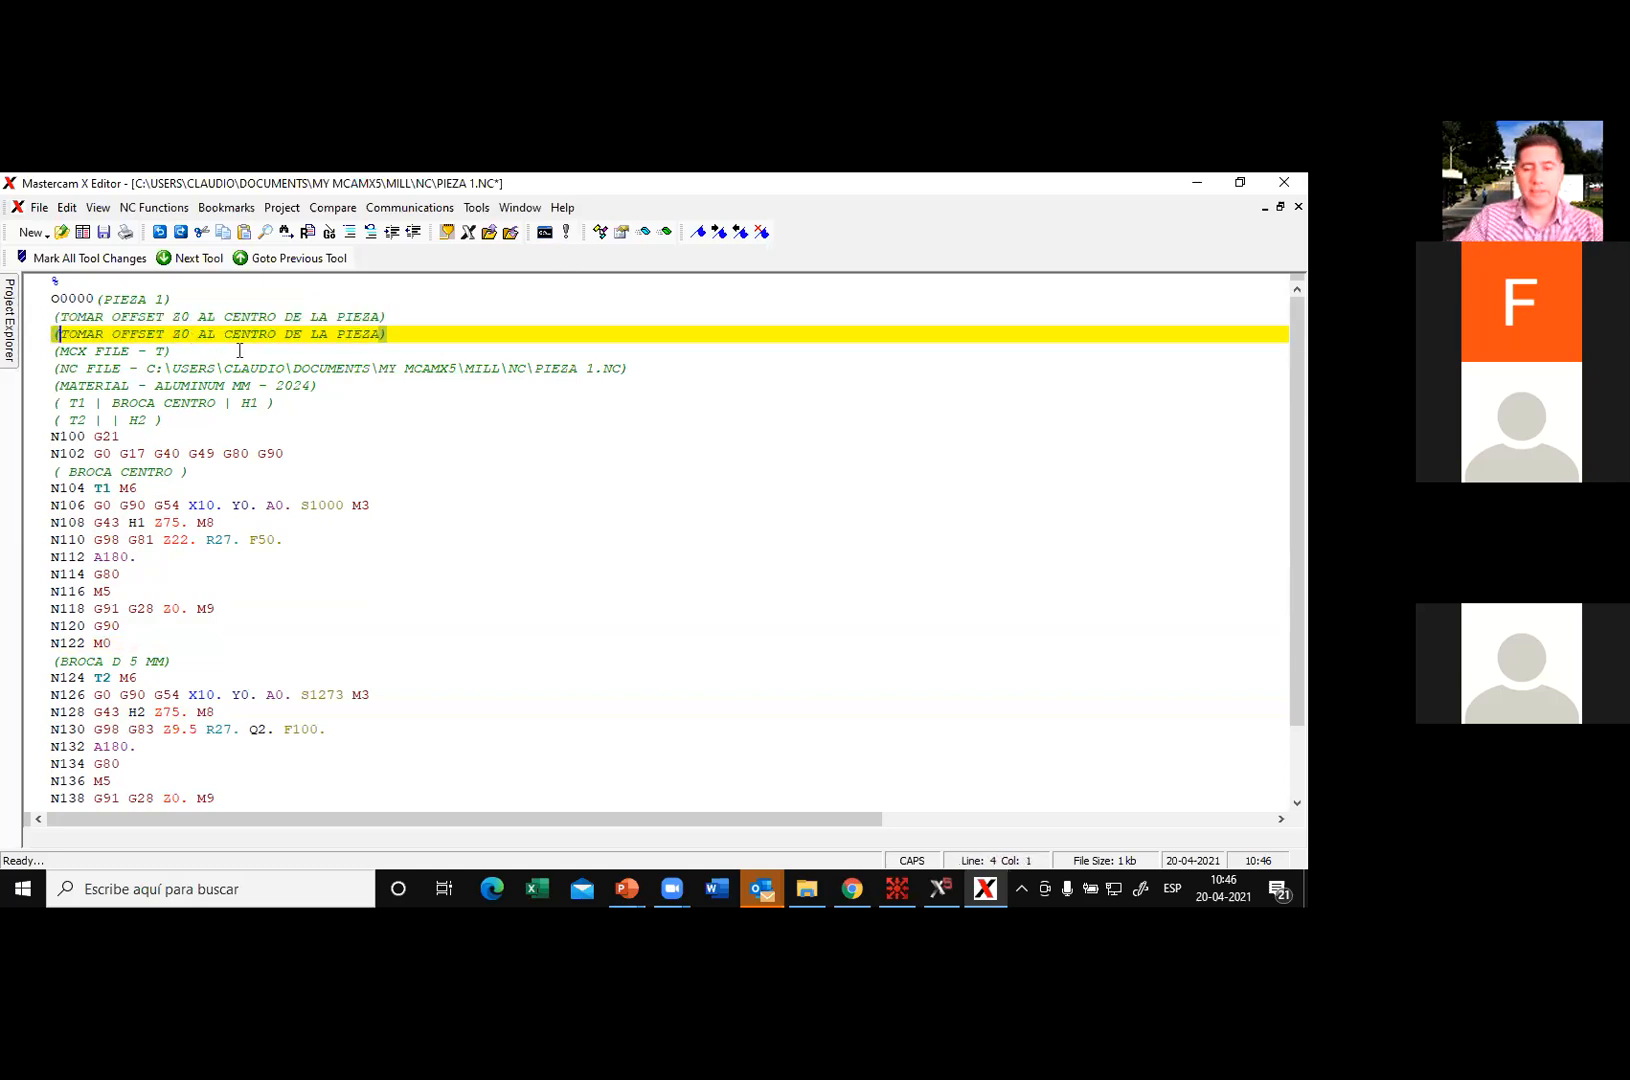
{"action": "left_click", "coordinate": [171, 333]}
{"action": "key", "text": "Delete"}
{"action": "type", "text": "X"}
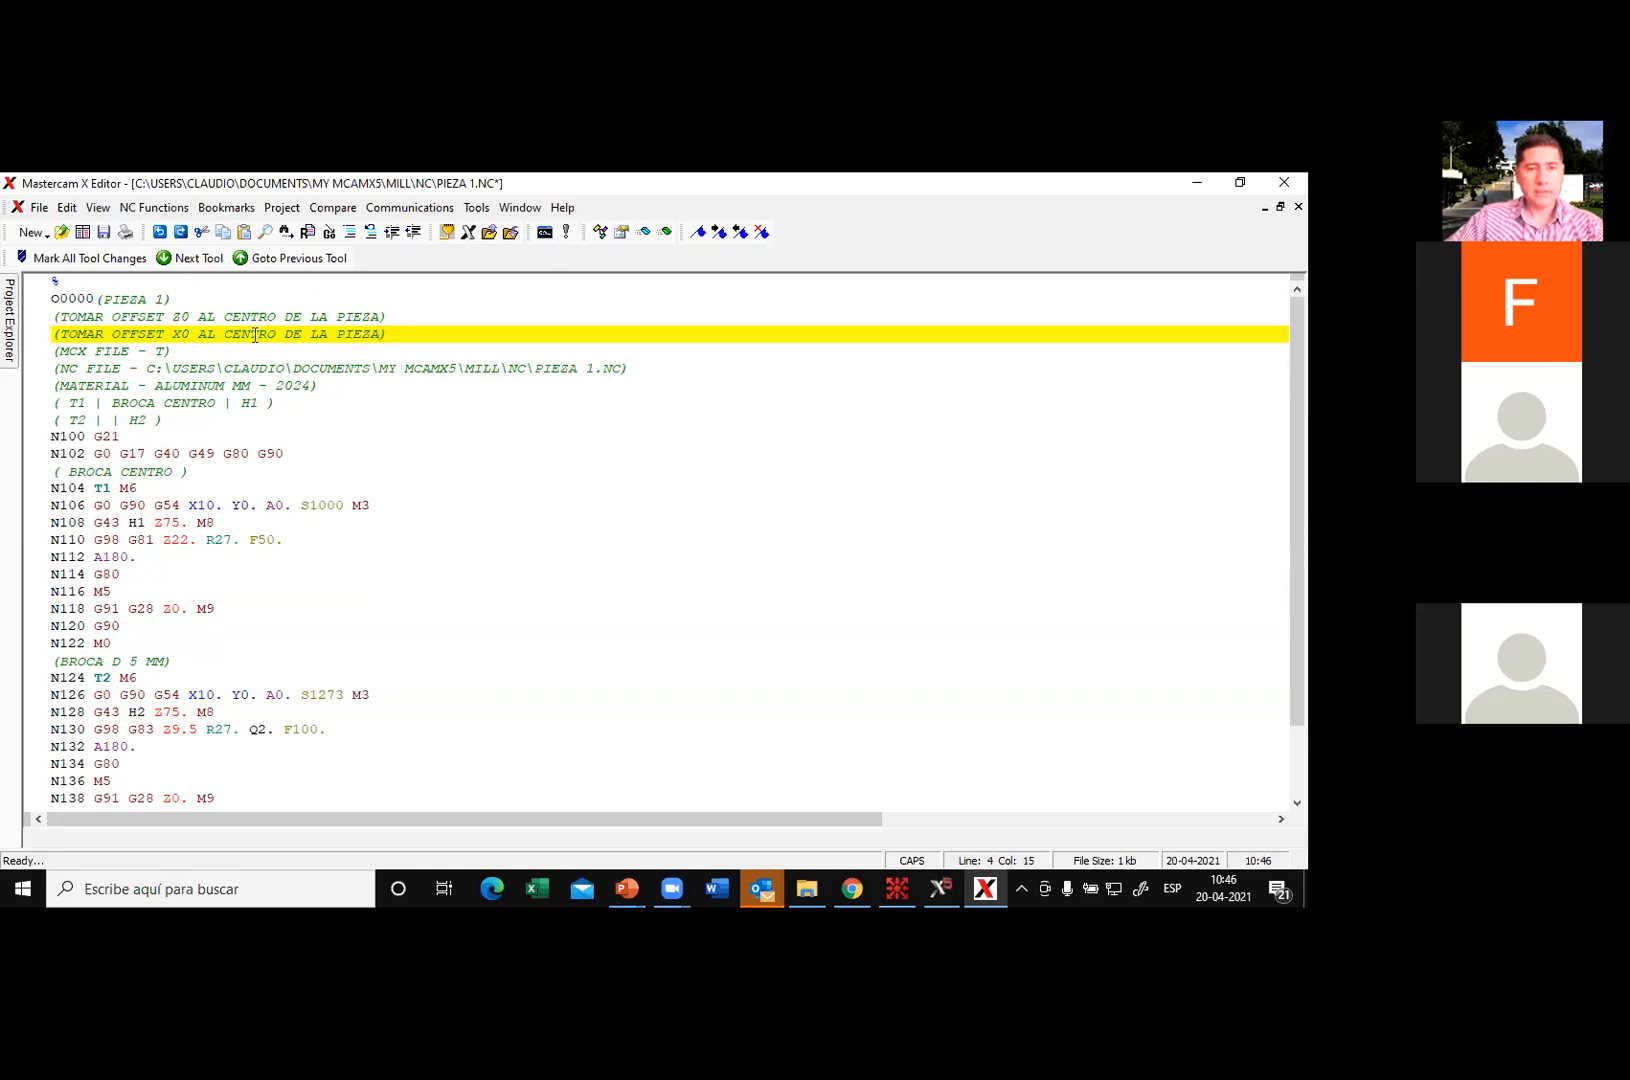
{"action": "double_click", "coordinate": [257, 333]}
{"action": "type", "text": "INICO"}
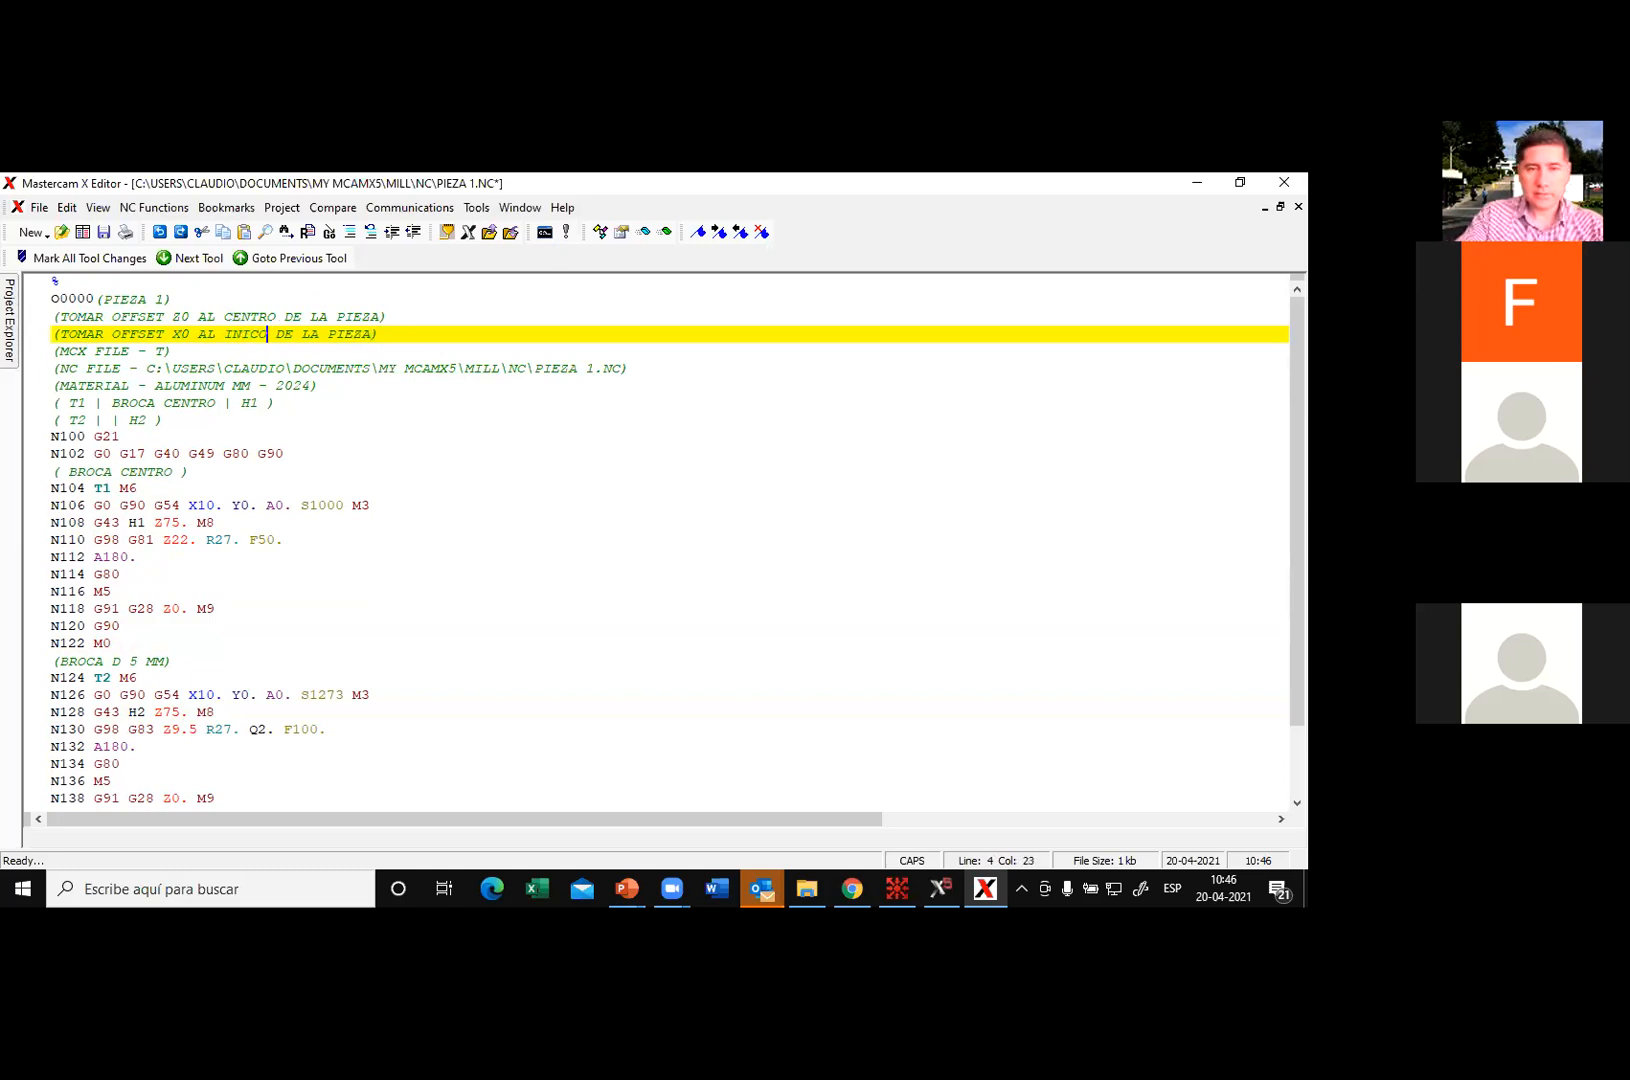
{"action": "type", "text": "I"}
Step: Copy the X0 offset comment onto a new line below it and change it to (TOMAR OFFSET Y0 AL CENTRO DE LA PIEZA)
{"action": "left_click", "coordinate": [36, 340]}
{"action": "key", "text": "ctrl+c"}
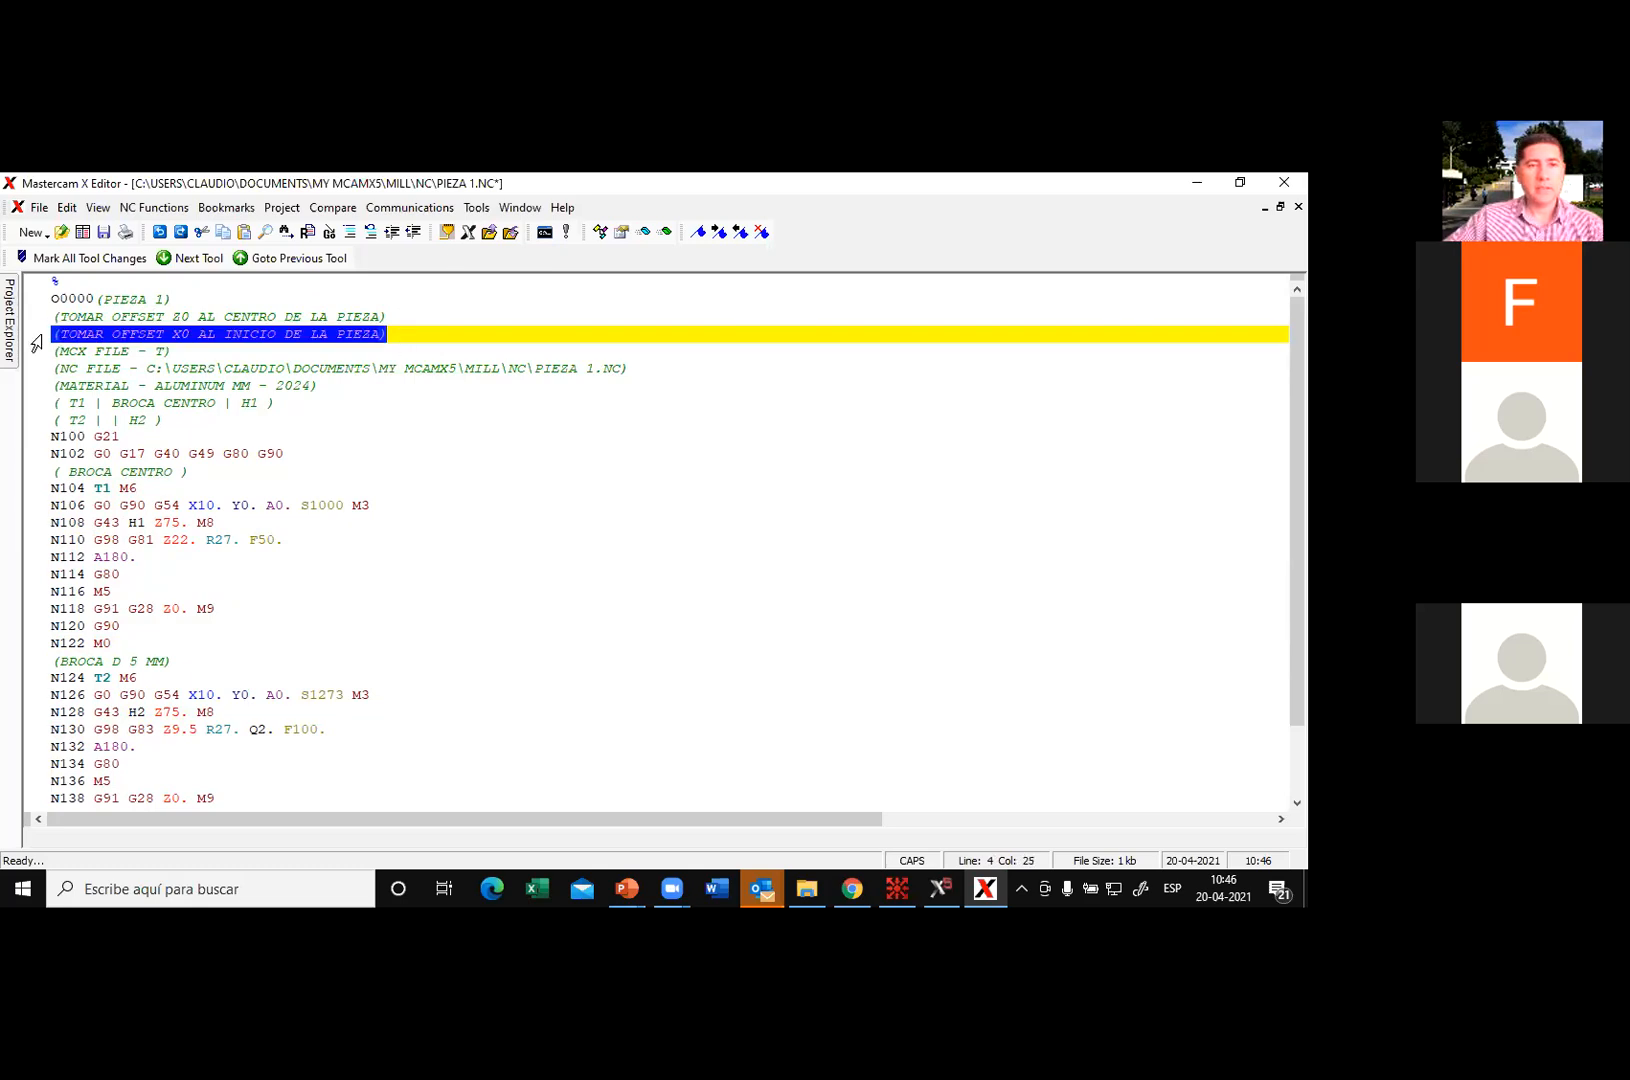
{"action": "key", "text": "Down"}
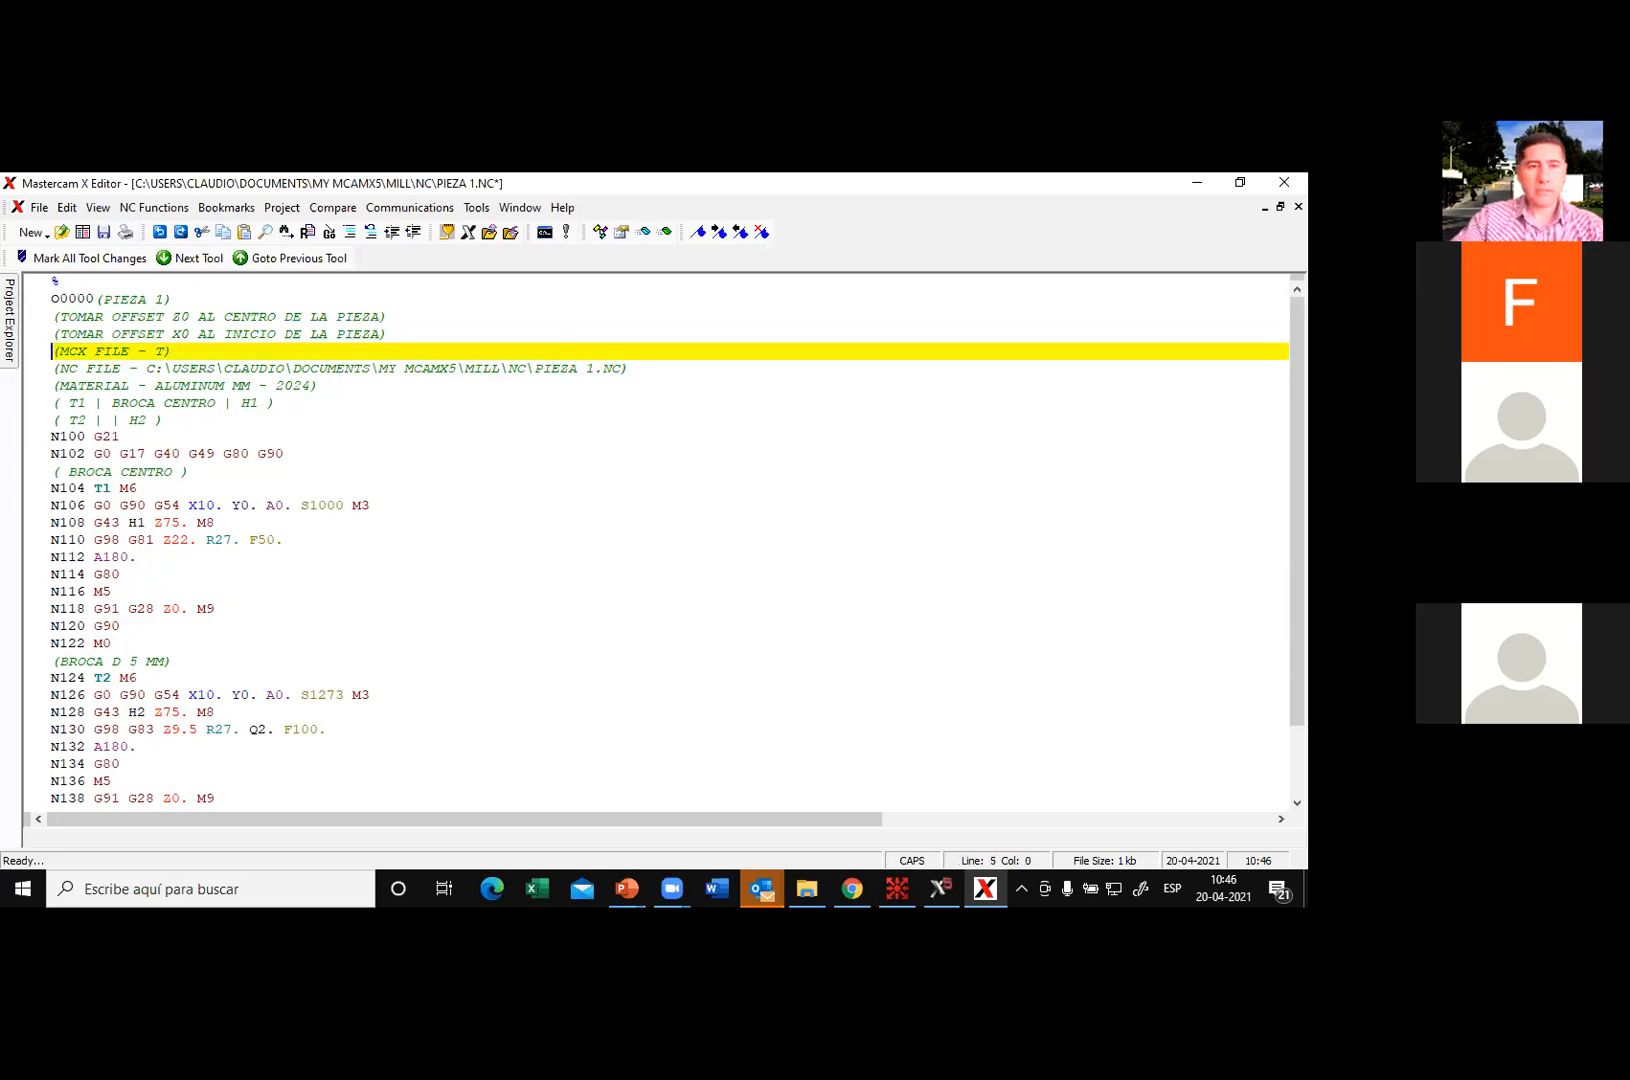
{"action": "key", "text": "Return"}
{"action": "key", "text": "Up"}
{"action": "key", "text": "ctrl+v"}
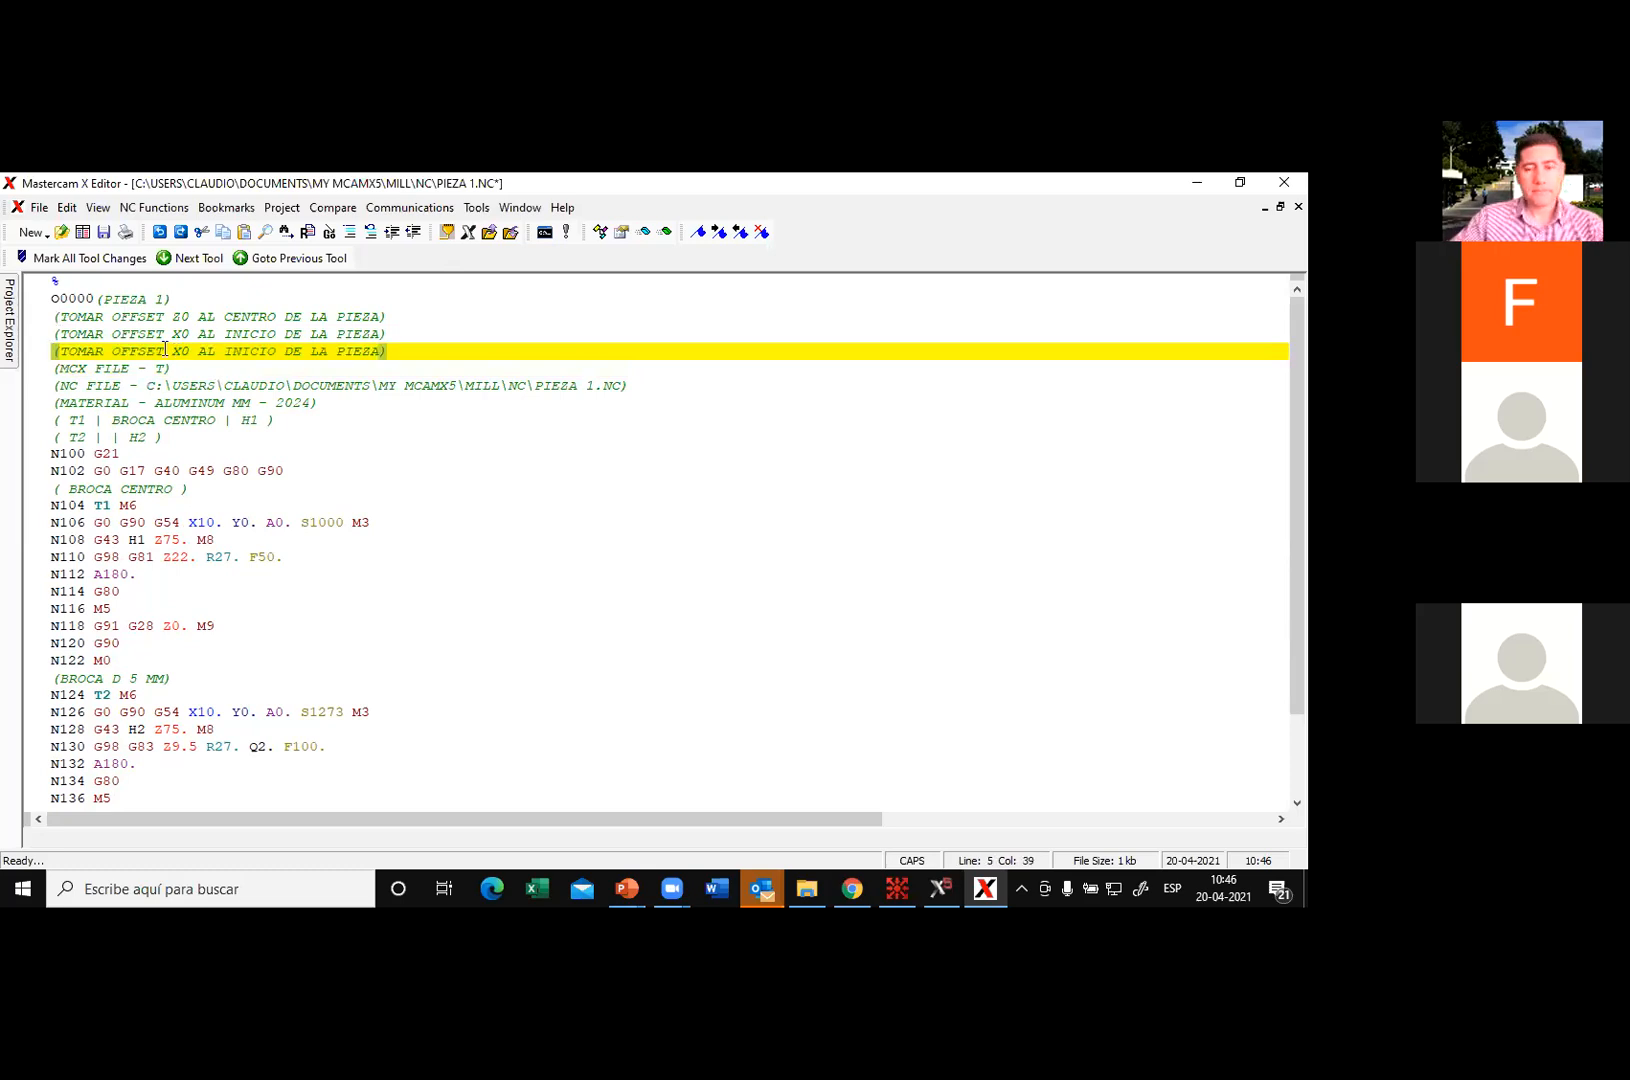
{"action": "left_click", "coordinate": [176, 351]}
{"action": "key", "text": "BackSpace"}
{"action": "type", "text": "Y0 AL CENTRO"}
{"action": "key", "text": "Delete"}
{"action": "key", "text": "Delete"}
{"action": "key", "text": "Delete"}
{"action": "key", "text": "Delete"}
{"action": "key", "text": "Delete"}
{"action": "key", "text": "Delete"}
Step: Delete the MCX FILE, NC FILE and MATERIAL comment lines from the program header
{"action": "left_click_drag", "start_coordinate": [347, 405], "coordinate": [56, 365]}
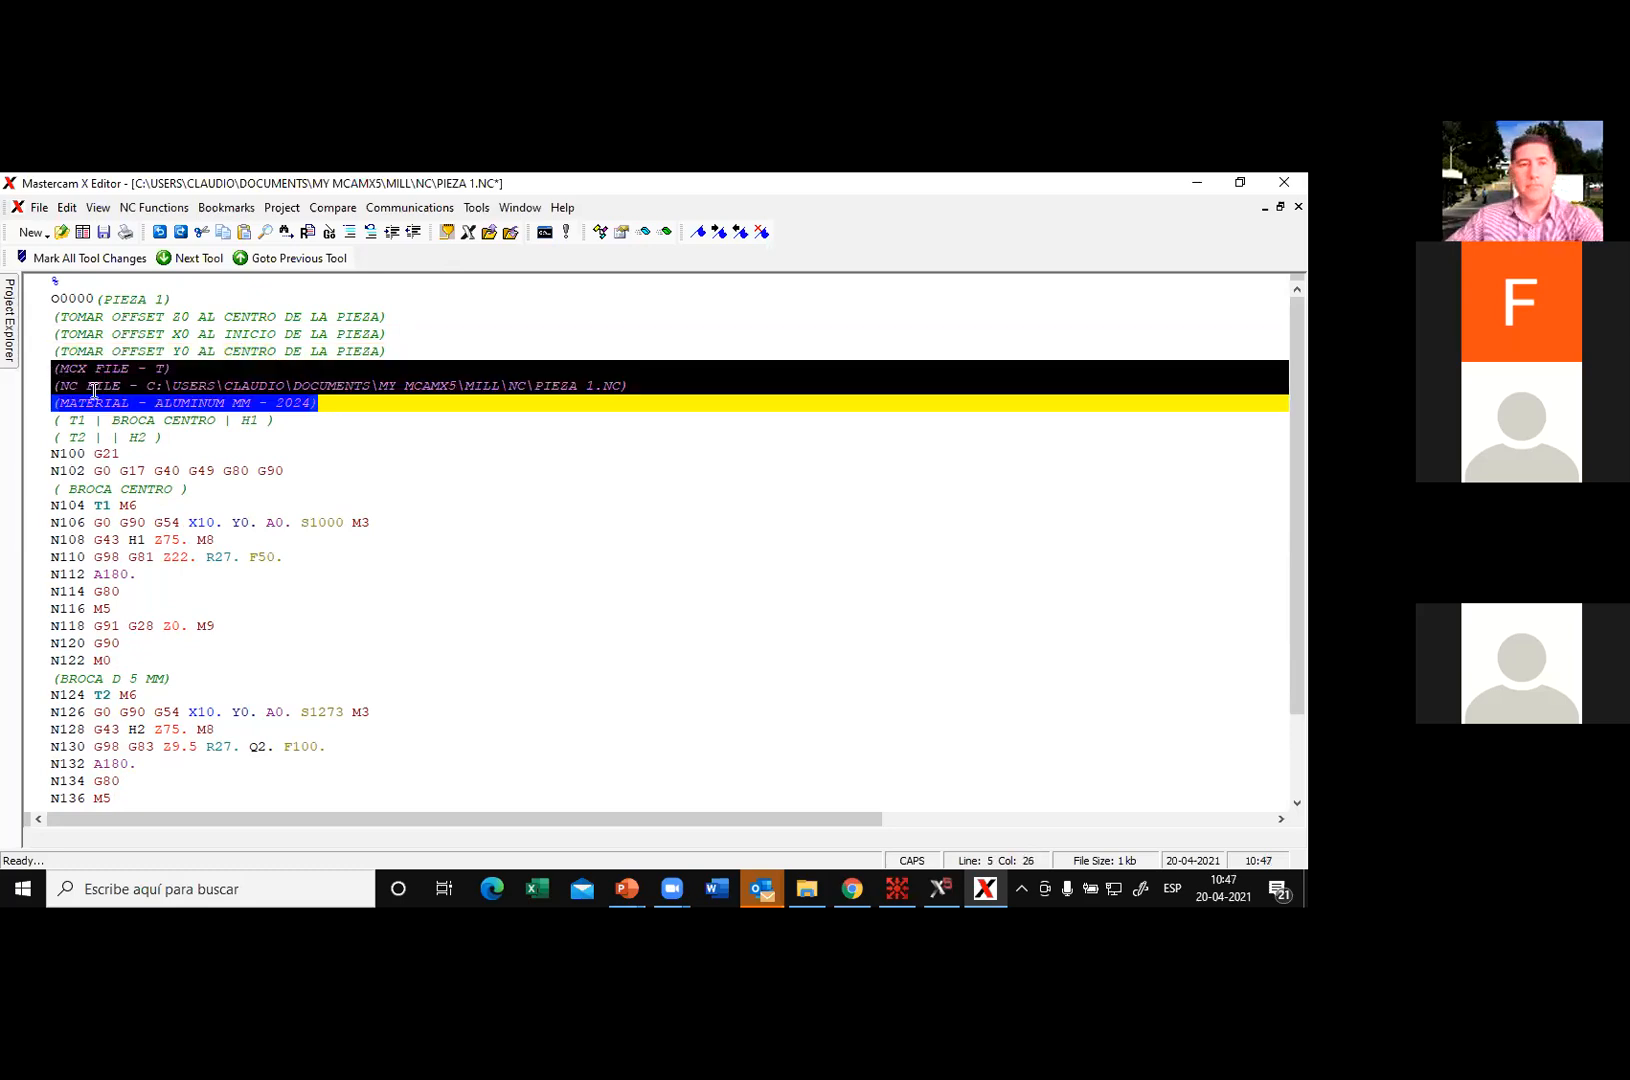
{"action": "key", "text": "Delete"}
{"action": "key", "text": "Delete"}
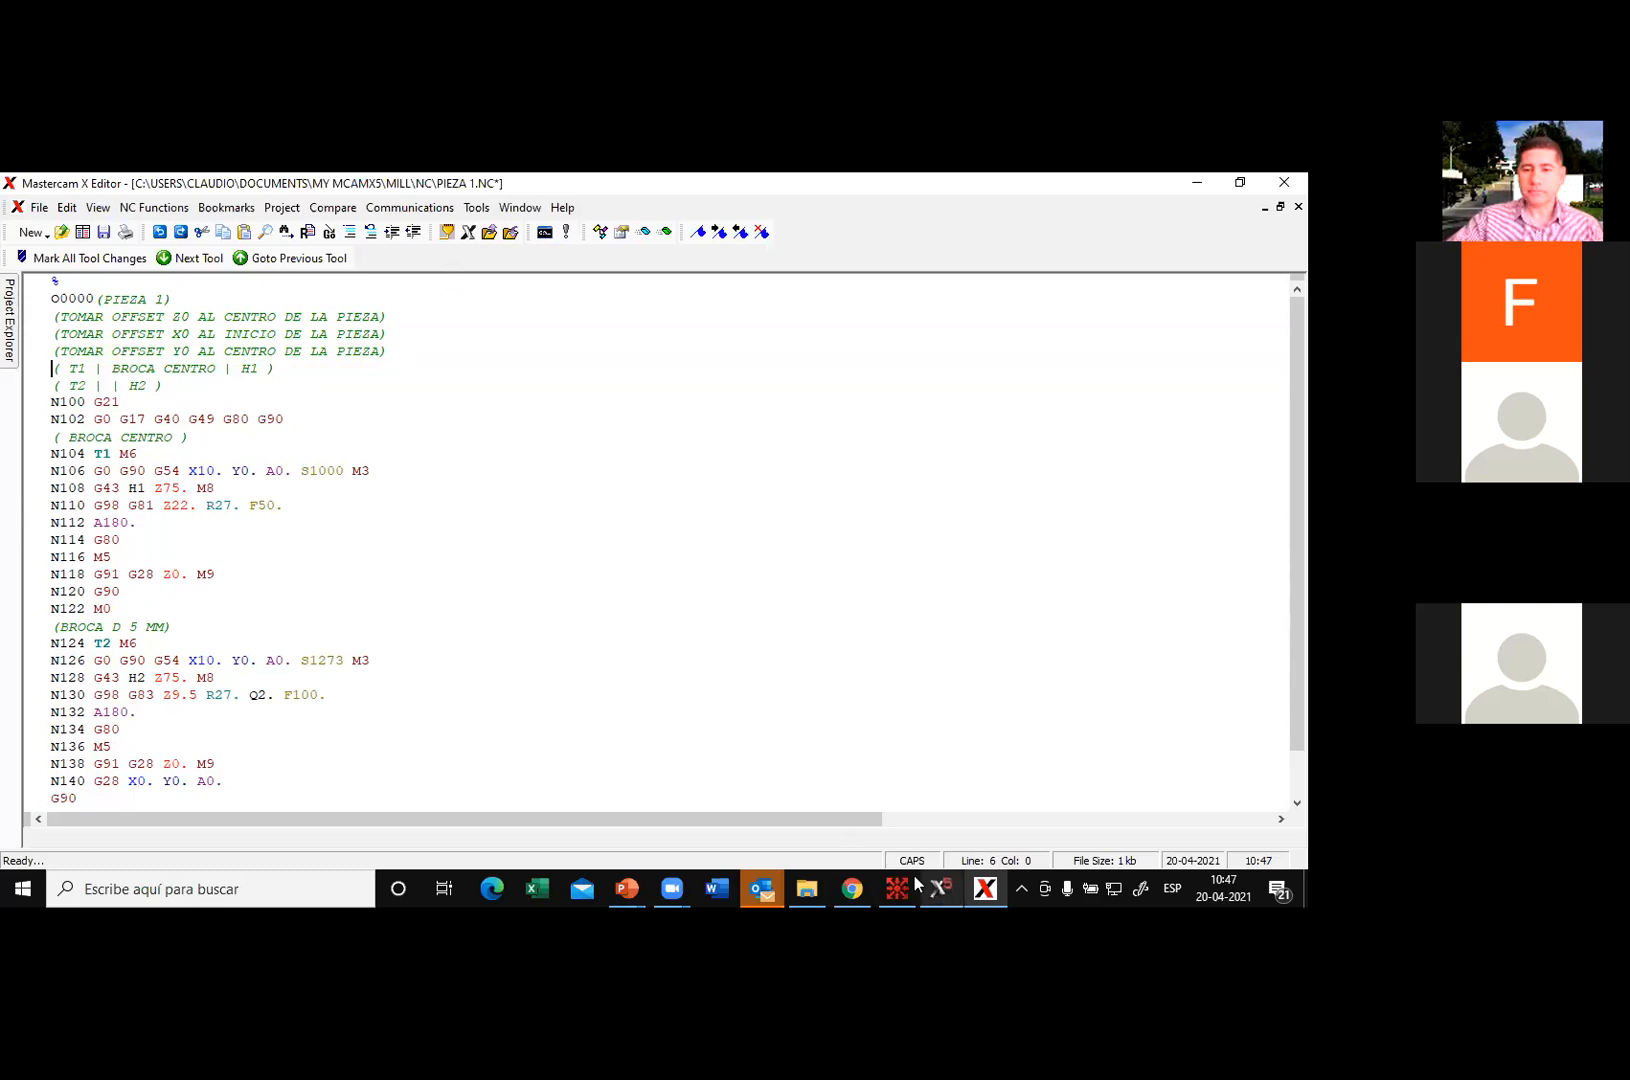
Step: Switch to the PowerPoint presentation and bring up slide 51, the 4 EJE drawing for Ejercicio 2
{"action": "left_click", "coordinate": [941, 893]}
{"action": "left_click", "coordinate": [630, 889]}
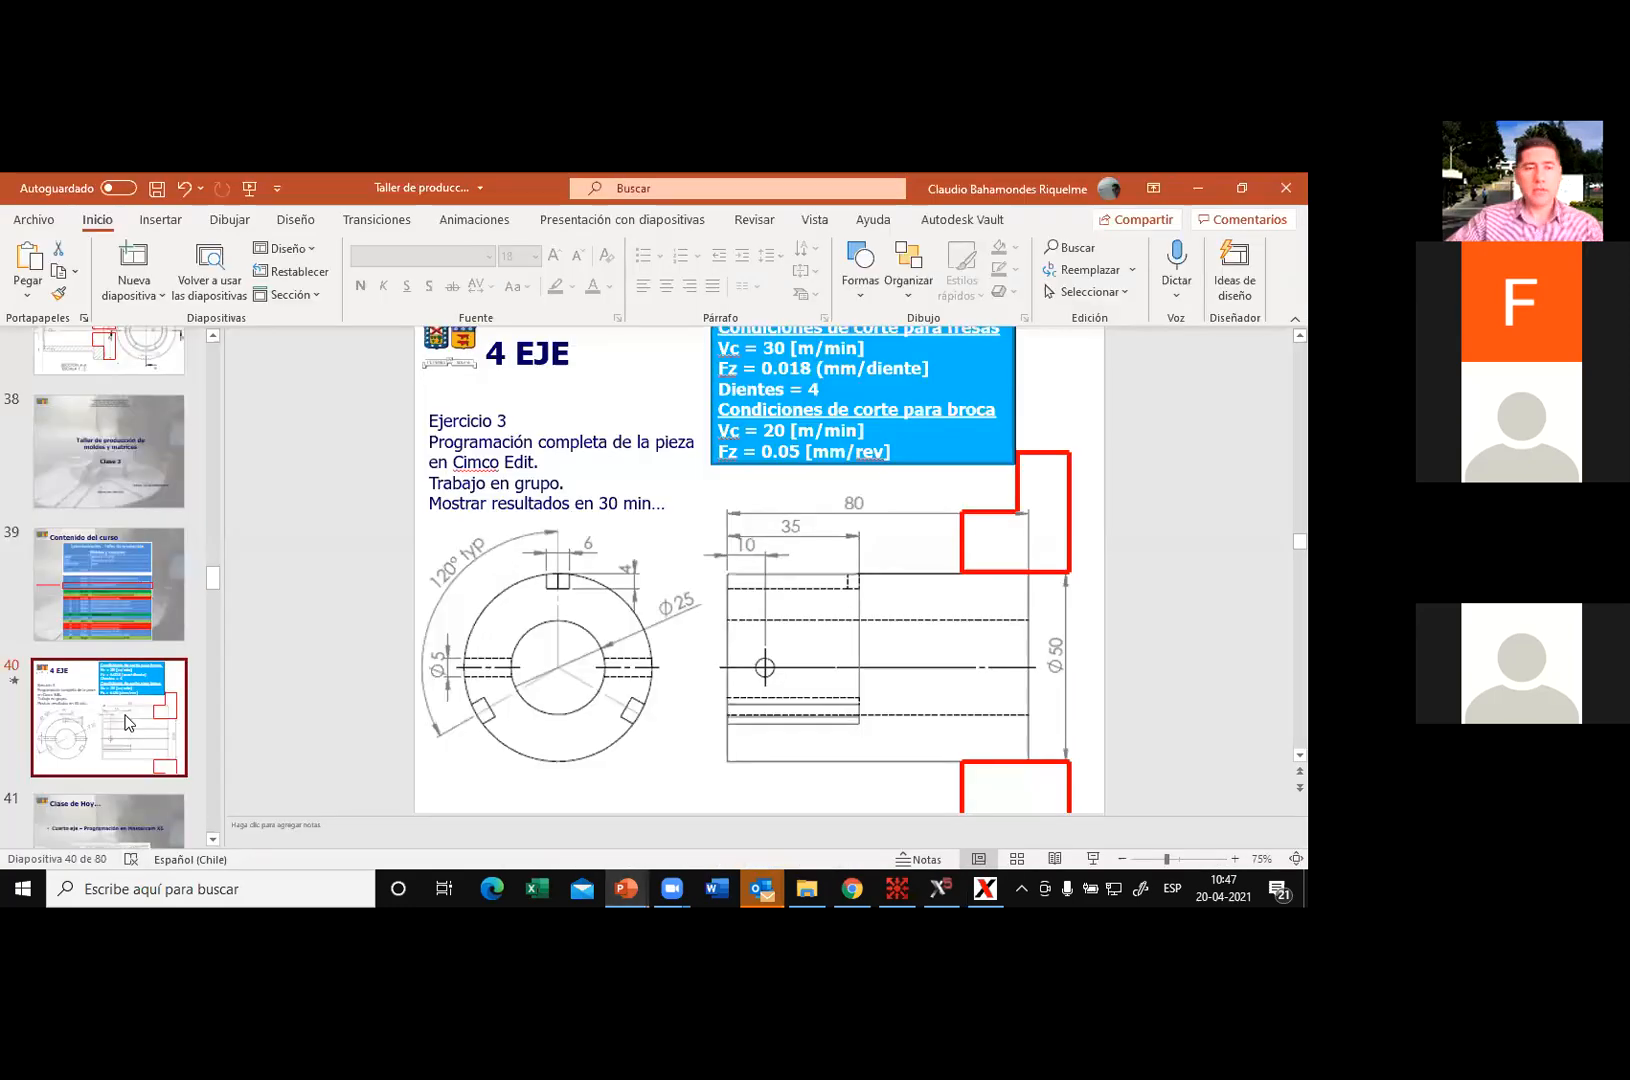
{"action": "left_click", "coordinate": [125, 715]}
{"action": "scroll", "coordinate": [120, 700], "scroll_direction": "down", "scroll_amount": 3}
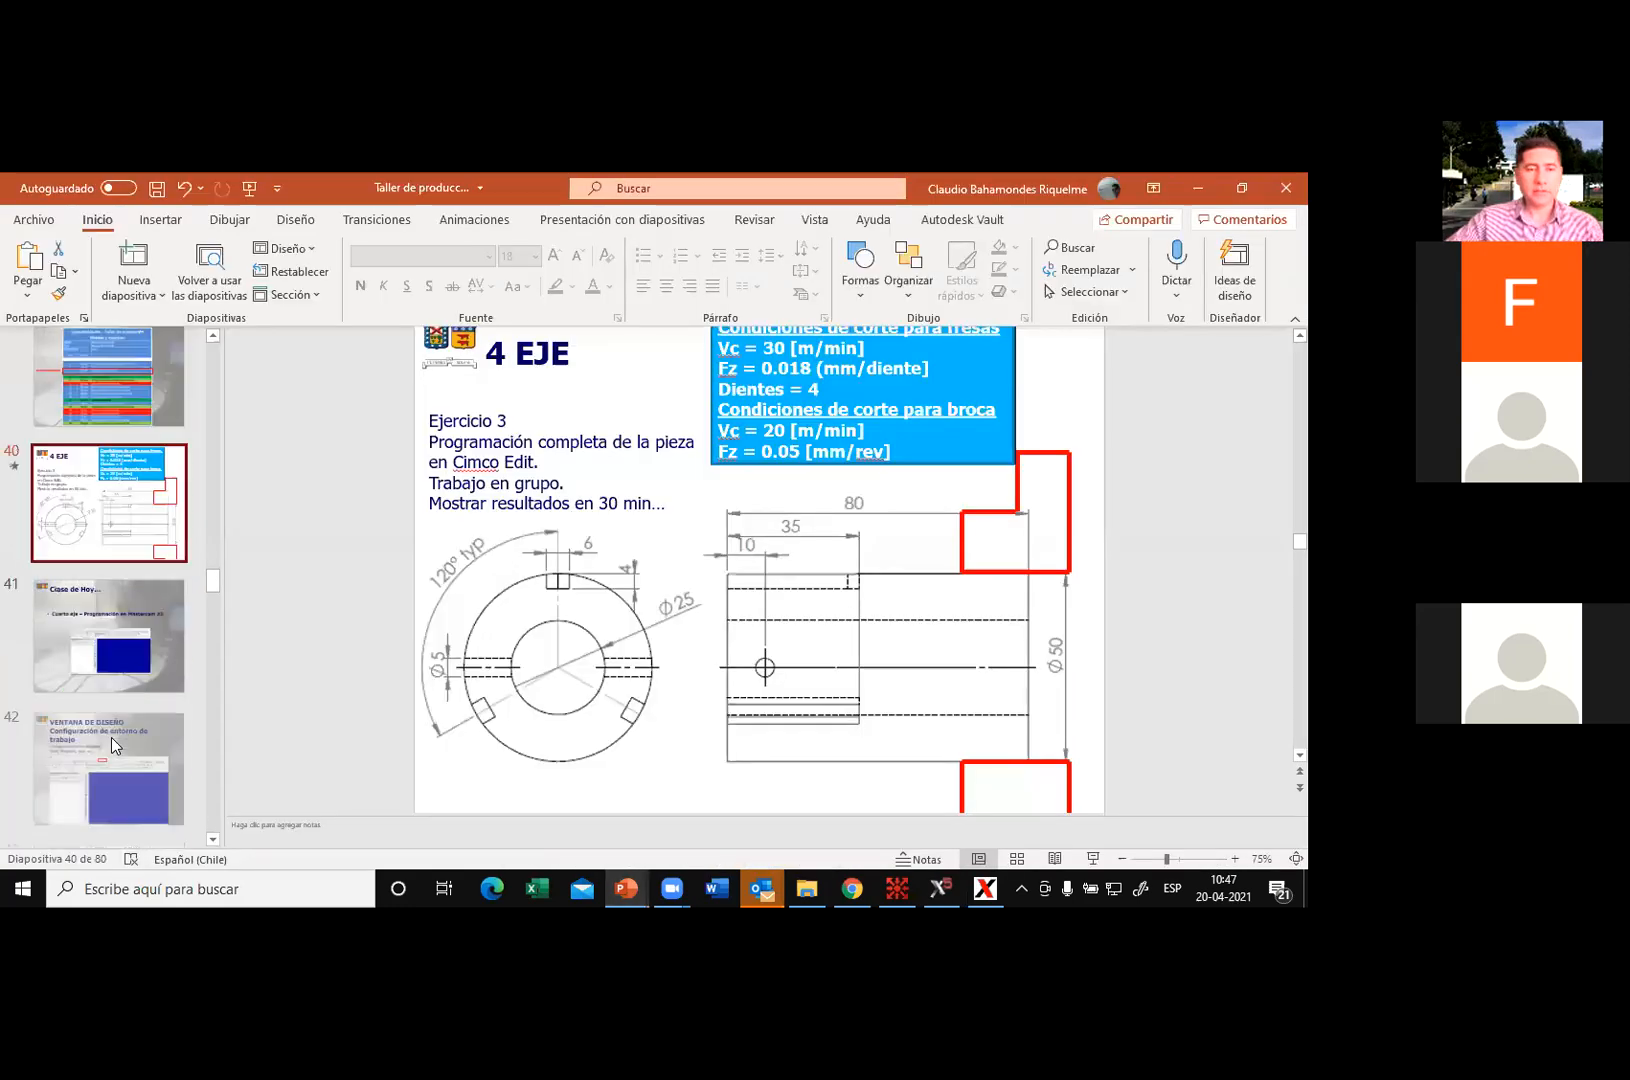
{"action": "scroll", "coordinate": [112, 722], "scroll_direction": "down", "scroll_amount": 3}
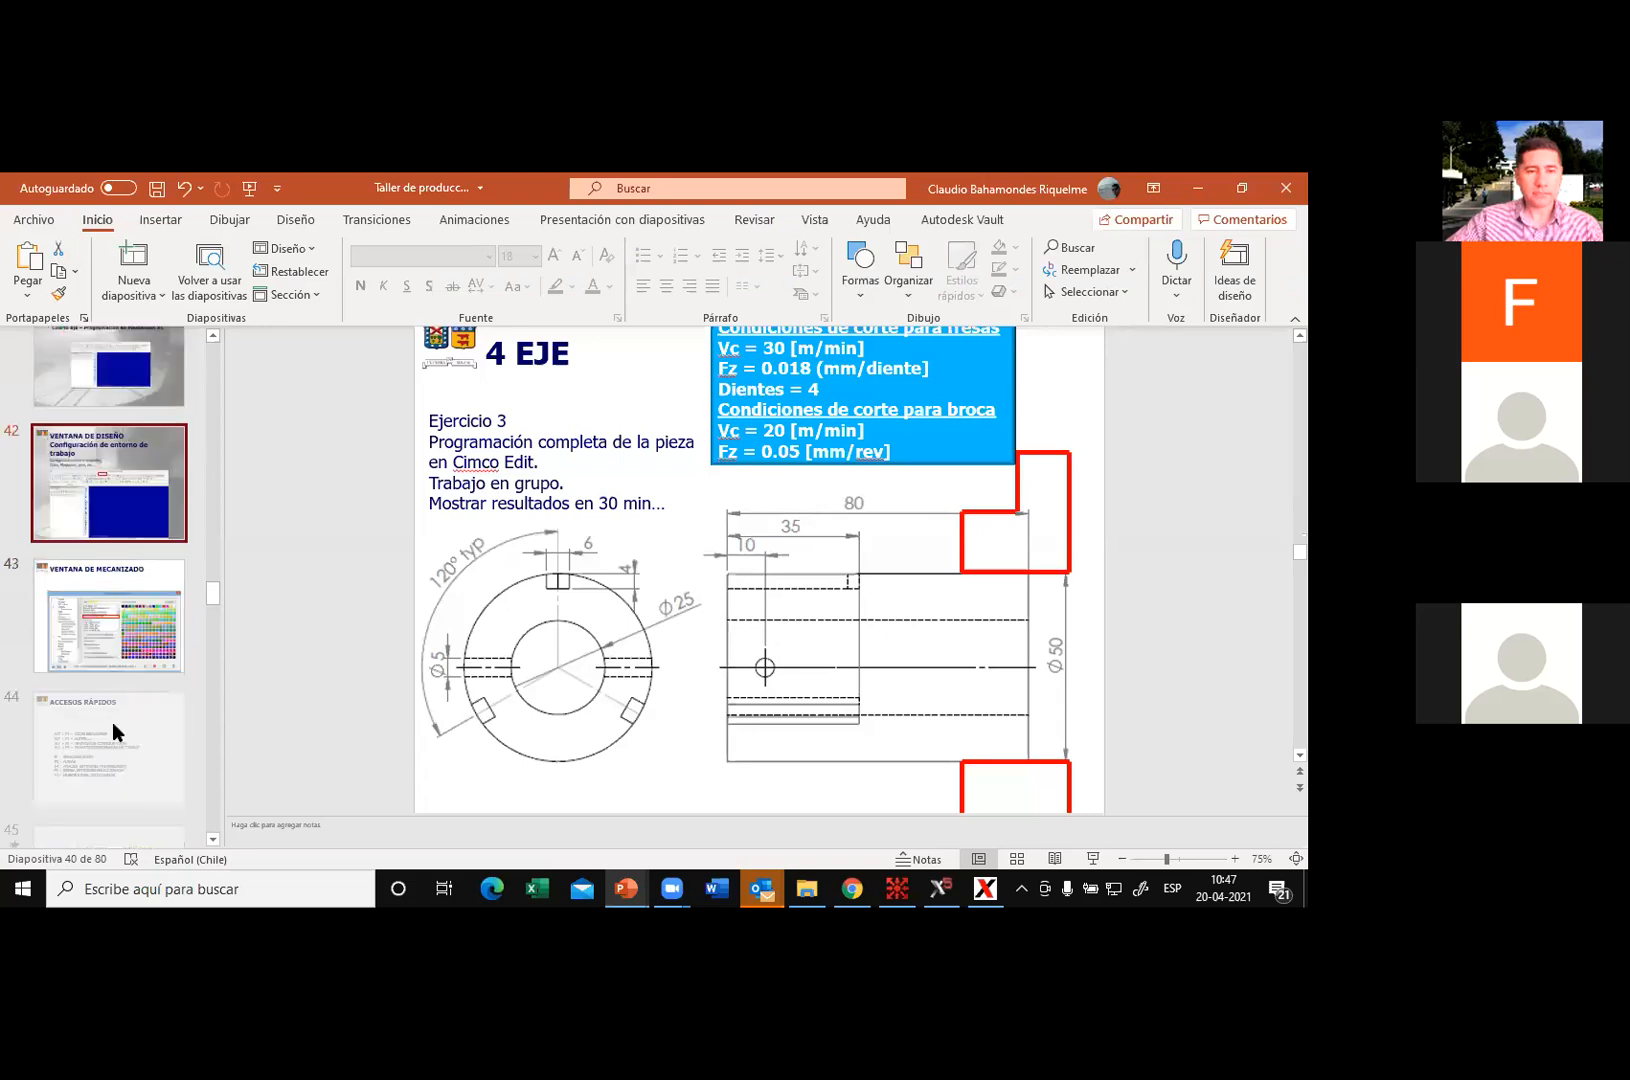
{"action": "scroll", "coordinate": [112, 722], "scroll_direction": "down", "scroll_amount": 5}
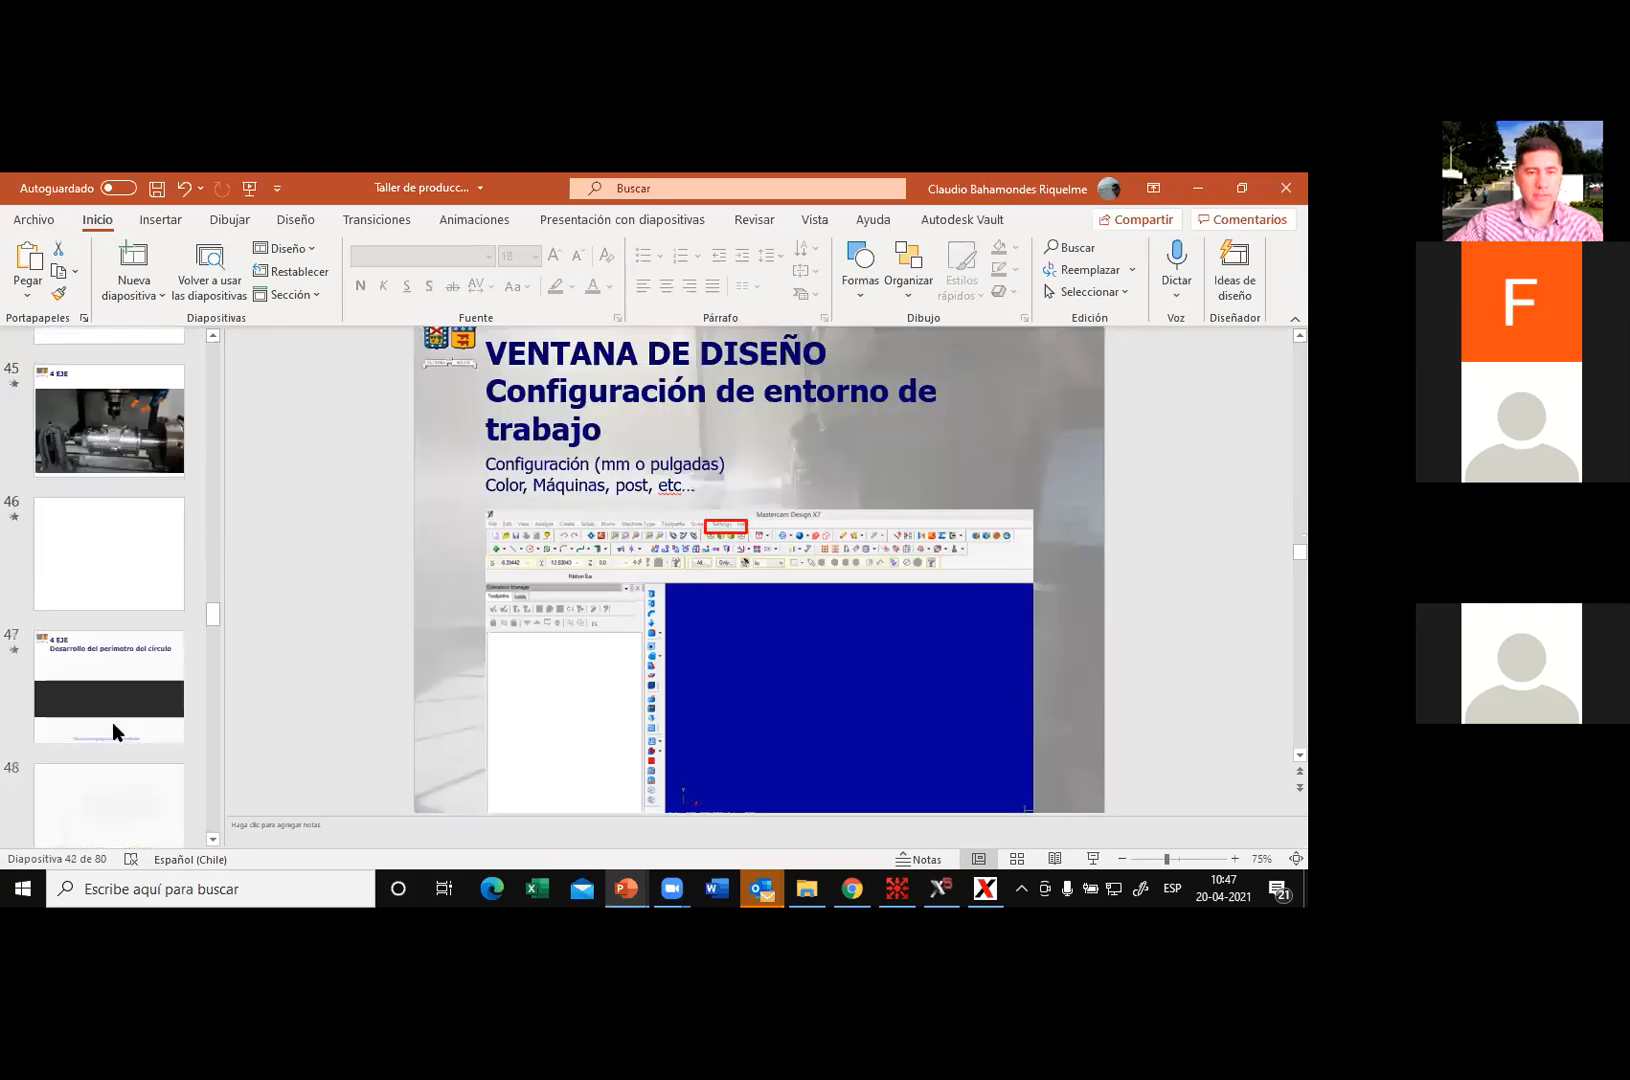
{"action": "scroll", "coordinate": [112, 722], "scroll_direction": "down", "scroll_amount": 8}
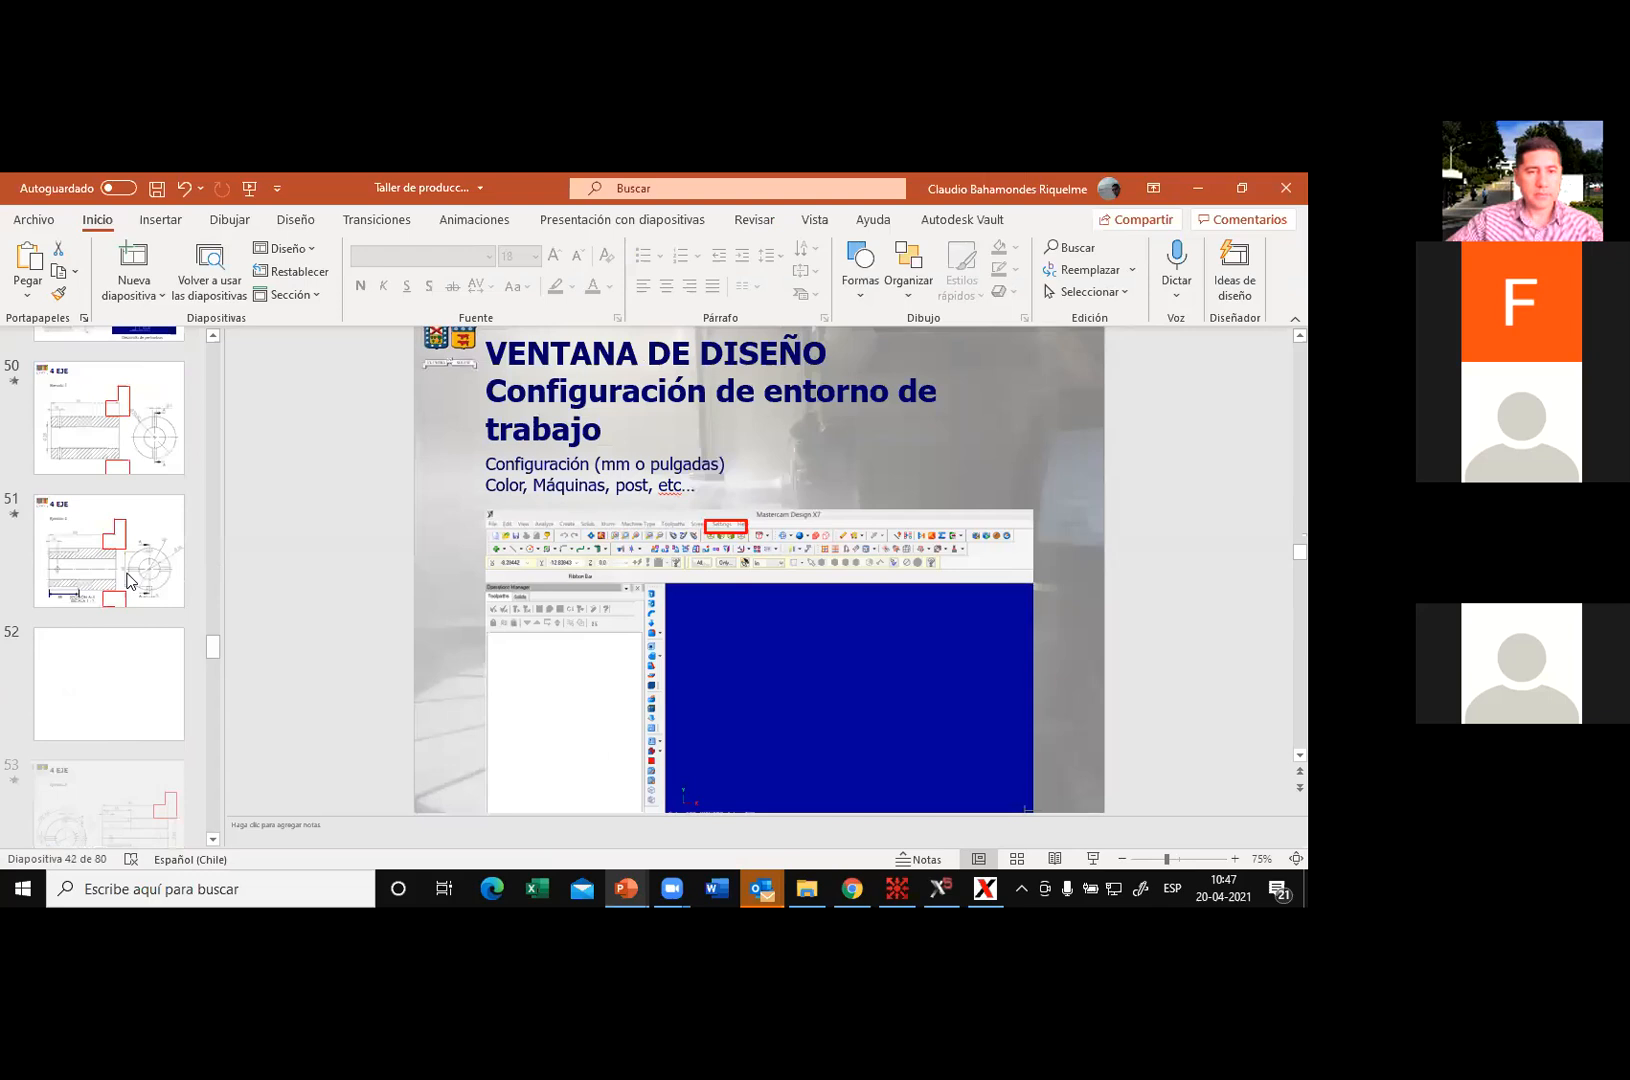
{"action": "left_click", "coordinate": [124, 576]}
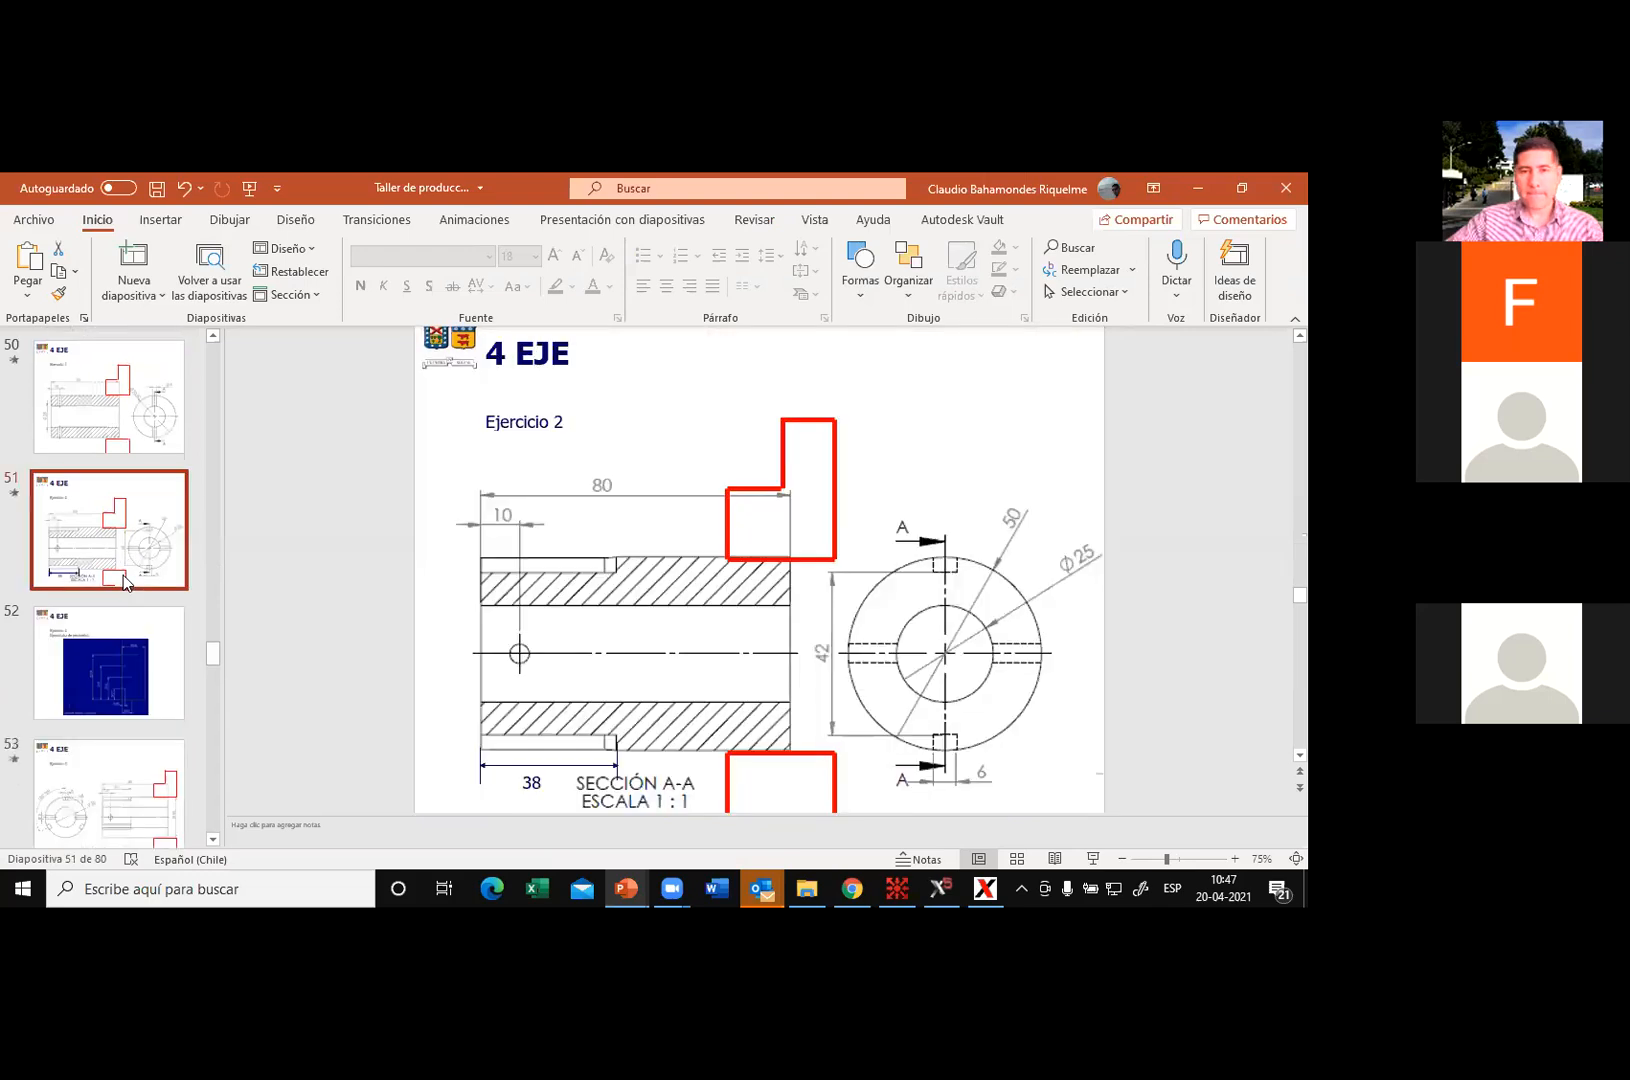
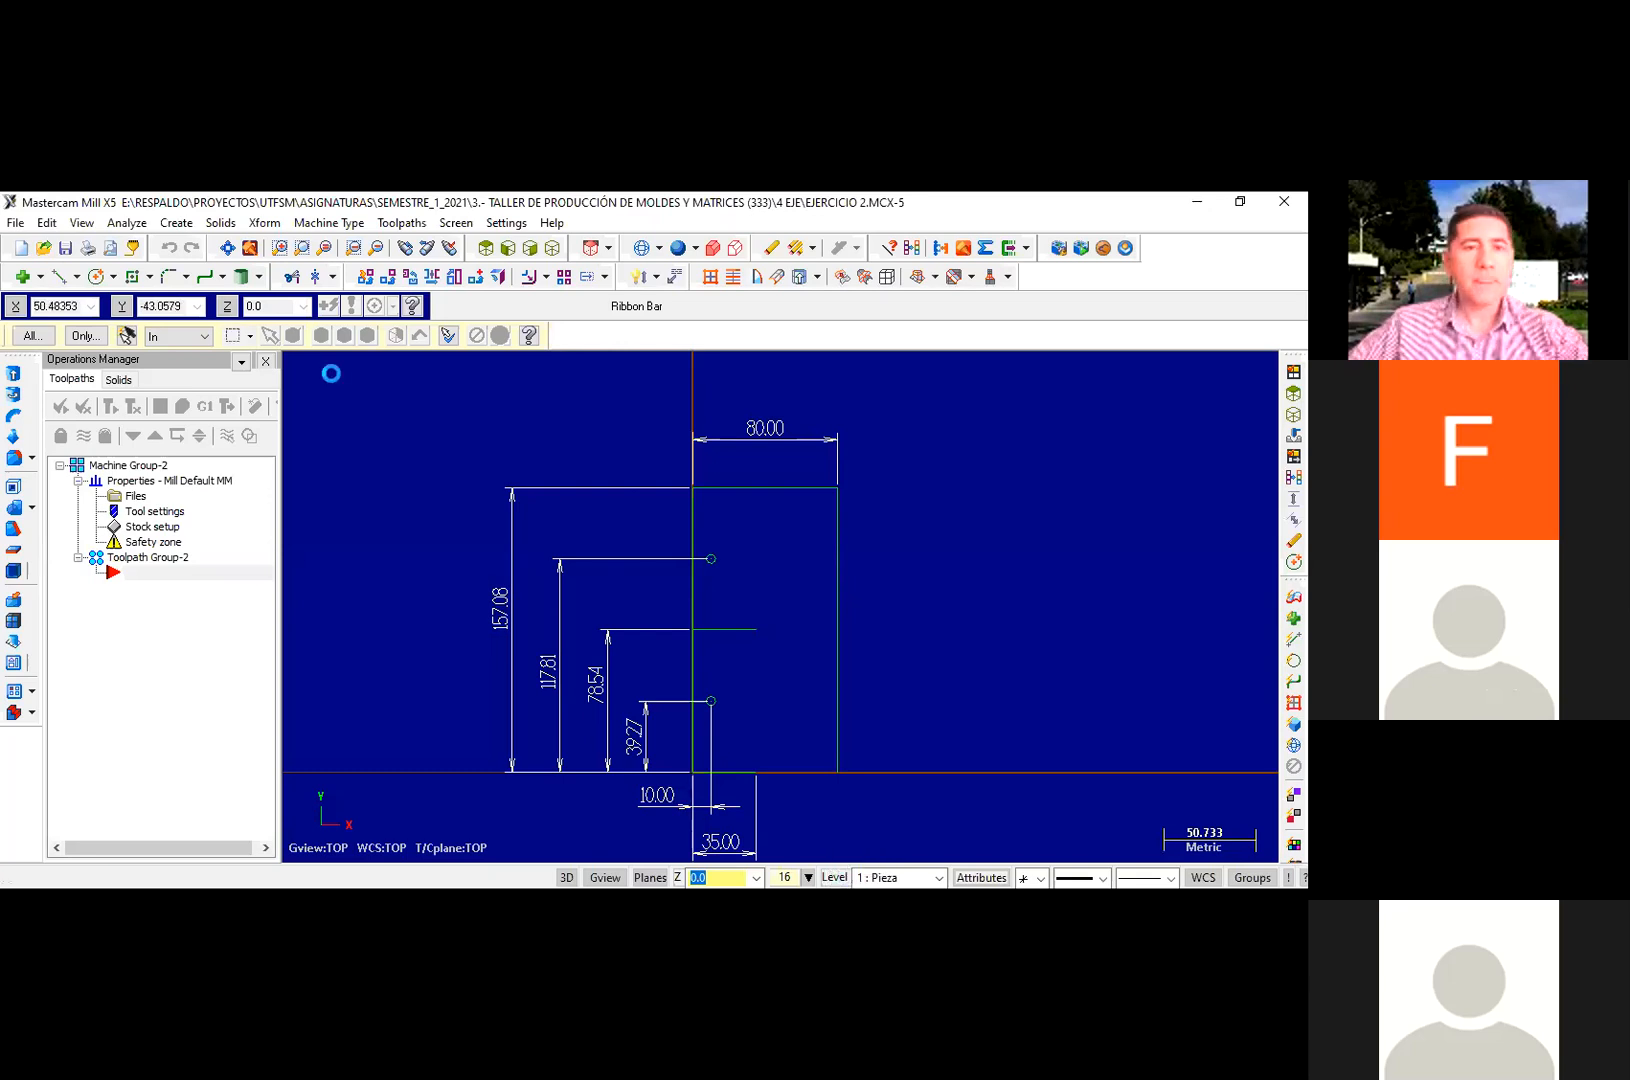
Step: Hide the Cotas level in the Level Manager, leaving only the Pieza level visible
{"action": "left_click", "coordinate": [181, 309]}
{"action": "left_click", "coordinate": [174, 305]}
{"action": "left_click", "coordinate": [428, 758]}
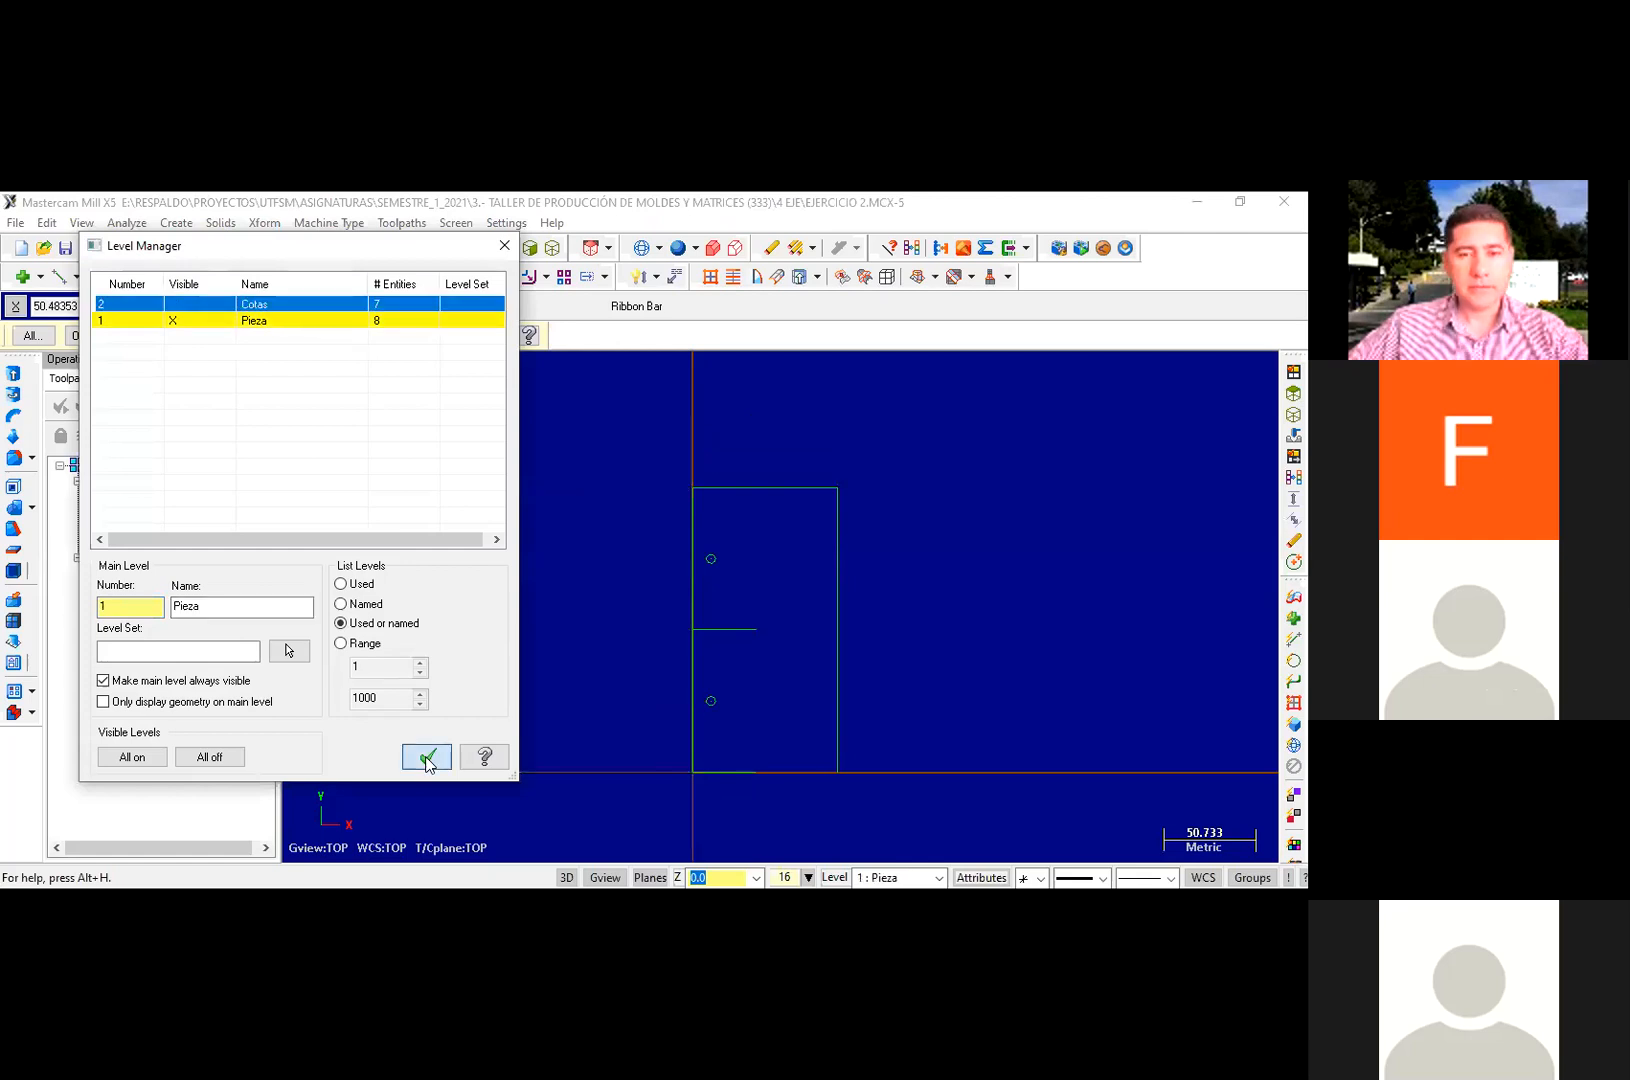
{"action": "scroll", "coordinate": [760, 748], "scroll_direction": "up", "scroll_amount": 2}
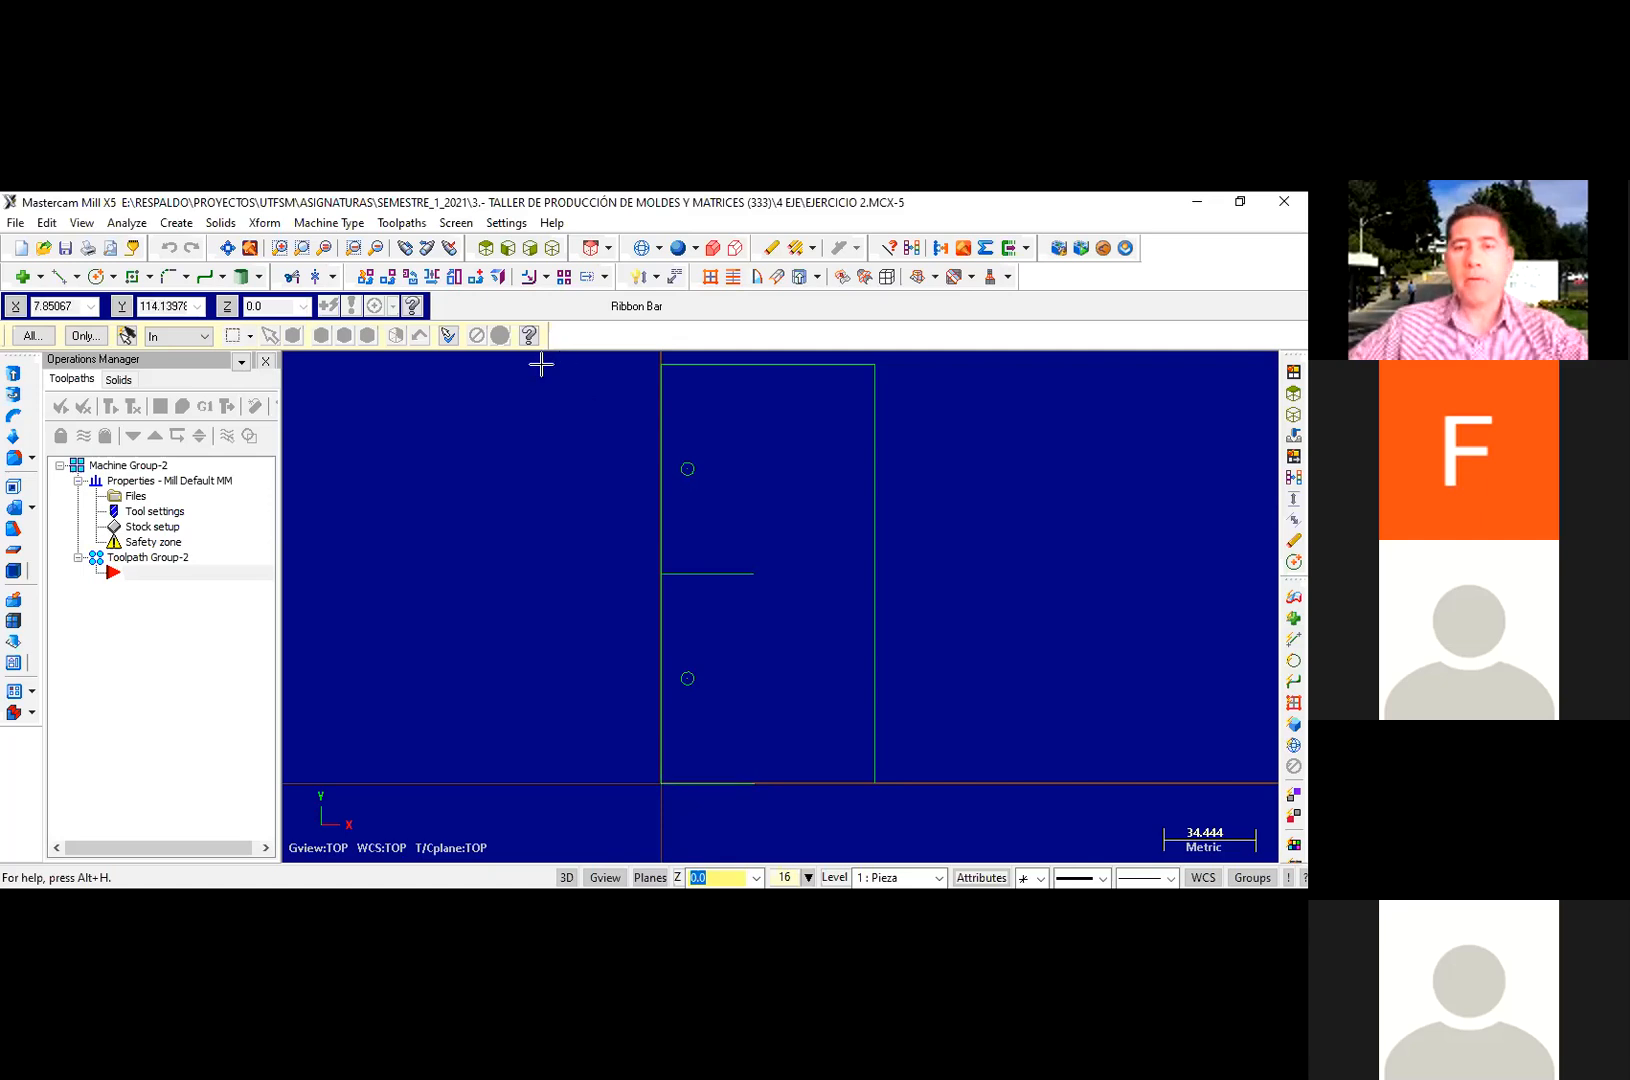
{"action": "left_click", "coordinate": [386, 226]}
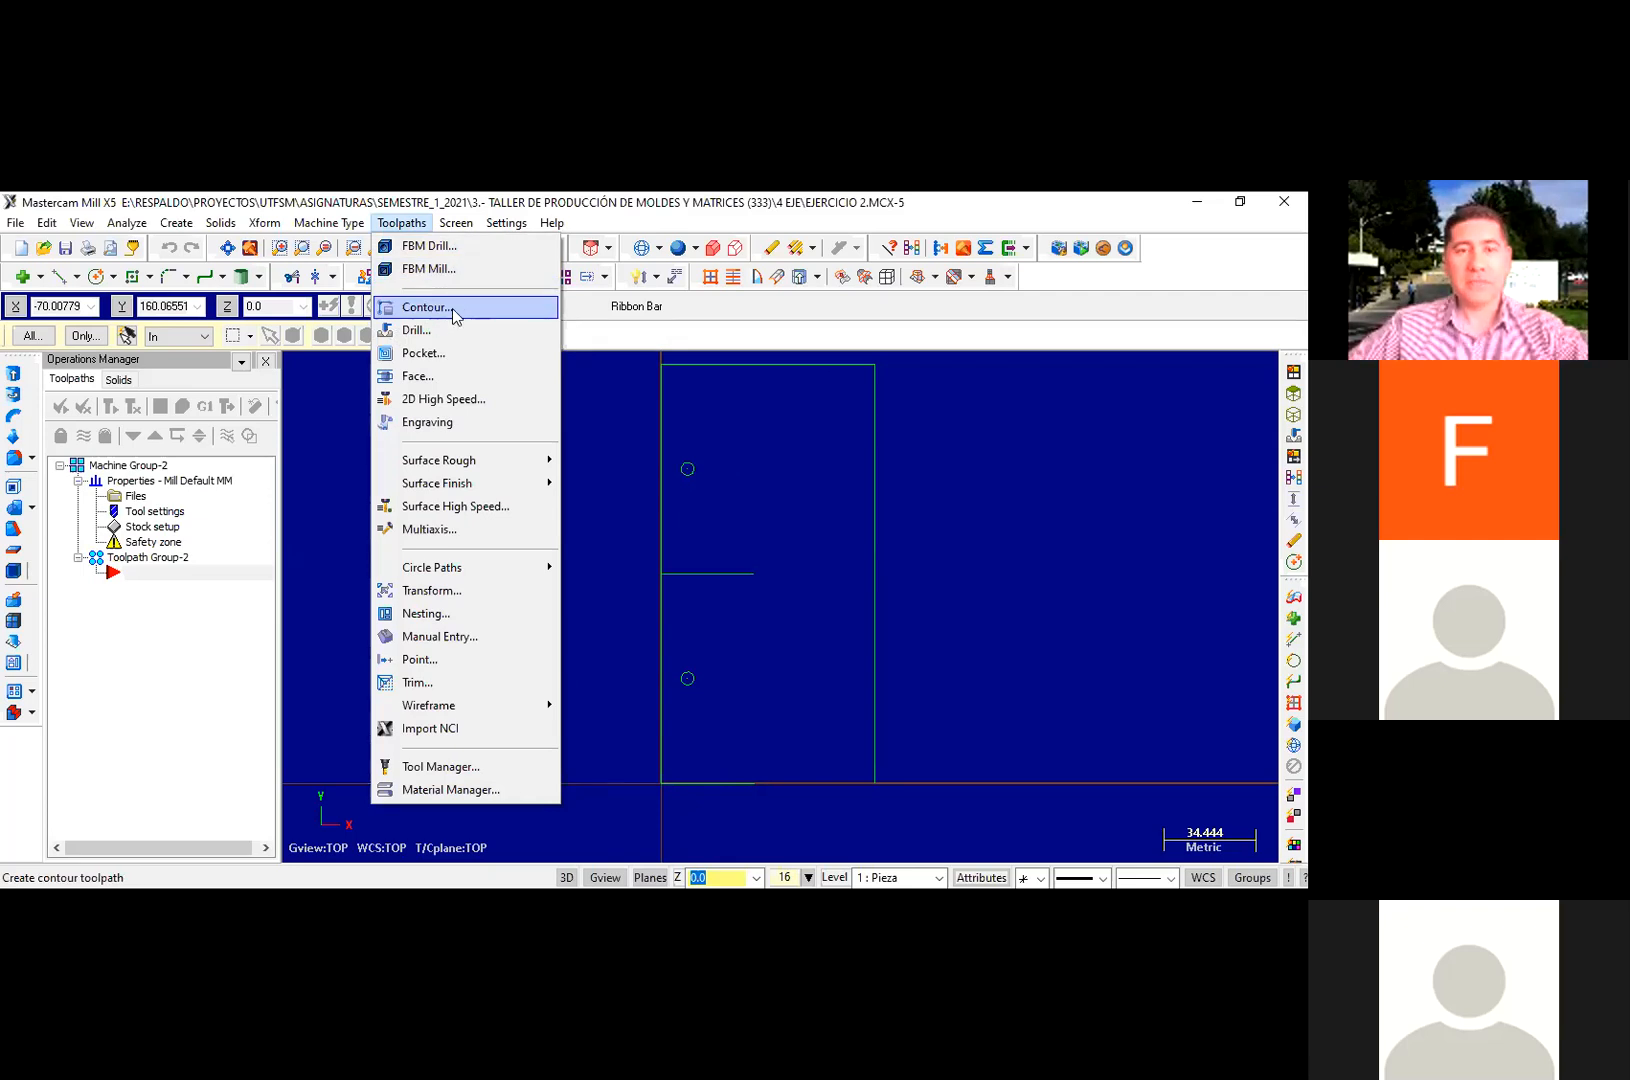
{"action": "left_click", "coordinate": [127, 470]}
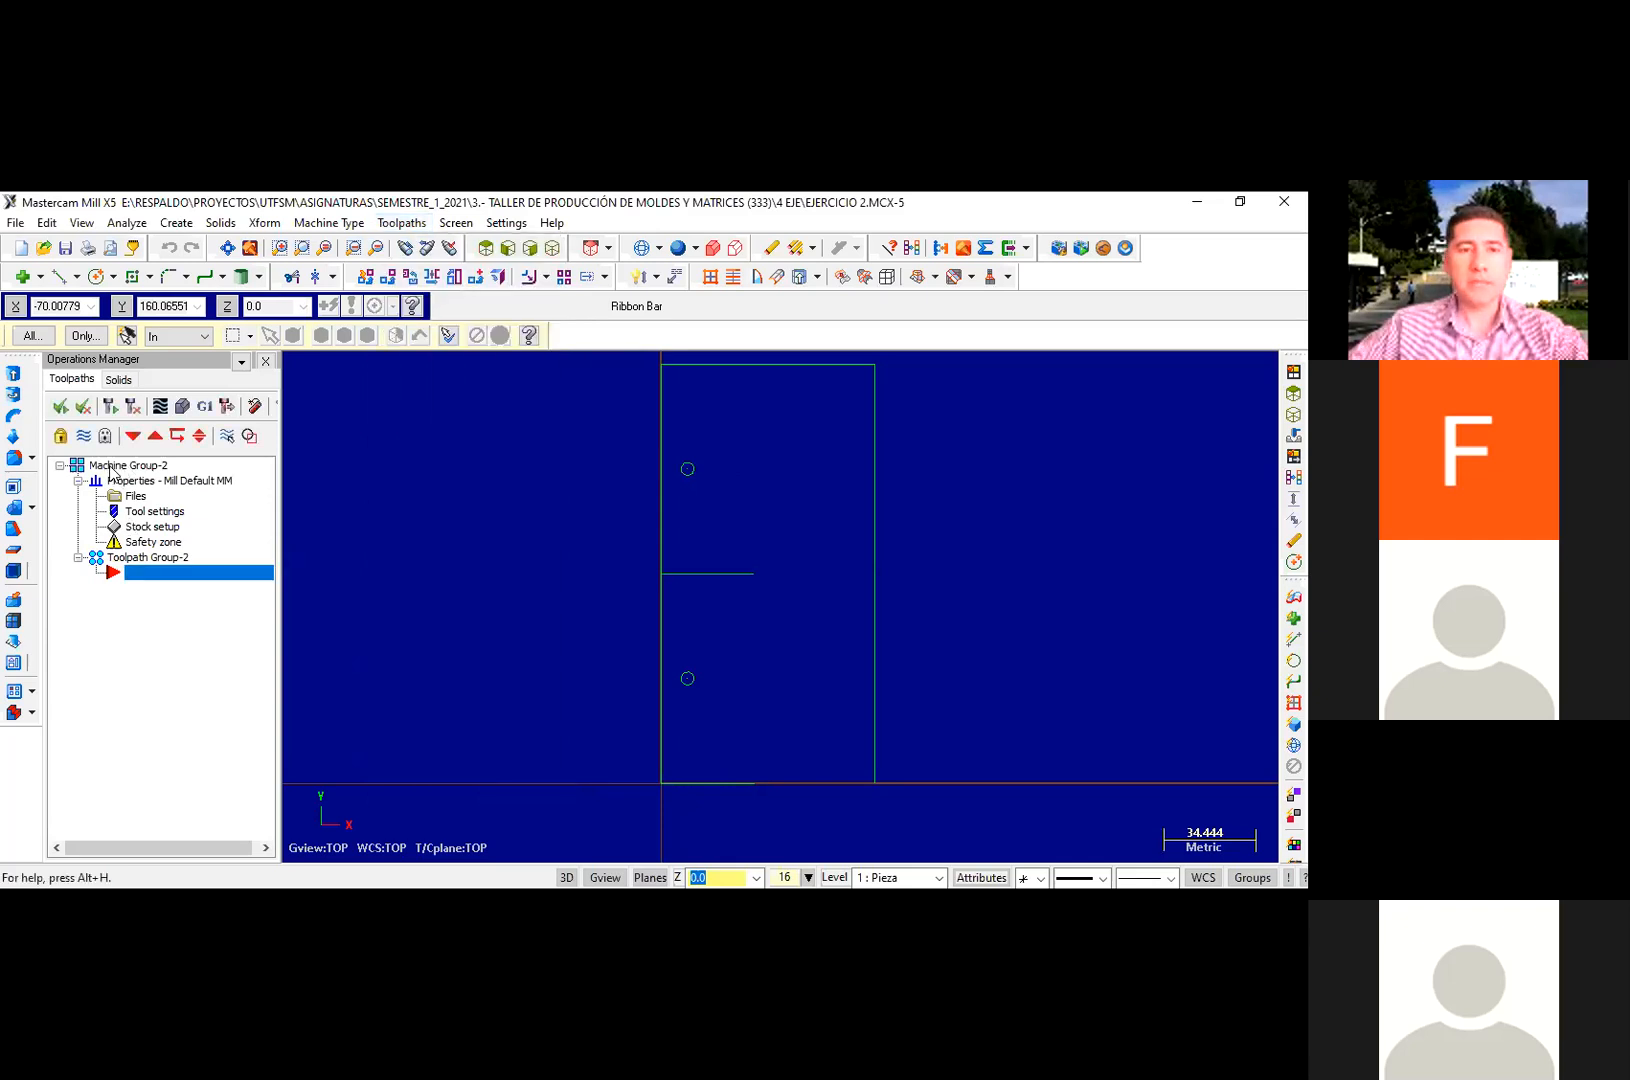
{"action": "left_click", "coordinate": [326, 225]}
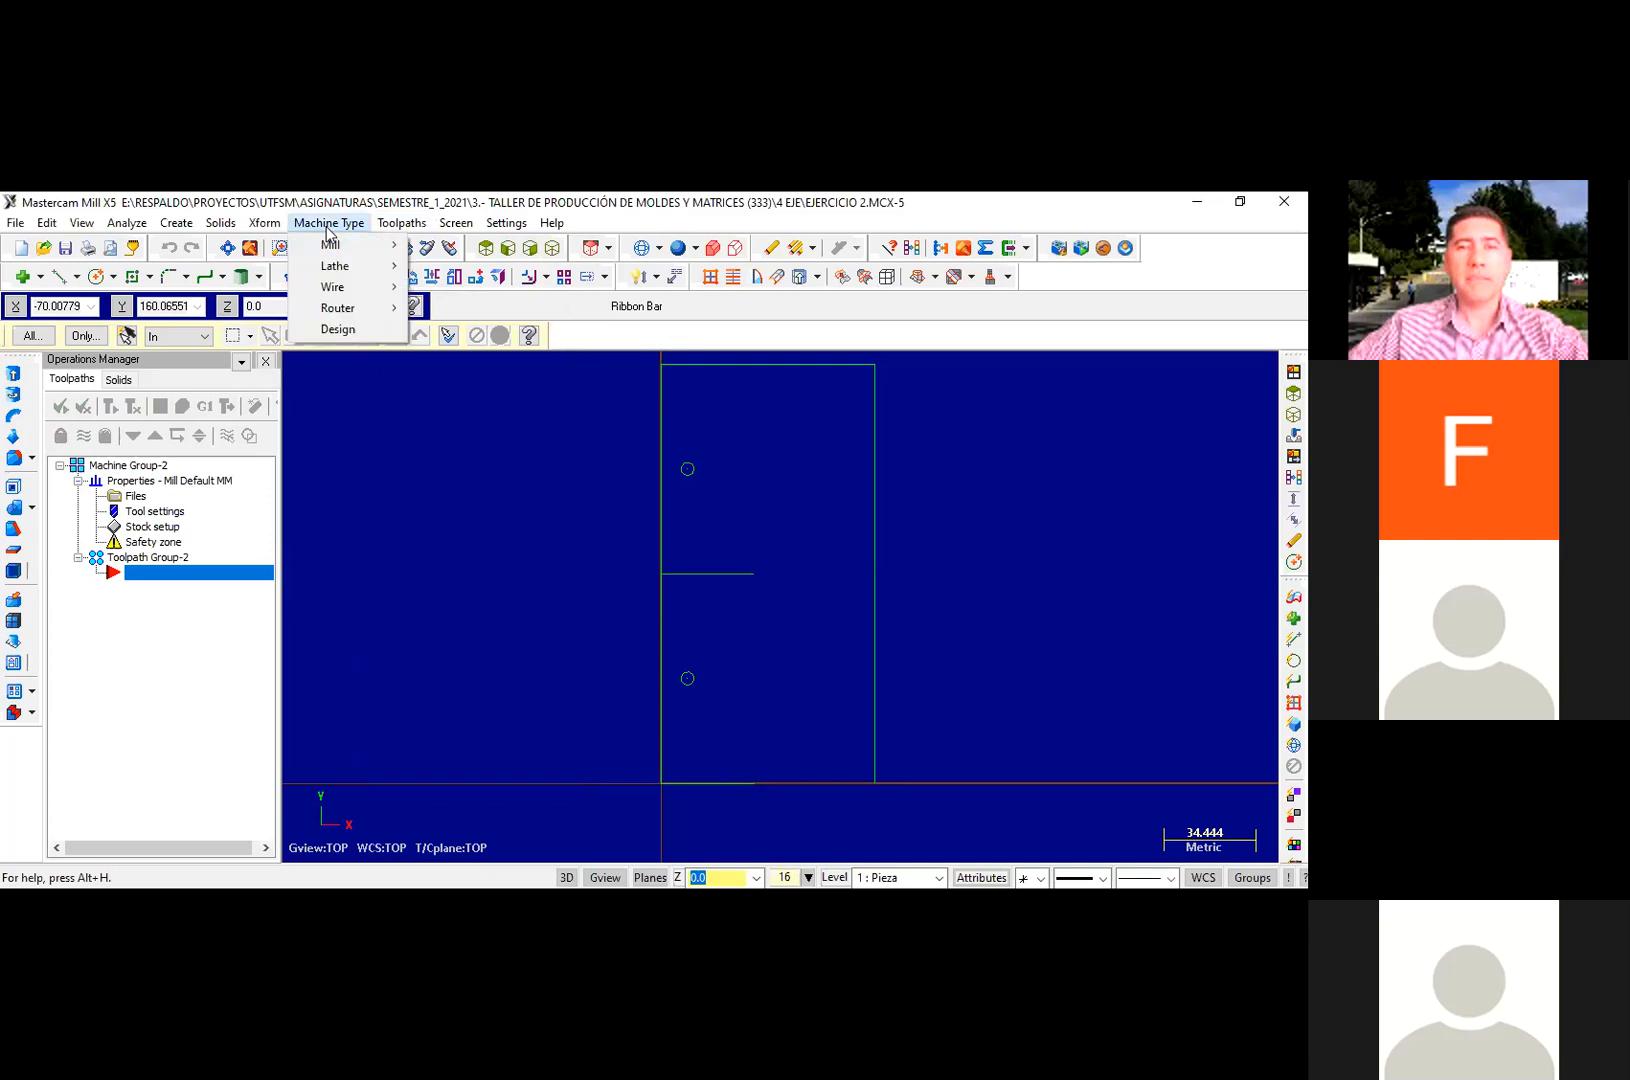
{"action": "mouse_move", "coordinate": [331, 246]}
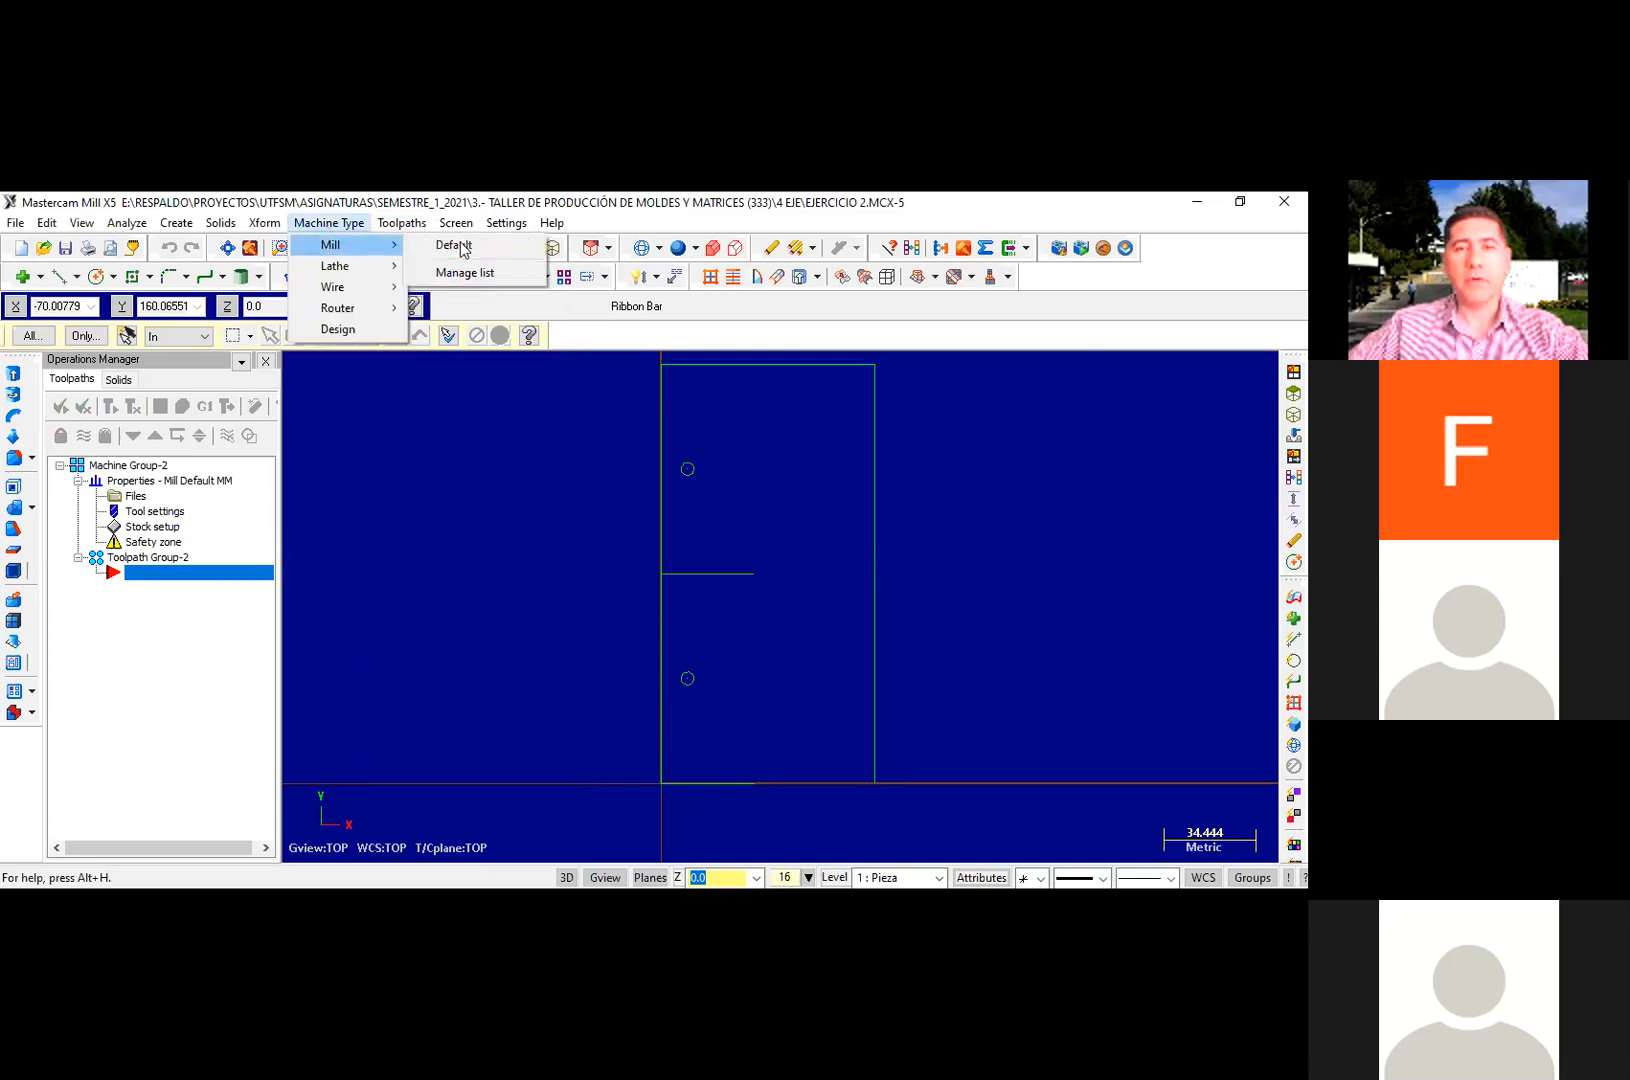
Step: Start a Contour toolpath and chain the bottom and middle short horizontal slot lines as single entities, the bottom one running away from X0
{"action": "mouse_move", "coordinate": [386, 222]}
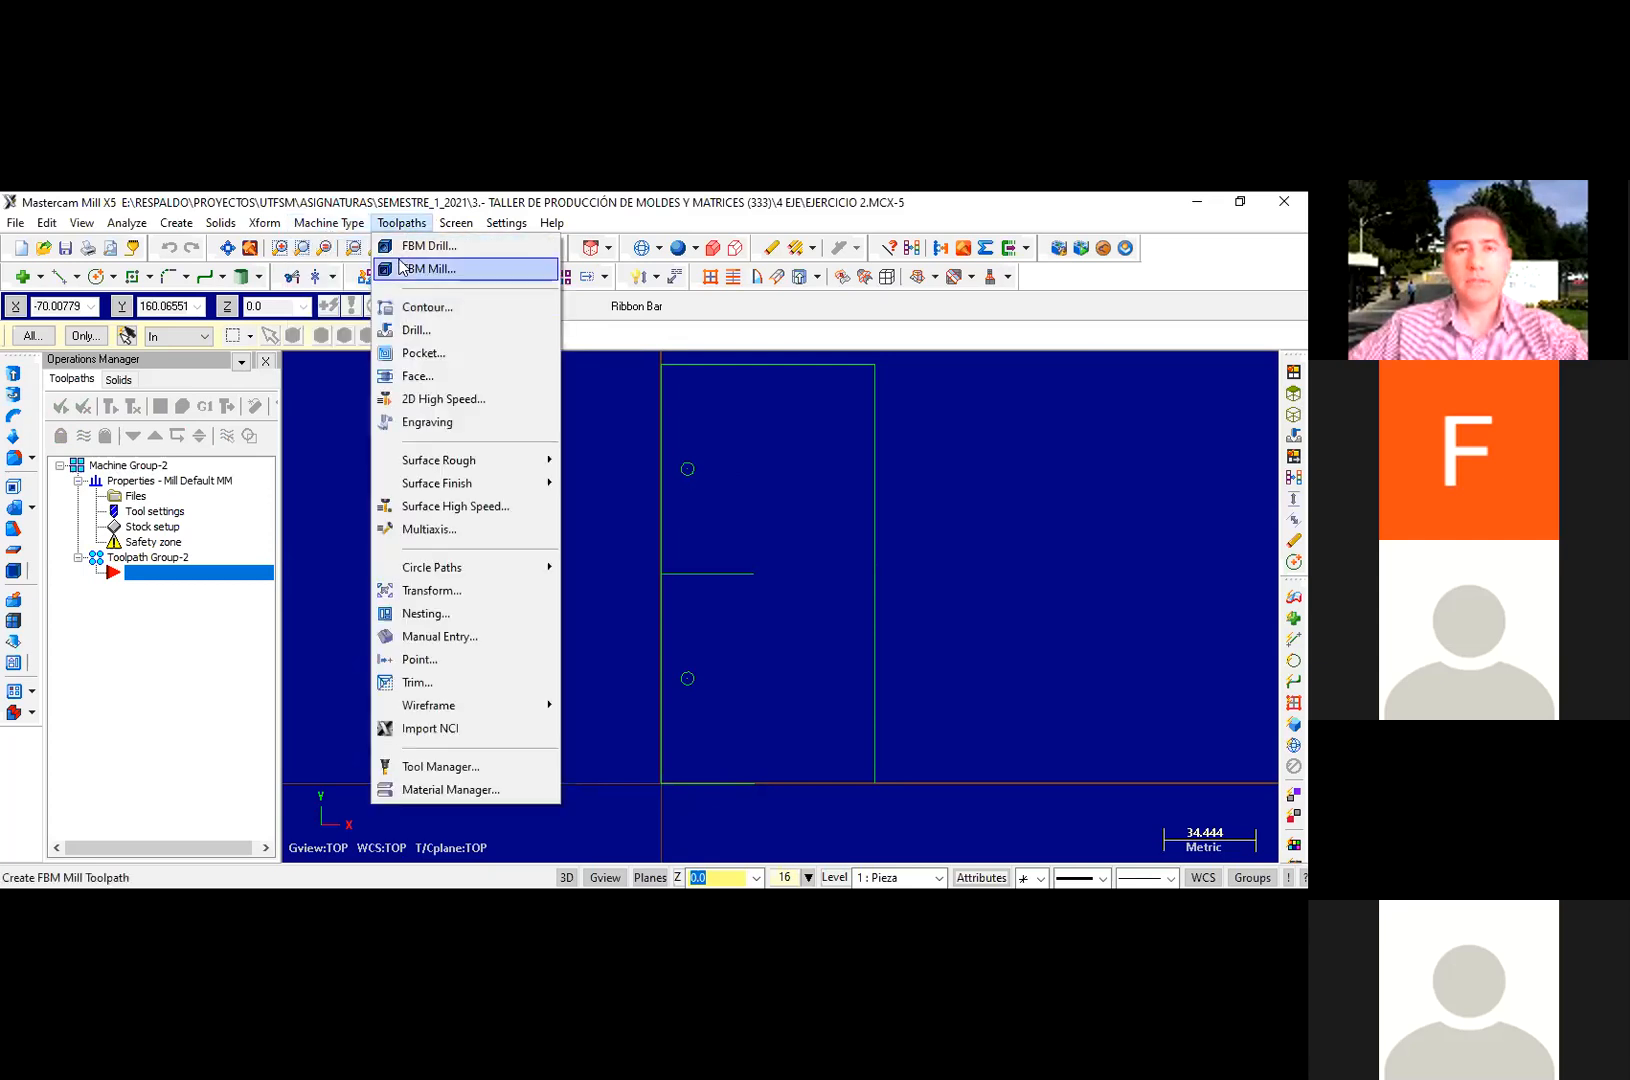
{"action": "left_click", "coordinate": [436, 308]}
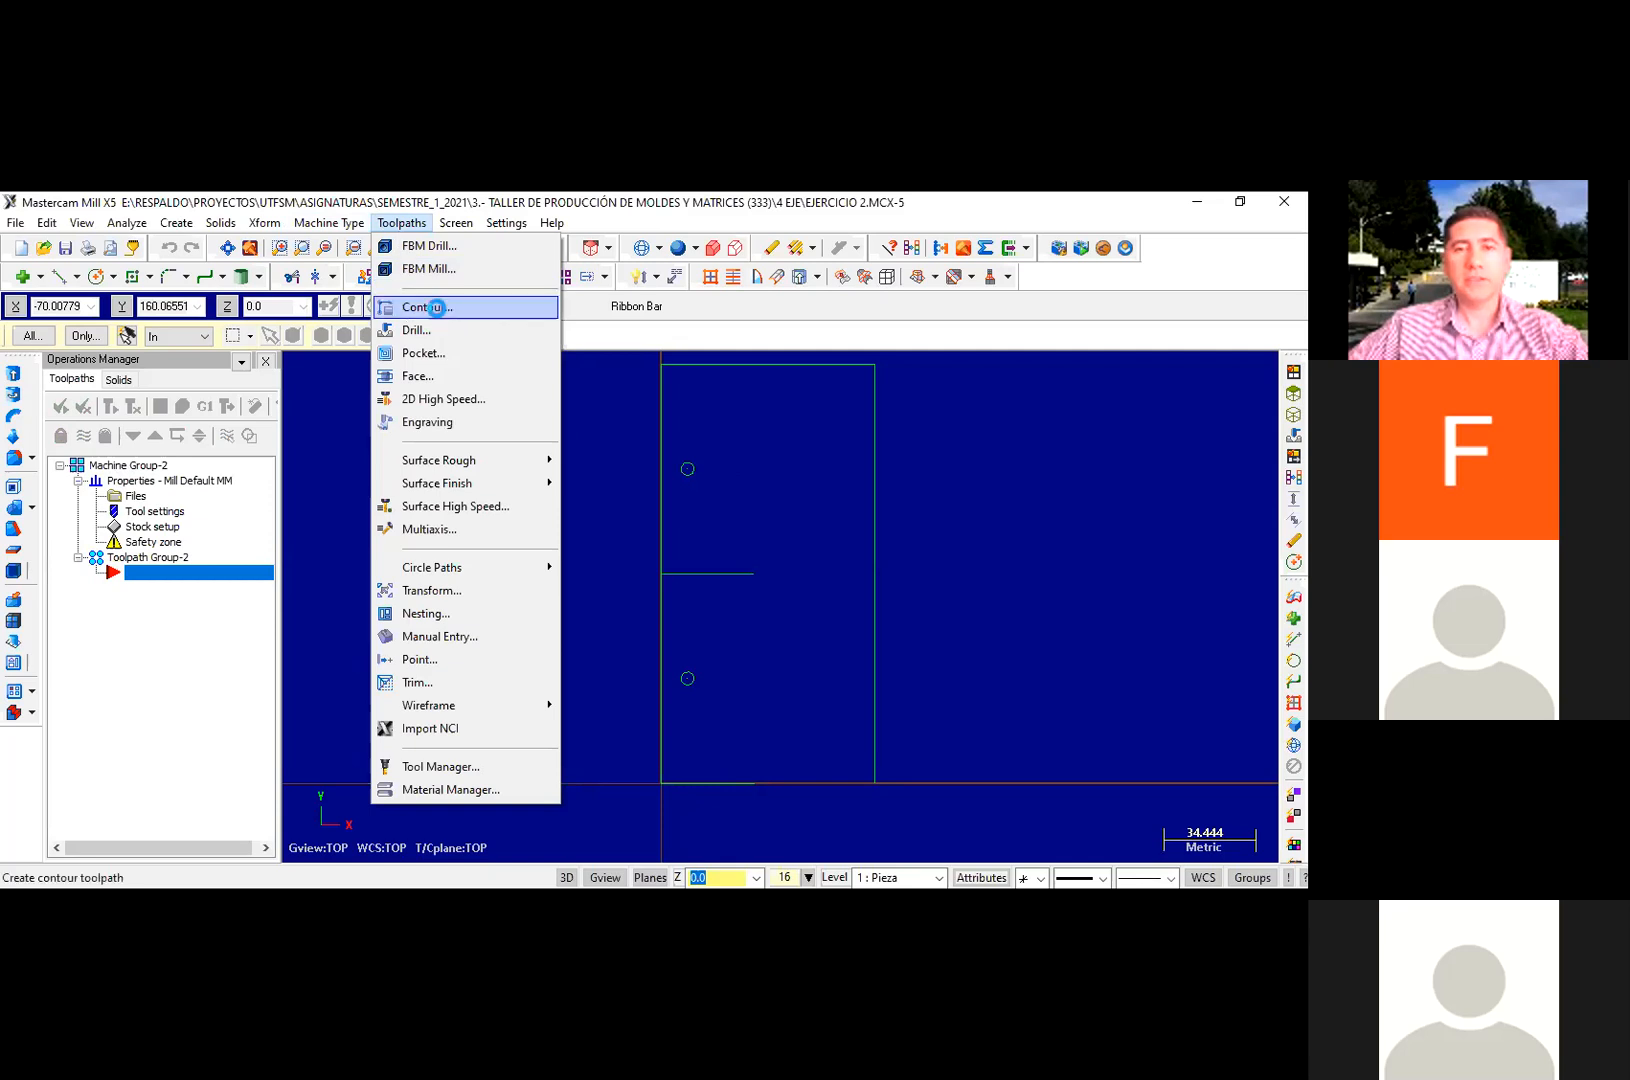
{"action": "left_click", "coordinate": [150, 463]}
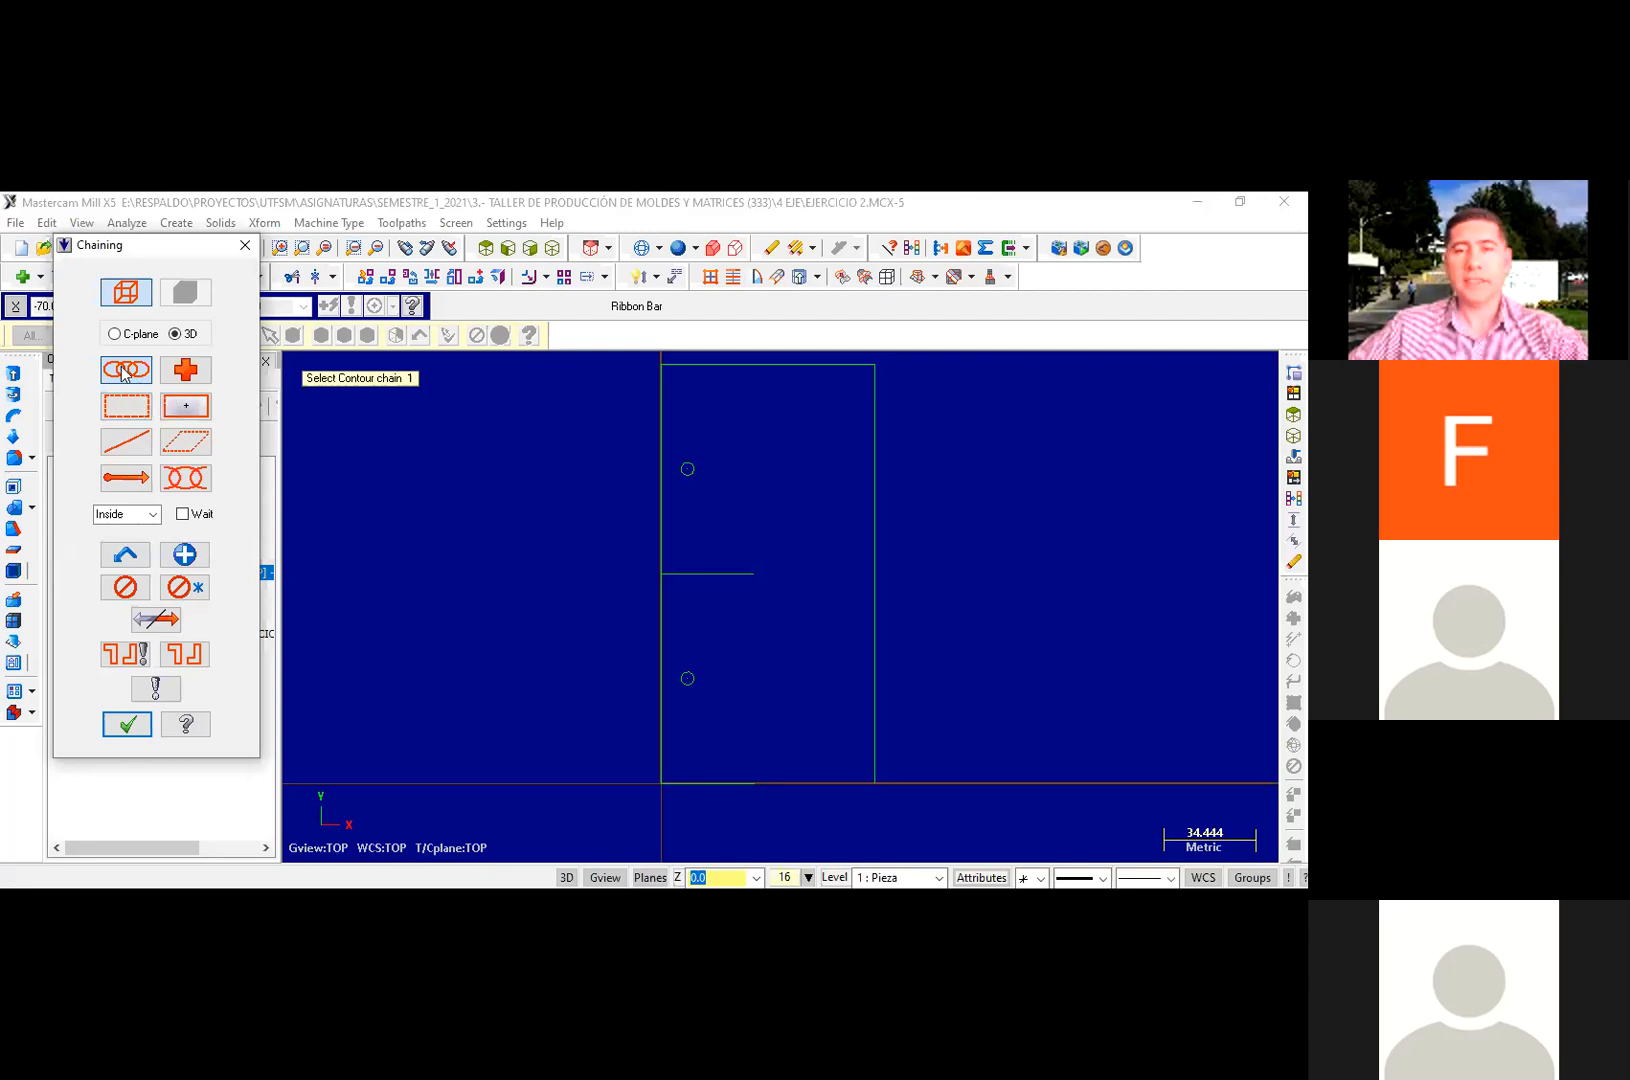
{"action": "left_click", "coordinate": [114, 452]}
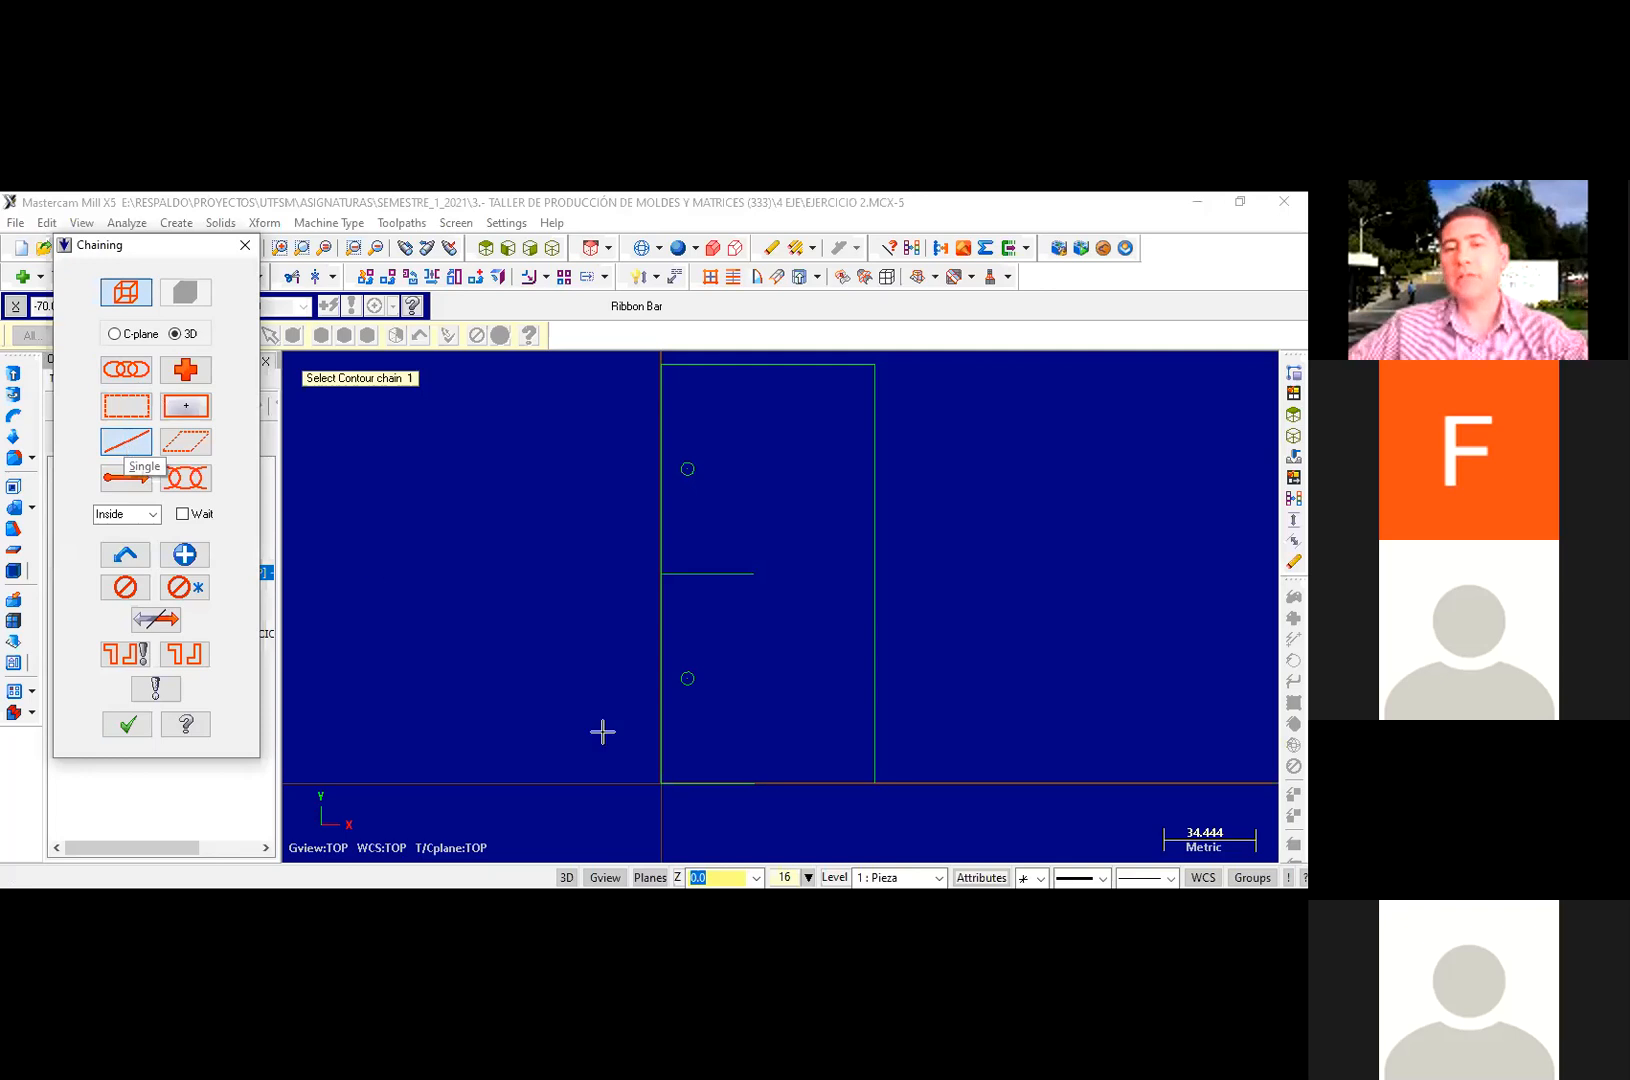
{"action": "left_click", "coordinate": [670, 784]}
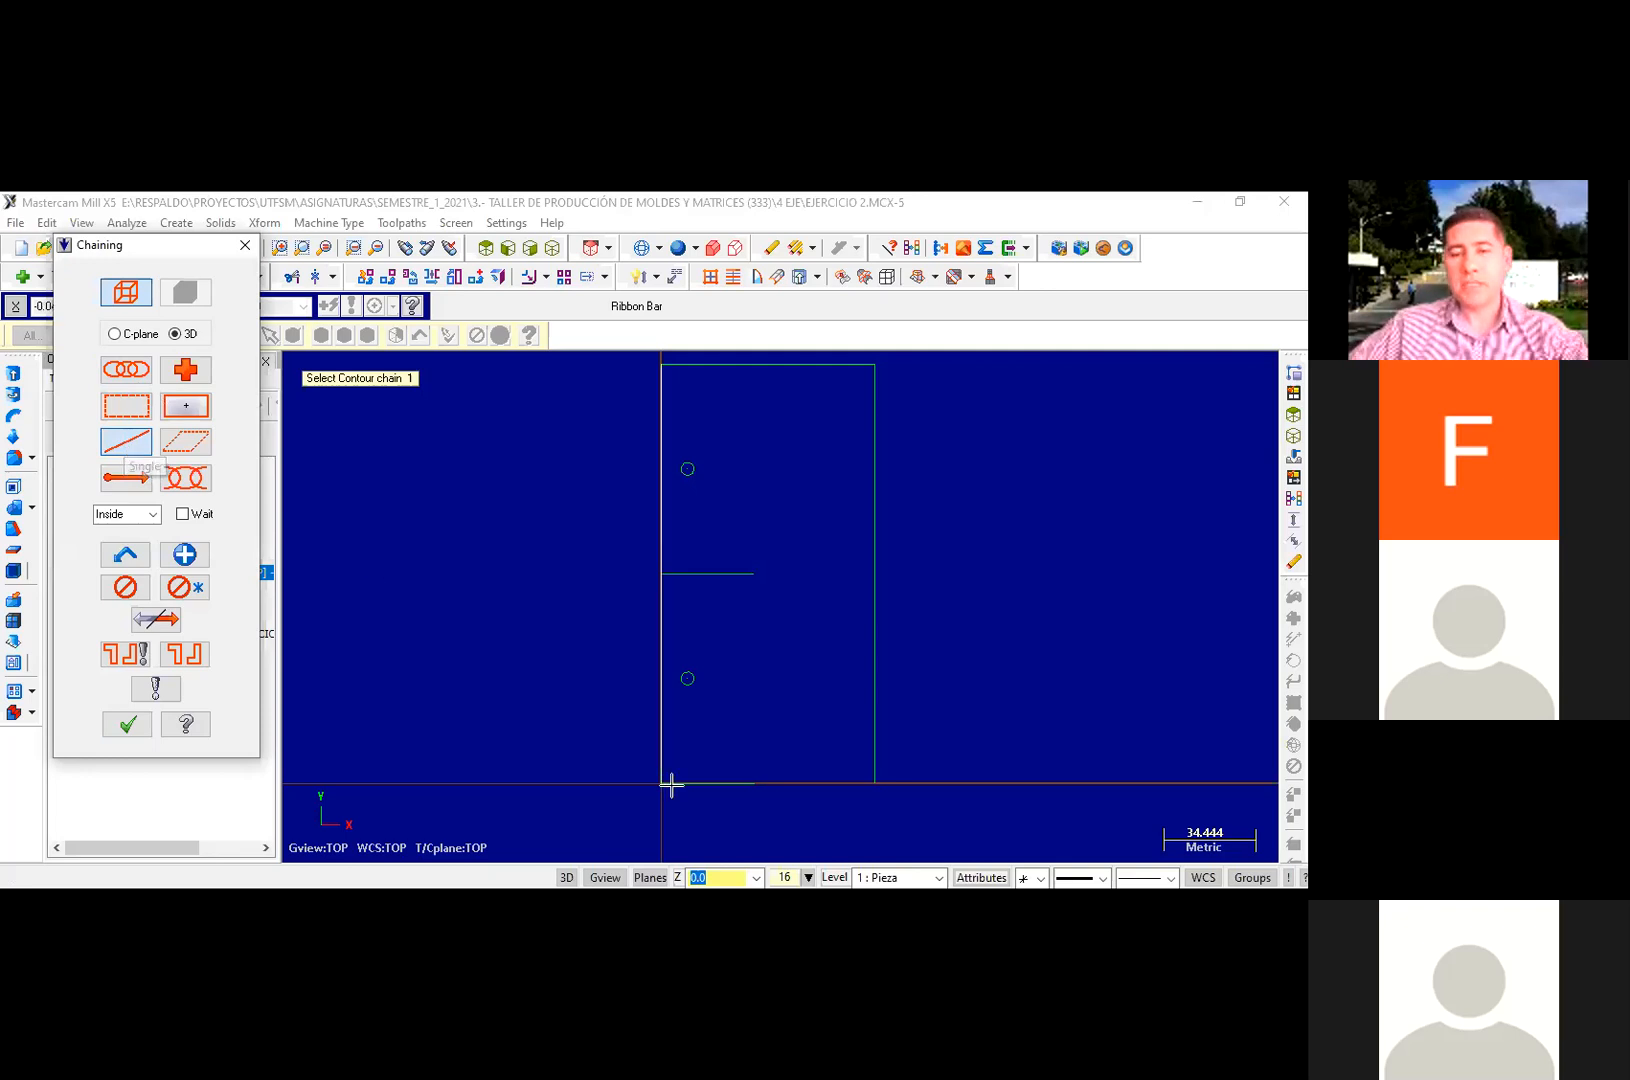
{"action": "left_click", "coordinate": [604, 786]}
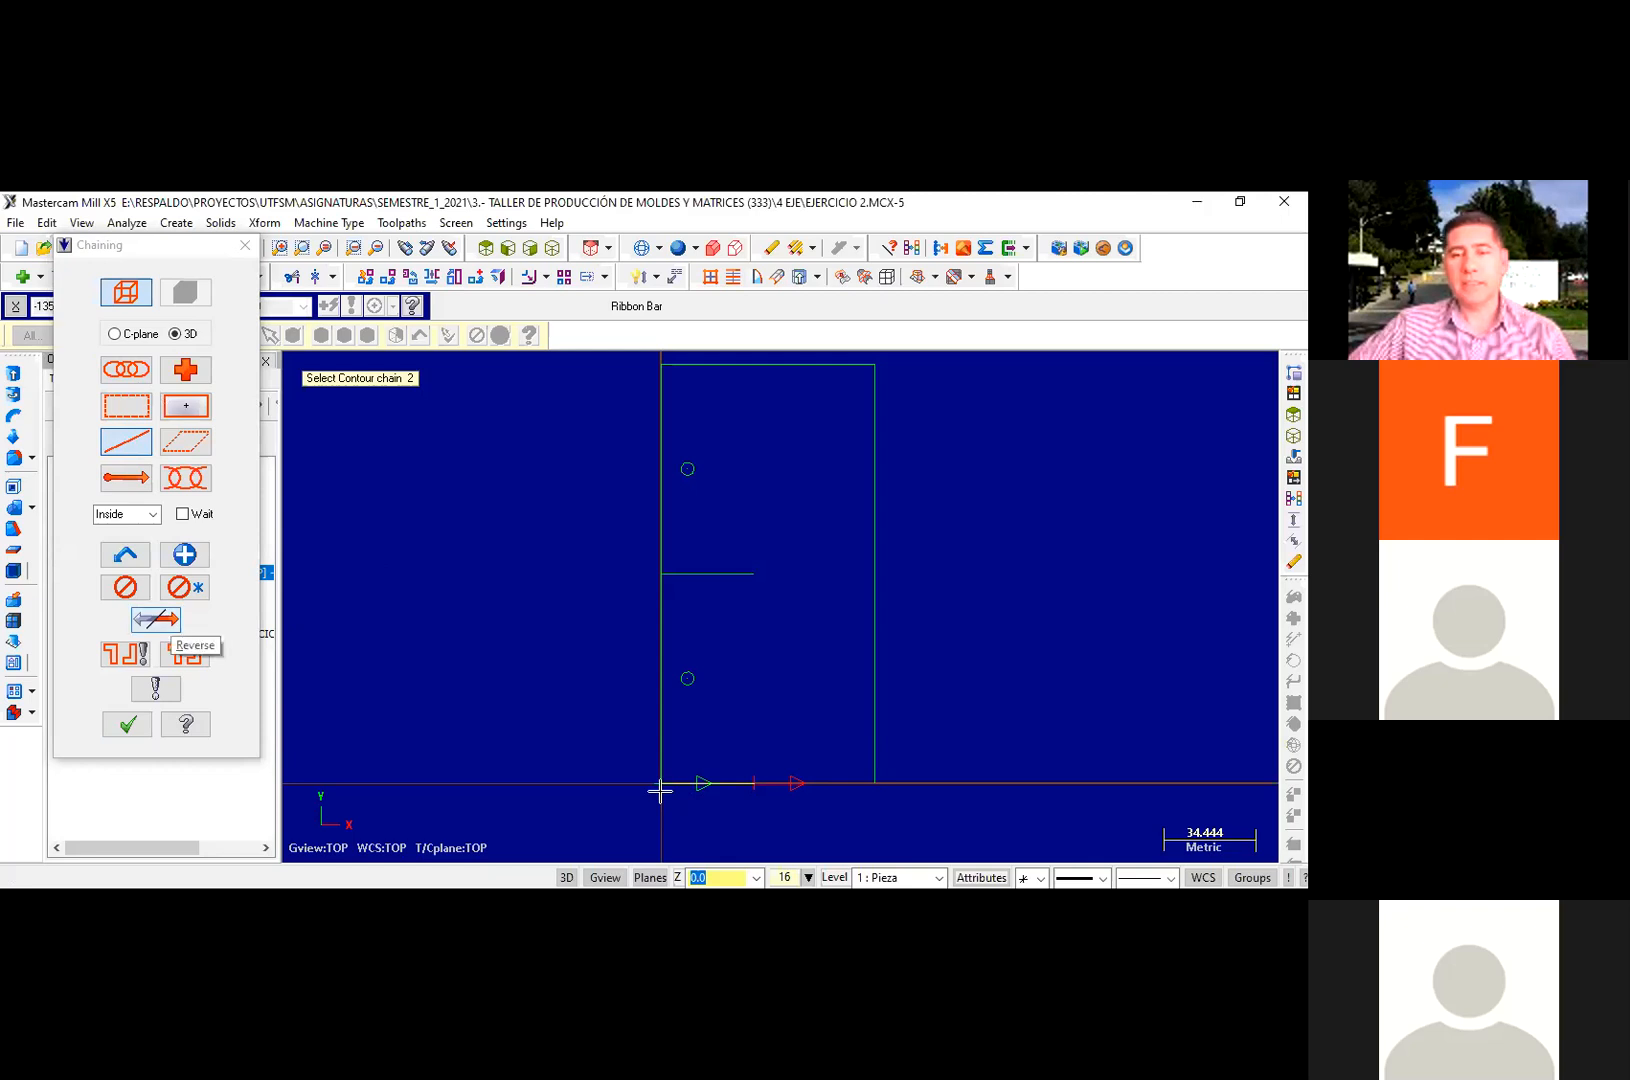
{"action": "left_click", "coordinate": [155, 619]}
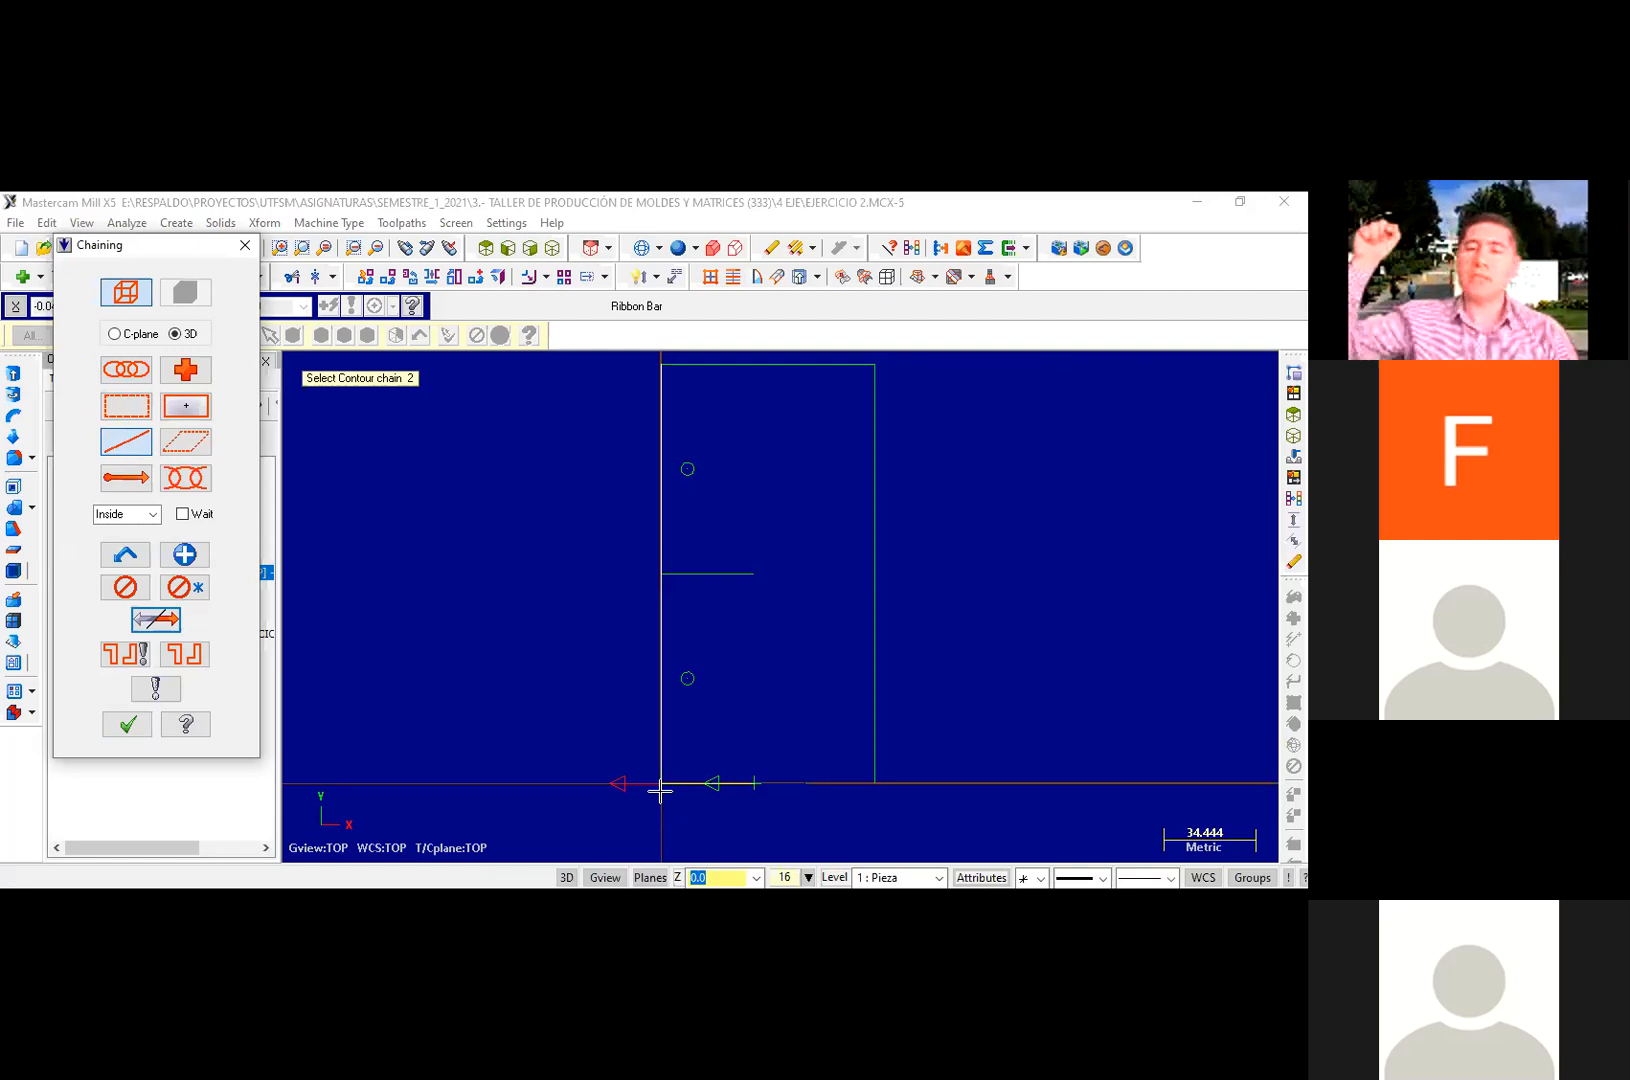
{"action": "left_click", "coordinate": [172, 619]}
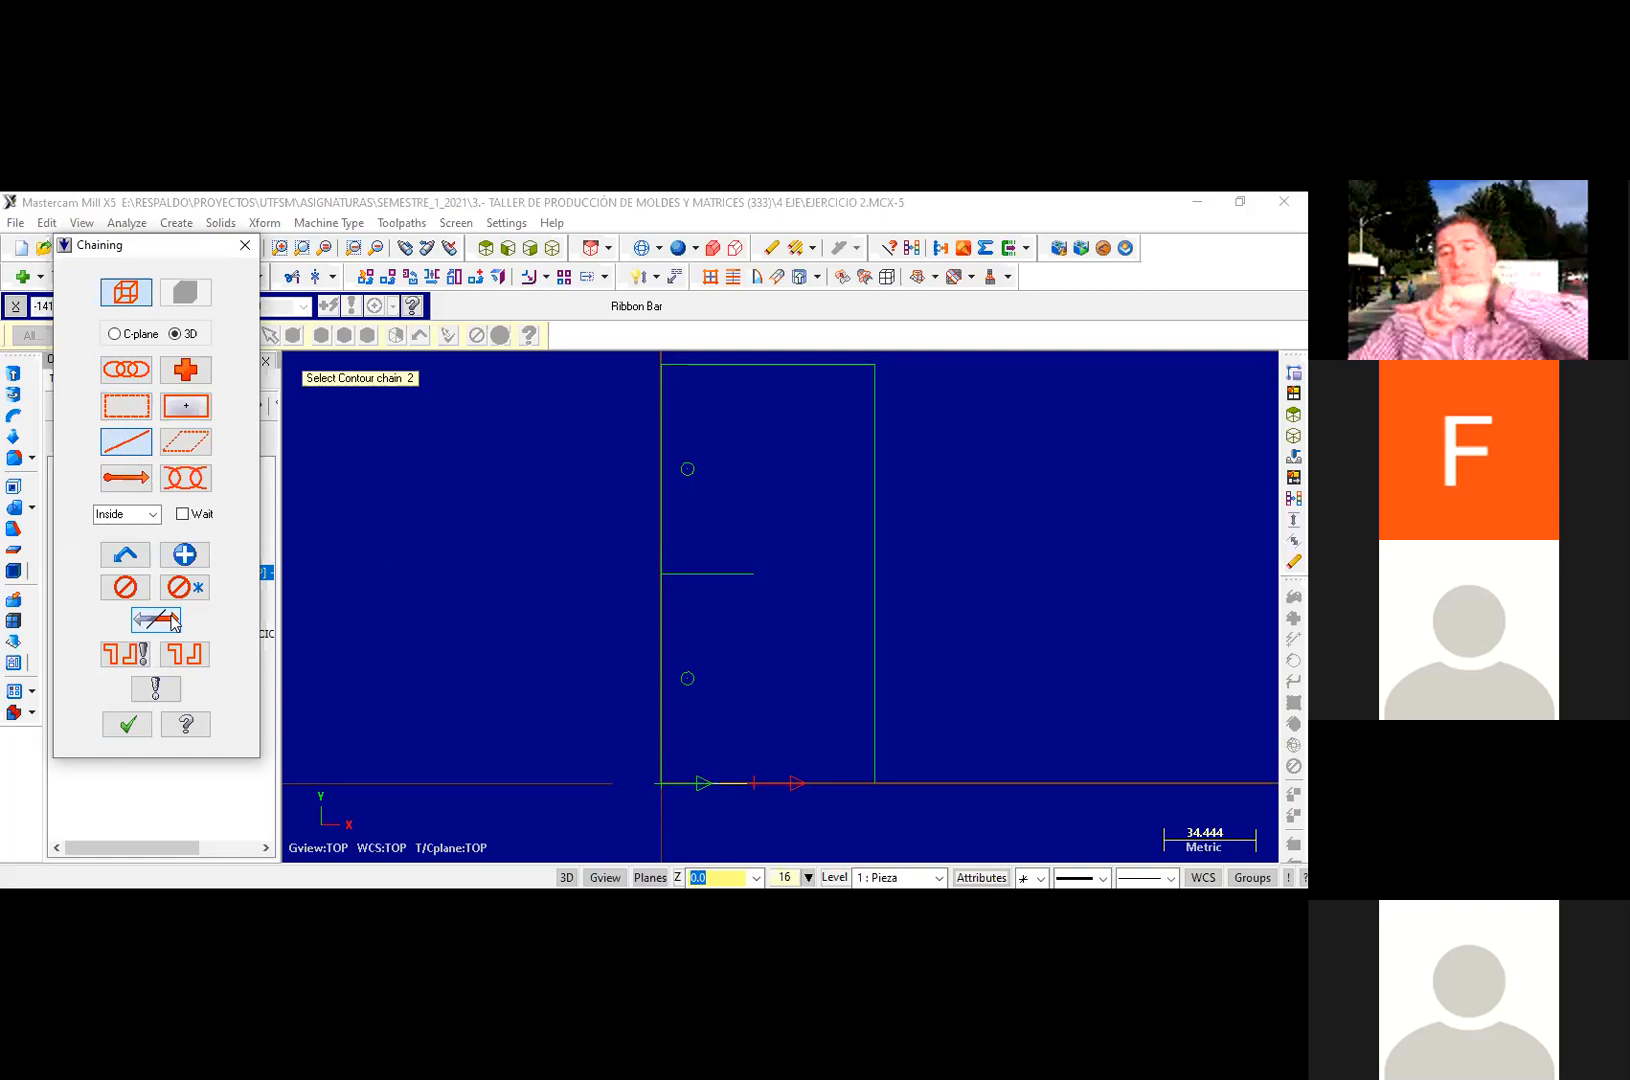
{"action": "left_click", "coordinate": [681, 572]}
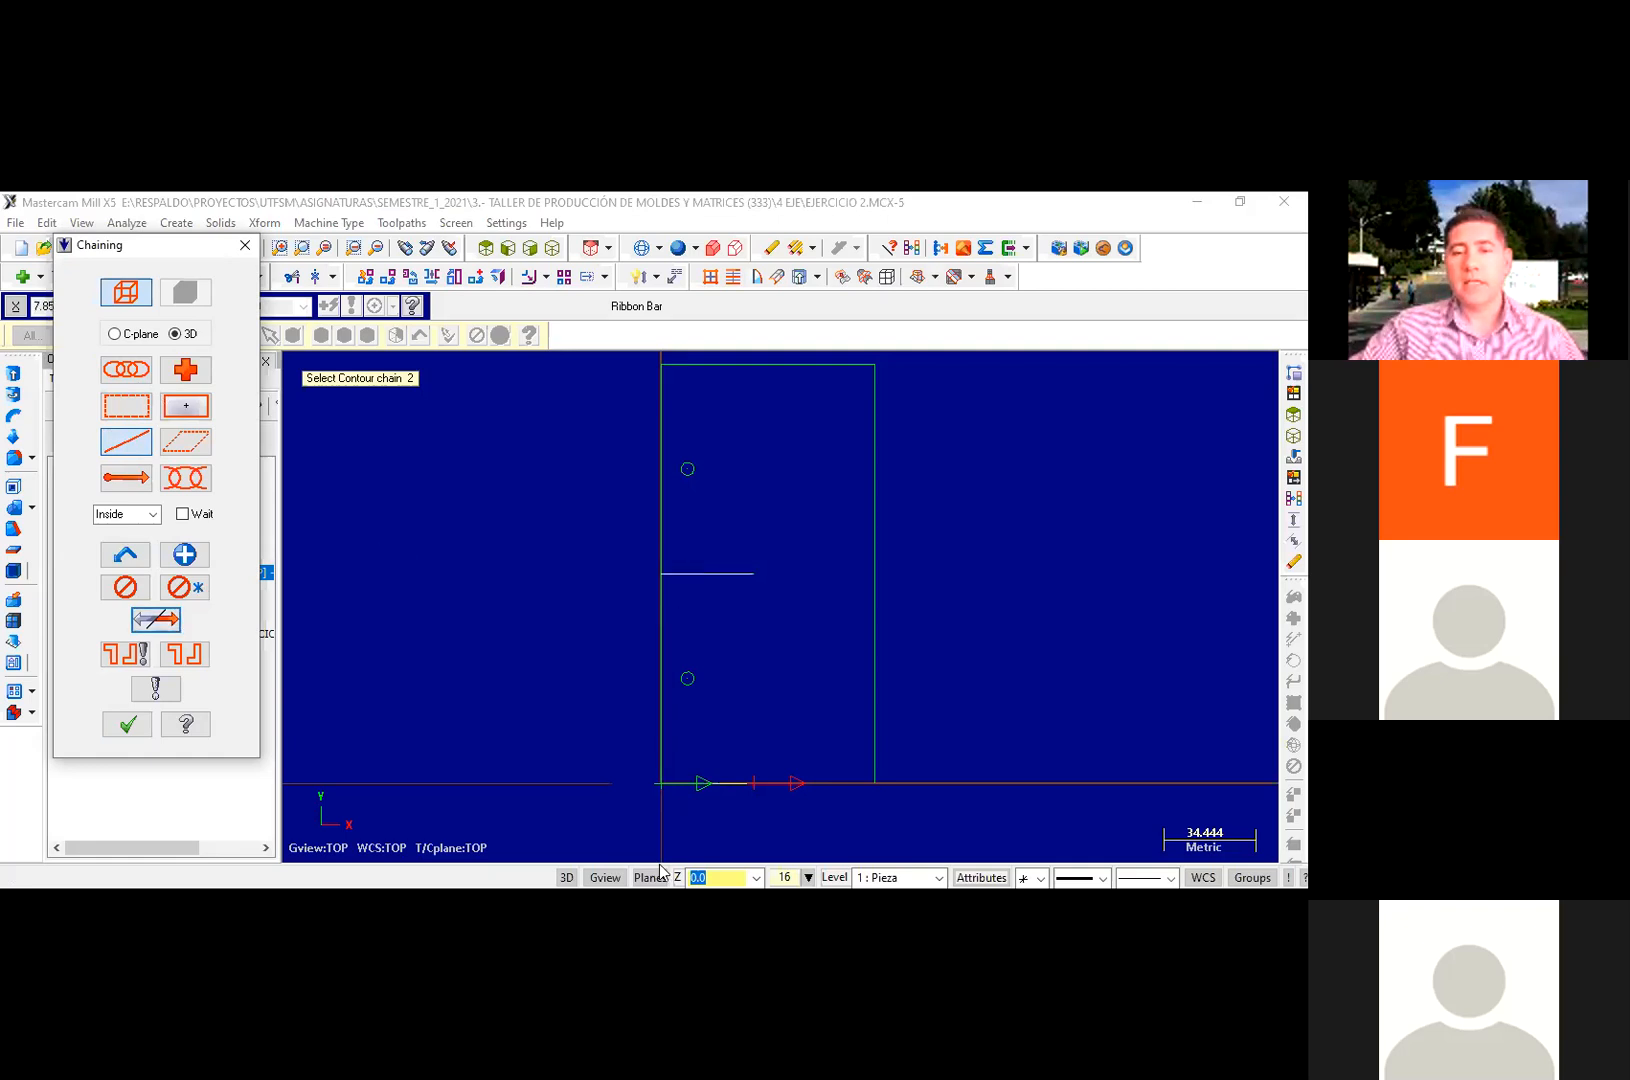
{"action": "left_click", "coordinate": [126, 724]}
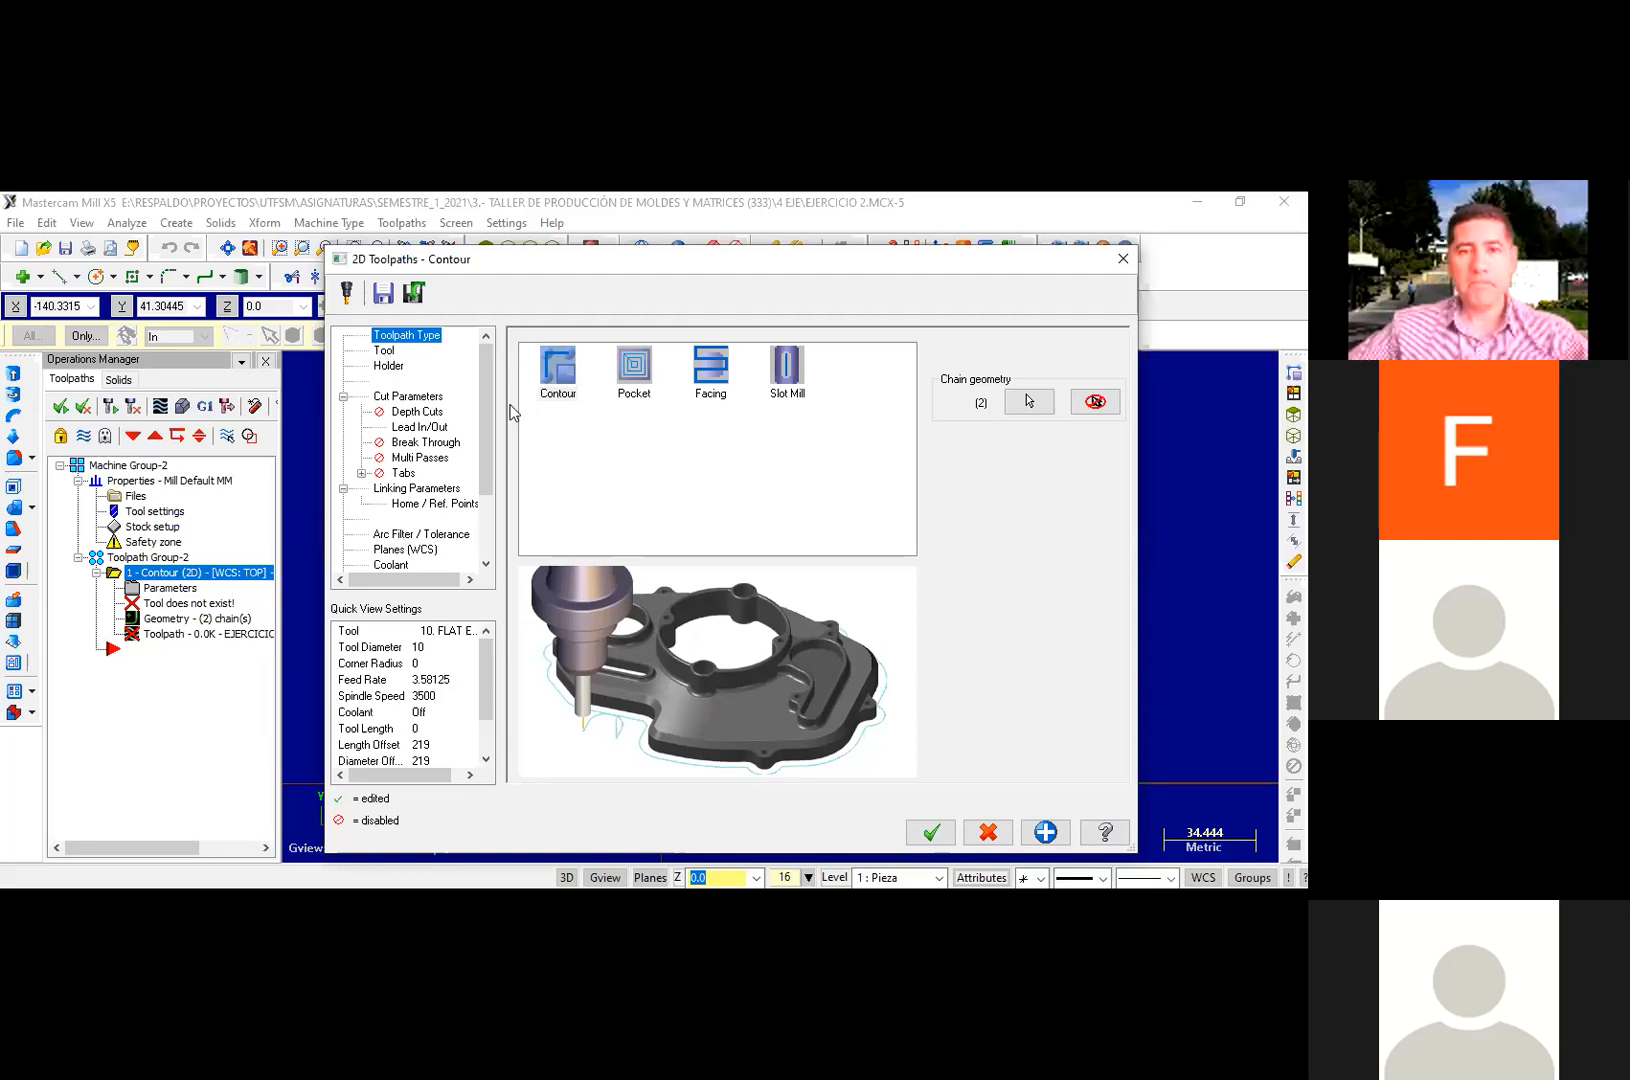
Step: Create a new flat end mill as tool 4 for the contour operation
{"action": "left_click", "coordinate": [384, 351]}
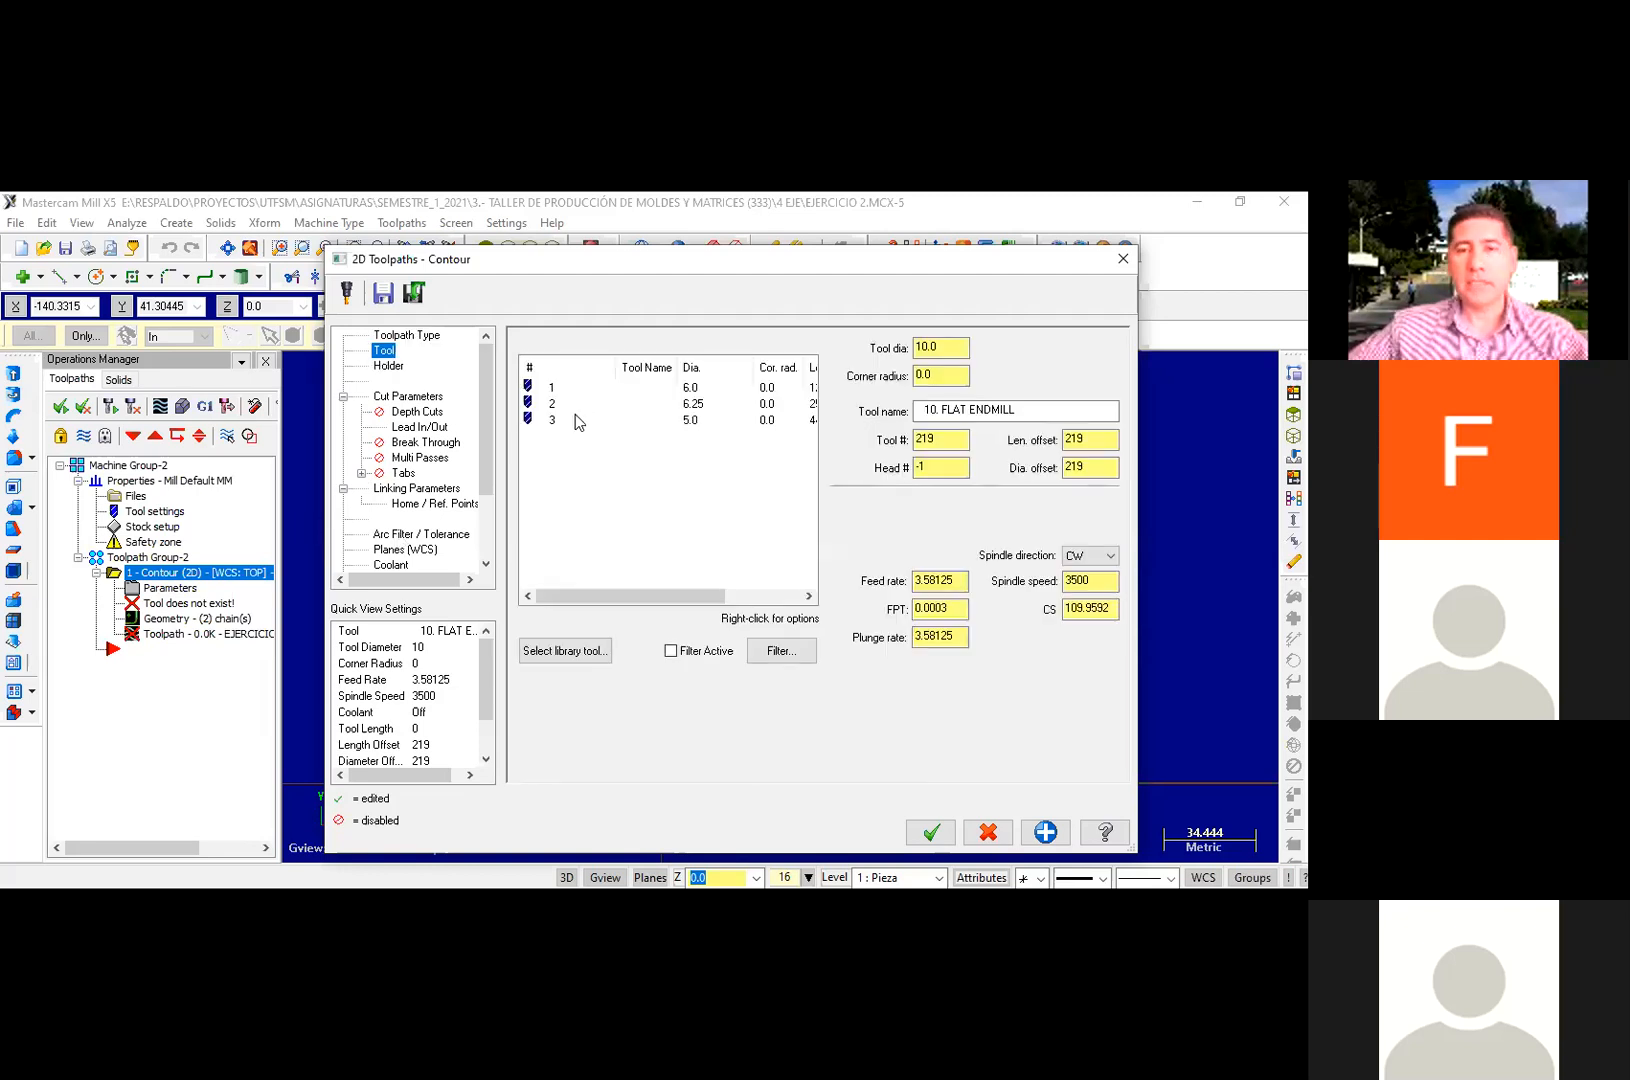
{"action": "right_click", "coordinate": [566, 468]}
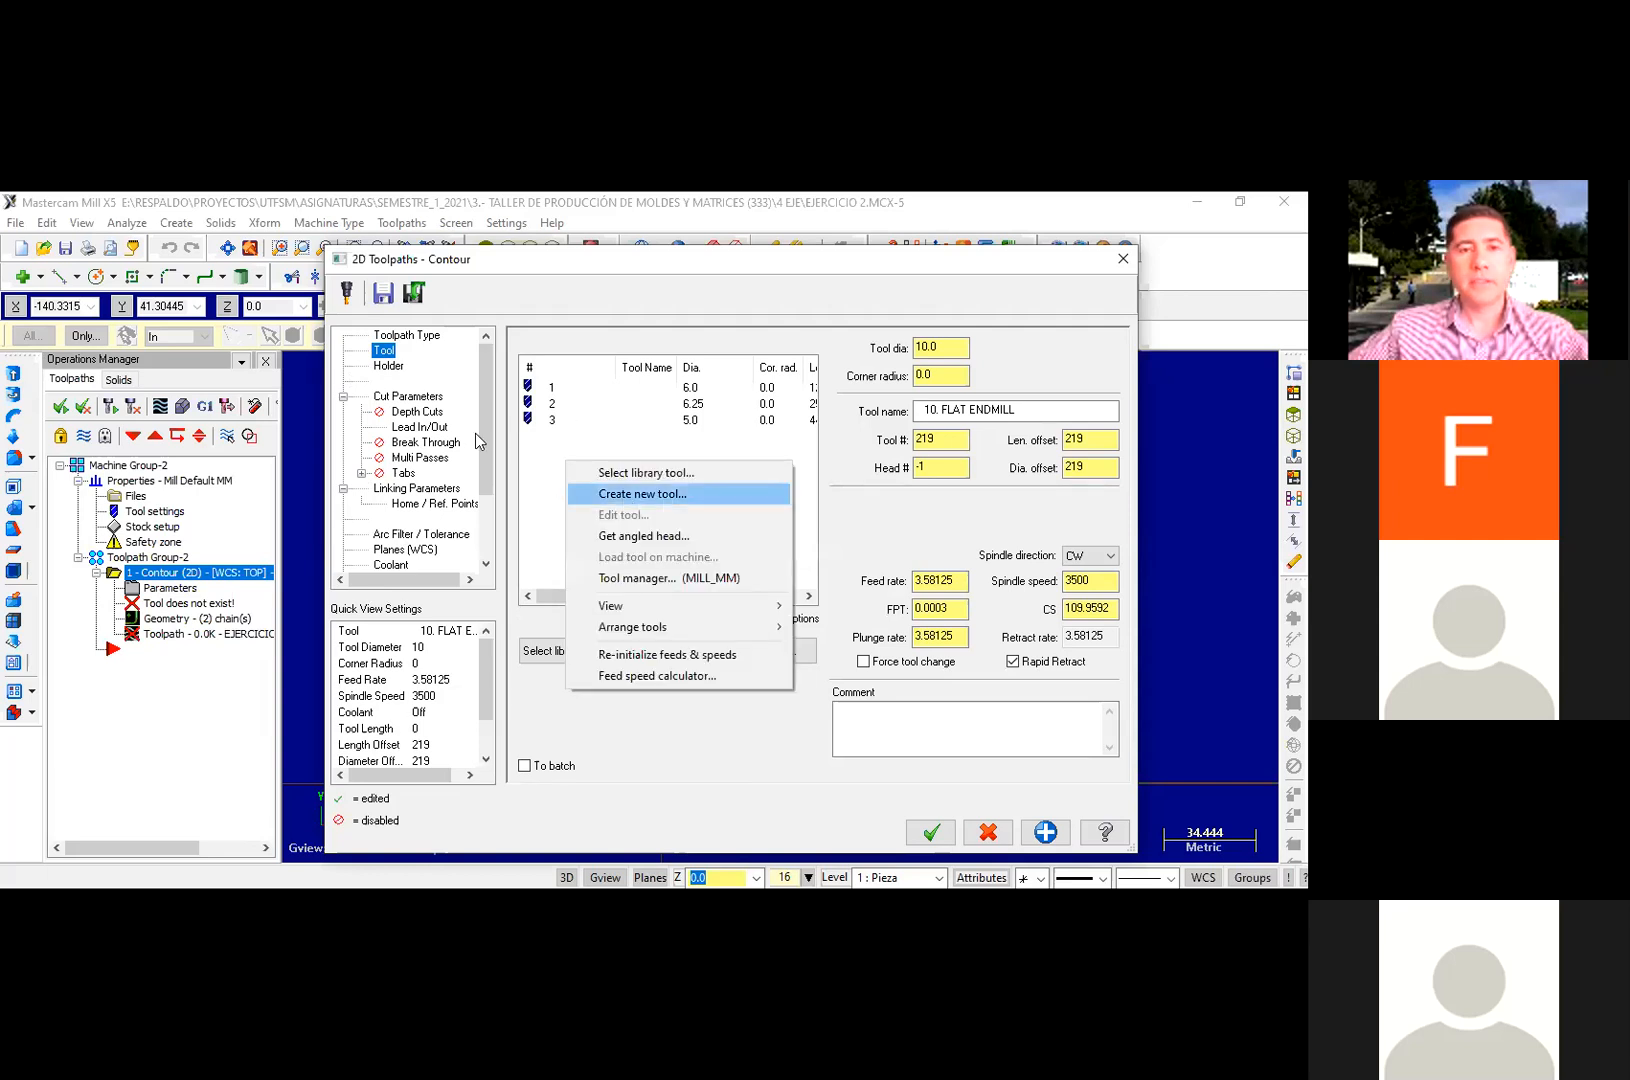
{"action": "key", "text": "Return"}
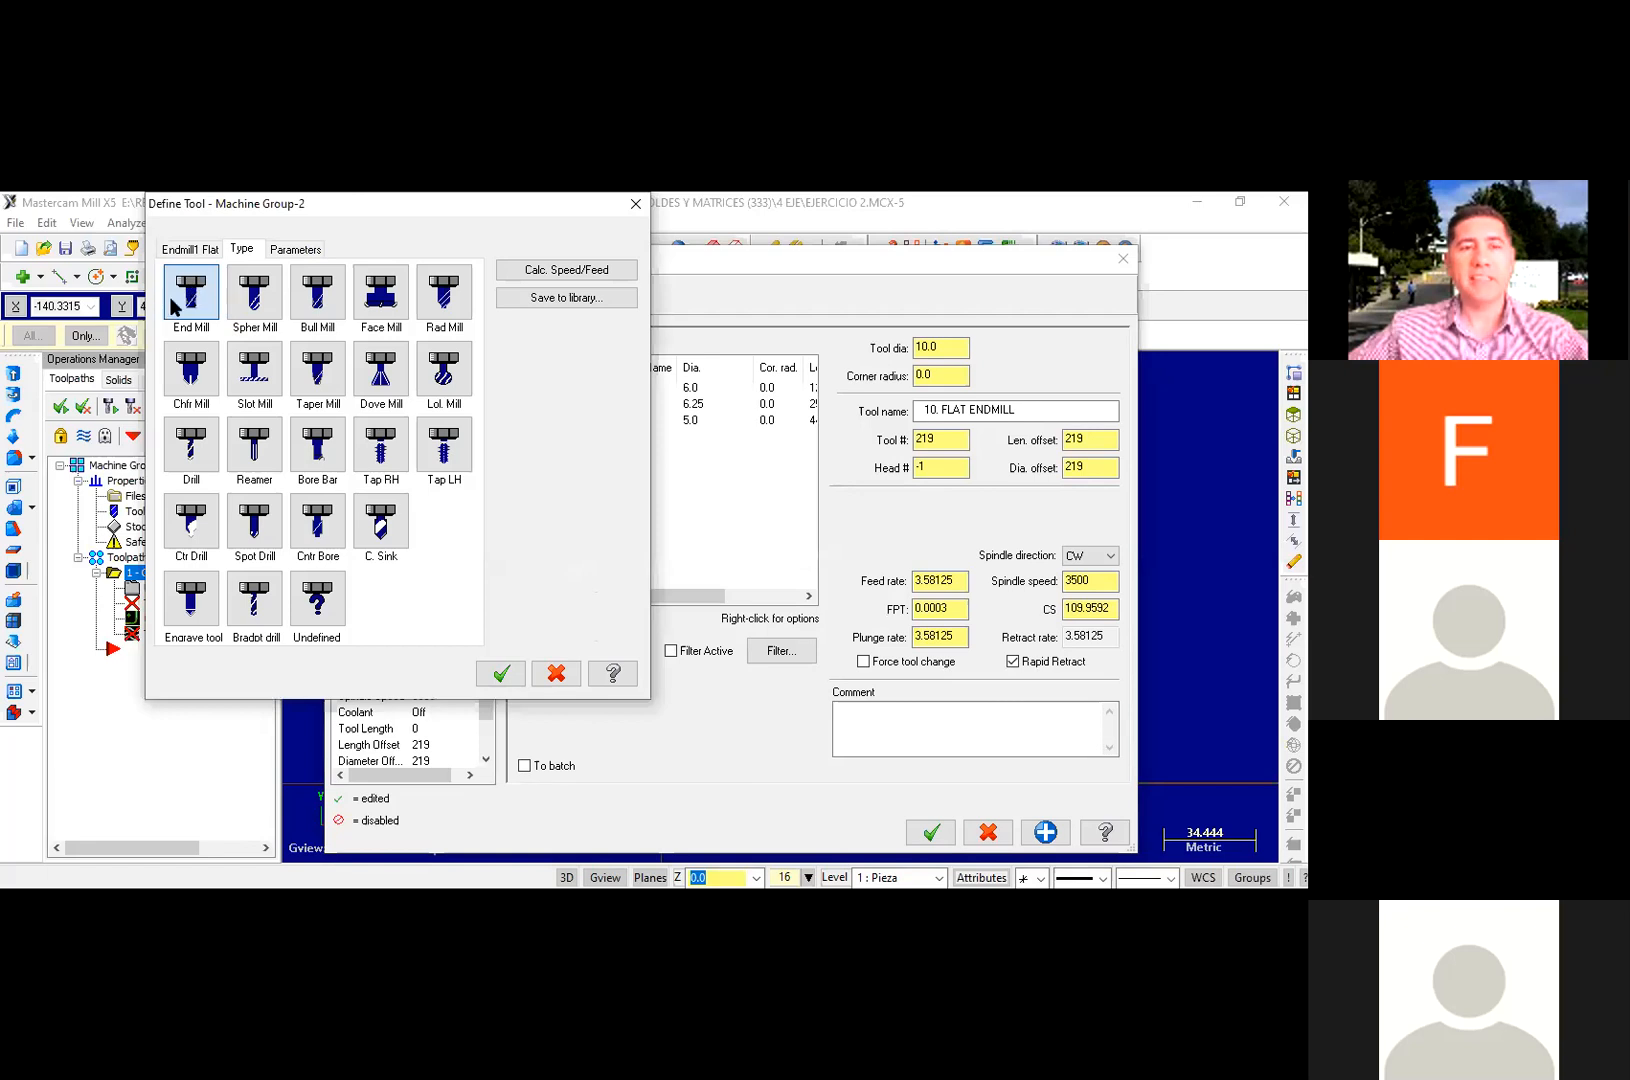
{"action": "left_click", "coordinate": [488, 678]}
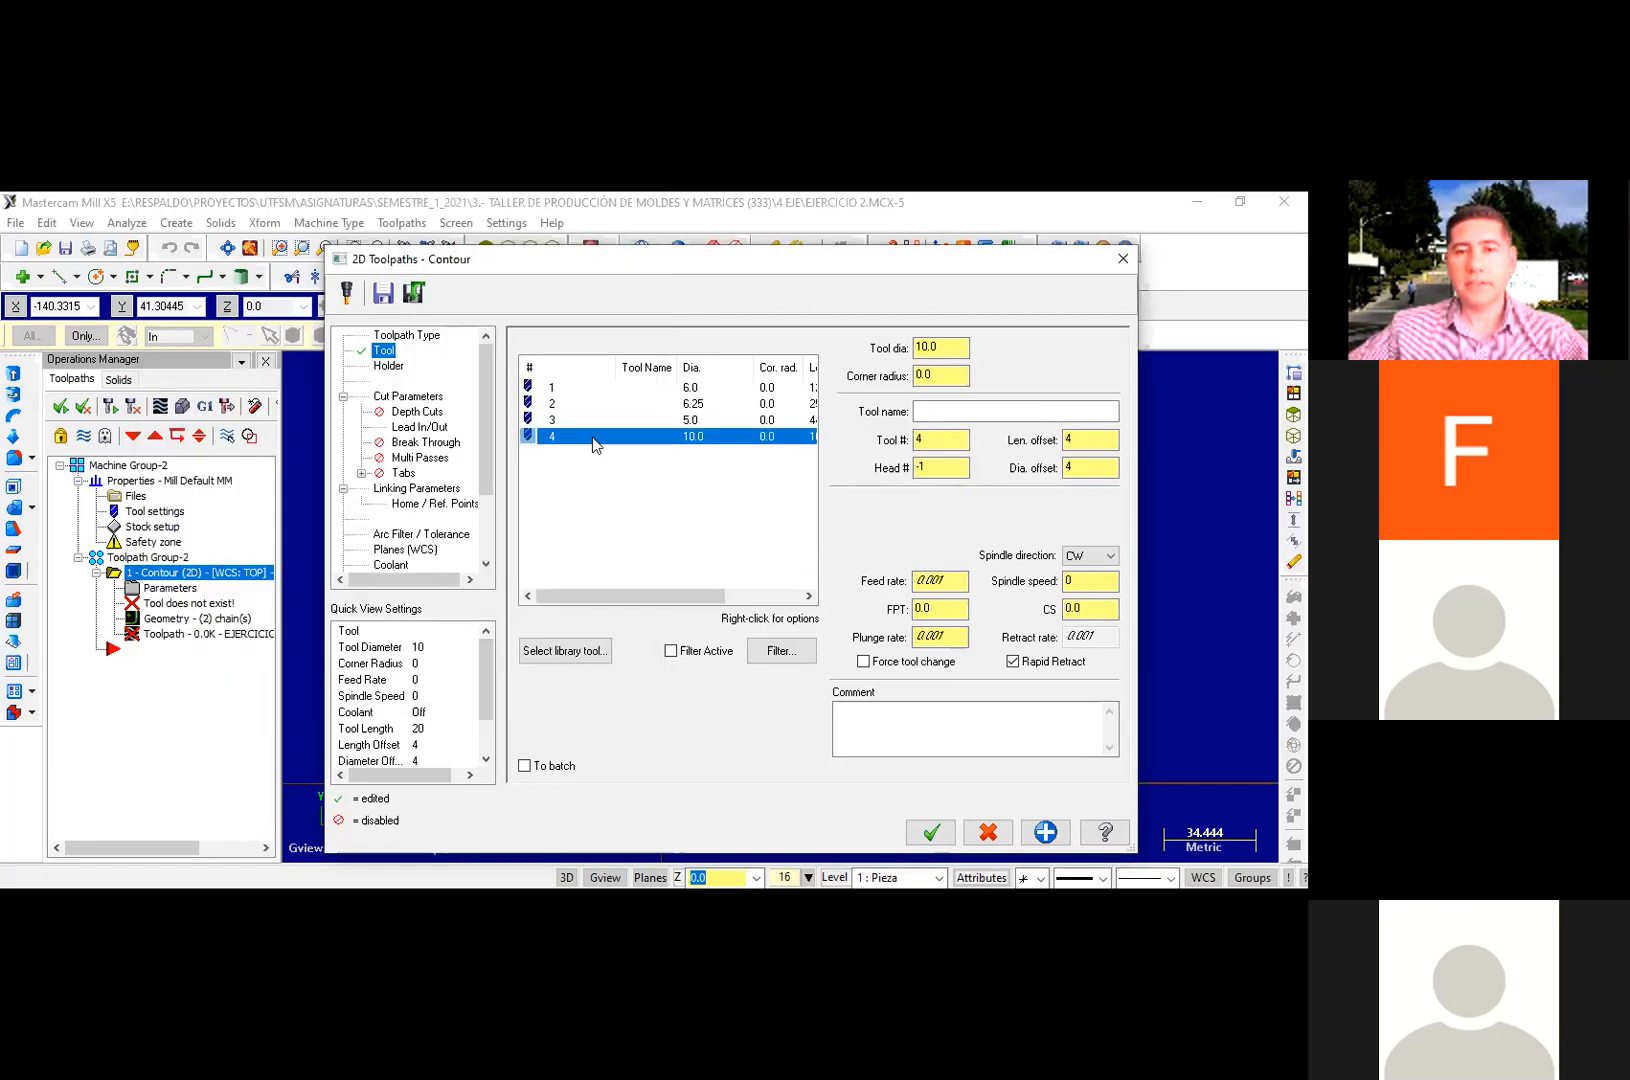
Step: Edit tool 4 and set both its cutting diameter and its shank diameter to 6 mm
{"action": "double_click", "coordinate": [693, 440]}
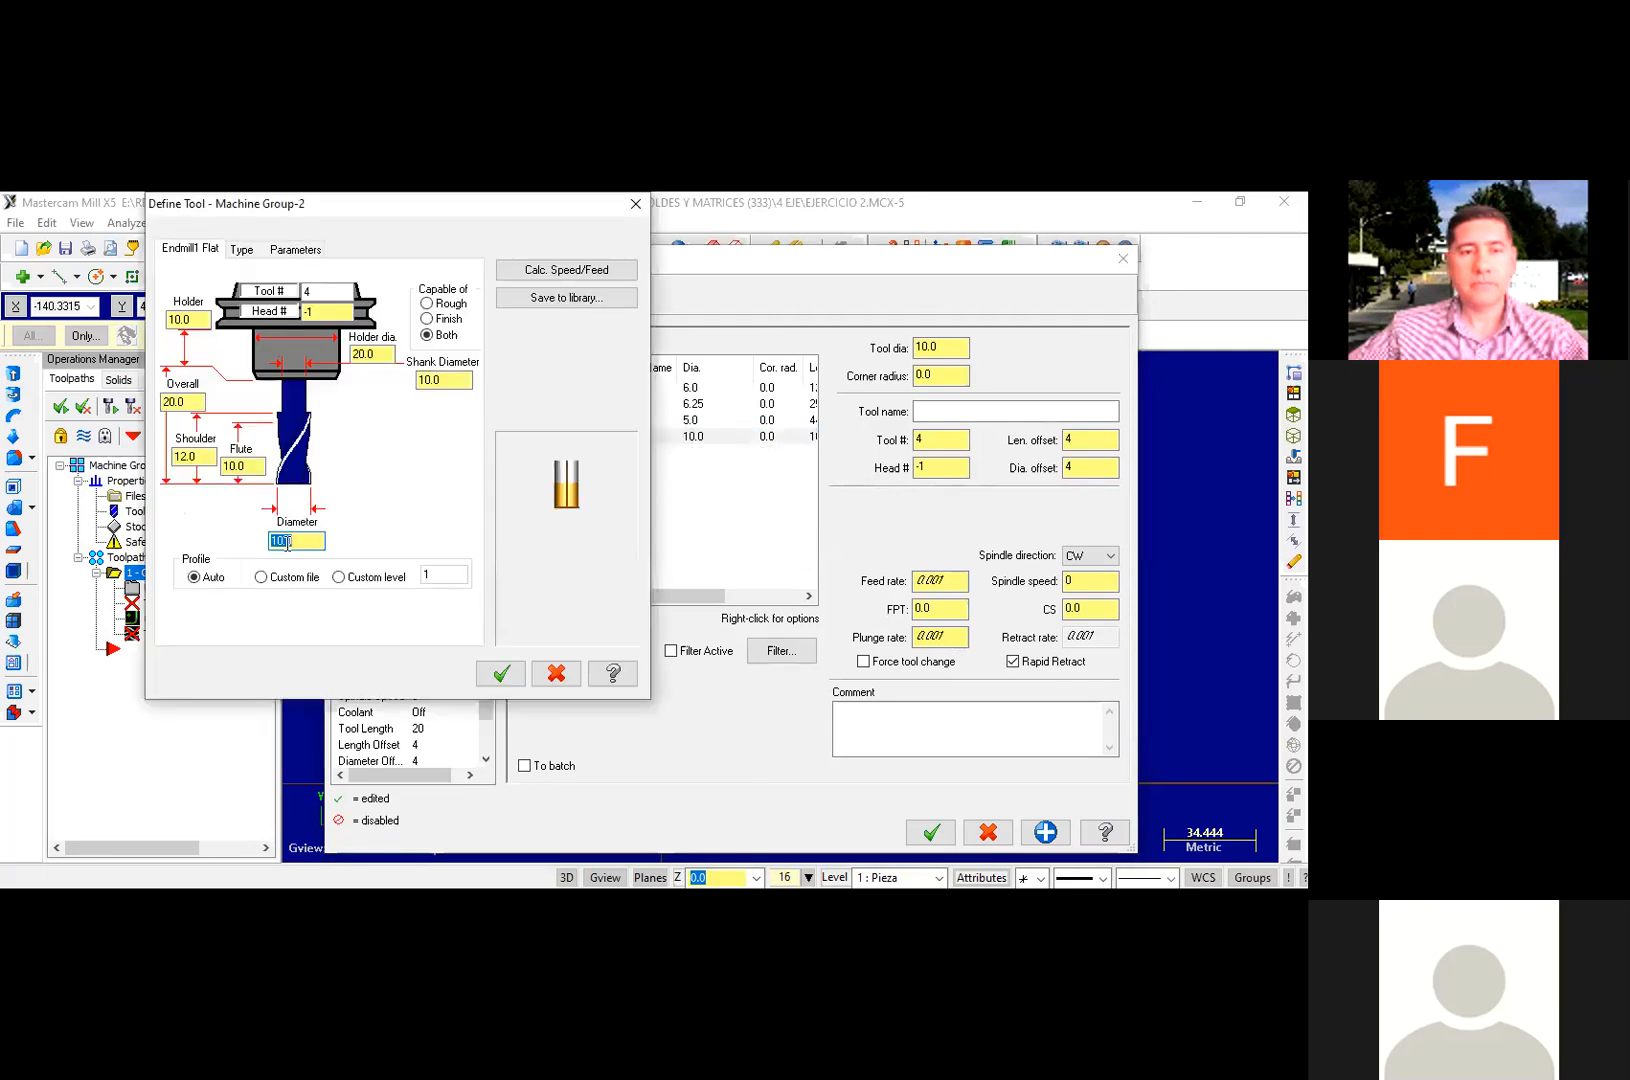
{"action": "type", "text": "6"}
{"action": "left_click", "coordinate": [184, 404]}
{"action": "left_click", "coordinate": [206, 457]}
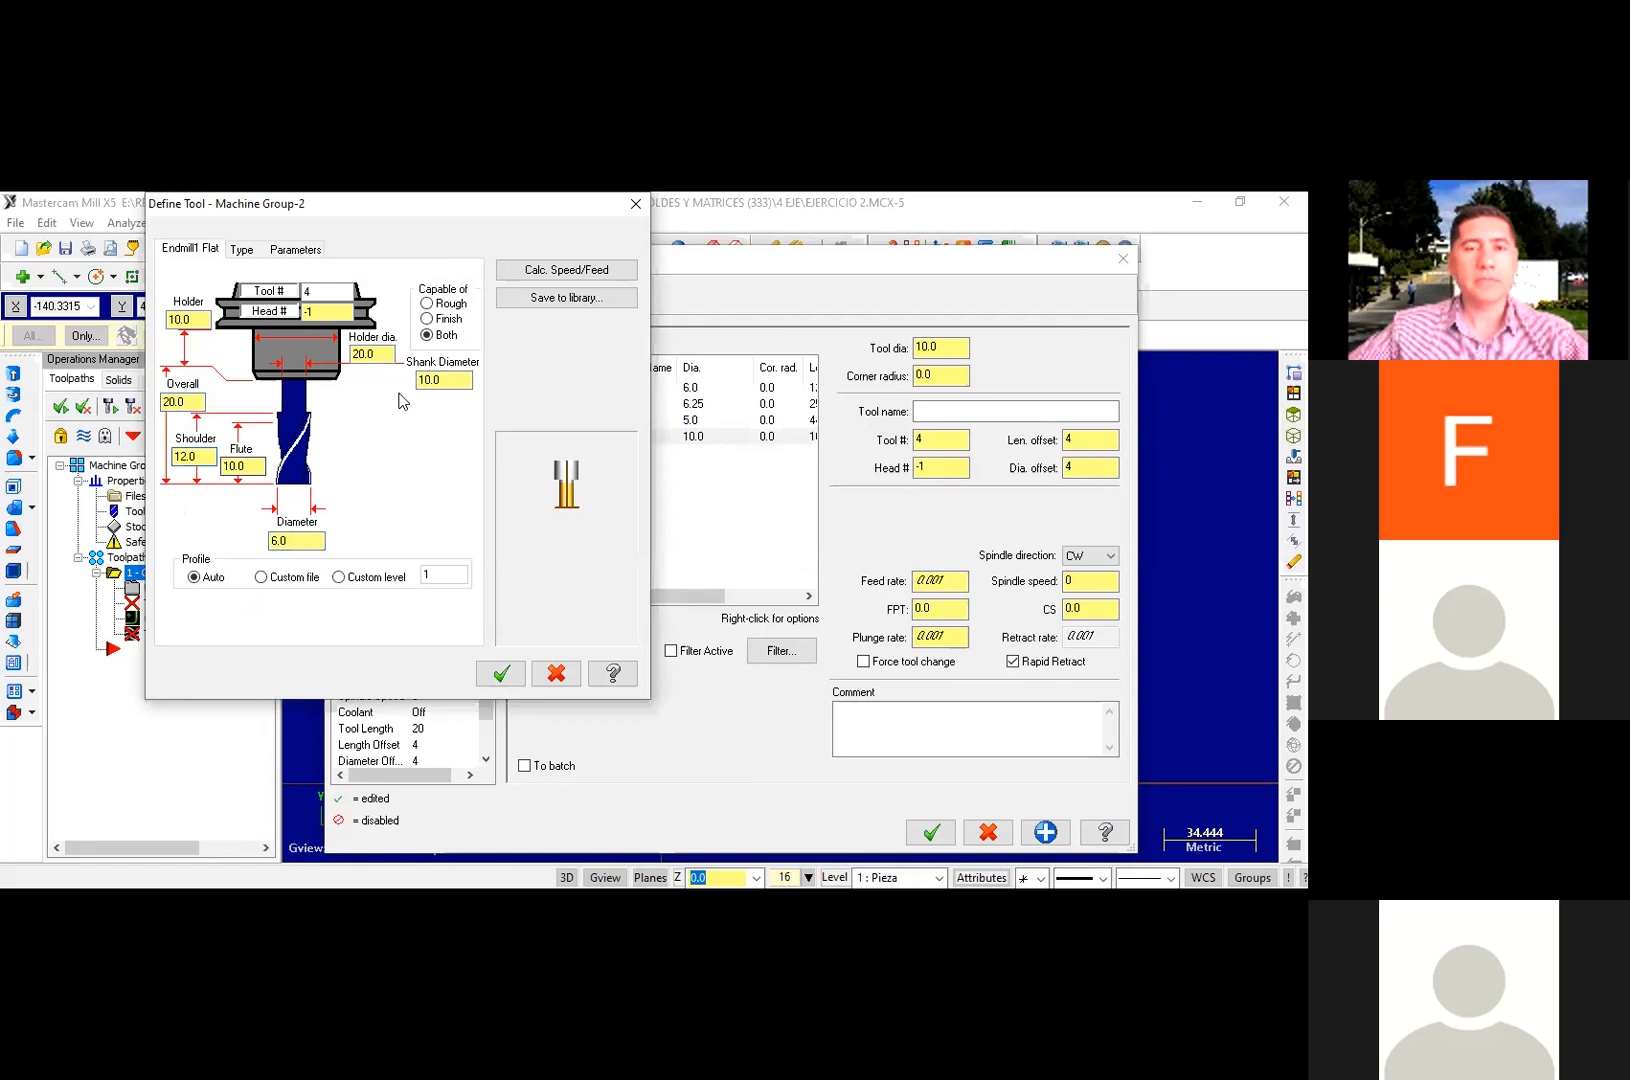
{"action": "left_click_drag", "start_coordinate": [310, 381], "coordinate": [215, 364]}
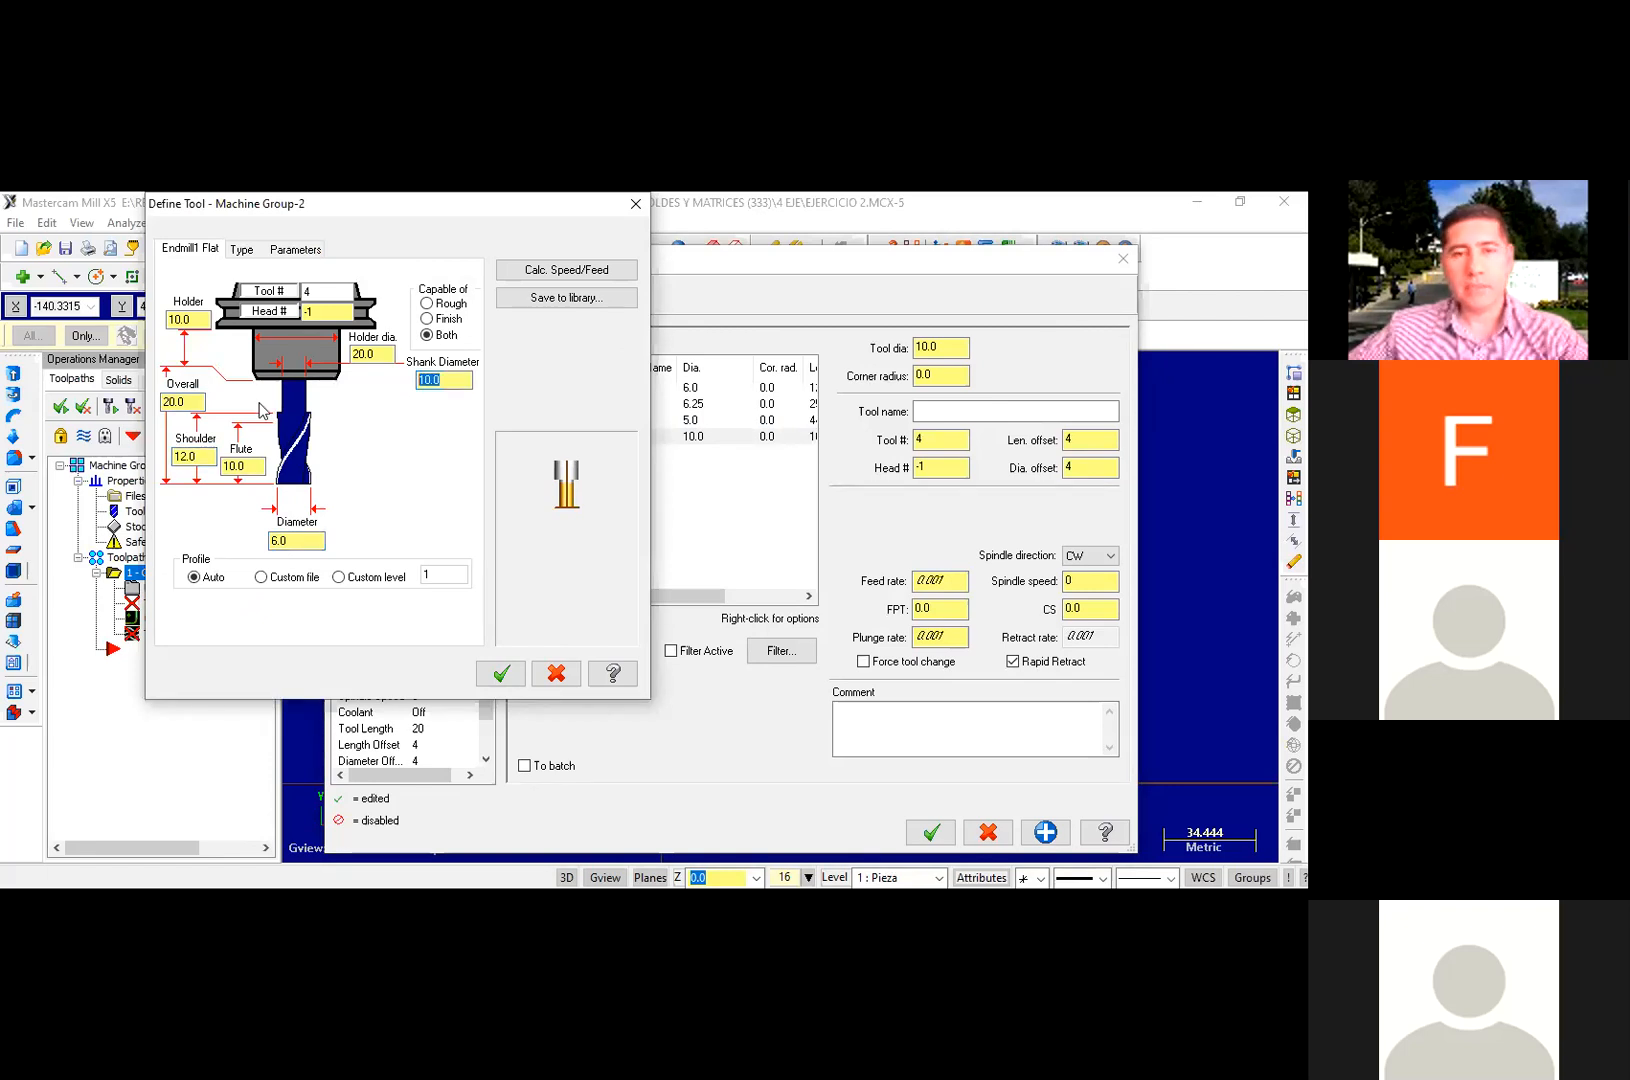
{"action": "type", "text": "6"}
{"action": "left_click", "coordinate": [308, 547]}
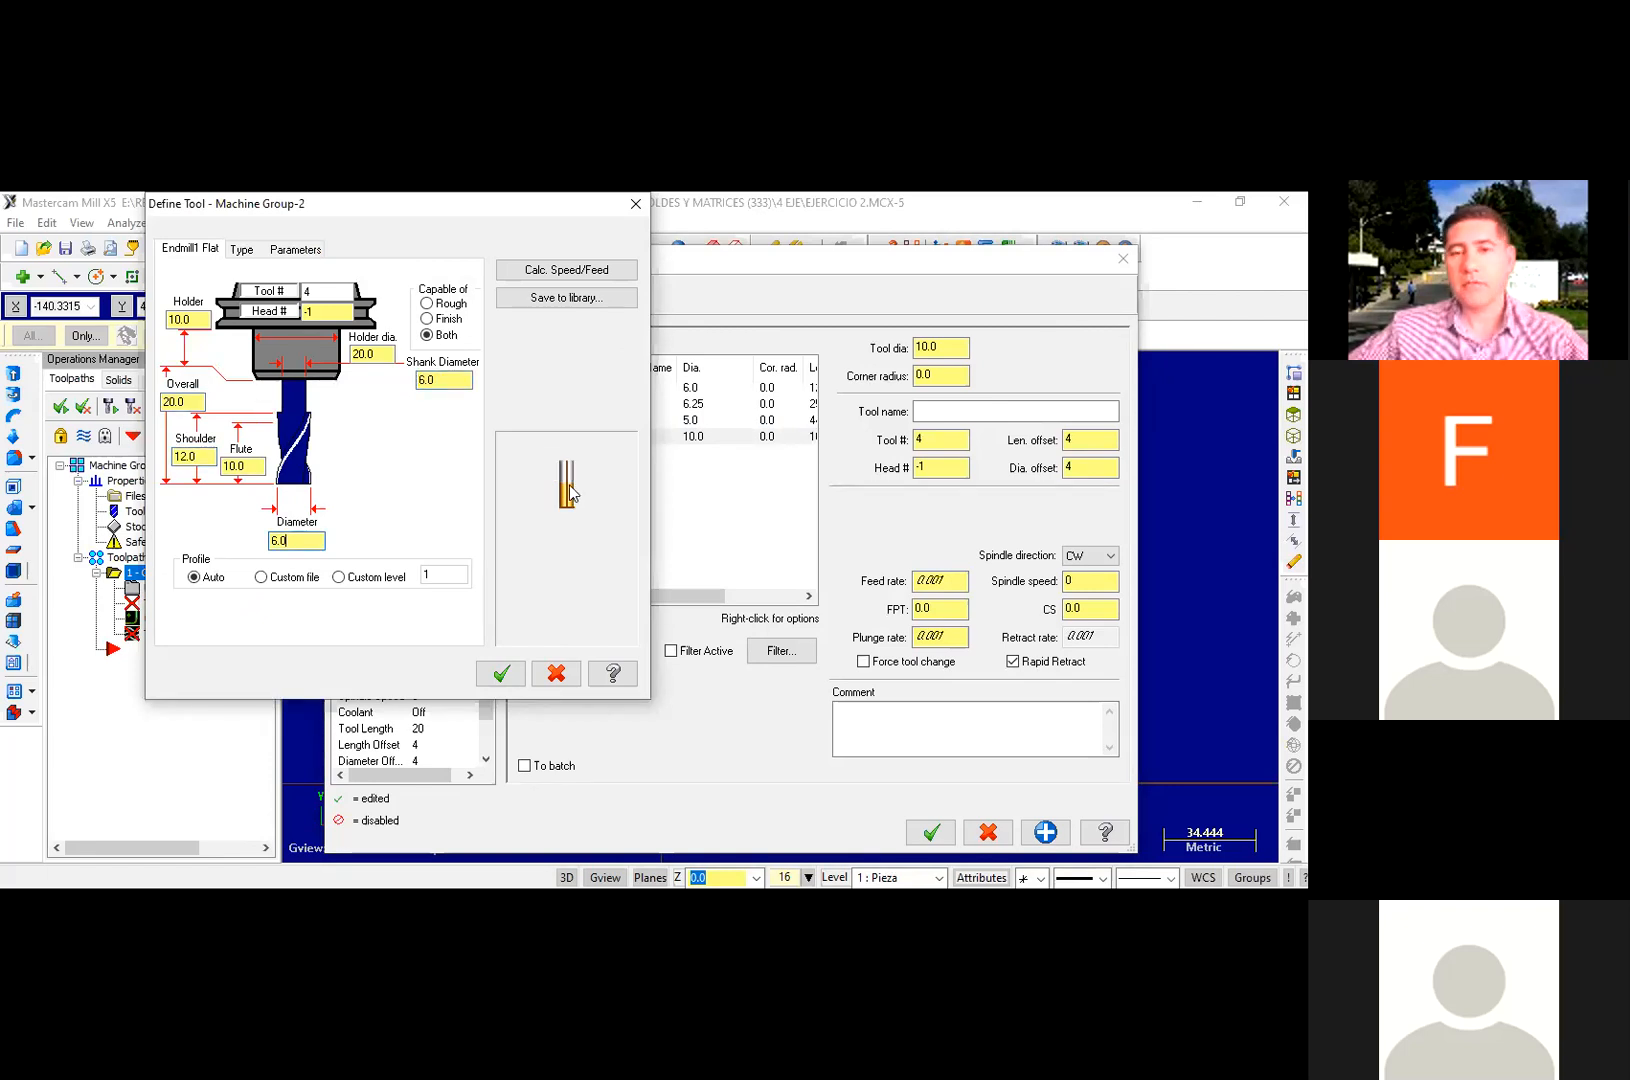
Step: Set the end mill's overall length to 40, shoulder length to 35 and flute length to 34, and accept the tool definition
{"action": "left_click_drag", "start_coordinate": [193, 402], "coordinate": [48, 395]}
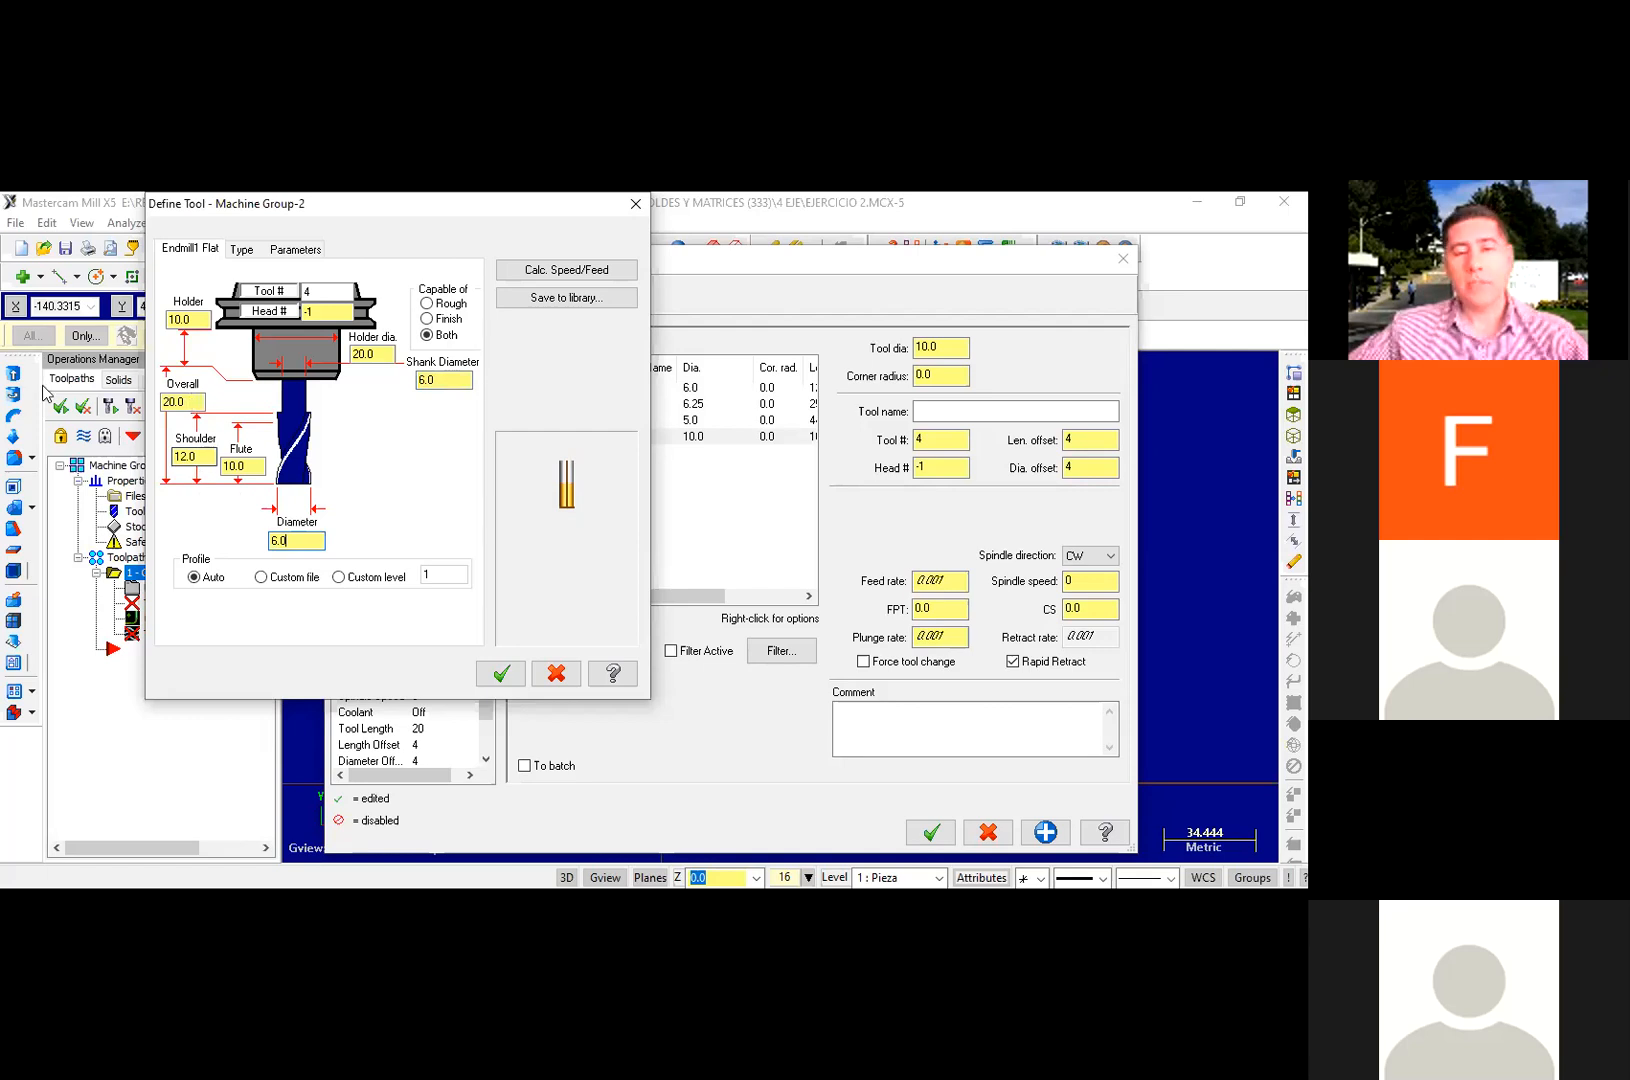
{"action": "type", "text": "5"}
{"action": "key", "text": "BackSpace"}
{"action": "type", "text": "40"}
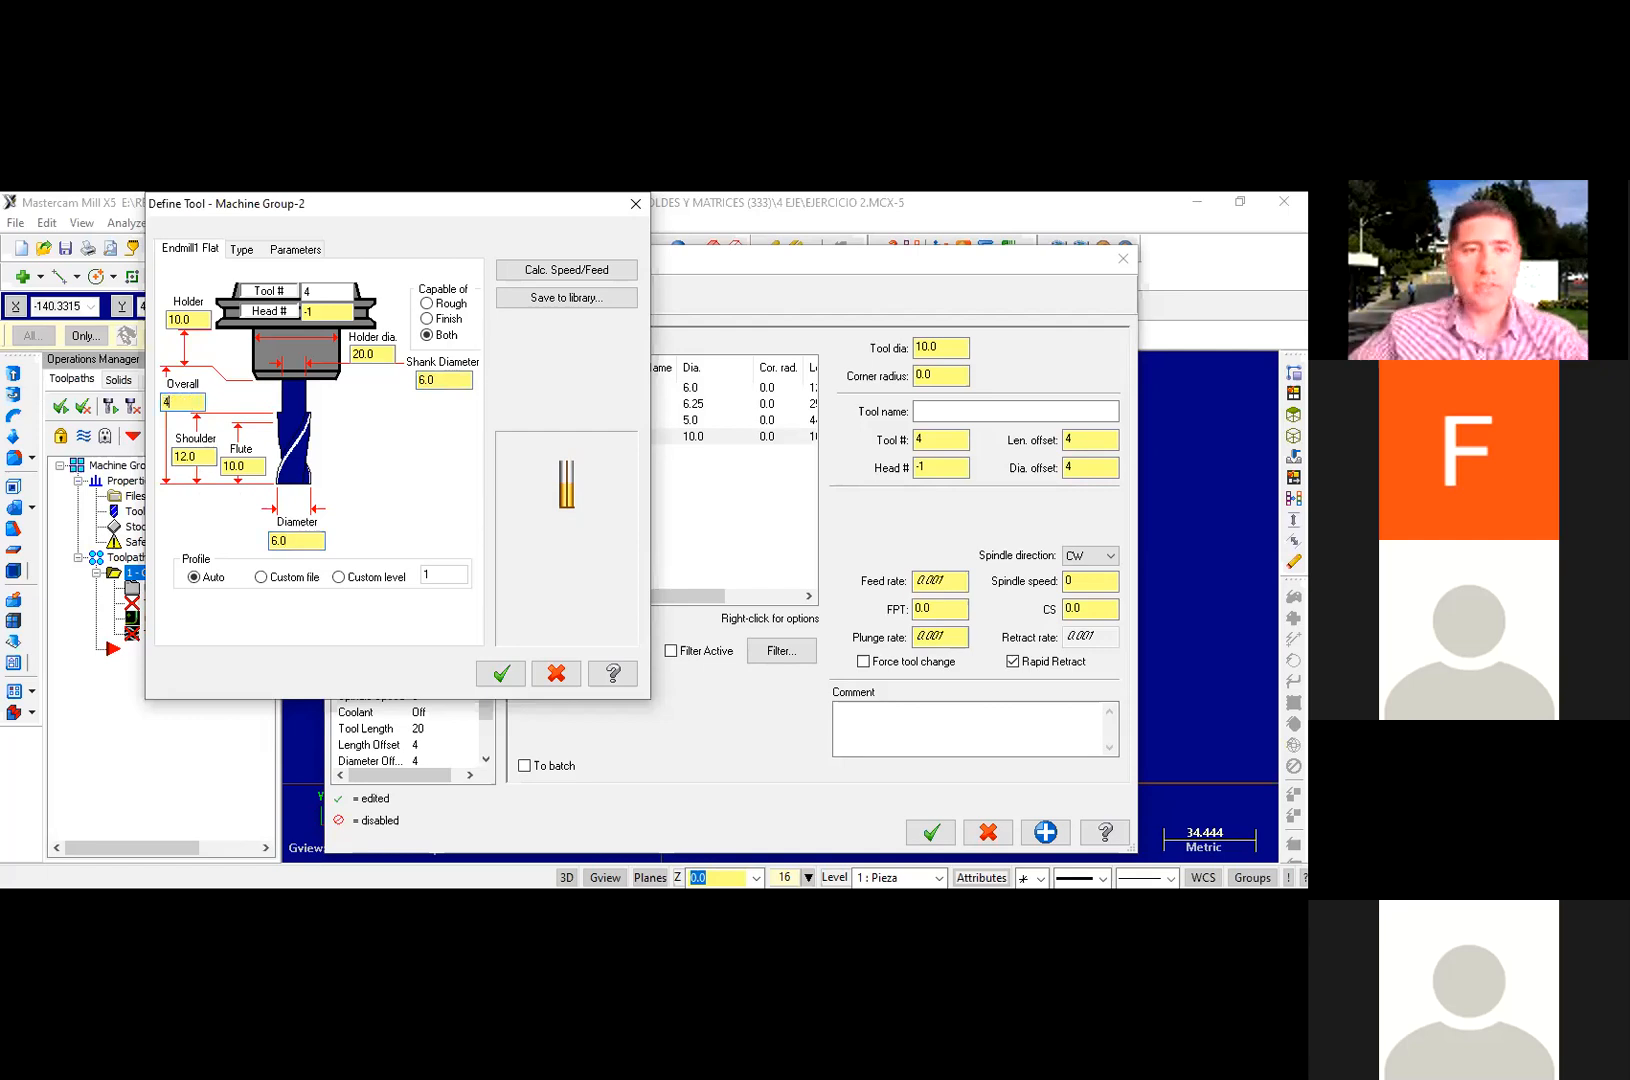
{"action": "left_click_drag", "start_coordinate": [203, 458], "coordinate": [193, 485]}
{"action": "type", "text": "35"}
{"action": "key", "text": "Tab"}
{"action": "type", "text": "34"}
{"action": "left_click", "coordinate": [207, 452]}
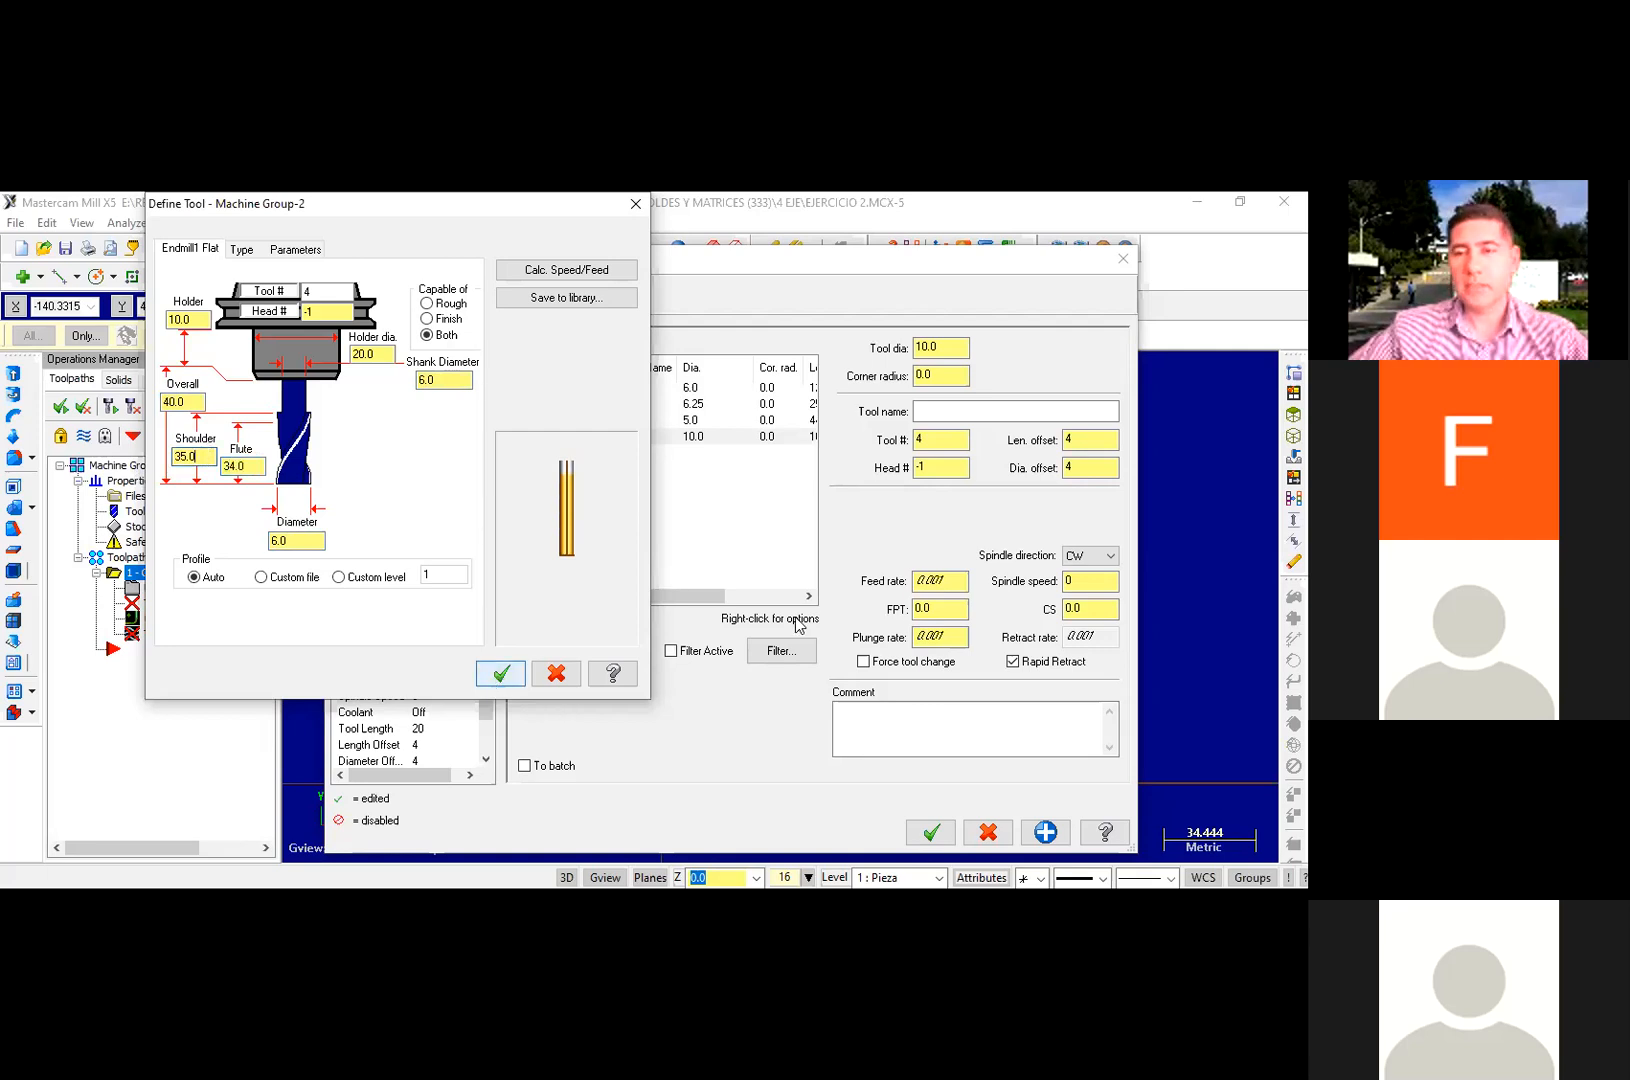
{"action": "key", "text": "Return"}
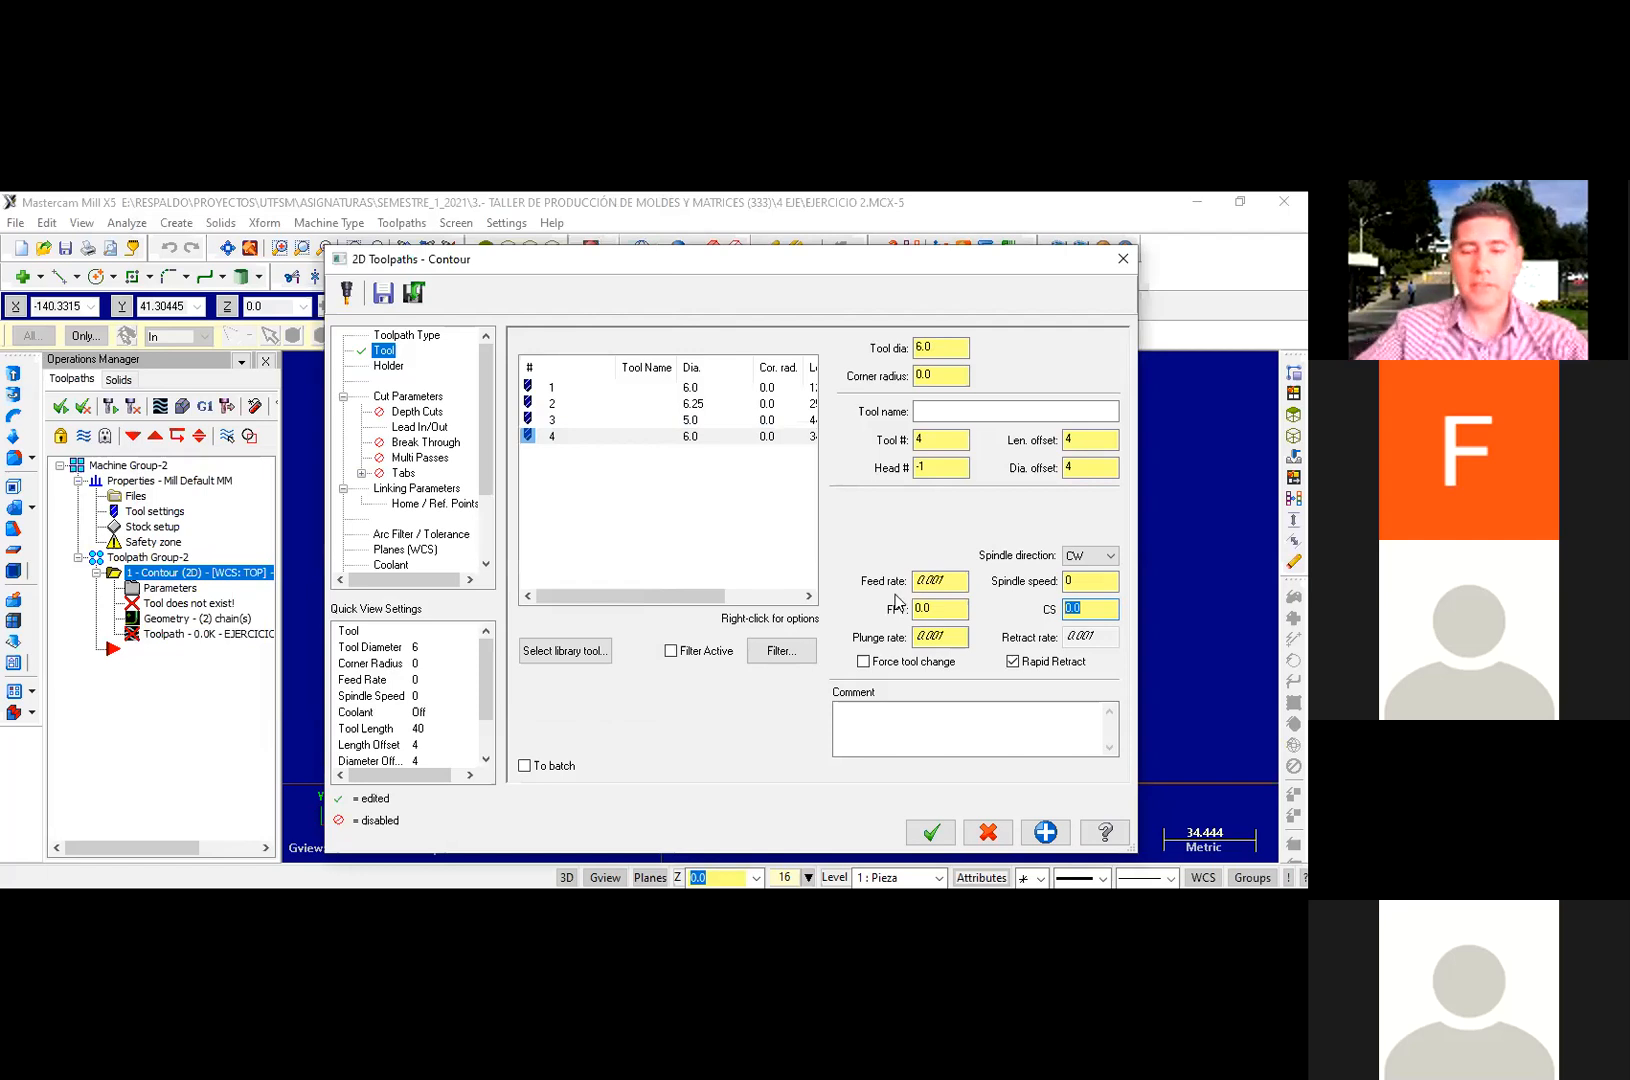
Step: Set the tool's cutting speed (CS) to 30 and its feed per tooth (FPT) to 0.025, updating the feed rate
{"action": "type", "text": "30"}
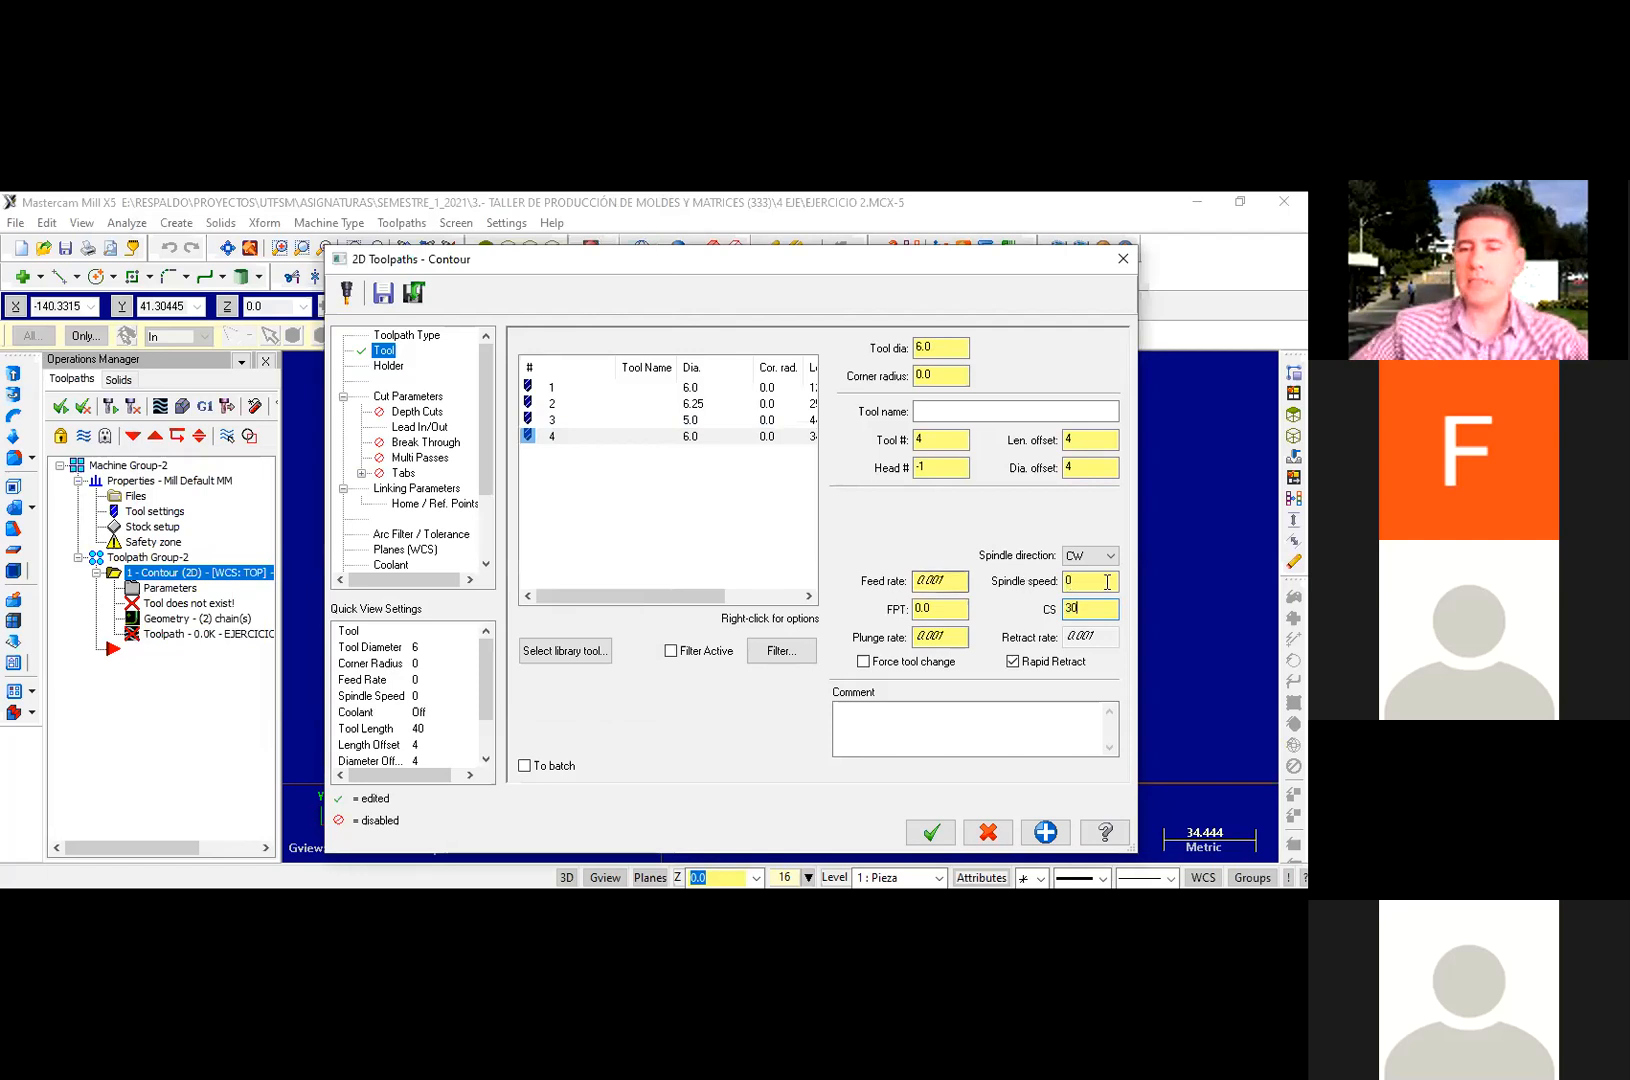
{"action": "key", "text": "Tab"}
{"action": "left_click", "coordinate": [948, 606]}
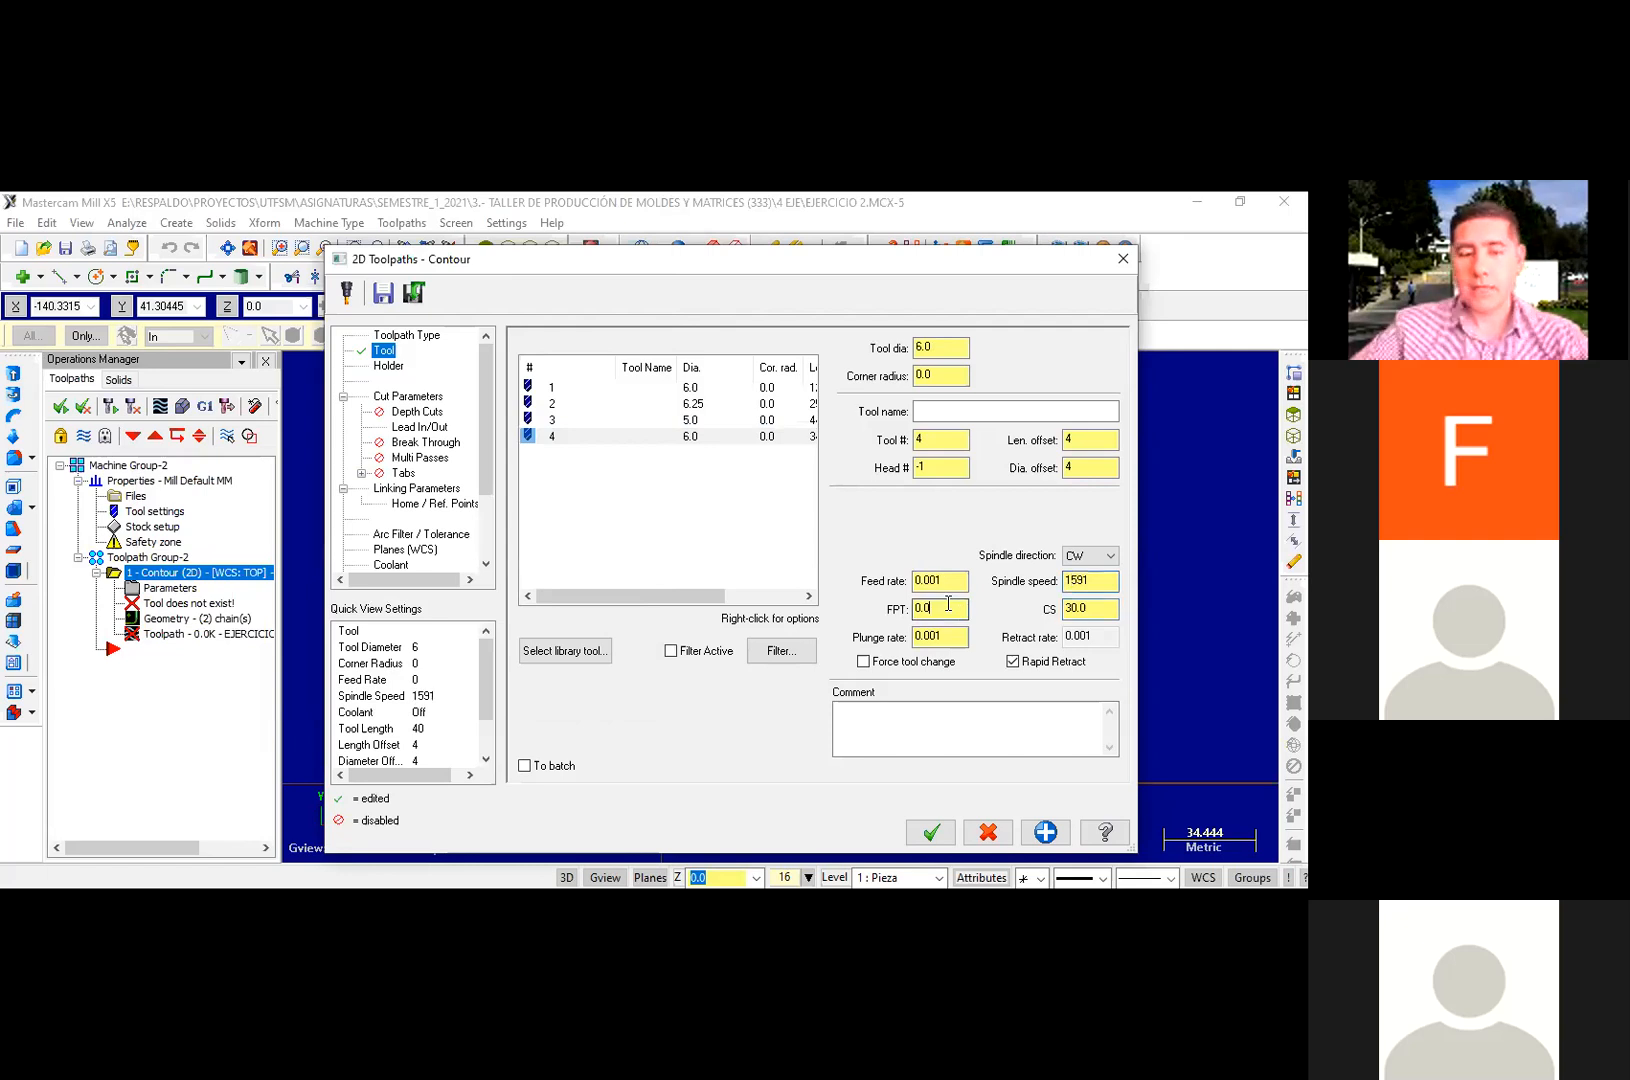
{"action": "type", "text": "25"}
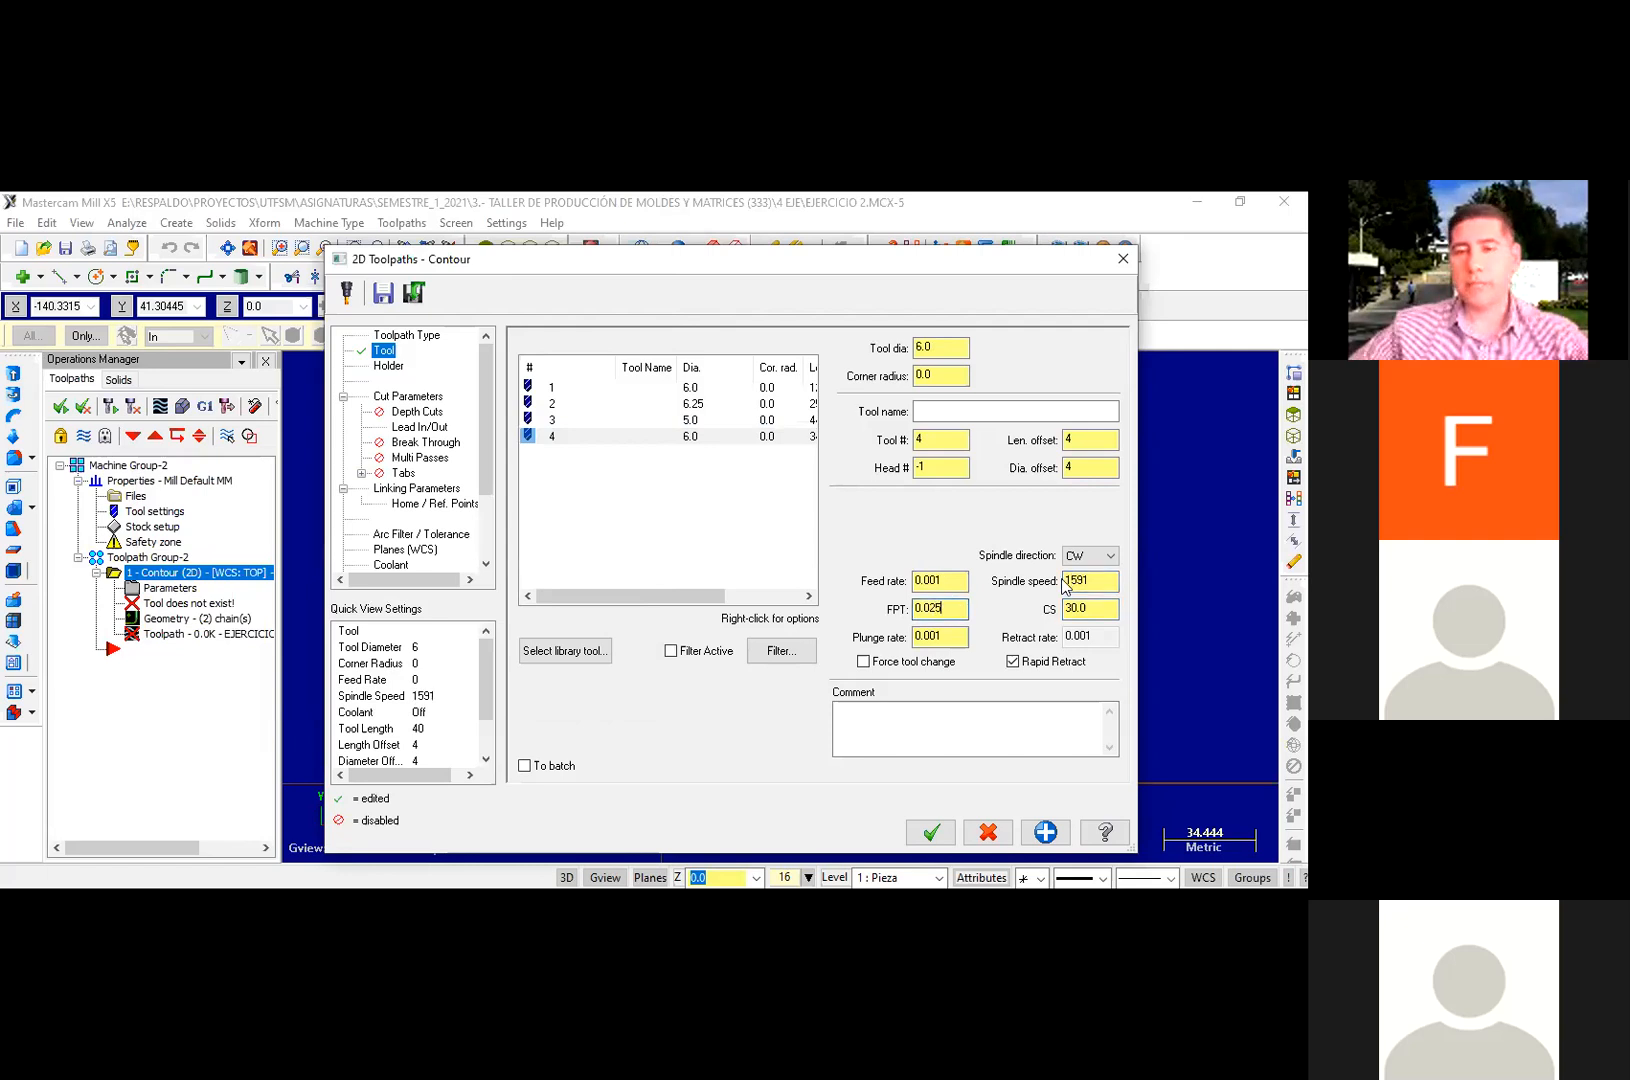
{"action": "left_click", "coordinate": [954, 578]}
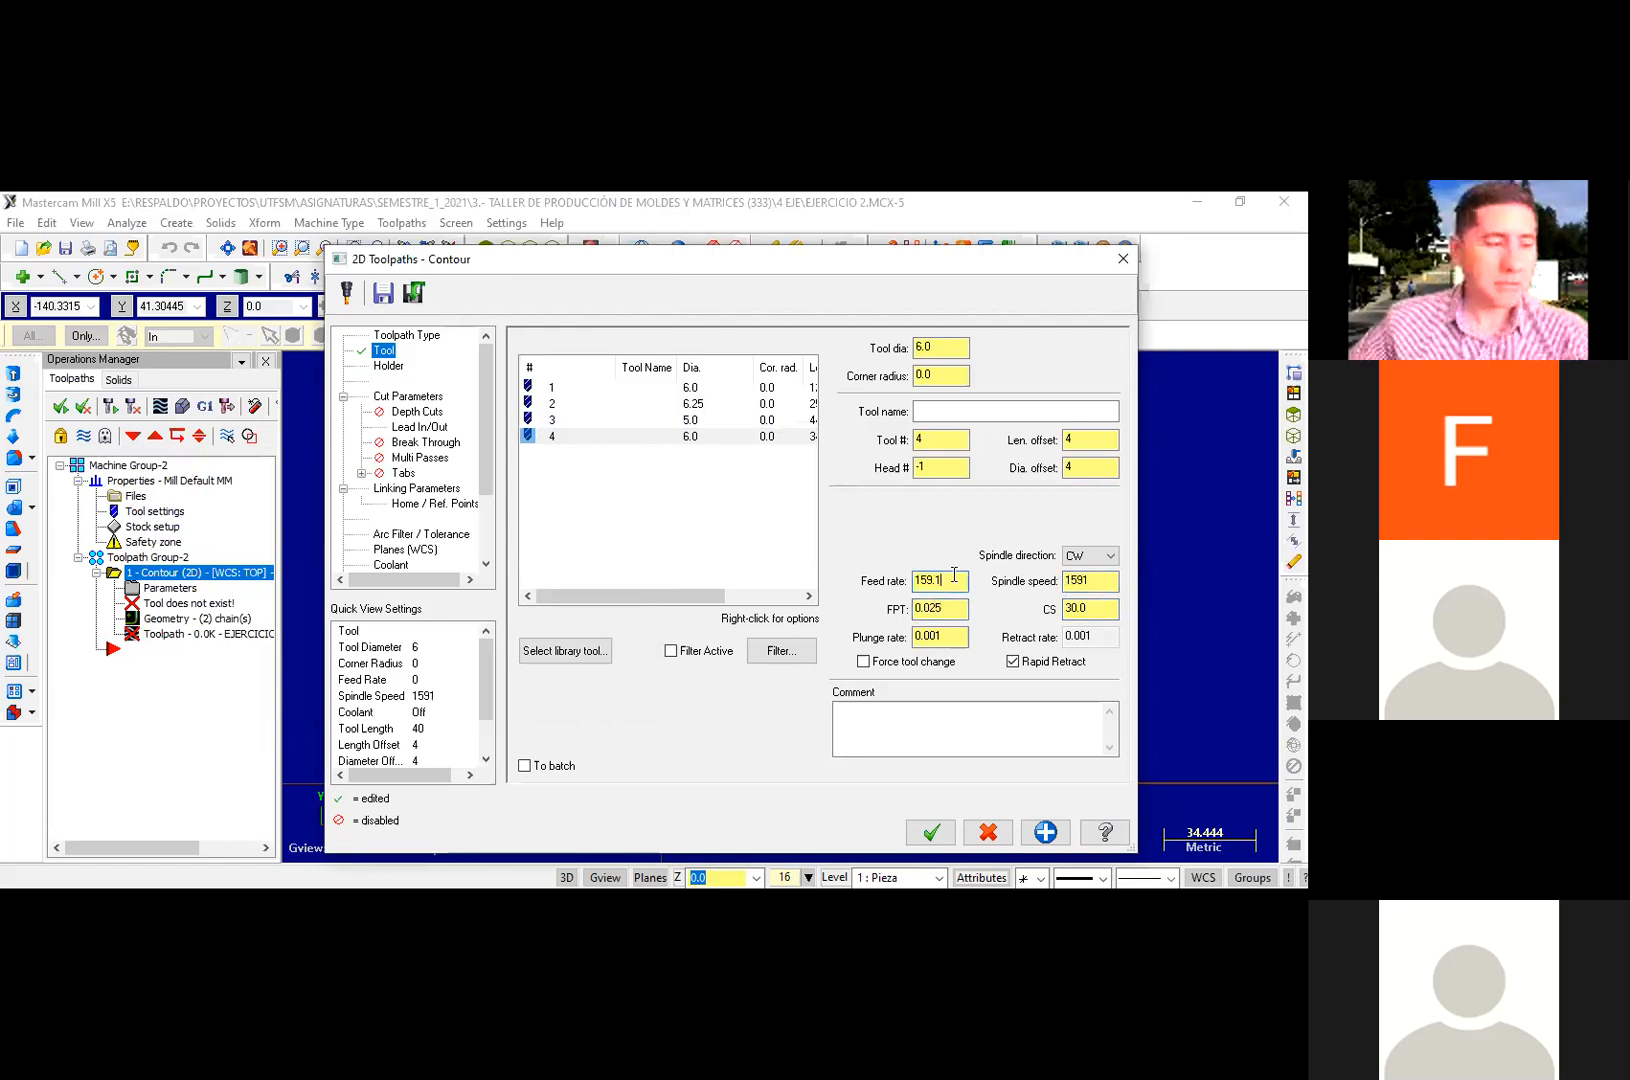
{"action": "left_click_drag", "start_coordinate": [950, 581], "coordinate": [822, 566]}
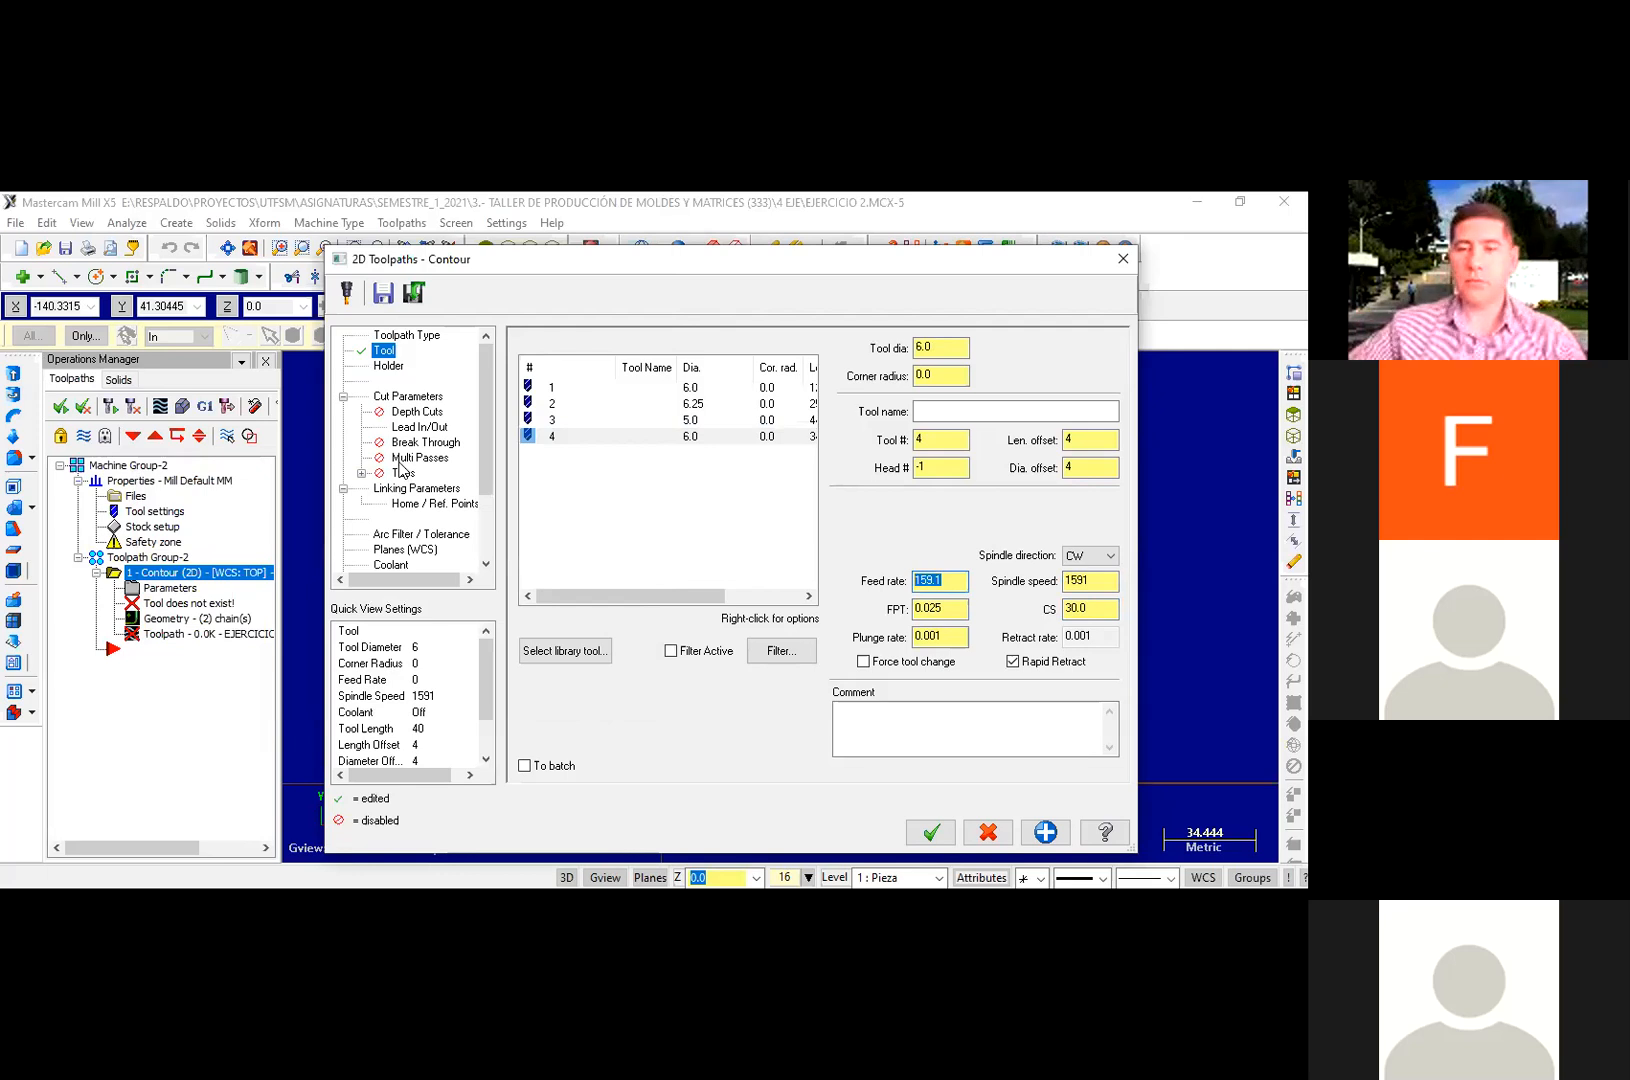
Step: Set the contour's cutter compensation type to Off in the cut parameters
{"action": "left_click", "coordinate": [403, 398]}
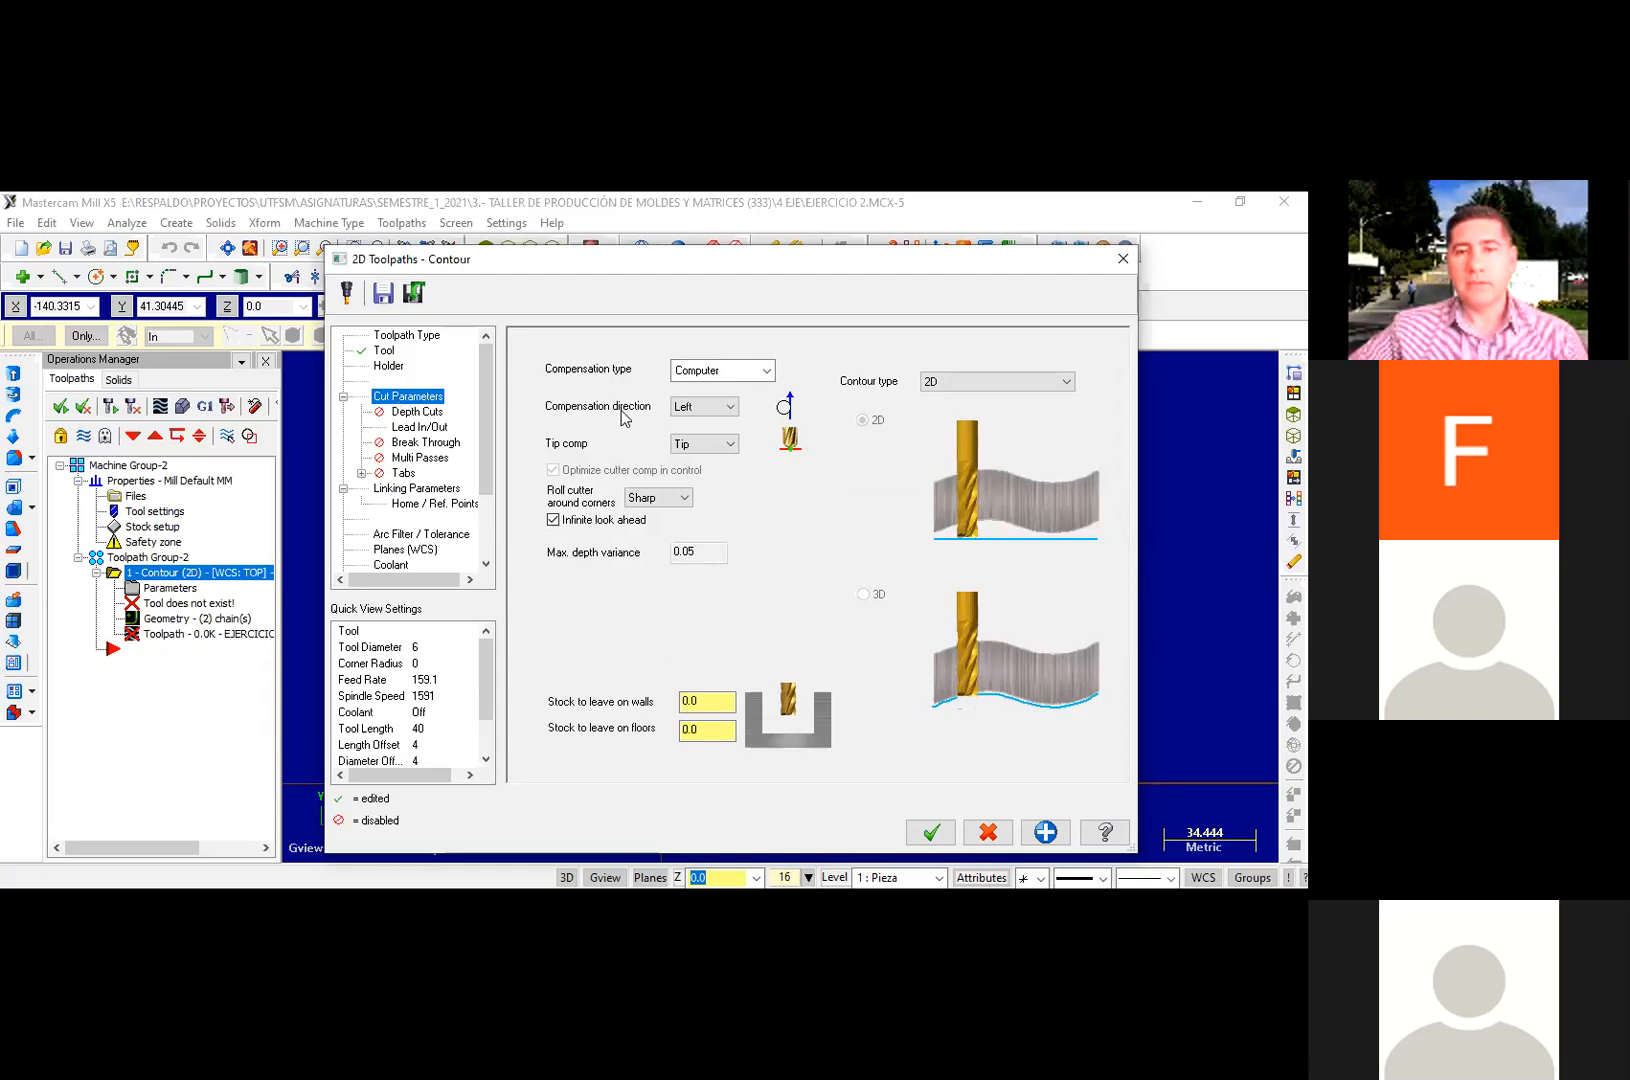
{"action": "left_click", "coordinate": [745, 372]}
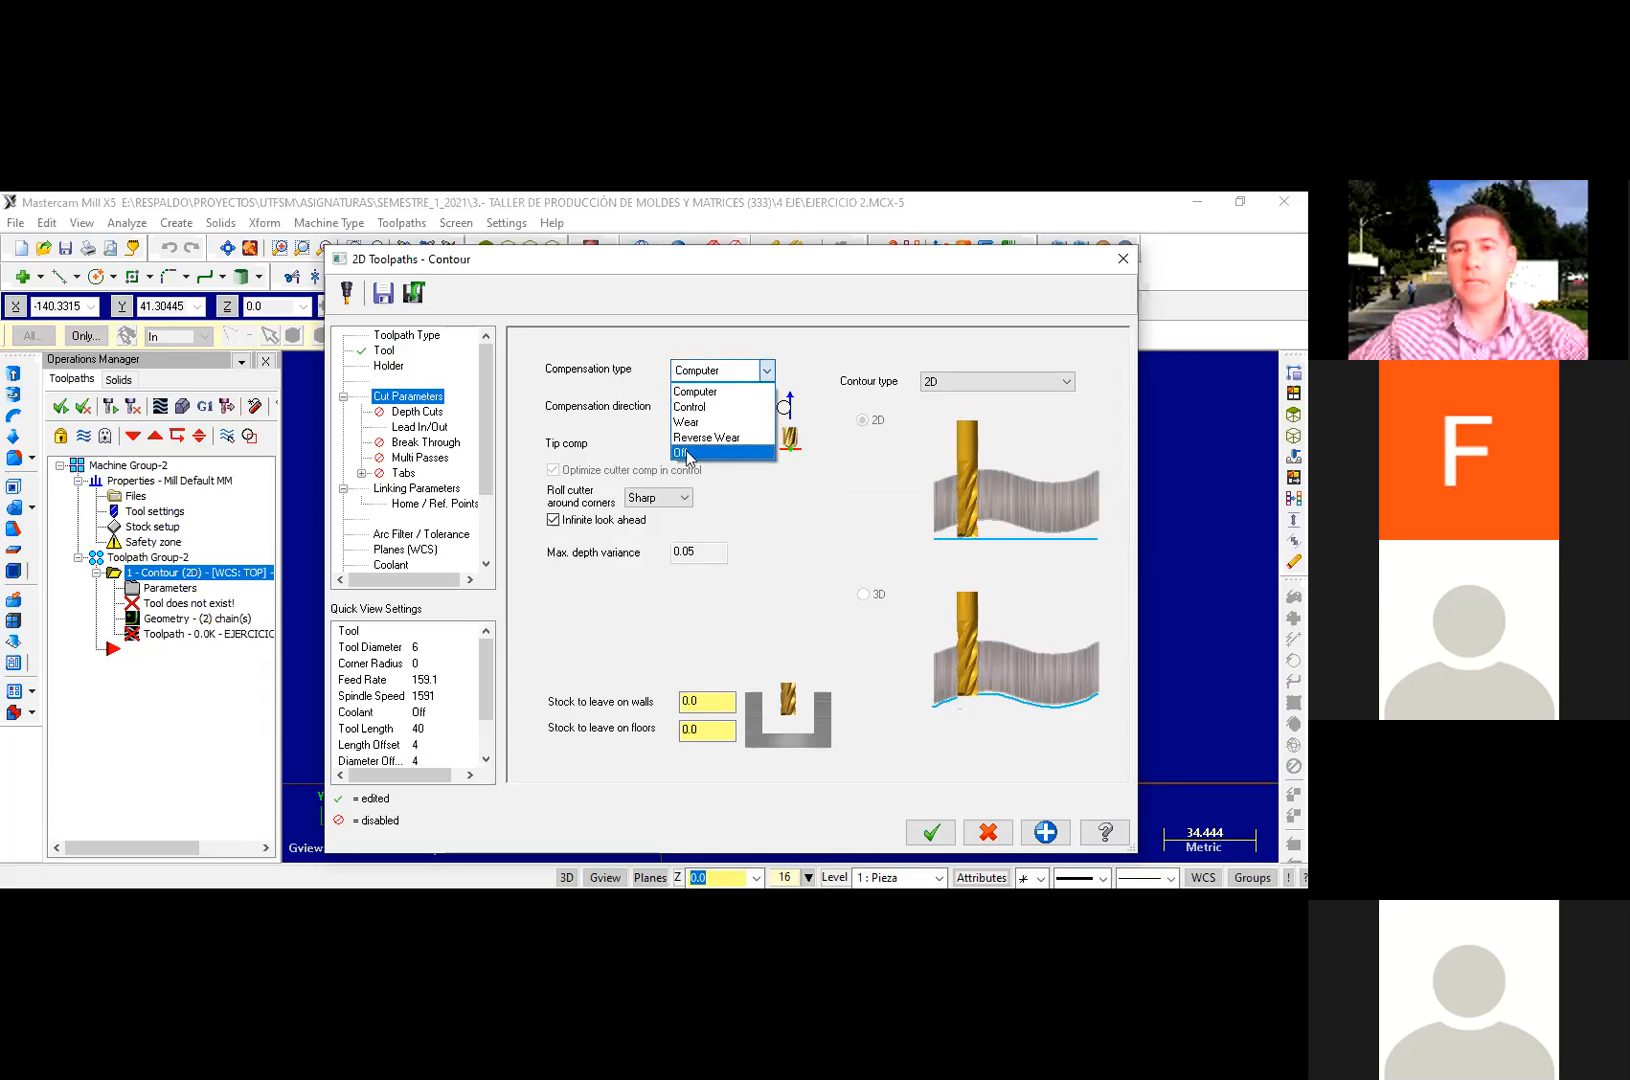
{"action": "left_click", "coordinate": [688, 453]}
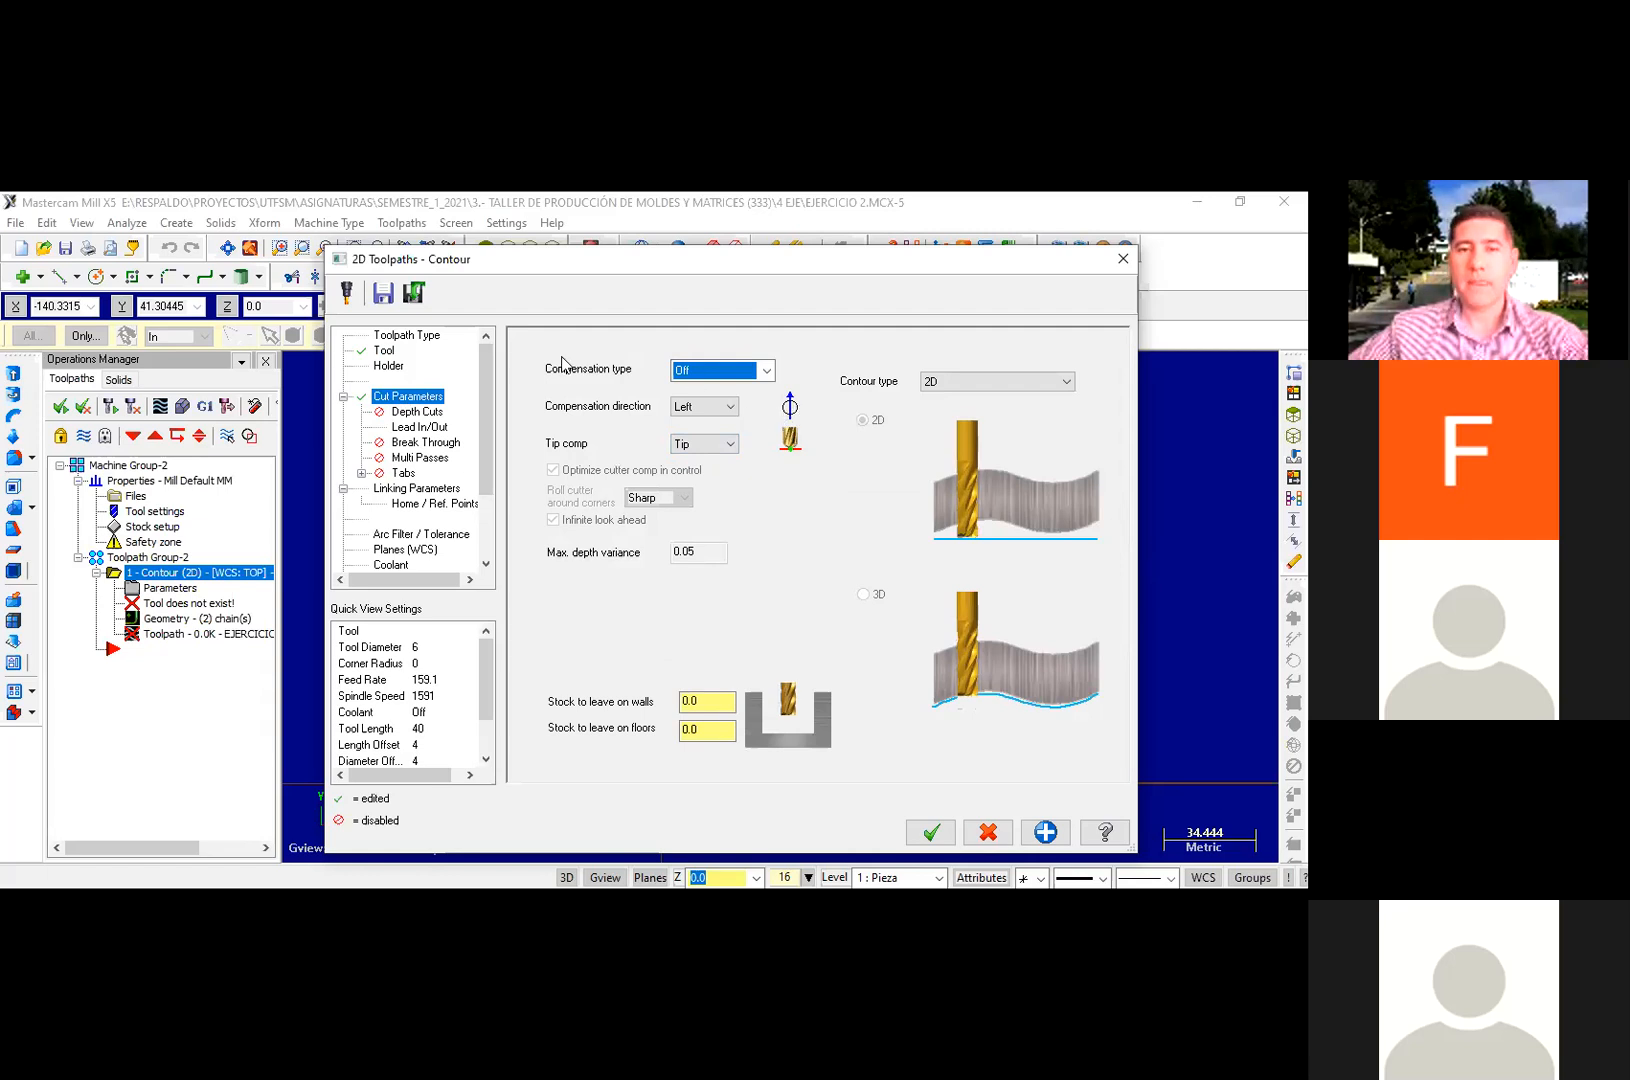
Step: Enable depth cuts for the contour with a maximum rough step of 1 mm
{"action": "left_click", "coordinate": [425, 412]}
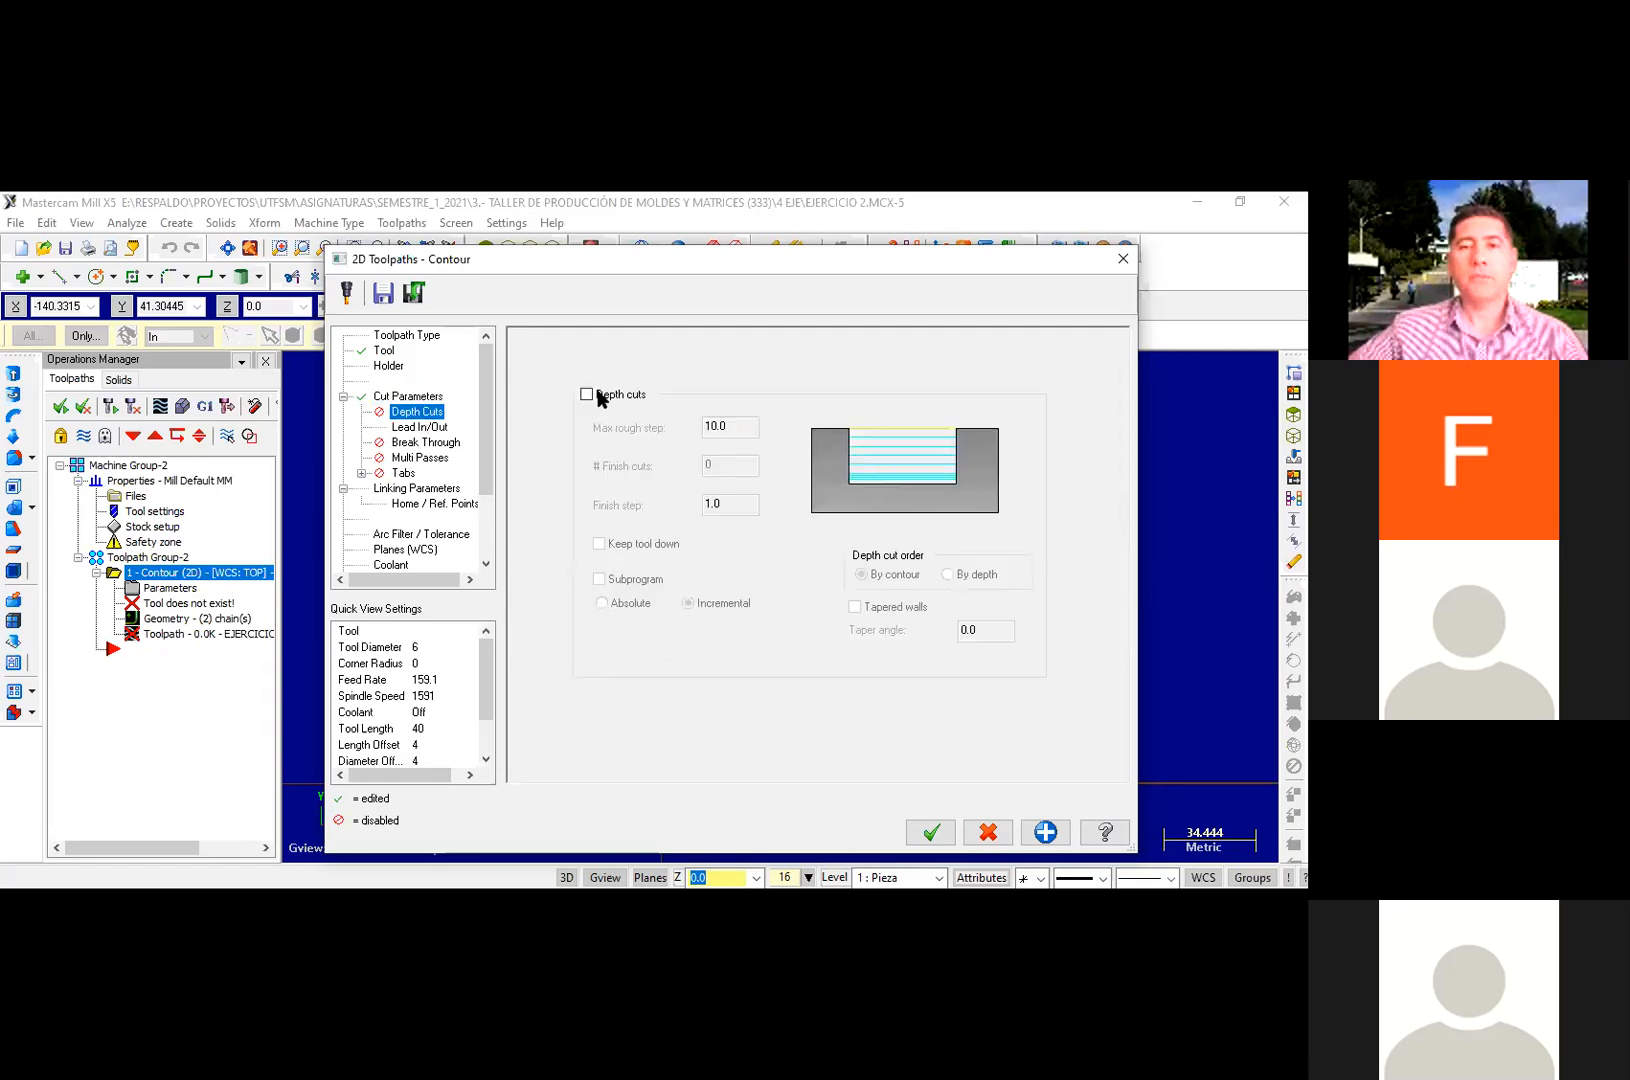
{"action": "left_click", "coordinate": [587, 394]}
{"action": "key", "text": "Tab"}
{"action": "type", "text": "1"}
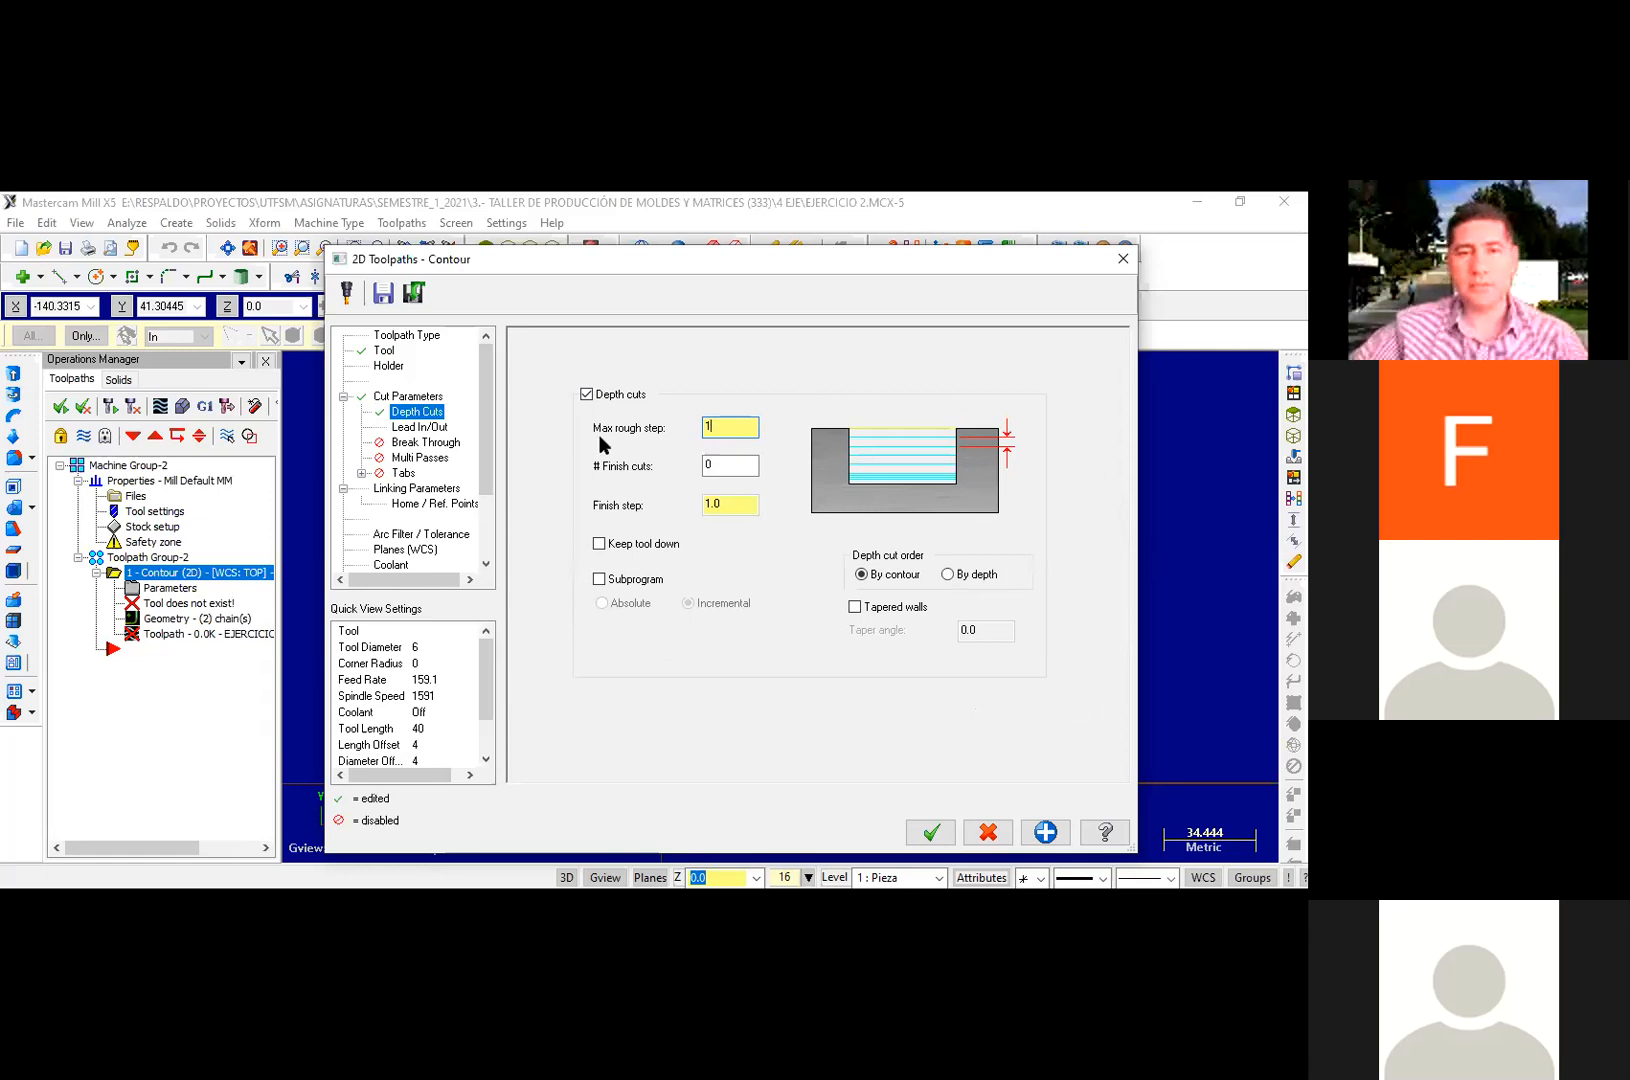
Step: Turn off the lead-in/out options for midpoint entry/exit, gouge check, entry and exit
{"action": "left_click", "coordinate": [409, 429]}
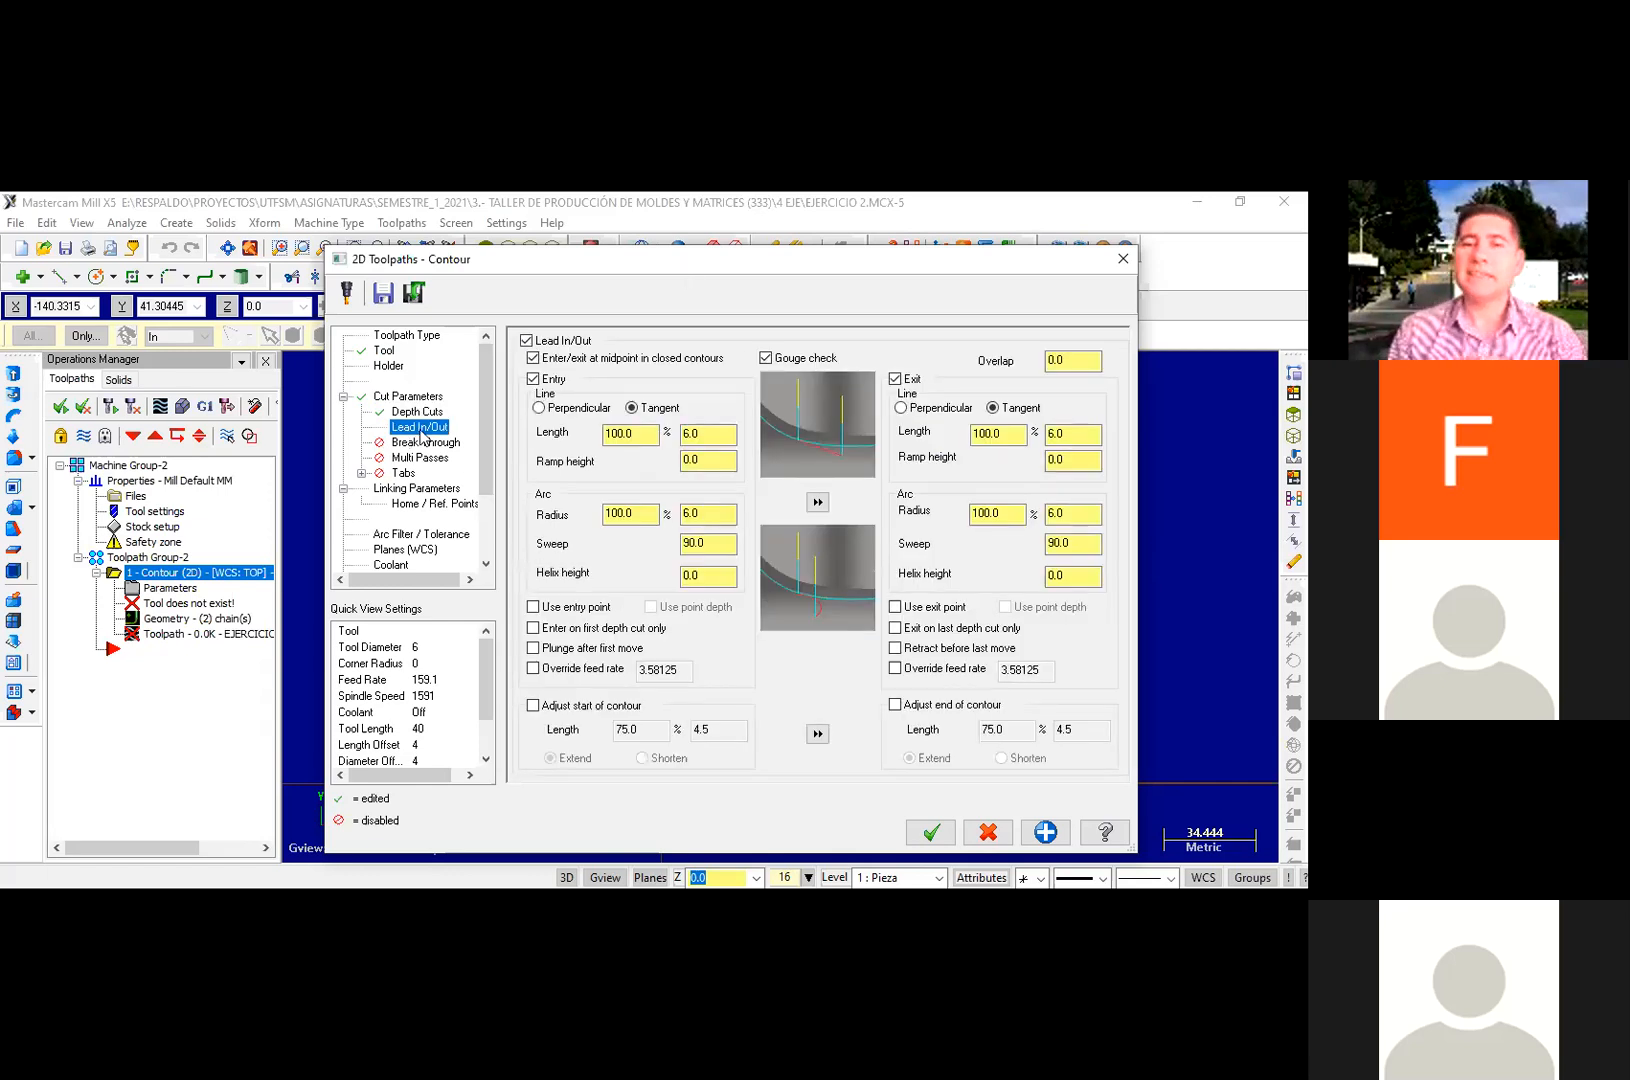
{"action": "left_click", "coordinate": [534, 358]}
{"action": "left_click", "coordinate": [534, 379]}
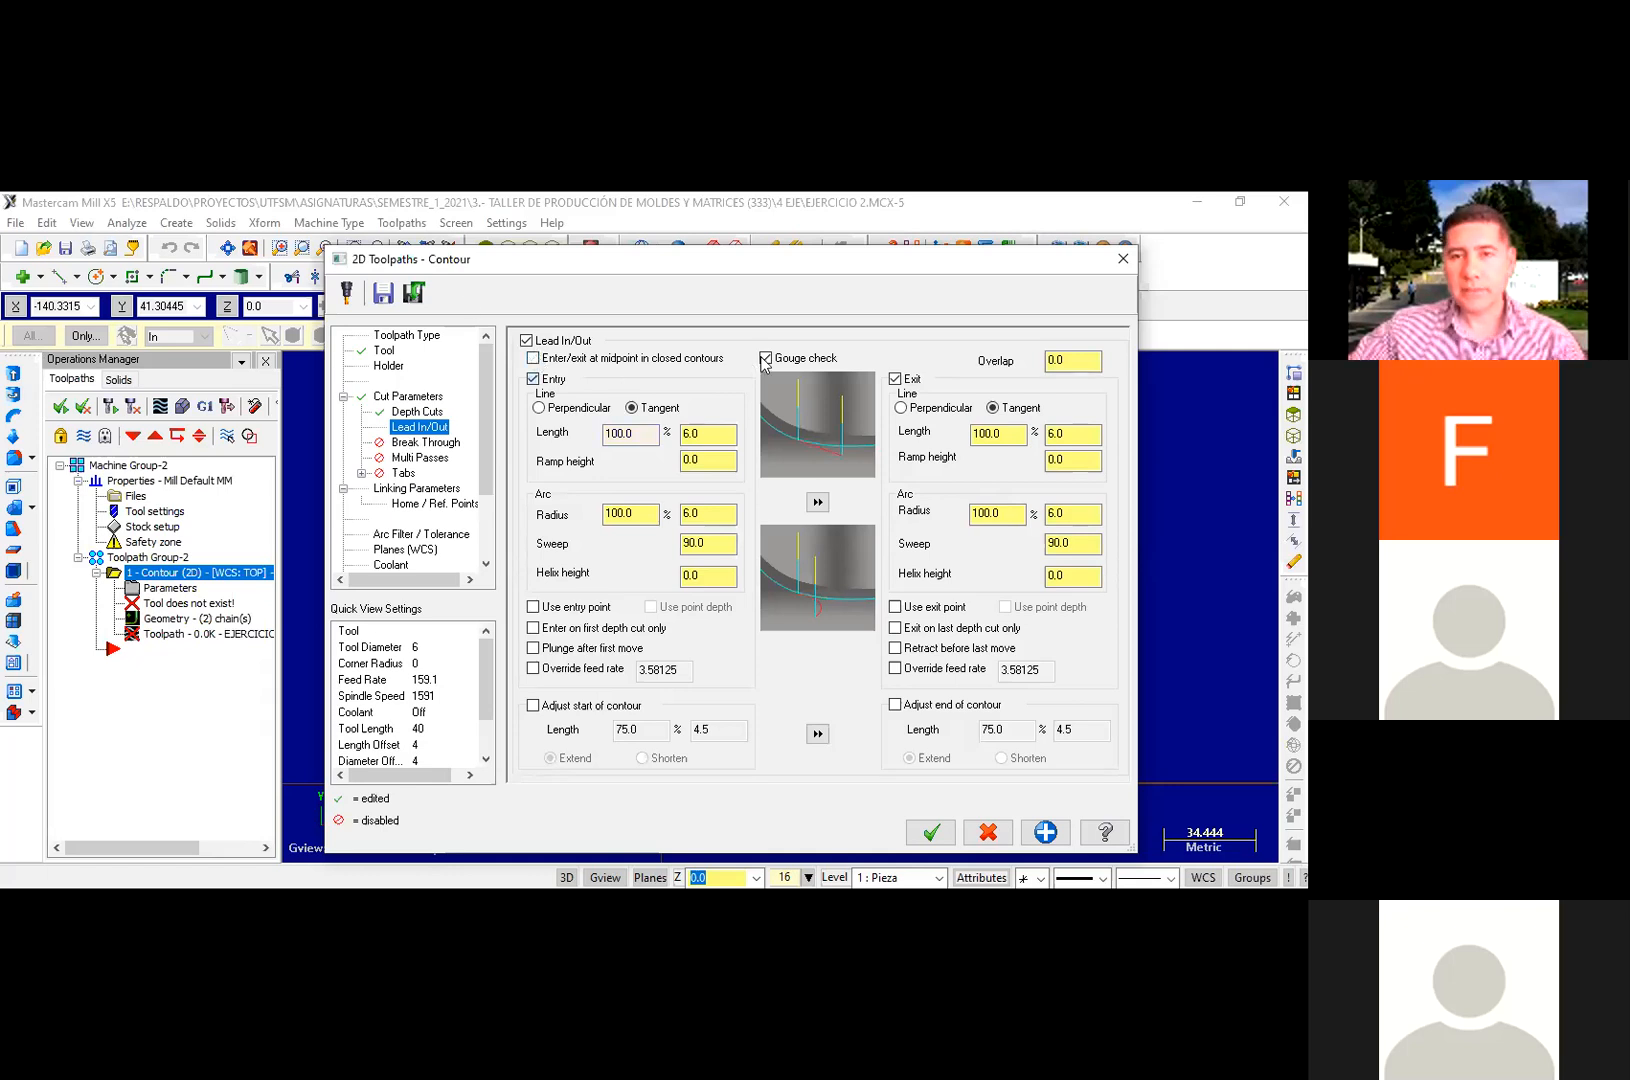
{"action": "left_click", "coordinate": [894, 379]}
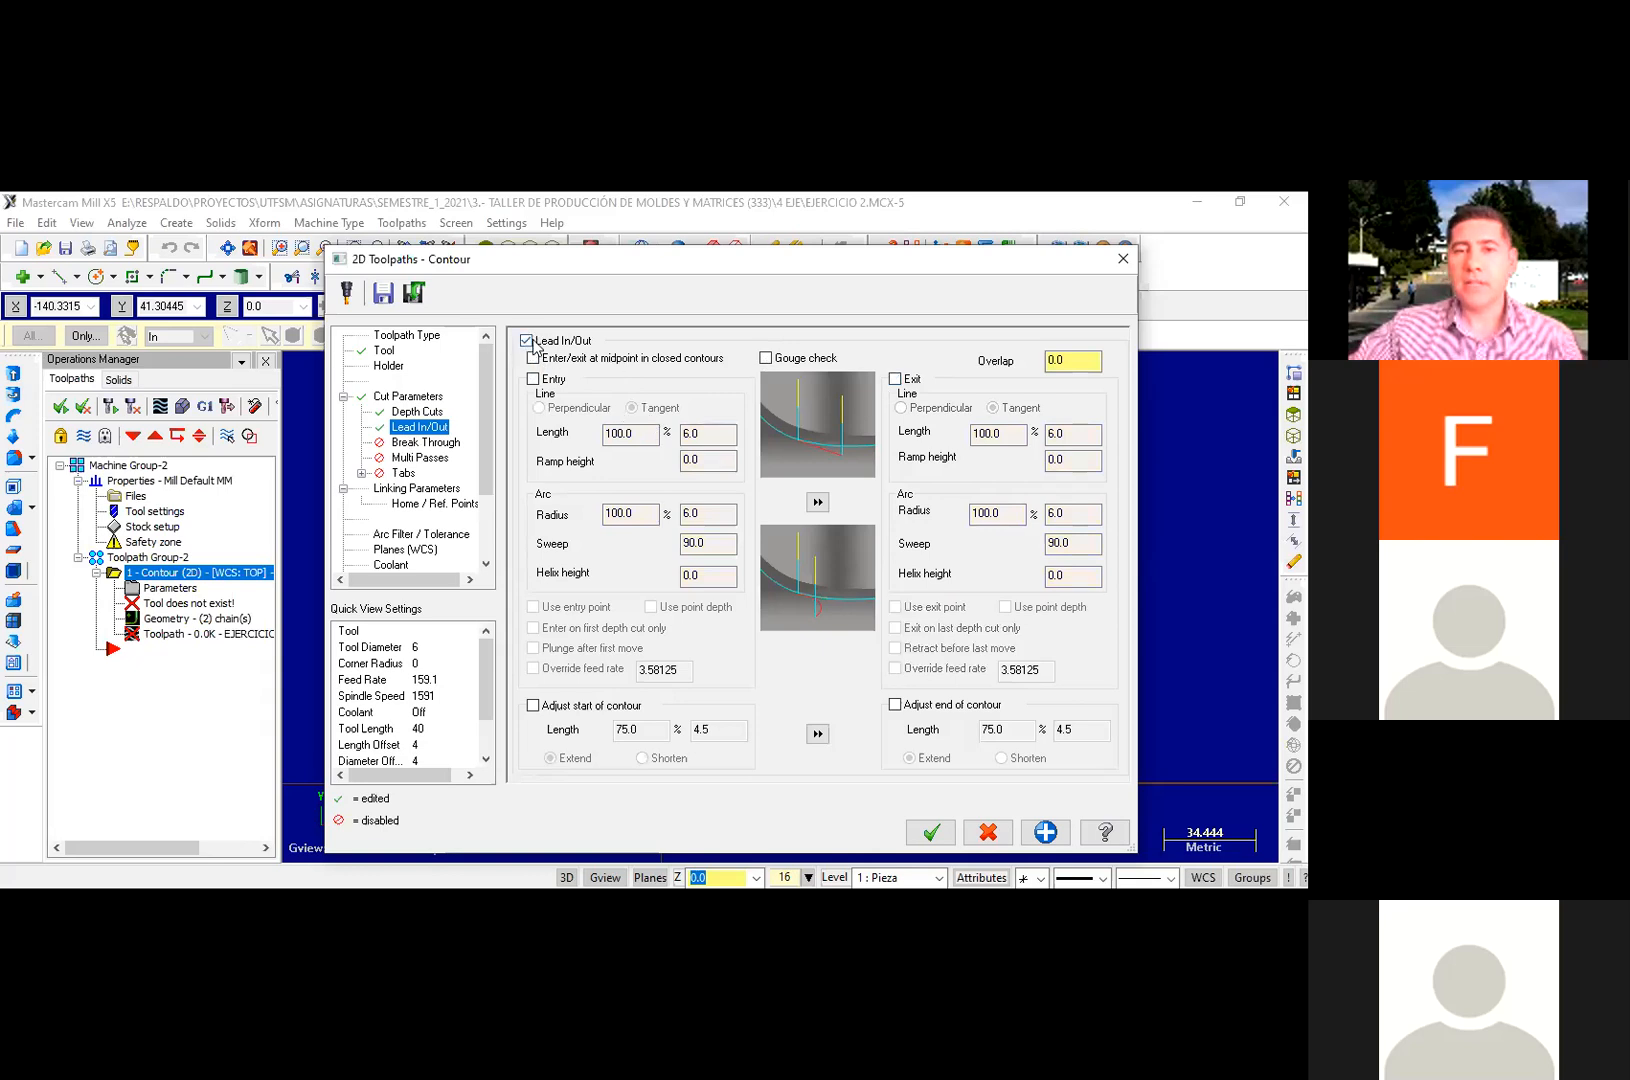
Step: Enable the start-of-contour adjustment and extend the contour's start by 5 mm, leaving the end adjustment off
{"action": "left_click", "coordinate": [534, 707]}
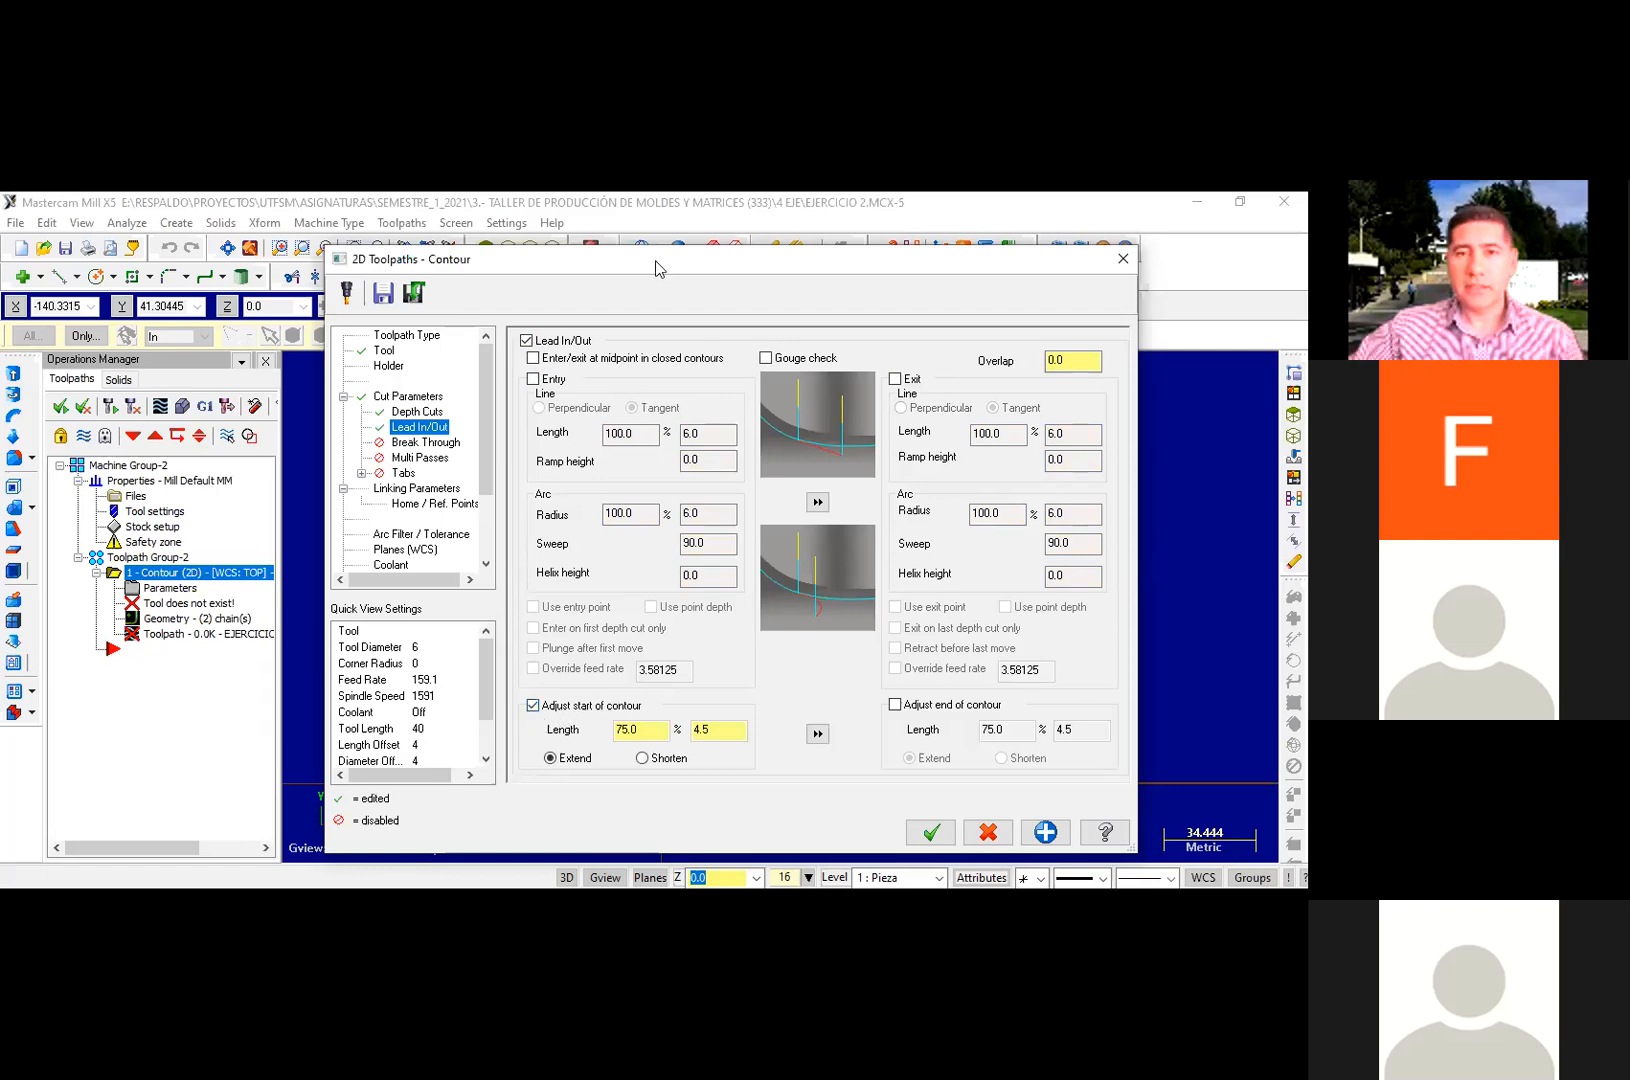
{"action": "left_click_drag", "start_coordinate": [656, 262], "coordinate": [1123, 297]}
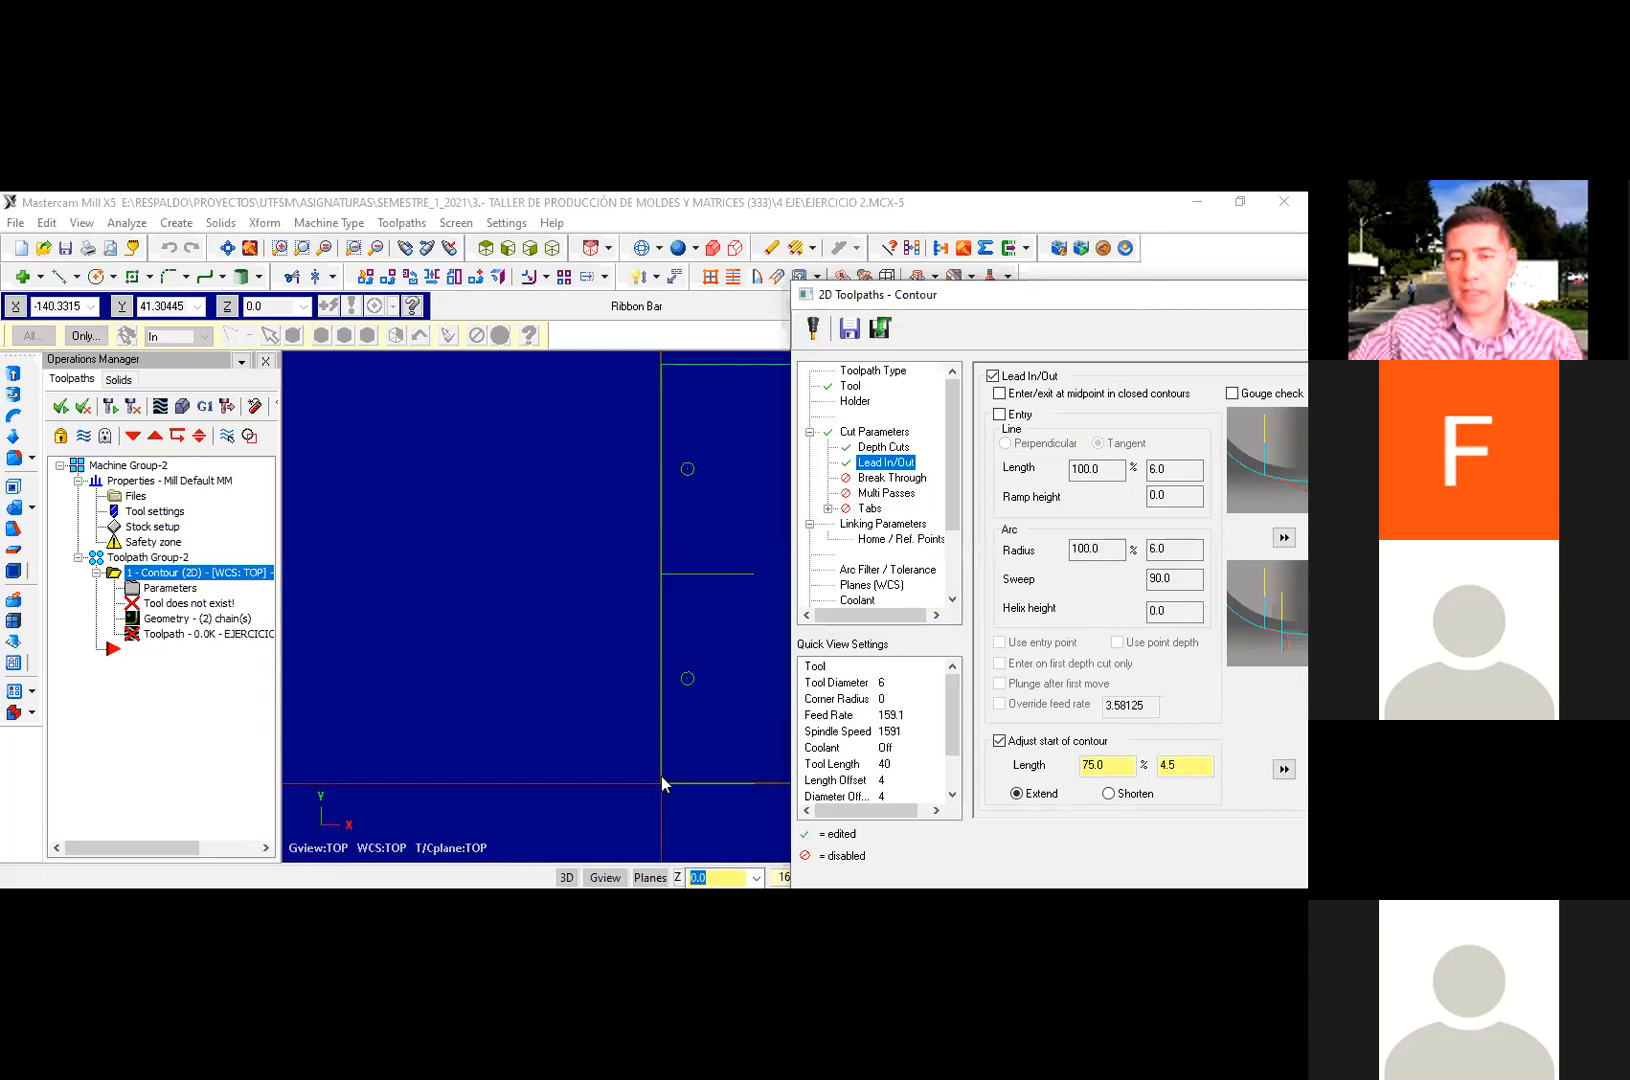
{"action": "left_click", "coordinate": [1195, 765]}
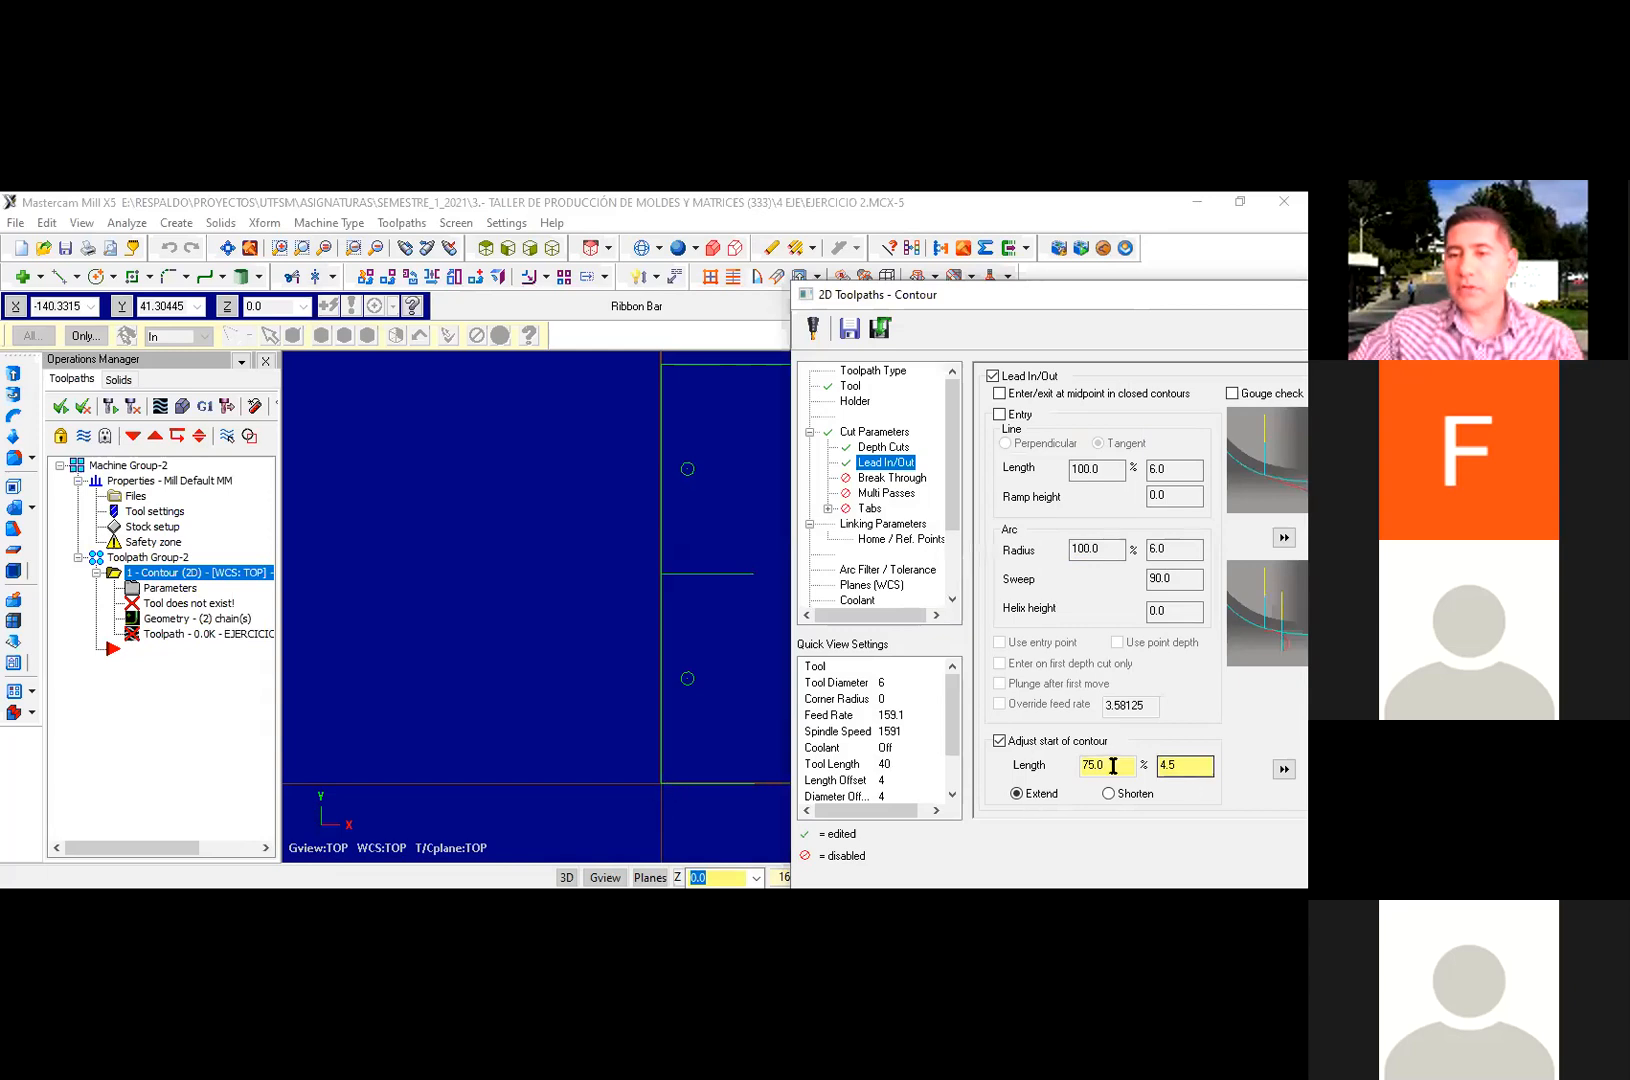
{"action": "type", "text": "5"}
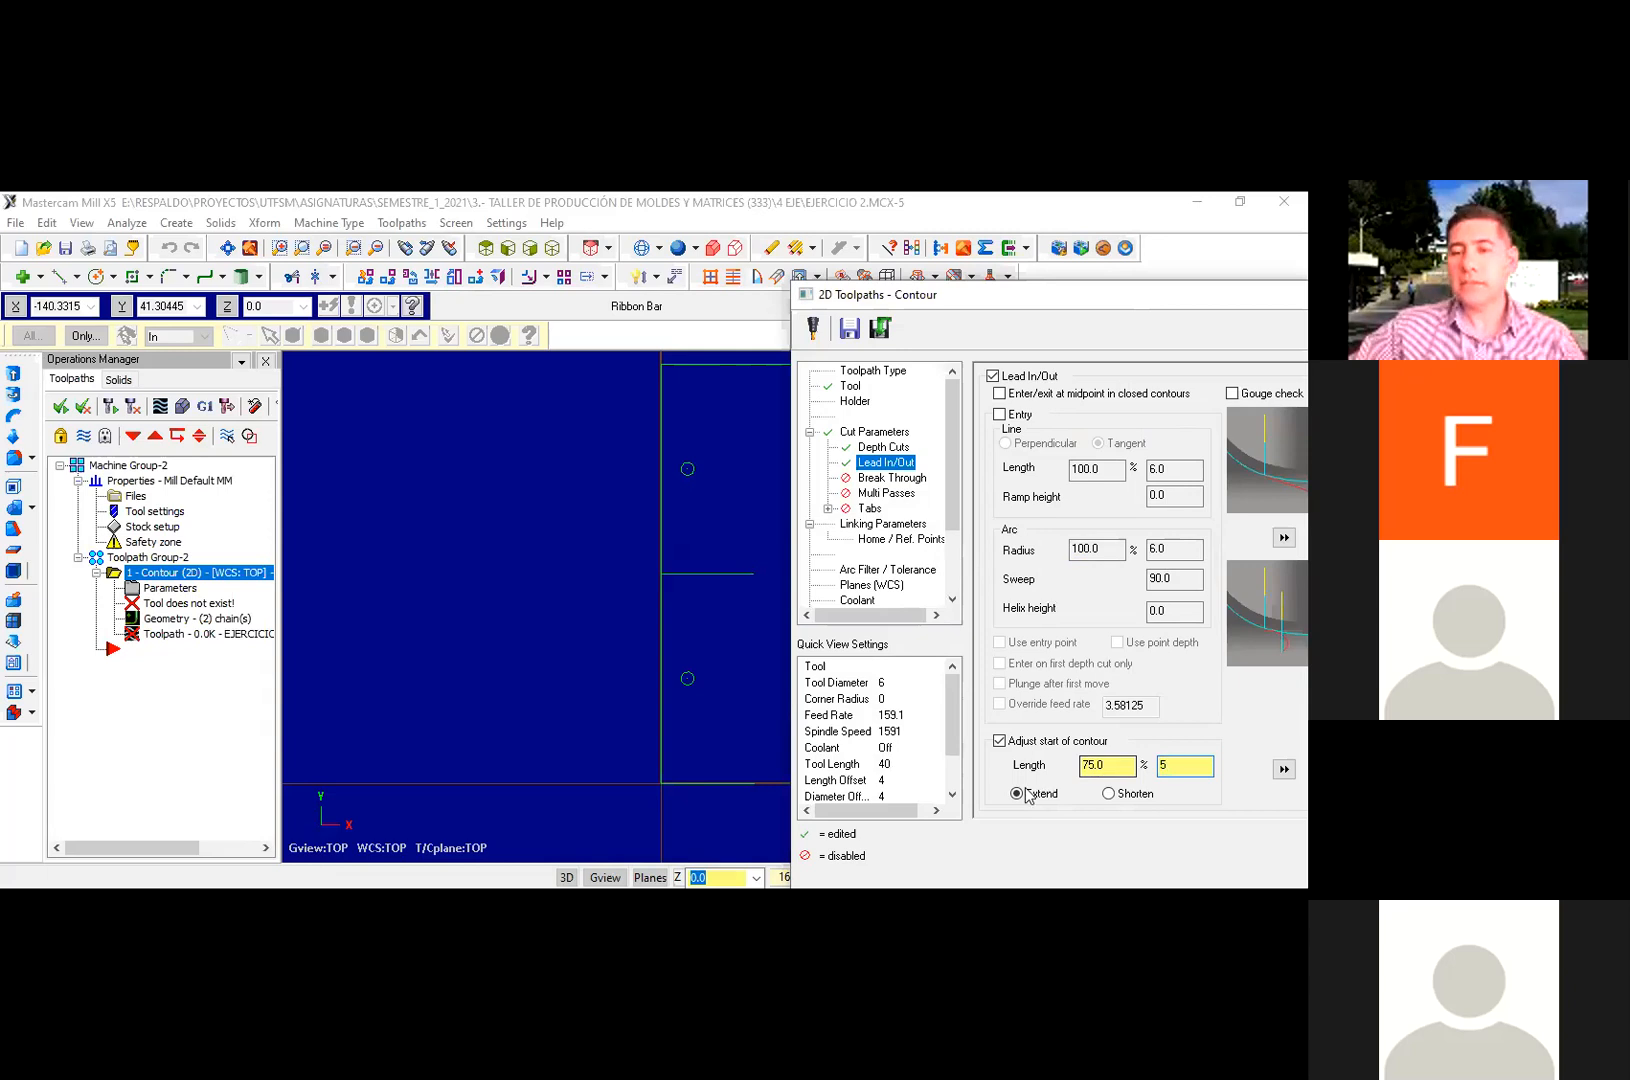
{"action": "left_click", "coordinate": [1103, 765]}
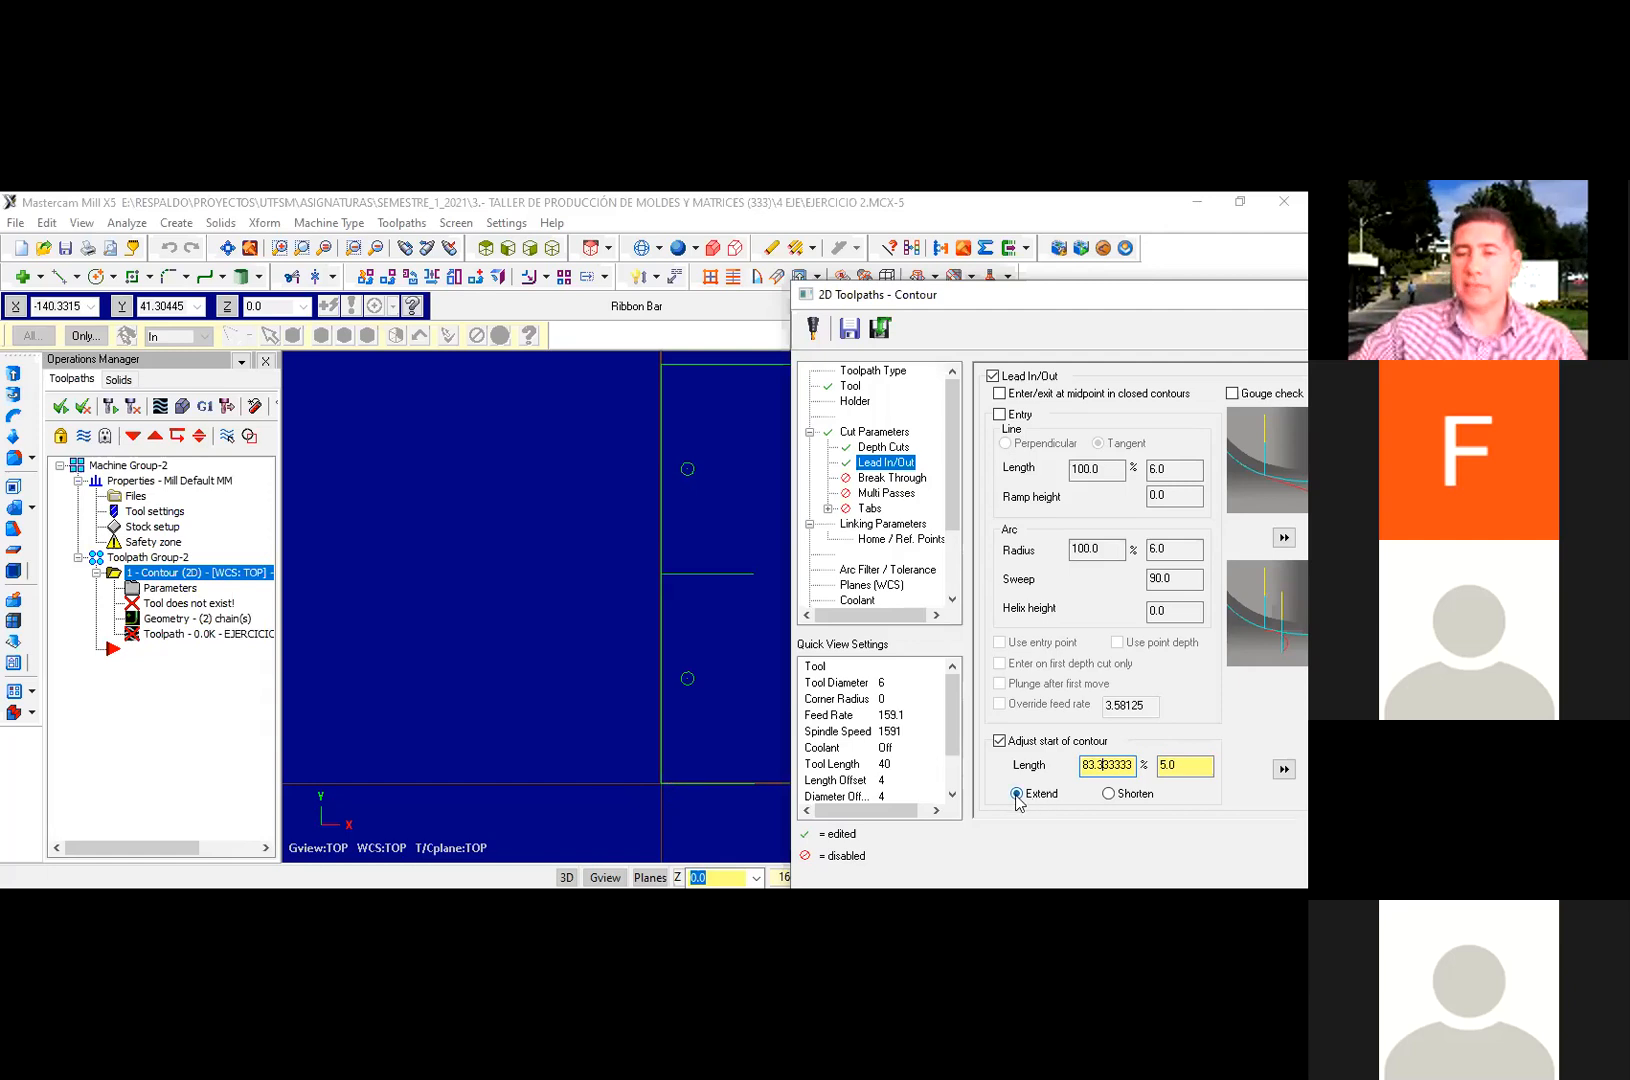
{"action": "left_click", "coordinate": [1110, 795]}
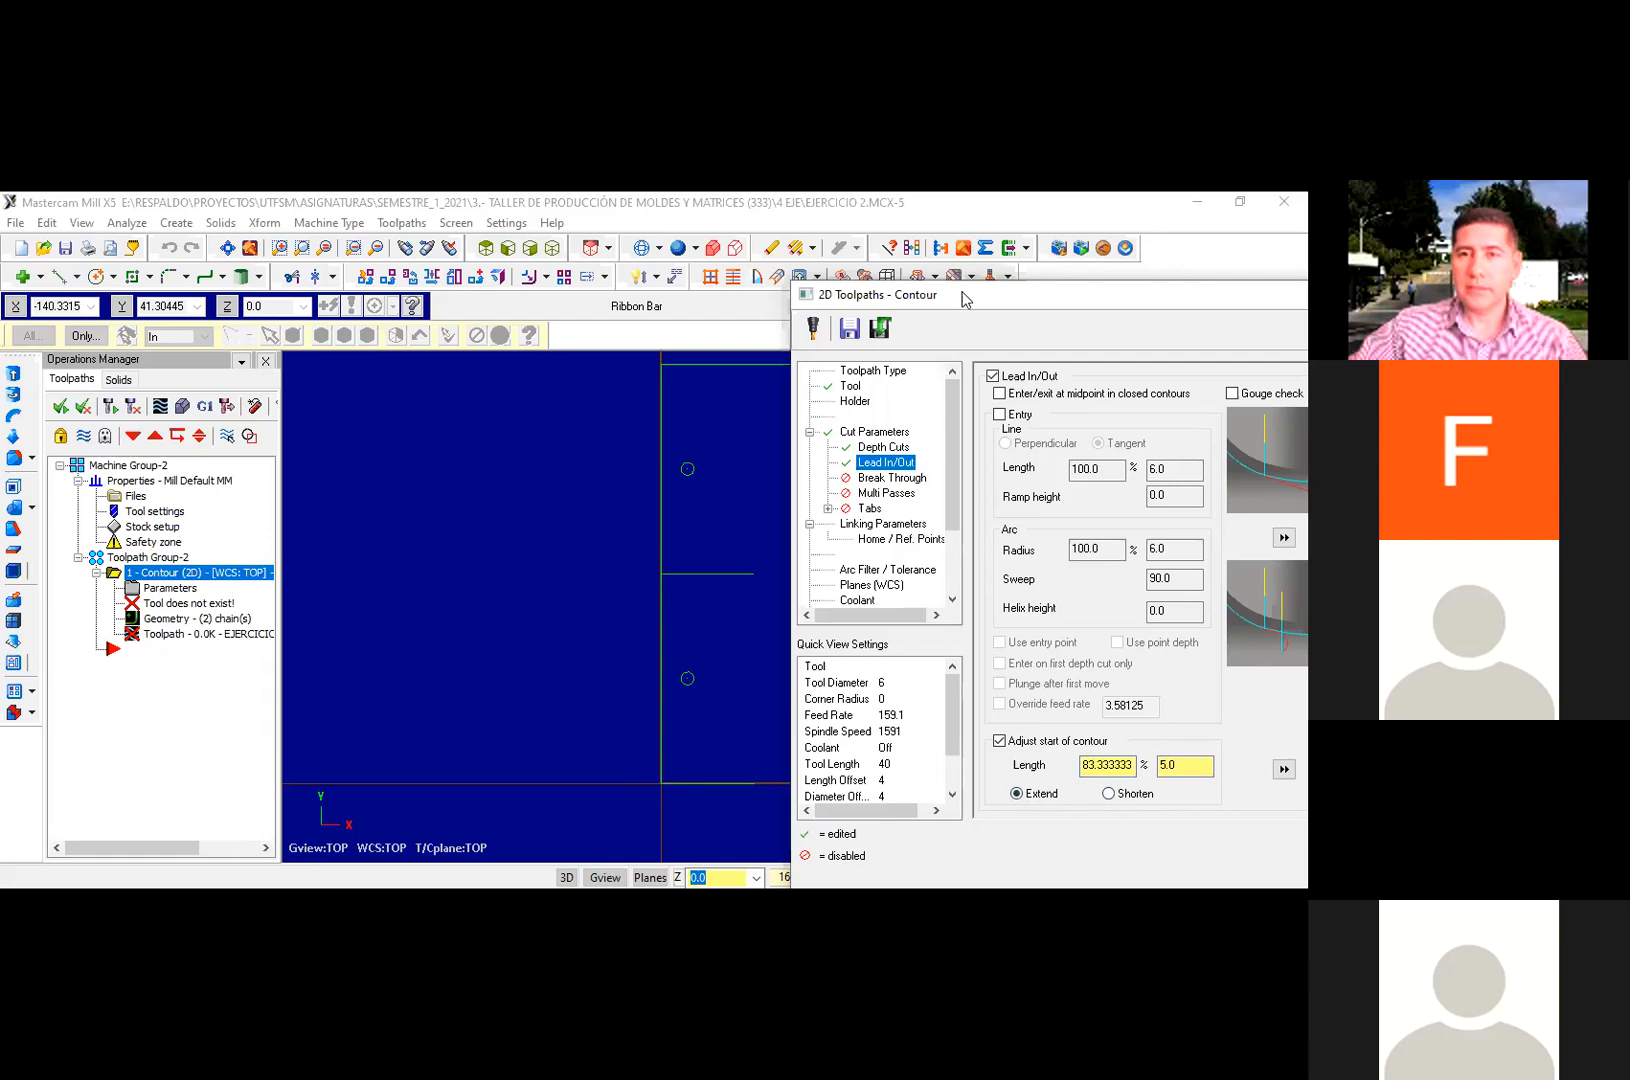
{"action": "left_click_drag", "start_coordinate": [965, 299], "coordinate": [147, 211]}
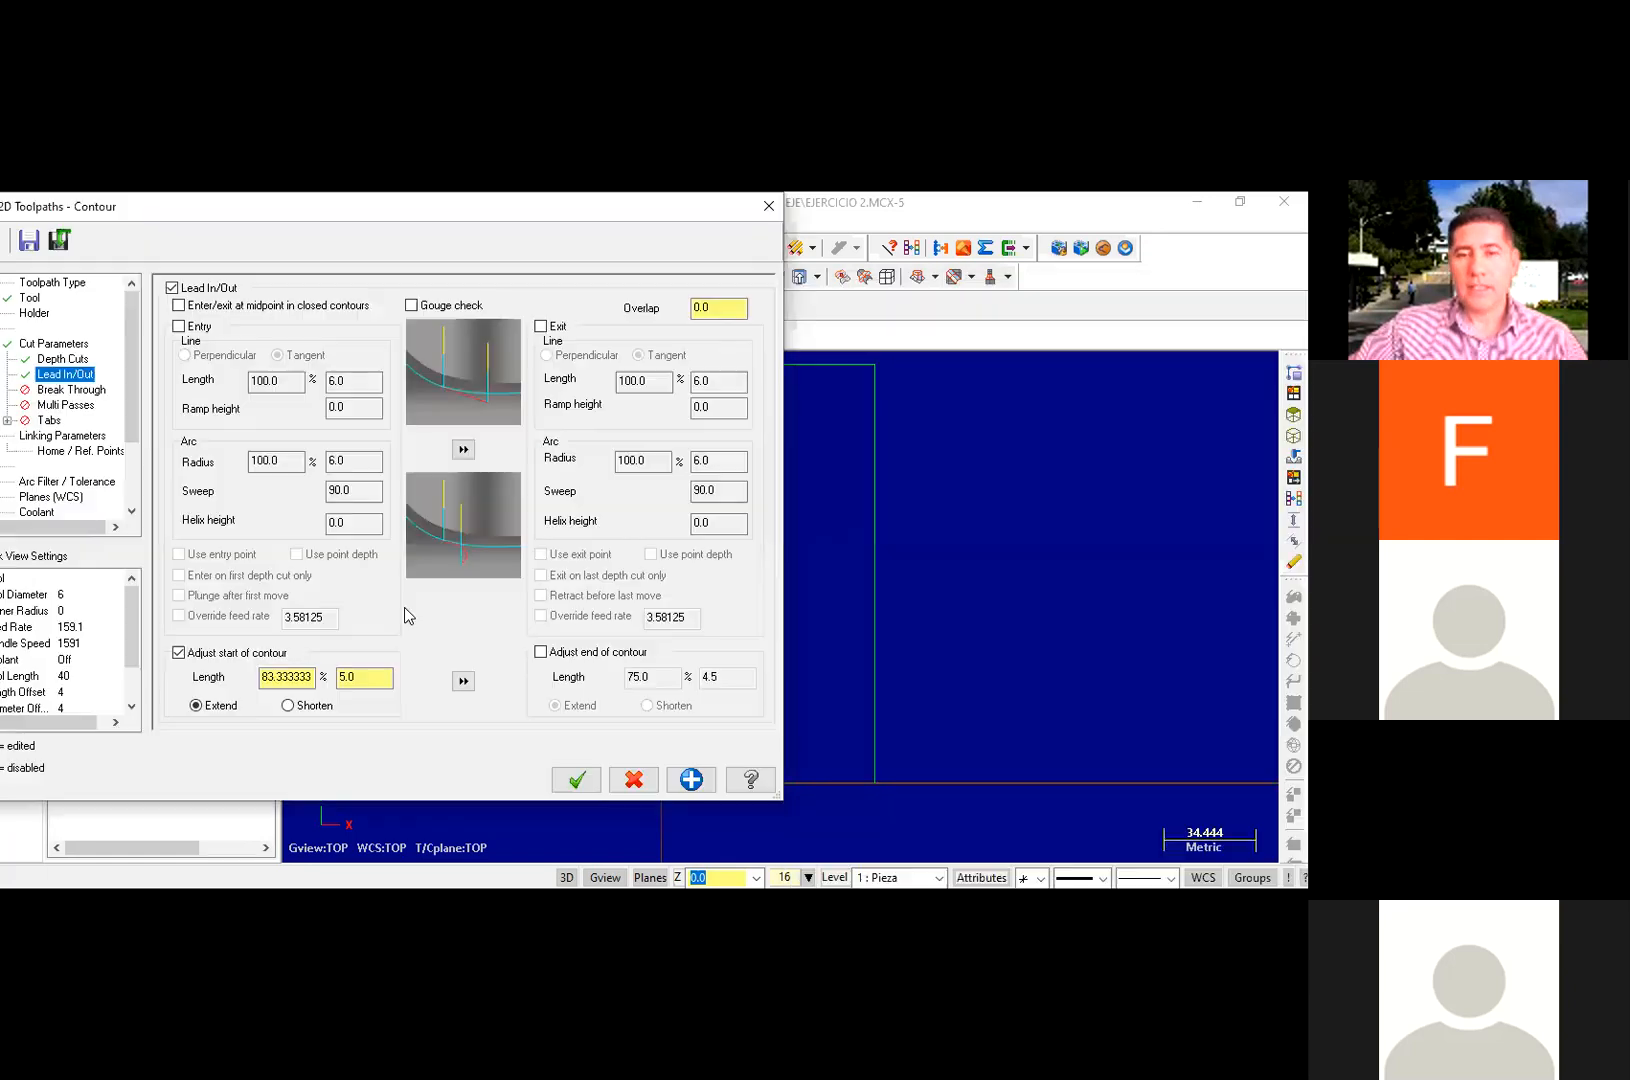
{"action": "left_click", "coordinate": [541, 653]}
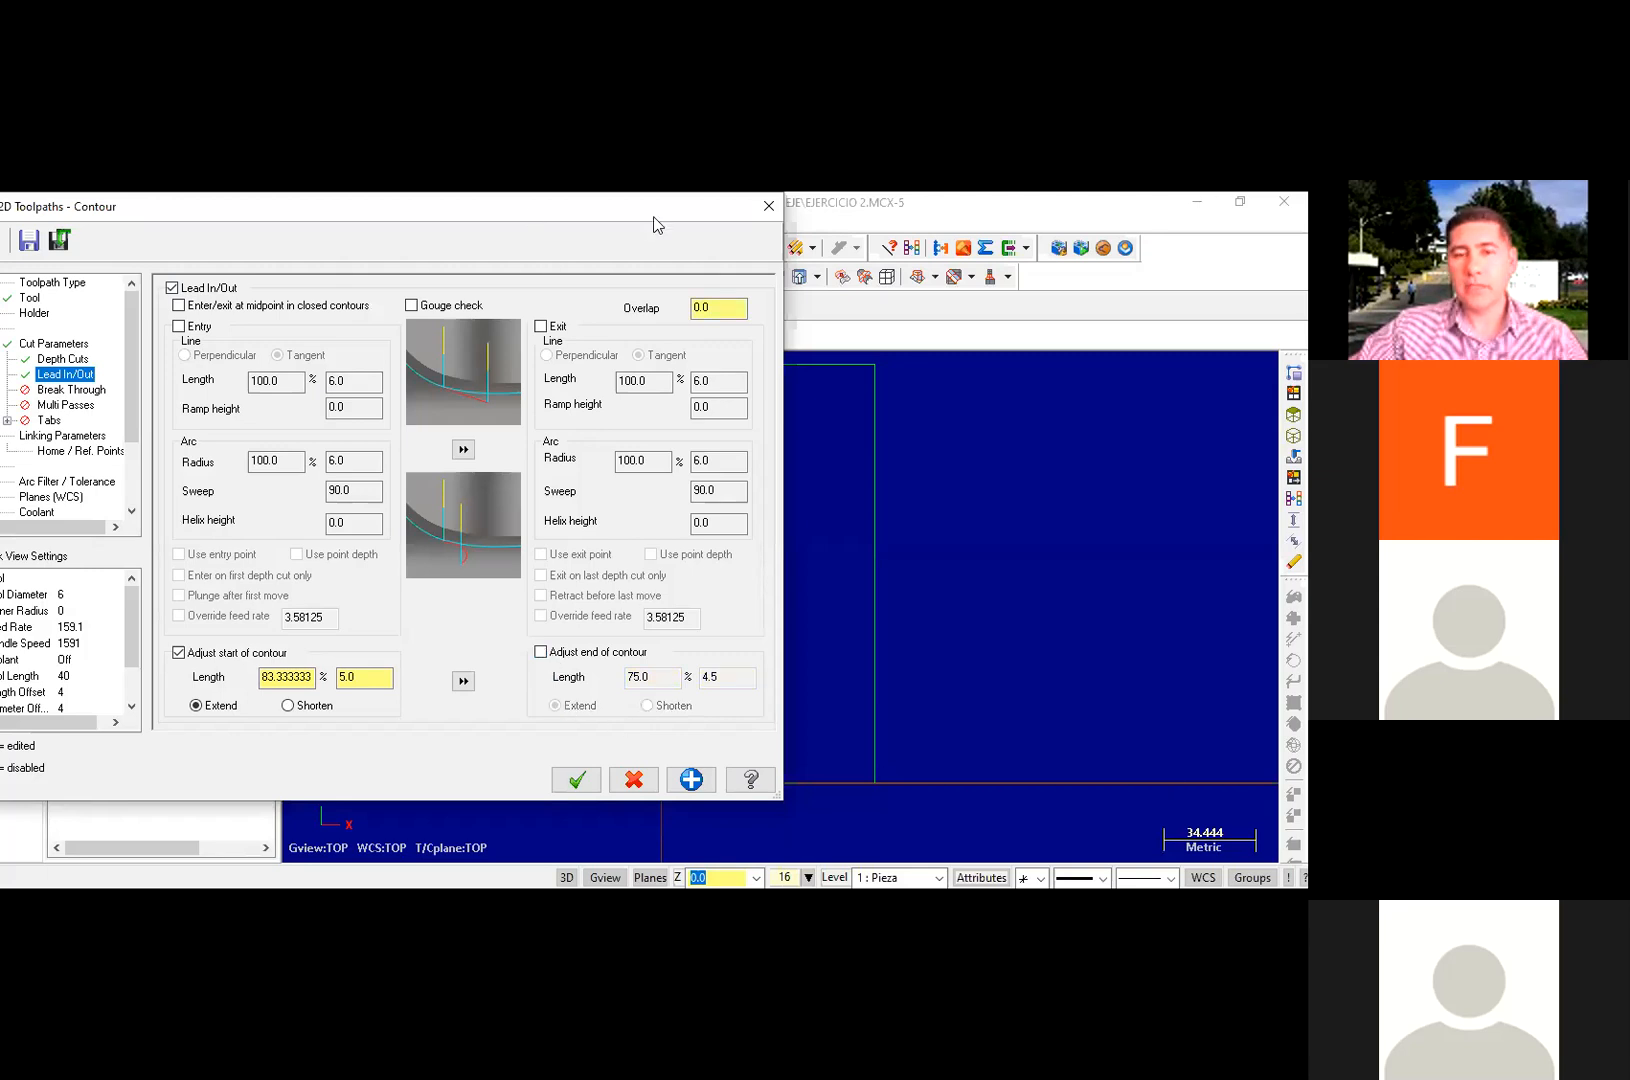
{"action": "left_click_drag", "start_coordinate": [653, 215], "coordinate": [1025, 215]}
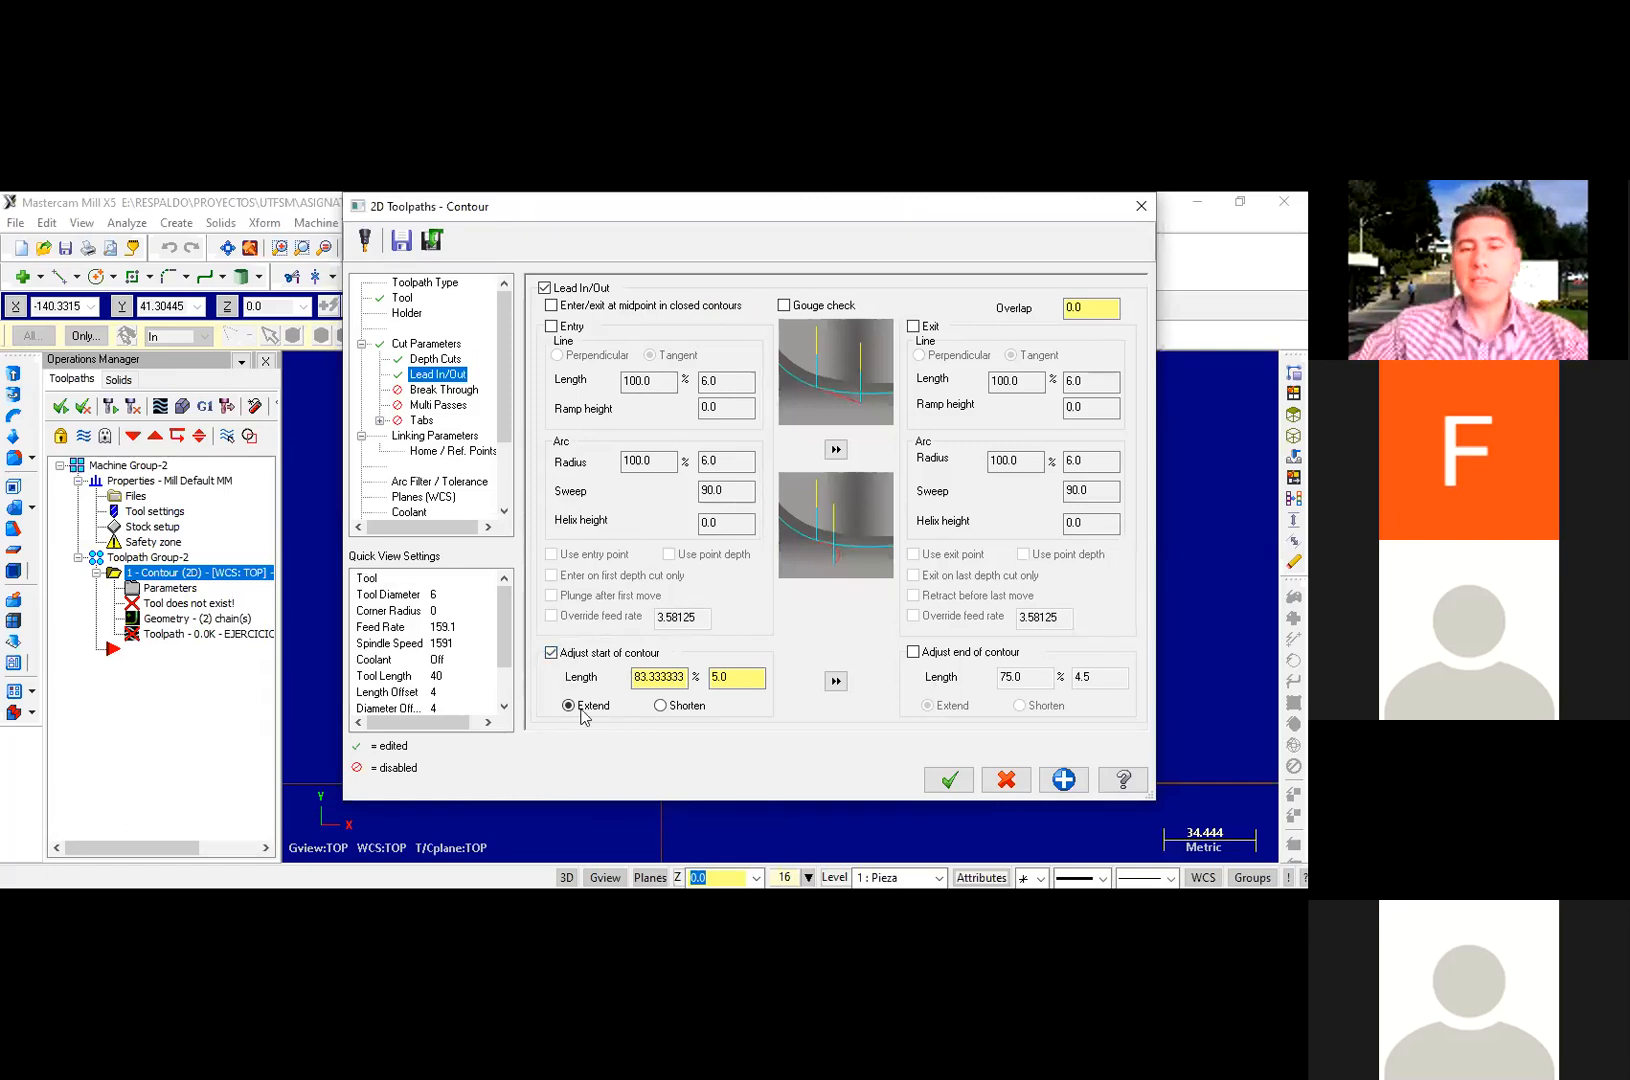
{"action": "left_click_drag", "start_coordinate": [727, 679], "coordinate": [662, 691]}
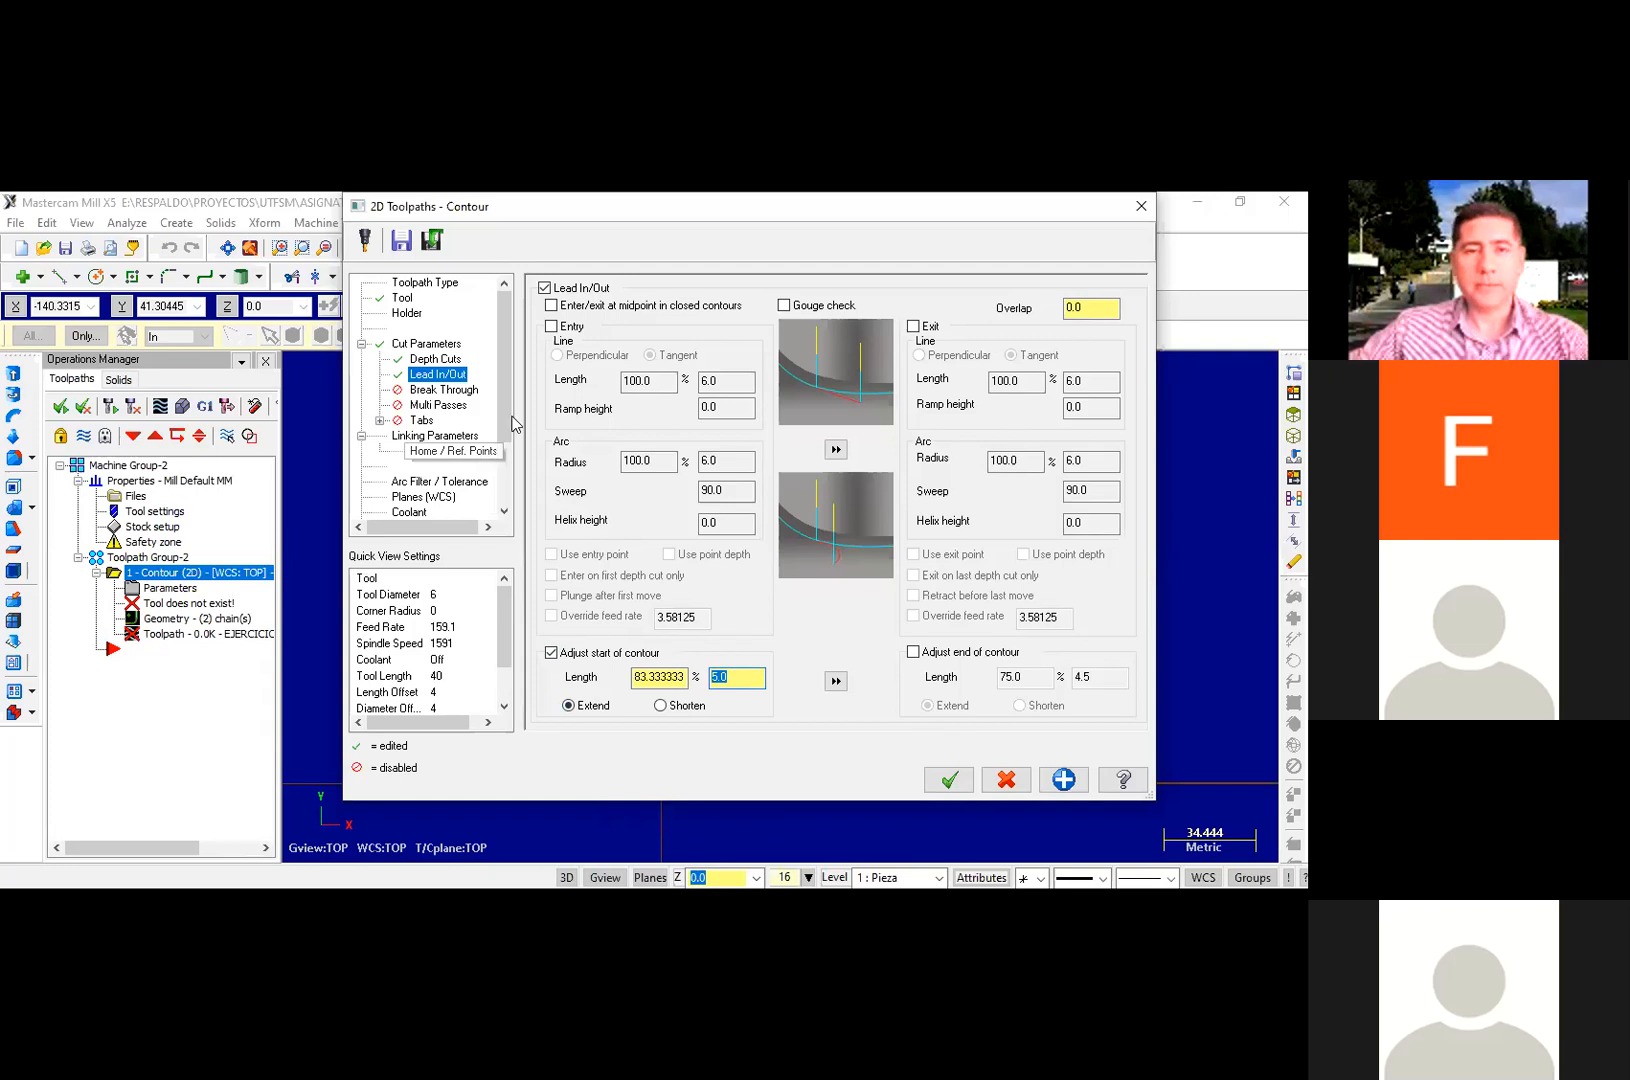
Step: Enable clearance at an absolute 50 mm, set retract to an absolute 2 mm, and make the feed plane absolute
{"action": "left_click", "coordinate": [435, 436]}
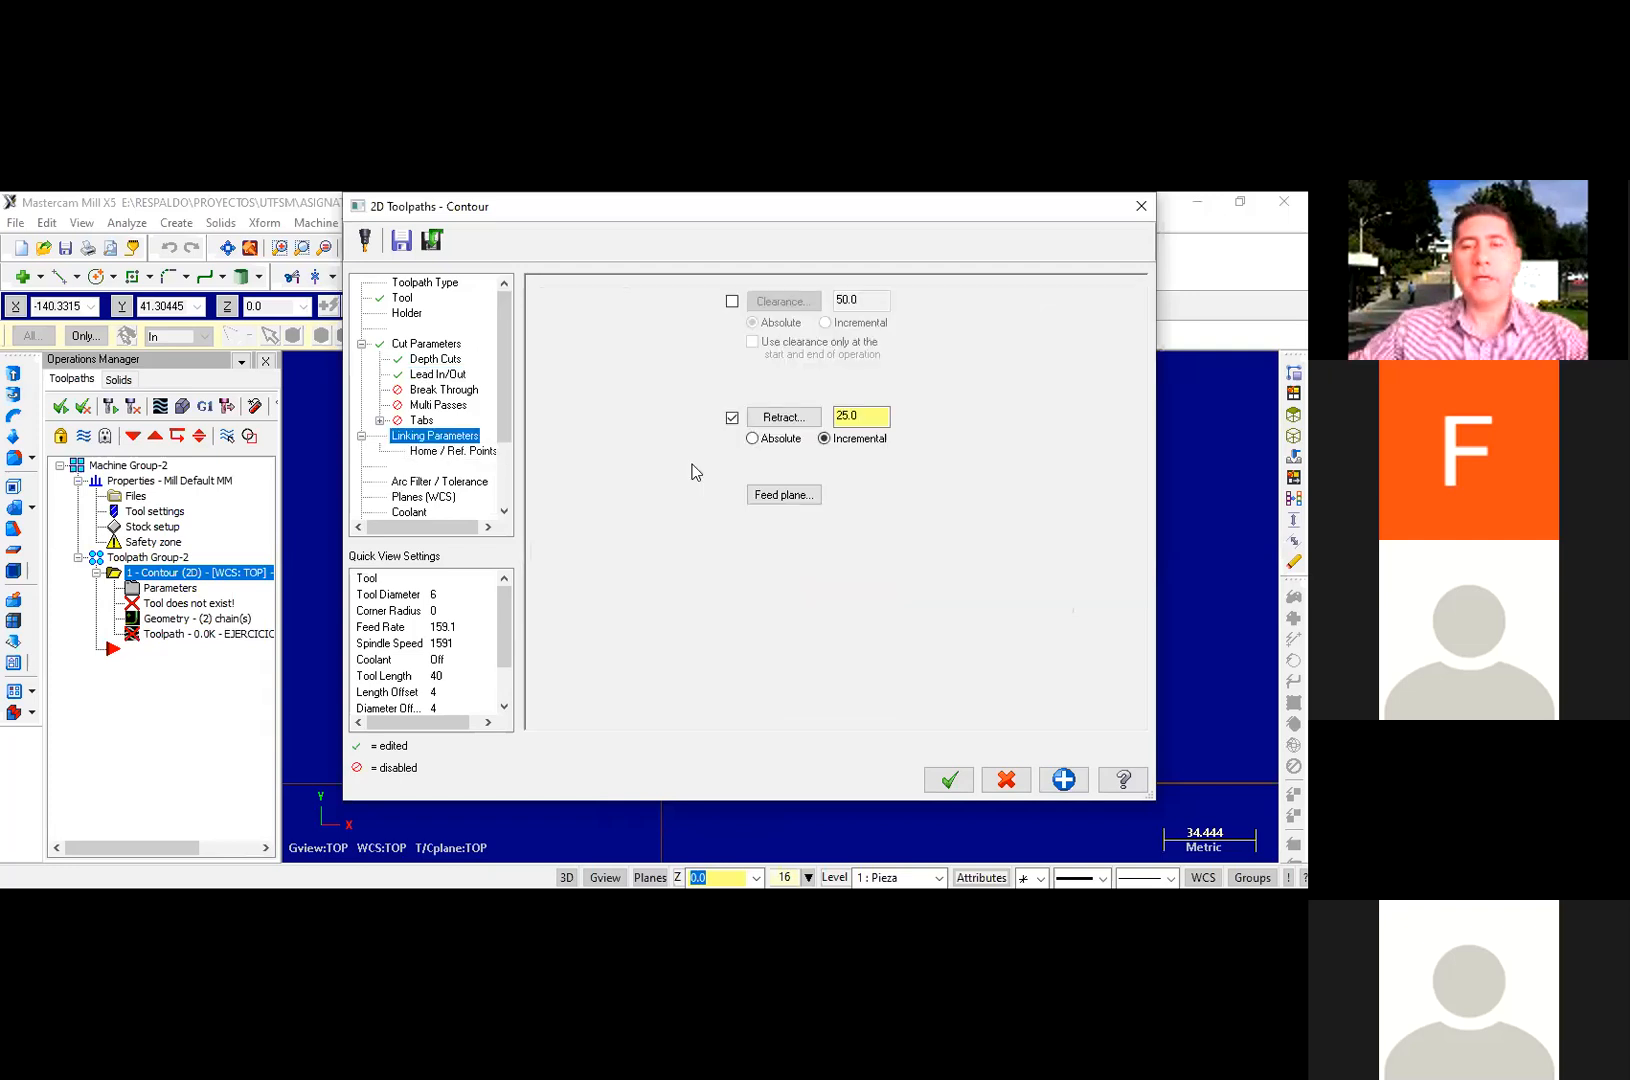
{"action": "left_click", "coordinate": [732, 301]}
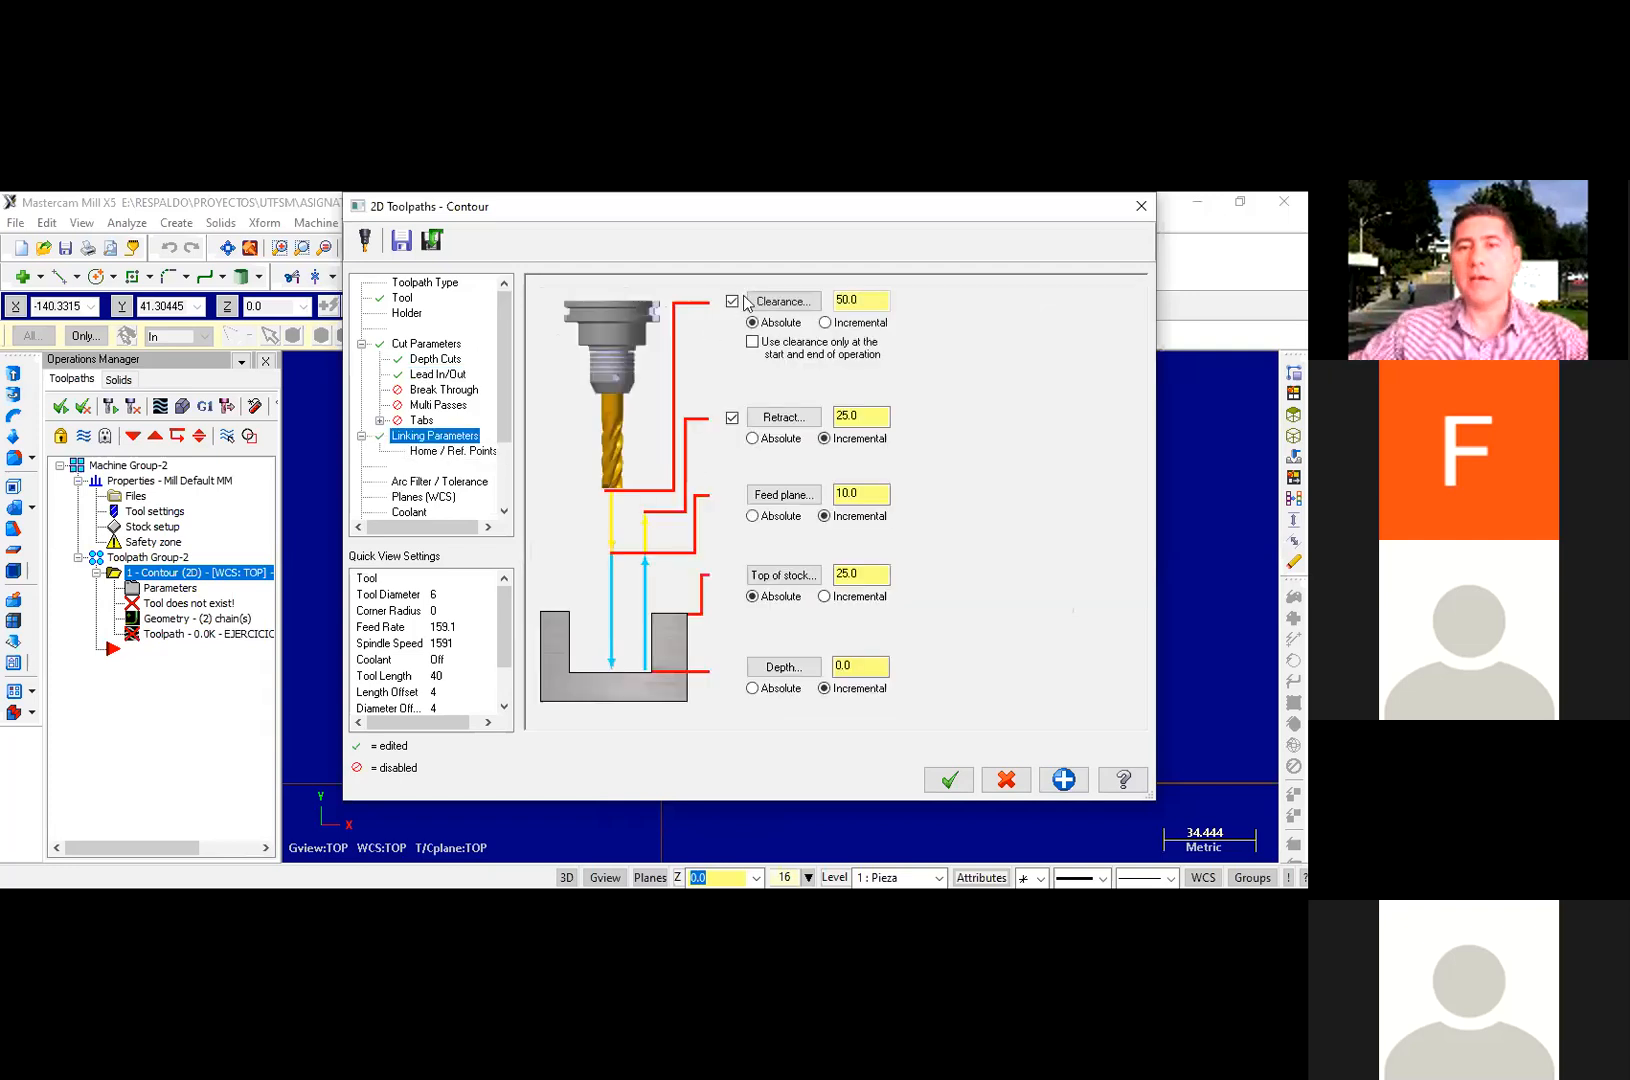
{"action": "left_click_drag", "start_coordinate": [866, 302], "coordinate": [715, 343]}
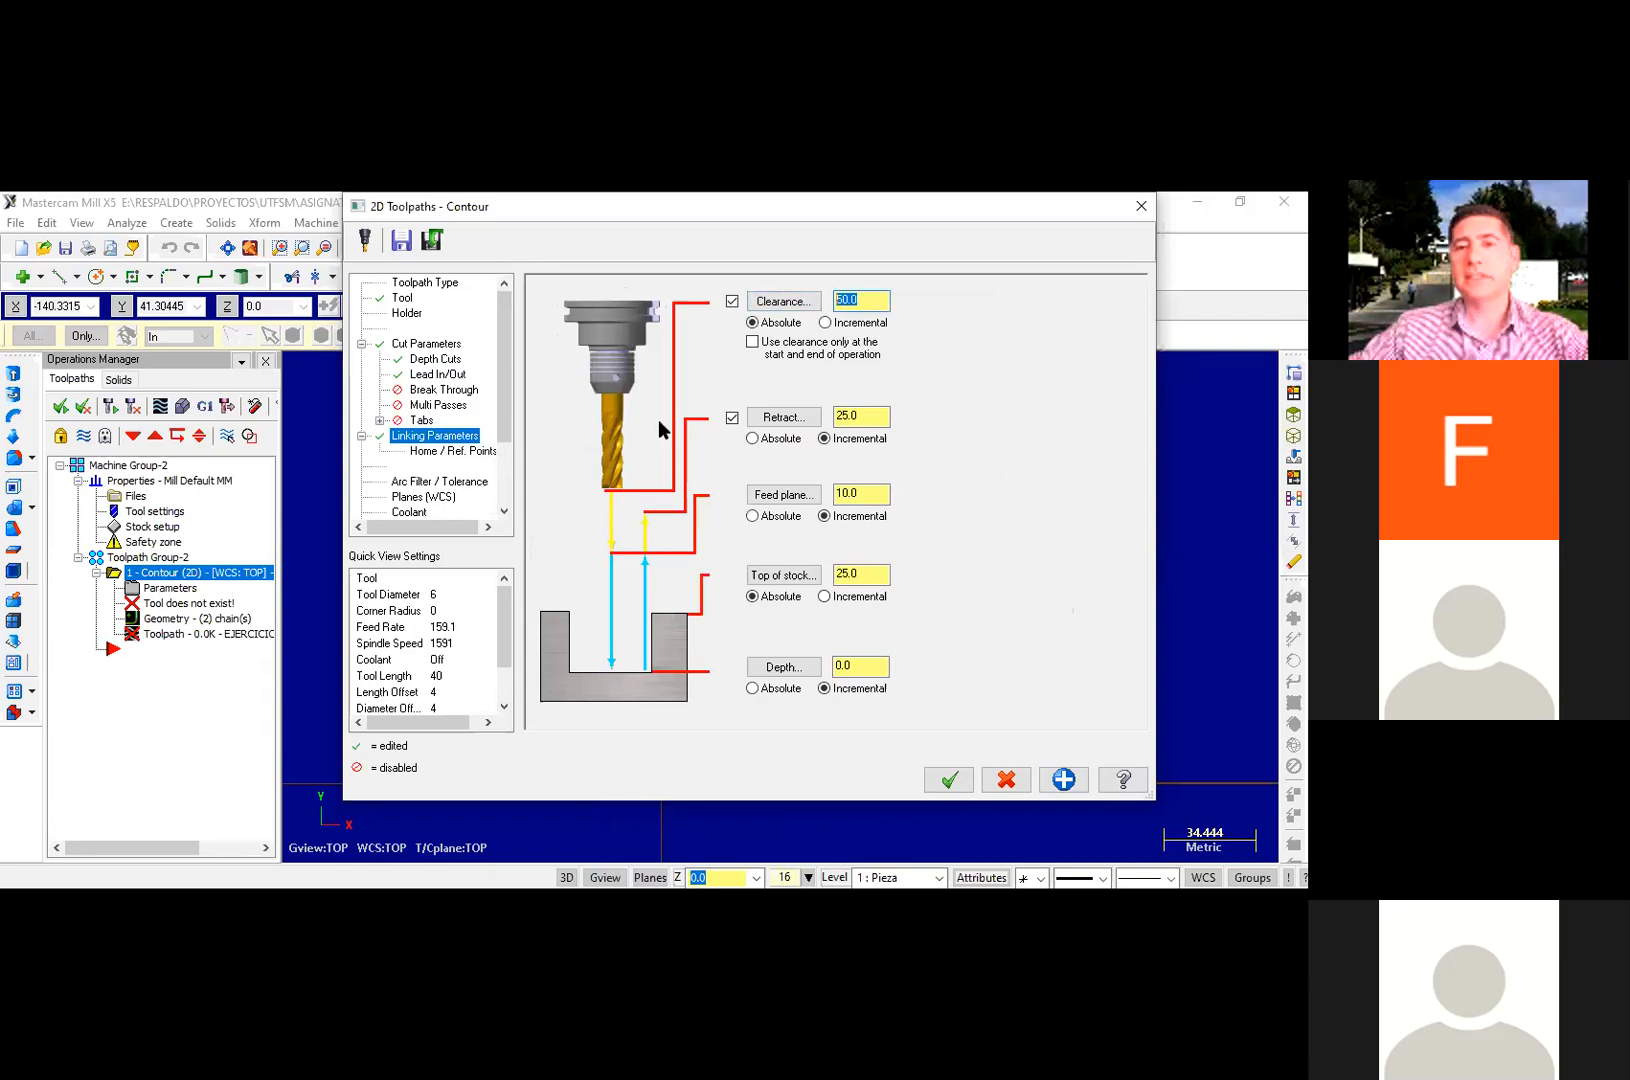
{"action": "left_click", "coordinate": [760, 440]}
{"action": "left_click", "coordinate": [777, 524]}
{"action": "left_click_drag", "start_coordinate": [862, 418], "coordinate": [536, 423]}
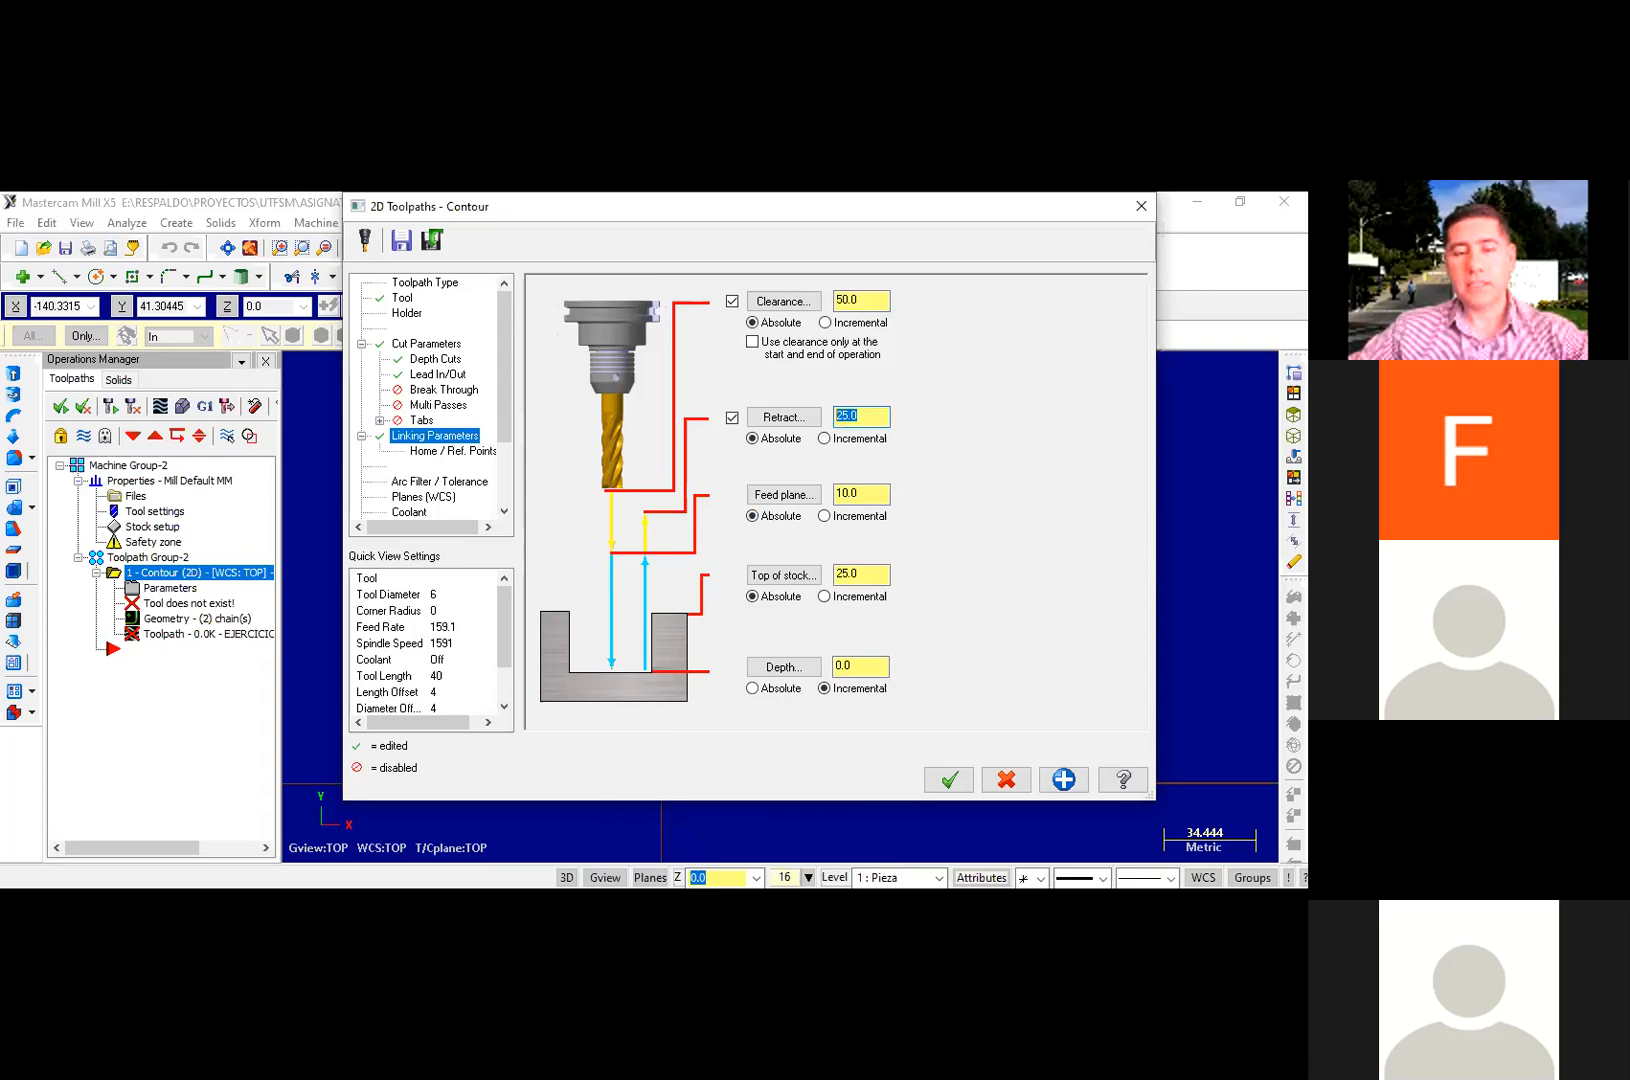
{"action": "type", "text": "2"}
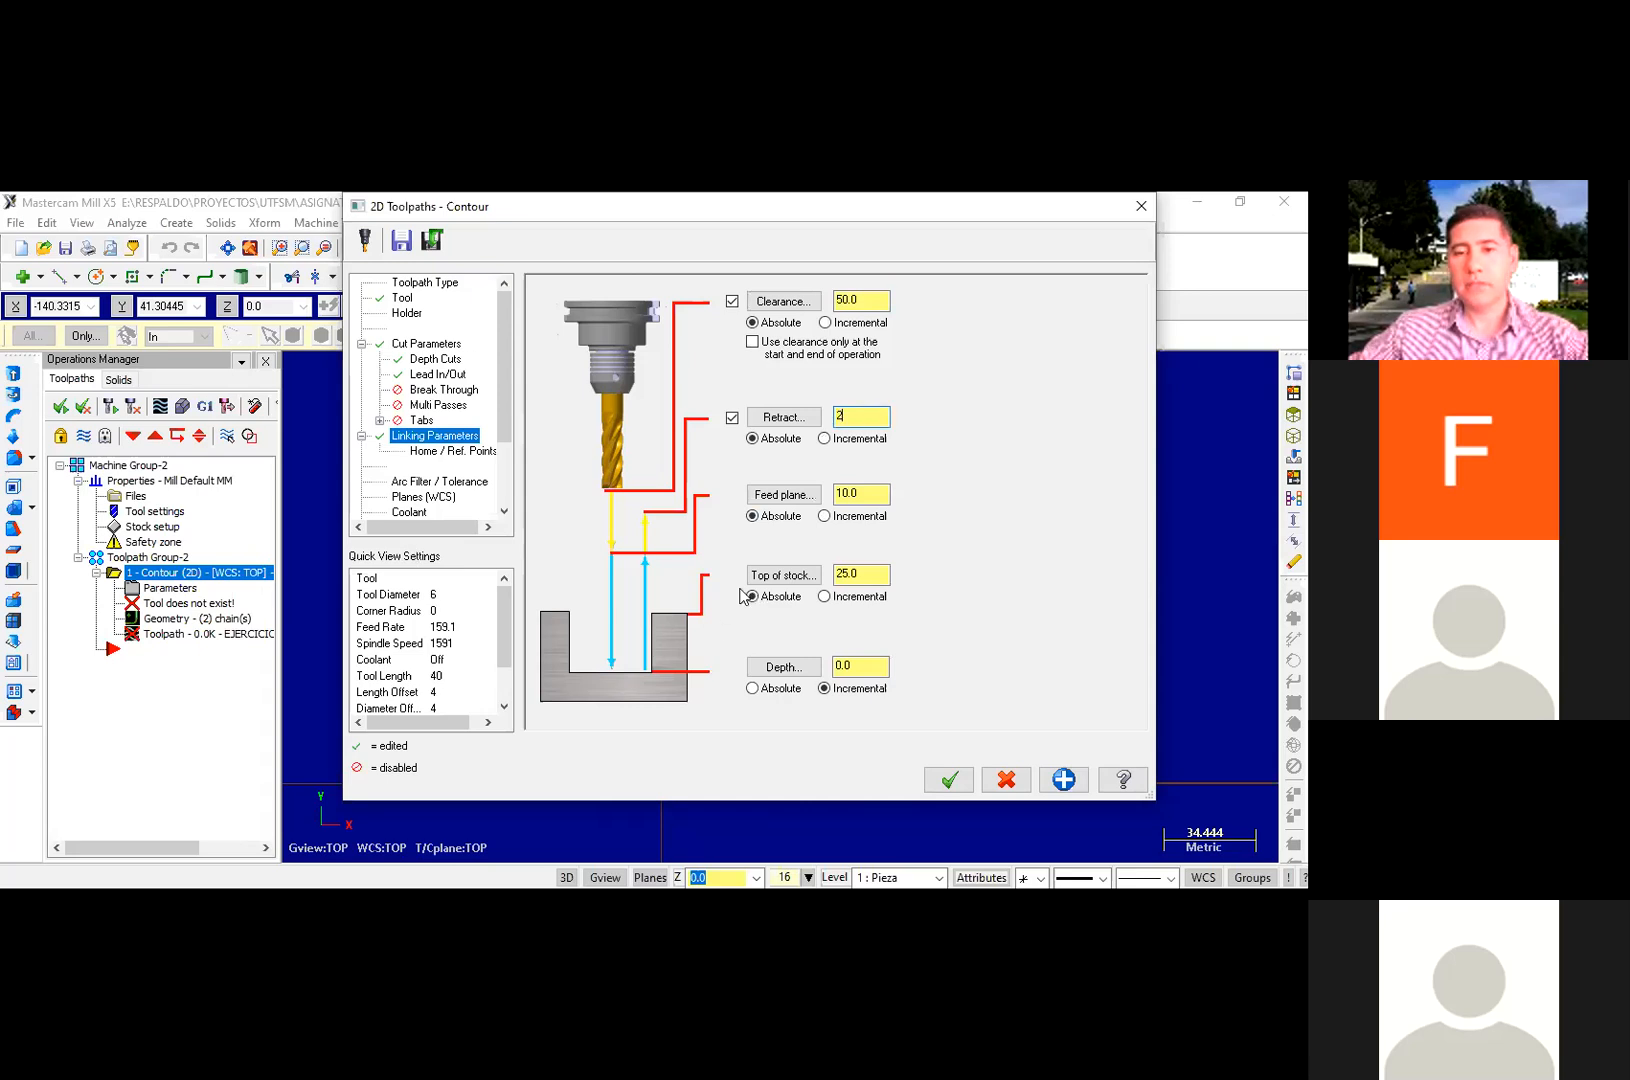
Step: Set the contour's cutting depth to -4 mm as an absolute value
{"action": "left_click", "coordinate": [762, 689]}
{"action": "left_click_drag", "start_coordinate": [878, 669], "coordinate": [719, 607]}
{"action": "type", "text": "-"}
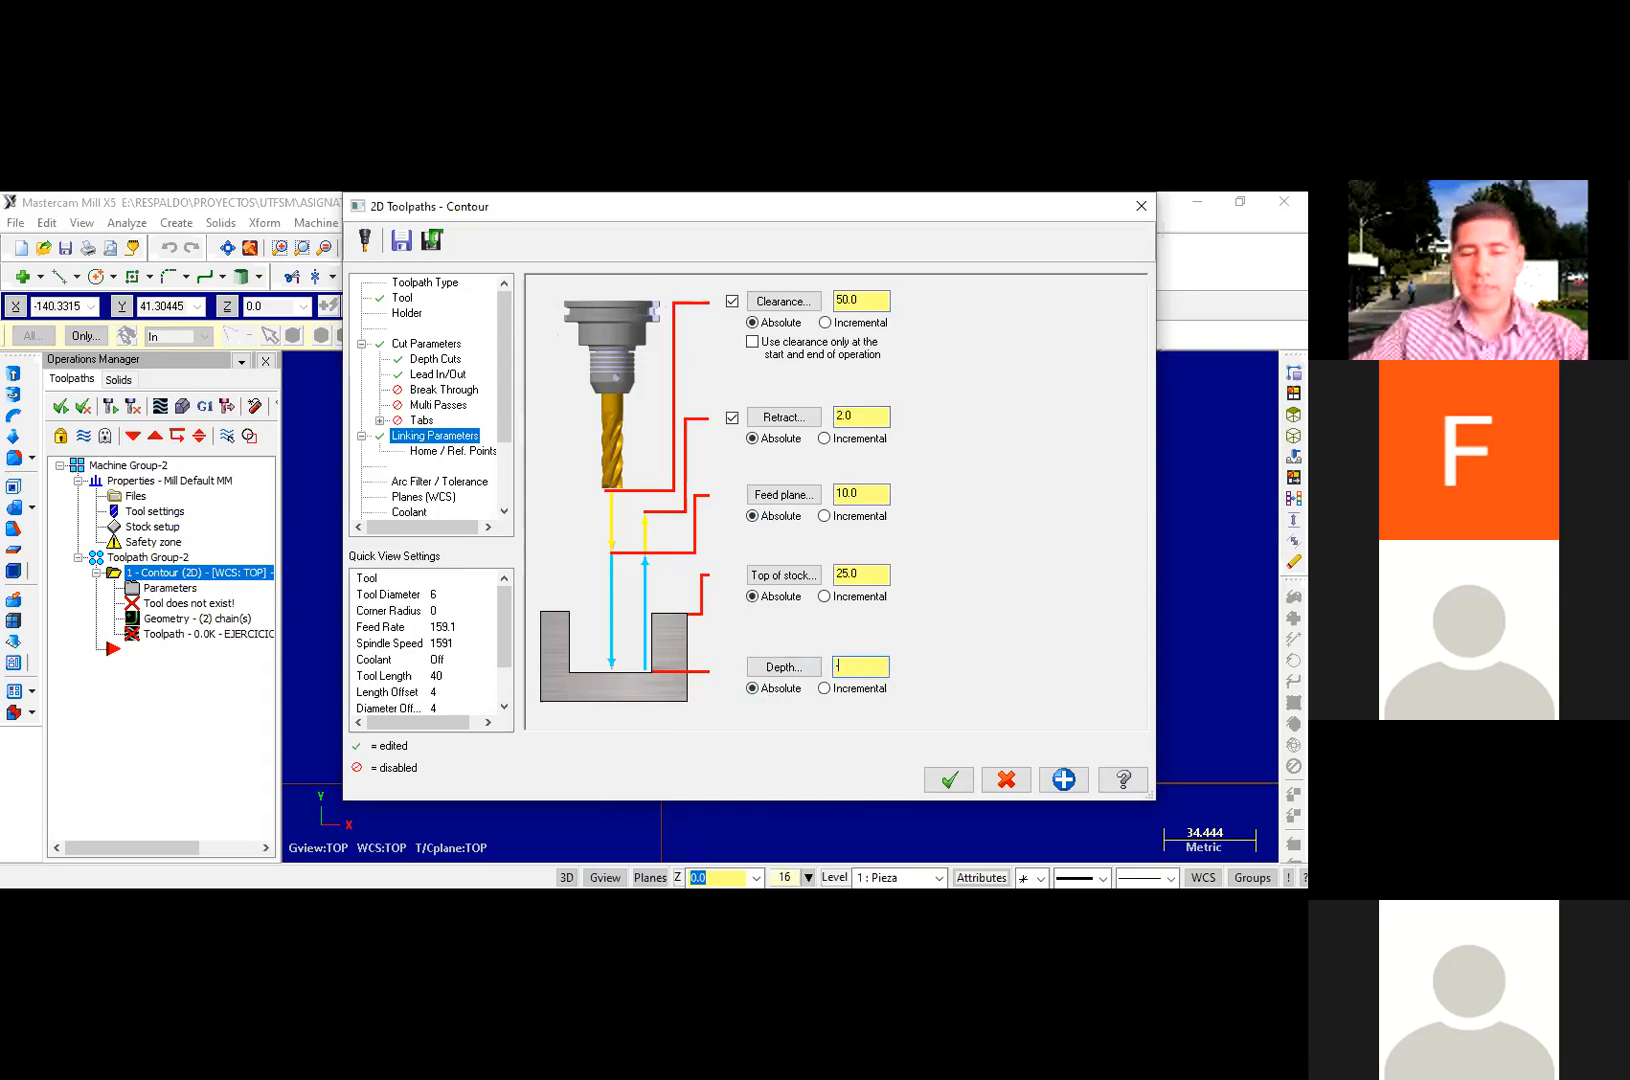
{"action": "type", "text": "4"}
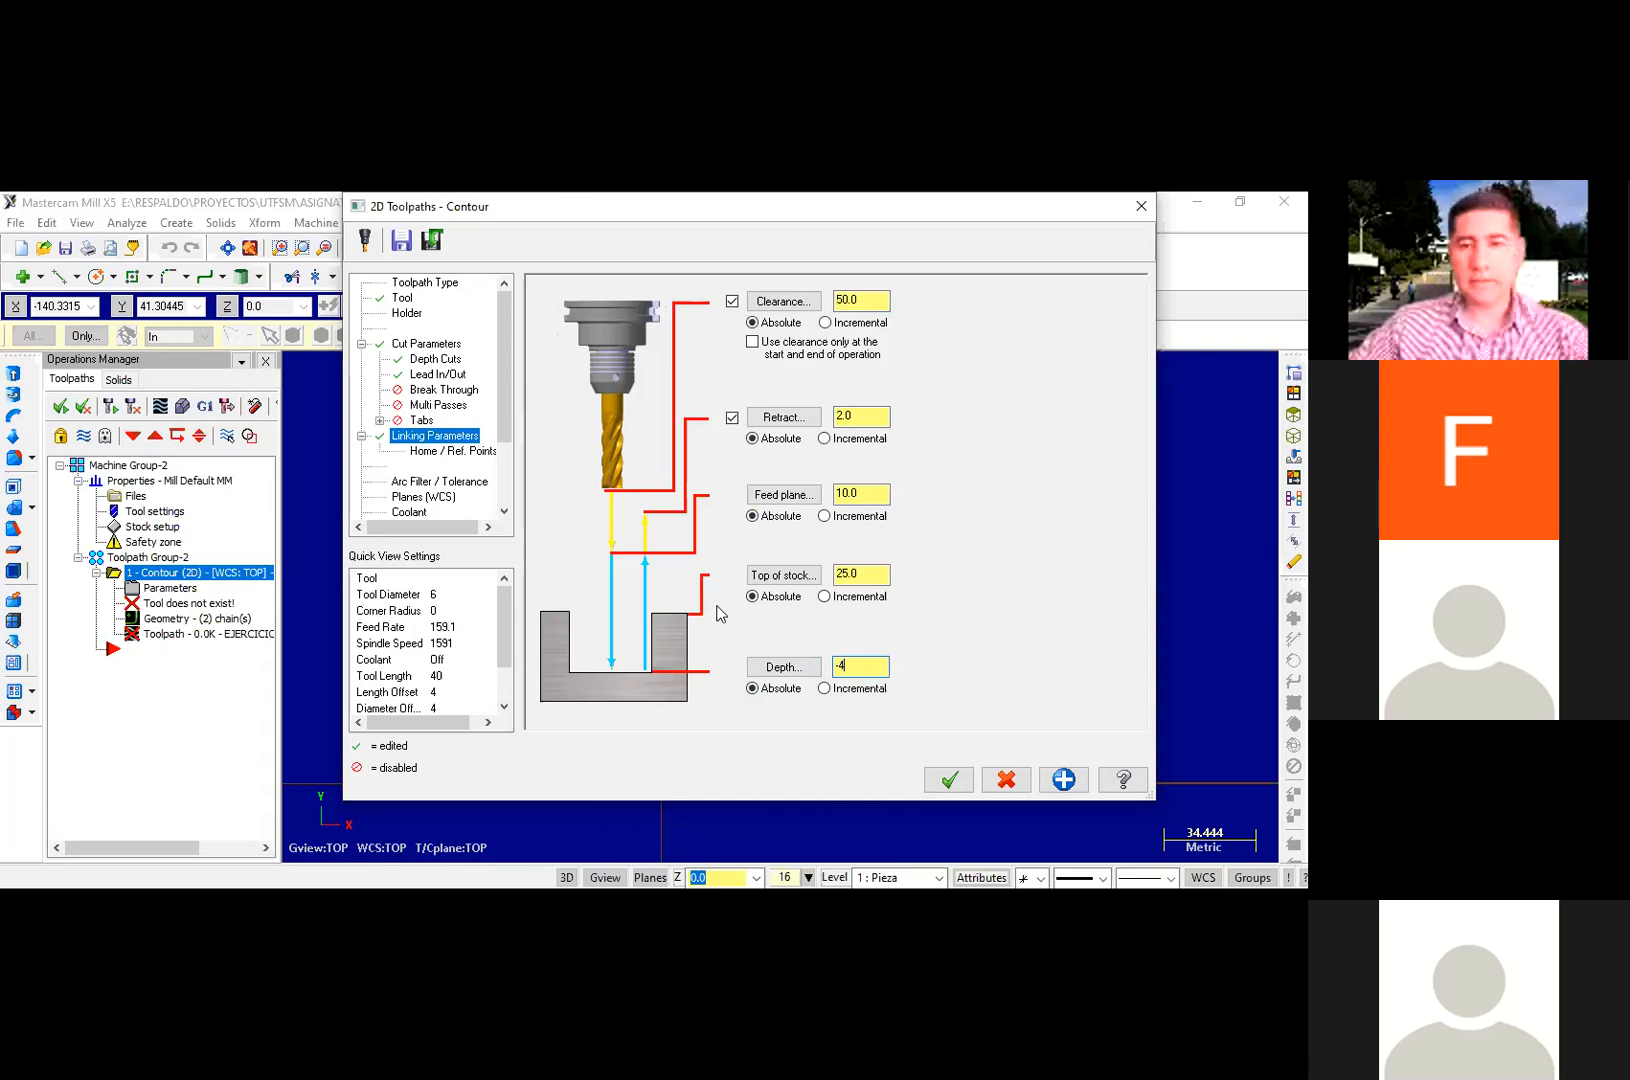
Step: Set the flood coolant to On for the contour toolpath
{"action": "scroll", "coordinate": [445, 480], "scroll_direction": "down", "scroll_amount": 2}
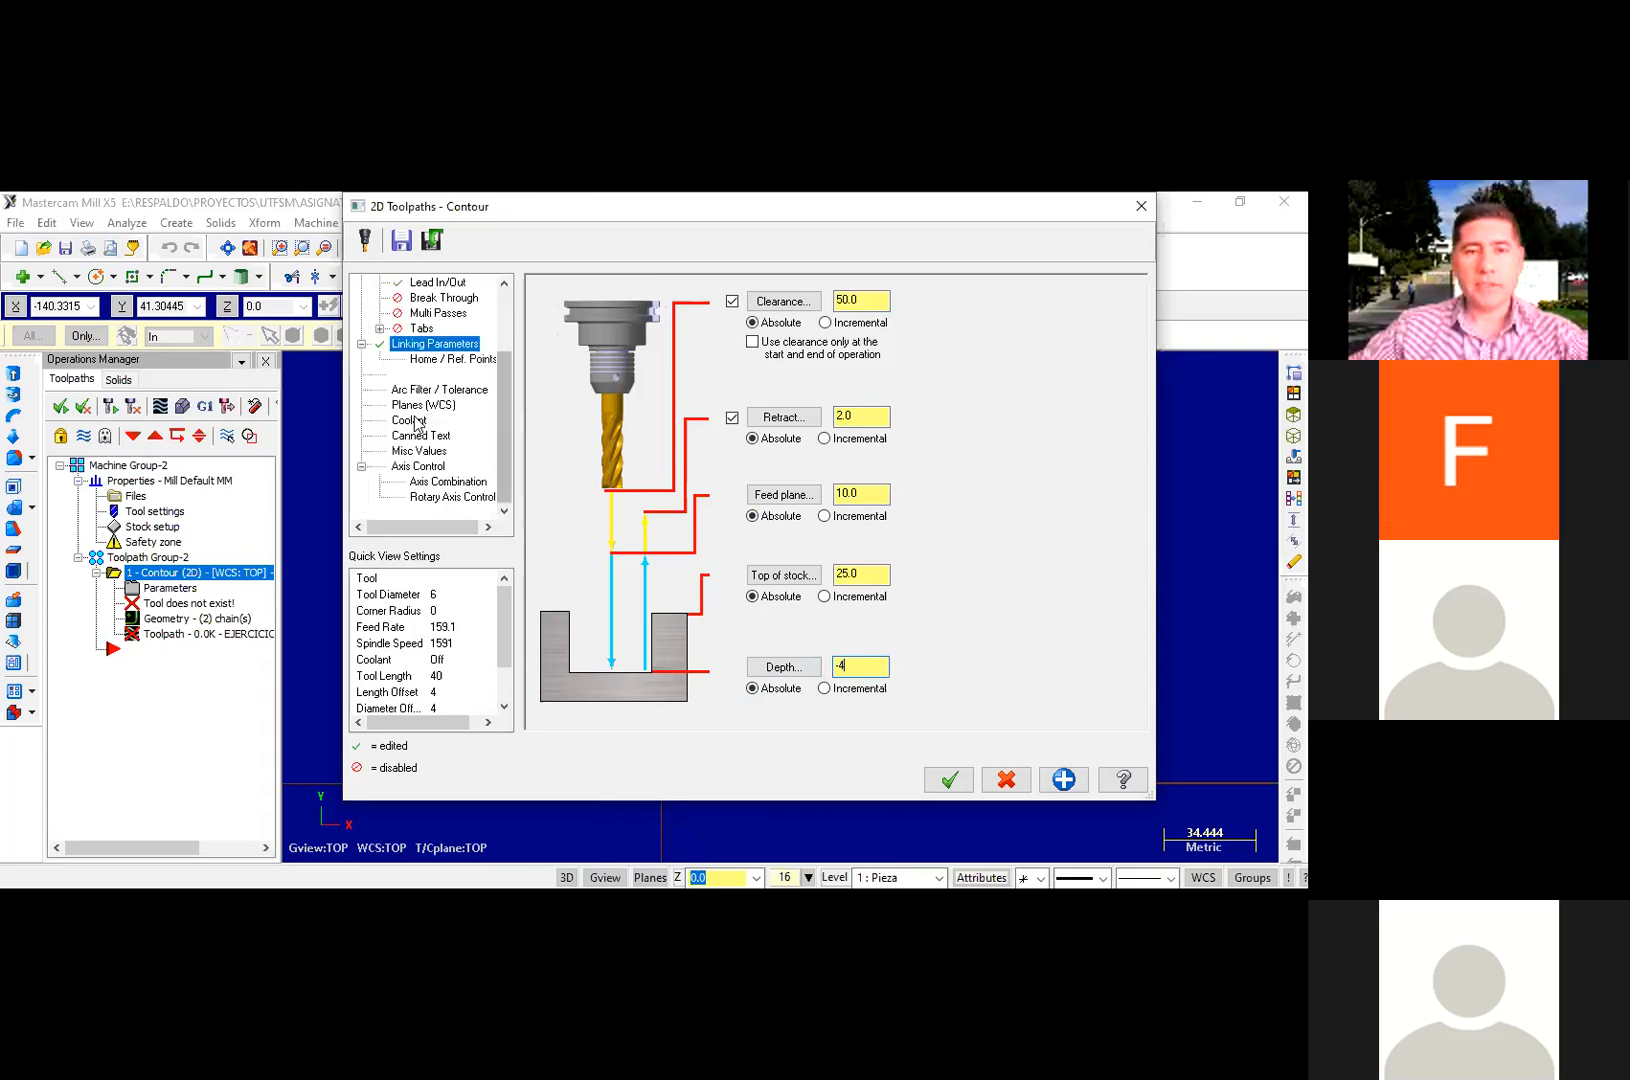
{"action": "left_click", "coordinate": [402, 422]}
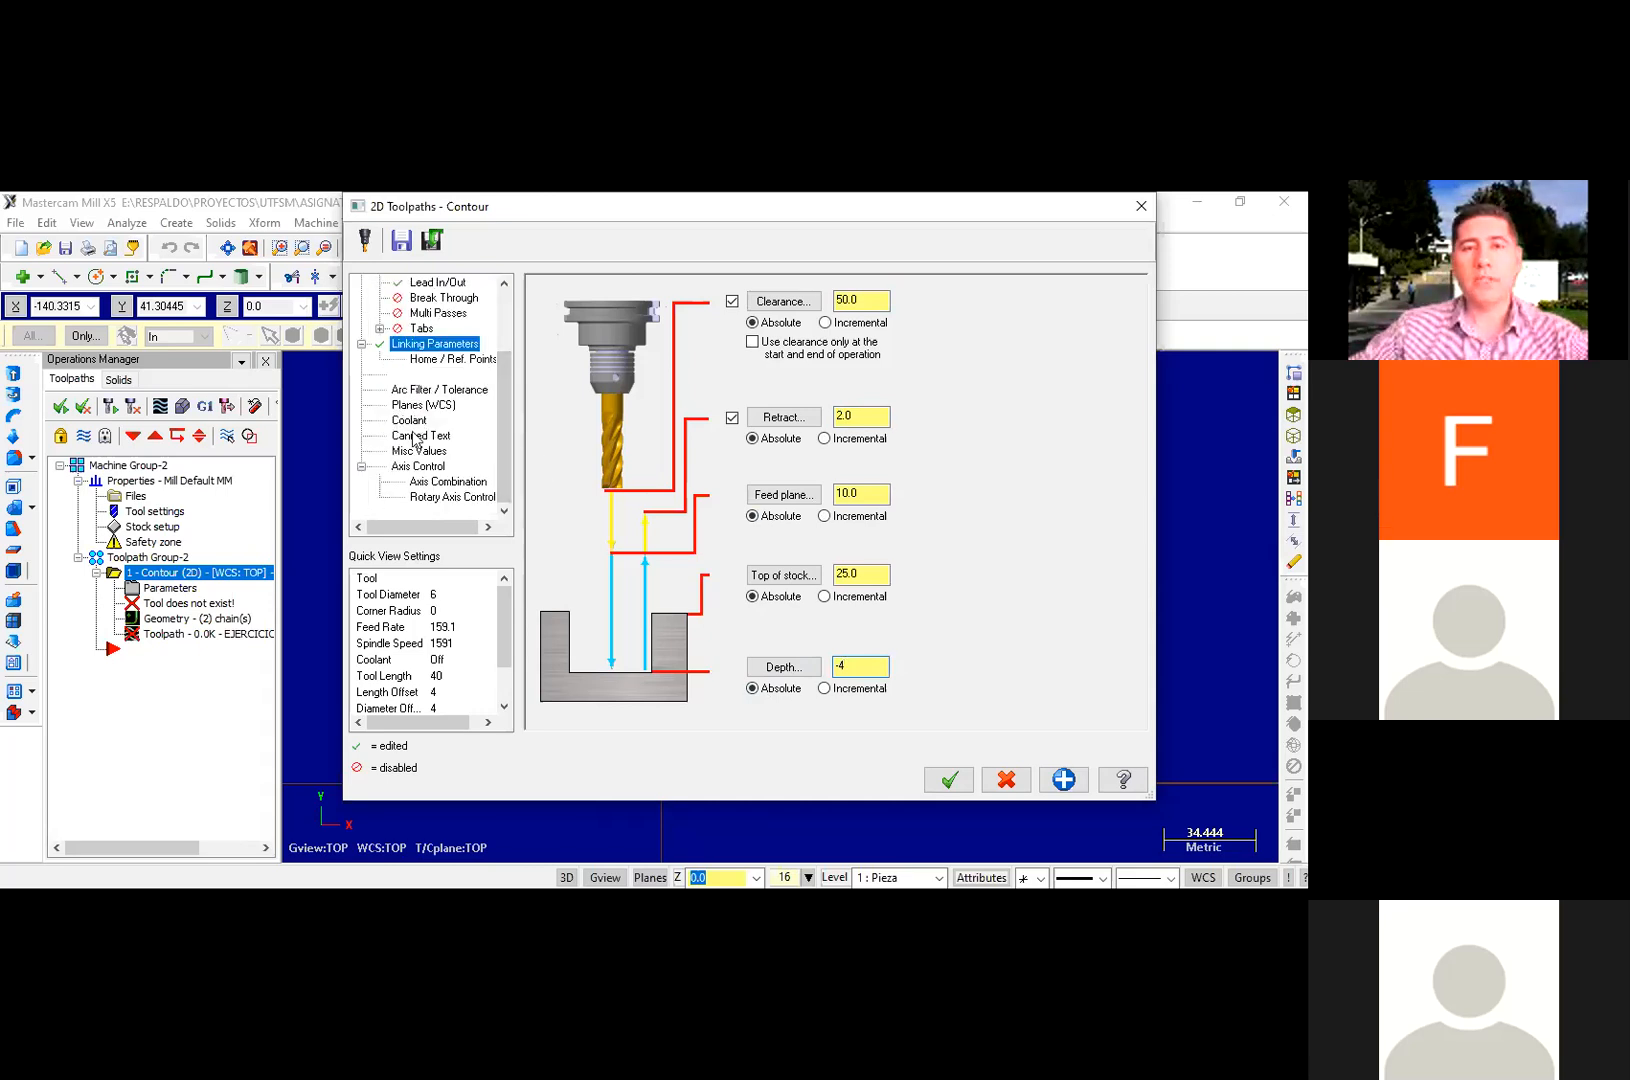
{"action": "left_click", "coordinate": [849, 397]}
{"action": "left_click", "coordinate": [839, 409]}
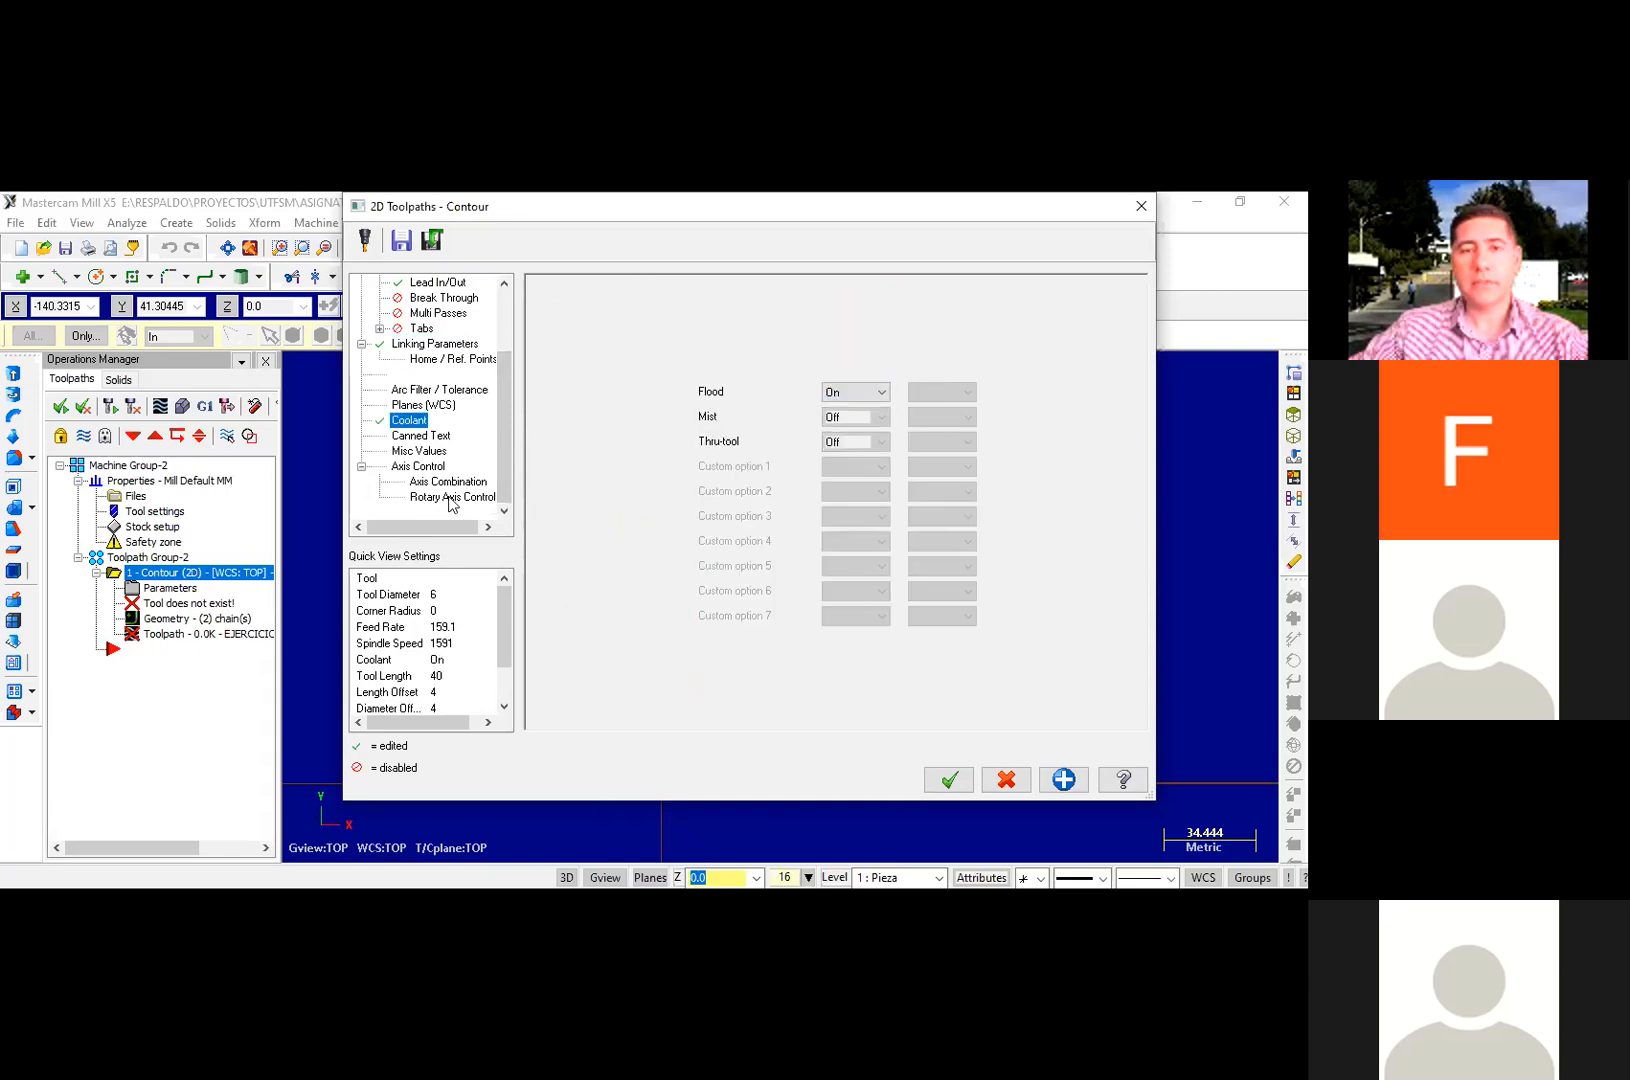
Step: Set the rotary control to axis substitution of Y, clockwise, with a 50 mm rotary diameter and Unroll off, and generate the toolpath
{"action": "left_click", "coordinate": [425, 499]}
{"action": "left_click", "coordinate": [697, 385]}
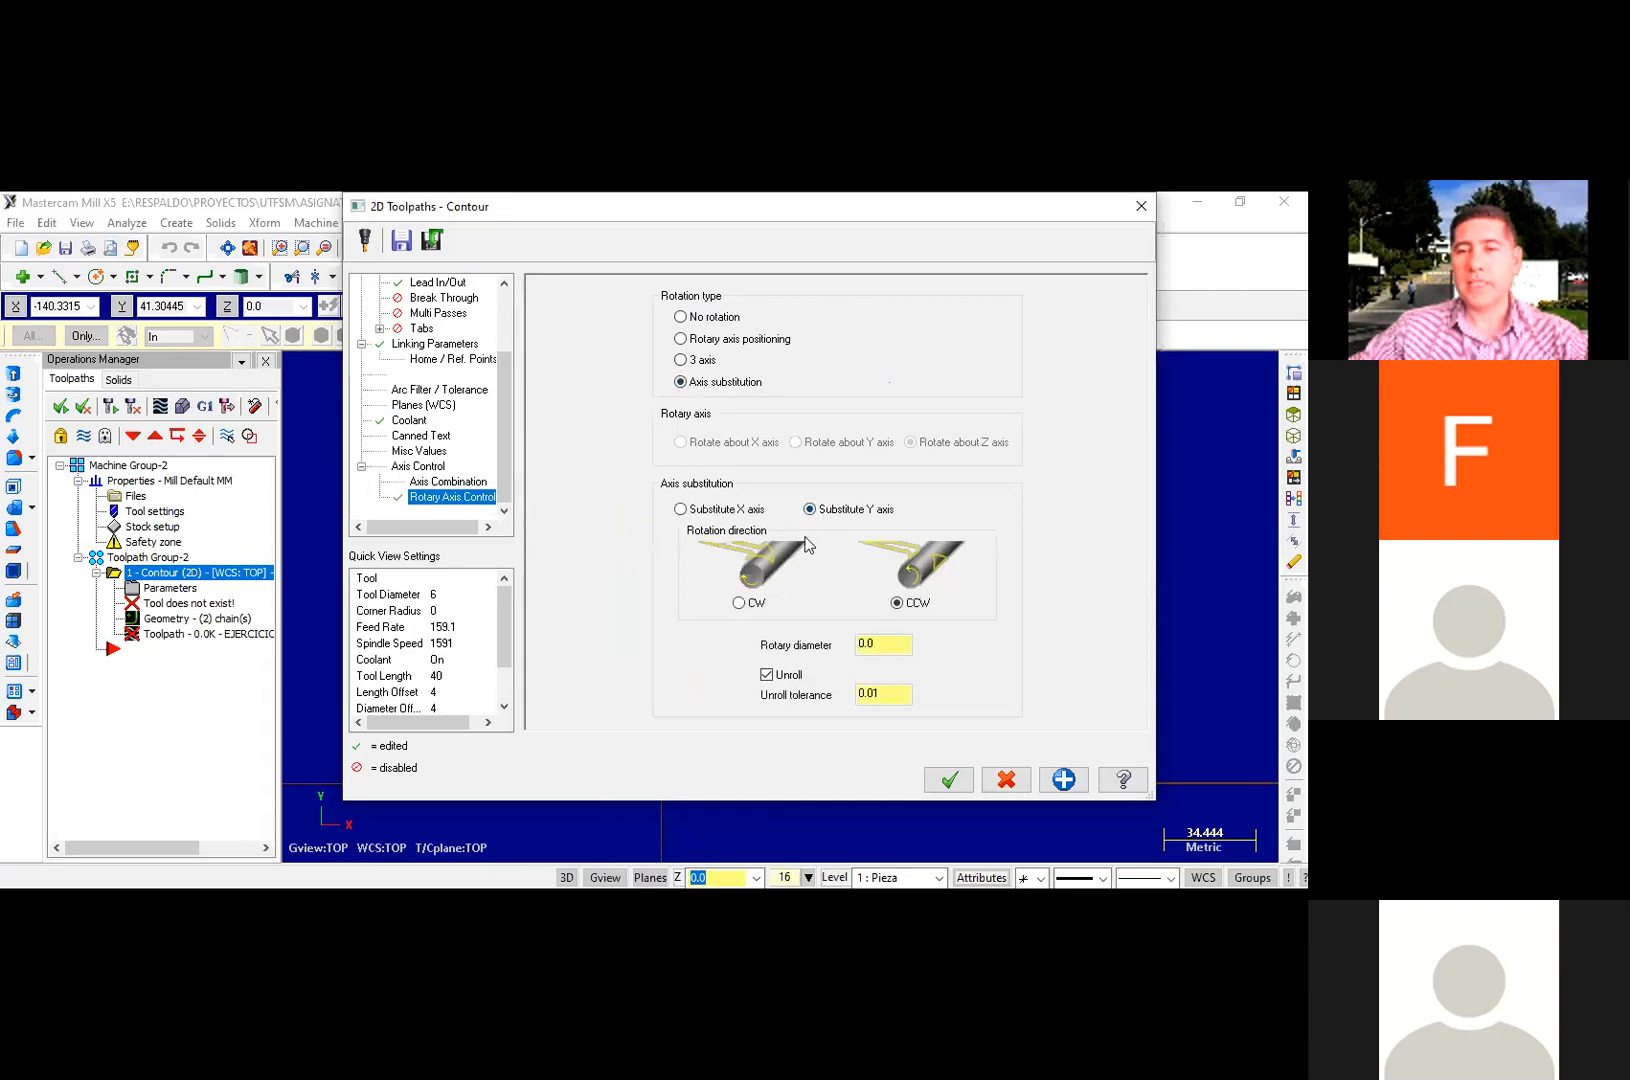
{"action": "left_click", "coordinate": [739, 603]}
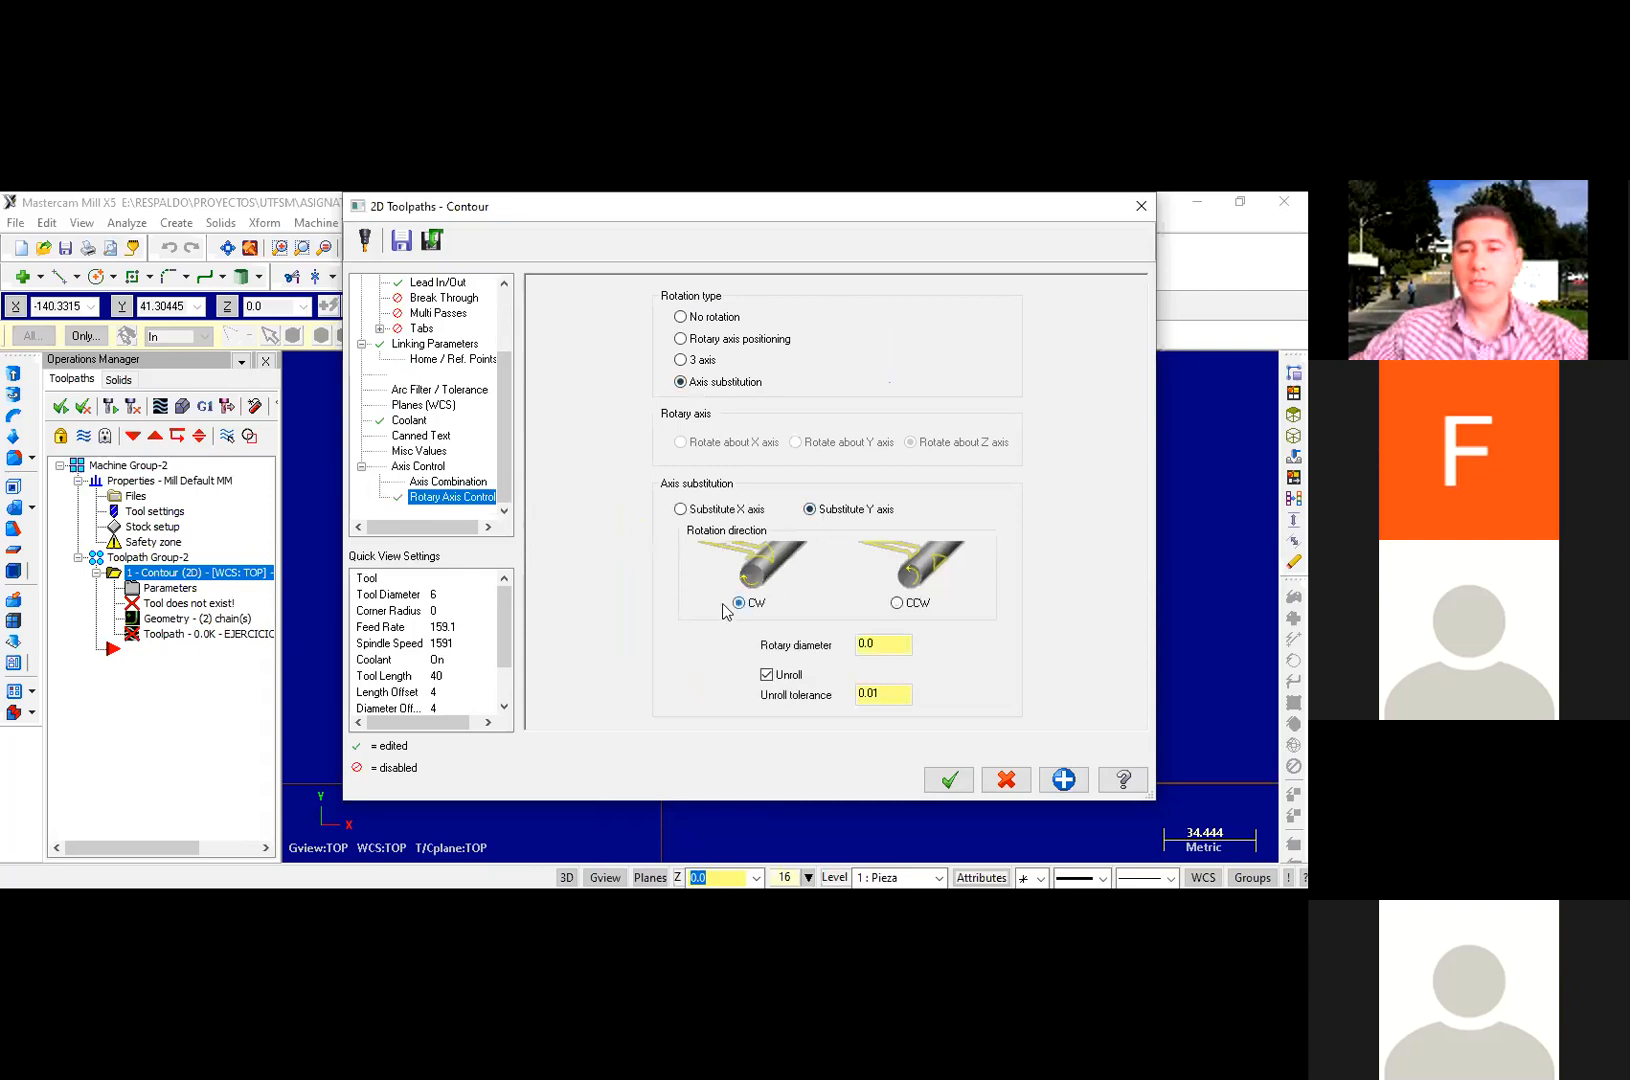
{"action": "left_click", "coordinate": [762, 677]}
{"action": "key", "text": "shift+Tab"}
{"action": "type", "text": "50"}
{"action": "left_click", "coordinate": [950, 782]}
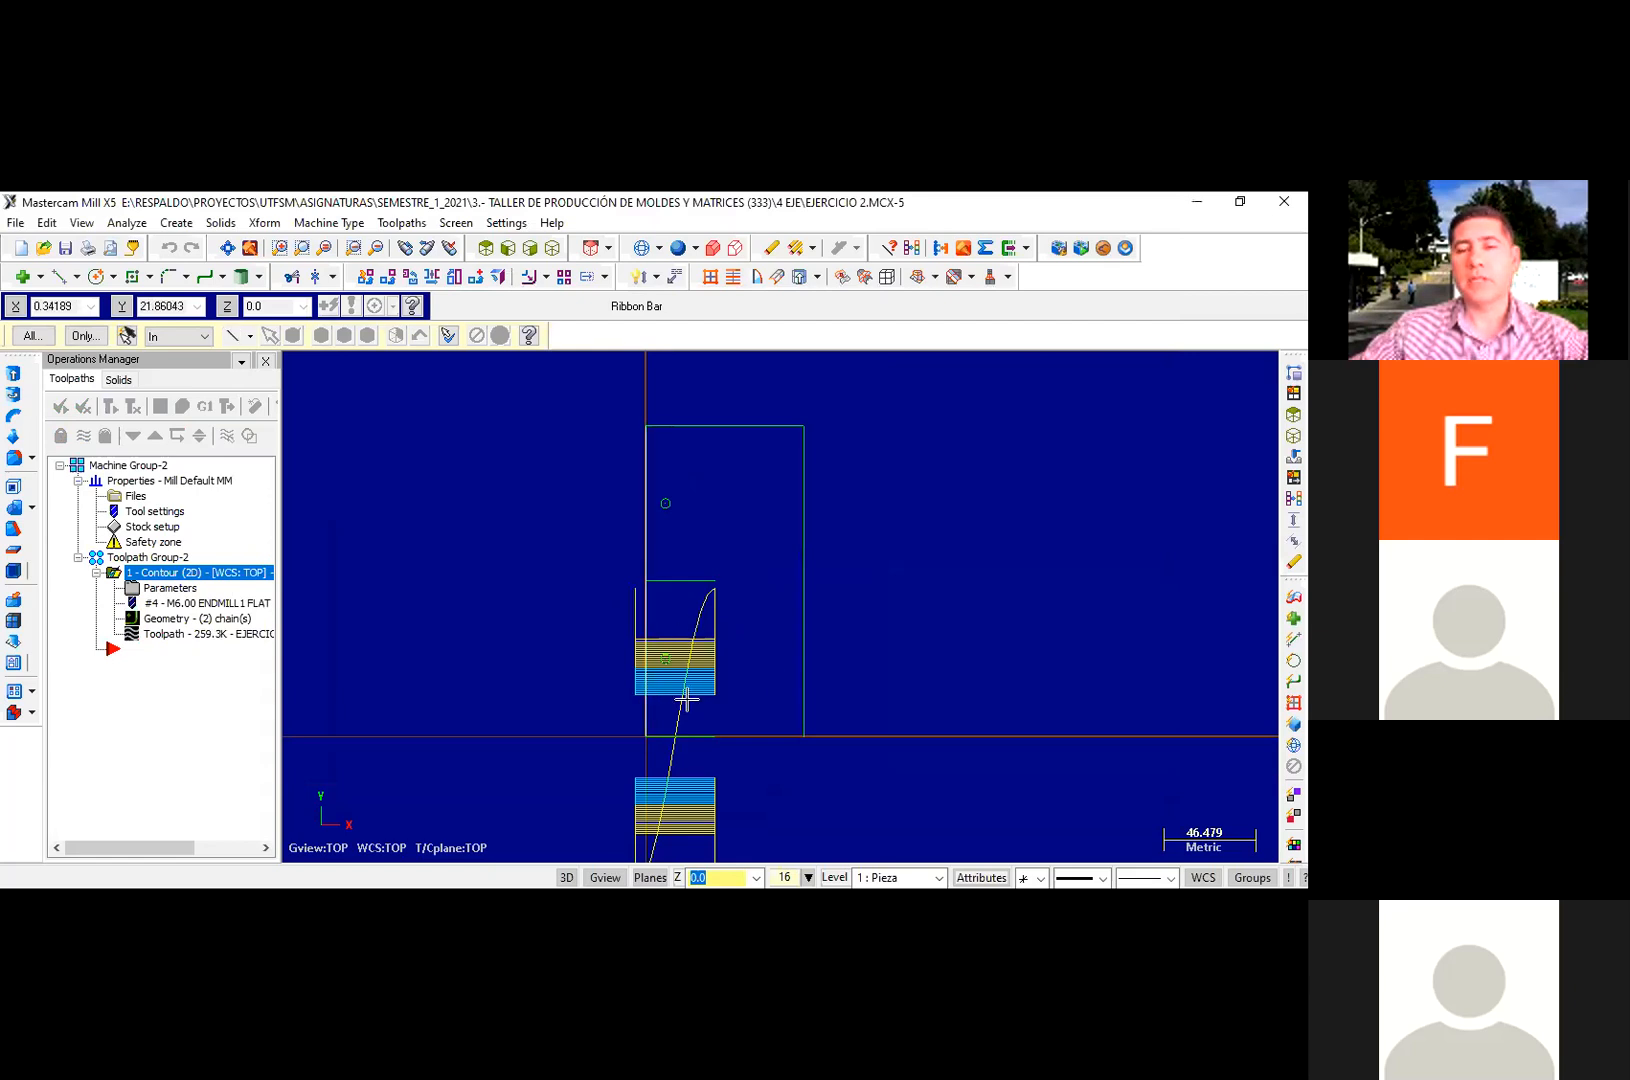
Step: Use the file Pieza ejercicio 1.STL as the machine group's stock and turn on its display
{"action": "left_click", "coordinate": [131, 530]}
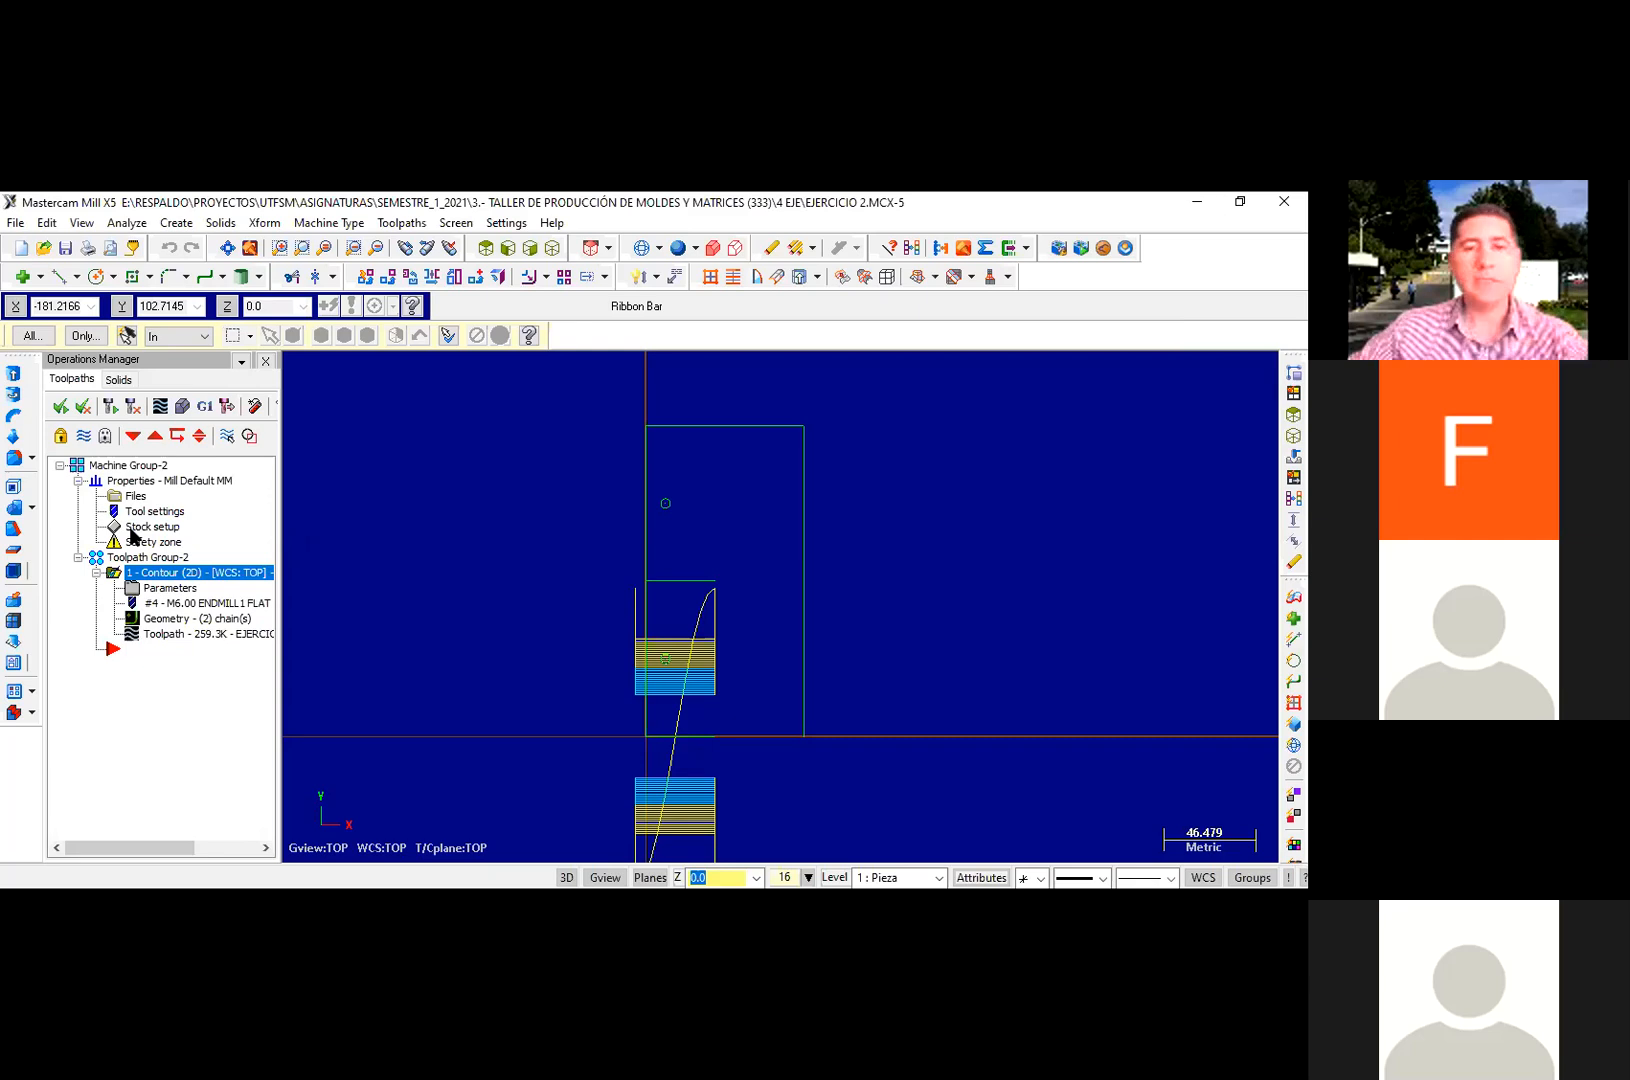
{"action": "double_click", "coordinate": [161, 528]}
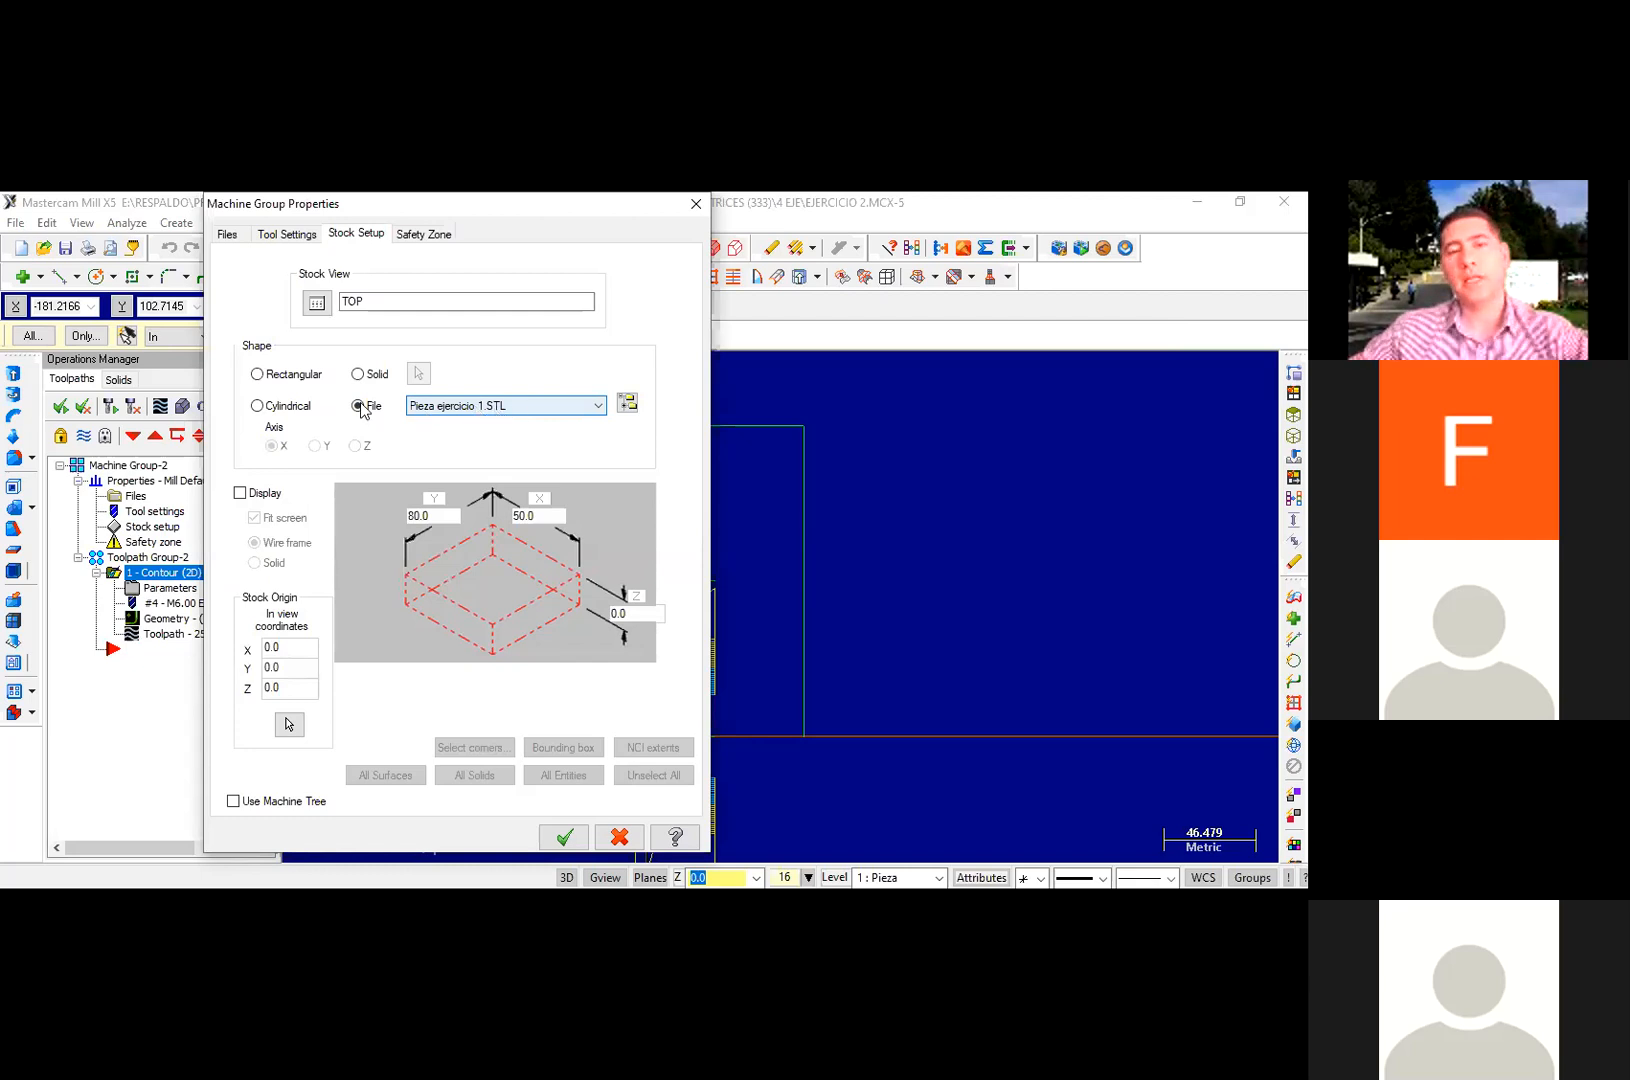
{"action": "left_click", "coordinate": [240, 493]}
{"action": "left_click", "coordinate": [563, 838]}
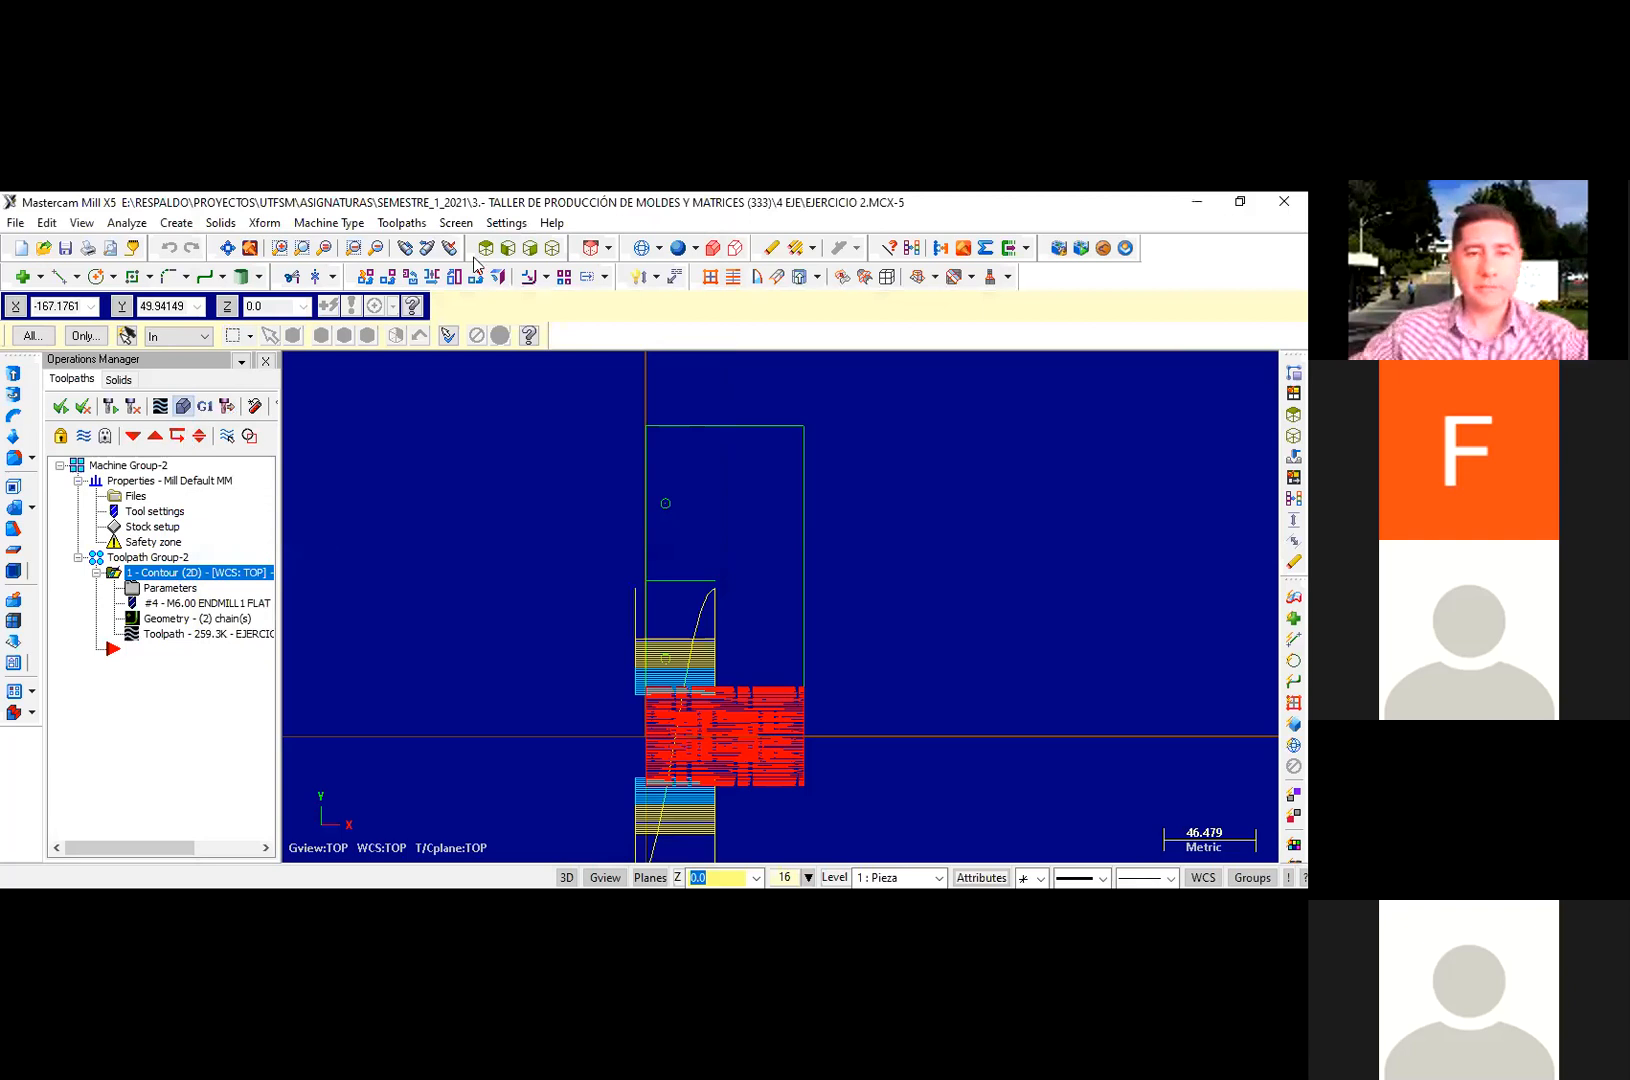
Step: Switch to the isometric view and run the Verify simulation of the contour toolpath on the stock
{"action": "left_click", "coordinate": [550, 250]}
{"action": "left_click", "coordinate": [550, 257]}
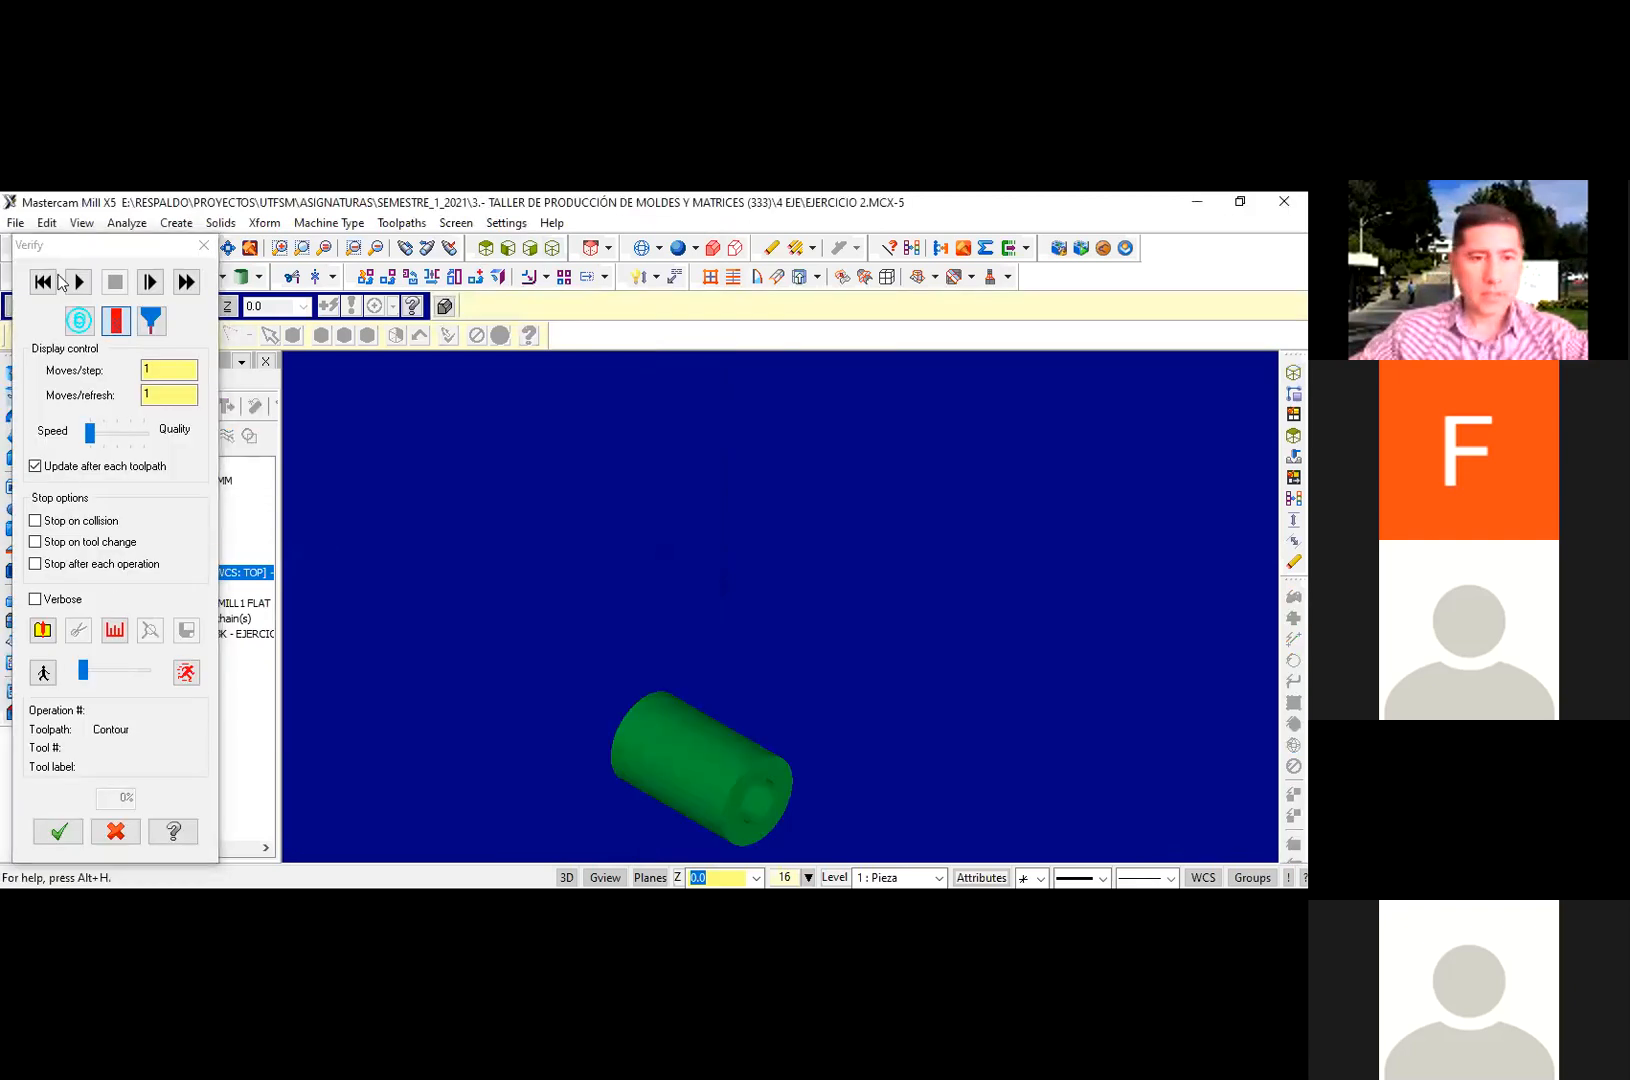
{"action": "left_click", "coordinate": [90, 322]}
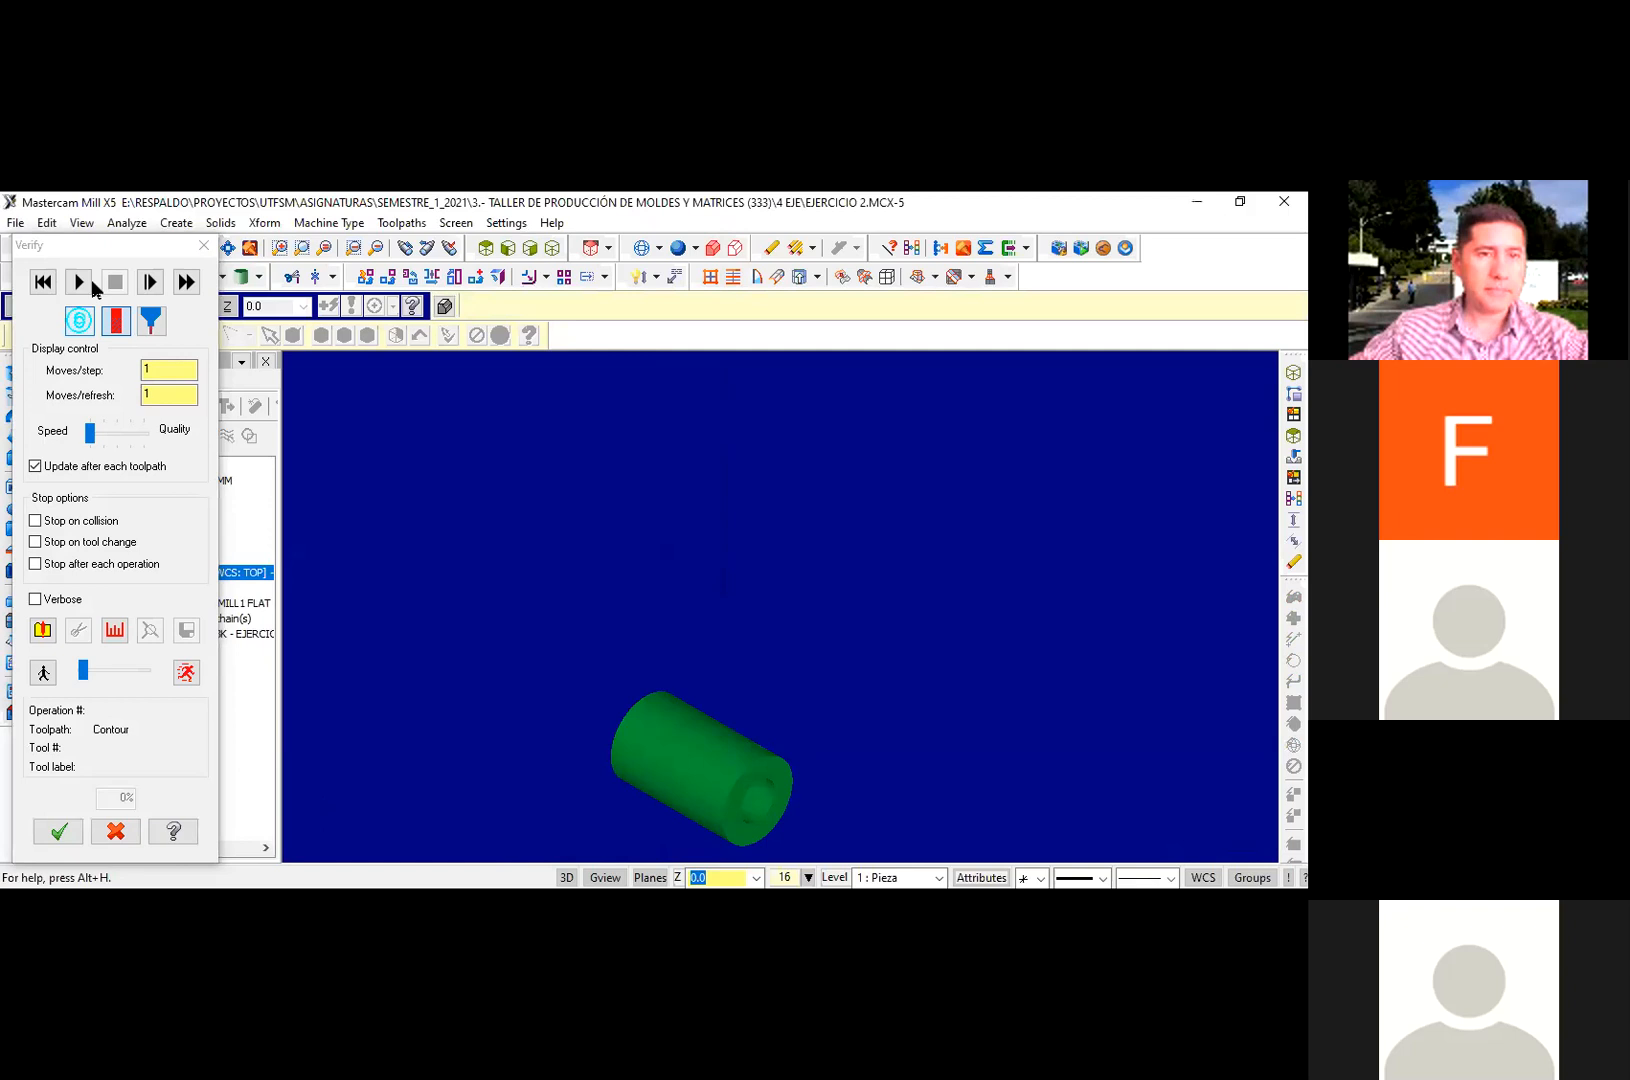
{"action": "scroll", "coordinate": [610, 726], "scroll_direction": "up", "scroll_amount": 5}
{"action": "key", "text": "r"}
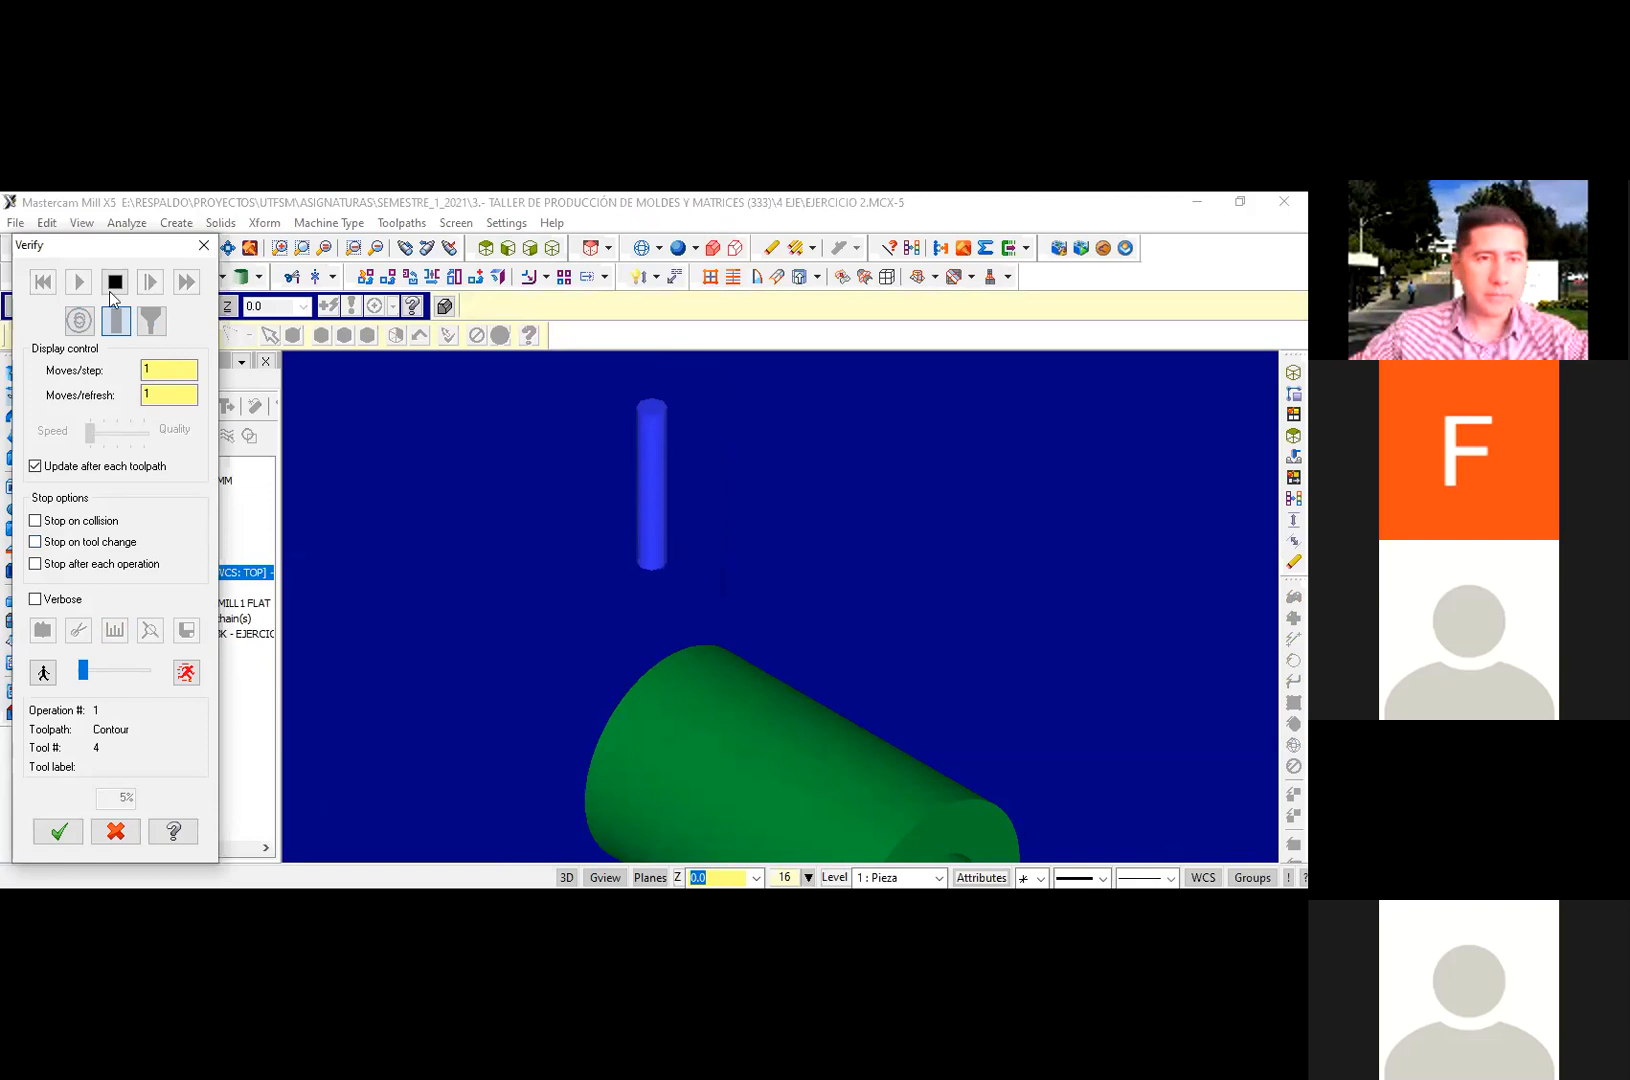
{"action": "left_click", "coordinate": [38, 626]}
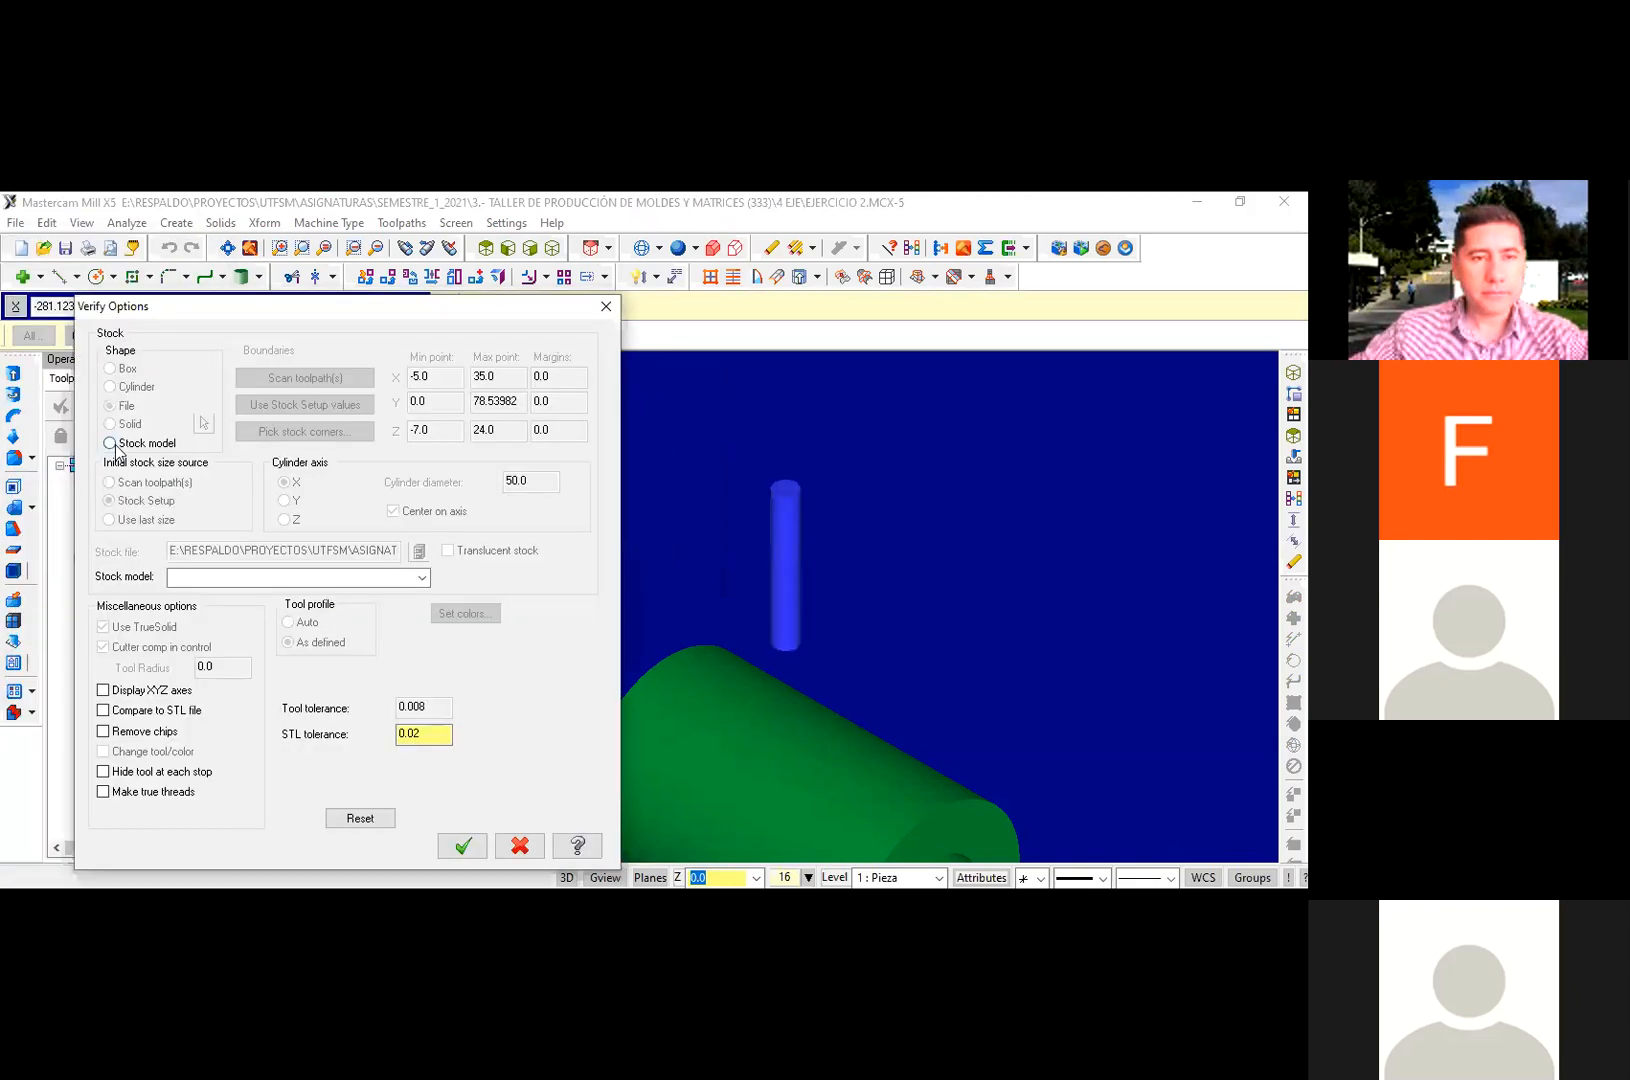
{"action": "left_click", "coordinate": [117, 446]}
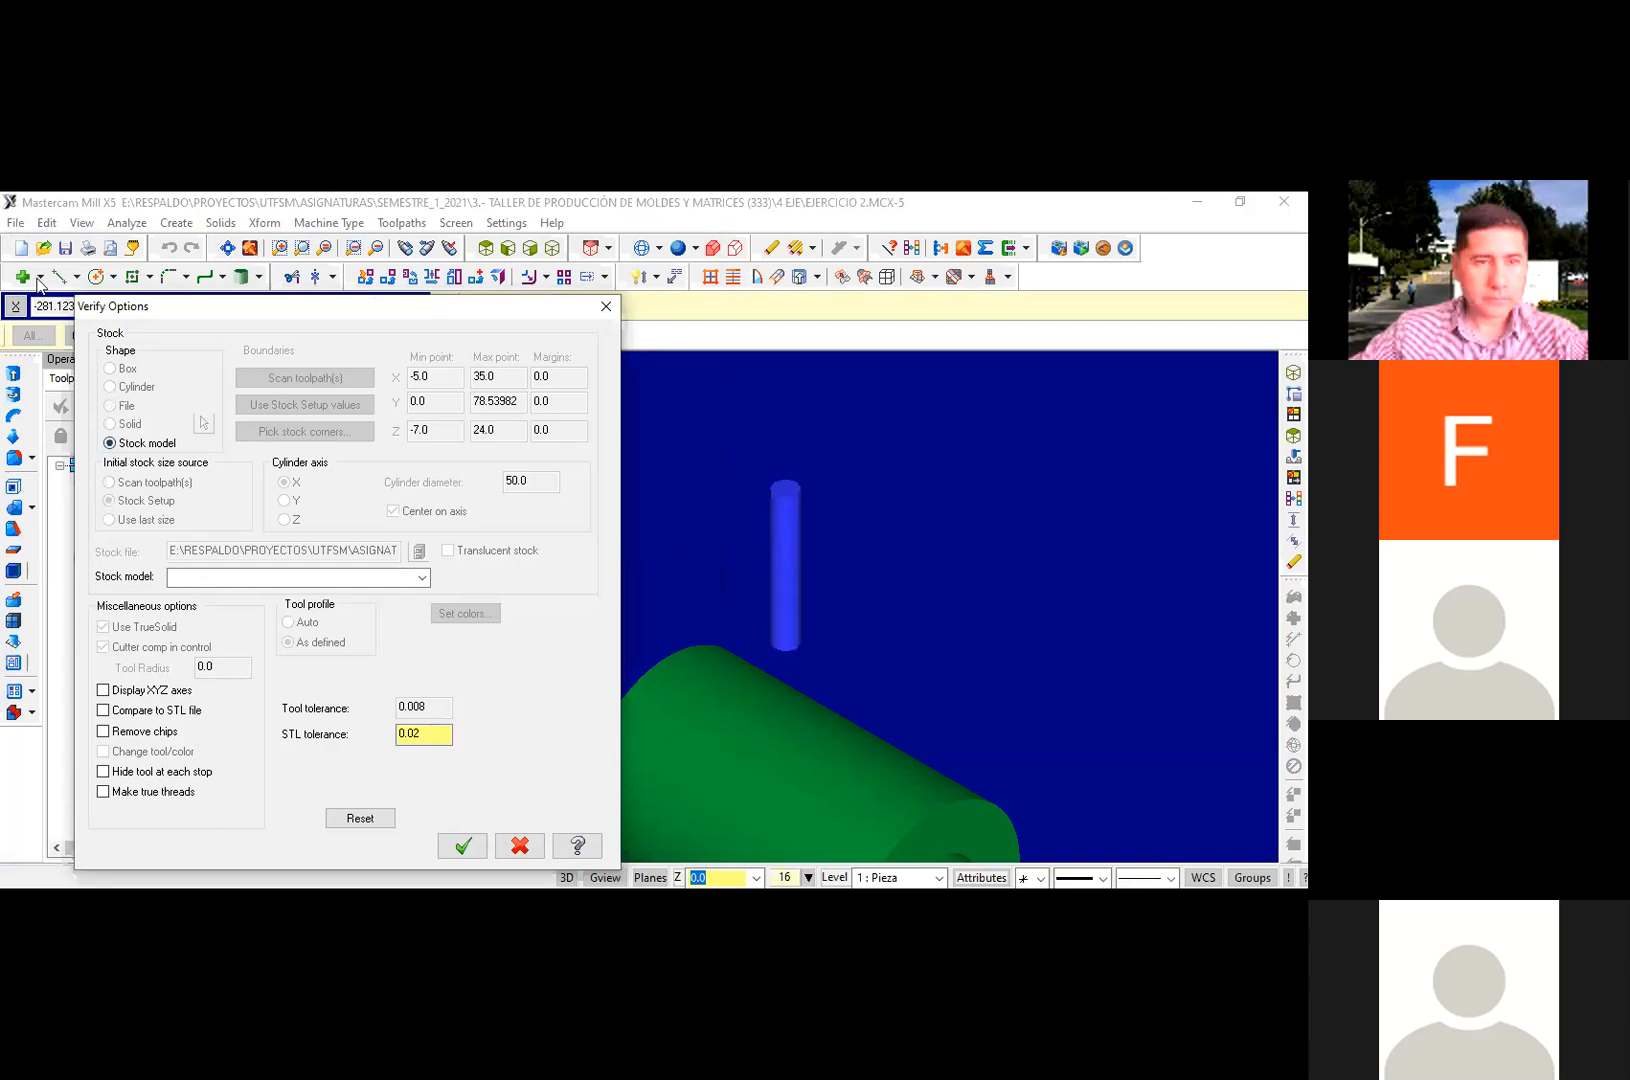
{"action": "key", "text": "Escape"}
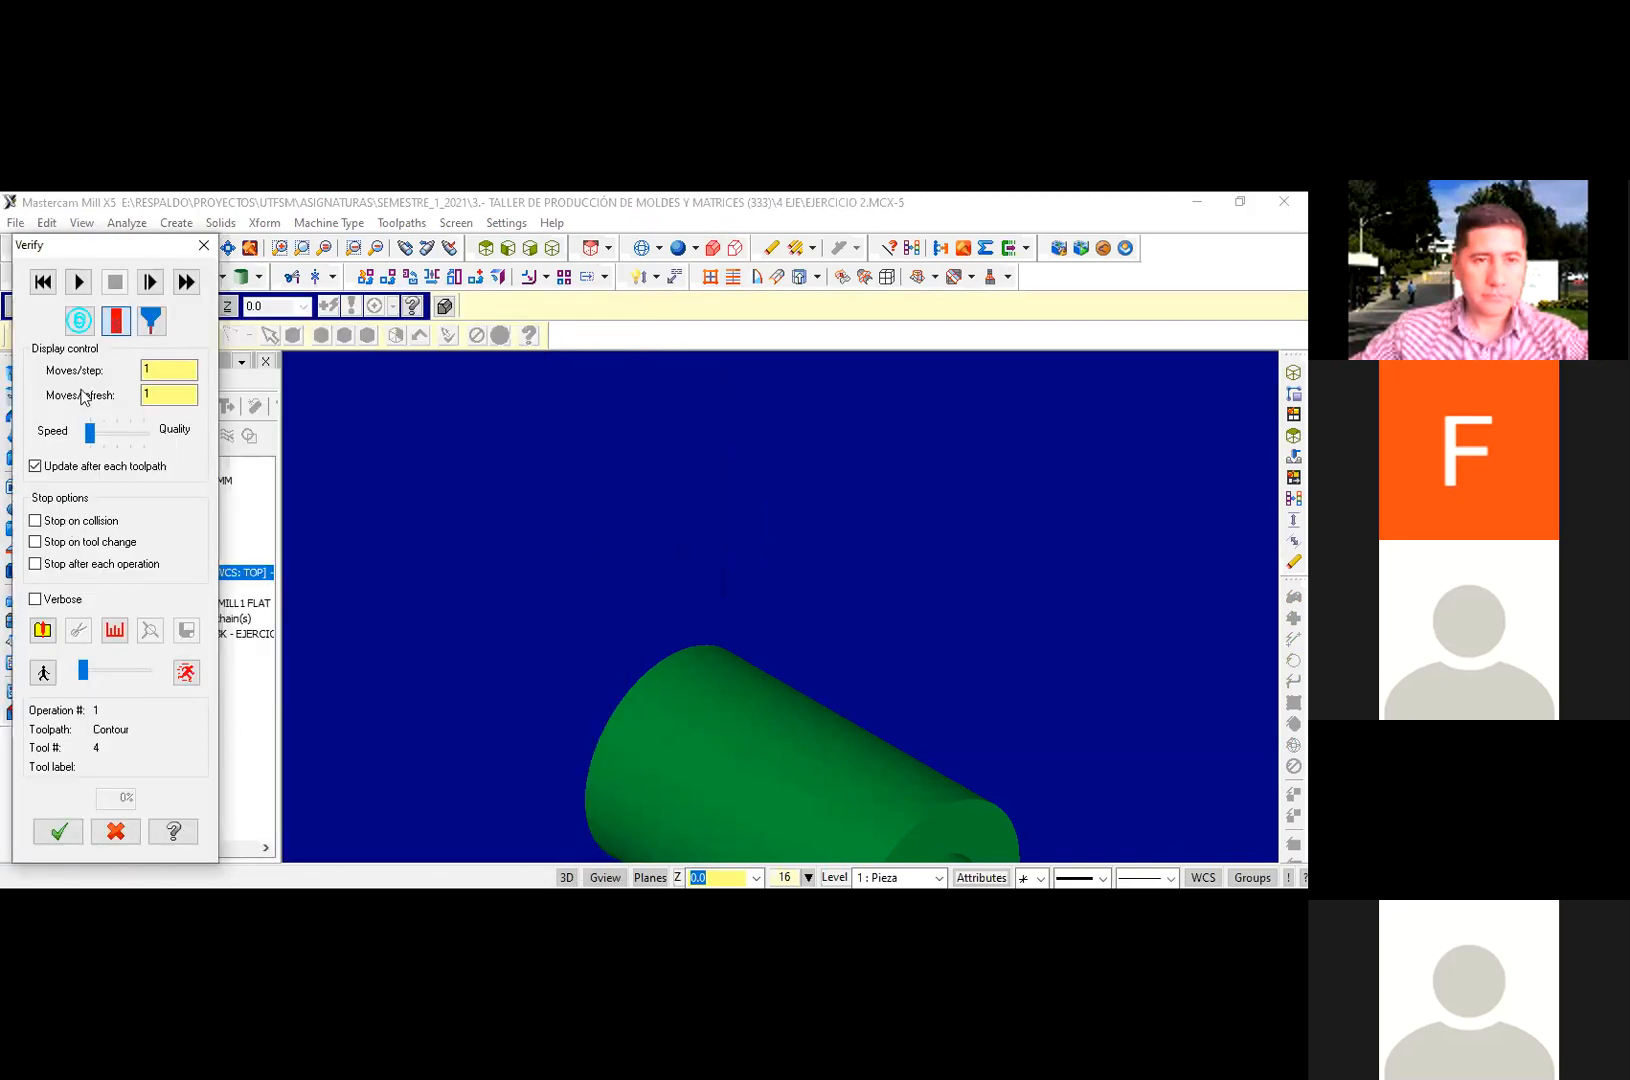
{"action": "left_click", "coordinate": [203, 247]}
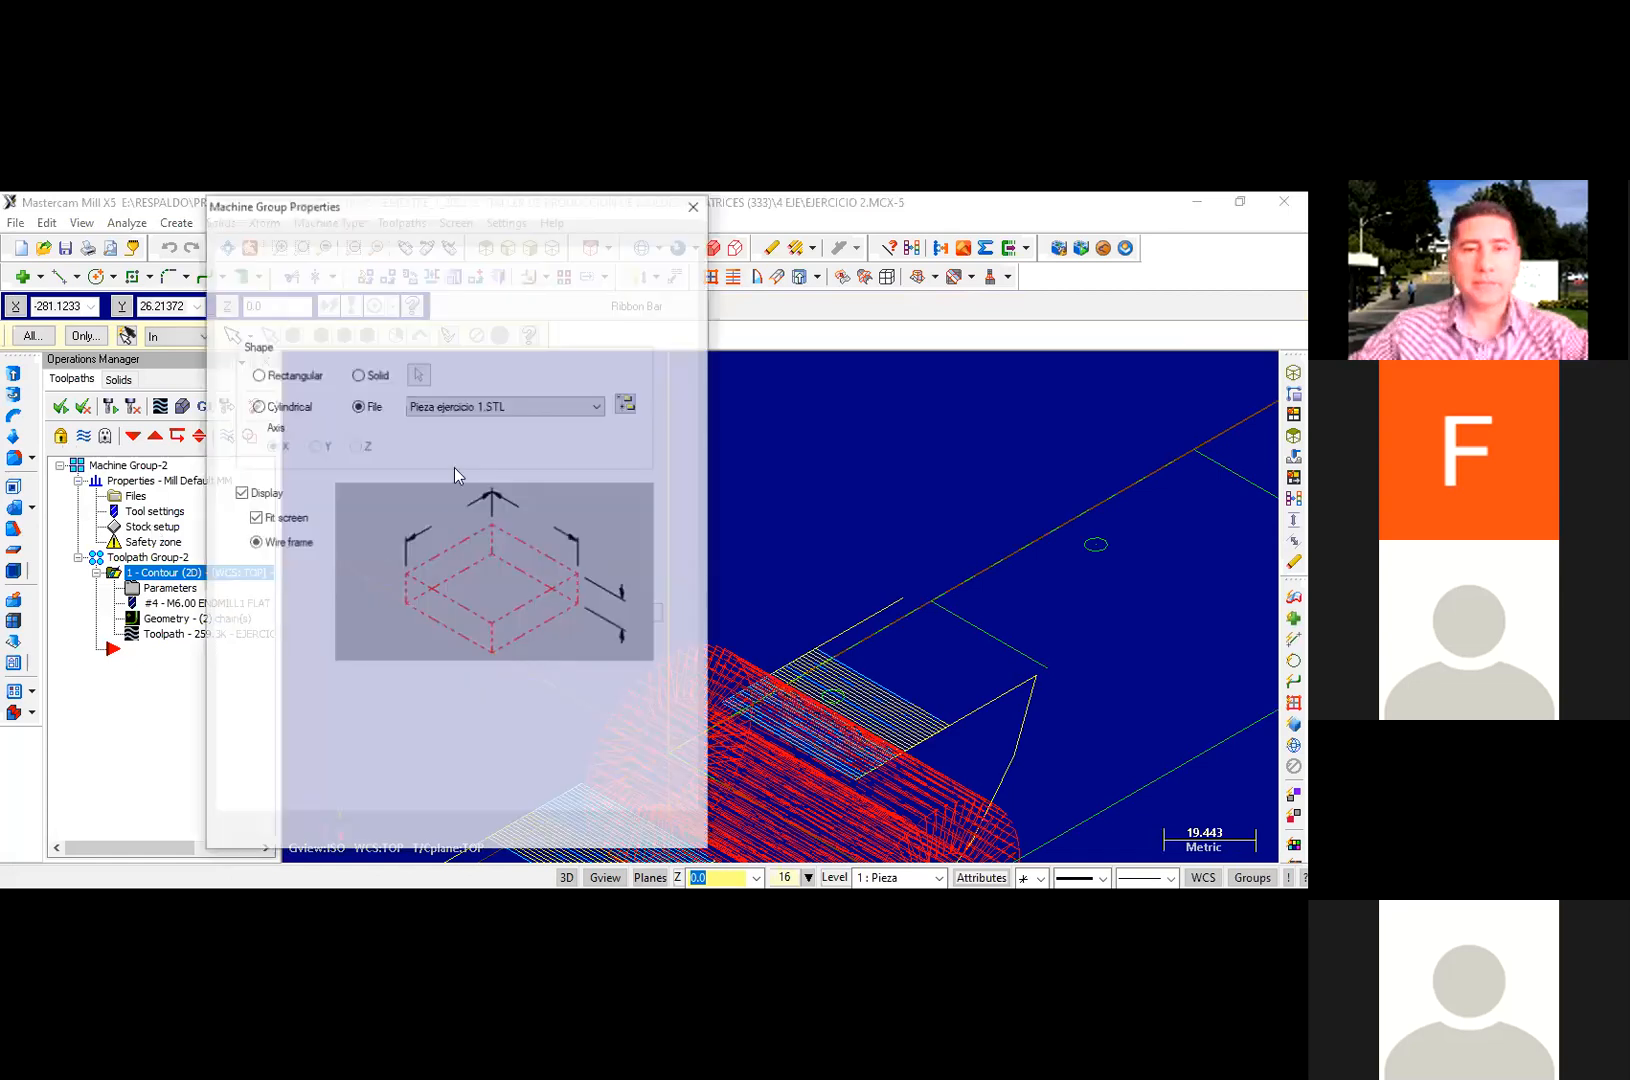
Step: Accept the stock setup, choose Pieza ejercicio 1 as the Verify stock file, and run the contour toolpath simulation
{"action": "left_click", "coordinate": [565, 840]}
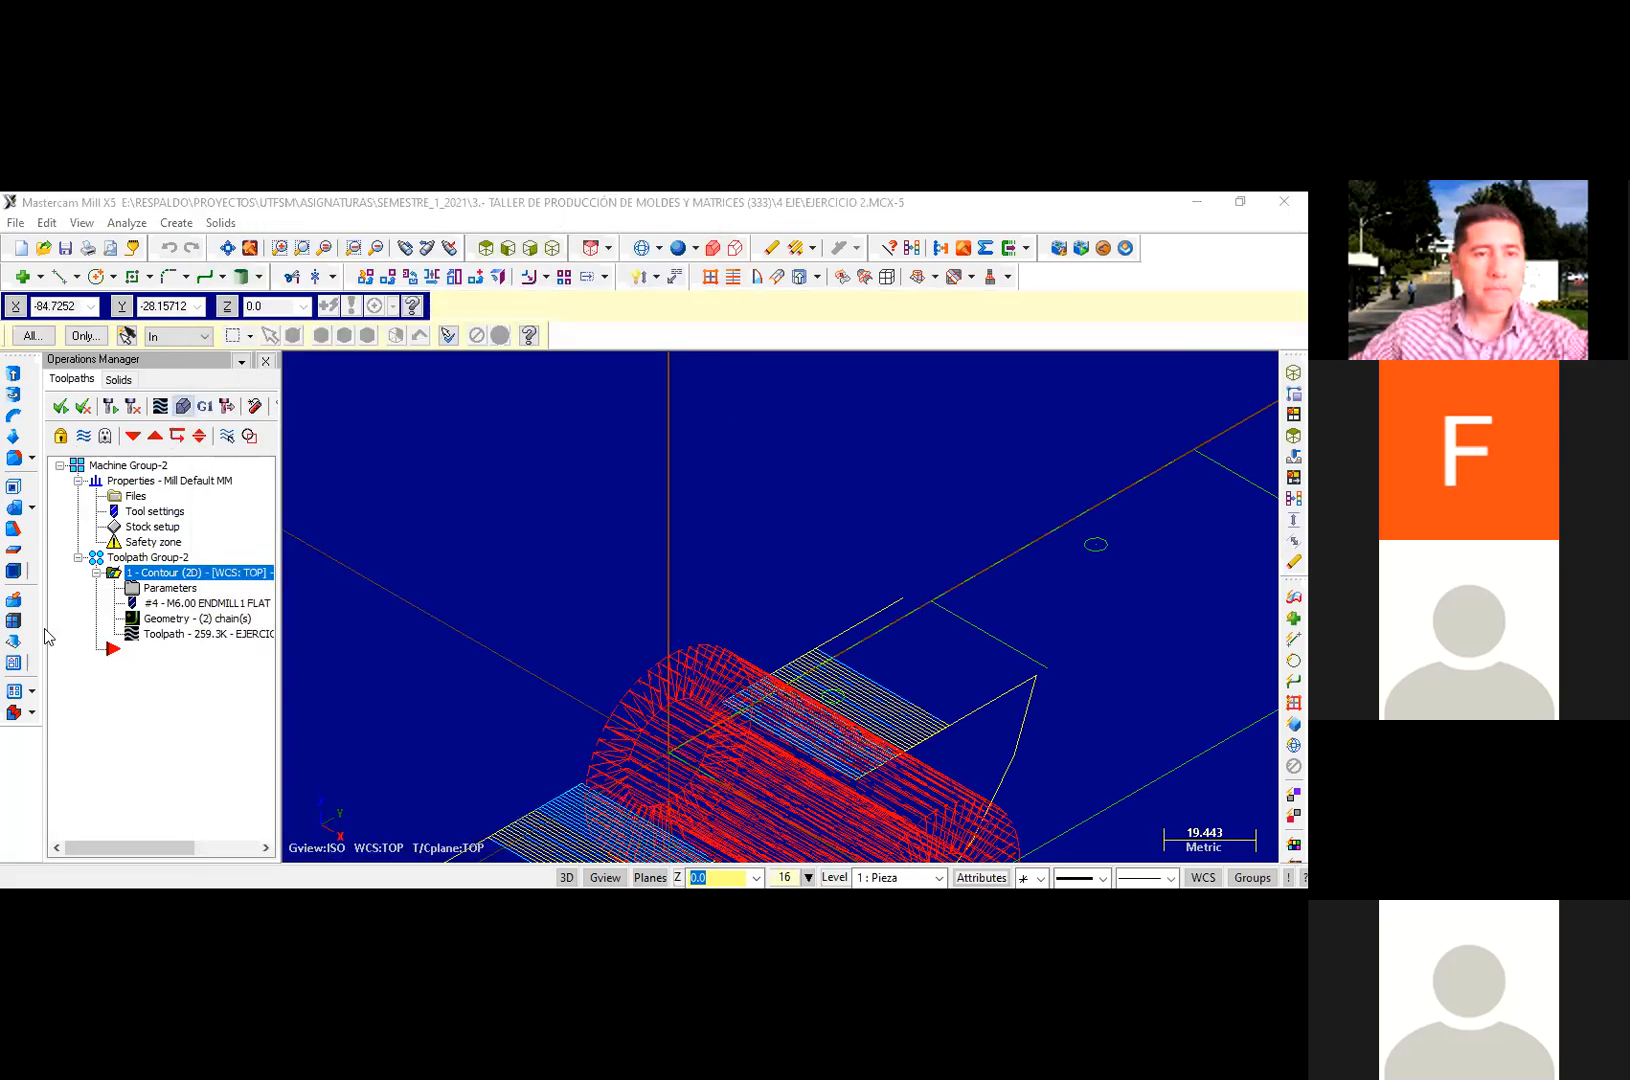
{"action": "left_click", "coordinate": [186, 538]}
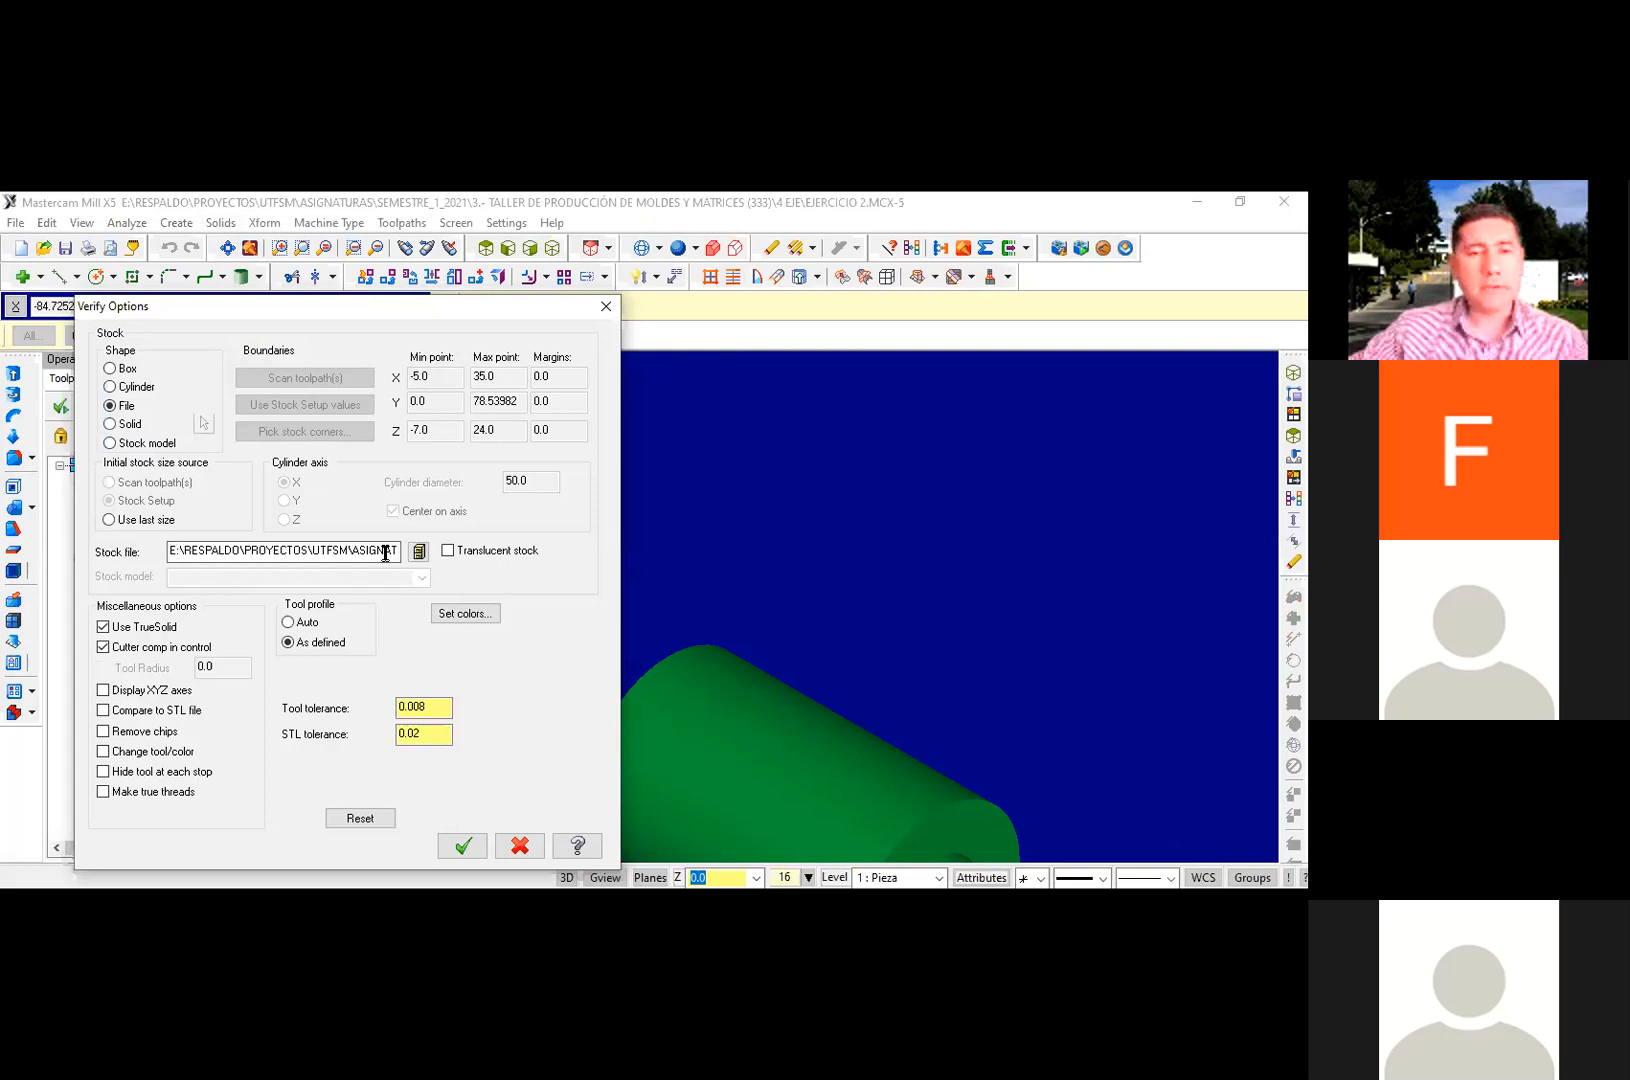
{"action": "left_click", "coordinate": [418, 551]}
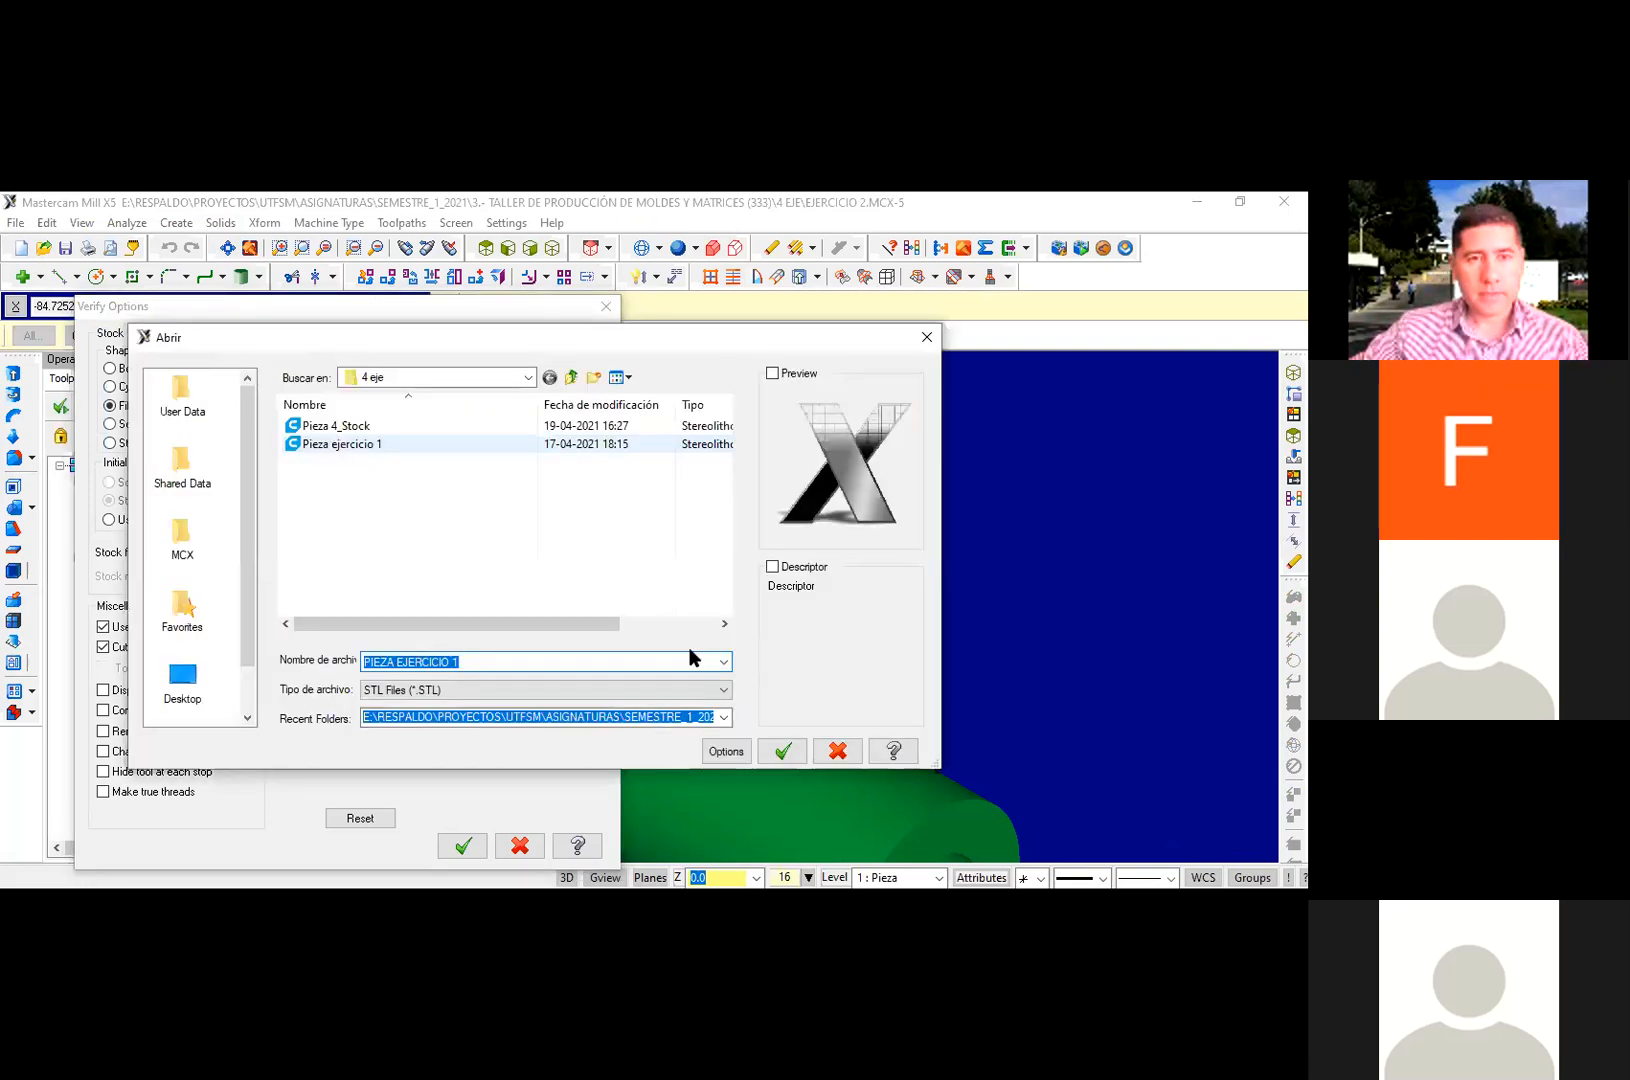
{"action": "key", "text": "Return"}
{"action": "left_click", "coordinate": [460, 848]}
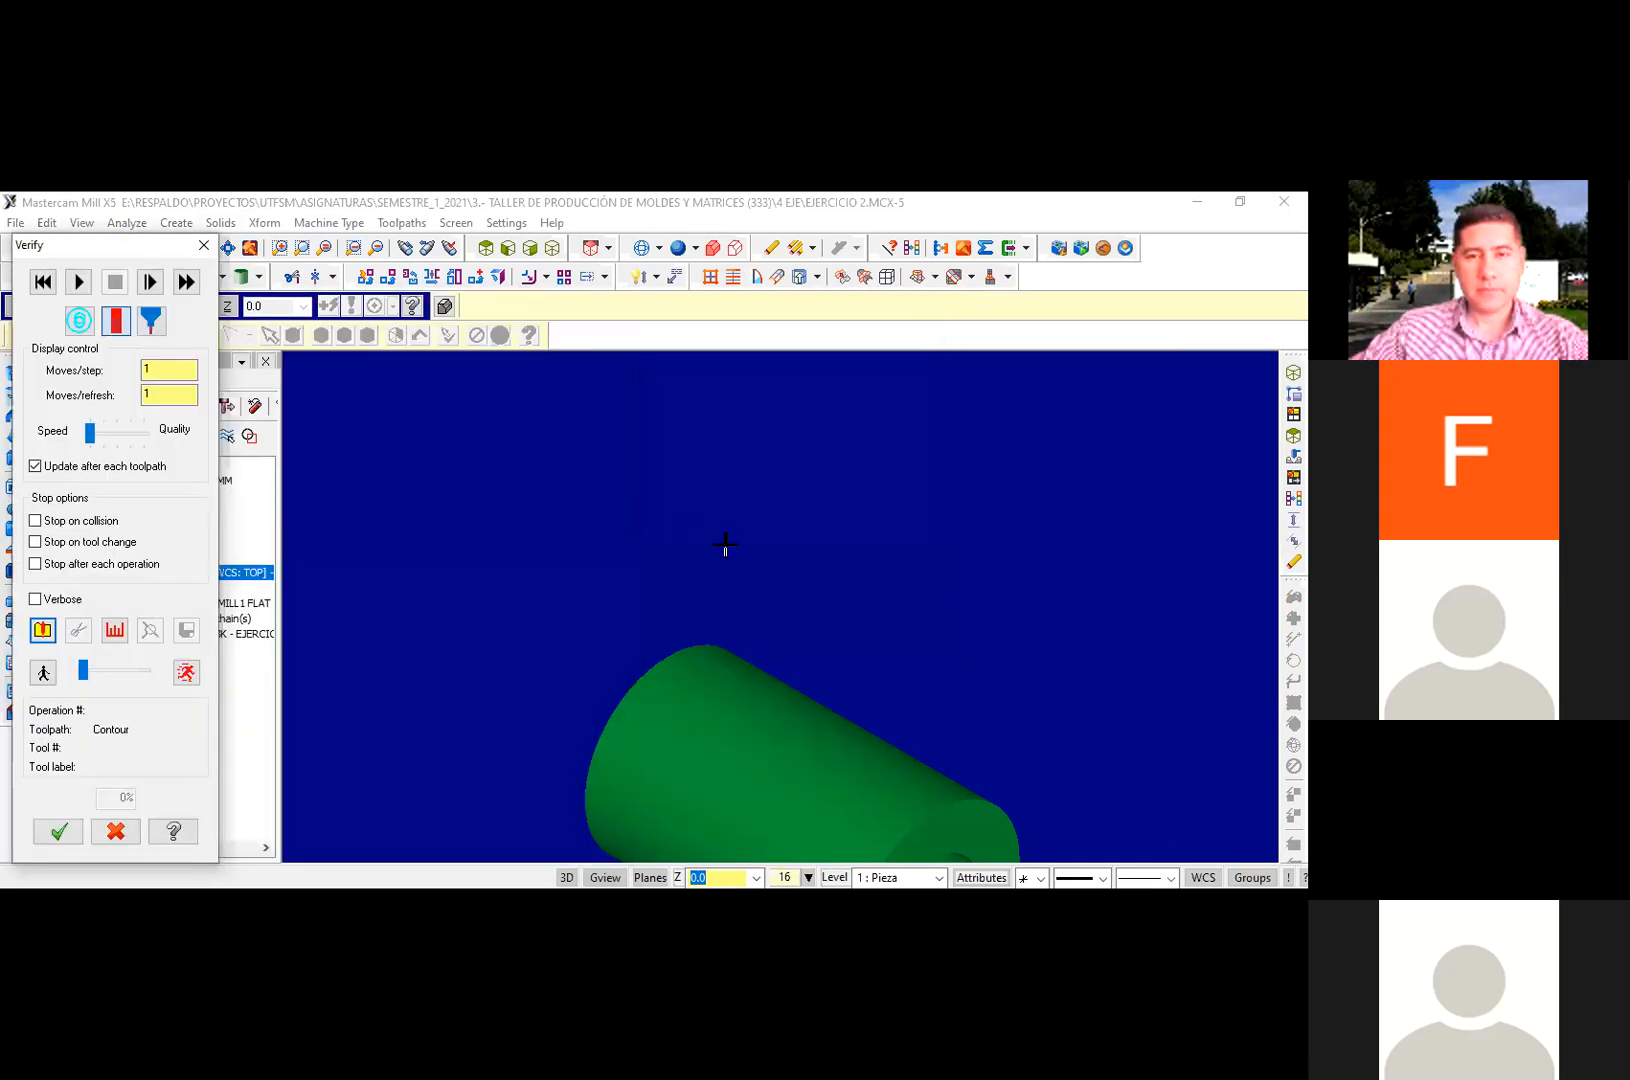
{"action": "left_click", "coordinate": [79, 282]}
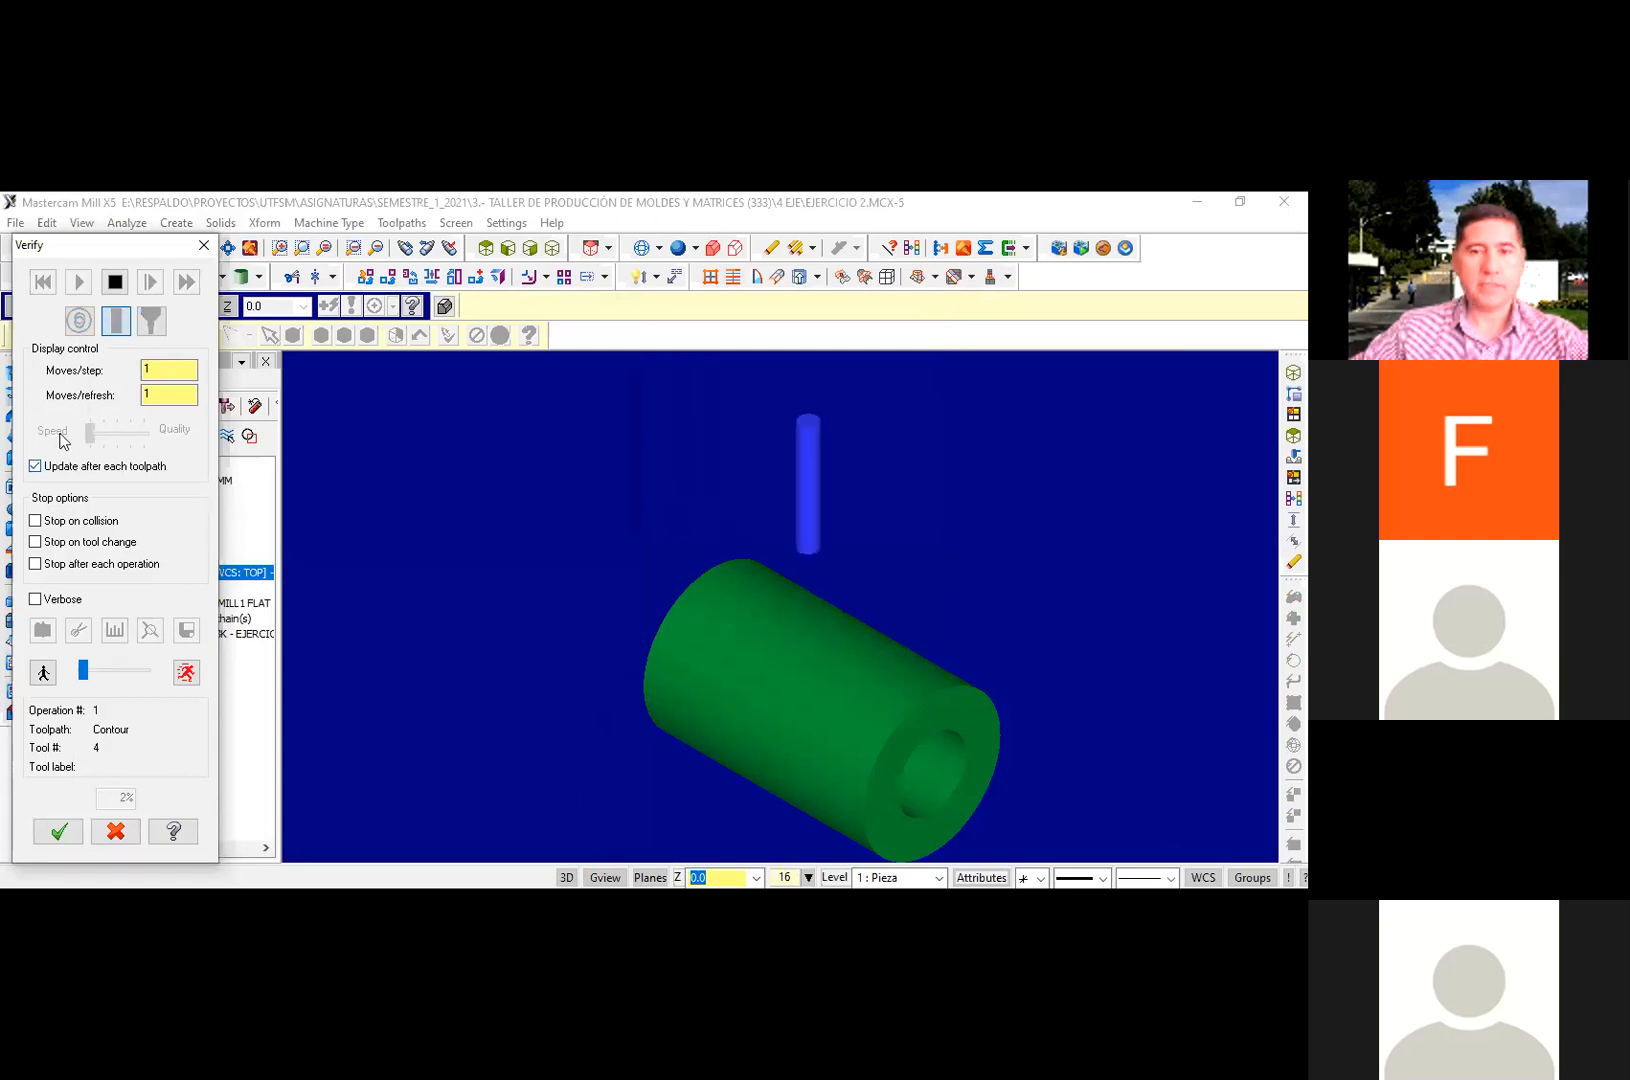
{"action": "left_click", "coordinate": [116, 284]}
{"action": "key", "text": "Escape"}
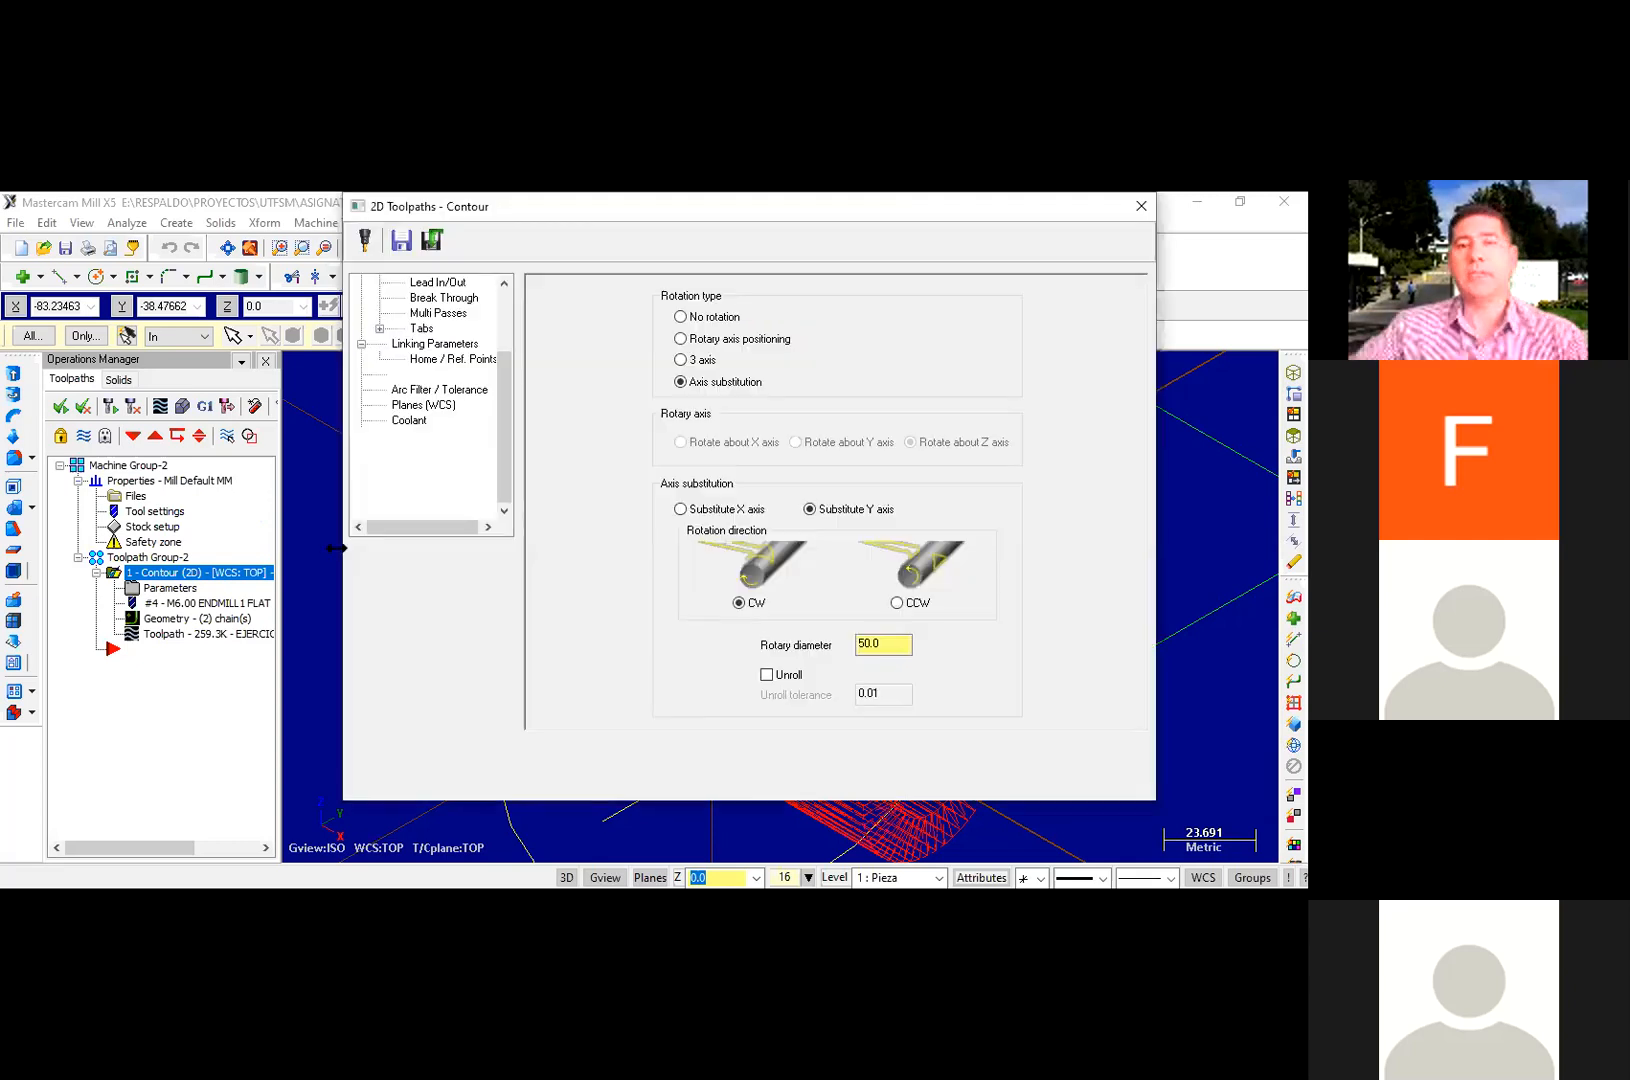
Step: Set the contour toolpath's top of stock to 0 in the linking parameters and regenerate the toolpath
{"action": "left_click", "coordinate": [441, 346]}
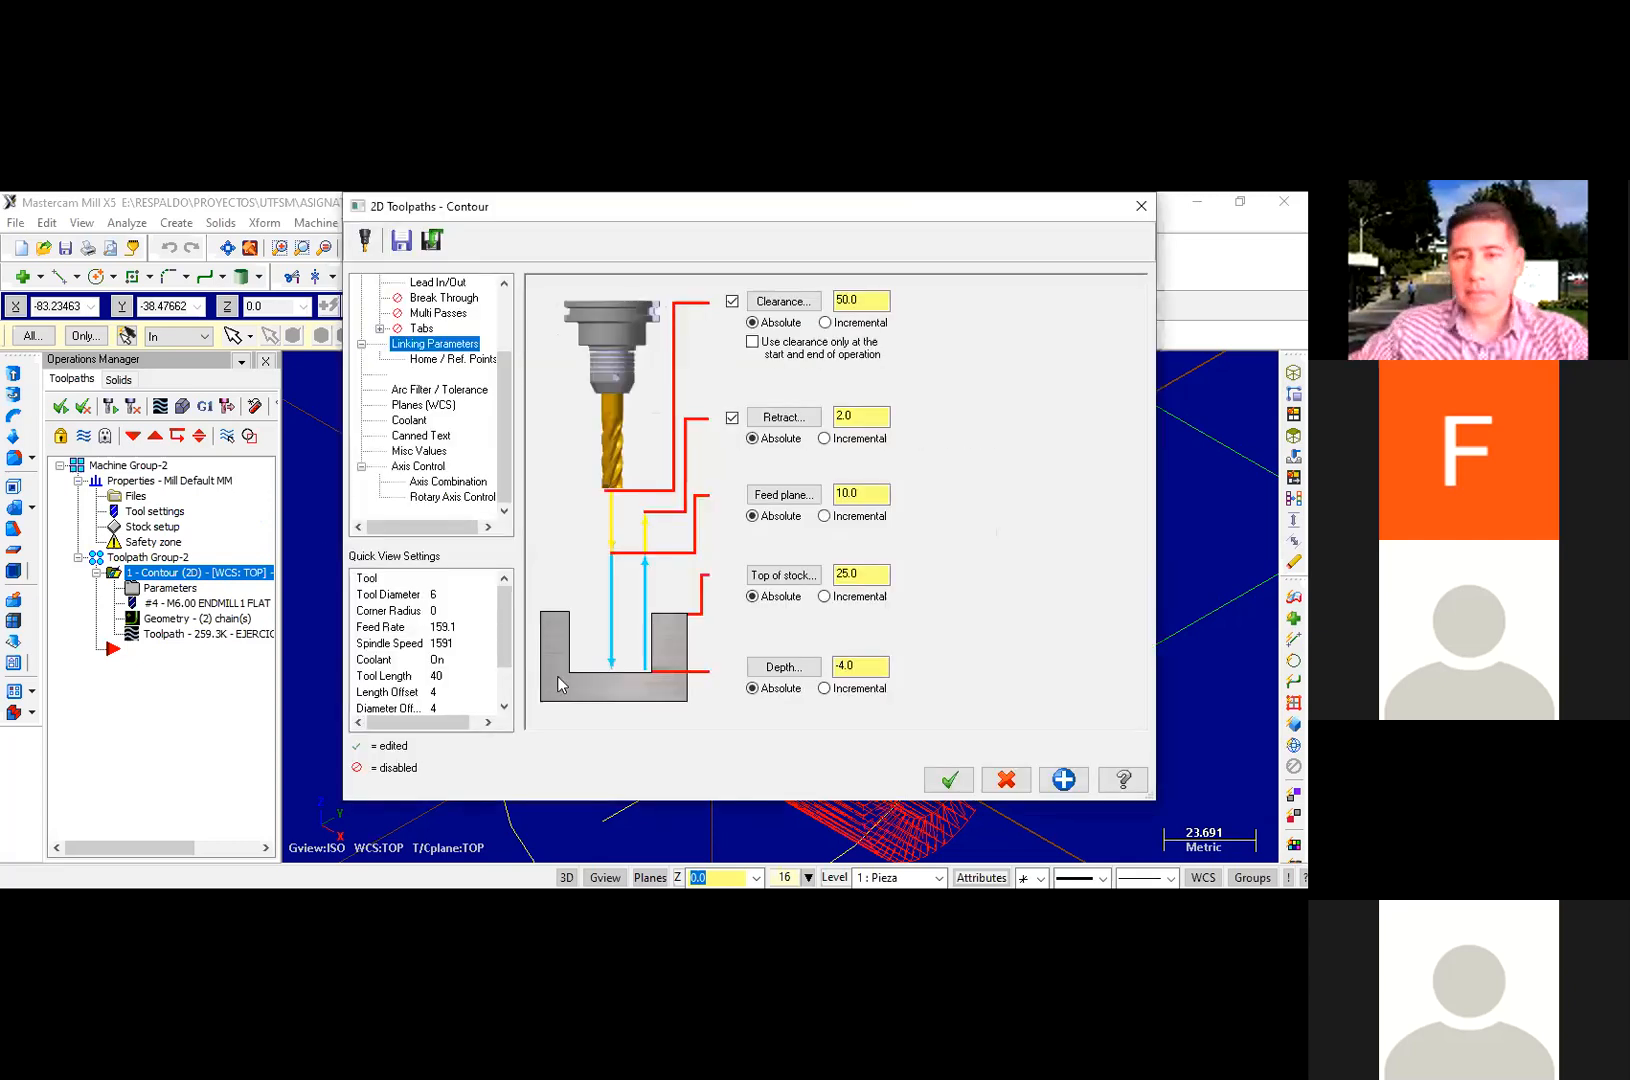
{"action": "double_click", "coordinate": [855, 580]}
{"action": "type", "text": "0"}
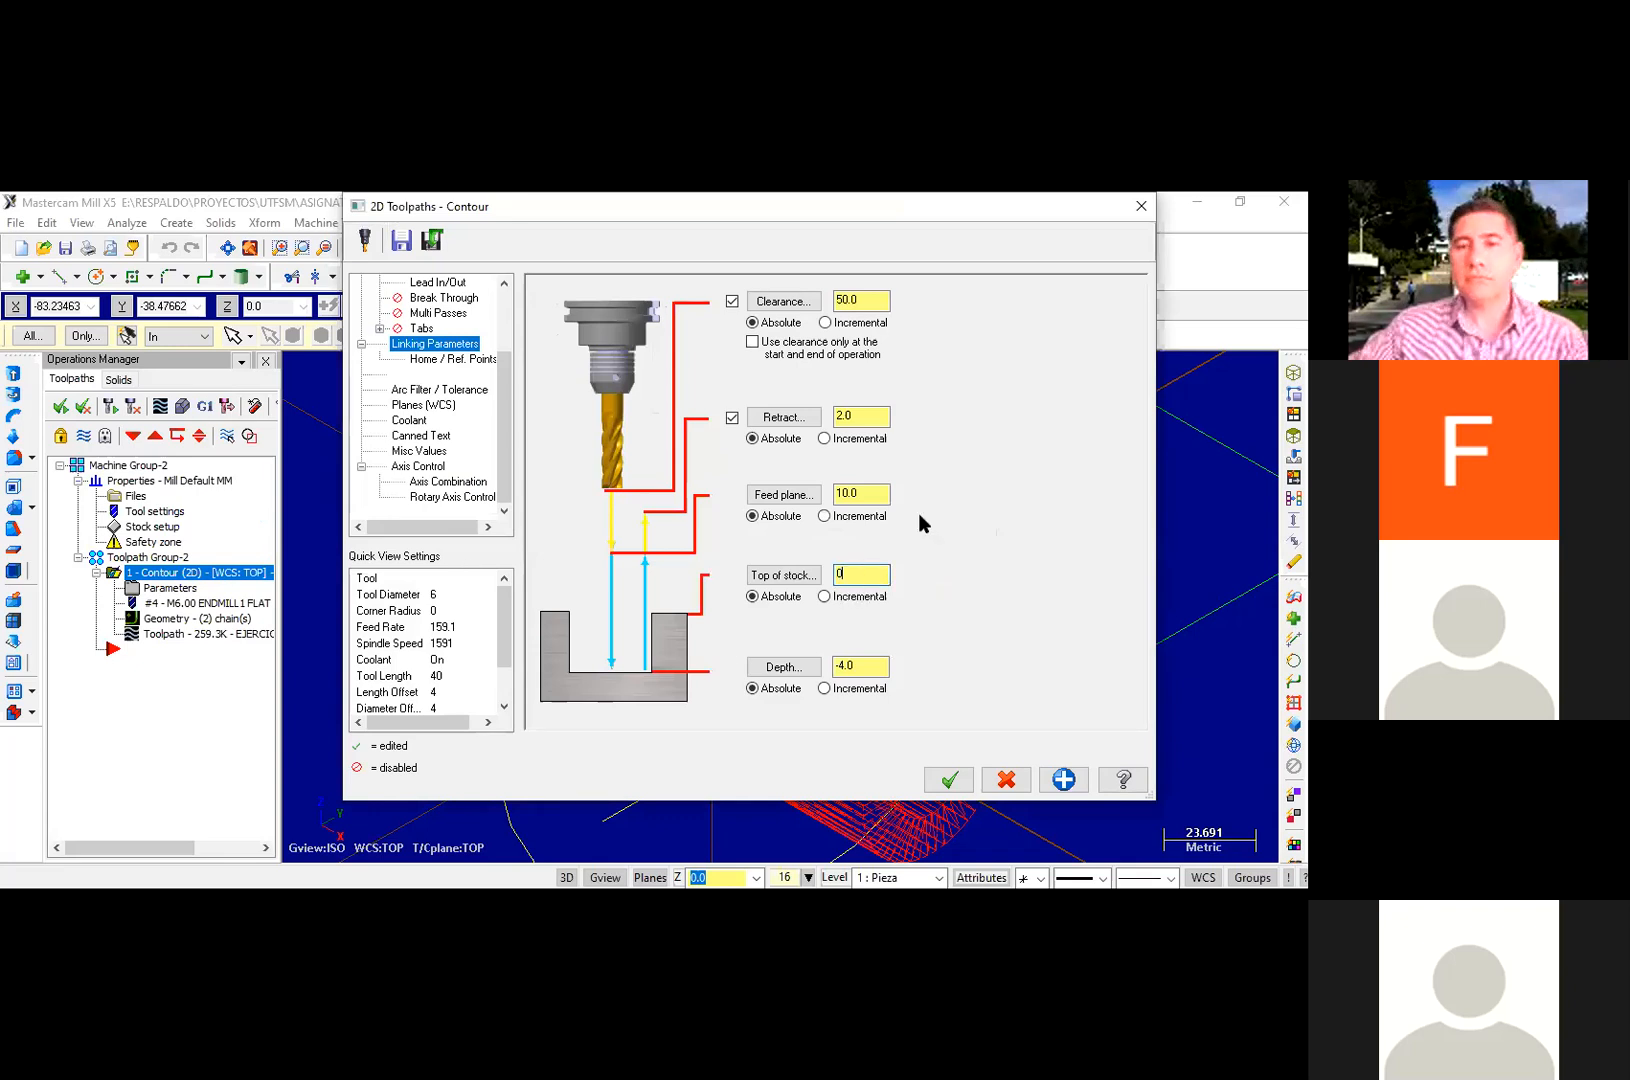
{"action": "left_click", "coordinate": [864, 493]}
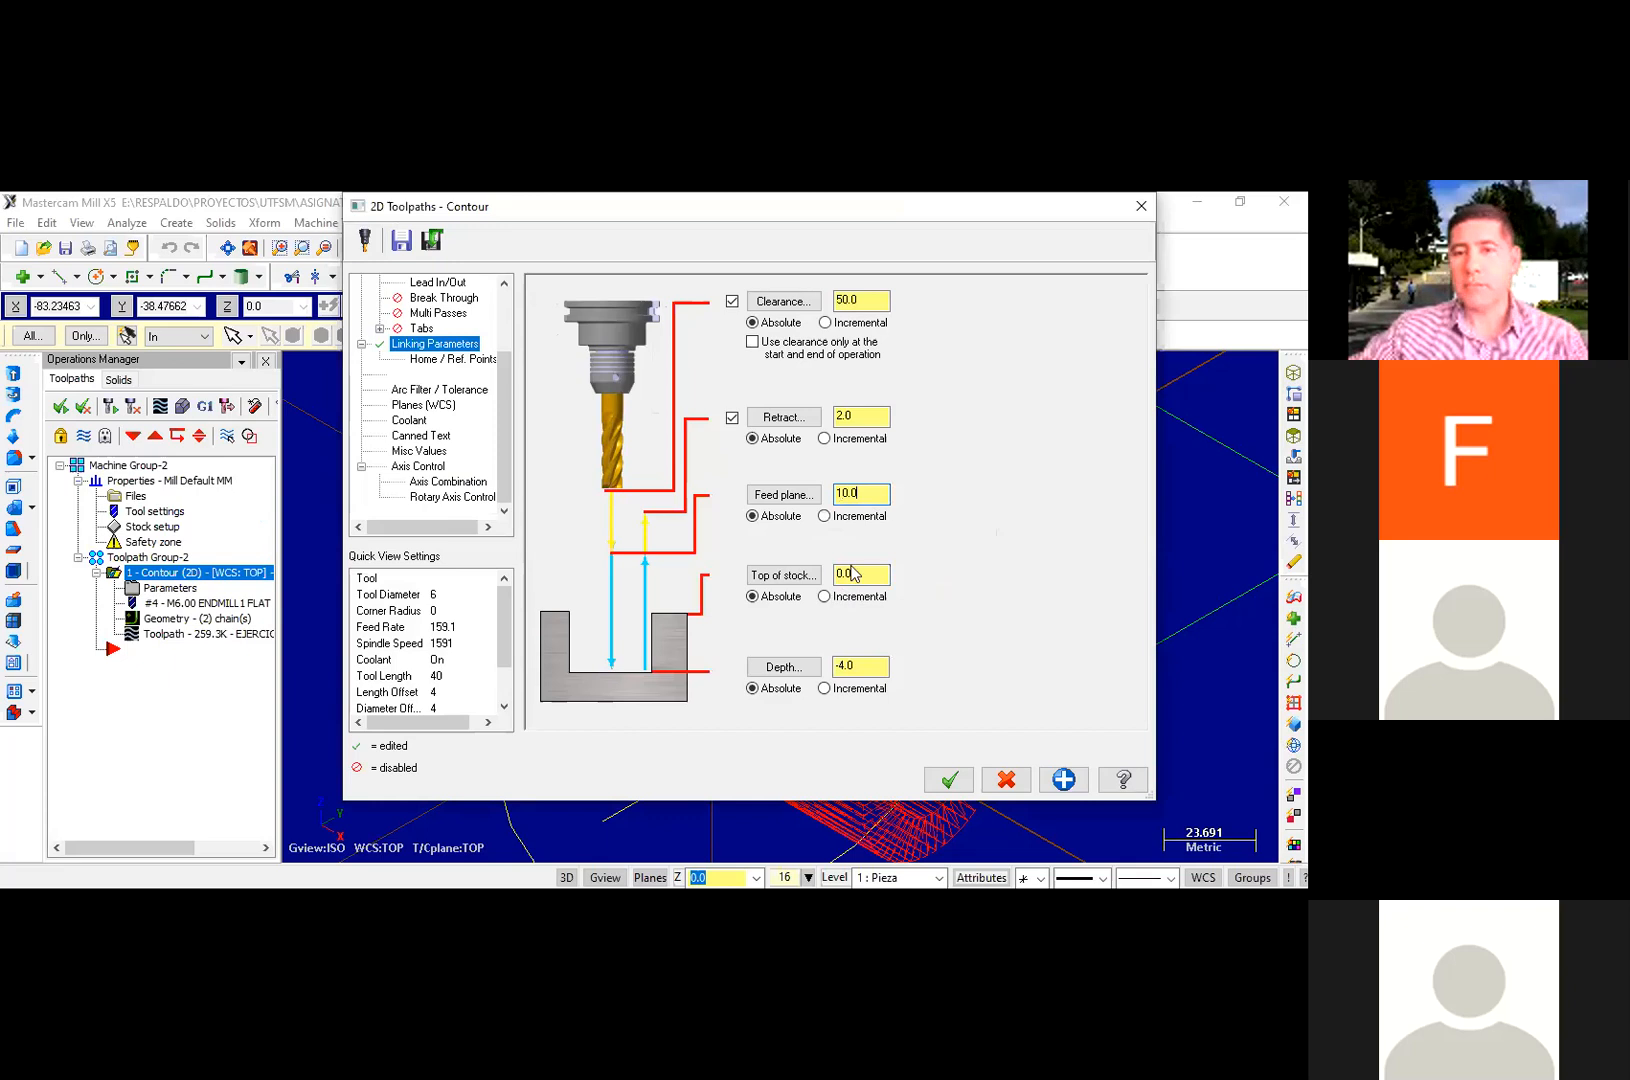
{"action": "left_click", "coordinate": [946, 779]}
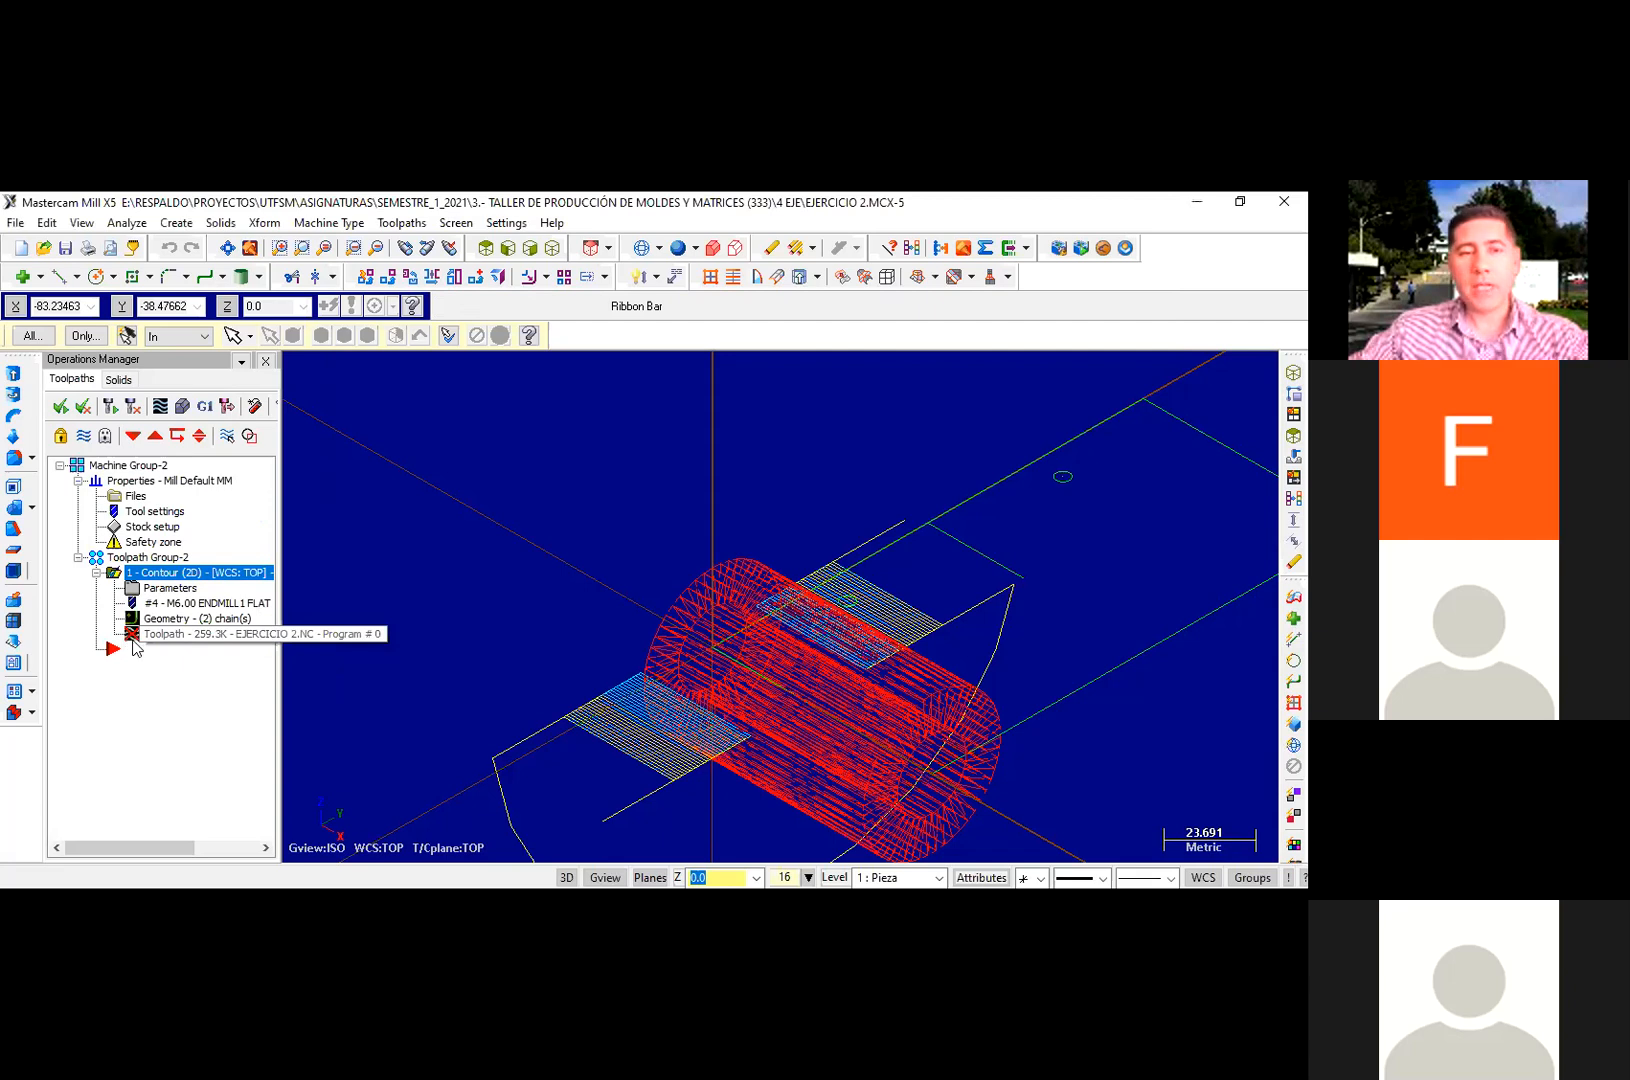
{"action": "left_click", "coordinate": [111, 410]}
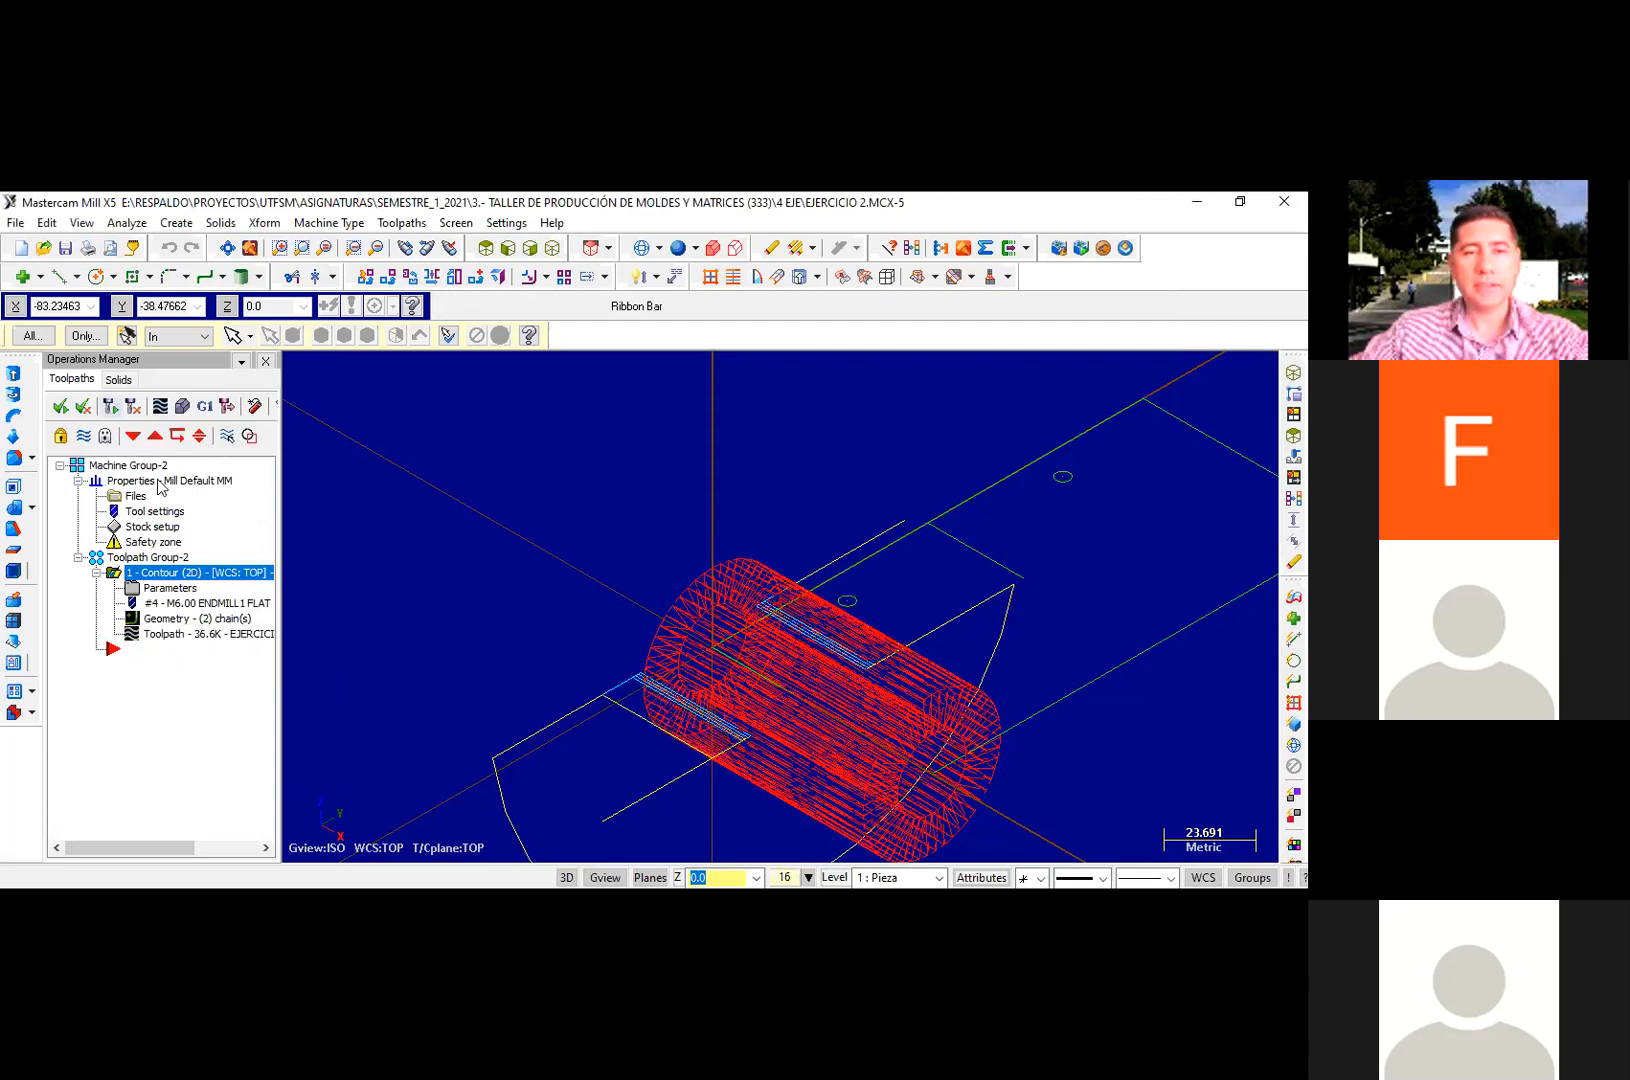
Step: Run the Verify simulation of the regenerated contour toolpath and examine the machined slots from several sides
{"action": "left_click", "coordinate": [185, 406]}
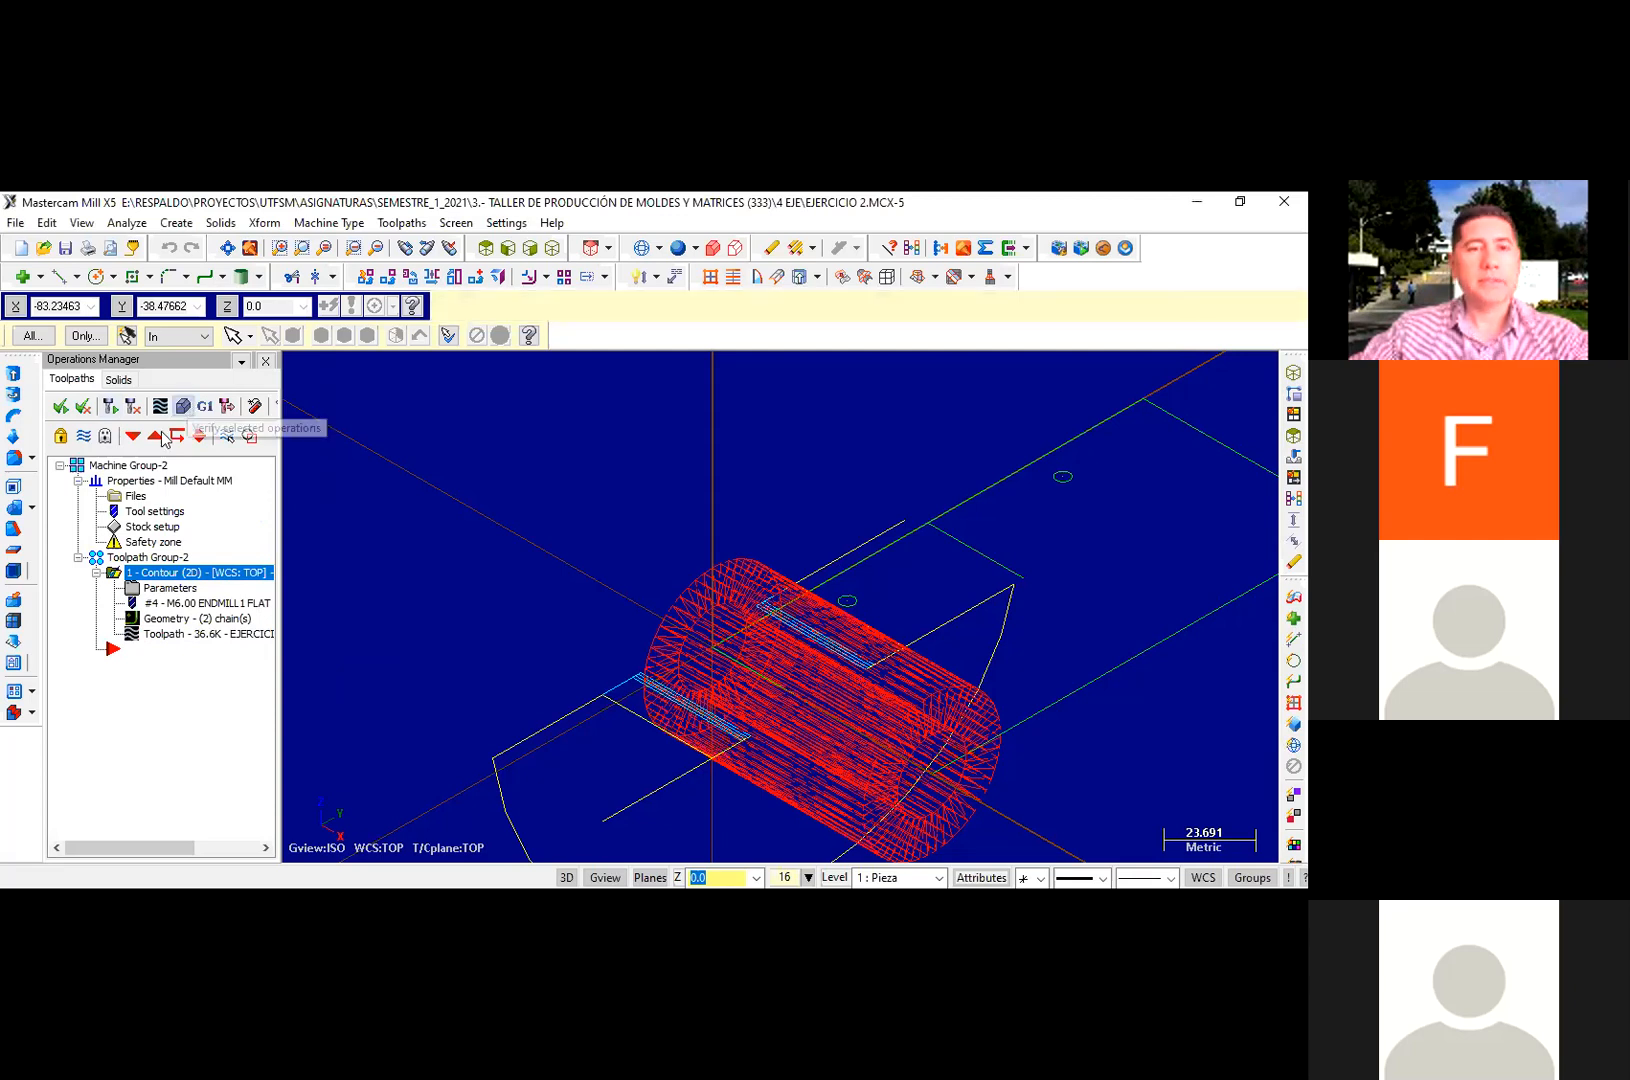
{"action": "left_click", "coordinate": [79, 282]}
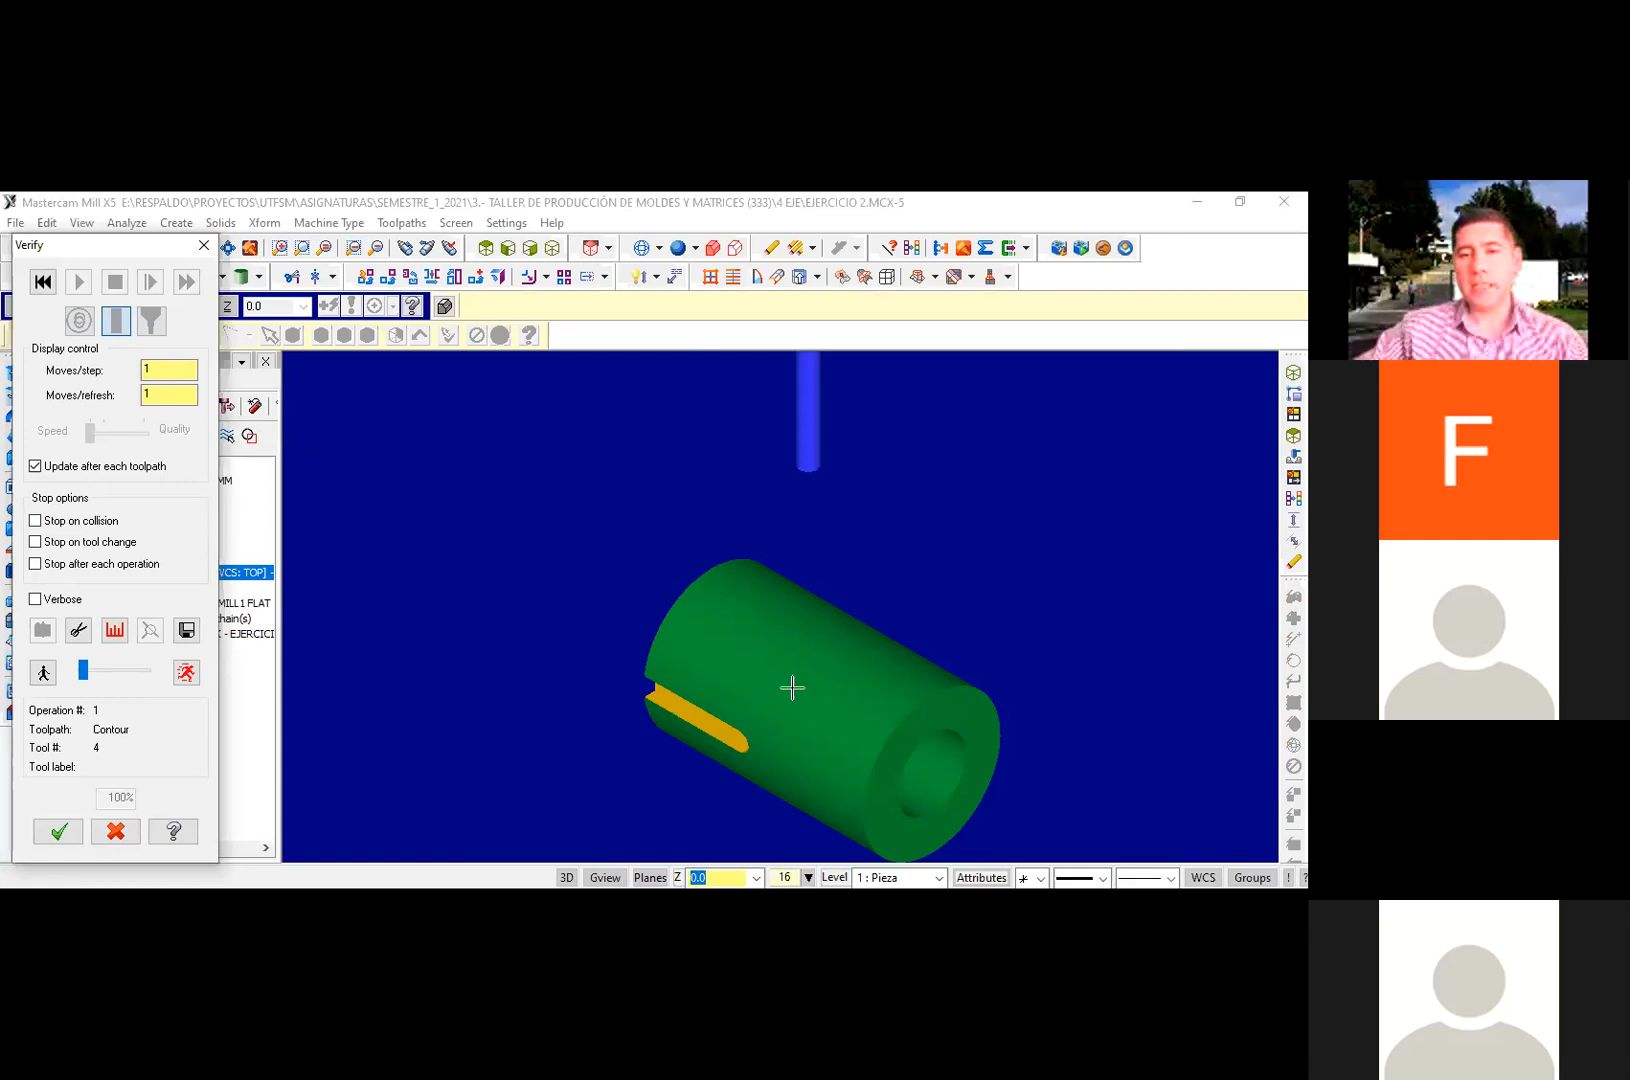
{"action": "middle_click_drag", "start_coordinate": [712, 623], "coordinate": [953, 542]}
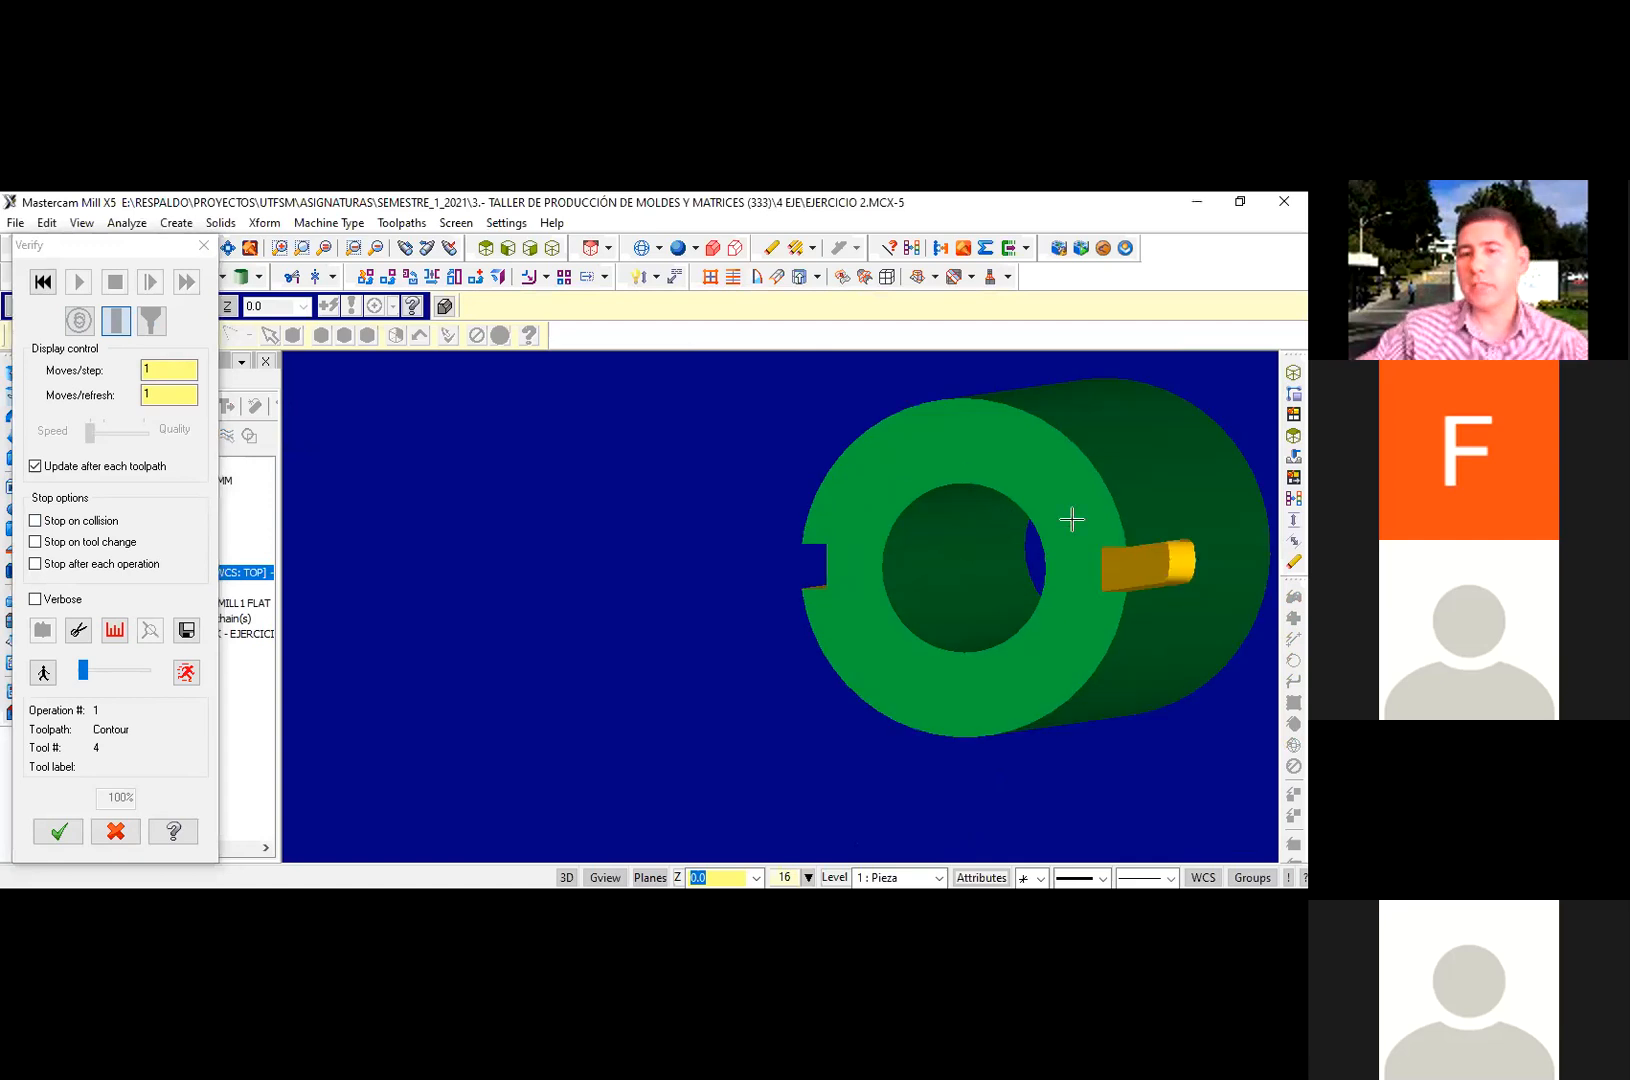
{"action": "middle_click_drag", "start_coordinate": [1070, 517], "coordinate": [851, 553]}
{"action": "middle_click_drag", "start_coordinate": [1067, 533], "coordinate": [1170, 539]}
{"action": "middle_click_drag", "start_coordinate": [1272, 572], "coordinate": [776, 564]}
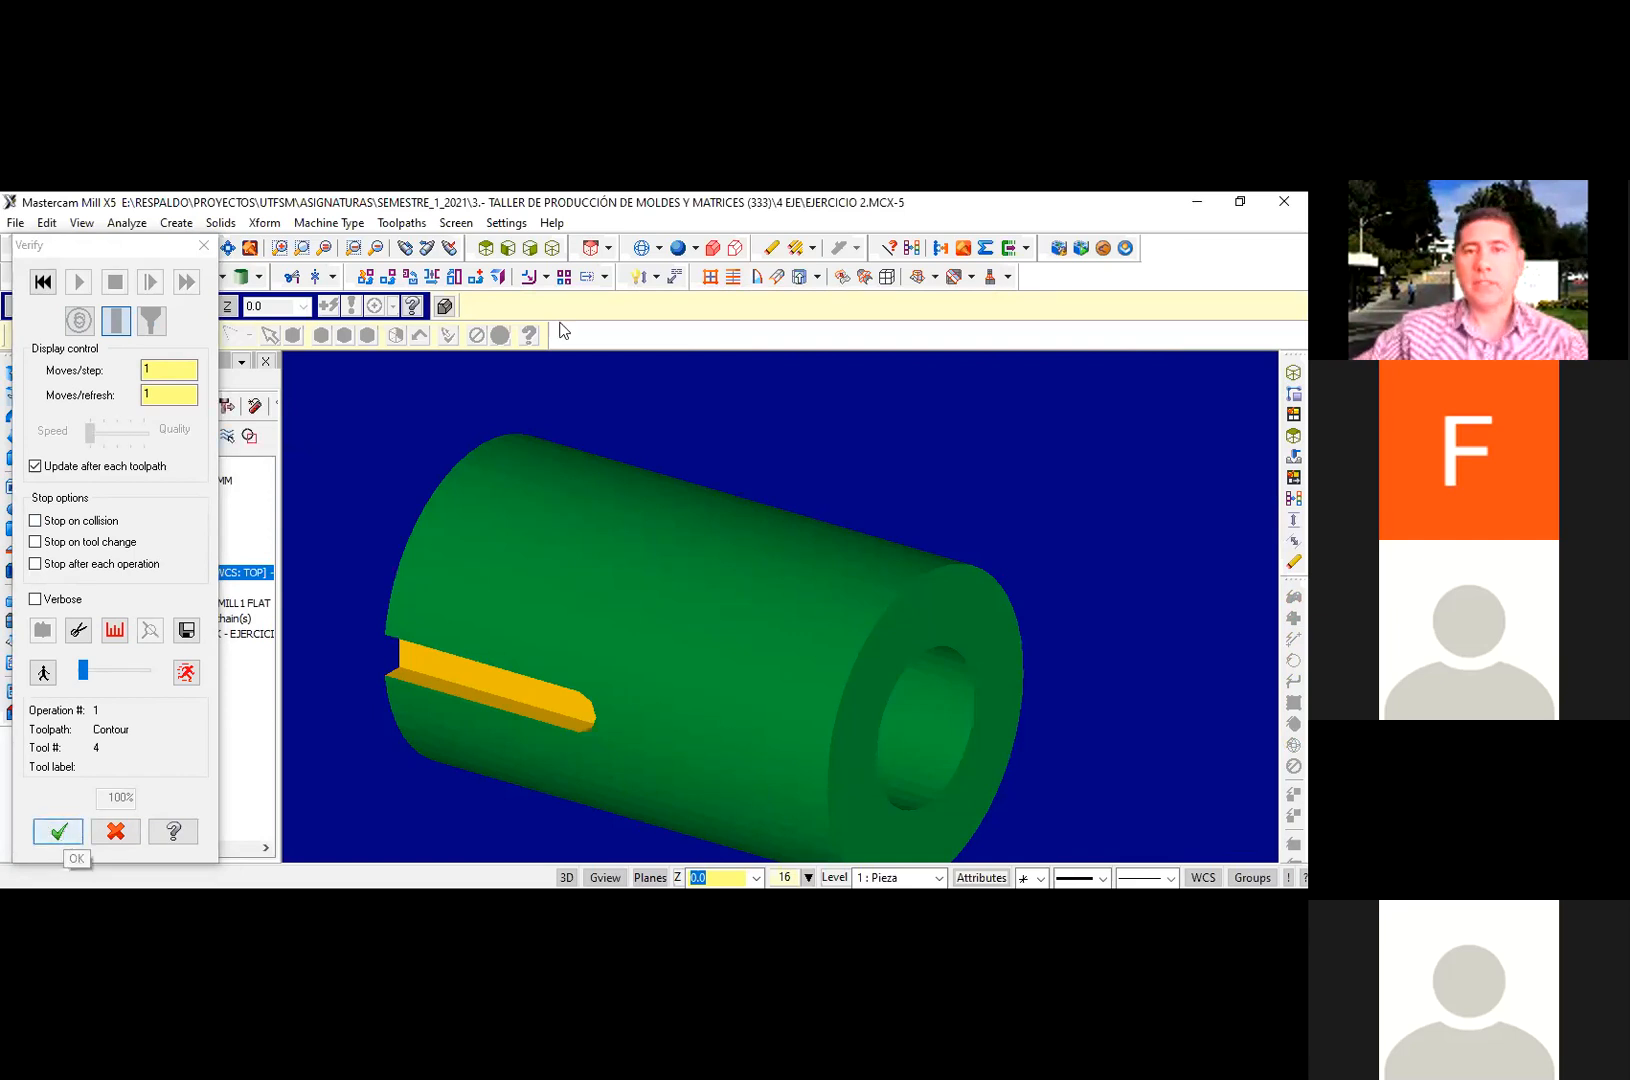
Step: Switch to SOLIDWORKS and start a sketch on the Alzado plane of a new part
{"action": "left_click", "coordinate": [906, 278]}
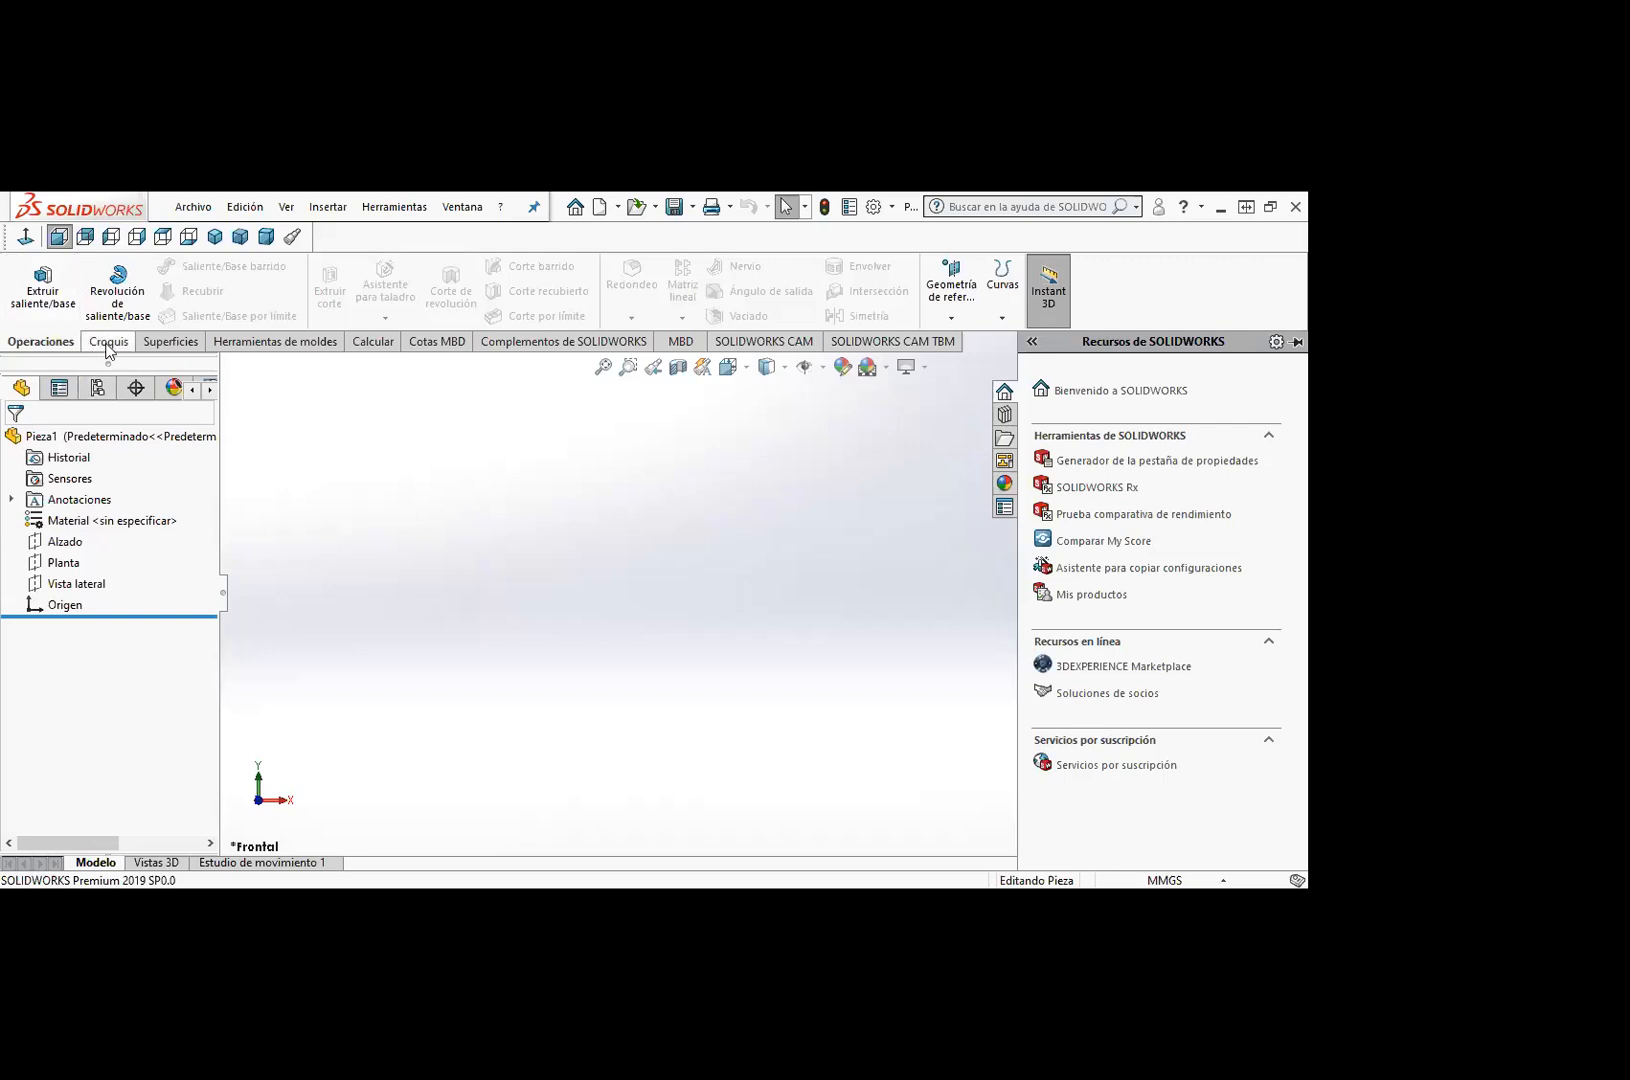
{"action": "left_click", "coordinate": [61, 548]}
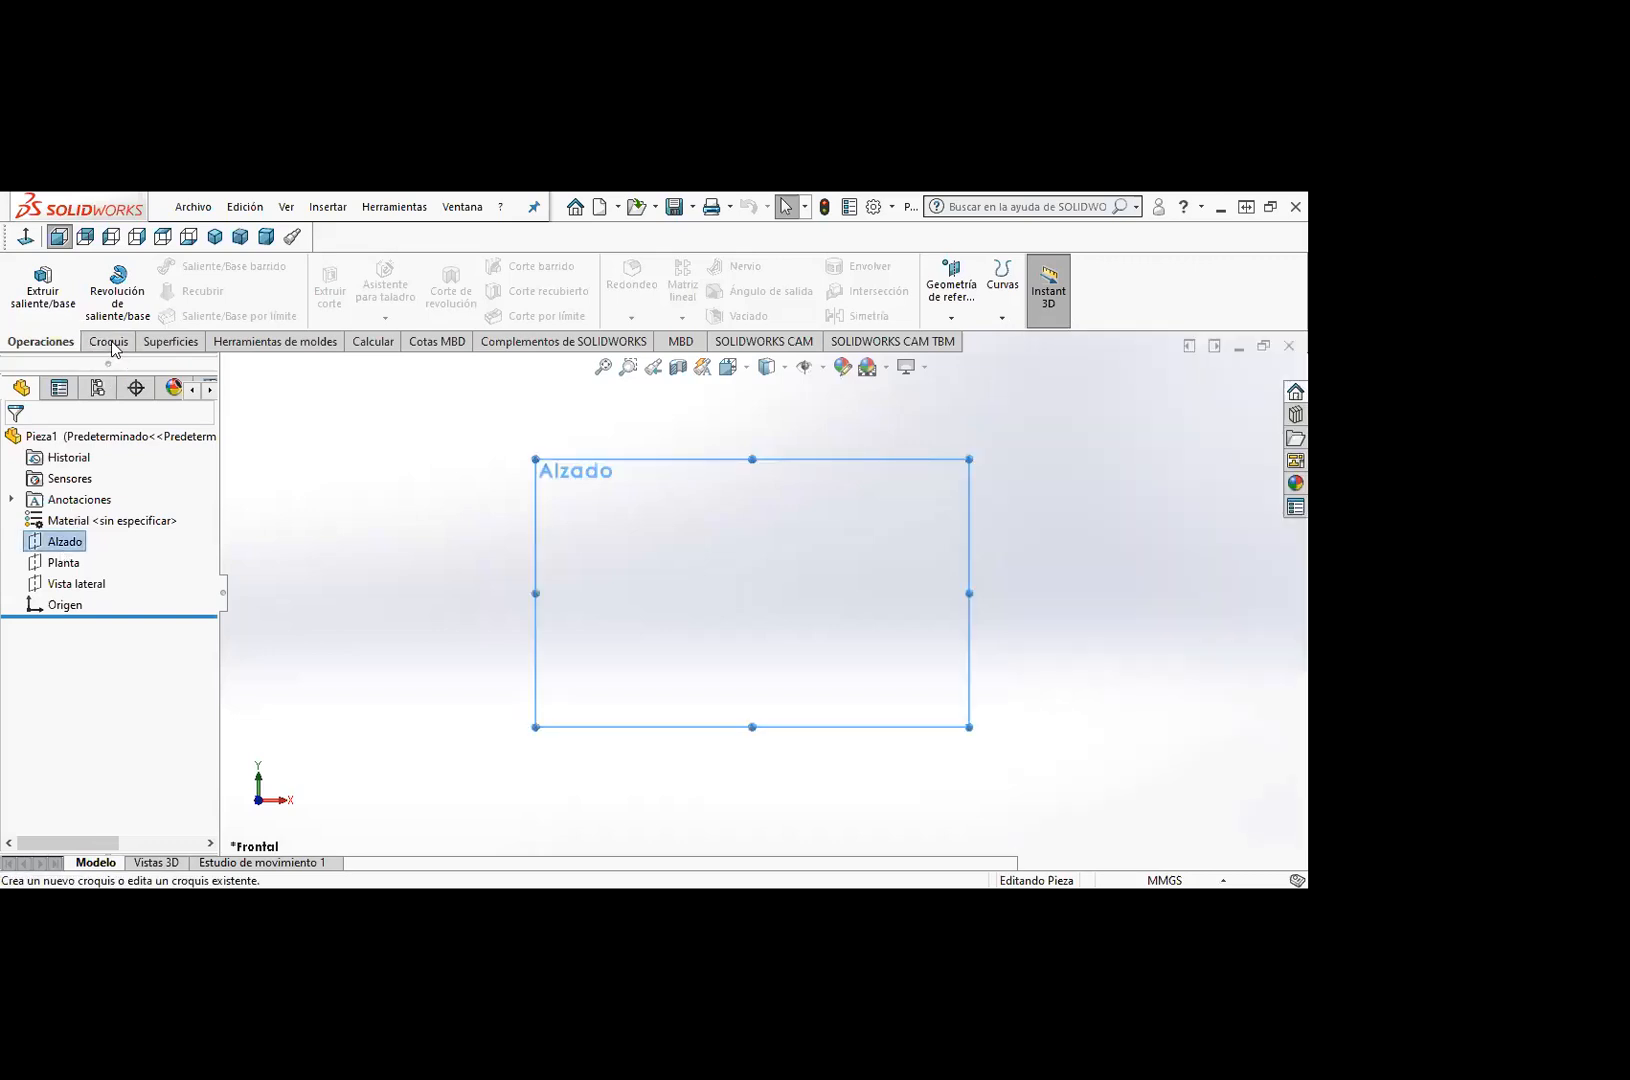
{"action": "left_click", "coordinate": [110, 342]}
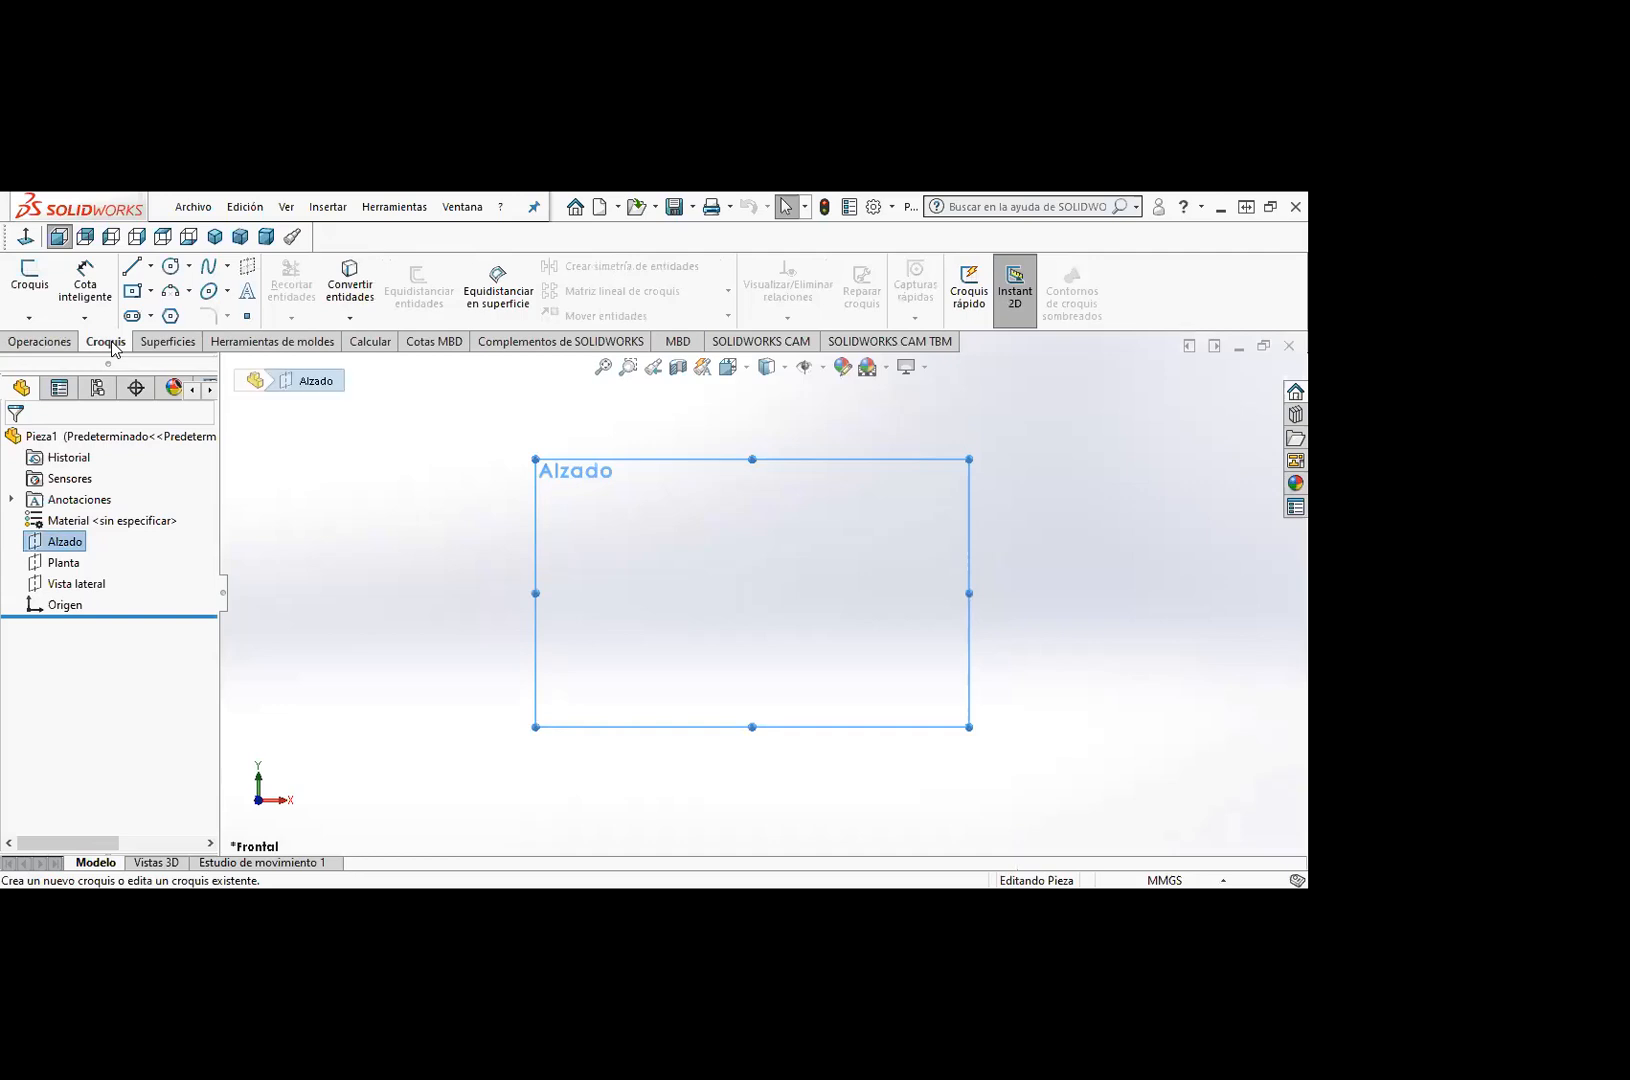
{"action": "left_click", "coordinate": [28, 295]}
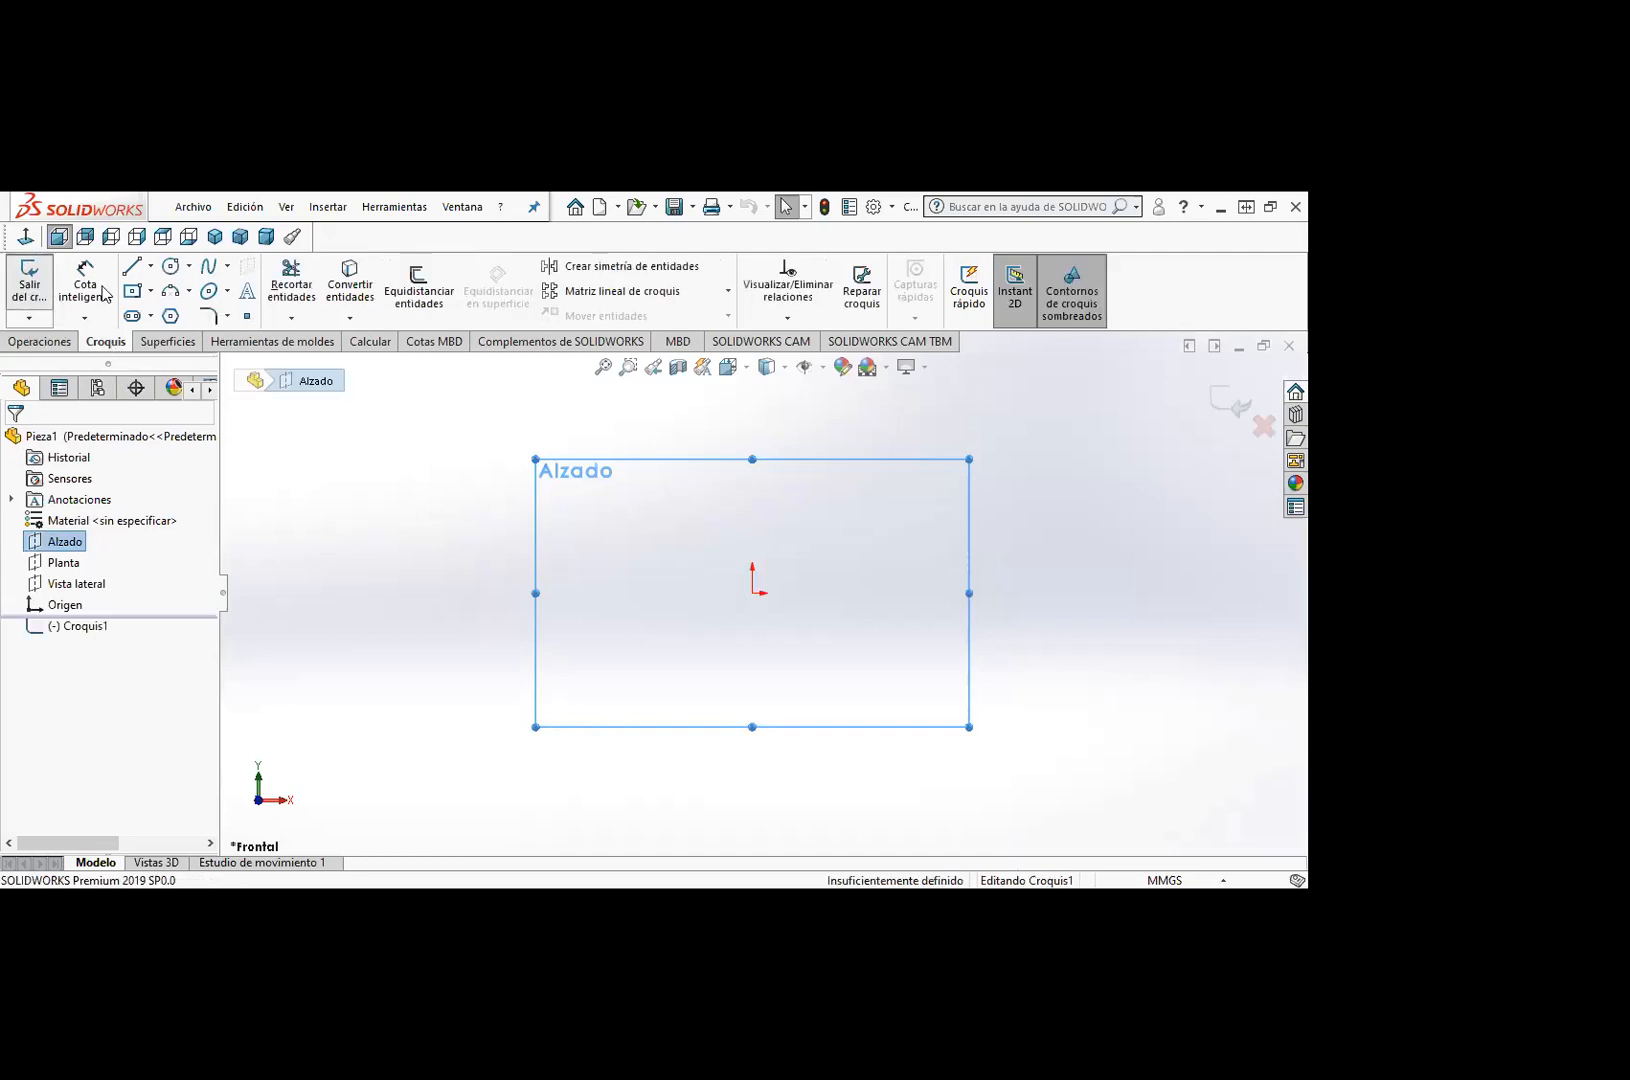
Step: Draw a horizontal construction line about 104 mm long from the origin as the revolution axis
{"action": "left_click", "coordinate": [151, 267]}
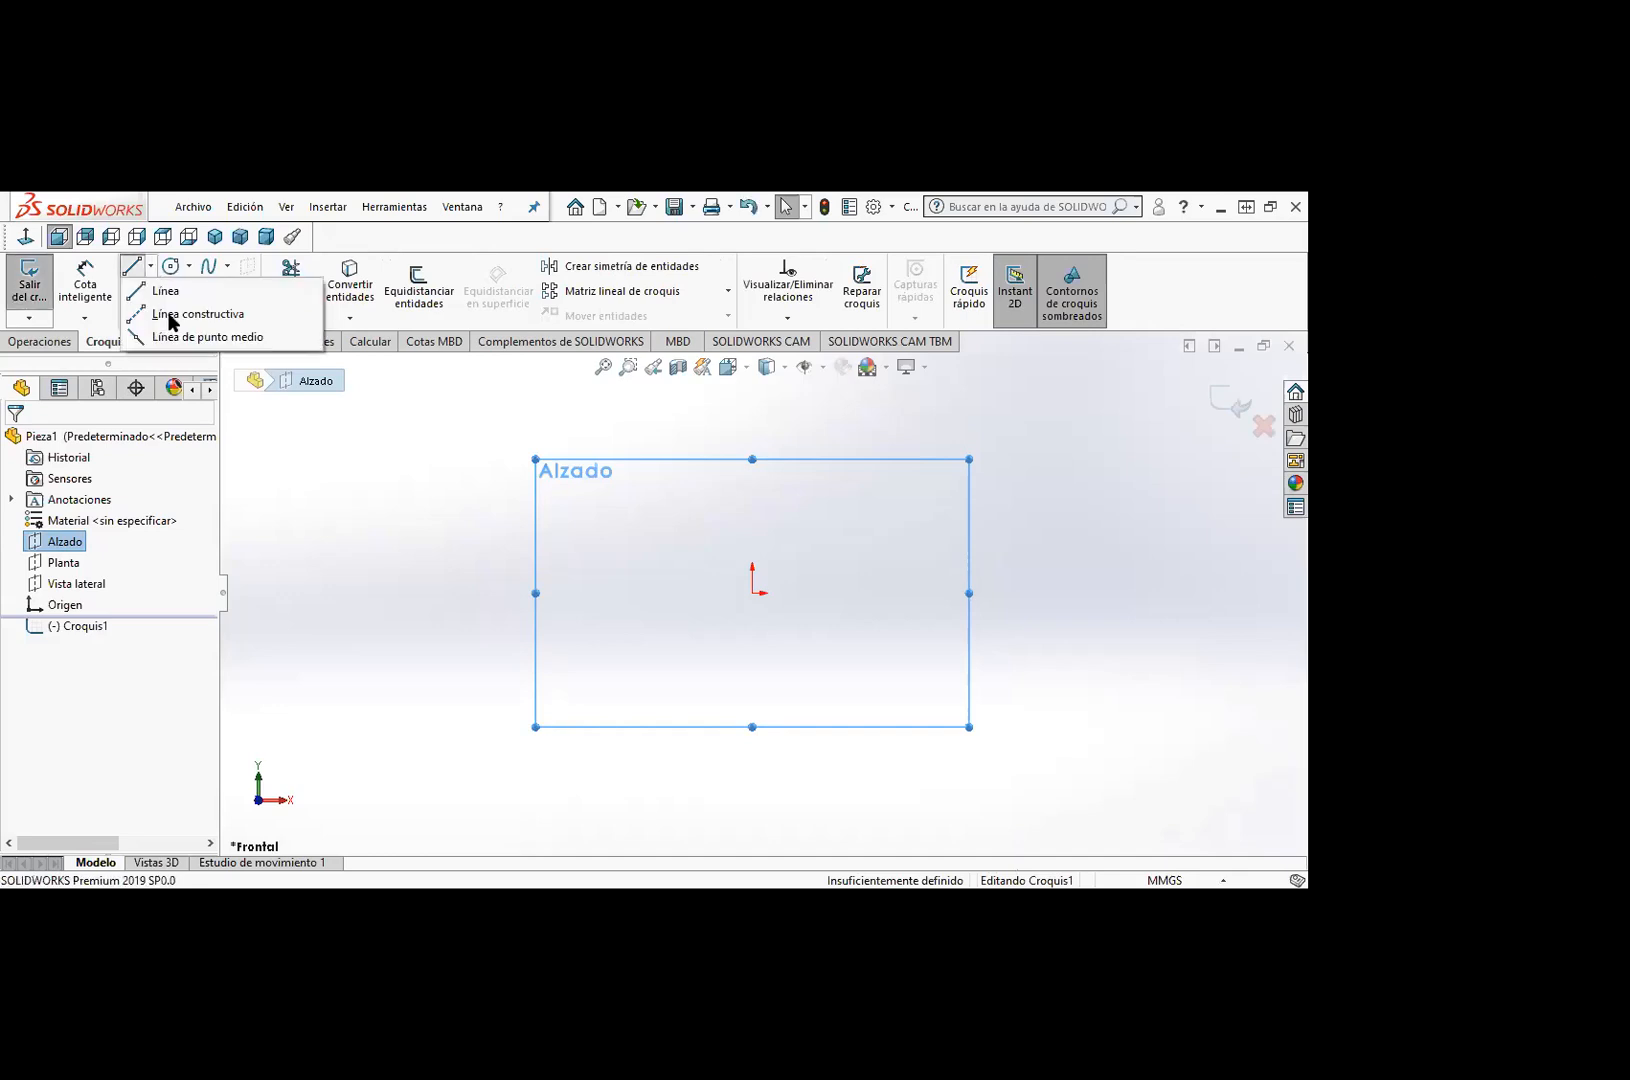
{"action": "left_click", "coordinate": [753, 593]}
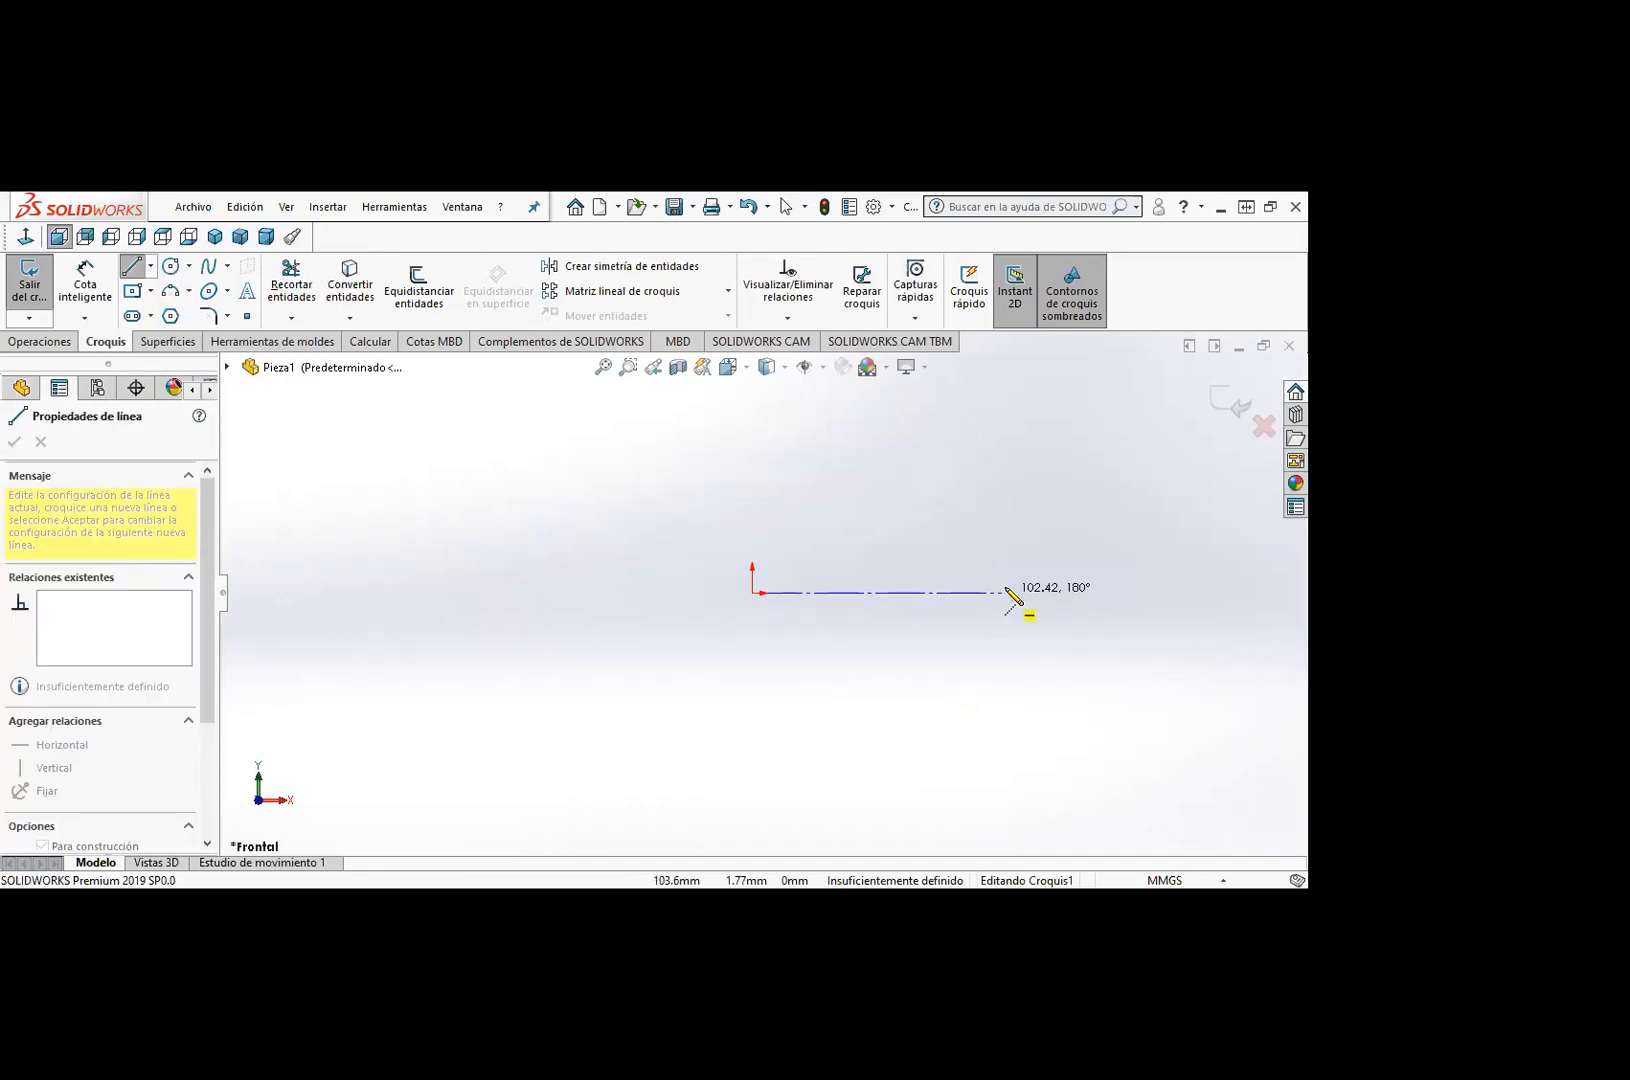
{"action": "left_click", "coordinate": [1004, 592]}
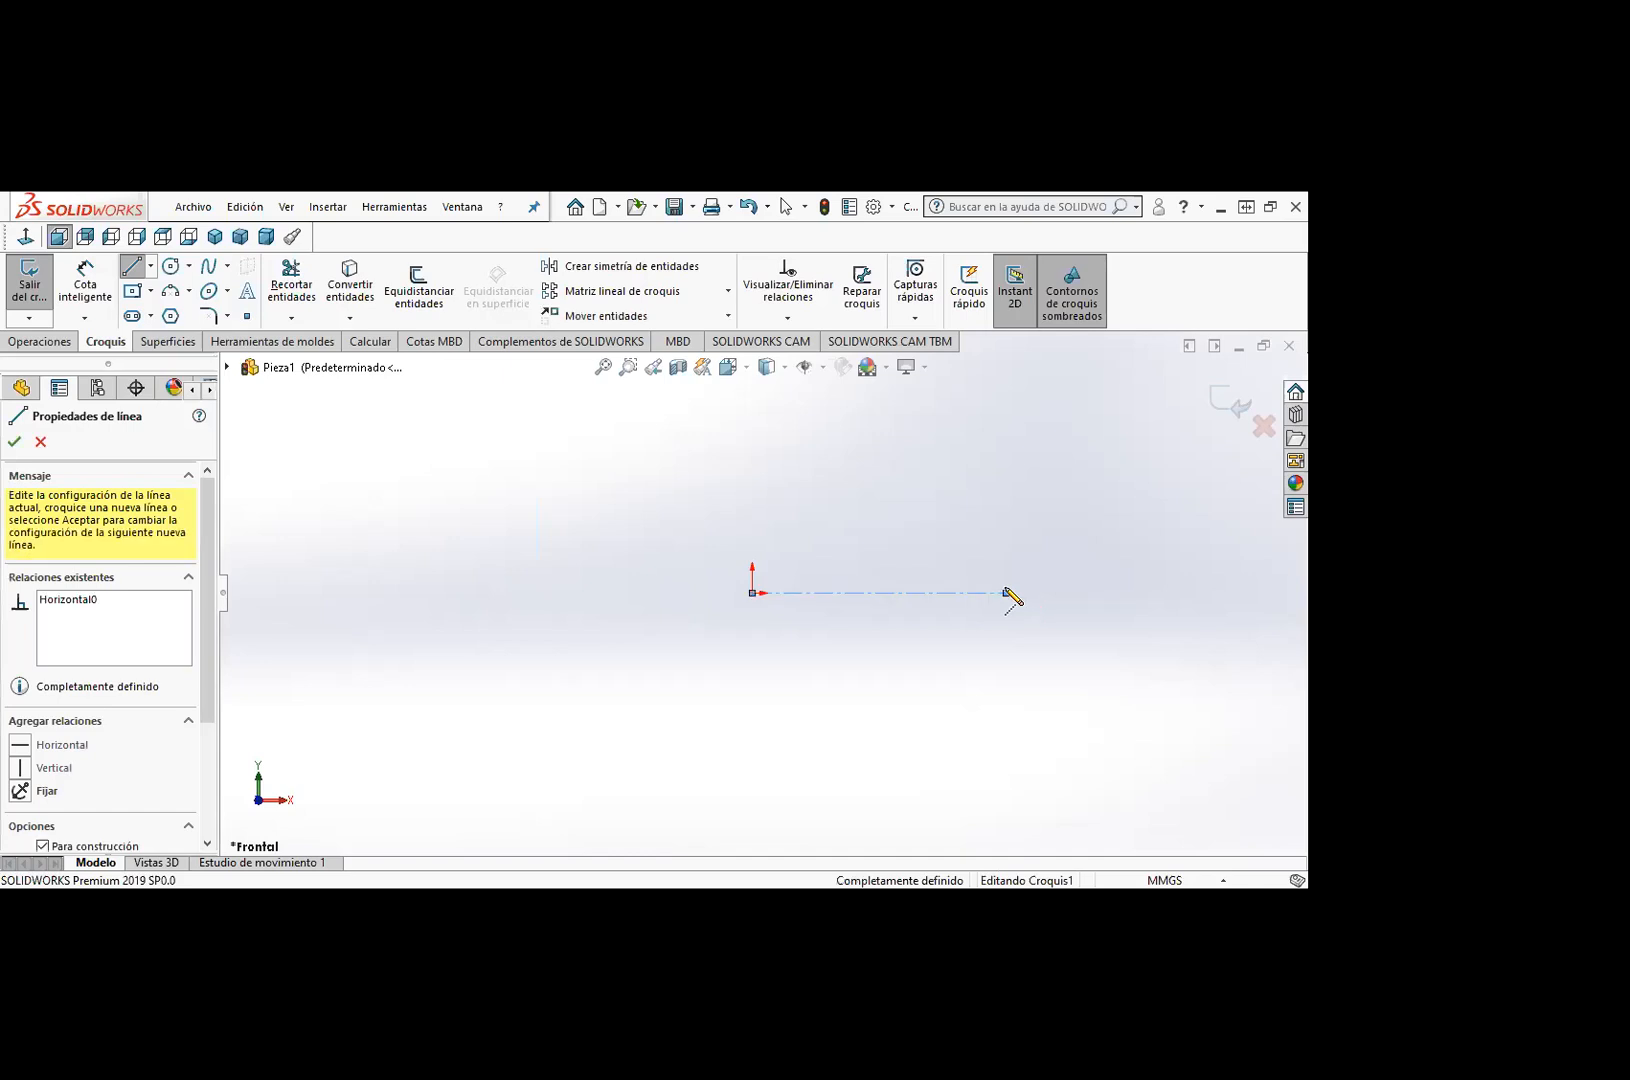
{"action": "key", "text": "Escape"}
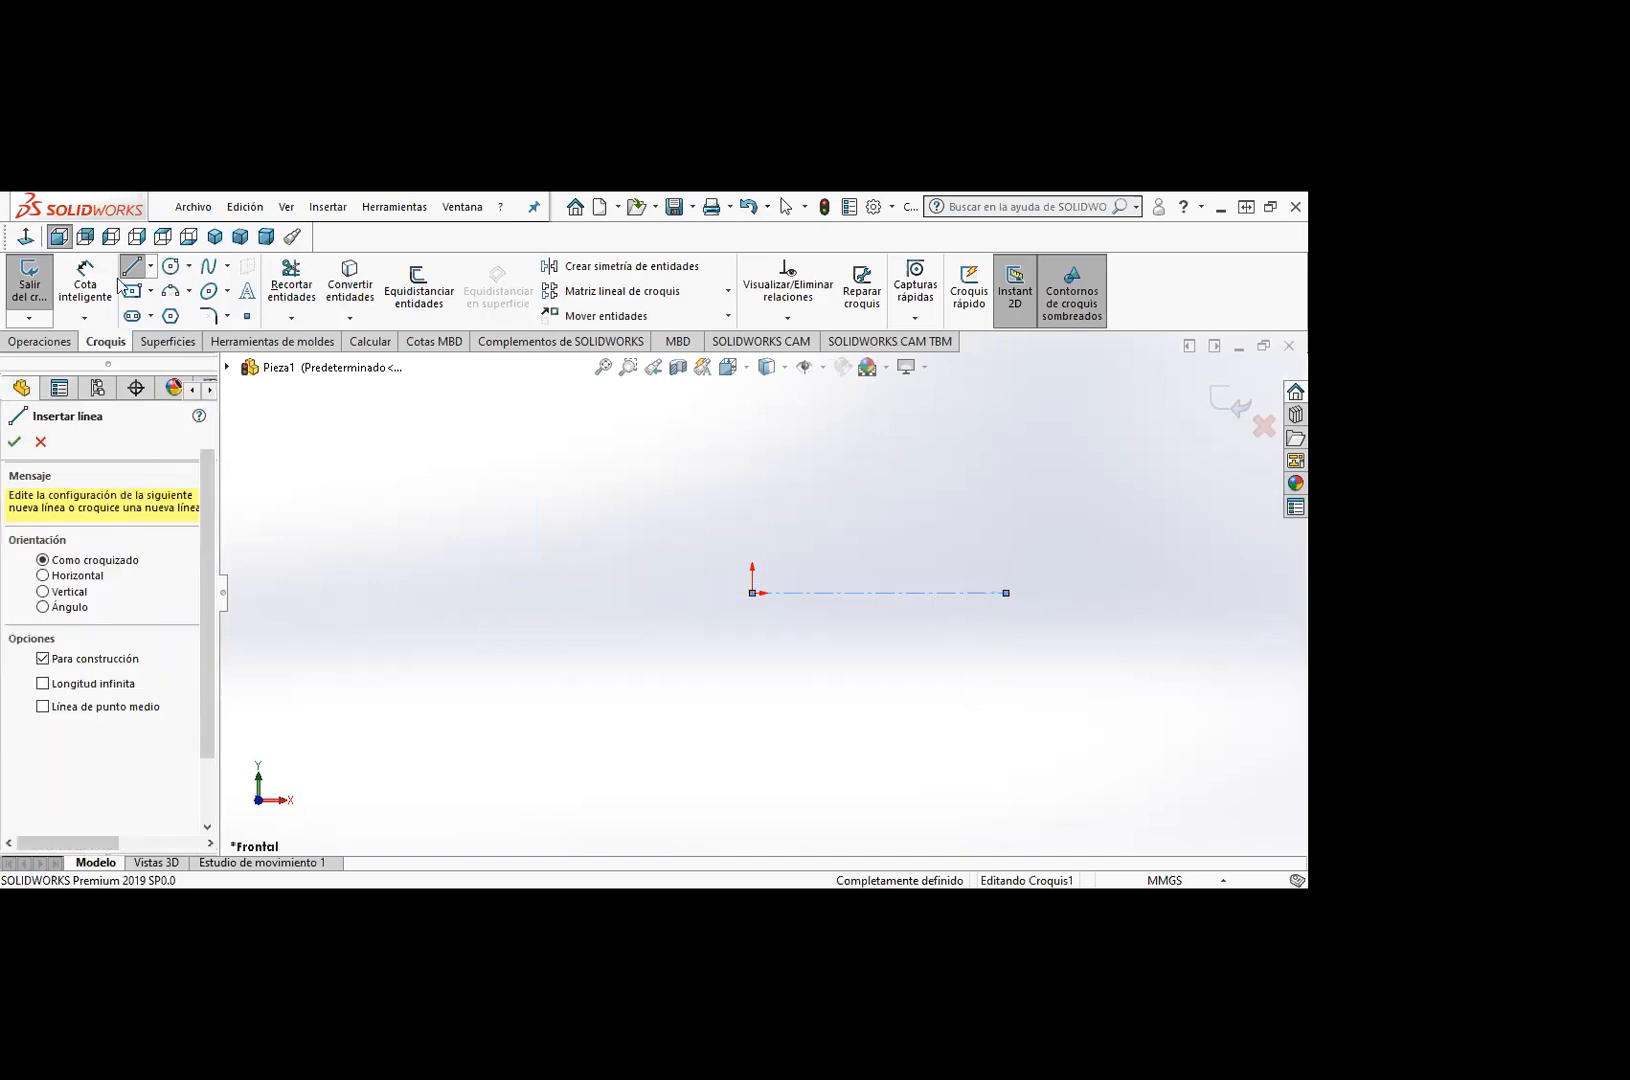
{"action": "key", "text": "Escape"}
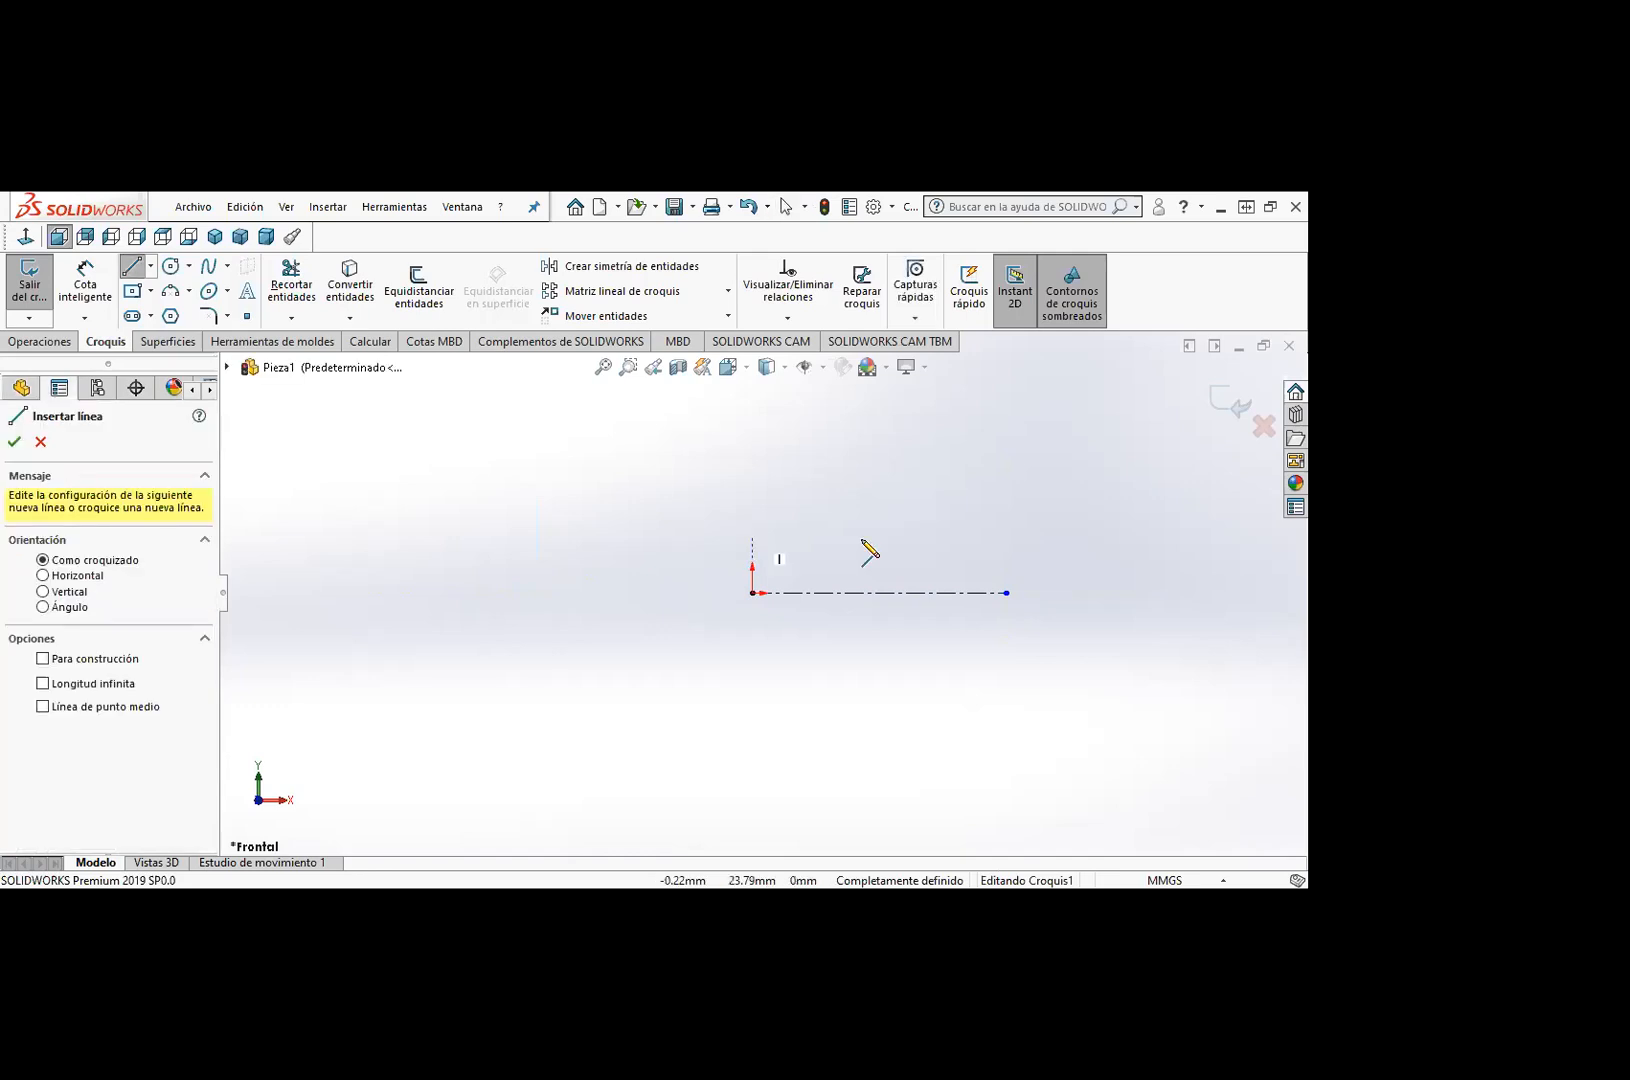
Step: Draw a closed rectangular profile about 104 mm by 39 mm above the construction line, starting directly above the origin
{"action": "left_click", "coordinate": [1010, 541]}
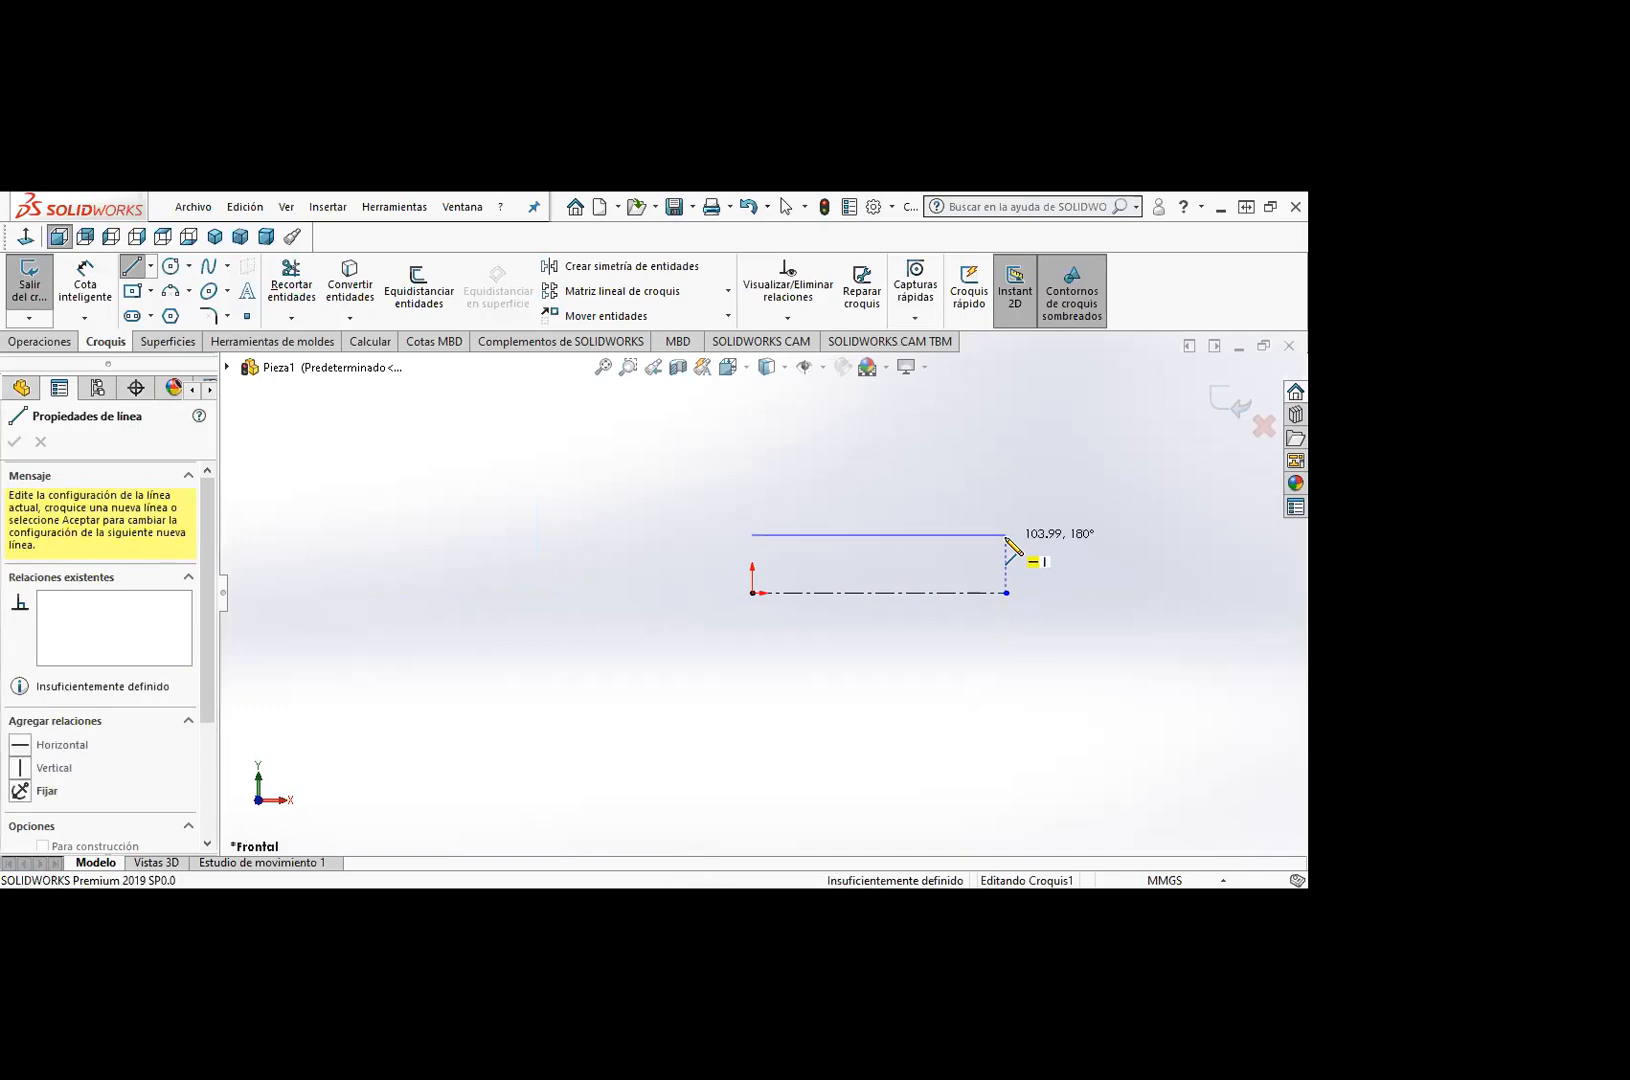
{"action": "left_click", "coordinate": [1006, 537]}
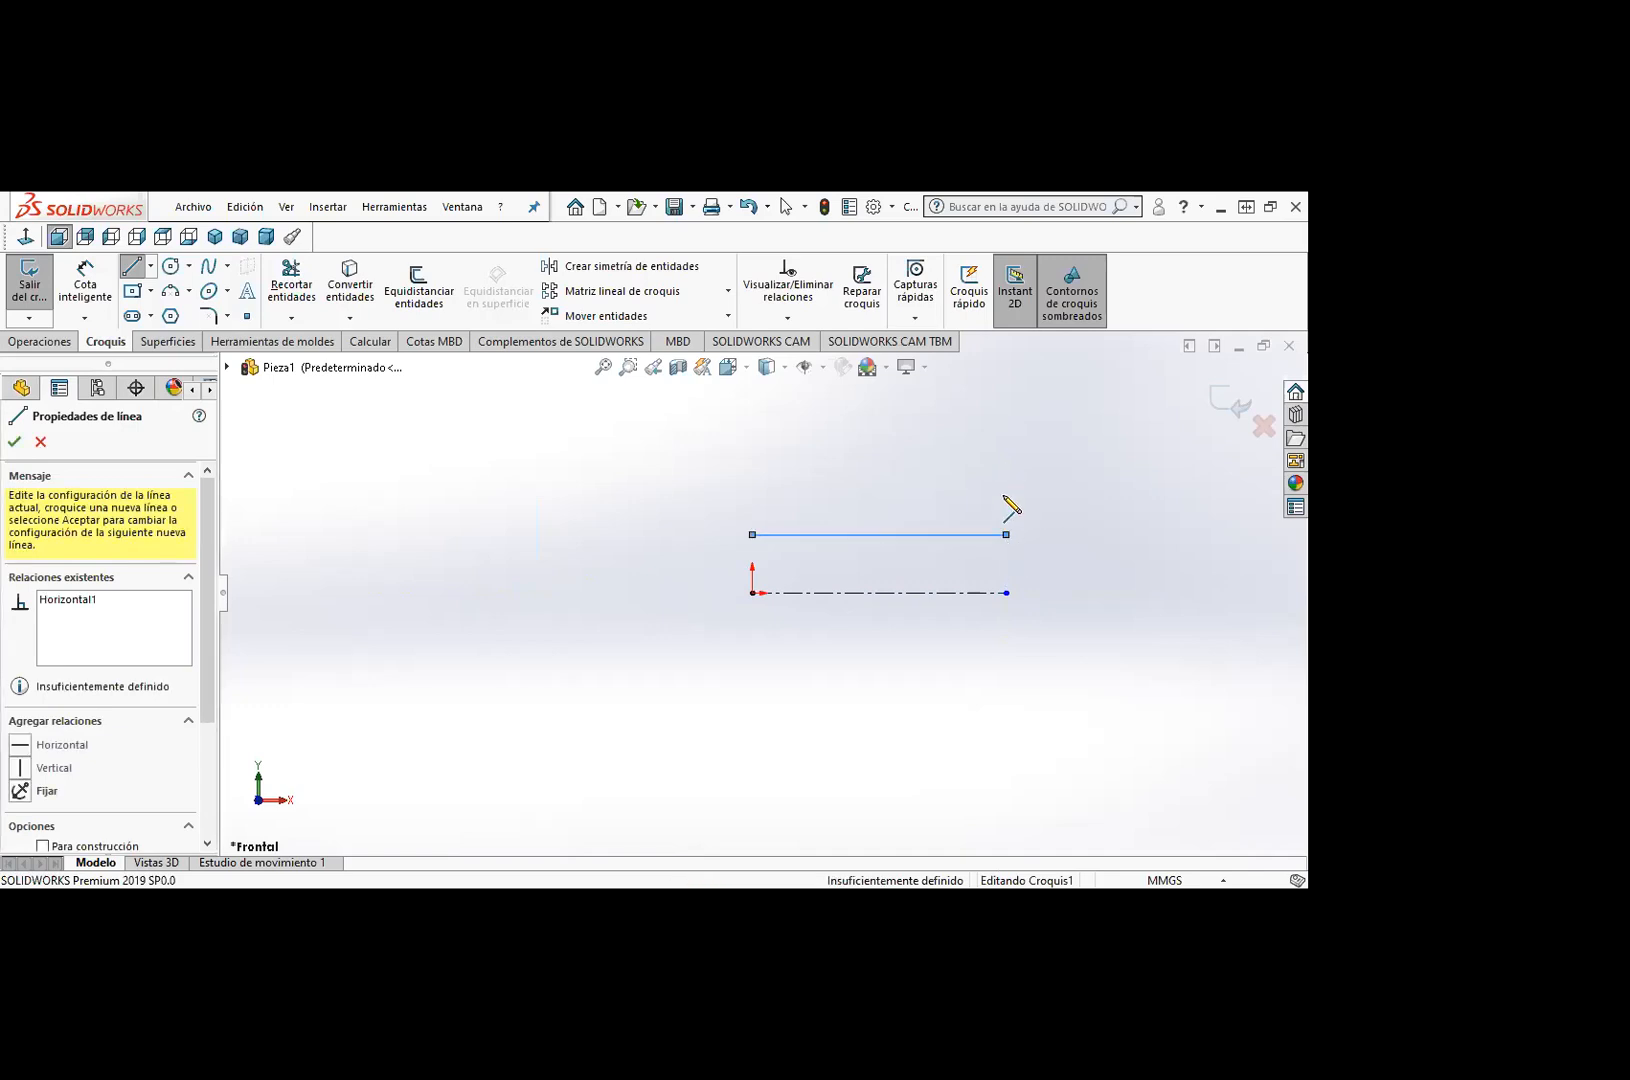
{"action": "left_click", "coordinate": [757, 445]}
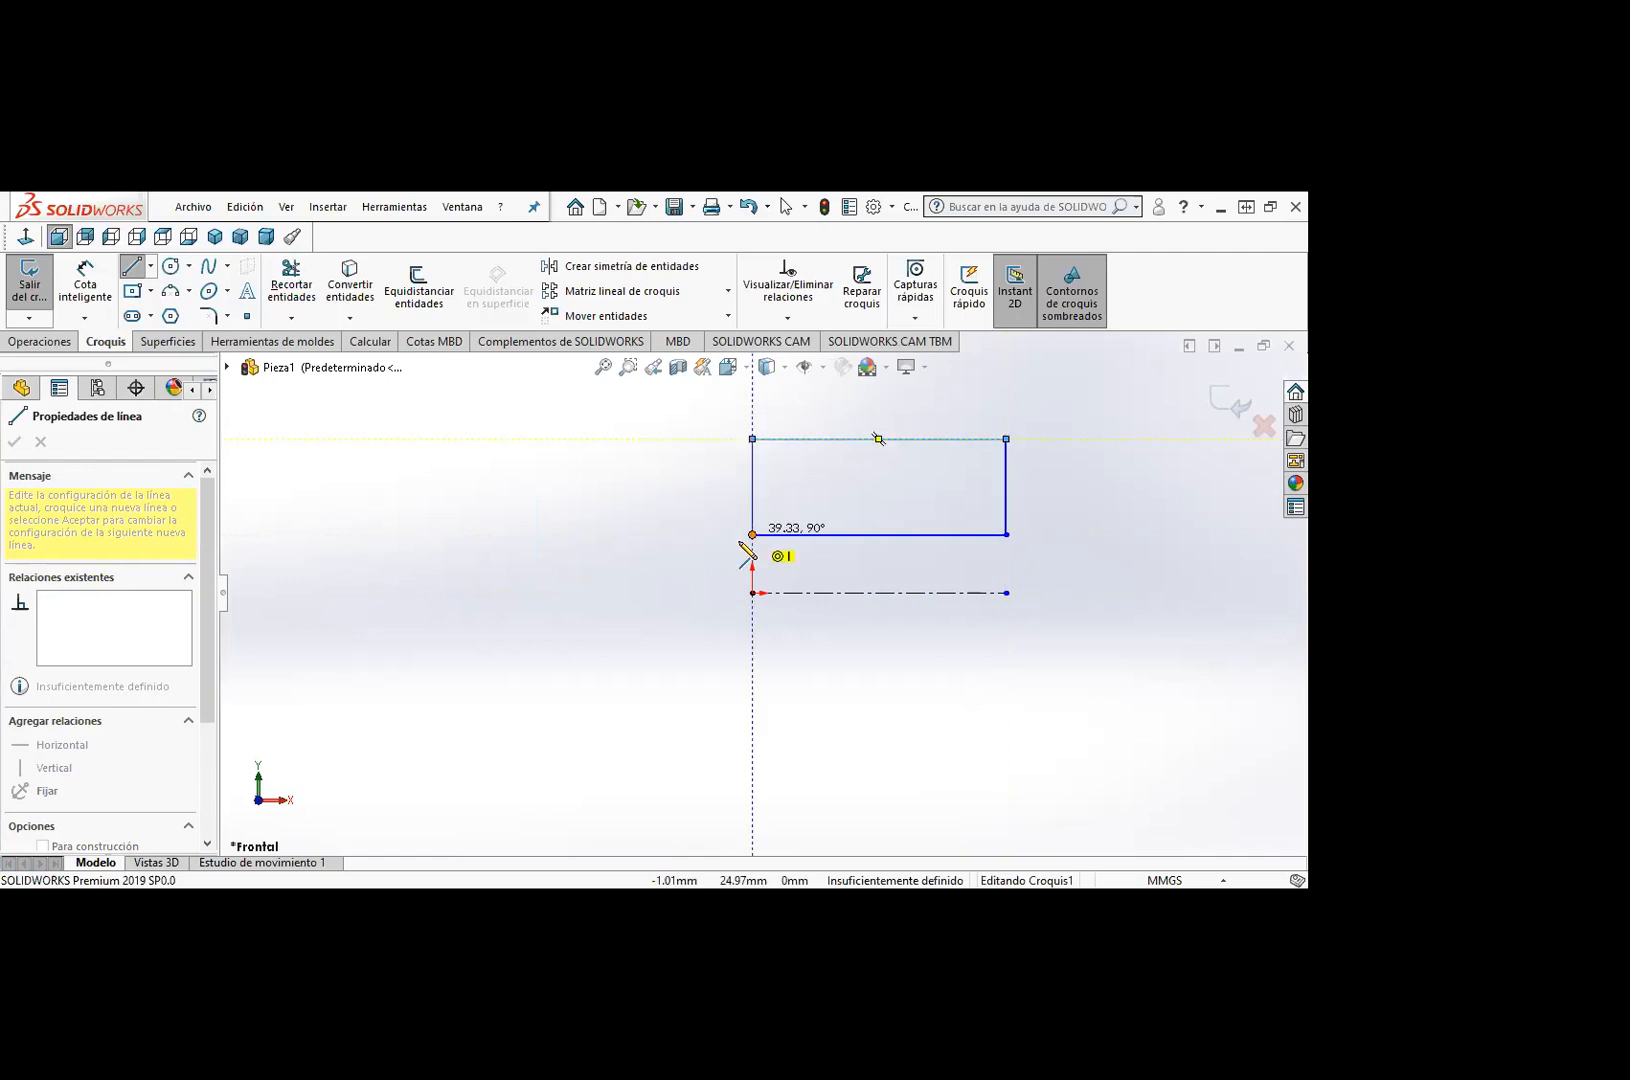
{"action": "left_click", "coordinate": [752, 537]}
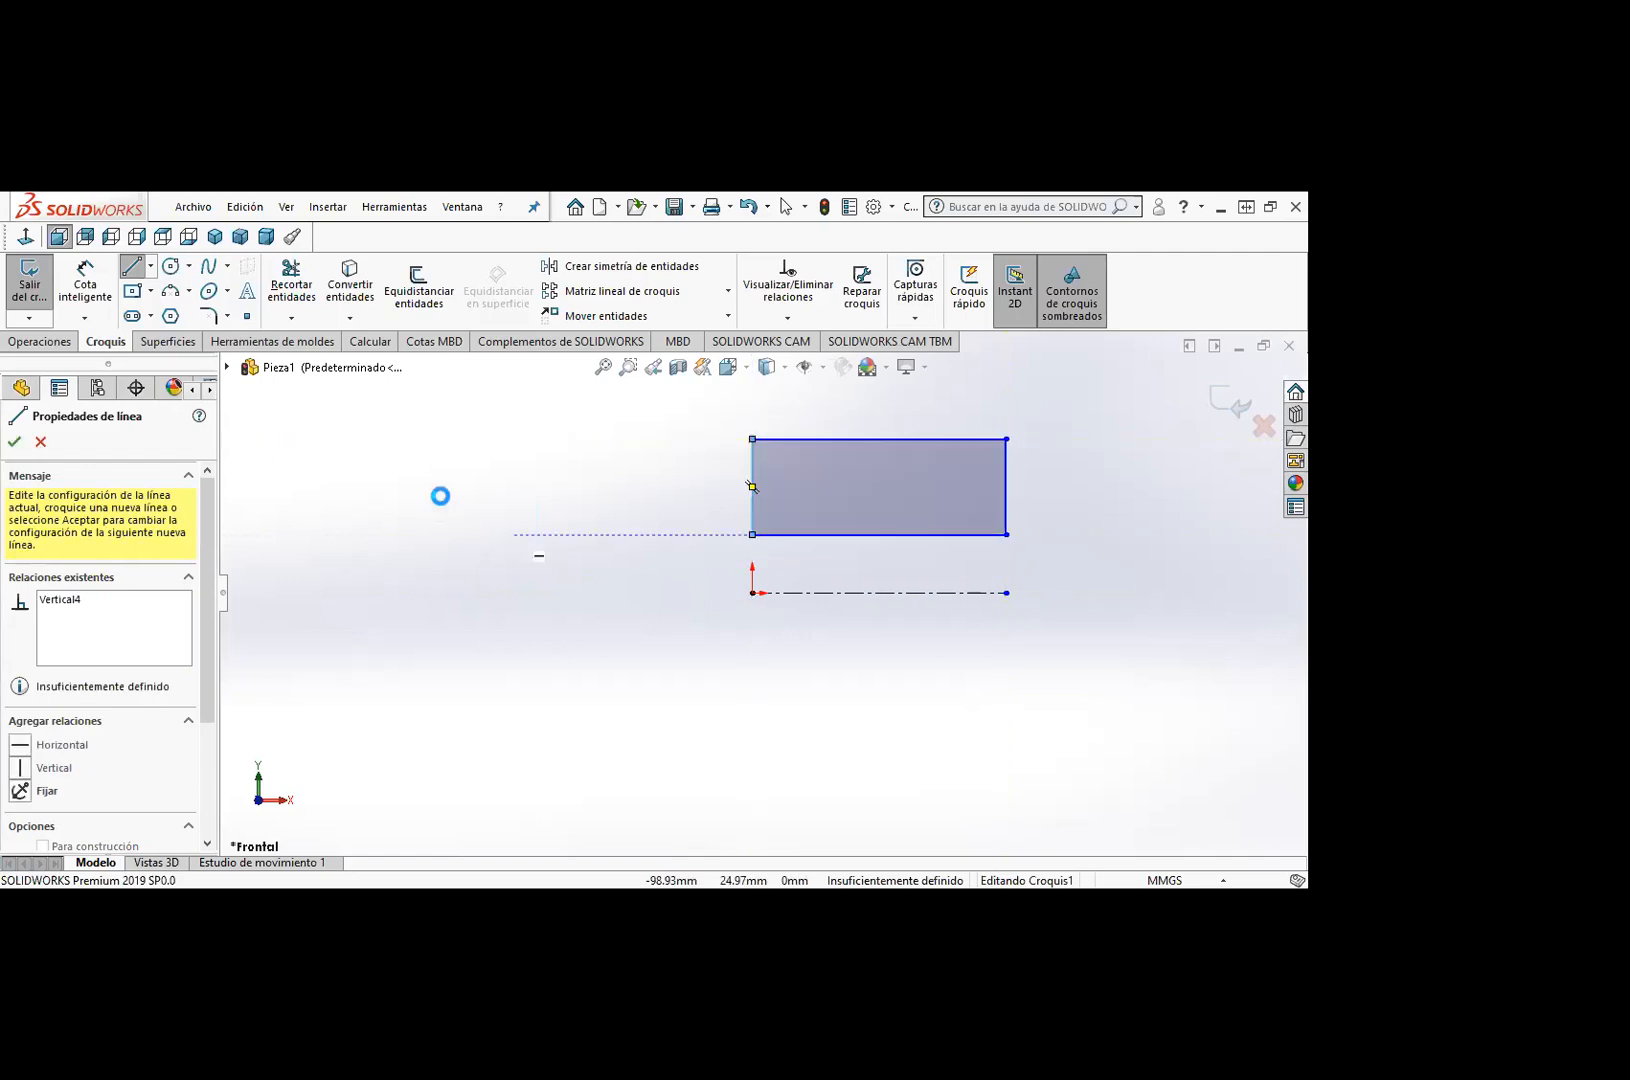
{"action": "key", "text": "Escape"}
{"action": "key", "text": "Escape"}
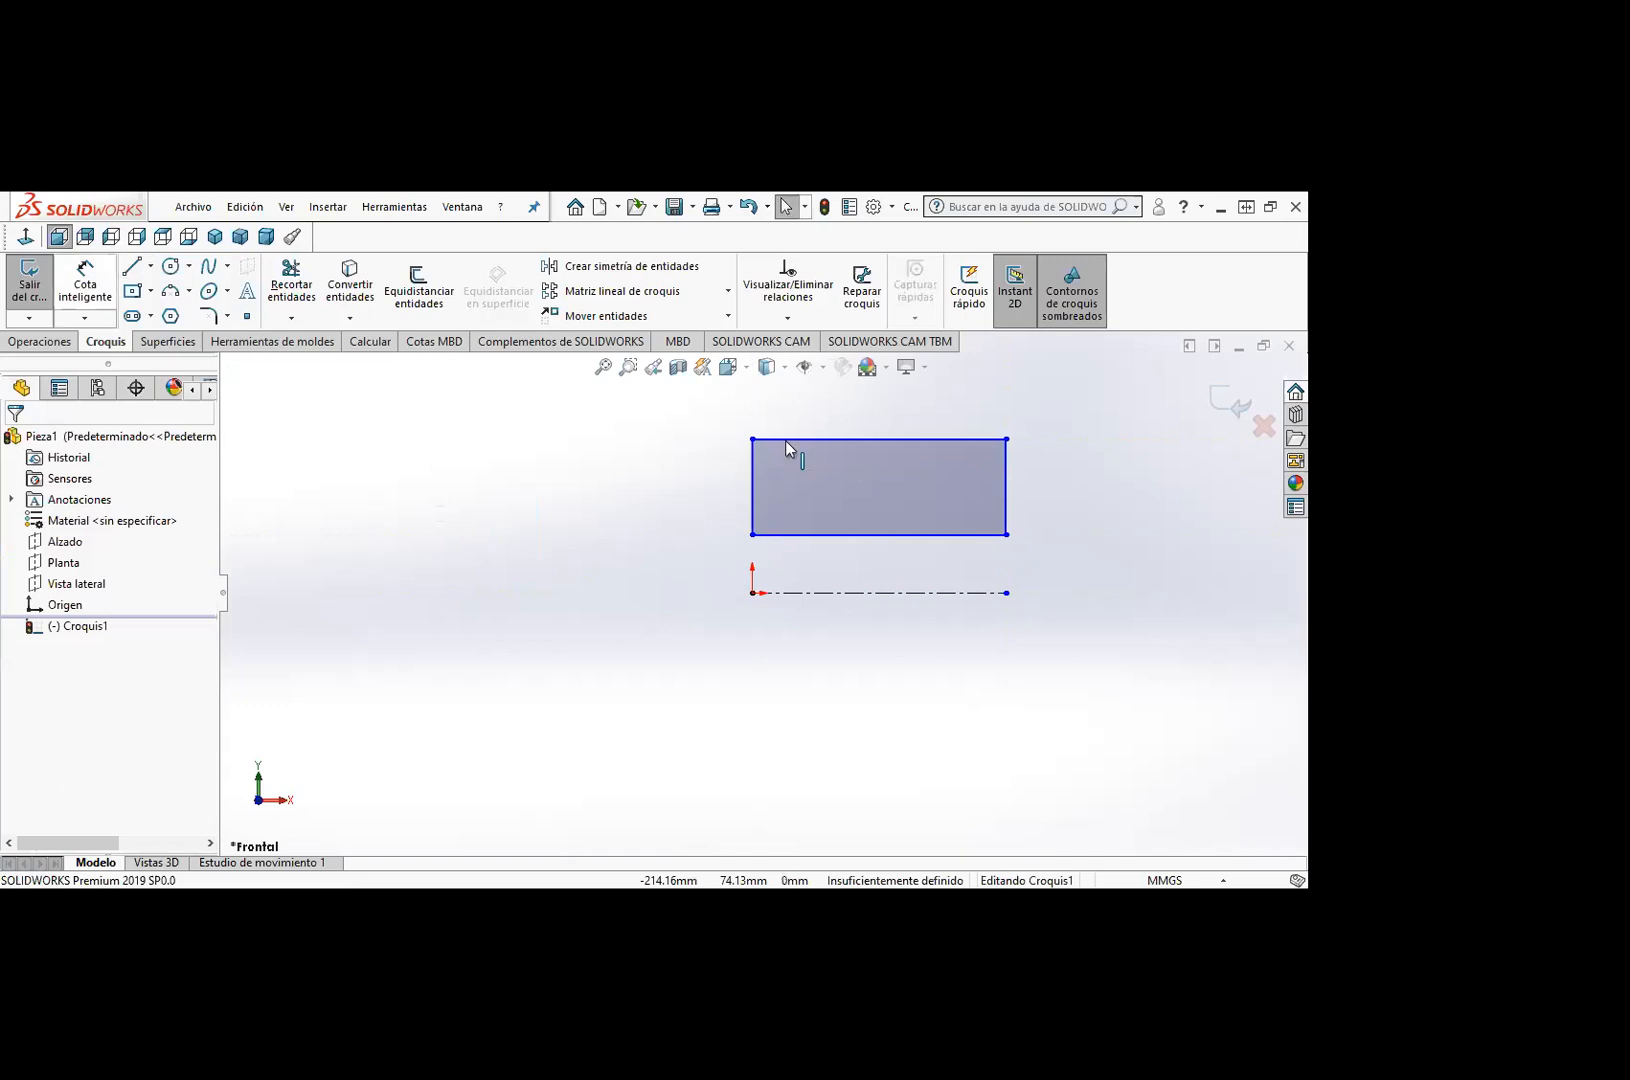
Step: Dimension the rectangle's upper edge about the construction line as a 50 mm diameter
{"action": "left_click", "coordinate": [799, 594]}
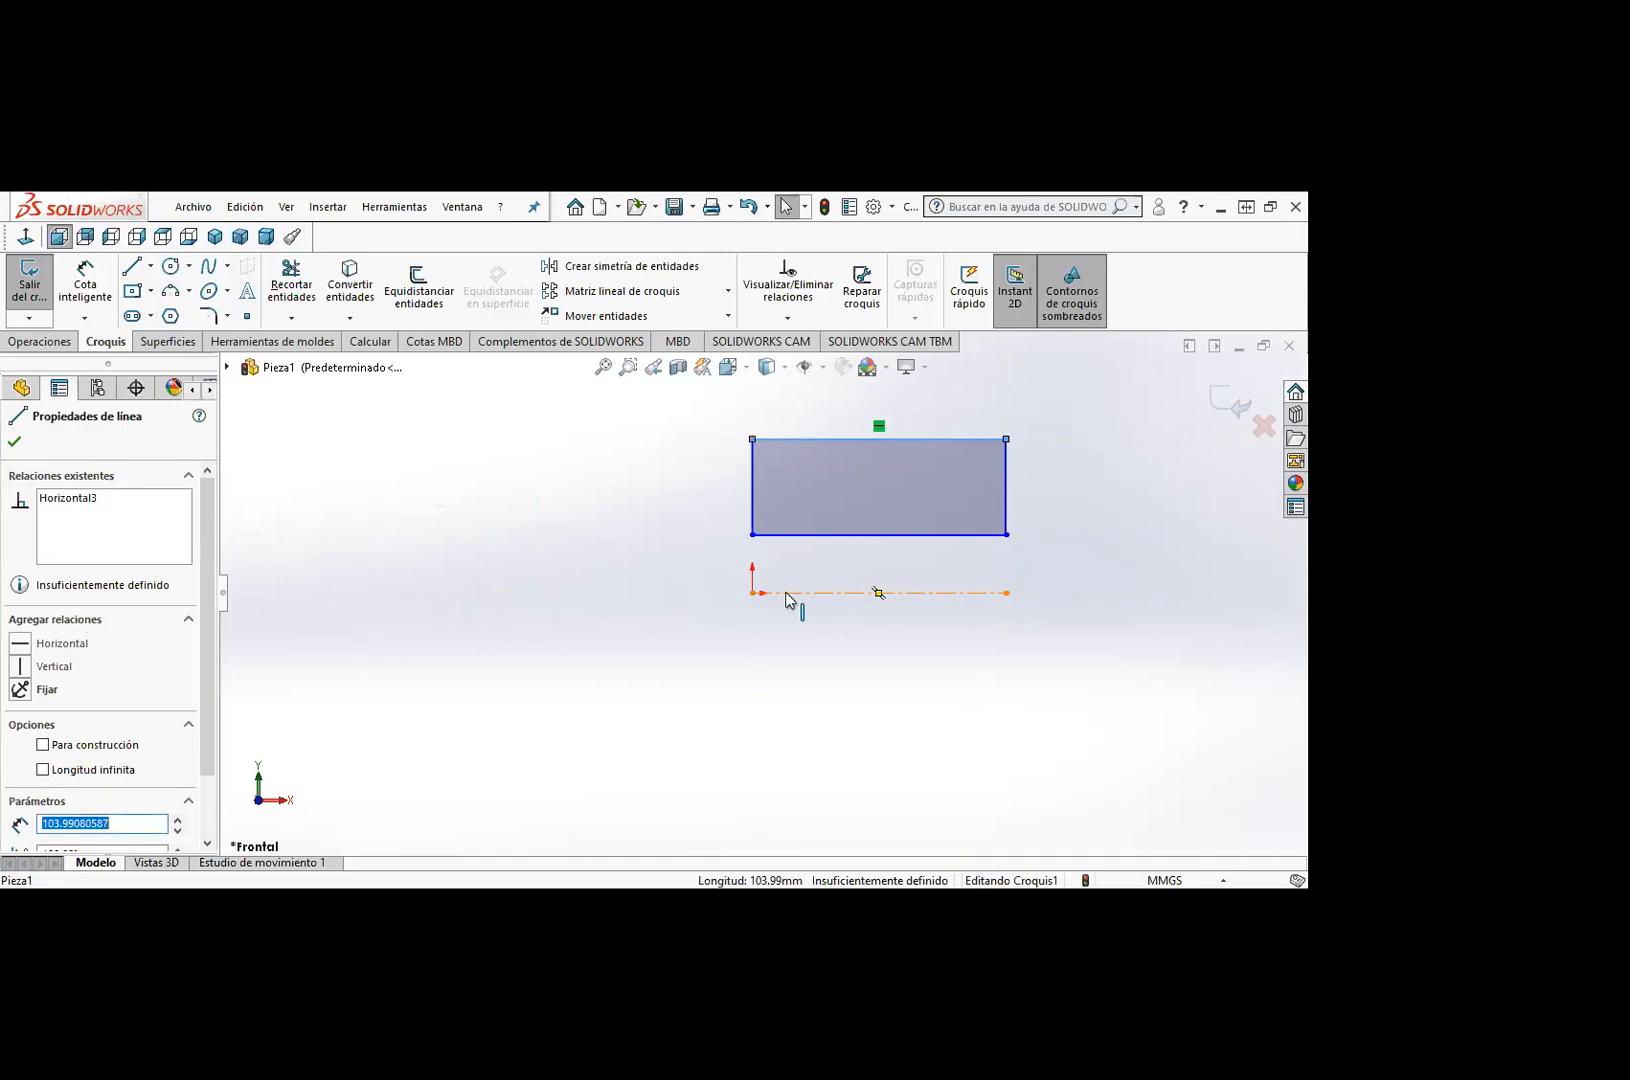
{"action": "left_click", "coordinate": [88, 285]}
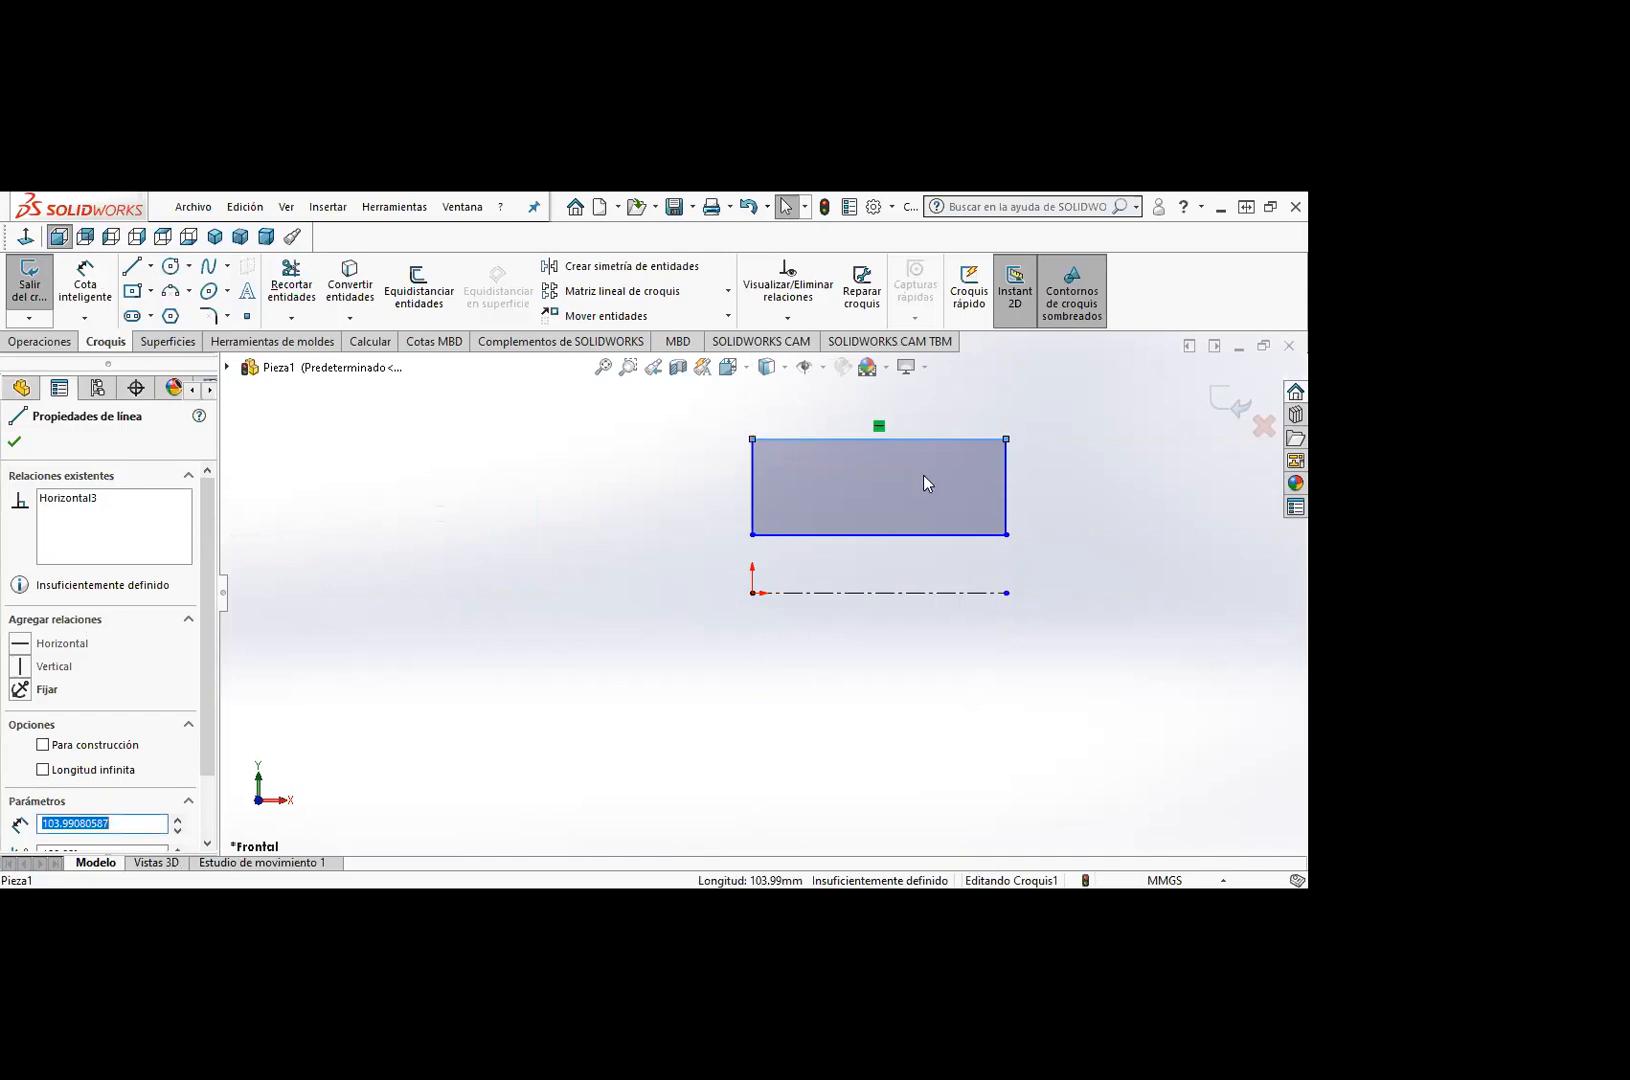
{"action": "left_click", "coordinate": [818, 598]}
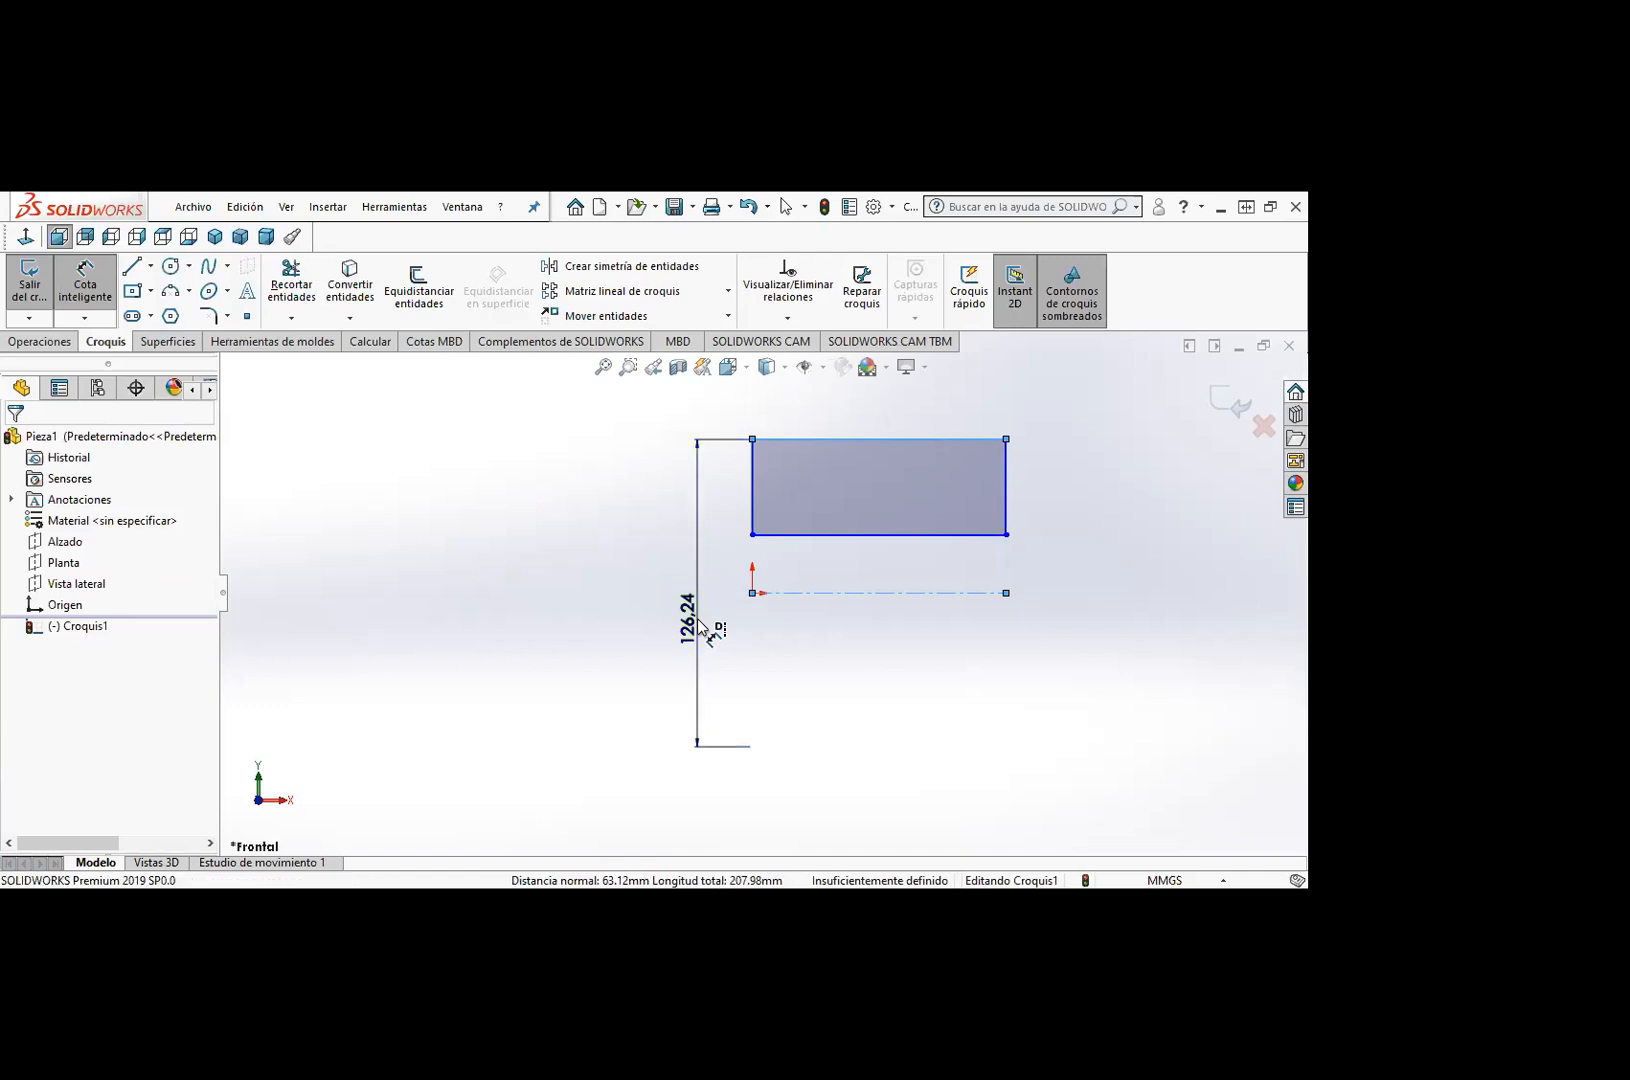
{"action": "left_click", "coordinate": [700, 628]}
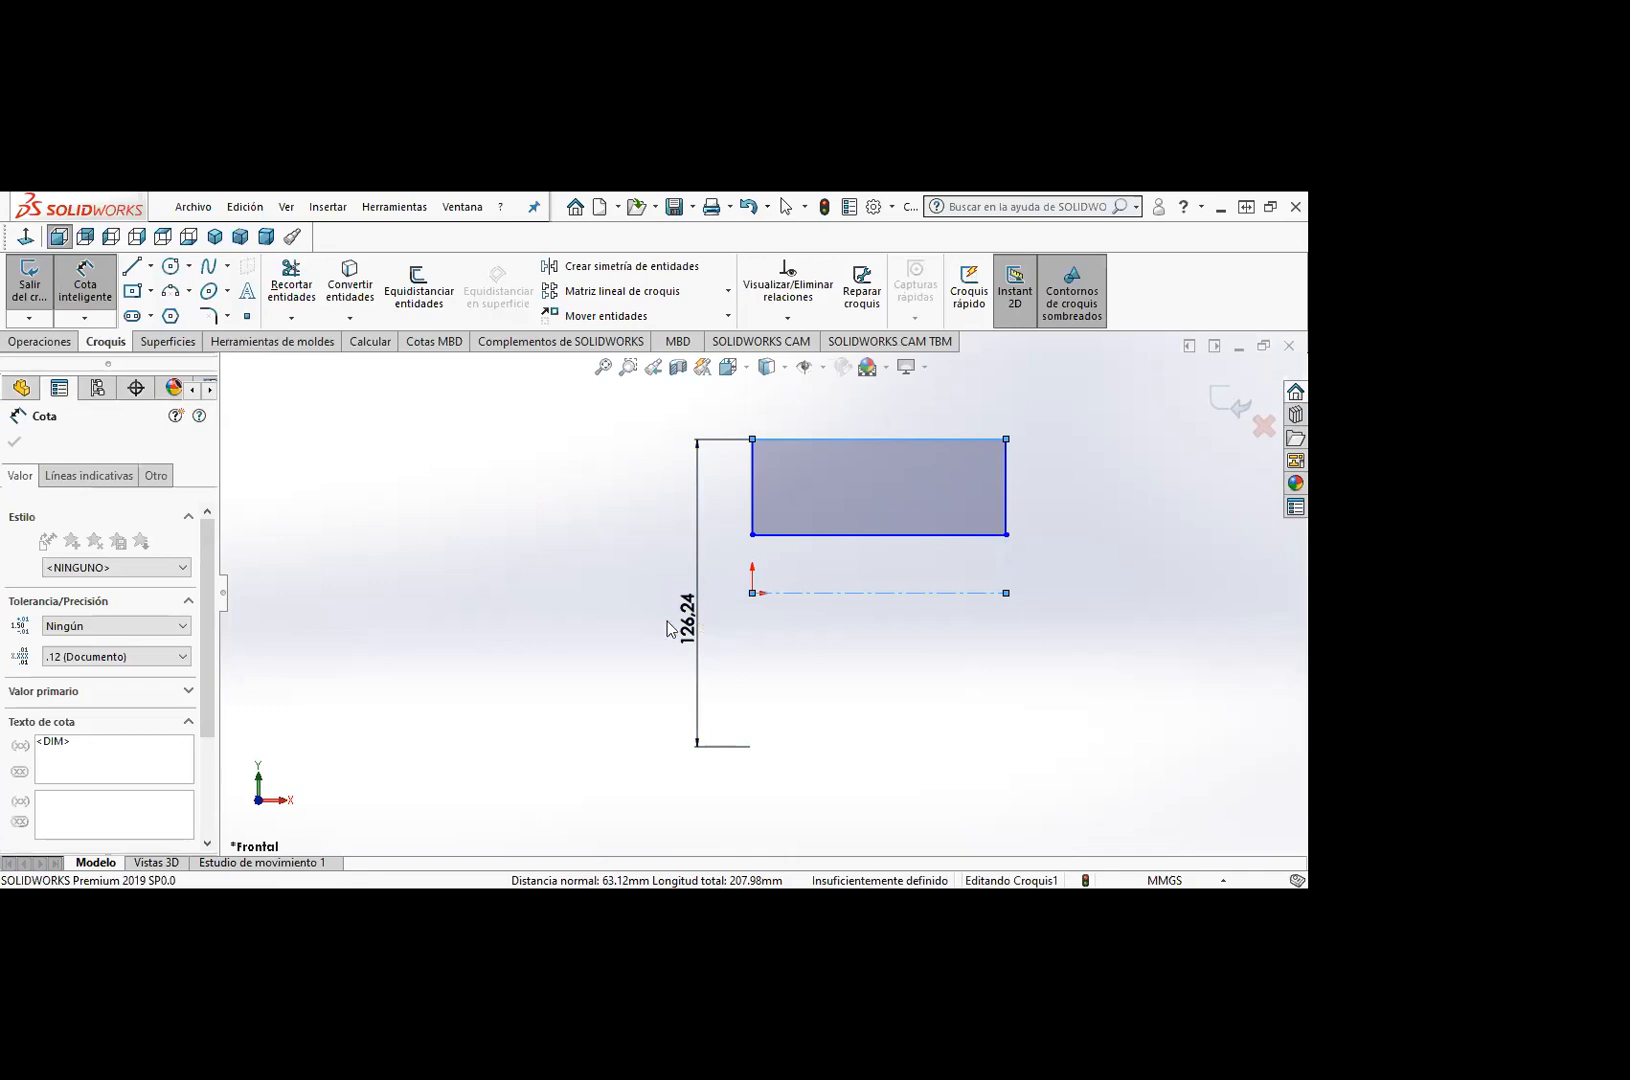
{"action": "double_click", "coordinate": [700, 628]}
{"action": "type", "text": "50"}
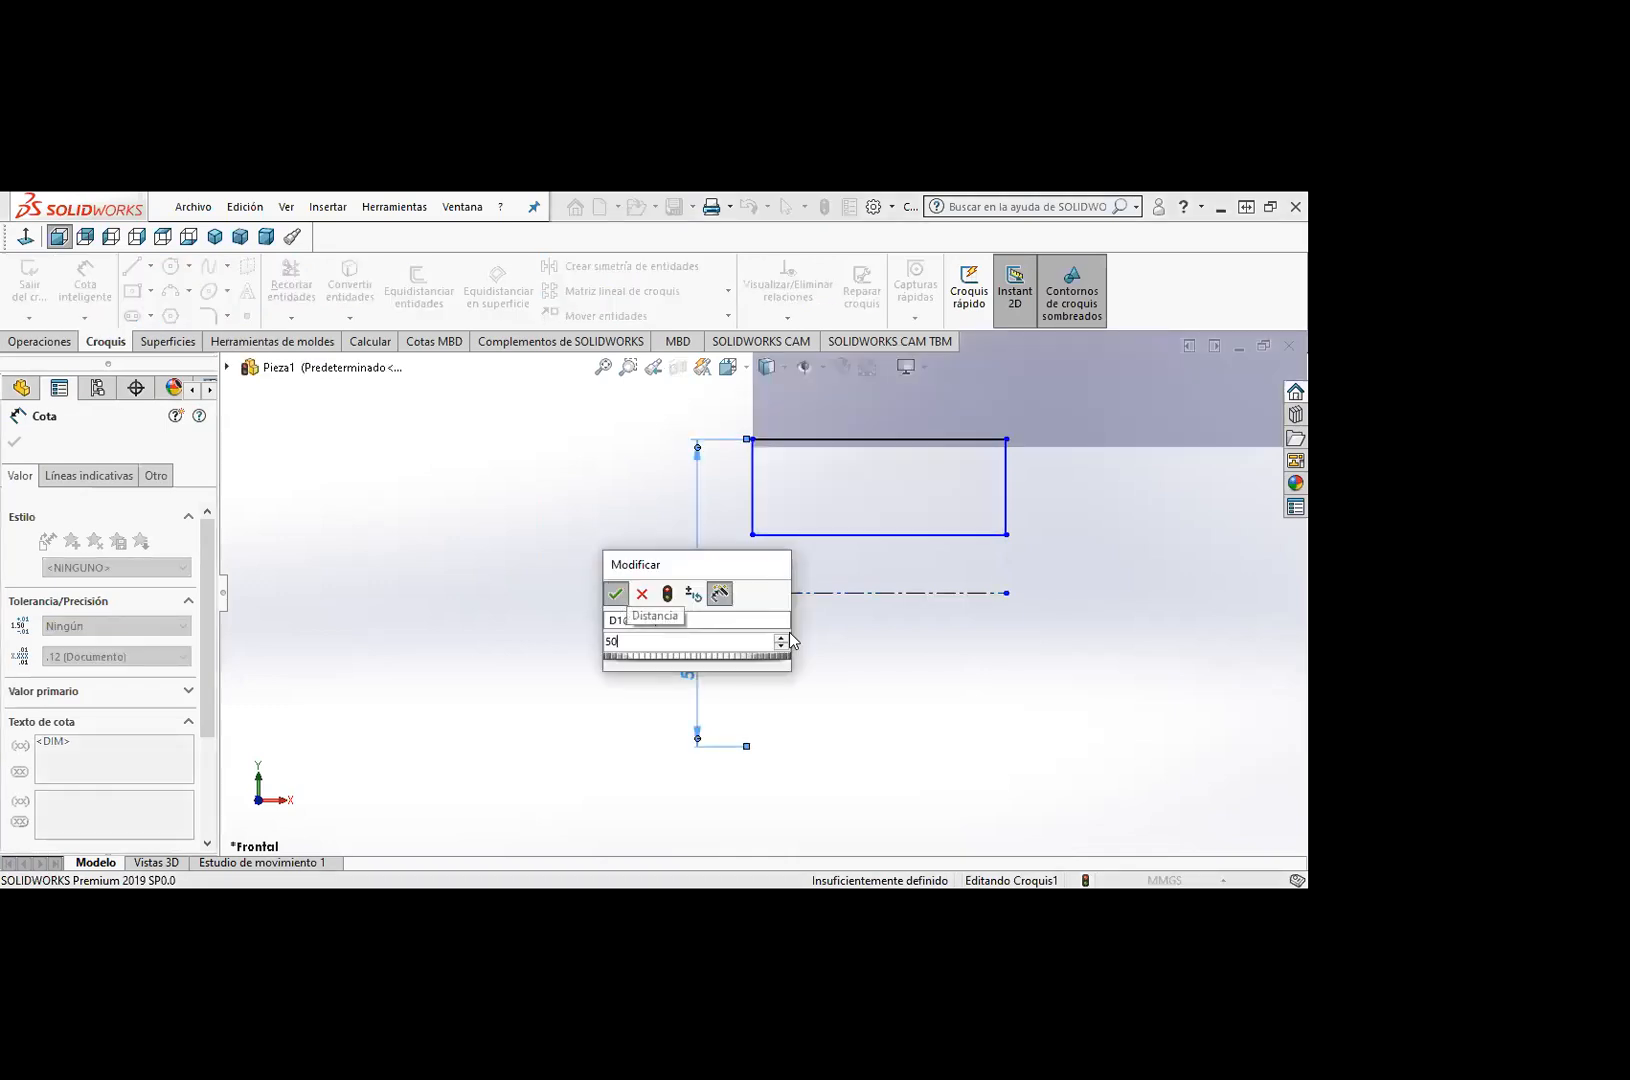
{"action": "key", "text": "Return"}
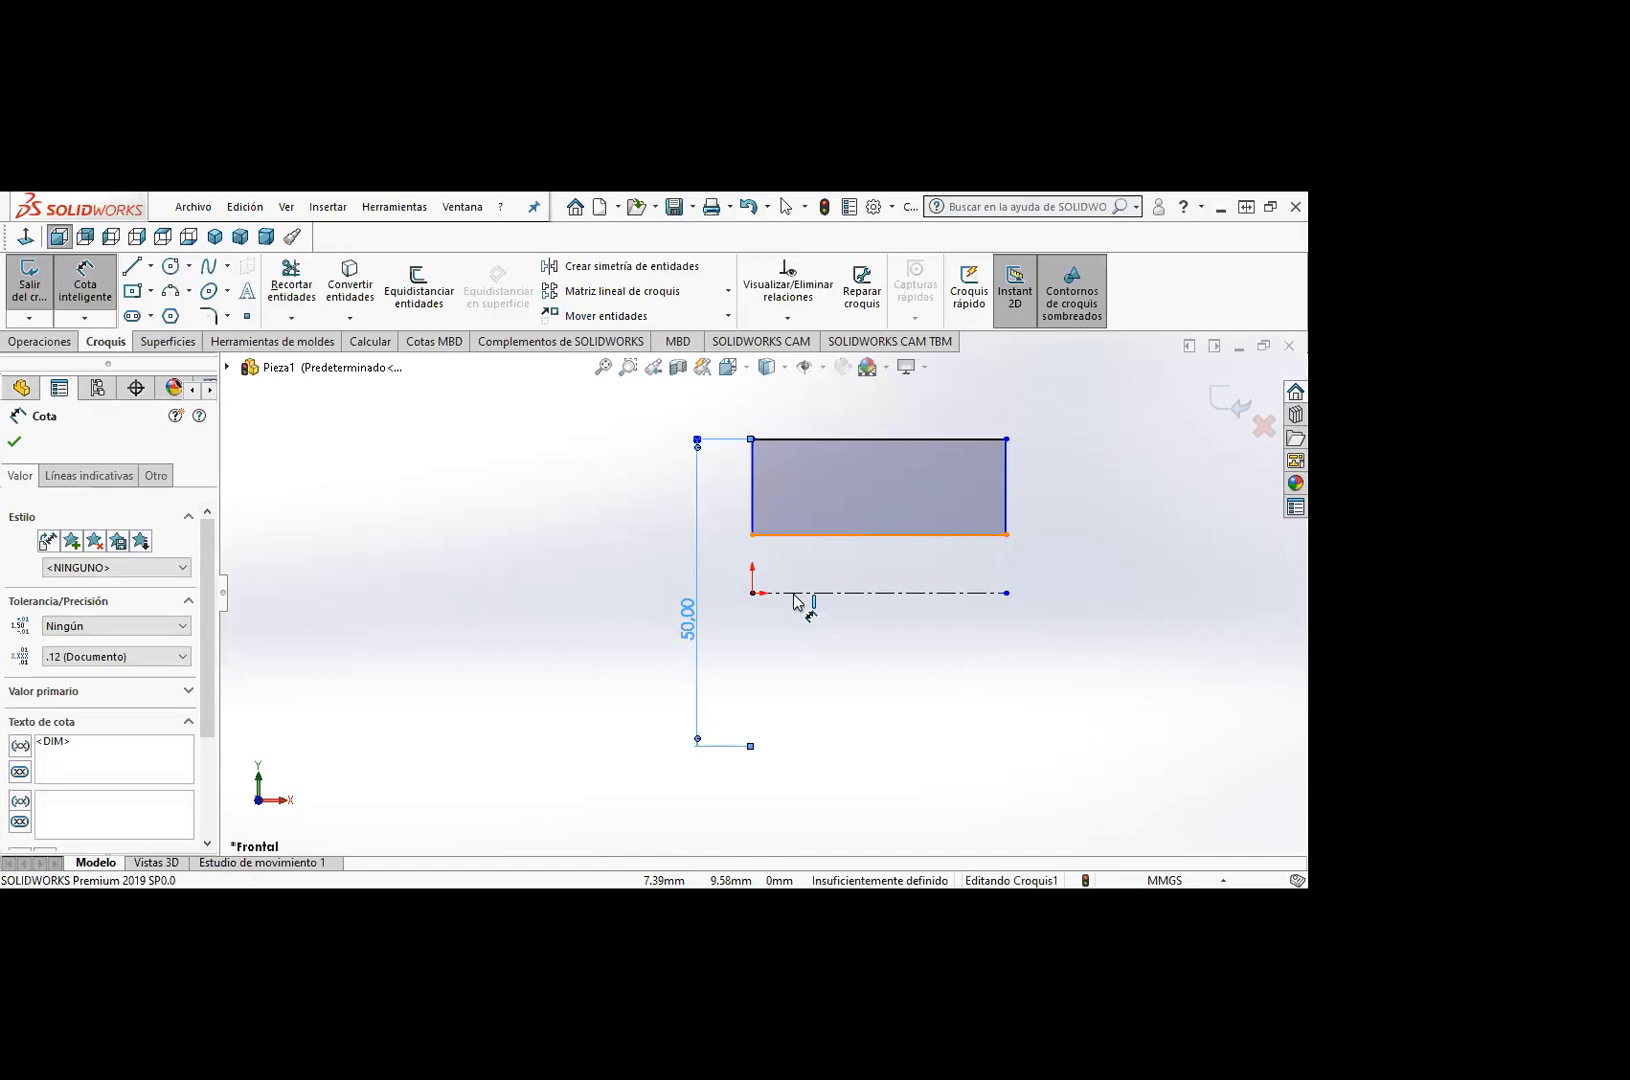
Step: Dimension the rectangle's lower edge about the construction line as a 25 mm diameter
{"action": "left_click", "coordinate": [757, 597]}
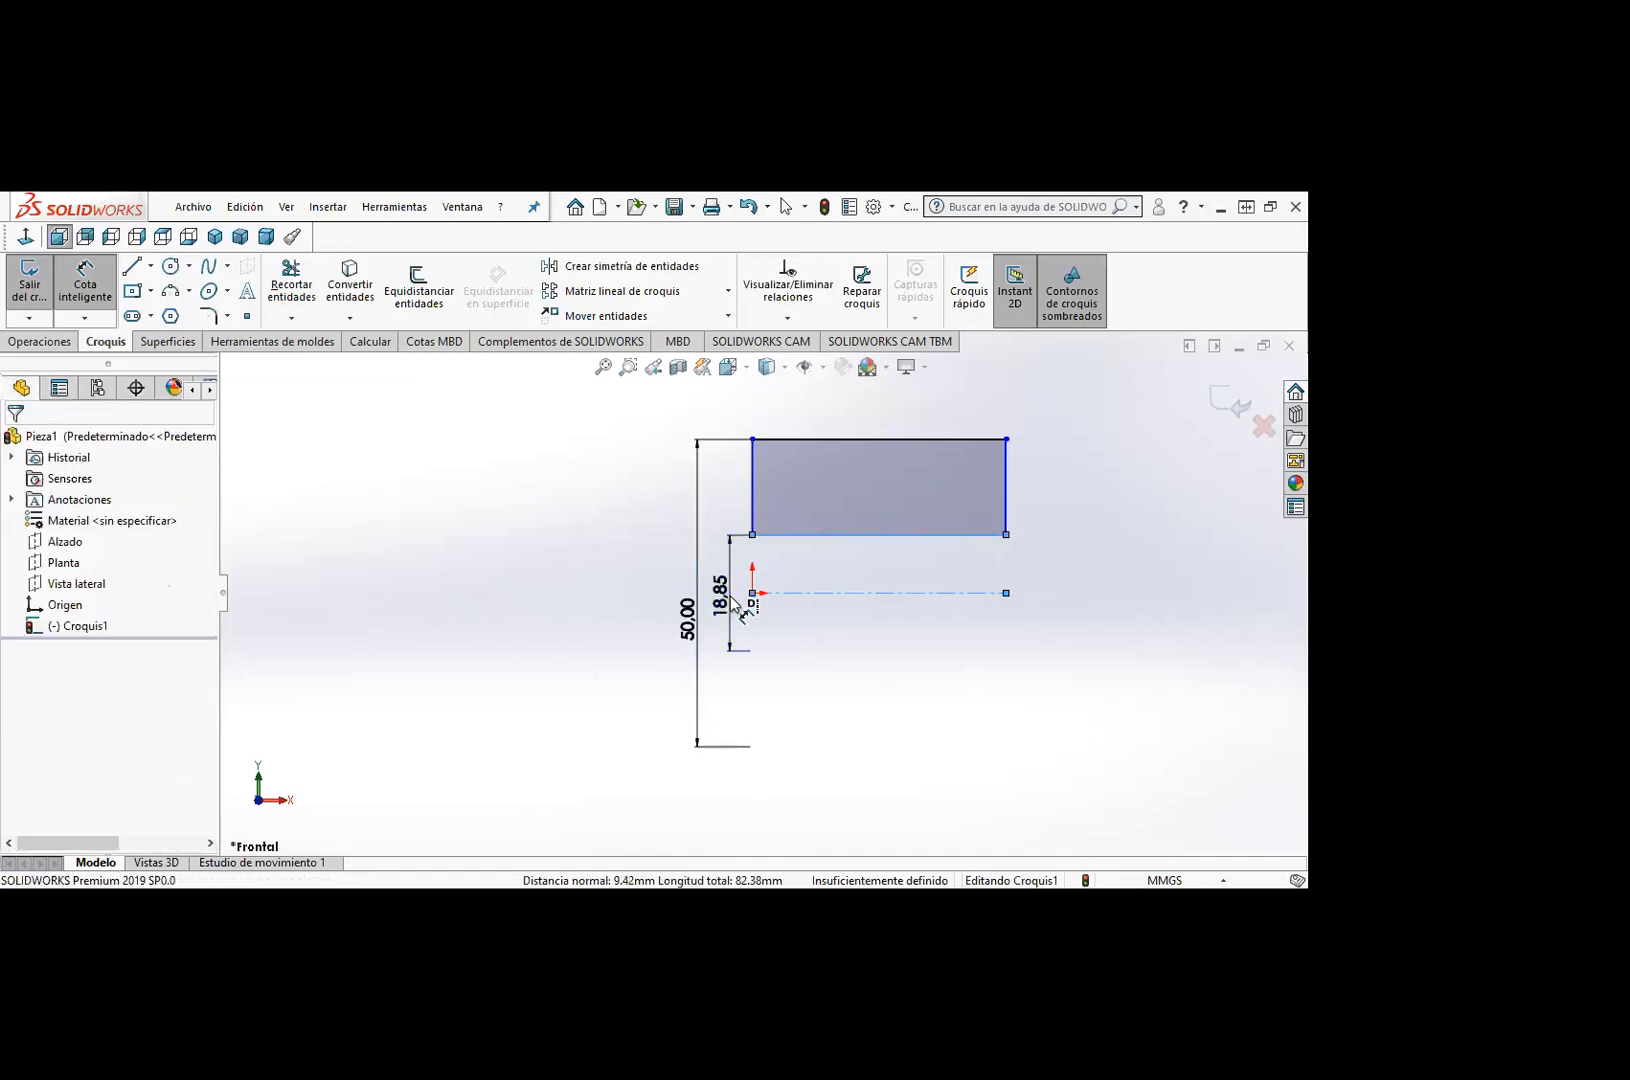
{"action": "left_click", "coordinate": [735, 602]}
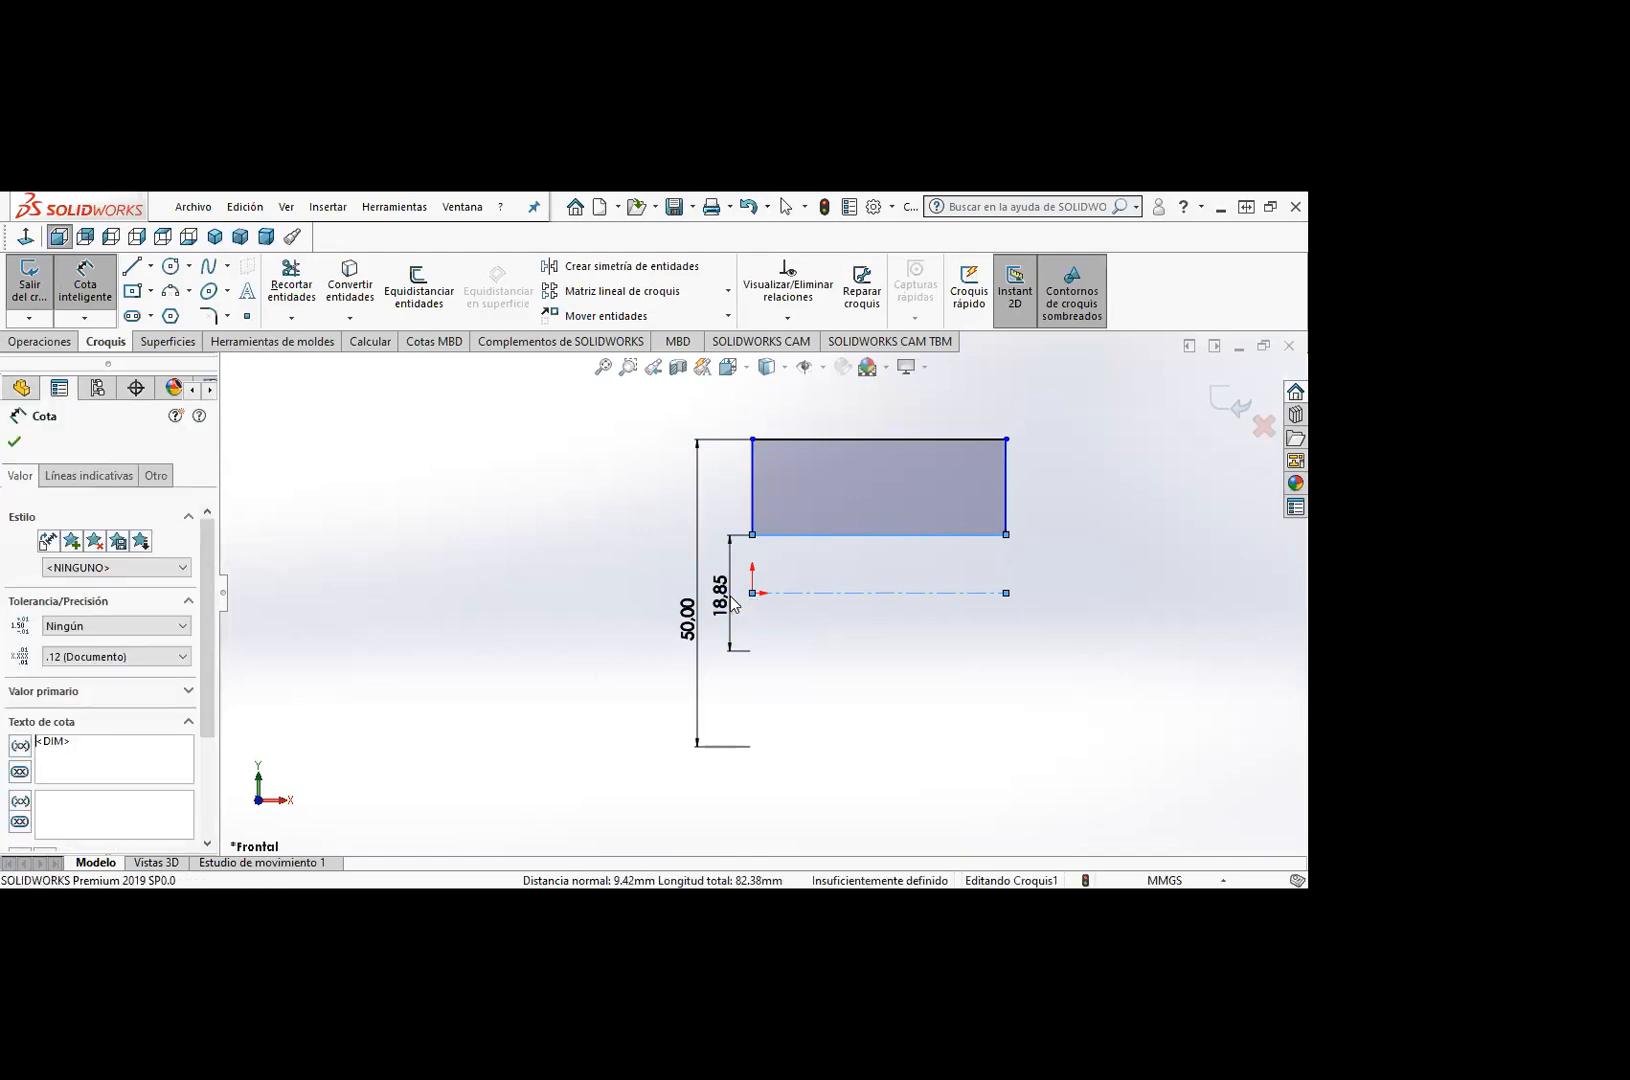
{"action": "double_click", "coordinate": [730, 596]}
{"action": "type", "text": "25"}
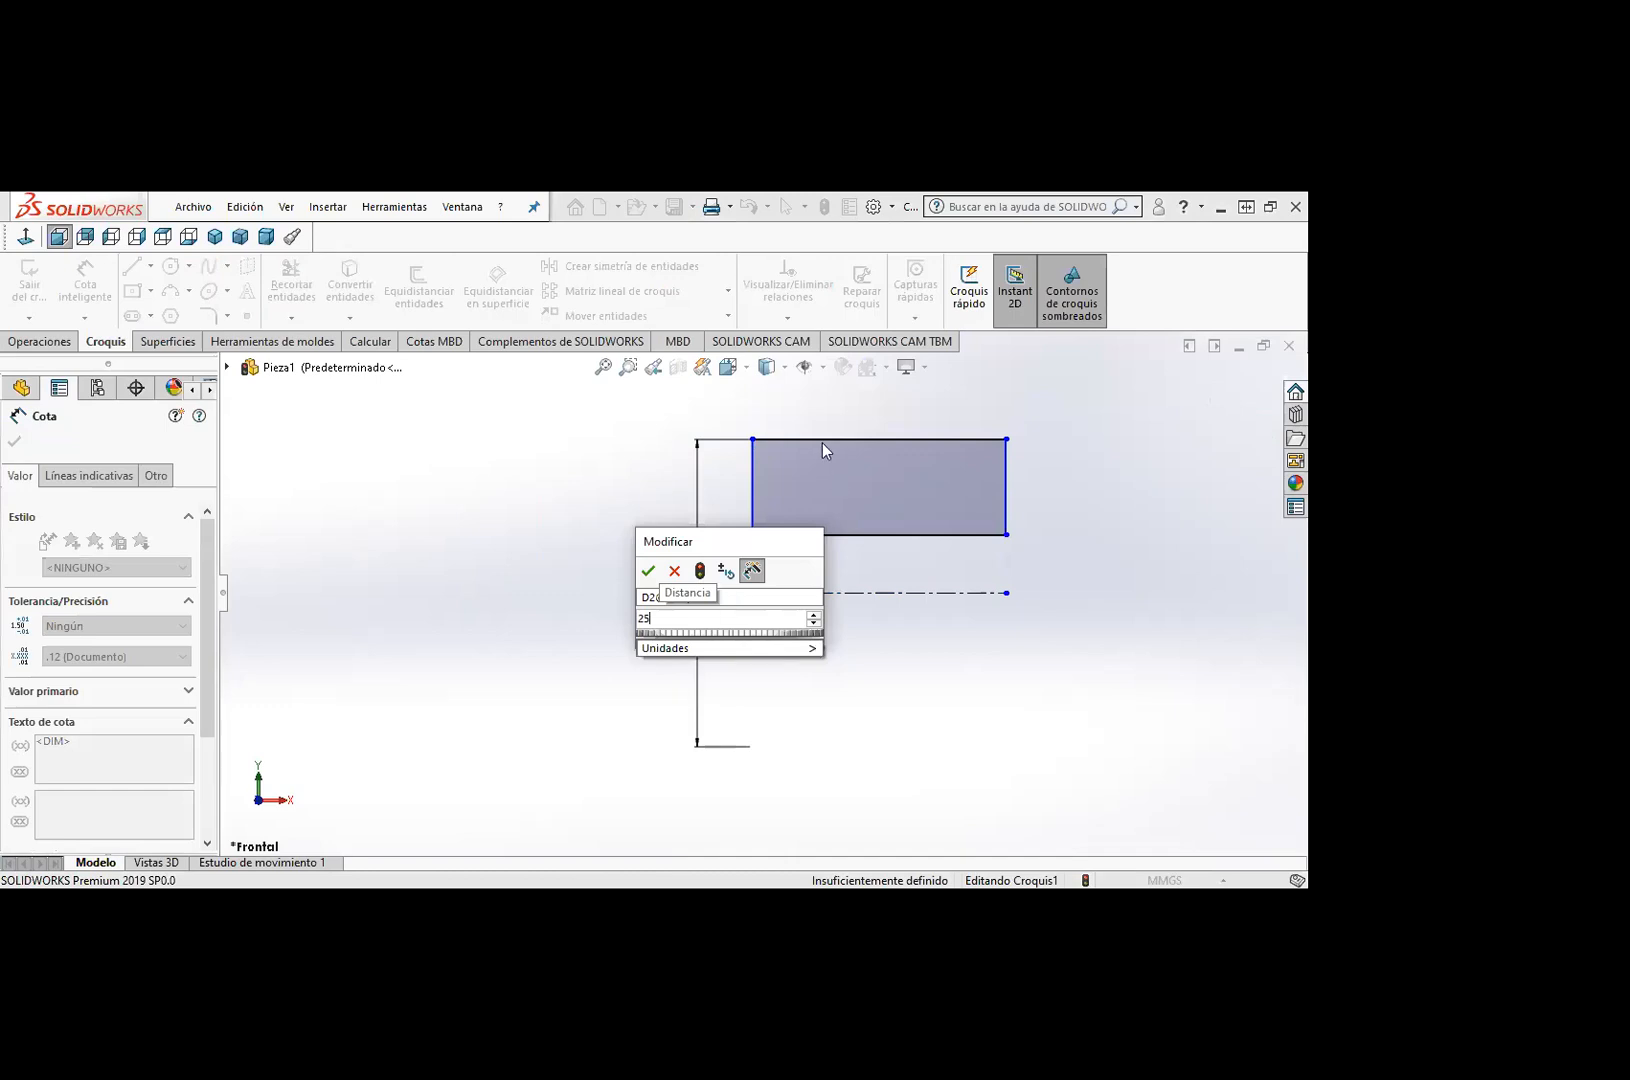
{"action": "key", "text": "Escape"}
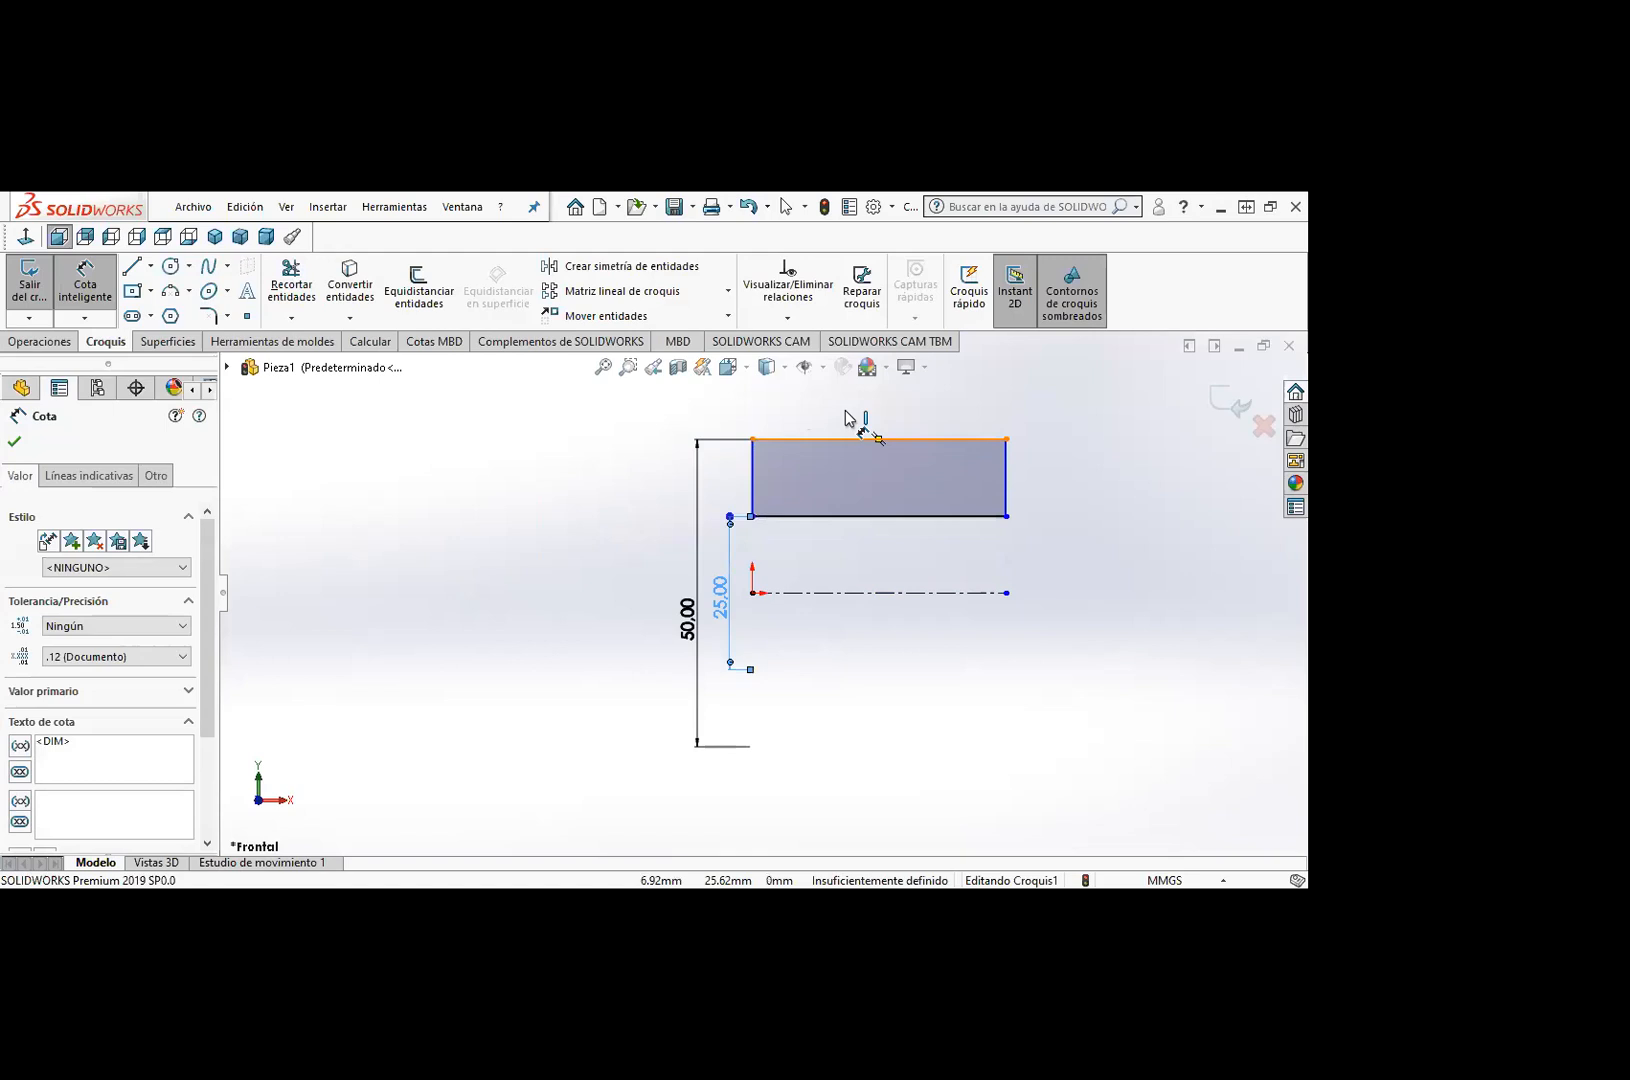
Step: Dimension the rectangle's upper edge to a length of 80 mm
{"action": "left_click", "coordinate": [846, 420]}
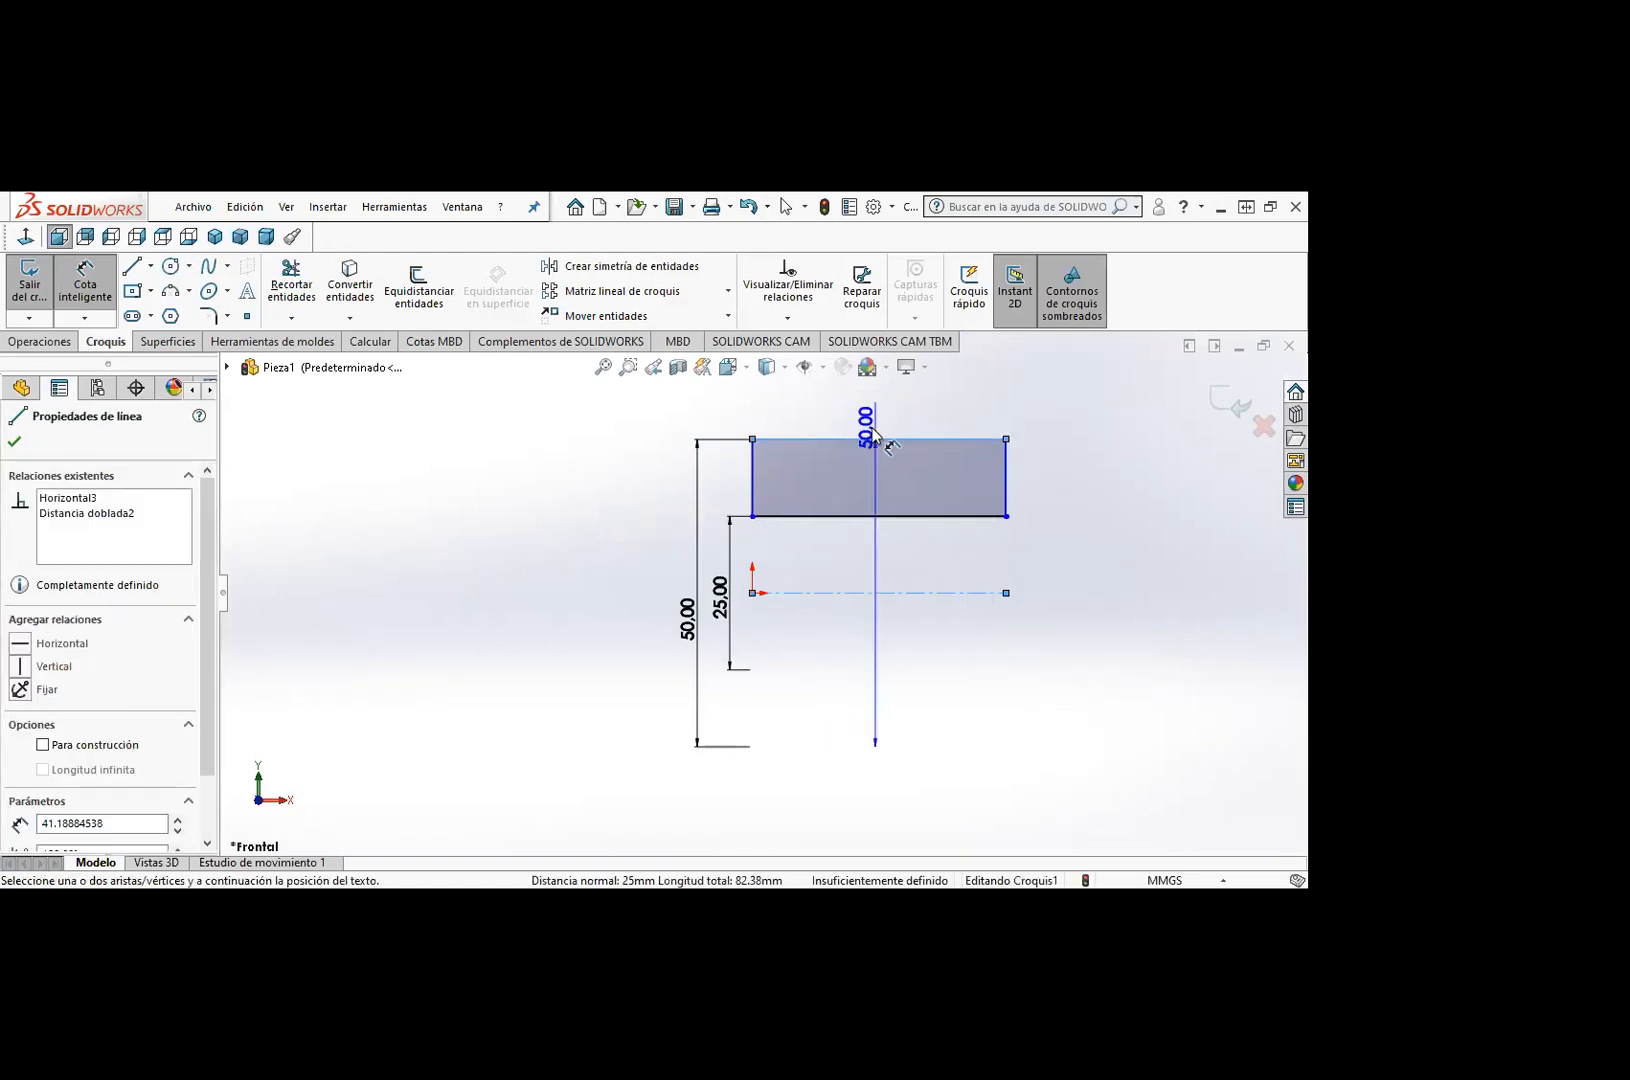
{"action": "left_click", "coordinate": [782, 439]}
{"action": "left_click", "coordinate": [846, 422]}
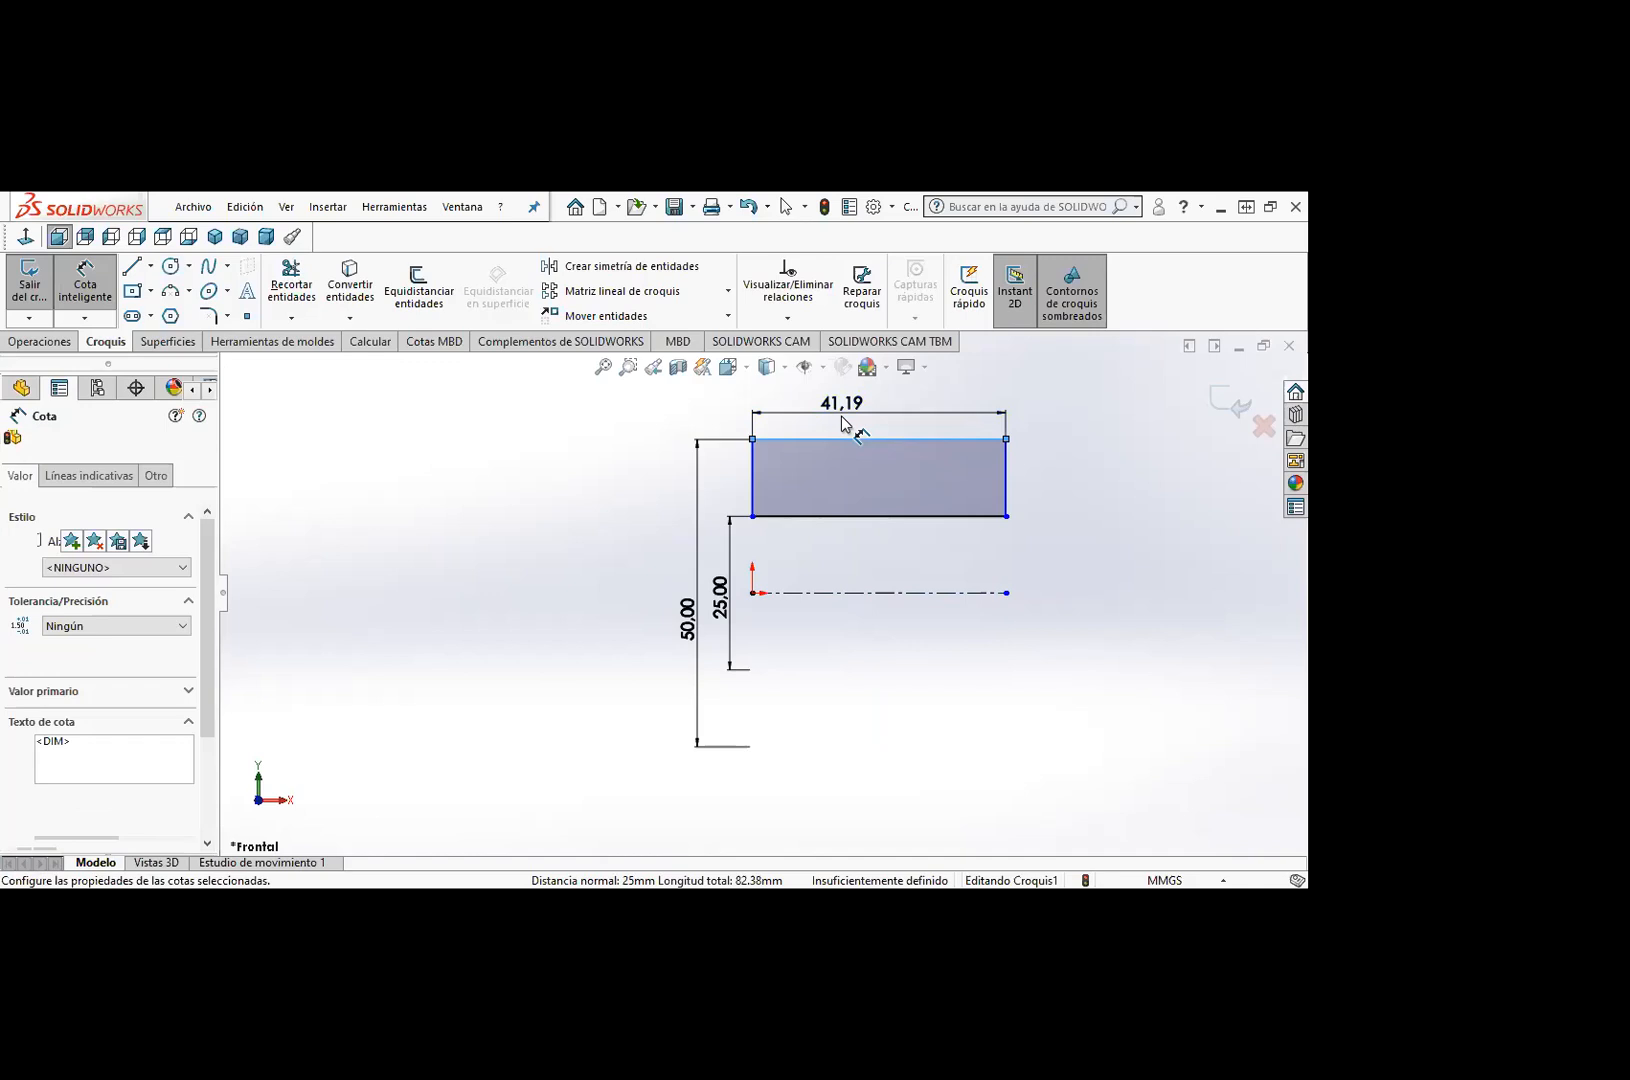
{"action": "left_click", "coordinate": [840, 416]}
{"action": "type", "text": "8"}
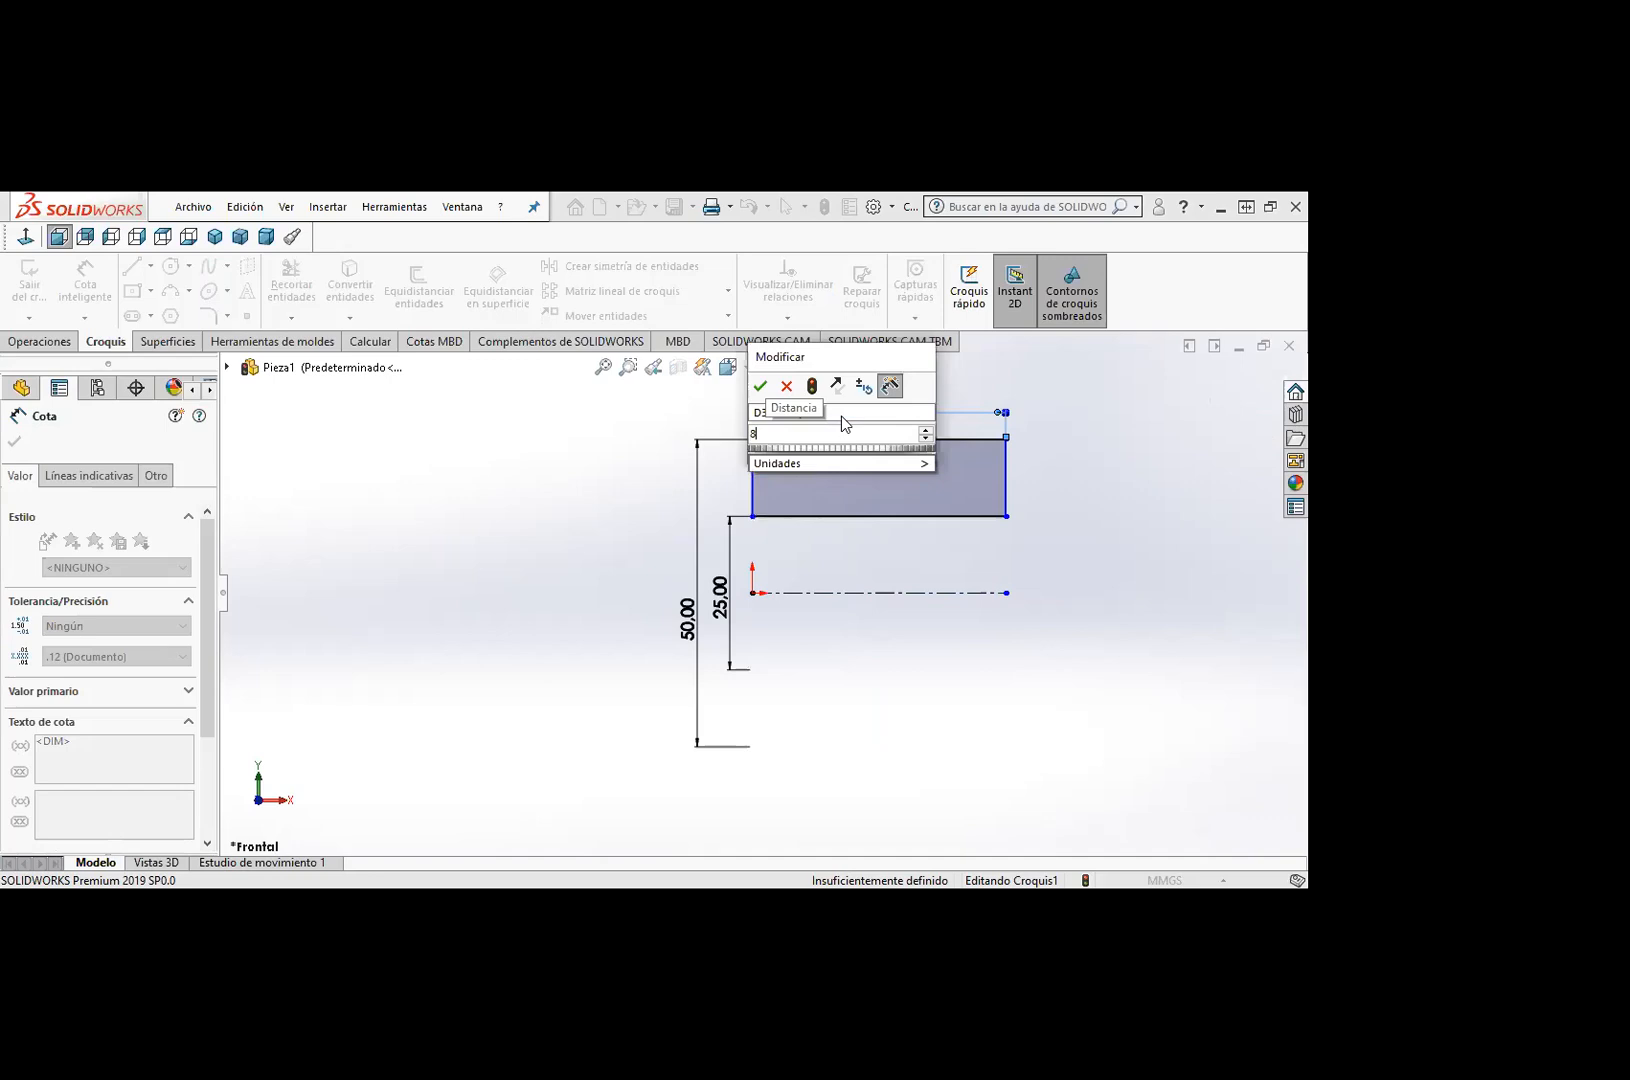
{"action": "type", "text": "0"}
{"action": "key", "text": "Return"}
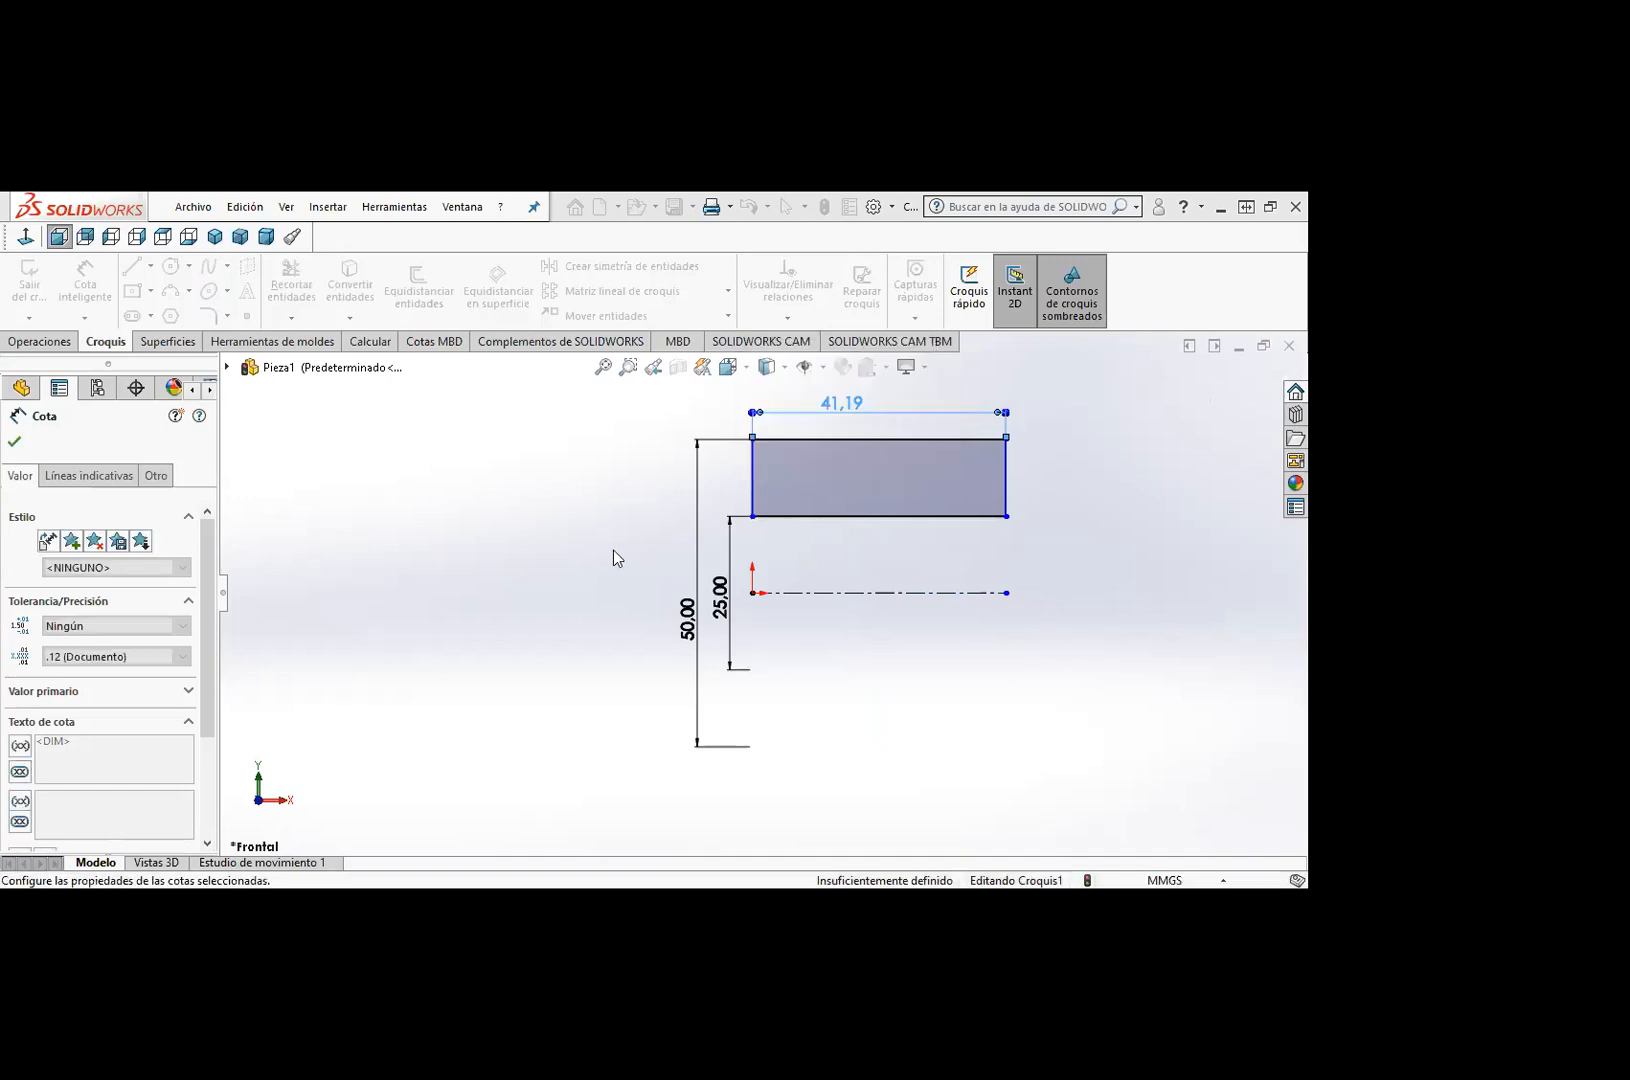
{"action": "left_click", "coordinate": [14, 443]}
Step: Revolve the rectangular profile 360° about the construction line to form the hollow cylinder
{"action": "left_click", "coordinate": [40, 341]}
{"action": "left_click", "coordinate": [117, 283]}
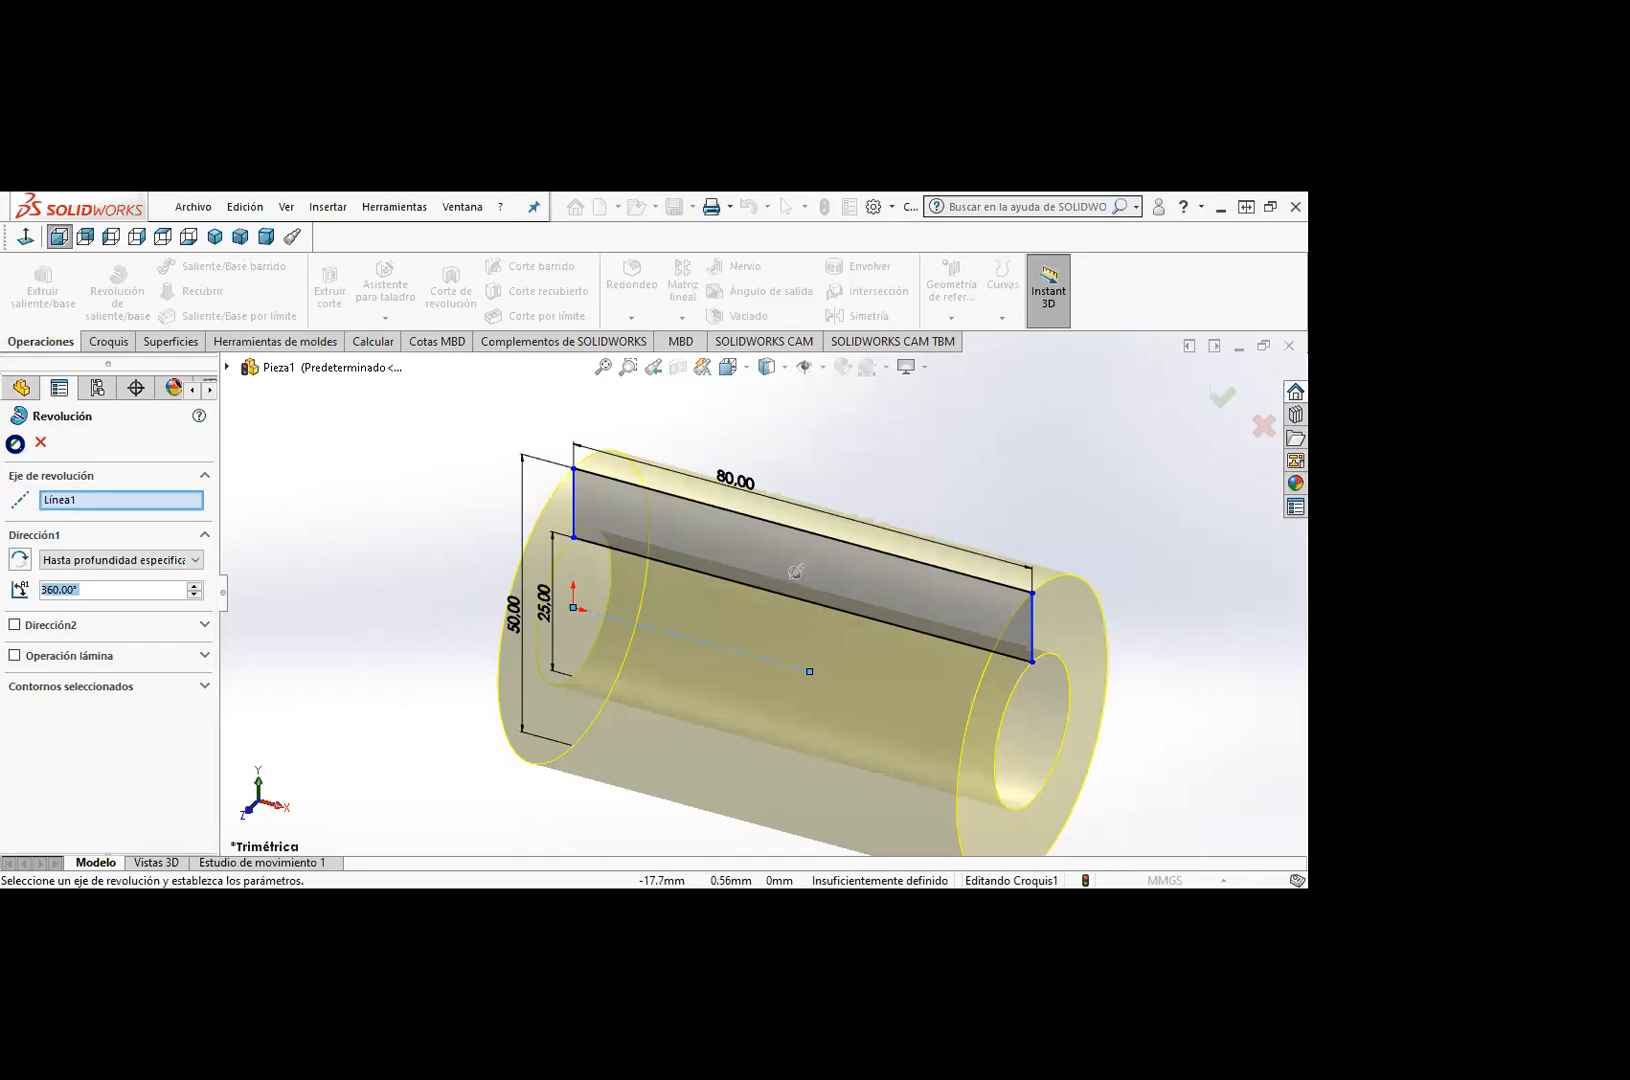
{"action": "left_click", "coordinate": [15, 444]}
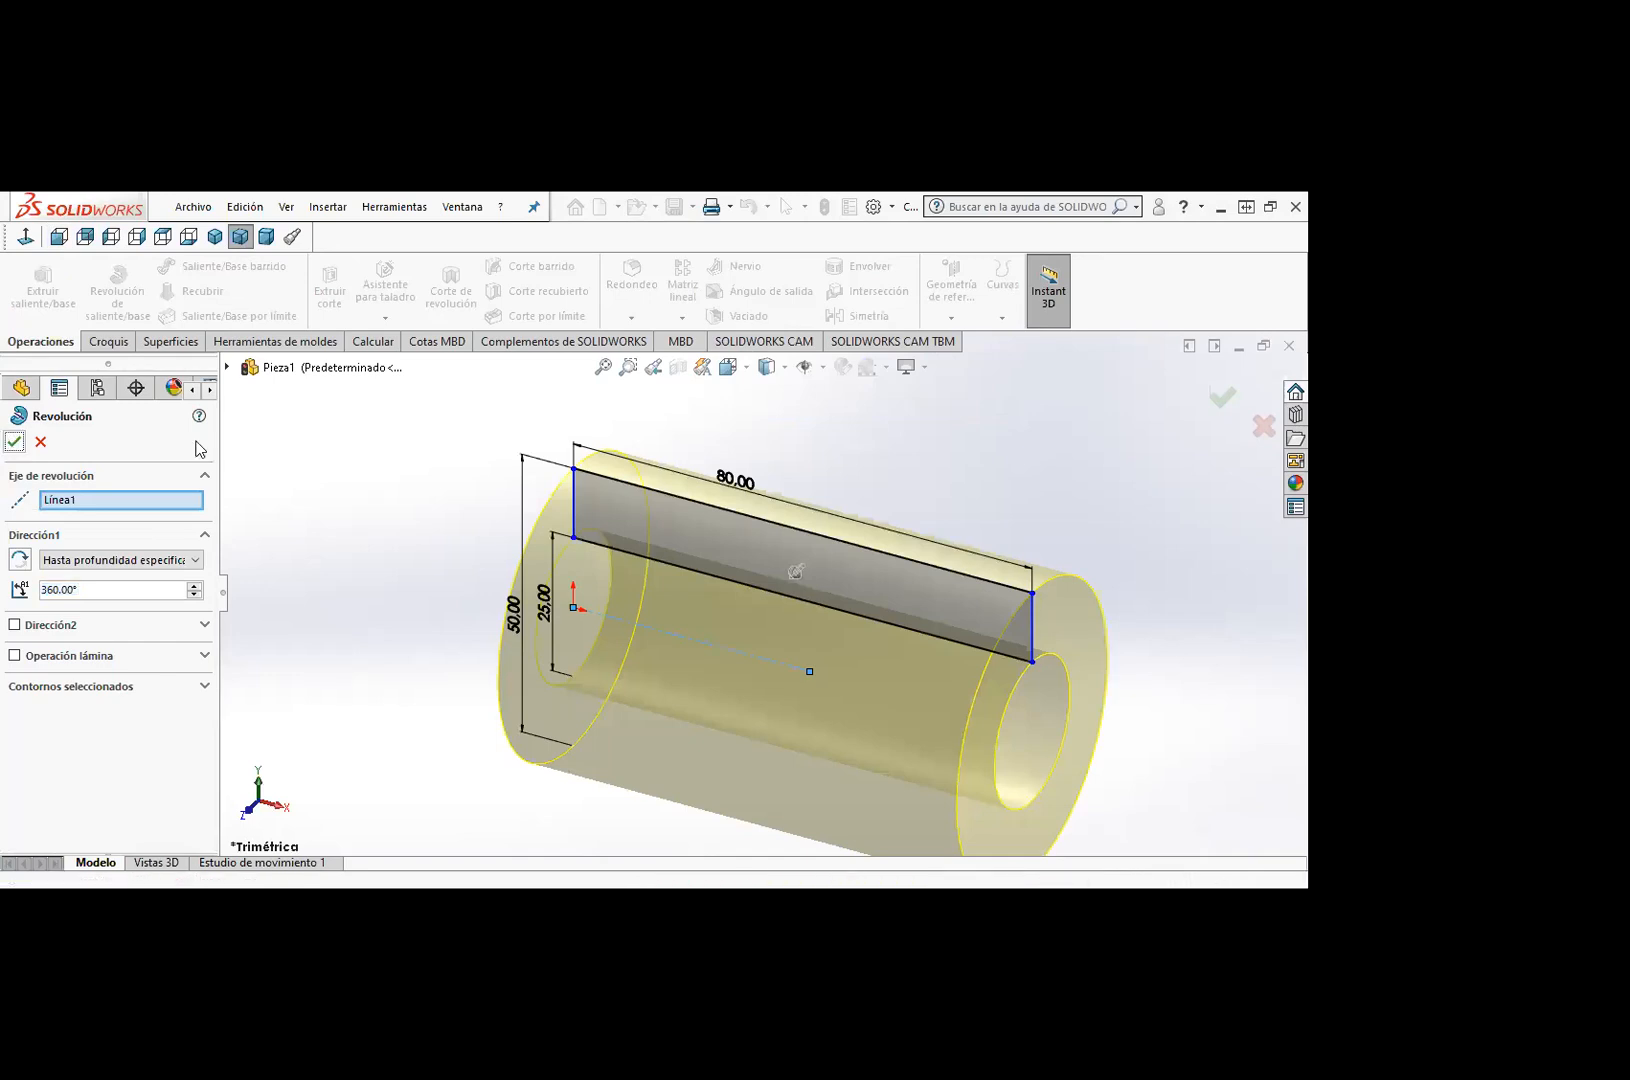
{"action": "left_click", "coordinate": [439, 517]}
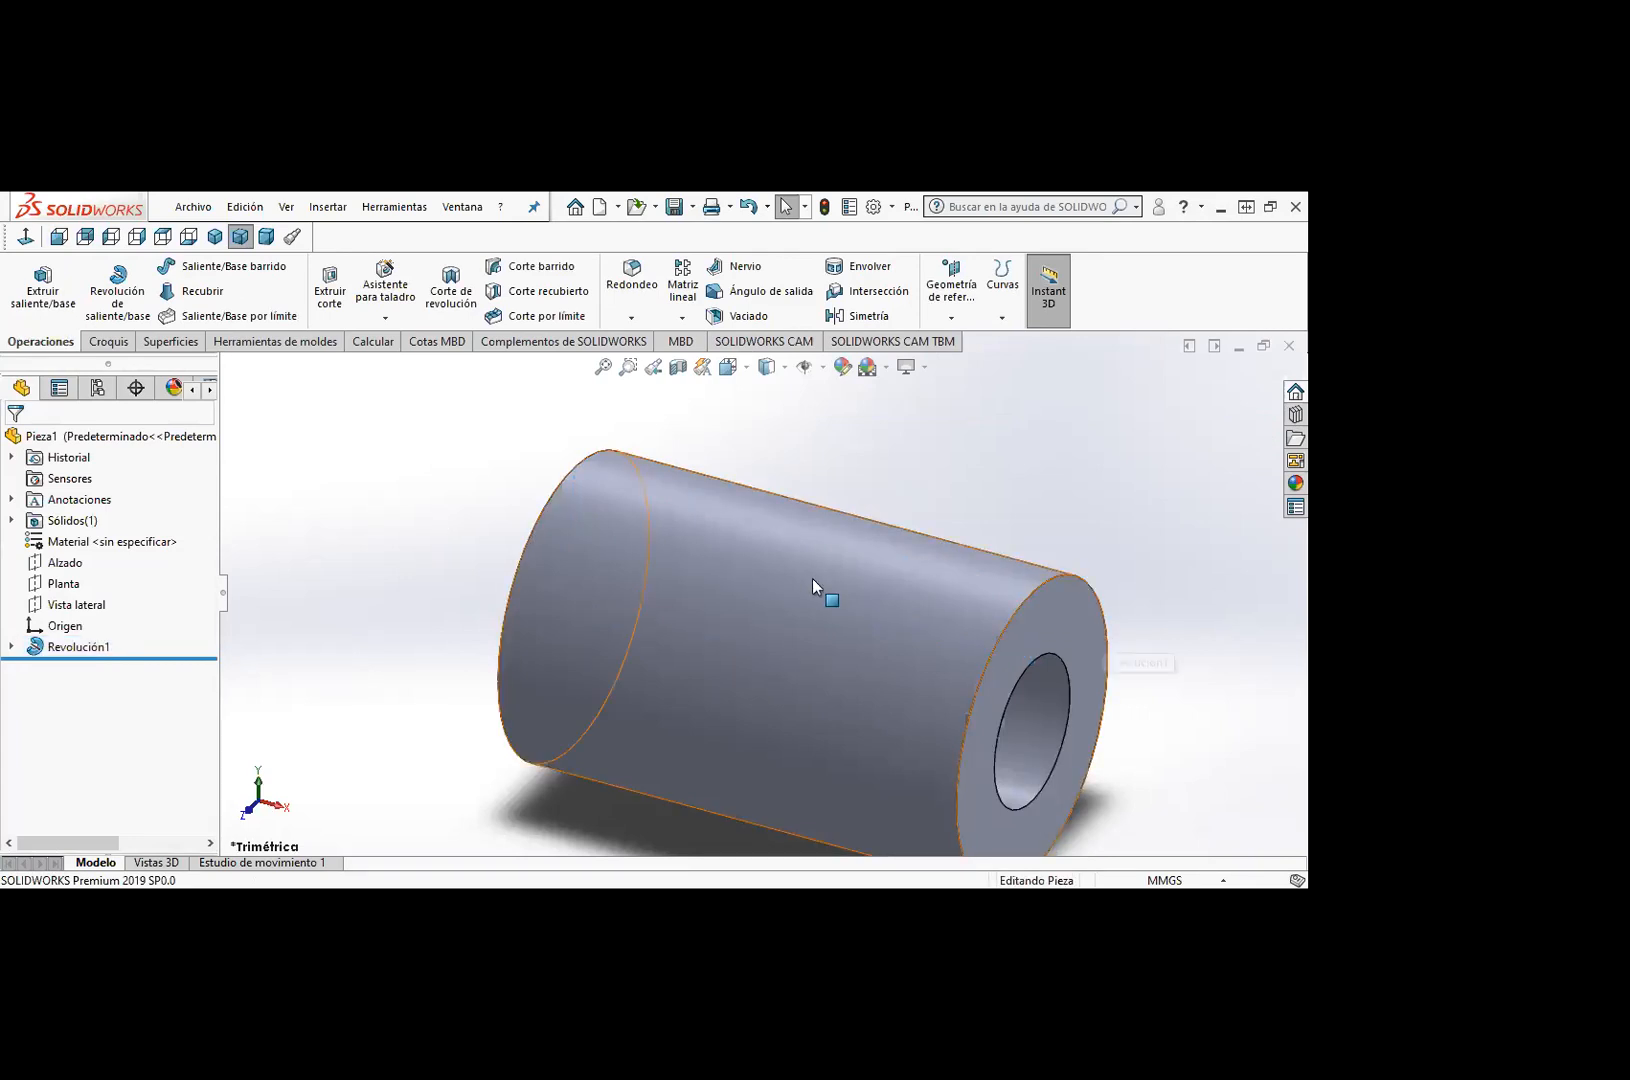
Step: Export the hollow cylinder as an STL file named Pieza1 in the 4 eje folder
{"action": "left_click", "coordinate": [690, 207]}
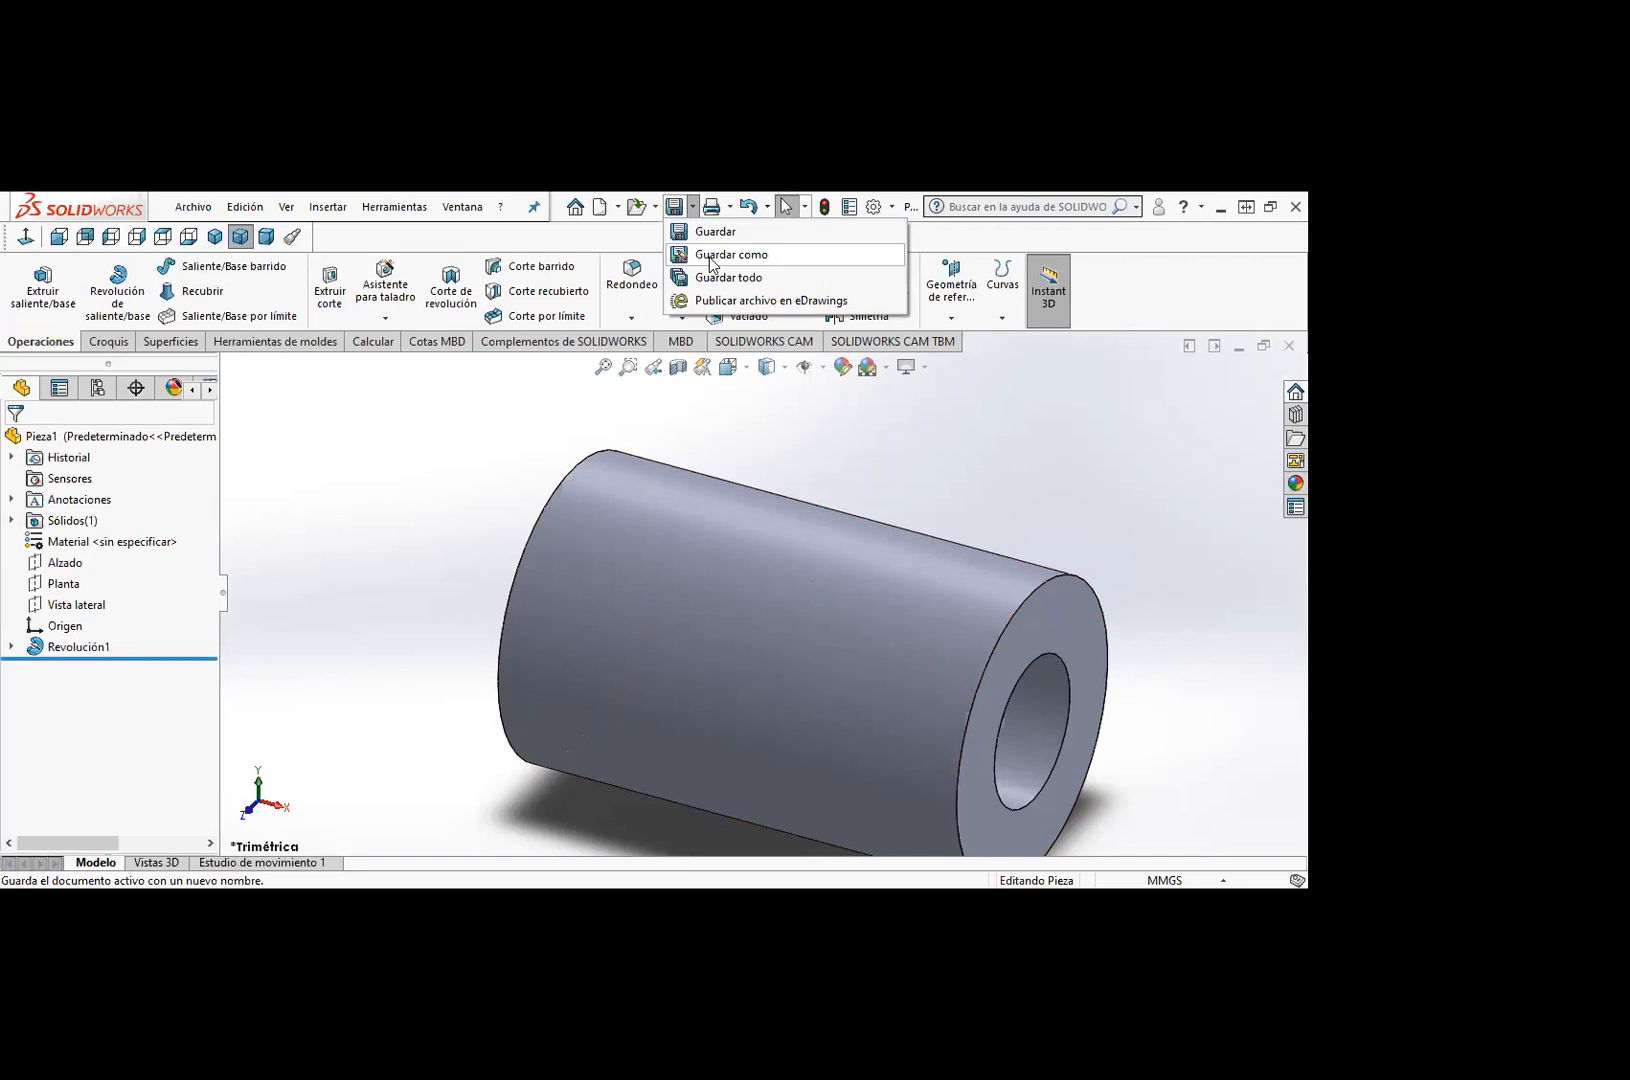
{"action": "left_click", "coordinate": [711, 263]}
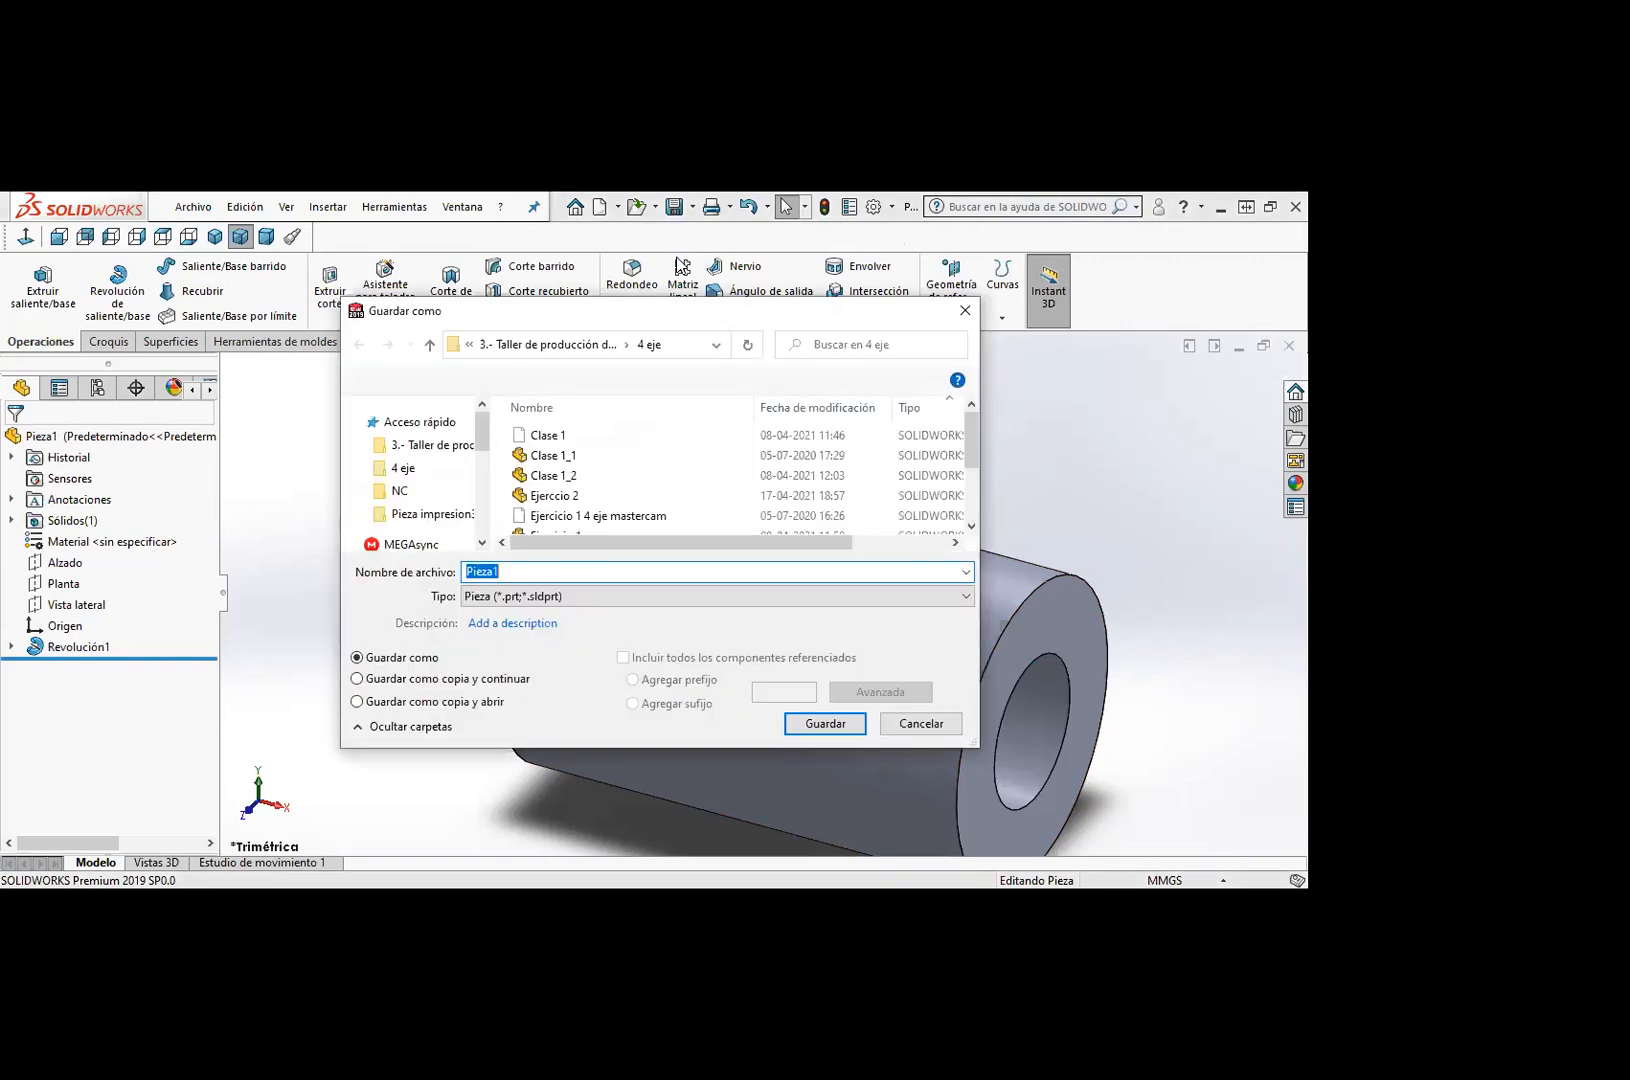
{"action": "left_click", "coordinate": [531, 596]}
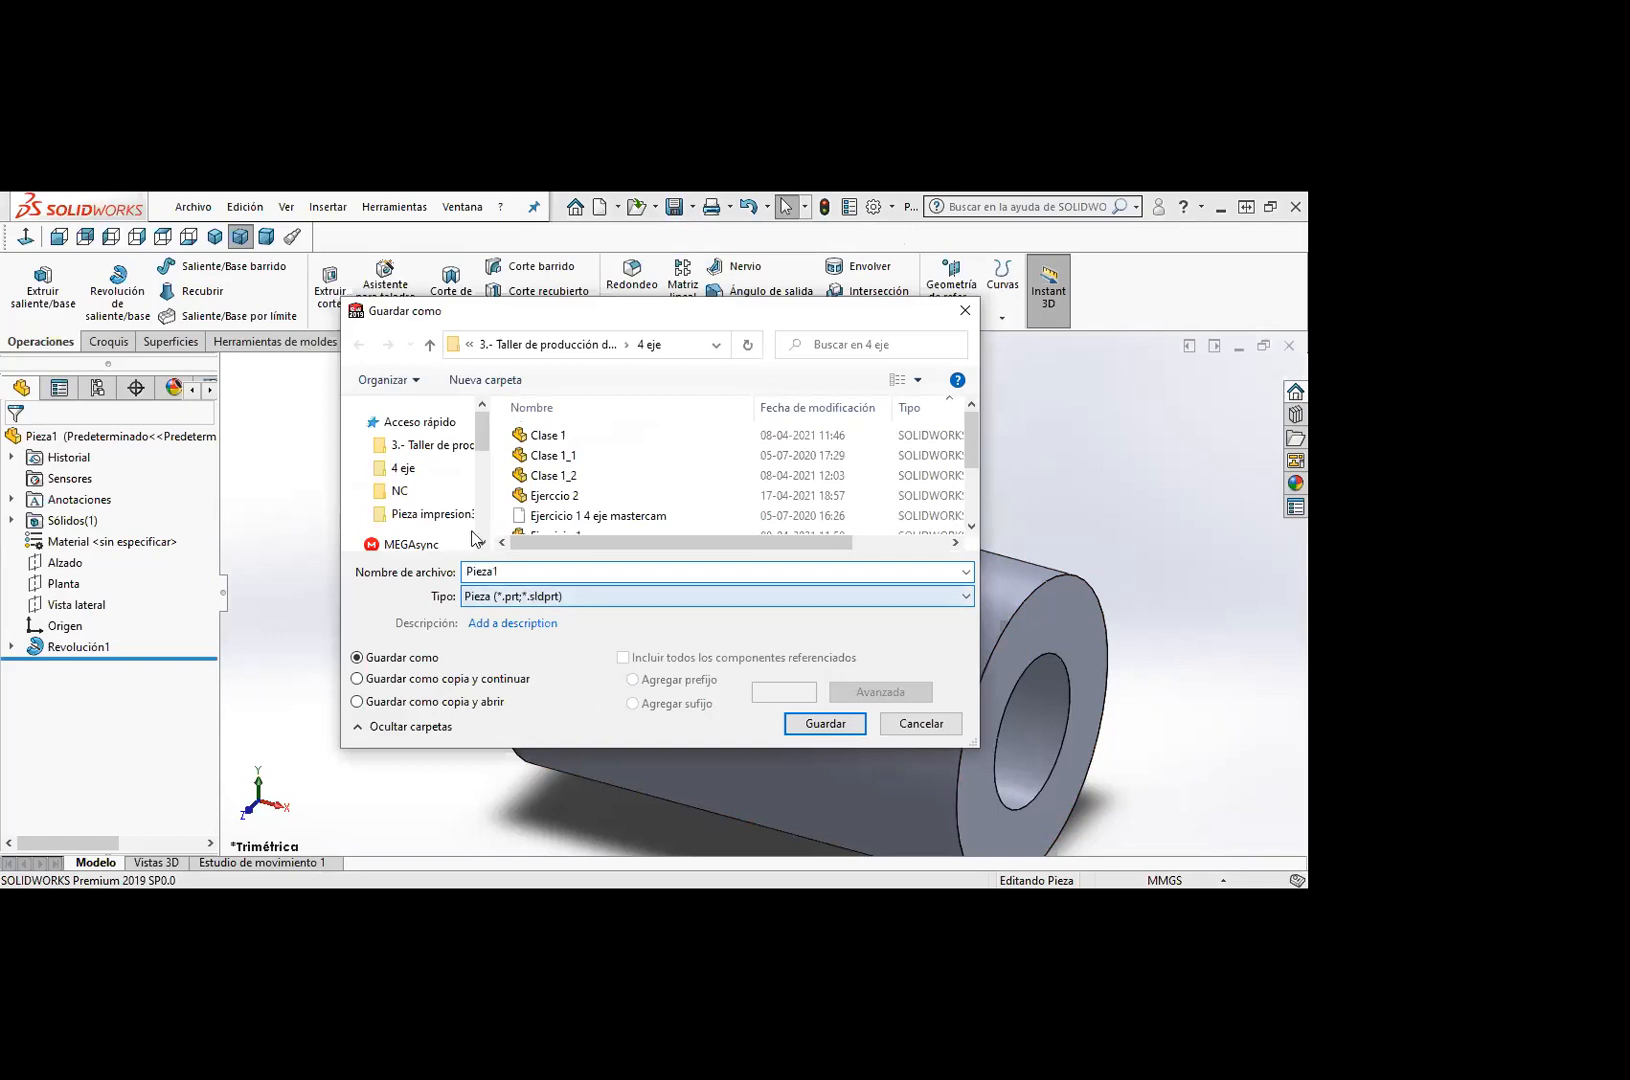
{"action": "left_click", "coordinate": [493, 401]}
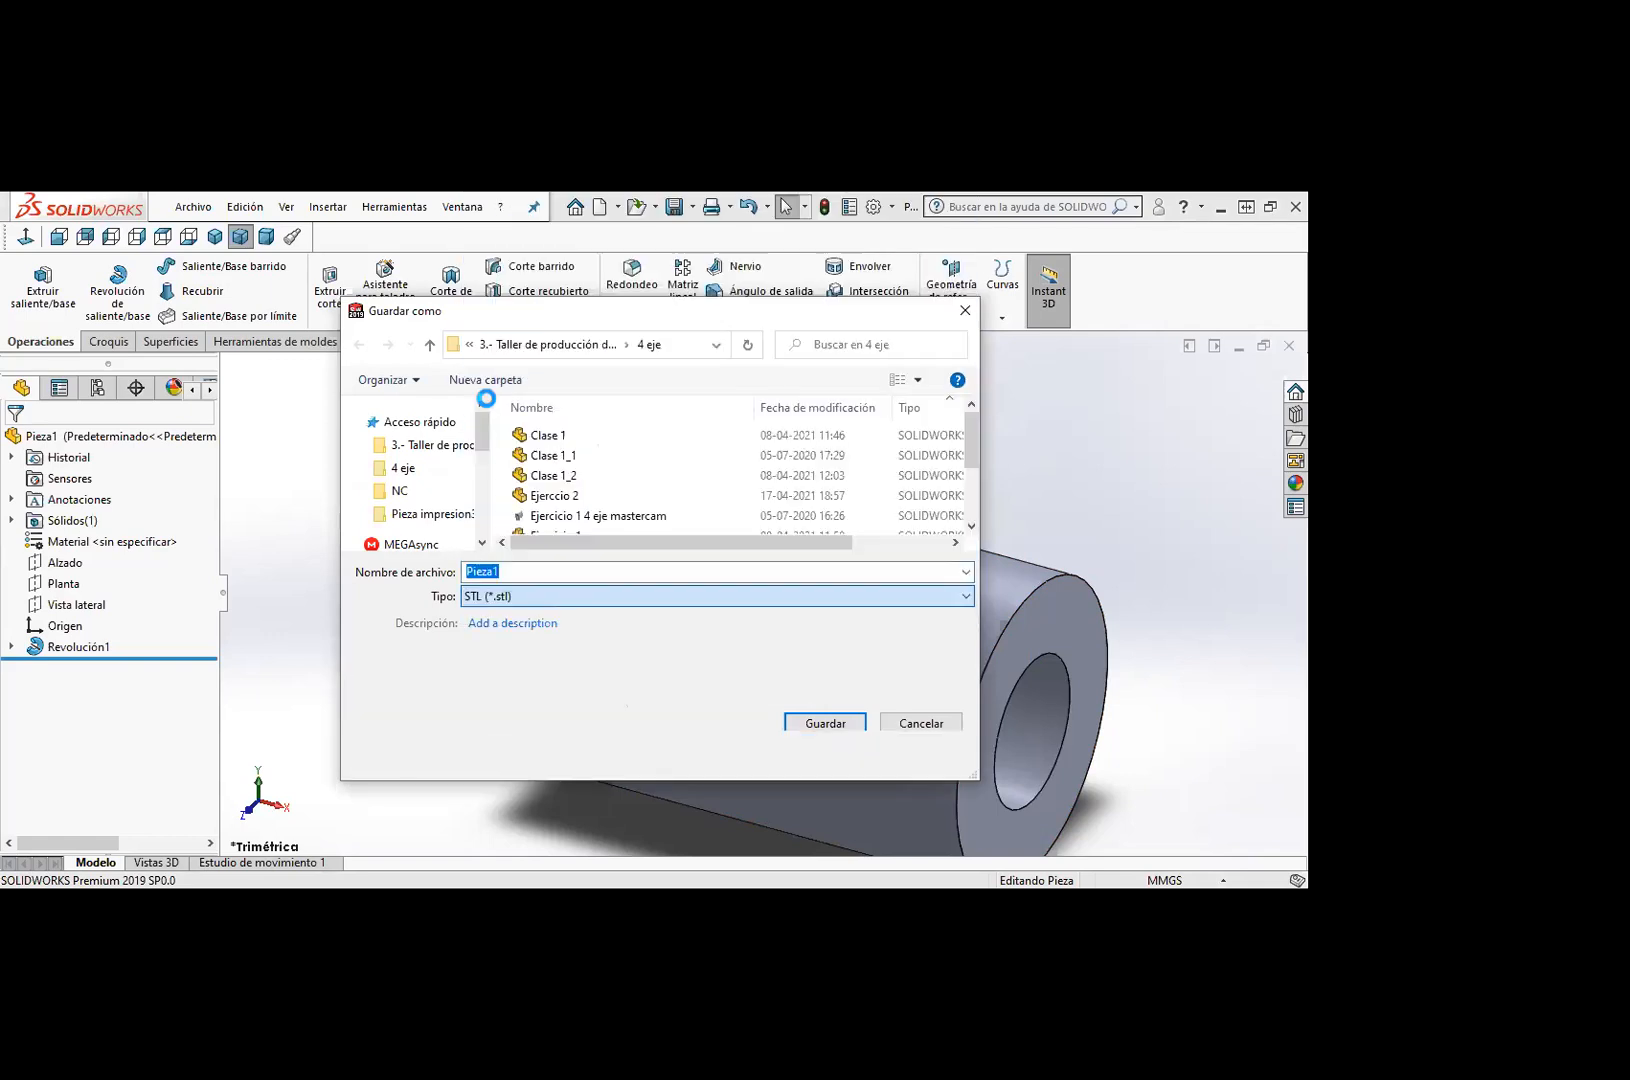
{"action": "left_click", "coordinate": [496, 716]}
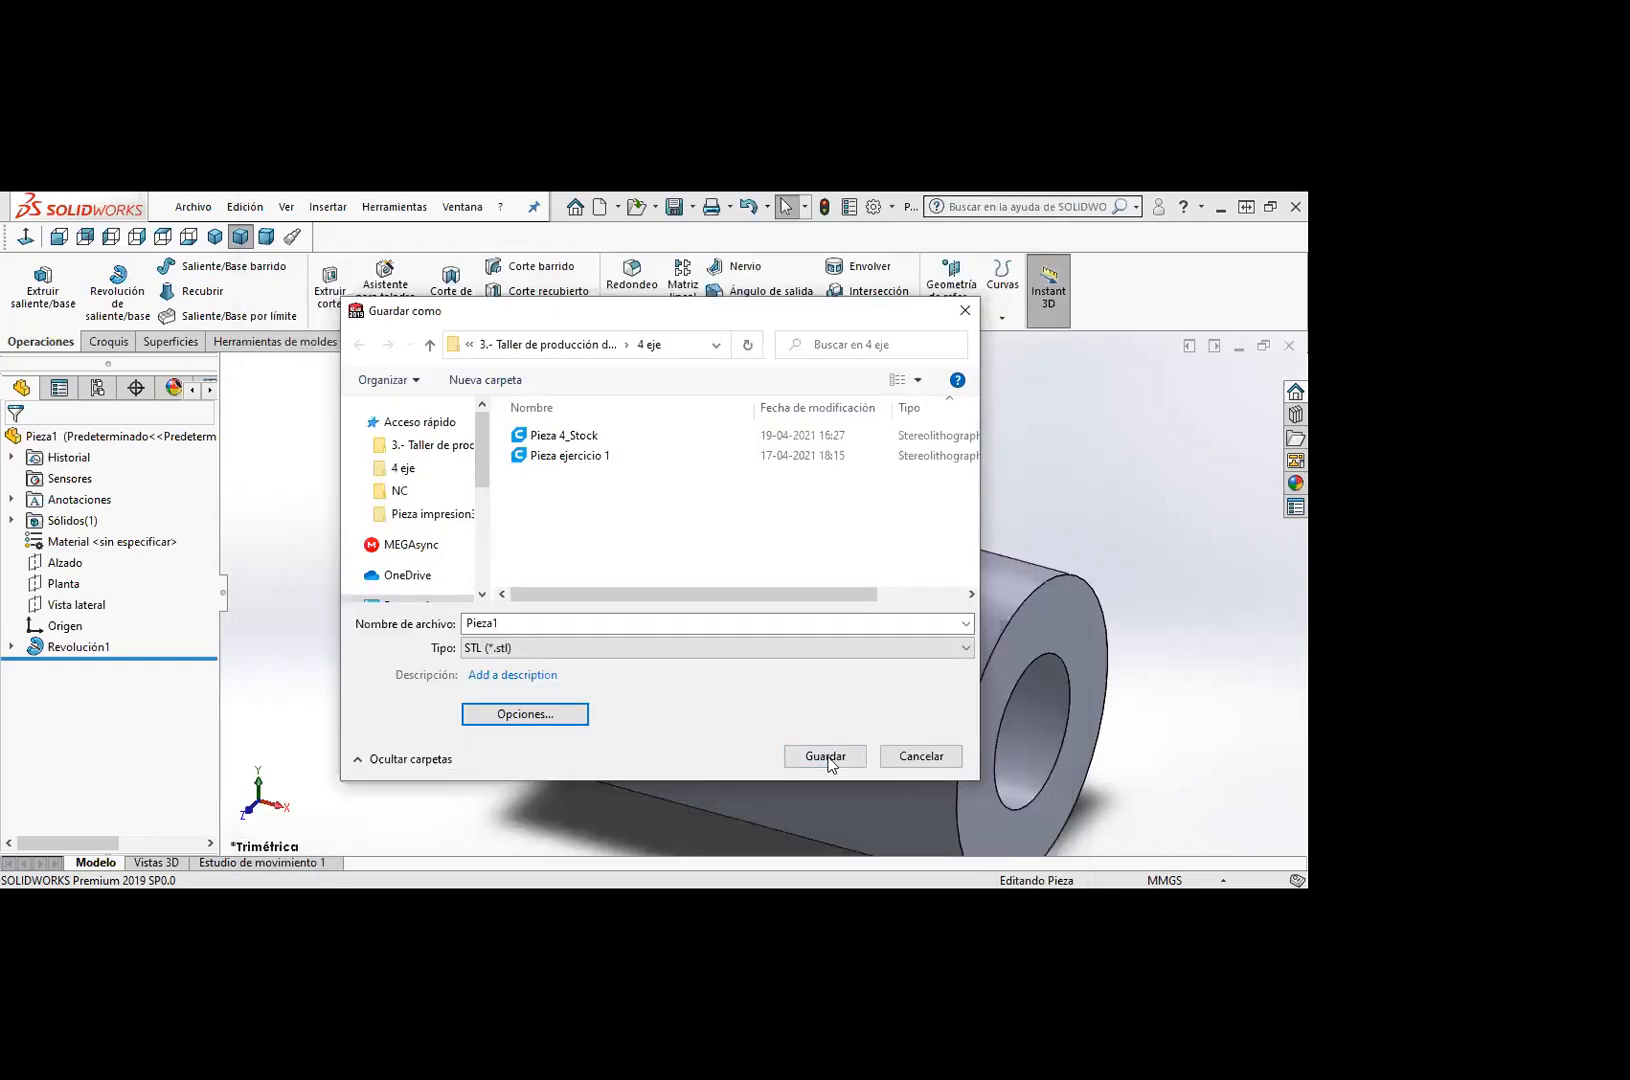
{"action": "left_click", "coordinate": [825, 757]}
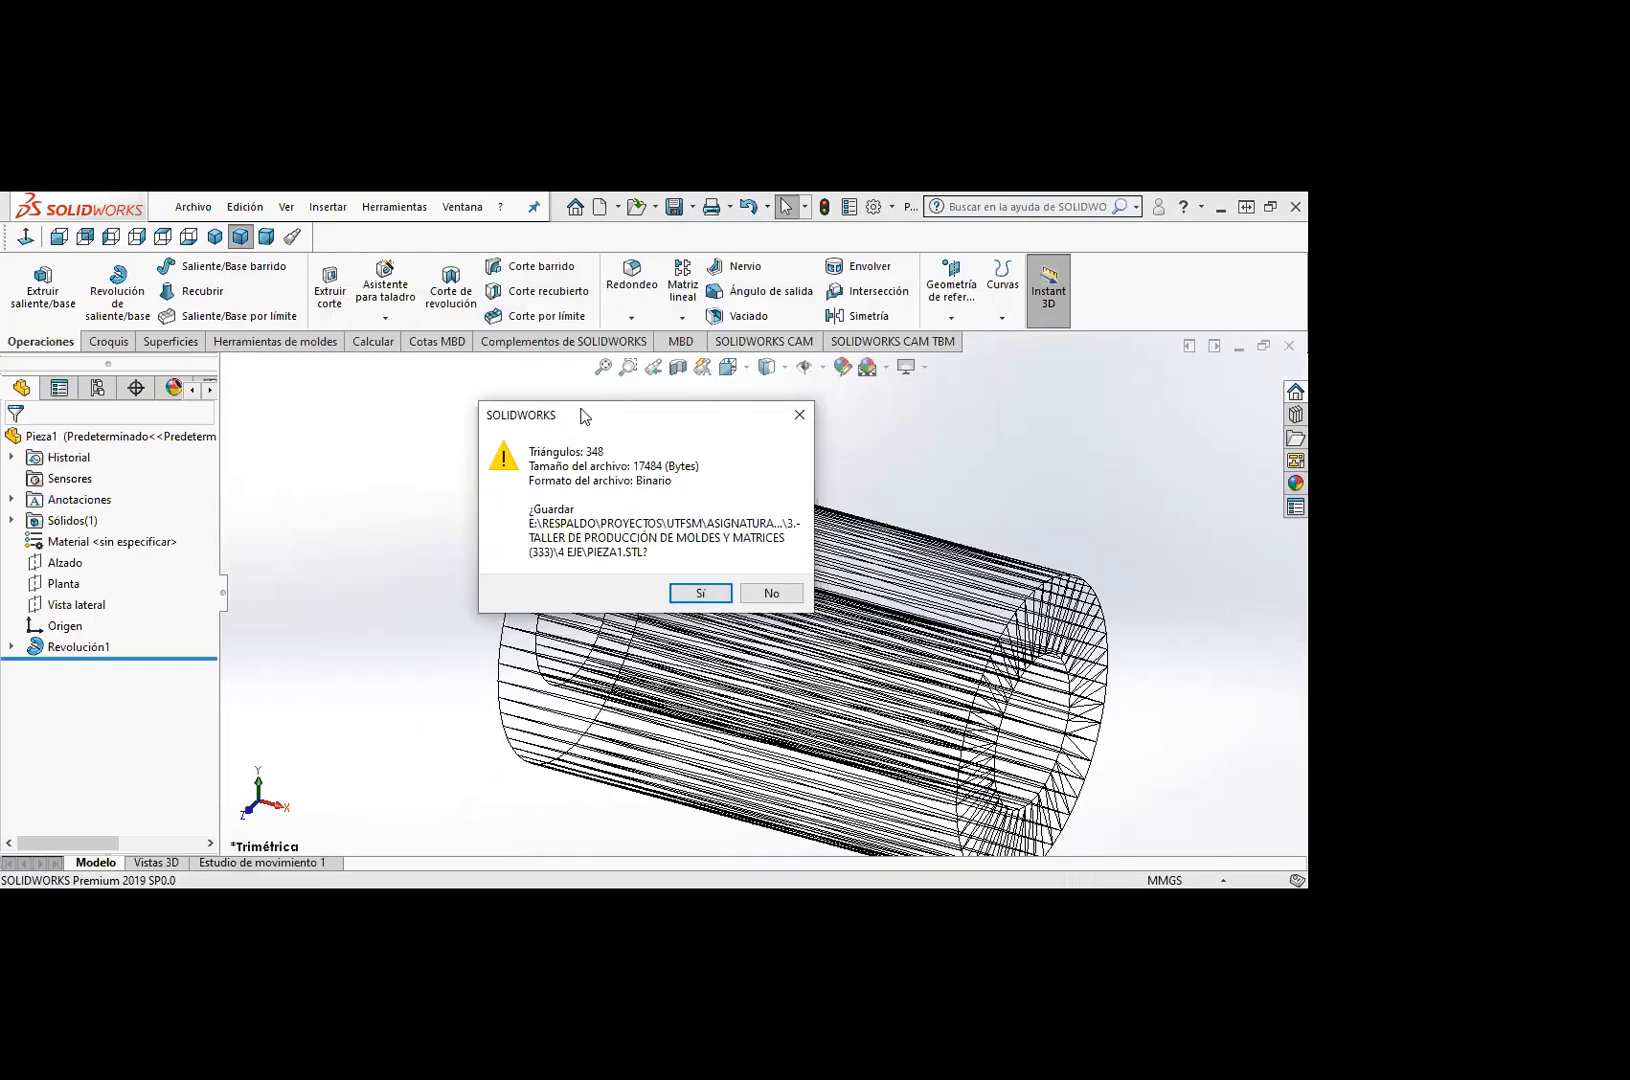
{"action": "left_click_drag", "start_coordinate": [585, 415], "coordinate": [299, 369]}
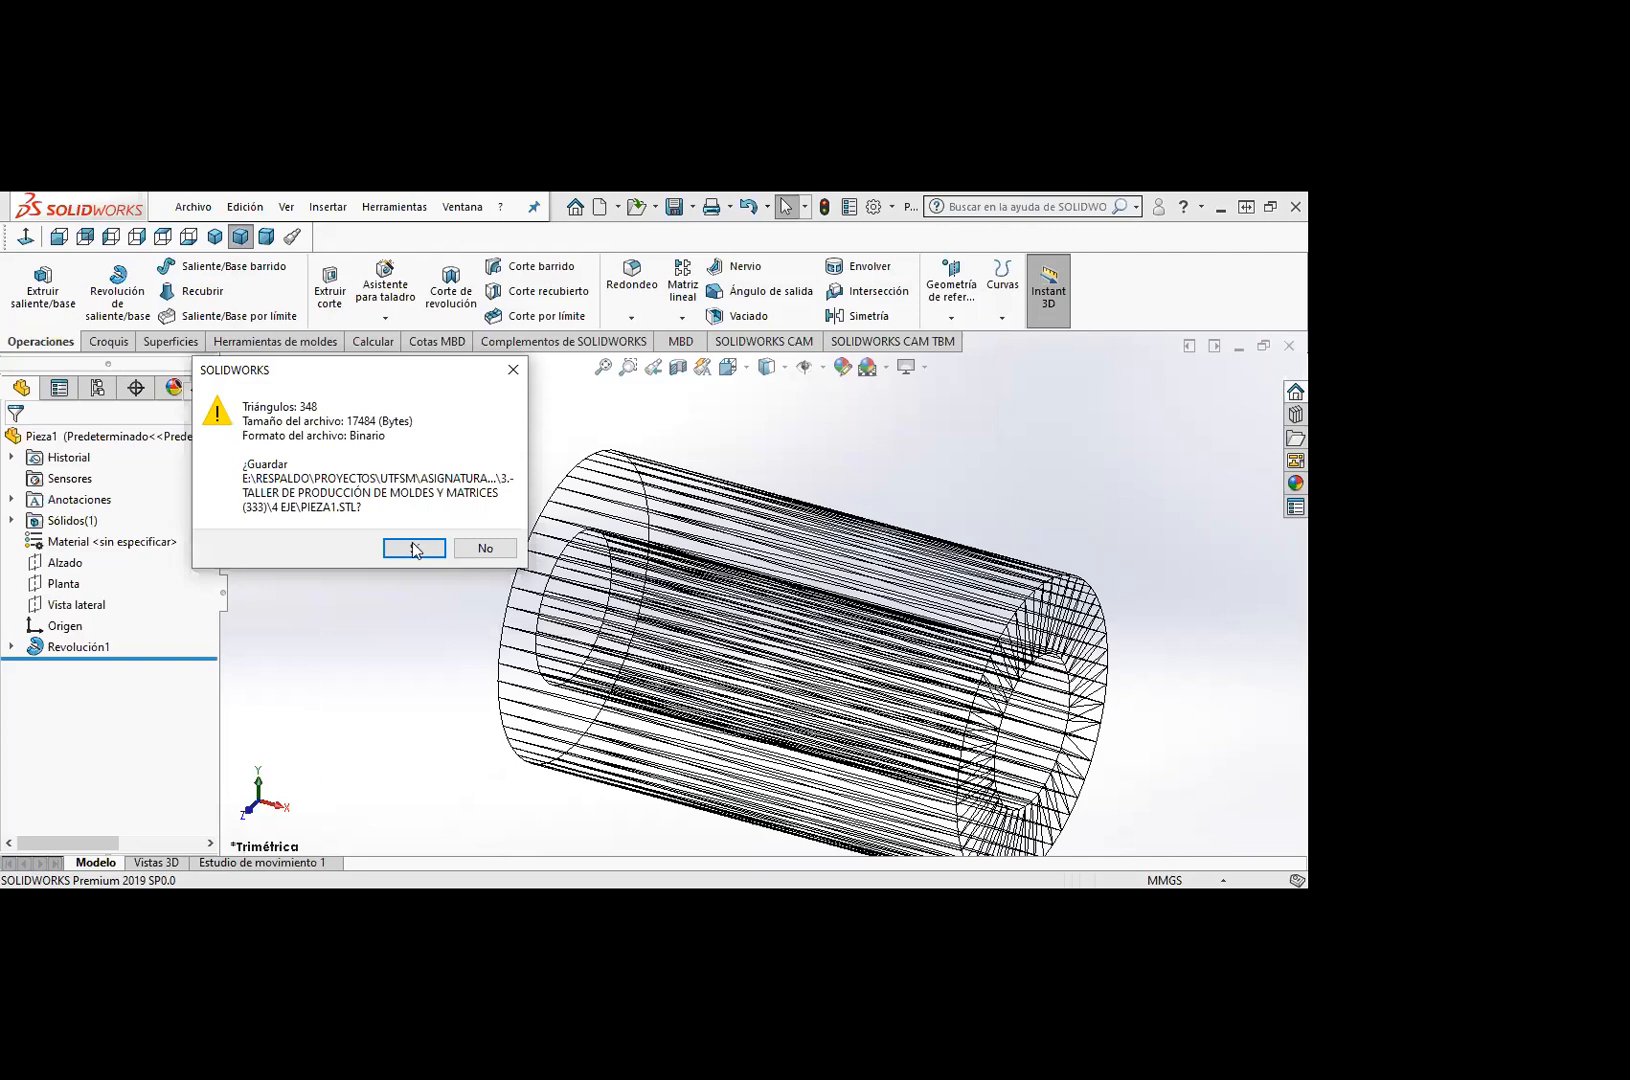
{"action": "left_click", "coordinate": [415, 549]}
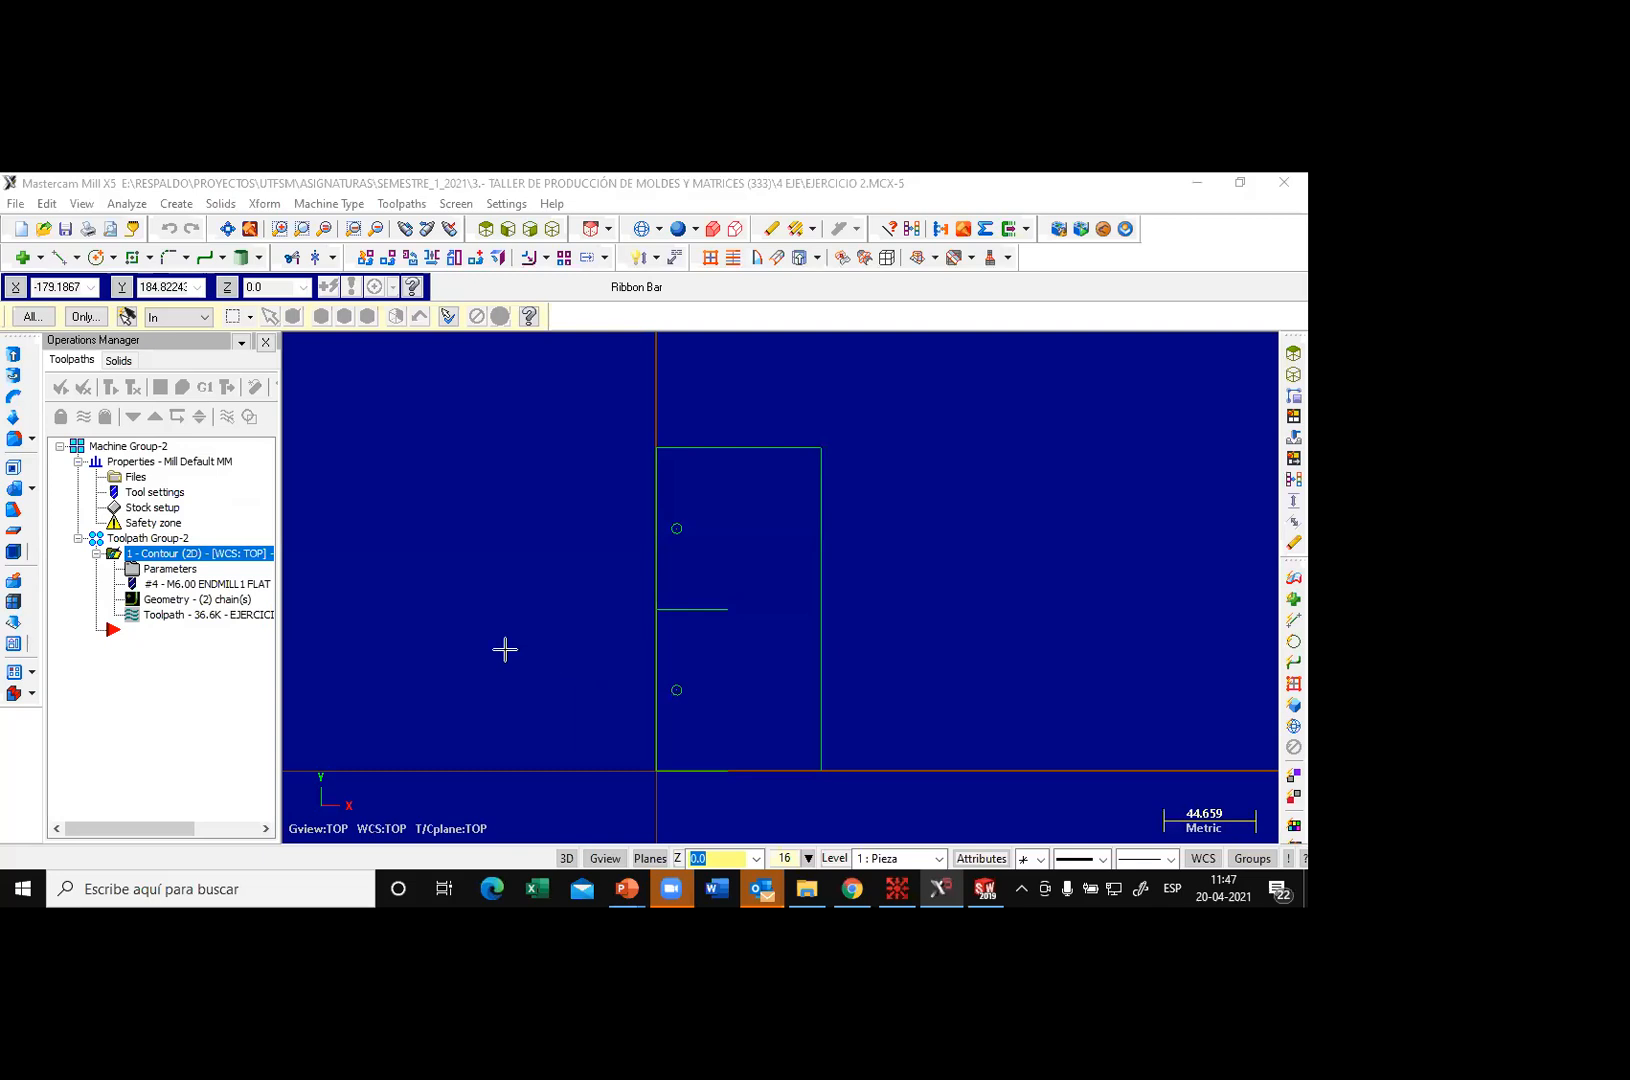
Step: Switch to Mastercam, set Pieza1.STL as the machine group's stock file and display the stock as a solid in isometric view
{"action": "left_click", "coordinate": [140, 507]}
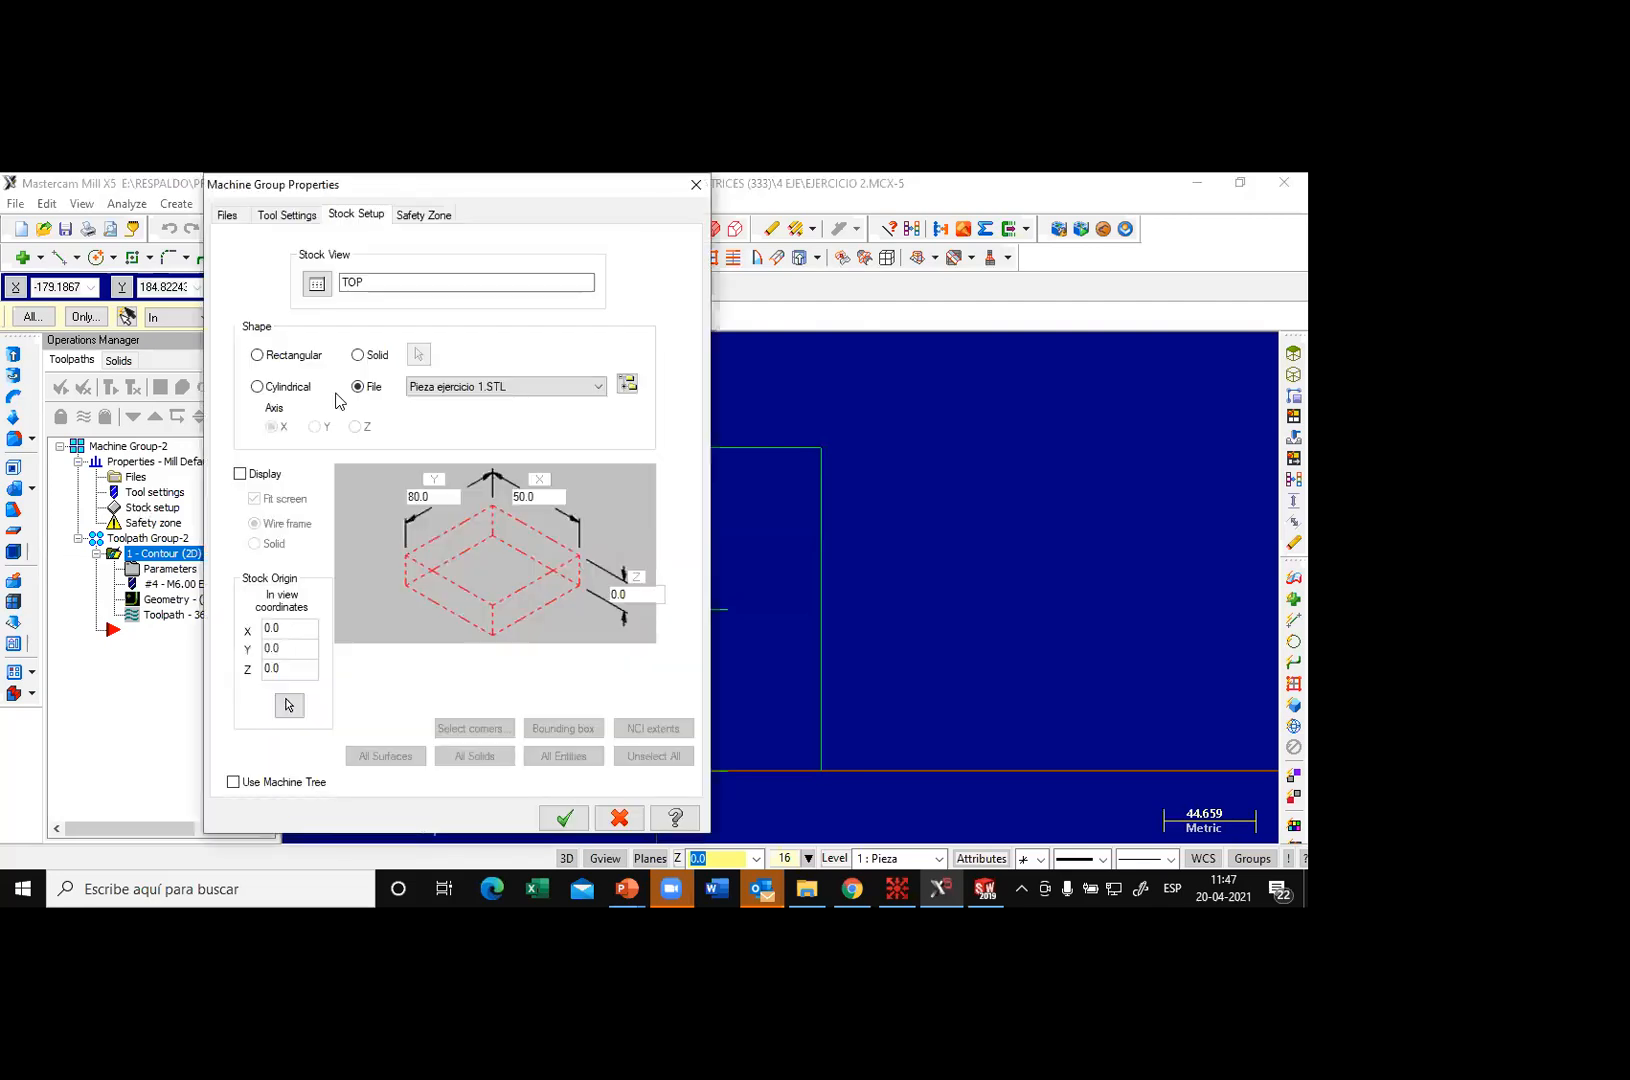
{"action": "left_click", "coordinate": [627, 385]}
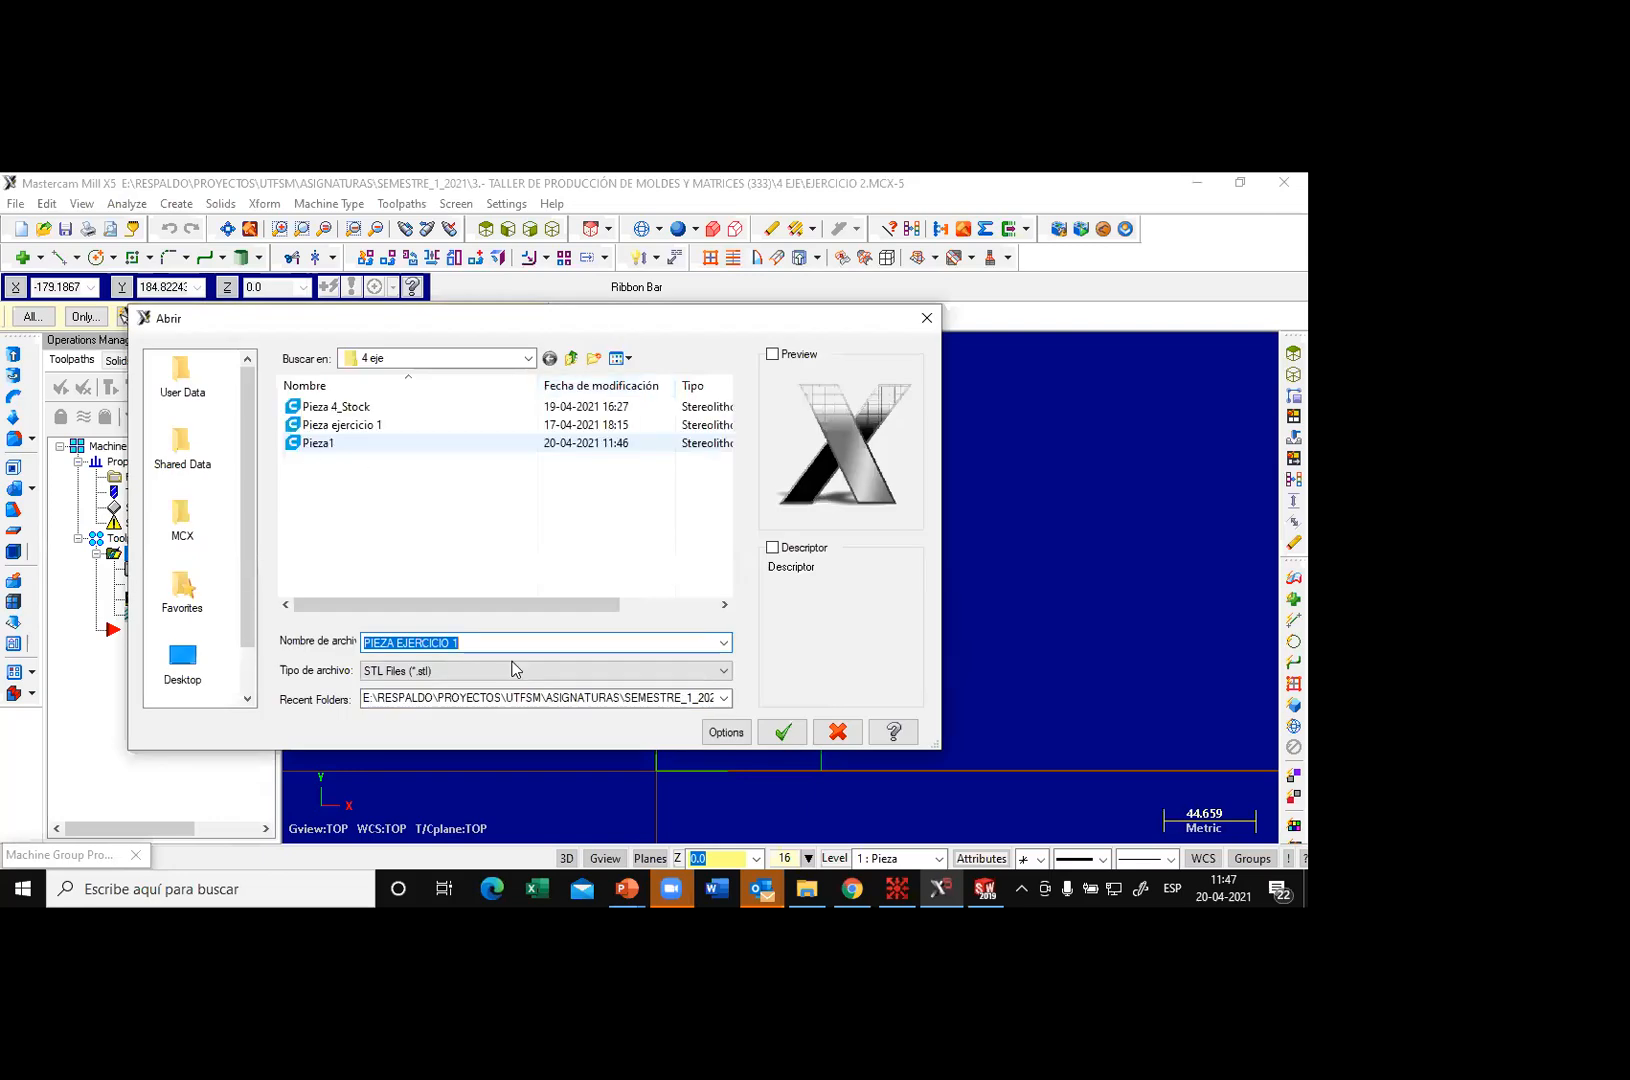
{"action": "left_click", "coordinate": [319, 443]}
{"action": "left_click", "coordinate": [785, 733]}
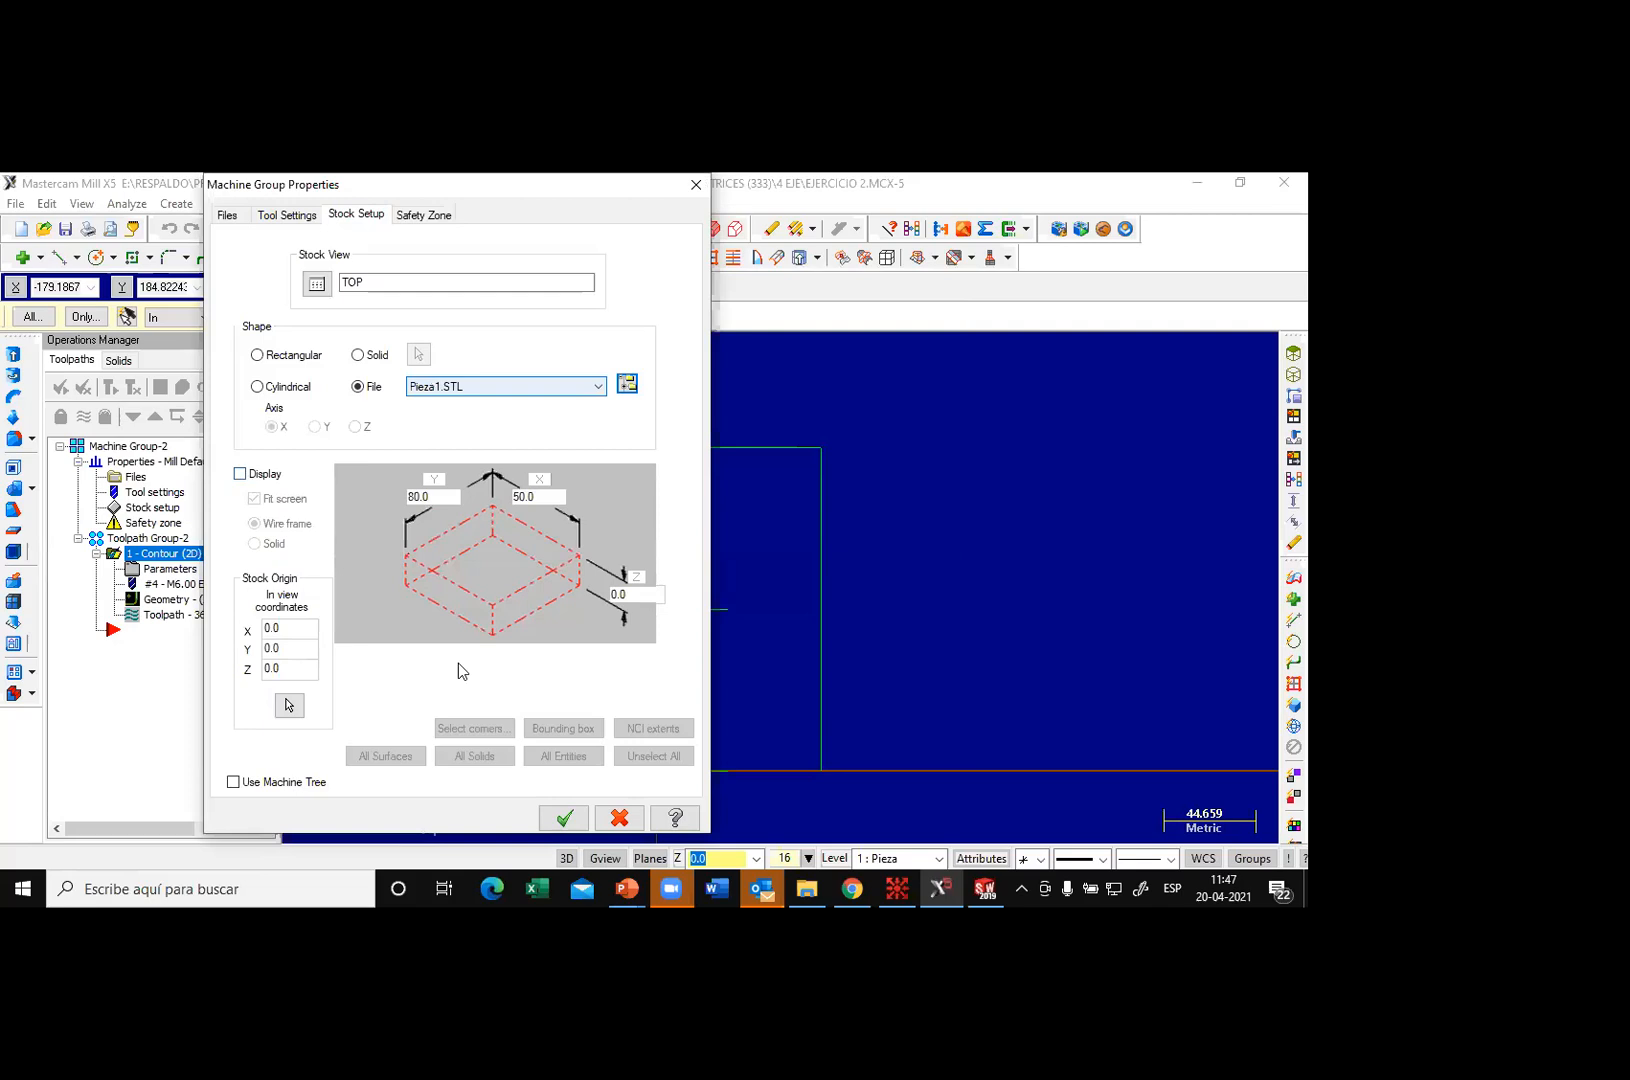
{"action": "left_click", "coordinate": [240, 473]}
{"action": "left_click", "coordinate": [255, 544]}
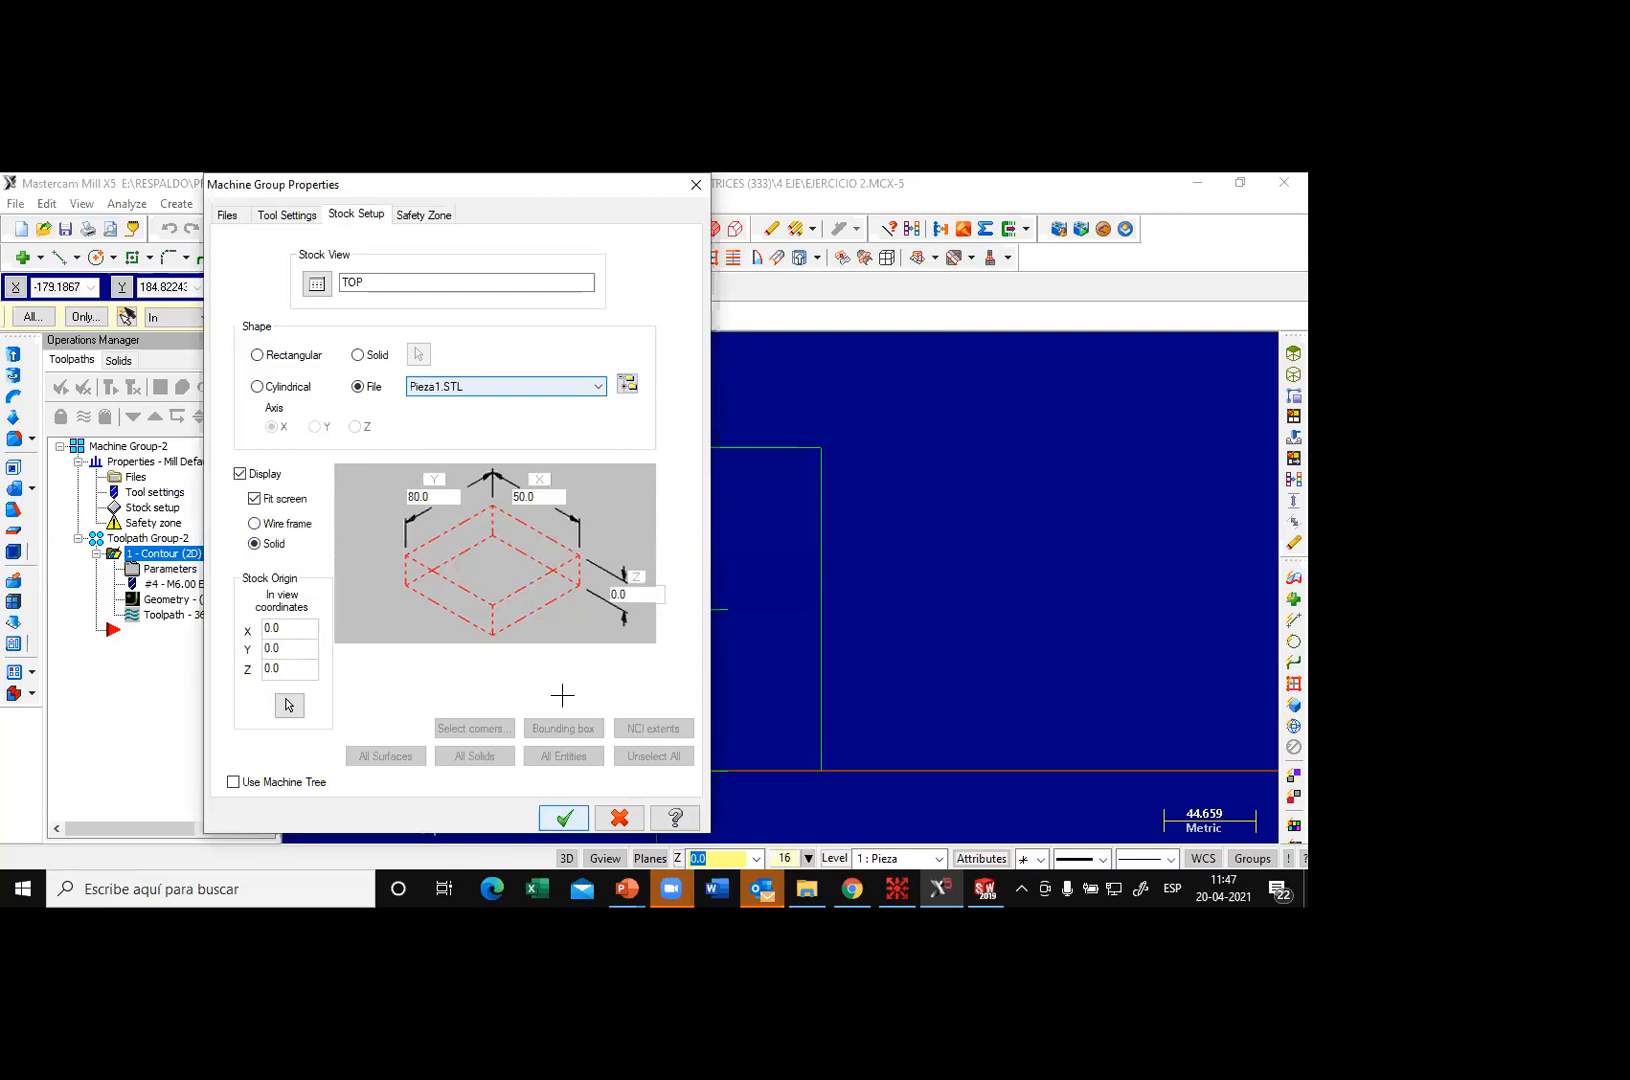
{"action": "key", "text": "Return"}
{"action": "left_click", "coordinate": [551, 231]}
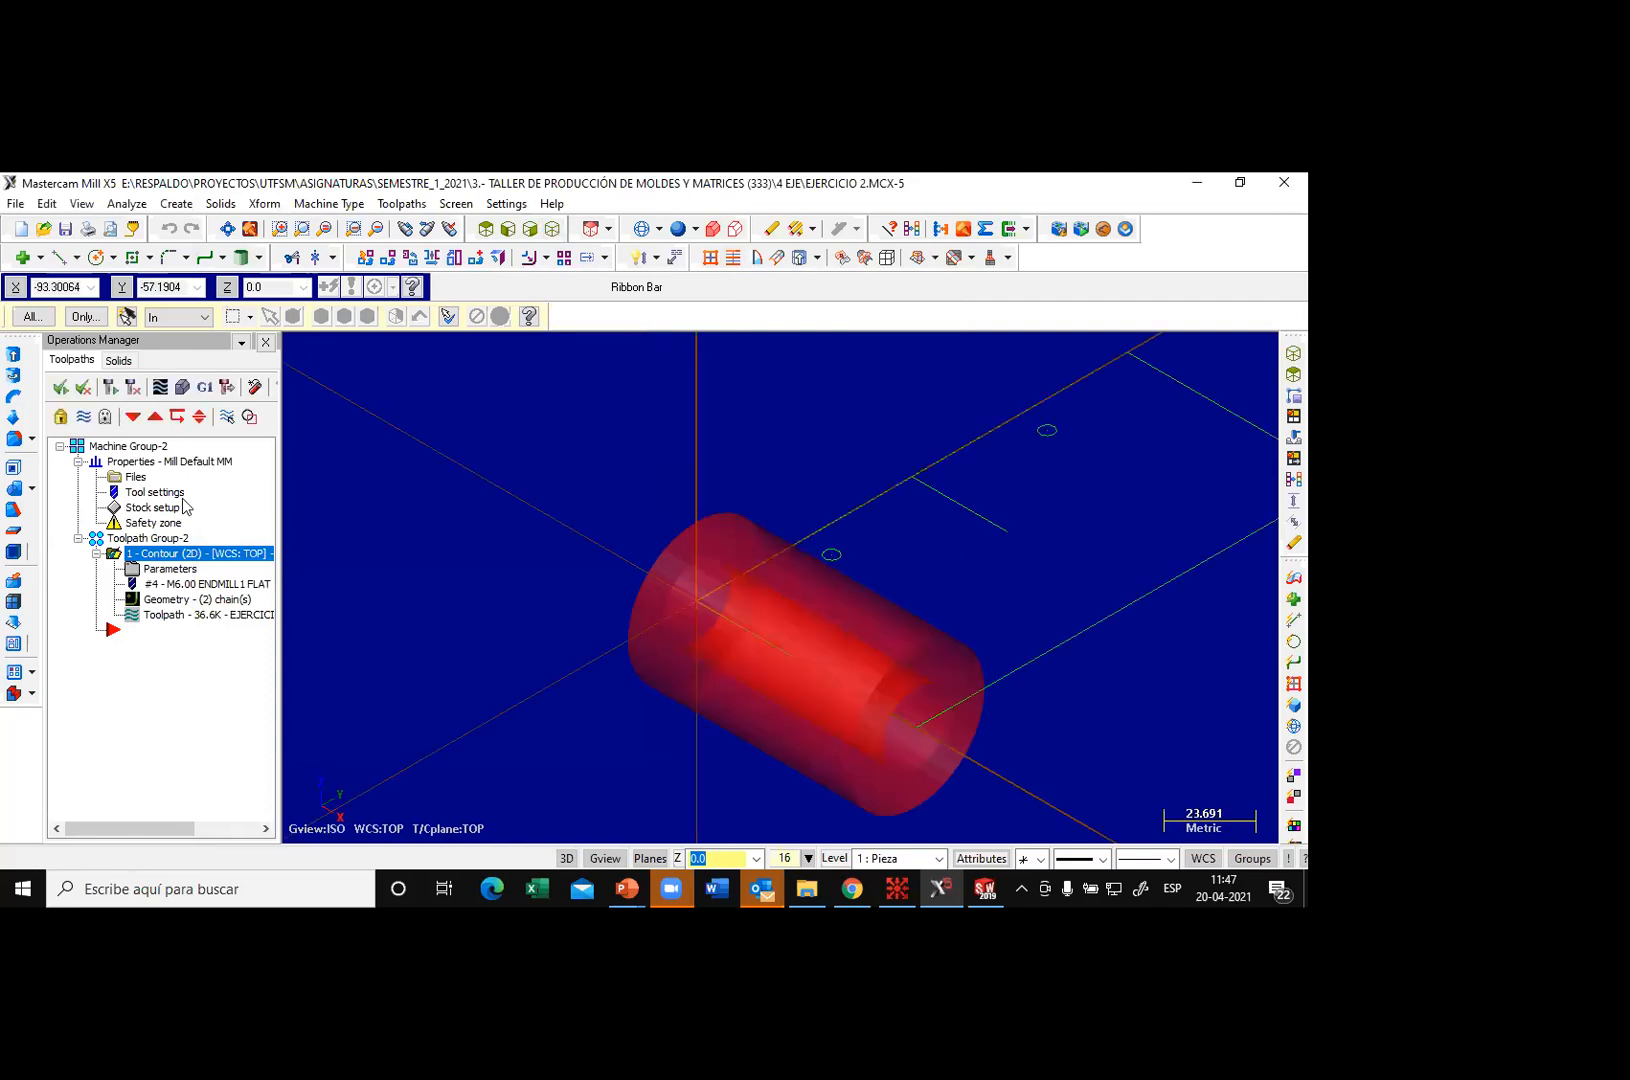
Step: Verify the contour toolpath with the Pieza1 STL file as the stock, then close the verification
{"action": "left_click", "coordinate": [182, 395]}
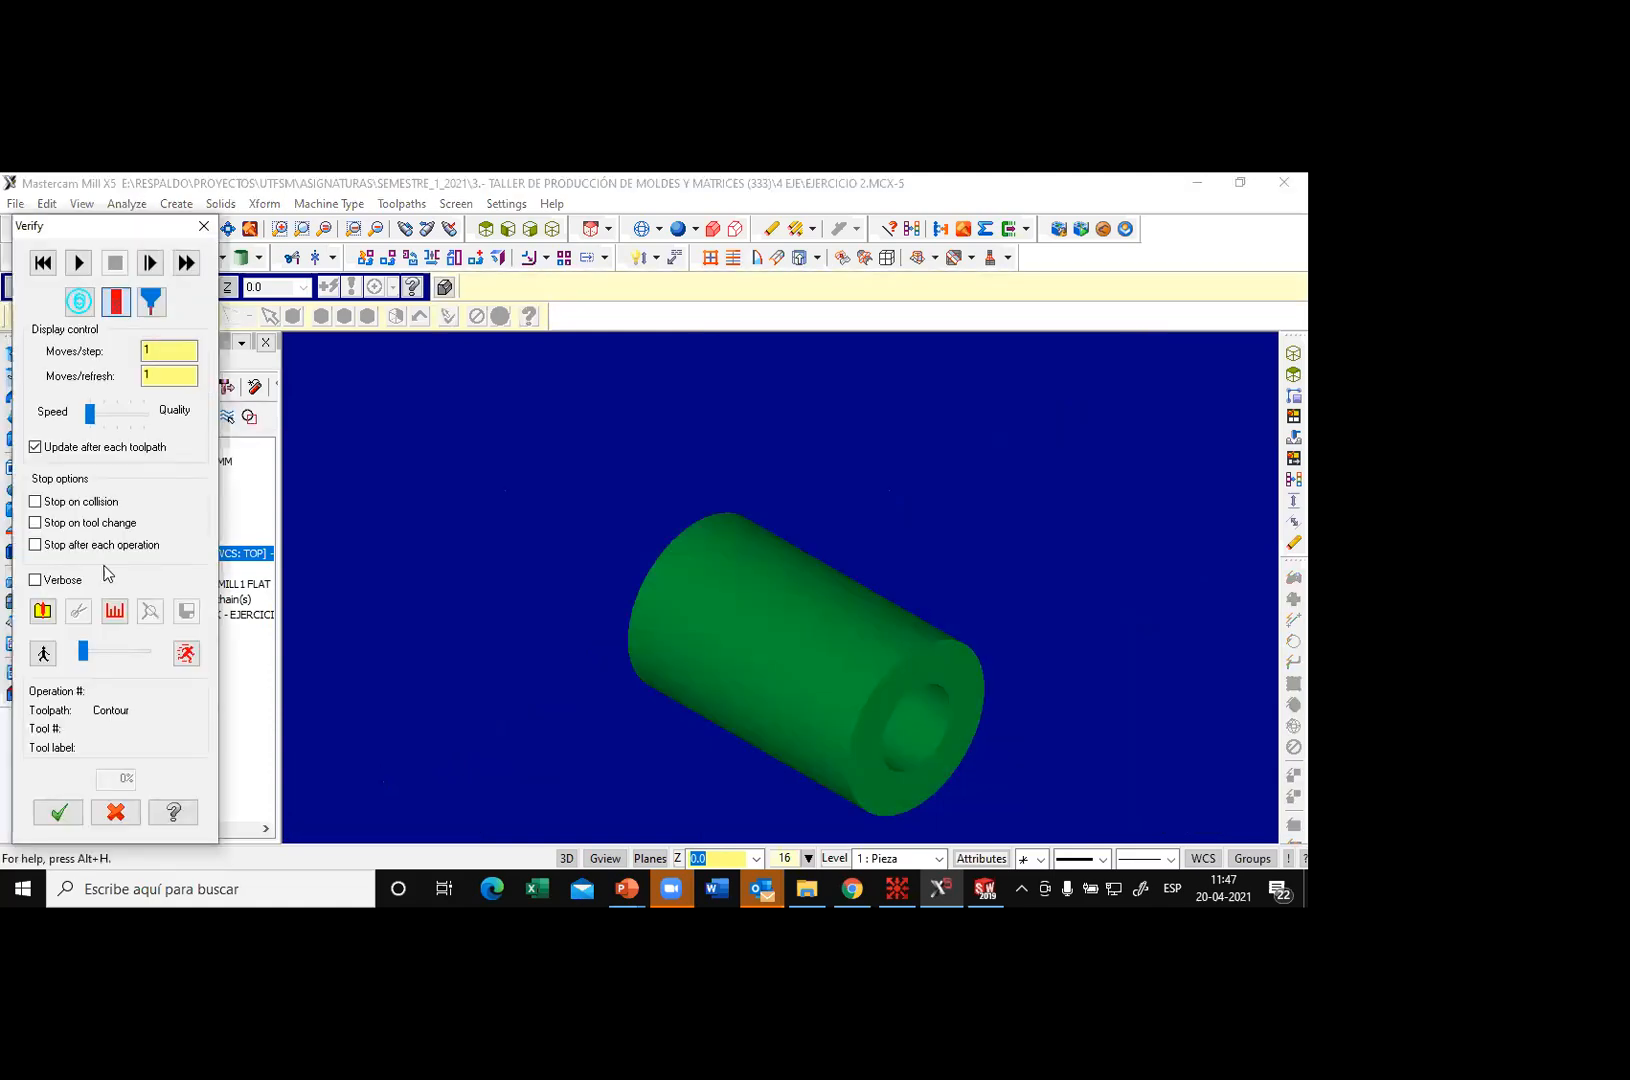
{"action": "left_click", "coordinate": [41, 612]}
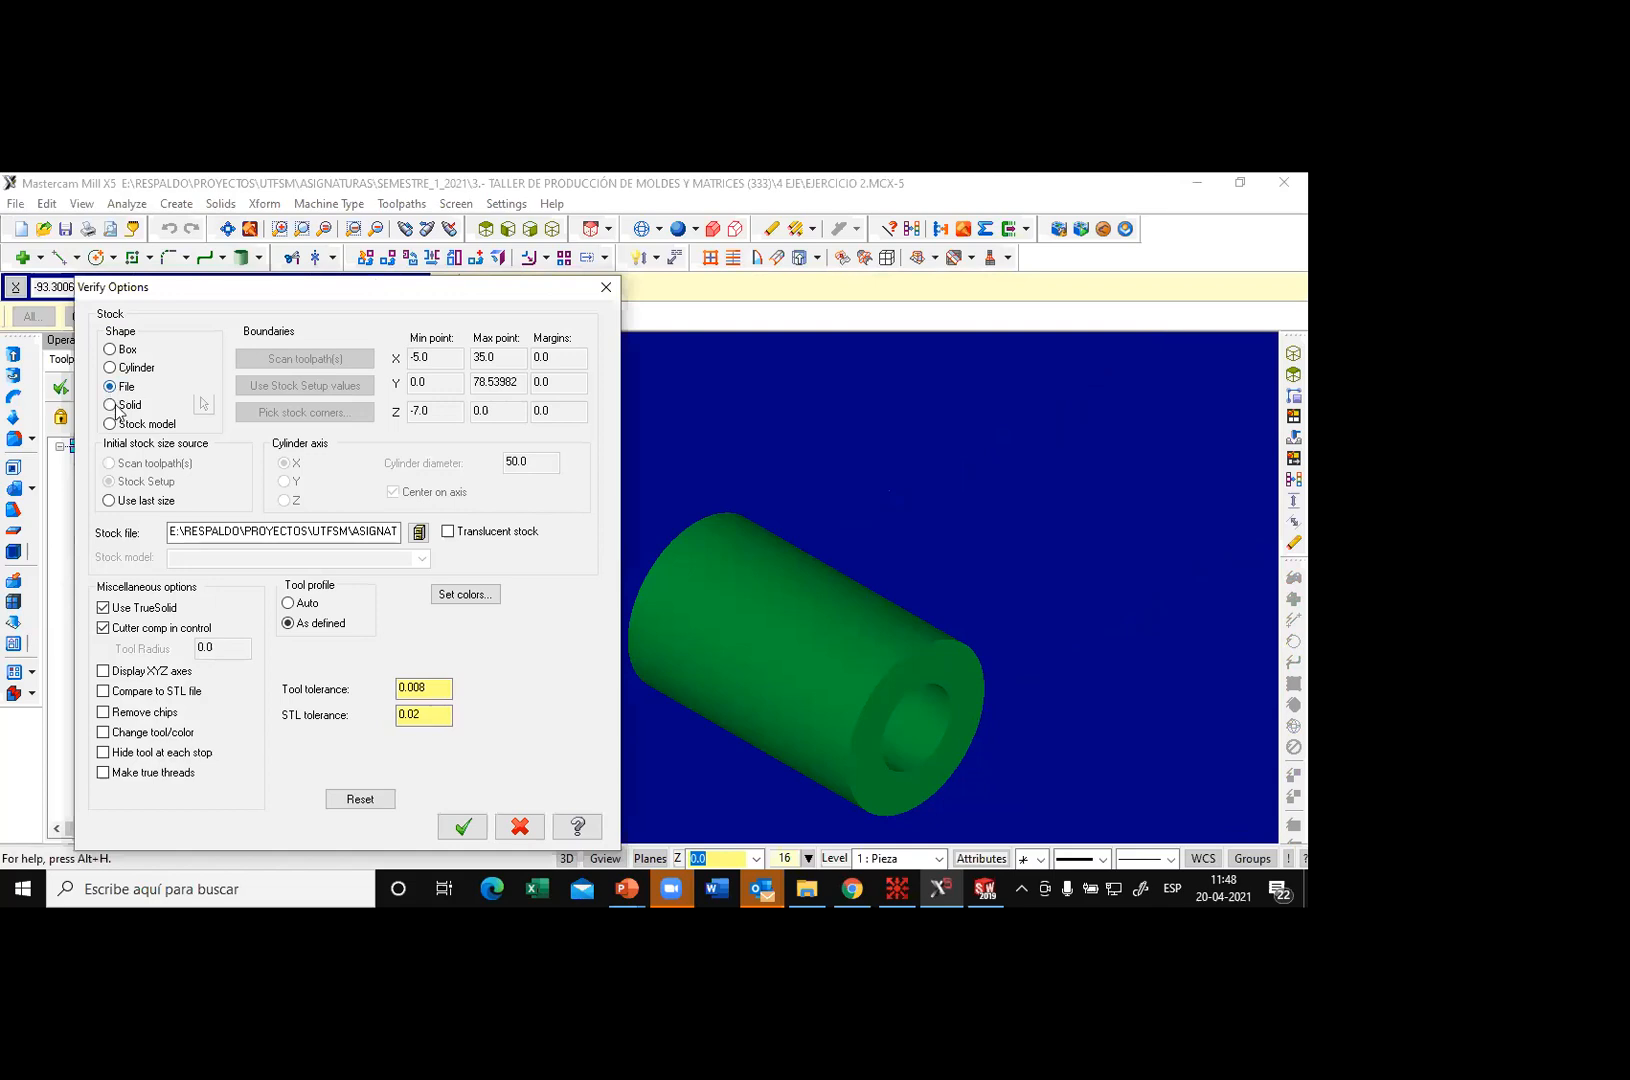
{"action": "left_click", "coordinate": [419, 533]}
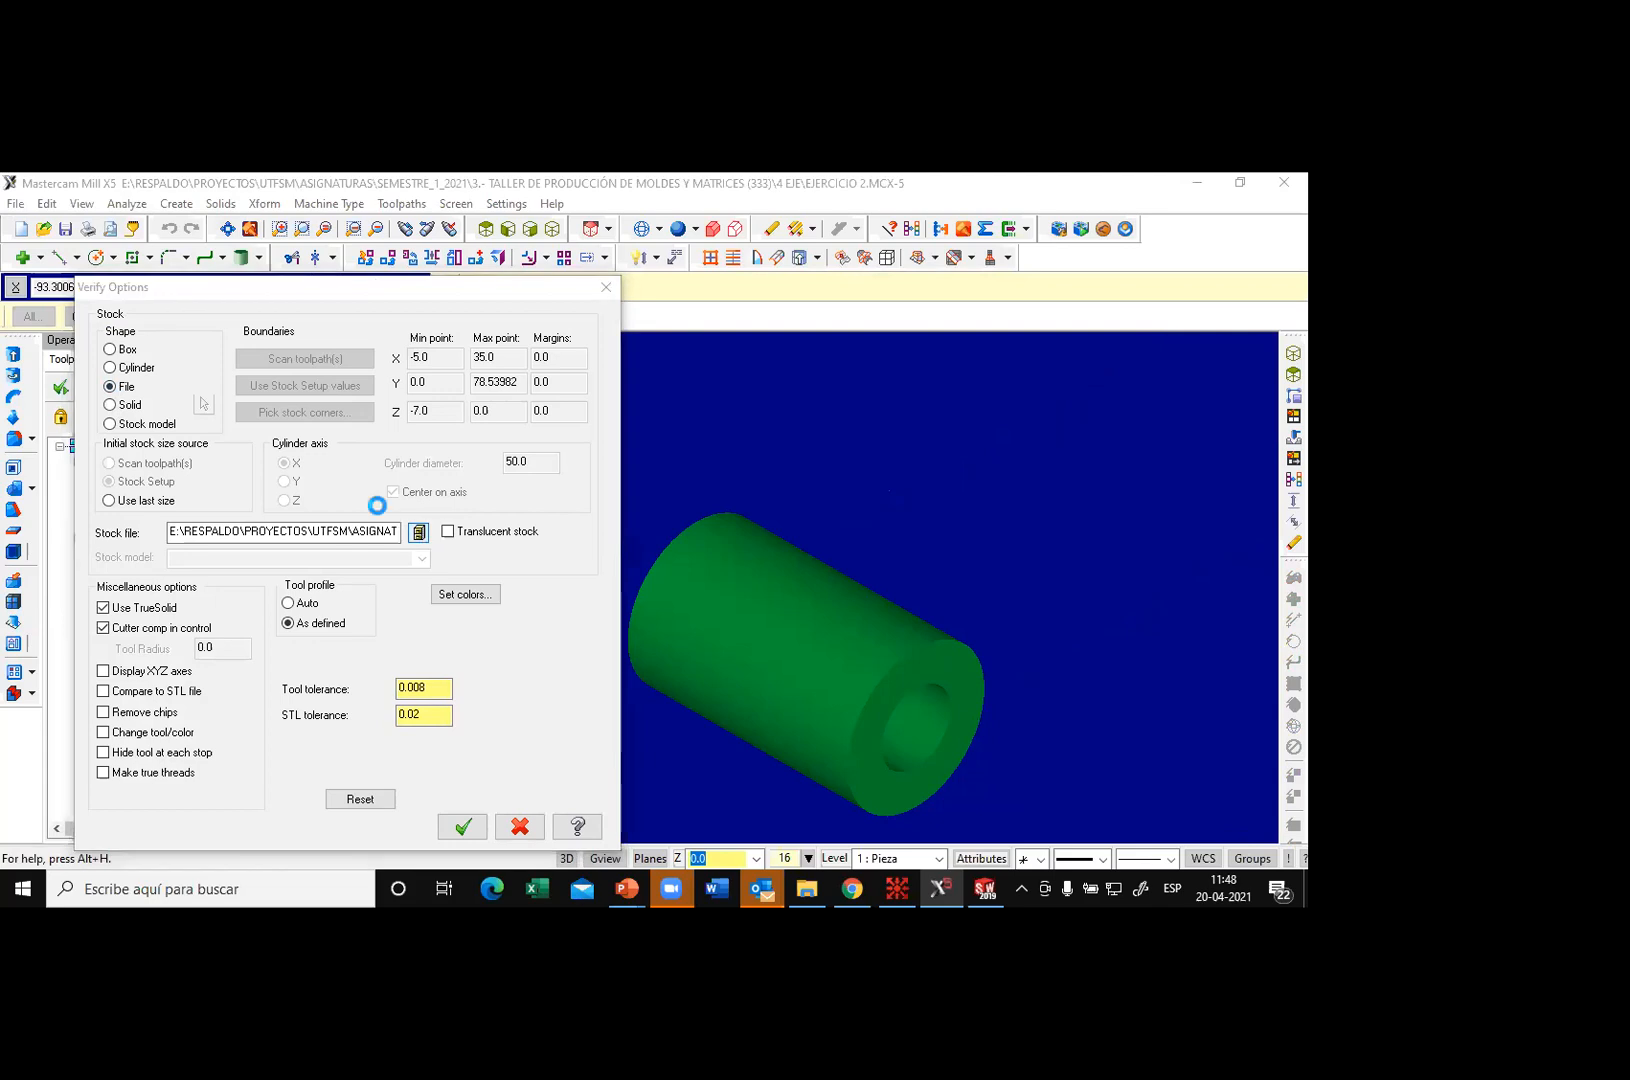
{"action": "left_click", "coordinate": [318, 442]}
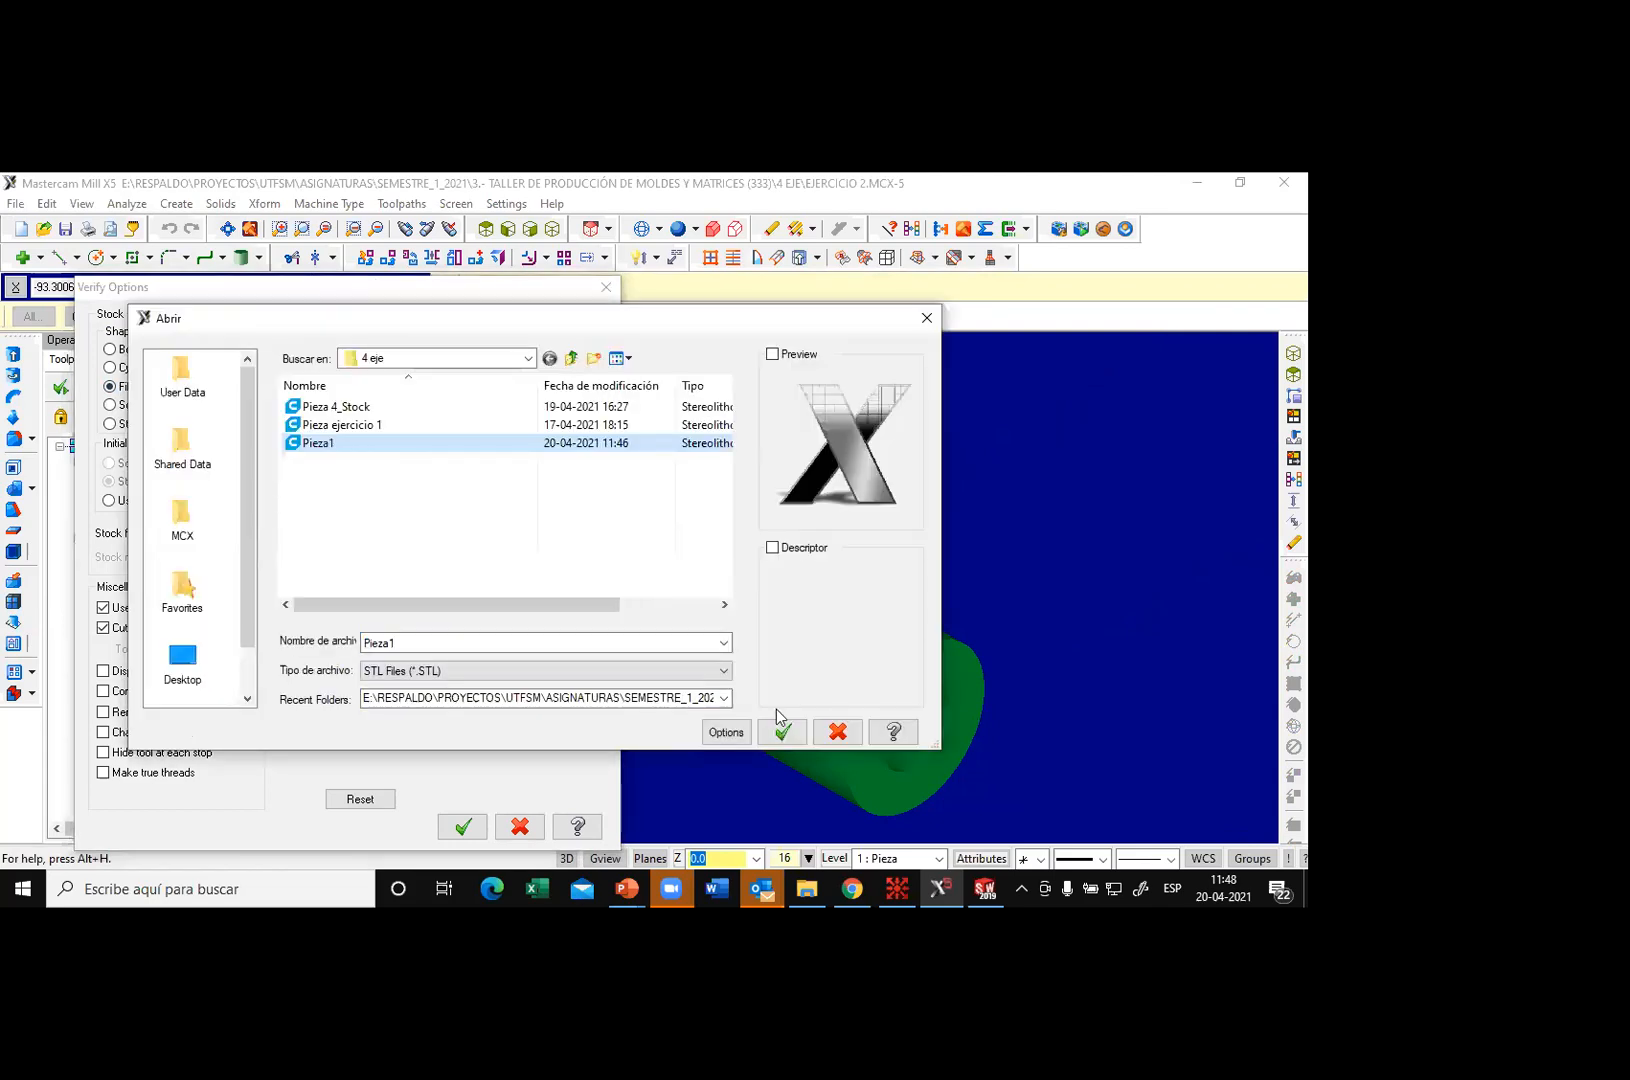
{"action": "left_click", "coordinate": [778, 731]}
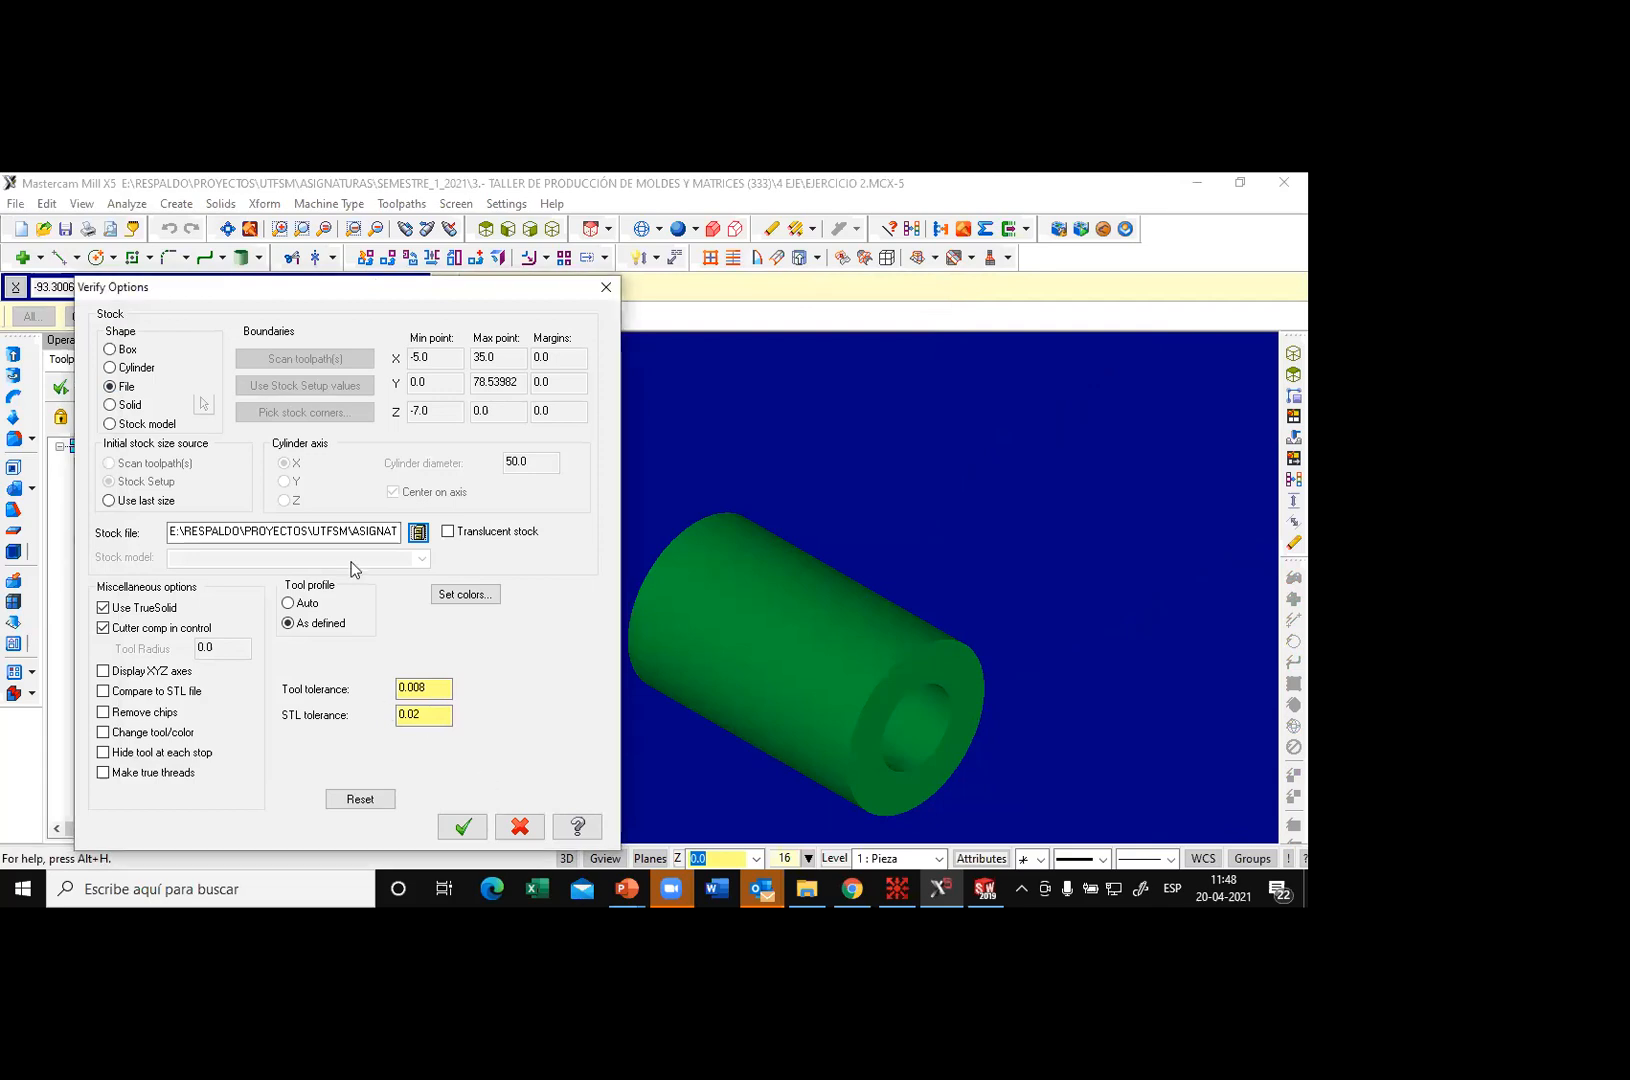
{"action": "left_click", "coordinate": [462, 824]}
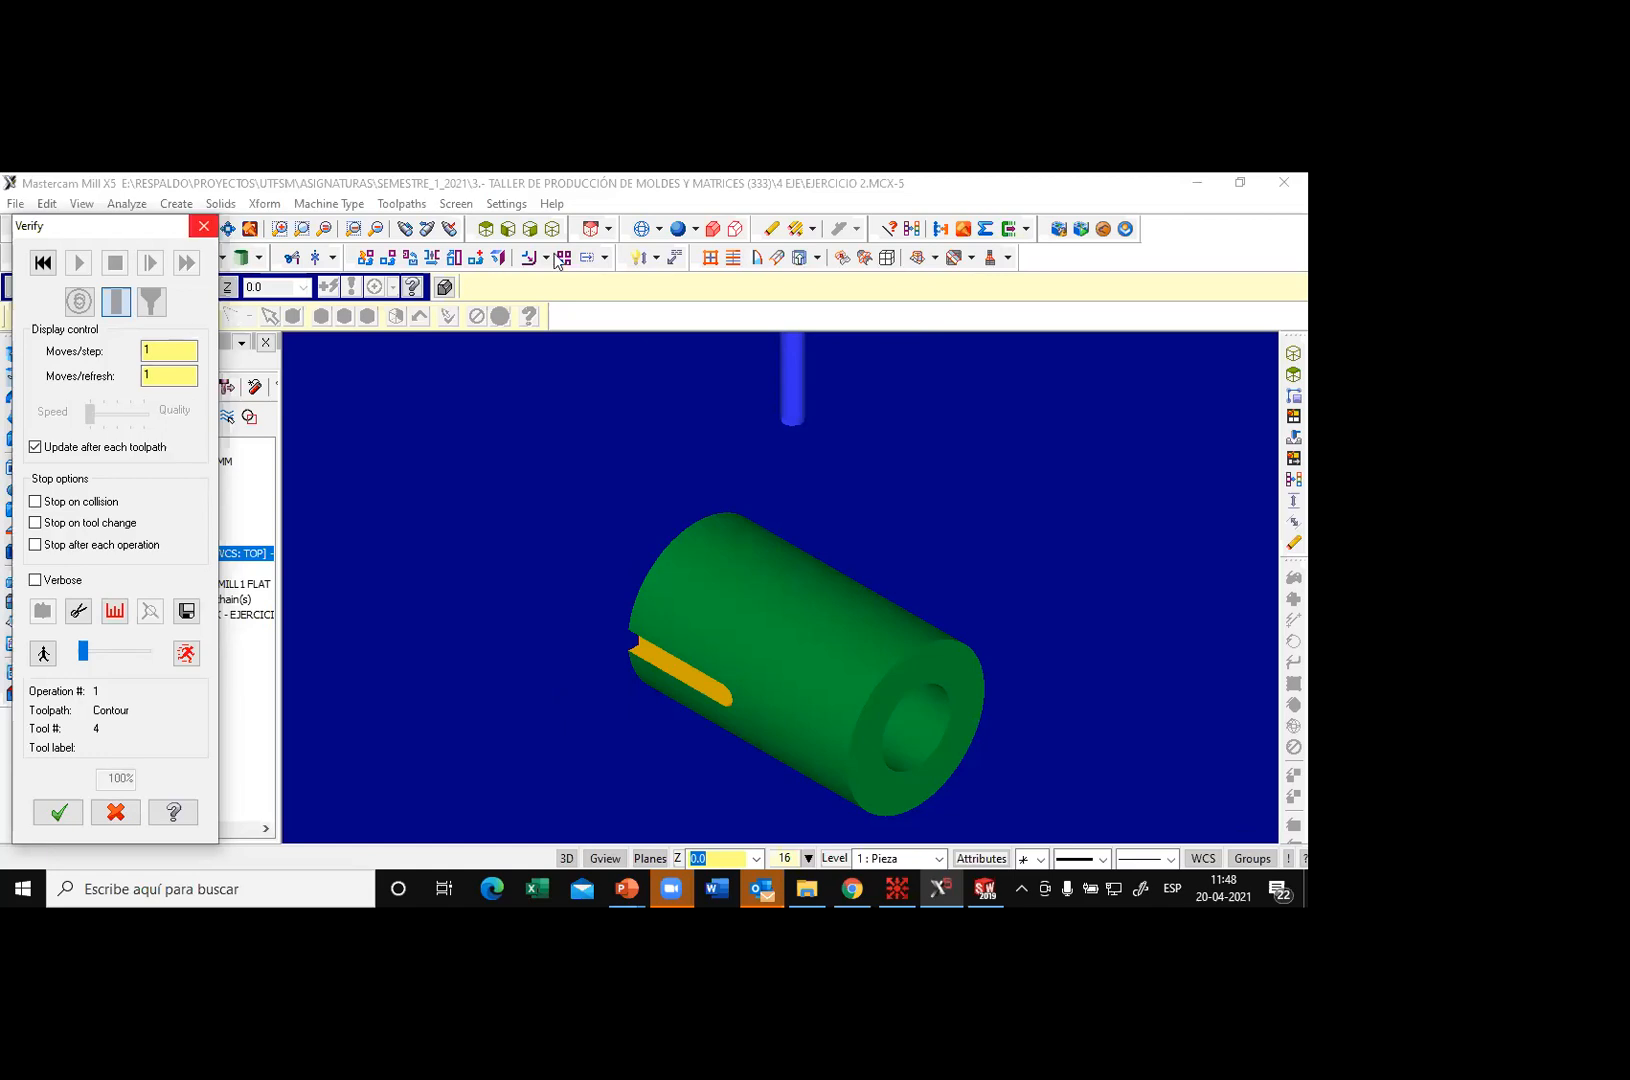
{"action": "left_click", "coordinate": [205, 226]}
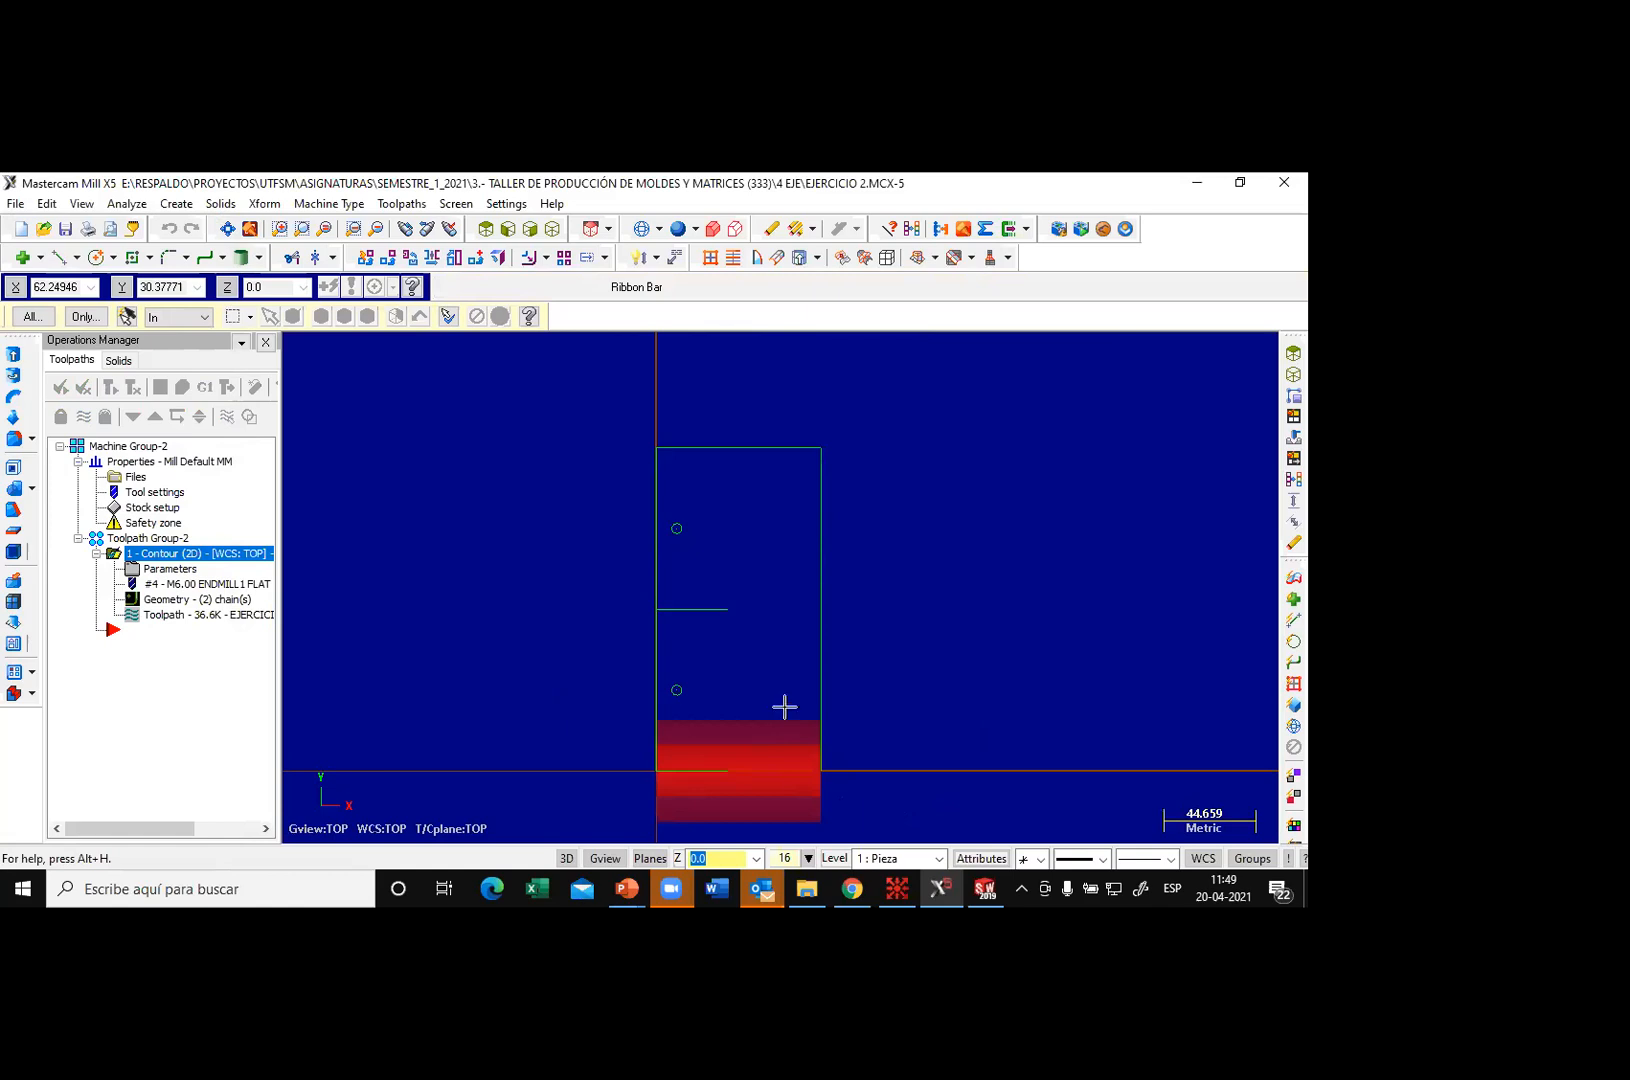
Step: Draw a 78.54 mm vertical line from the free end of the middle slot line down to the end of the slot line on the X axis
{"action": "scroll", "coordinate": [710, 786], "scroll_direction": "up", "scroll_amount": 3}
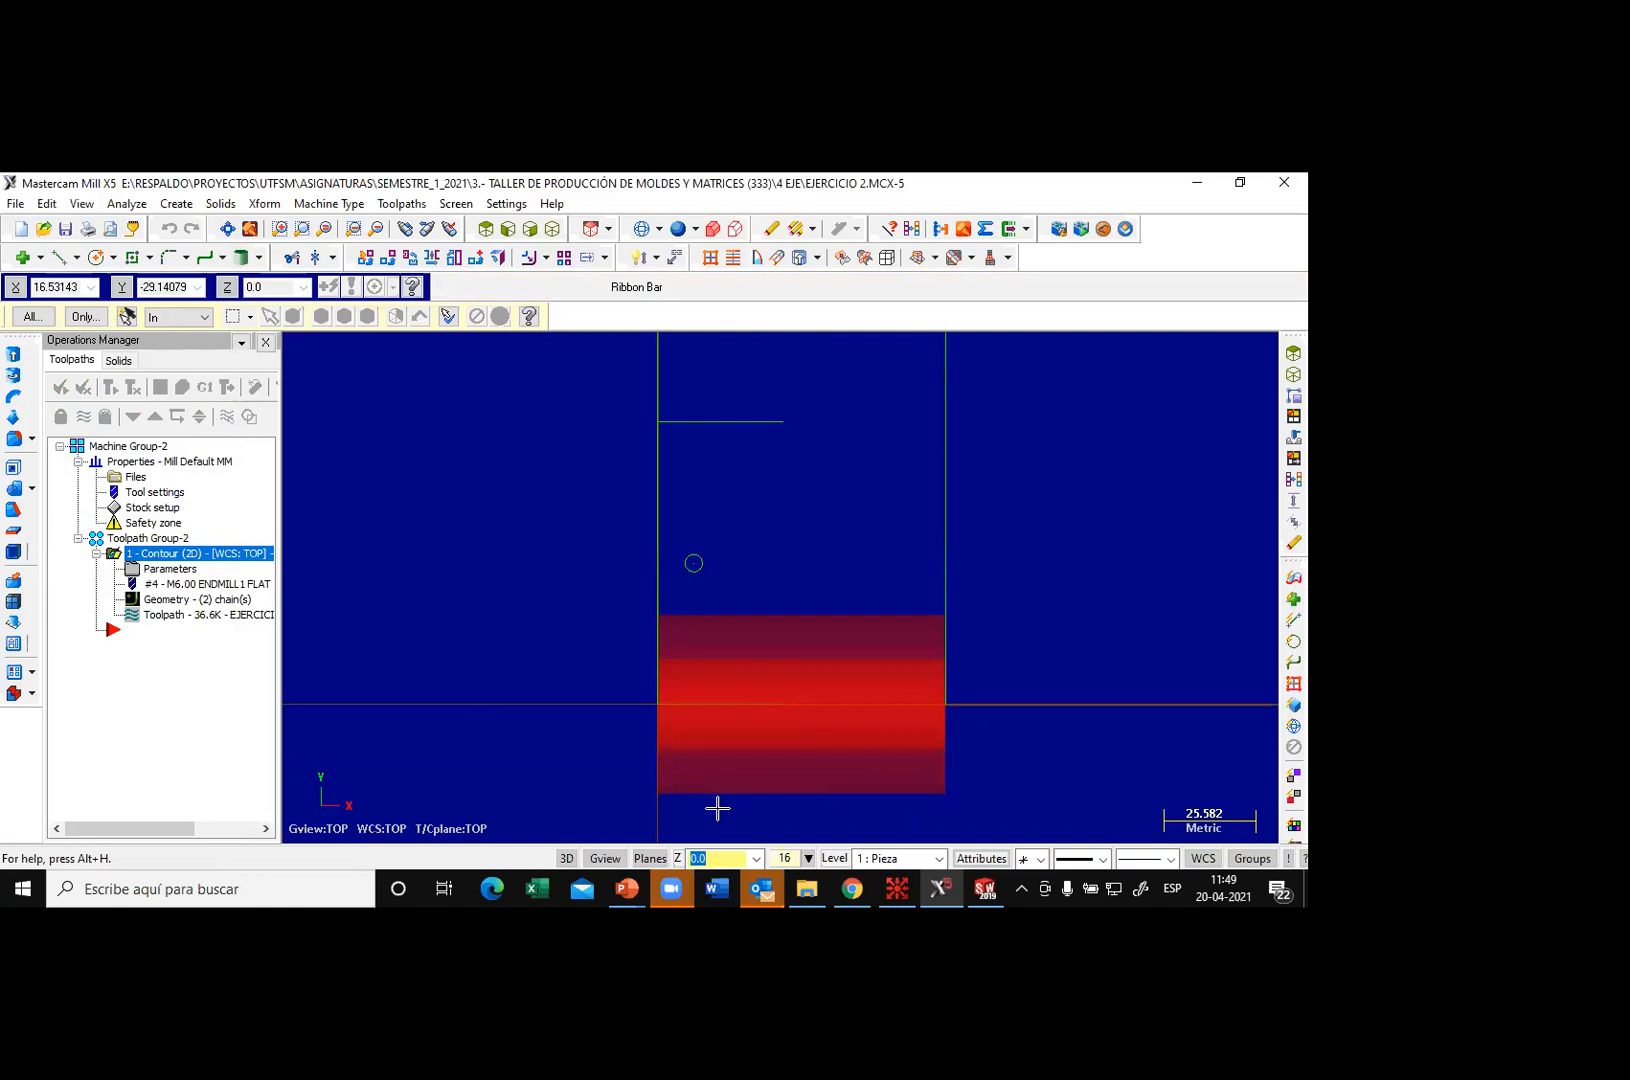
{"action": "scroll", "coordinate": [717, 808], "scroll_direction": "up", "scroll_amount": 1}
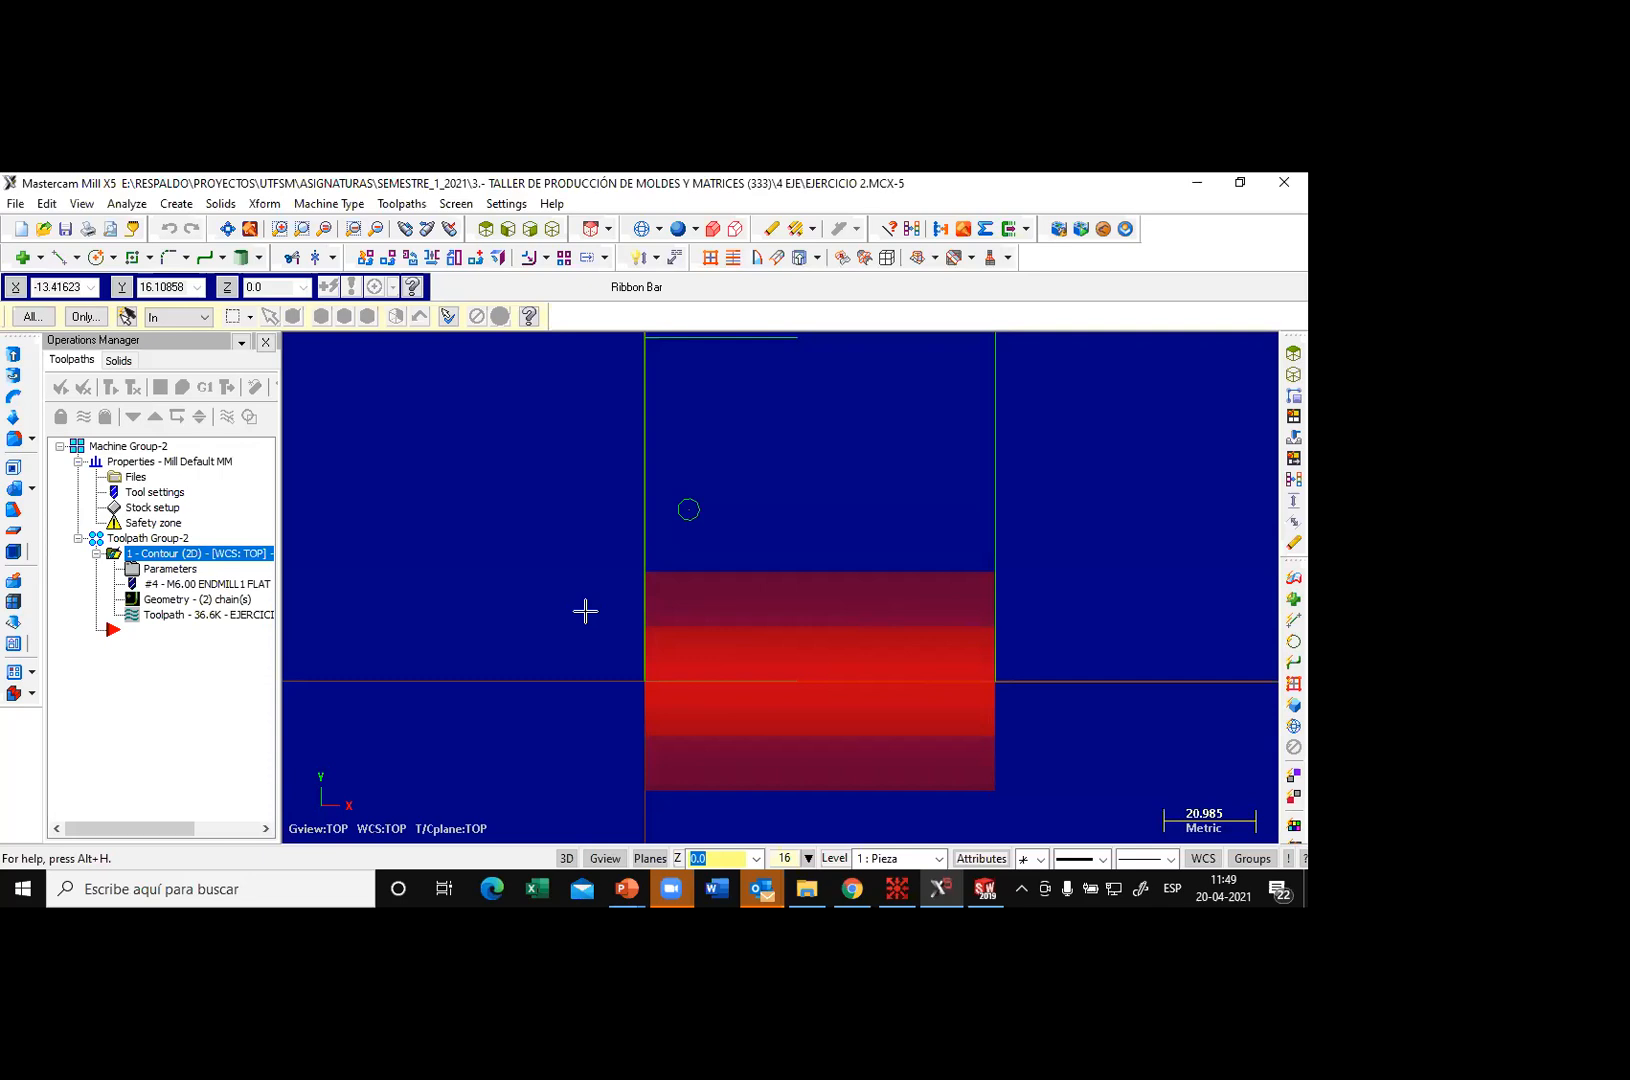
{"action": "scroll", "coordinate": [623, 596], "scroll_direction": "down", "scroll_amount": 1}
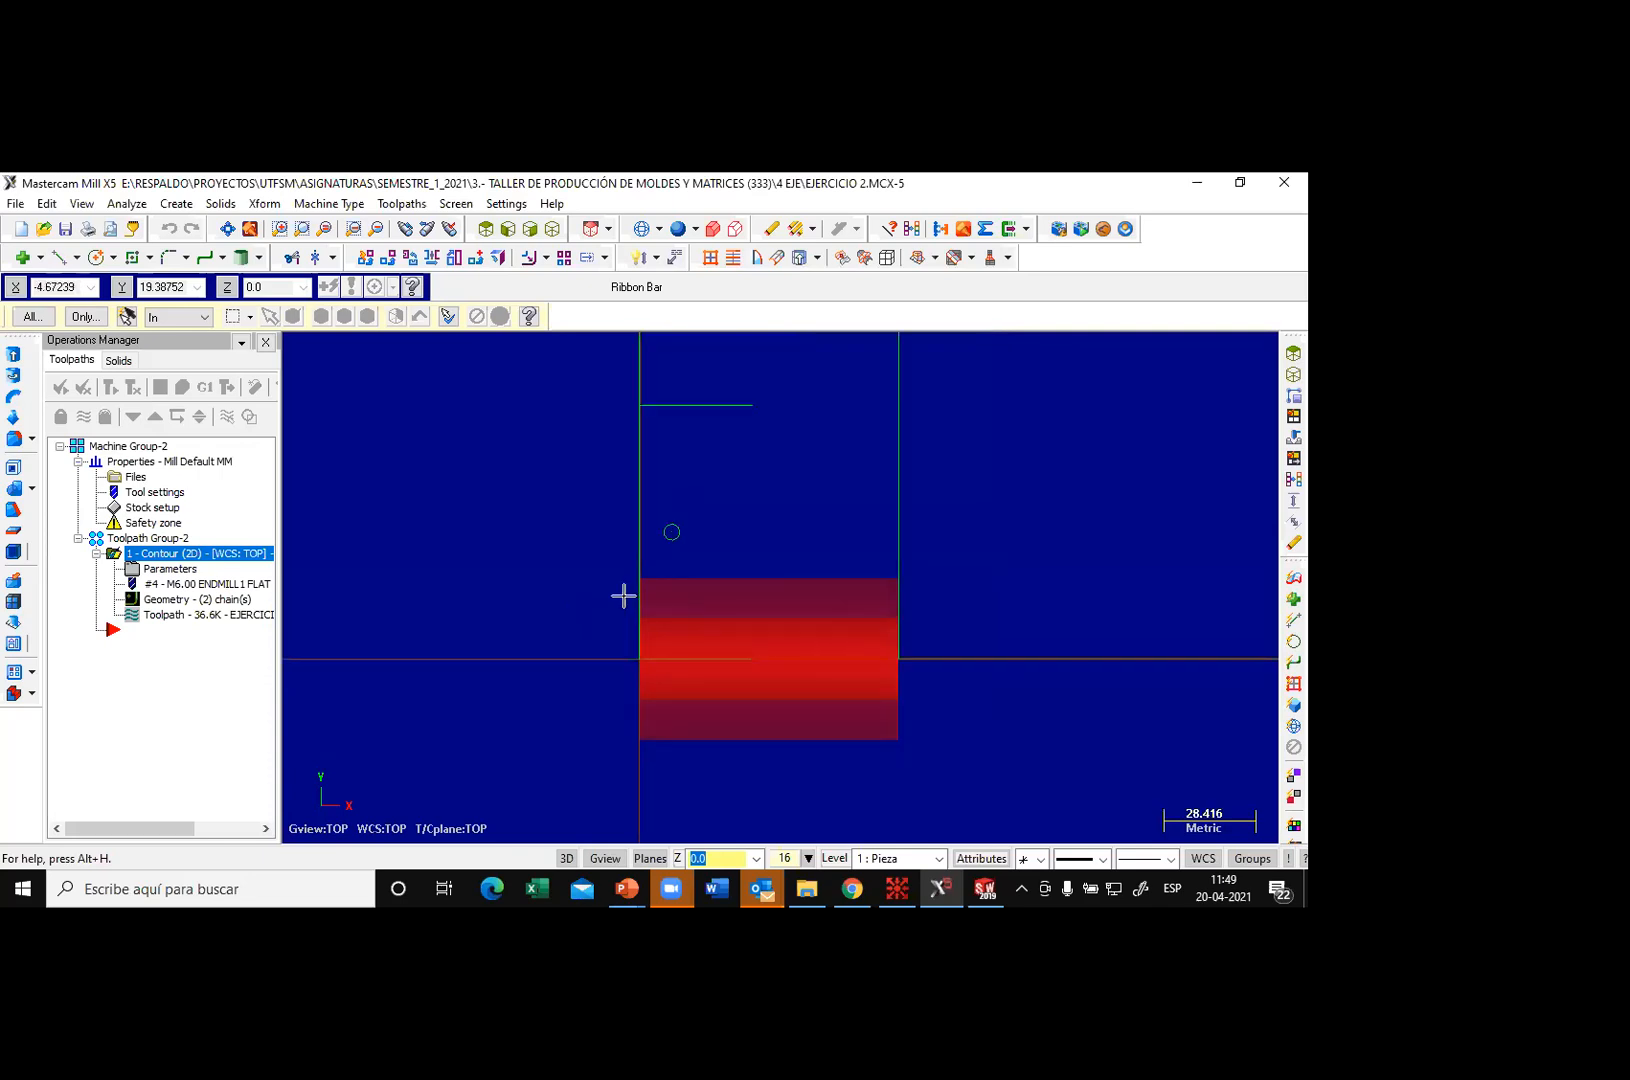
{"action": "scroll", "coordinate": [623, 596], "scroll_direction": "down", "scroll_amount": 1}
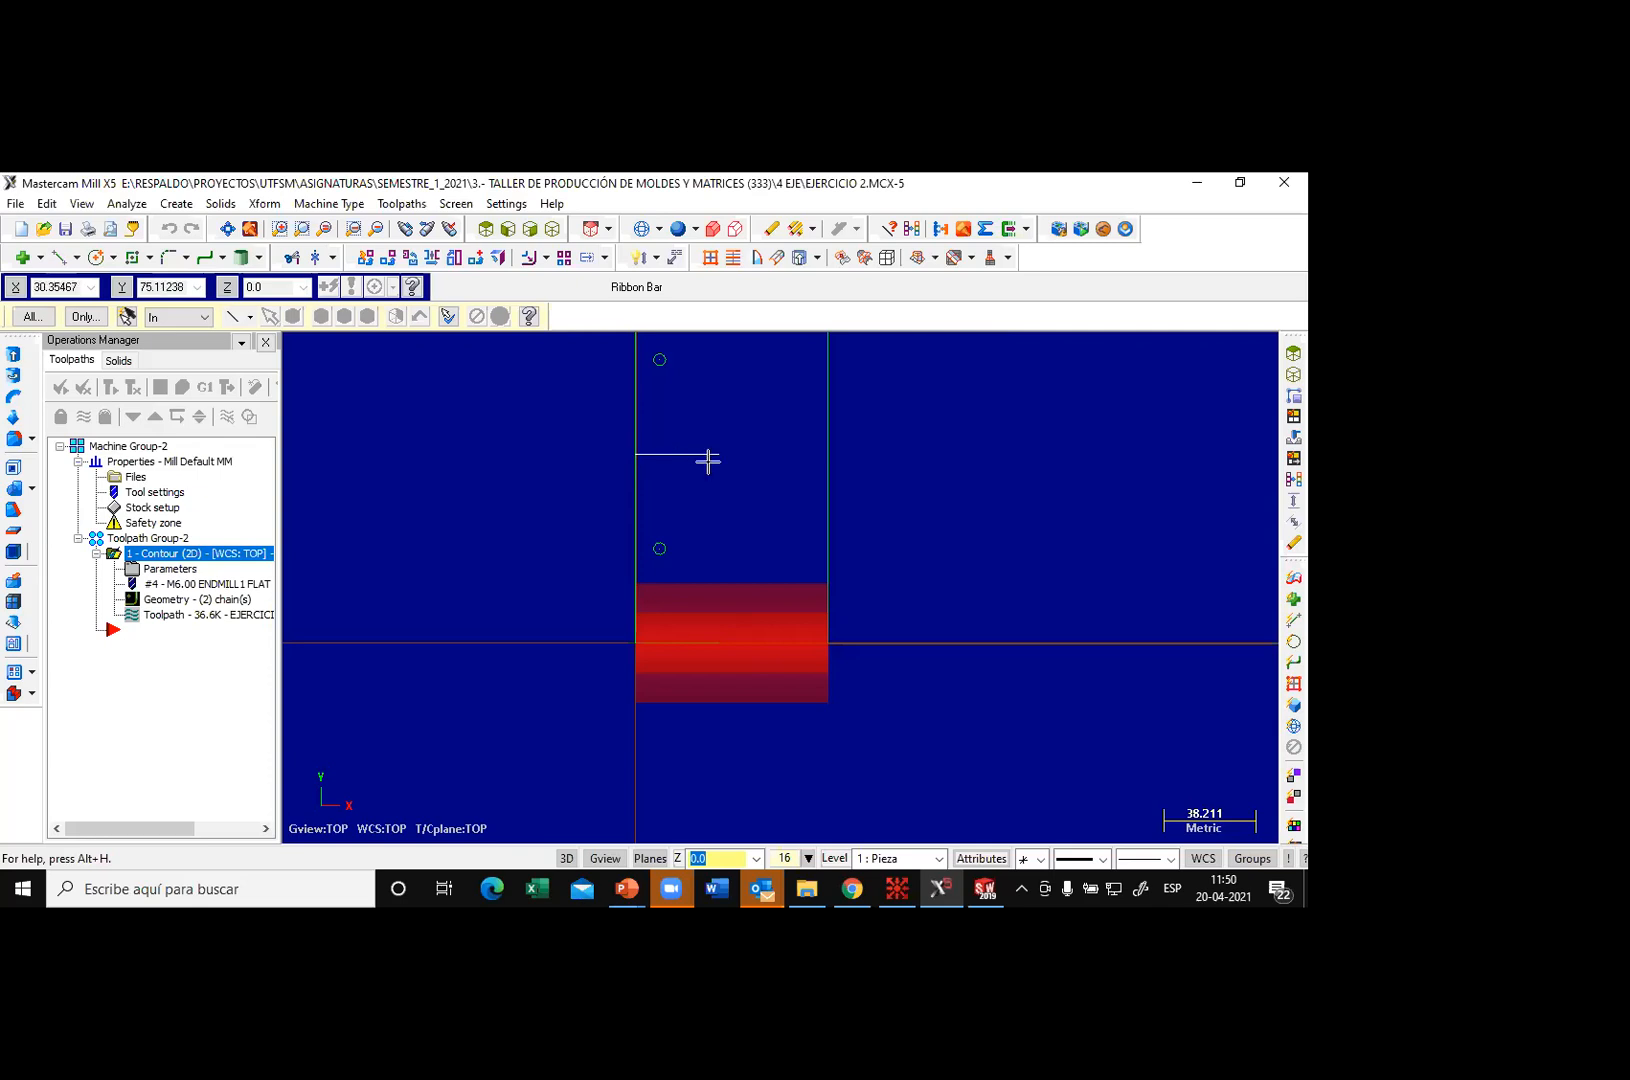
{"action": "left_click", "coordinate": [58, 257]}
{"action": "left_click", "coordinate": [717, 455]}
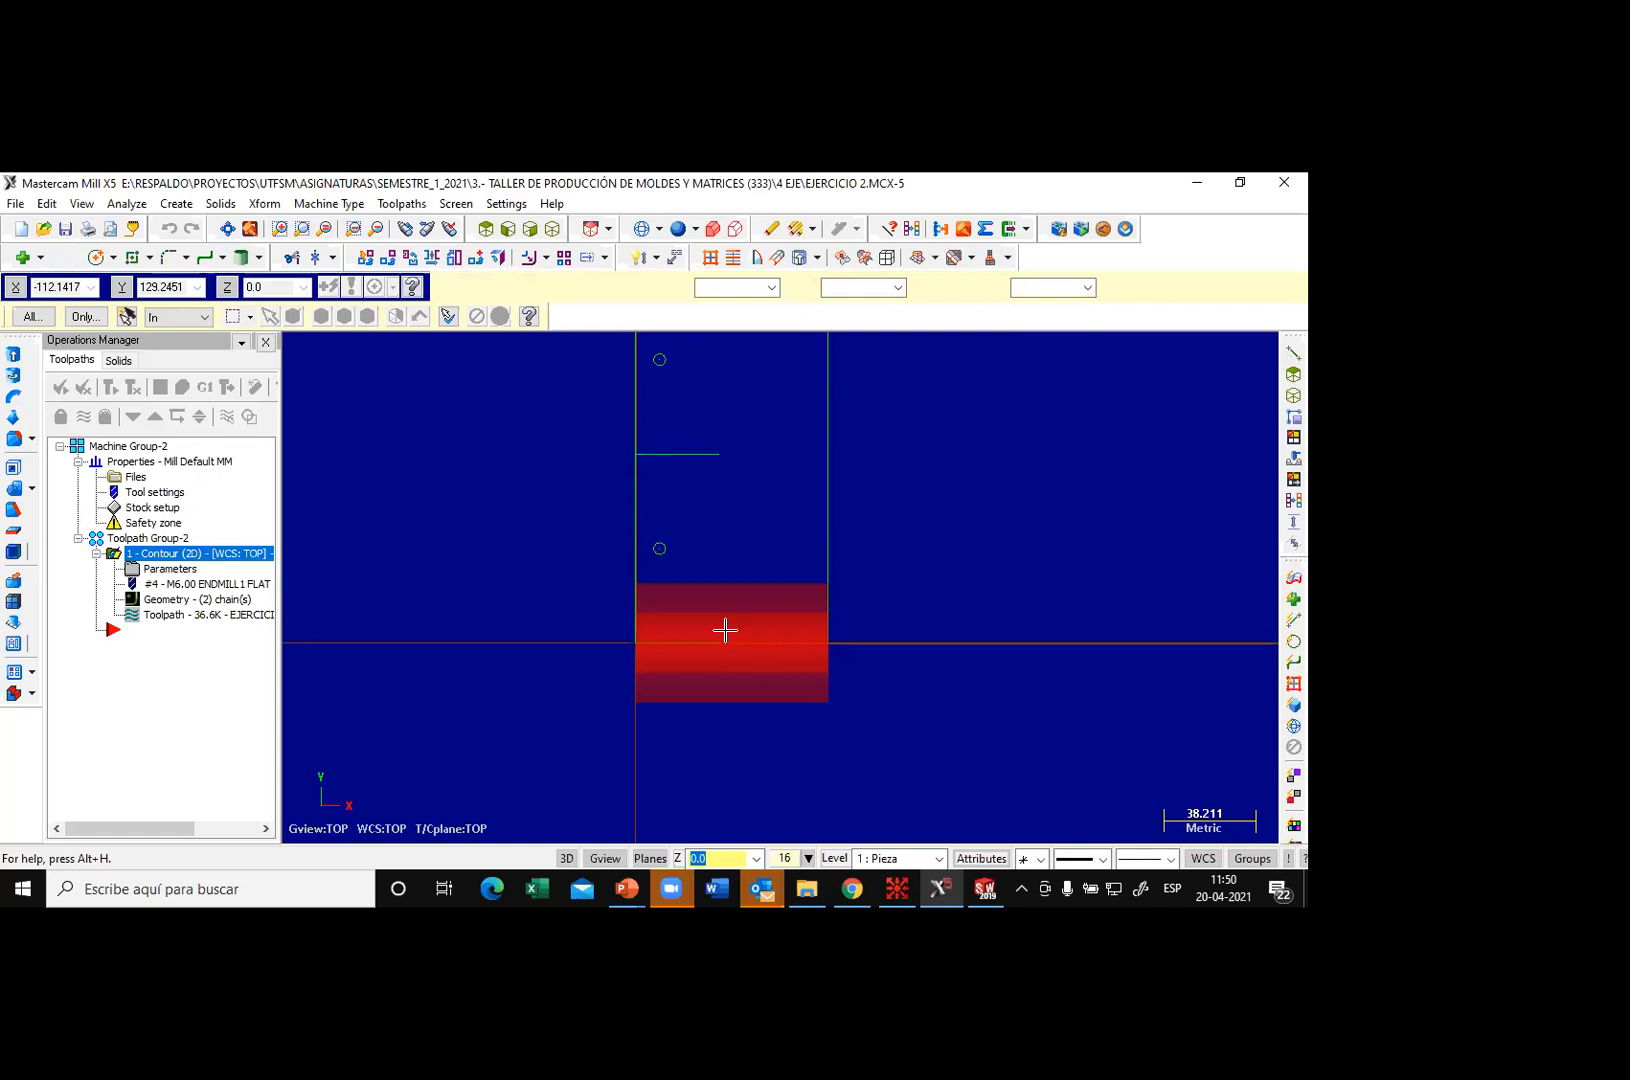
{"action": "left_click", "coordinate": [608, 455]}
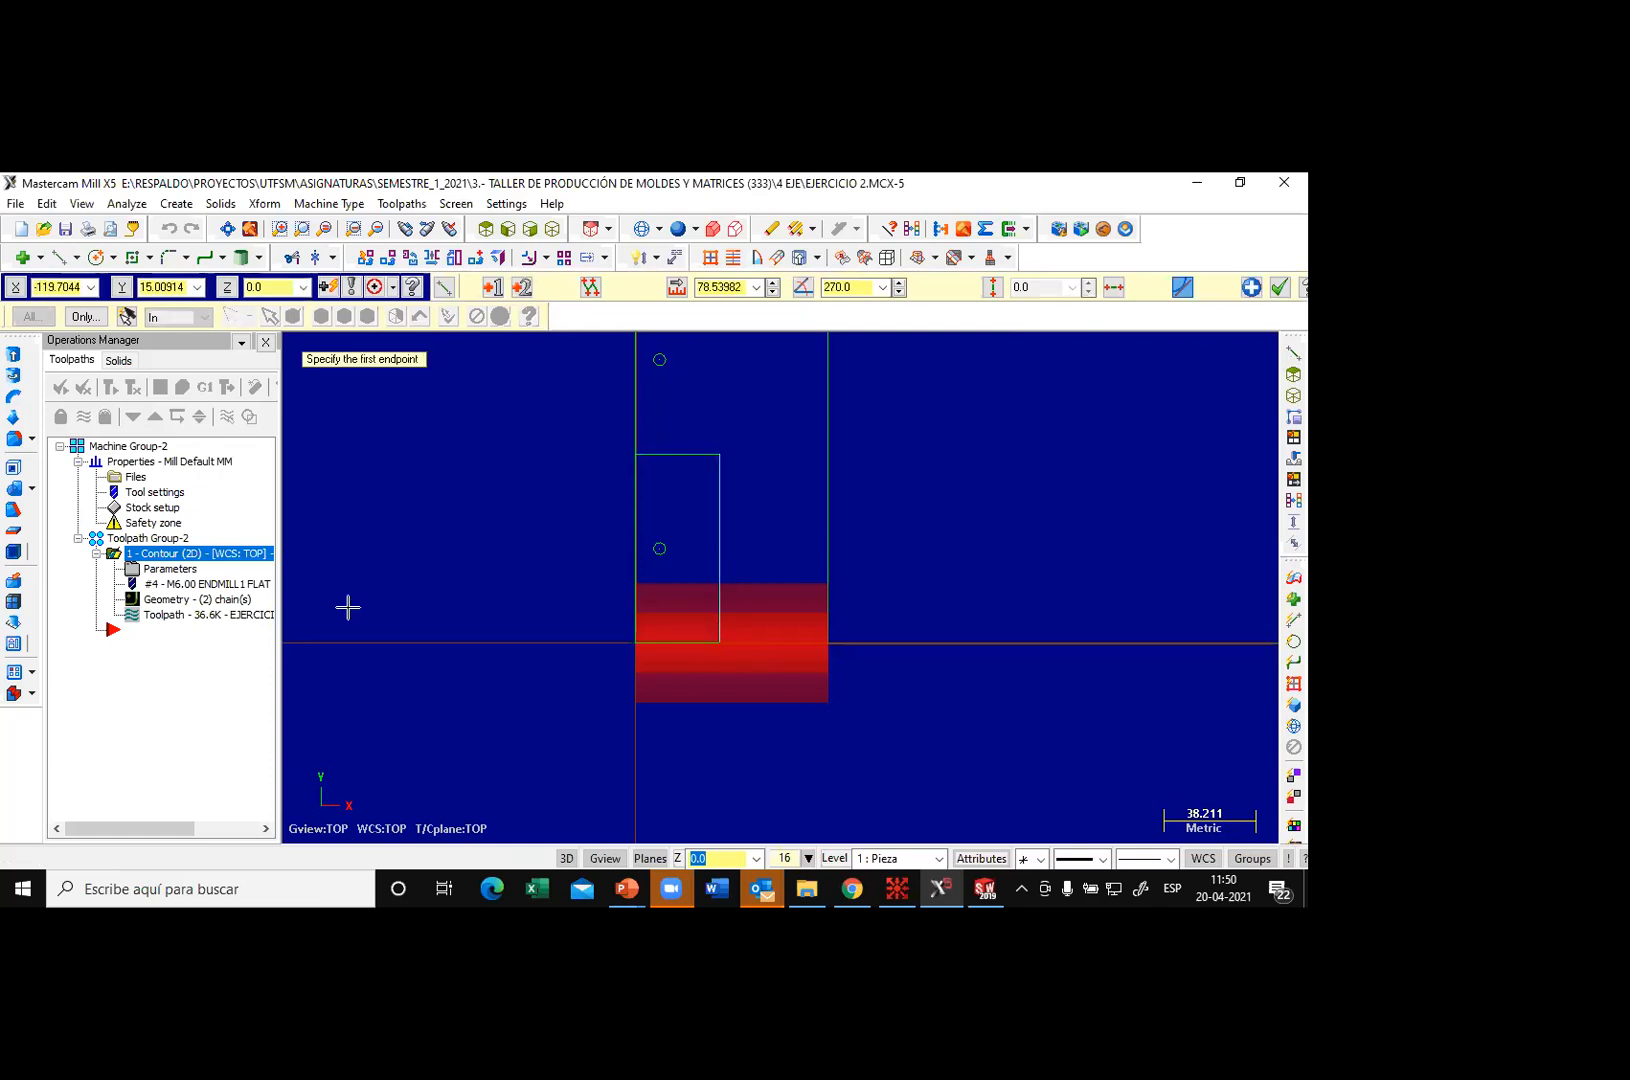
{"action": "key", "text": "Escape"}
Step: Turn off the stock display in the machine group's stock setup
{"action": "left_click", "coordinate": [146, 510]}
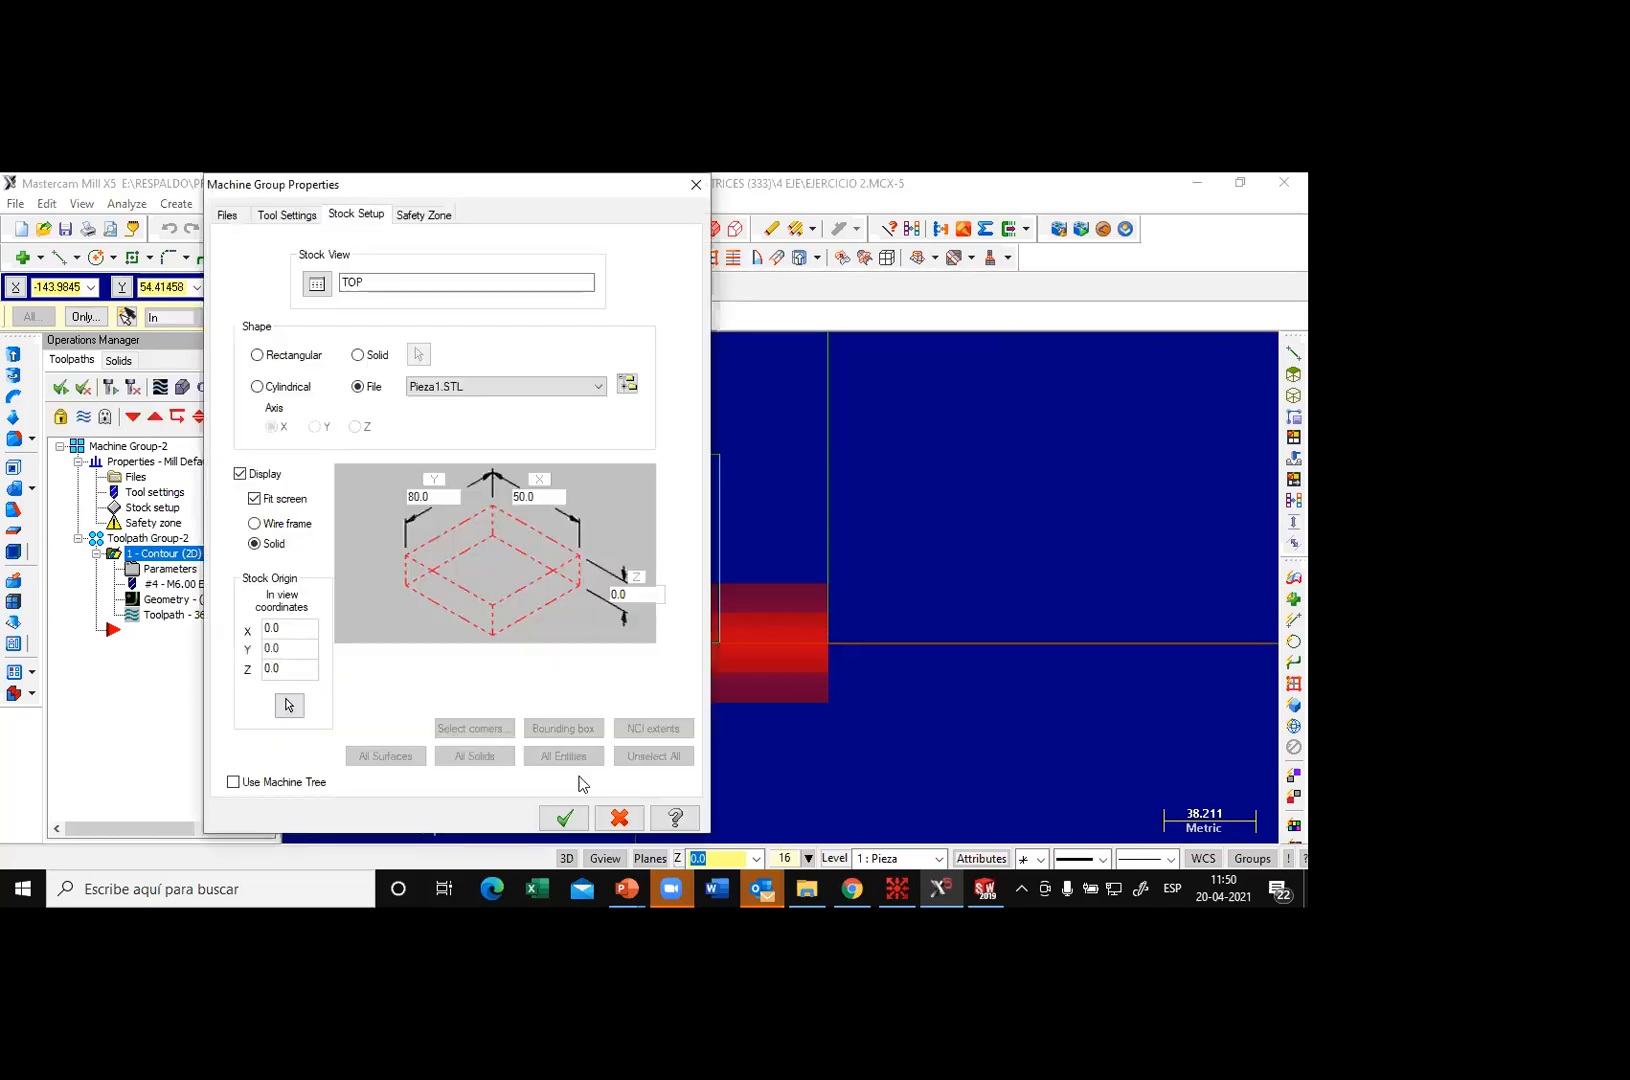
{"action": "left_click", "coordinate": [575, 820]}
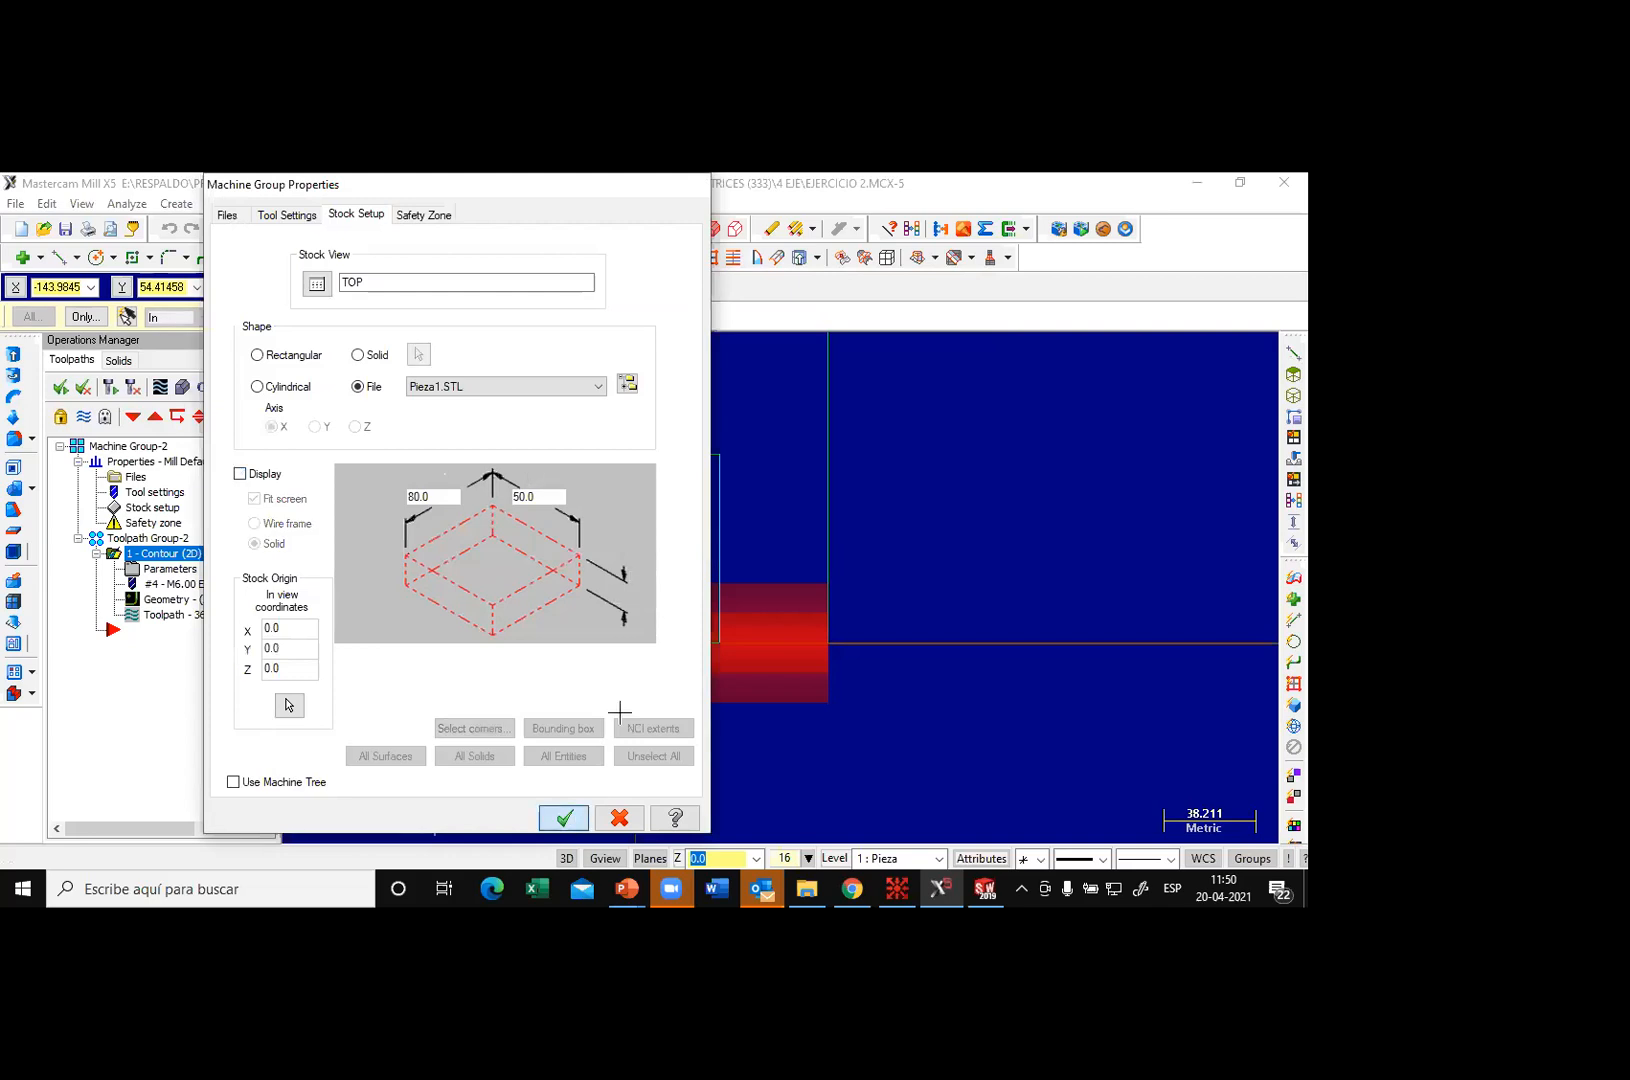